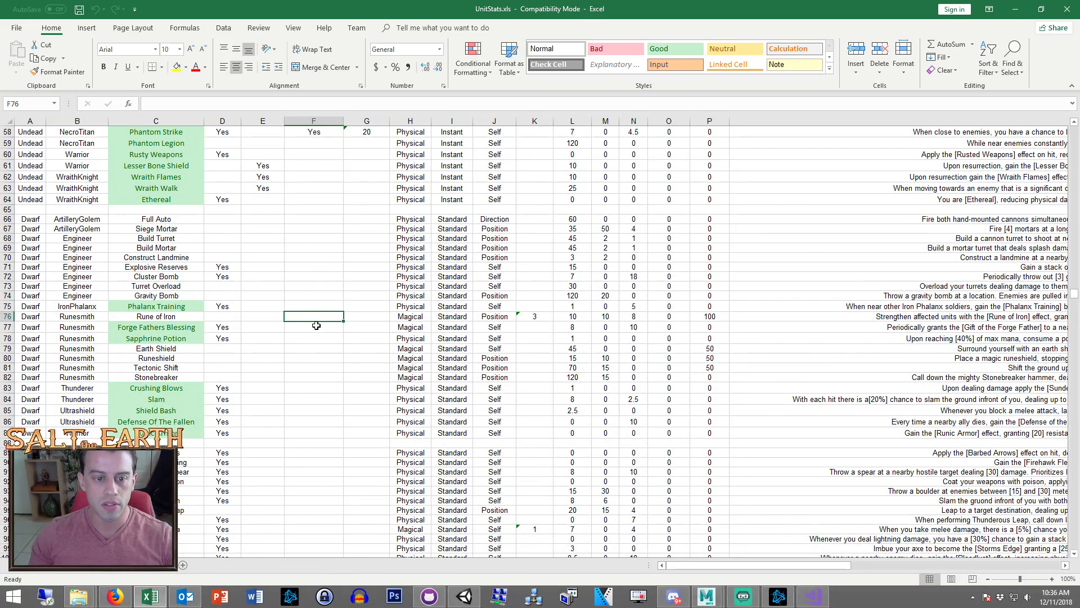
Examine the Dwarf Runesmith ability rows in the unit stats sheet, including Rune of Iron, Forge Fathers Blessing and Sapphrine Potion
{"action": "left_click", "coordinate": [315, 392]}
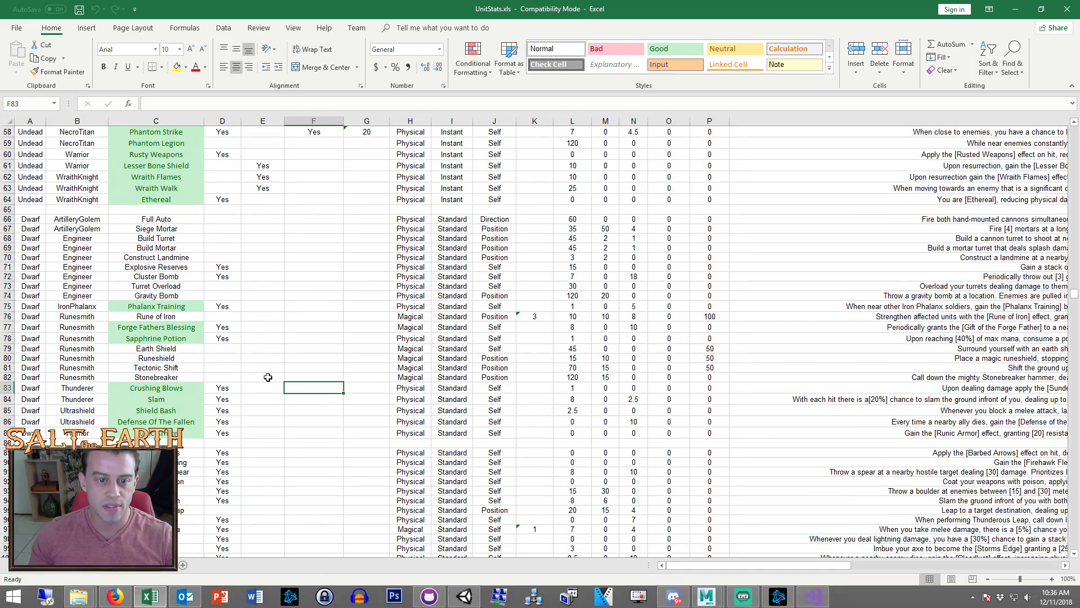
{"action": "left_click", "coordinate": [262, 359]}
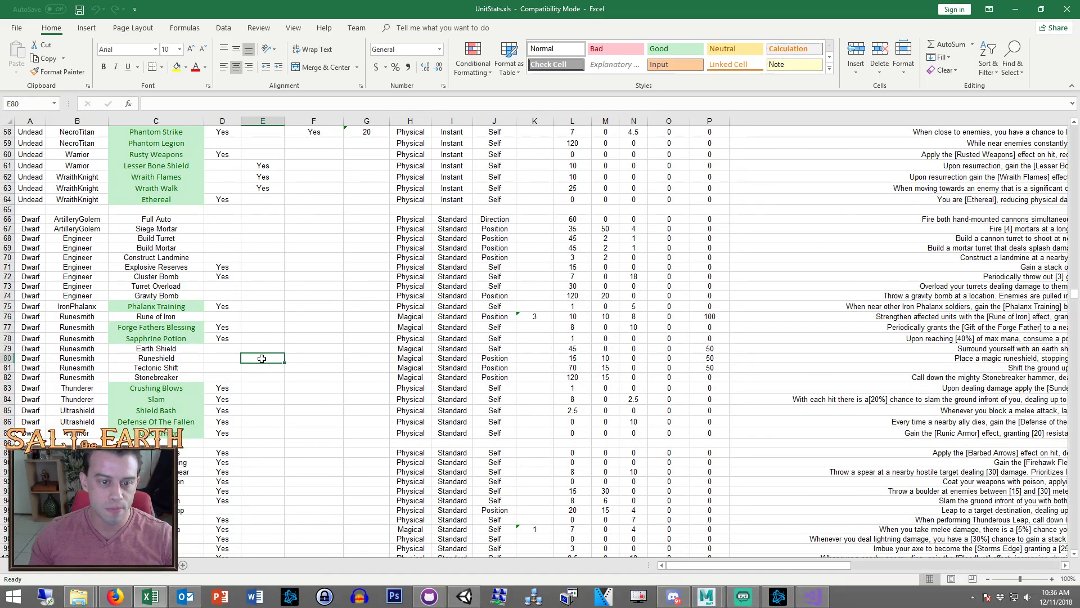
{"action": "left_click", "coordinate": [214, 295]}
{"action": "left_click", "coordinate": [223, 357]}
{"action": "left_click_drag", "start_coordinate": [180, 327], "coordinate": [181, 338]}
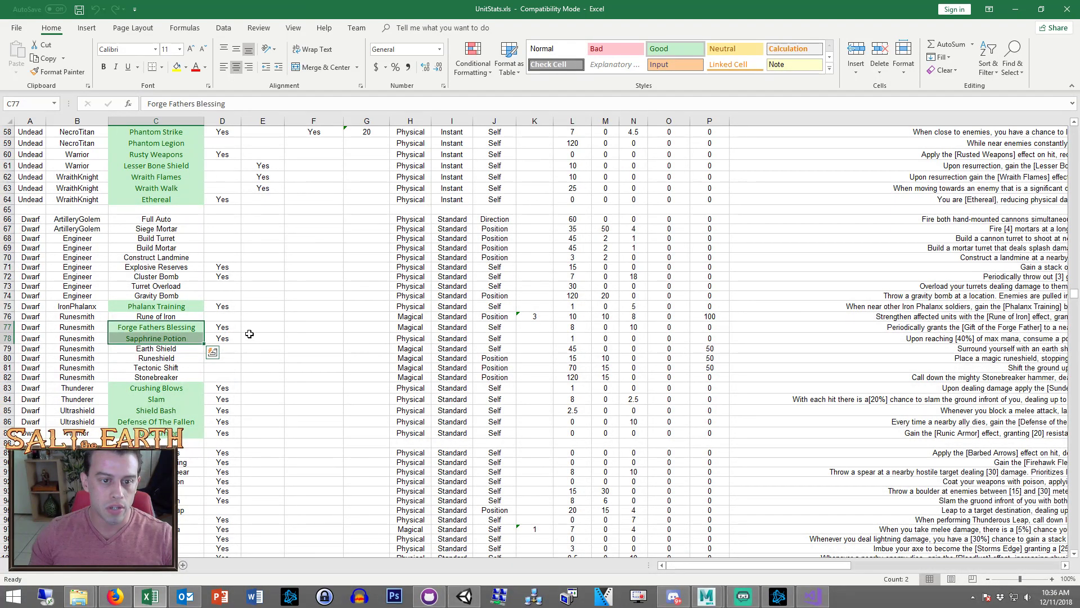
{"action": "left_click", "coordinate": [169, 317]}
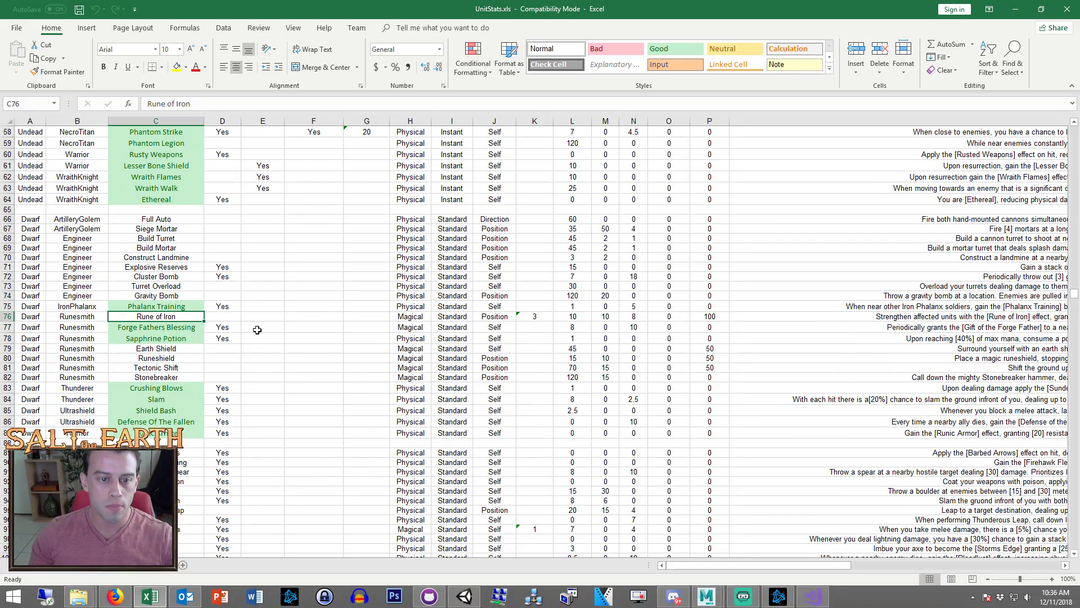
Switch to Unity, place the DwarfRunesmith prefab in the scene and frame it
{"action": "left_click", "coordinate": [464, 600]}
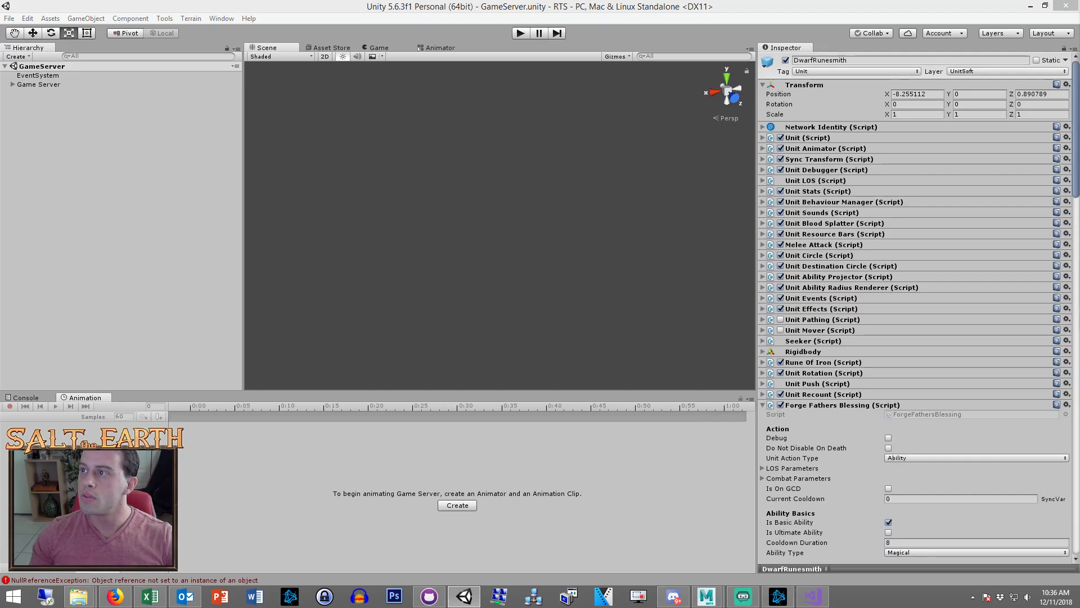
{"action": "left_click_drag", "start_coordinate": [457, 219], "coordinate": [466, 231]}
{"action": "key", "text": "f"}
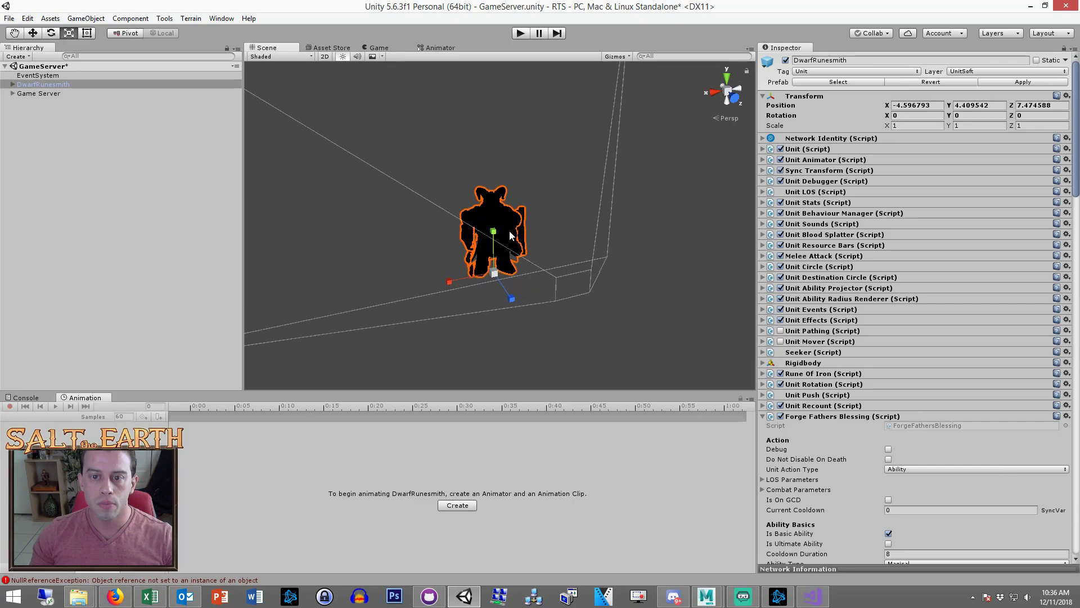
{"action": "scroll", "coordinate": [526, 222], "scroll_direction": "up", "scroll_amount": 8}
{"action": "scroll", "coordinate": [525, 222], "scroll_direction": "up", "scroll_amount": 10}
{"action": "scroll", "coordinate": [505, 257], "scroll_direction": "down", "scroll_amount": 12}
{"action": "scroll", "coordinate": [947, 349], "scroll_direction": "down", "scroll_amount": 7}
Collapse the Forge Fathers Blessing component on DwarfRunesmith and expand the Rune Of Iron script settings
{"action": "left_click", "coordinate": [828, 181]}
{"action": "left_click", "coordinate": [828, 181]}
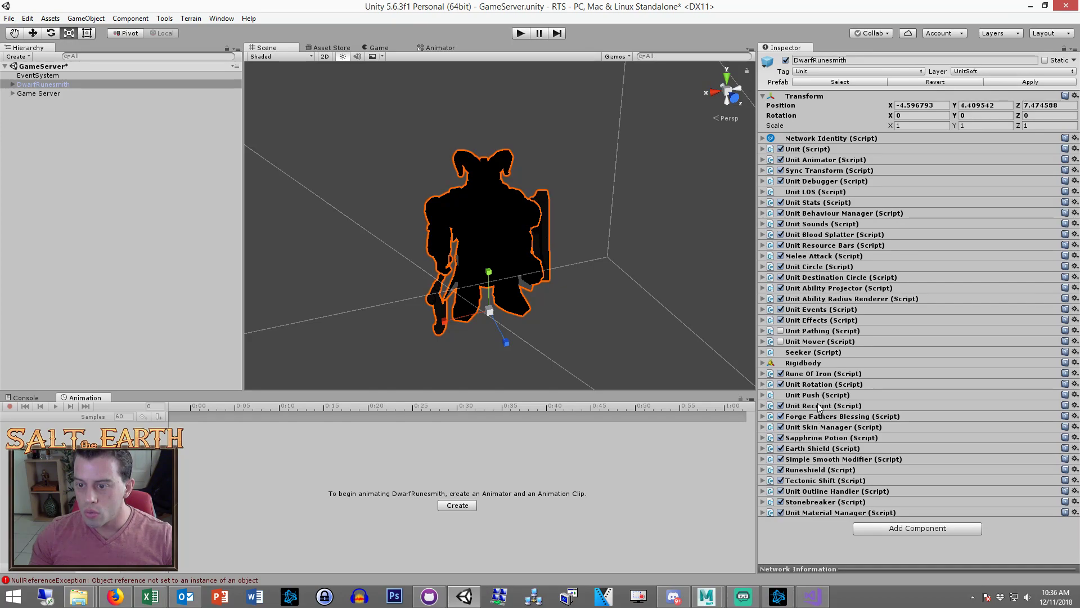
{"action": "left_click", "coordinate": [817, 374]}
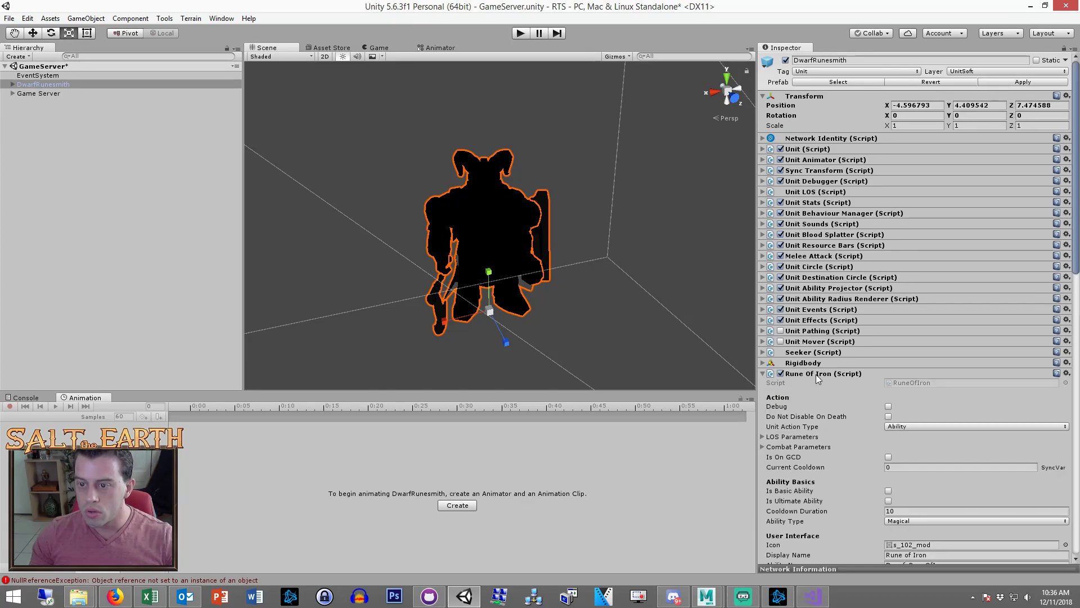
{"action": "scroll", "coordinate": [819, 371], "scroll_direction": "down", "scroll_amount": 7}
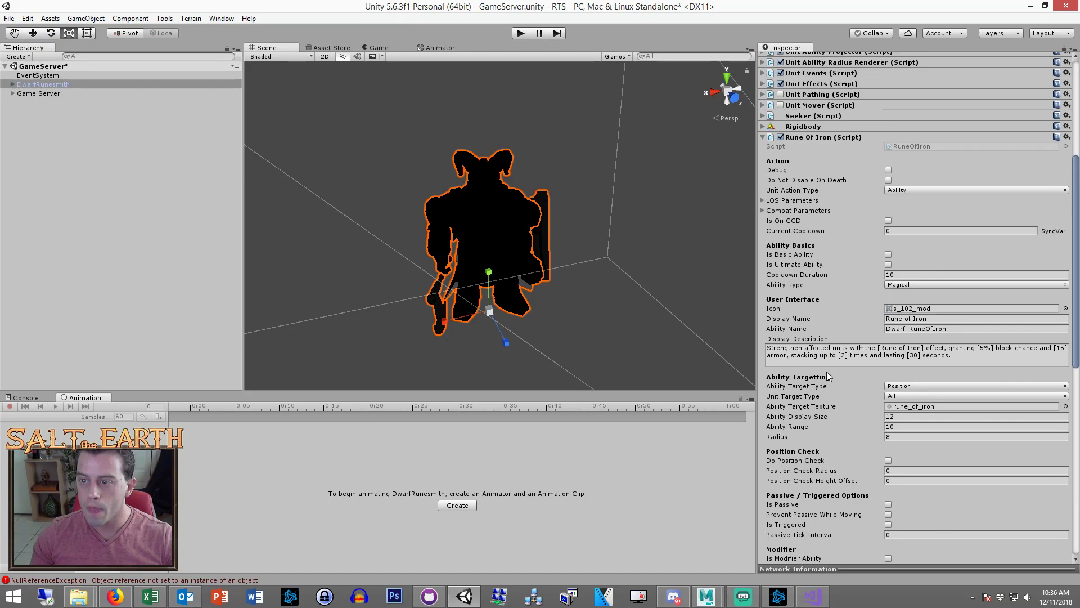
{"action": "scroll", "coordinate": [825, 370], "scroll_direction": "up", "scroll_amount": 1}
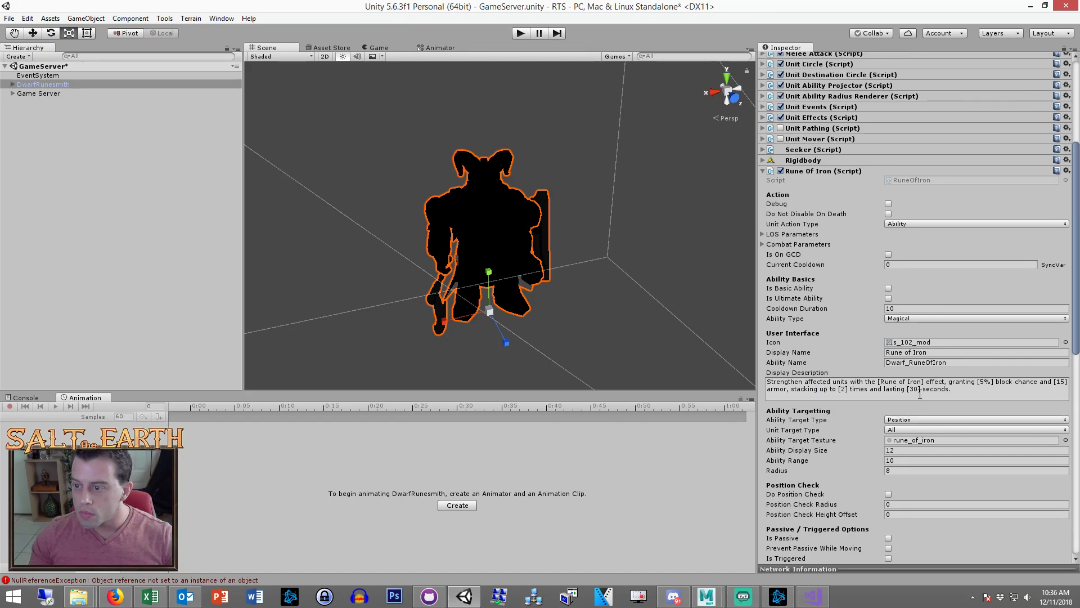
Remove the "[5%] block chance and" wording from the Rune of Iron display description
{"action": "left_click", "coordinate": [889, 392]}
{"action": "left_click", "coordinate": [847, 389]}
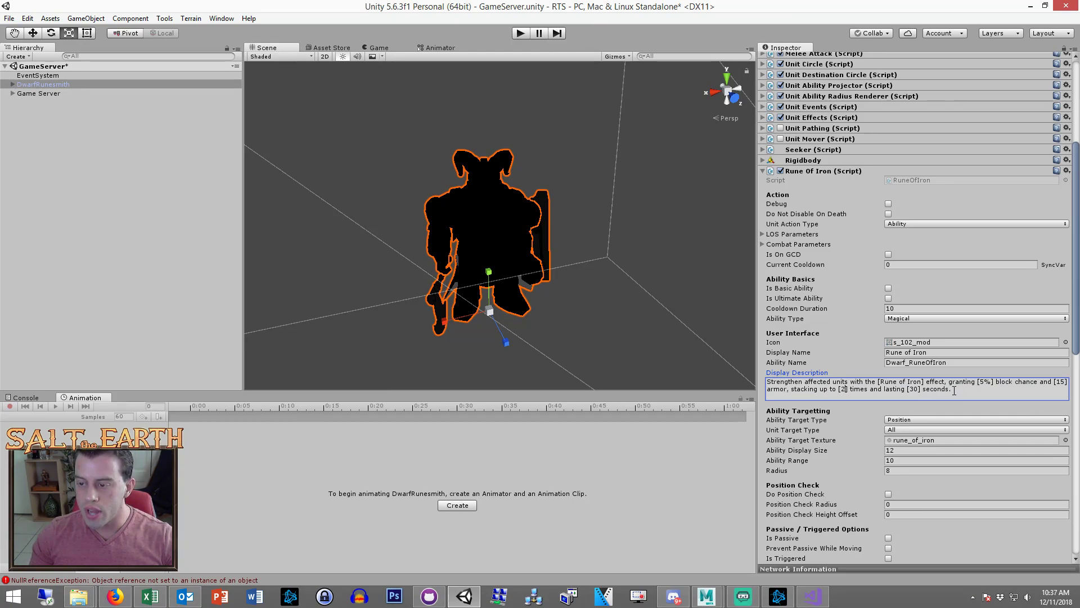
{"action": "left_click_drag", "start_coordinate": [958, 390], "coordinate": [802, 391]}
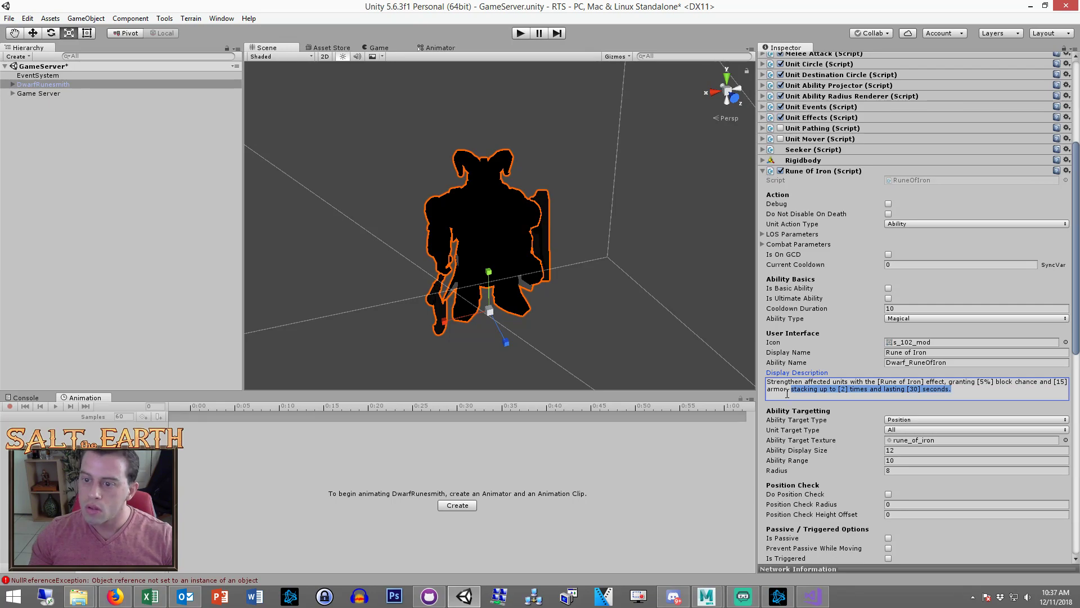
{"action": "left_click", "coordinate": [959, 390]}
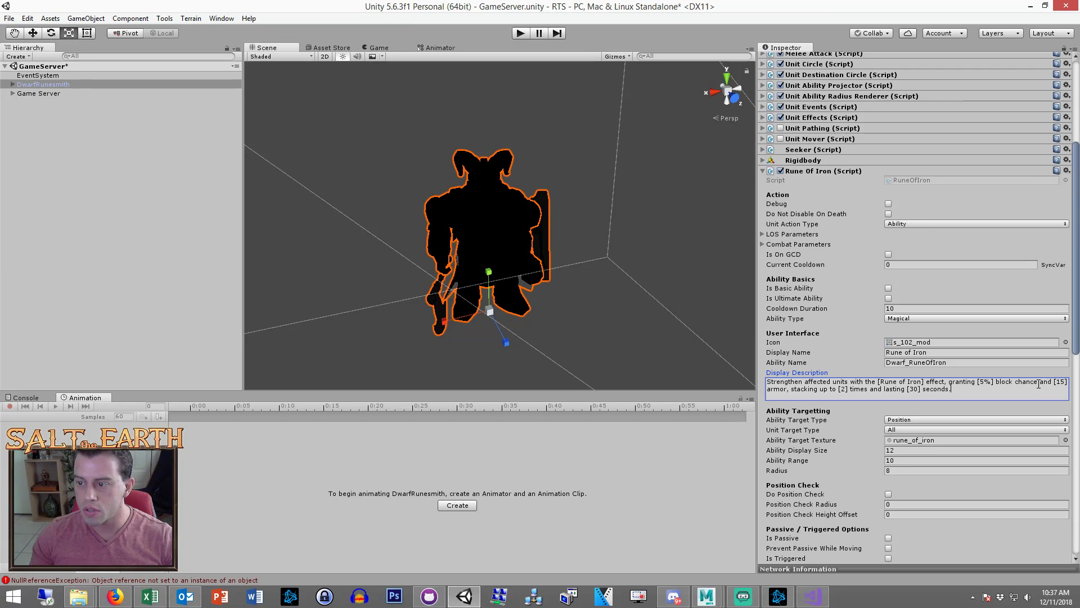
{"action": "left_click_drag", "start_coordinate": [1054, 382], "coordinate": [980, 382]}
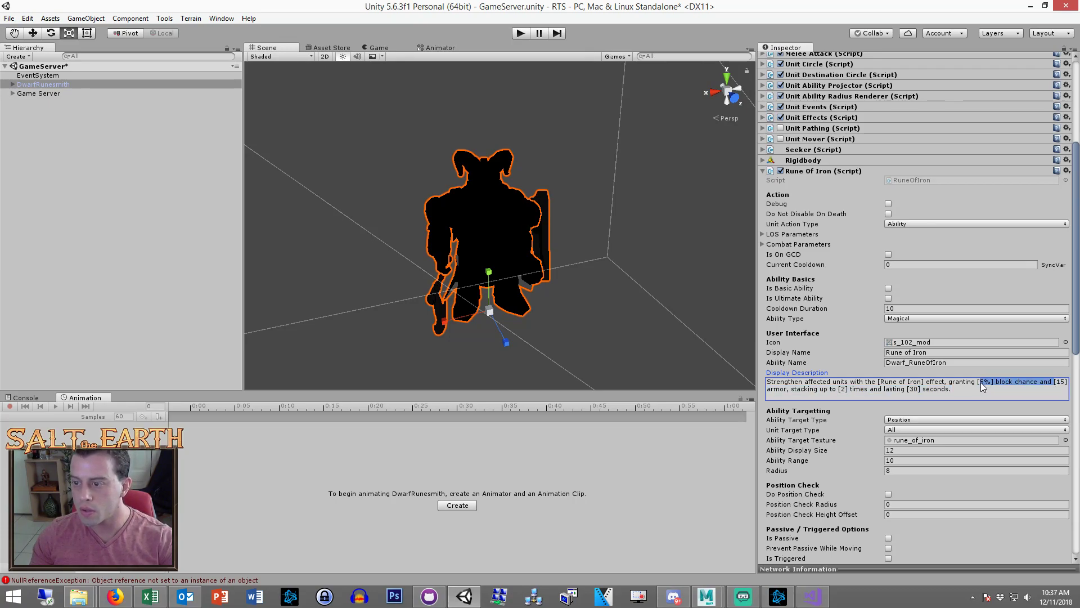
{"action": "key", "text": "BackSpace"}
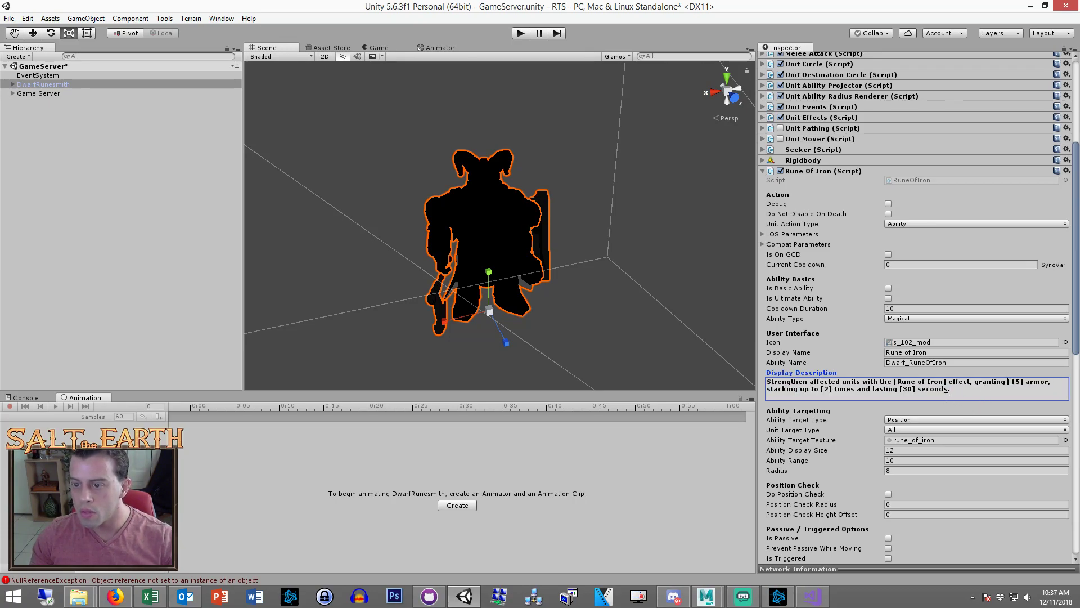
Set the armor value in the Rune of Iron display description to [20]
{"action": "double_click", "coordinate": [1019, 383]}
{"action": "key", "text": "BackSpace"}
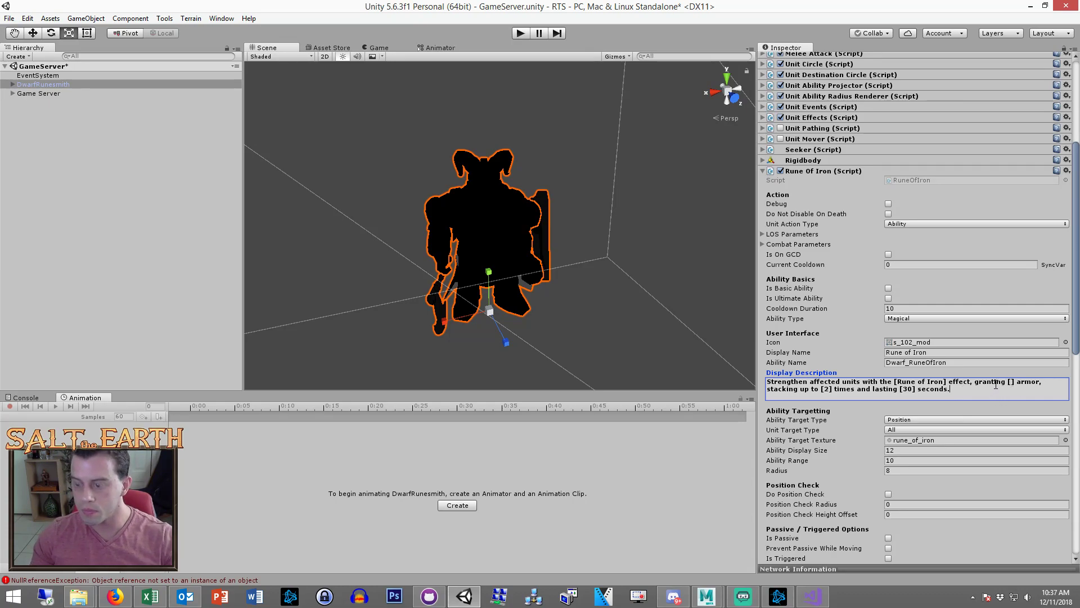
{"action": "type", "text": "20"}
{"action": "key", "text": "BackSpace"}
{"action": "key", "text": "BackSpace"}
{"action": "left_click", "coordinate": [1011, 383]}
{"action": "type", "text": "20"}
{"action": "key", "text": "ctrl+a"}
{"action": "left_click", "coordinate": [986, 395]}
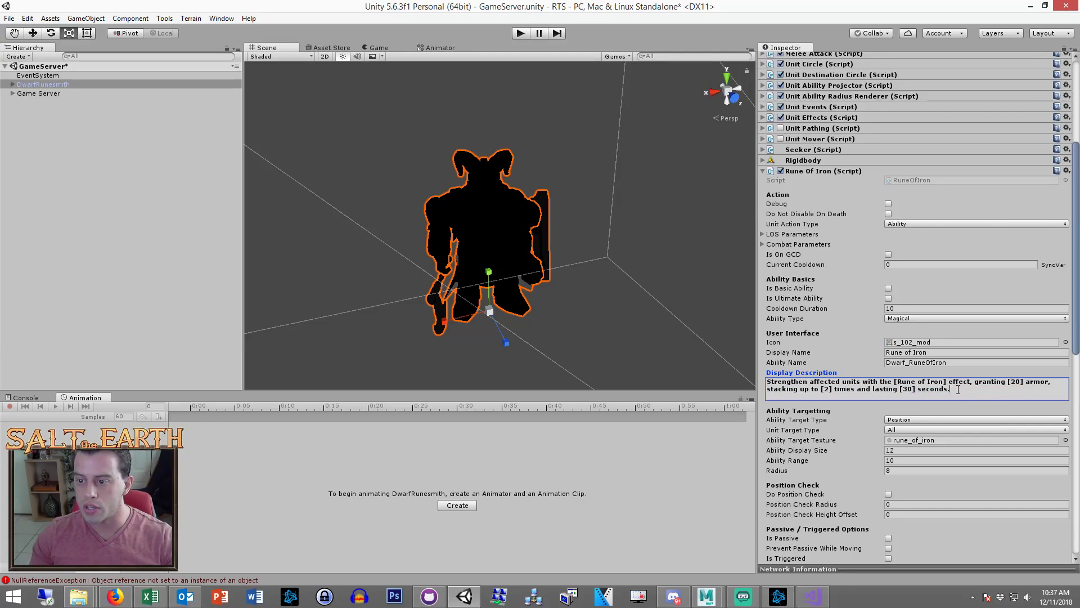
Assign the RuneOfIron prefab as Rune Of Iron's Effect Buff Prefab and clear its Ability Effect Prefab
{"action": "scroll", "coordinate": [835, 268], "scroll_direction": "down", "scroll_amount": 10}
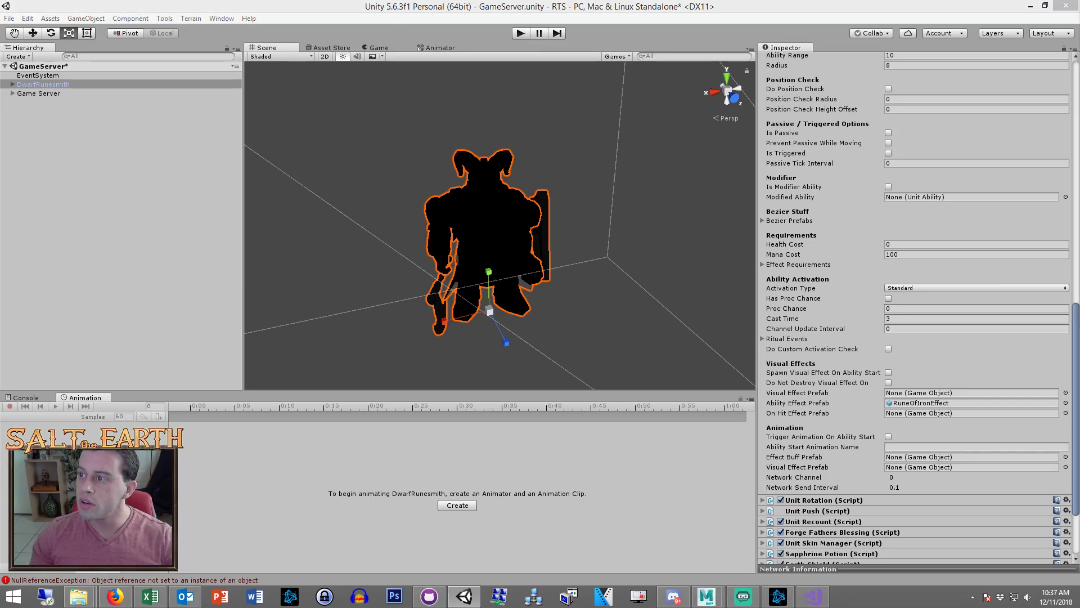
{"action": "left_click_drag", "start_coordinate": [1079, 484], "coordinate": [914, 457]}
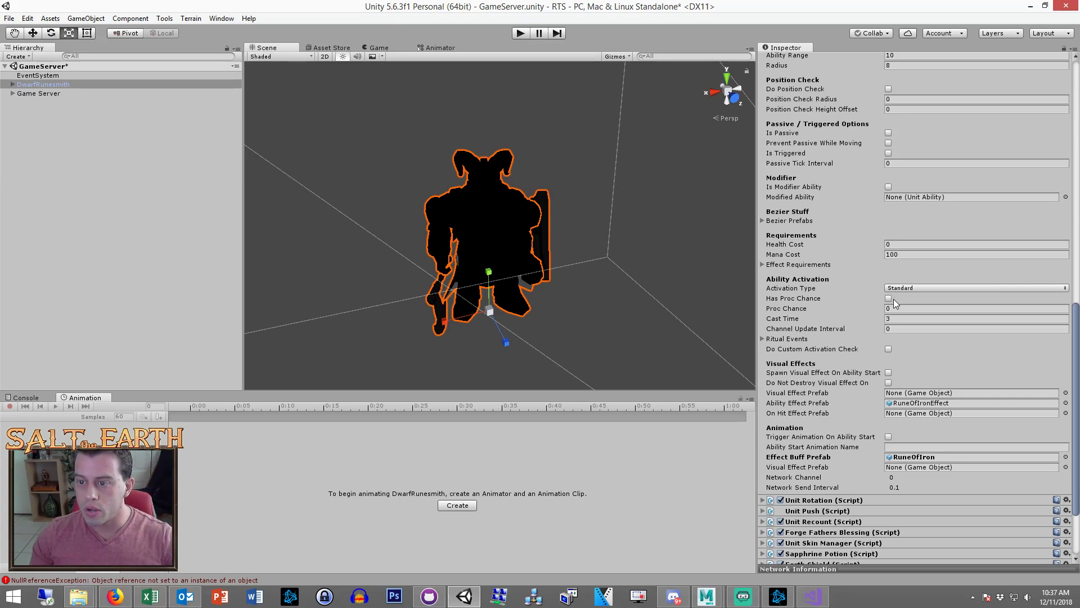
{"action": "left_click", "coordinate": [908, 404]}
{"action": "key", "text": "Delete"}
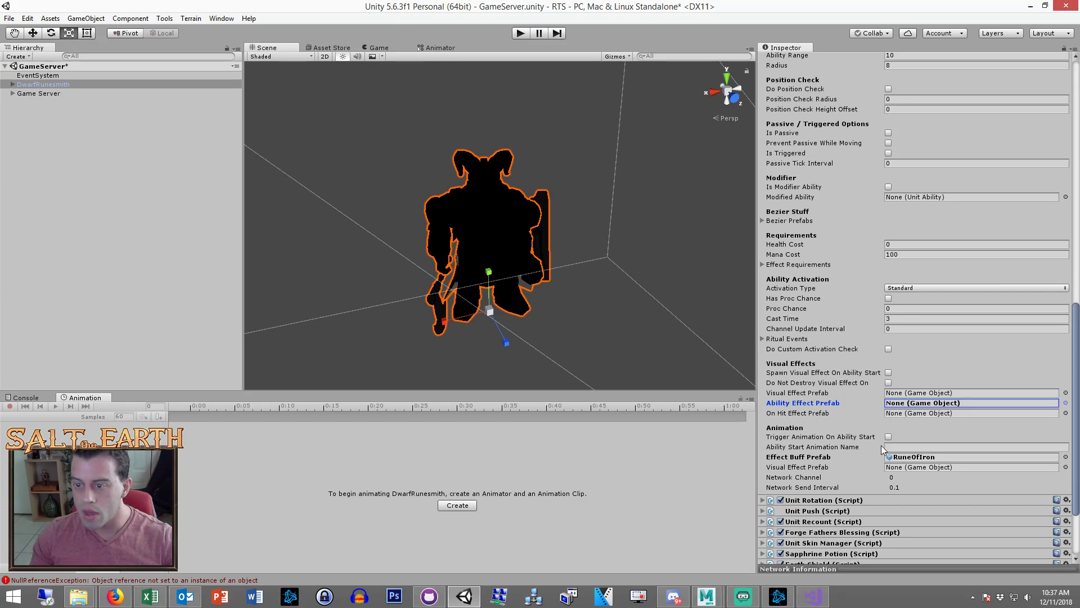
Open the RuneOfIron script in Visual Studio, examine its _effectBuffPrefab and _visualEffectPrefab fields, and return to Unity
{"action": "scroll", "coordinate": [1017, 130], "scroll_direction": "up", "scroll_amount": 5}
{"action": "scroll", "coordinate": [1049, 129], "scroll_direction": "up", "scroll_amount": 6}
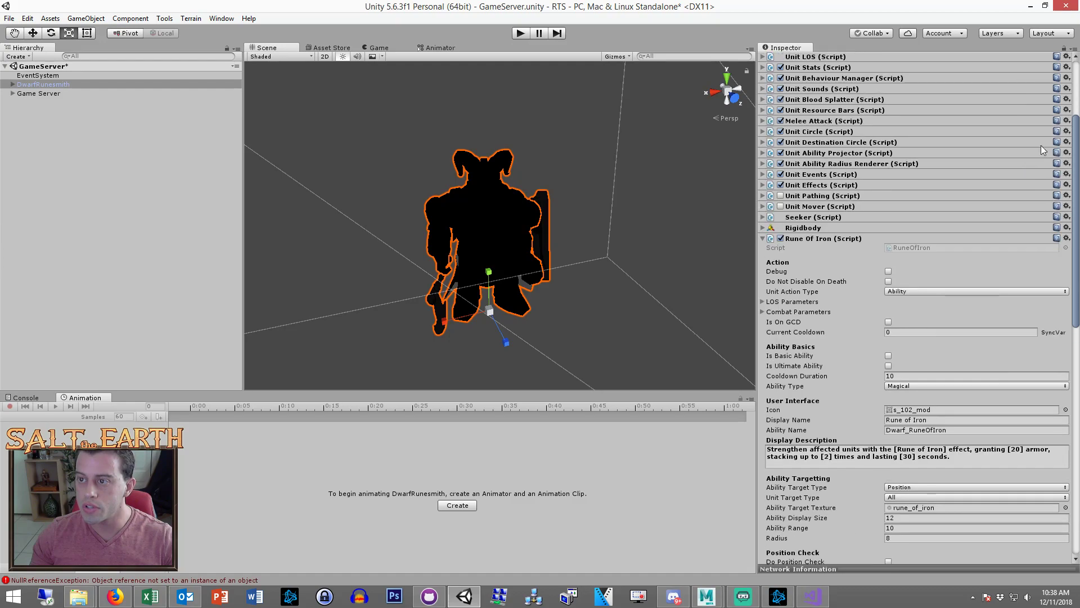
{"action": "left_click", "coordinate": [1066, 238]}
{"action": "left_click", "coordinate": [1000, 382]}
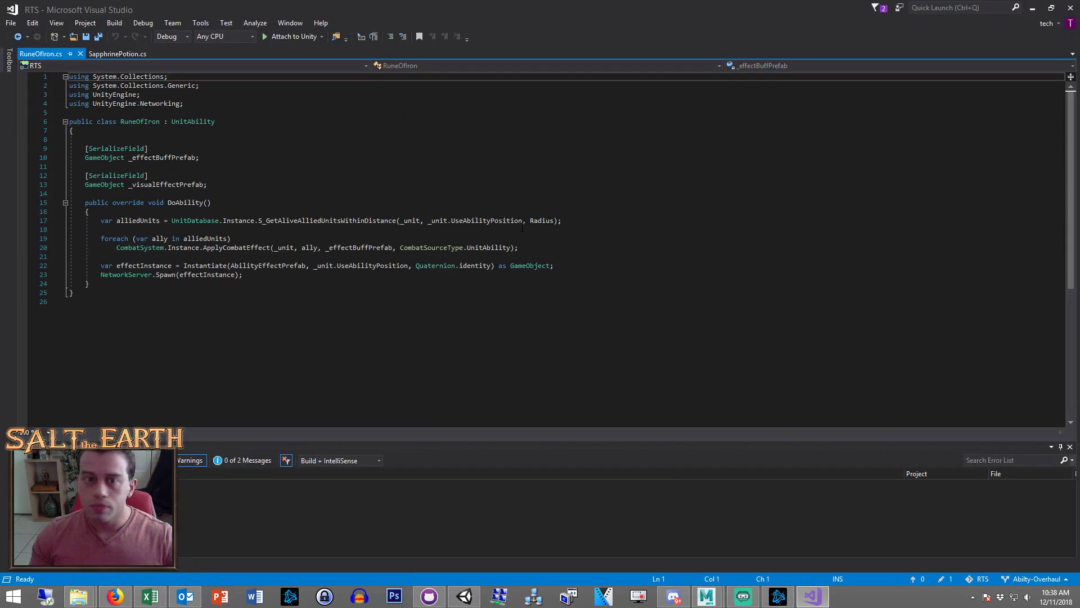
{"action": "left_click", "coordinate": [465, 229]}
{"action": "left_click", "coordinate": [348, 167]}
{"action": "left_click", "coordinate": [174, 157]}
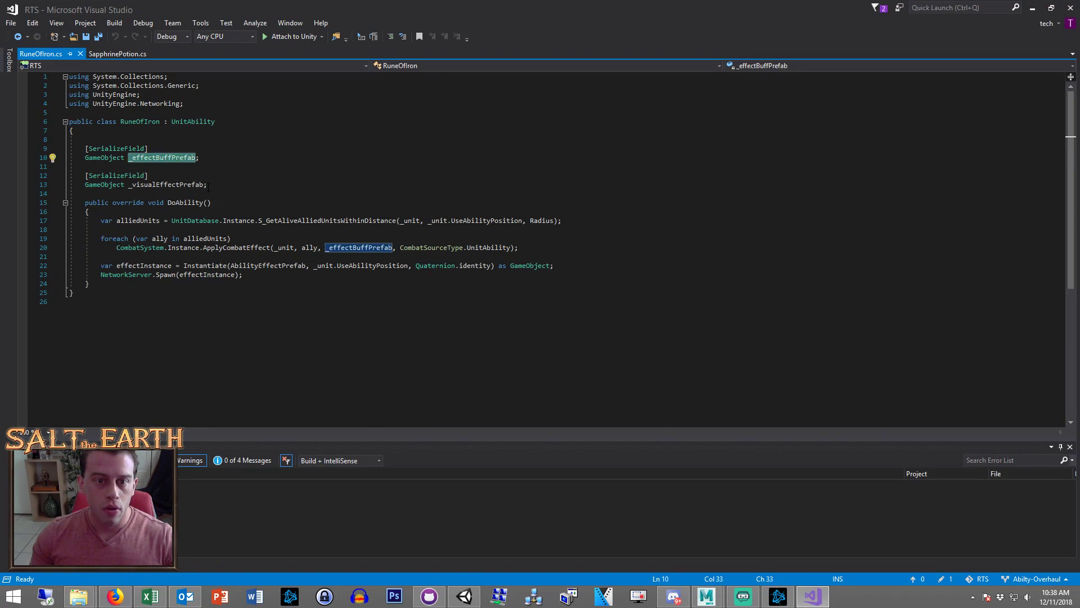
{"action": "left_click", "coordinate": [172, 184]}
{"action": "left_click", "coordinate": [132, 149]}
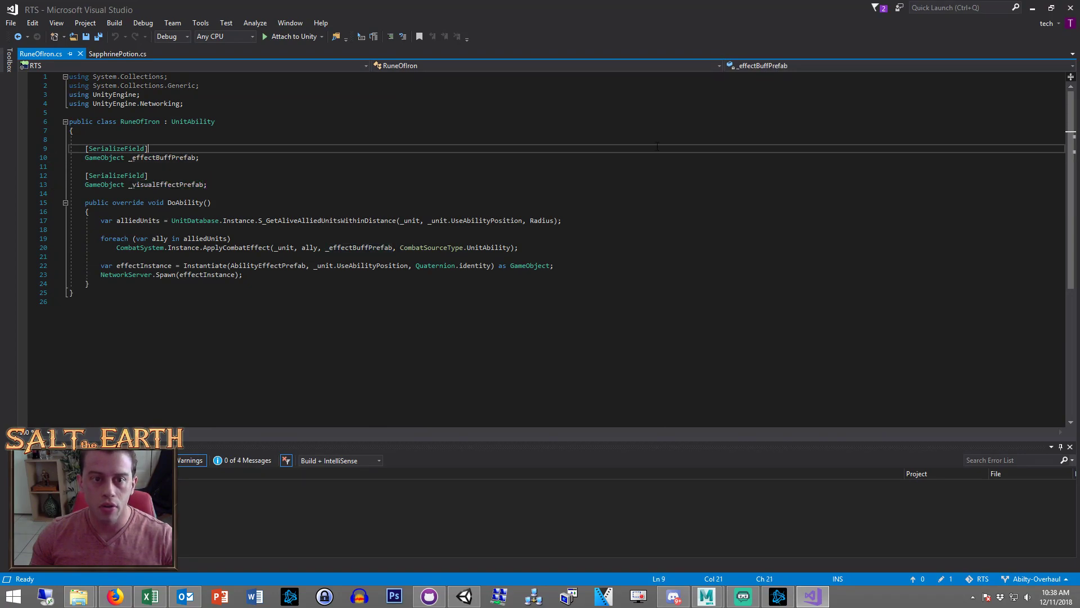
{"action": "left_click", "coordinate": [1033, 8]}
Open the RuneOfIron prefab referenced by the Effect Buff Prefab of DwarfRunesmith's Rune Of Iron component
{"action": "scroll", "coordinate": [882, 327], "scroll_direction": "down", "scroll_amount": 10}
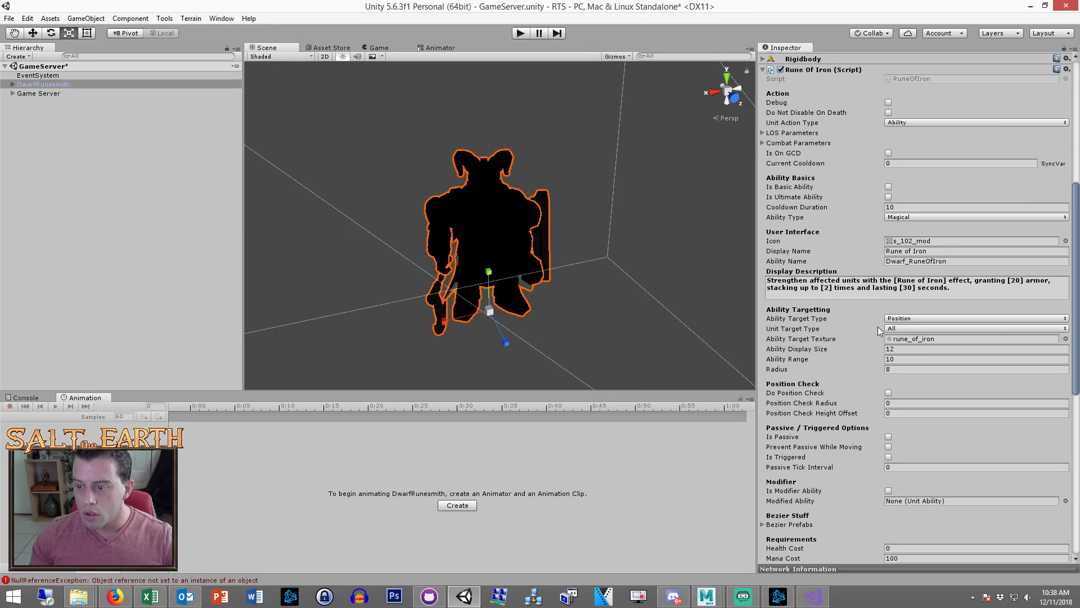
{"action": "scroll", "coordinate": [836, 316], "scroll_direction": "down", "scroll_amount": 5}
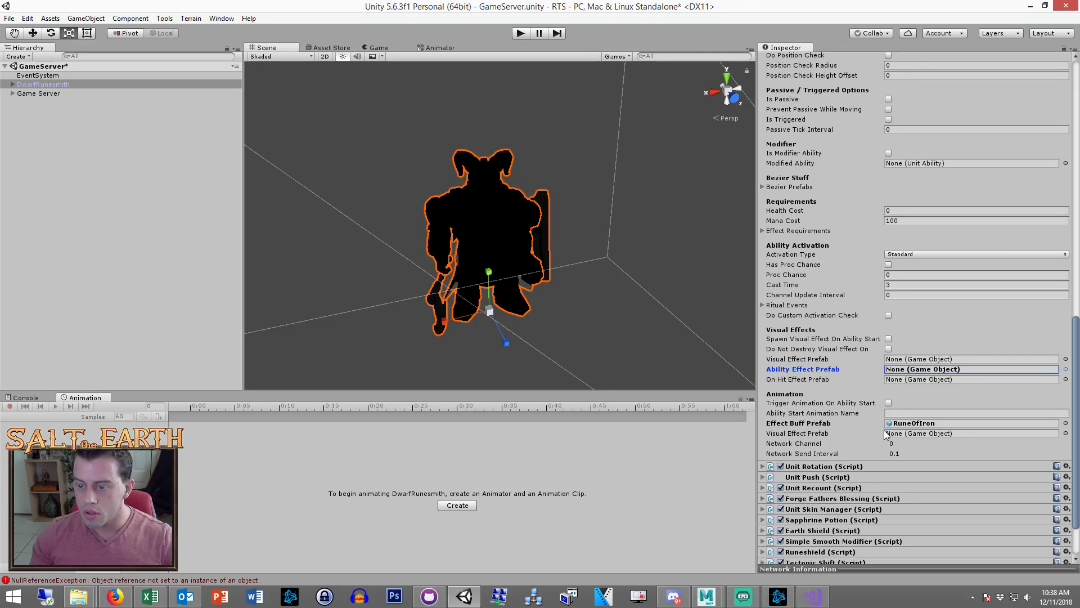
{"action": "left_click", "coordinate": [158, 139]}
{"action": "left_click", "coordinate": [90, 84]}
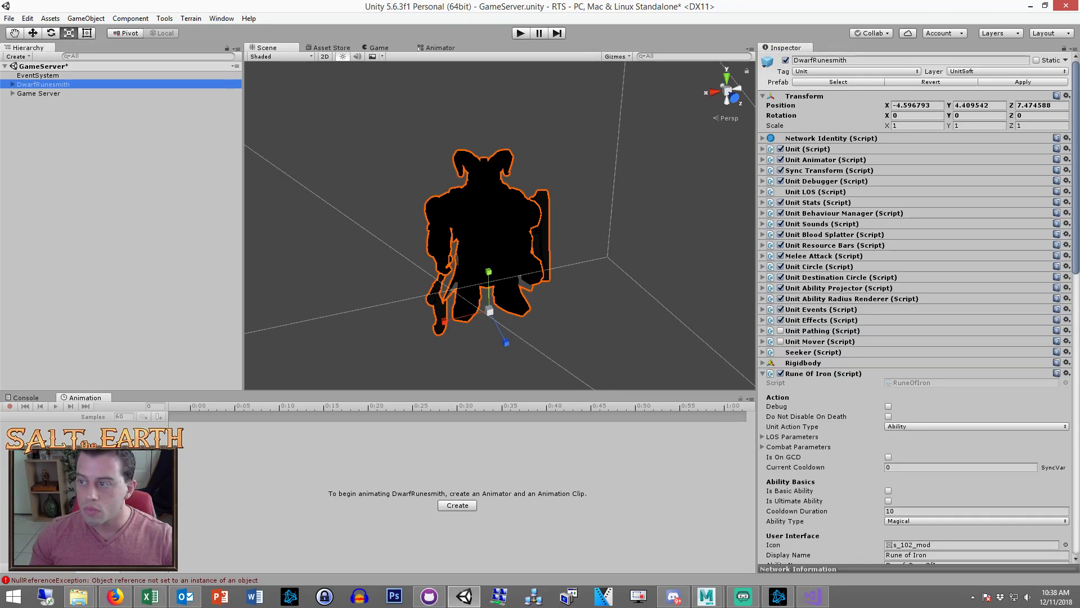
{"action": "scroll", "coordinate": [908, 416], "scroll_direction": "down", "scroll_amount": 15}
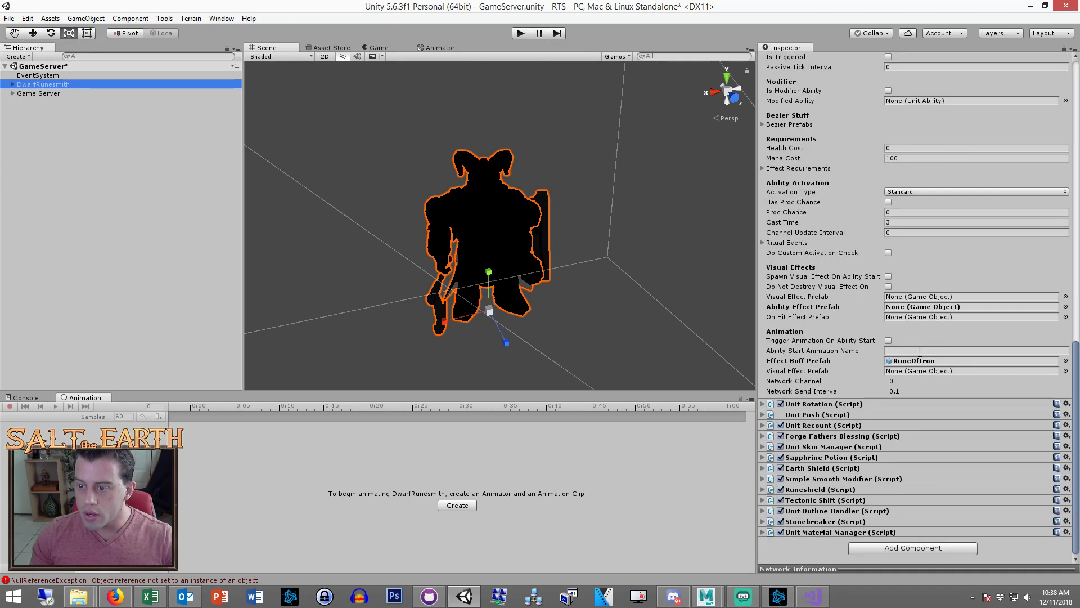
{"action": "left_click", "coordinate": [921, 361]}
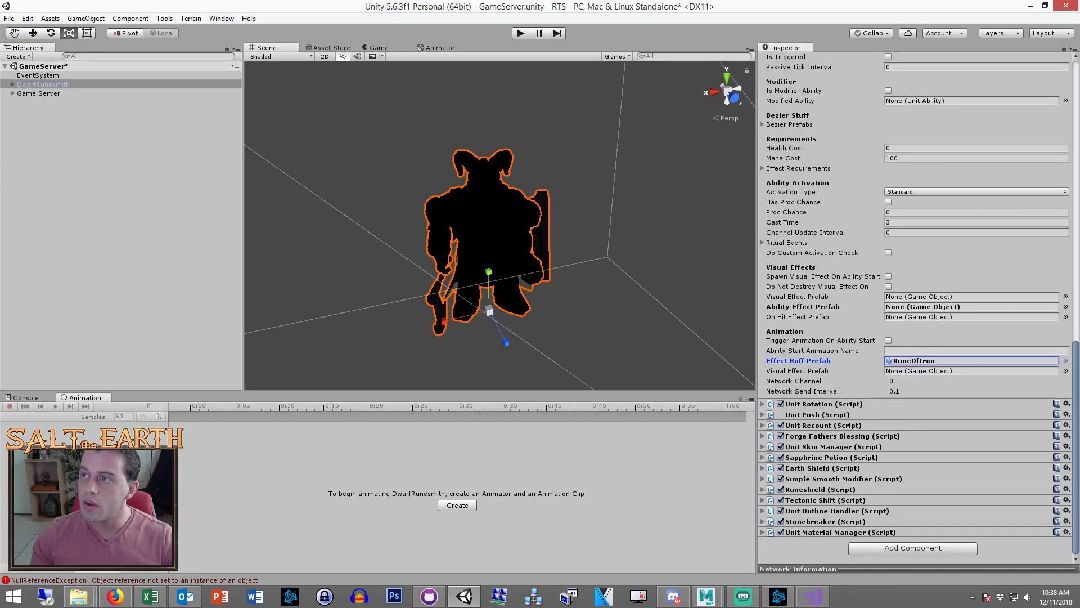
{"action": "double_click", "coordinate": [921, 360]}
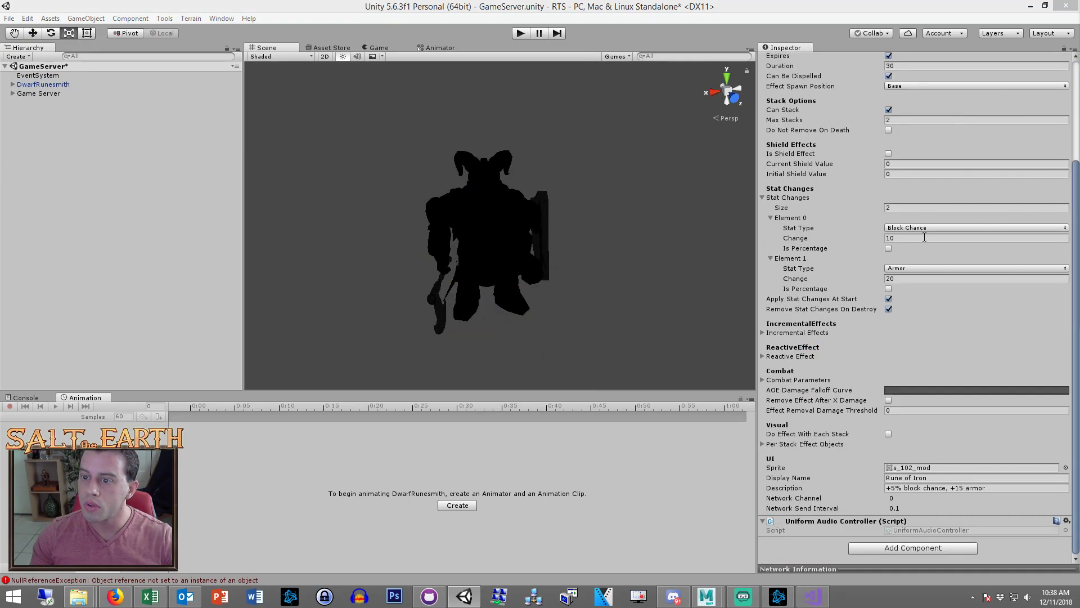
Reduce the RuneOfIron effect's stat changes to one entry, with stat type Armor and a change of 20
{"action": "left_click", "coordinate": [906, 209]}
{"action": "type", "text": "1"}
{"action": "key", "text": "Return"}
{"action": "left_click", "coordinate": [912, 268]}
{"action": "left_click", "coordinate": [906, 293]}
{"action": "left_click", "coordinate": [917, 279]}
{"action": "type", "text": "20"}
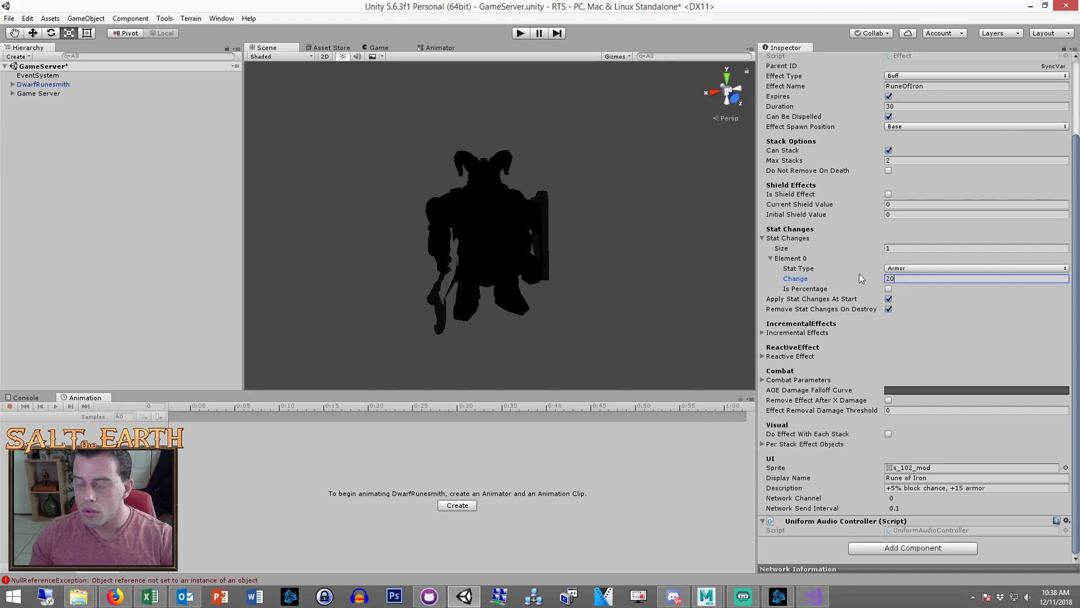
Remove the block chance bonus from the RuneOfIron effect's description and set its armor bonus to 20
{"action": "left_click", "coordinate": [942, 492]}
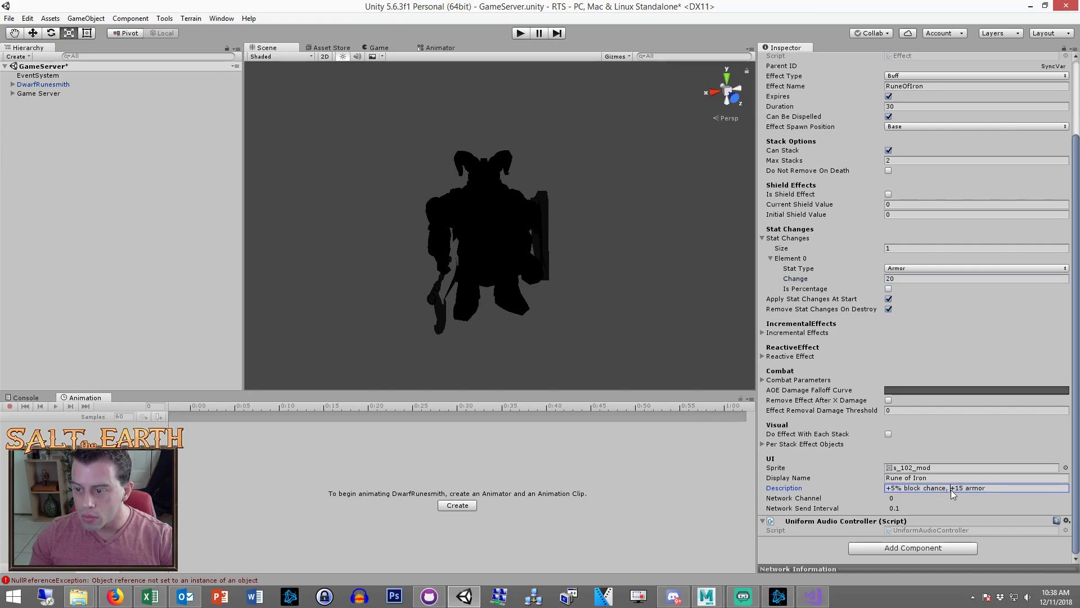
{"action": "left_click_drag", "start_coordinate": [950, 493], "coordinate": [818, 483]}
{"action": "key", "text": "BackSpace"}
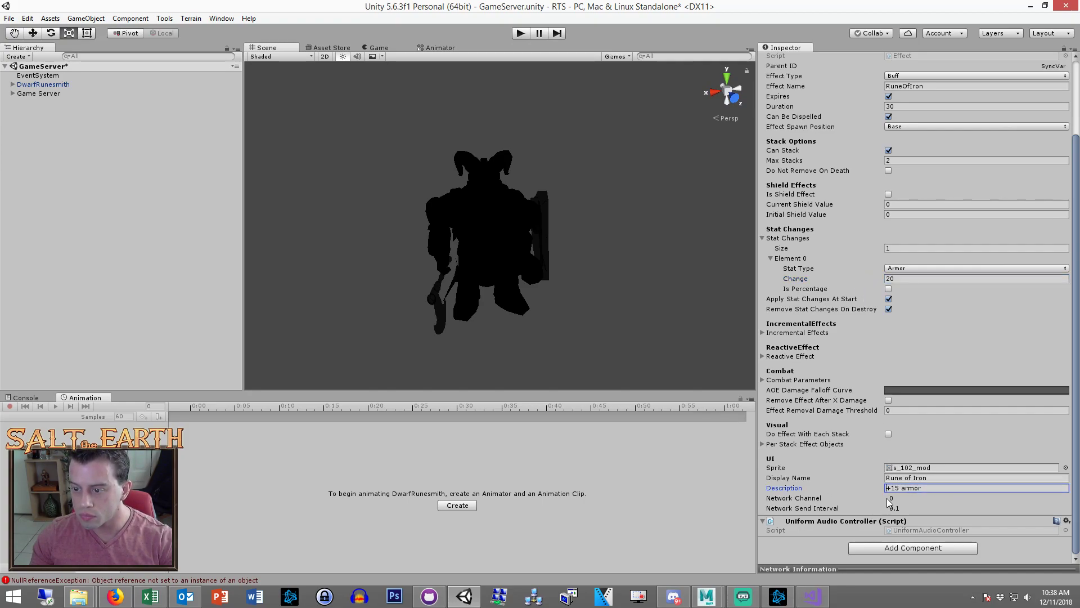
{"action": "left_click", "coordinate": [902, 489]}
{"action": "key", "text": "BackSpace"}
{"action": "key", "text": "BackSpace"}
{"action": "key", "text": "BackSpace"}
{"action": "type", "text": "20"}
{"action": "scroll", "coordinate": [942, 409], "scroll_direction": "up", "scroll_amount": 3}
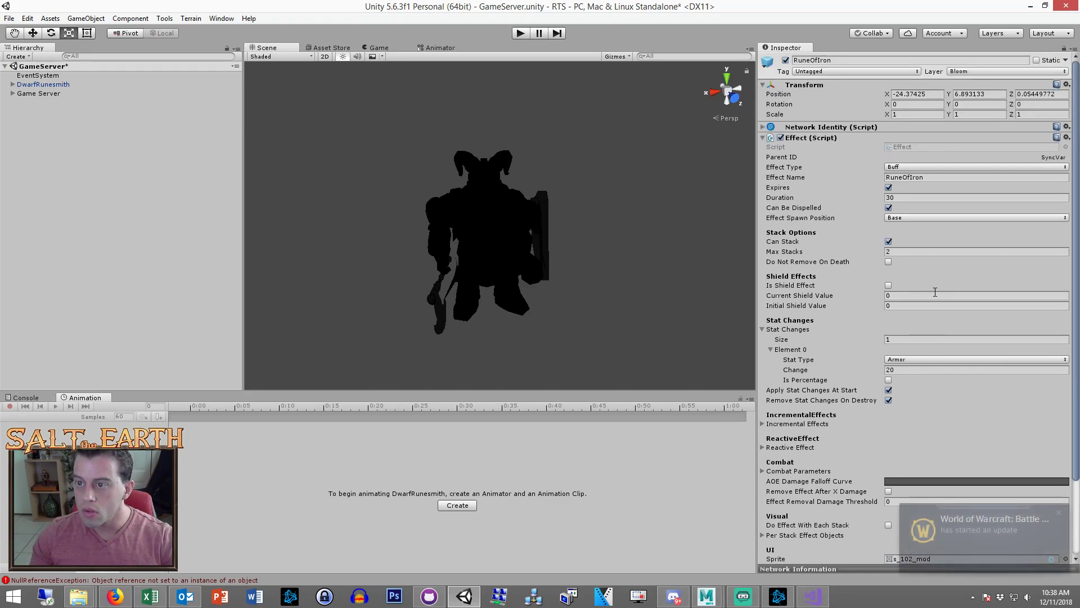
Switch to the Battle.net launcher from the World of Warcraft update notification
{"action": "left_click", "coordinate": [986, 528]}
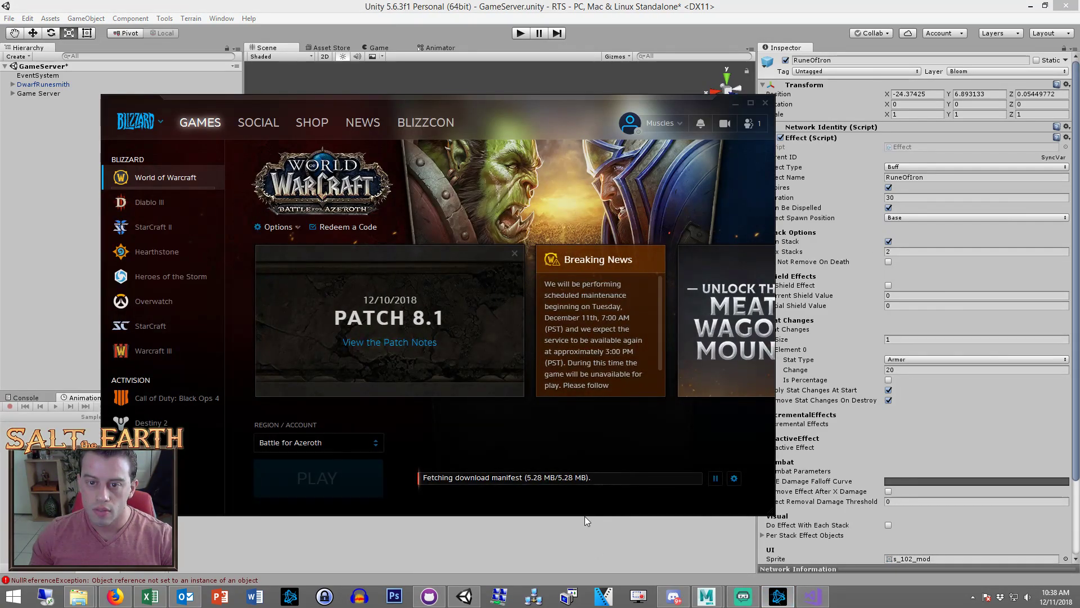
Switch back to Unity from the Battle.net launcher and review the RuneOfIron effect's settings
{"action": "left_click", "coordinate": [737, 103]}
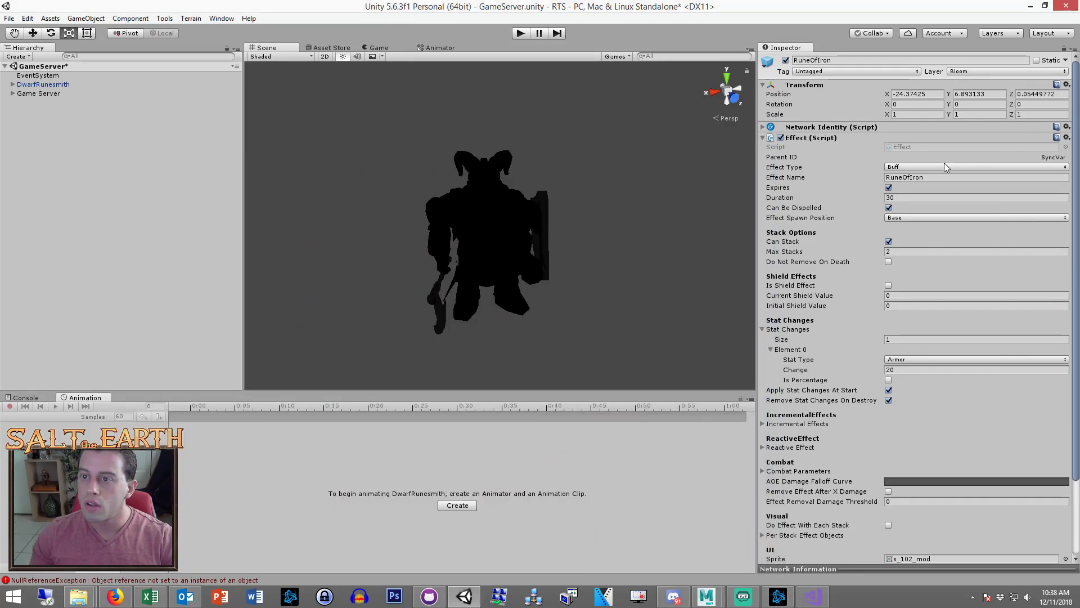
{"action": "scroll", "coordinate": [872, 275], "scroll_direction": "down", "scroll_amount": 3}
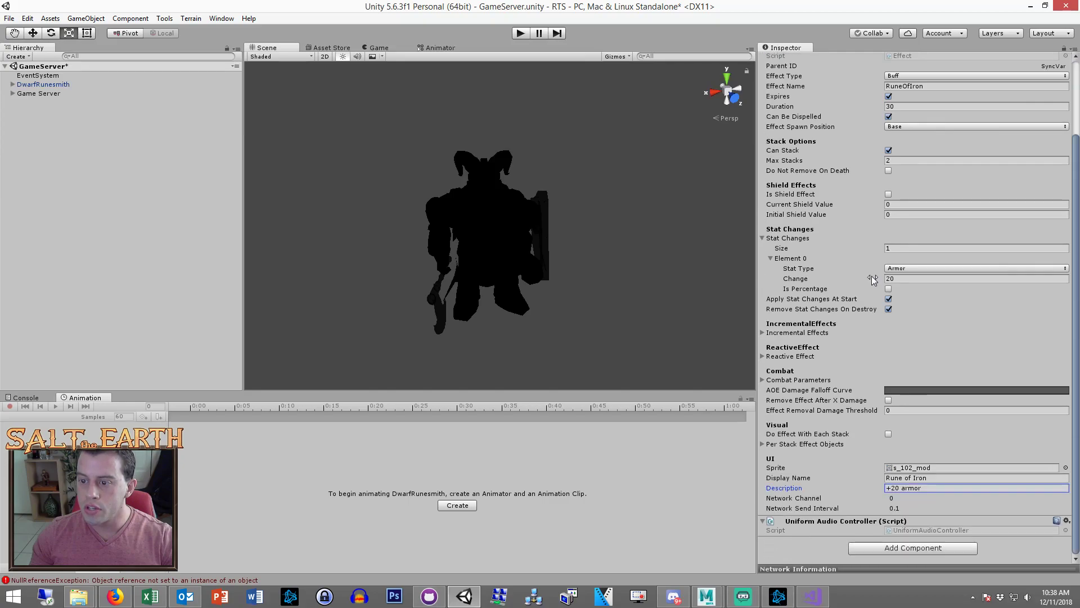
{"action": "scroll", "coordinate": [866, 281], "scroll_direction": "up", "scroll_amount": 3}
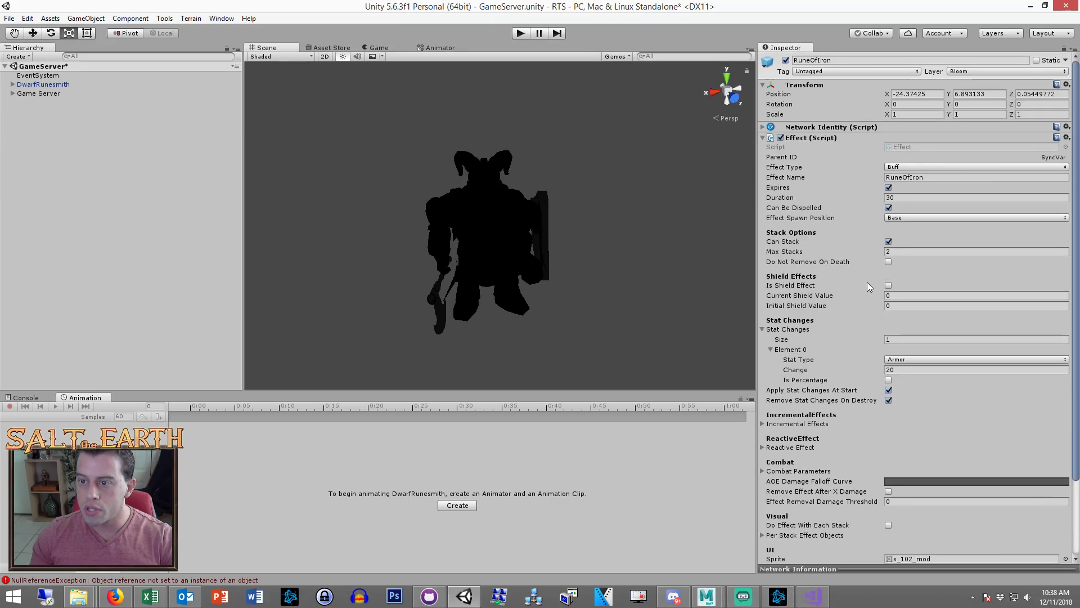
Apply DwarfRunesmith's changes to its prefab and save the GameServer scene
{"action": "left_click", "coordinate": [48, 84]}
{"action": "scroll", "coordinate": [878, 276], "scroll_direction": "down", "scroll_amount": 10}
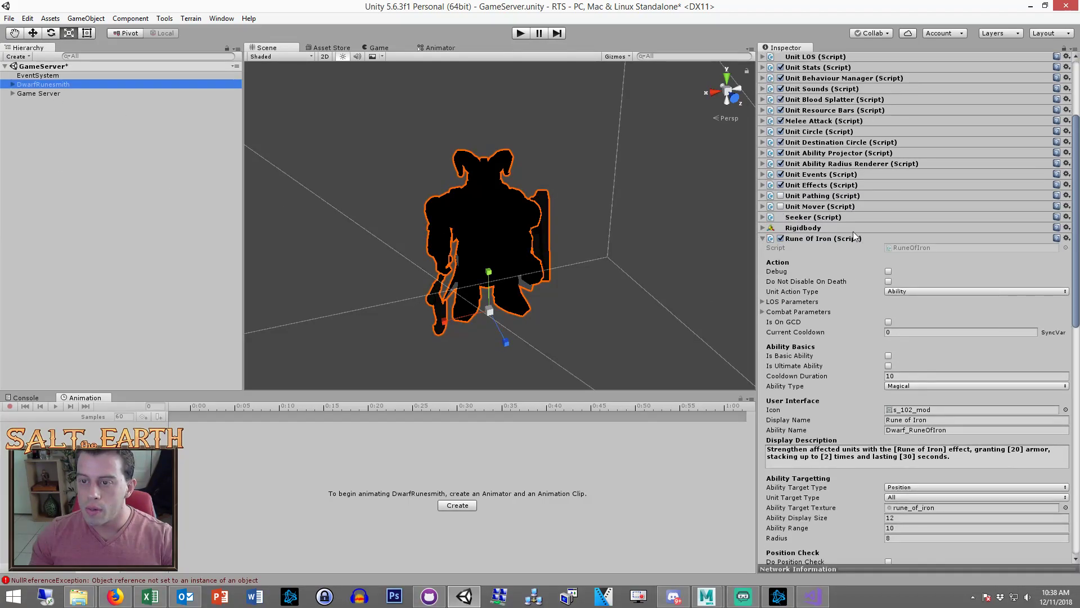
{"action": "scroll", "coordinate": [846, 242], "scroll_direction": "up", "scroll_amount": 4}
{"action": "left_click", "coordinate": [1016, 82]}
{"action": "left_click", "coordinate": [53, 85]}
{"action": "left_click", "coordinate": [61, 120]}
{"action": "key", "text": "ctrl+s"}
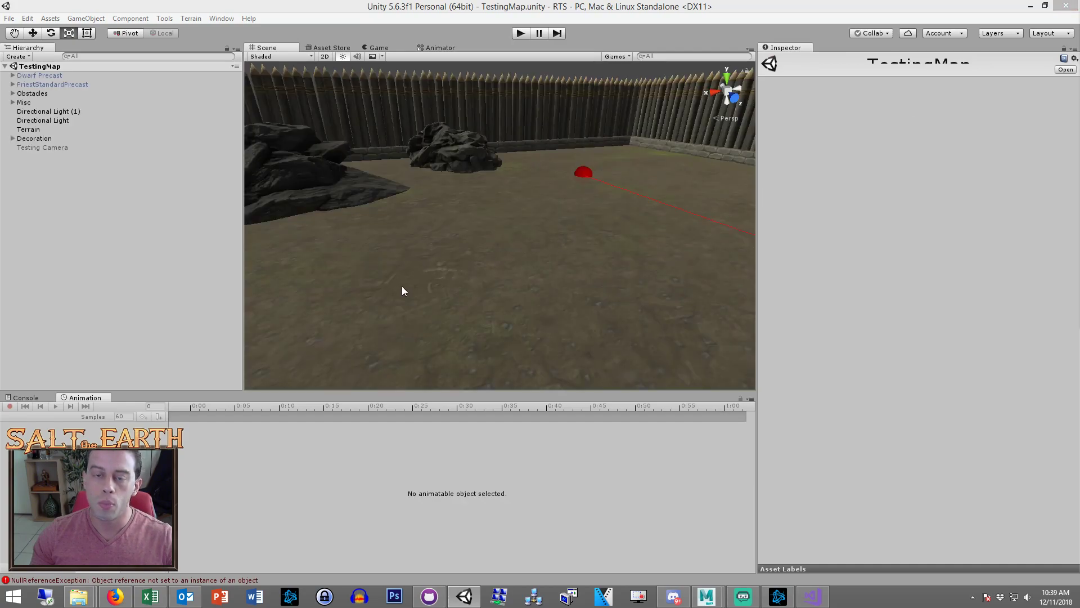
Enlarge the Scene view of TestingMap by shrinking the hierarchy, inspector and animation areas around it
{"action": "left_click_drag", "start_coordinate": [241, 234], "coordinate": [169, 236]}
{"action": "left_click_drag", "start_coordinate": [757, 230], "coordinate": [799, 229]}
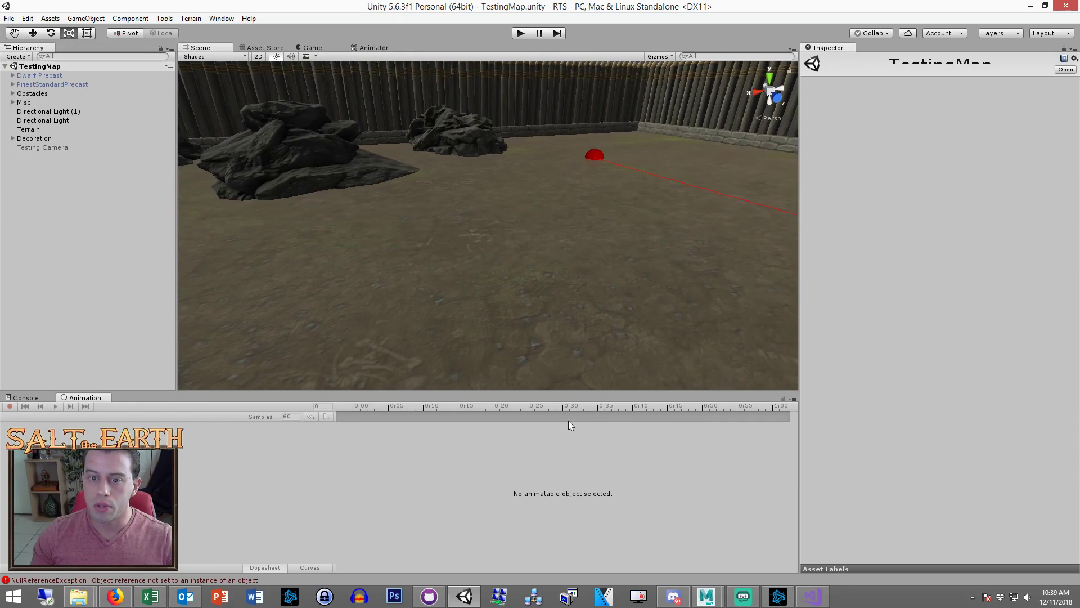
{"action": "left_click_drag", "start_coordinate": [569, 390], "coordinate": [566, 422]}
{"action": "right_click_drag", "start_coordinate": [569, 316], "coordinate": [640, 260]}
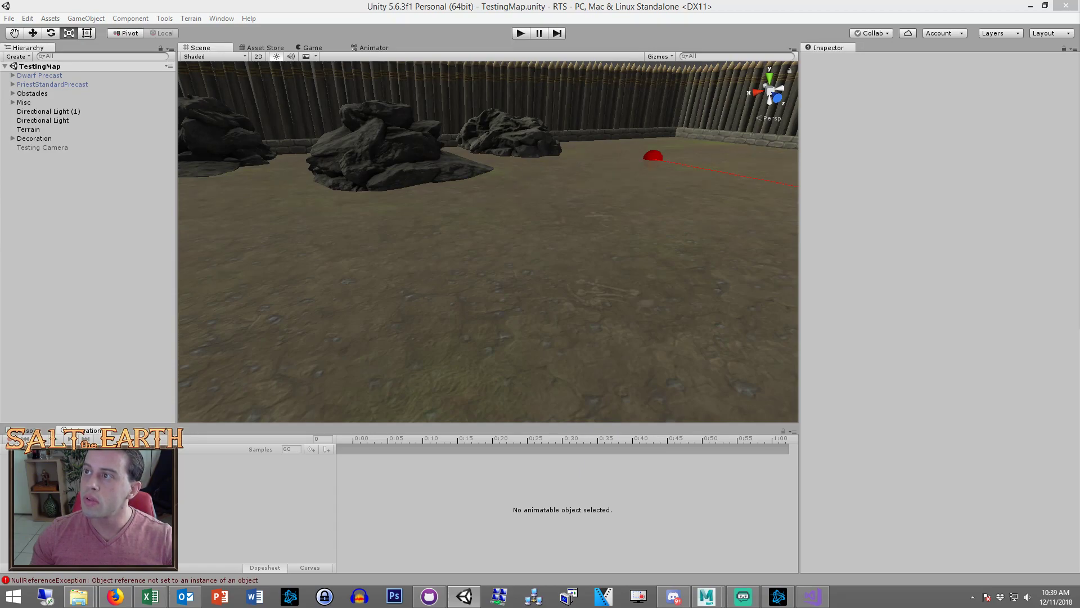
{"action": "left_click_drag", "start_coordinate": [1079, 90], "coordinate": [474, 294]}
{"action": "scroll", "coordinate": [470, 280], "scroll_direction": "up", "scroll_amount": 3}
{"action": "scroll", "coordinate": [432, 255], "scroll_direction": "up", "scroll_amount": 4}
{"action": "scroll", "coordinate": [388, 253], "scroll_direction": "down", "scroll_amount": 6, "text": "alt"}
{"action": "left_click_drag", "start_coordinate": [386, 270], "coordinate": [448, 259], "text": "alt"}
{"action": "middle_click_drag", "start_coordinate": [409, 251], "coordinate": [420, 217]}
{"action": "left_click", "coordinate": [73, 263]}
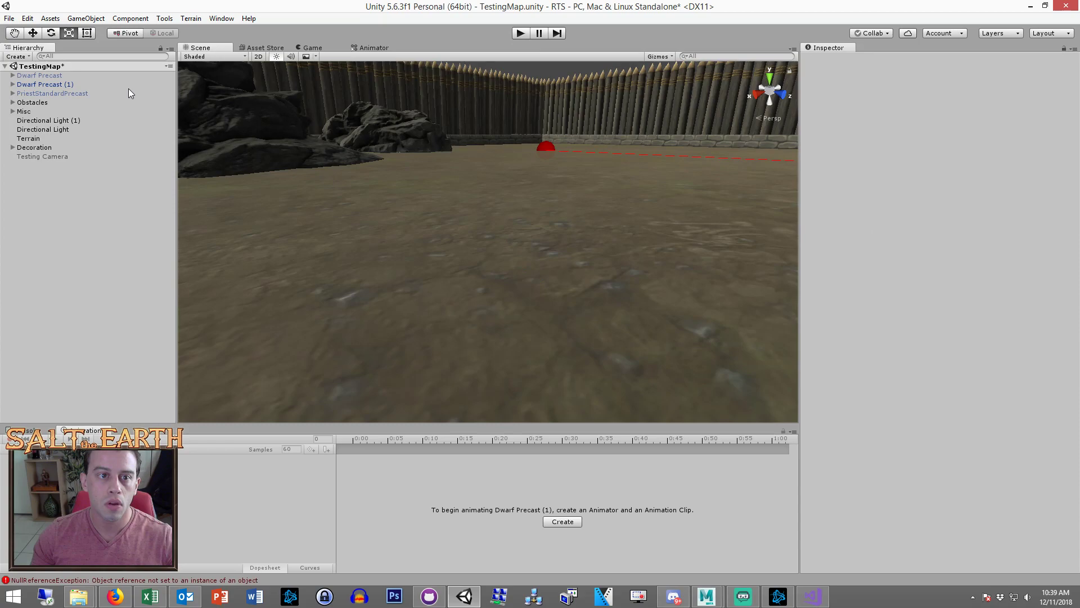
{"action": "left_click", "coordinate": [45, 84]}
{"action": "key", "text": "Delete"}
Activate the Dwarf Precast and PriestStandardPrecast objects and expand both to list their child effects
{"action": "left_click", "coordinate": [35, 83]}
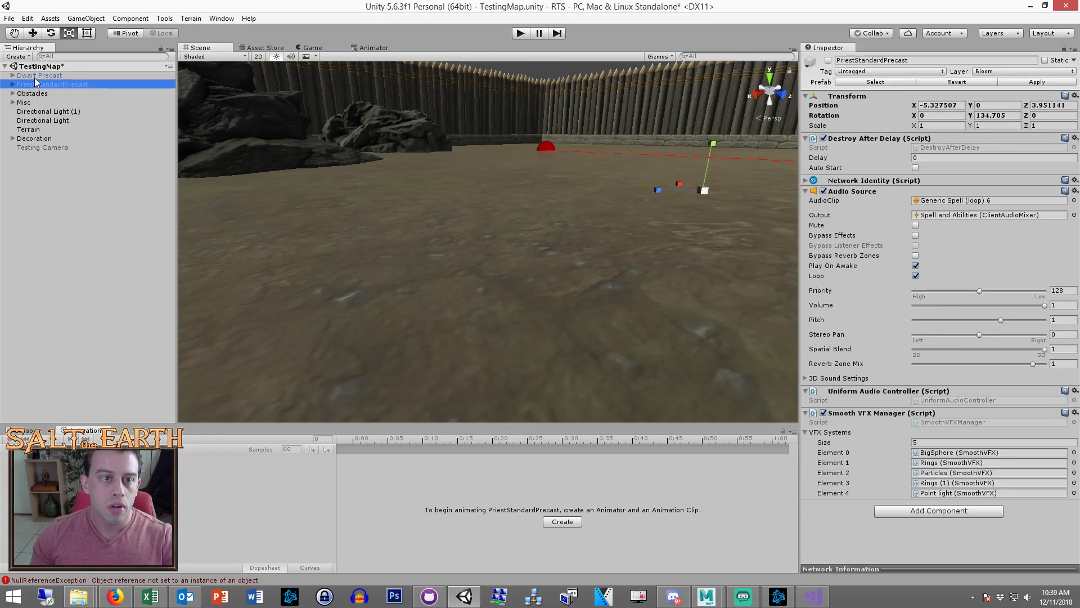
{"action": "left_click", "coordinate": [36, 76], "text": "ctrl"}
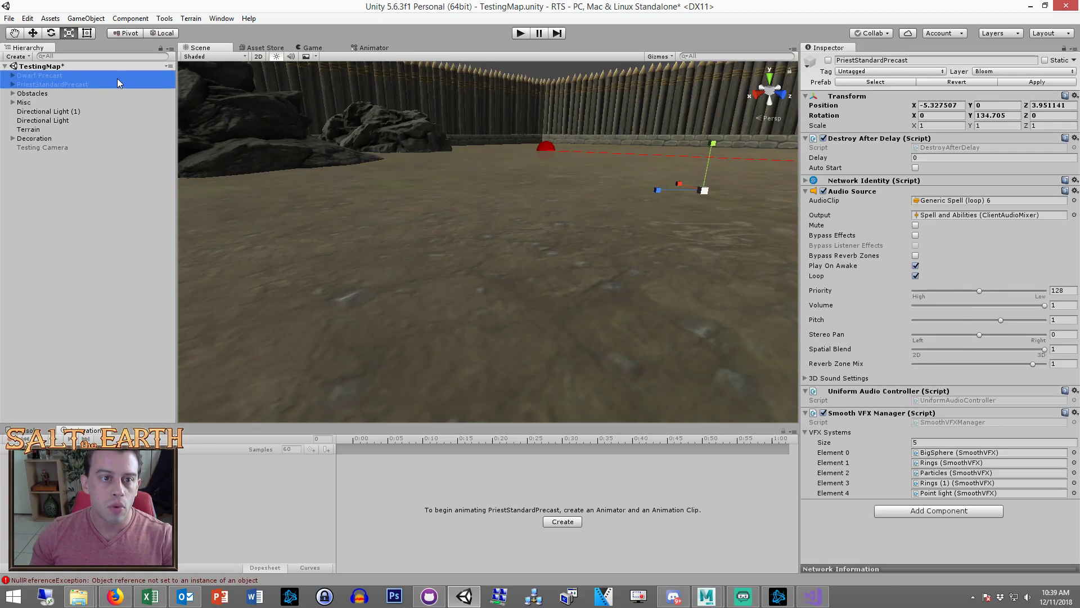
{"action": "left_click", "coordinate": [155, 233]}
{"action": "left_click", "coordinate": [39, 76]}
{"action": "left_click", "coordinate": [13, 75]}
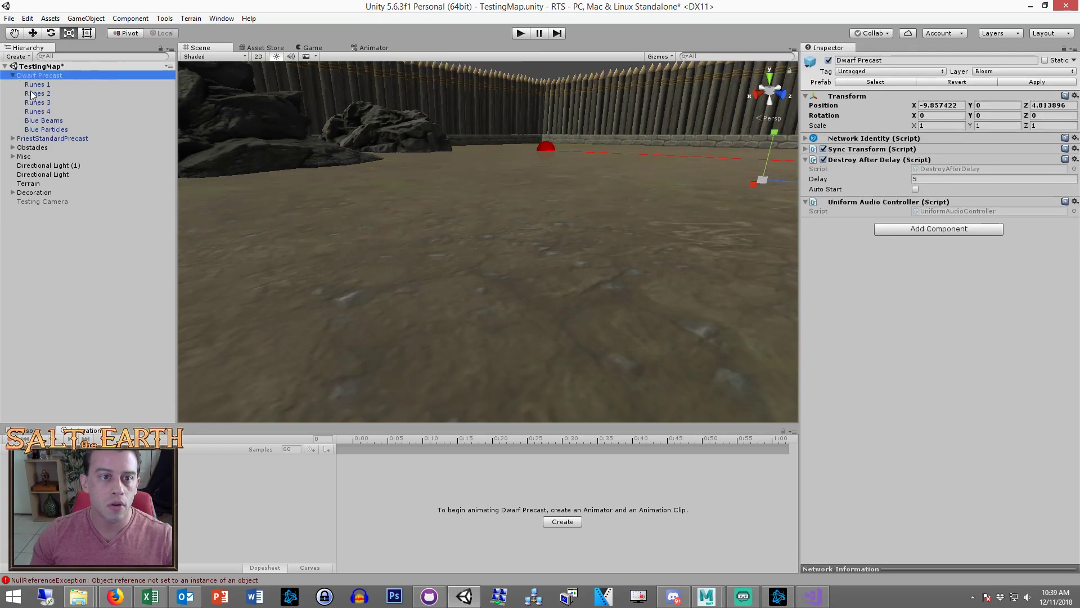
{"action": "left_click", "coordinate": [12, 138]}
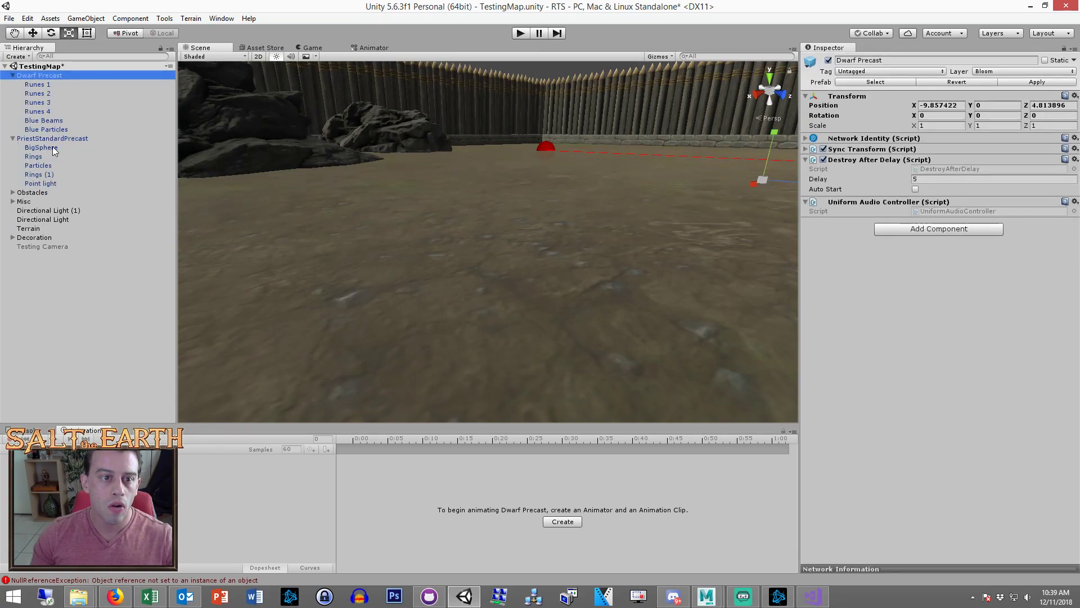
{"action": "left_click", "coordinate": [66, 278]}
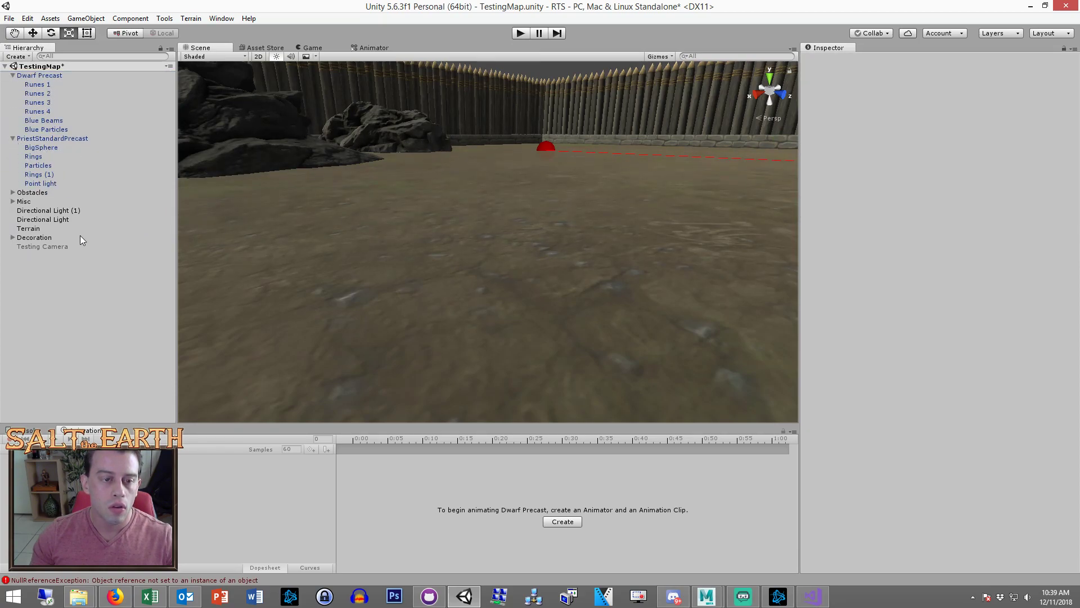
Preview Dwarf Precast's Runes 1, Blue Beams and Blue Particles effects in the scene
{"action": "double_click", "coordinate": [51, 85]}
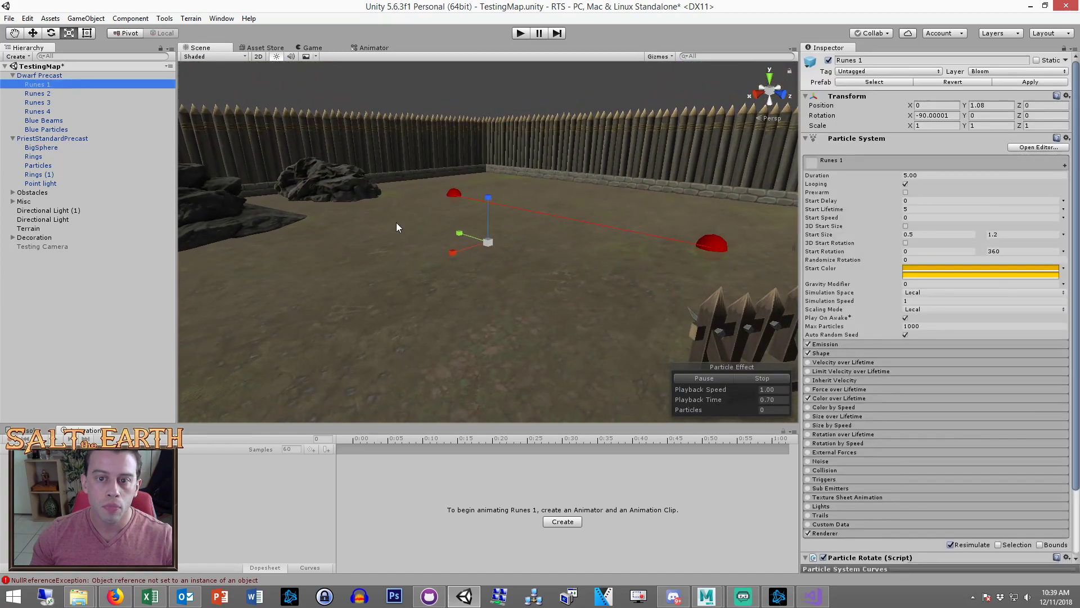
{"action": "double_click", "coordinate": [56, 76]}
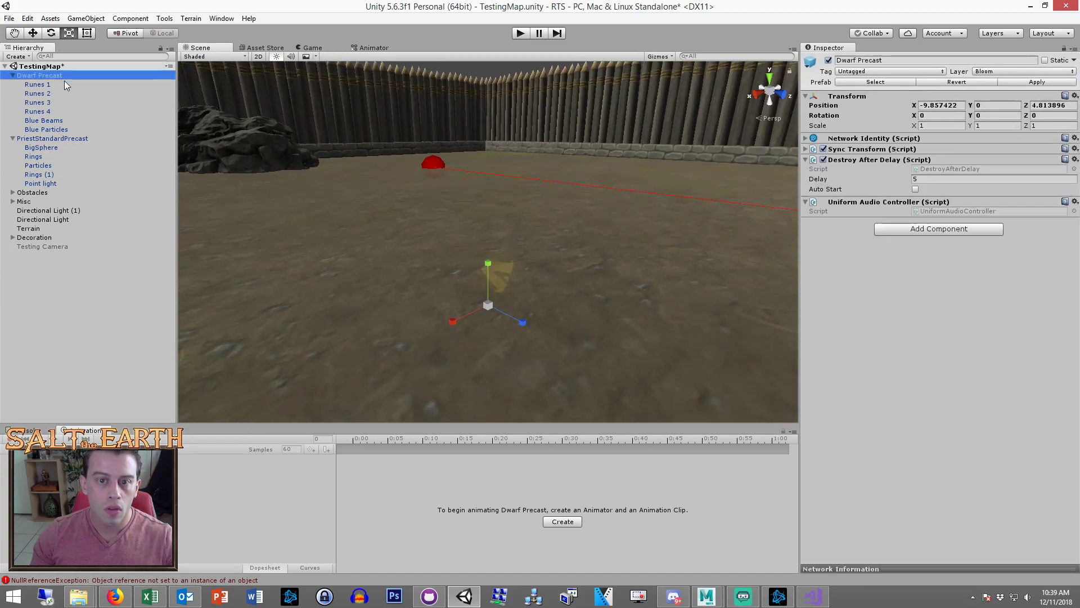
{"action": "left_click", "coordinate": [54, 84]}
{"action": "left_click", "coordinate": [53, 122]}
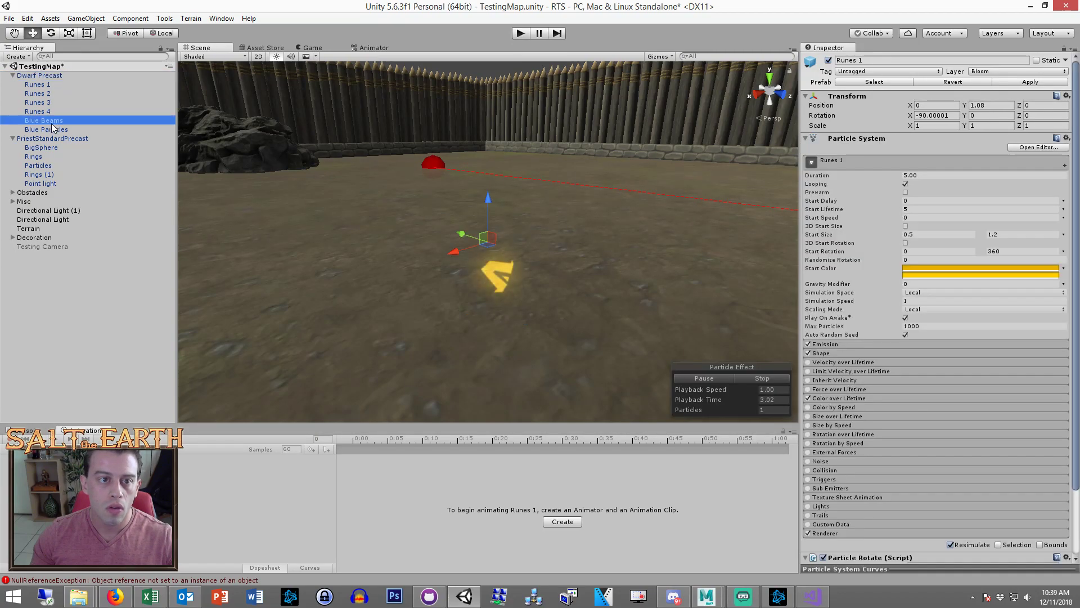
{"action": "left_click", "coordinate": [53, 130]}
{"action": "left_click_drag", "start_coordinate": [298, 189], "coordinate": [163, 177], "text": "alt"}
Preview PriestStandardPrecast's sphere, rings, particles and point light together in the scene
{"action": "left_click", "coordinate": [52, 148]}
{"action": "left_click", "coordinate": [50, 157]}
{"action": "left_click", "coordinate": [49, 166]}
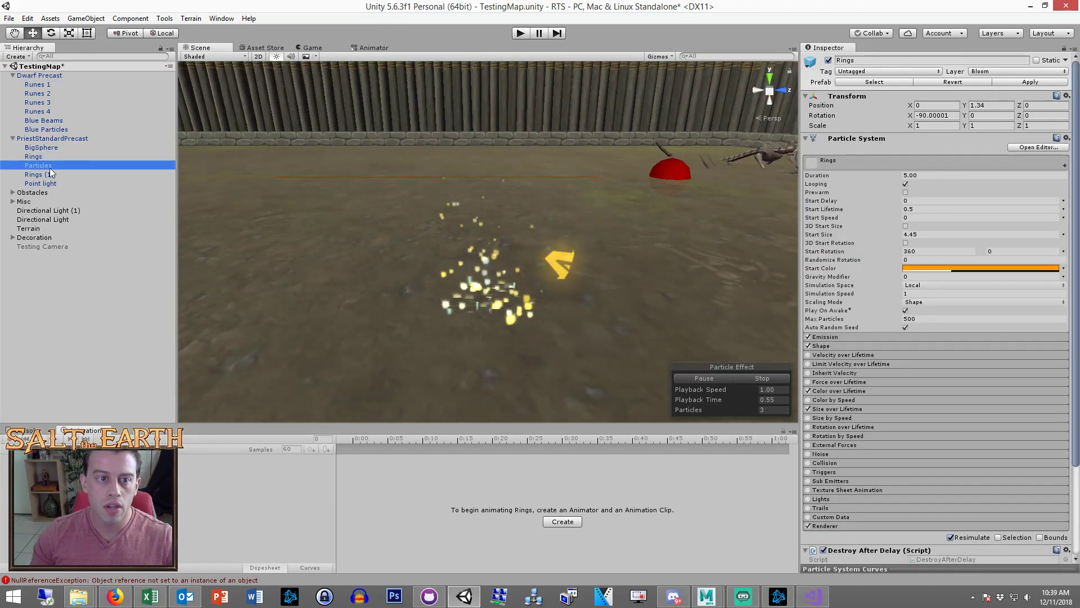
{"action": "left_click", "coordinate": [47, 174]}
{"action": "left_click", "coordinate": [47, 184]}
{"action": "left_click_drag", "start_coordinate": [392, 209], "coordinate": [494, 195], "text": "alt"}
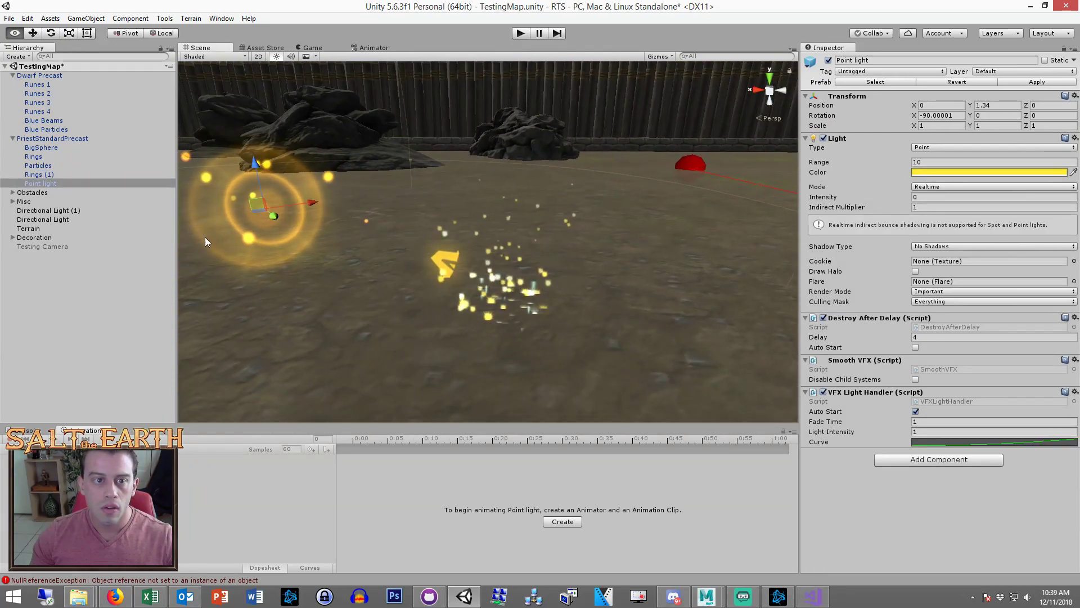
{"action": "left_click", "coordinate": [228, 285]}
{"action": "mouse_move", "coordinate": [467, 248]}
{"action": "left_mouse_down", "text": "alt"}
{"action": "mouse_move", "coordinate": [523, 236]}
{"action": "mouse_move", "coordinate": [480, 239]}
{"action": "left_mouse_up", "text": "alt"}
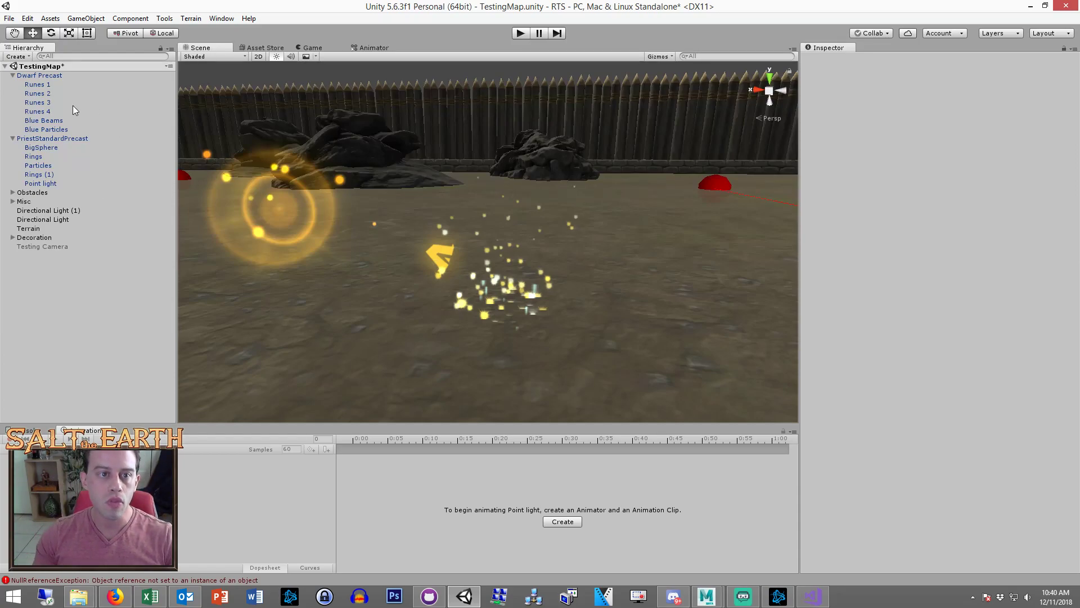
Examine Dwarf Precast's blue particles and its Runes 4, 3 and 2 particle systems
{"action": "left_click", "coordinate": [41, 123]}
{"action": "left_click", "coordinate": [45, 126]}
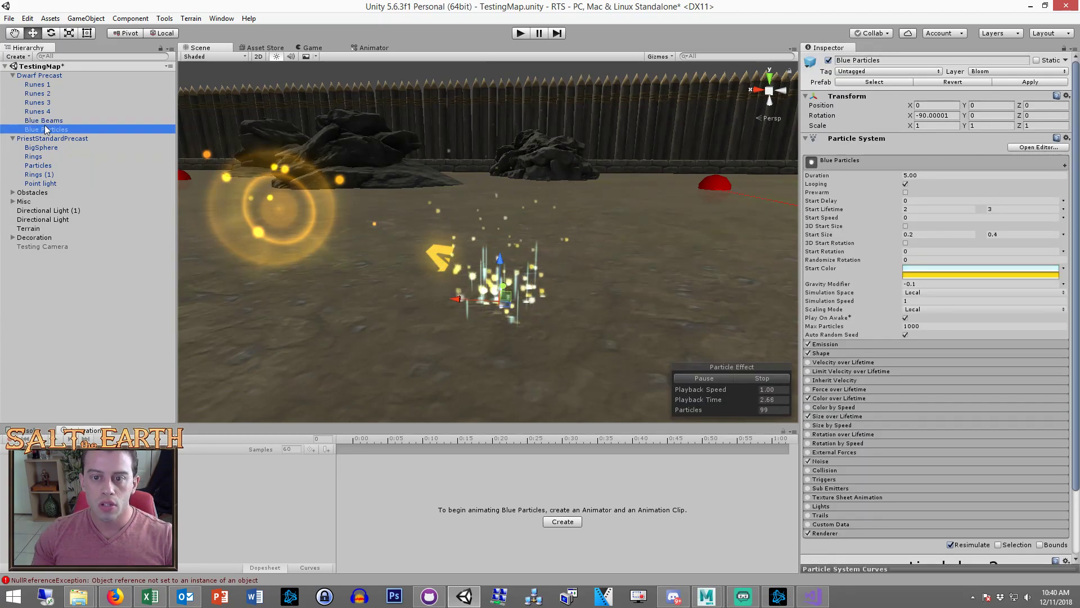
{"action": "left_click", "coordinate": [45, 111]}
{"action": "left_click", "coordinate": [45, 102]}
{"action": "left_click", "coordinate": [45, 94]}
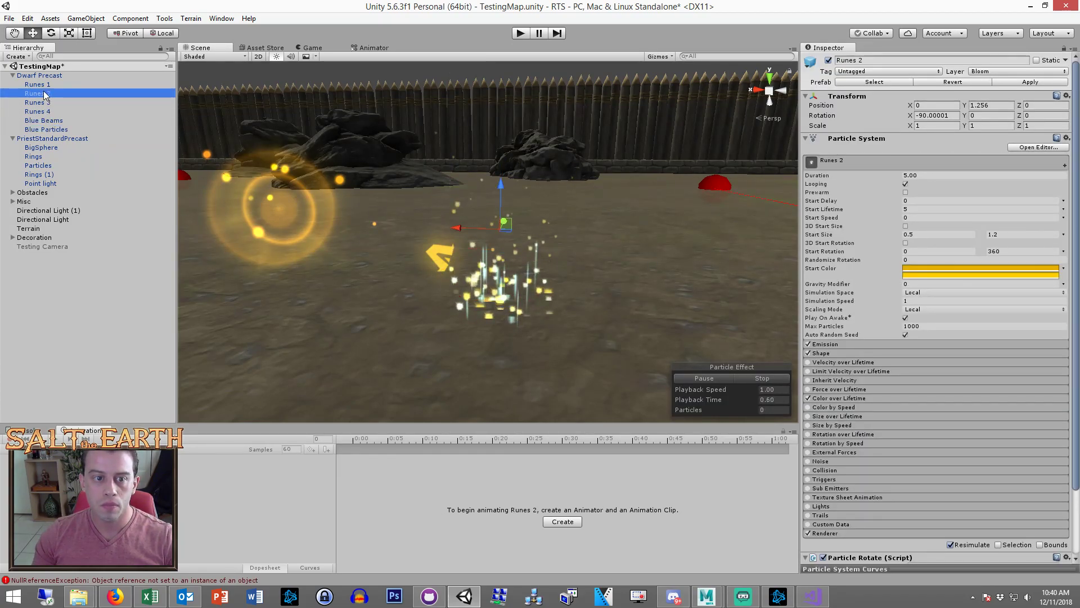
{"action": "left_click", "coordinate": [47, 405]}
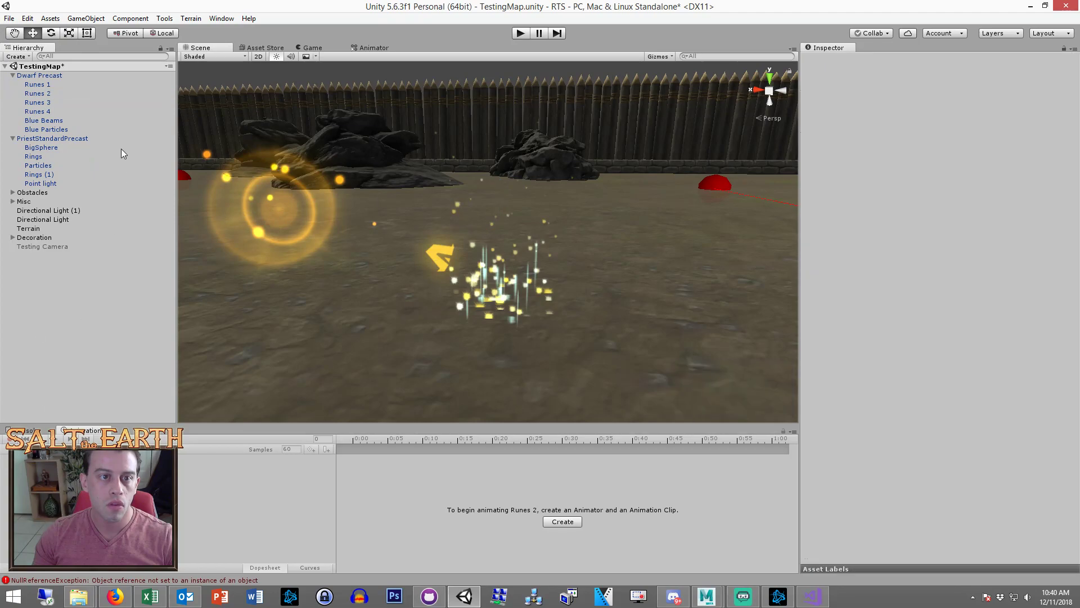
Create a new particle system and place a DwarfRunesmith next to it in the scene
{"action": "left_click", "coordinate": [95, 22]}
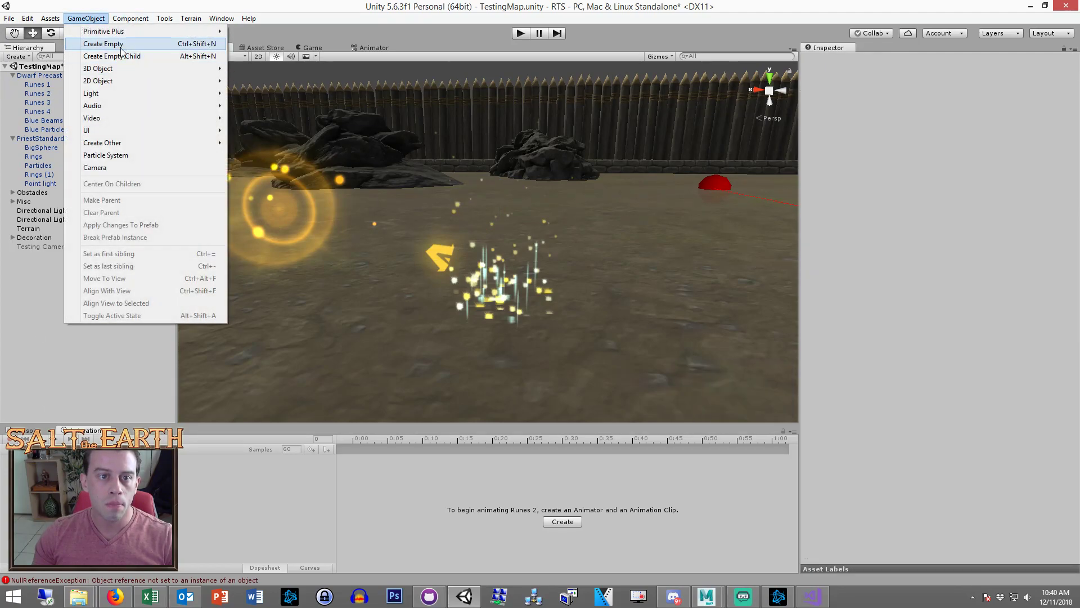
{"action": "left_click", "coordinate": [107, 157]}
{"action": "scroll", "coordinate": [489, 236], "scroll_direction": "down", "scroll_amount": 2}
{"action": "left_click_drag", "start_coordinate": [495, 236], "coordinate": [354, 343], "text": "alt"}
{"action": "key", "text": "f"}
{"action": "left_click_drag", "start_coordinate": [521, 303], "coordinate": [486, 333], "text": "alt"}
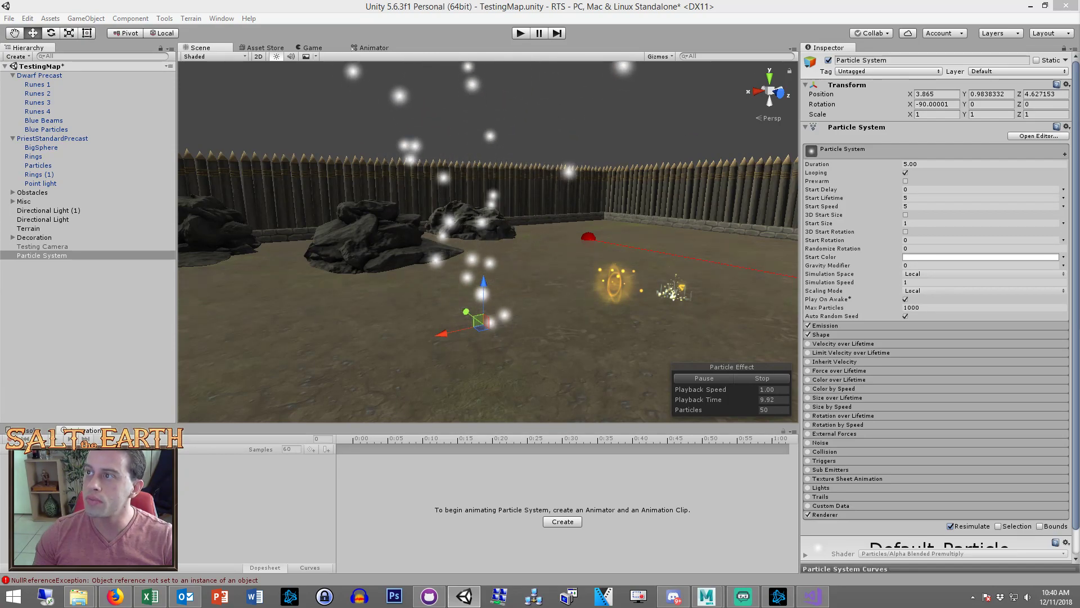
{"action": "left_click_drag", "start_coordinate": [1039, 76], "coordinate": [434, 311]}
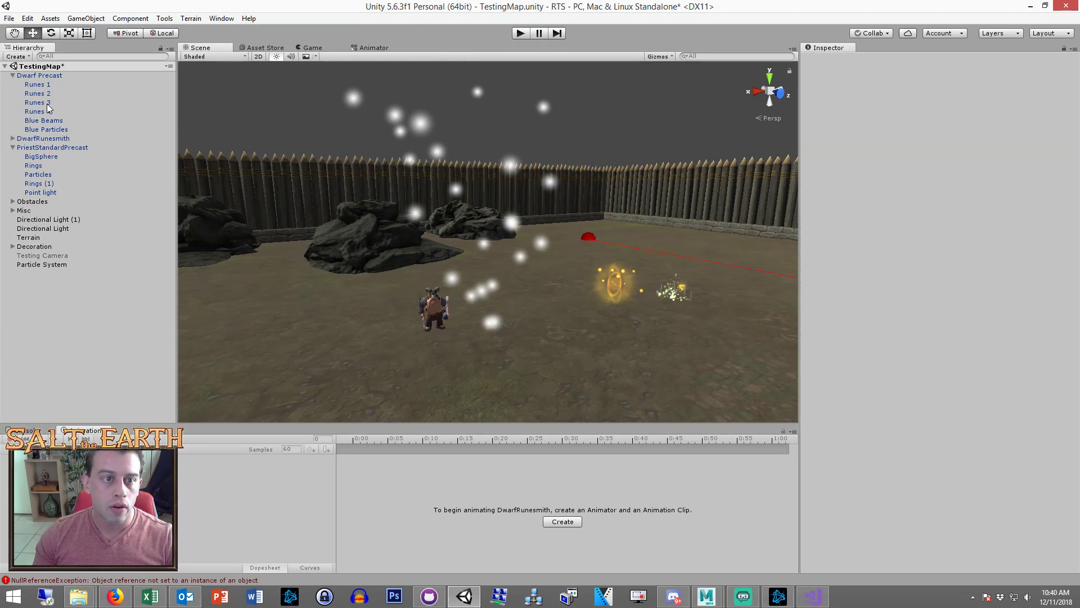
Make the new particle system a child of DwarfRunesmith
{"action": "left_click", "coordinate": [43, 265]}
{"action": "left_click", "coordinate": [50, 77]}
{"action": "left_click_drag", "start_coordinate": [45, 265], "coordinate": [44, 139]}
Reset the particle system's local position to 0, 0, 0 and raise it to about 1.2 in Y
{"action": "left_click", "coordinate": [934, 94]}
{"action": "type", "text": "0"}
{"action": "left_click", "coordinate": [988, 94]}
{"action": "type", "text": "0"}
{"action": "left_click", "coordinate": [1034, 93]}
{"action": "type", "text": "0"}
{"action": "key", "text": "Return"}
{"action": "left_click_drag", "start_coordinate": [447, 296], "coordinate": [434, 256]}
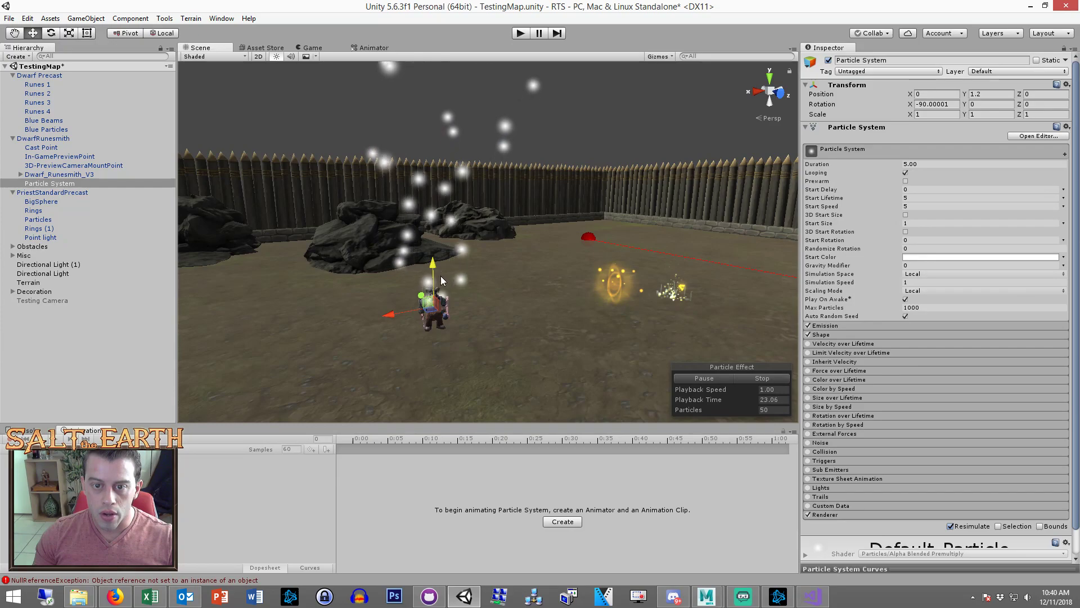
Set the particle system's start speed to 0 and disable its Shape module
{"action": "key", "text": "f"}
{"action": "scroll", "coordinate": [533, 344], "scroll_direction": "up", "scroll_amount": 4}
{"action": "middle_click_drag", "start_coordinate": [533, 344], "coordinate": [580, 183]}
{"action": "left_click", "coordinate": [920, 205]}
{"action": "type", "text": "0f"}
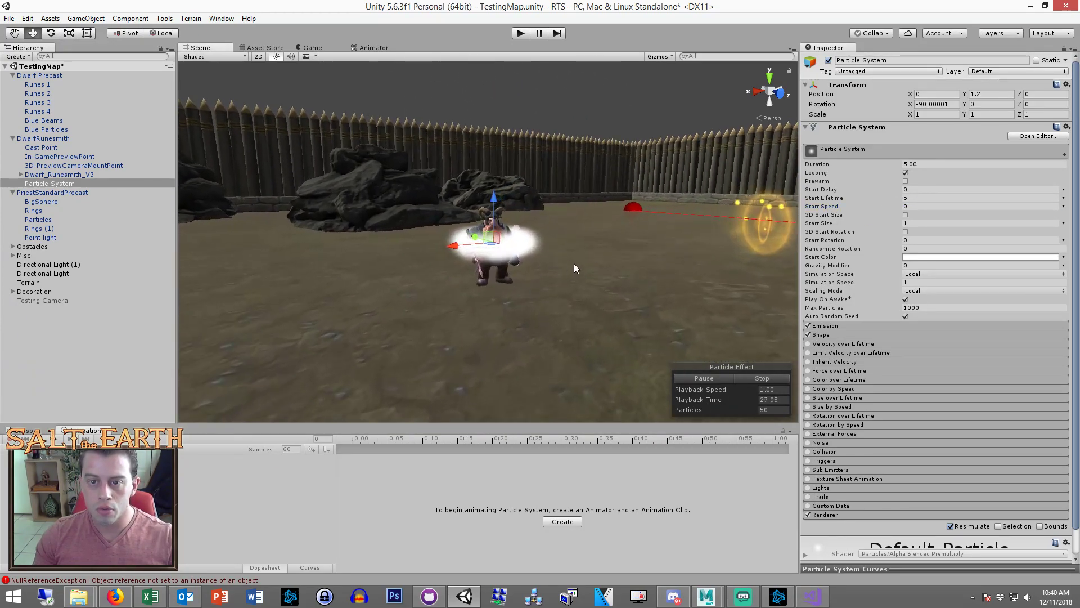
{"action": "scroll", "coordinate": [547, 299], "scroll_direction": "up", "scroll_amount": 5}
{"action": "left_click_drag", "start_coordinate": [547, 298], "coordinate": [602, 290], "text": "alt"}
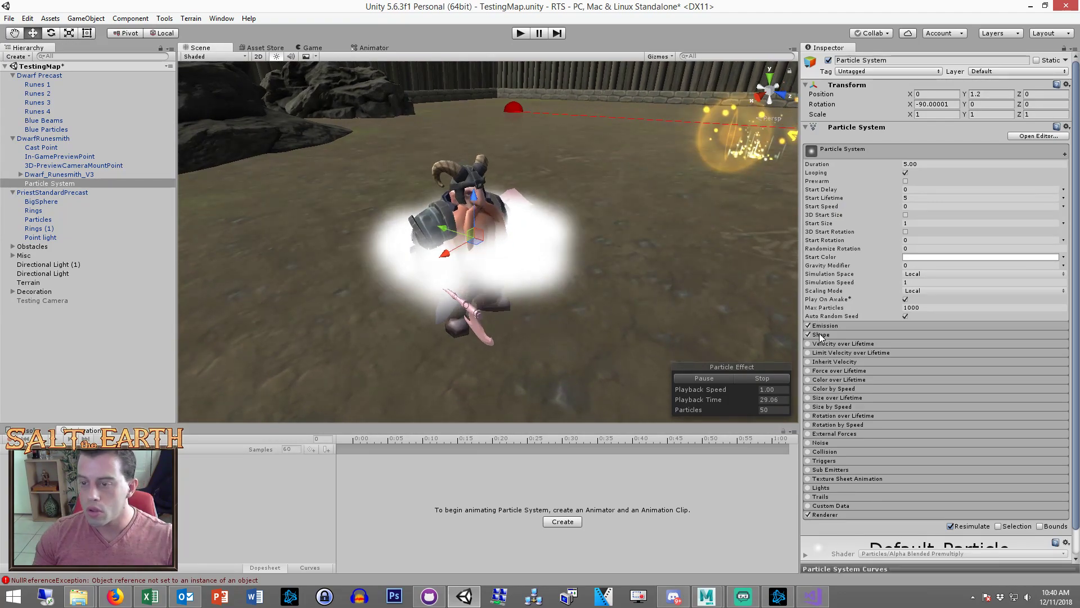
{"action": "left_click", "coordinate": [809, 334]}
Set the particle system renderer's render mode to Mesh
{"action": "scroll", "coordinate": [827, 416], "scroll_direction": "down", "scroll_amount": 1}
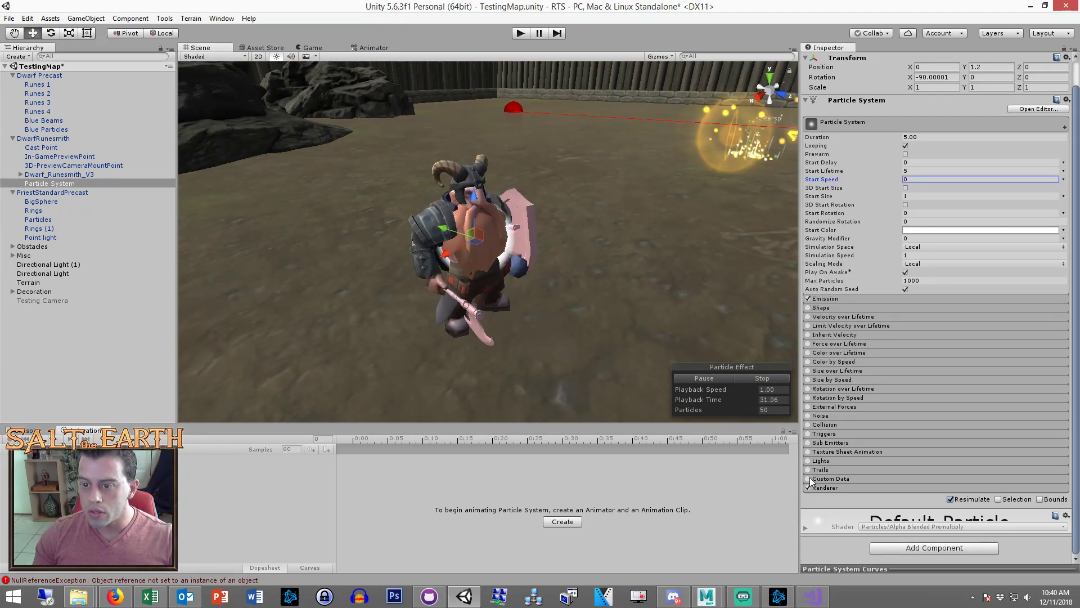
{"action": "left_click", "coordinate": [824, 488]}
{"action": "left_click", "coordinate": [912, 499]}
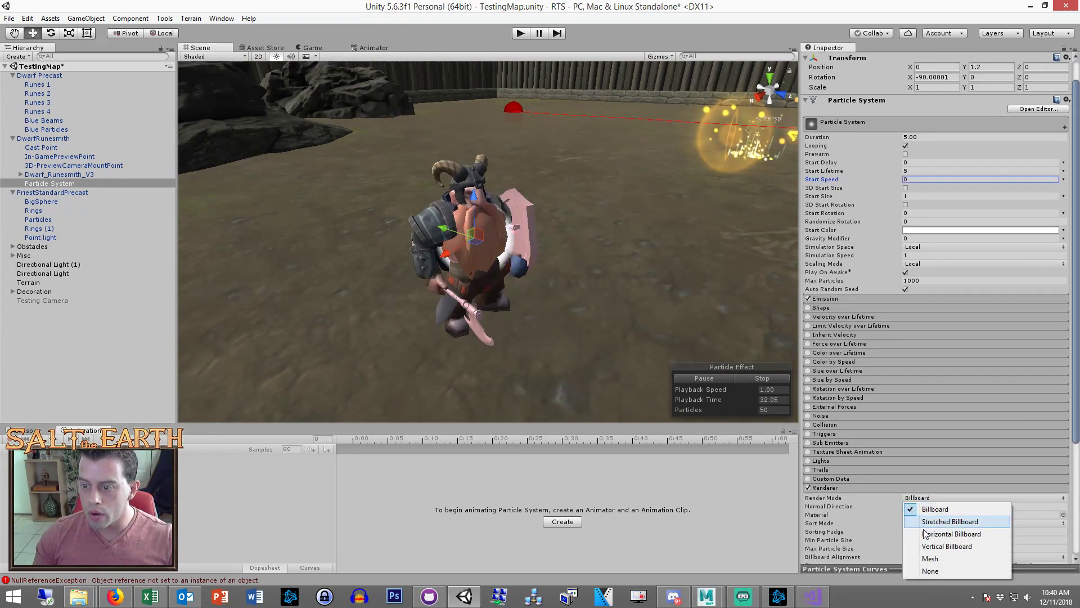
{"action": "left_click", "coordinate": [914, 561]}
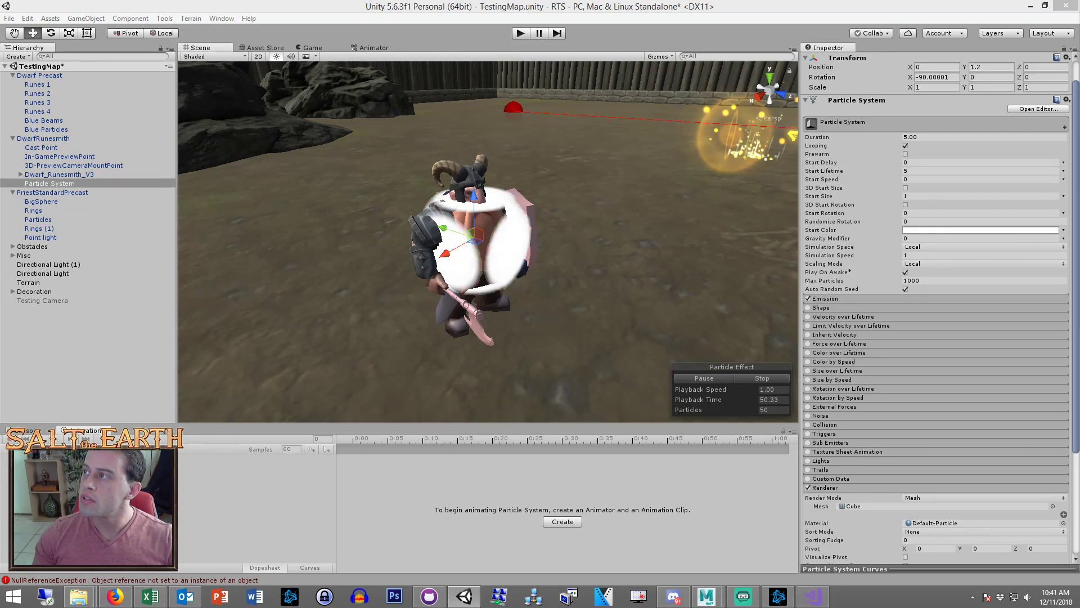
Assign ETFX_AuraVertical as the particle renderer's mesh and increase the start size to 2.88
{"action": "scroll", "coordinate": [959, 162], "scroll_direction": "up", "scroll_amount": 1}
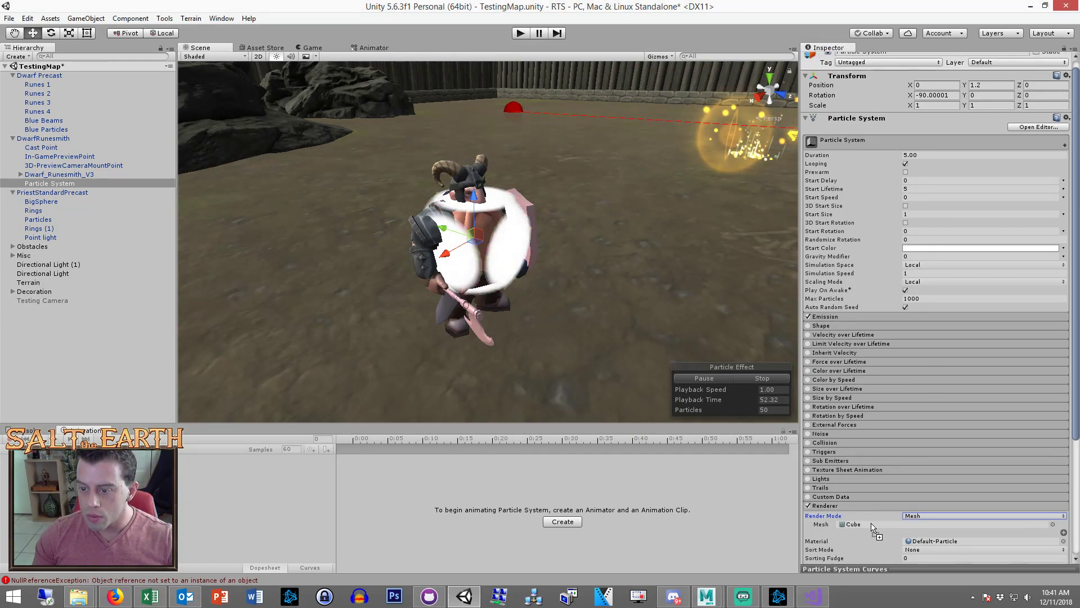
{"action": "left_click_drag", "start_coordinate": [871, 524], "coordinate": [867, 524]}
{"action": "scroll", "coordinate": [597, 242], "scroll_direction": "down", "scroll_amount": 2}
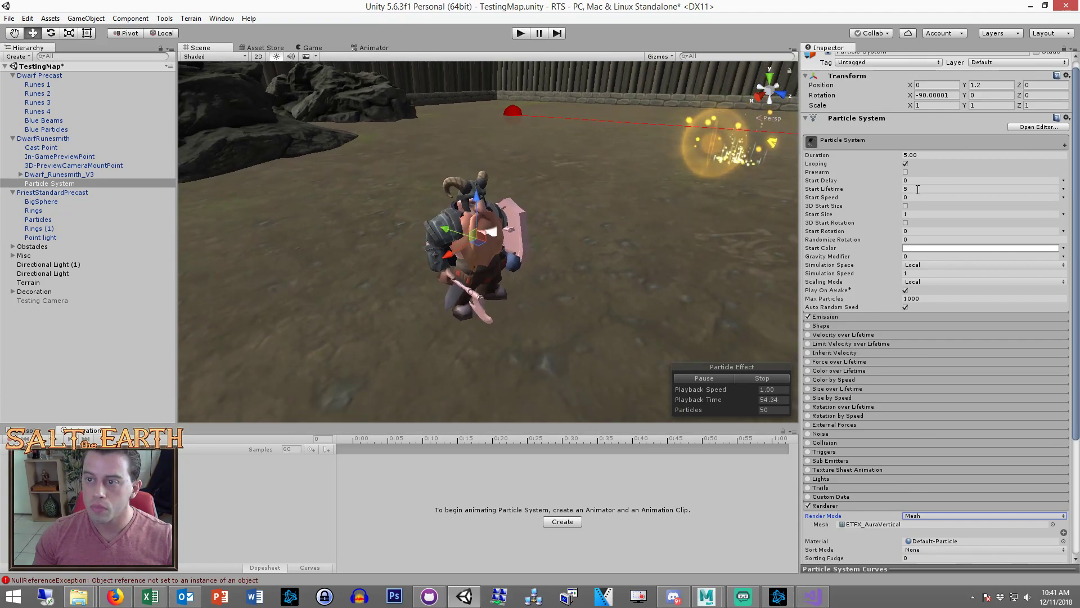
{"action": "left_click_drag", "start_coordinate": [902, 217], "coordinate": [946, 218]}
{"action": "mouse_move", "coordinate": [590, 248]}
{"action": "left_mouse_down", "text": "alt"}
{"action": "mouse_move", "coordinate": [573, 244]}
{"action": "mouse_move", "coordinate": [583, 264]}
{"action": "mouse_move", "coordinate": [612, 246]}
{"action": "left_mouse_up", "text": "alt"}
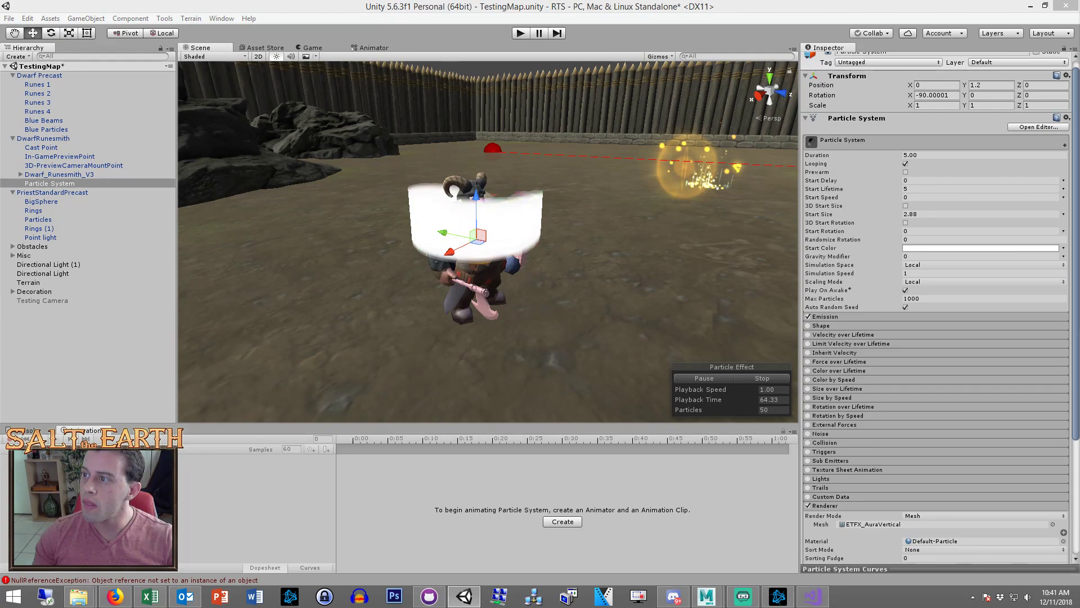
Assign the rune band material to the particle system's renderer
{"action": "scroll", "coordinate": [1066, 280], "scroll_direction": "down", "scroll_amount": 5}
{"action": "left_click_drag", "start_coordinate": [1079, 475], "coordinate": [972, 474]}
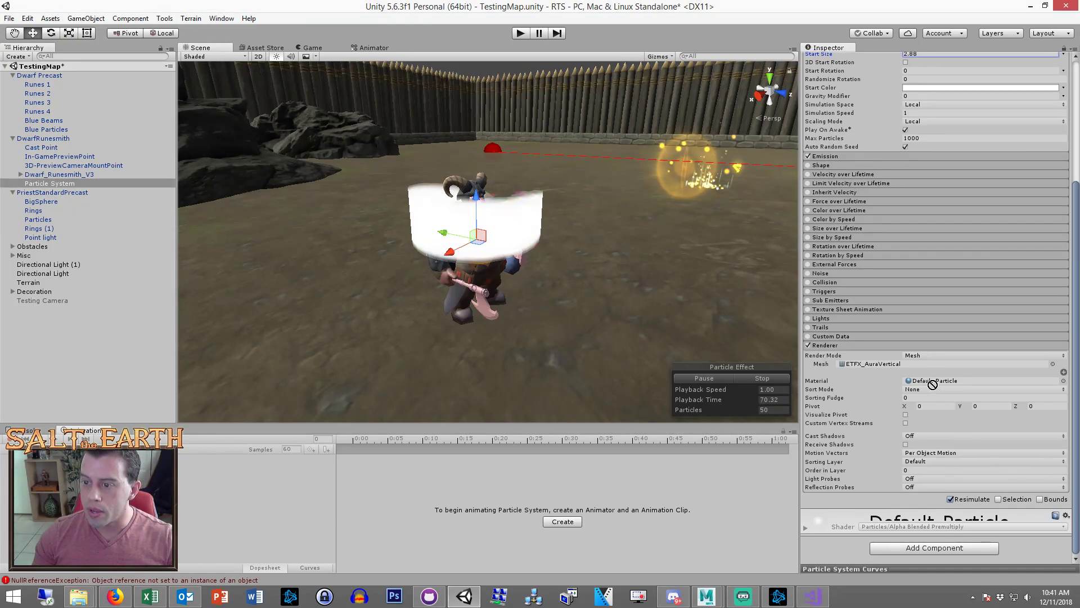
{"action": "left_click_drag", "start_coordinate": [932, 384], "coordinate": [928, 383]}
Set the particle system's start lifetime to 1 and its emission rate over time to 1
{"action": "scroll", "coordinate": [934, 269], "scroll_direction": "up", "scroll_amount": 5}
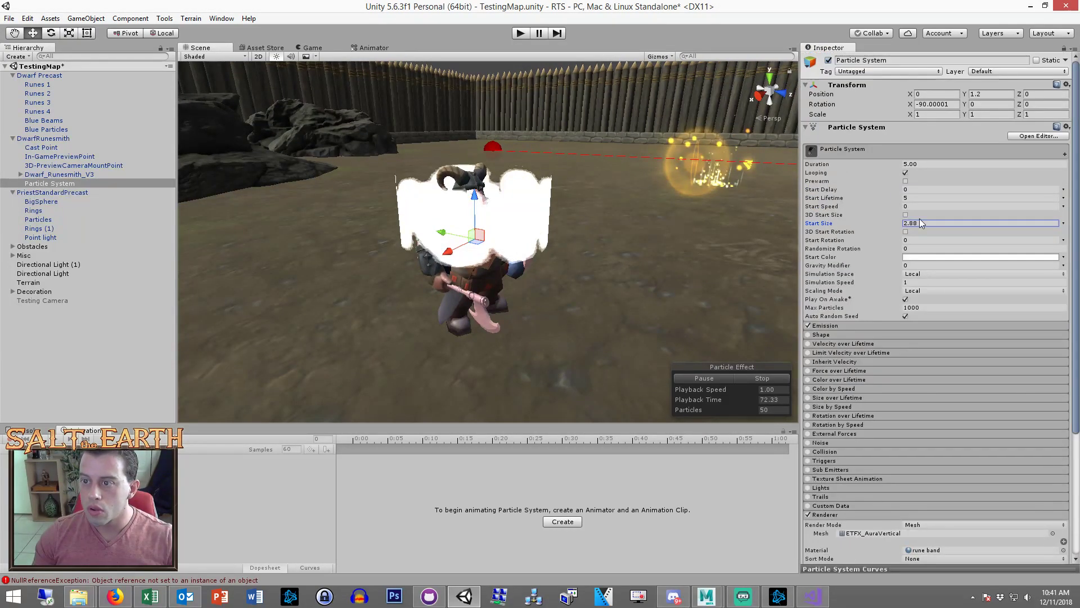
{"action": "left_click", "coordinate": [921, 198]}
{"action": "type", "text": "1"}
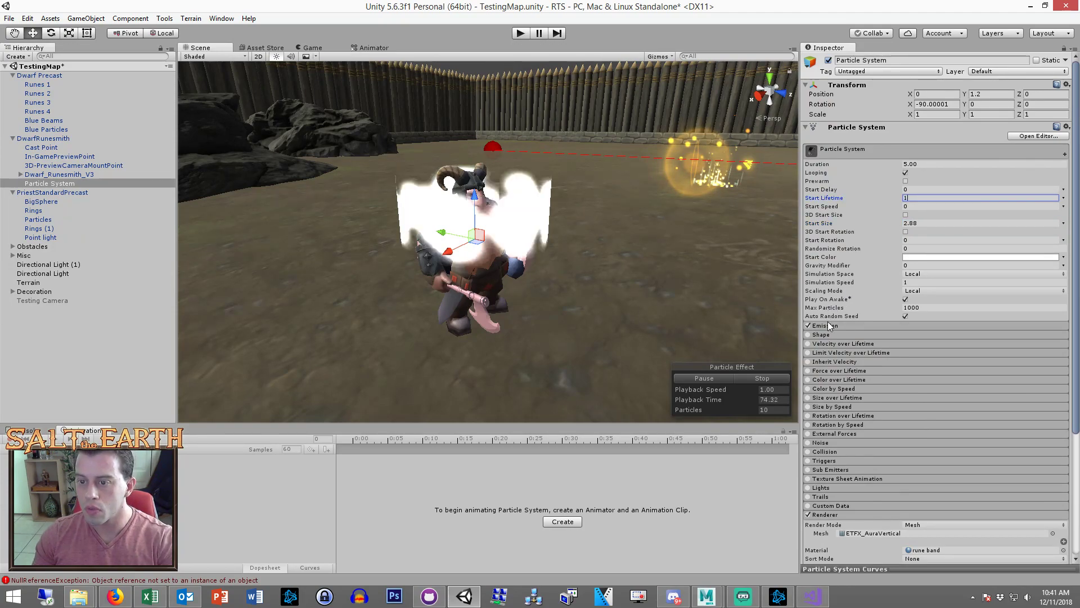
{"action": "left_click", "coordinate": [824, 325]}
{"action": "left_click", "coordinate": [925, 335]}
{"action": "type", "text": "1"}
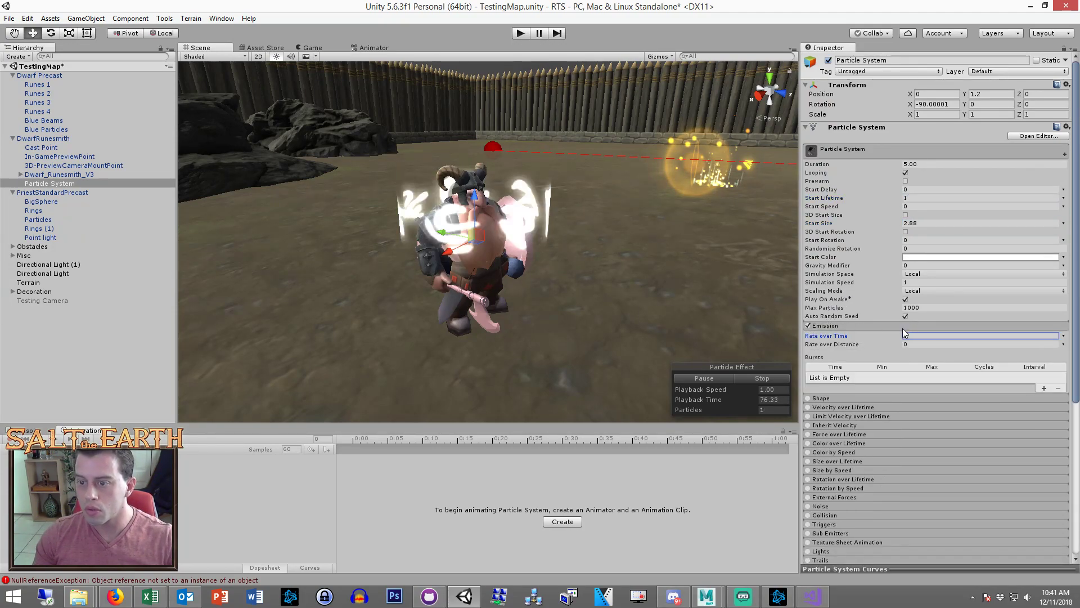
Make the start rotation random between two constants, 0 and 360
{"action": "scroll", "coordinate": [532, 288], "scroll_direction": "up", "scroll_amount": 4}
{"action": "left_click_drag", "start_coordinate": [576, 275], "coordinate": [665, 279], "text": "alt"}
{"action": "left_click", "coordinate": [926, 239]}
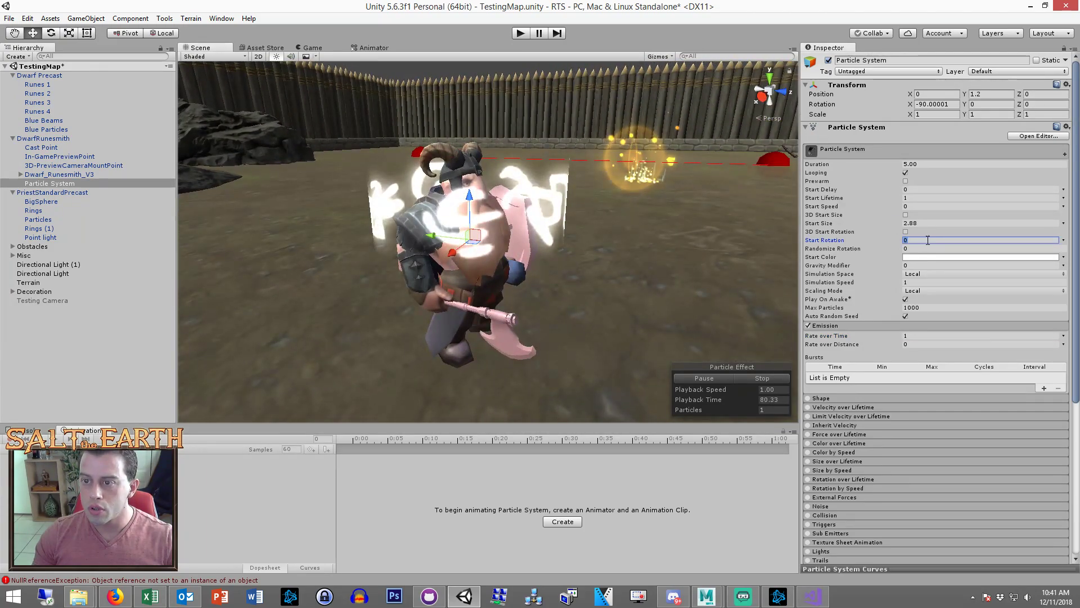
{"action": "left_click", "coordinate": [1063, 240]}
{"action": "left_click", "coordinate": [1000, 275]}
{"action": "left_click", "coordinate": [1005, 240]}
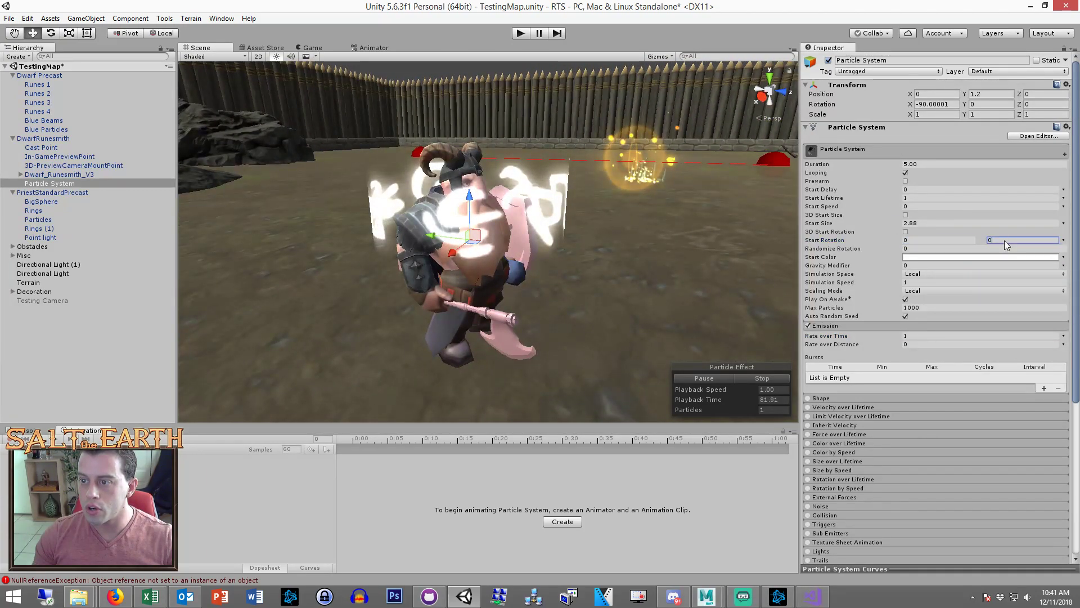
{"action": "type", "text": "360"}
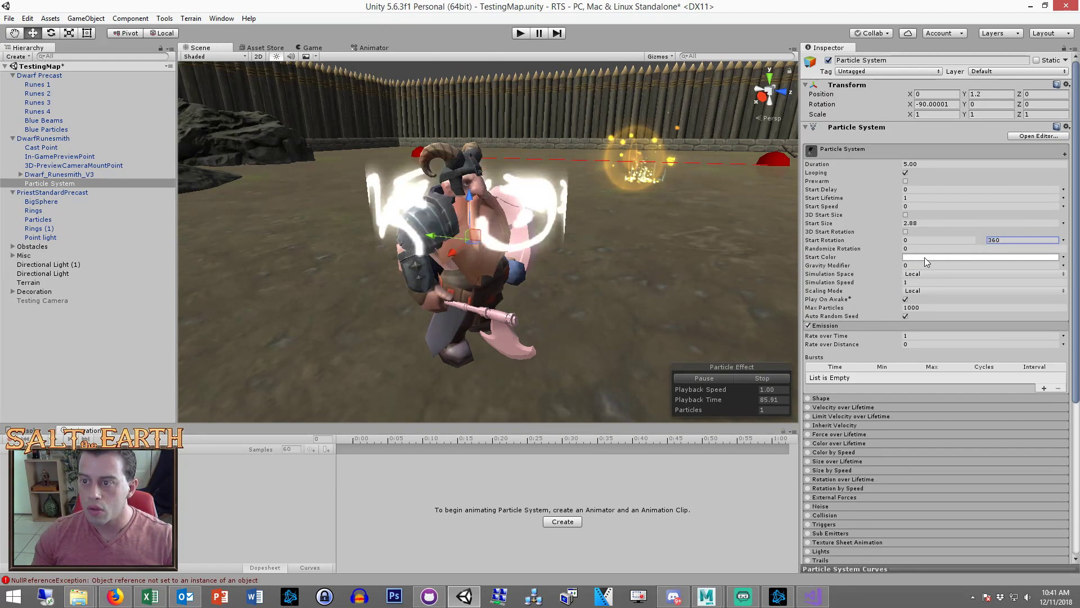
Enable Color over Lifetime and apply the preset gradient that fades from transparent to opaque and back
{"action": "left_click", "coordinate": [809, 443]}
{"action": "left_click", "coordinate": [910, 453]}
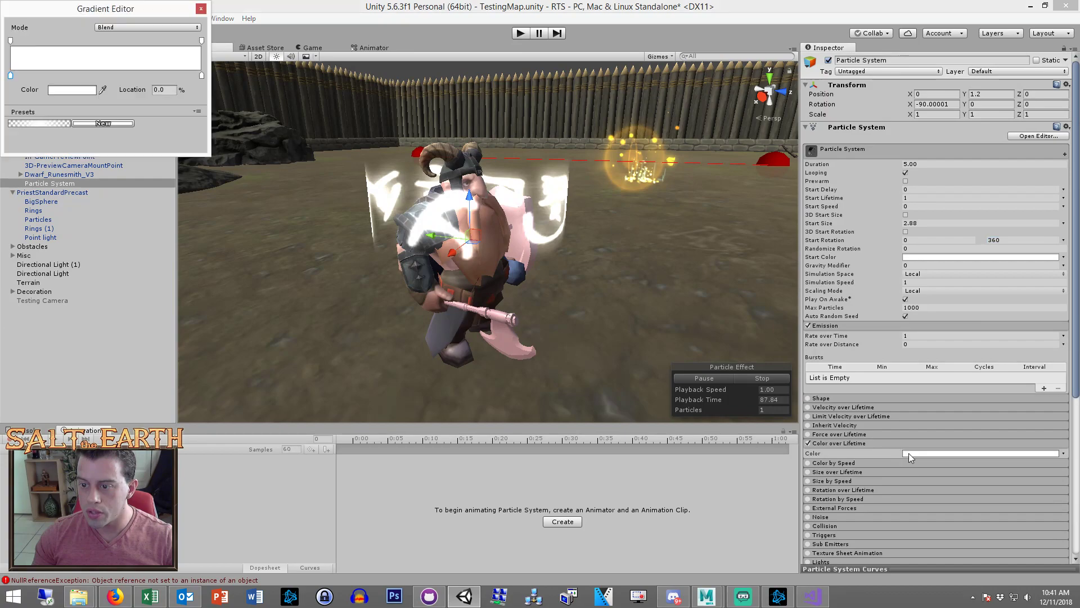
{"action": "left_click", "coordinate": [60, 128]}
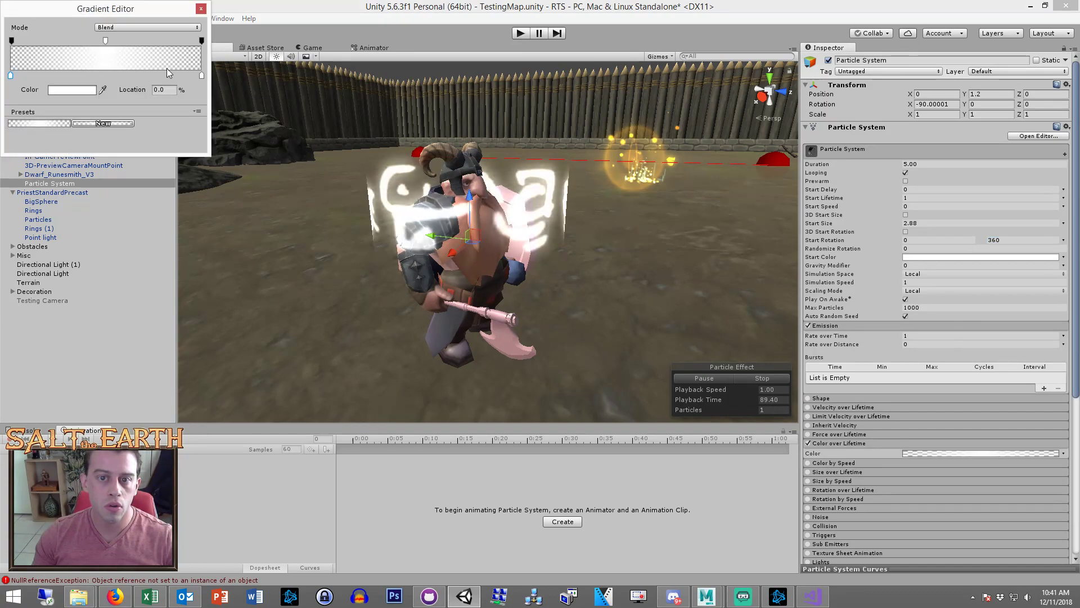
{"action": "left_click", "coordinate": [200, 9]}
Enable Size over Lifetime and shape its curve to peak near 1.0 at about 0.63, then drop to about 0.2
{"action": "scroll", "coordinate": [815, 366], "scroll_direction": "down", "scroll_amount": 4}
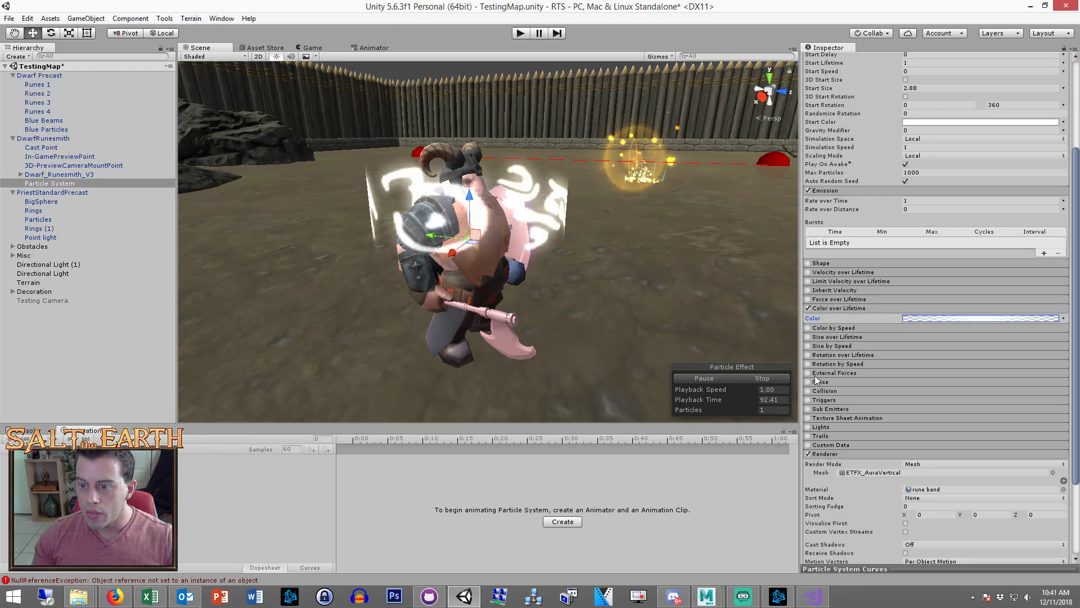
{"action": "left_click", "coordinate": [828, 338]}
{"action": "left_click", "coordinate": [981, 355]}
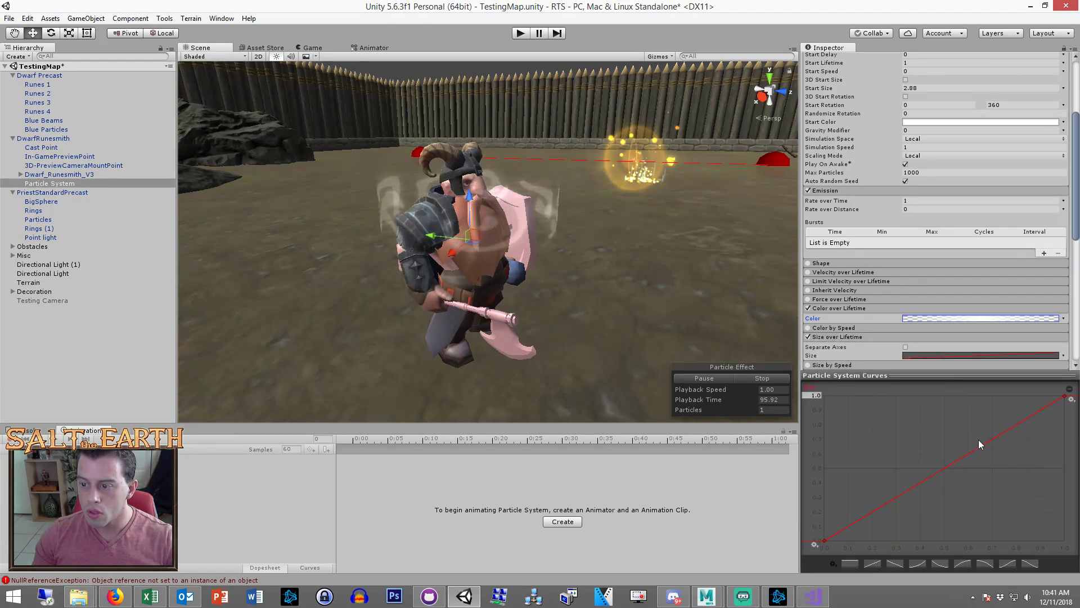
{"action": "right_click", "coordinate": [1007, 430]}
{"action": "left_click", "coordinate": [1019, 437]}
{"action": "left_click_drag", "start_coordinate": [1064, 396], "coordinate": [1066, 512]}
{"action": "left_click_drag", "start_coordinate": [1010, 431], "coordinate": [977, 396]}
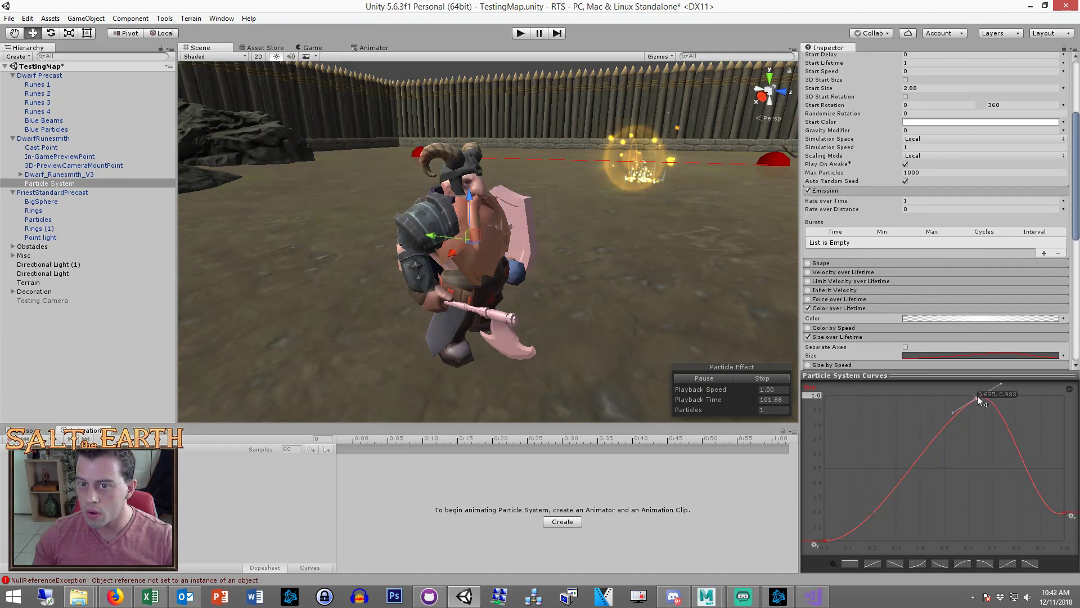
Flatten the size curve at its peak key and raise its end key to about 0.7
{"action": "left_click_drag", "start_coordinate": [1065, 512], "coordinate": [1072, 466]}
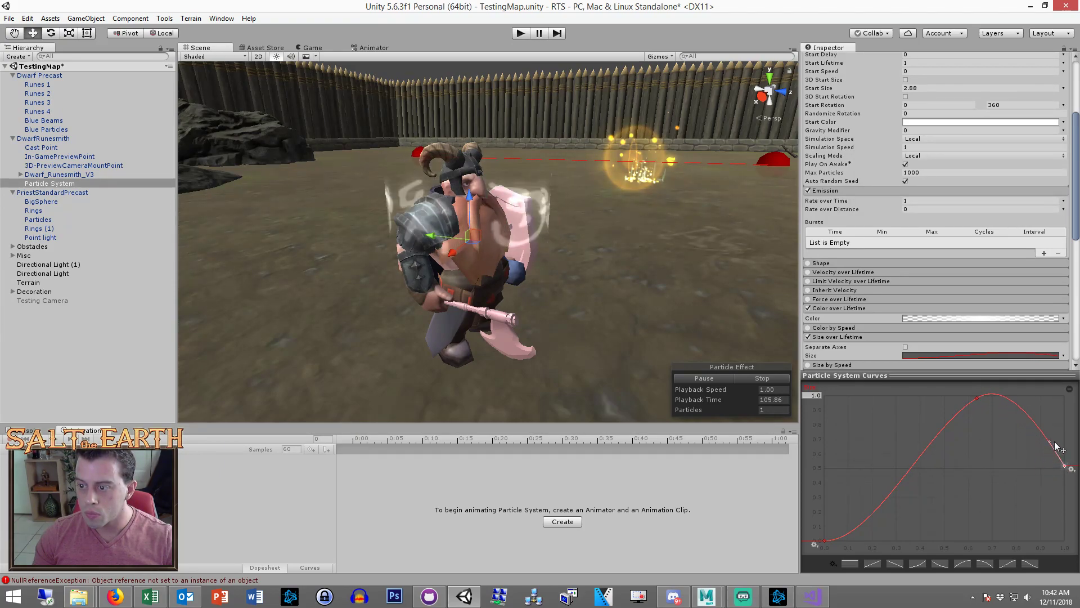
{"action": "left_click", "coordinate": [979, 399]}
{"action": "left_click_drag", "start_coordinate": [997, 394], "coordinate": [1001, 398]}
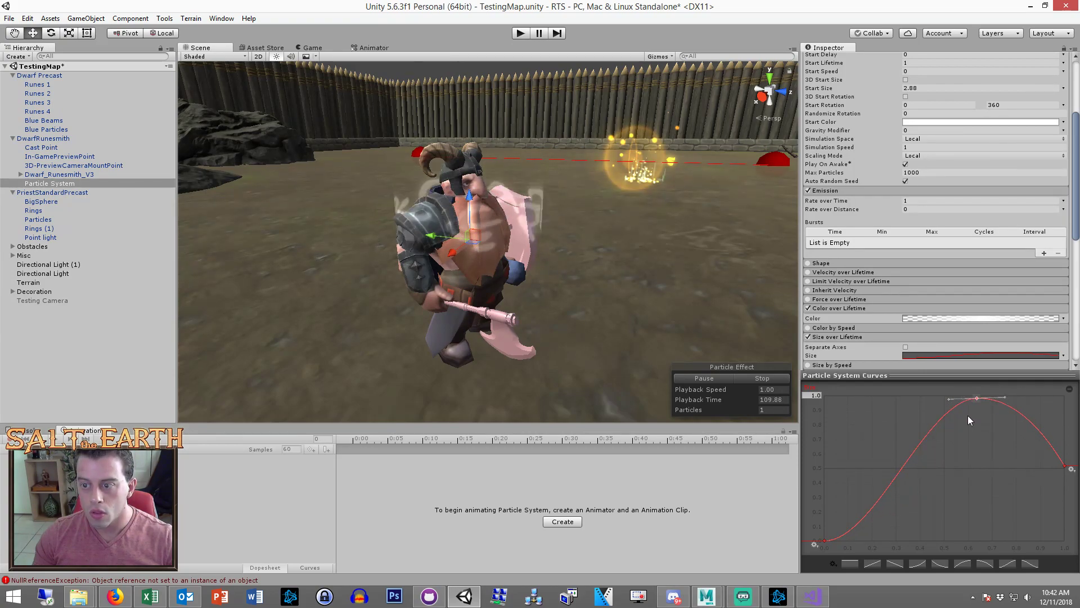
{"action": "left_click_drag", "start_coordinate": [1065, 466], "coordinate": [1065, 443]}
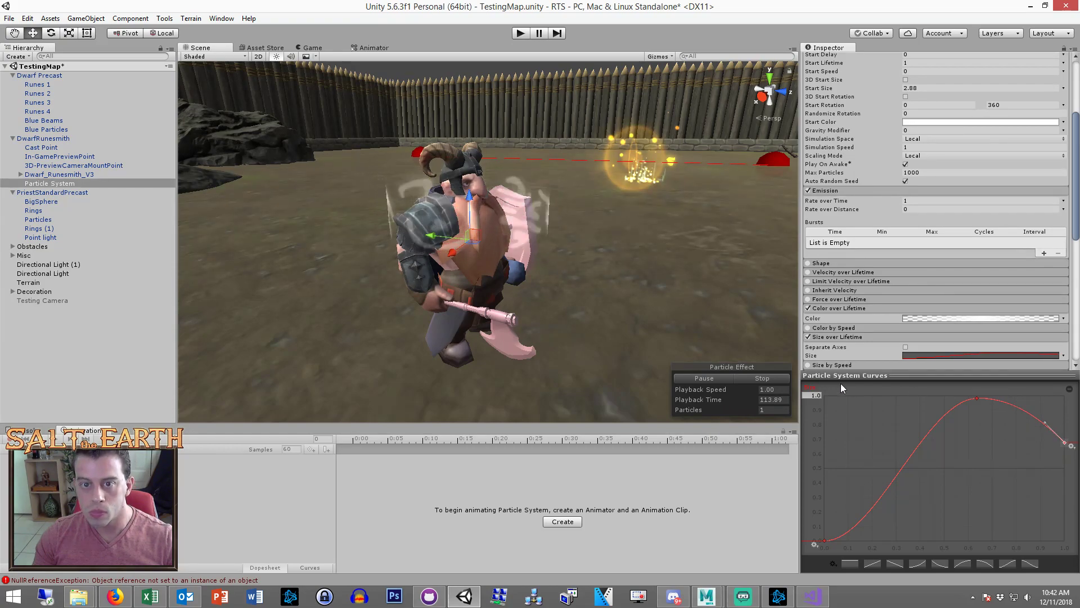
Set the start lifetime to 1.5 and the emission rate over time to 3
{"action": "scroll", "coordinate": [940, 285], "scroll_direction": "up", "scroll_amount": 5}
{"action": "left_click", "coordinate": [928, 198]}
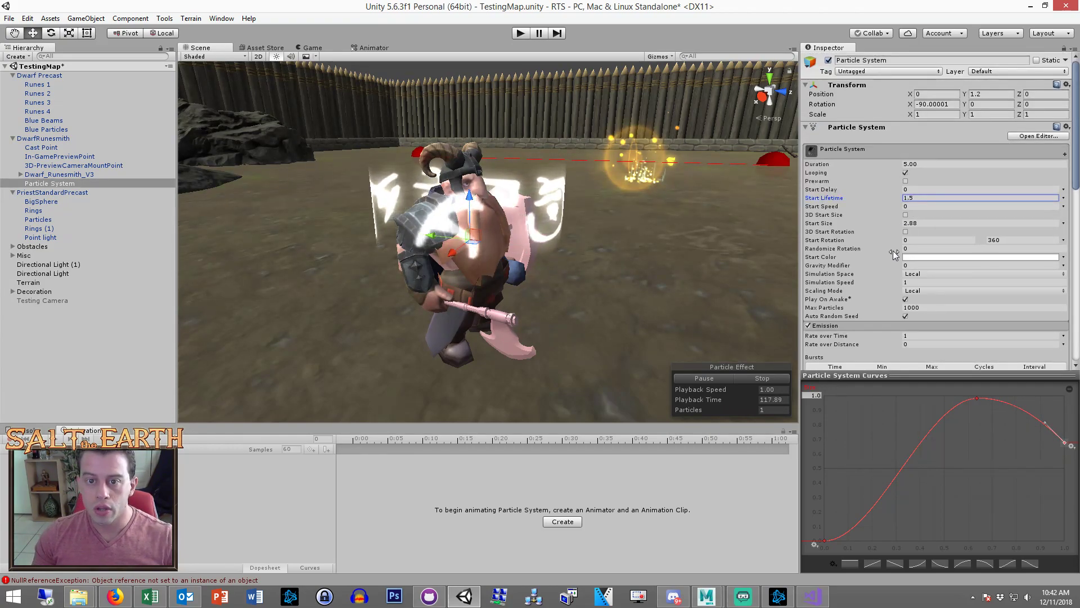
{"action": "left_click", "coordinate": [934, 337]}
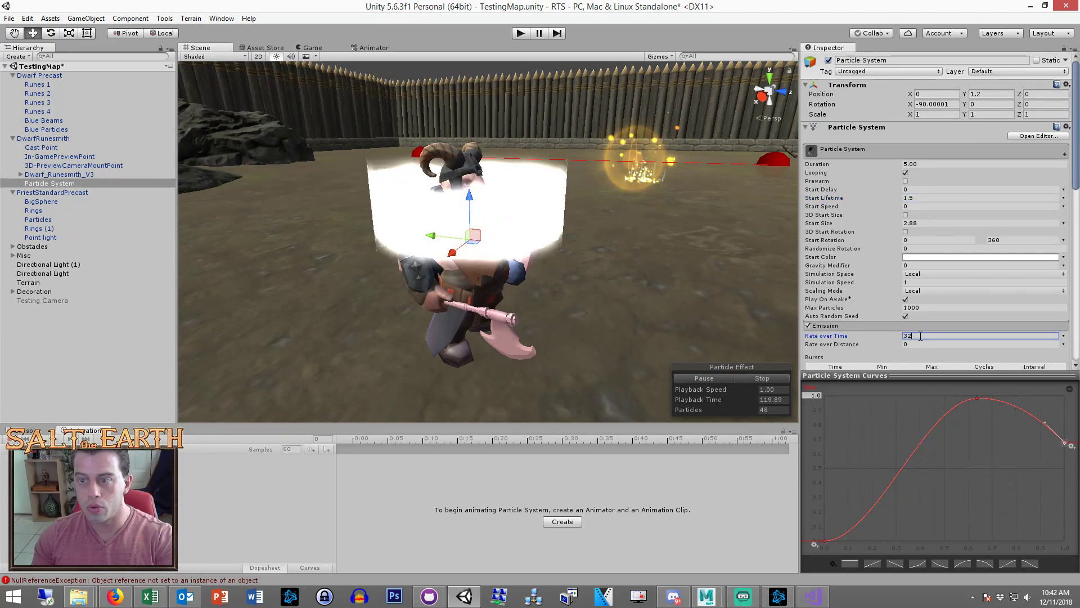
{"action": "left_click_drag", "start_coordinate": [629, 261], "coordinate": [642, 310], "text": "alt"}
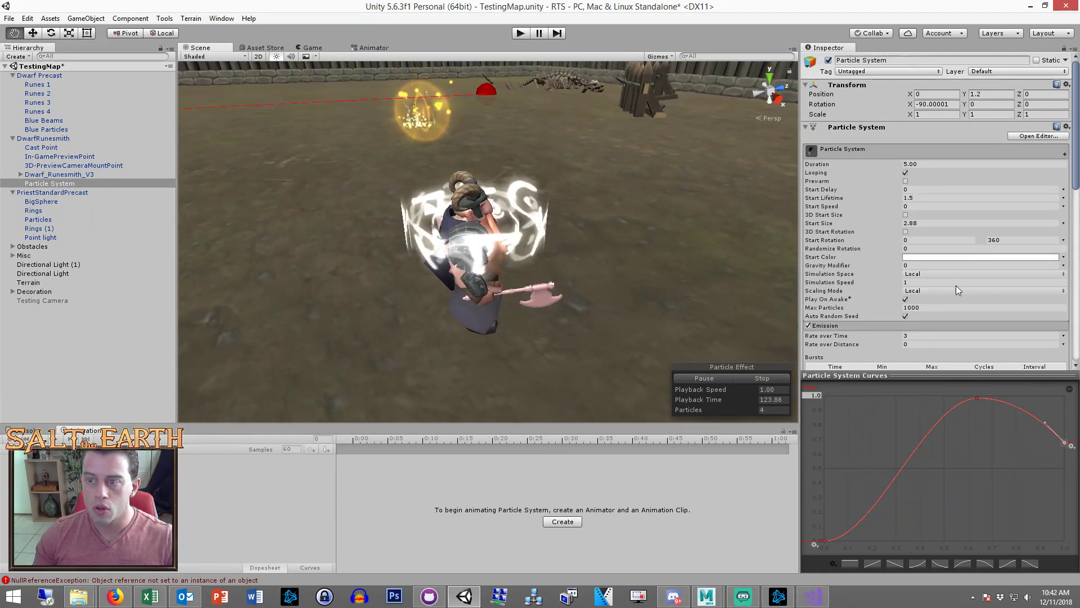
Make the start size random between two constants, 2 and 3
{"action": "left_click", "coordinate": [927, 223]}
{"action": "left_click", "coordinate": [1063, 223]}
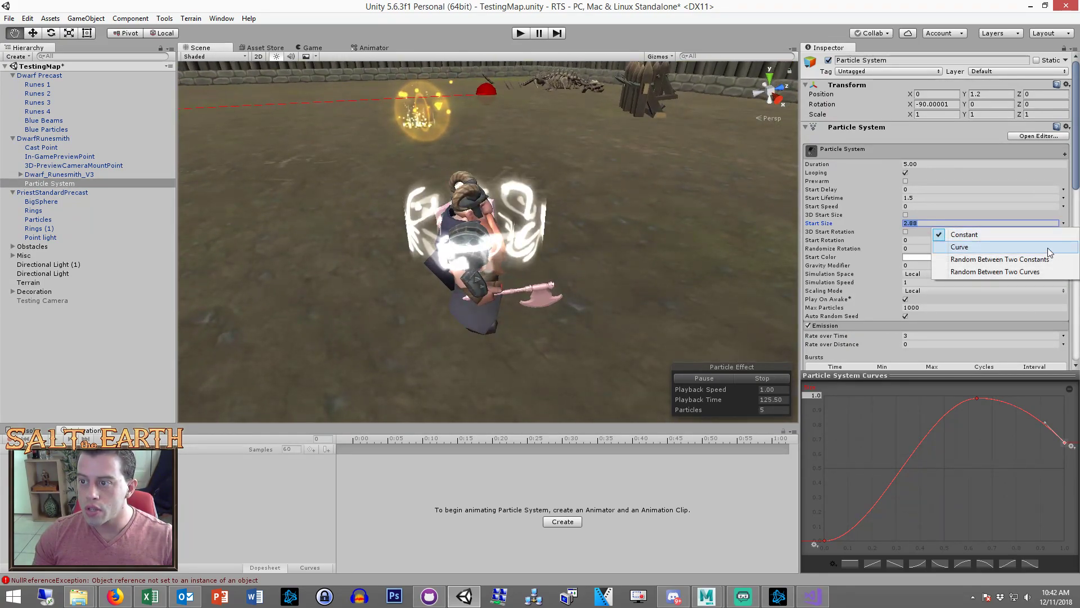
{"action": "left_click", "coordinate": [991, 257]}
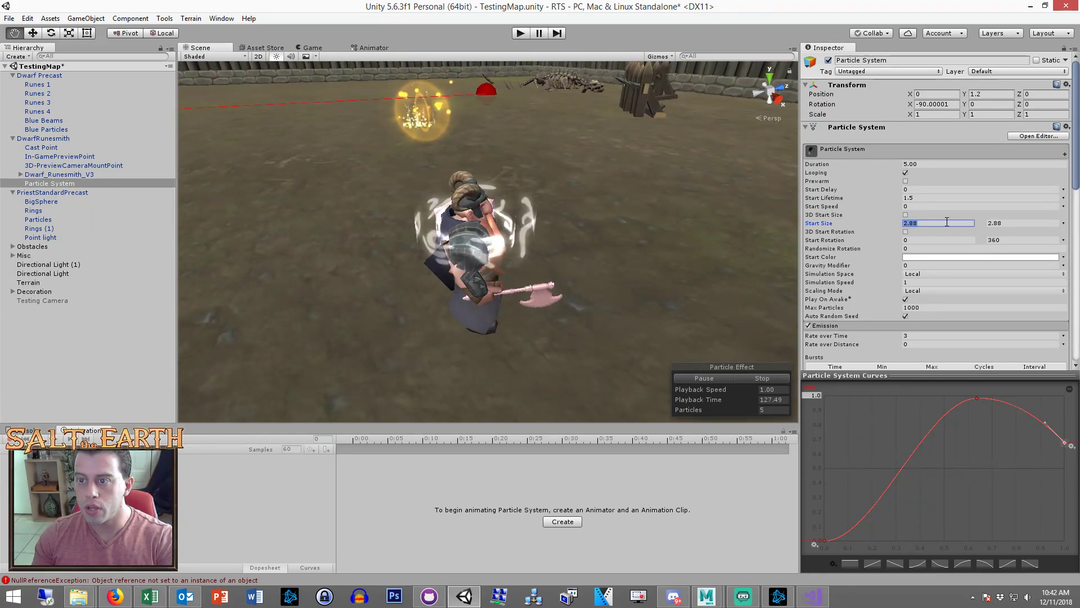
{"action": "type", "text": "2"}
{"action": "left_click", "coordinate": [1007, 223]}
{"action": "type", "text": "3"}
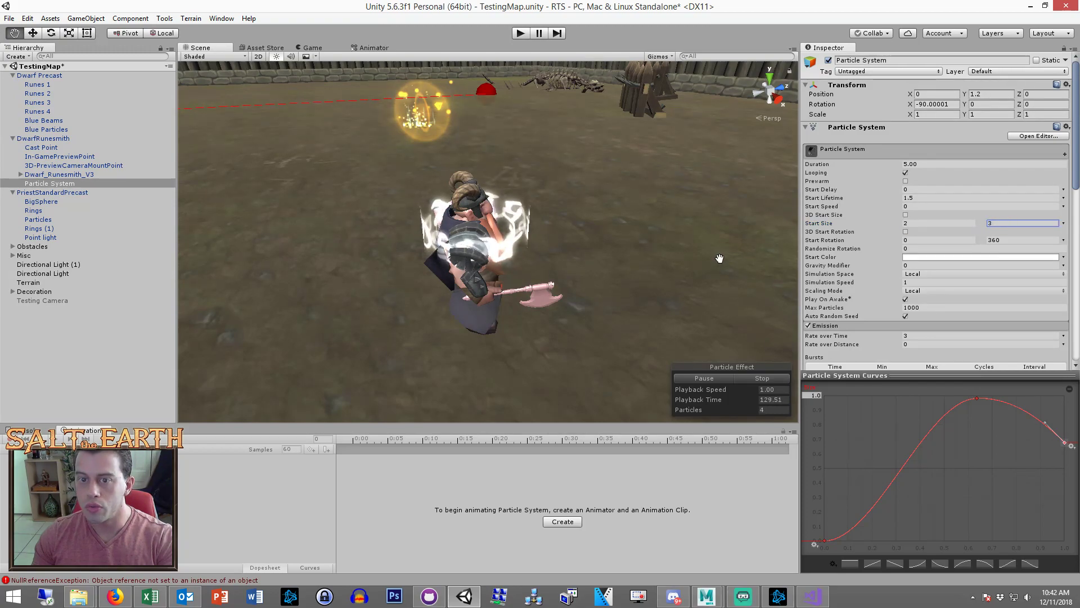
Set the emission rate over time to 2.5 and the random start size range to 3 to 4
{"action": "mouse_move", "coordinate": [553, 285]}
{"action": "left_mouse_down", "text": "alt"}
{"action": "mouse_move", "coordinate": [544, 279]}
{"action": "mouse_move", "coordinate": [568, 276]}
{"action": "left_mouse_up", "text": "alt"}
{"action": "left_click", "coordinate": [917, 335]}
{"action": "type", "text": "2.5"}
{"action": "left_click_drag", "start_coordinate": [487, 292], "coordinate": [486, 217], "text": "alt"}
{"action": "left_click", "coordinate": [935, 224]}
{"action": "type", "text": "3"}
{"action": "left_click", "coordinate": [1005, 224]}
{"action": "type", "text": "4"}
Enable 3D Start Size and set both the minimum and maximum of X and Y to 5
{"action": "scroll", "coordinate": [576, 255], "scroll_direction": "down", "scroll_amount": 4}
{"action": "left_click_drag", "start_coordinate": [575, 254], "coordinate": [611, 276], "text": "alt"}
{"action": "left_click", "coordinate": [905, 215]}
{"action": "left_click", "coordinate": [842, 225]}
{"action": "type", "text": "1"}
{"action": "left_click", "coordinate": [878, 231]}
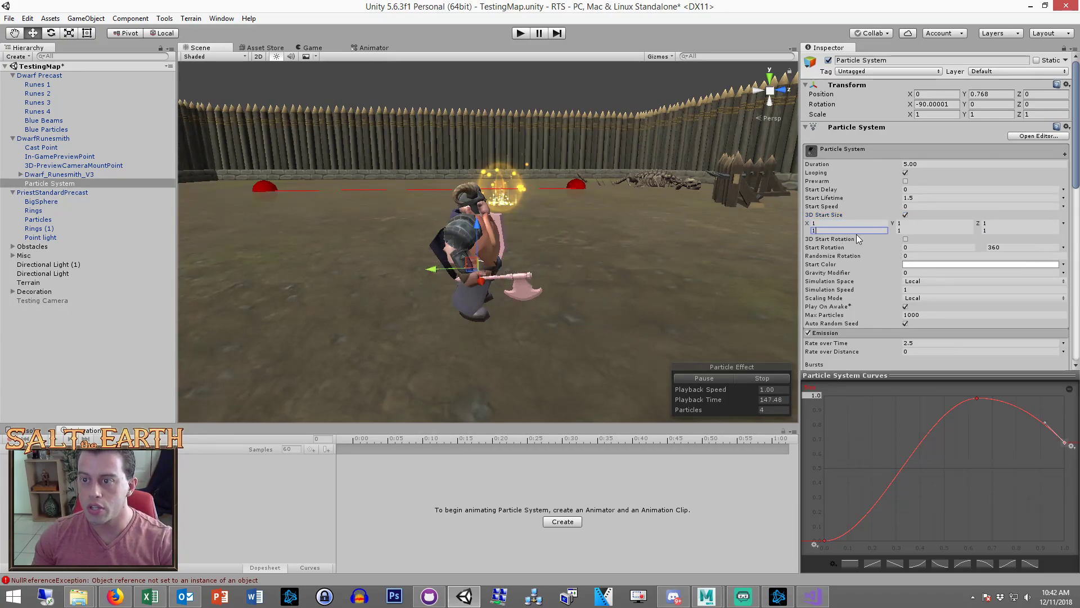
{"action": "type", "text": "5"}
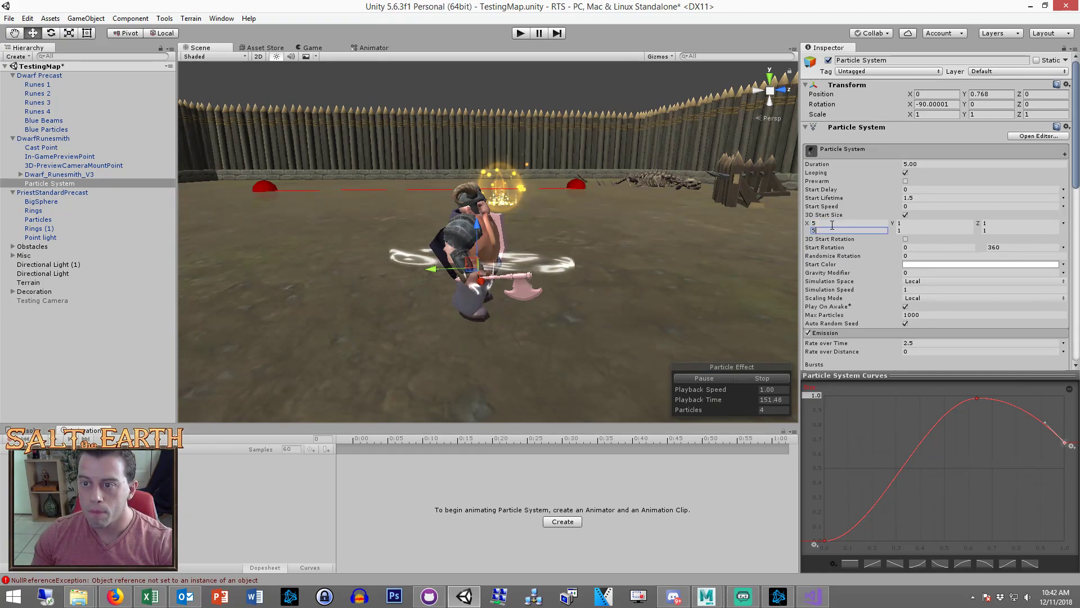
{"action": "left_click", "coordinate": [923, 225]}
{"action": "type", "text": "5"}
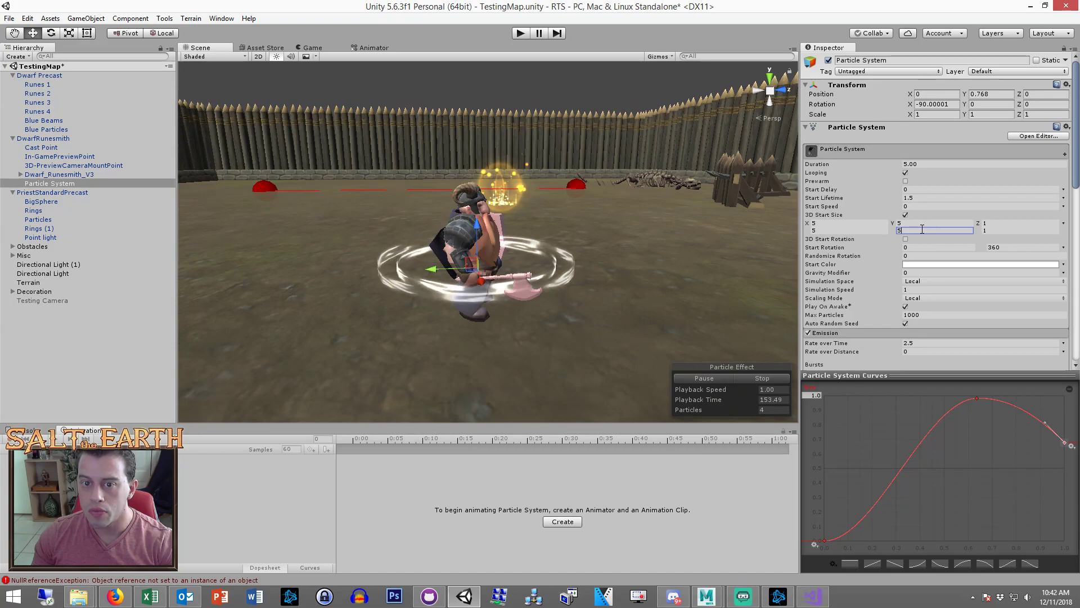
Set the 3D start size ranges to 3 to 4 for X and Y, and both Z values to 2
{"action": "left_click", "coordinate": [1010, 222]}
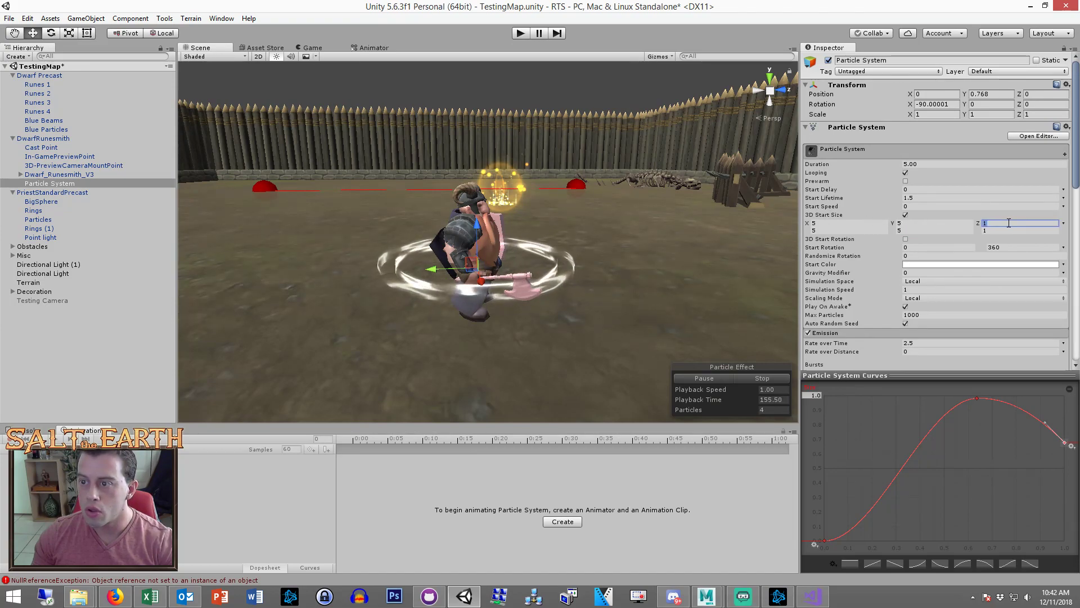
{"action": "left_click", "coordinate": [853, 224]}
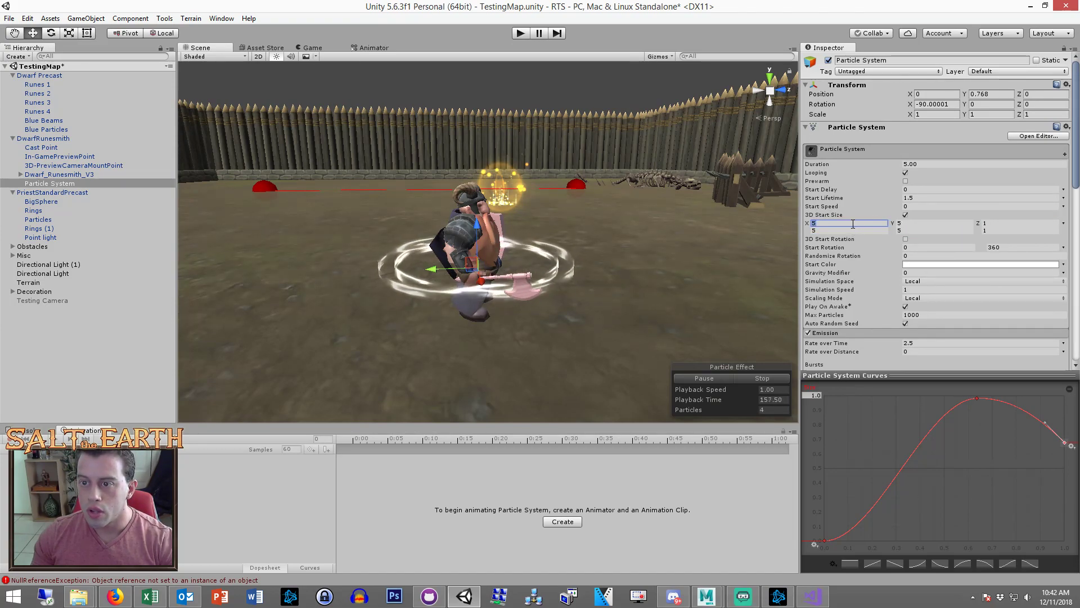
{"action": "type", "text": "3"}
{"action": "left_click", "coordinate": [846, 231]}
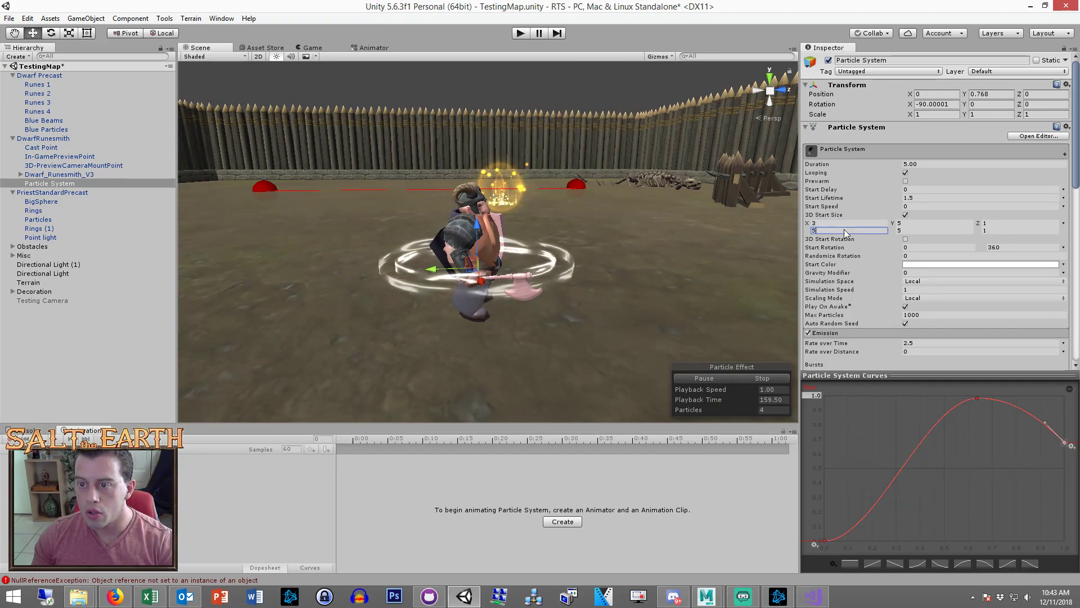
{"action": "type", "text": "4"}
{"action": "left_click", "coordinate": [915, 231]}
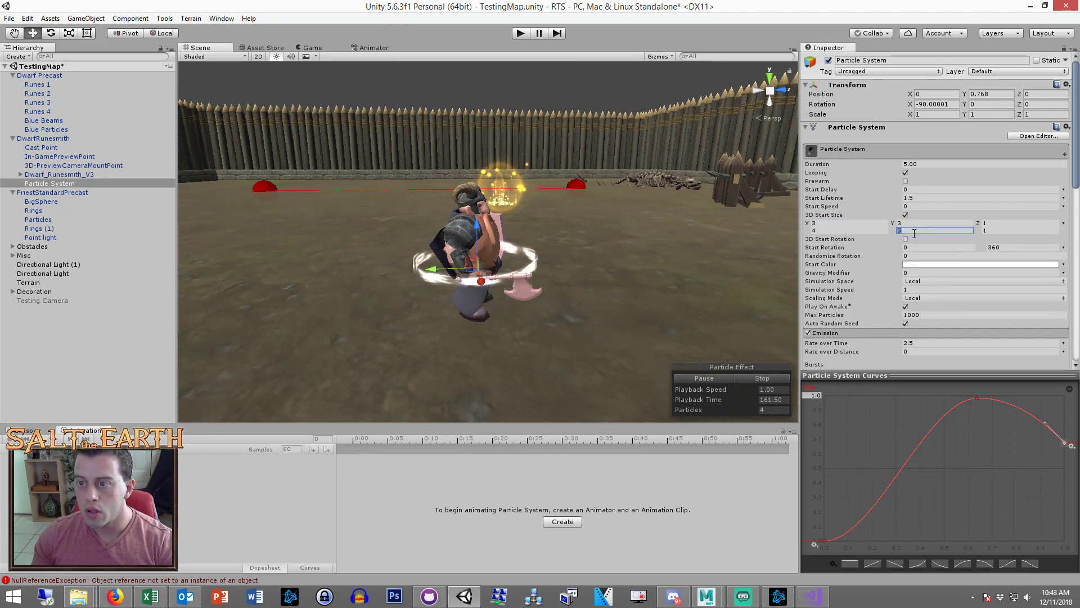
{"action": "left_click", "coordinate": [996, 230]}
{"action": "type", "text": "2"}
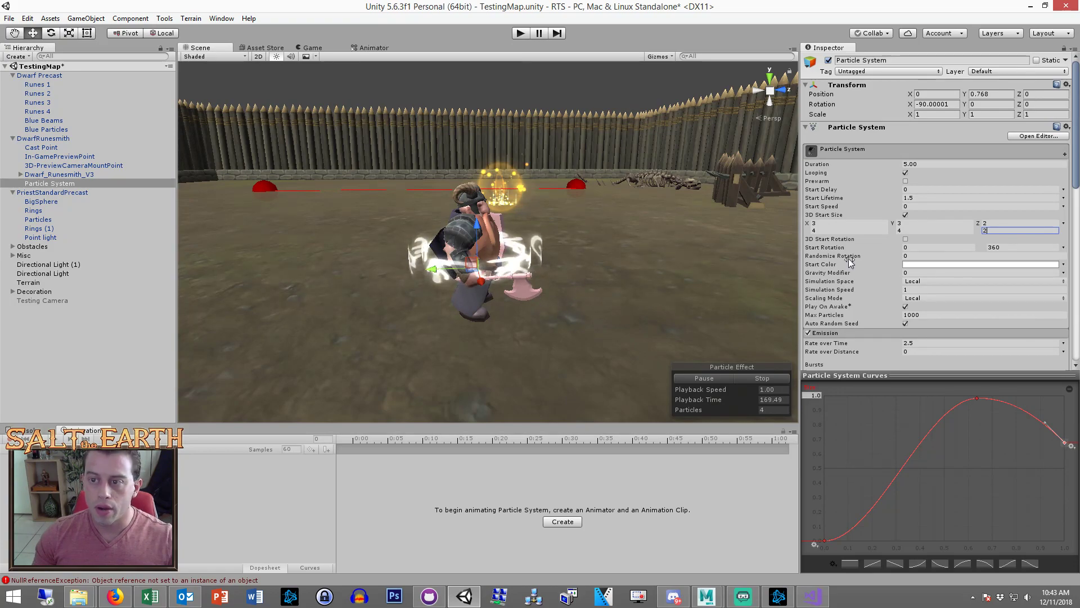
{"action": "left_click", "coordinate": [986, 223]}
{"action": "left_click", "coordinate": [988, 230]}
Reselect the particle system under DwarfRunesmith and set its Z start size range to 2.5 to 2.8
{"action": "left_click", "coordinate": [495, 286]}
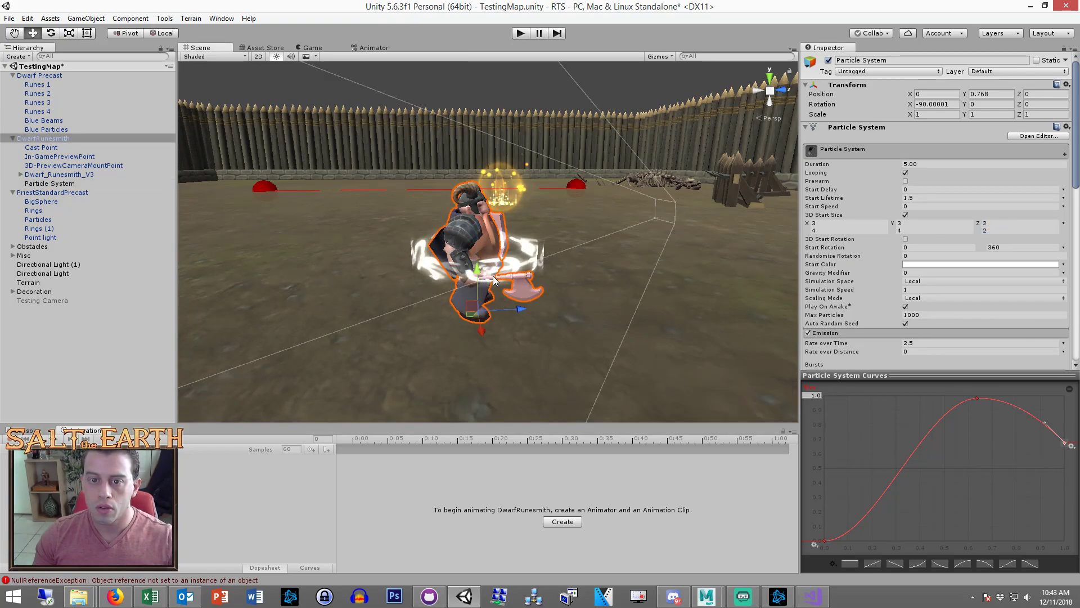
{"action": "left_click", "coordinate": [66, 366]}
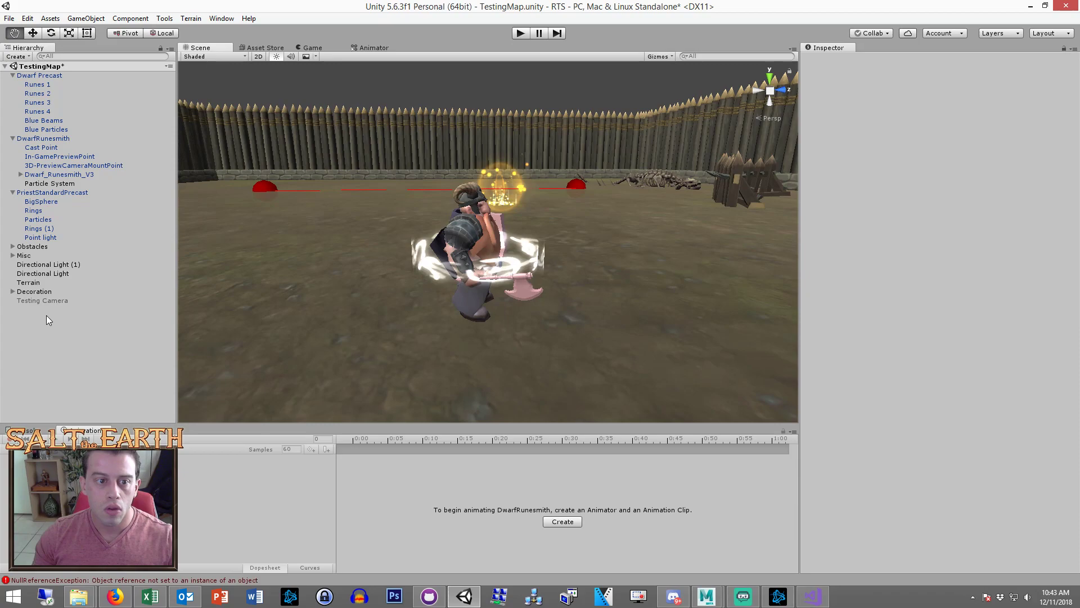
{"action": "left_click", "coordinate": [56, 183]}
{"action": "left_click_drag", "start_coordinate": [521, 270], "coordinate": [536, 282], "text": "alt"}
{"action": "scroll", "coordinate": [536, 282], "scroll_direction": "up", "scroll_amount": 3}
{"action": "left_click", "coordinate": [1004, 224]}
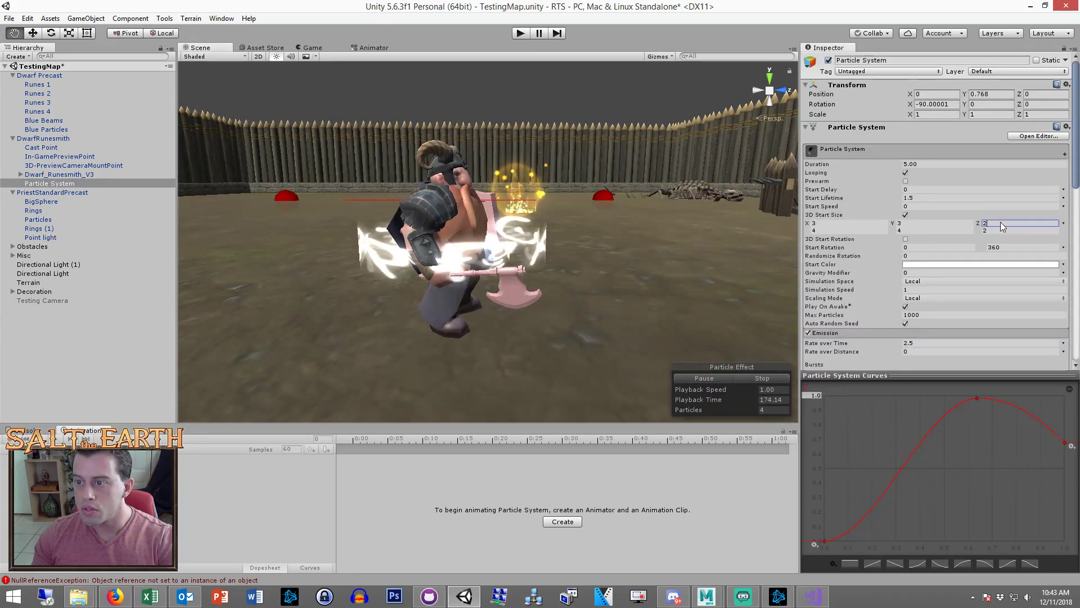
{"action": "type", "text": "2.5"}
{"action": "left_click", "coordinate": [1008, 230]}
{"action": "type", "text": "3"}
{"action": "key", "text": "BackSpace"}
{"action": "type", "text": "2."}
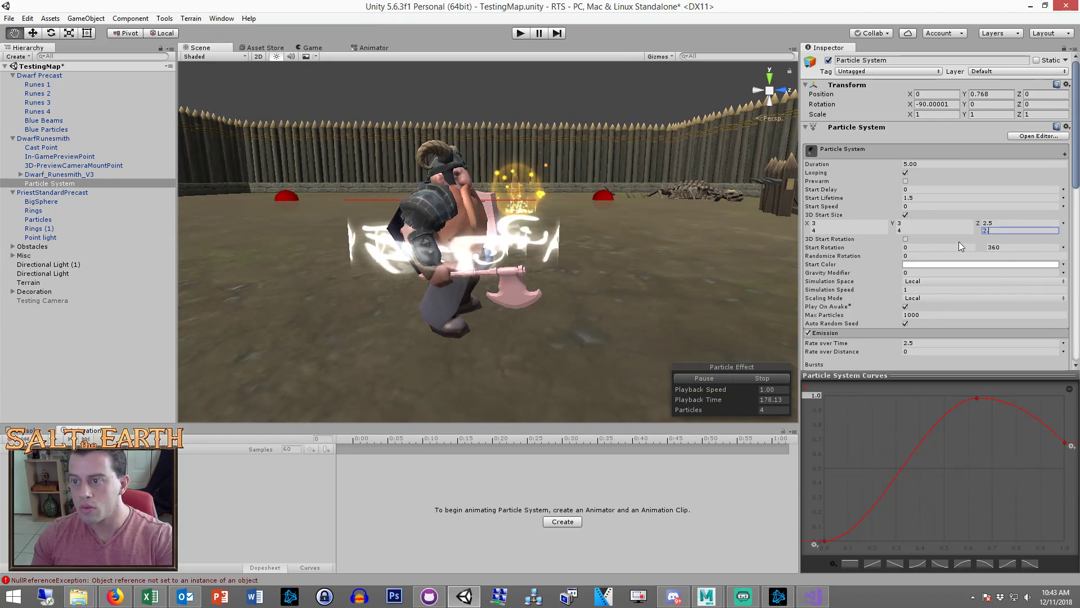
{"action": "type", "text": "8"}
Enable the particle system's Rotation over Lifetime module
{"action": "left_click_drag", "start_coordinate": [563, 270], "coordinate": [648, 397], "text": "alt"}
{"action": "scroll", "coordinate": [858, 303], "scroll_direction": "down", "scroll_amount": 7}
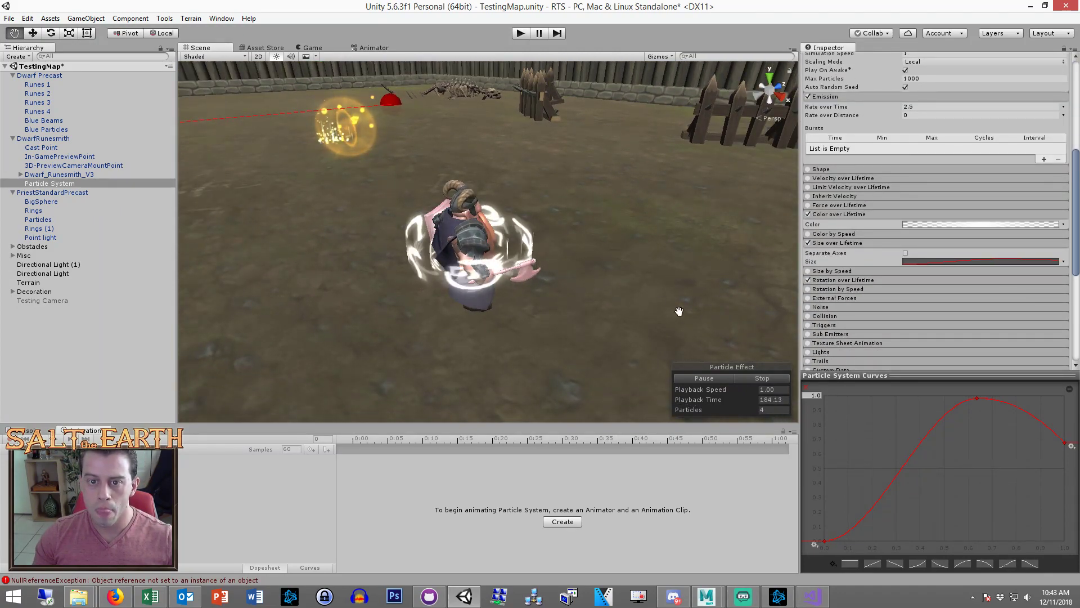
{"action": "left_click_drag", "start_coordinate": [662, 320], "coordinate": [608, 307], "text": "alt"}
{"action": "scroll", "coordinate": [981, 156], "scroll_direction": "up", "scroll_amount": 6}
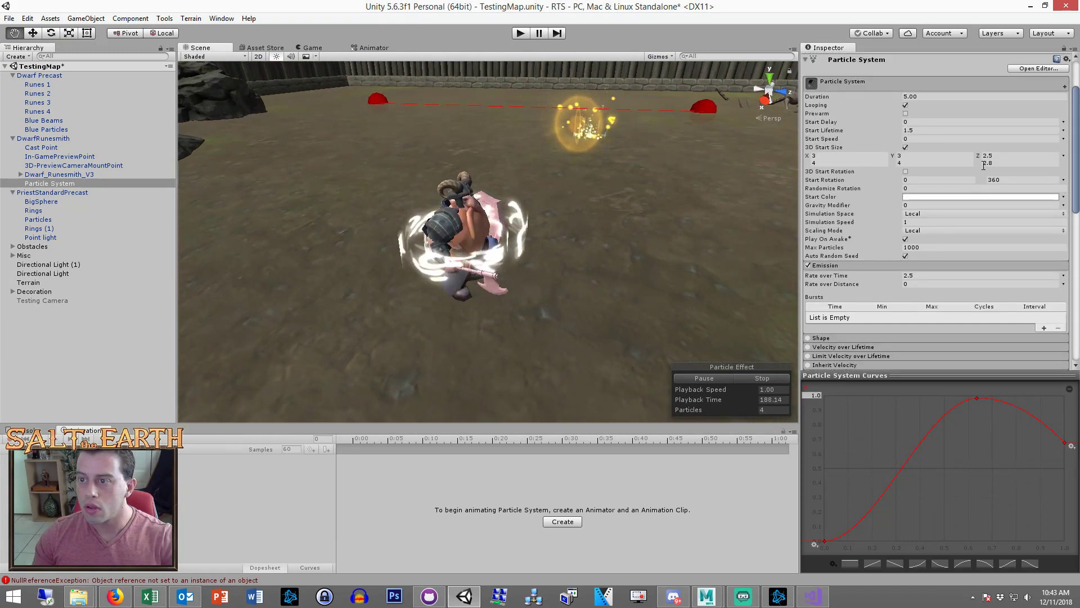
Set the maximum X and Y start size of the particle system to 4.5
{"action": "left_click", "coordinate": [863, 162]}
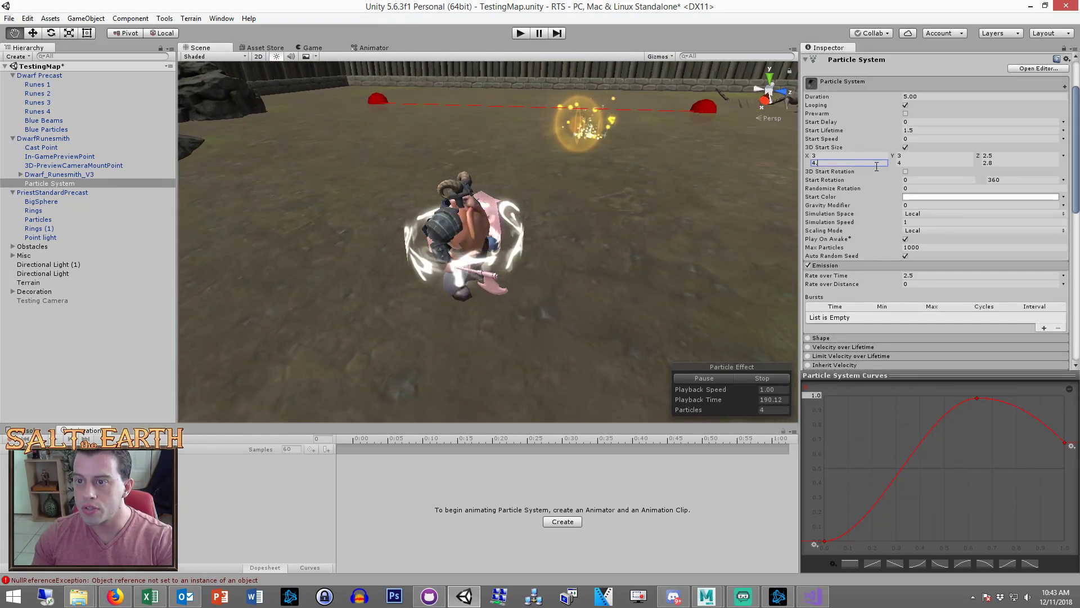
{"action": "type", "text": "4.5"}
{"action": "left_click", "coordinate": [904, 163]}
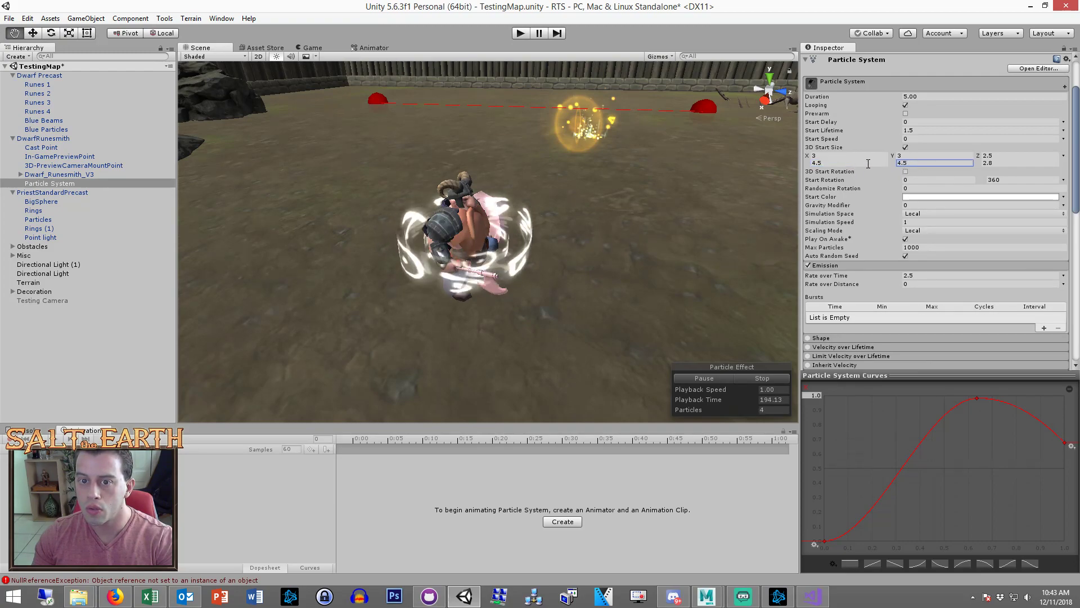
{"action": "left_click_drag", "start_coordinate": [557, 309], "coordinate": [735, 428], "text": "alt"}
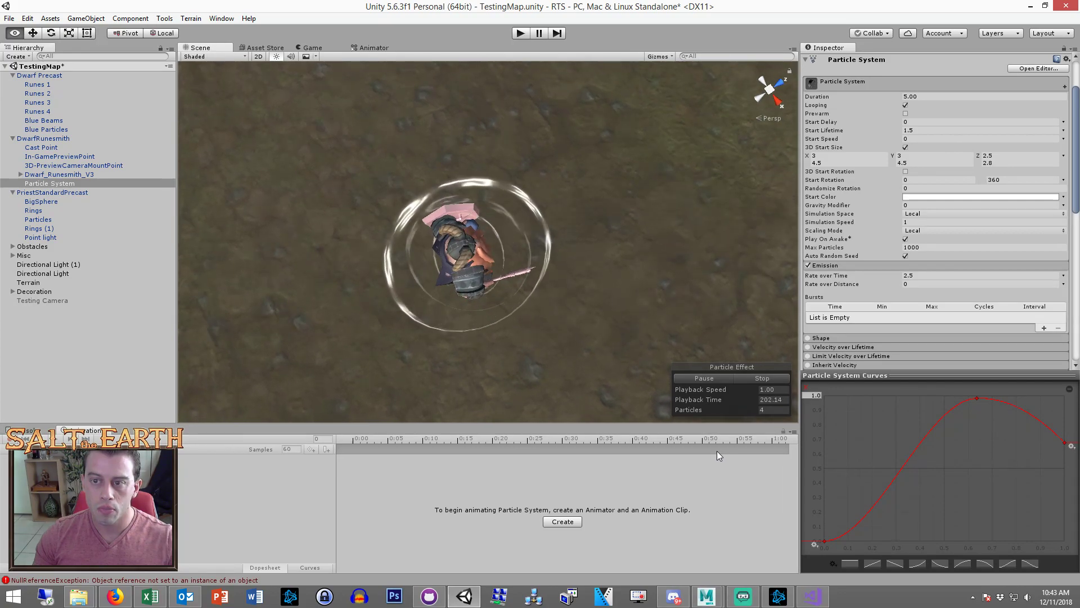
{"action": "left_click_drag", "start_coordinate": [718, 451], "coordinate": [636, 319], "text": "alt"}
Turn off 3D Start Size and set the uniform start size range to 3 to 4.5
{"action": "left_click", "coordinate": [906, 148]}
{"action": "left_click", "coordinate": [927, 156]}
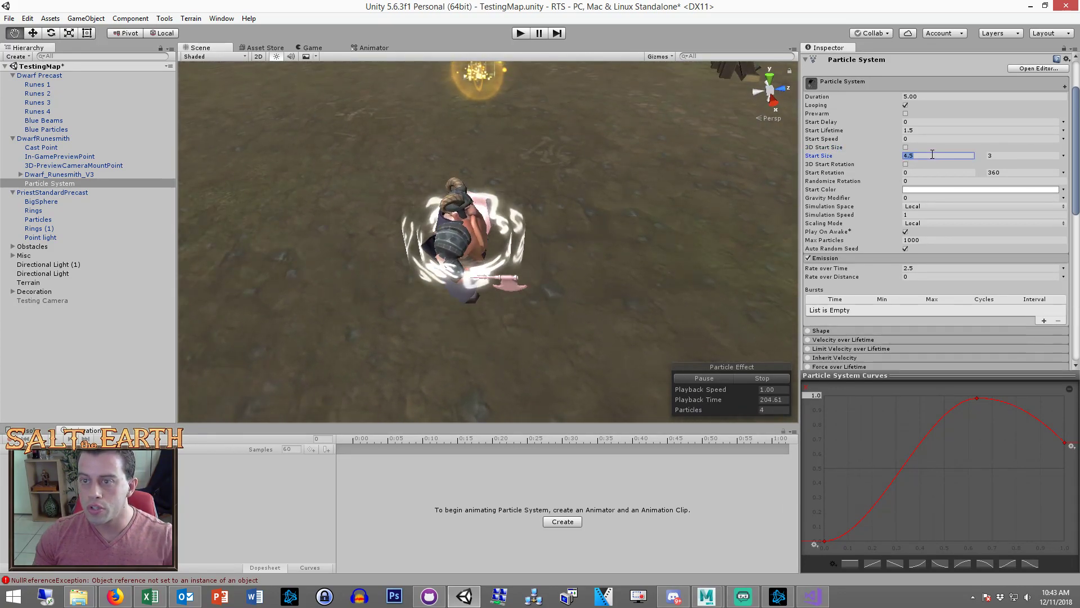
{"action": "type", "text": "3"}
{"action": "left_click", "coordinate": [999, 156]}
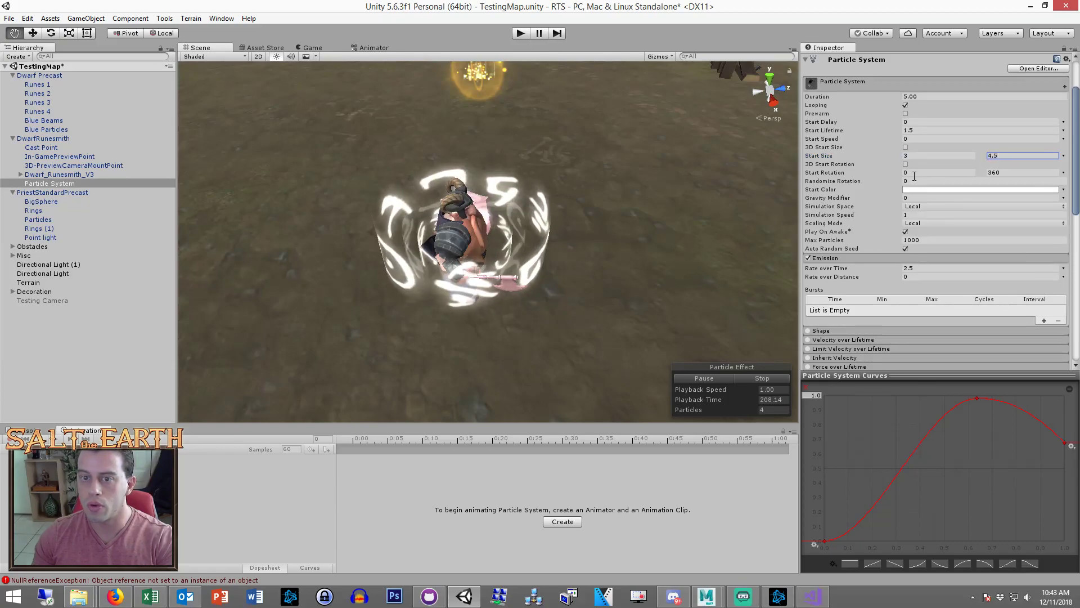
{"action": "left_click_drag", "start_coordinate": [636, 289], "coordinate": [580, 249], "text": "alt"}
{"action": "key", "text": "r"}
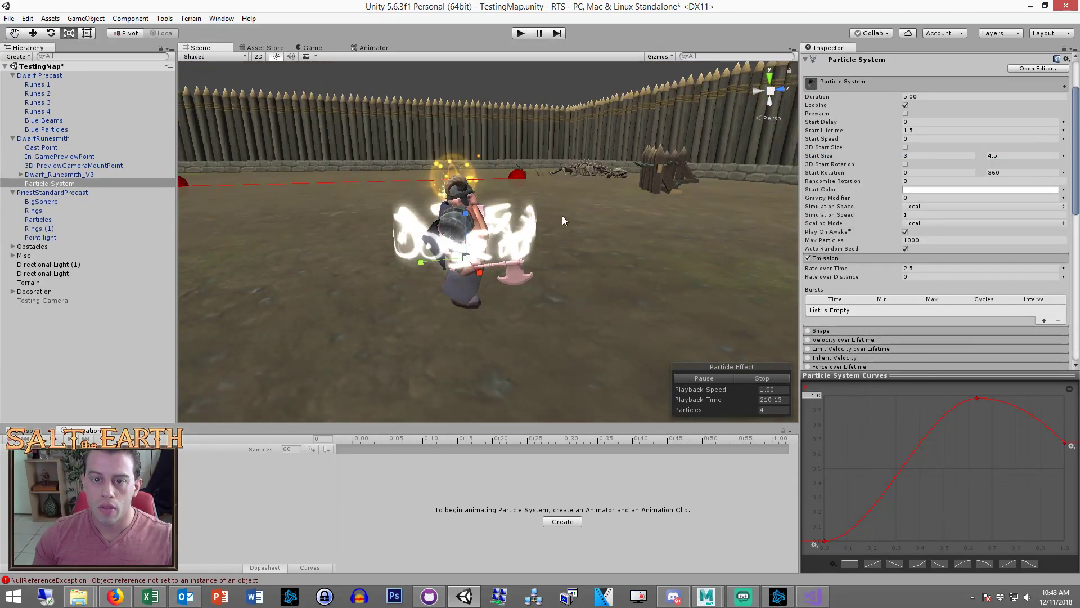
{"action": "left_click_drag", "start_coordinate": [470, 225], "coordinate": [662, 282], "text": "alt"}
{"action": "key", "text": "w"}
Make the start lifetime random between two constants, with a range of 1 to 1.5
{"action": "left_click", "coordinate": [918, 131]}
{"action": "left_click", "coordinate": [1064, 130]}
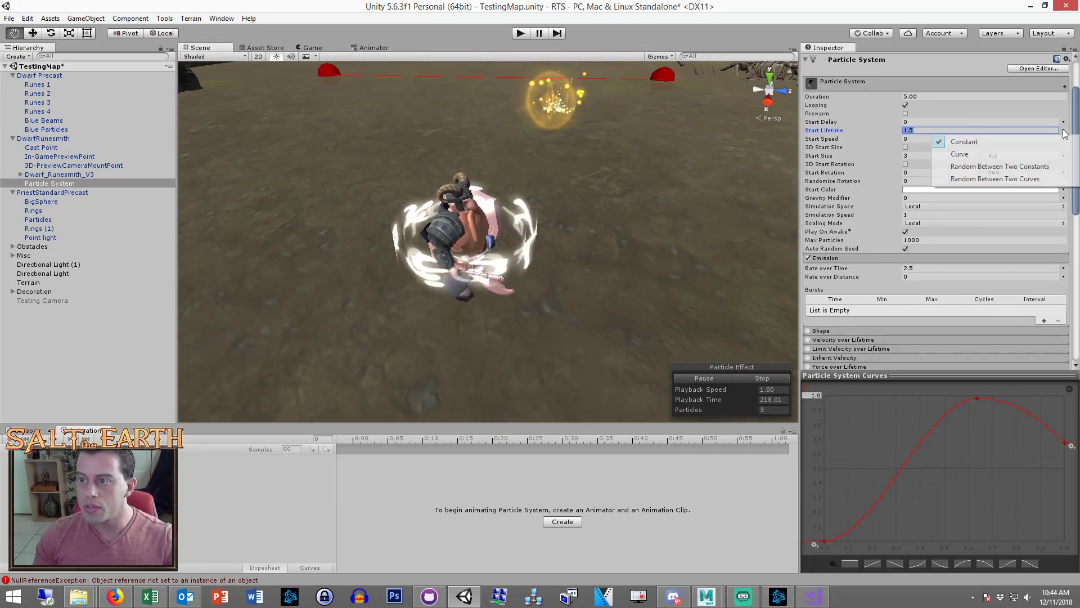
{"action": "left_click", "coordinate": [968, 166]}
{"action": "type", "text": "1"}
{"action": "left_click", "coordinate": [1010, 131]}
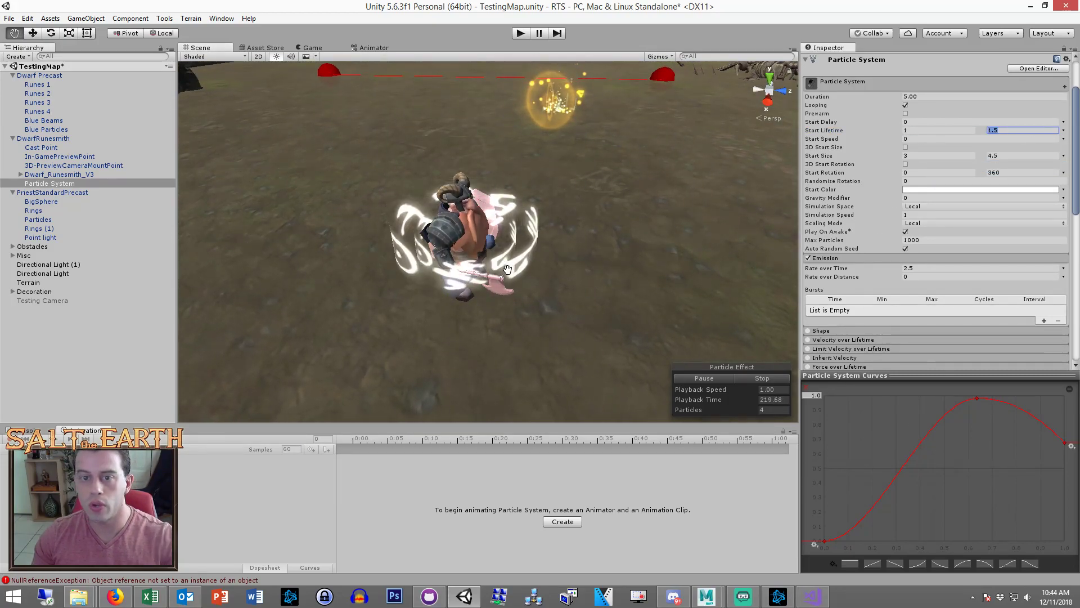
{"action": "scroll", "coordinate": [531, 291], "scroll_direction": "down", "scroll_amount": 4}
{"action": "left_click_drag", "start_coordinate": [540, 295], "coordinate": [611, 270], "text": "alt"}
Make the start color random between two colors and set the first one to golden yellow FFD25C
{"action": "left_click", "coordinate": [1064, 189]}
{"action": "left_click", "coordinate": [968, 221]}
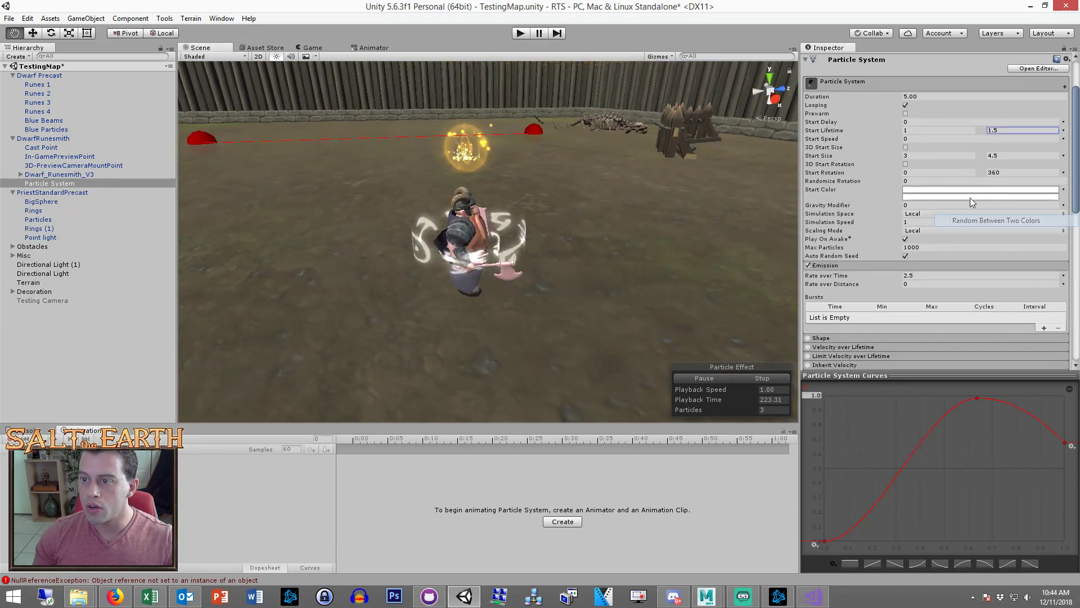
{"action": "left_click", "coordinate": [942, 191]}
{"action": "left_click", "coordinate": [111, 126]}
{"action": "left_click_drag", "start_coordinate": [85, 65], "coordinate": [71, 52]}
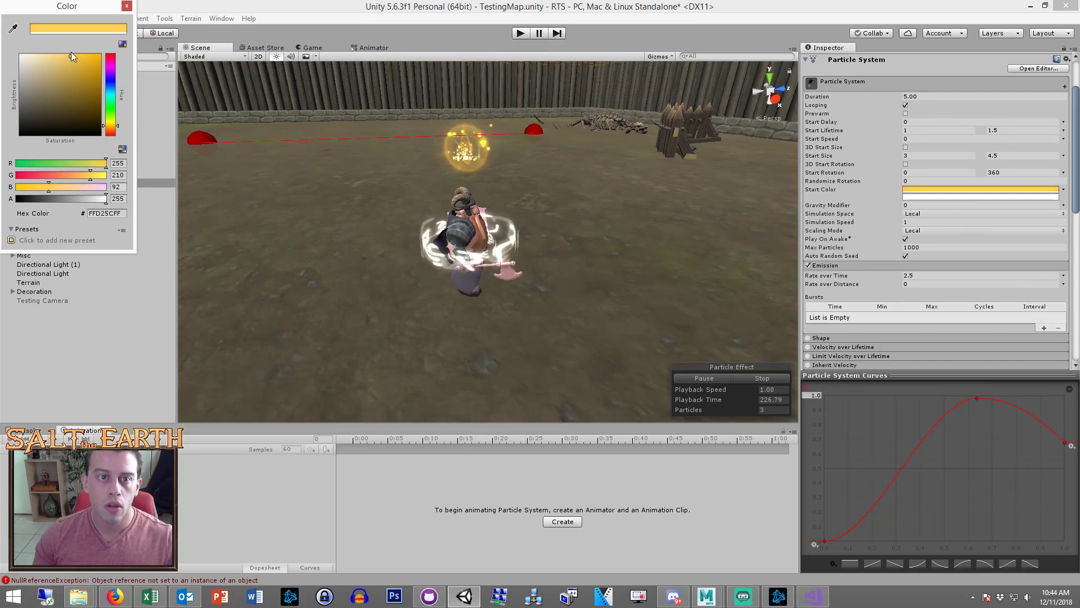
{"action": "left_click", "coordinate": [127, 6]}
Set the second start color to pale peach FFDFB6
{"action": "left_click", "coordinate": [928, 196]}
{"action": "left_click_drag", "start_coordinate": [114, 131], "coordinate": [114, 133]}
{"action": "left_click_drag", "start_coordinate": [45, 61], "coordinate": [44, 55]}
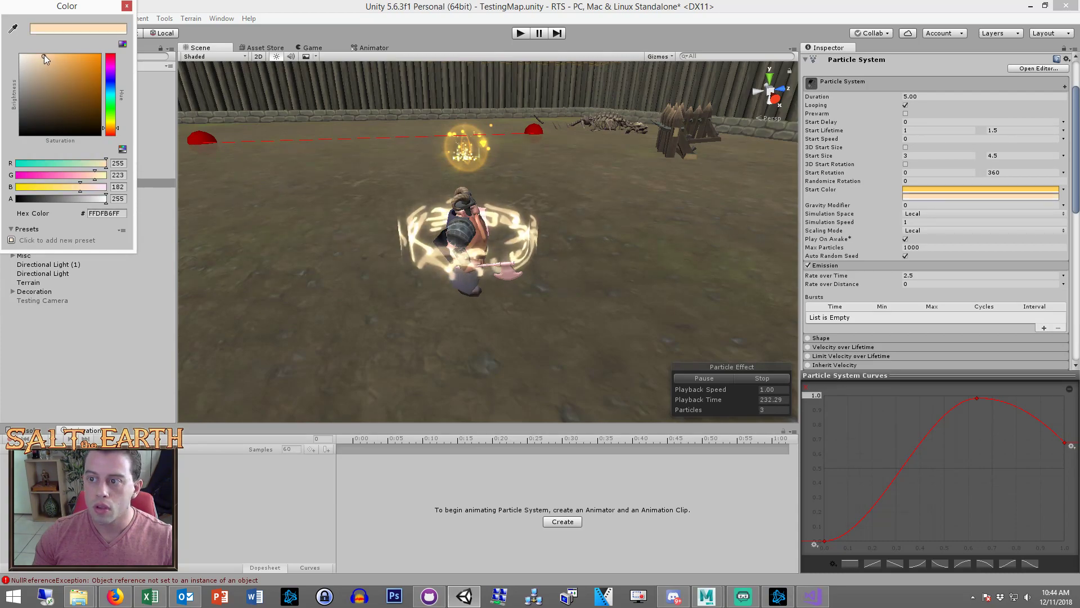
{"action": "left_click", "coordinate": [126, 7]}
{"action": "left_click_drag", "start_coordinate": [510, 320], "coordinate": [586, 336], "text": "alt"}
Set the maximum start size to 4 and the emission rate over time to 3
{"action": "left_click", "coordinate": [931, 275]}
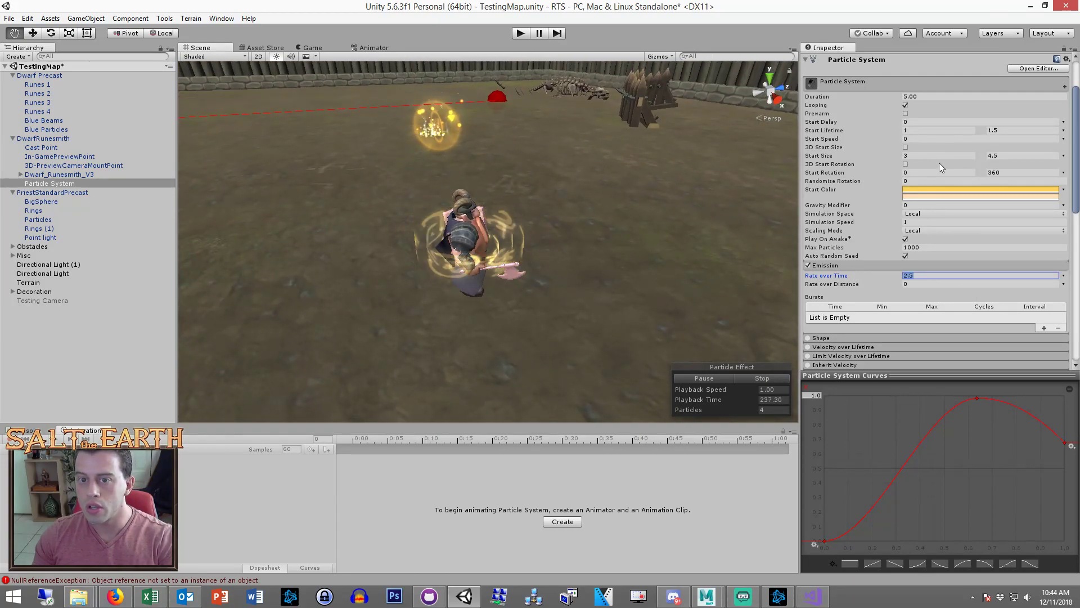
{"action": "left_click", "coordinate": [1007, 155]}
{"action": "type", "text": "4"}
{"action": "left_click", "coordinate": [925, 275]}
{"action": "type", "text": "3"}
{"action": "scroll", "coordinate": [557, 293], "scroll_direction": "down", "scroll_amount": 2}
{"action": "left_click_drag", "start_coordinate": [558, 292], "coordinate": [609, 290], "text": "alt"}
Set the start lifetime range to 0.8 to 1 and the emission rate over time to 4
{"action": "left_click", "coordinate": [924, 276]}
{"action": "left_click", "coordinate": [1006, 130]}
{"action": "left_click", "coordinate": [960, 129]}
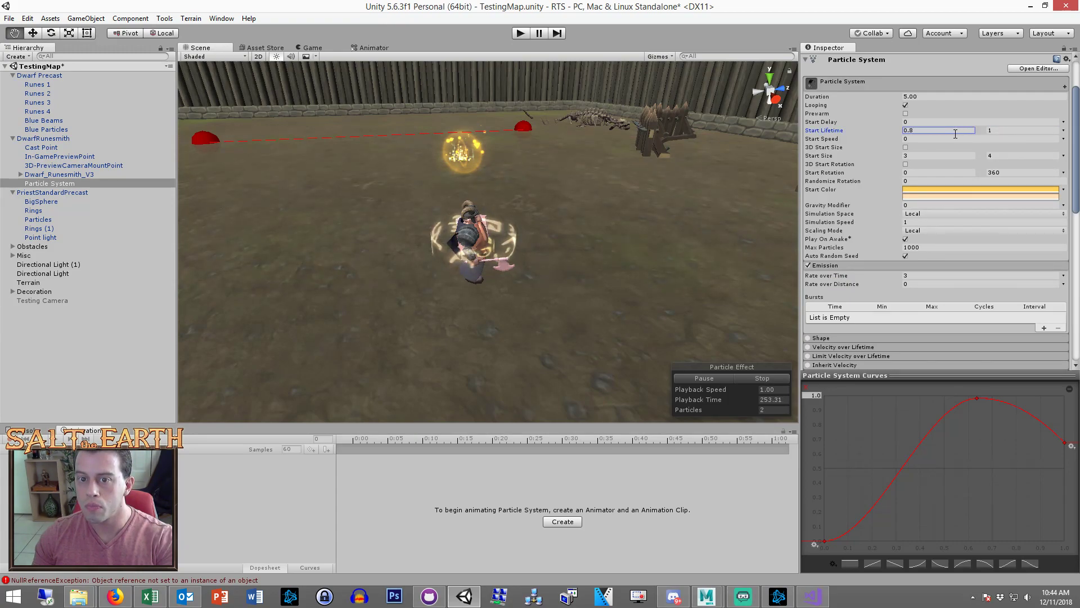
{"action": "left_click", "coordinate": [926, 275]}
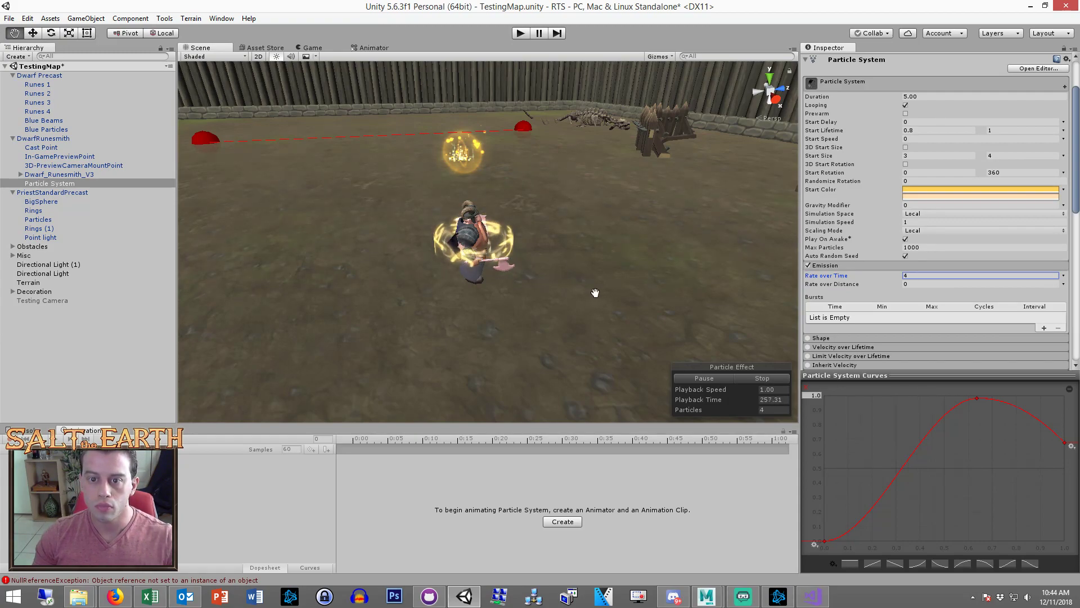
{"action": "left_click_drag", "start_coordinate": [595, 302], "coordinate": [568, 282], "text": "alt"}
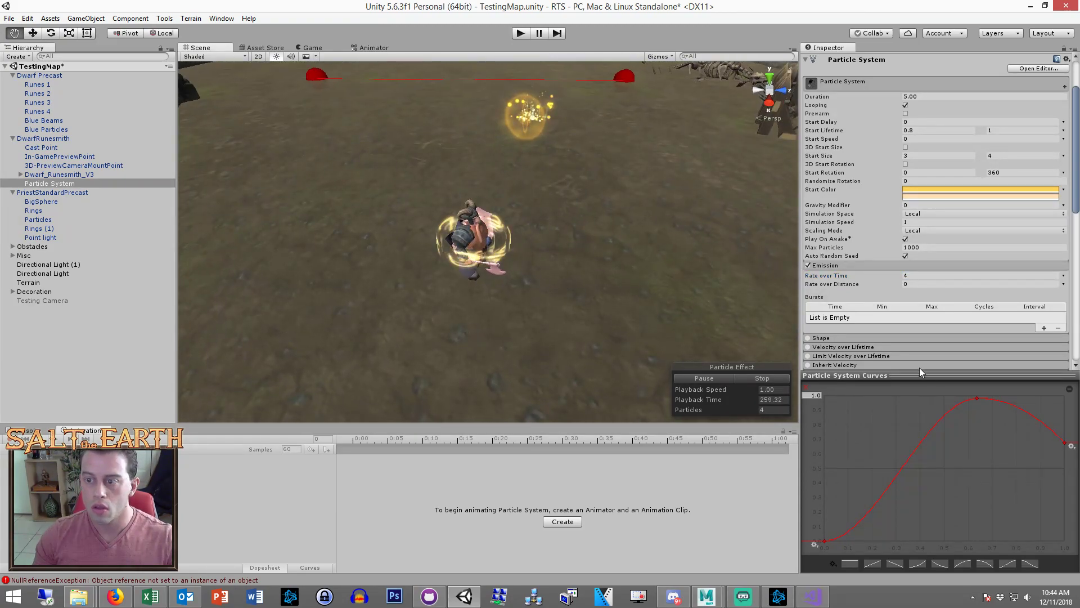
Reshape the particle curve by moving its peak key earlier to about 0.47 and lowering its end key to about 0.35
{"action": "left_click", "coordinate": [977, 399]}
{"action": "left_click_drag", "start_coordinate": [978, 398], "coordinate": [936, 397]}
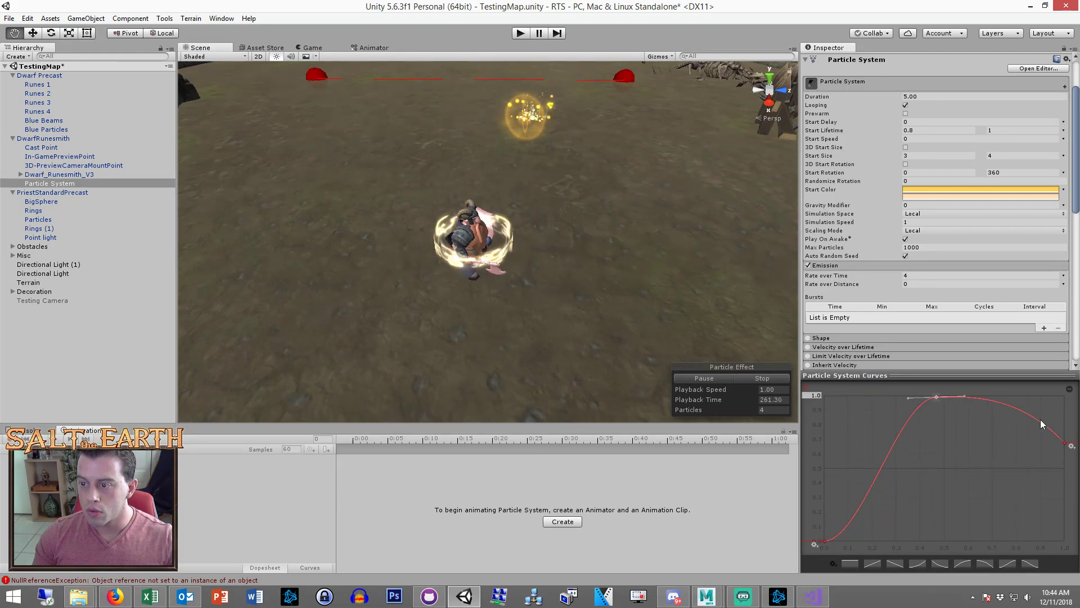
{"action": "left_click_drag", "start_coordinate": [1066, 443], "coordinate": [1045, 488]}
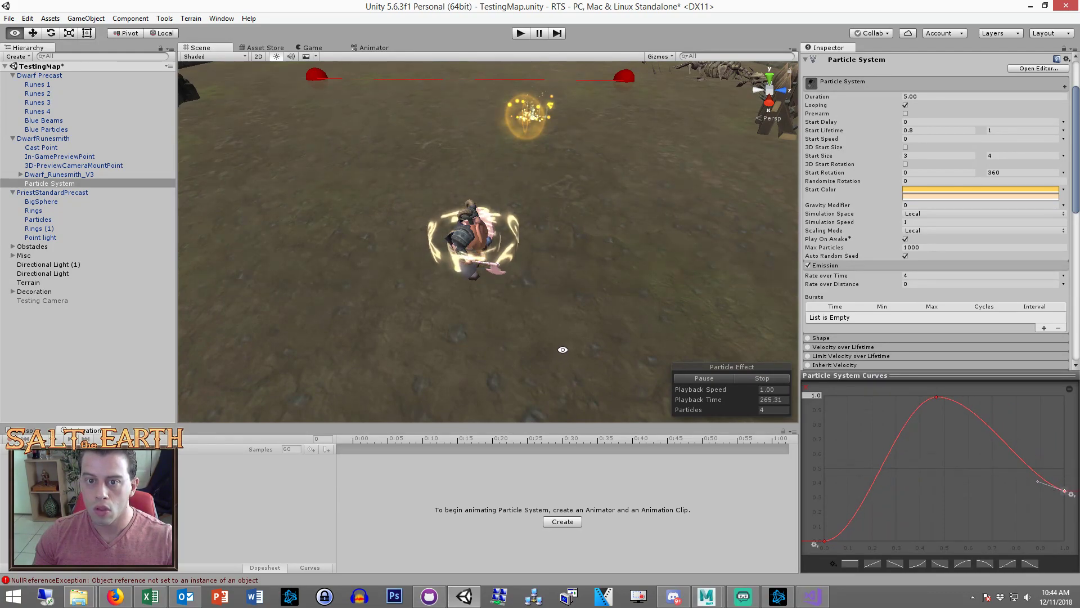
Set the start lifetime range to 1.2 to 1.5 and the emission rate over time to 3
{"action": "left_click", "coordinate": [938, 130]}
{"action": "type", "text": "1"}
{"action": "left_click", "coordinate": [1005, 130]}
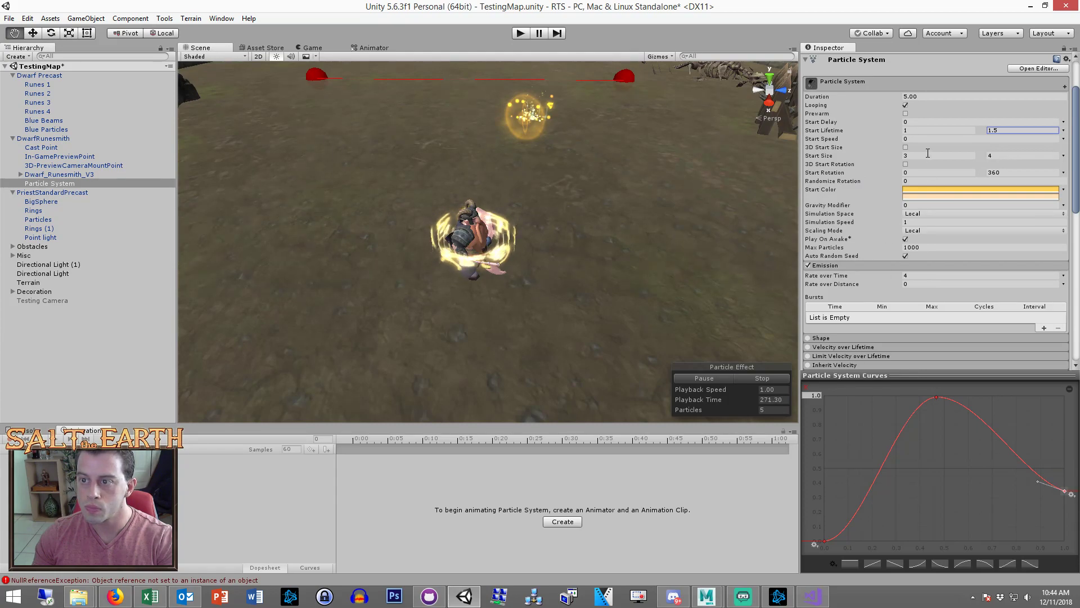
{"action": "left_click", "coordinate": [921, 131]}
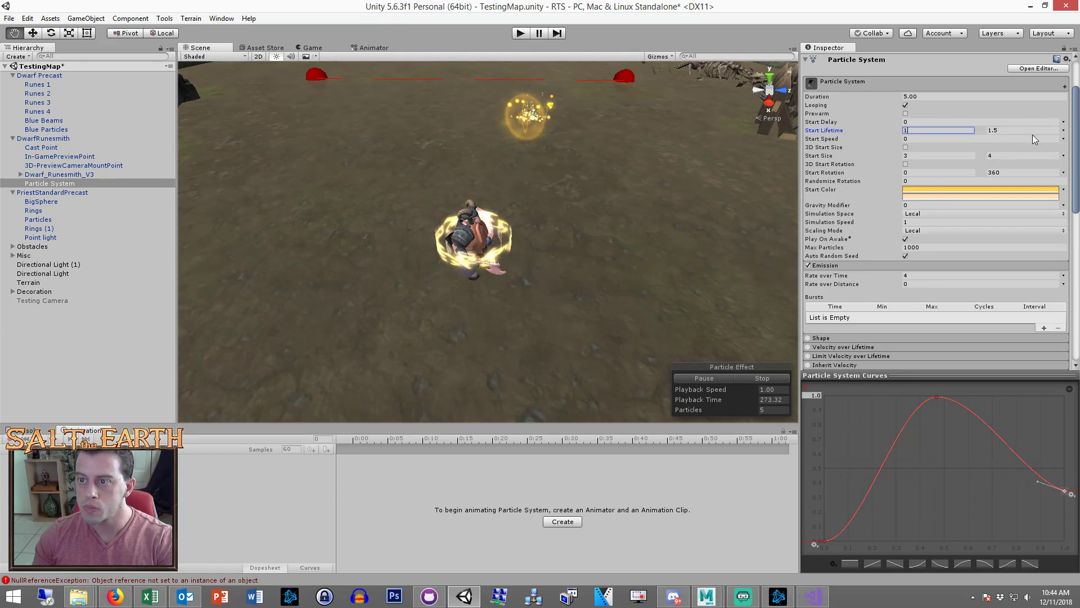
{"action": "type", "text": "1.2"}
{"action": "left_click", "coordinate": [924, 275]}
{"action": "type", "text": "3"}
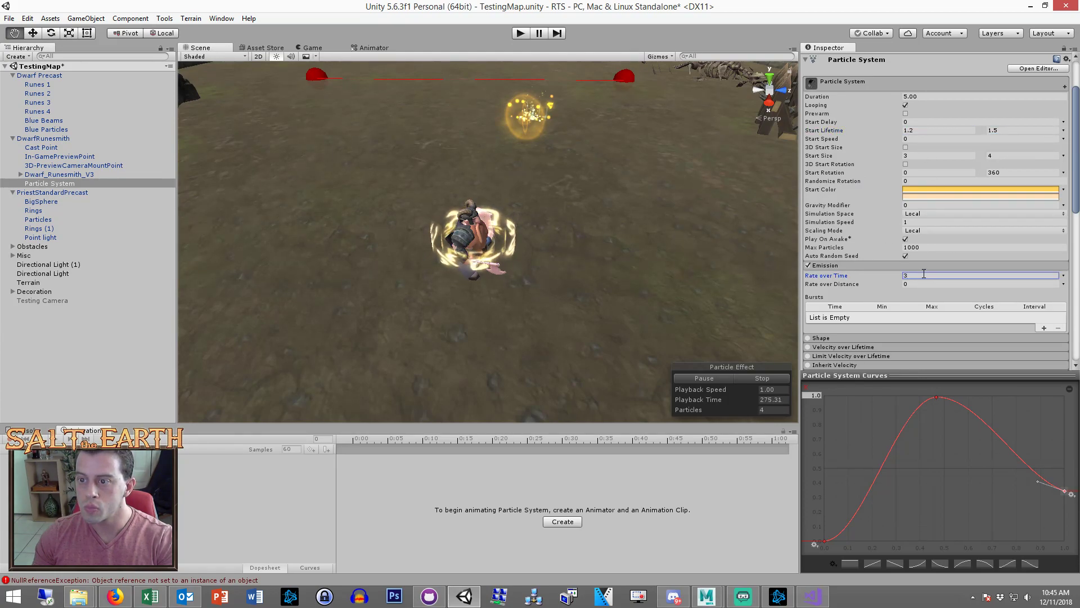
{"action": "left_click_drag", "start_coordinate": [547, 313], "coordinate": [523, 339], "text": "alt"}
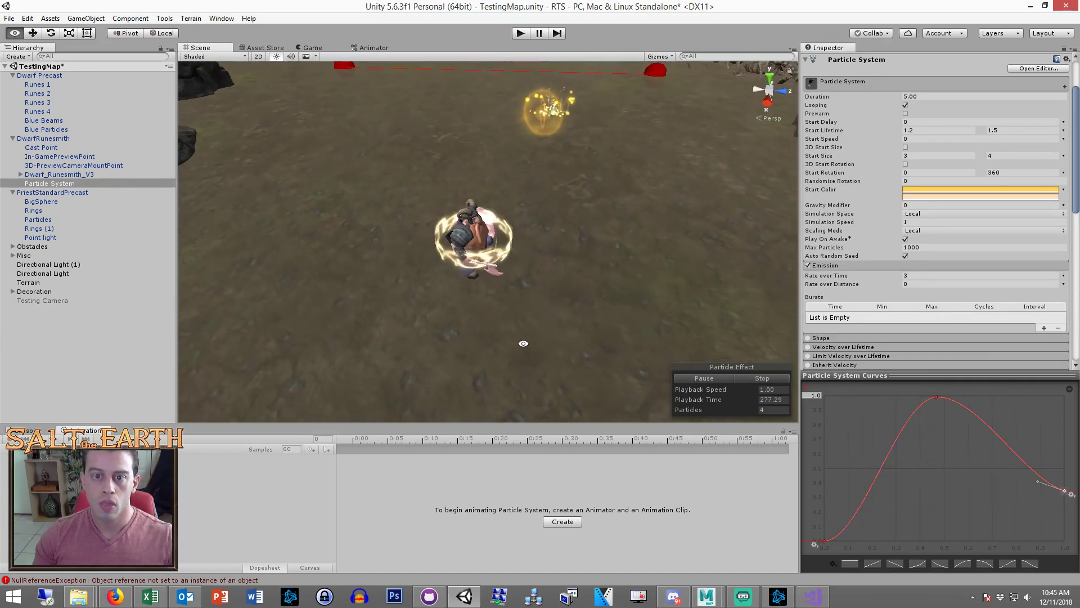
Activate the Testing Camera object and preview the rune particle effect in the Game view
{"action": "left_click", "coordinate": [48, 299]}
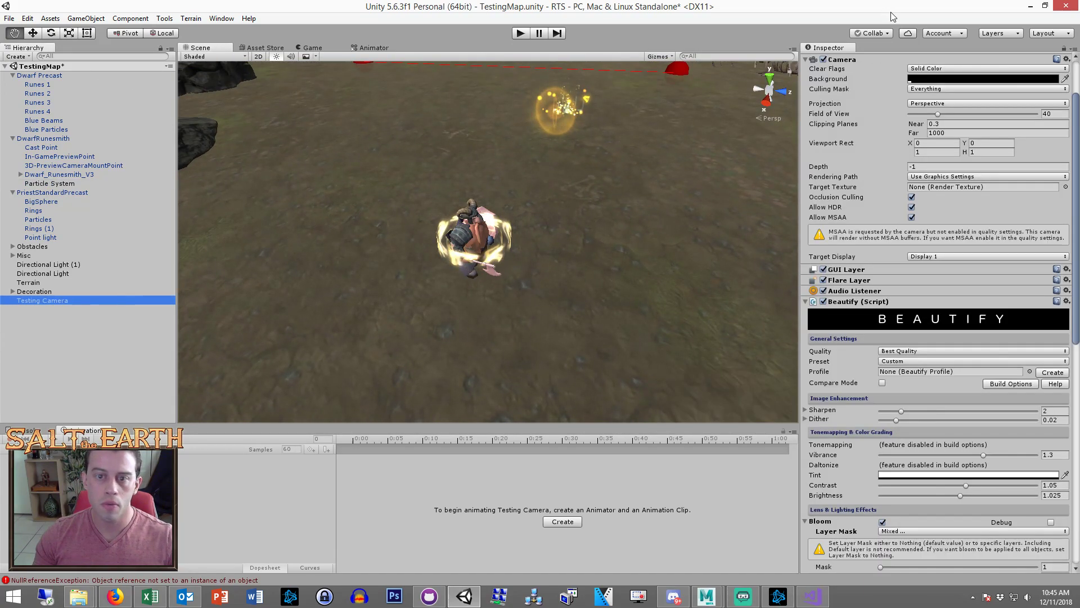
{"action": "scroll", "coordinate": [900, 163], "scroll_direction": "up", "scroll_amount": 3}
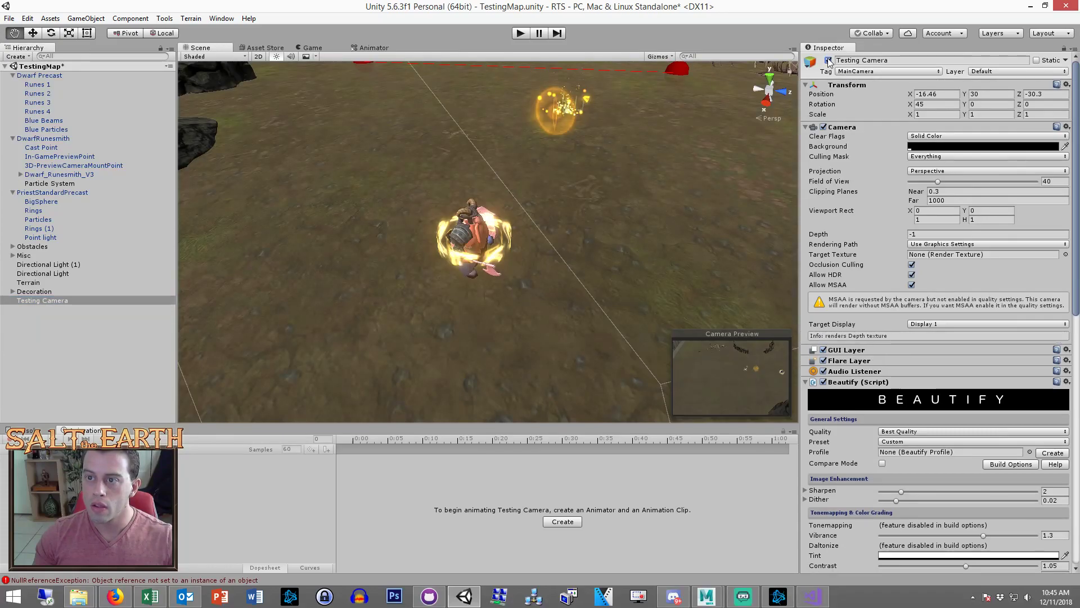
{"action": "left_click", "coordinate": [71, 339]}
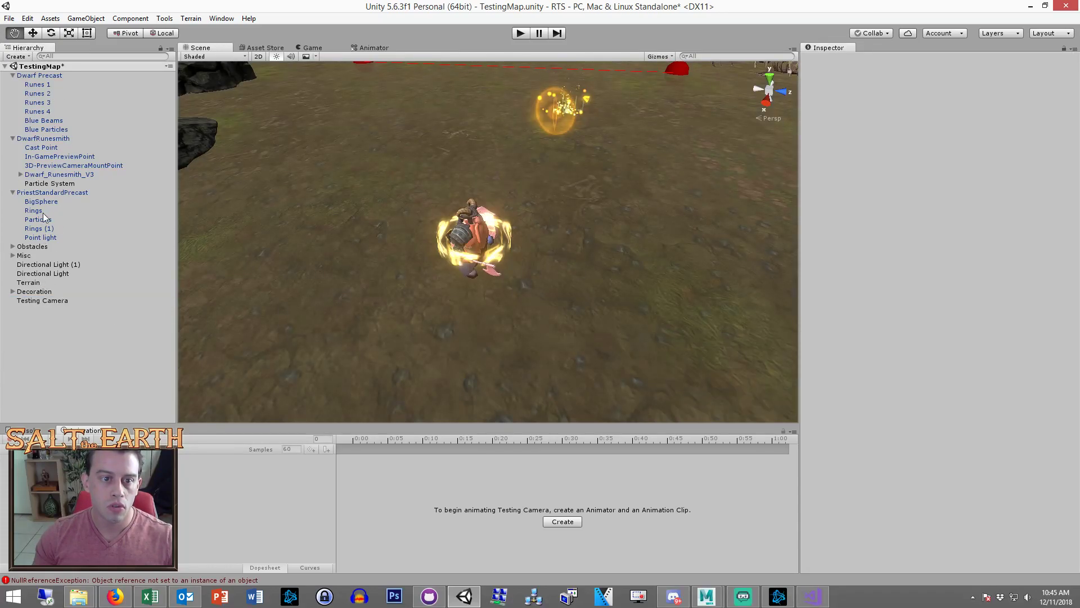
{"action": "left_click", "coordinate": [48, 185]}
{"action": "left_click", "coordinate": [312, 47]}
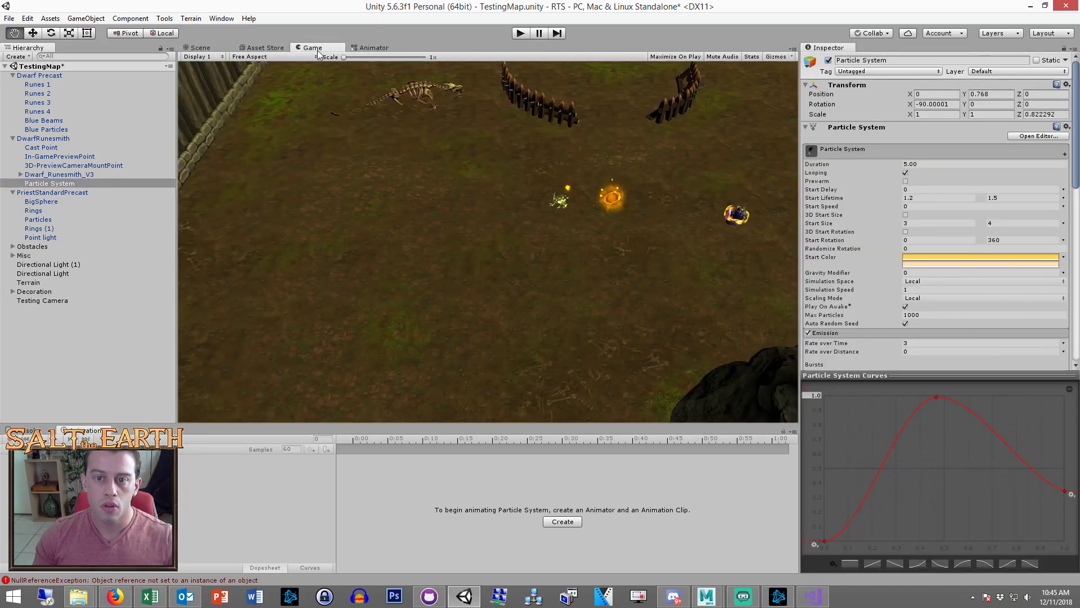
{"action": "left_click", "coordinate": [198, 48]}
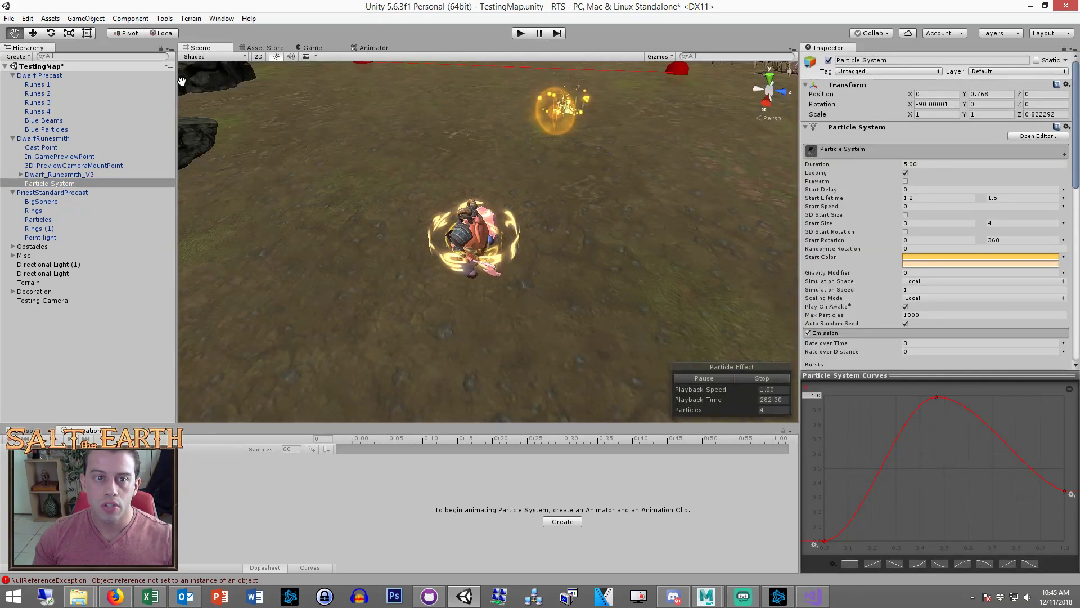
{"action": "left_click", "coordinate": [323, 48]}
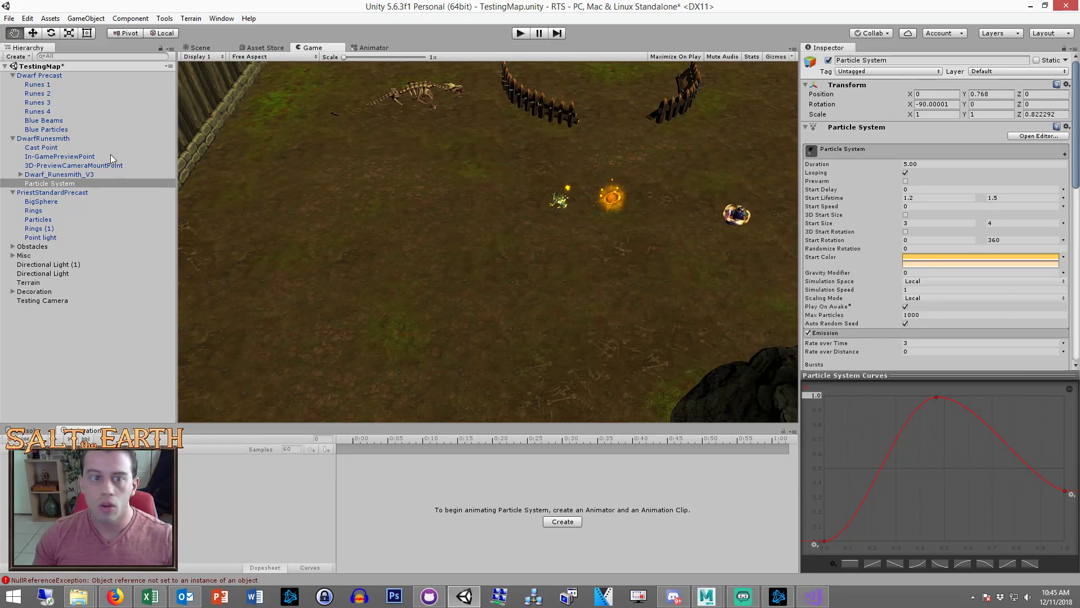
Reposition the Testing Camera to X 5.95, Y 25, Z -22.2 so the dwarf sits near the center of the Game view
{"action": "left_click", "coordinate": [44, 300]}
{"action": "left_click", "coordinate": [984, 93]}
{"action": "type", "text": "25"}
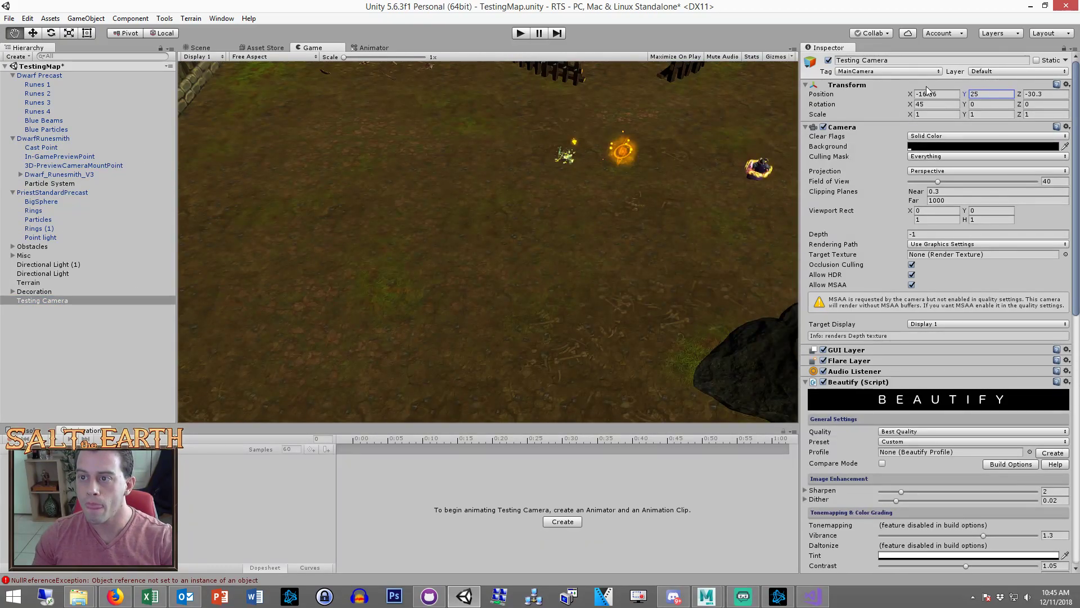
{"action": "left_click_drag", "start_coordinate": [912, 96], "coordinate": [832, 95]}
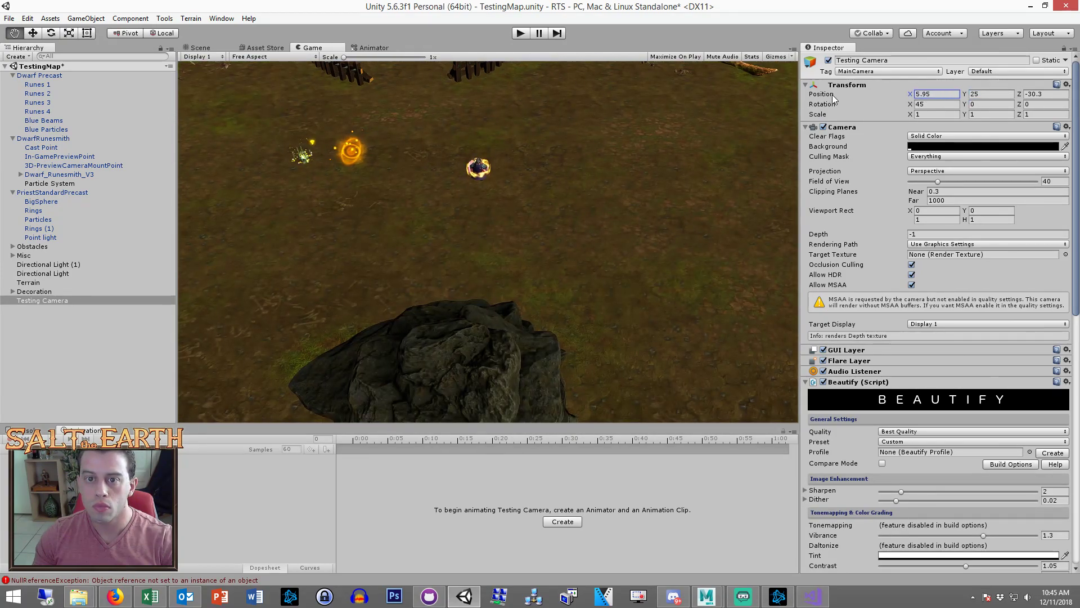
{"action": "left_click_drag", "start_coordinate": [1020, 97], "coordinate": [1048, 97]}
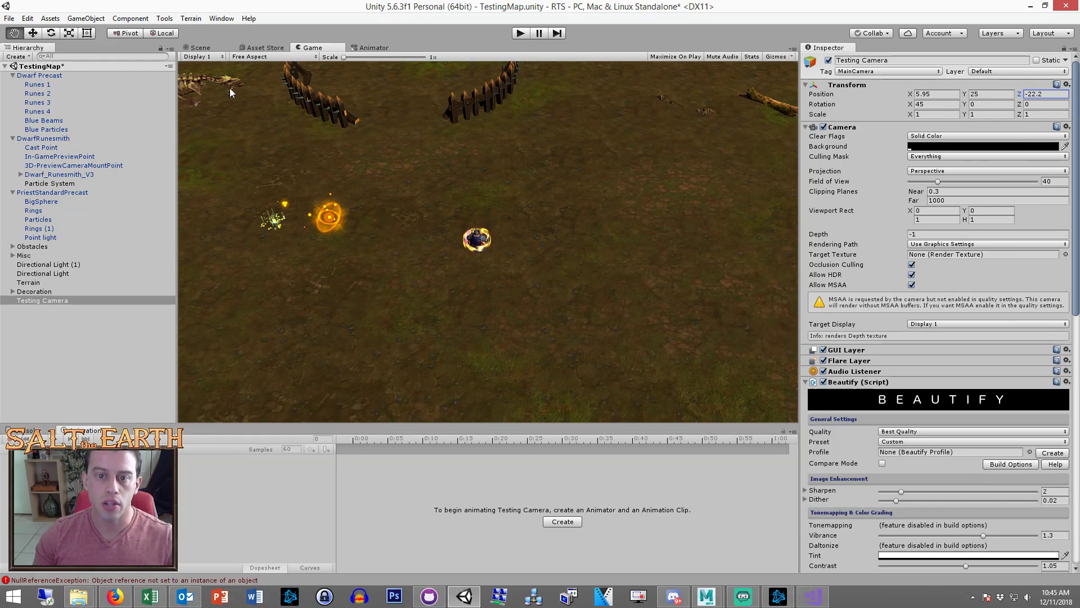
Back in the Scene view, delete Weapon Mount Point (2) with its axe from the DwarfRunesmith's right hand
{"action": "left_click", "coordinate": [54, 183]}
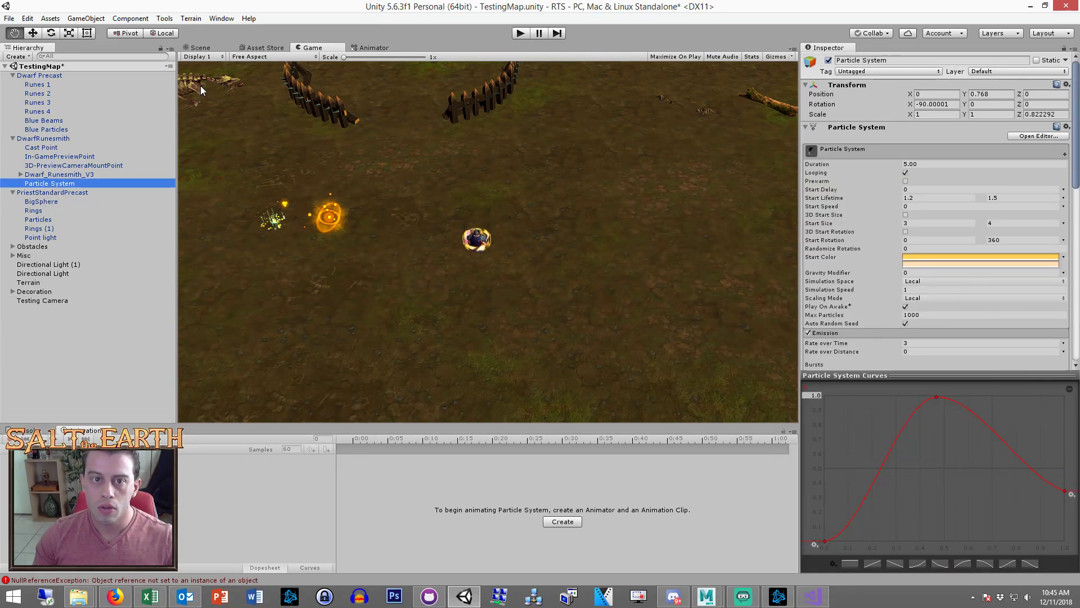
{"action": "left_click", "coordinate": [201, 47]}
{"action": "left_click_drag", "start_coordinate": [362, 328], "coordinate": [697, 309], "text": "alt"}
{"action": "left_click_drag", "start_coordinate": [495, 338], "coordinate": [495, 292], "text": "alt"}
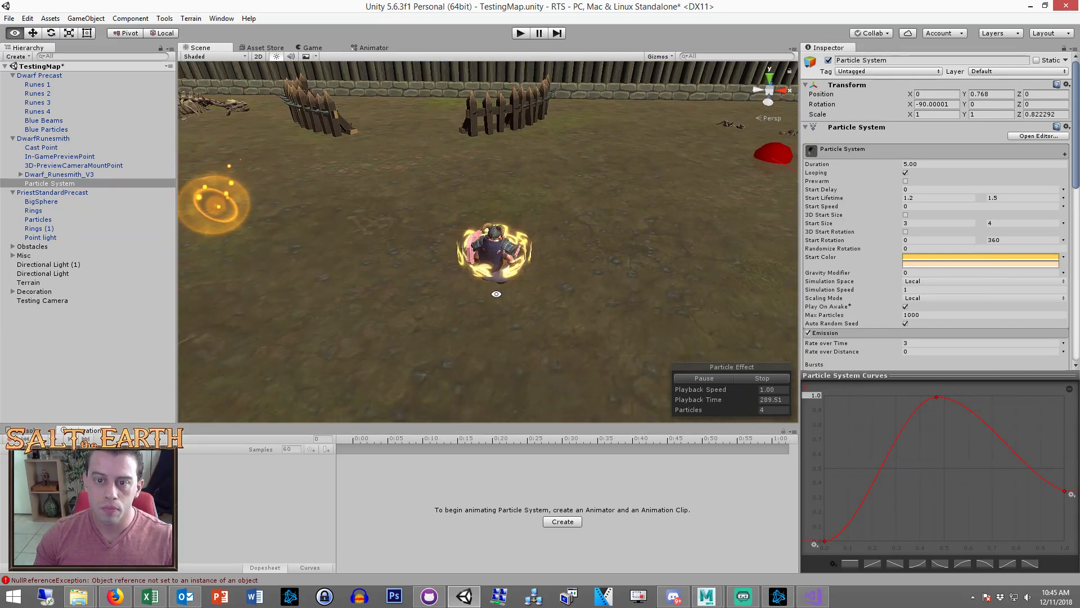
{"action": "scroll", "coordinate": [495, 292], "scroll_direction": "up", "scroll_amount": 5}
{"action": "left_click", "coordinate": [58, 138]}
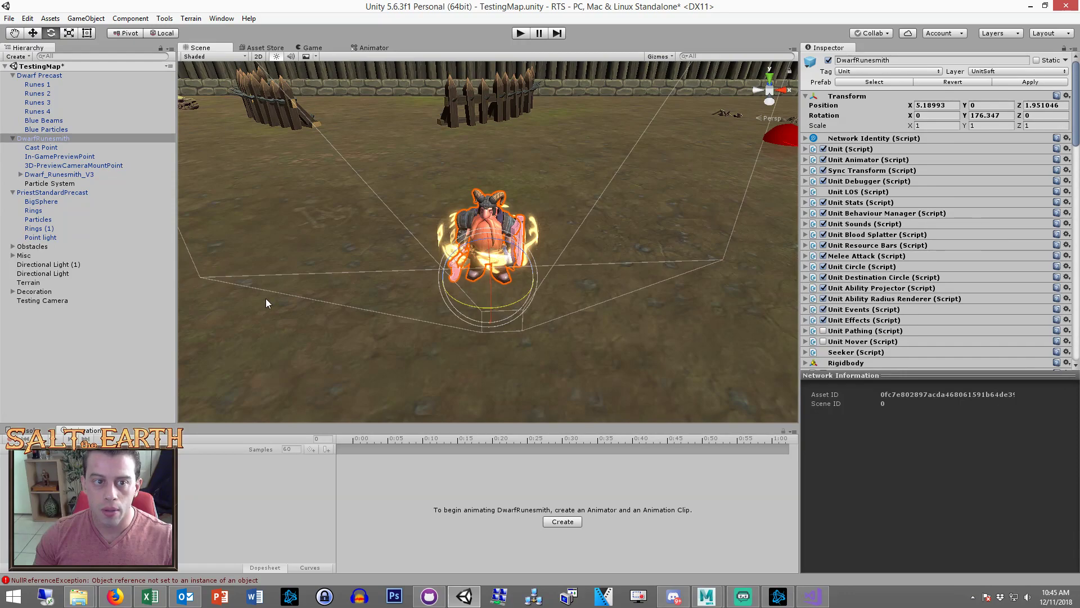
{"action": "left_click", "coordinate": [458, 269]}
{"action": "key", "text": "f"}
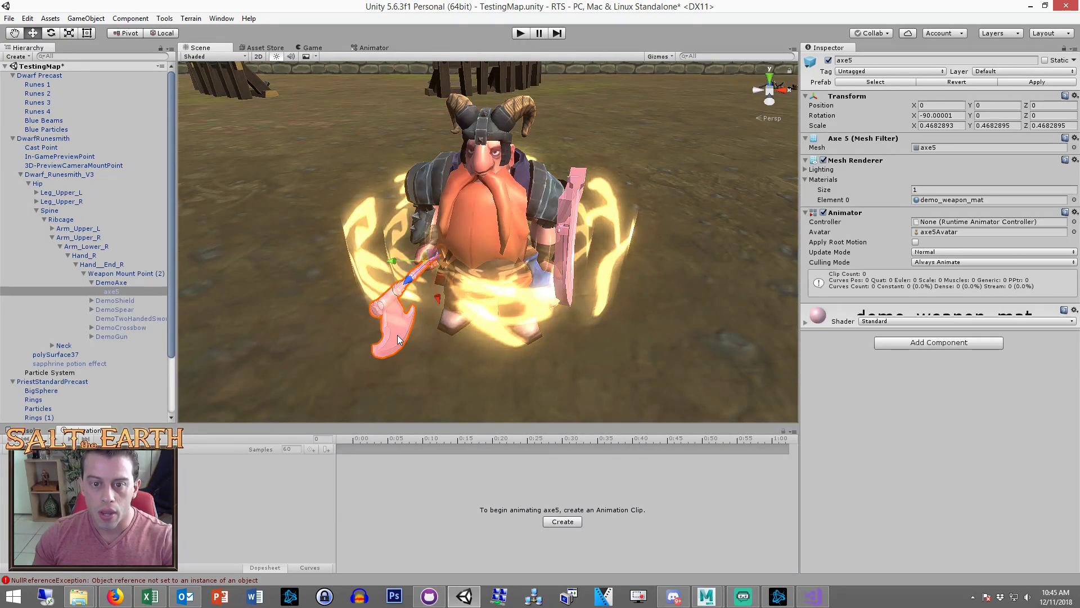
{"action": "left_click", "coordinate": [119, 274]}
{"action": "key", "text": "Delete"}
{"action": "key", "text": "Return"}
Delete Weapon Mount Point (2) with its shield from the DwarfRunesmith's left hand
{"action": "left_click", "coordinate": [568, 204]}
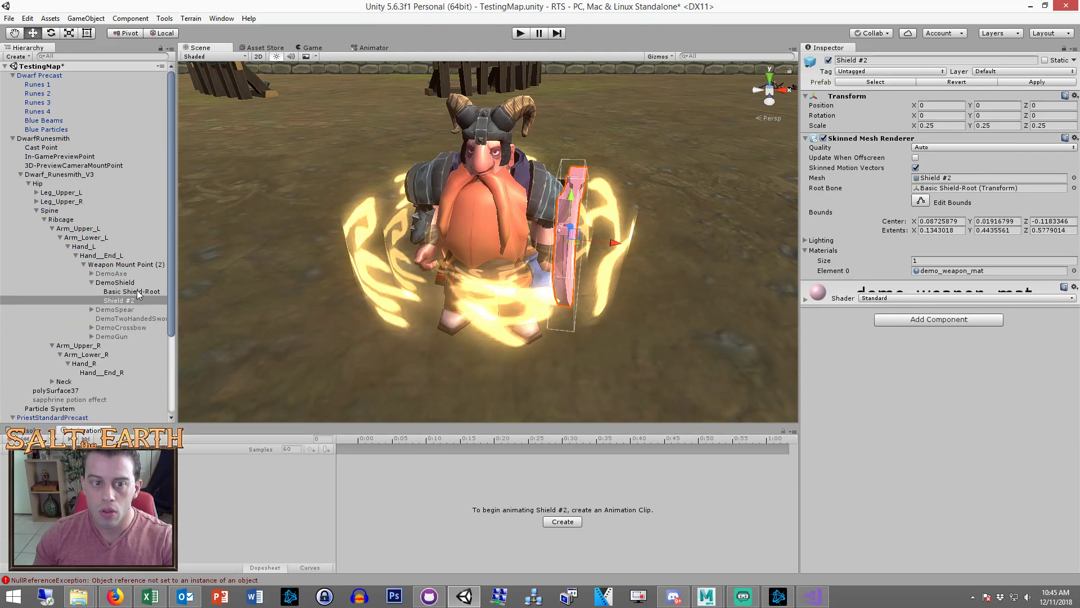
{"action": "left_click", "coordinate": [106, 264]}
{"action": "key", "text": "Delete"}
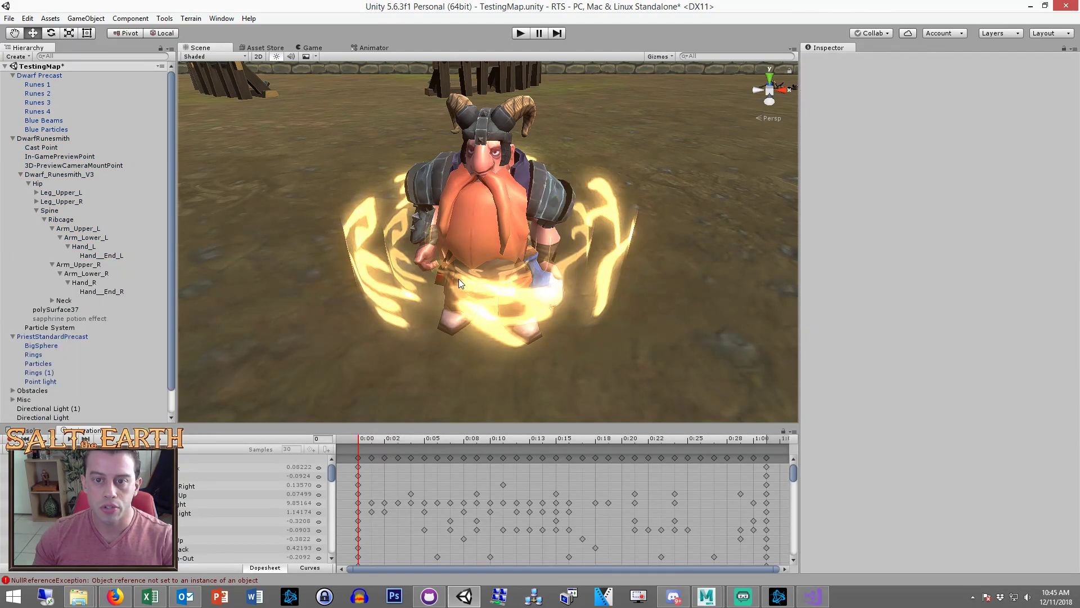
Collapse the DwarfRunesmith hierarchy, select the rune Particle System and preview it in the Game view
{"action": "scroll", "coordinate": [458, 279], "scroll_direction": "down", "scroll_amount": 6}
{"action": "left_click", "coordinate": [34, 138]}
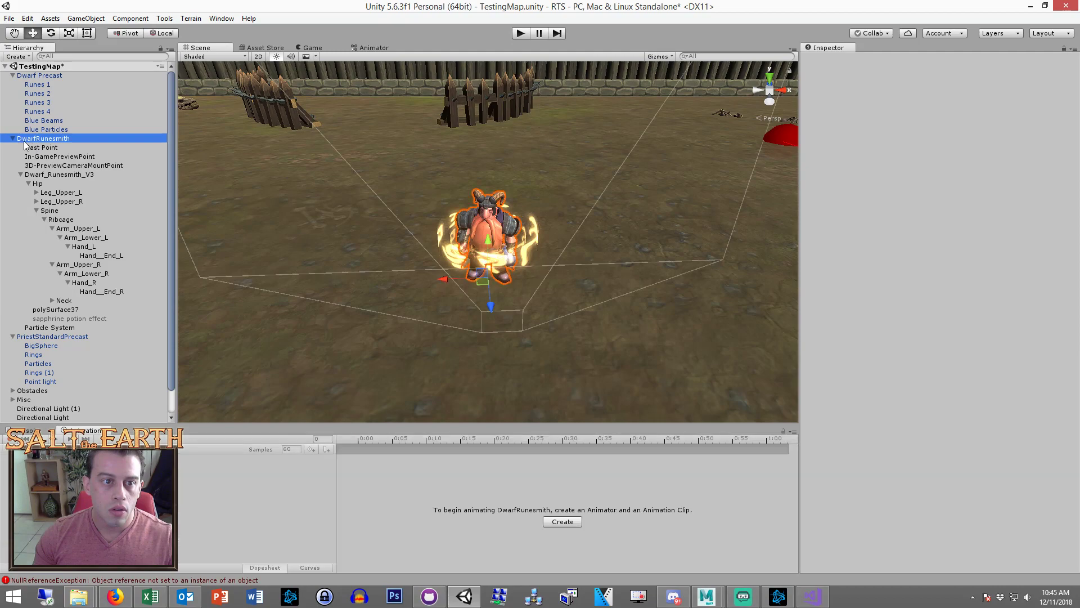
{"action": "left_click", "coordinate": [13, 138]}
{"action": "left_click", "coordinate": [12, 139]}
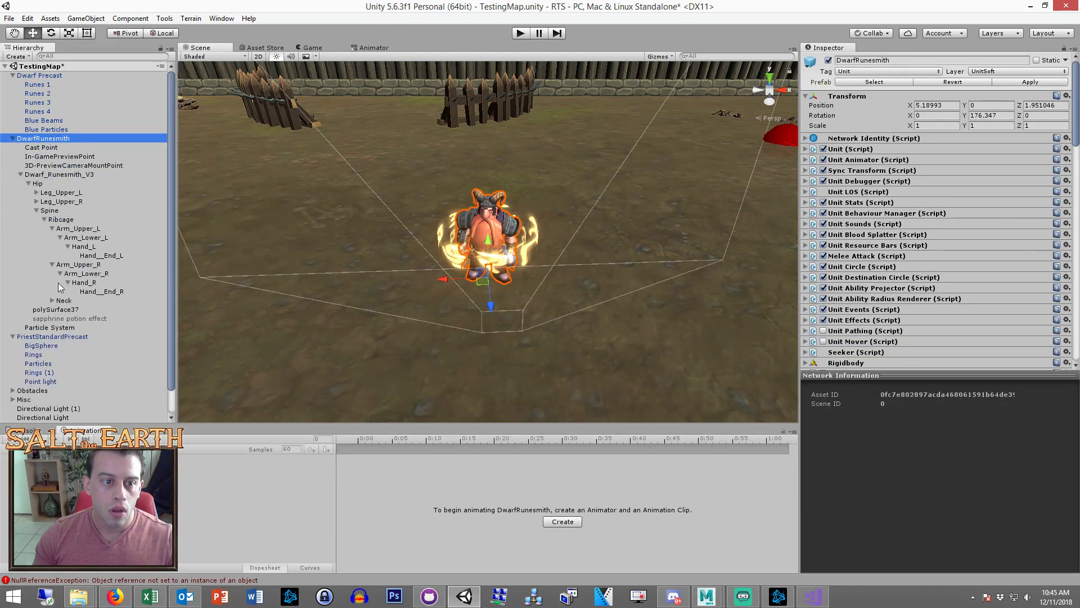
{"action": "left_click_drag", "start_coordinate": [54, 329], "coordinate": [53, 418]}
{"action": "left_click", "coordinate": [20, 114]}
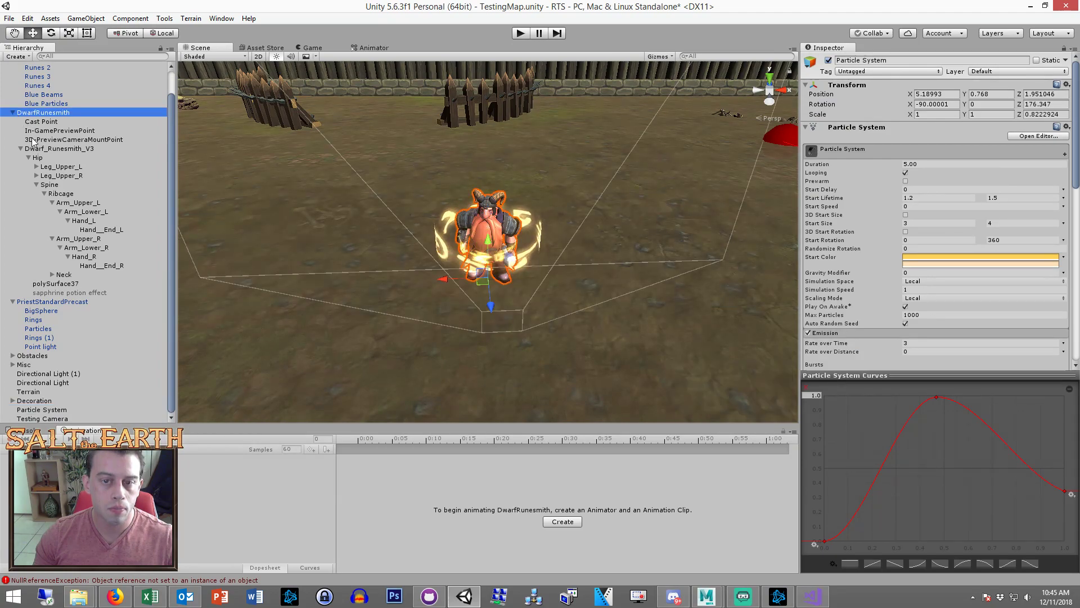
{"action": "left_click", "coordinate": [13, 112]}
{"action": "left_click", "coordinate": [43, 276]}
{"action": "left_click", "coordinate": [43, 255]}
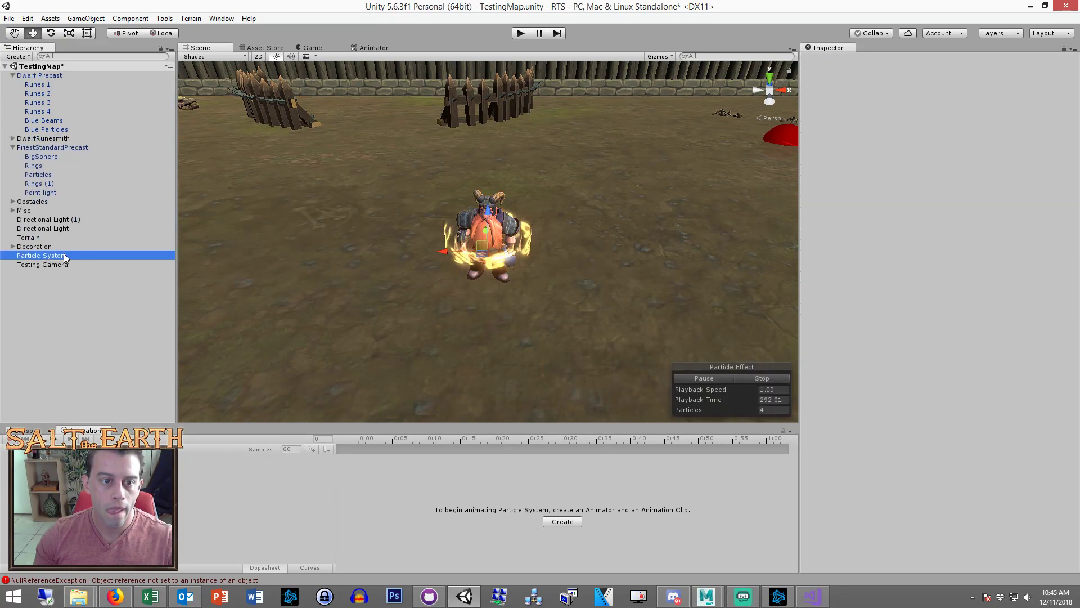
{"action": "left_click", "coordinate": [331, 47]}
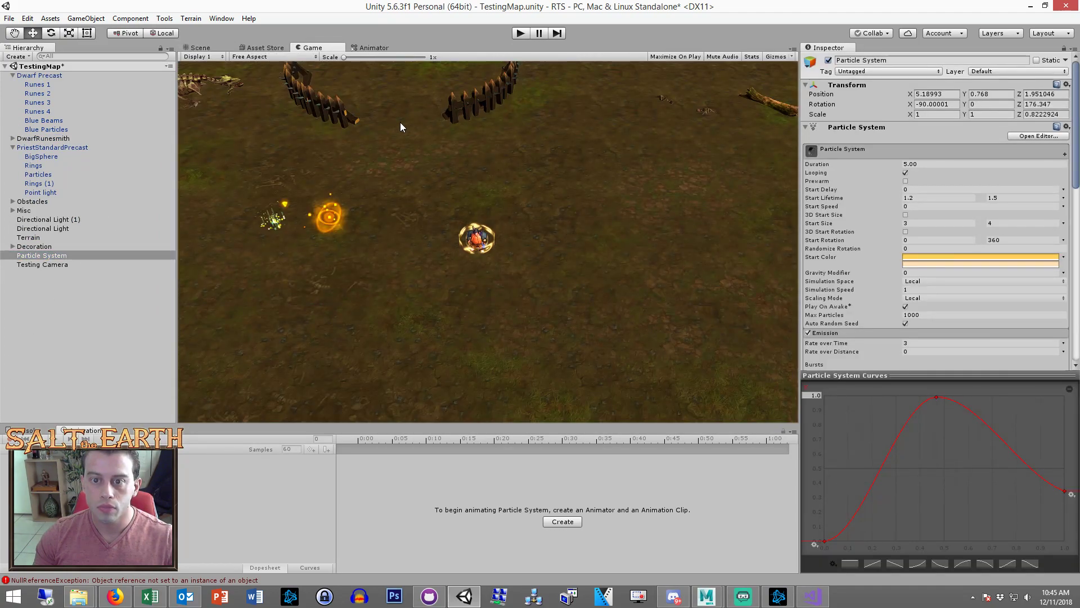
Stretch the rune Particle System vertically to a Z scale of about 1.13 and check it in the Game view
{"action": "left_click", "coordinate": [211, 47]}
{"action": "scroll", "coordinate": [441, 177], "scroll_direction": "up", "scroll_amount": 5}
{"action": "left_click_drag", "start_coordinate": [566, 298], "coordinate": [579, 247], "text": "alt"}
{"action": "key", "text": "r"}
{"action": "left_click_drag", "start_coordinate": [488, 205], "coordinate": [489, 188]}
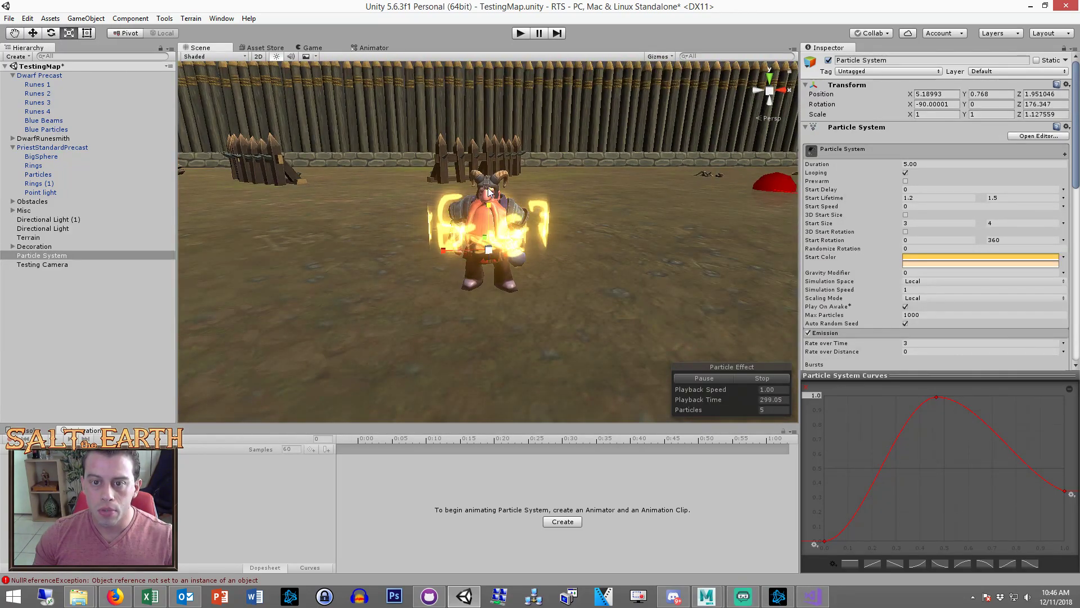
{"action": "left_click", "coordinate": [330, 48]}
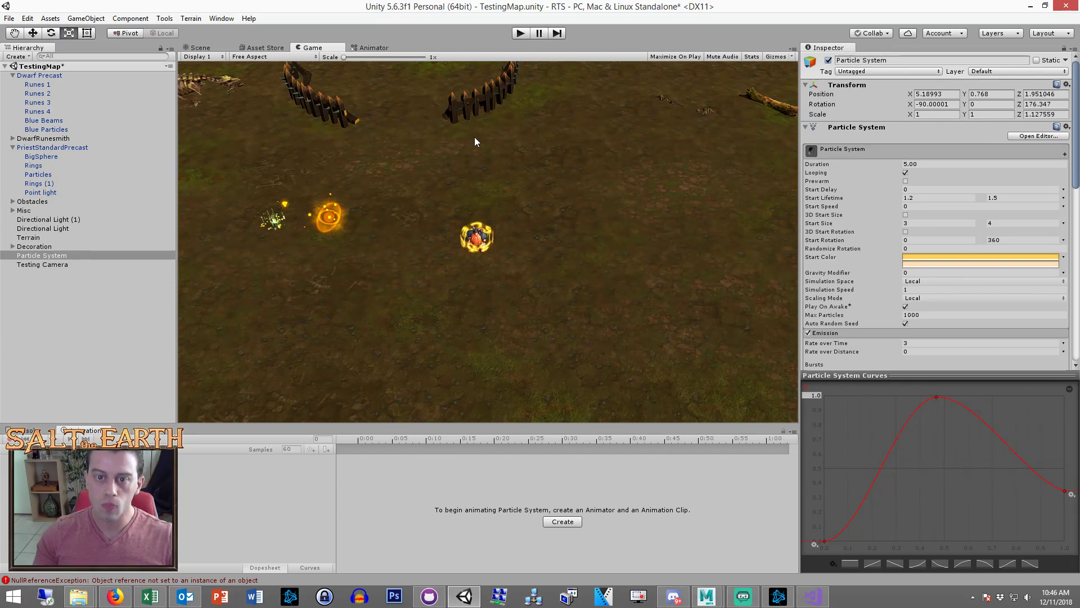
Lower the opacity of both start colors, with the second at alpha 170, and preview the effect in the Game view
{"action": "left_click", "coordinate": [197, 47]}
{"action": "left_click_drag", "start_coordinate": [410, 267], "coordinate": [710, 304], "text": "alt"}
{"action": "left_click", "coordinate": [1032, 256]}
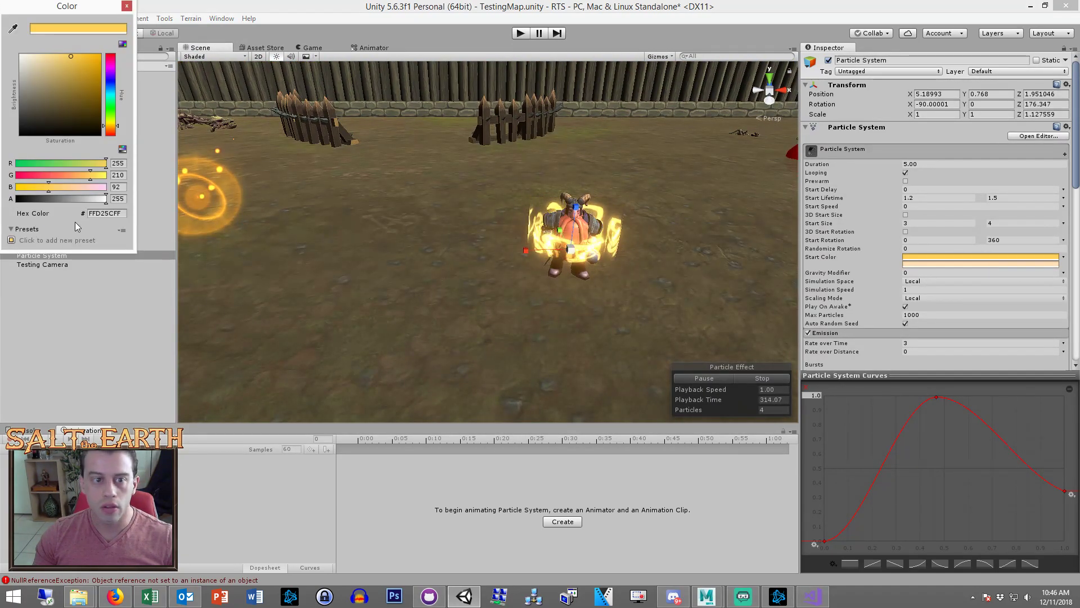
{"action": "left_click_drag", "start_coordinate": [92, 200], "coordinate": [76, 199]}
{"action": "left_click", "coordinate": [1010, 265]}
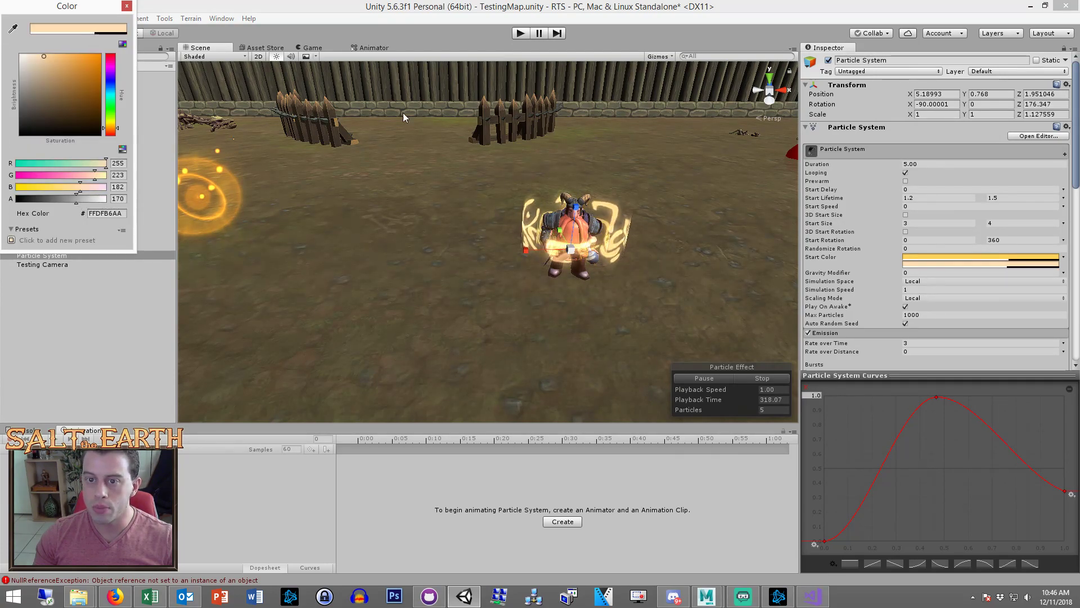
{"action": "left_click", "coordinate": [327, 46]}
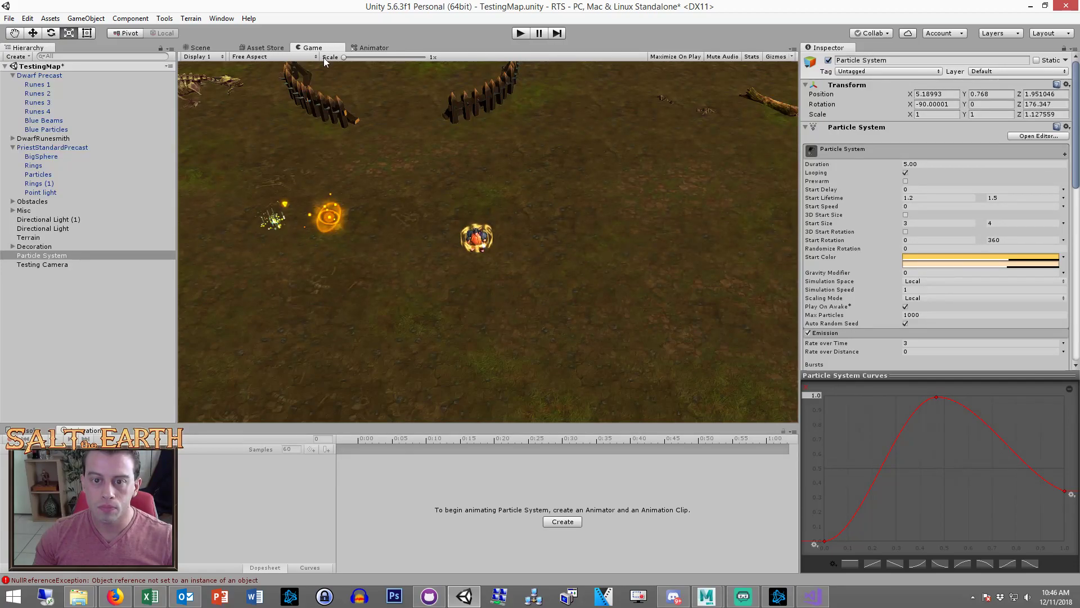
Back in the Scene view, inspect the renderer material of Runes 2 in the Dwarf Precast effect
{"action": "left_click", "coordinate": [208, 49]}
{"action": "key", "text": "f"}
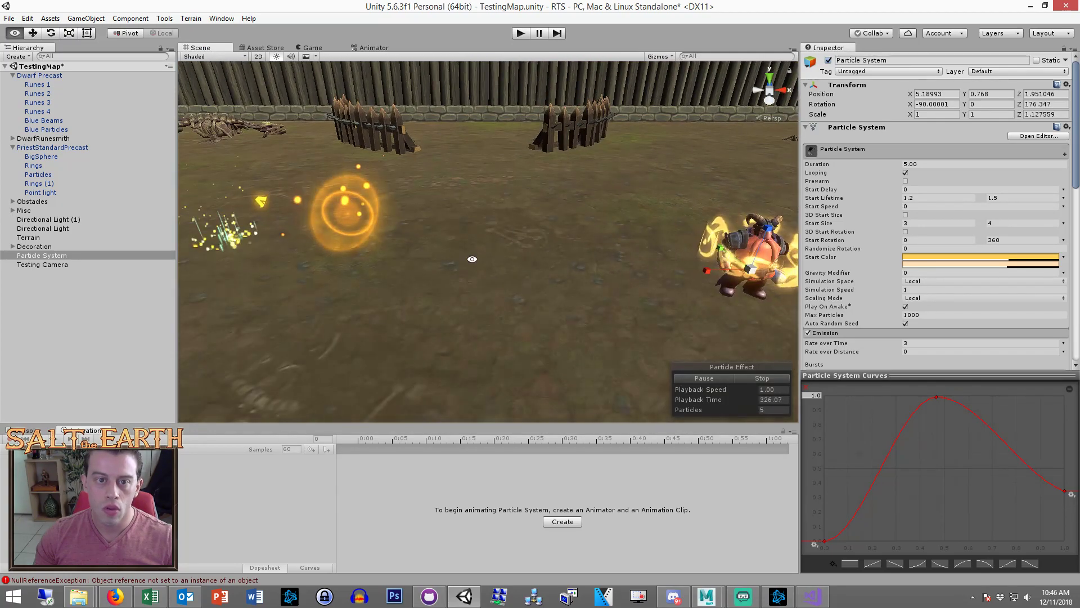
{"action": "left_click", "coordinate": [37, 93]}
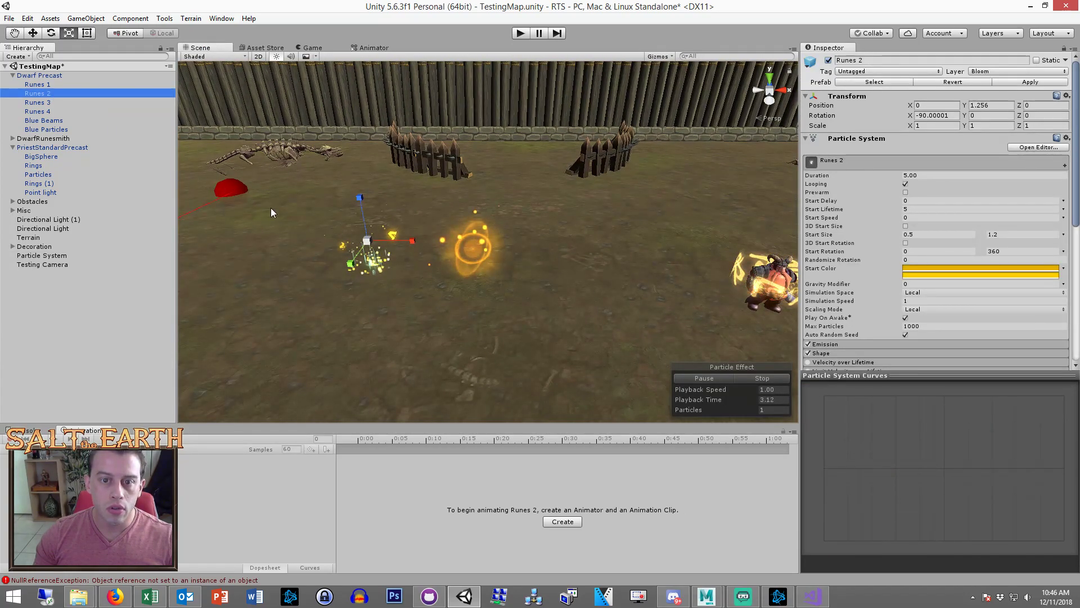
{"action": "scroll", "coordinate": [921, 311], "scroll_direction": "down", "scroll_amount": 8}
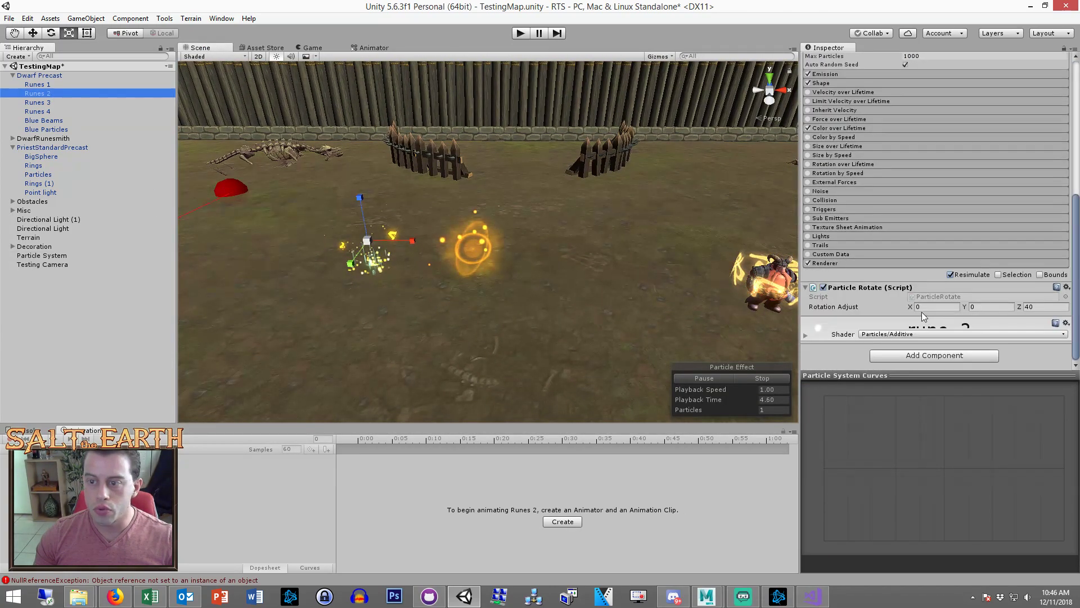
{"action": "left_click", "coordinate": [839, 262]}
{"action": "scroll", "coordinate": [872, 272], "scroll_direction": "down", "scroll_amount": 3}
{"action": "left_click", "coordinate": [926, 189]}
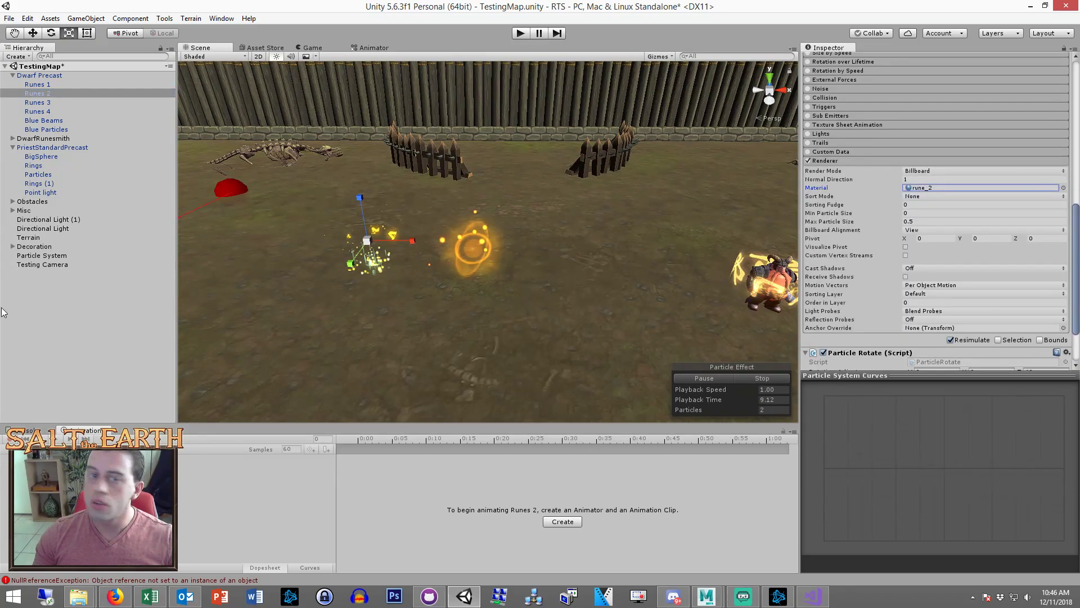
Move Runes 2 out of Dwarf Precast to become a child of the rune Particle System, accepting the prefab break
{"action": "left_click_drag", "start_coordinate": [35, 93], "coordinate": [40, 248]}
{"action": "key", "text": "Return"}
{"action": "scroll", "coordinate": [912, 123], "scroll_direction": "up", "scroll_amount": 4}
{"action": "scroll", "coordinate": [929, 73], "scroll_direction": "up", "scroll_amount": 5}
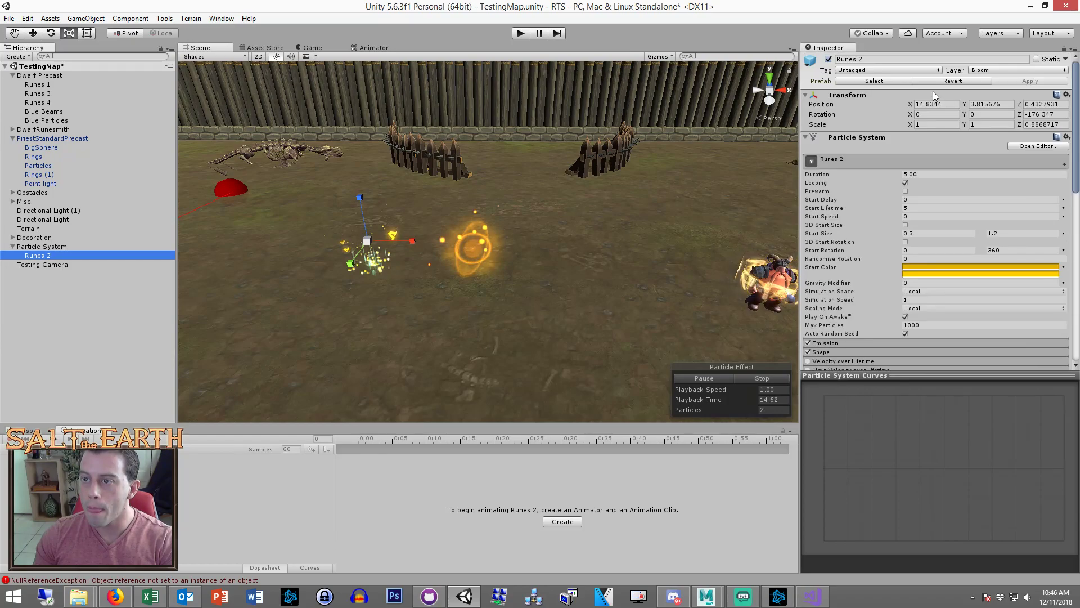
Zero the position of Runes 2 on X, Y and Z and set its Z rotation to 0
{"action": "left_click", "coordinate": [934, 104]}
{"action": "type", "text": "0"}
{"action": "left_click", "coordinate": [988, 104]}
{"action": "type", "text": "0"}
{"action": "left_click", "coordinate": [1039, 106]}
{"action": "type", "text": "0"}
{"action": "left_click", "coordinate": [1041, 114]}
{"action": "type", "text": "0f"}
{"action": "left_click_drag", "start_coordinate": [572, 216], "coordinate": [597, 290], "text": "alt"}
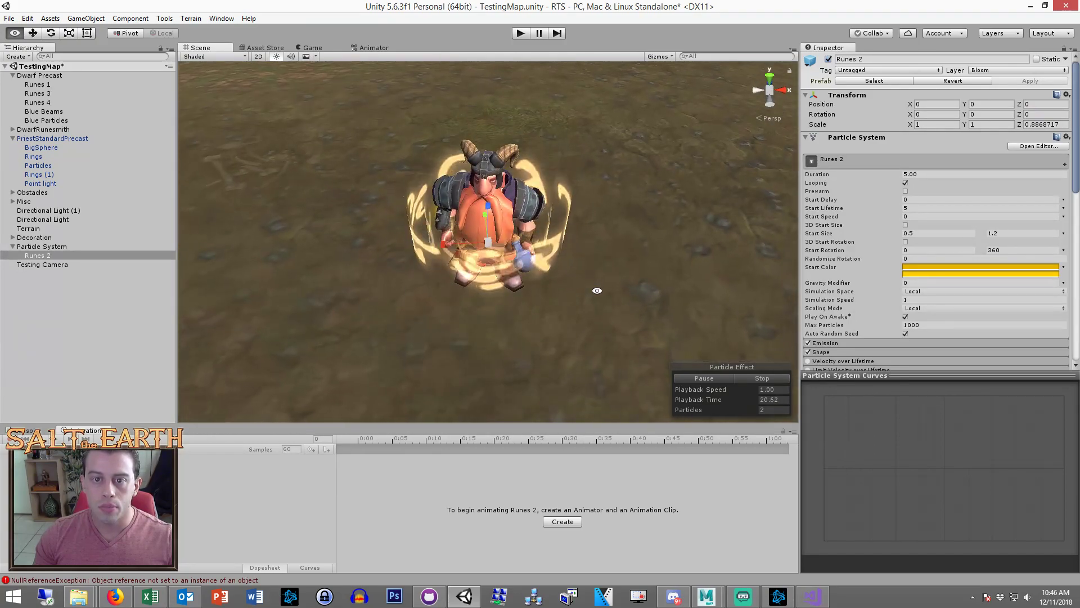
Examine the Shape settings of Runes 2 and the available emitter shapes
{"action": "scroll", "coordinate": [846, 289], "scroll_direction": "down", "scroll_amount": 4}
{"action": "left_click", "coordinate": [829, 217]}
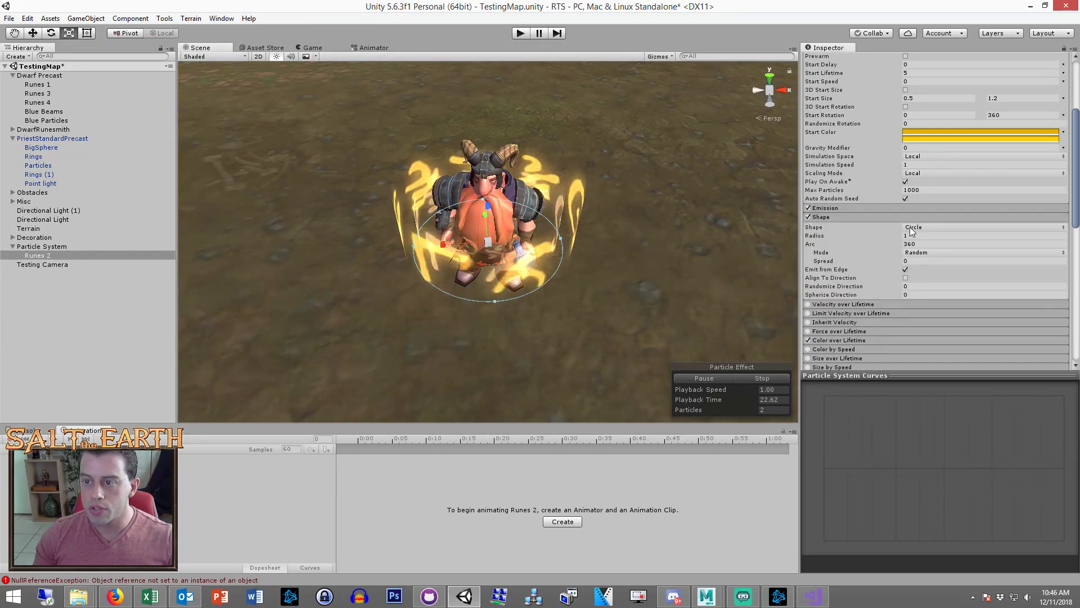
{"action": "left_click", "coordinate": [914, 228]}
{"action": "left_click", "coordinate": [655, 5]}
{"action": "left_click_drag", "start_coordinate": [509, 273], "coordinate": [548, 300], "text": "alt"}
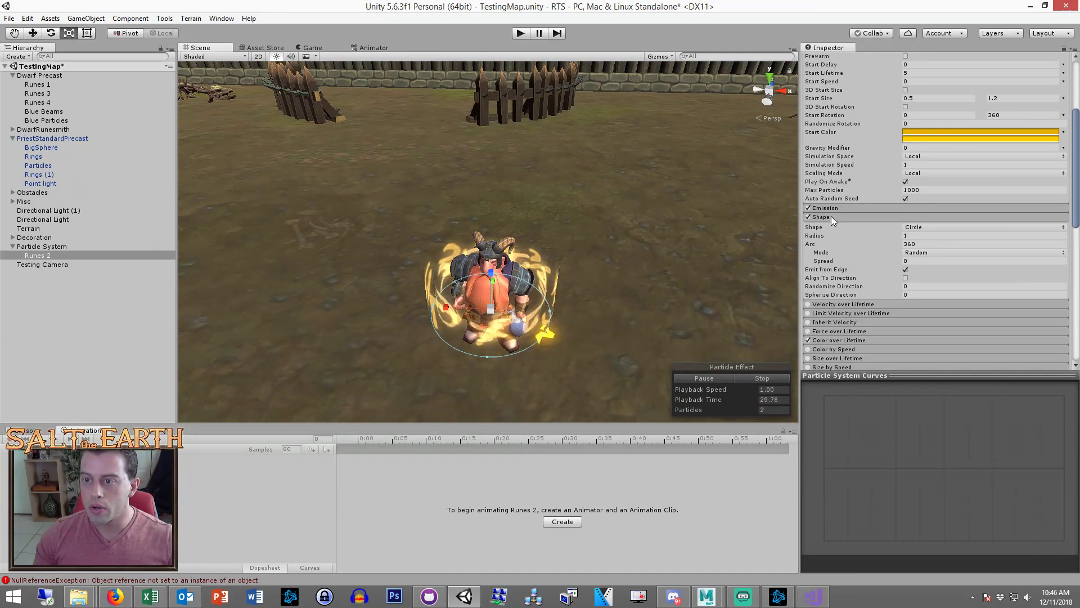
{"action": "scroll", "coordinate": [831, 216], "scroll_direction": "down", "scroll_amount": 5}
{"action": "scroll", "coordinate": [880, 229], "scroll_direction": "up", "scroll_amount": 5}
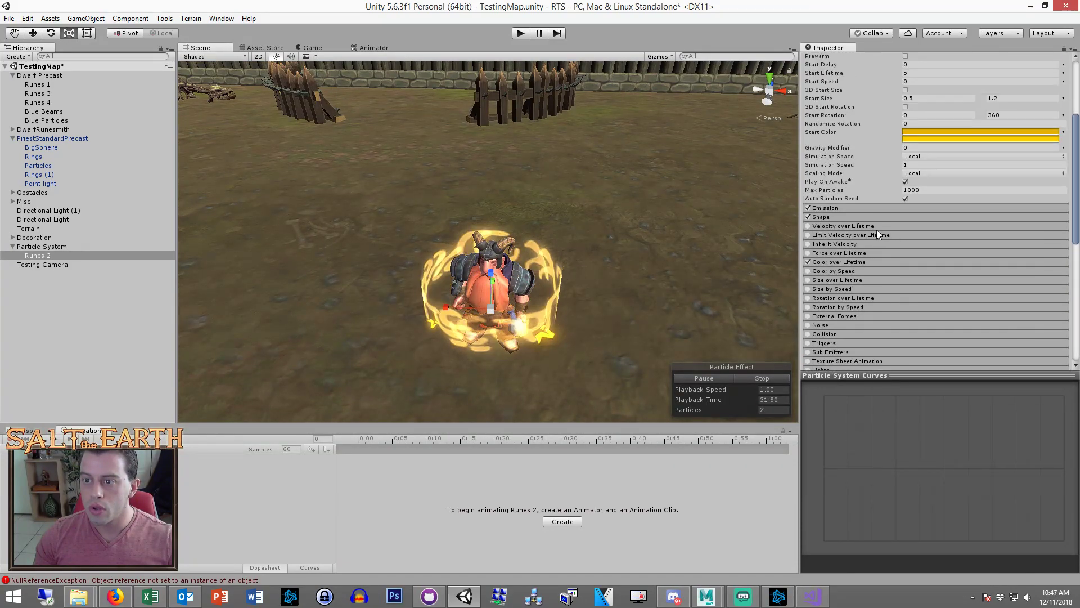
{"action": "left_click", "coordinate": [838, 215]}
{"action": "left_click", "coordinate": [837, 215]}
{"action": "left_click", "coordinate": [836, 215]}
Set the Runes 2 emission rate over time to 20 and its gravity modifier to -0.01
{"action": "left_click", "coordinate": [843, 206]}
{"action": "left_click", "coordinate": [947, 217]}
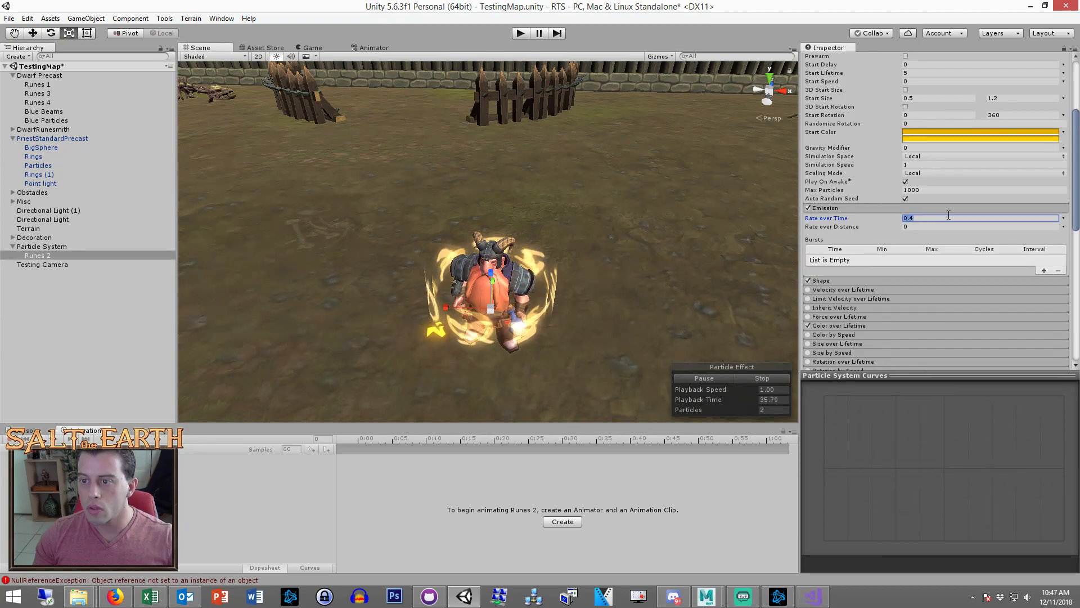
{"action": "type", "text": "20"}
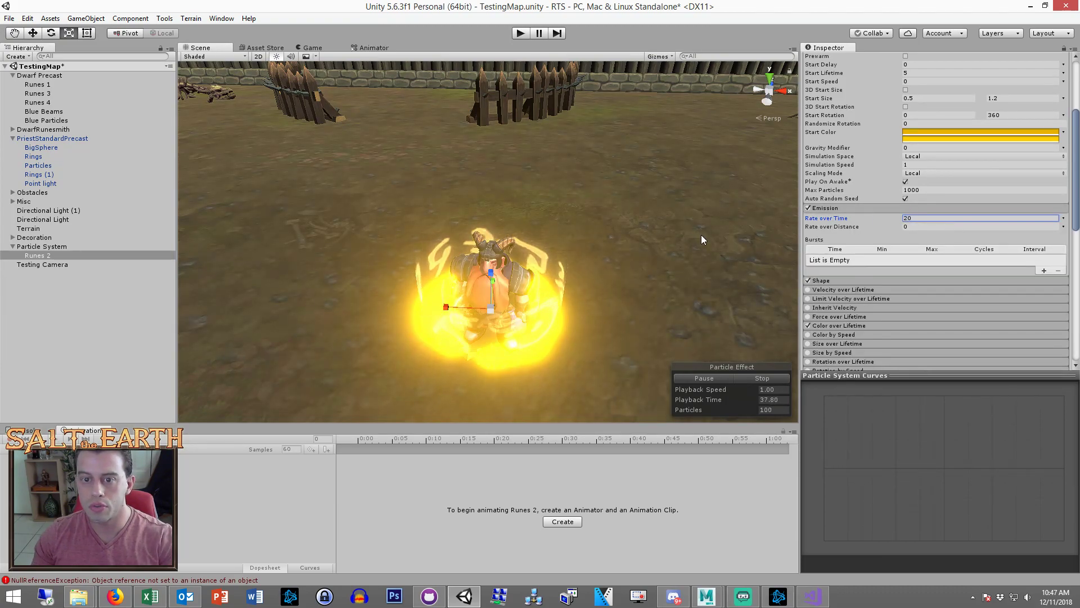
{"action": "scroll", "coordinate": [922, 199], "scroll_direction": "up", "scroll_amount": 3}
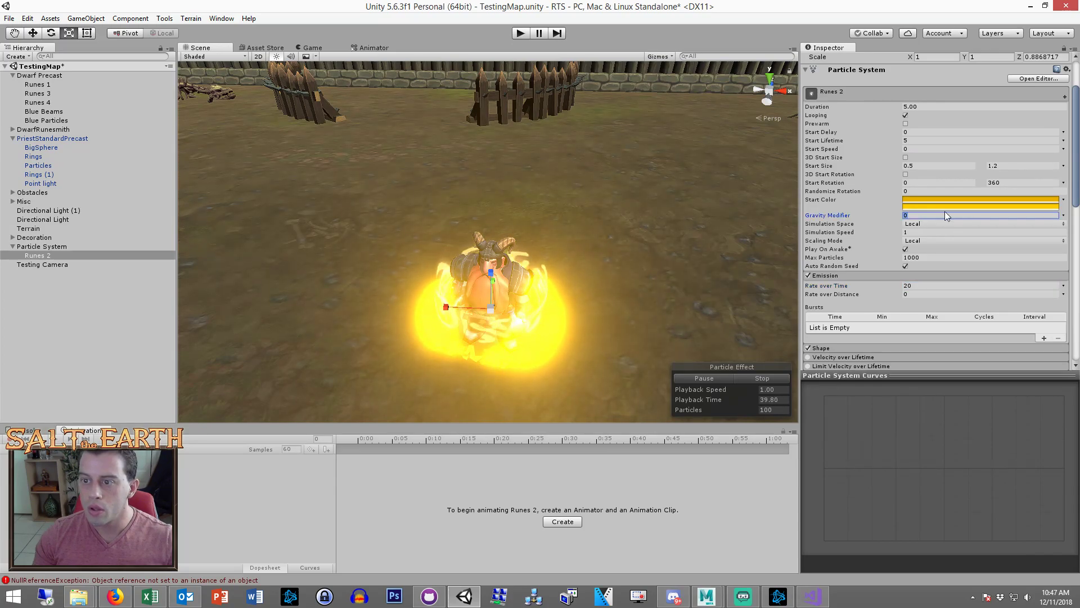
{"action": "type", "text": "-0.0"}
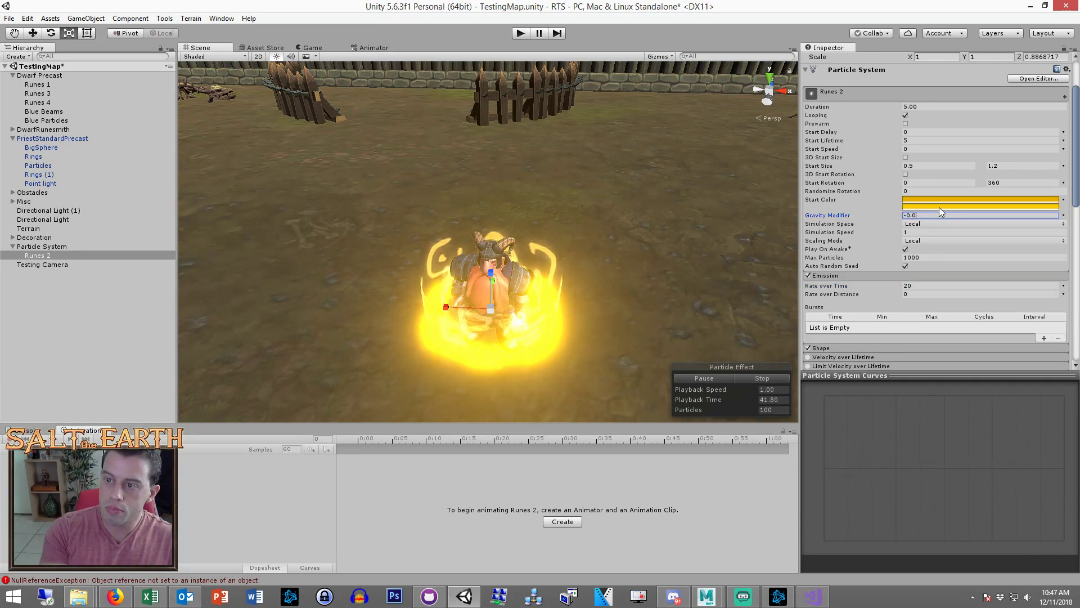
{"action": "type", "text": "1"}
{"action": "left_click_drag", "start_coordinate": [627, 312], "coordinate": [619, 272], "text": "alt"}
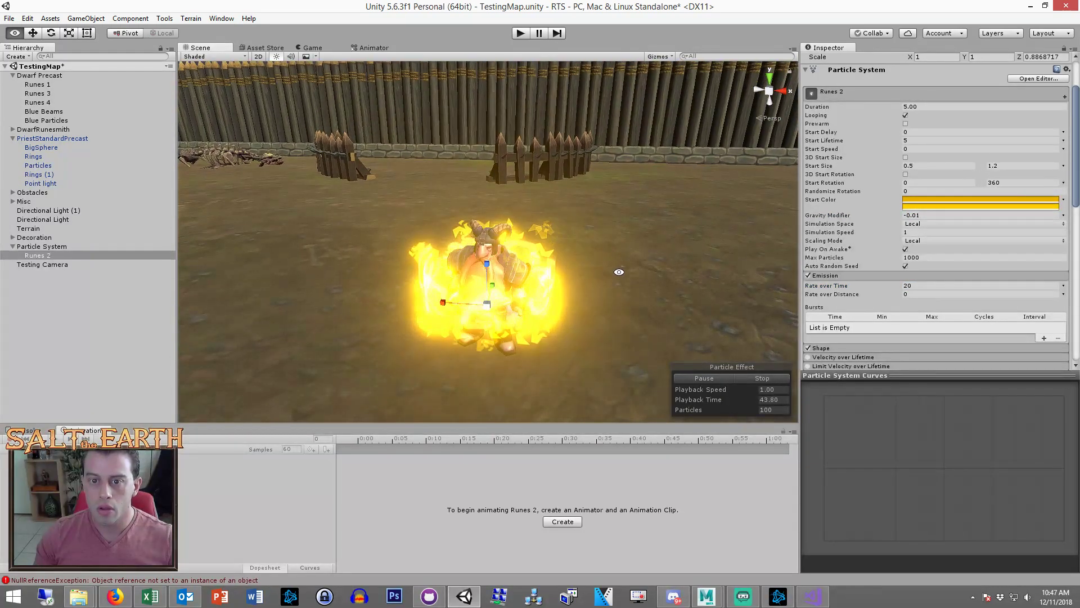
Change the emitter shape of Runes 2 to Sphere
{"action": "scroll", "coordinate": [843, 285], "scroll_direction": "down", "scroll_amount": 3}
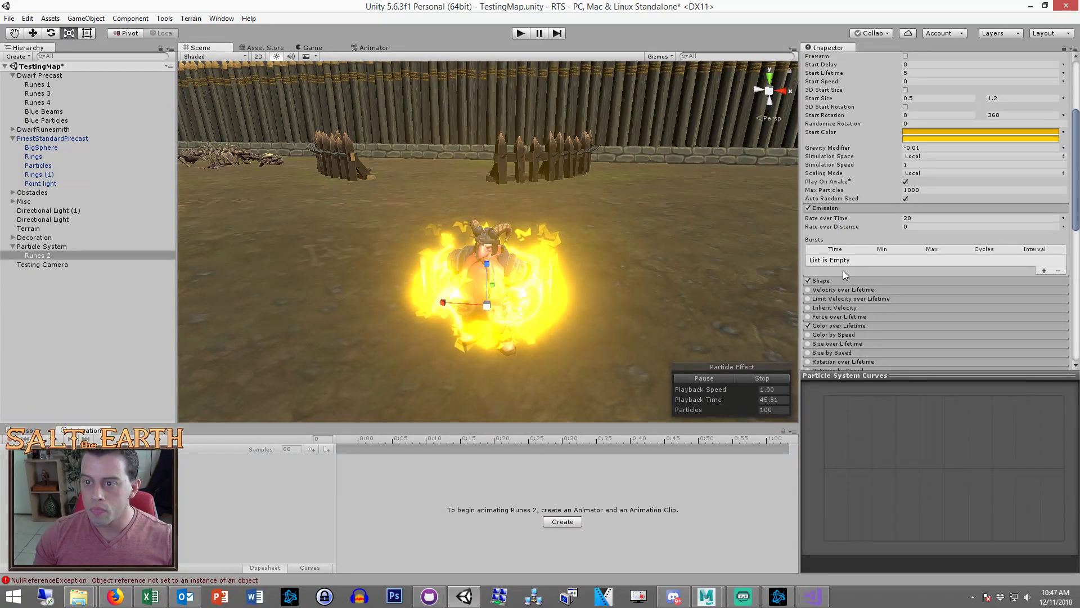
{"action": "left_click", "coordinate": [825, 280]}
{"action": "left_click", "coordinate": [934, 290]}
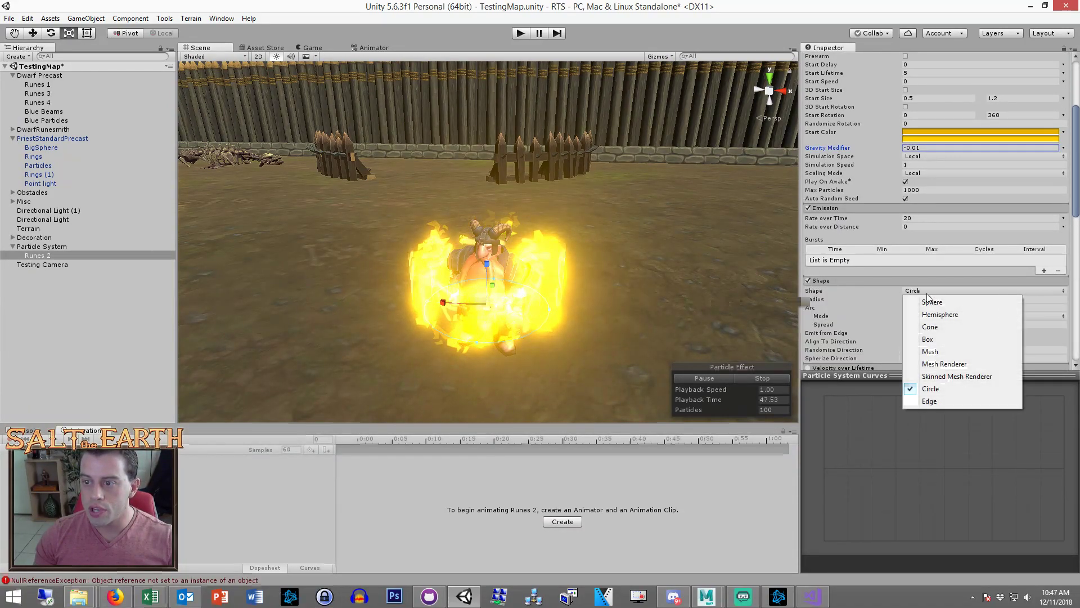
{"action": "left_click", "coordinate": [940, 304]}
{"action": "left_click_drag", "start_coordinate": [641, 279], "coordinate": [673, 296], "text": "alt"}
Try 3D start rotation on Runes 2 with a 0 to 360 range on X, Y and Z, checking it in the Game view
{"action": "scroll", "coordinate": [961, 267], "scroll_direction": "up", "scroll_amount": 6}
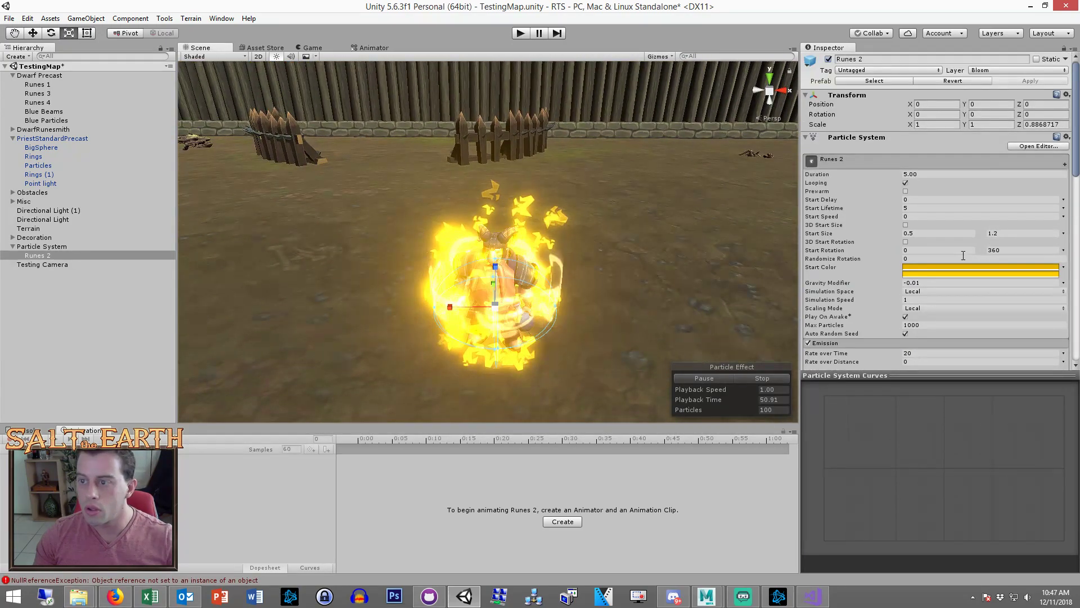
{"action": "left_click", "coordinate": [906, 242]}
{"action": "left_click", "coordinate": [994, 257]}
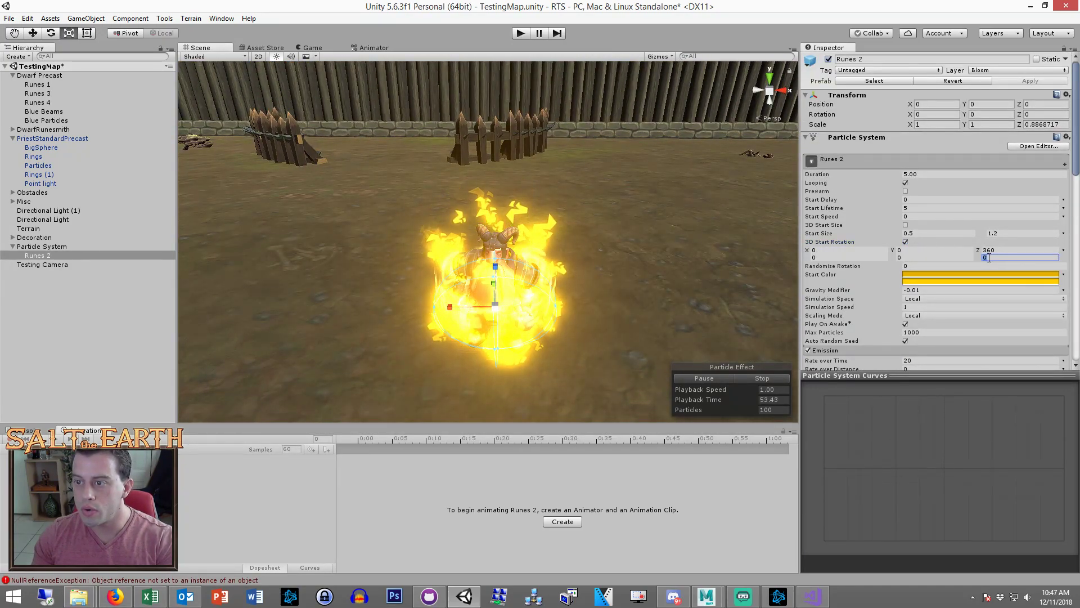
{"action": "type", "text": "360"}
{"action": "left_click", "coordinate": [911, 257]}
{"action": "type", "text": "360"}
{"action": "left_click", "coordinate": [843, 257]}
{"action": "type", "text": "360"}
{"action": "scroll", "coordinate": [637, 272], "scroll_direction": "down", "scroll_amount": 1}
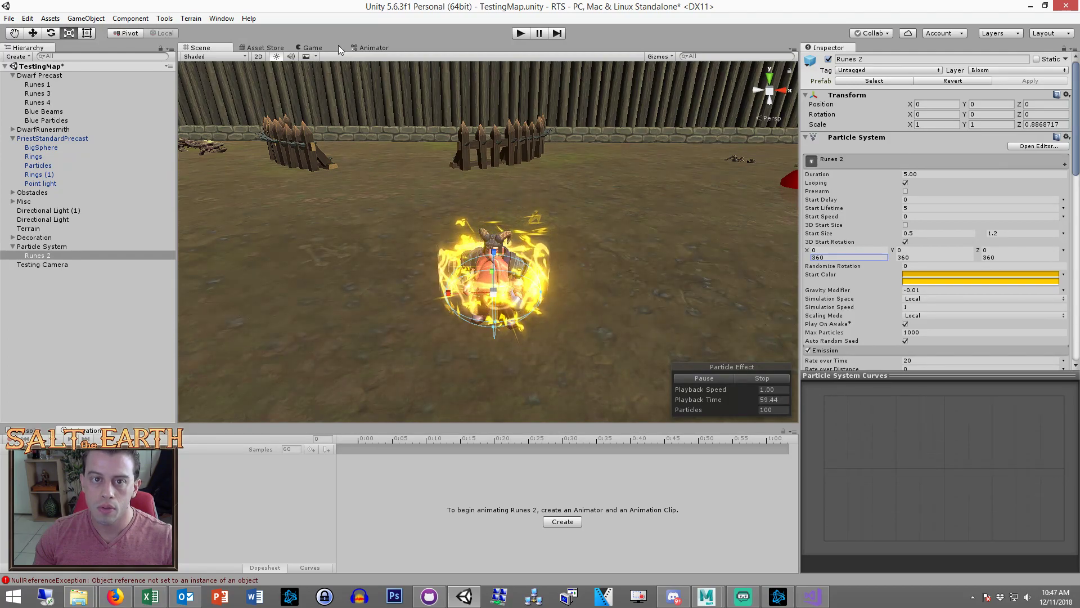
{"action": "left_click", "coordinate": [320, 48]}
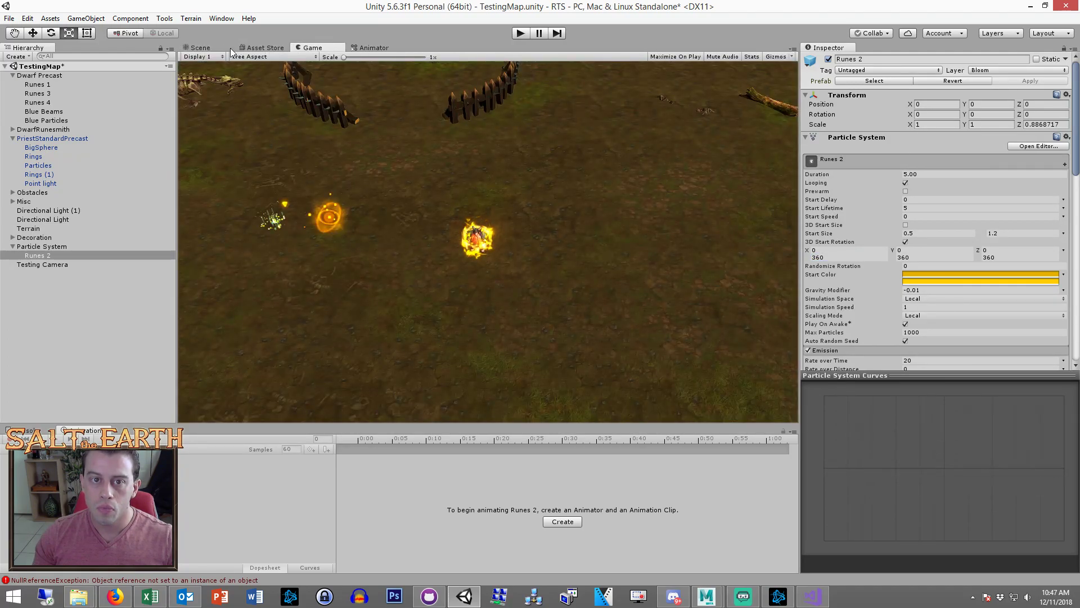
Back in the Scene view, turn off 3D start rotation and set the Runes 2 start rotation range to 0 to 360
{"action": "left_click", "coordinate": [204, 48]}
{"action": "left_click", "coordinate": [905, 242]}
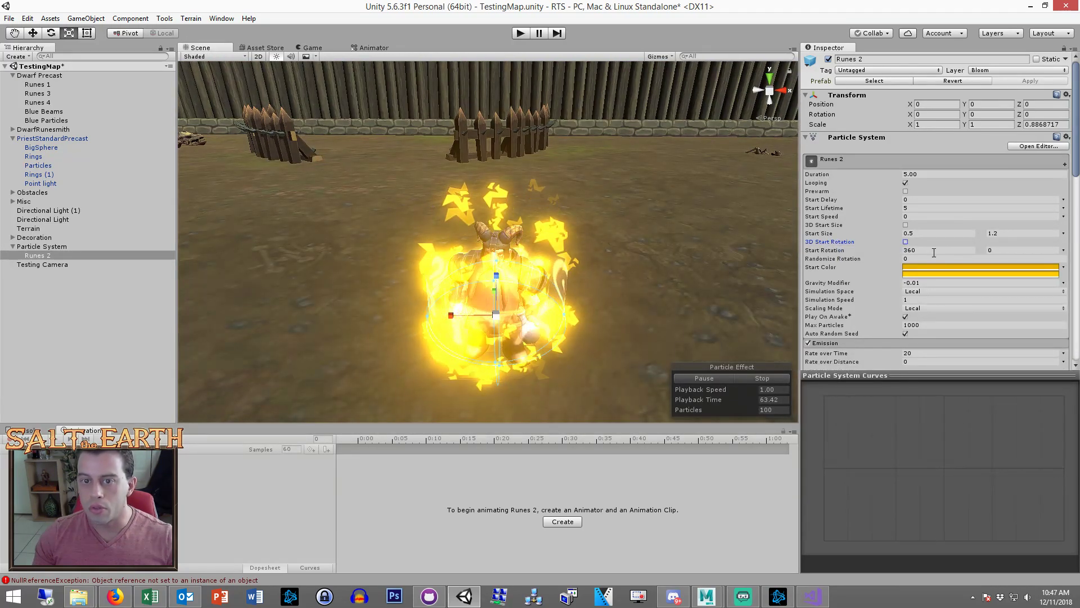
{"action": "left_click", "coordinate": [959, 249]}
{"action": "type", "text": "0"}
{"action": "left_click", "coordinate": [1009, 251]}
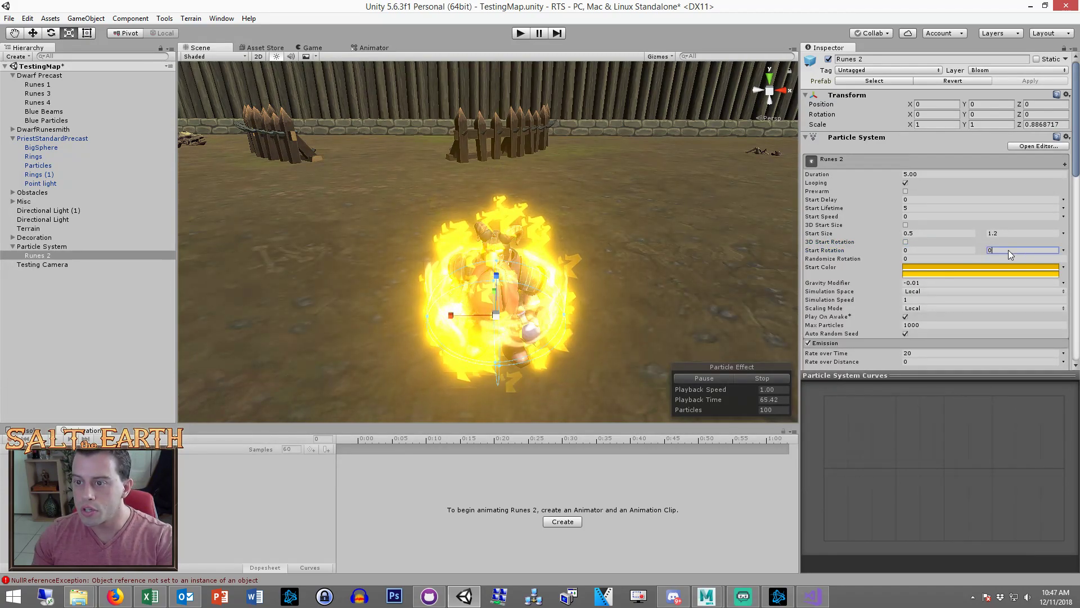
{"action": "type", "text": "360"}
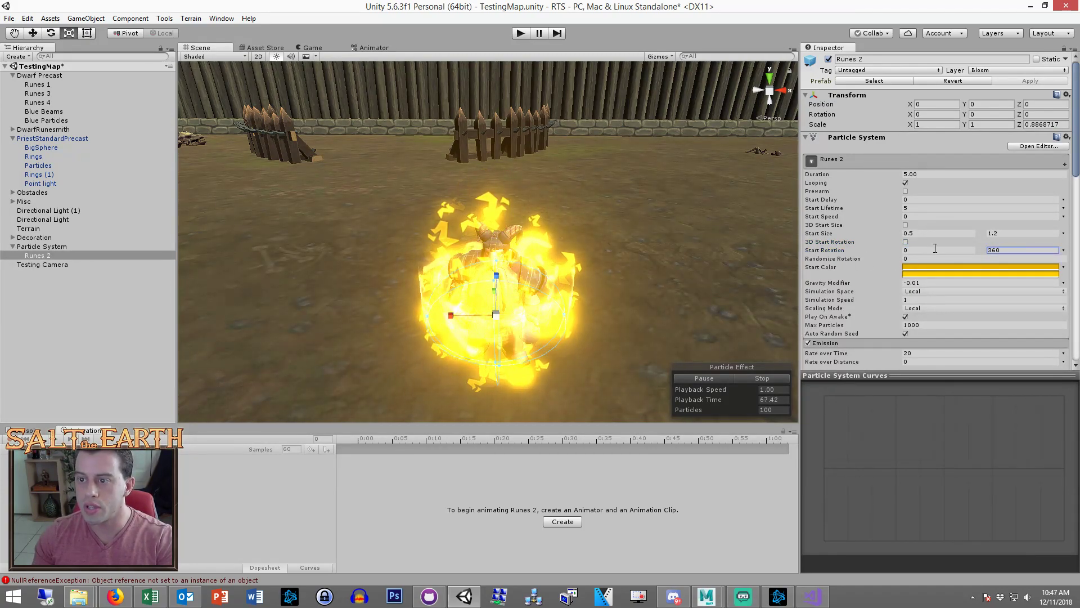
Set the Runes 2 emission rate over time to 10
{"action": "scroll", "coordinate": [926, 241], "scroll_direction": "down", "scroll_amount": 5}
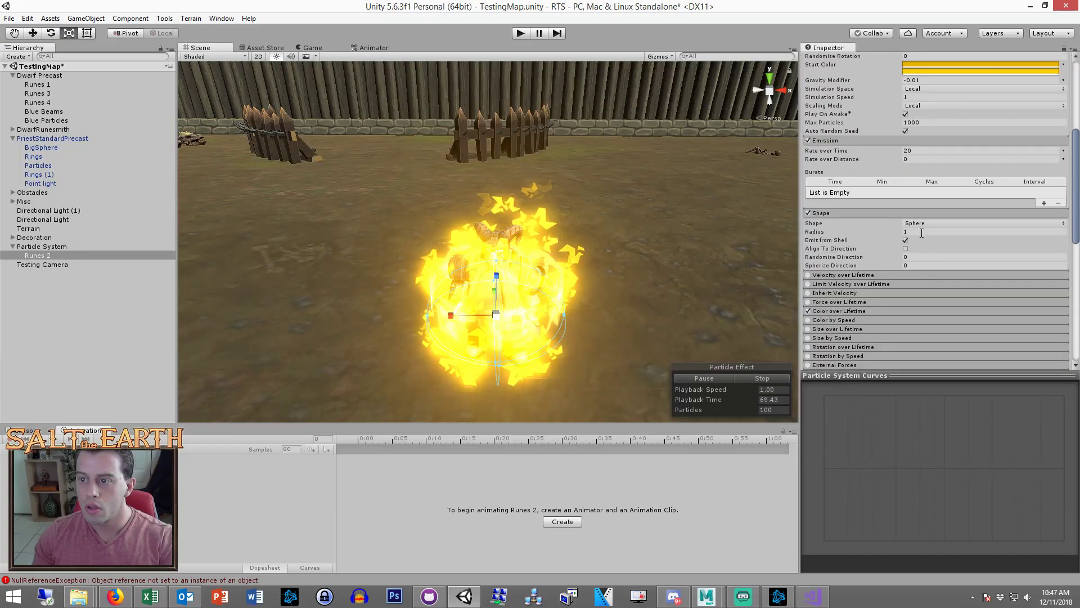
{"action": "left_click", "coordinate": [923, 150]}
{"action": "type", "text": "10"}
Lower the alpha of the two Runes 2 start colors to 160 for the darker gold and 114 for the brighter one
{"action": "scroll", "coordinate": [900, 191], "scroll_direction": "up", "scroll_amount": 4}
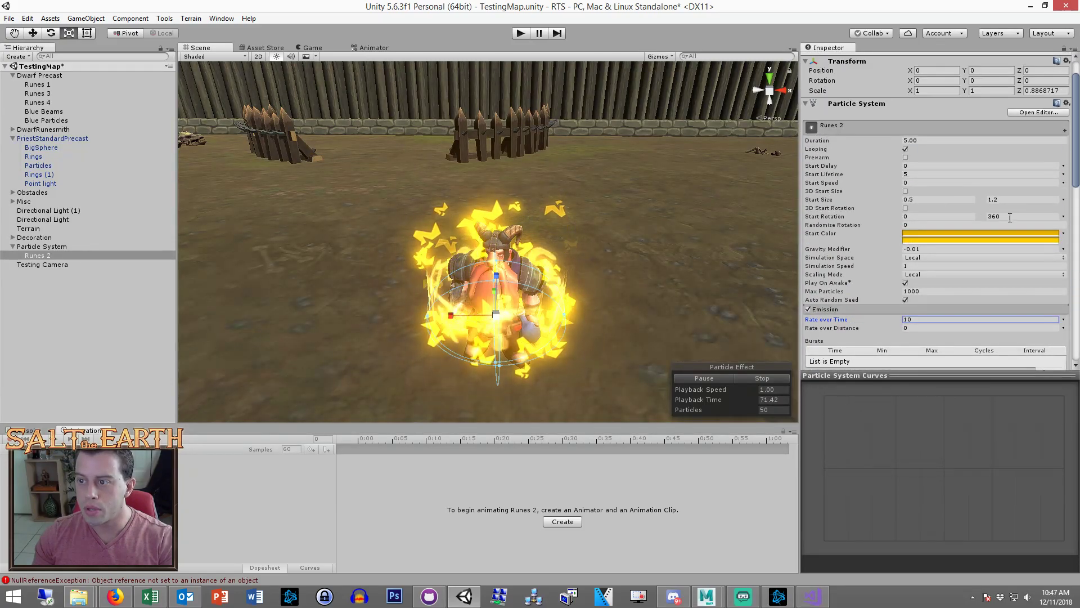
{"action": "left_click", "coordinate": [1032, 233]}
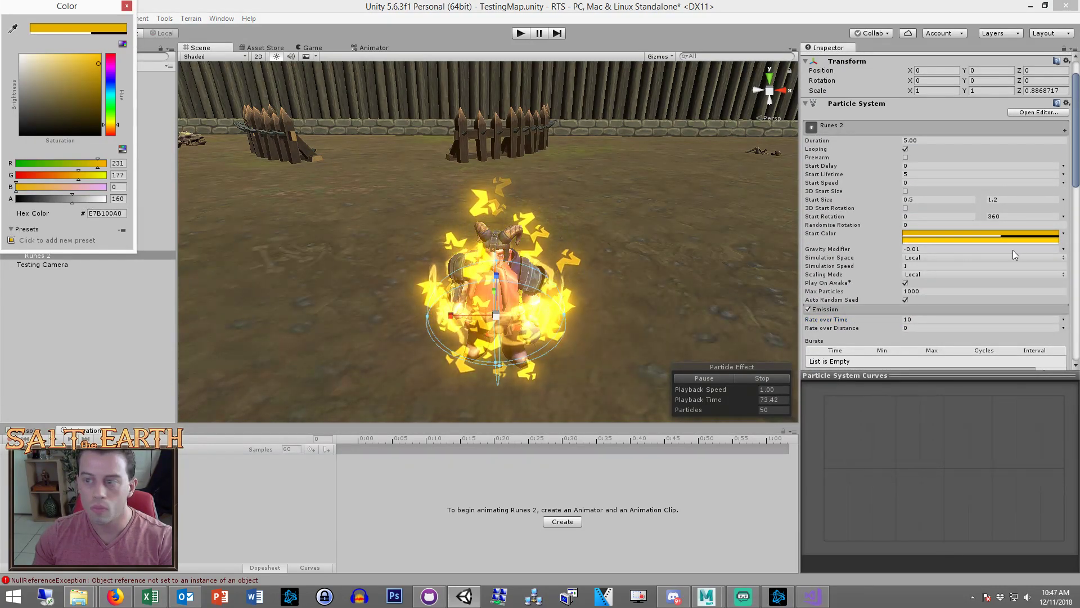
{"action": "left_click", "coordinate": [1011, 240]}
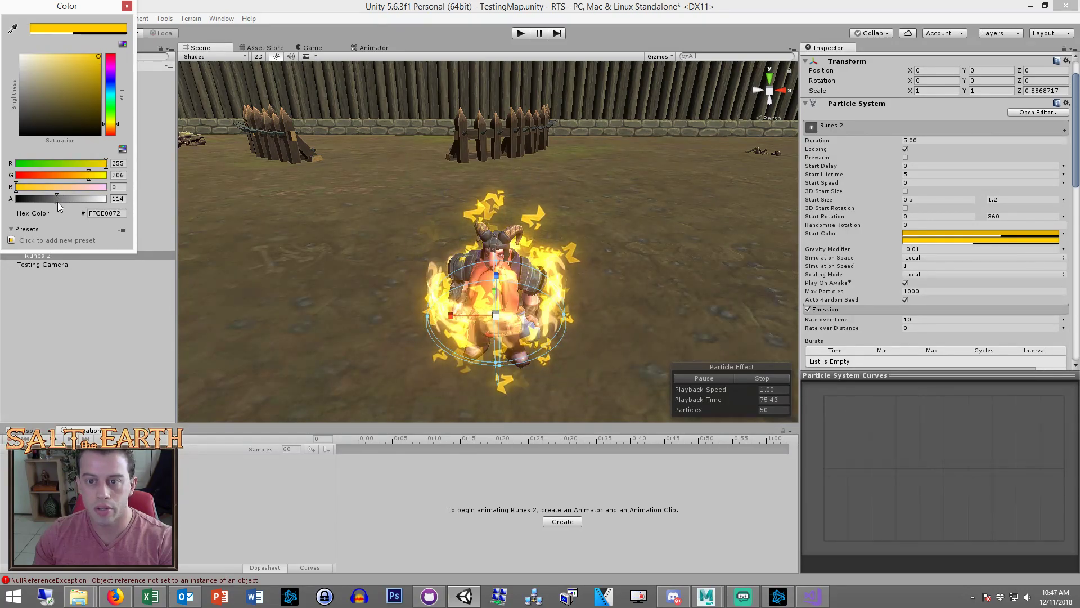
{"action": "left_click", "coordinate": [126, 6]}
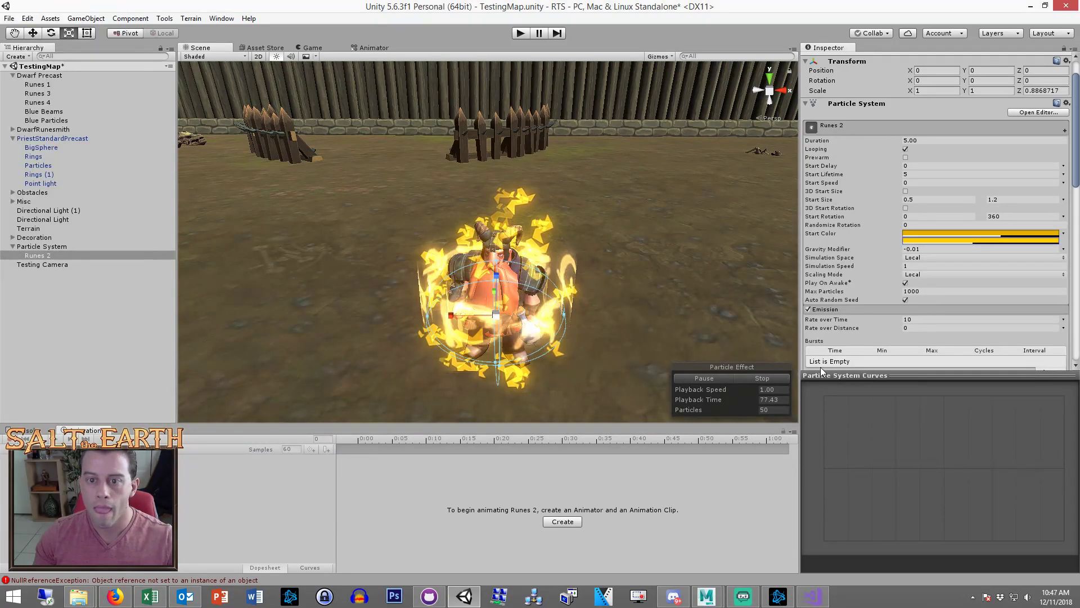
Make the Runes 2 gravity modifier random between two constants, -0.01 and -0.02
{"action": "scroll", "coordinate": [862, 295], "scroll_direction": "down", "scroll_amount": 5}
{"action": "scroll", "coordinate": [880, 272], "scroll_direction": "up", "scroll_amount": 2}
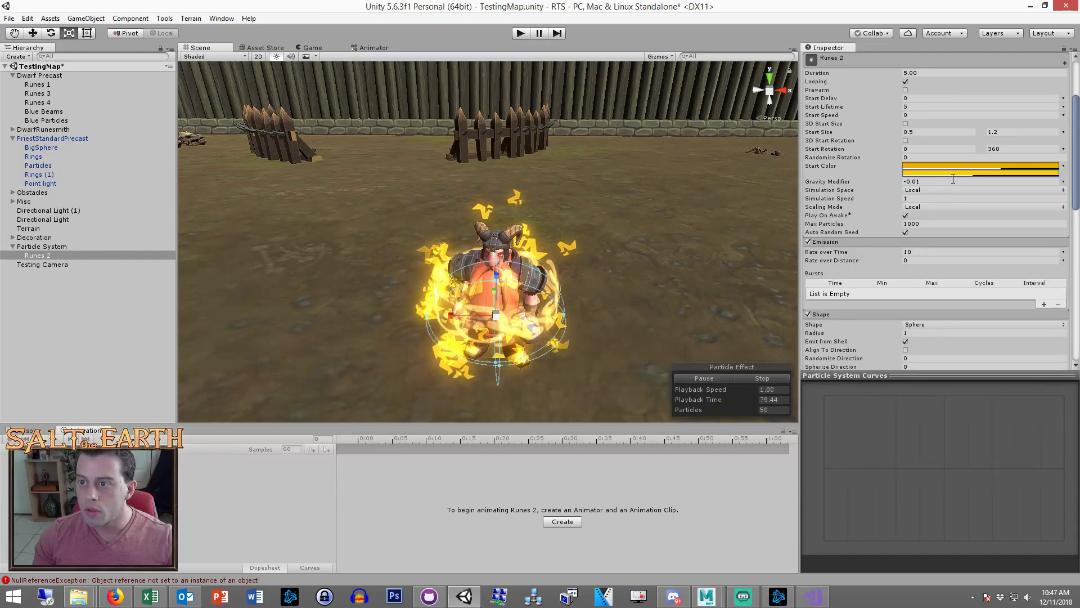
{"action": "left_click", "coordinate": [1069, 185]}
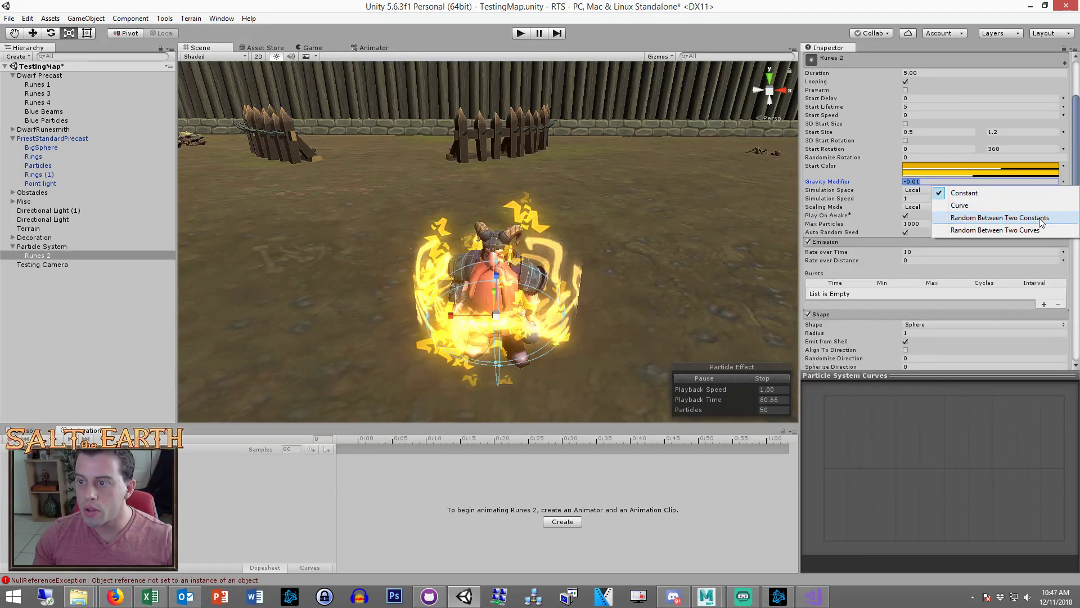
{"action": "left_click", "coordinate": [986, 218]}
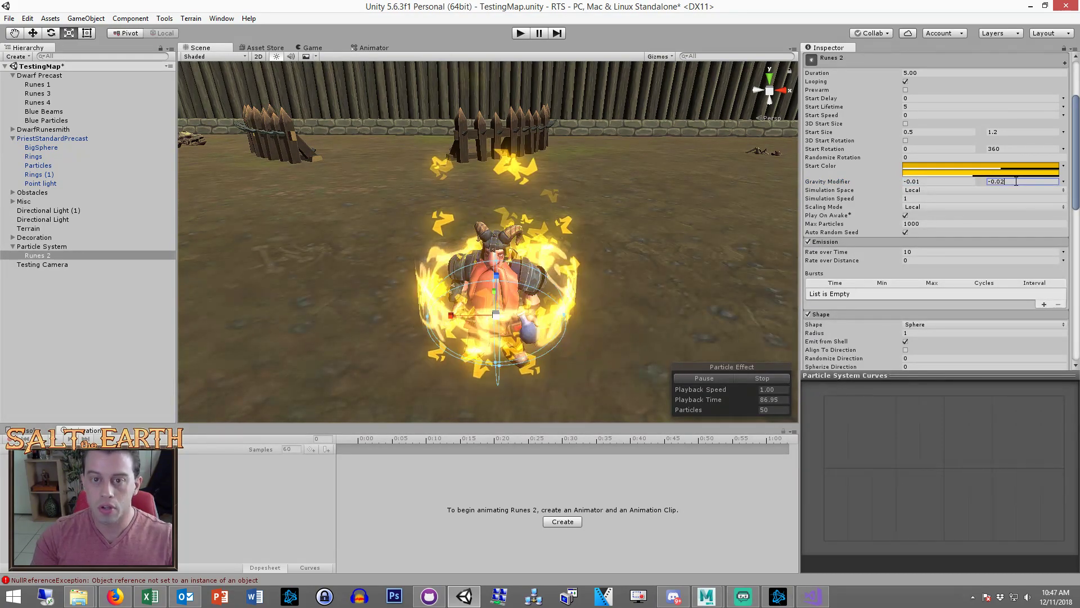
Enable Rotation over Lifetime on Runes 2 and expand its settings
{"action": "scroll", "coordinate": [891, 262], "scroll_direction": "down", "scroll_amount": 3}
{"action": "scroll", "coordinate": [892, 268], "scroll_direction": "up", "scroll_amount": 5}
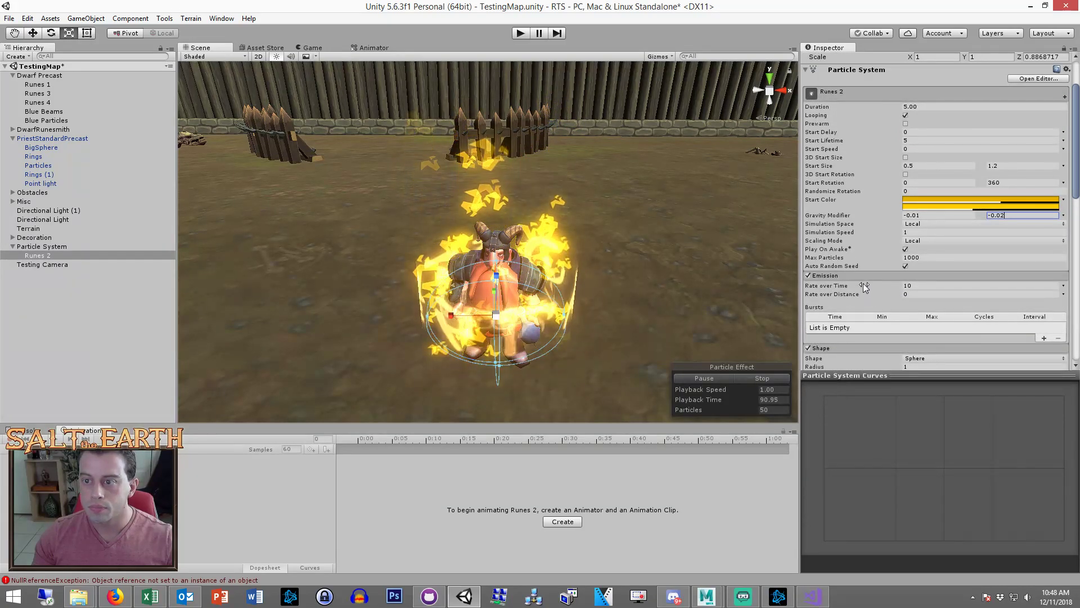
{"action": "scroll", "coordinate": [863, 284], "scroll_direction": "down", "scroll_amount": 7}
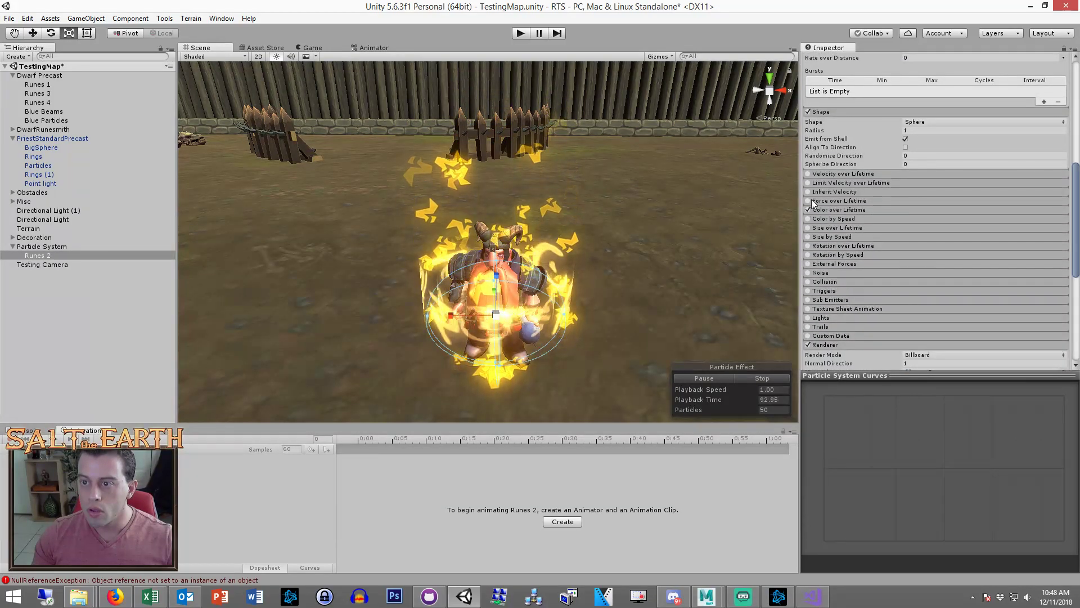
{"action": "scroll", "coordinate": [892, 241], "scroll_direction": "up", "scroll_amount": 5}
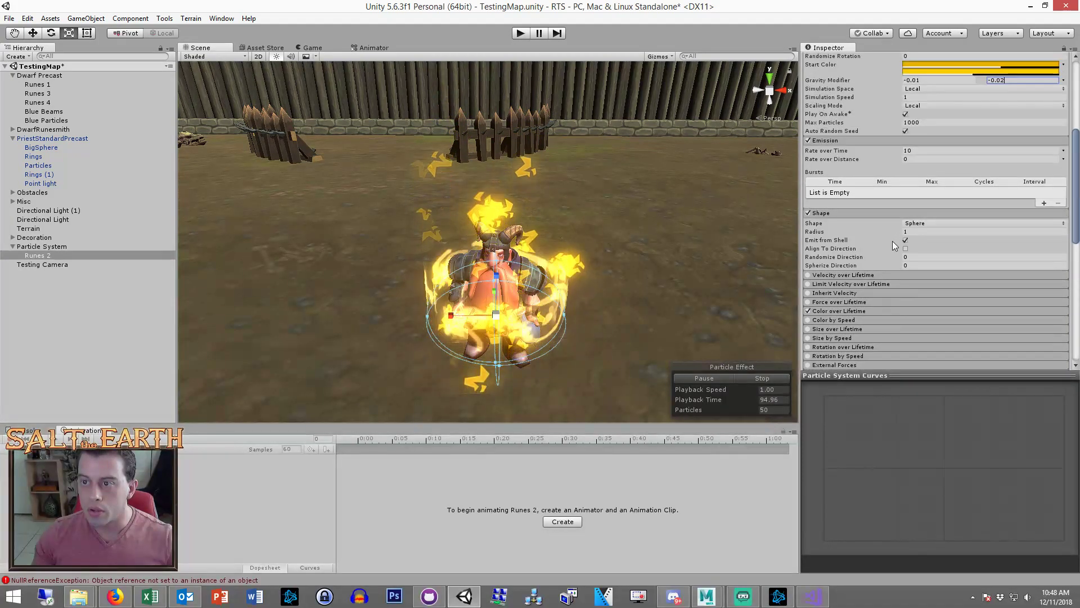
{"action": "scroll", "coordinate": [909, 231], "scroll_direction": "down", "scroll_amount": 5}
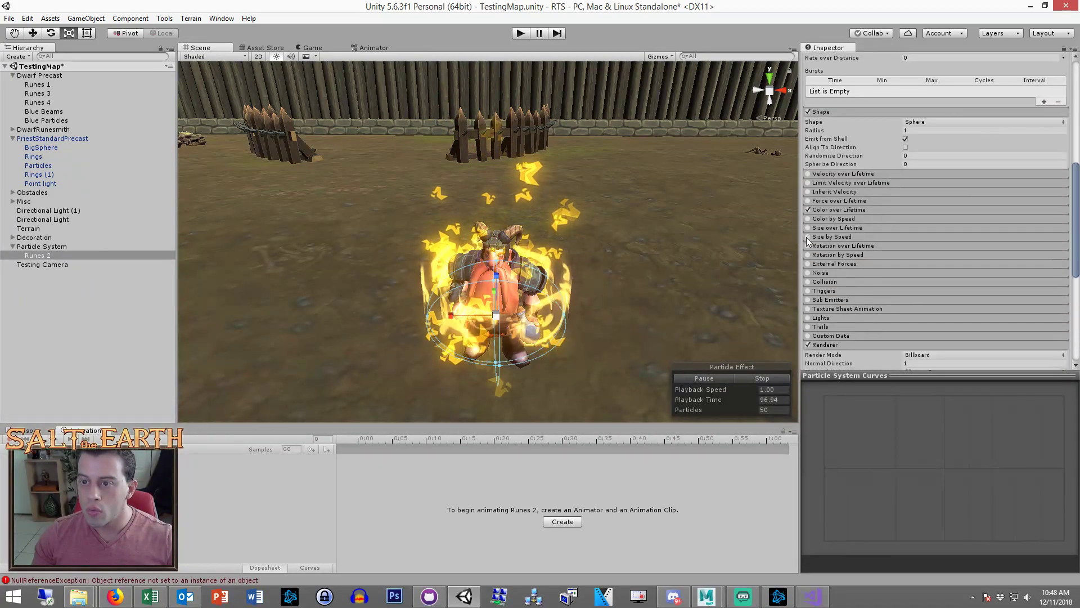
{"action": "left_click", "coordinate": [808, 246]}
{"action": "left_click", "coordinate": [825, 247]}
Make the Runes 2 angular velocity random between -20 and 20, and check the effect in the Game view
{"action": "left_click", "coordinate": [936, 264]}
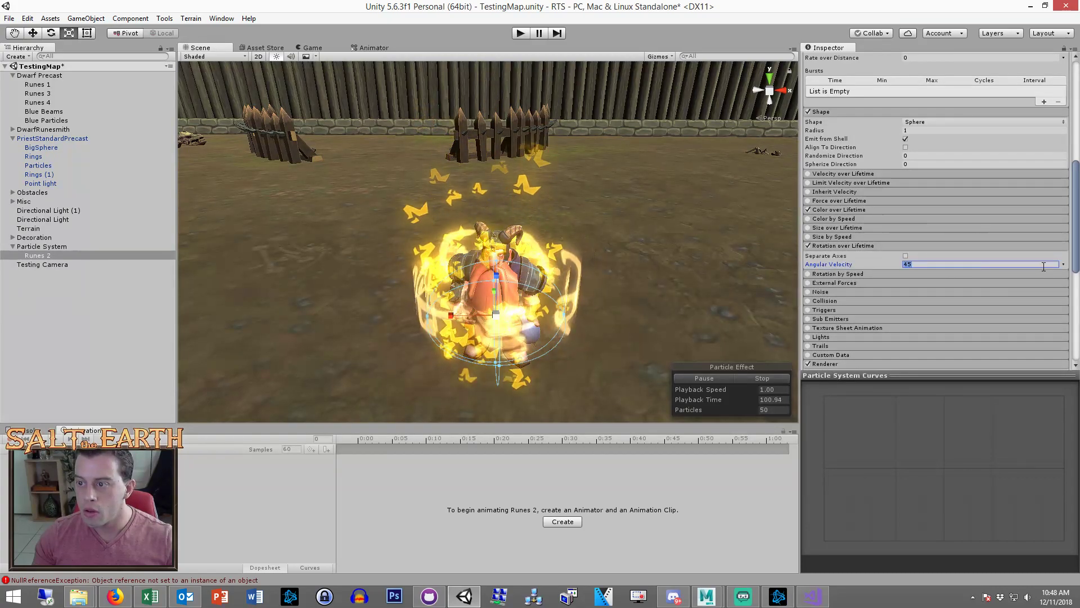
{"action": "left_click", "coordinate": [1062, 264]}
{"action": "left_click", "coordinate": [990, 299]}
{"action": "type", "text": "-20"}
{"action": "left_click", "coordinate": [1003, 264]}
{"action": "type", "text": "20"}
{"action": "scroll", "coordinate": [606, 268], "scroll_direction": "down", "scroll_amount": 2}
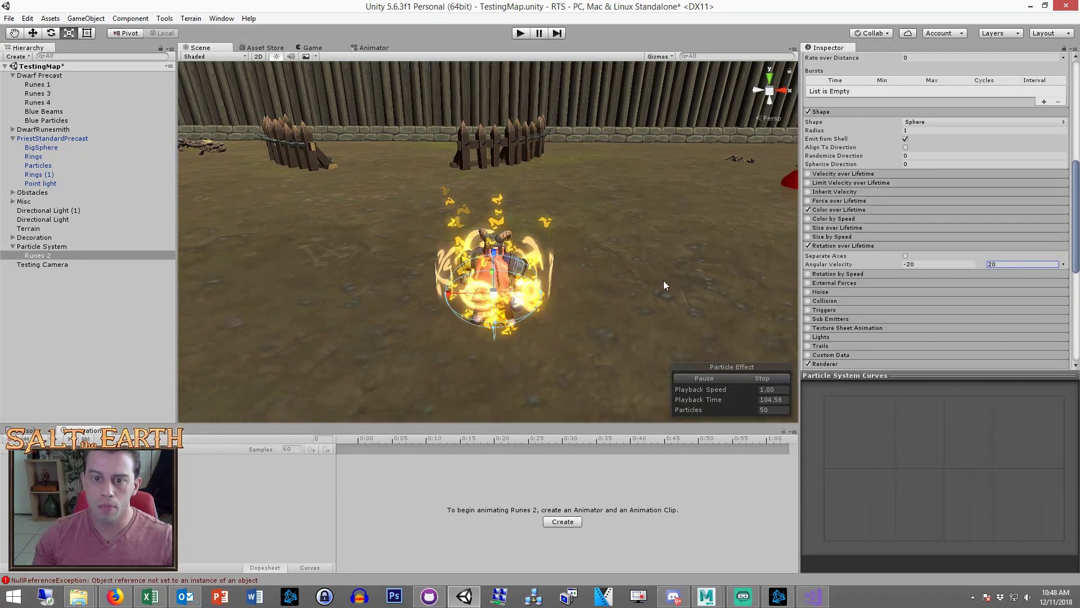
{"action": "scroll", "coordinate": [899, 188], "scroll_direction": "up", "scroll_amount": 3}
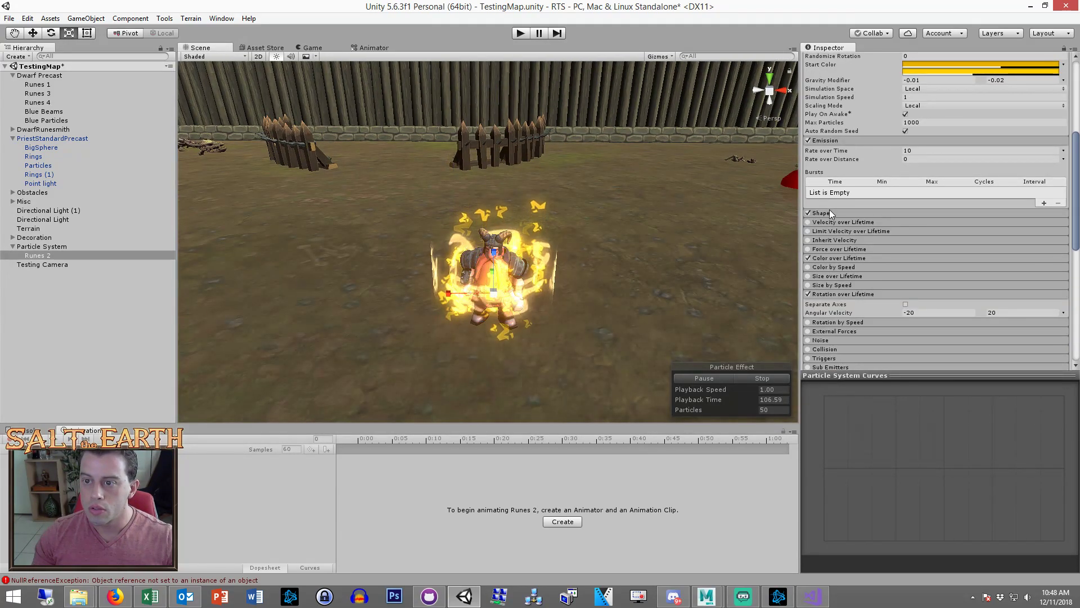
{"action": "left_click_drag", "start_coordinate": [540, 329], "coordinate": [578, 309], "text": "alt"}
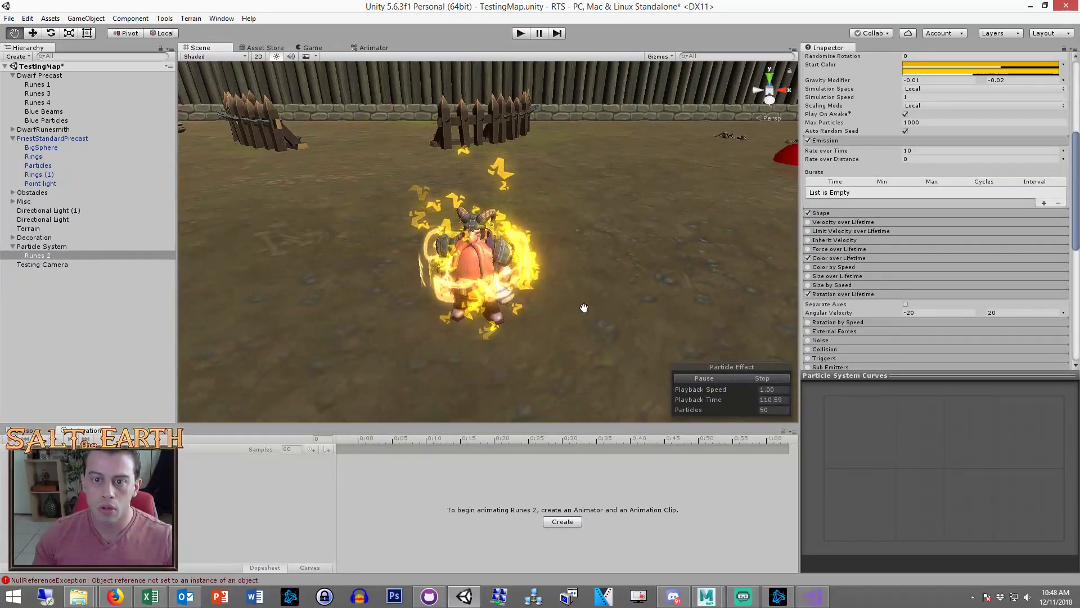
{"action": "left_click", "coordinate": [312, 47]}
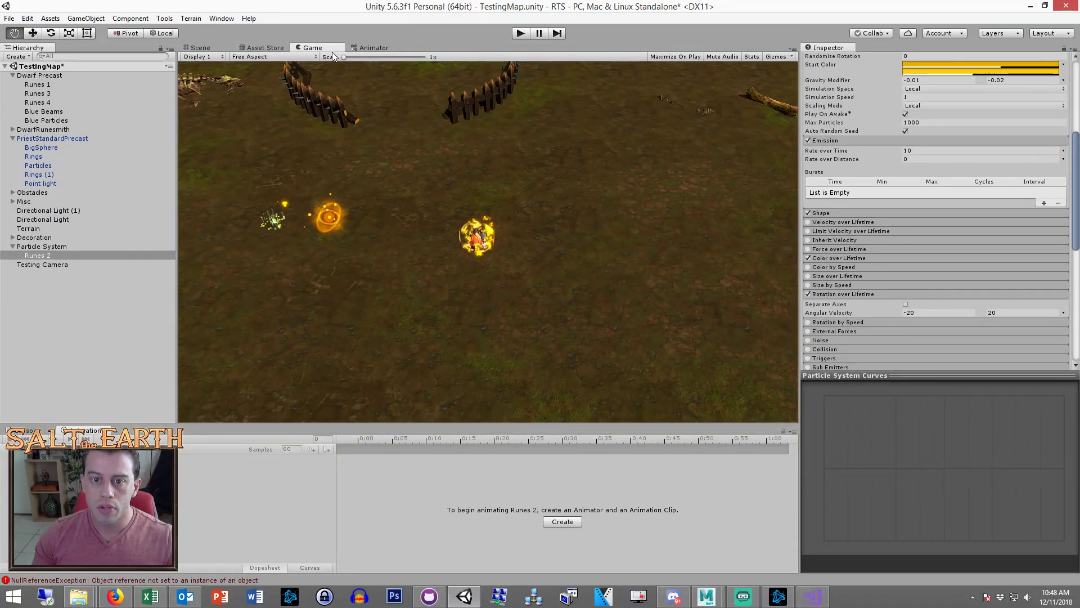
{"action": "left_click", "coordinate": [202, 47]}
Back in the Scene view, set the radius of the Runes 2 sphere emitter to 0.8
{"action": "scroll", "coordinate": [846, 288], "scroll_direction": "up", "scroll_amount": 4}
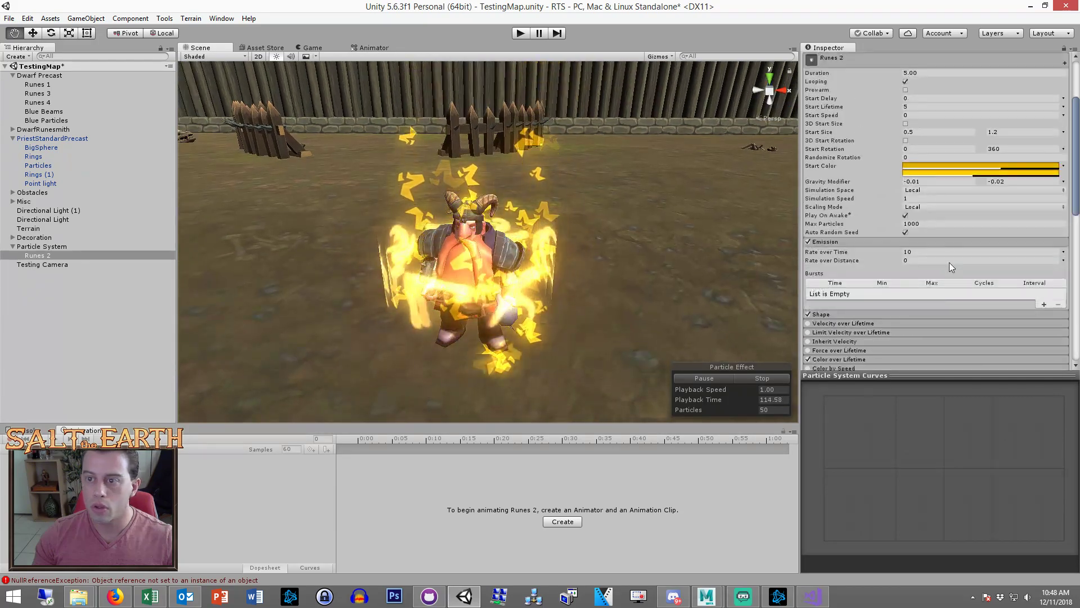
{"action": "scroll", "coordinate": [847, 288], "scroll_direction": "down", "scroll_amount": 4}
{"action": "left_click", "coordinate": [826, 246]}
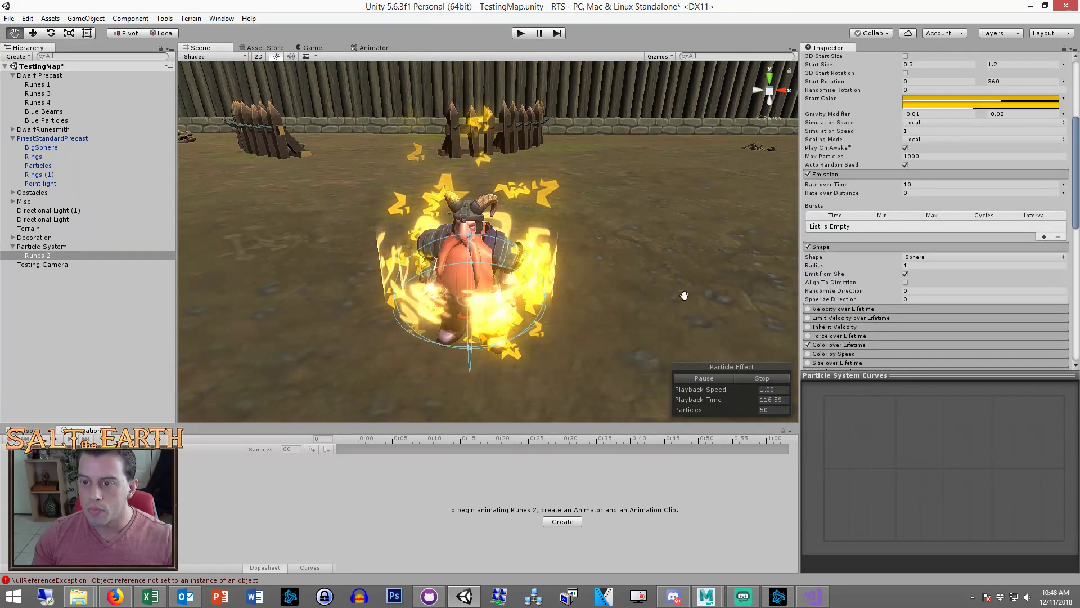
{"action": "left_click", "coordinate": [898, 266]}
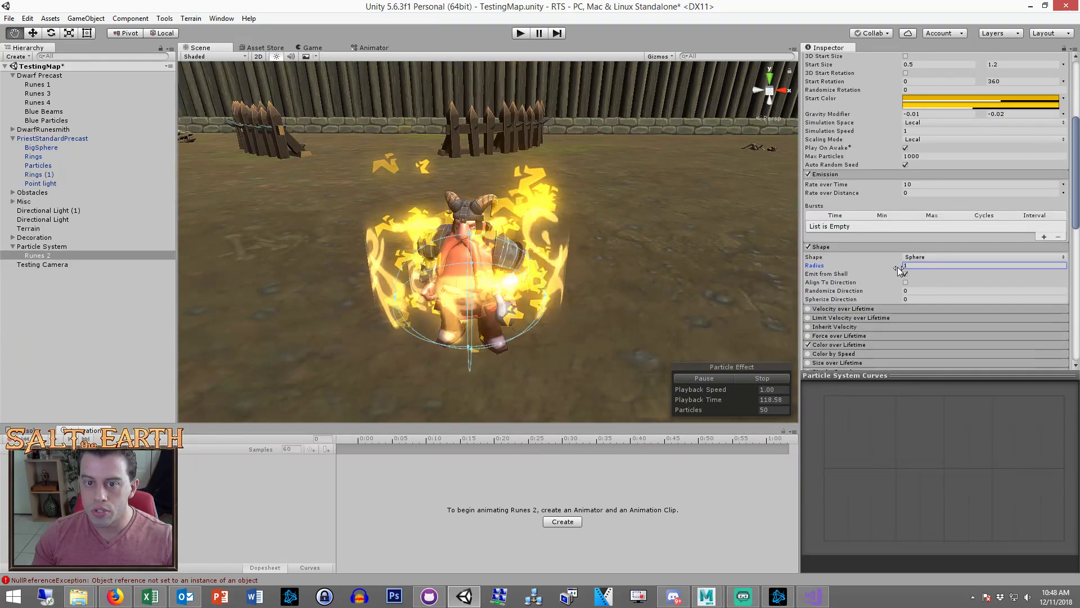
{"action": "left_click", "coordinate": [917, 264]}
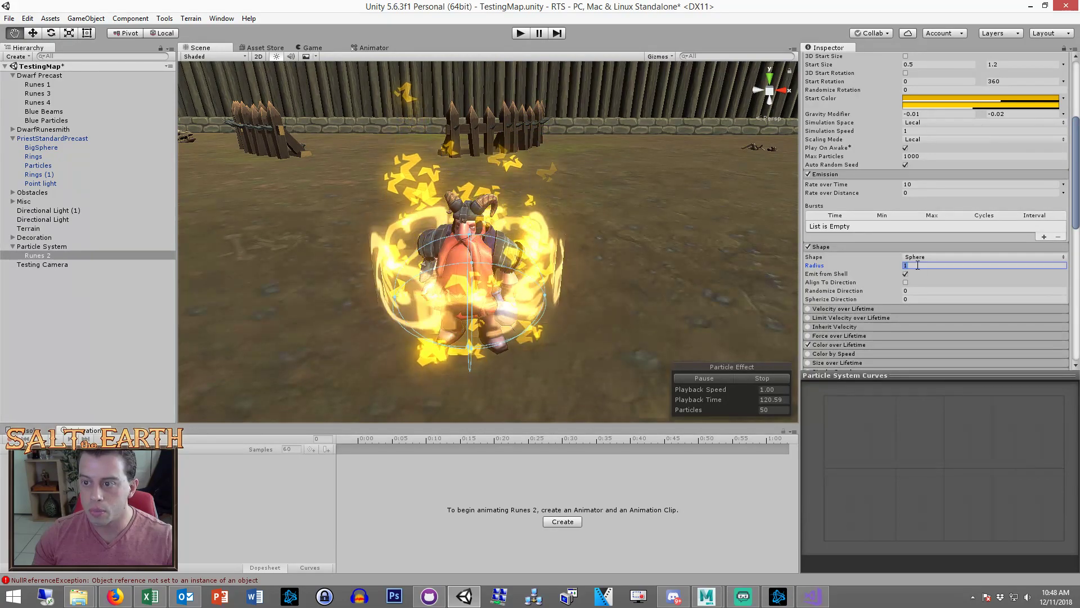
{"action": "type", "text": "0.8"}
Select Runes 2 and move its sphere emitter up to the dwarf's chest and head
{"action": "left_click", "coordinate": [116, 256]}
{"action": "left_click", "coordinate": [121, 264]}
{"action": "left_click", "coordinate": [126, 254]}
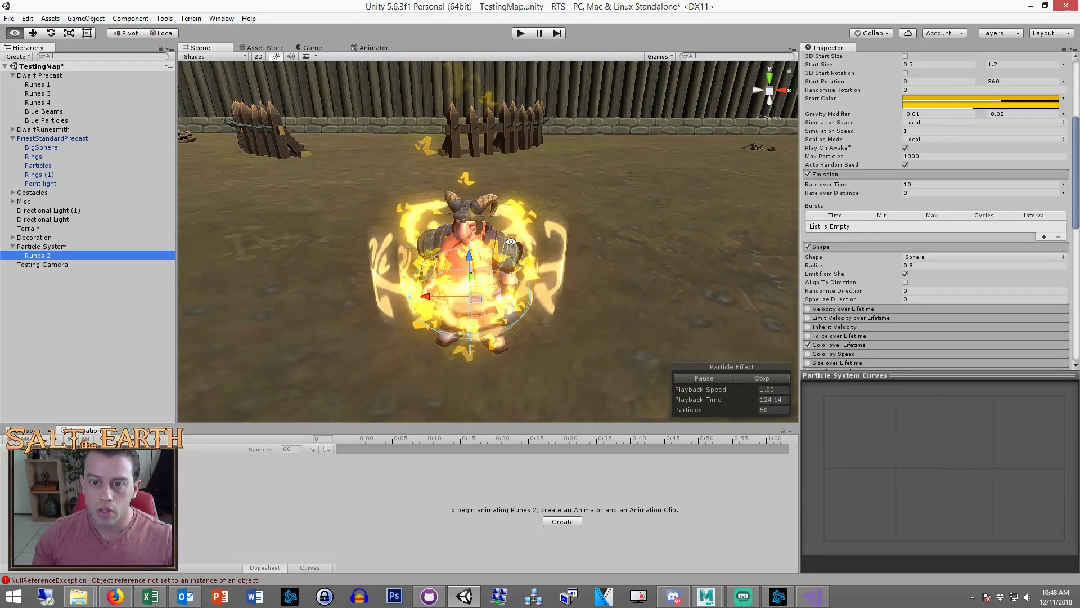
{"action": "left_click_drag", "start_coordinate": [481, 273], "coordinate": [490, 229], "text": "alt"}
{"action": "key", "text": "w"}
{"action": "left_click_drag", "start_coordinate": [543, 197], "coordinate": [647, 198], "text": "alt"}
Set the Runes 2 emission rate over time to 3 and turn off Emit from Shell, checking the result in the Game view
{"action": "left_click", "coordinate": [936, 184]}
{"action": "type", "text": "3"}
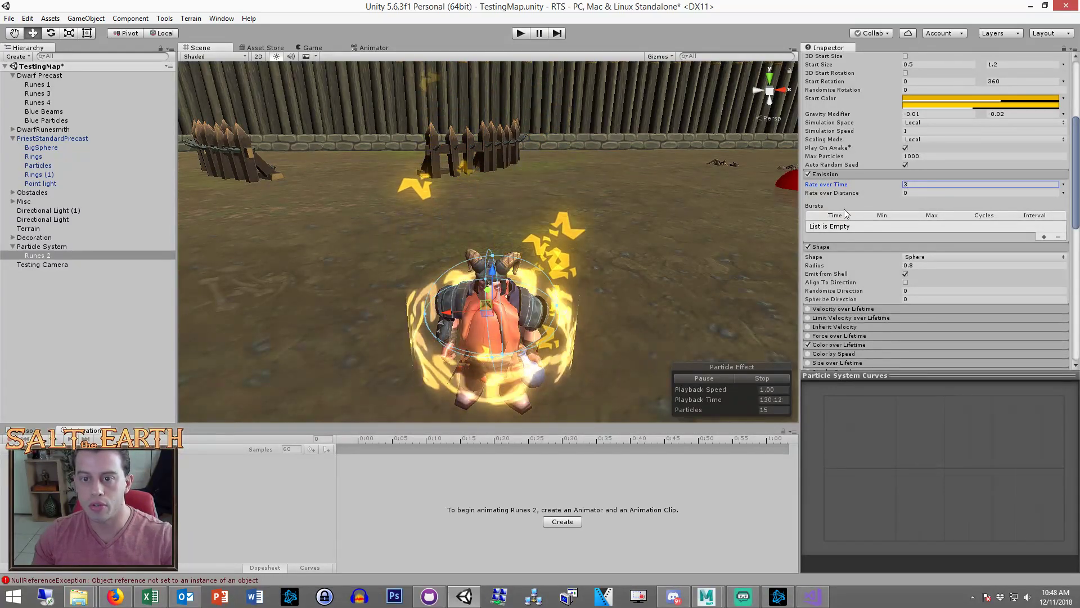
{"action": "left_click", "coordinate": [923, 265]}
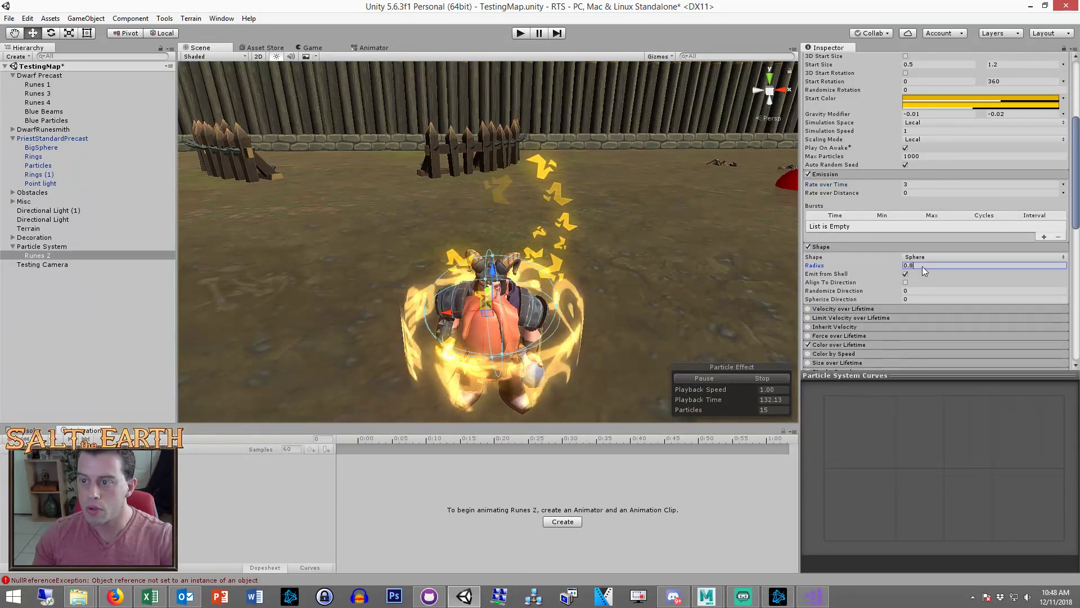
{"action": "left_click", "coordinate": [910, 275]}
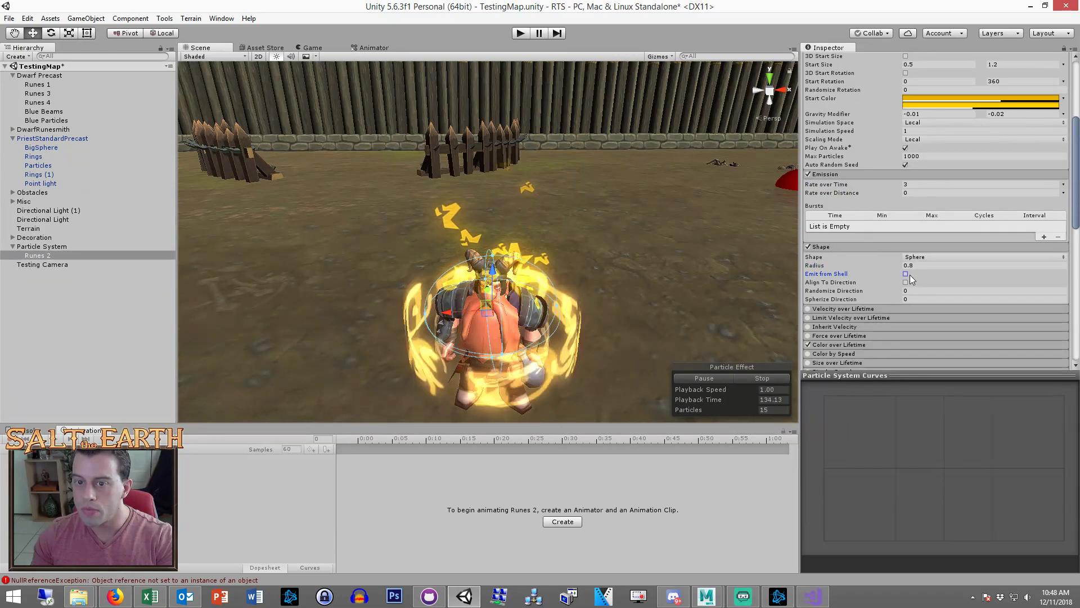
{"action": "scroll", "coordinate": [559, 228], "scroll_direction": "down", "scroll_amount": 5}
{"action": "left_click", "coordinate": [845, 246]}
{"action": "left_click_drag", "start_coordinate": [588, 254], "coordinate": [578, 178], "text": "alt"}
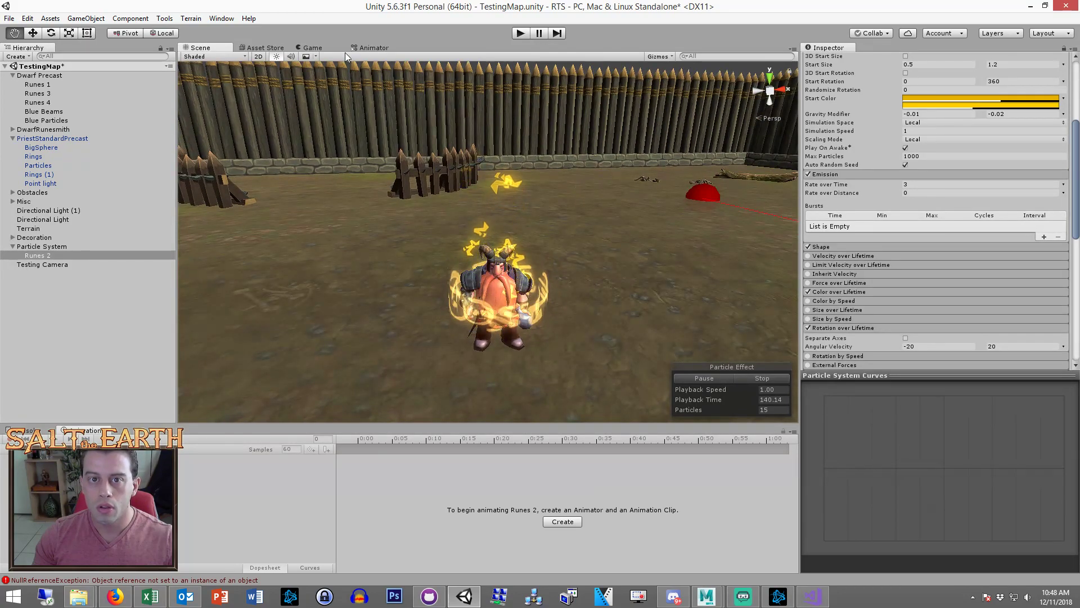
{"action": "left_click", "coordinate": [324, 48]}
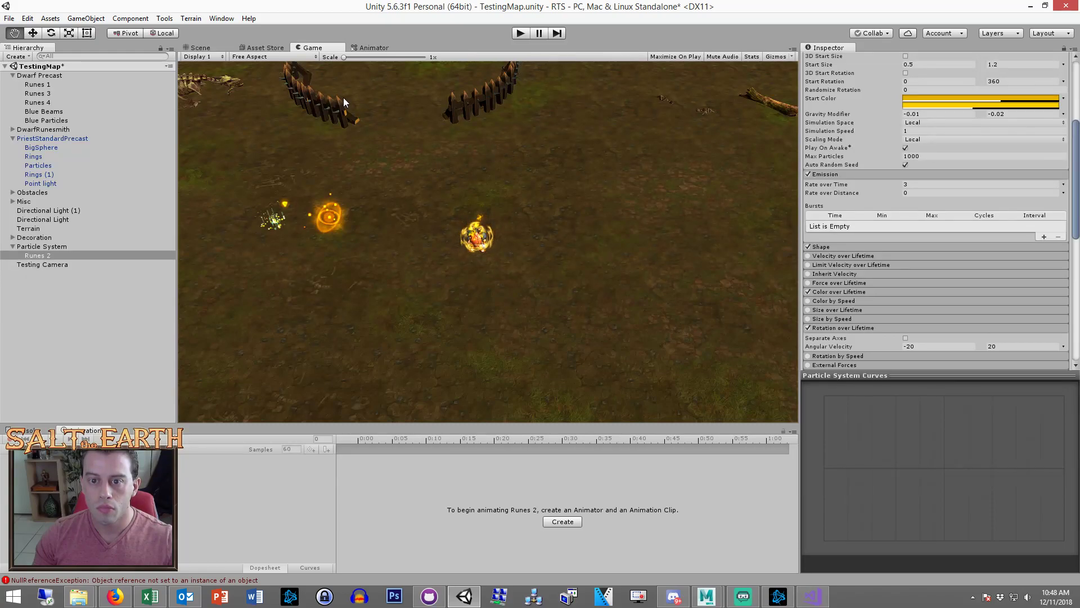
{"action": "left_click", "coordinate": [202, 48]}
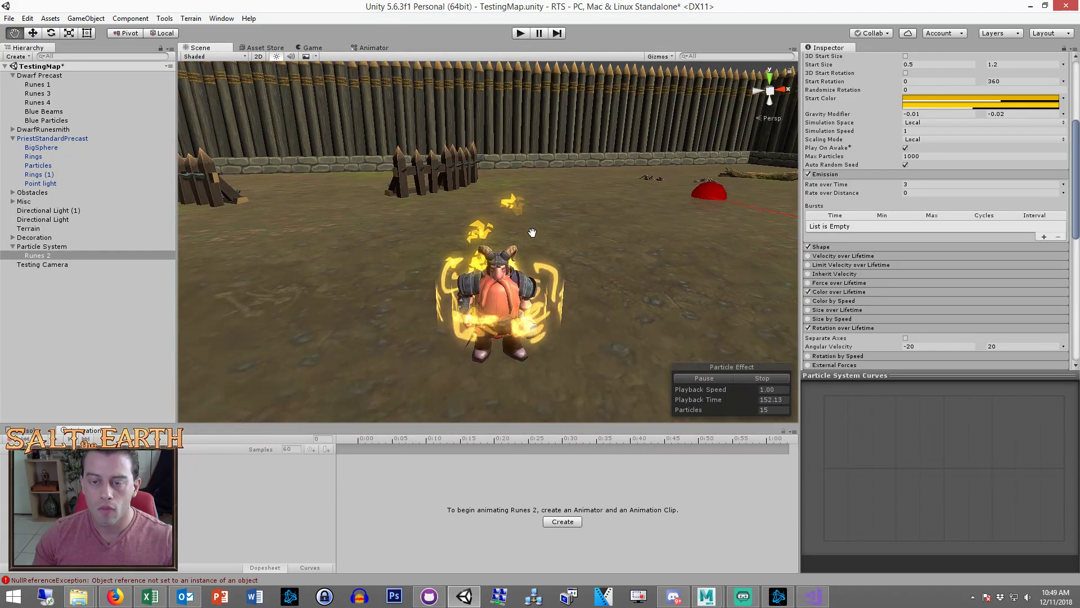
Widen the Runes 2 angular velocity range to -40 and 40, and check it in the Game view
{"action": "scroll", "coordinate": [866, 284], "scroll_direction": "down", "scroll_amount": 3}
{"action": "left_click", "coordinate": [971, 312]}
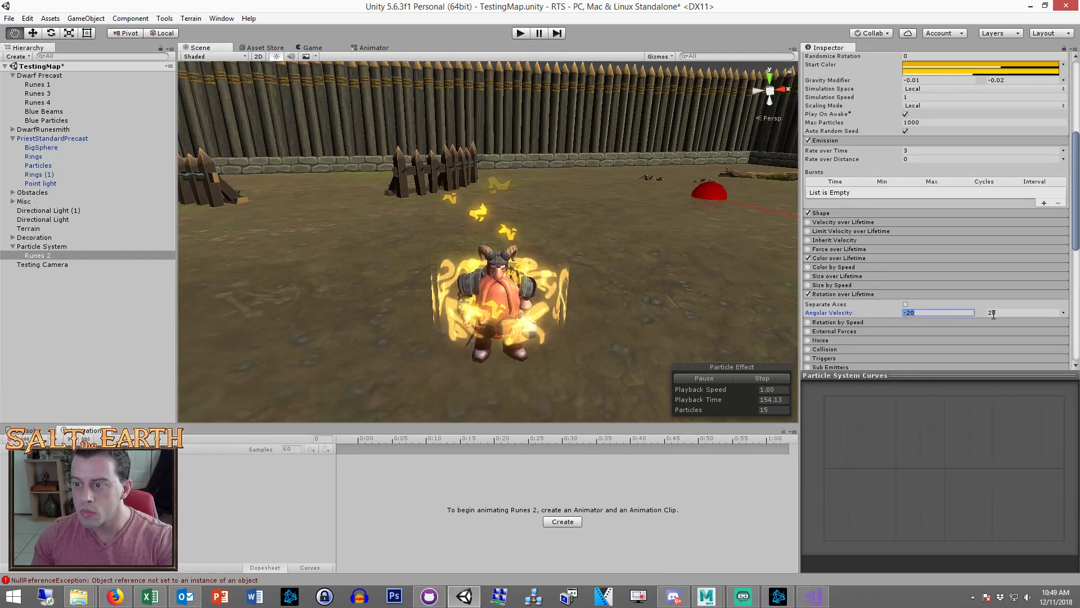
{"action": "type", "text": "-40"}
{"action": "key", "text": "Tab"}
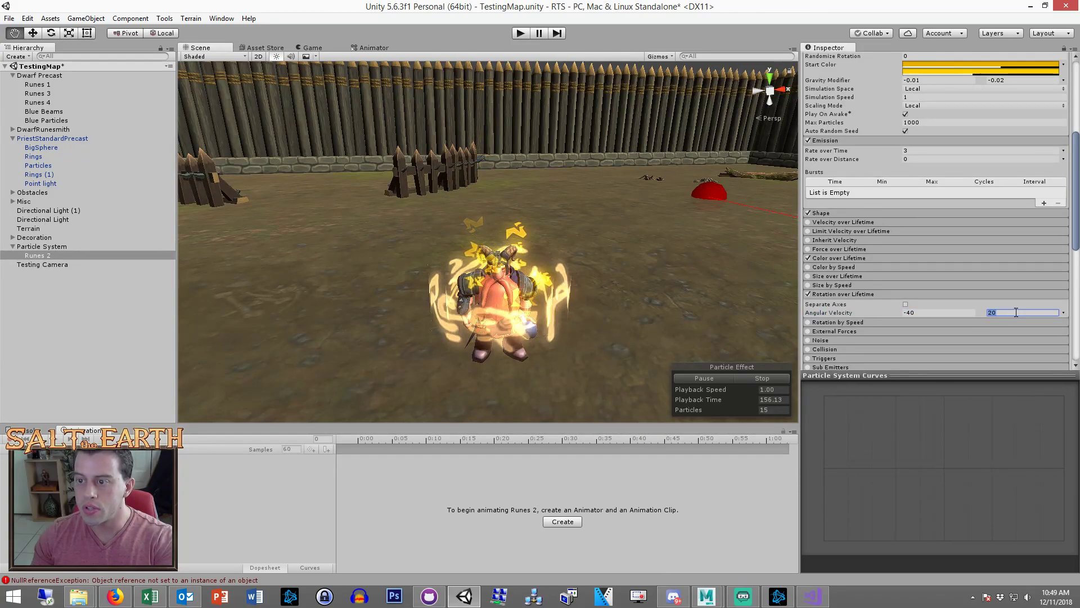
{"action": "type", "text": "40"}
{"action": "left_click", "coordinate": [333, 48]}
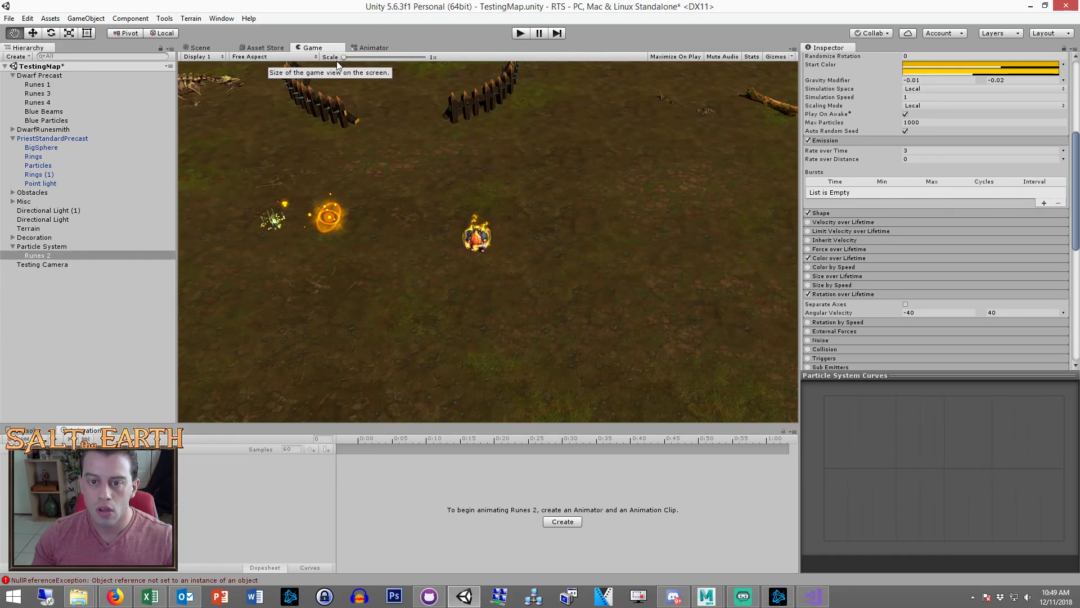
{"action": "left_click", "coordinate": [208, 47]}
Add alternating opaque and transparent alpha keys to the Runes 2 Color over Lifetime gradient, with near-transparent keys at 22.1% and 59.7%
{"action": "scroll", "coordinate": [859, 312], "scroll_direction": "down", "scroll_amount": 4}
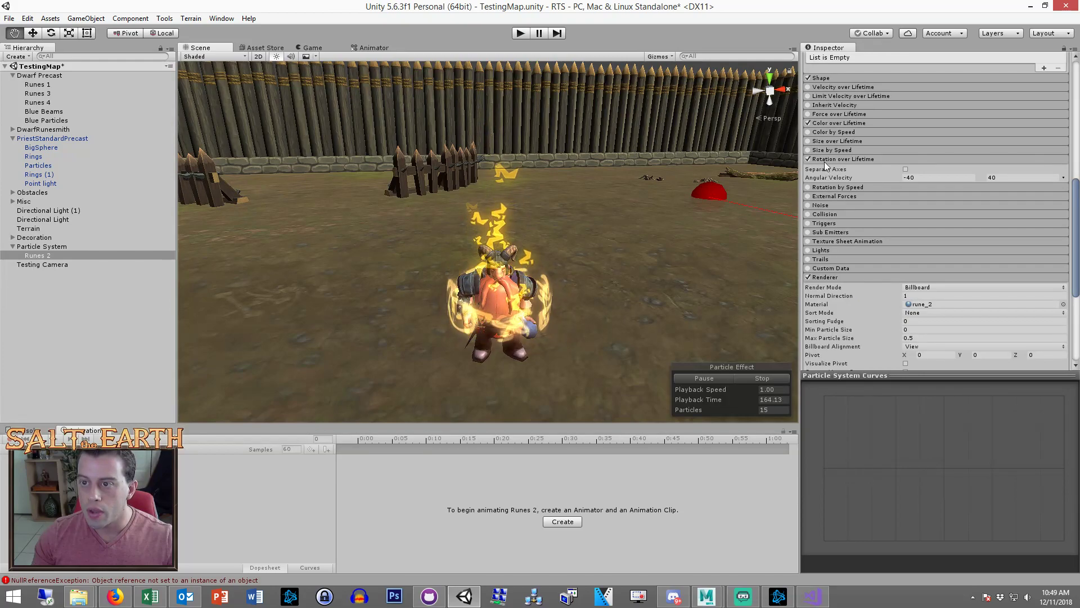
{"action": "left_click", "coordinate": [828, 123]}
{"action": "left_click", "coordinate": [937, 133]}
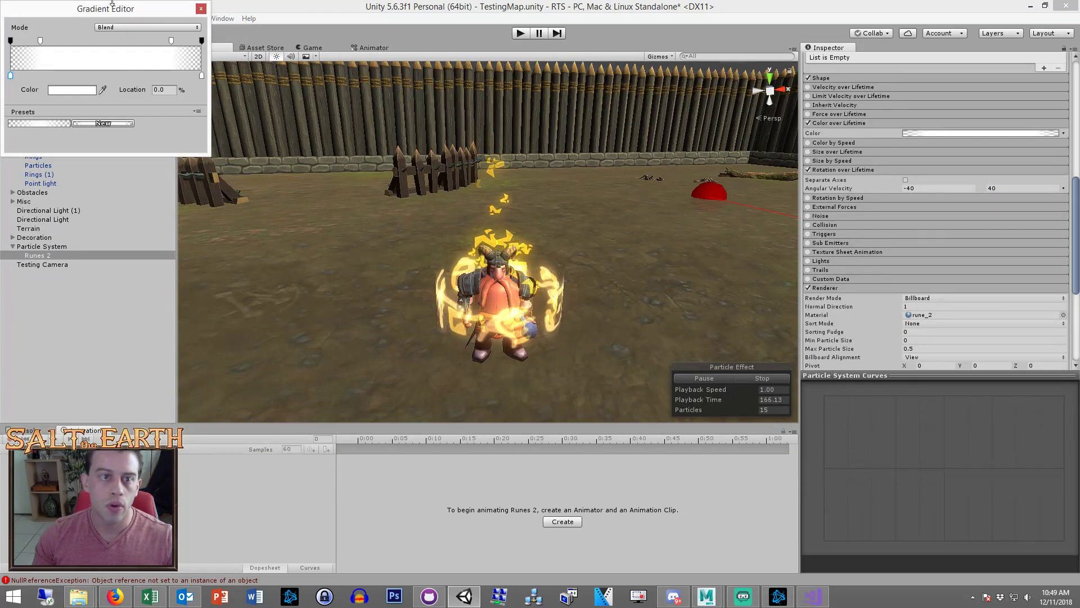
{"action": "left_click", "coordinate": [52, 39]}
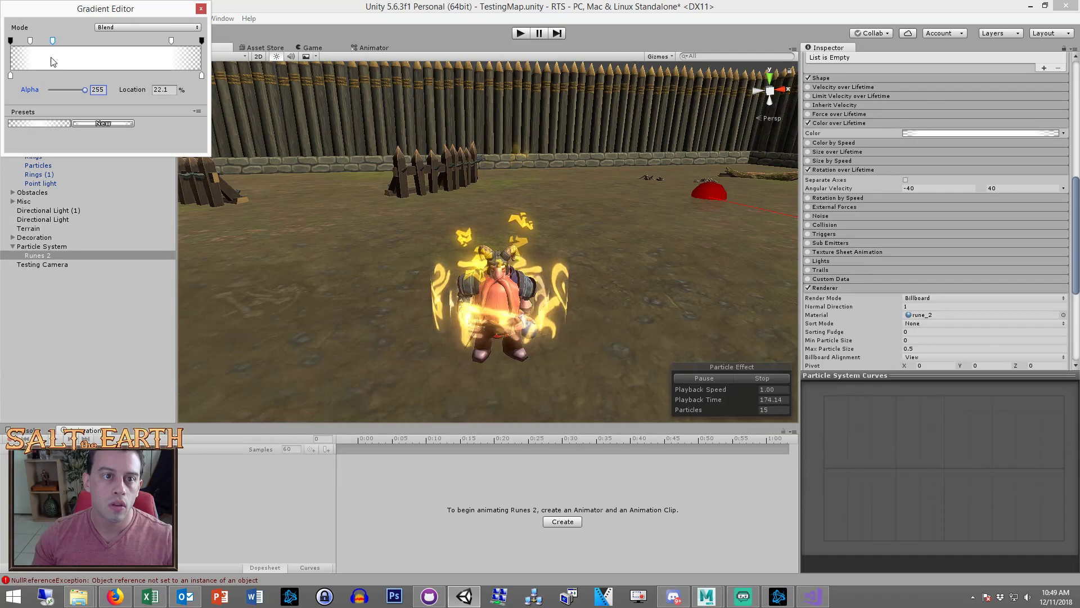
{"action": "left_click_drag", "start_coordinate": [69, 90], "coordinate": [47, 91]}
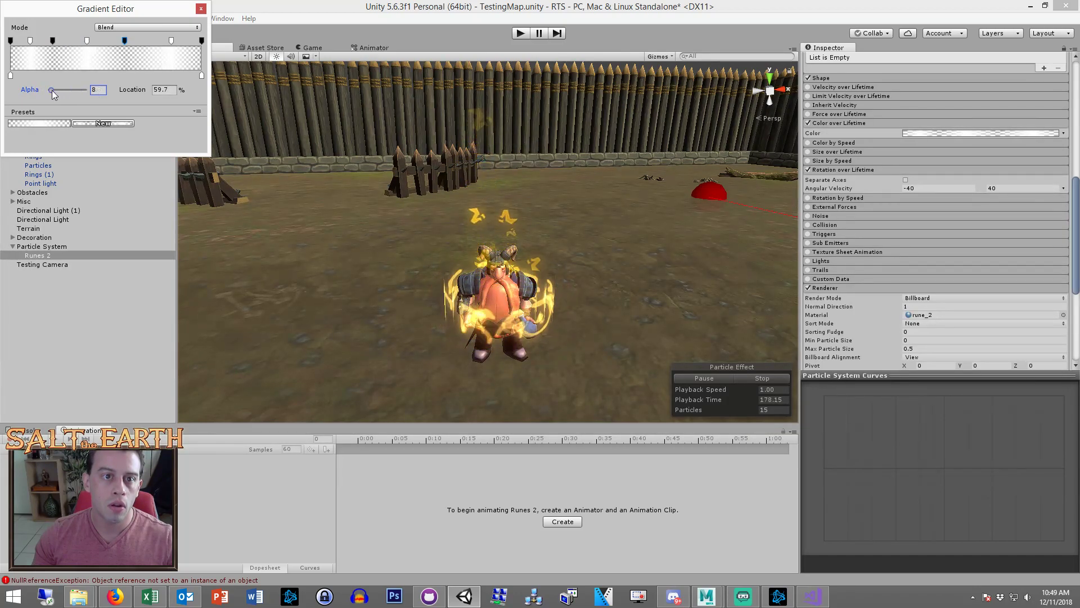
{"action": "left_click", "coordinate": [201, 9]}
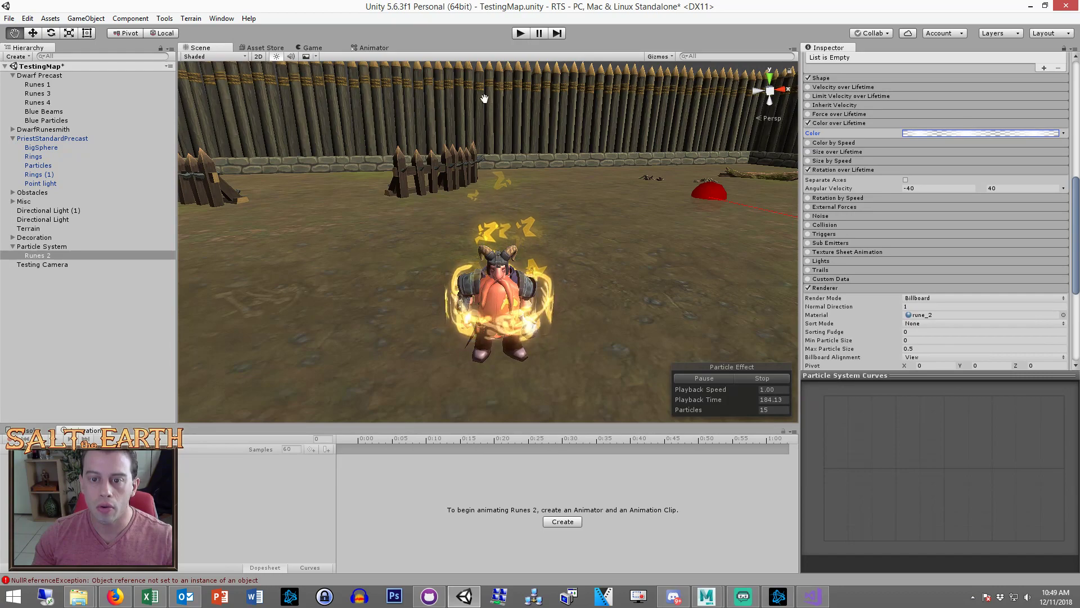
{"action": "scroll", "coordinate": [924, 255], "scroll_direction": "up", "scroll_amount": 15}
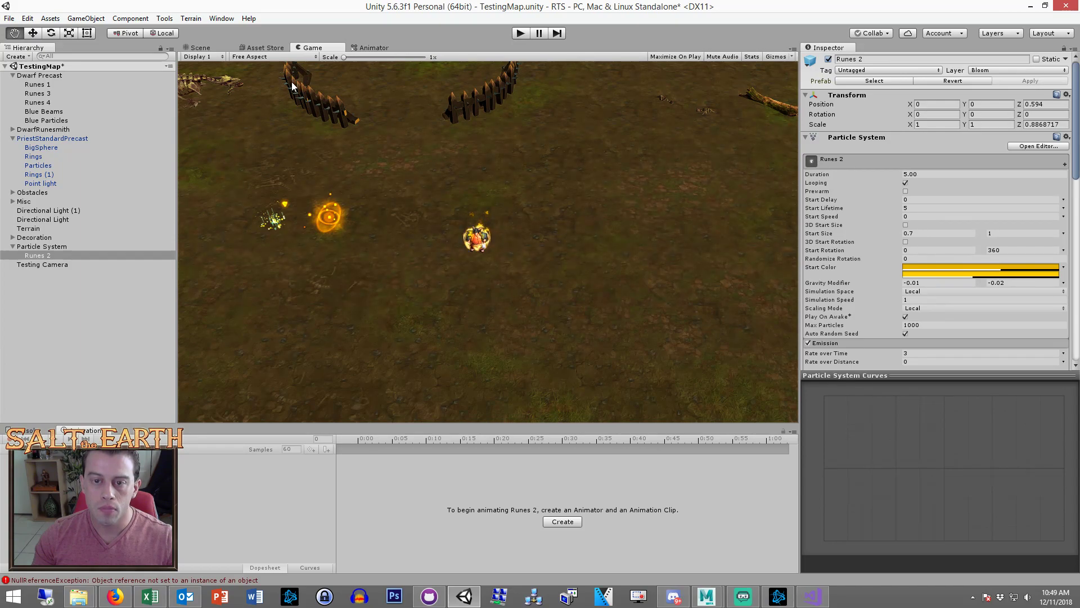
In the Scene view, examine the Blue Beams and Blue Particles systems of Dwarf Precast from several angles
{"action": "left_click", "coordinate": [203, 49]}
{"action": "scroll", "coordinate": [540, 290], "scroll_direction": "down", "scroll_amount": 2}
{"action": "left_click_drag", "start_coordinate": [545, 292], "coordinate": [581, 260], "text": "alt"}
{"action": "left_click", "coordinate": [47, 296]}
{"action": "left_click", "coordinate": [51, 112]}
{"action": "key", "text": "f"}
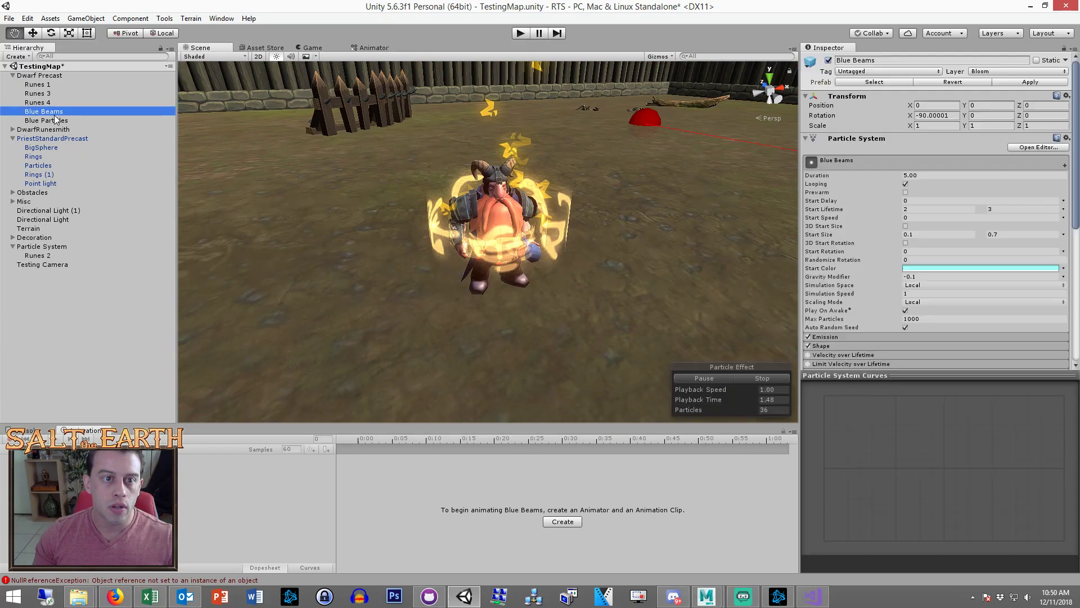
{"action": "left_click_drag", "start_coordinate": [553, 313], "coordinate": [619, 291], "text": "alt"}
{"action": "left_click", "coordinate": [55, 121]}
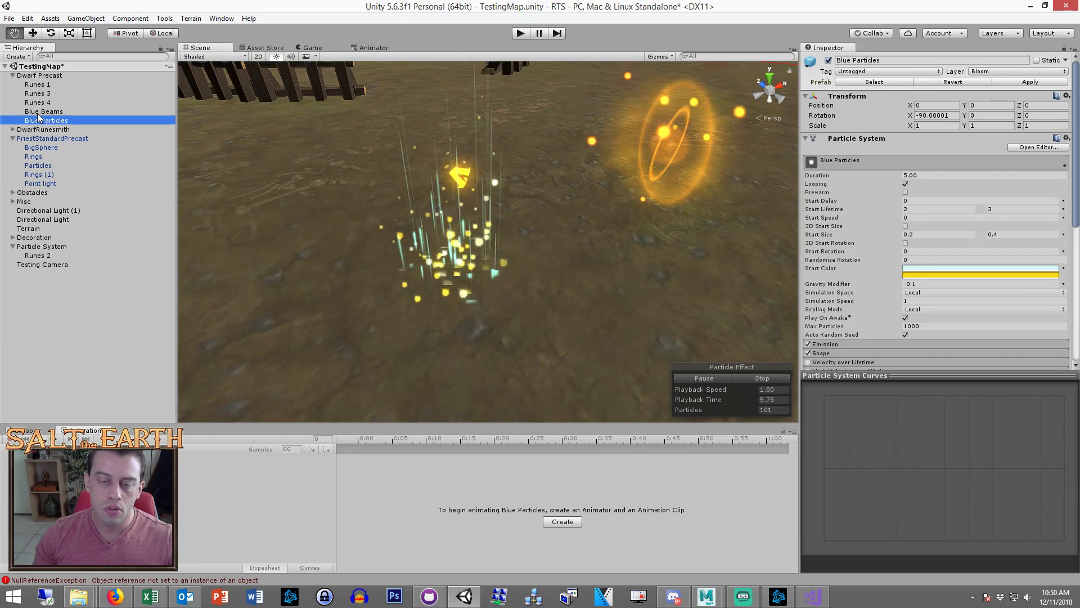
{"action": "left_click_drag", "start_coordinate": [433, 224], "coordinate": [366, 226], "text": "alt"}
{"action": "scroll", "coordinate": [366, 226], "scroll_direction": "down", "scroll_amount": 3}
{"action": "left_click", "coordinate": [43, 111]}
{"action": "left_click_drag", "start_coordinate": [450, 225], "coordinate": [462, 263], "text": "alt"}
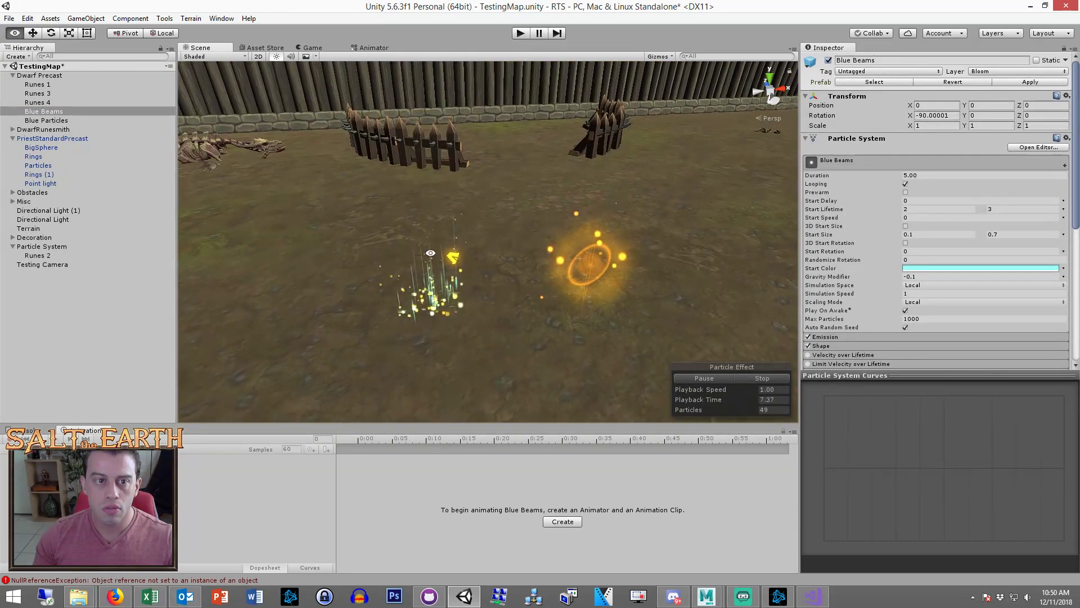
Make Blue Beams a child of Runes 2 and zero its position and rotation, framing it around the dwarf
{"action": "left_click_drag", "start_coordinate": [73, 115], "coordinate": [59, 256]}
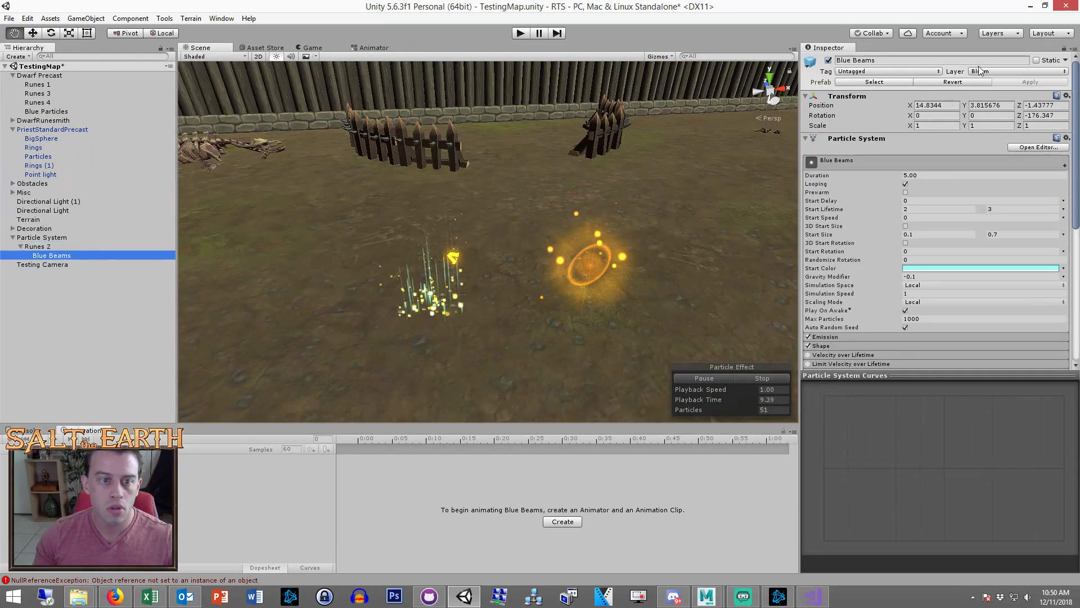
{"action": "left_click", "coordinate": [934, 104]}
{"action": "type", "text": "0"}
{"action": "left_click", "coordinate": [988, 105]}
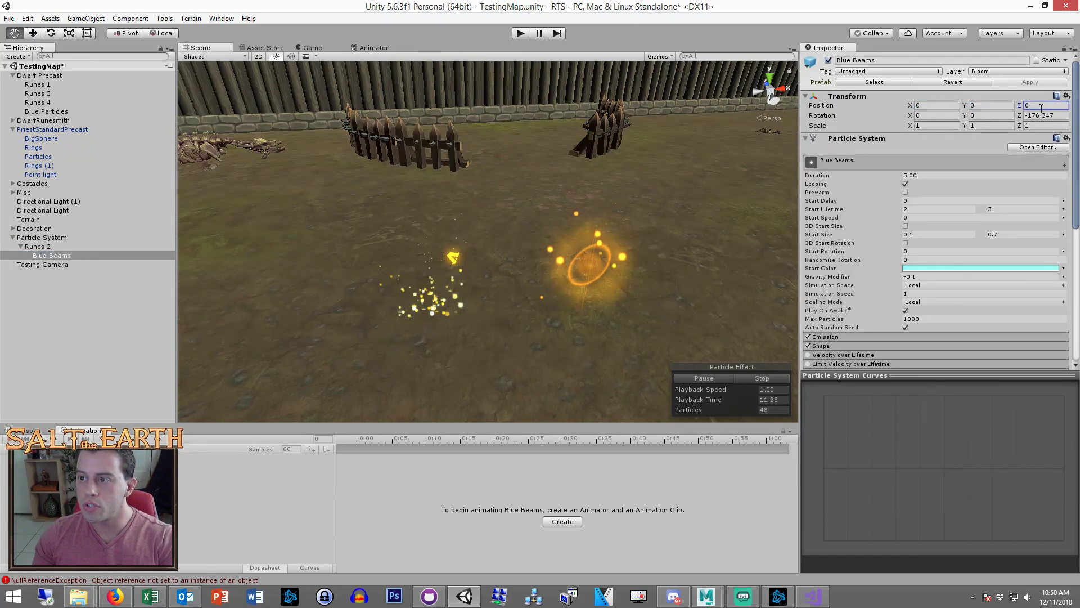
{"action": "key", "text": "f"}
{"action": "left_click", "coordinate": [378, 253]}
{"action": "key", "text": "f"}
{"action": "right_click_drag", "start_coordinate": [378, 253], "coordinate": [555, 230]}
{"action": "left_click_drag", "start_coordinate": [555, 230], "coordinate": [585, 251], "text": "alt"}
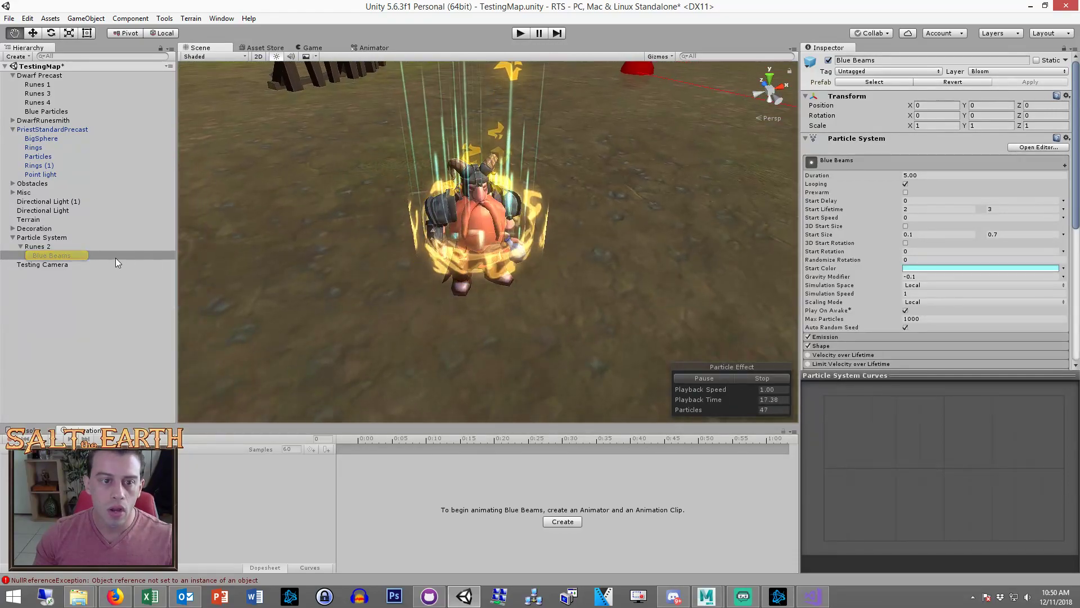
Reparent Blue Beams directly under Particle System and lower its circle emitter to the dwarf's feet, at about Z -0.7
{"action": "left_click_drag", "start_coordinate": [83, 255], "coordinate": [56, 237]}
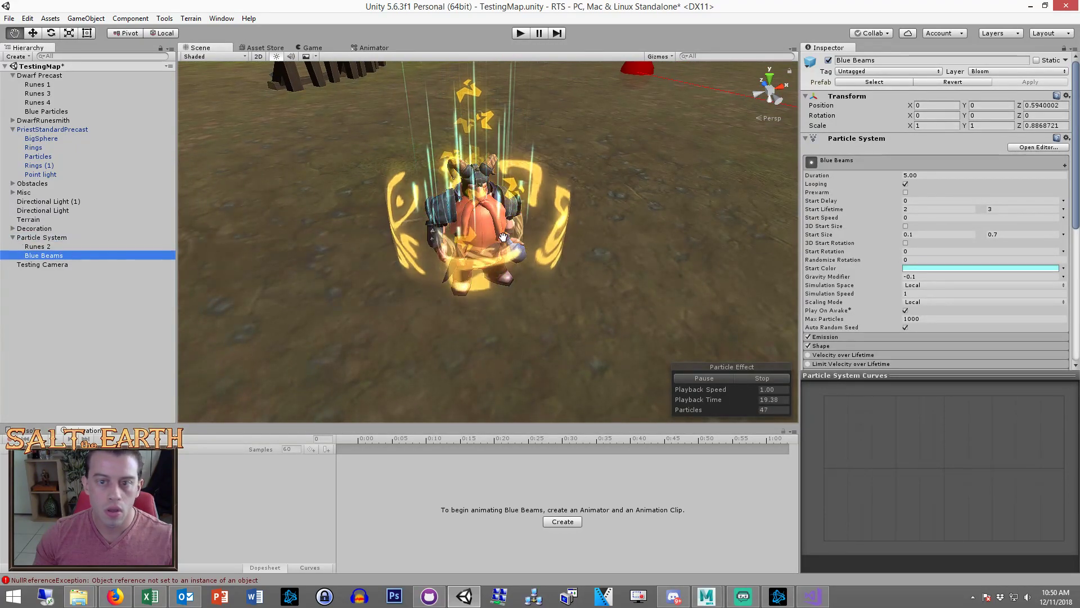
{"action": "left_click", "coordinate": [818, 346]}
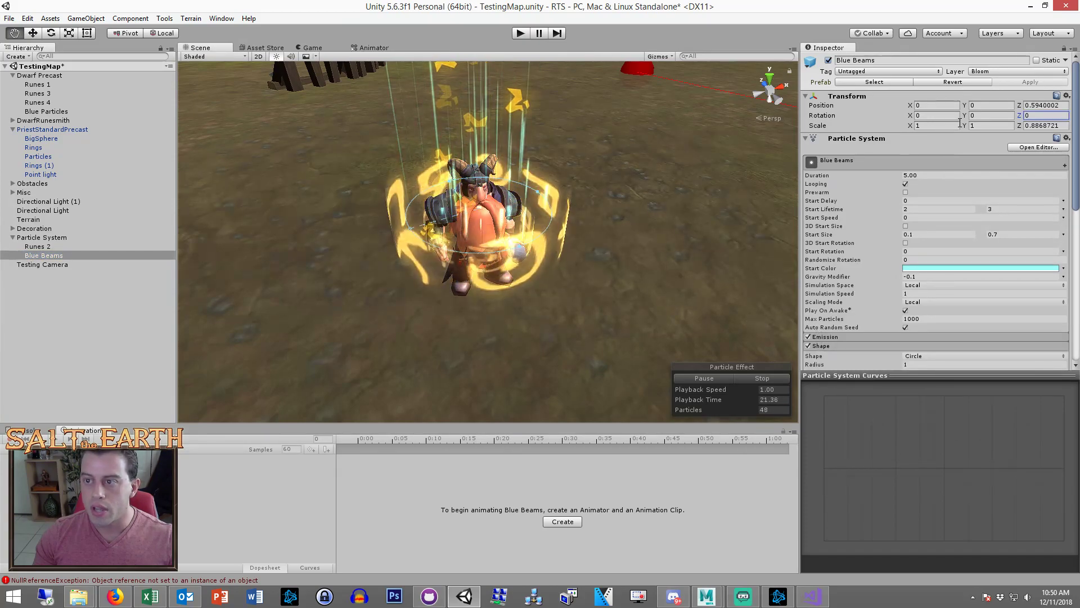
{"action": "left_click", "coordinate": [1051, 105]}
{"action": "type", "text": "0"}
{"action": "left_click_drag", "start_coordinate": [559, 327], "coordinate": [562, 304], "text": "alt"}
{"action": "scroll", "coordinate": [899, 266], "scroll_direction": "down", "scroll_amount": 3}
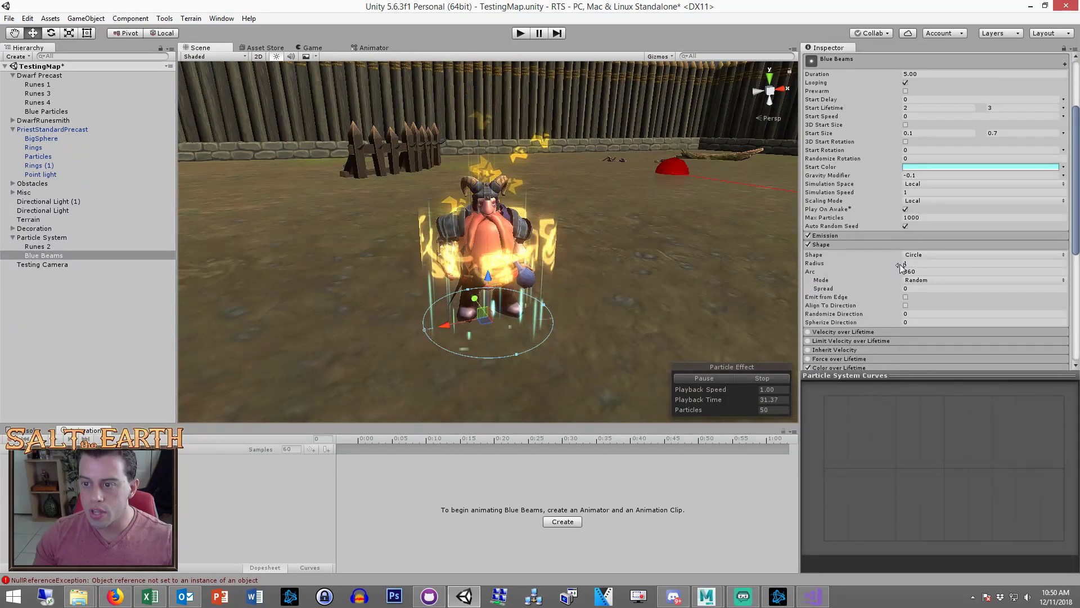
Turn on Emit from Edge for the Blue Beams circle and set its radius to 1.54, checking it in the Game view
{"action": "left_click", "coordinate": [920, 271]}
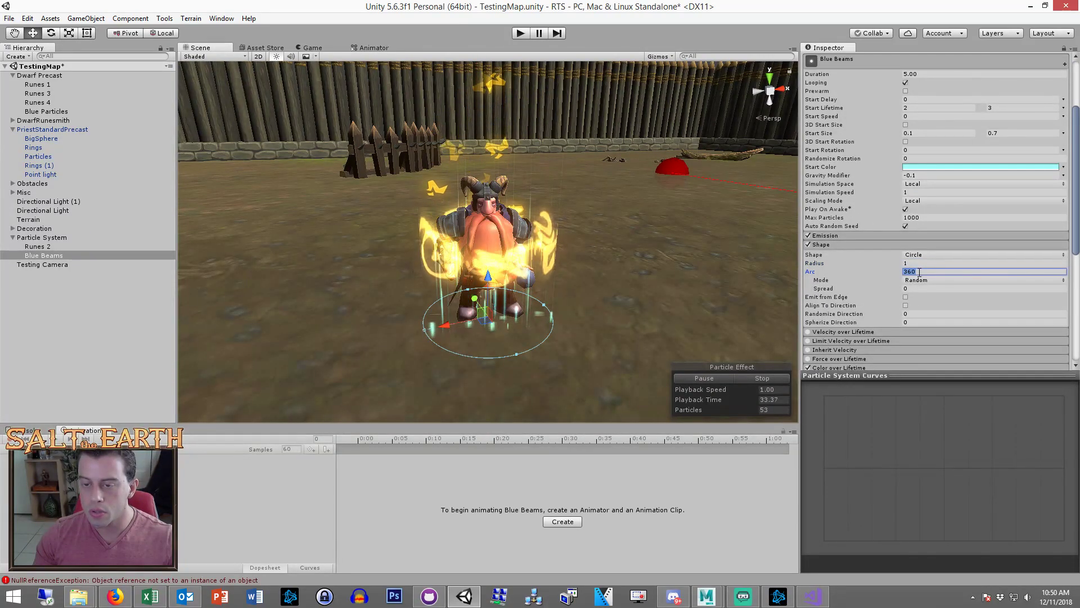
{"action": "left_click_drag", "start_coordinate": [899, 265], "coordinate": [911, 268]}
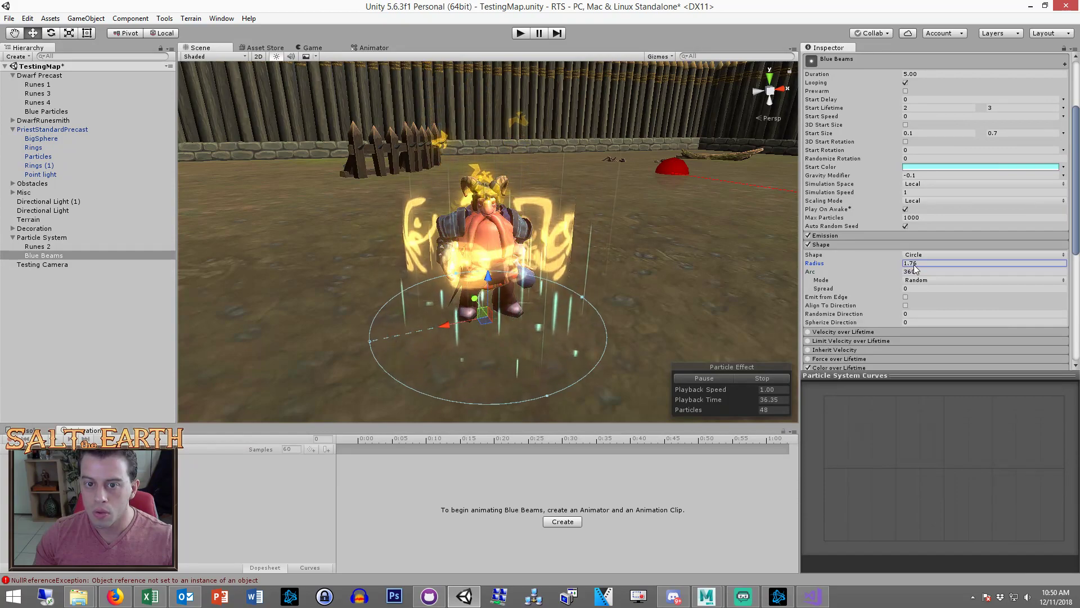
{"action": "left_click", "coordinate": [906, 296]}
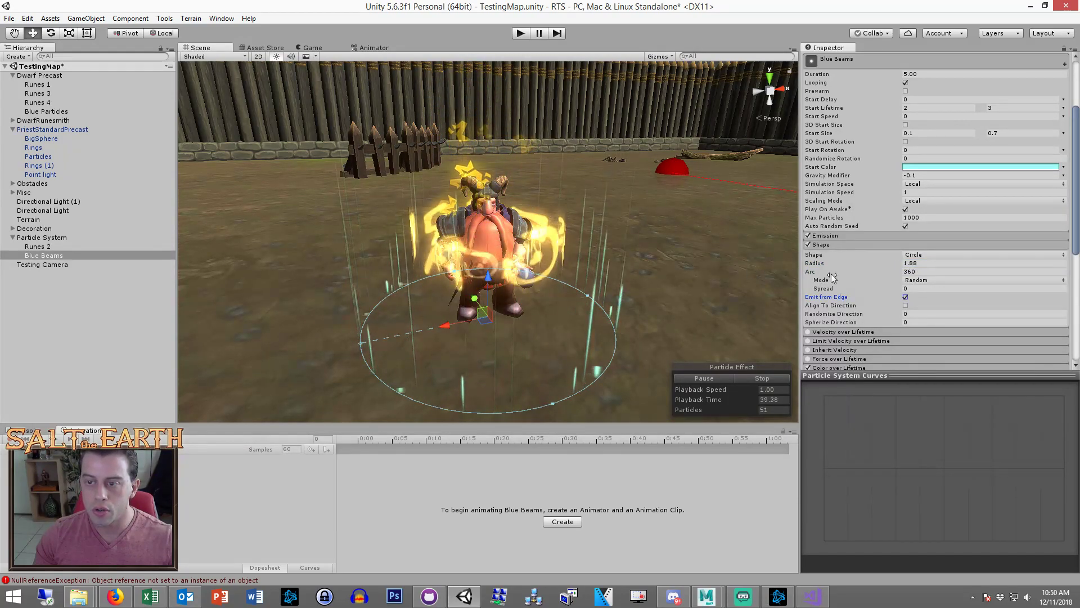
{"action": "left_click_drag", "start_coordinate": [898, 263], "coordinate": [891, 267]}
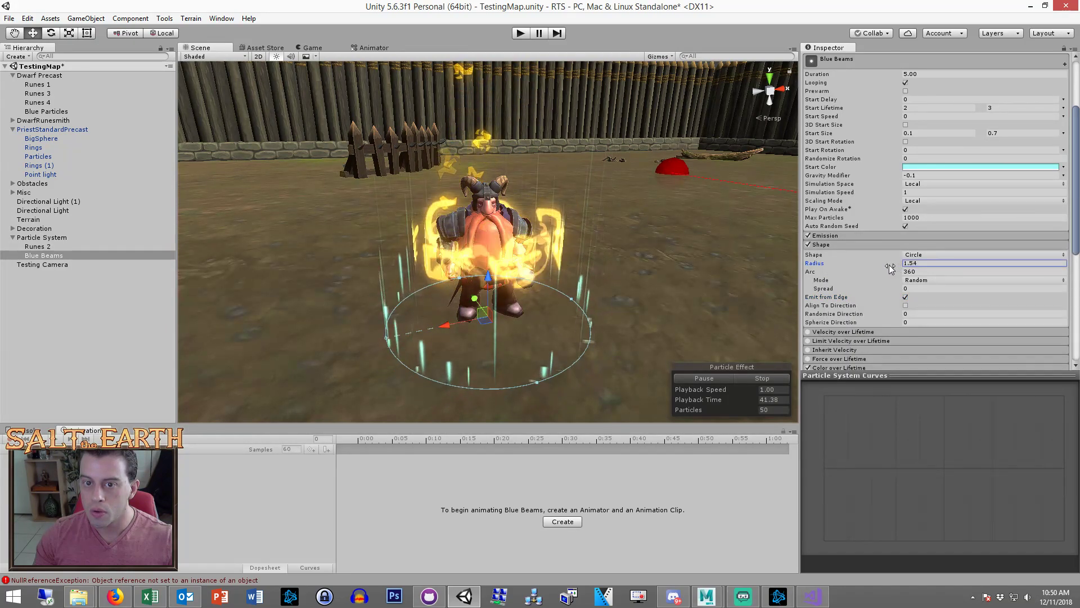
{"action": "left_click", "coordinate": [332, 48]}
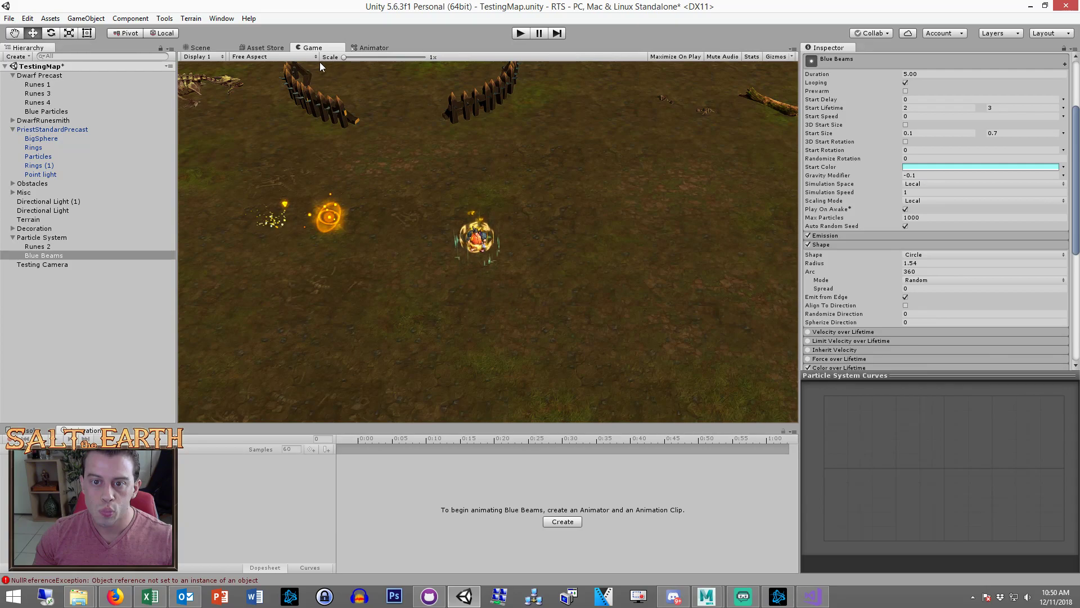
Reduce the Blue Beams circle radius to 1.22 and compare the result in the Game view
{"action": "left_click", "coordinate": [201, 48]}
{"action": "left_click_drag", "start_coordinate": [900, 264], "coordinate": [888, 267]}
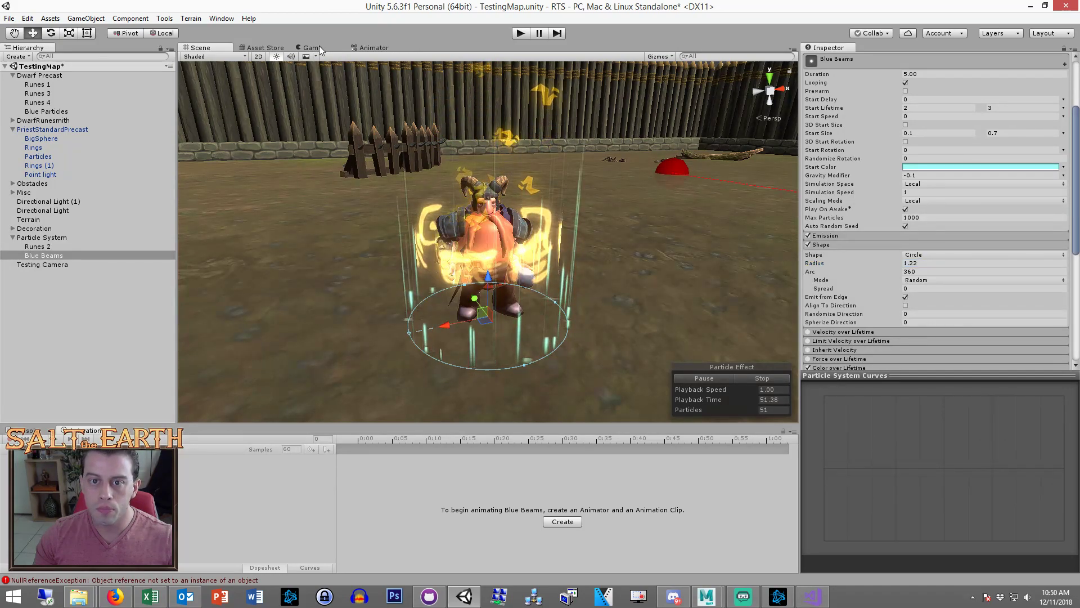
{"action": "left_click", "coordinate": [315, 48]}
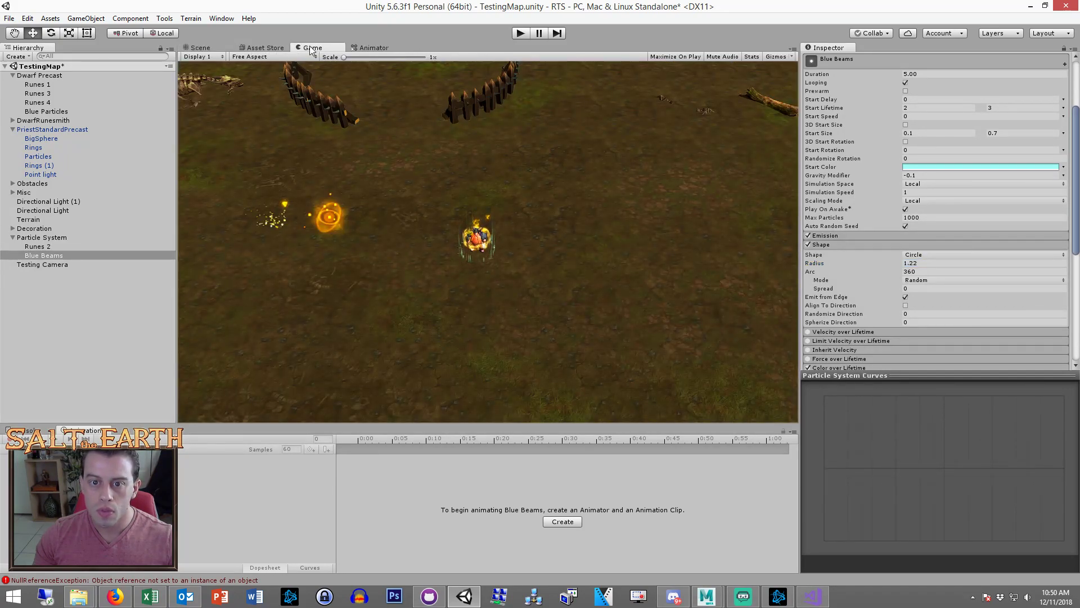
{"action": "left_click", "coordinate": [200, 48]}
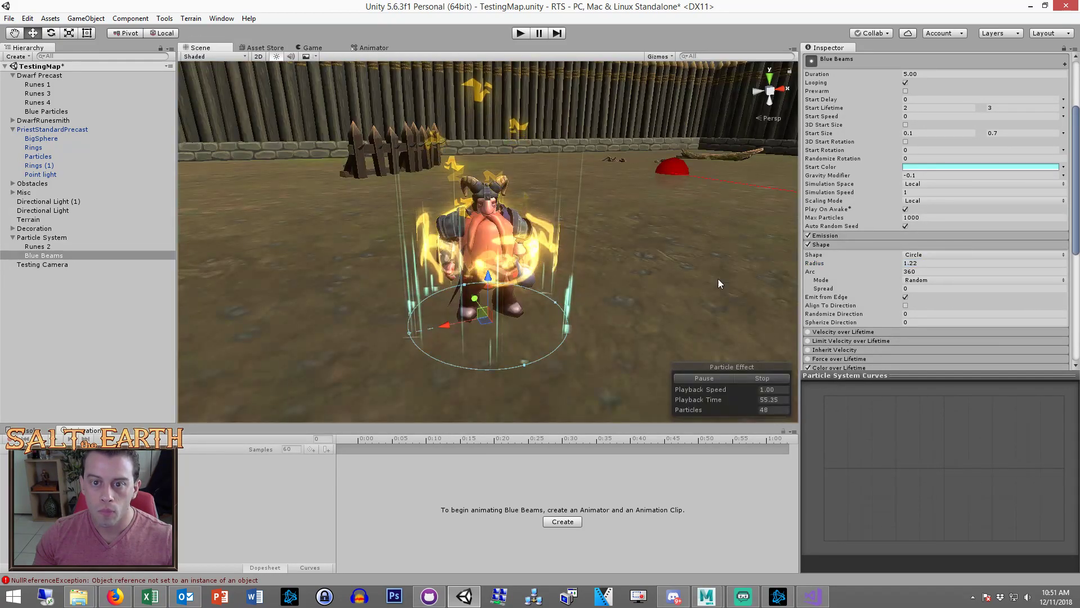
Set the Blue Beams start lifetime range to 1 and 1.5, and check it in the Game view
{"action": "scroll", "coordinate": [855, 295], "scroll_direction": "up", "scroll_amount": 3}
{"action": "left_click", "coordinate": [937, 209]}
{"action": "type", "text": "1"}
{"action": "left_click", "coordinate": [993, 208]}
{"action": "type", "text": "1.5"}
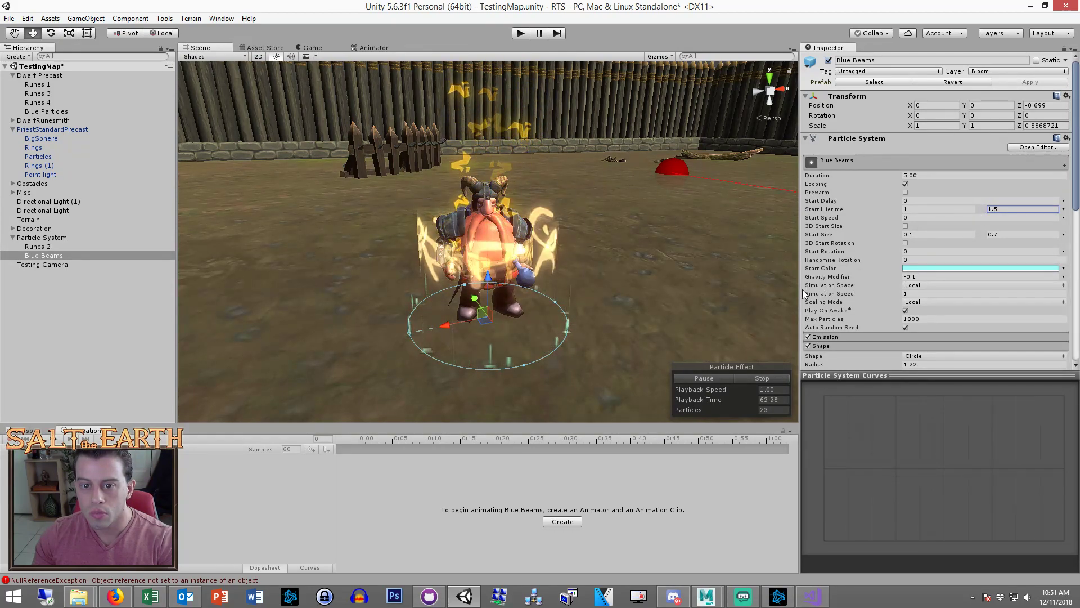
{"action": "left_click", "coordinate": [313, 48]}
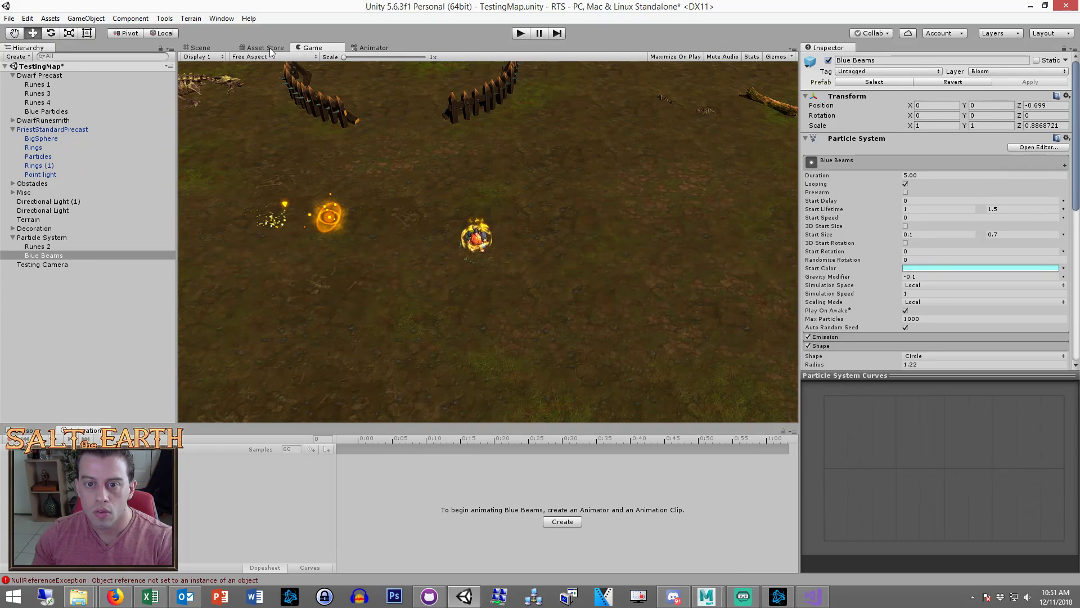
Back in the Scene view, lower the Blue Beams emitter further to Z -0.826 and inspect it up close
{"action": "left_click", "coordinate": [199, 47]}
{"action": "scroll", "coordinate": [400, 178], "scroll_direction": "down", "scroll_amount": 5}
{"action": "left_click_drag", "start_coordinate": [491, 354], "coordinate": [585, 331], "text": "alt"}
{"action": "scroll", "coordinate": [575, 321], "scroll_direction": "up", "scroll_amount": 3, "text": "alt"}
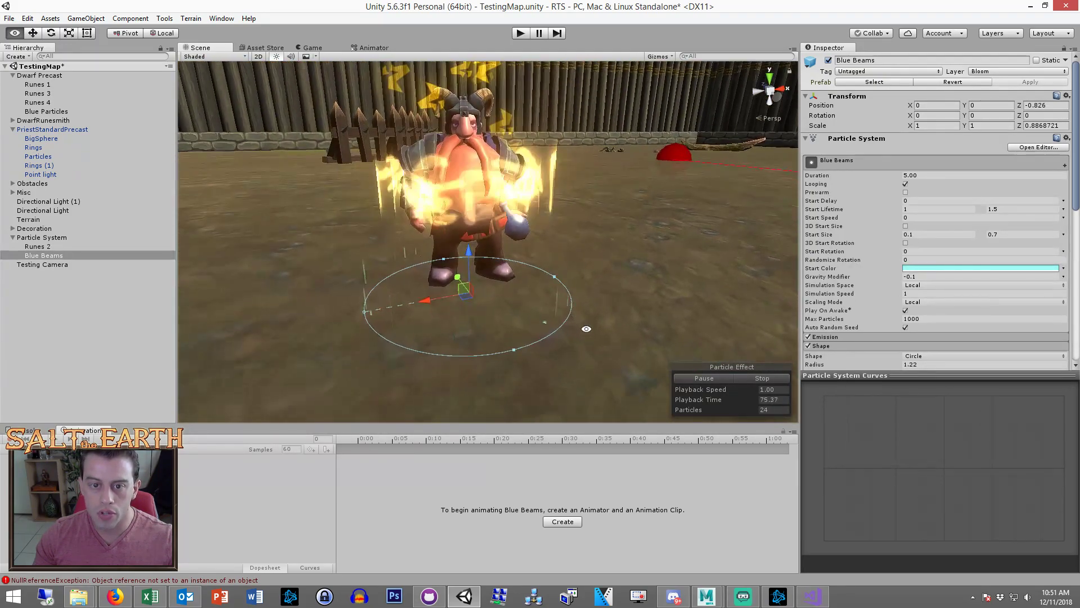
Expand the Blue Beams Emission settings and switch Start Lifetime from a random range to a constant 1.5
{"action": "scroll", "coordinate": [904, 310], "scroll_direction": "down", "scroll_amount": 2}
{"action": "left_click", "coordinate": [855, 270]}
{"action": "left_click", "coordinate": [917, 279]}
{"action": "left_click", "coordinate": [943, 145]}
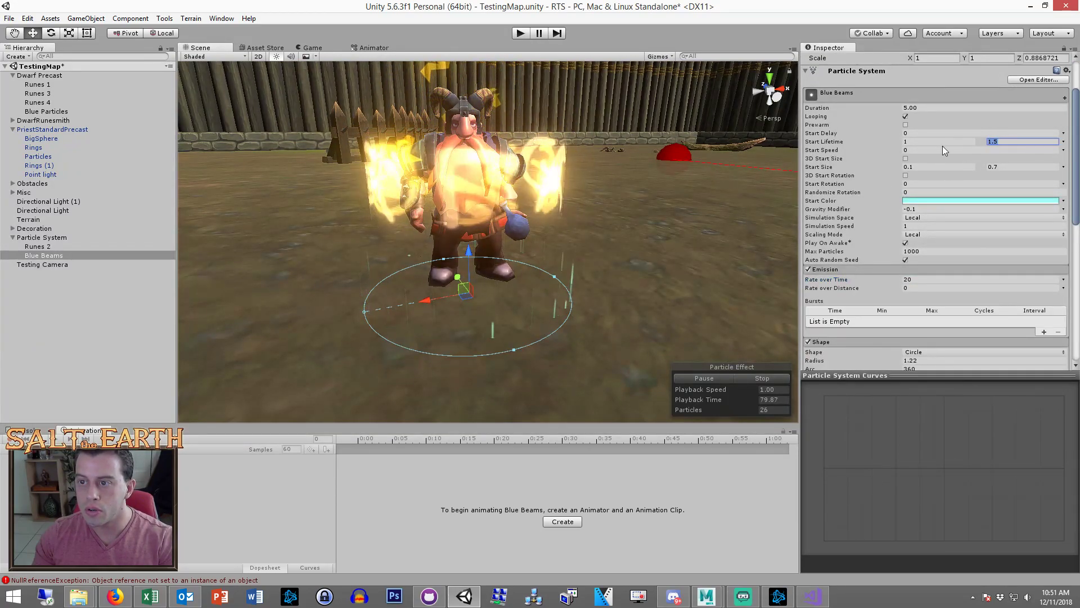
{"action": "left_click", "coordinate": [1064, 142]}
{"action": "left_click", "coordinate": [970, 152]}
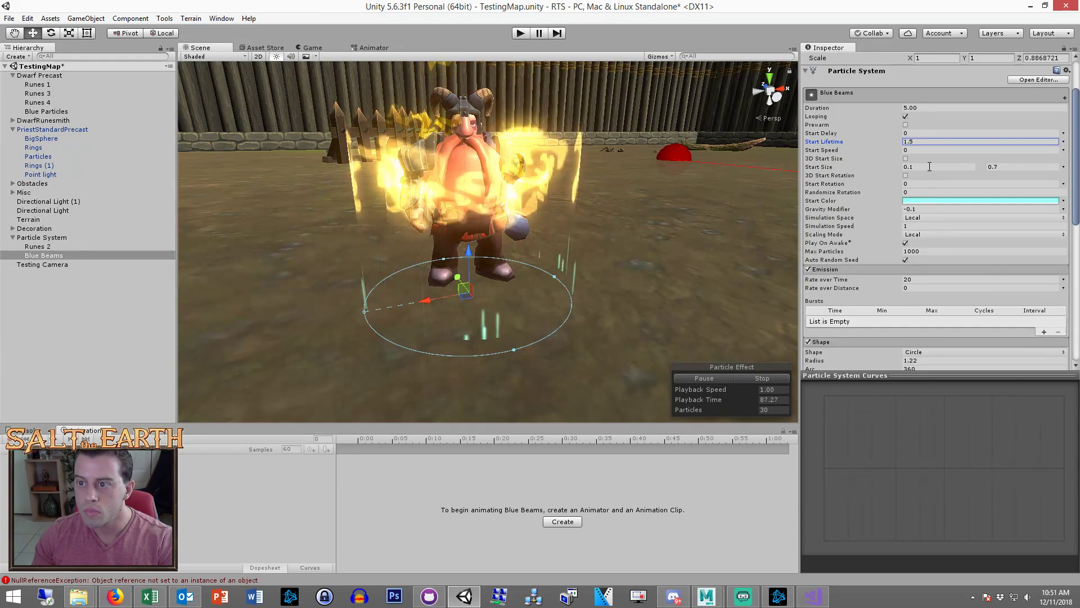
Set the Blue Beams gravity modifier to -0.05 and the start lifetime to 3
{"action": "left_click", "coordinate": [939, 209]}
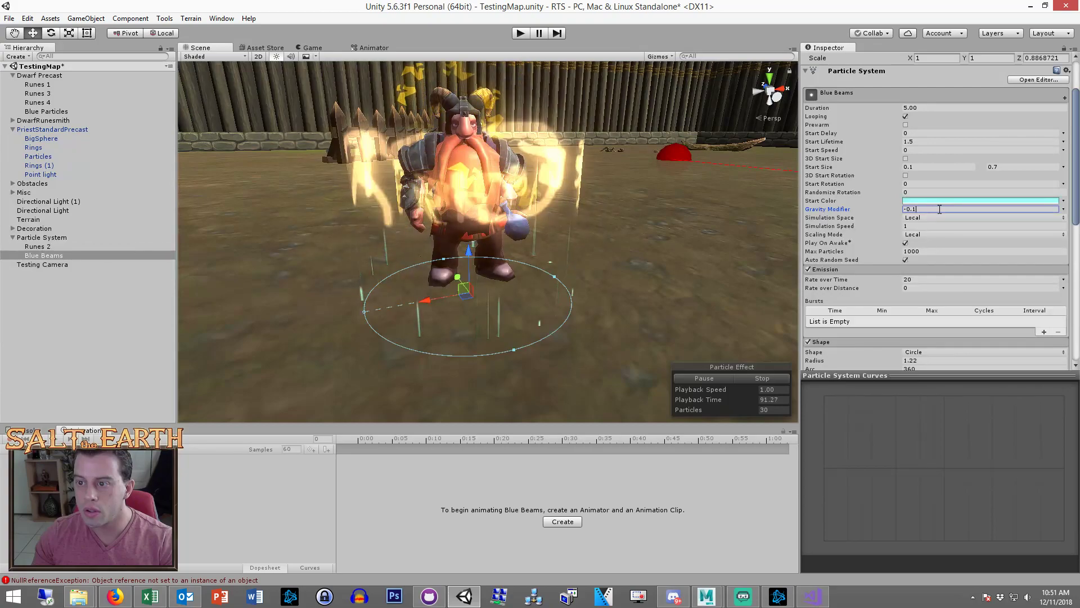
{"action": "key", "text": "BackSpace"}
{"action": "type", "text": "0"}
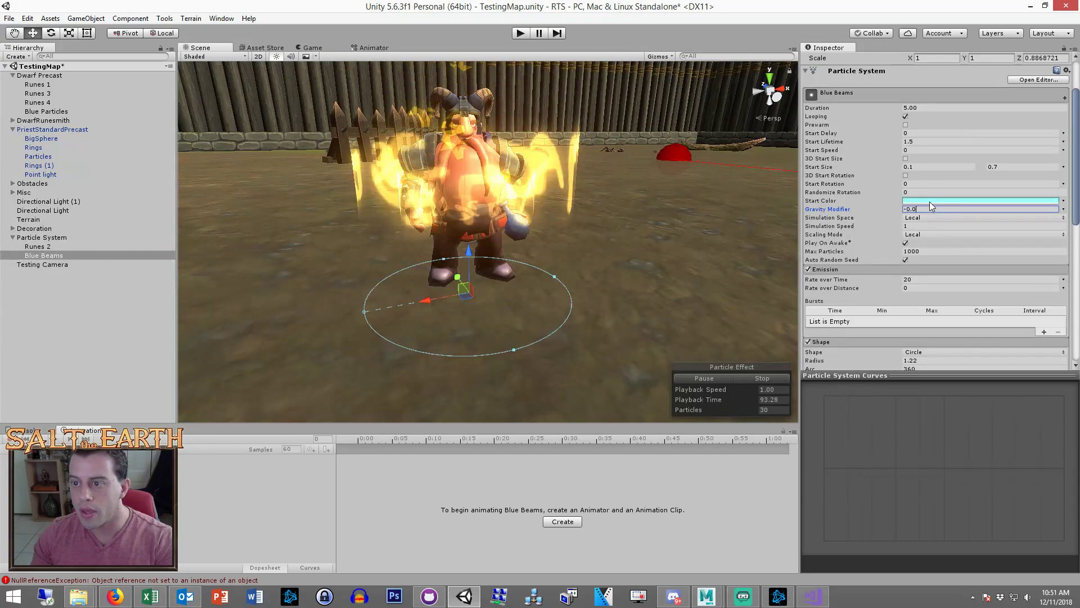
{"action": "type", "text": "5"}
{"action": "left_click", "coordinate": [936, 143]}
{"action": "type", "text": "3"}
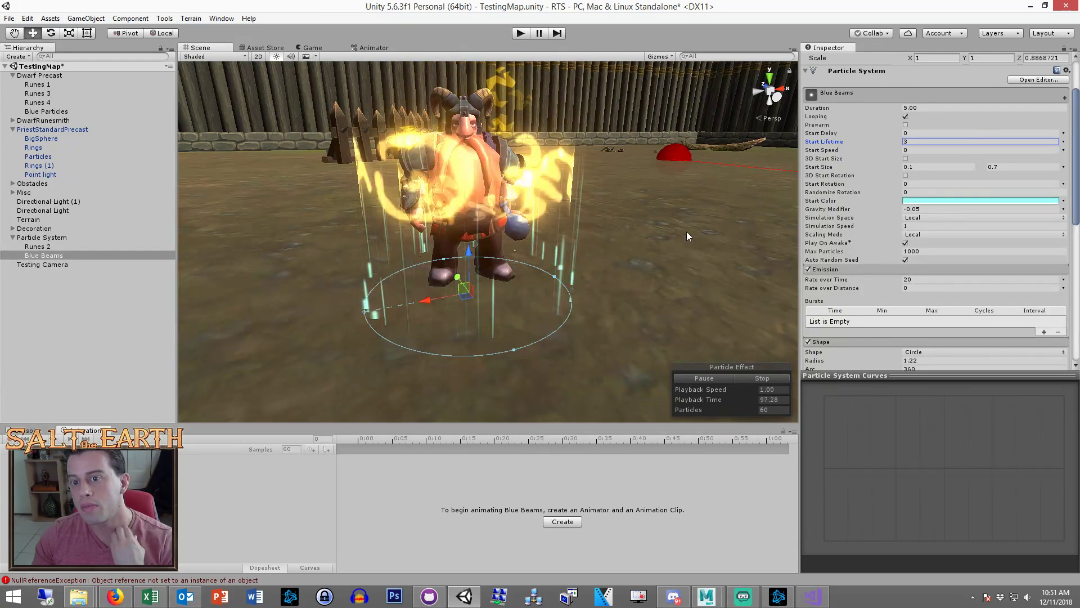
Set the Blue Beams start lifetime to 2 and the emission rate over time to 50, checking it in the Game view
{"action": "left_click_drag", "start_coordinate": [918, 141], "coordinate": [840, 149]}
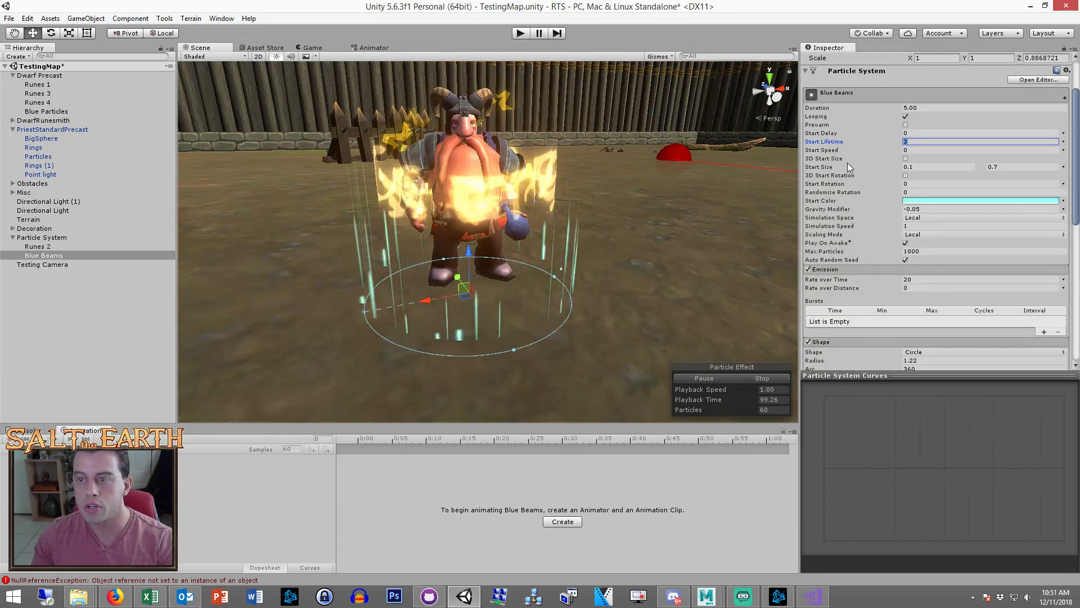
{"action": "type", "text": "2"}
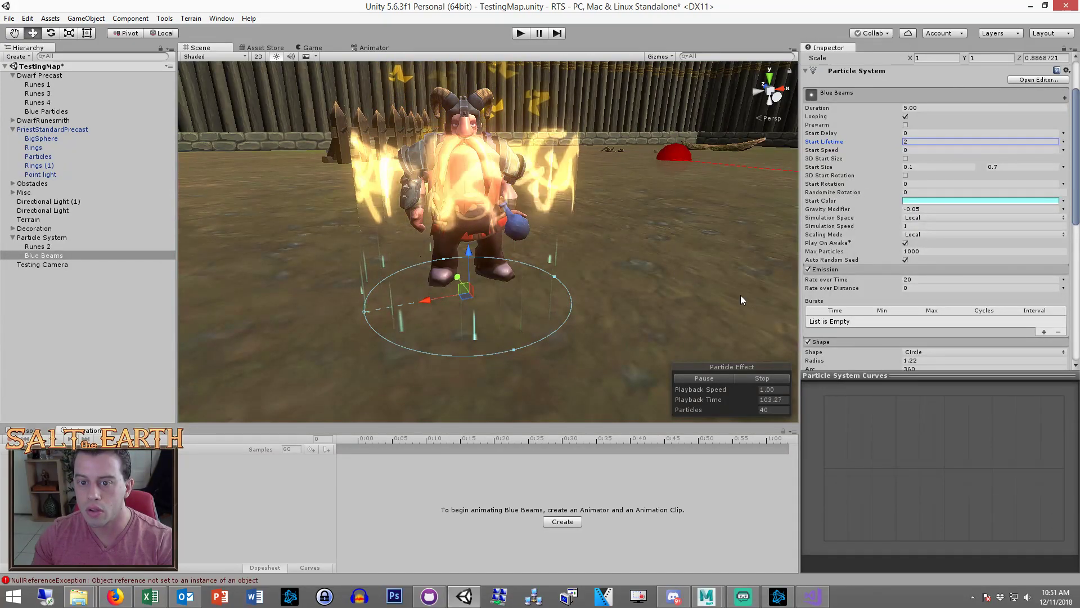
{"action": "left_click", "coordinate": [907, 279]}
{"action": "type", "text": "50"}
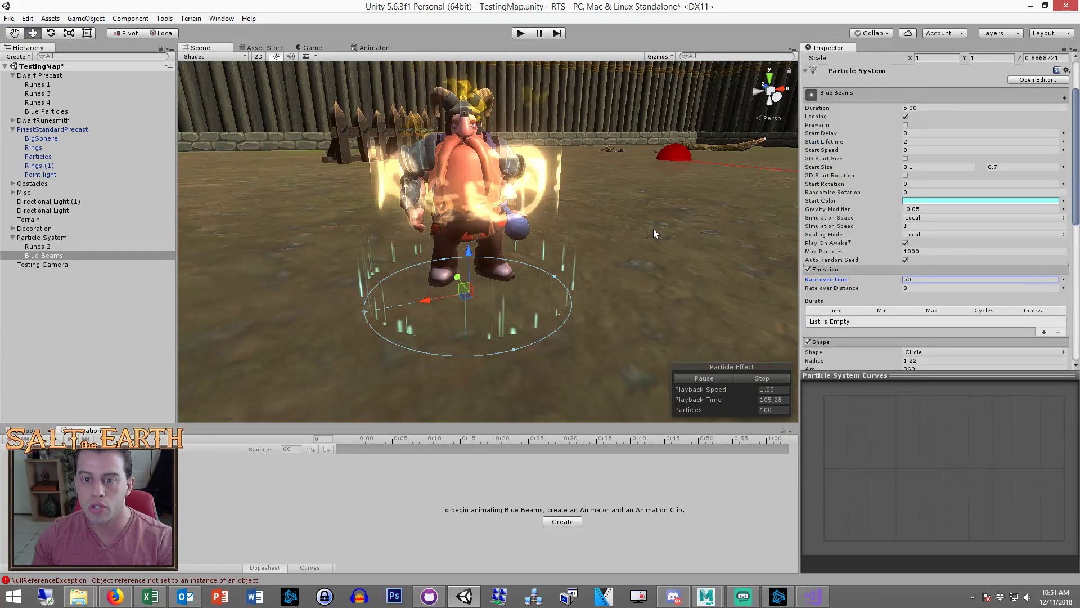
{"action": "left_click", "coordinate": [323, 49]}
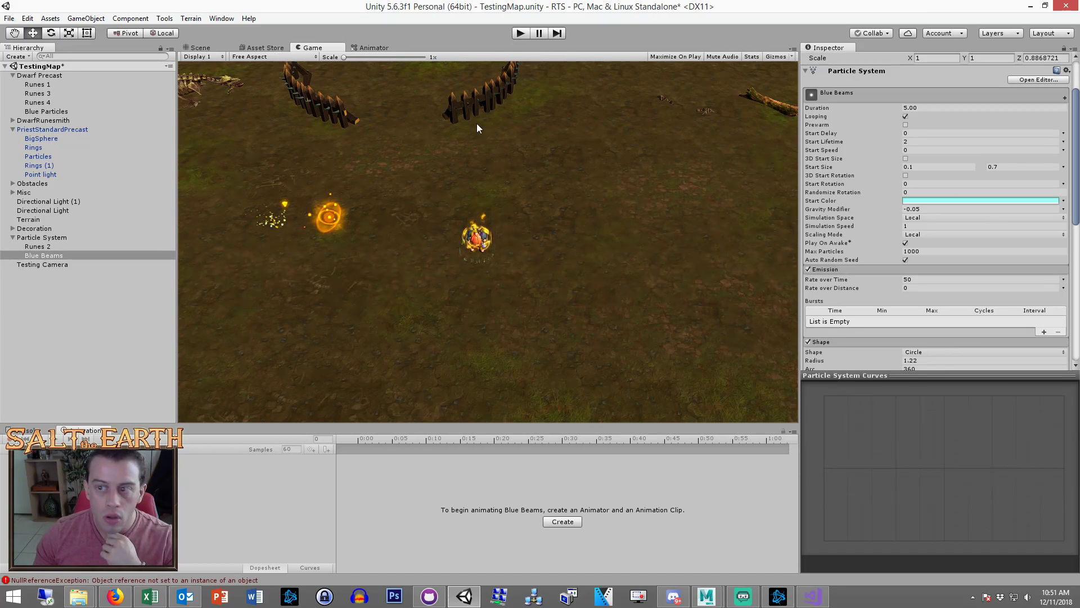
Set the Blue Beams start size to a random range of 0.5 to 1 and check it in the Game view
{"action": "left_click", "coordinate": [197, 47]}
{"action": "left_click", "coordinate": [914, 167]}
{"action": "type", "text": ".5"}
{"action": "left_click", "coordinate": [989, 167]}
{"action": "type", "text": "1"}
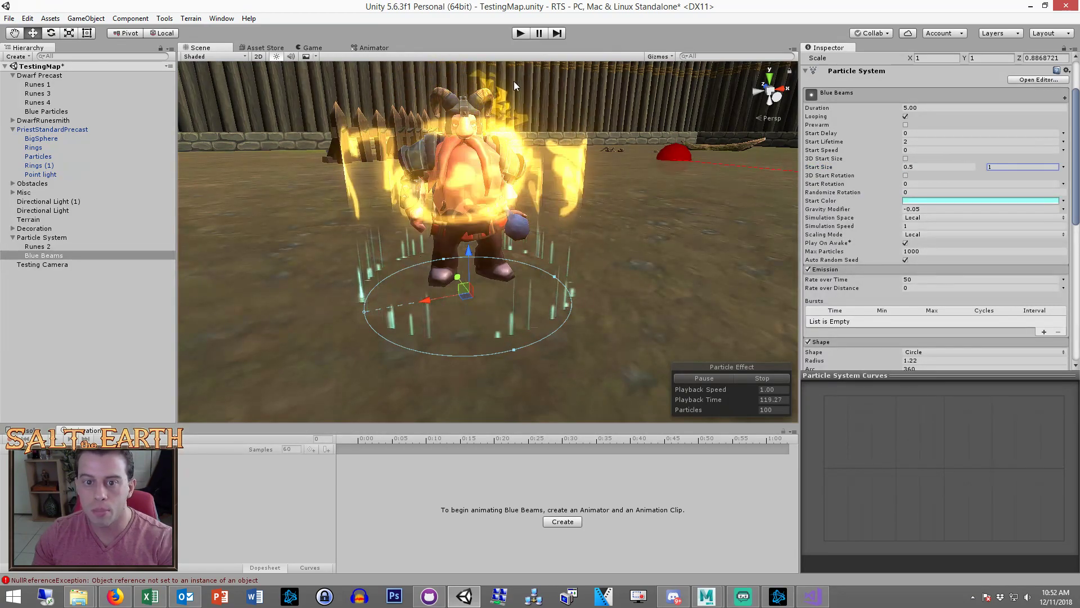
{"action": "left_click", "coordinate": [327, 47]}
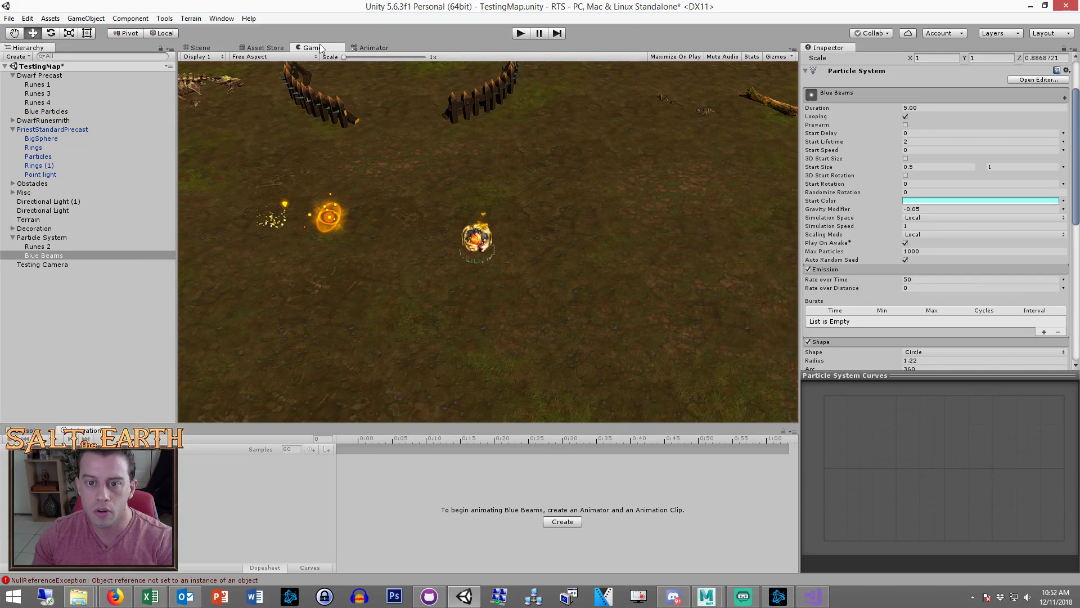
Set the Blue Beams start size range to 1 and 2, comparing it in the Game view
{"action": "left_click", "coordinate": [197, 47]}
{"action": "left_click", "coordinate": [957, 166]}
{"action": "type", "text": "1"}
{"action": "left_click", "coordinate": [1013, 167]}
{"action": "type", "text": "2"}
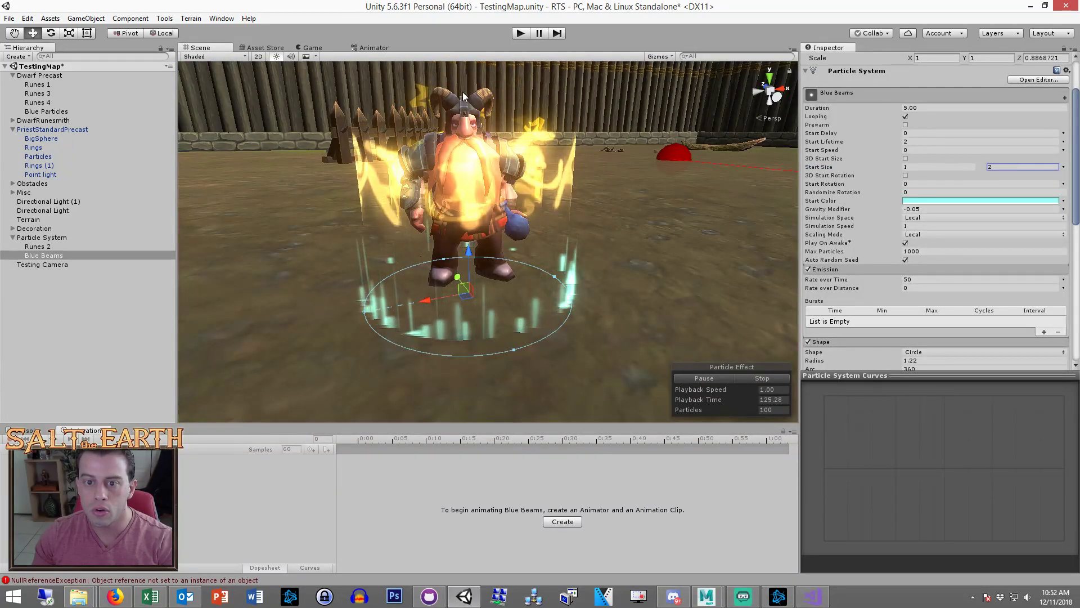
{"action": "left_click", "coordinate": [328, 48]}
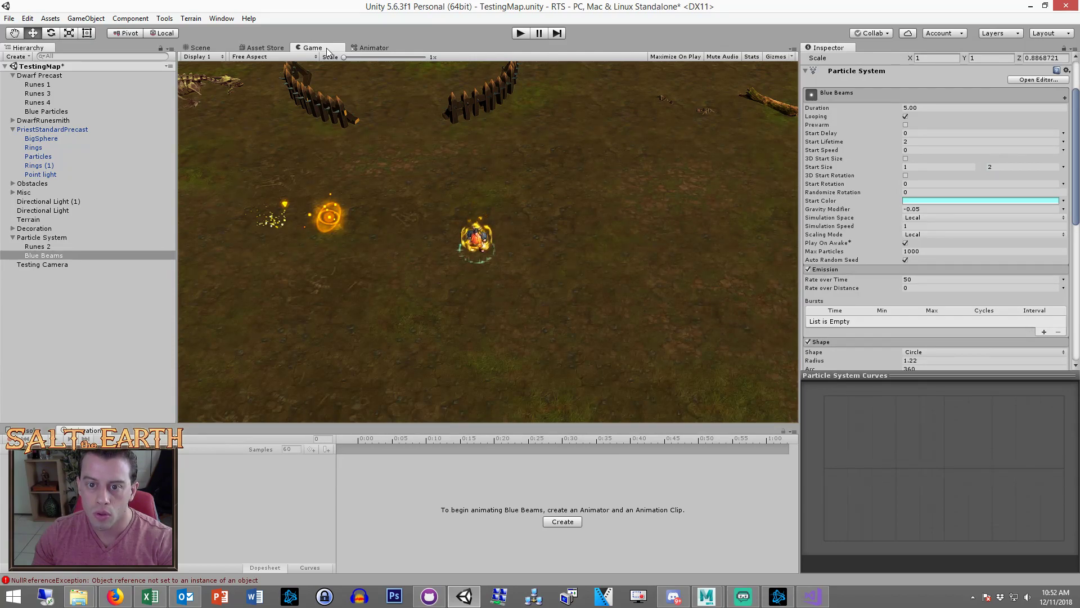
Inspect the beams from low and high angles and in the Game view, and set their start lifetime to 2.5
{"action": "left_click", "coordinate": [204, 47]}
{"action": "left_click_drag", "start_coordinate": [559, 329], "coordinate": [565, 253], "text": "alt"}
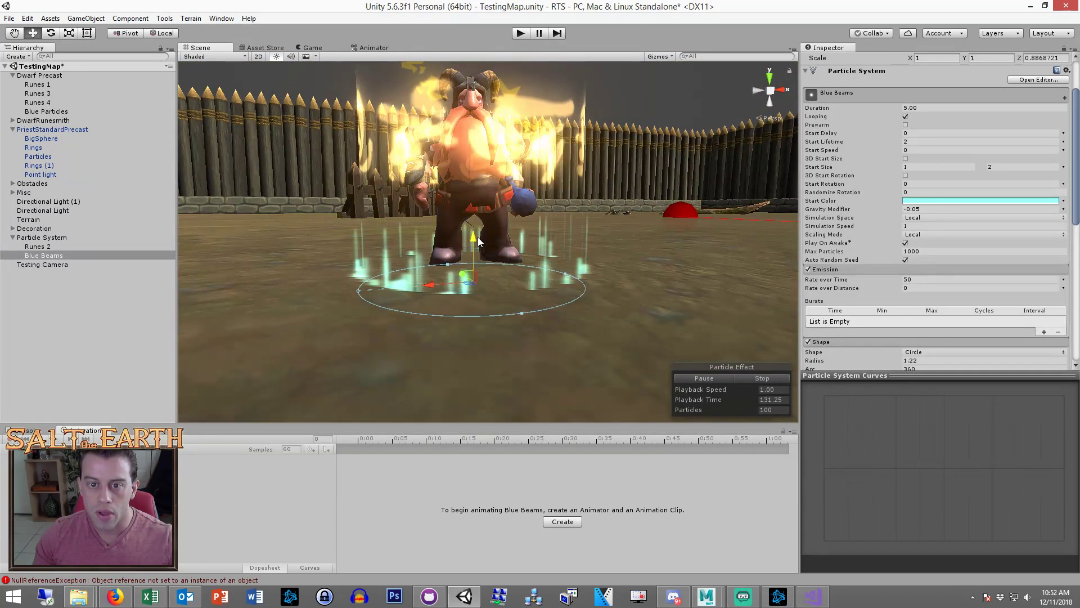
{"action": "left_click_drag", "start_coordinate": [516, 227], "coordinate": [518, 331], "text": "alt"}
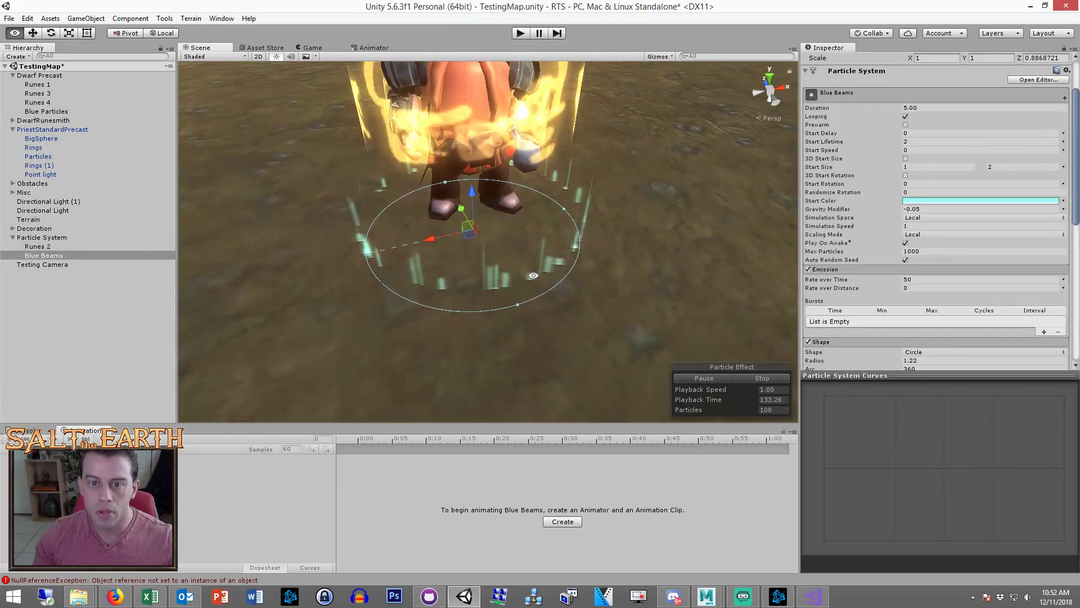
{"action": "left_click", "coordinate": [313, 48]}
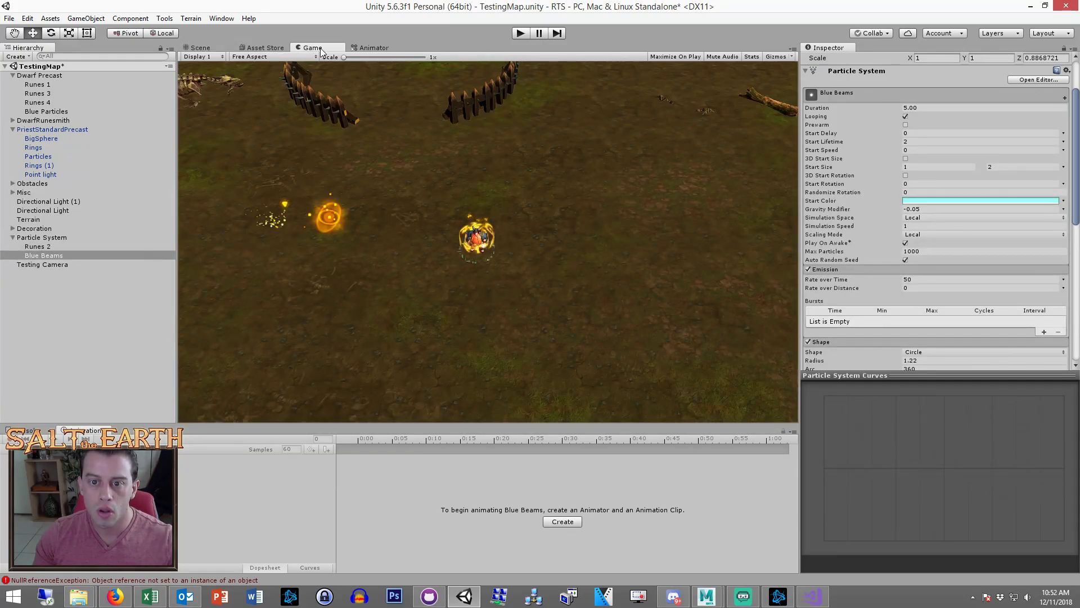
{"action": "left_click", "coordinate": [923, 142]}
{"action": "type", "text": "2.5"}
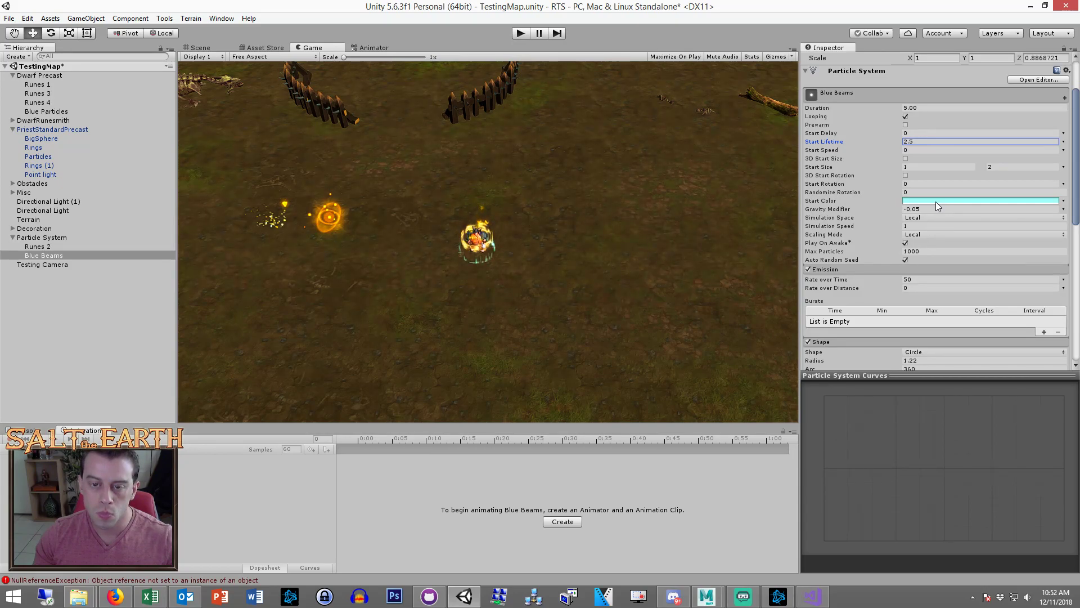
Examine the combined runes and beams around the dwarf in the Scene view from several angles and distances with nothing selected
{"action": "left_click", "coordinate": [205, 45]}
{"action": "left_click_drag", "start_coordinate": [337, 237], "coordinate": [361, 185], "text": "alt"}
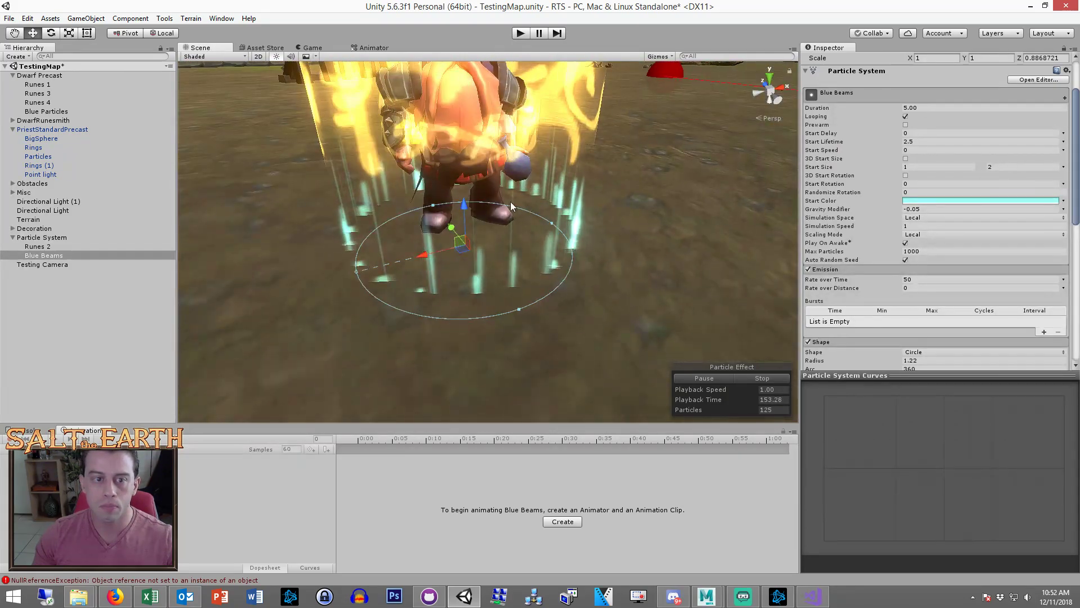
{"action": "left_click", "coordinate": [92, 289]}
{"action": "scroll", "coordinate": [601, 289], "scroll_direction": "down", "scroll_amount": 5}
{"action": "middle_click_drag", "start_coordinate": [601, 289], "coordinate": [599, 332]}
{"action": "left_click_drag", "start_coordinate": [599, 332], "coordinate": [424, 261], "text": "alt"}
{"action": "middle_click_drag", "start_coordinate": [424, 261], "coordinate": [439, 166]}
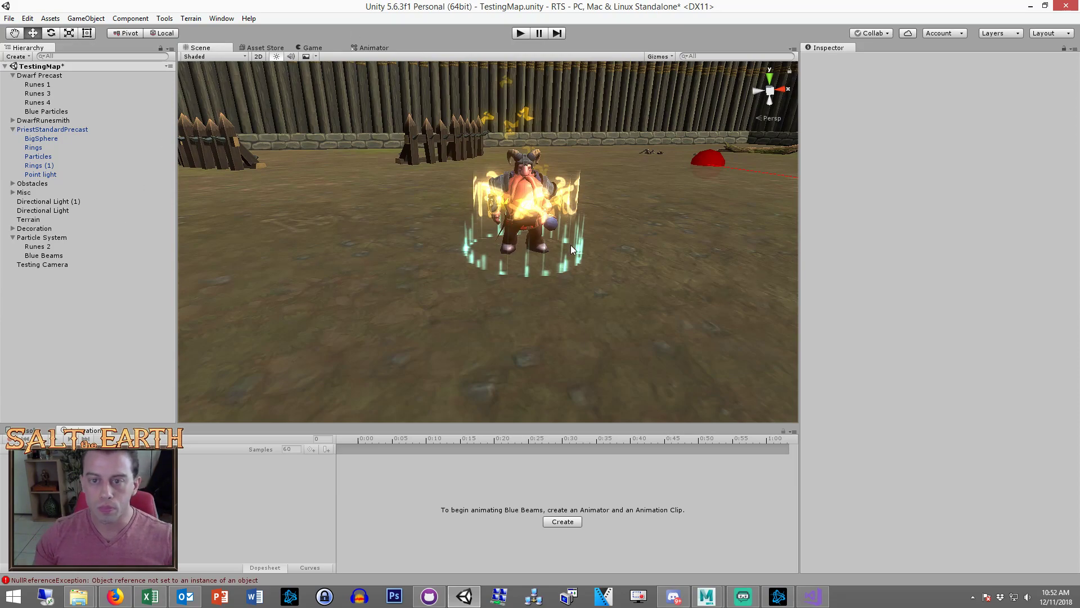
{"action": "scroll", "coordinate": [603, 262], "scroll_direction": "down", "scroll_amount": 3}
{"action": "scroll", "coordinate": [619, 267], "scroll_direction": "up", "scroll_amount": 6}
{"action": "middle_click_drag", "start_coordinate": [621, 266], "coordinate": [641, 304]}
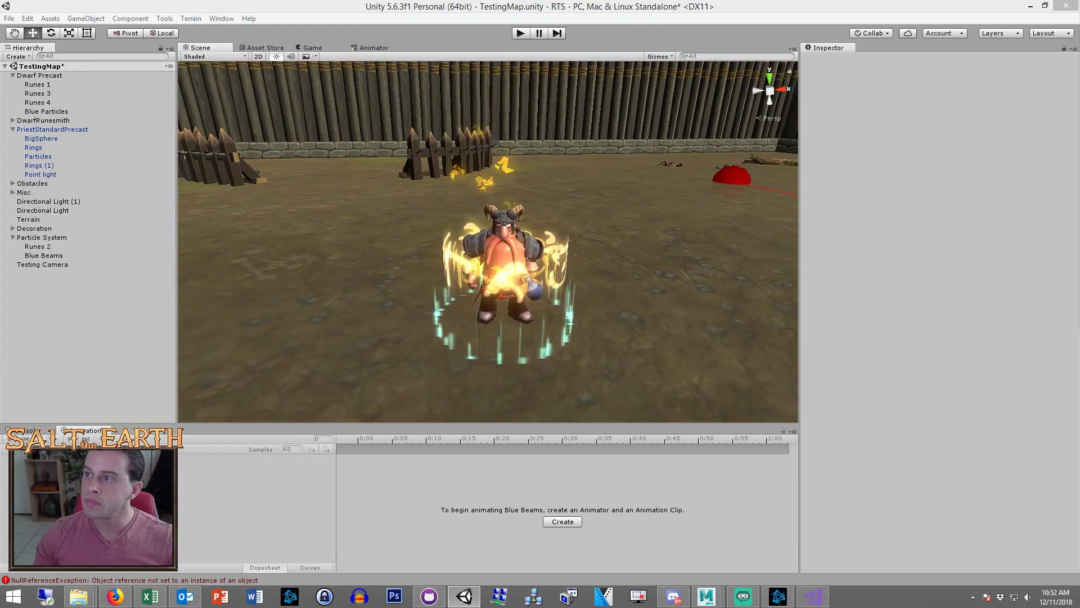
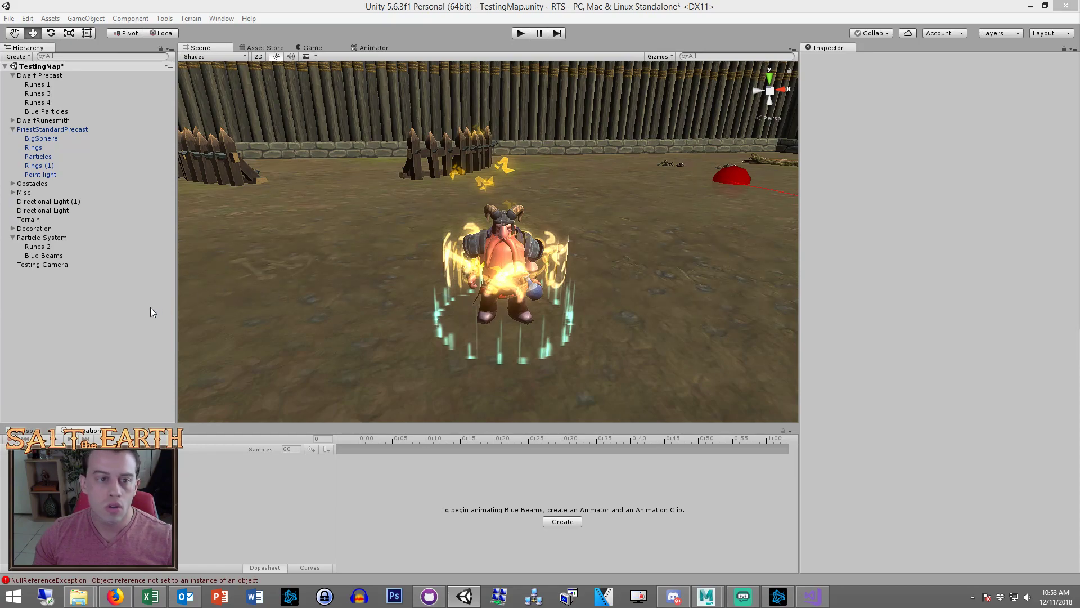
Create a new particle system and nest it under the existing Particle System parent
{"action": "left_click", "coordinate": [99, 20]}
{"action": "left_click", "coordinate": [100, 19]}
{"action": "left_click", "coordinate": [101, 19]}
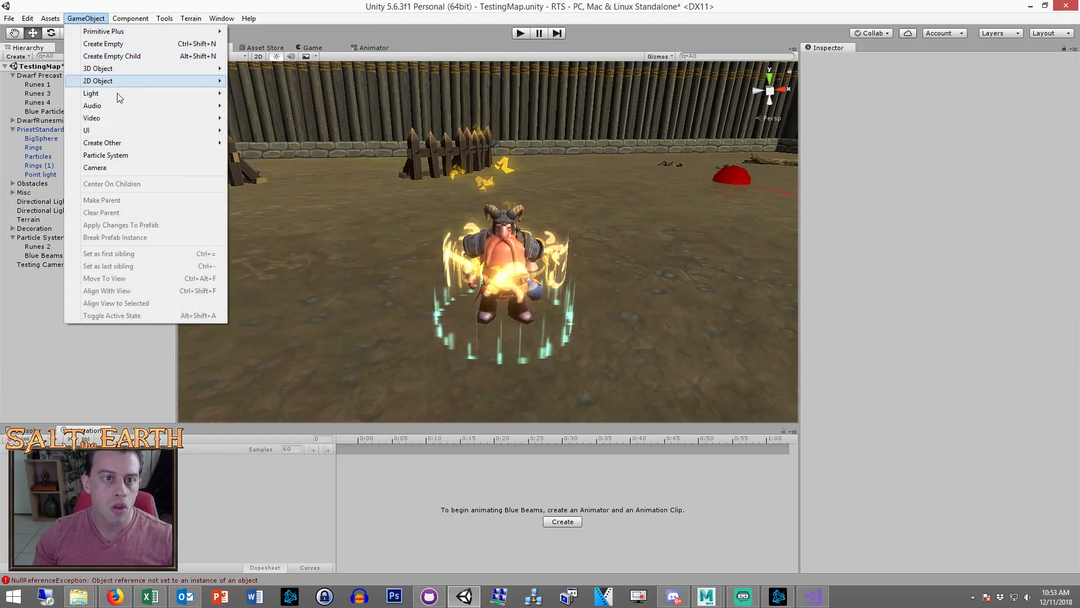
{"action": "left_click", "coordinate": [106, 154]}
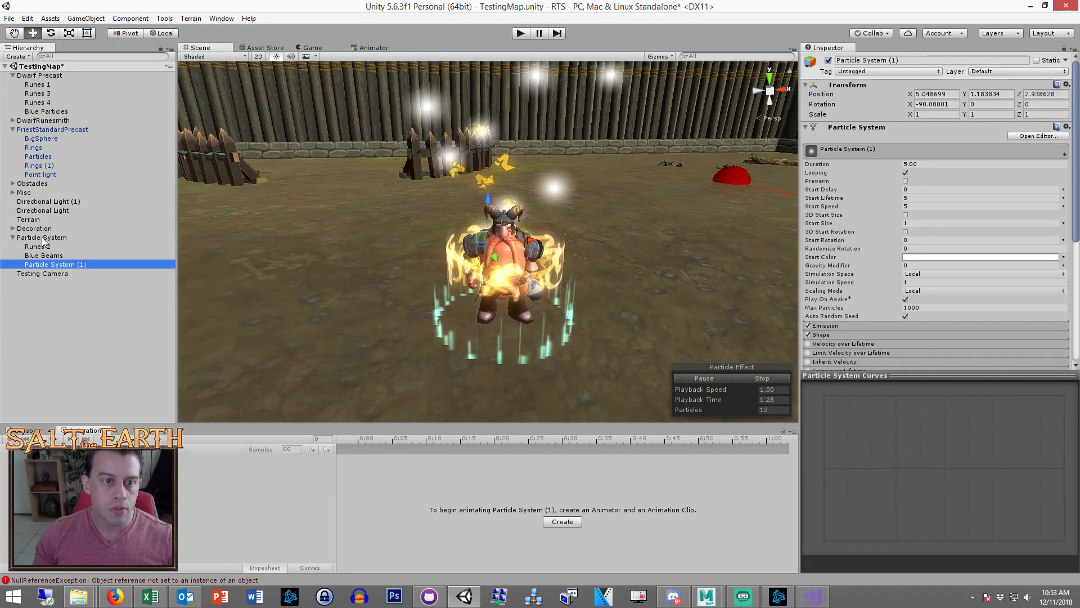
Reset the new particle system's transform to position 0, 0, 0, with rotation Z 0 and scale Z 1
{"action": "left_click", "coordinate": [937, 95]}
{"action": "type", "text": "0"}
{"action": "left_click", "coordinate": [990, 95]}
{"action": "type", "text": "0"}
{"action": "left_click", "coordinate": [1033, 94]}
{"action": "type", "text": "0"}
{"action": "left_click", "coordinate": [1041, 104]}
{"action": "type", "text": "0"}
{"action": "left_click", "coordinate": [1046, 114]}
{"action": "type", "text": "1"}
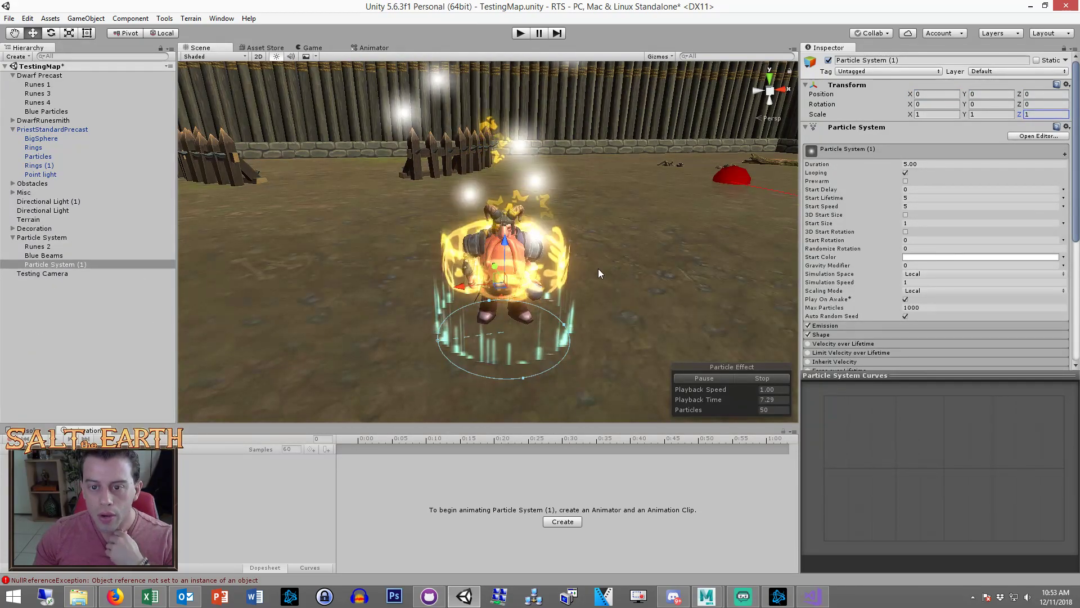
Lower the new particle system to Z -0.744 near the dwarf's feet and set its start speed to 0
{"action": "left_click_drag", "start_coordinate": [586, 293], "coordinate": [511, 269], "text": "alt"}
{"action": "left_click_drag", "start_coordinate": [511, 269], "coordinate": [509, 361], "text": "alt"}
{"action": "middle_click_drag", "start_coordinate": [608, 310], "coordinate": [615, 241]}
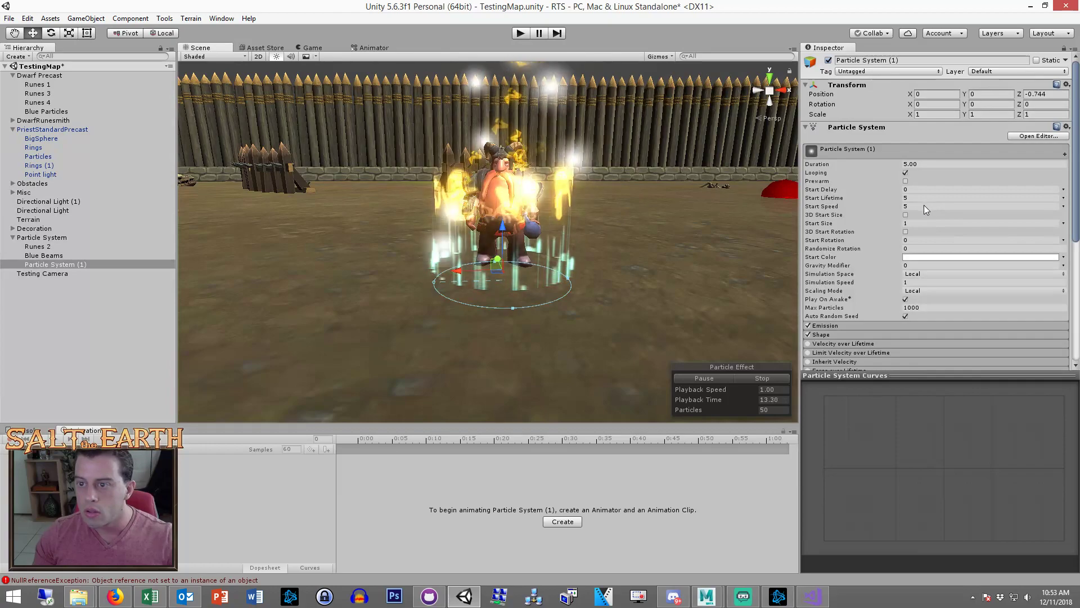
{"action": "left_click", "coordinate": [923, 205]}
{"action": "type", "text": "0"}
Disable the Shape module of the new particle system
{"action": "scroll", "coordinate": [913, 221], "scroll_direction": "down", "scroll_amount": 6}
{"action": "scroll", "coordinate": [878, 225], "scroll_direction": "up", "scroll_amount": 2}
{"action": "scroll", "coordinate": [863, 220], "scroll_direction": "down", "scroll_amount": 3}
{"action": "left_click", "coordinate": [813, 115]}
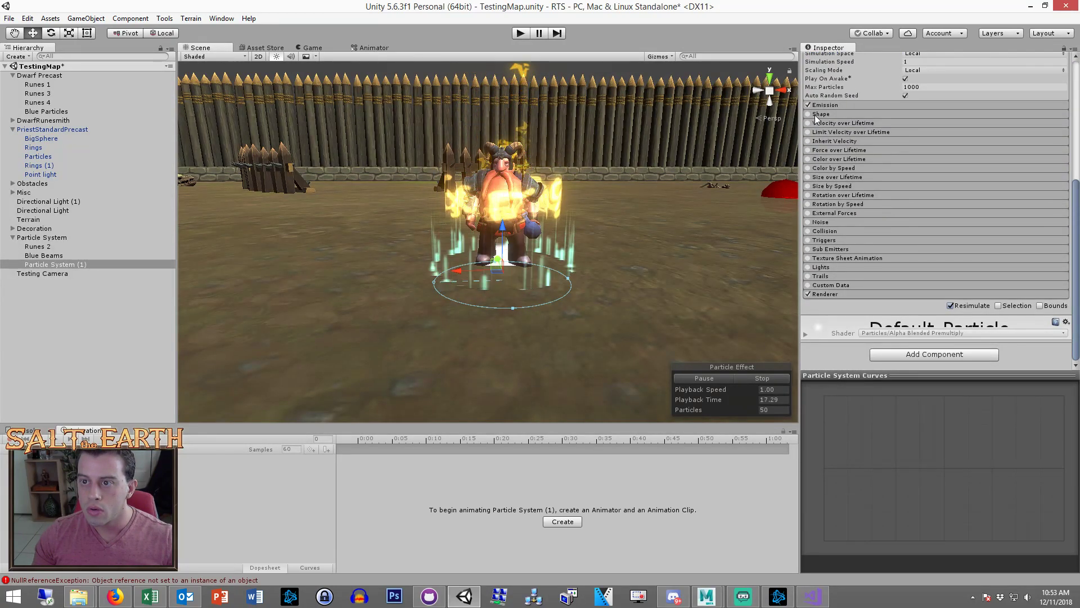
Switch the new particle system's render mode to Mesh and use the Quad mesh
{"action": "left_click", "coordinate": [825, 295]}
{"action": "left_click", "coordinate": [917, 304]}
{"action": "left_click", "coordinate": [928, 366]}
{"action": "left_click", "coordinate": [1053, 313]}
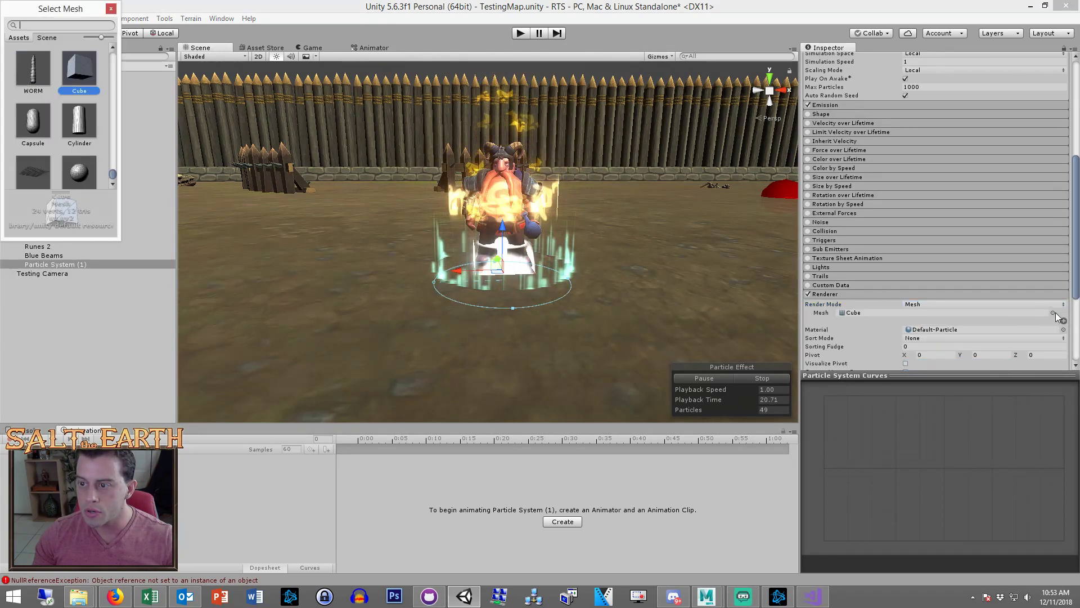
{"action": "scroll", "coordinate": [39, 140], "scroll_direction": "down", "scroll_amount": 2}
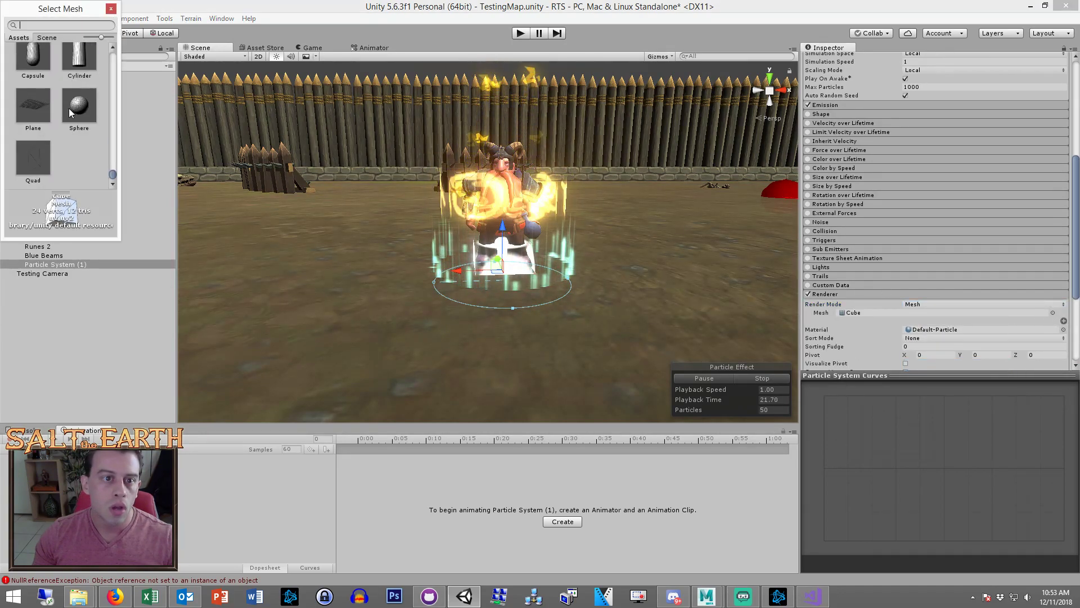
{"action": "double_click", "coordinate": [39, 156]}
Raise the new particle system to Z -0.595 and enable 3D start rotation
{"action": "mouse_move", "coordinate": [619, 275]}
{"action": "left_mouse_down", "text": "alt"}
{"action": "mouse_move", "coordinate": [613, 295]}
{"action": "mouse_move", "coordinate": [622, 276]}
{"action": "left_mouse_up", "text": "alt"}
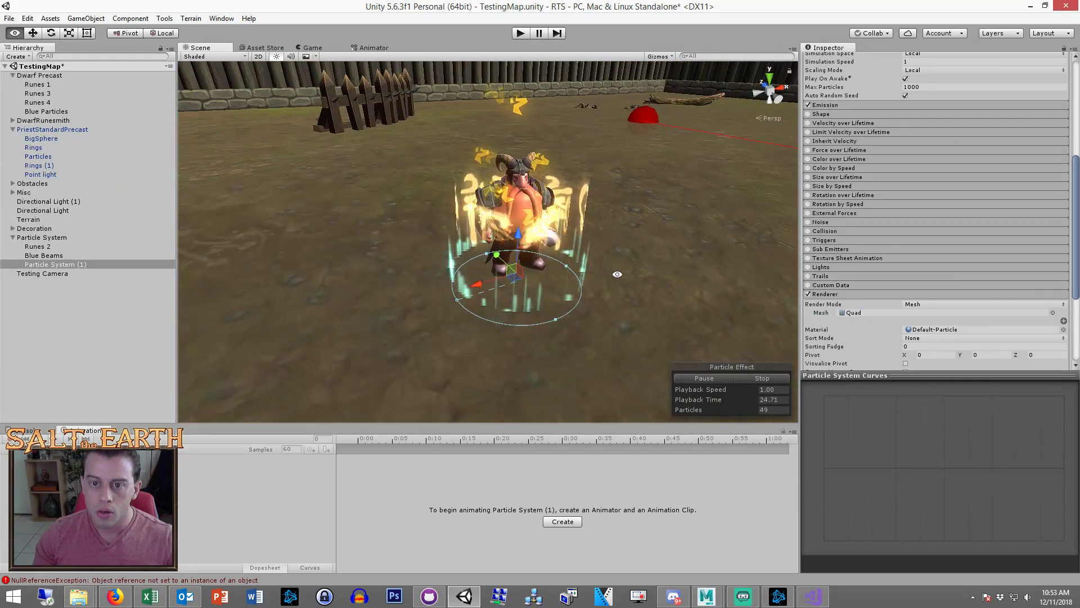
{"action": "scroll", "coordinate": [572, 267], "scroll_direction": "up", "scroll_amount": 3}
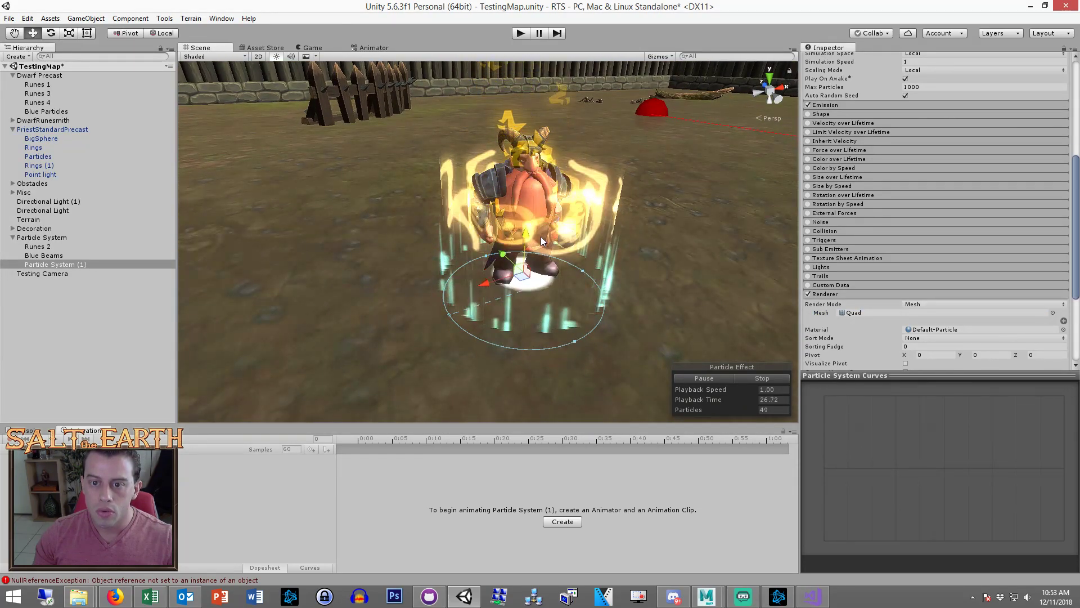
{"action": "left_click_drag", "start_coordinate": [542, 234], "coordinate": [501, 253], "text": "alt"}
{"action": "scroll", "coordinate": [984, 252], "scroll_direction": "up", "scroll_amount": 6}
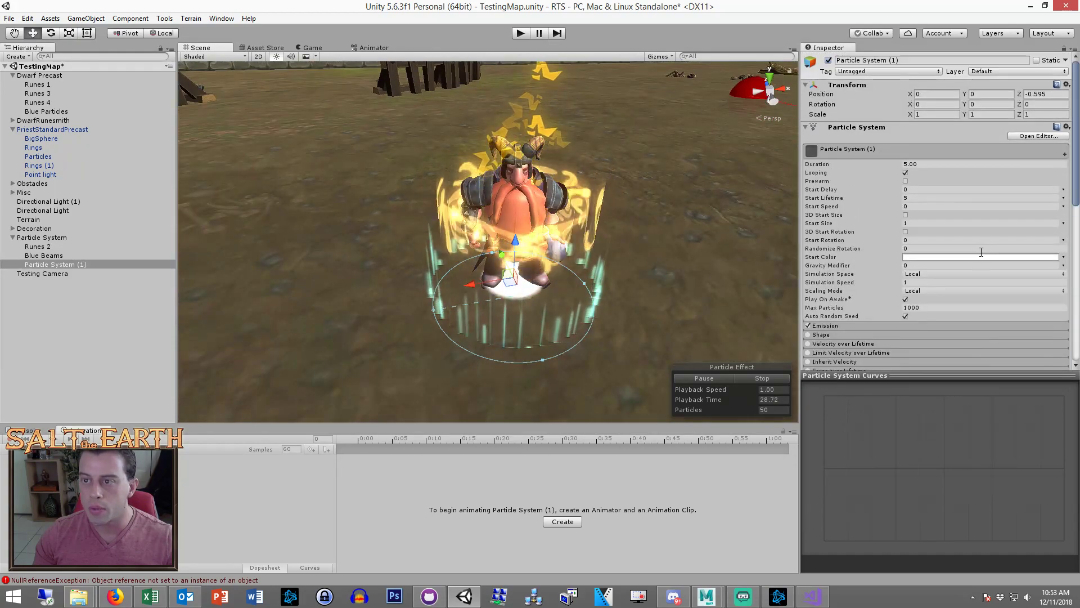
{"action": "left_click", "coordinate": [905, 231]}
{"action": "scroll", "coordinate": [870, 224], "scroll_direction": "down", "scroll_amount": 5}
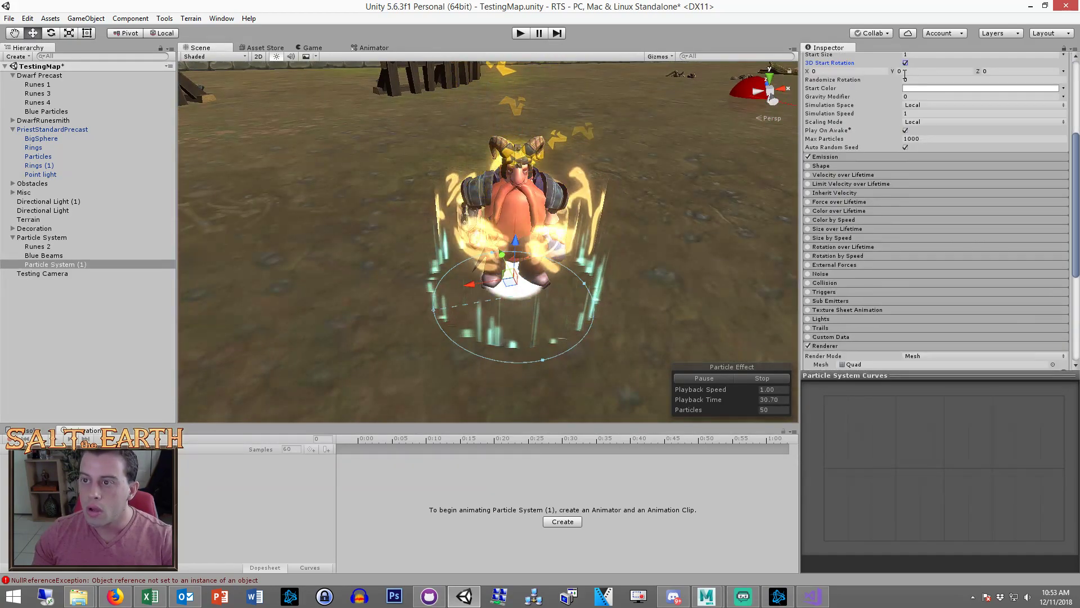
Assign the glowing swirl-ring material to the quad particle renderer and turn 3D start rotation off
{"action": "scroll", "coordinate": [913, 87], "scroll_direction": "down", "scroll_amount": 5}
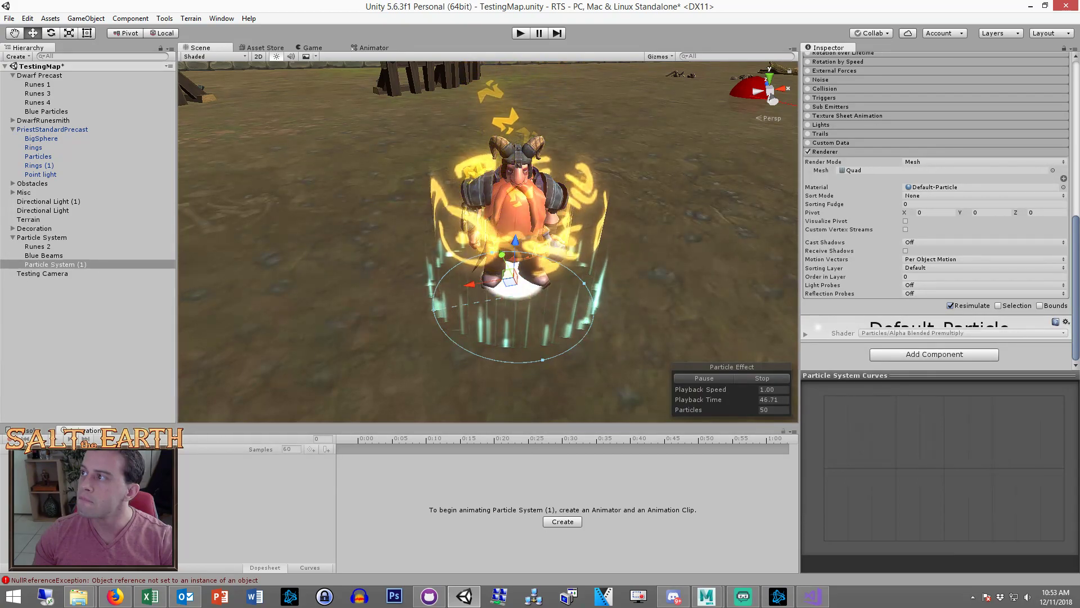
{"action": "left_click_drag", "start_coordinate": [1014, 393], "coordinate": [951, 187]}
{"action": "scroll", "coordinate": [954, 139], "scroll_direction": "up", "scroll_amount": 10}
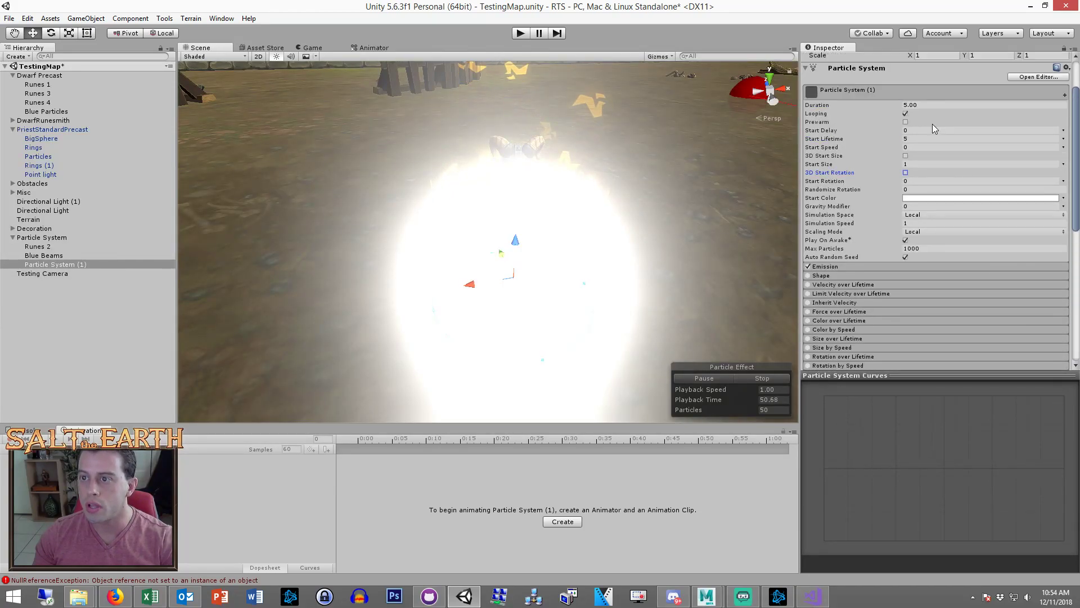
Set the ring particle system's start lifetime to 1 and its emission rate over time to 1
{"action": "left_click", "coordinate": [923, 139]}
{"action": "type", "text": "1"}
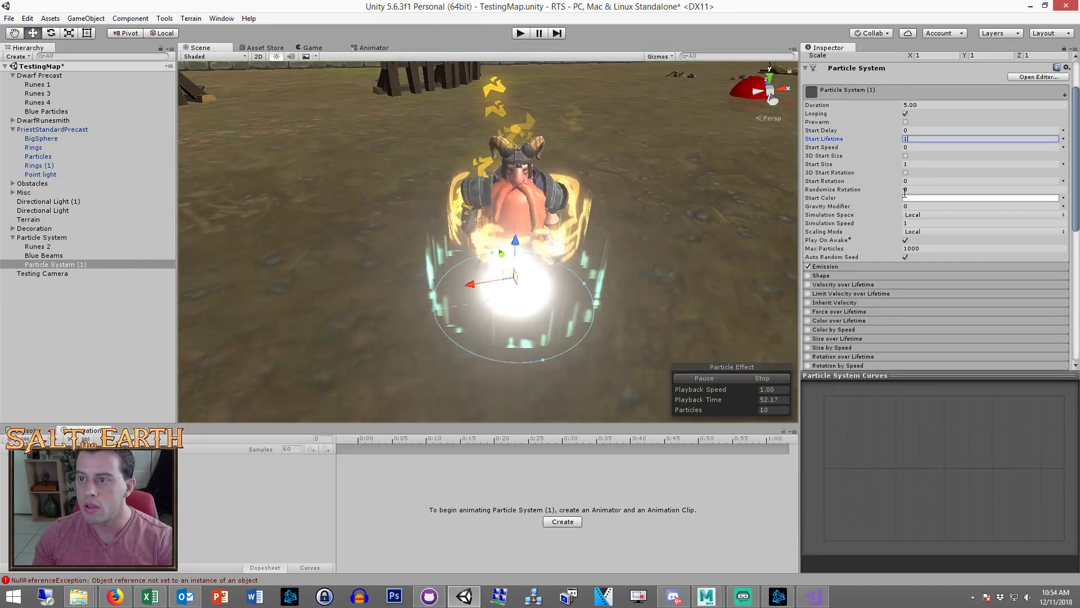
{"action": "left_click", "coordinate": [837, 265]}
{"action": "type", "text": "1"}
{"action": "left_click", "coordinate": [923, 277]}
{"action": "type", "text": "1"}
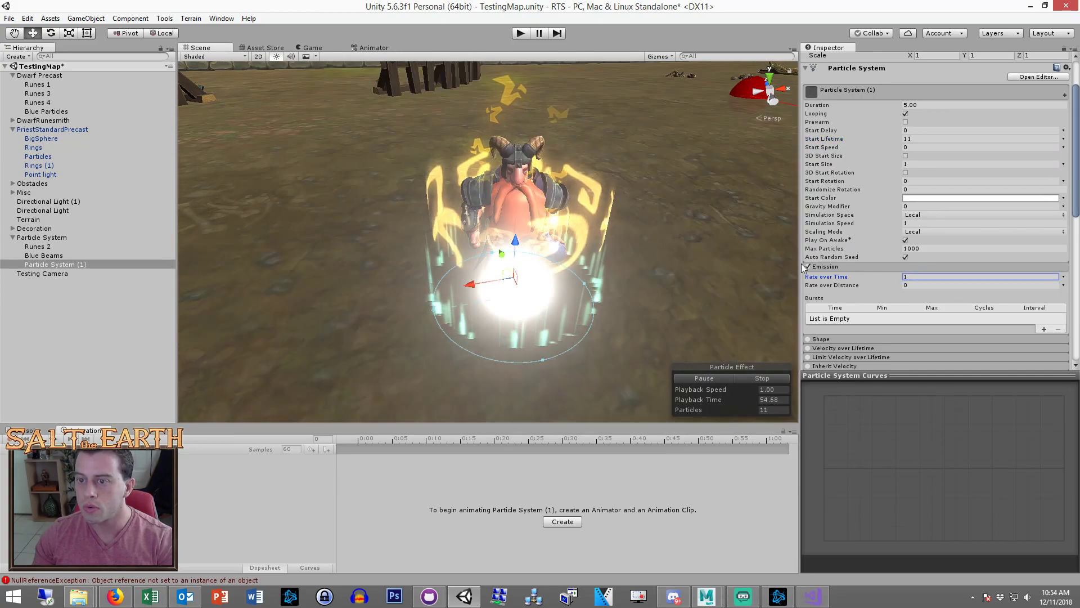
{"action": "left_click", "coordinate": [923, 139]}
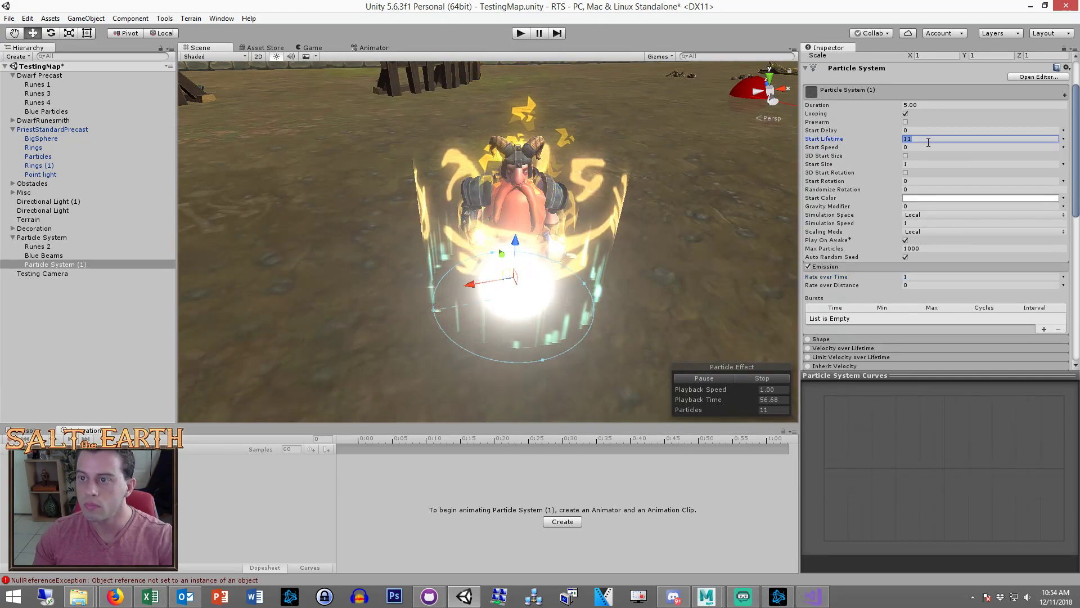
{"action": "type", "text": "1"}
Enlarge the ring to a start size of 4.6 and lower it to Z -0.675 around the dwarf's feet
{"action": "left_click", "coordinate": [923, 164]}
{"action": "type", "text": "3.96"}
{"action": "left_click_drag", "start_coordinate": [945, 181], "coordinate": [957, 181]}
{"action": "left_click_drag", "start_coordinate": [648, 275], "coordinate": [589, 213], "text": "alt"}
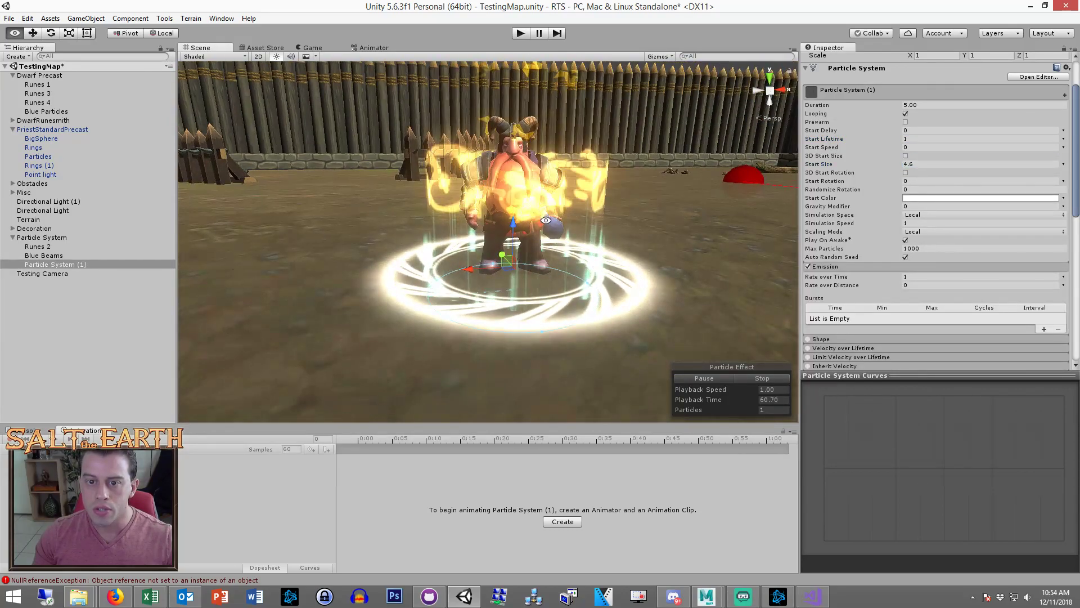
{"action": "left_click_drag", "start_coordinate": [514, 234], "coordinate": [595, 252], "text": "alt"}
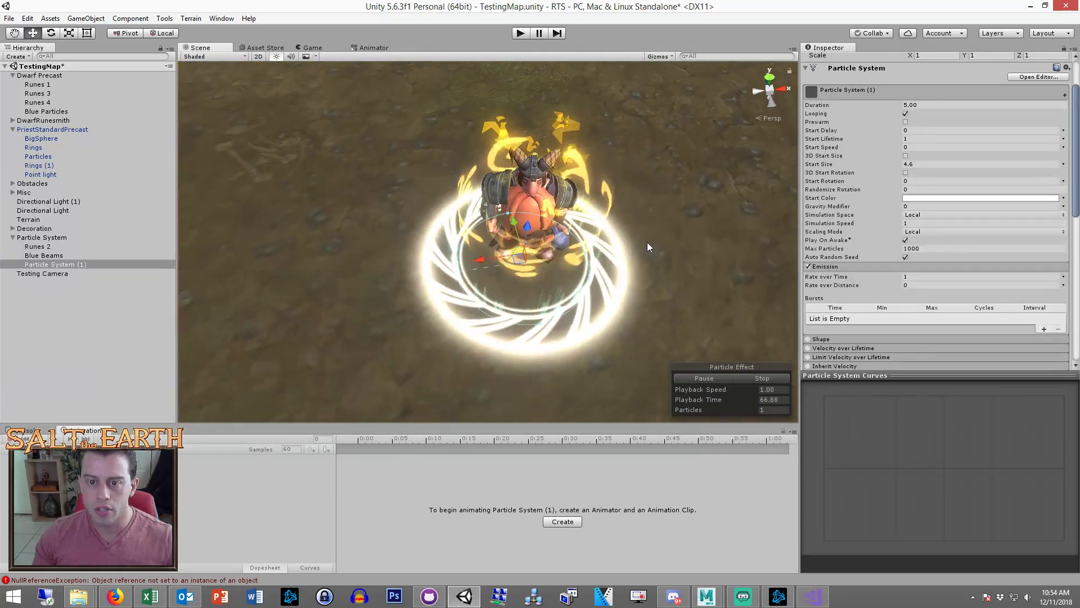
Set the ring's start lifetime to 0.98 and check the effect in the Game view
{"action": "left_click", "coordinate": [904, 139]}
{"action": "left_click_drag", "start_coordinate": [901, 141], "coordinate": [909, 150]}
{"action": "key", "text": "BackSpace"}
{"action": "key", "text": "BackSpace"}
{"action": "key", "text": "BackSpace"}
{"action": "key", "text": "BackSpace"}
{"action": "type", "text": "0.98"}
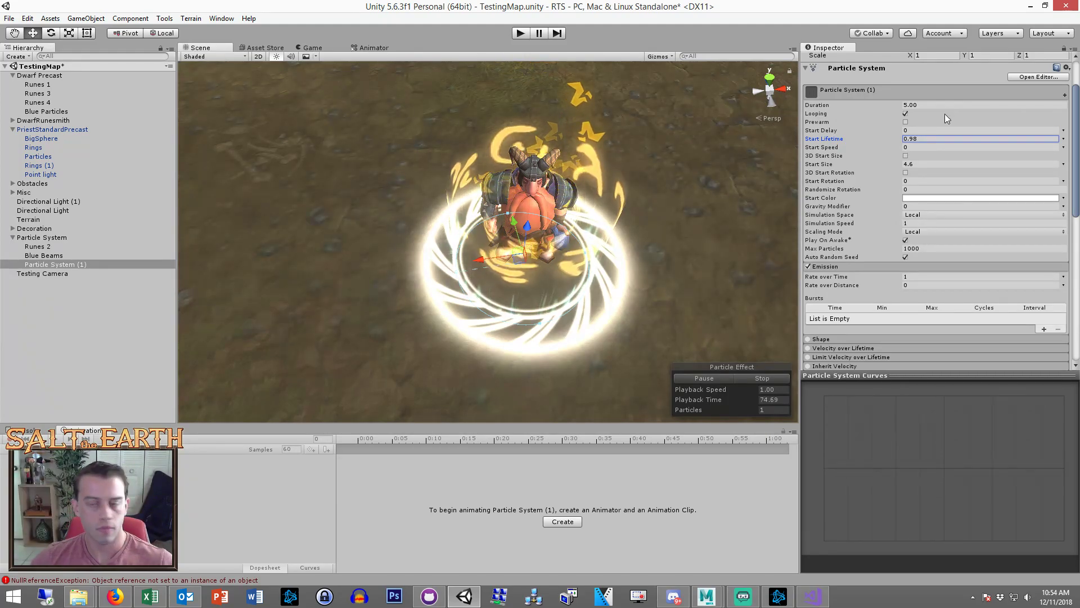
{"action": "left_click_drag", "start_coordinate": [581, 259], "coordinate": [546, 210], "text": "alt"}
{"action": "left_click", "coordinate": [319, 48]}
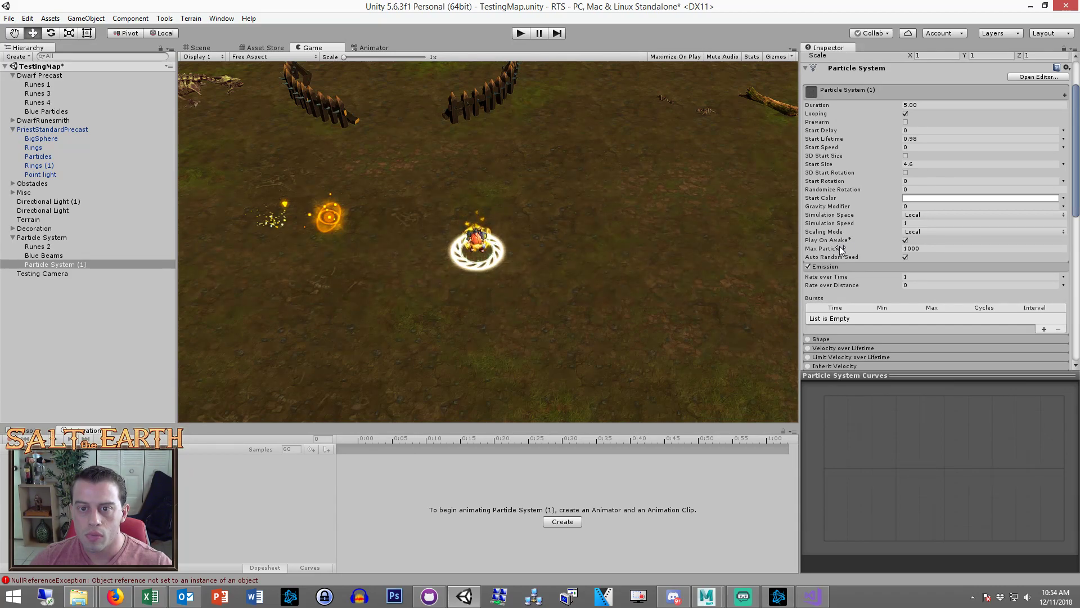
{"action": "scroll", "coordinate": [869, 248], "scroll_direction": "down", "scroll_amount": 3}
{"action": "scroll", "coordinate": [869, 248], "scroll_direction": "down", "scroll_amount": 3}
{"action": "left_click", "coordinate": [942, 130]}
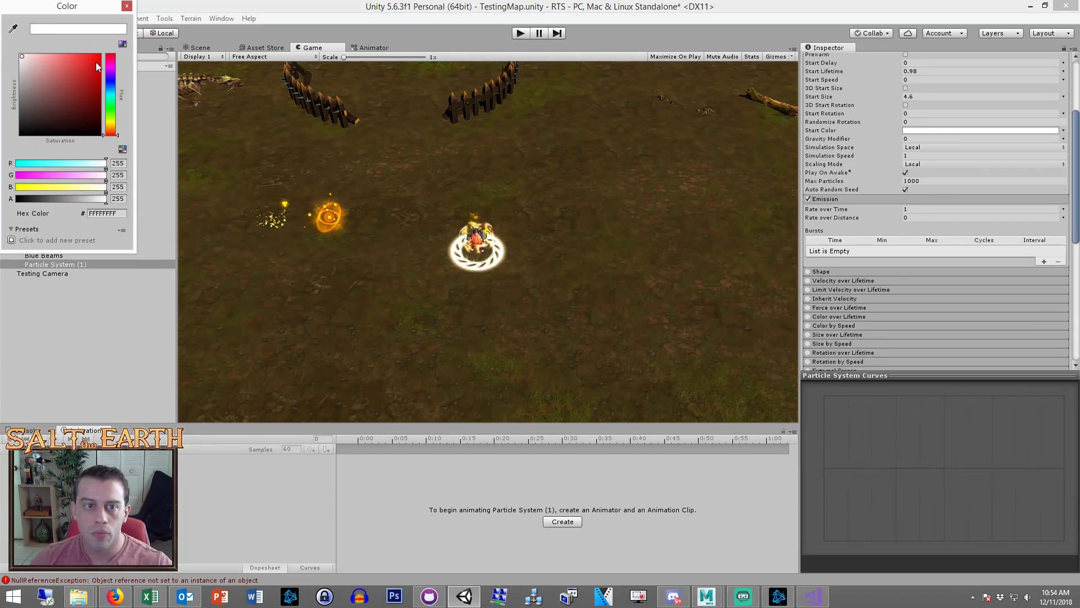
{"action": "left_click", "coordinate": [127, 6]}
Turn off looping for the ring particle system
{"action": "scroll", "coordinate": [943, 211], "scroll_direction": "up", "scroll_amount": 5}
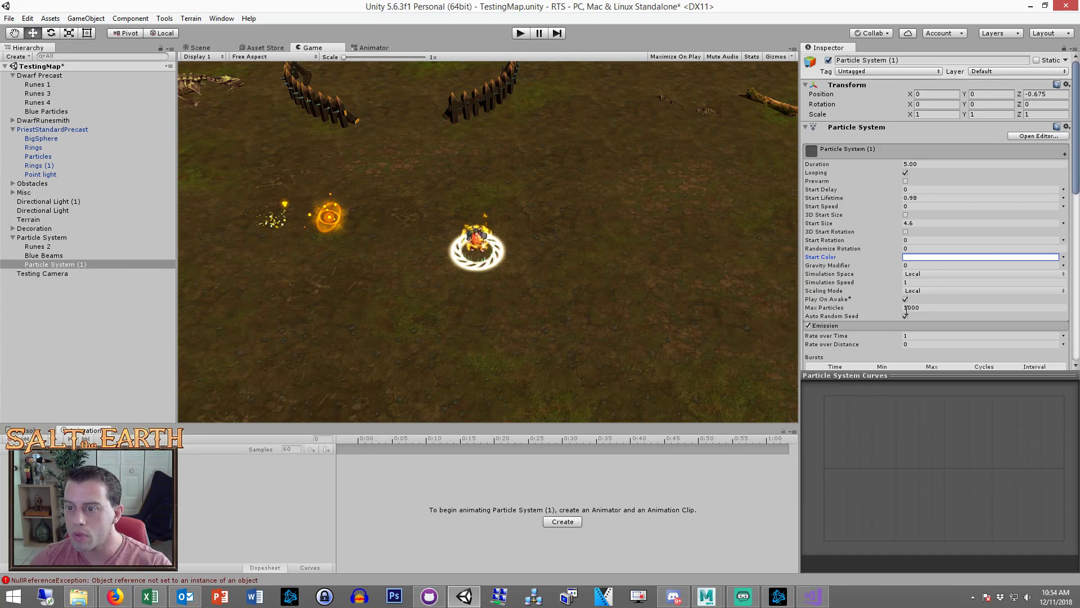
{"action": "left_click", "coordinate": [907, 174]}
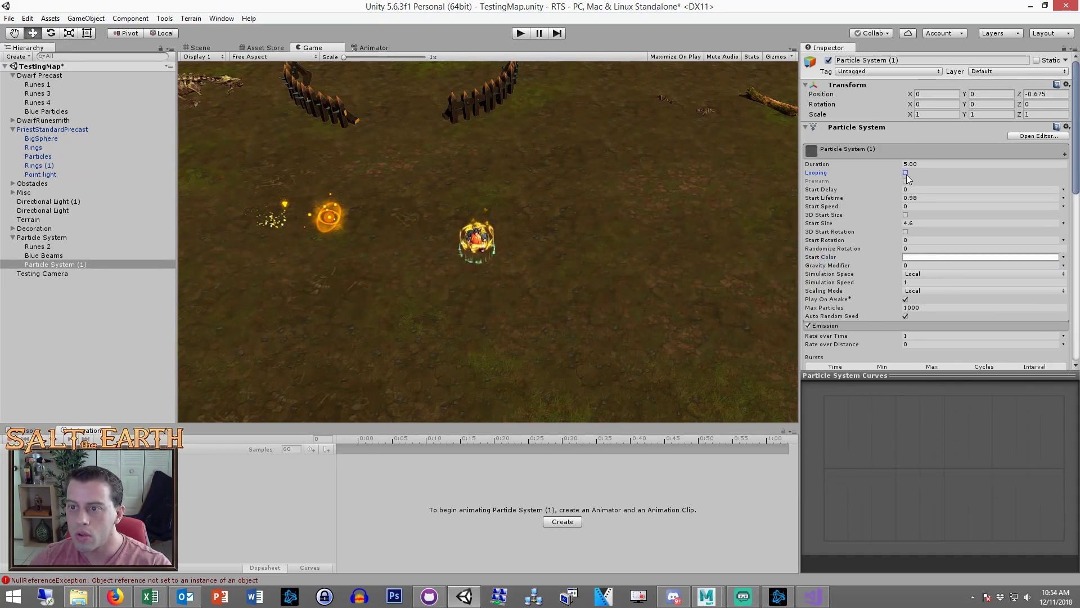
Set the ring particle system's start lifetime to 100000 and replay the effect in the Scene view
{"action": "left_click", "coordinate": [989, 199]}
{"action": "type", "text": "999"}
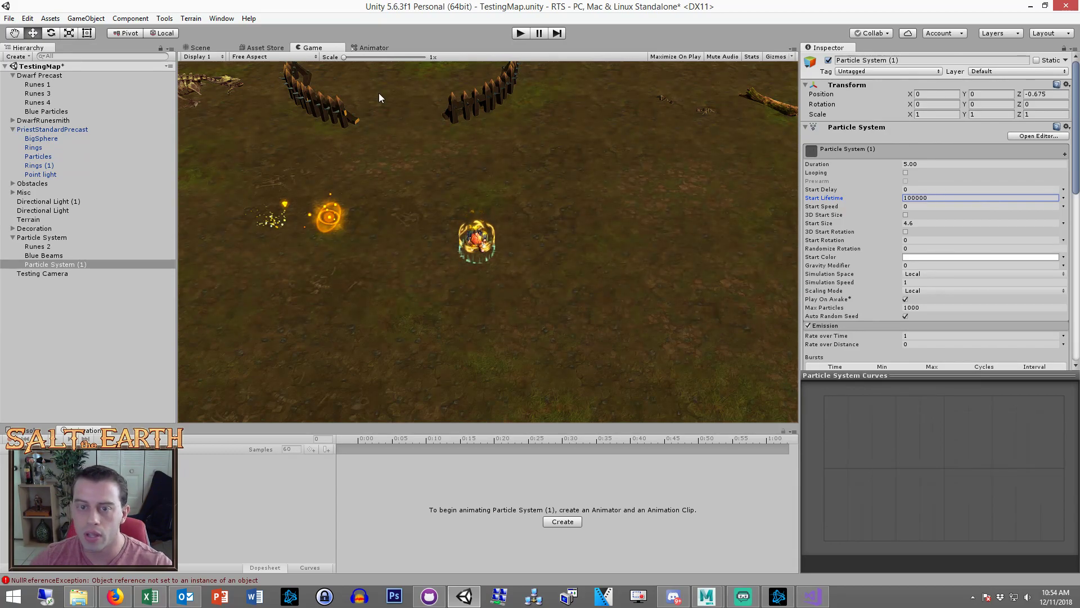
{"action": "left_click", "coordinate": [190, 48]}
{"action": "left_click", "coordinate": [748, 378]}
{"action": "left_click", "coordinate": [725, 380]}
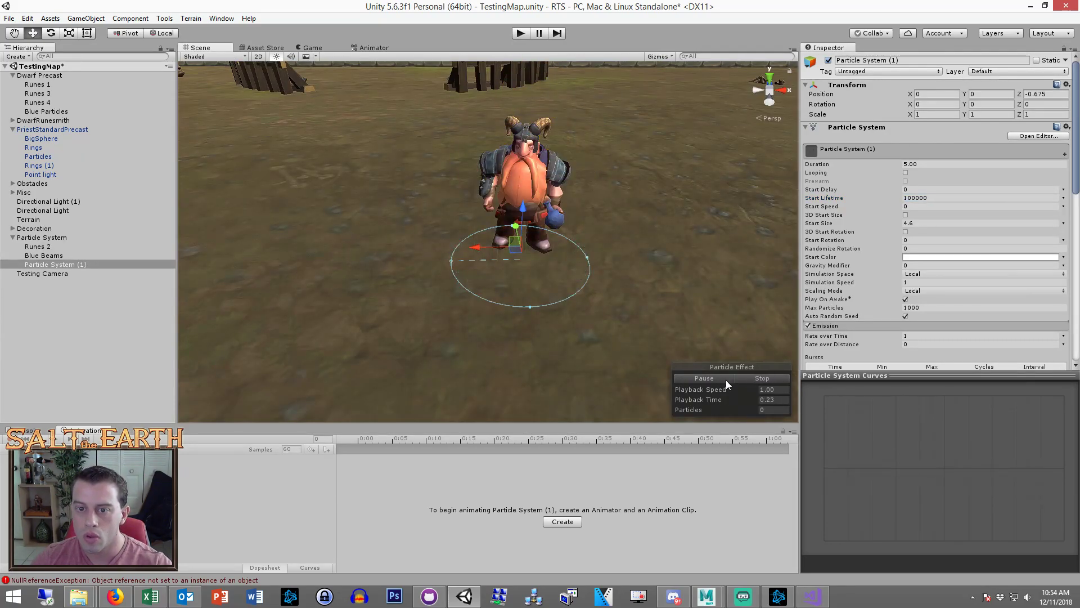
Set the ring's emission rate over time to 0, add a burst with min 1 and max 1, and replay the effect
{"action": "scroll", "coordinate": [944, 312], "scroll_direction": "down", "scroll_amount": 5}
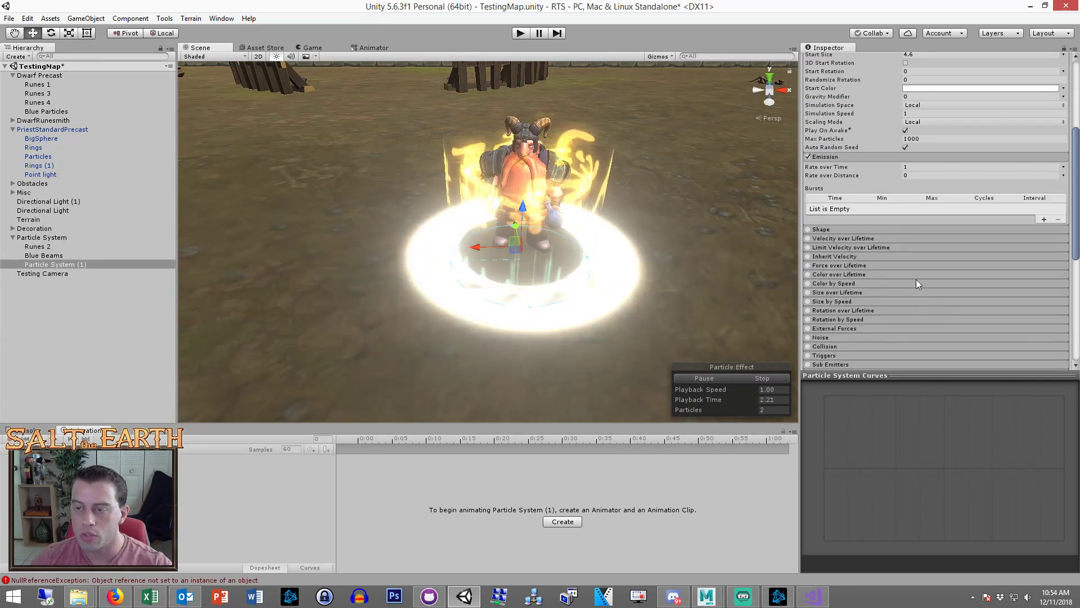
{"action": "scroll", "coordinate": [895, 265], "scroll_direction": "up", "scroll_amount": 3}
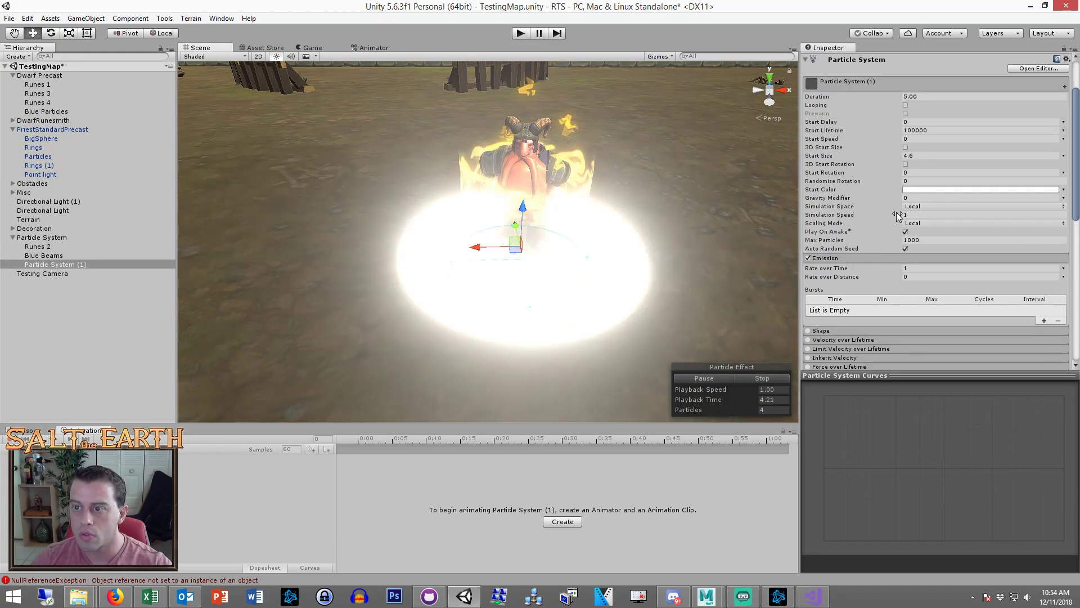
{"action": "type", "text": "0"}
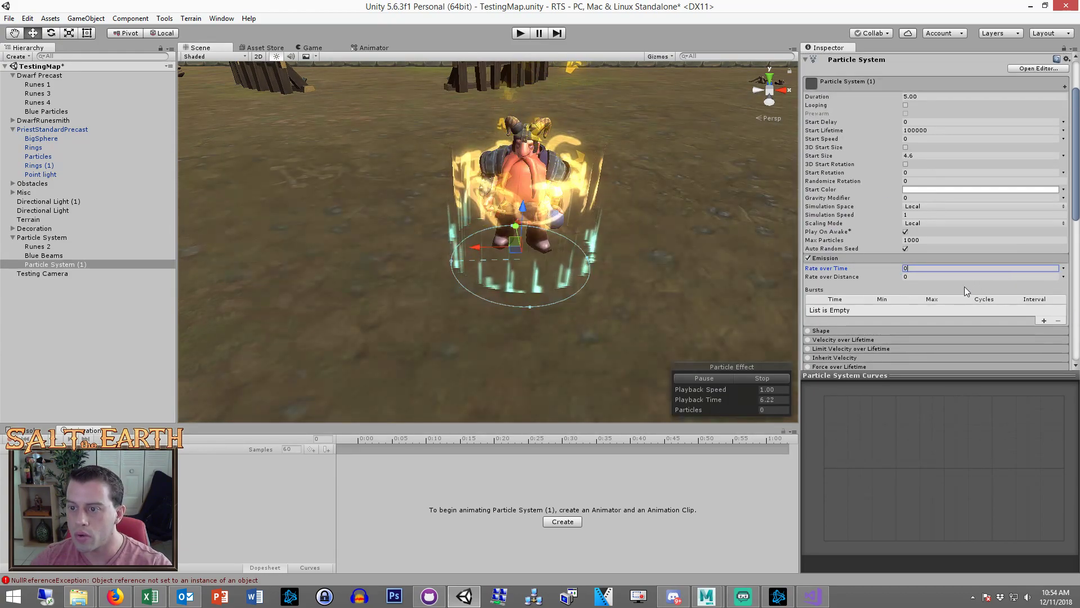
{"action": "left_click", "coordinate": [1044, 320]}
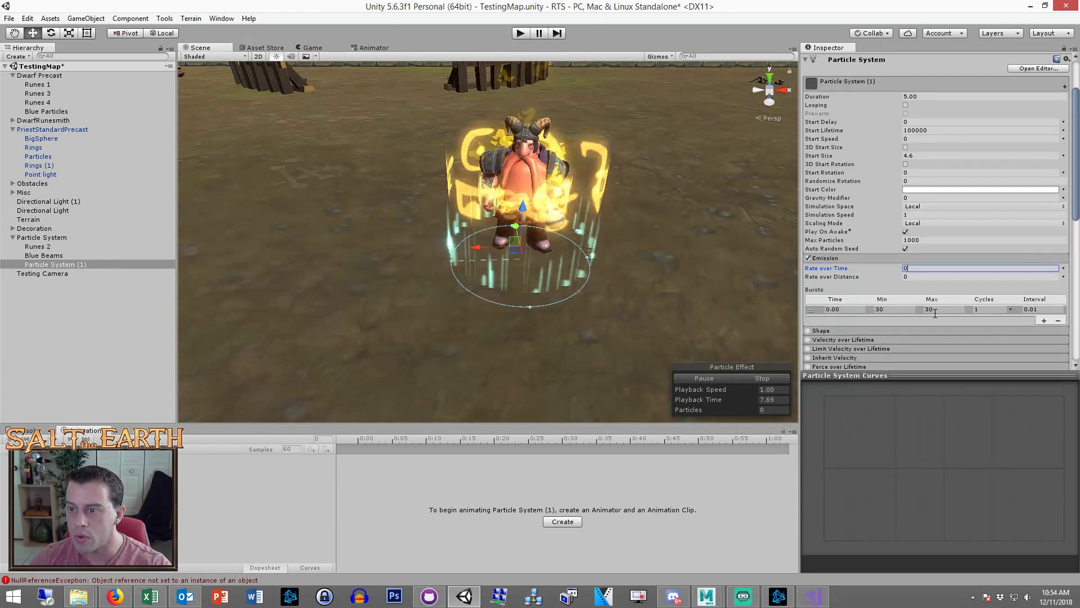
{"action": "left_click", "coordinate": [906, 310]}
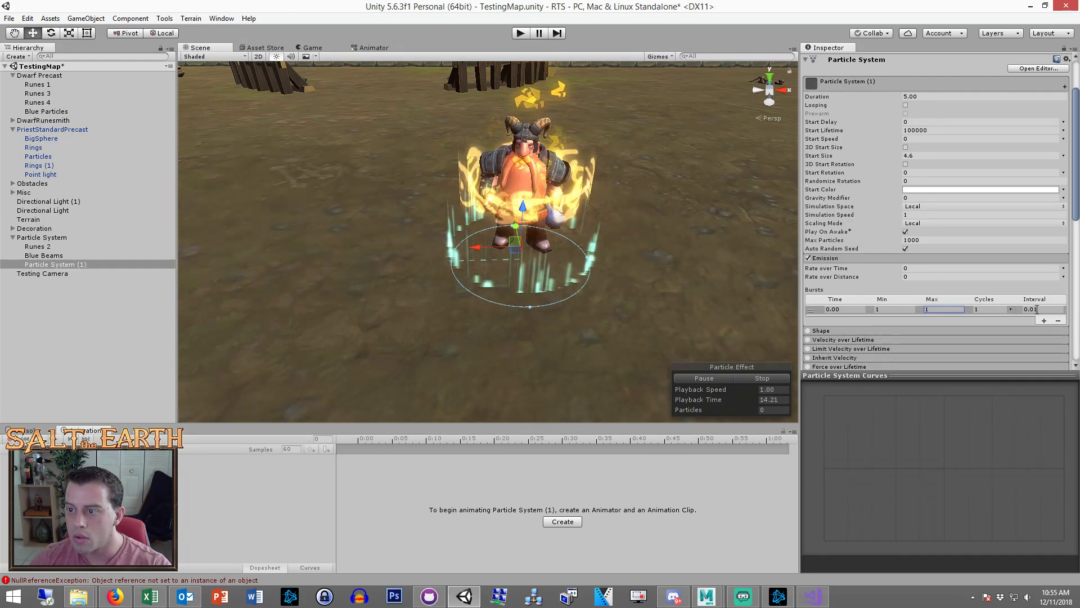
{"action": "left_click", "coordinate": [763, 378]}
{"action": "left_click", "coordinate": [733, 378]}
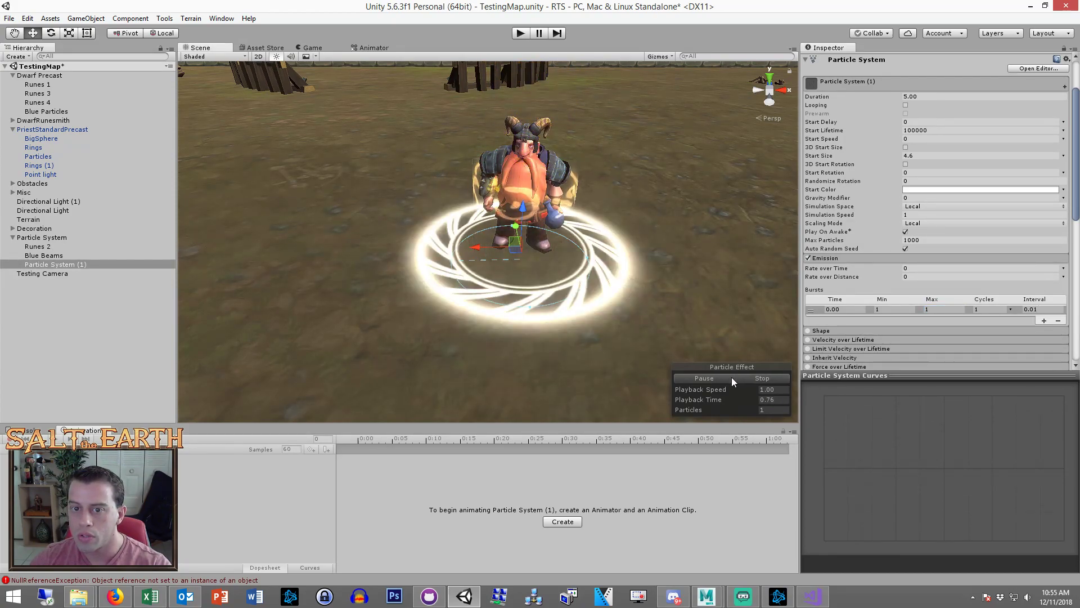
Change the ring's start color to light blue 769FFF and restart the particle simulation
{"action": "left_click", "coordinate": [923, 189]}
{"action": "left_click", "coordinate": [109, 86]}
{"action": "left_click", "coordinate": [64, 60]}
{"action": "left_click_drag", "start_coordinate": [64, 60], "coordinate": [63, 56]}
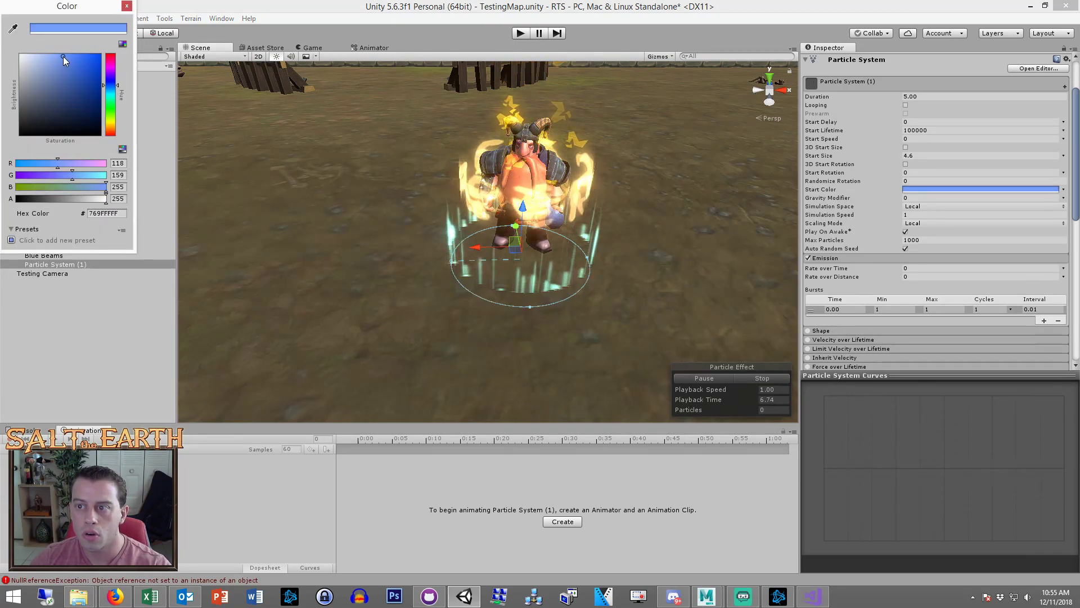
{"action": "left_click", "coordinate": [766, 379]}
{"action": "left_click", "coordinate": [761, 378]}
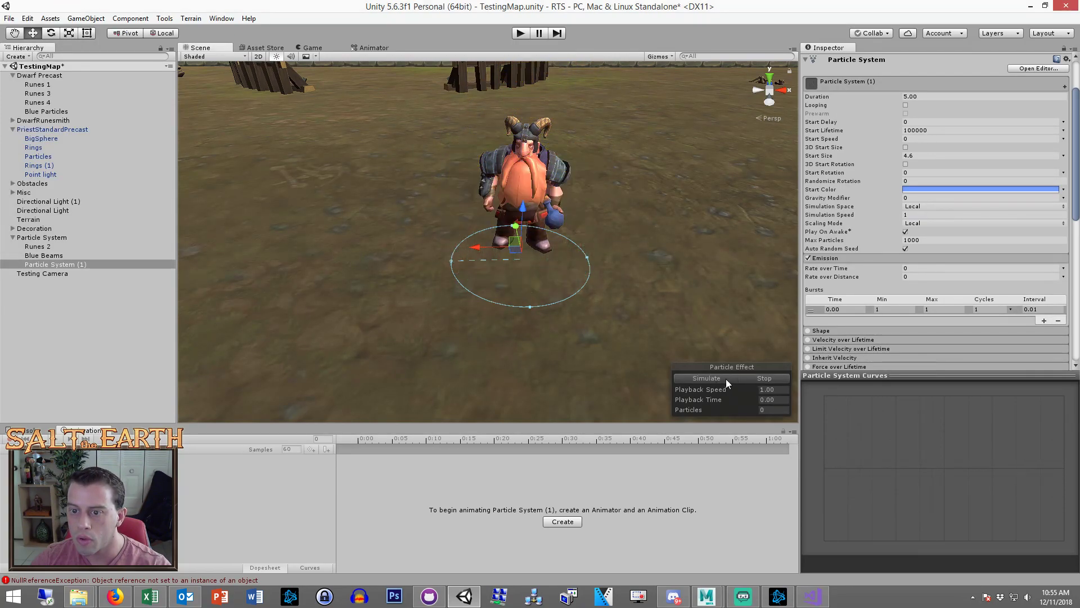
{"action": "left_click", "coordinate": [714, 380]}
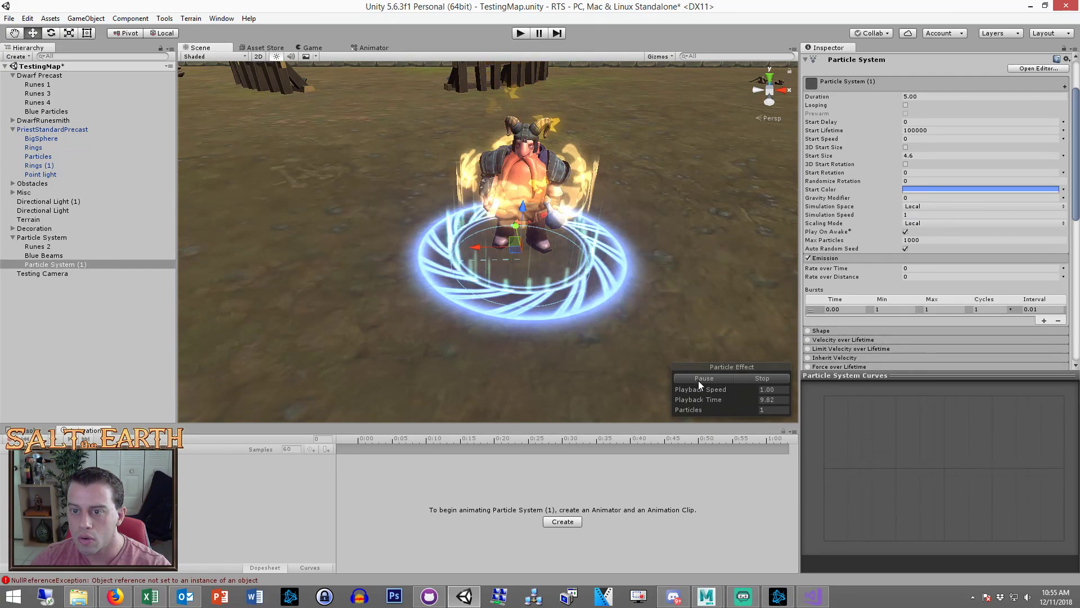
Enlarge the ring to a start size of 5.08 and replay the effect around the dwarf
{"action": "scroll", "coordinate": [619, 284], "scroll_direction": "down", "scroll_amount": 3}
{"action": "left_click_drag", "start_coordinate": [619, 284], "coordinate": [595, 325], "text": "alt"}
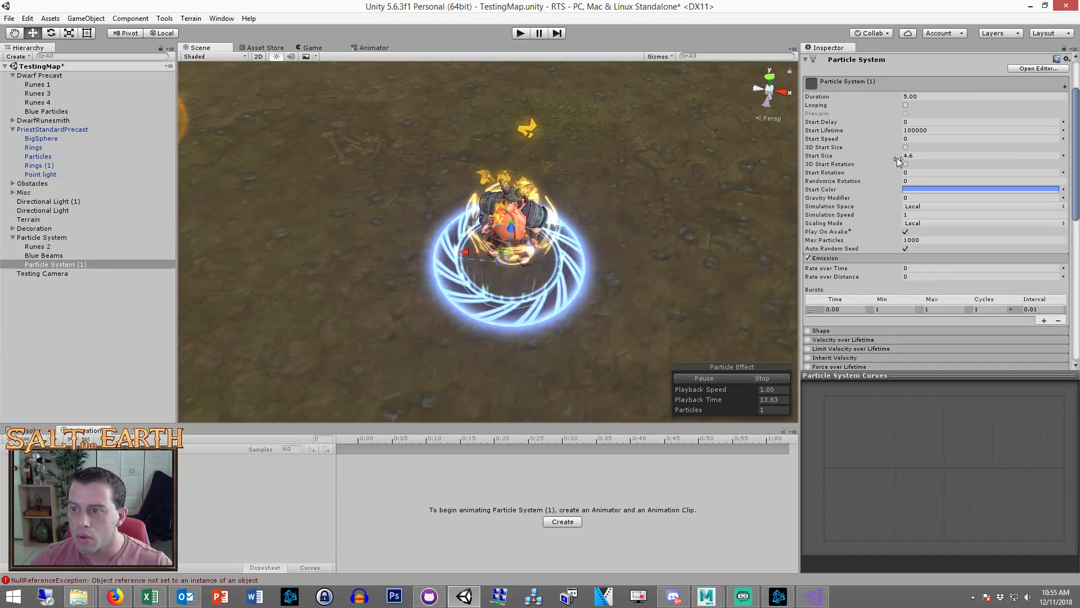
{"action": "left_click_drag", "start_coordinate": [895, 157], "coordinate": [905, 157]}
{"action": "left_click", "coordinate": [755, 378]}
{"action": "left_click", "coordinate": [723, 380]}
{"action": "left_click_drag", "start_coordinate": [633, 342], "coordinate": [626, 318], "text": "alt"}
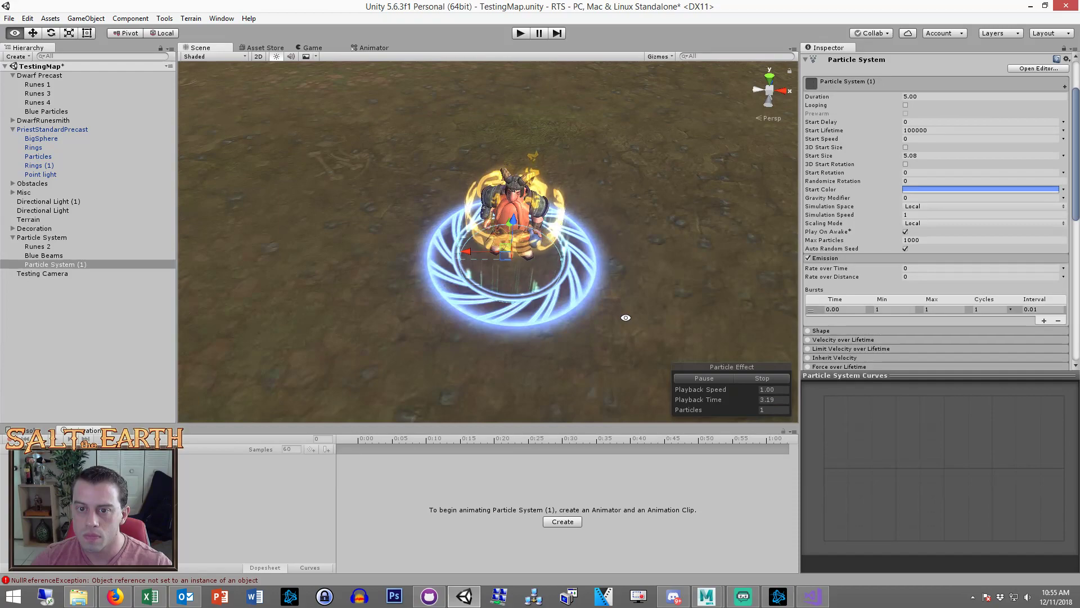
Enable Rotation over Lifetime for the ring with an angular velocity of 45 and check it in the Game view
{"action": "left_click", "coordinate": [936, 129]}
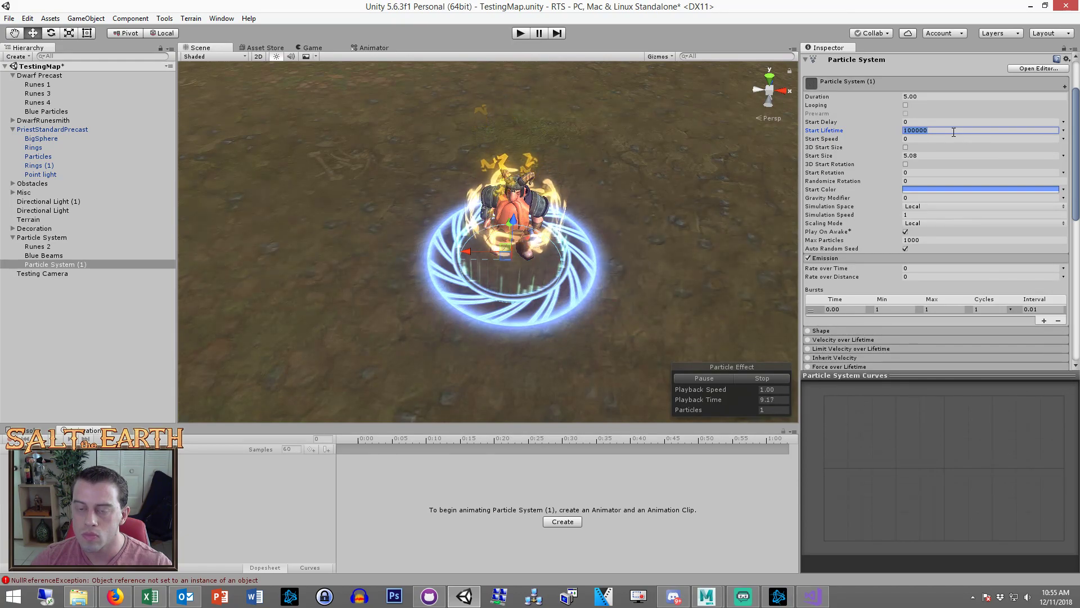
{"action": "scroll", "coordinate": [846, 276], "scroll_direction": "down", "scroll_amount": 3}
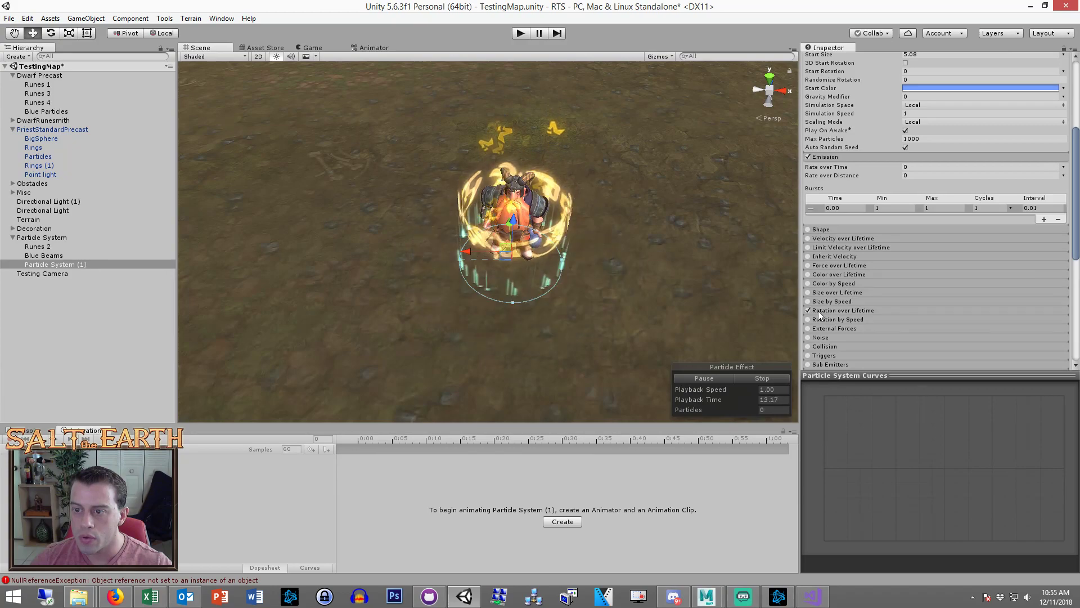
{"action": "left_click", "coordinate": [809, 310]}
{"action": "left_click", "coordinate": [724, 378]}
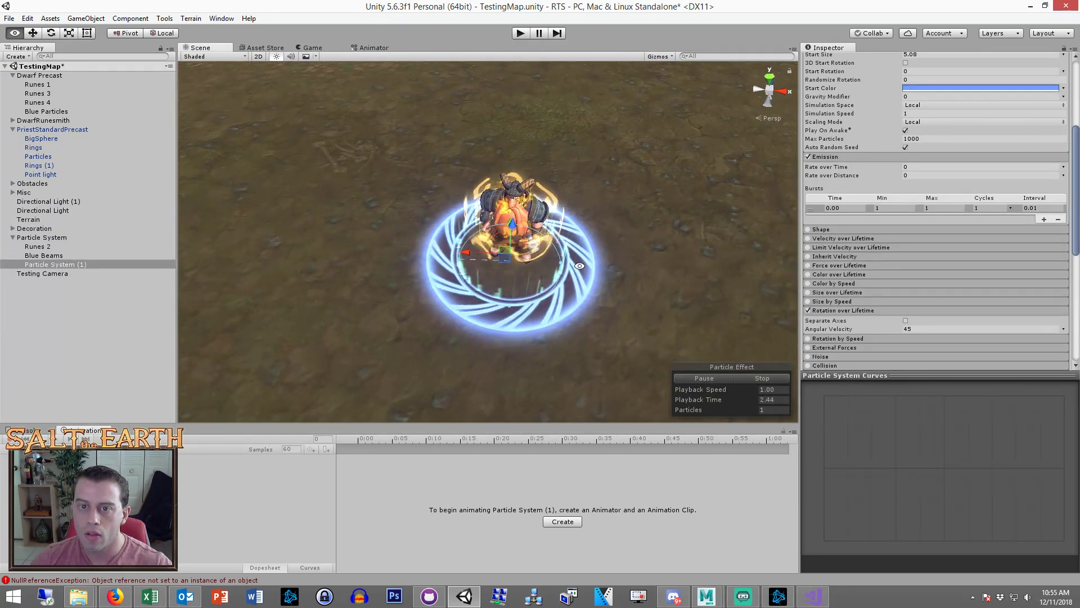
{"action": "left_click", "coordinate": [311, 47]}
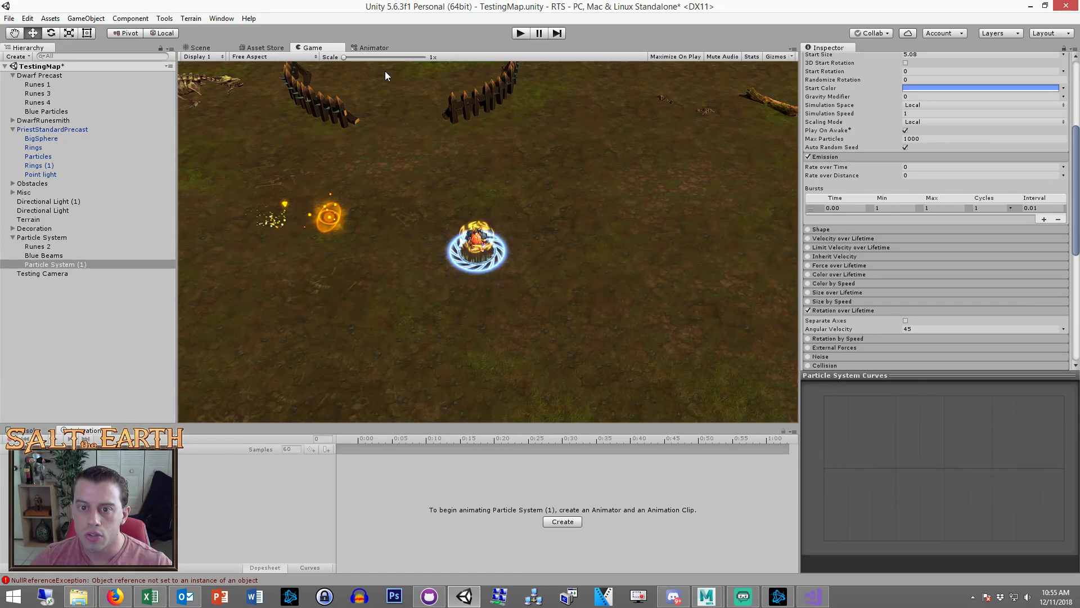
Lower the alpha of the ring's start color to 167, replay the effect and check it in the Game view
{"action": "left_click", "coordinate": [1016, 89]}
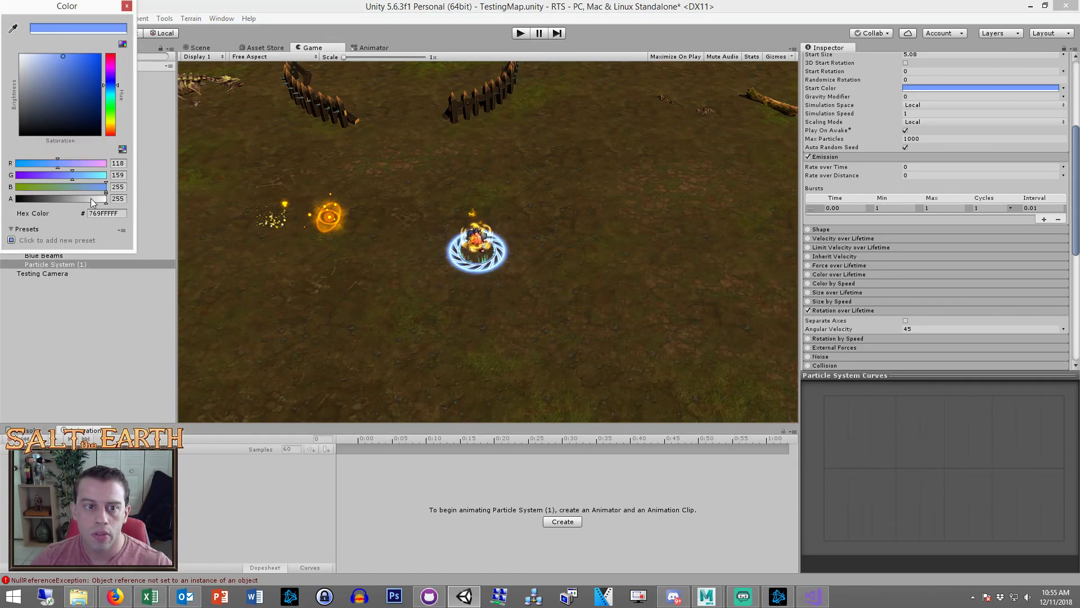
{"action": "left_click", "coordinate": [205, 49]}
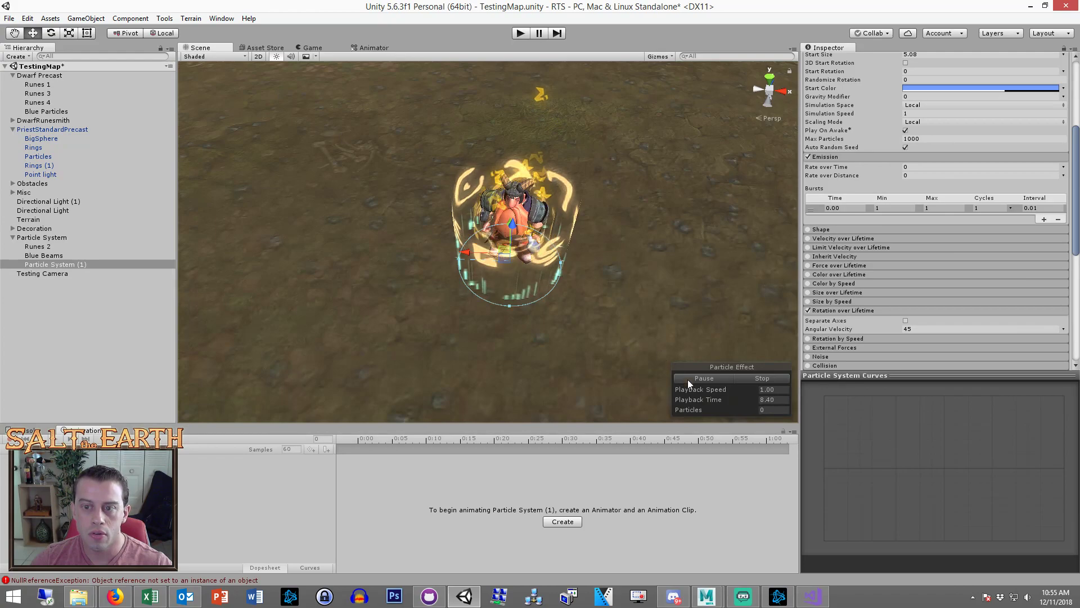
{"action": "left_click", "coordinate": [745, 380]}
{"action": "left_click", "coordinate": [720, 379]}
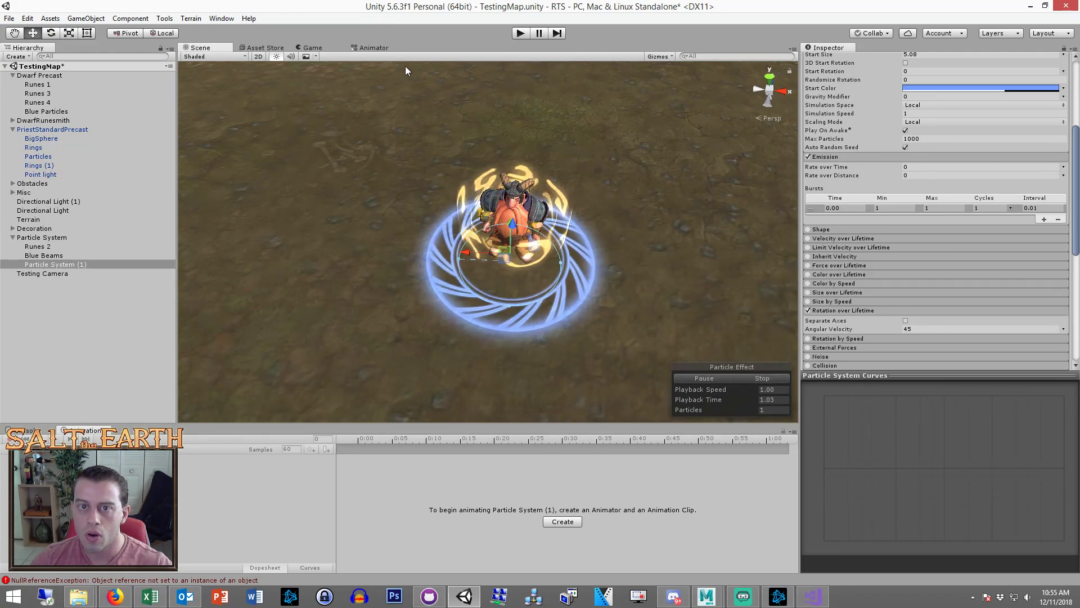
{"action": "left_click", "coordinate": [317, 47]}
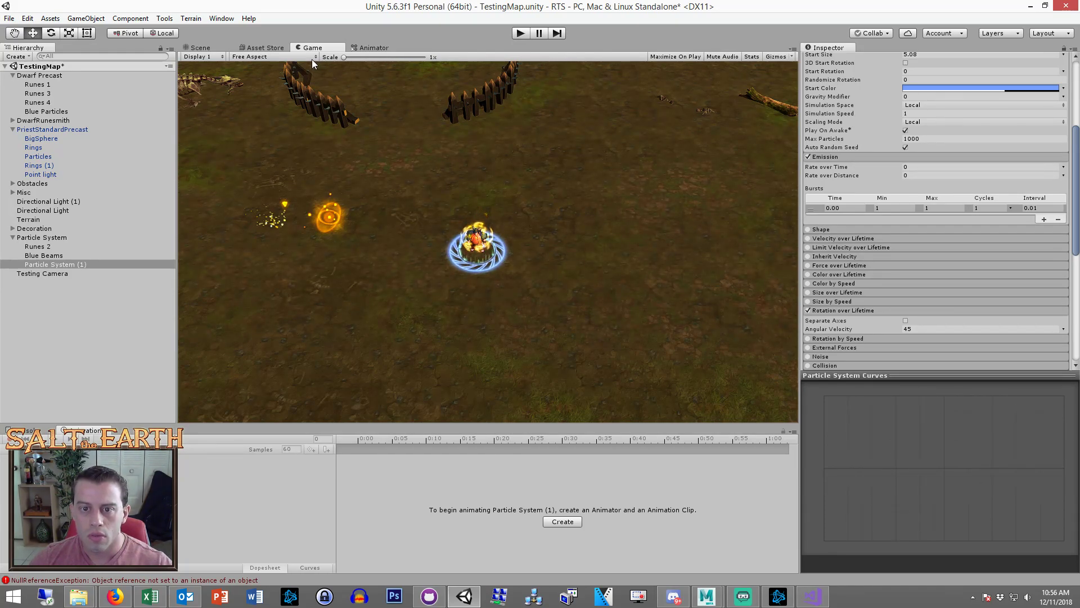
Switch the ring's renderer material to Aura09 and compare the effect in the Scene and Game views
{"action": "scroll", "coordinate": [999, 222], "scroll_direction": "down", "scroll_amount": 10}
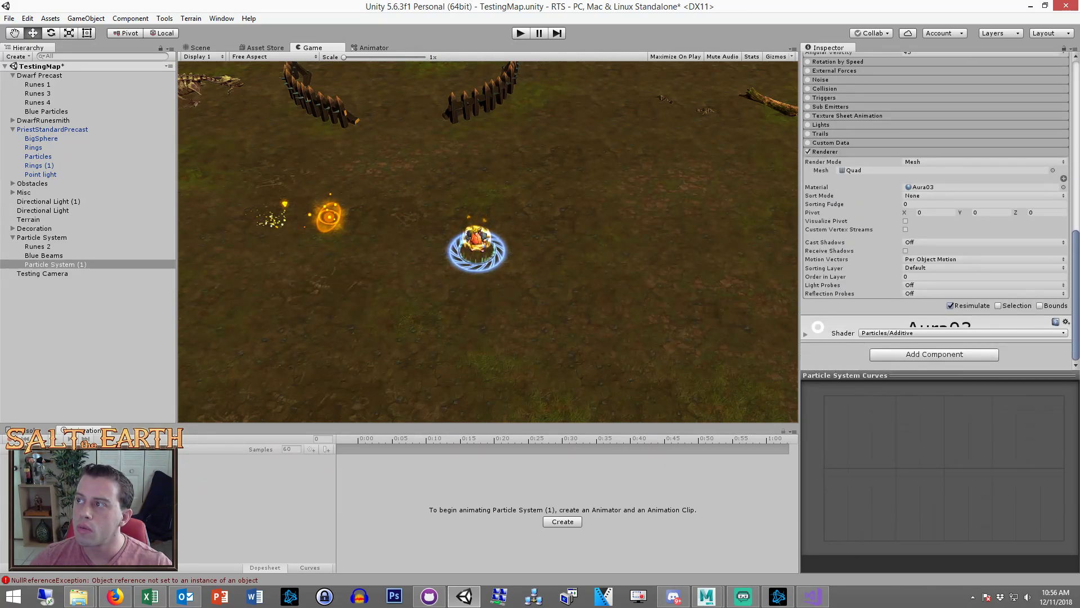
{"action": "left_click_drag", "start_coordinate": [933, 185], "coordinate": [934, 185]}
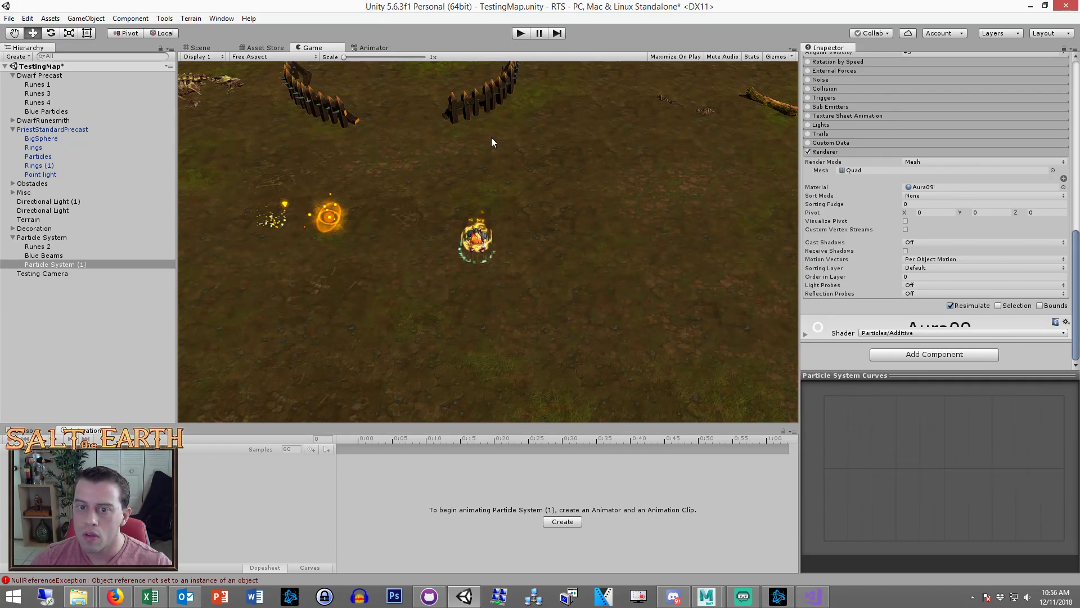
{"action": "left_click", "coordinate": [200, 47]}
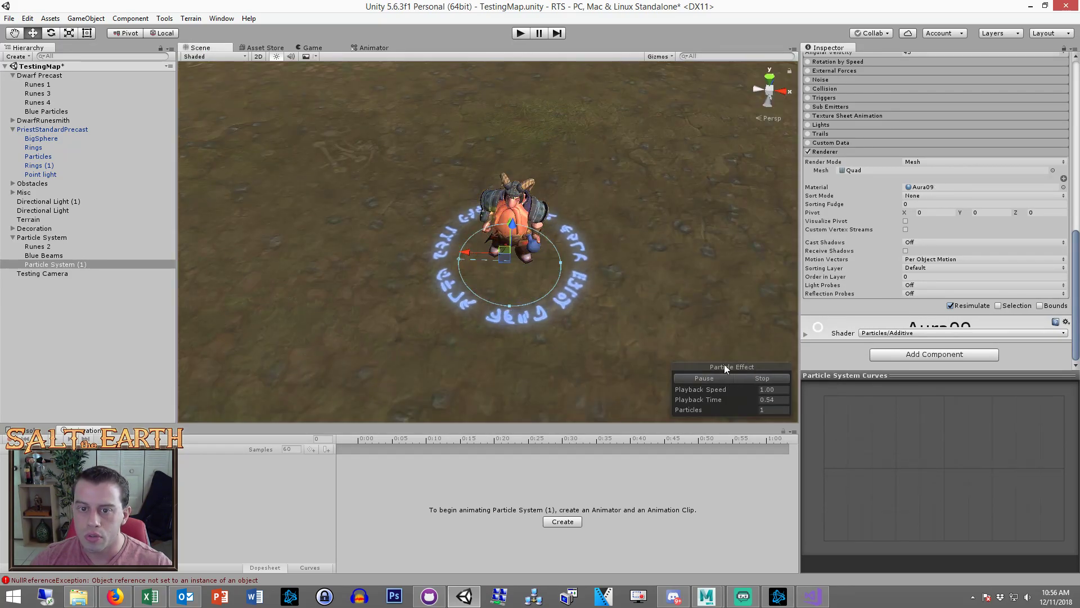
{"action": "scroll", "coordinate": [951, 228], "scroll_direction": "up", "scroll_amount": 10}
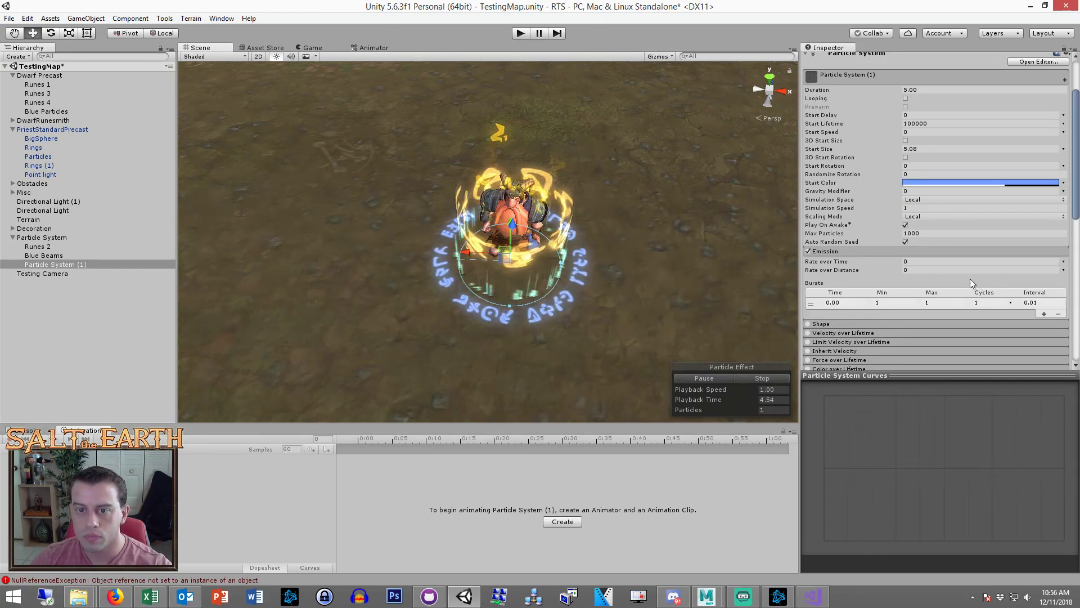
{"action": "left_click", "coordinate": [311, 48]}
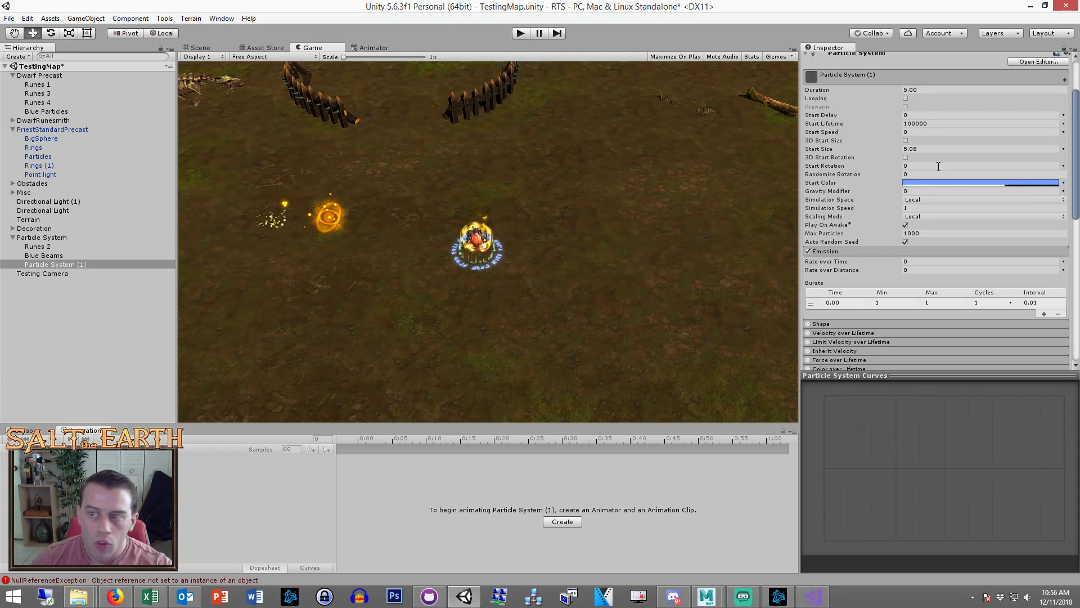
{"action": "left_click", "coordinate": [198, 48]}
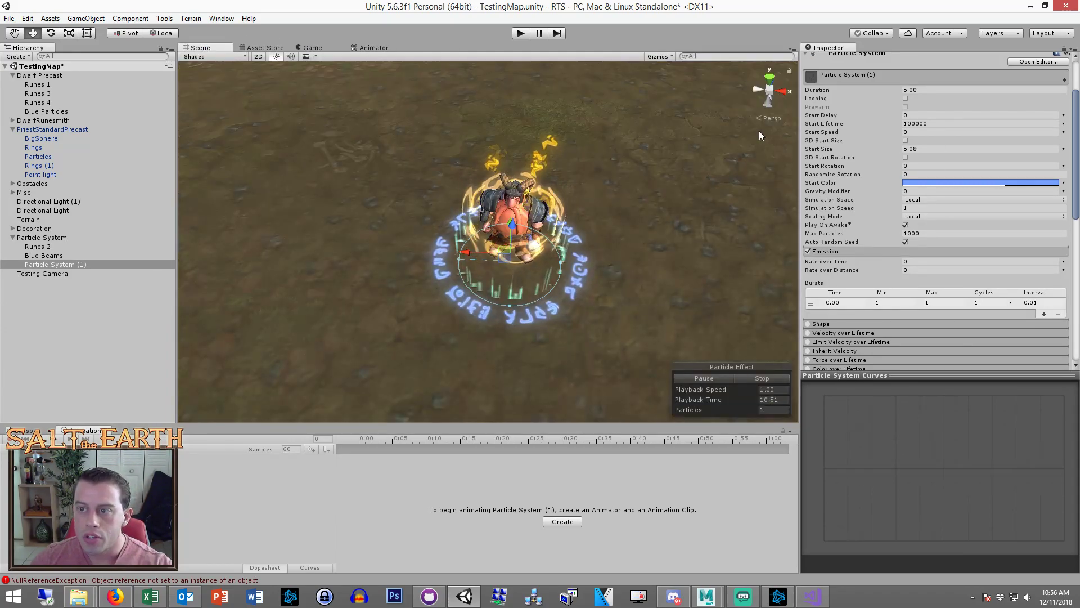
Turn on looping for the ring particle system and set its start lifetime to 5
{"action": "type", "text": "1"}
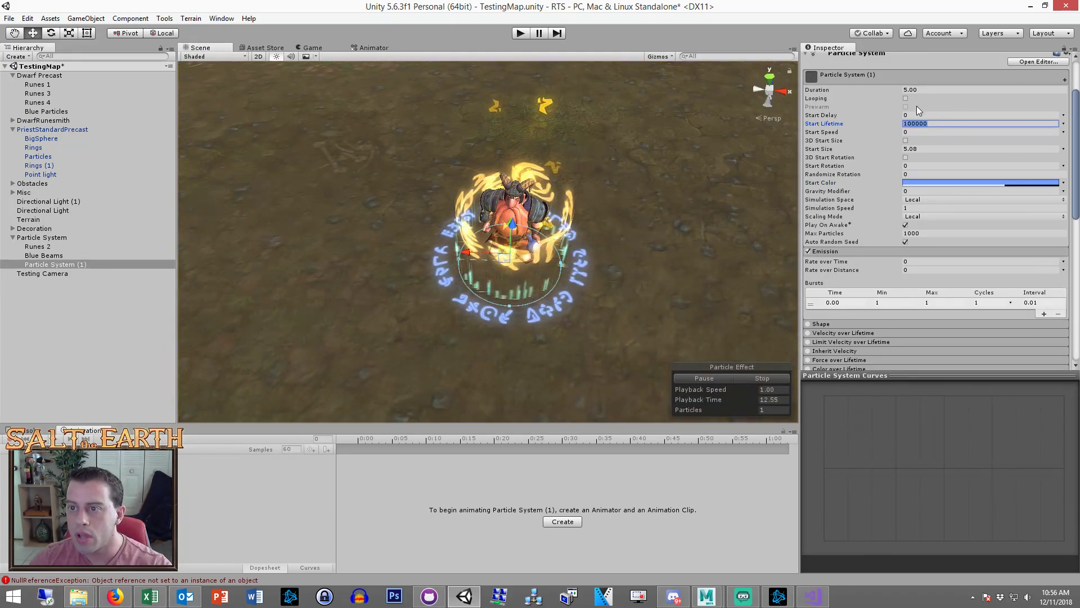
{"action": "left_click", "coordinate": [907, 99]}
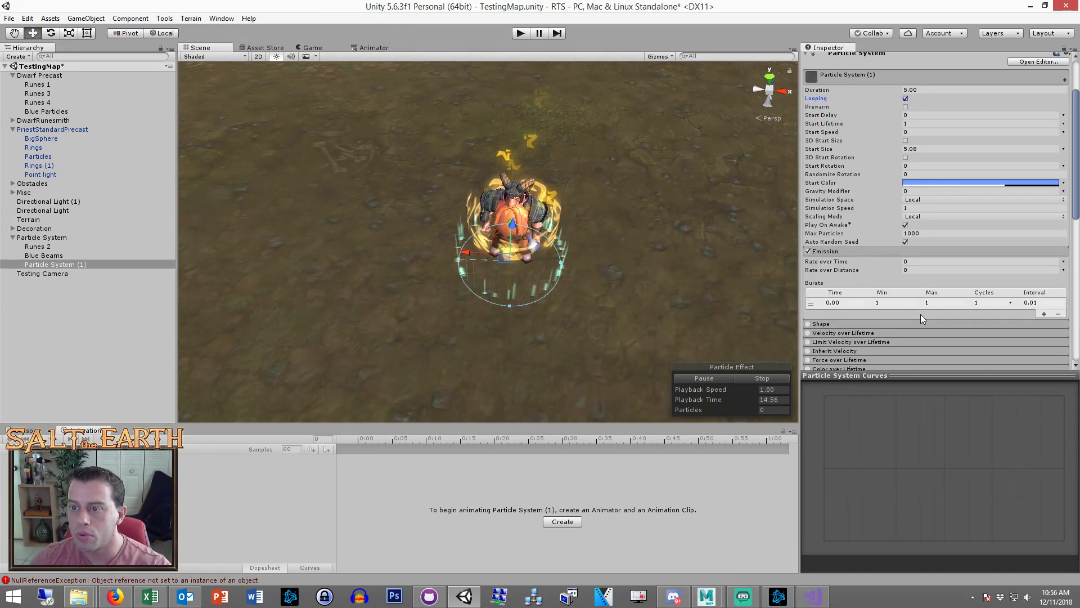
{"action": "left_click", "coordinate": [756, 376]}
{"action": "left_click", "coordinate": [727, 377]}
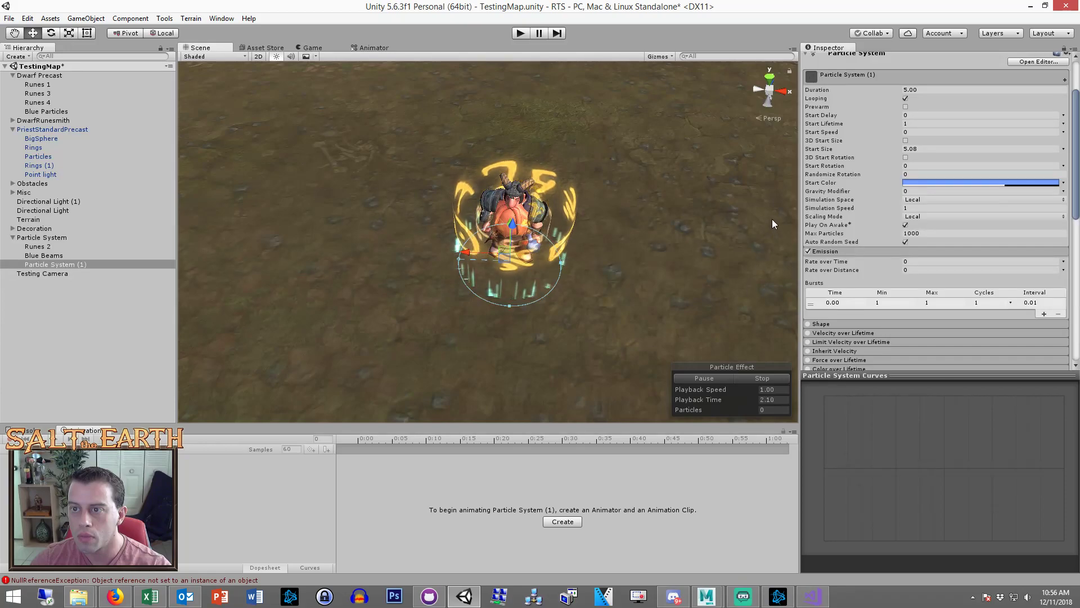
{"action": "left_click", "coordinate": [900, 124]}
{"action": "type", "text": "5"}
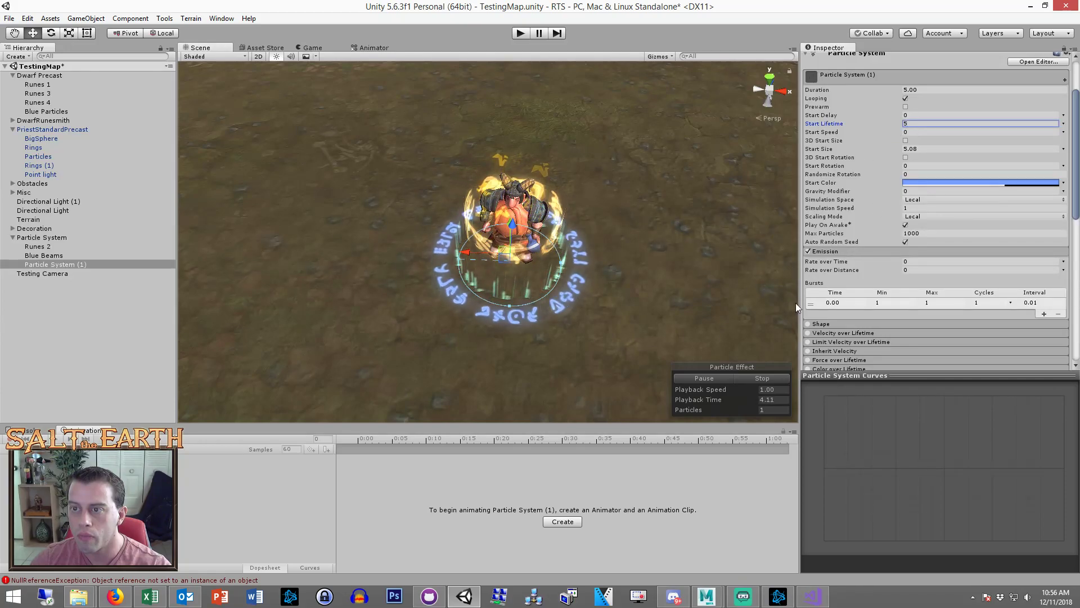
Shift the ring's start color toward a lighter cyan-blue, 76C1FFA7, while viewing the effect in the Game view
{"action": "left_click", "coordinate": [937, 183]}
{"action": "left_click", "coordinate": [312, 48]}
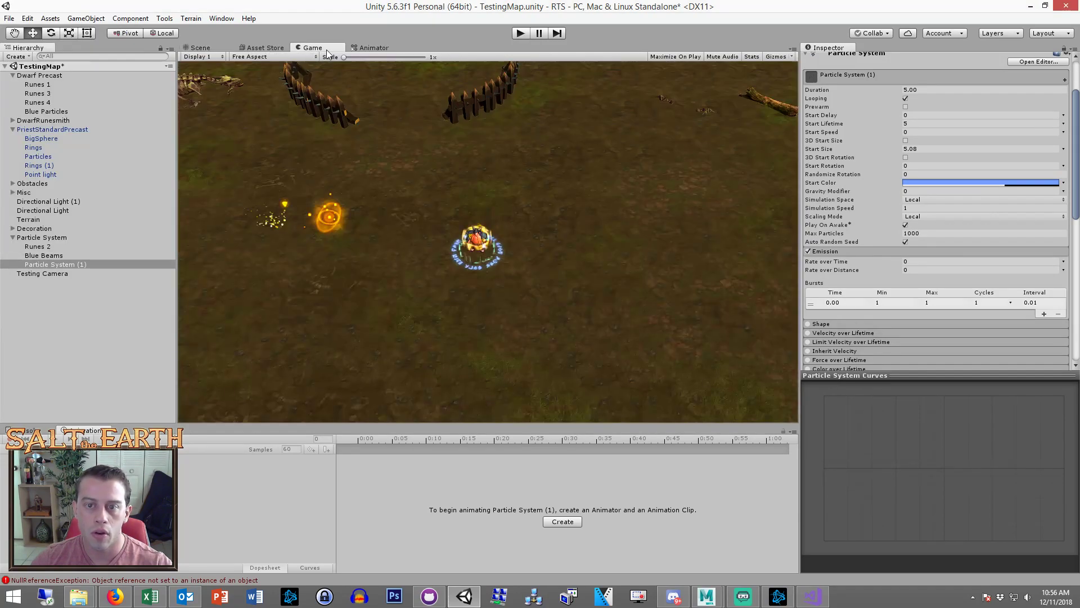
{"action": "left_click", "coordinate": [943, 183]}
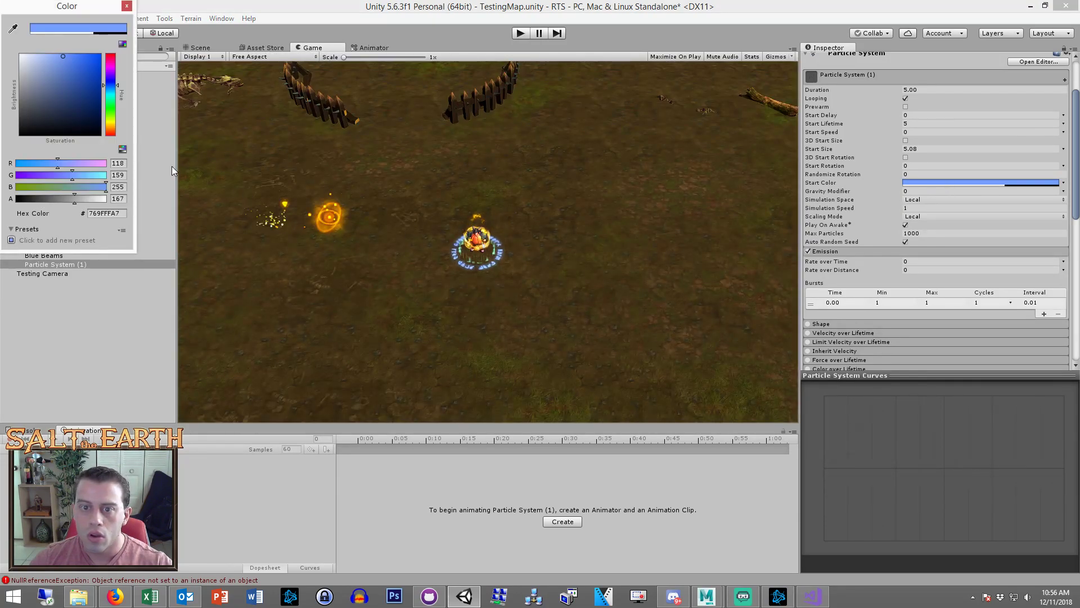
{"action": "left_click", "coordinate": [108, 89]}
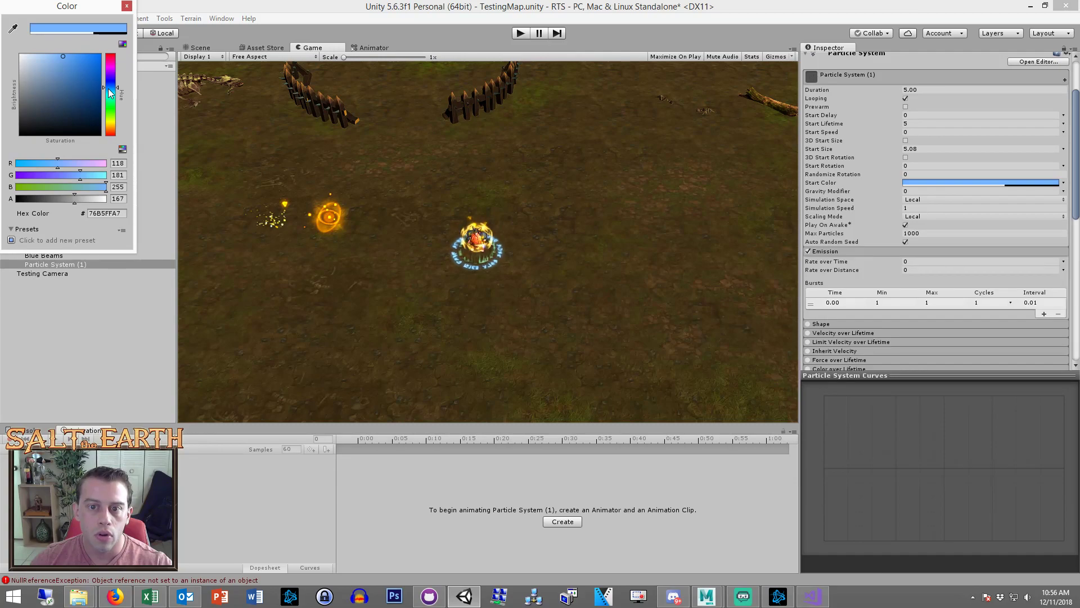
{"action": "left_click_drag", "start_coordinate": [108, 90], "coordinate": [109, 90]}
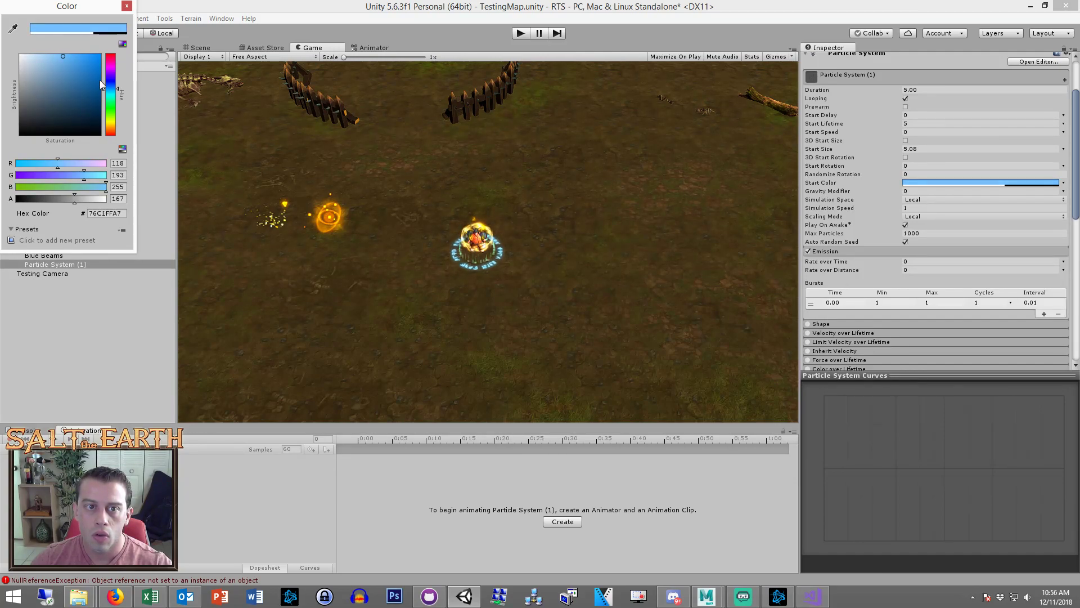
Deepen the rune ring's start color to 3CA6FF64, lowering its alpha to 100
{"action": "left_click", "coordinate": [79, 55]}
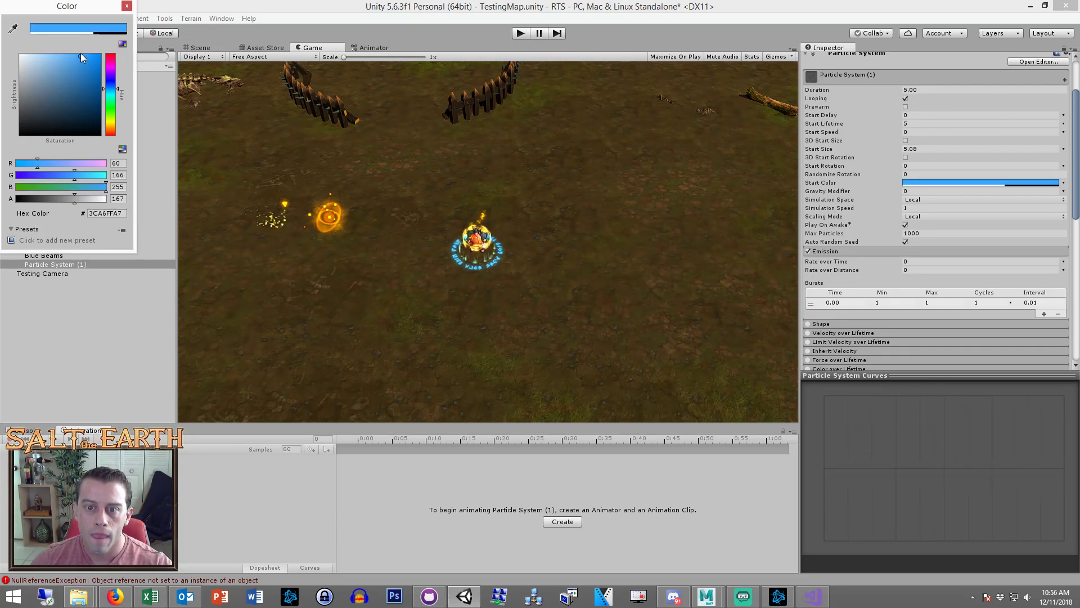
{"action": "left_click_drag", "start_coordinate": [72, 198], "coordinate": [51, 201]}
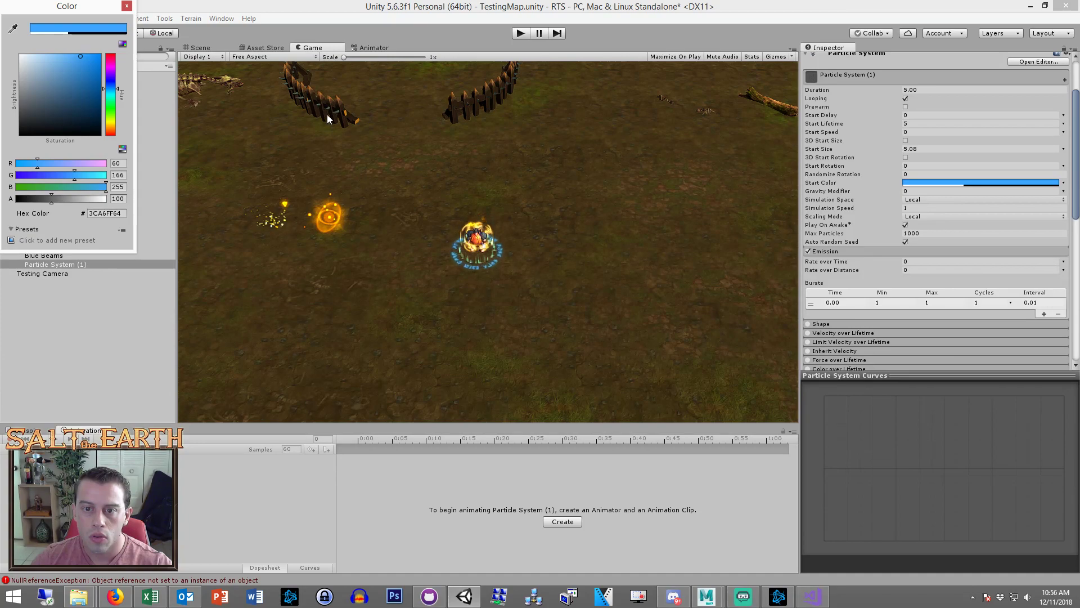
{"action": "left_click", "coordinate": [127, 6]}
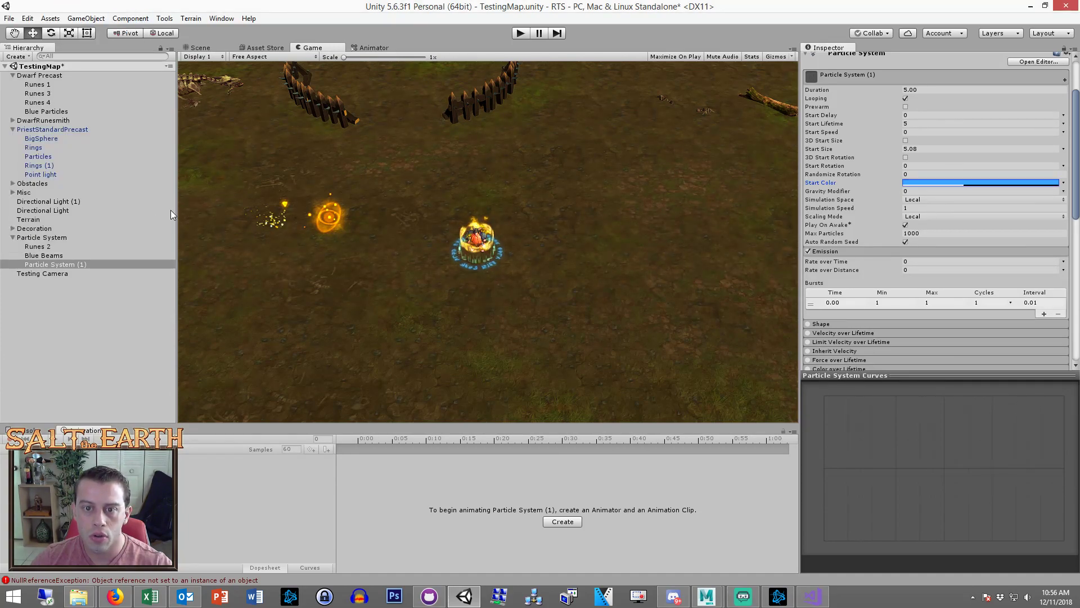
Shift the Blue Beams start color from pale cyan to a sky blue closer to the ring's color
{"action": "left_click", "coordinate": [44, 255]}
{"action": "left_click", "coordinate": [980, 193]}
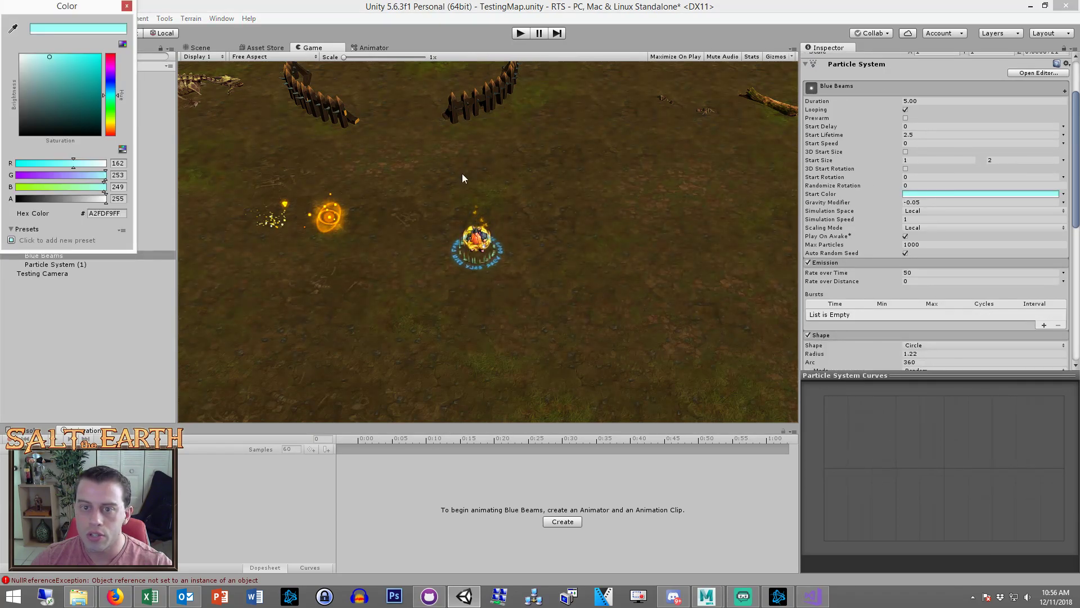
{"action": "left_click_drag", "start_coordinate": [108, 94], "coordinate": [109, 90]}
{"action": "left_click_drag", "start_coordinate": [68, 55], "coordinate": [69, 54]}
{"action": "left_click", "coordinate": [128, 7]}
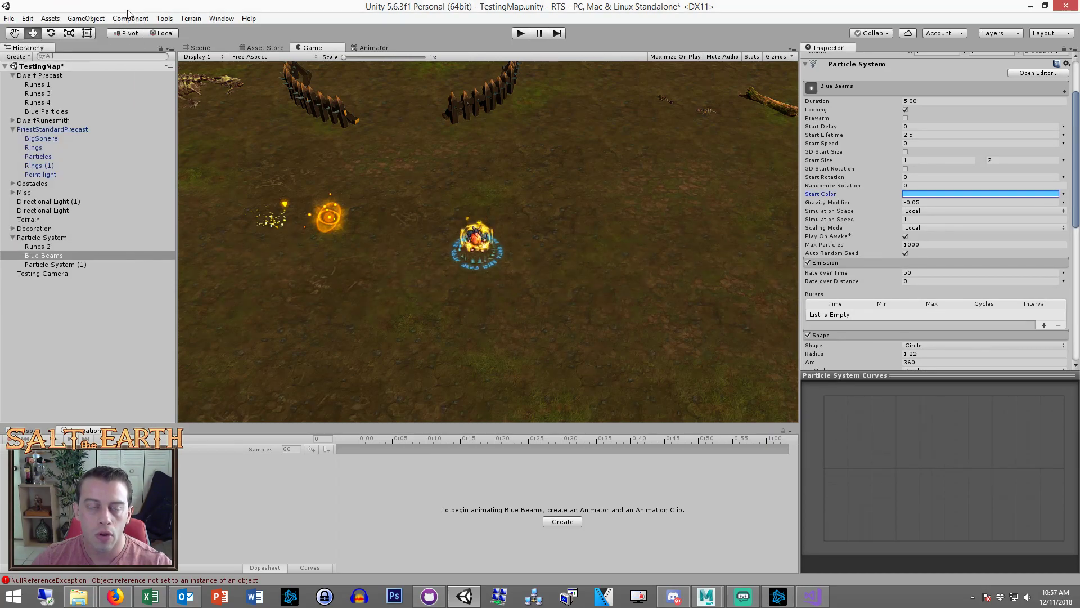
Lighten the ring's start color to 6FBDFF64 and reduce its start size to 3.35
{"action": "left_click", "coordinate": [55, 265]}
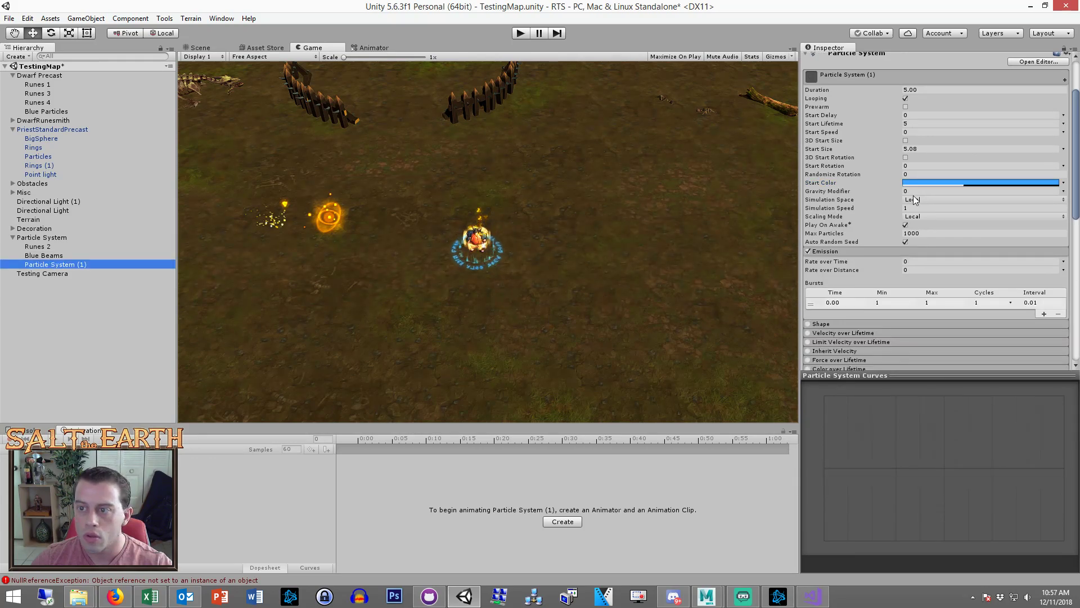
{"action": "left_click", "coordinate": [929, 184]}
{"action": "left_click_drag", "start_coordinate": [79, 56], "coordinate": [65, 52]}
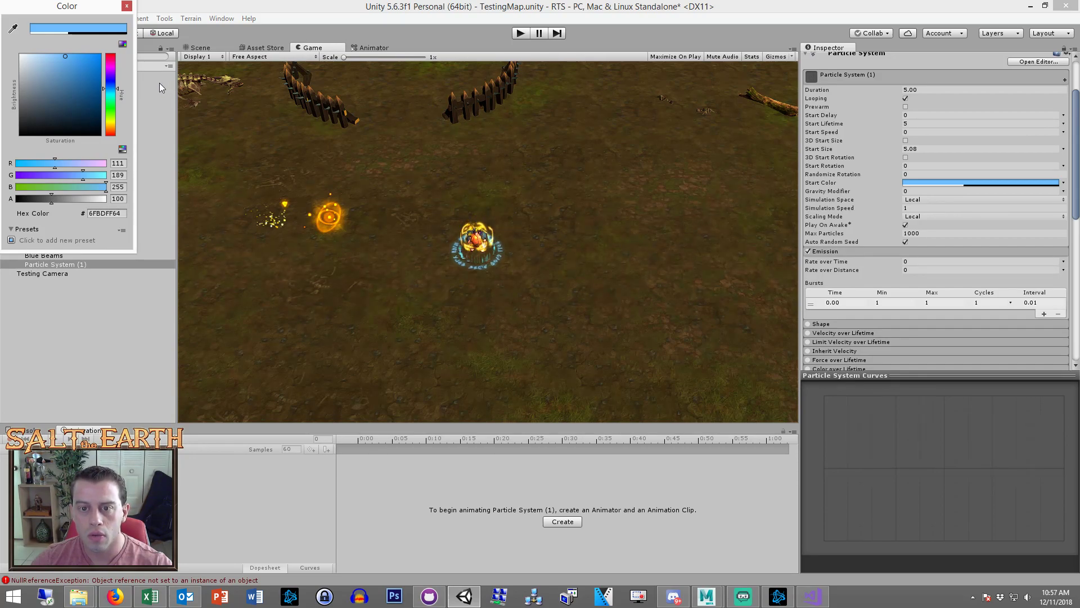
{"action": "left_click", "coordinate": [126, 5]}
{"action": "left_click", "coordinate": [900, 148]}
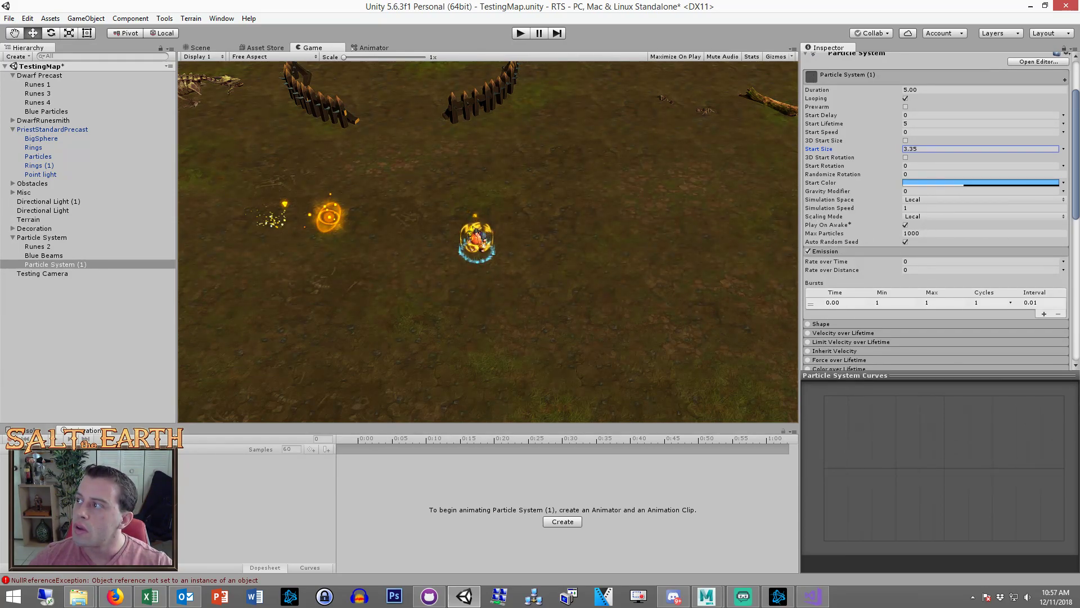
Try ModularAura04 as the ring's renderer material, settle on Aura06, and adjust the ring's start size to 3.39
{"action": "scroll", "coordinate": [929, 337], "scroll_direction": "down", "scroll_amount": 10}
{"action": "left_click_drag", "start_coordinate": [985, 223], "coordinate": [917, 188]}
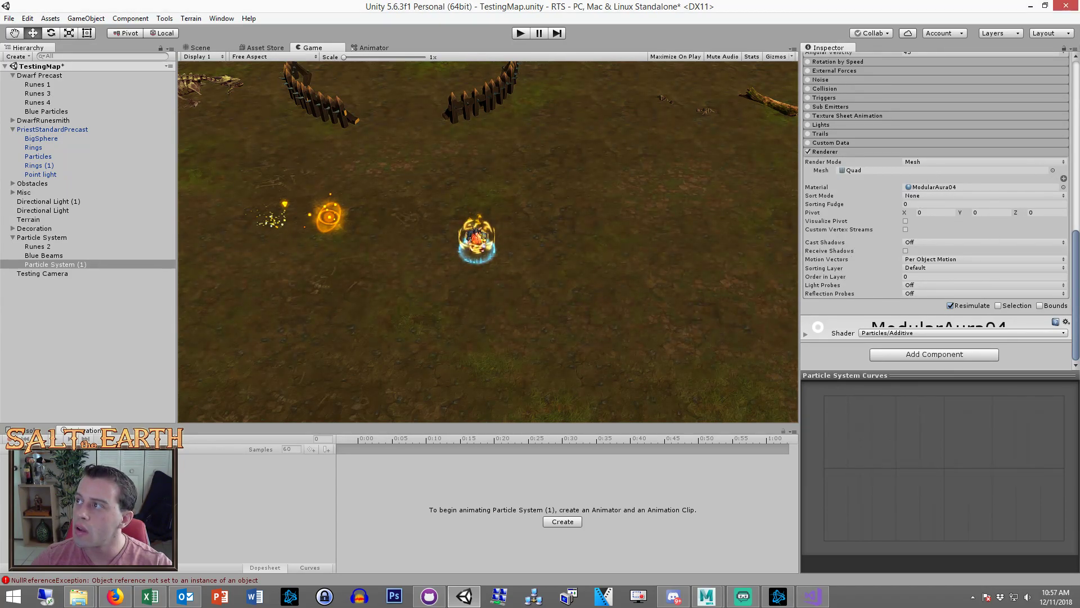
{"action": "left_click_drag", "start_coordinate": [959, 235], "coordinate": [929, 190]}
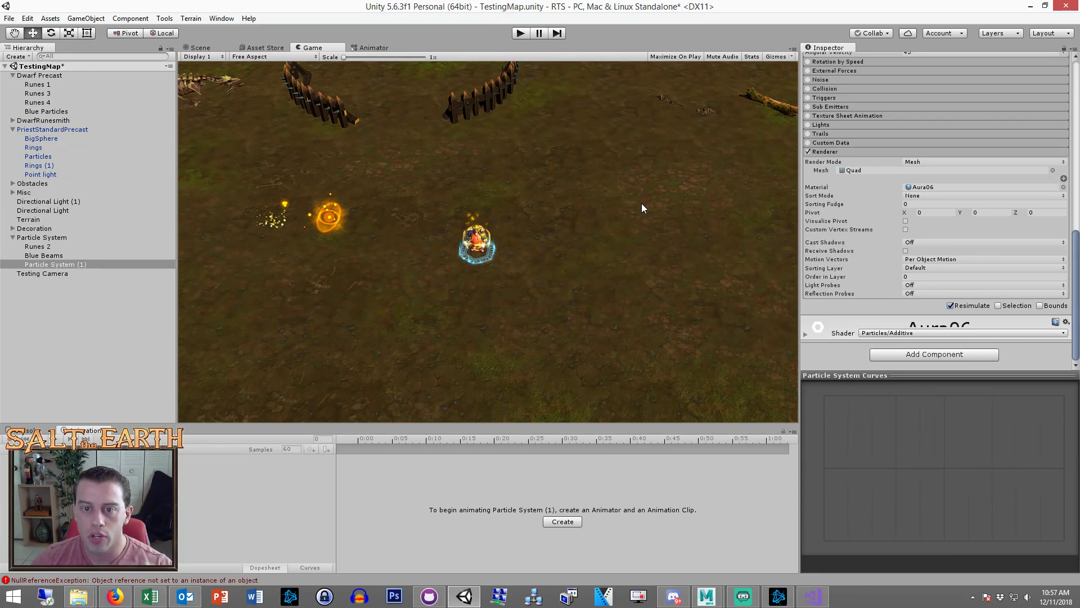
{"action": "scroll", "coordinate": [879, 262], "scroll_direction": "up", "scroll_amount": 5}
{"action": "scroll", "coordinate": [878, 256], "scroll_direction": "up", "scroll_amount": 5}
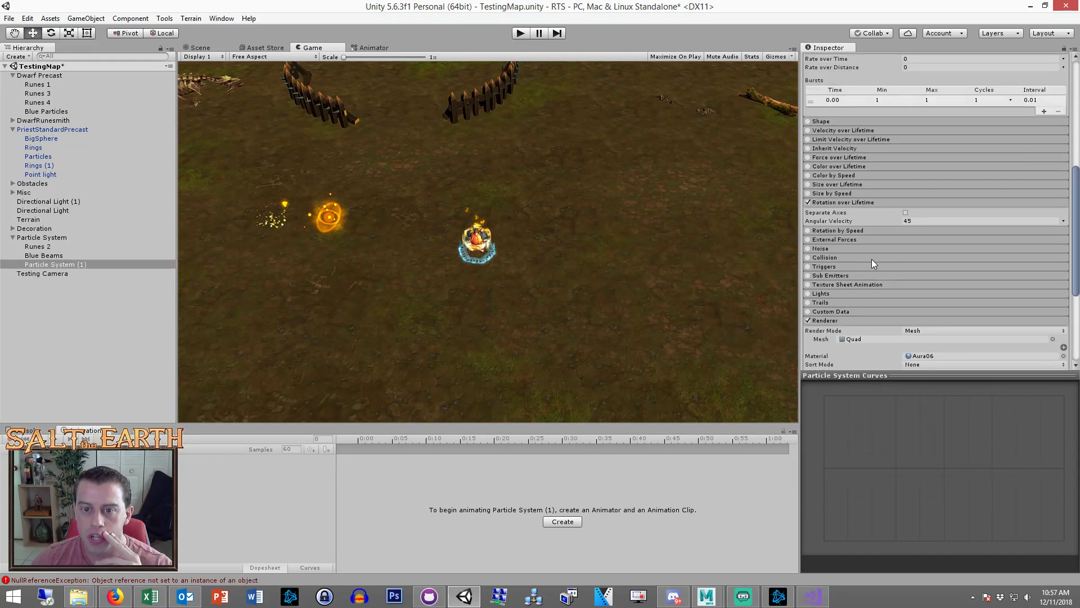
{"action": "scroll", "coordinate": [869, 221], "scroll_direction": "up", "scroll_amount": 12}
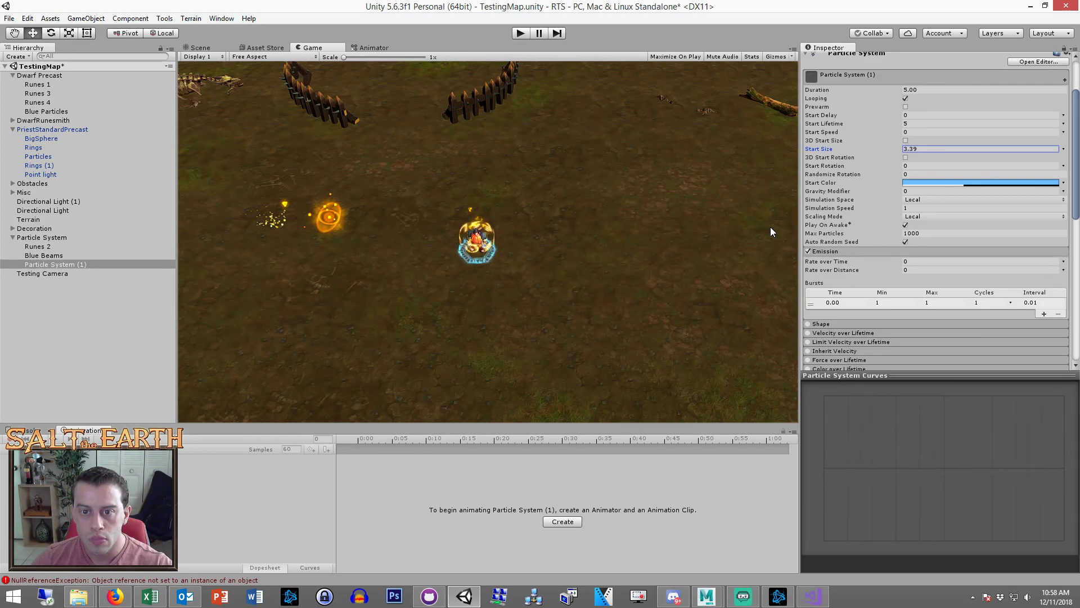
Try 3D start rotation on the parent Particle System, ranging from 0 to 360 on X, Y and Z
{"action": "left_click", "coordinate": [47, 239]}
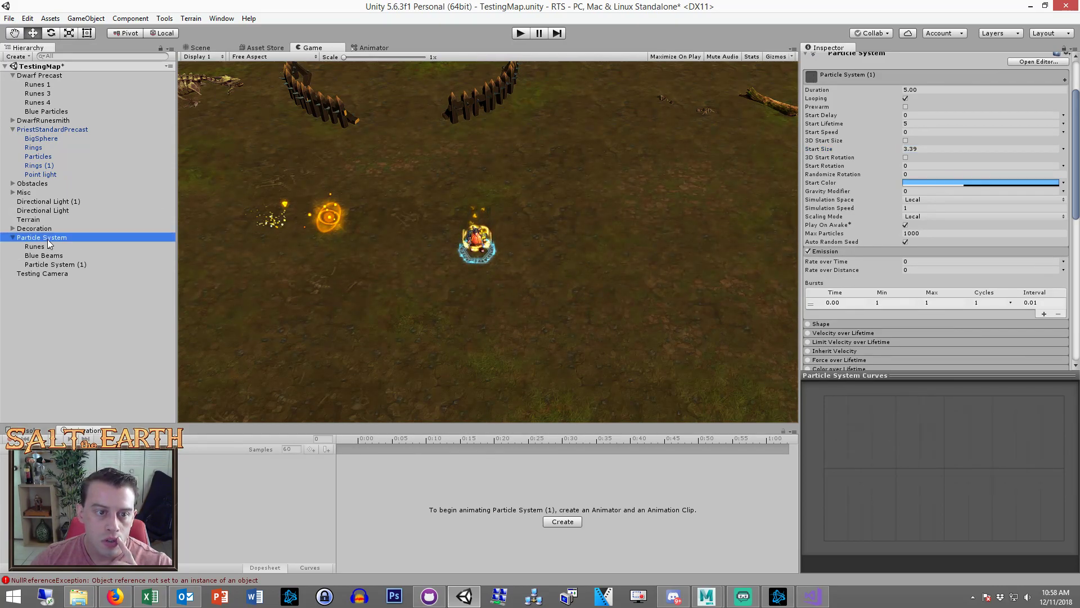
{"action": "left_click", "coordinate": [923, 160]}
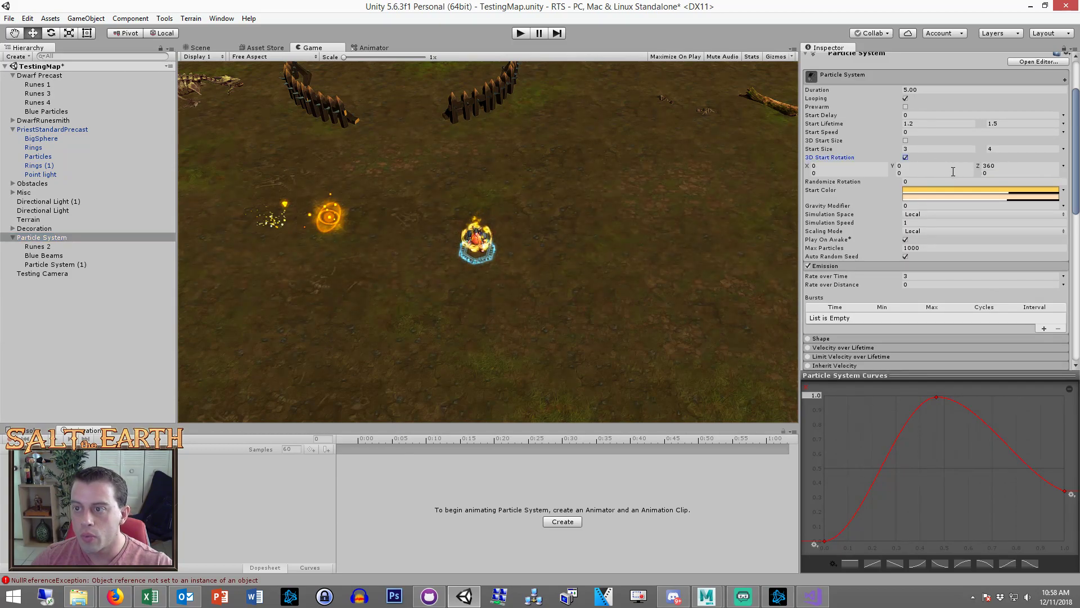
{"action": "left_click", "coordinate": [1003, 167]}
{"action": "type", "text": "0"}
{"action": "left_click", "coordinate": [1001, 173]}
{"action": "type", "text": "360"}
{"action": "left_click", "coordinate": [910, 173]}
{"action": "type", "text": "360"}
{"action": "left_click", "coordinate": [856, 173]}
{"action": "type", "text": "360"}
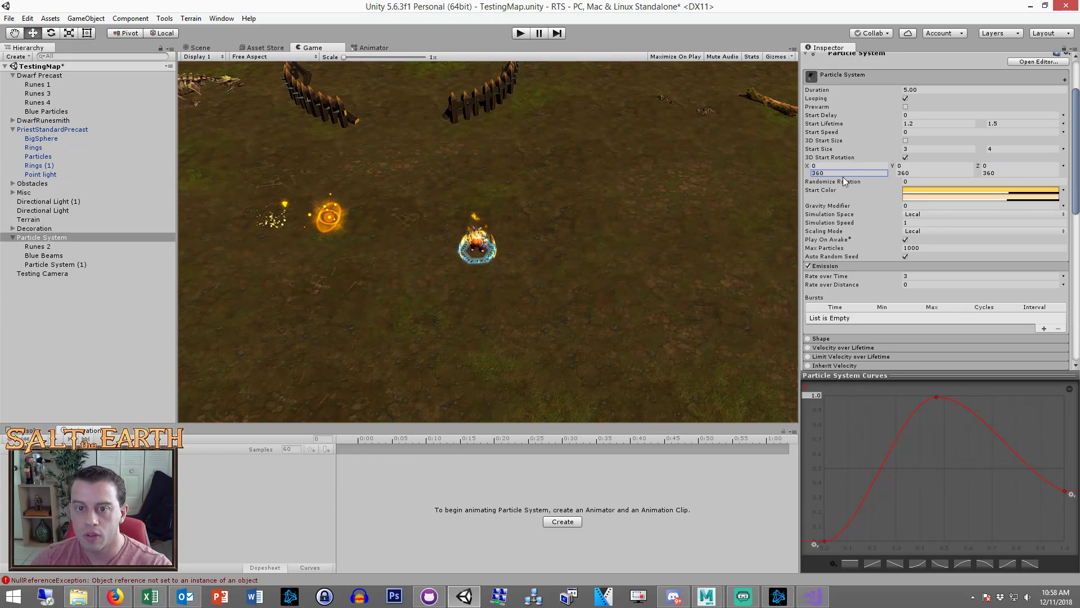
{"action": "mouse_move", "coordinate": [836, 179]}
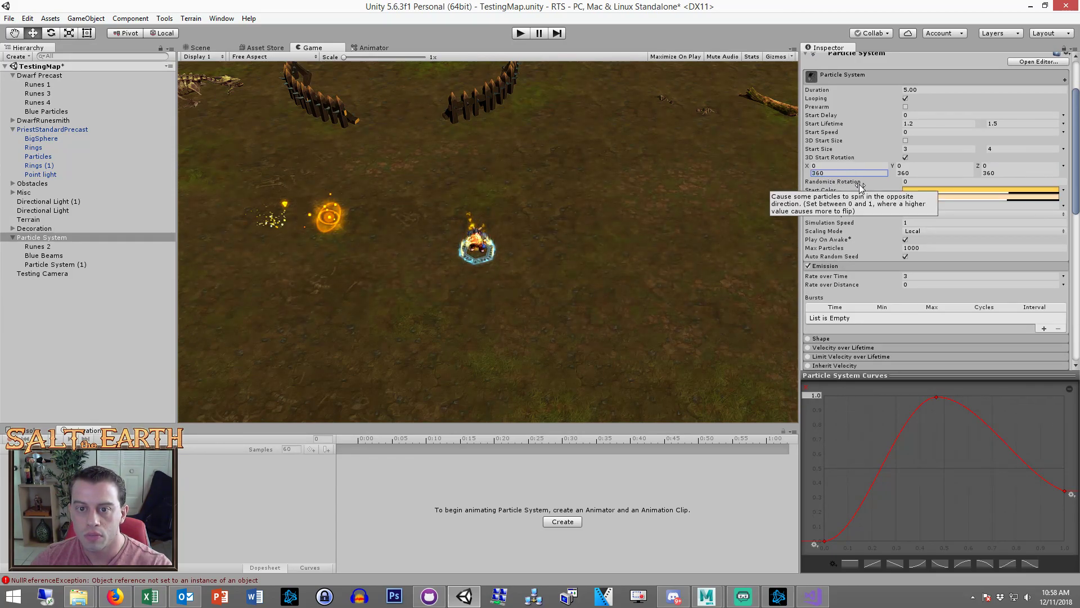
Undo the 3D start rotation changes on the parent Particle System and deselect it
{"action": "key", "text": "ctrl+z"}
{"action": "key", "text": "ctrl+z"}
{"action": "key", "text": "ctrl+z"}
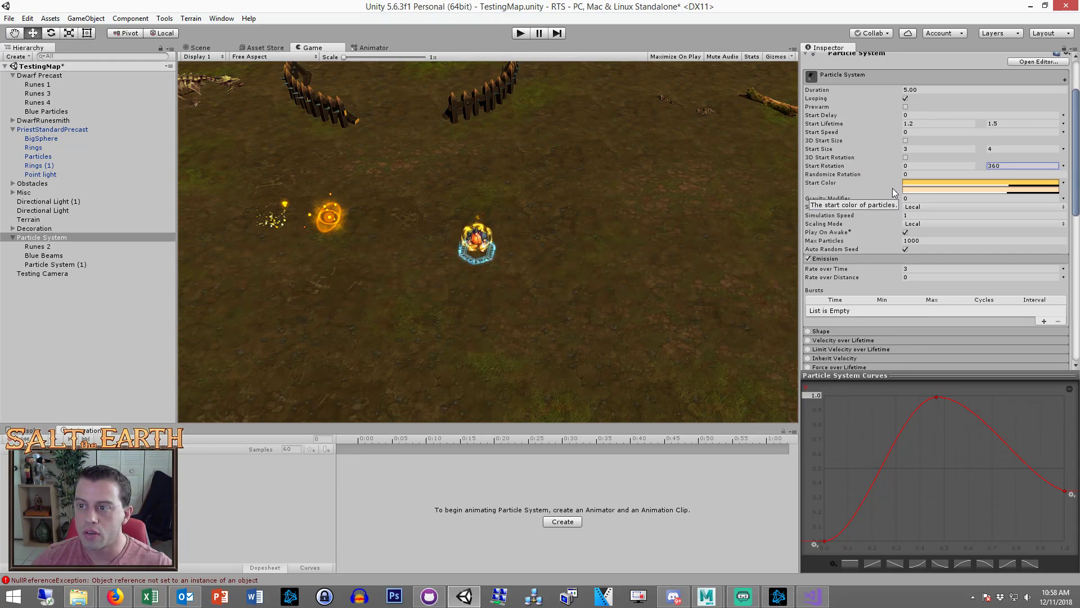
{"action": "left_click", "coordinate": [72, 298]}
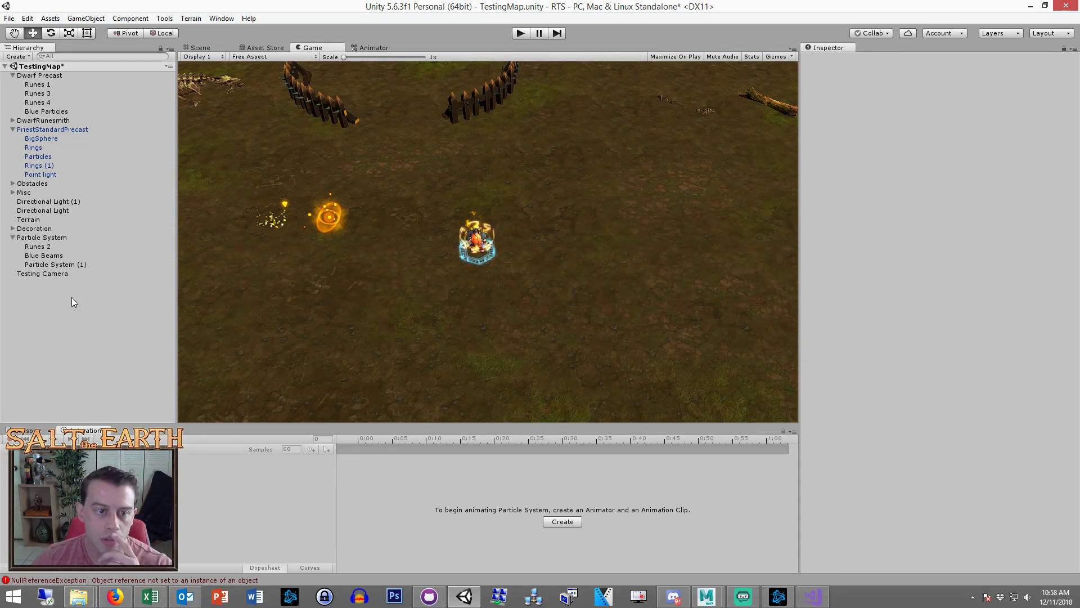
Turn off looping for the ring's Particle System (1) and set its start lifetime to 9999
{"action": "left_click", "coordinate": [58, 265]}
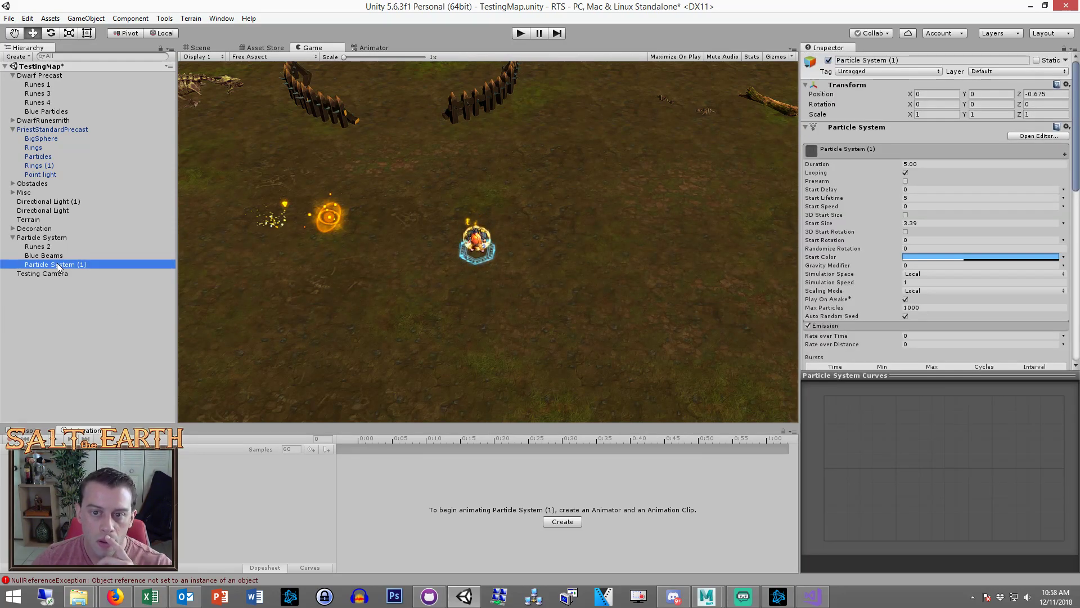
{"action": "left_click", "coordinate": [937, 225]}
{"action": "left_click", "coordinate": [916, 174]}
{"action": "left_click", "coordinate": [916, 174]}
{"action": "left_click", "coordinate": [918, 198]}
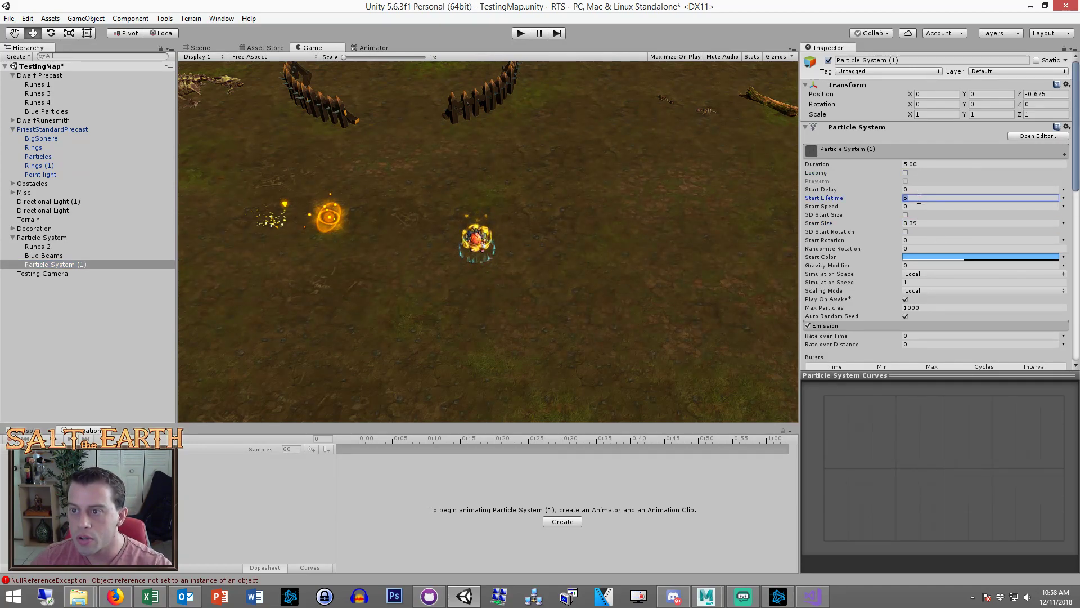
{"action": "type", "text": "9999"}
{"action": "key", "text": "Return"}
Restart the effect in the Scene view and inspect the Runes 2, parent Particle System and Blue Beams systems
{"action": "scroll", "coordinate": [887, 268], "scroll_direction": "down", "scroll_amount": 5}
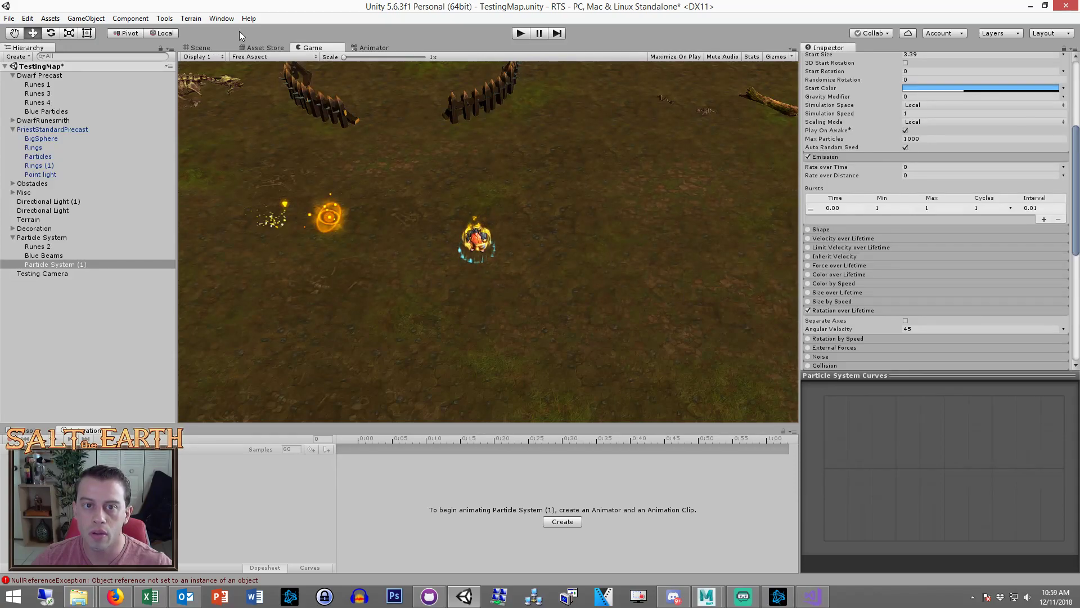
{"action": "left_click", "coordinate": [214, 47]}
{"action": "left_click", "coordinate": [757, 379]}
{"action": "left_click", "coordinate": [717, 377]}
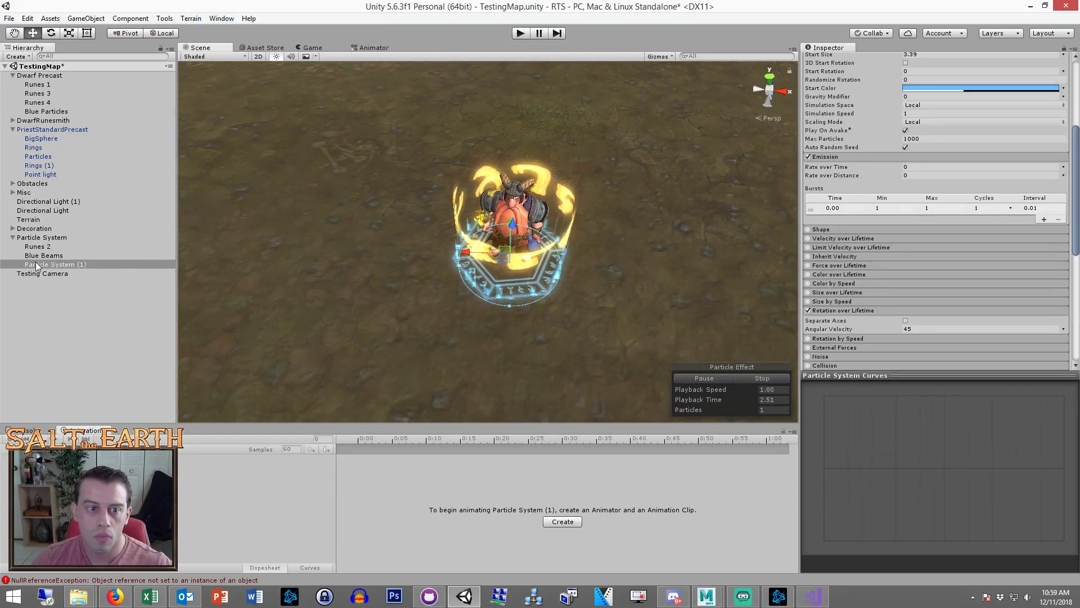
{"action": "left_click", "coordinate": [41, 246]}
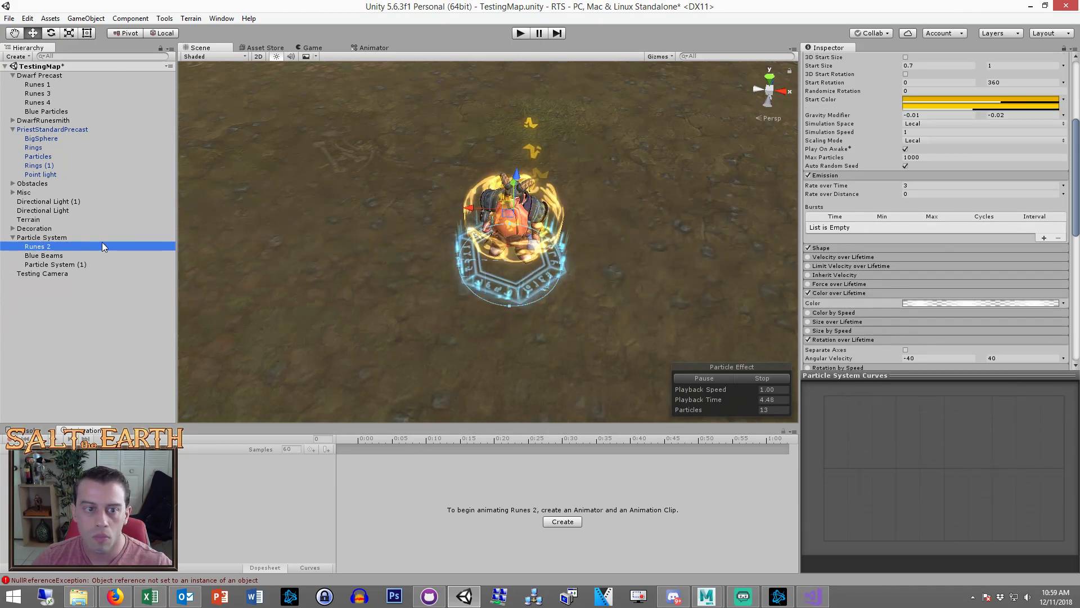
{"action": "left_click", "coordinate": [43, 237]}
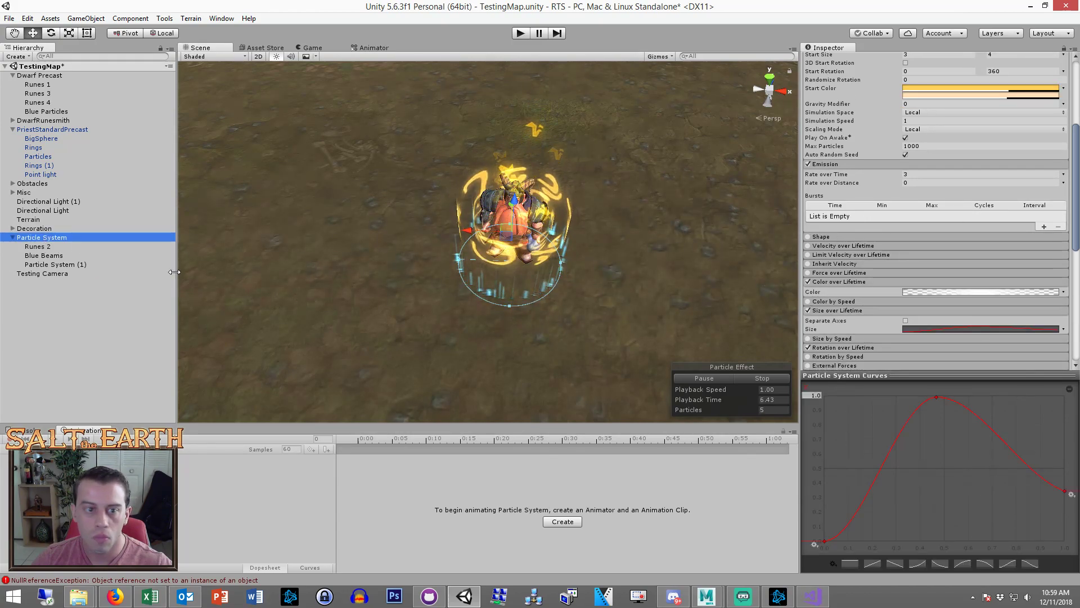
{"action": "left_click", "coordinate": [62, 249]}
{"action": "left_click", "coordinate": [62, 255]}
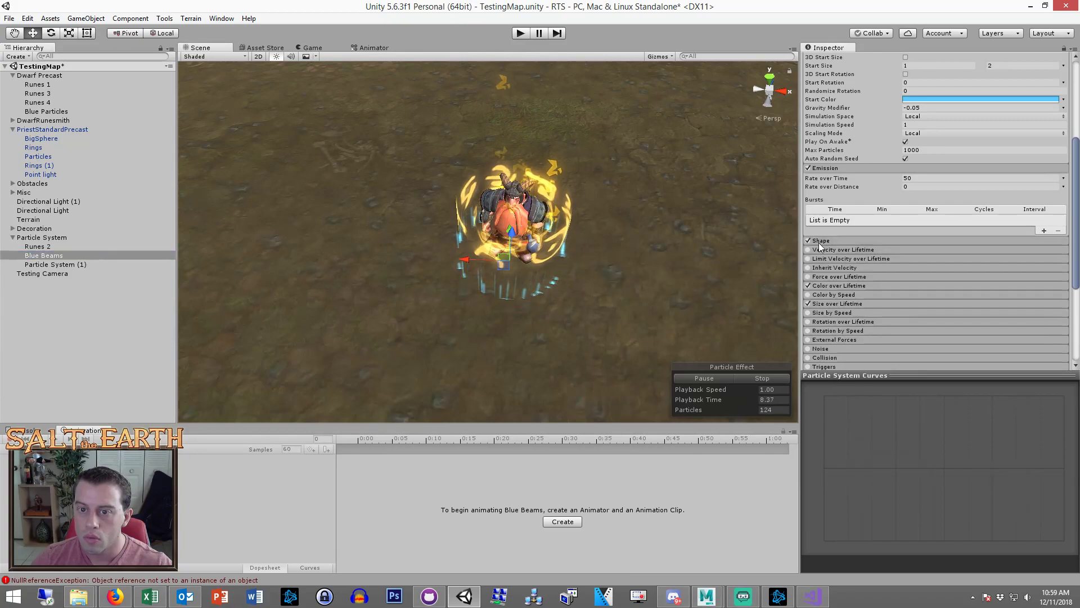
Replay the effect from a lower angle and compare it in the Game and Scene views
{"action": "left_click_drag", "start_coordinate": [547, 343], "coordinate": [543, 258], "text": "alt"}
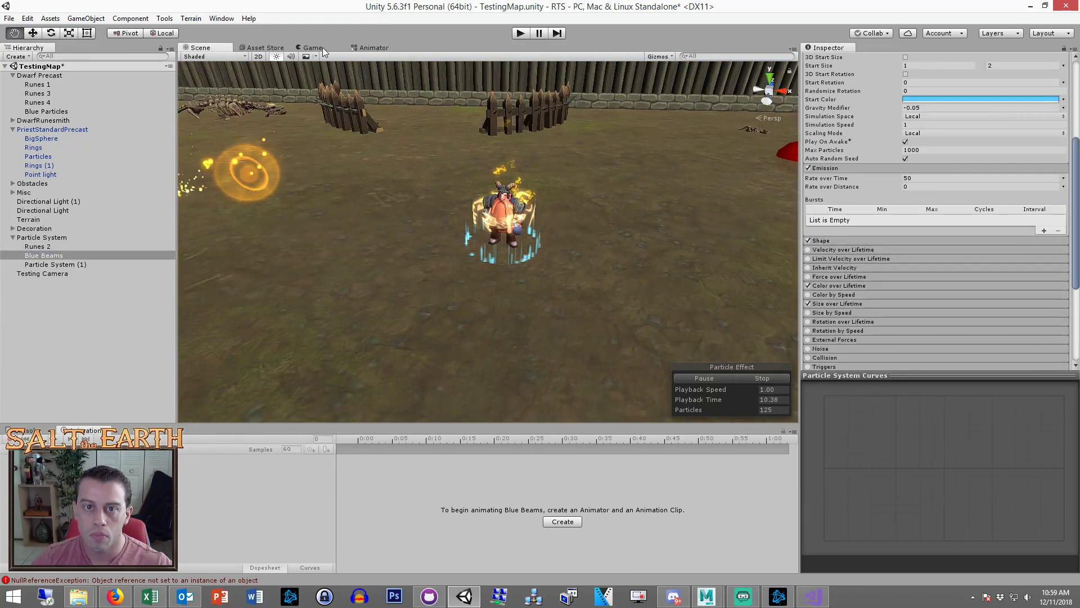
{"action": "left_click", "coordinate": [762, 378]}
{"action": "left_click", "coordinate": [721, 378]}
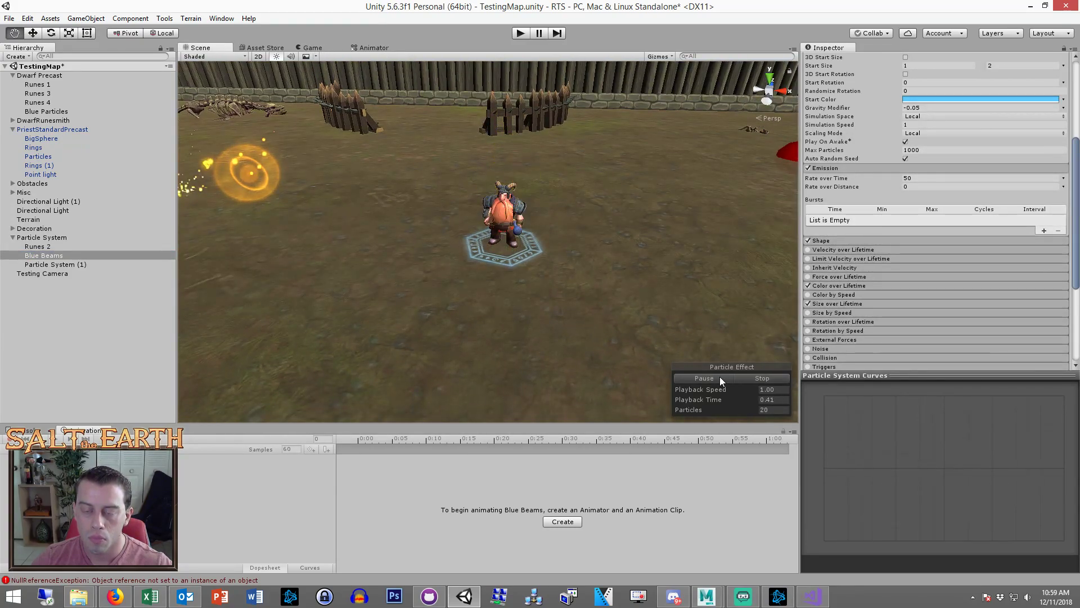
{"action": "left_click", "coordinate": [321, 49]}
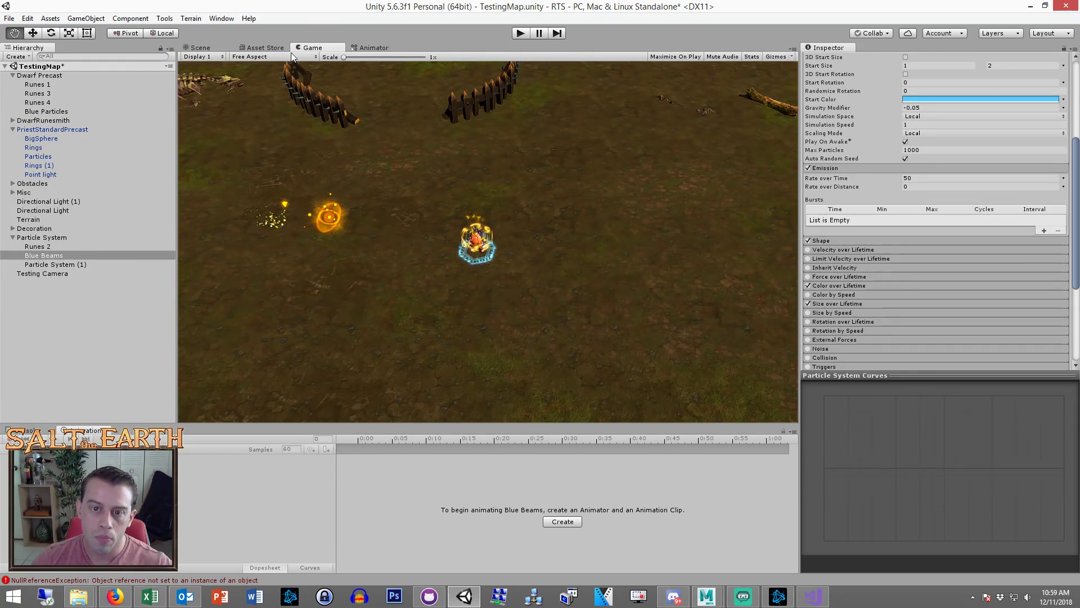
{"action": "left_click", "coordinate": [197, 48]}
{"action": "scroll", "coordinate": [503, 207], "scroll_direction": "up", "scroll_amount": 5}
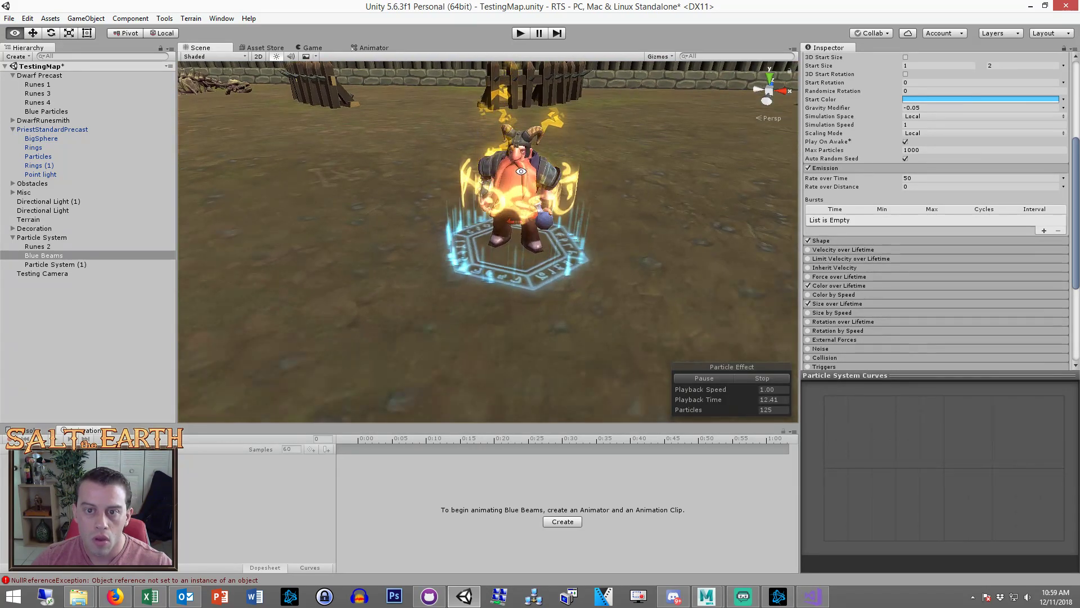
Scale the parent Particle System down along Z to about 0.85
{"action": "left_click", "coordinate": [86, 239]}
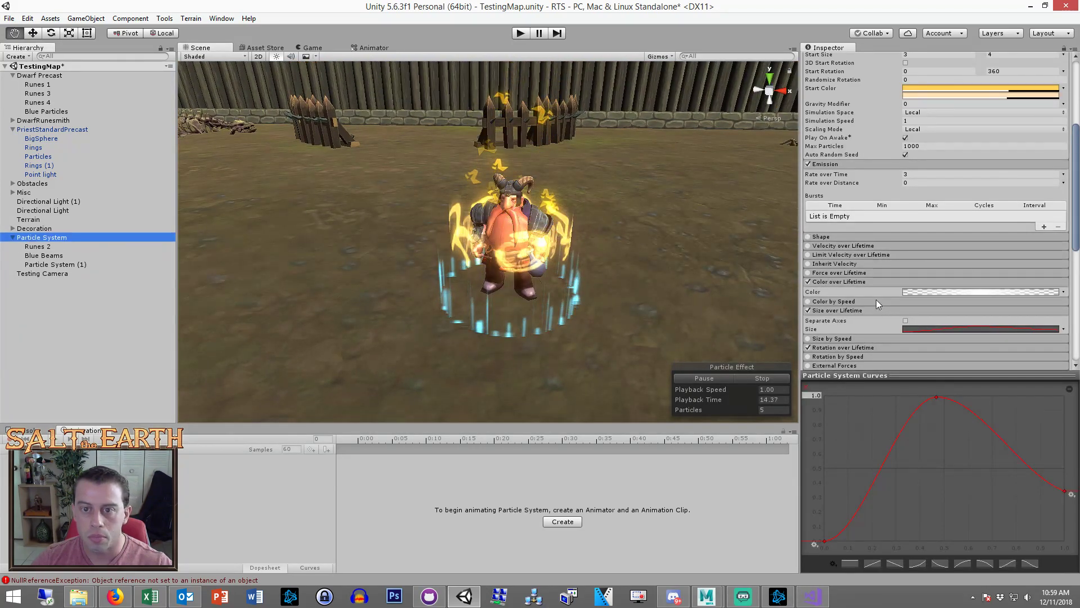
{"action": "scroll", "coordinate": [886, 293], "scroll_direction": "up", "scroll_amount": 6}
{"action": "left_click_drag", "start_coordinate": [518, 272], "coordinate": [504, 203], "text": "alt"}
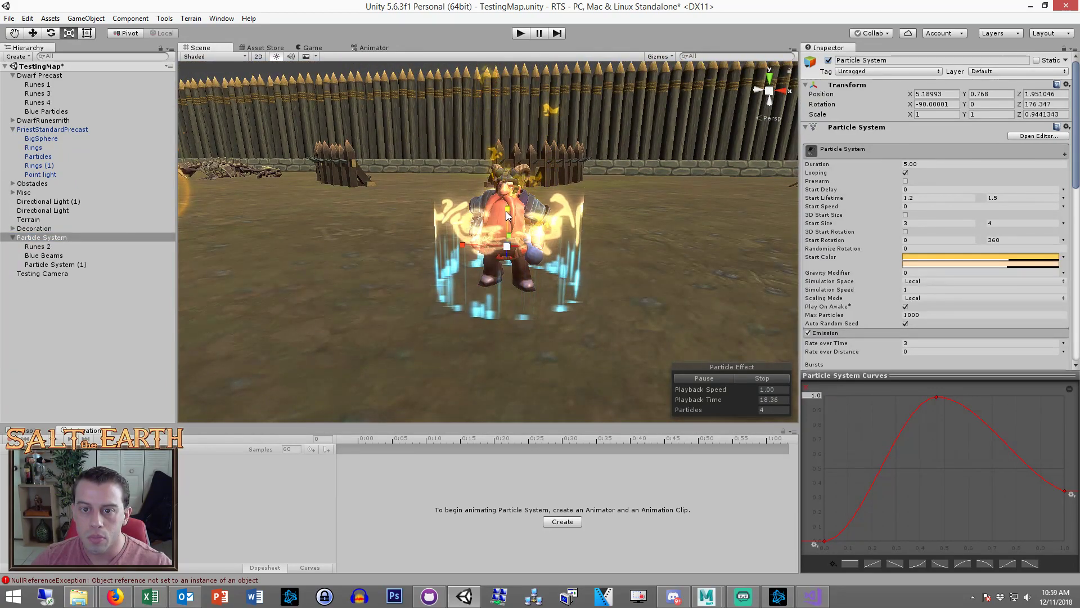
Set the parent Particle System's start size range to 4 to 4.5 and check the effect in the Game view
{"action": "left_click", "coordinate": [957, 223]}
{"action": "type", "text": "3."}
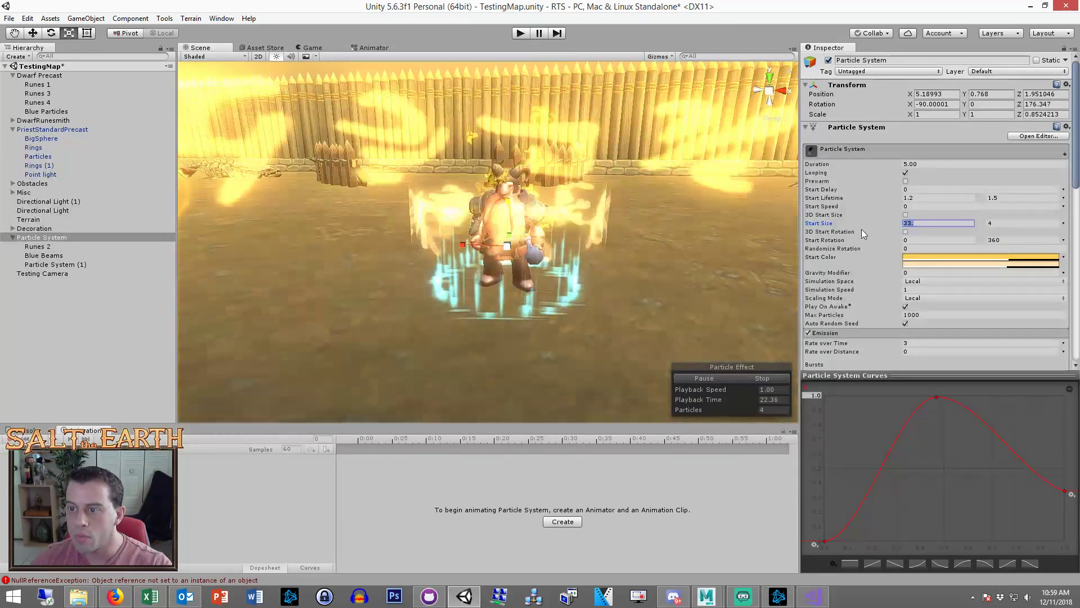
{"action": "type", "text": "5"}
{"action": "key", "text": "Tab"}
{"action": "type", "text": "4.5"}
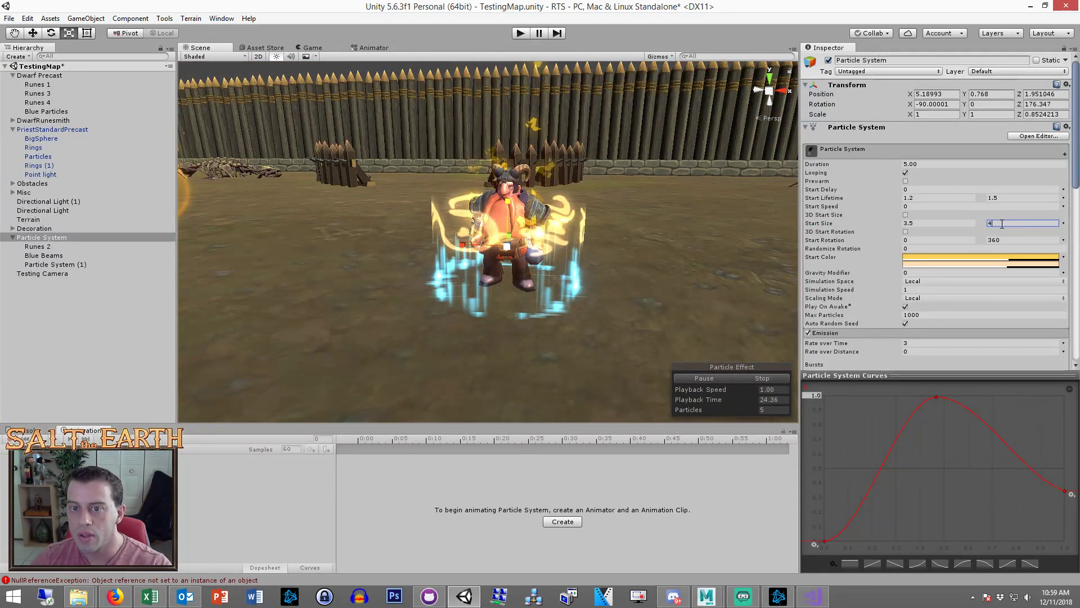
{"action": "left_click", "coordinate": [935, 223]}
{"action": "type", "text": "4."}
{"action": "key", "text": "BackSpace"}
{"action": "mouse_move", "coordinate": [591, 180]}
{"action": "left_mouse_down", "text": "alt"}
{"action": "mouse_move", "coordinate": [606, 317]}
{"action": "mouse_move", "coordinate": [590, 191]}
{"action": "left_mouse_up", "text": "alt"}
{"action": "left_click", "coordinate": [328, 47]}
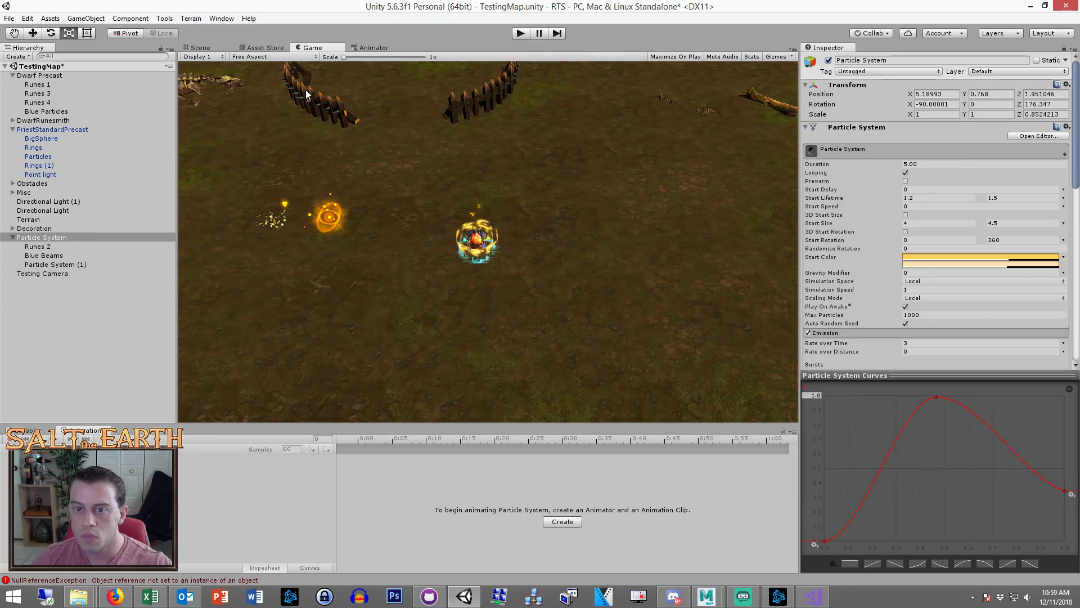
Set the parent Particle System's start size range to 3.5 to 4.2 in the Scene view
{"action": "left_click", "coordinate": [210, 49]}
{"action": "left_click", "coordinate": [940, 224]}
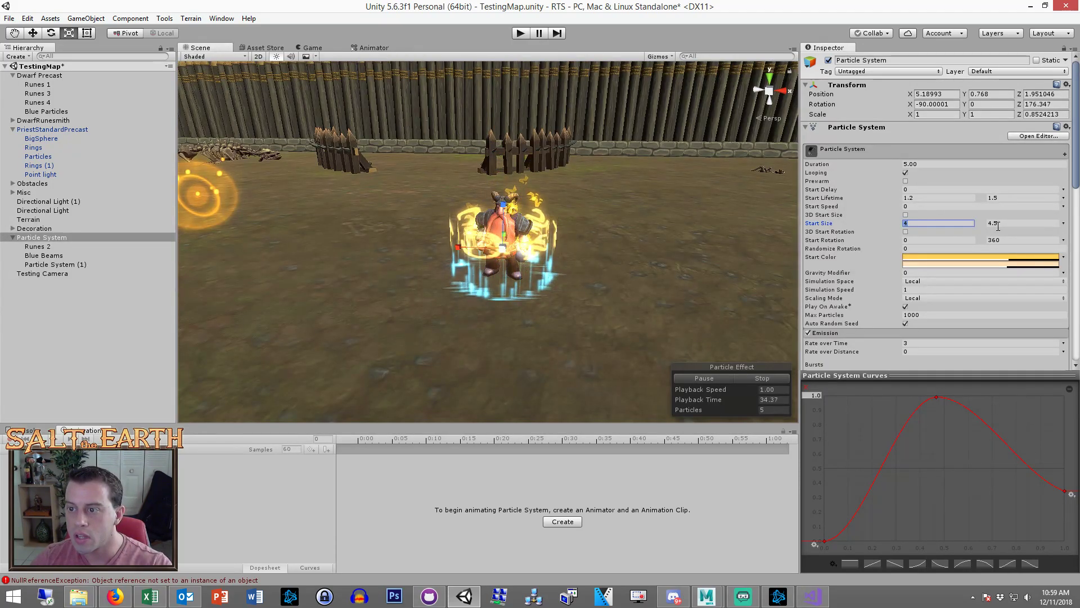
{"action": "type", "text": "3."}
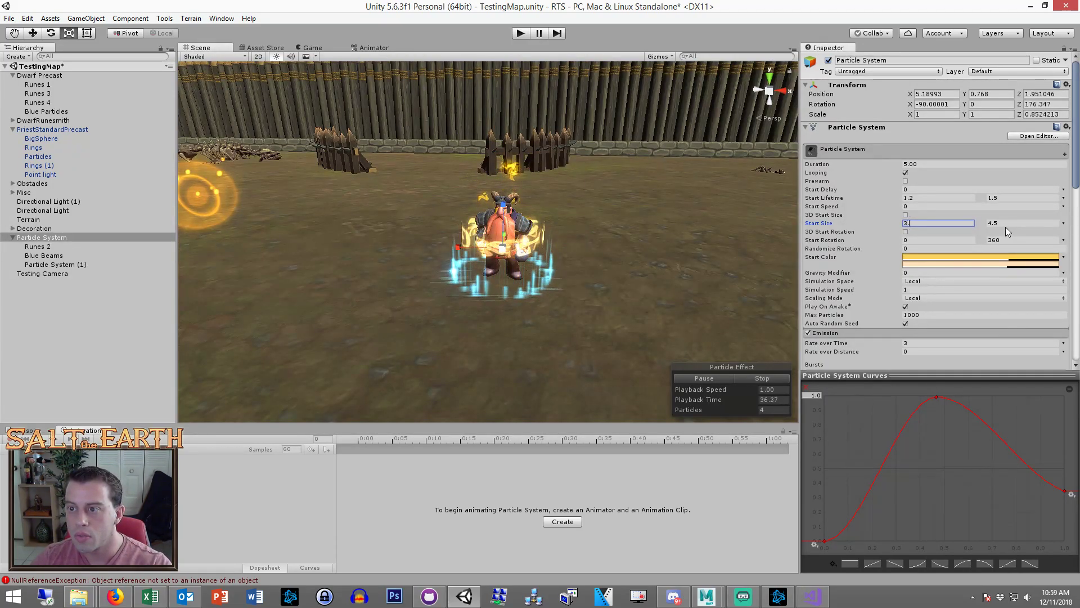
{"action": "type", "text": "5"}
{"action": "left_click", "coordinate": [1011, 224]}
{"action": "type", "text": "1"}
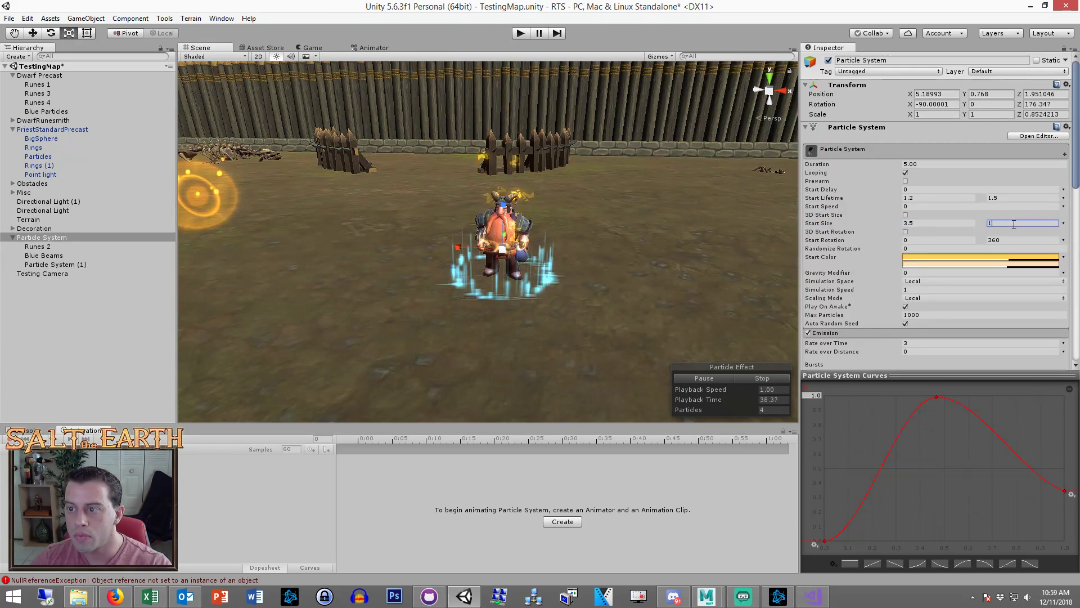
{"action": "type", "text": ".2"}
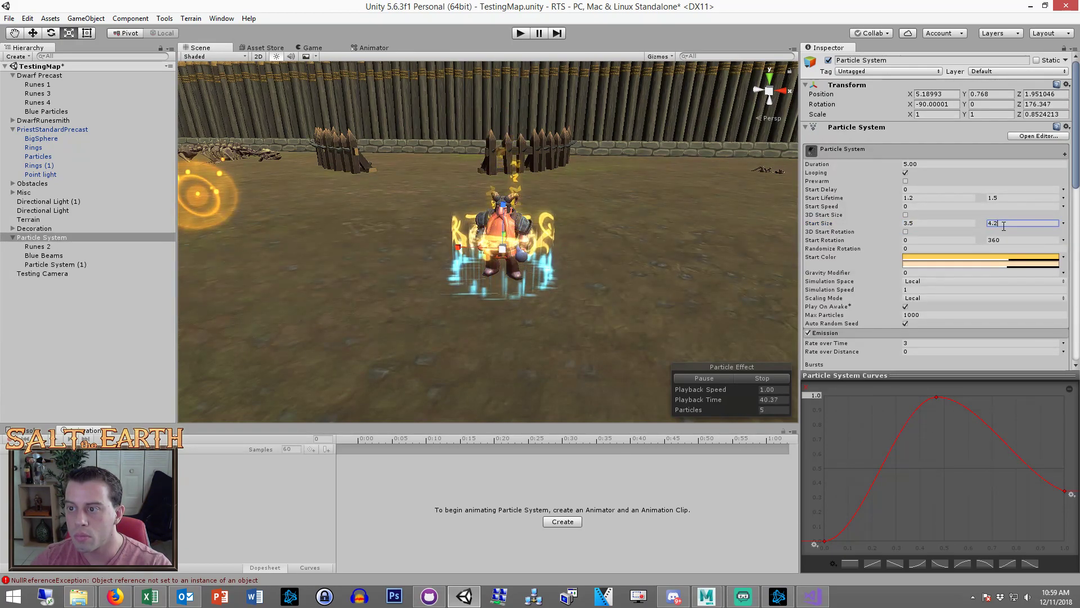
{"action": "key", "text": "Return"}
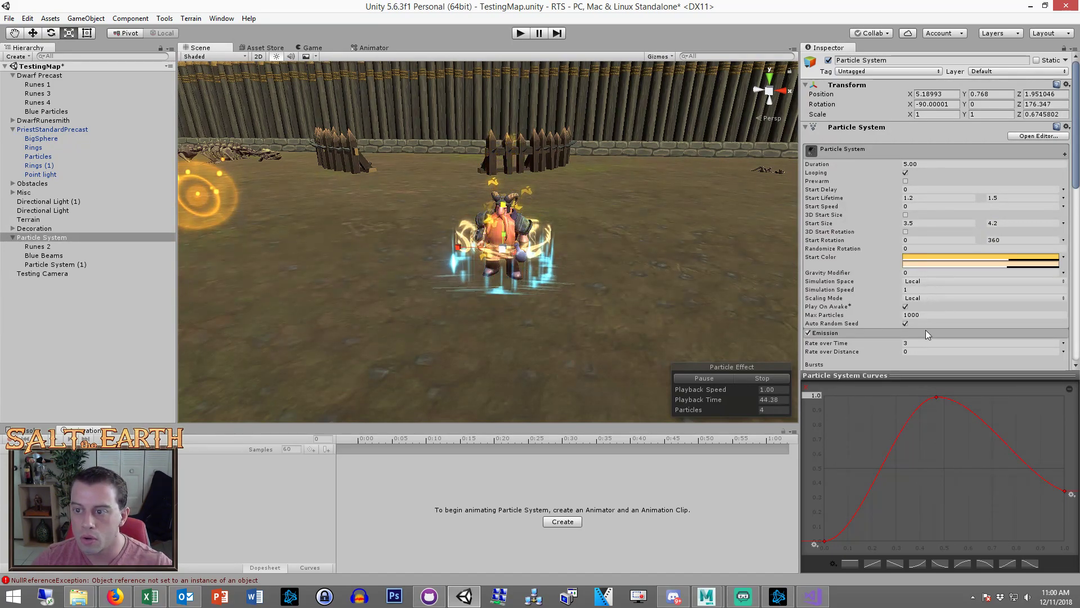
Set the parent Particle System's emission rate over time to 3.5 and check the effect in the Game view
{"action": "left_click", "coordinate": [911, 342]}
{"action": "type", "text": "3.5"}
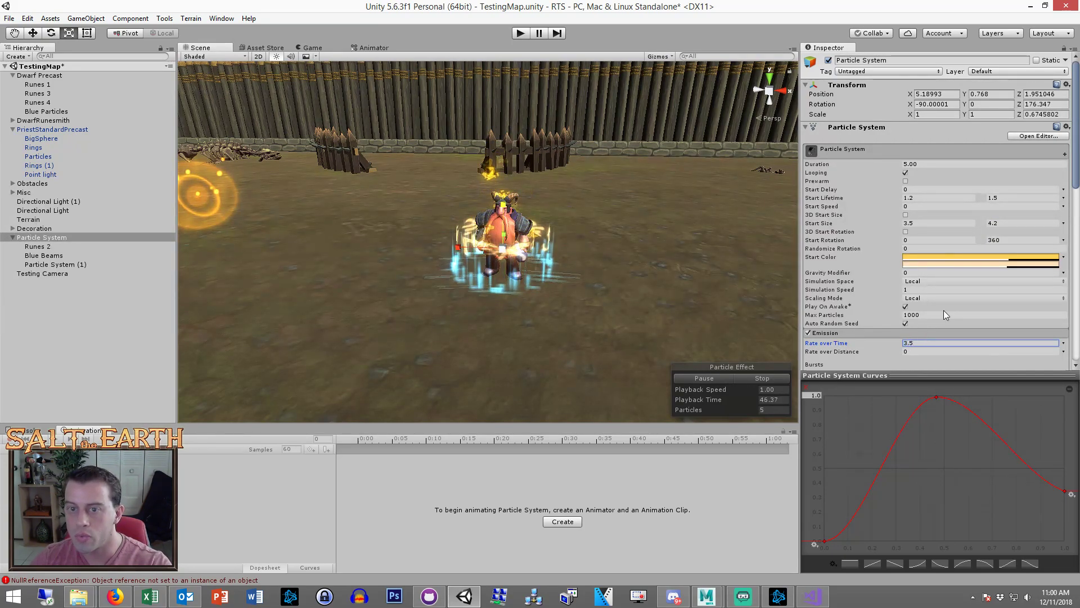
{"action": "left_click", "coordinate": [86, 236]}
{"action": "key", "text": "q"}
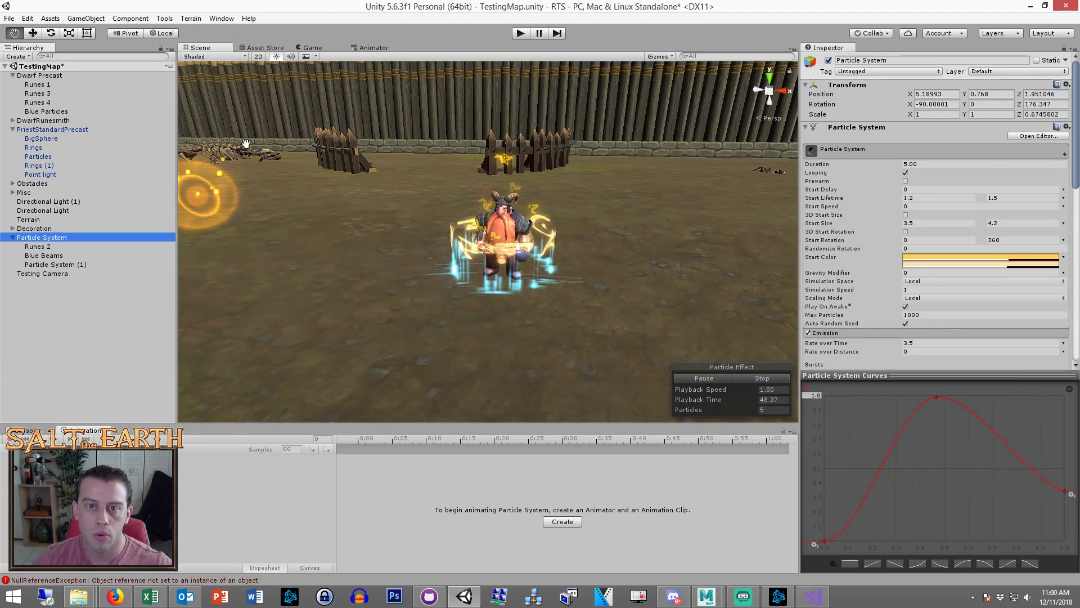
{"action": "left_click", "coordinate": [330, 47]}
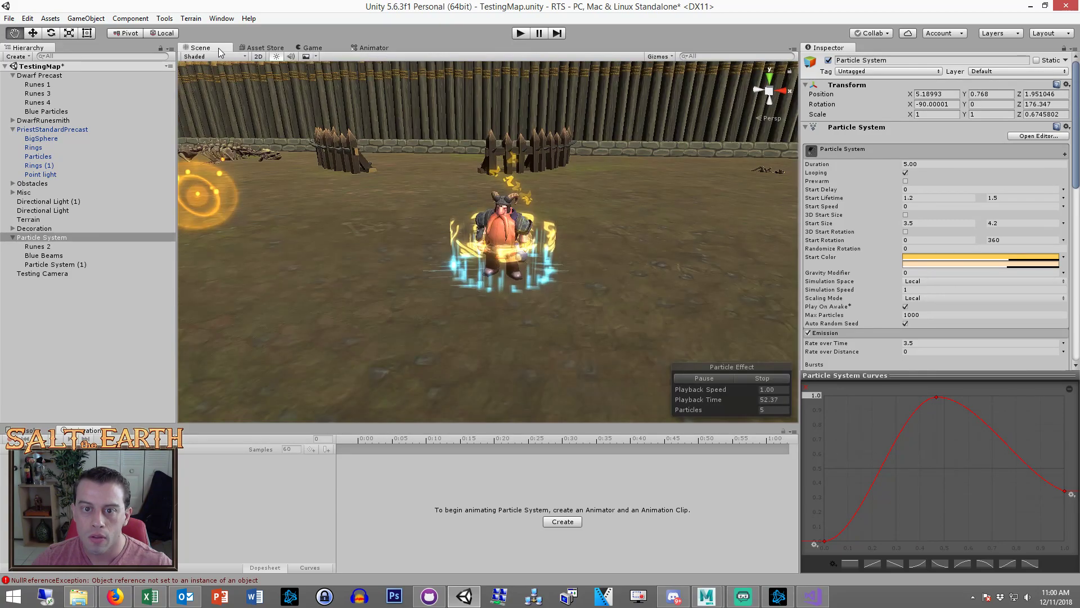
Scale the parent Particle System along Z to about 0.80 and check it in the Game view
{"action": "left_click", "coordinate": [201, 48]}
{"action": "key", "text": "r"}
{"action": "left_click", "coordinate": [314, 47]}
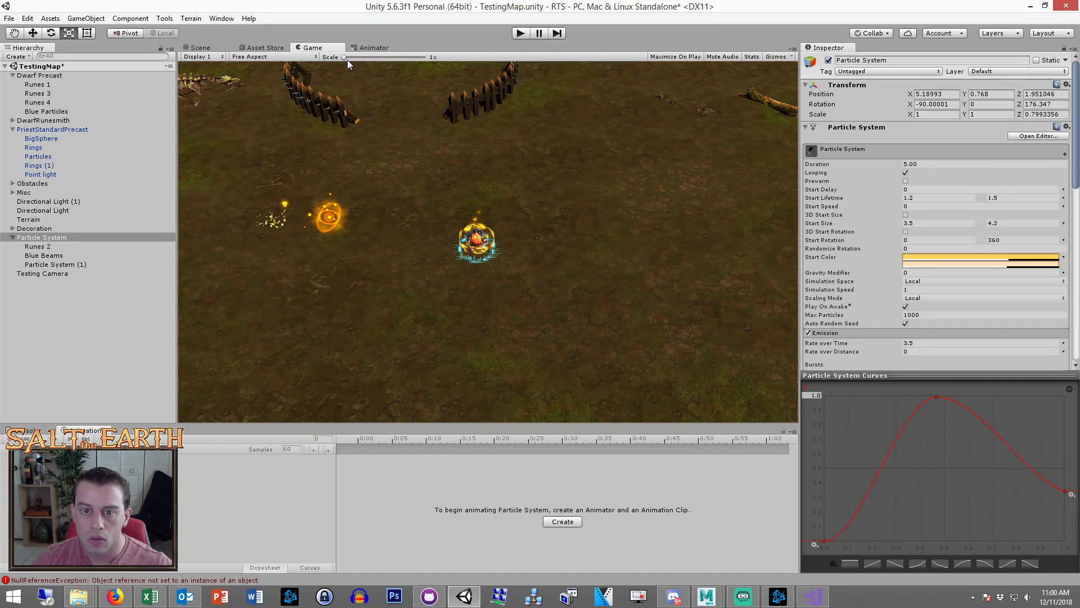
Switch the parent Particle System's start size to a constant 4.2 and set its rate over time to 3
{"action": "left_click", "coordinate": [1068, 226]}
{"action": "left_click", "coordinate": [1028, 232]}
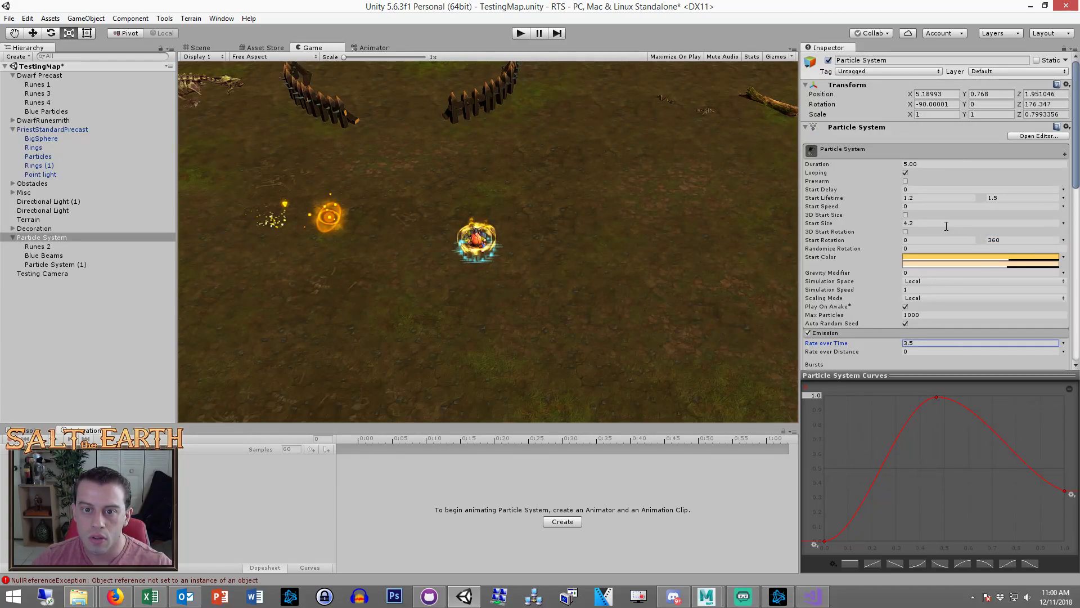
{"action": "left_click", "coordinate": [927, 344]}
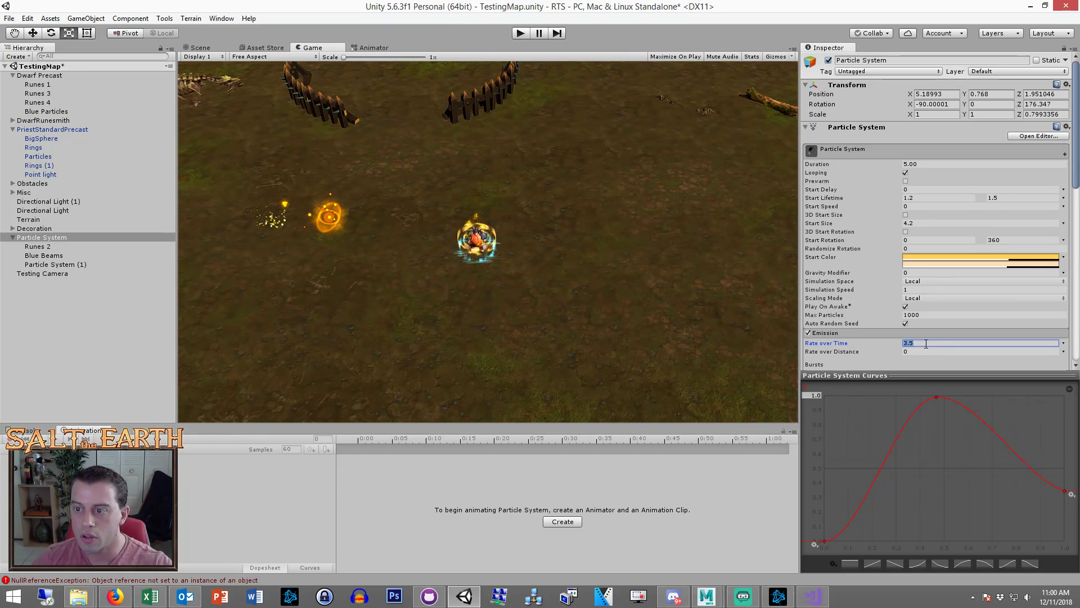
{"action": "type", "text": "3"}
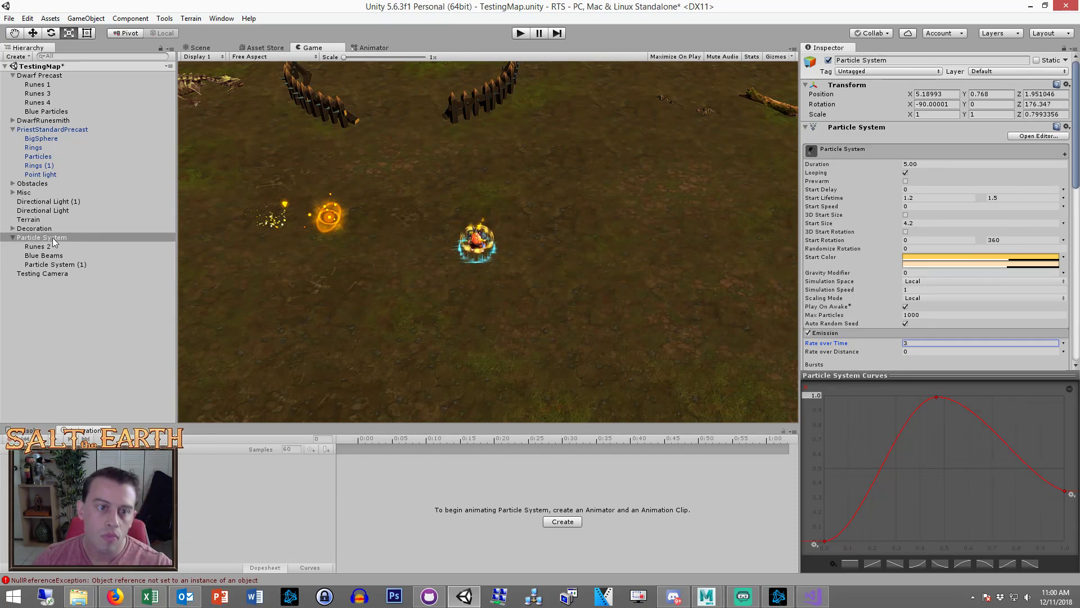
Replay the effect and compare it in the Game view and from a lower angle in the Scene view
{"action": "left_click", "coordinate": [197, 48]}
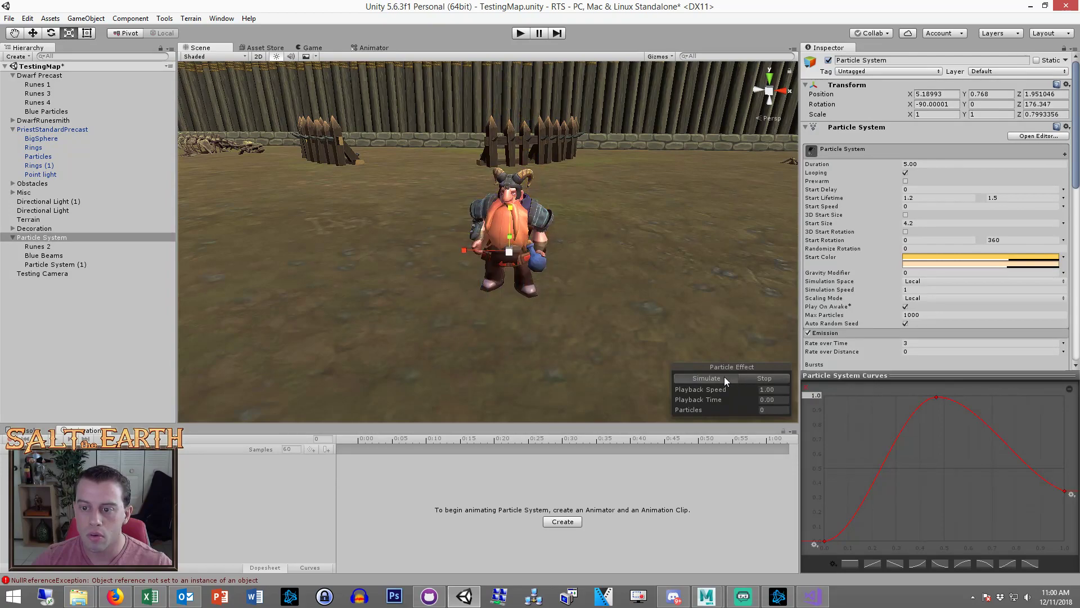
{"action": "left_click", "coordinate": [313, 47]}
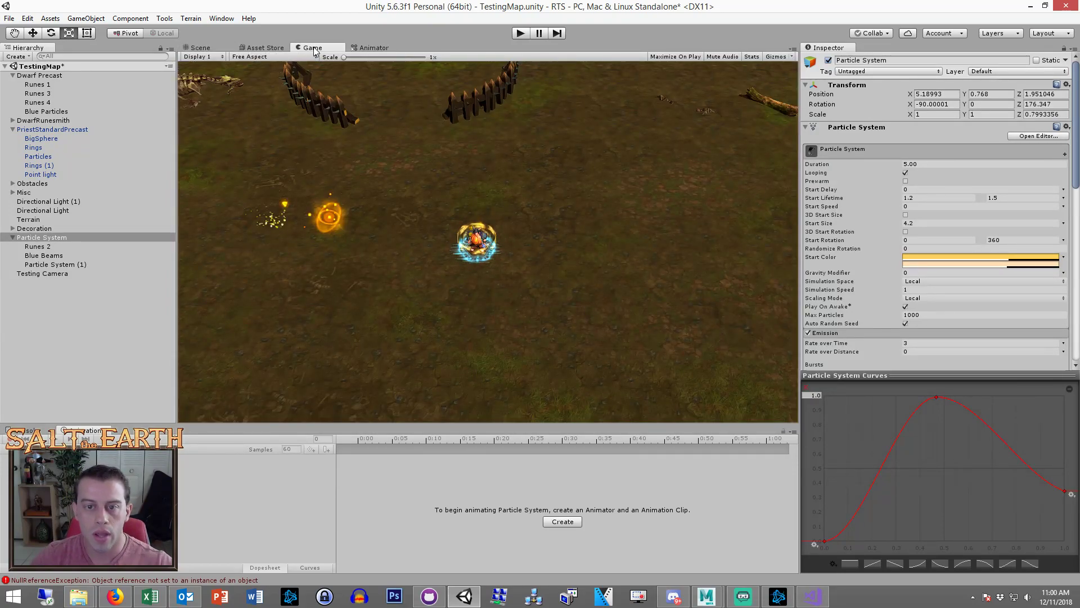
{"action": "left_click", "coordinate": [197, 49]}
{"action": "left_click_drag", "start_coordinate": [478, 334], "coordinate": [258, 246], "text": "alt"}
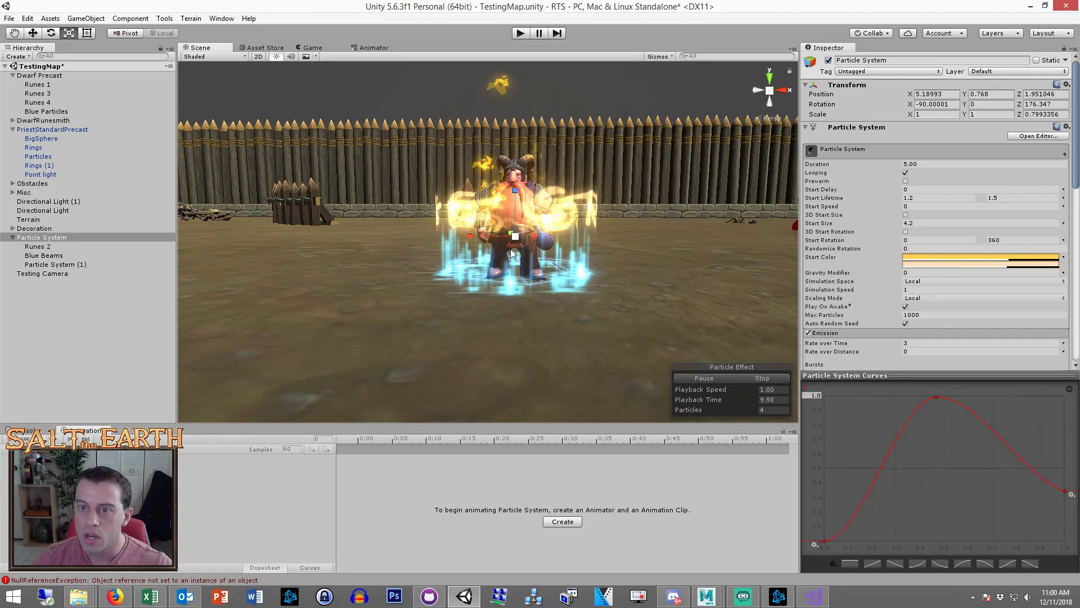
{"action": "left_click_drag", "start_coordinate": [538, 260], "coordinate": [541, 272], "text": "alt"}
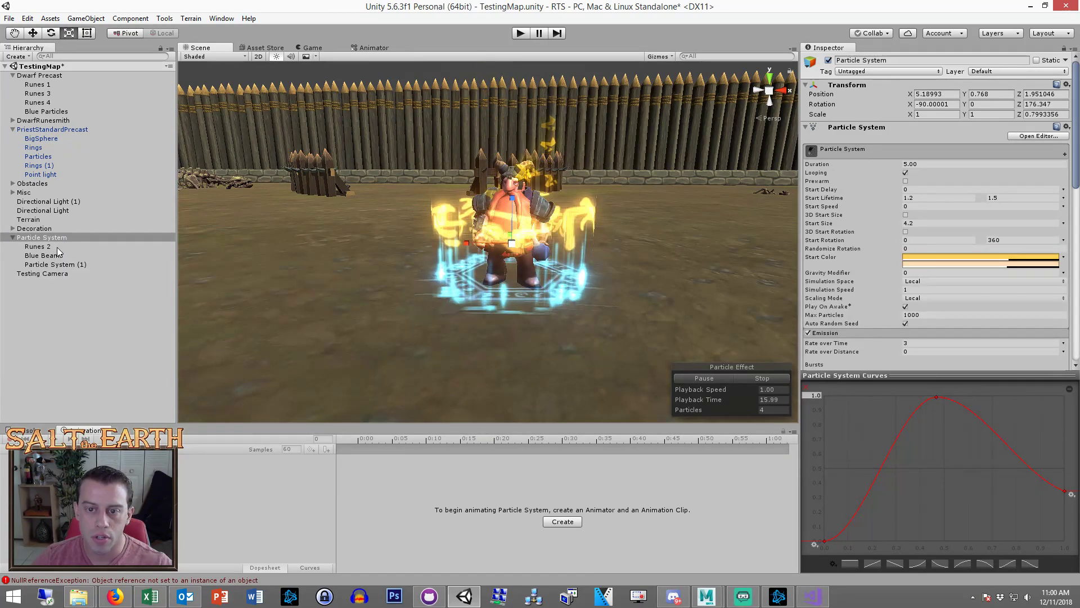
Undo the recent start size, emission rate and Z scale changes to the parent Particle System
{"action": "key", "text": "ctrl+z"}
{"action": "key", "text": "ctrl+z"}
{"action": "key", "text": "ctrl+z"}
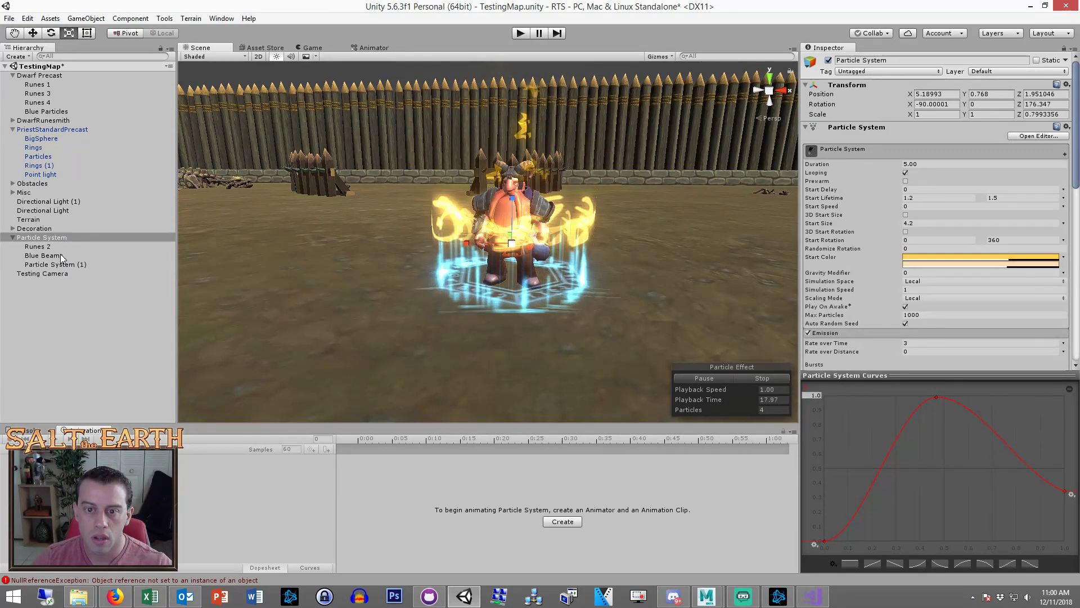
{"action": "key", "text": "ctrl+y"}
{"action": "key", "text": "ctrl+y"}
{"action": "key", "text": "ctrl+y"}
{"action": "key", "text": "ctrl+y"}
{"action": "key", "text": "ctrl+y"}
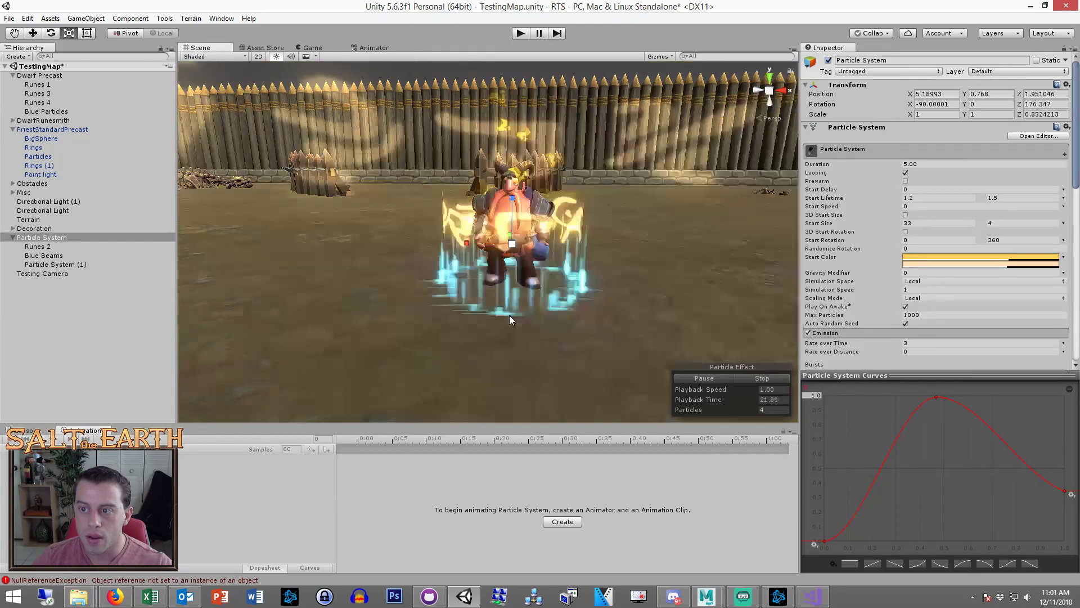
{"action": "left_click_drag", "start_coordinate": [507, 320], "coordinate": [562, 309], "text": "alt"}
Unparent Runes 2, Blue Beams and Particle System (1) from the Particle System, and place the former parent at the end of the hierarchy
{"action": "left_click", "coordinate": [39, 246]}
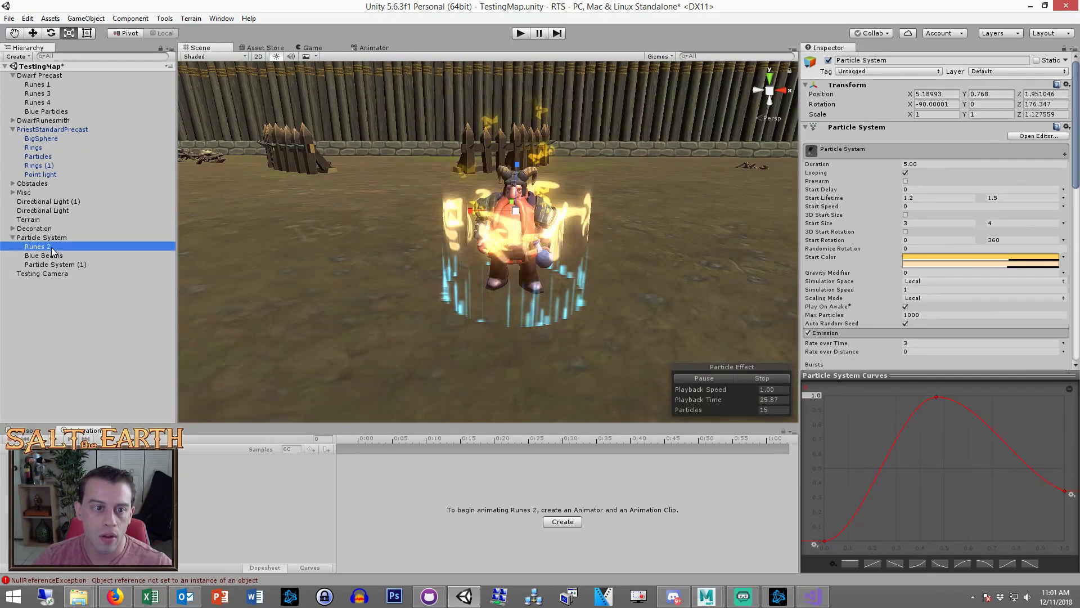
{"action": "left_click", "coordinate": [46, 264], "text": "shift"}
{"action": "left_click_drag", "start_coordinate": [49, 258], "coordinate": [63, 351]}
{"action": "left_click", "coordinate": [47, 238]}
{"action": "left_click_drag", "start_coordinate": [47, 238], "coordinate": [56, 324]}
Change the Particle System's start size from a random range to a constant value of 4
{"action": "left_click_drag", "start_coordinate": [640, 259], "coordinate": [635, 247], "text": "alt"}
{"action": "left_click", "coordinate": [957, 223]}
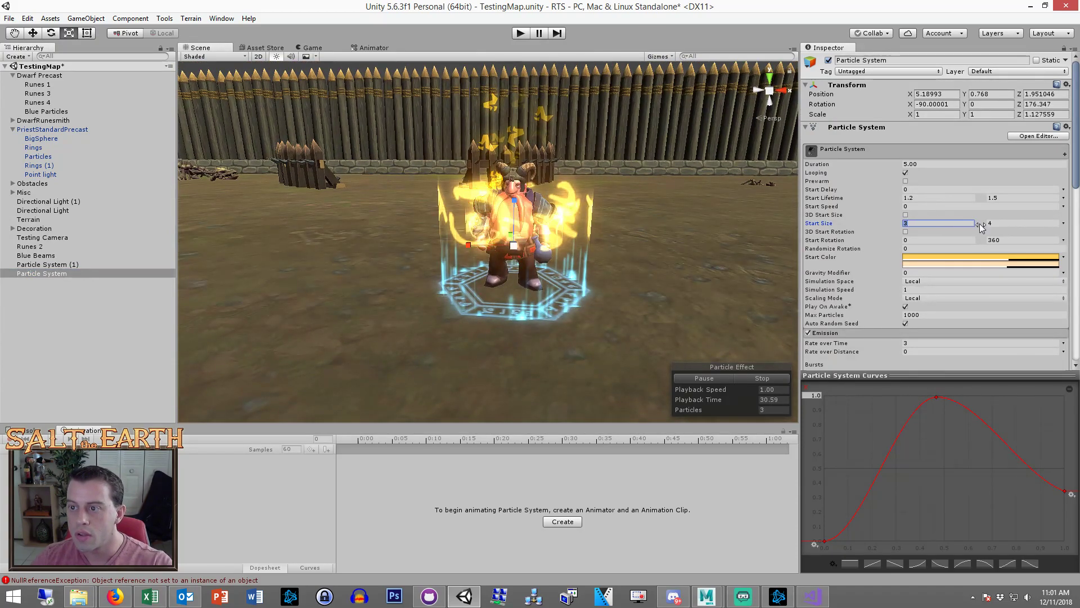
{"action": "type", "text": "3.5"}
{"action": "left_click", "coordinate": [1063, 223]}
{"action": "left_click", "coordinate": [962, 234]}
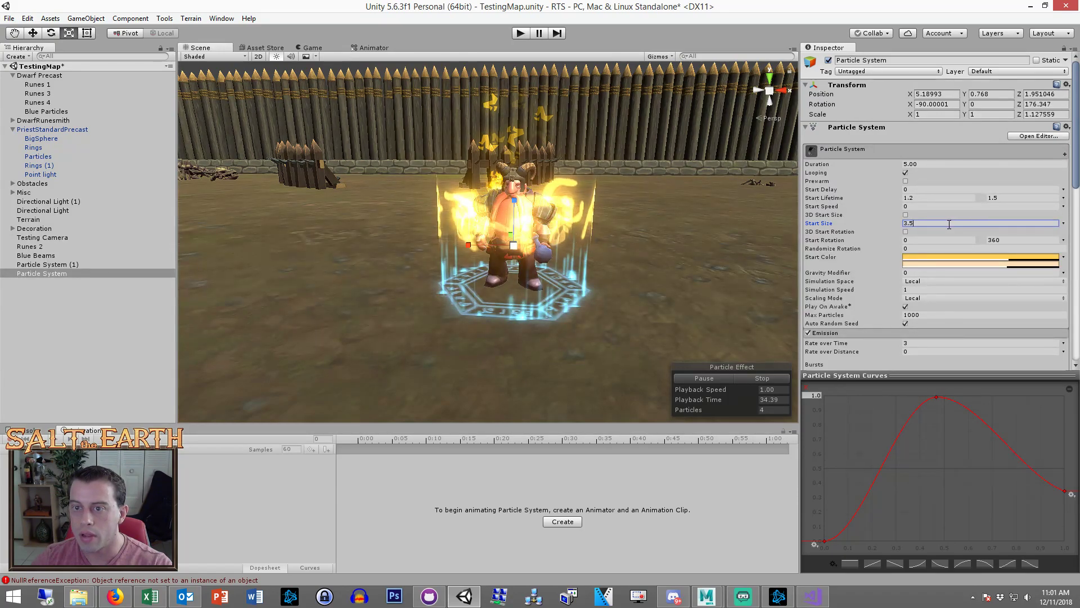
{"action": "key", "text": "BackSpace"}
{"action": "key", "text": "BackSpace"}
{"action": "key", "text": "BackSpace"}
{"action": "type", "text": "4"}
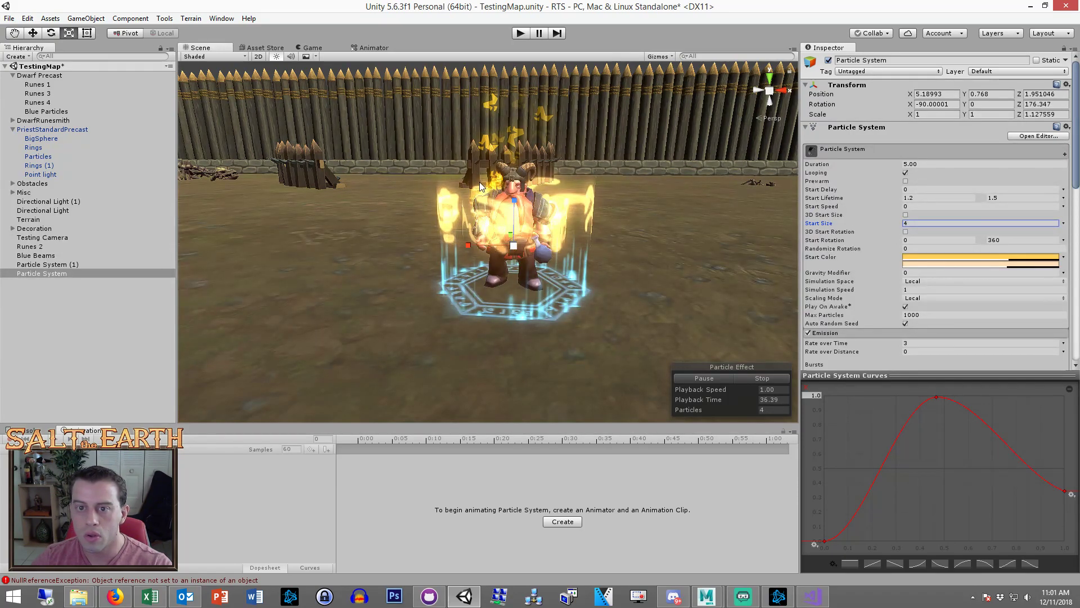
Scale the Particle System down along Z to about 0.87 and review all four effect systems in the Game and Scene views
{"action": "left_click_drag", "start_coordinate": [514, 198], "coordinate": [517, 206]}
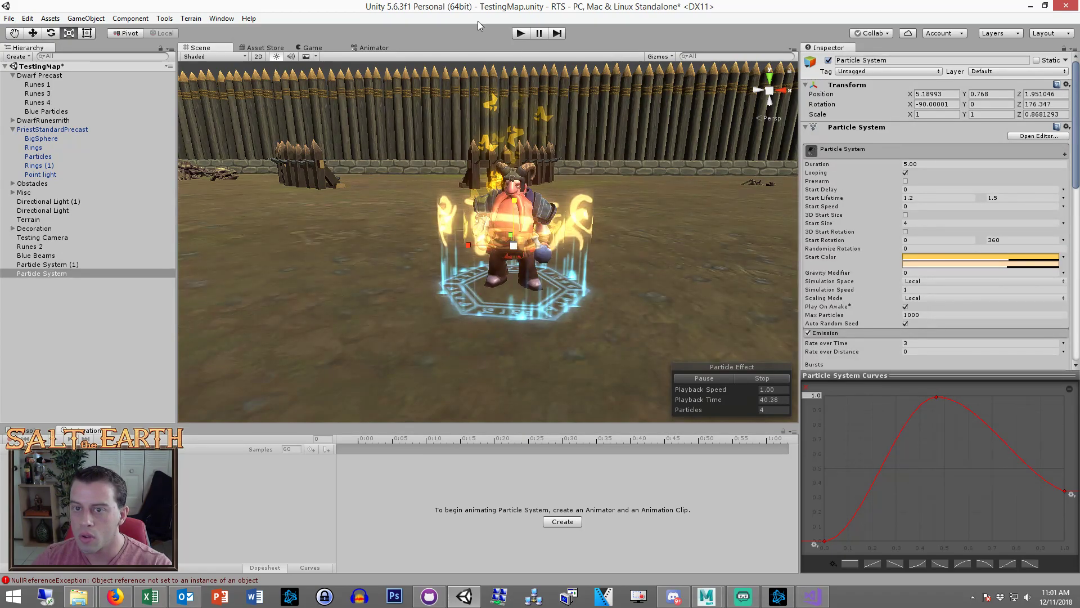
{"action": "left_click", "coordinate": [310, 48]}
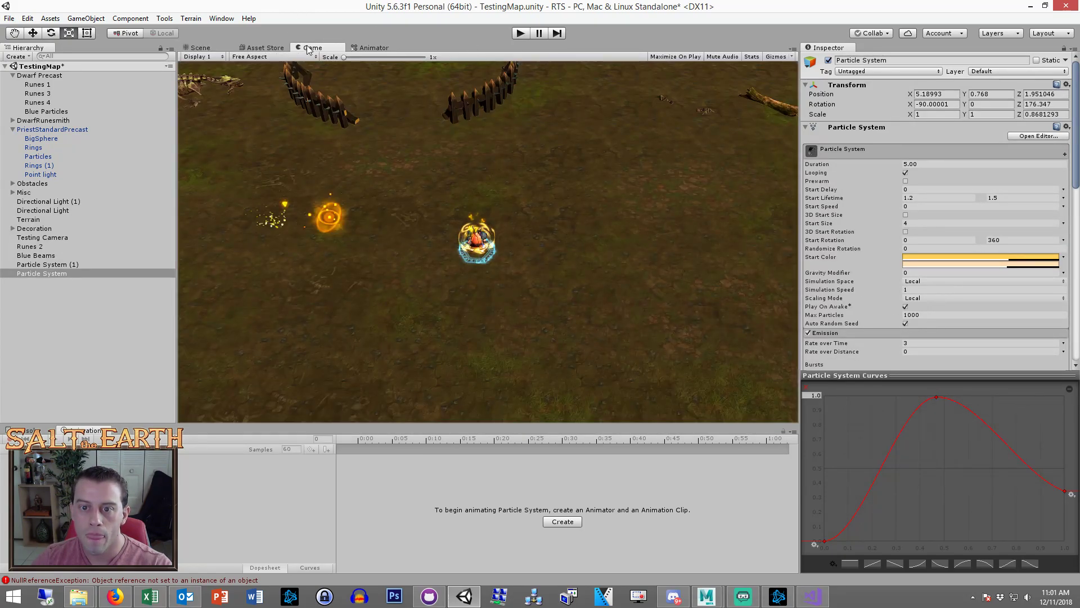
{"action": "left_click", "coordinate": [45, 246], "text": "shift"}
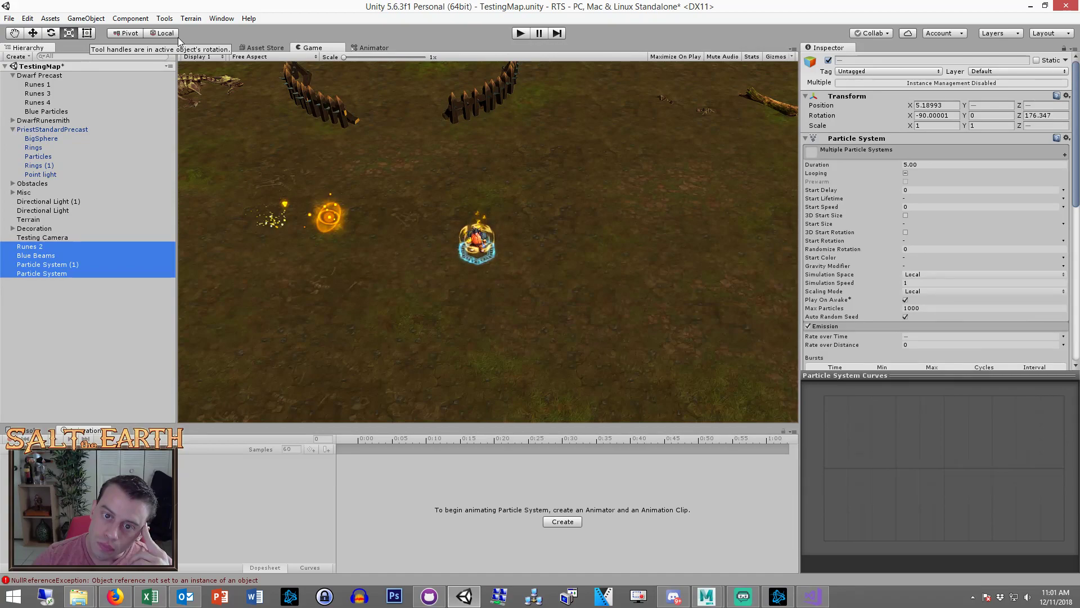
{"action": "left_click", "coordinate": [198, 47]}
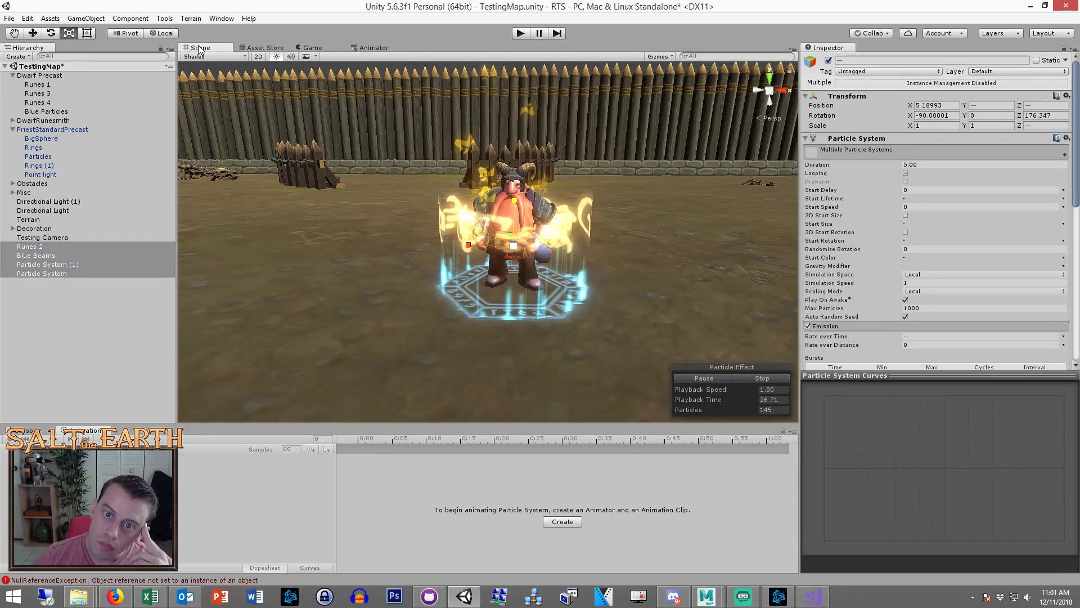
{"action": "left_click", "coordinate": [79, 330]}
{"action": "left_click_drag", "start_coordinate": [503, 223], "coordinate": [619, 300], "text": "alt"}
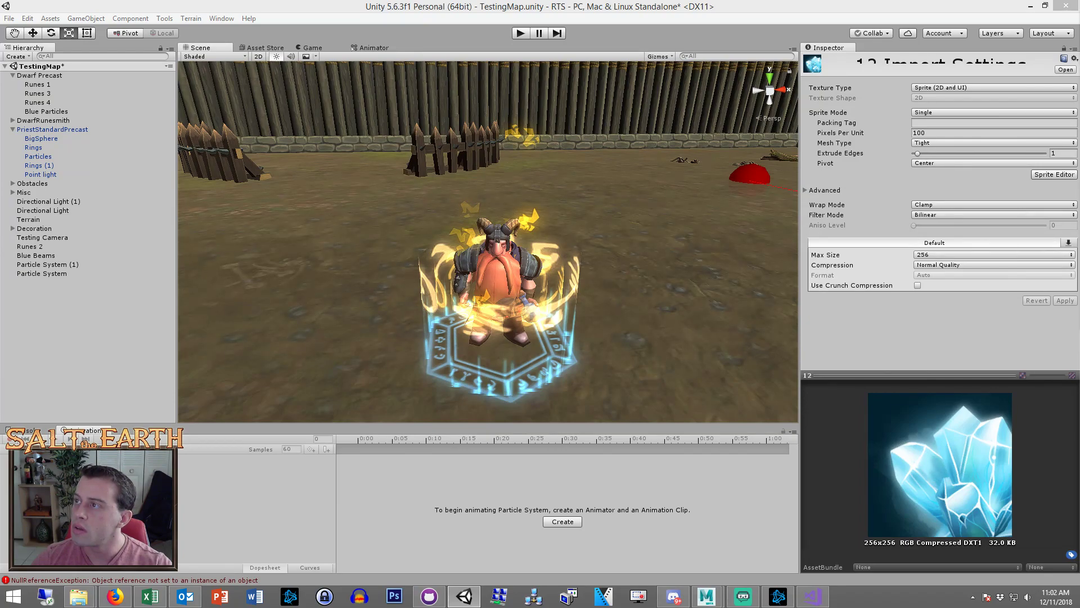
Browse the project's weapon icon sprites and examine the hammer and mace images in the preview
{"action": "key", "text": "Down"}
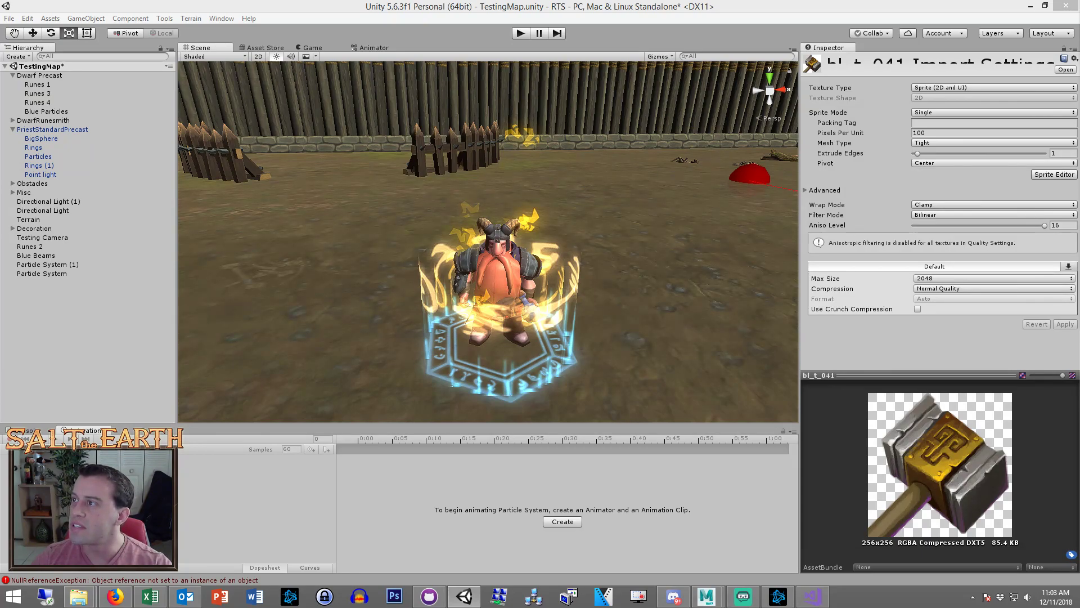
{"action": "key", "text": "Down"}
{"action": "key", "text": "Down"}
{"action": "key", "text": "Down"}
{"action": "key", "text": "Down"}
{"action": "key", "text": "Down"}
{"action": "key", "text": "Down"}
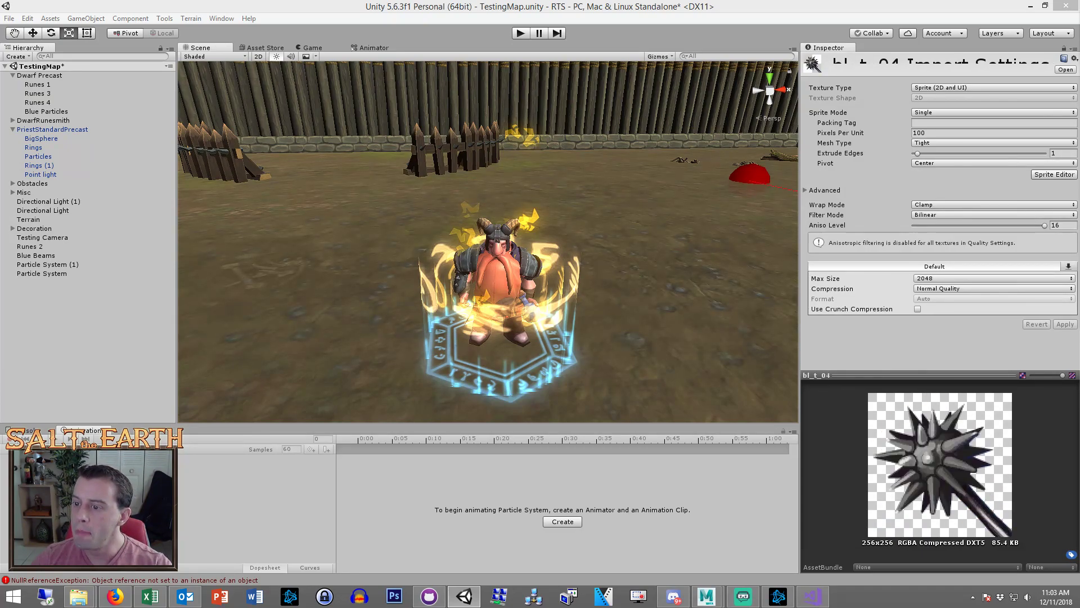
{"action": "key", "text": "Down"}
{"action": "key", "text": "Down"}
{"action": "key", "text": "Down"}
{"action": "key", "text": "Down"}
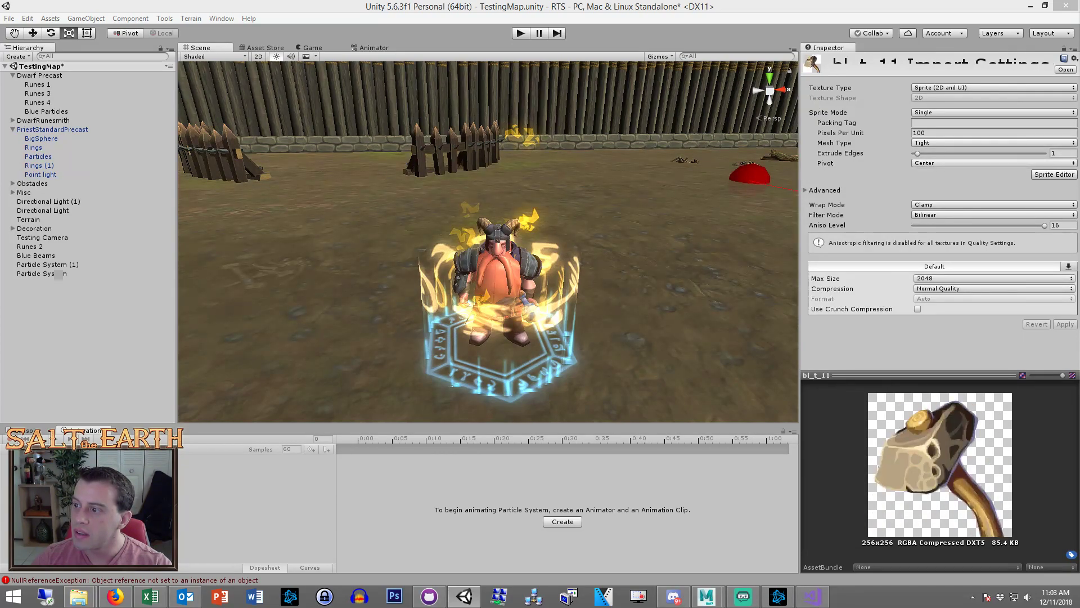
{"action": "key", "text": "Escape"}
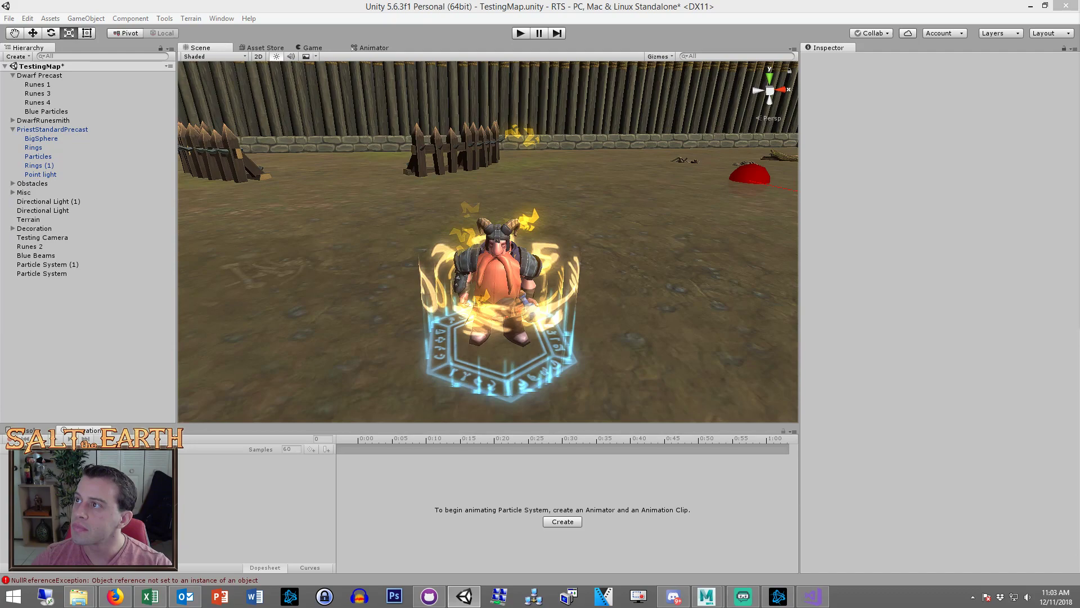
{"action": "key", "text": "Down"}
{"action": "key", "text": "Down"}
{"action": "key", "text": "Down"}
{"action": "key", "text": "Down"}
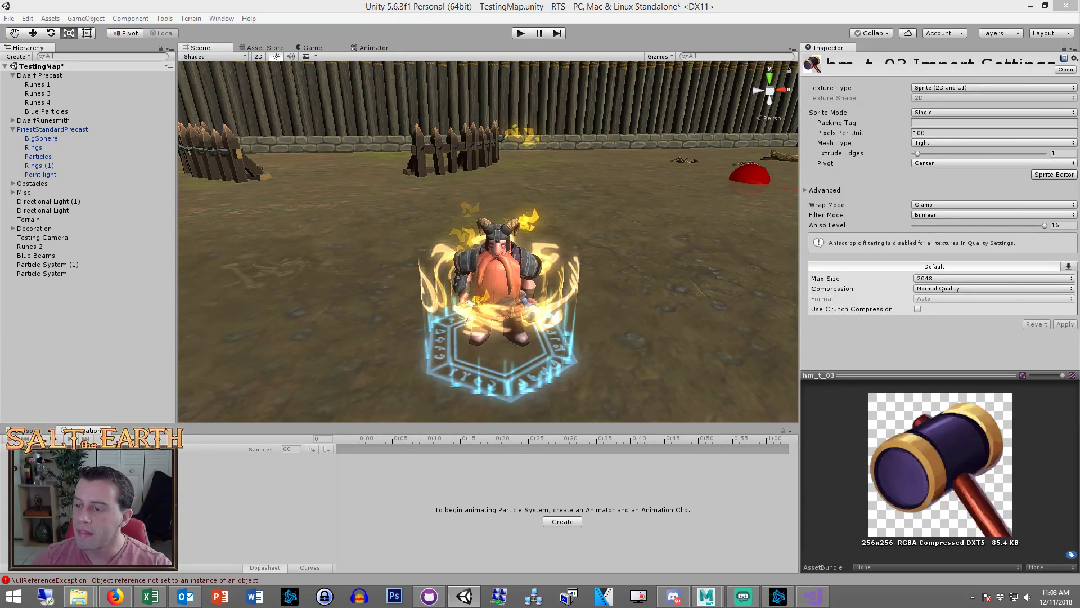
{"action": "key", "text": "Down"}
{"action": "key", "text": "Down"}
{"action": "key", "text": "Down"}
{"action": "key", "text": "Up"}
{"action": "key", "text": "Down"}
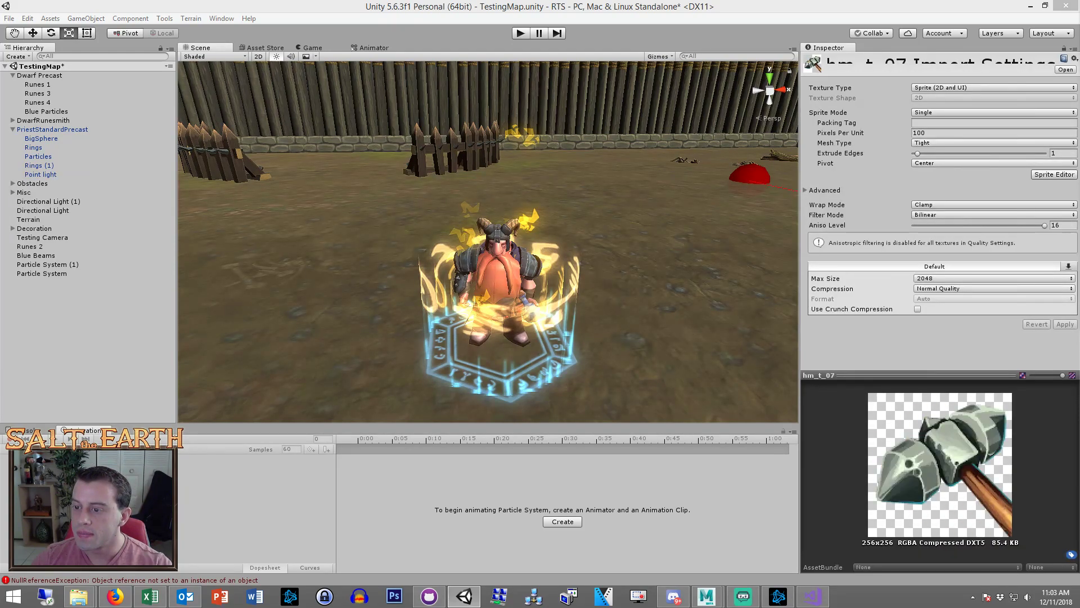
{"action": "key", "text": "Up"}
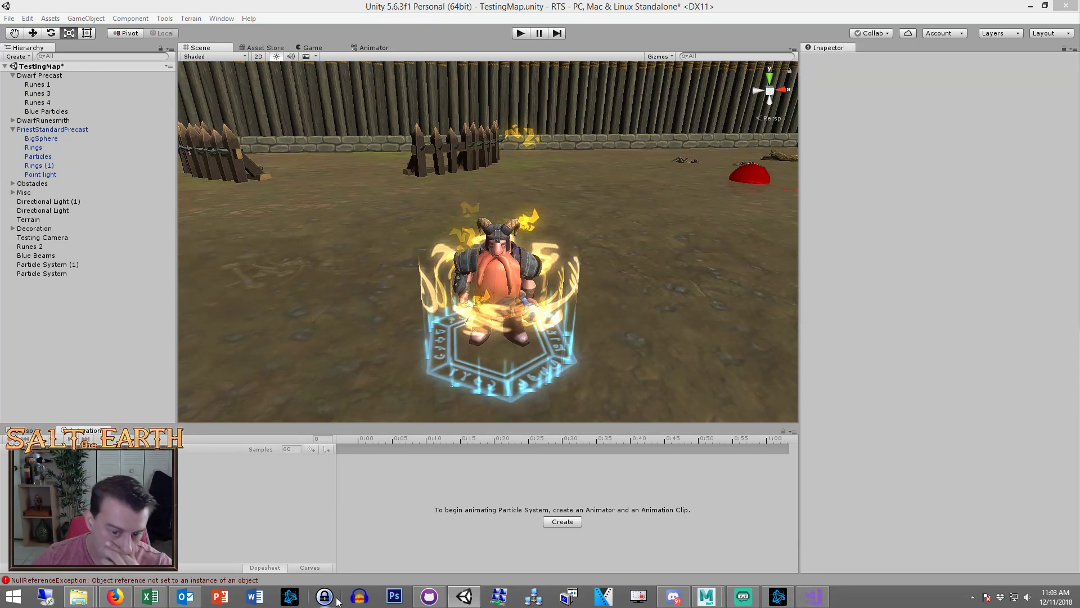
Switch to Photoshop and create a new 500 x 500 pixel RGB document with a white background
{"action": "left_click", "coordinate": [394, 598]}
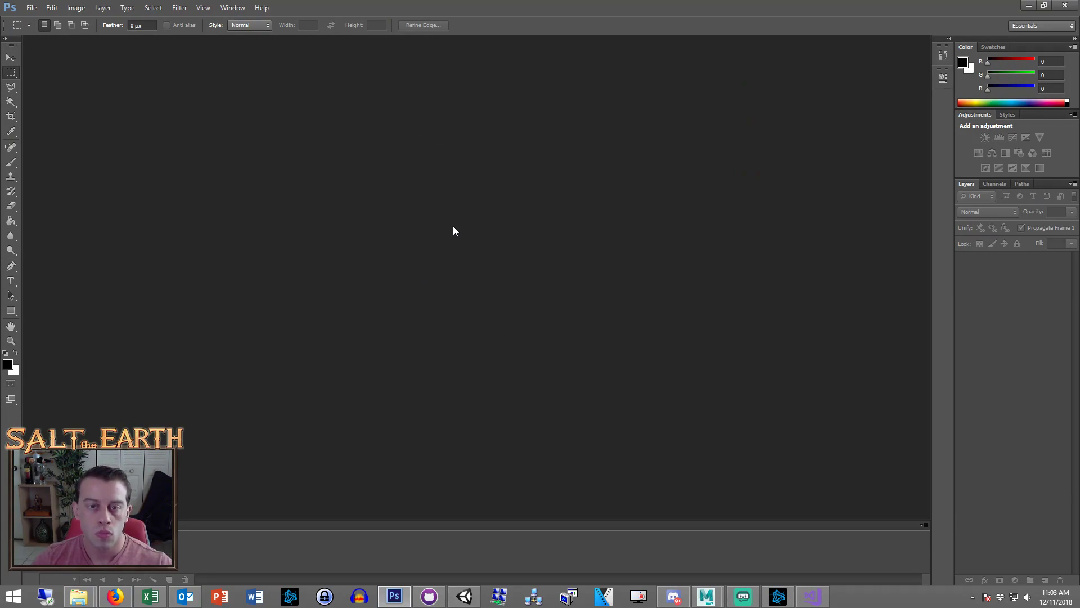
{"action": "left_click", "coordinate": [31, 8]}
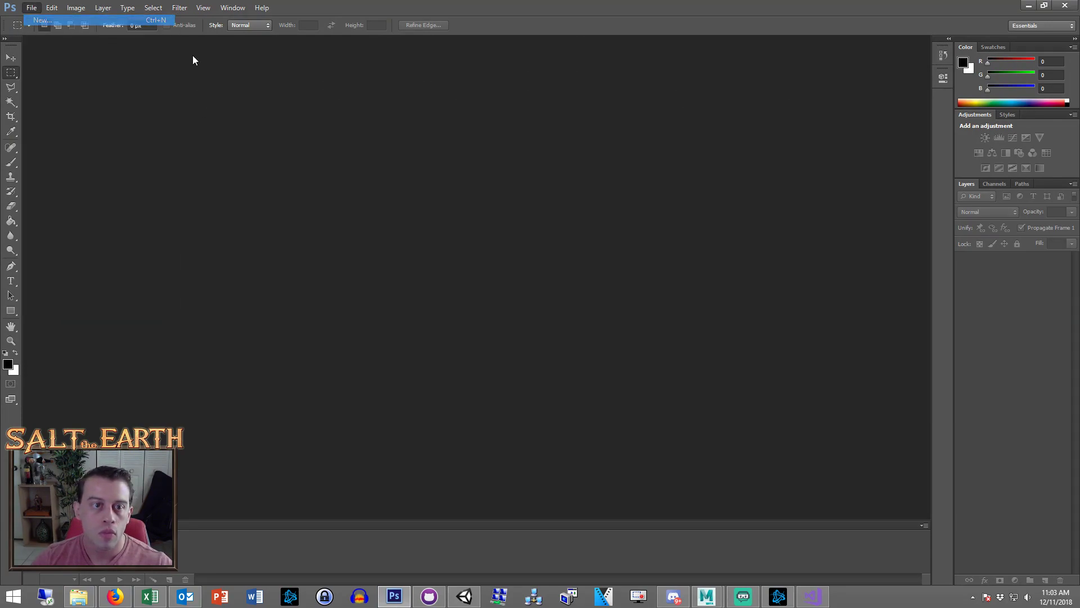
{"action": "left_click", "coordinate": [107, 21]}
{"action": "left_click_drag", "start_coordinate": [498, 193], "coordinate": [470, 194]}
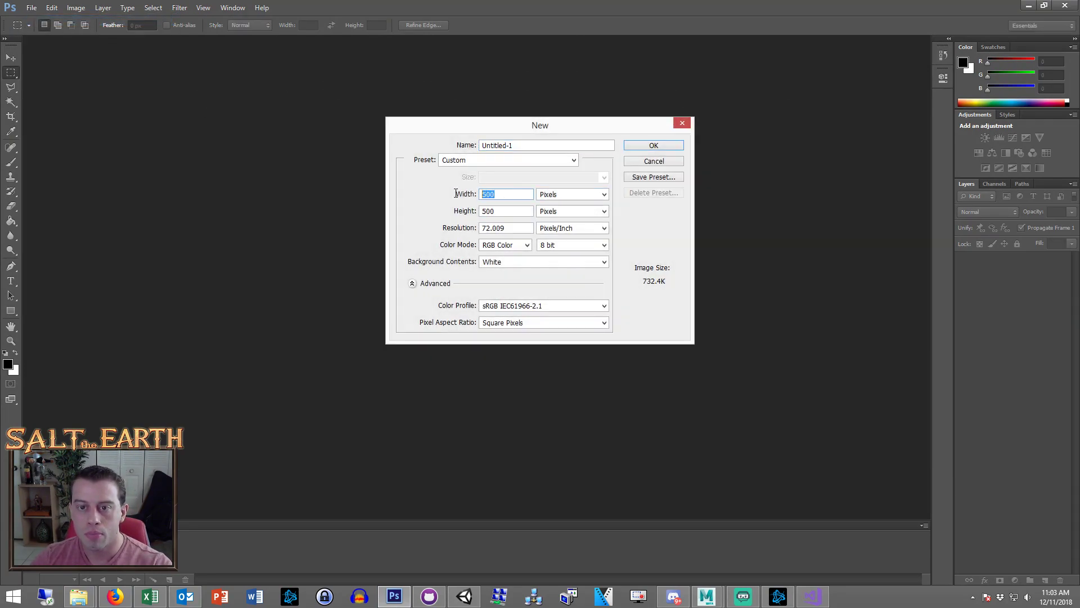
{"action": "left_click", "coordinate": [654, 146]}
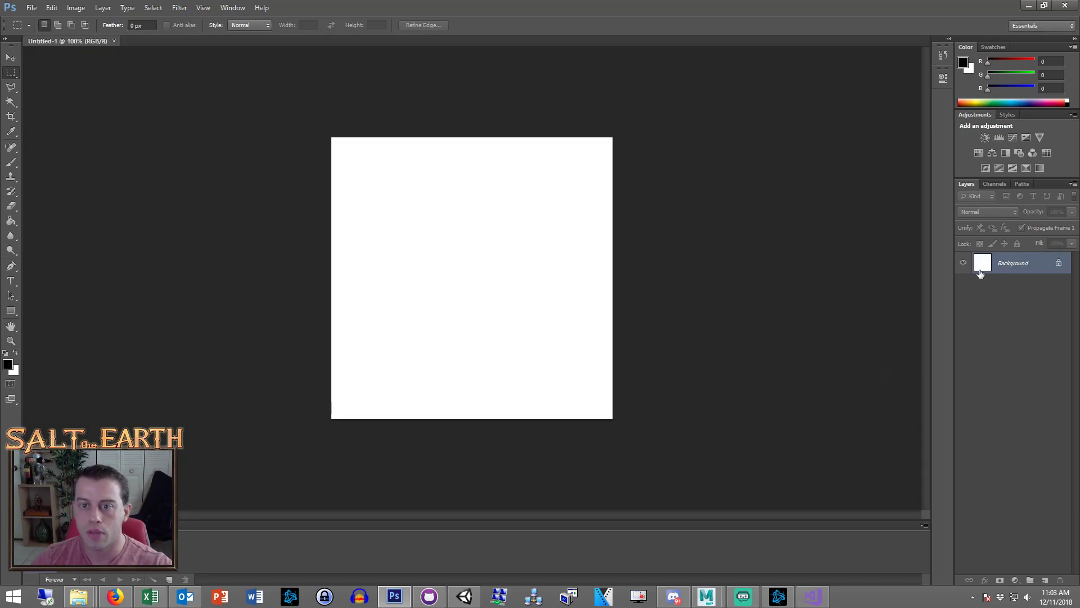
Convert the locked Background into a regular layer, keeping the default name Layer 0
{"action": "double_click", "coordinate": [1041, 269]}
{"action": "key", "text": "Return"}
{"action": "key", "text": "ctrl+plus"}
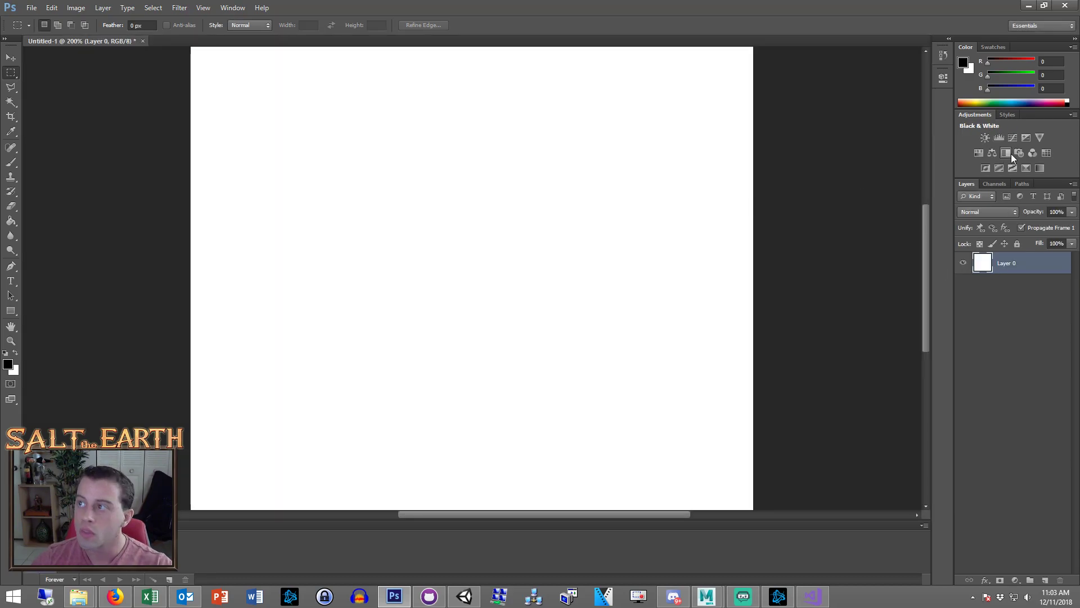
Open the hammer icon hm_t_06.png in Photoshop and copy the whole image
{"action": "key", "text": "alt+Tab"}
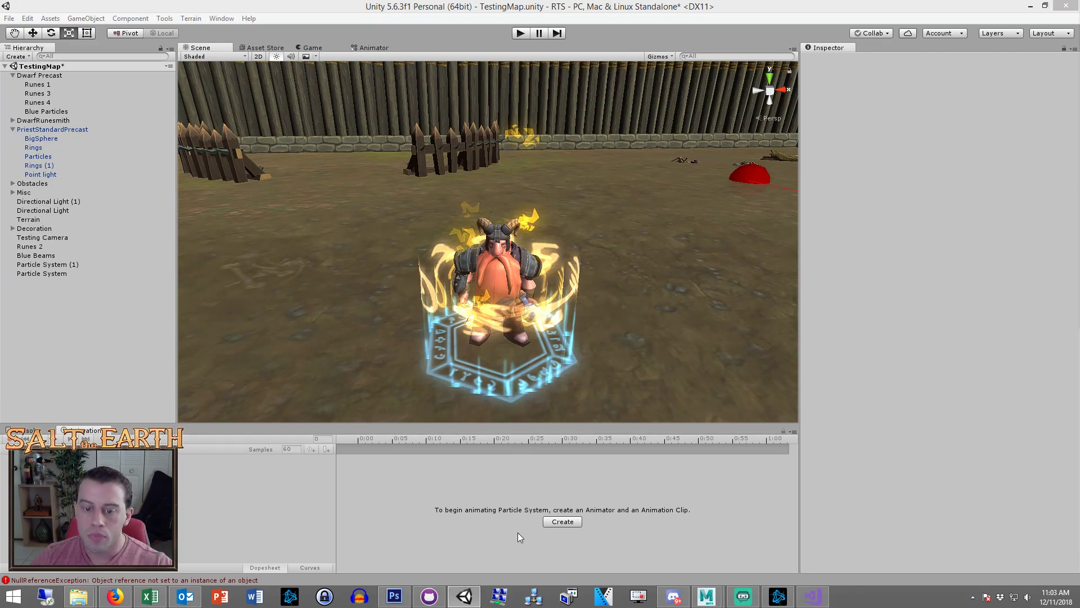
{"action": "key", "text": "alt+Tab"}
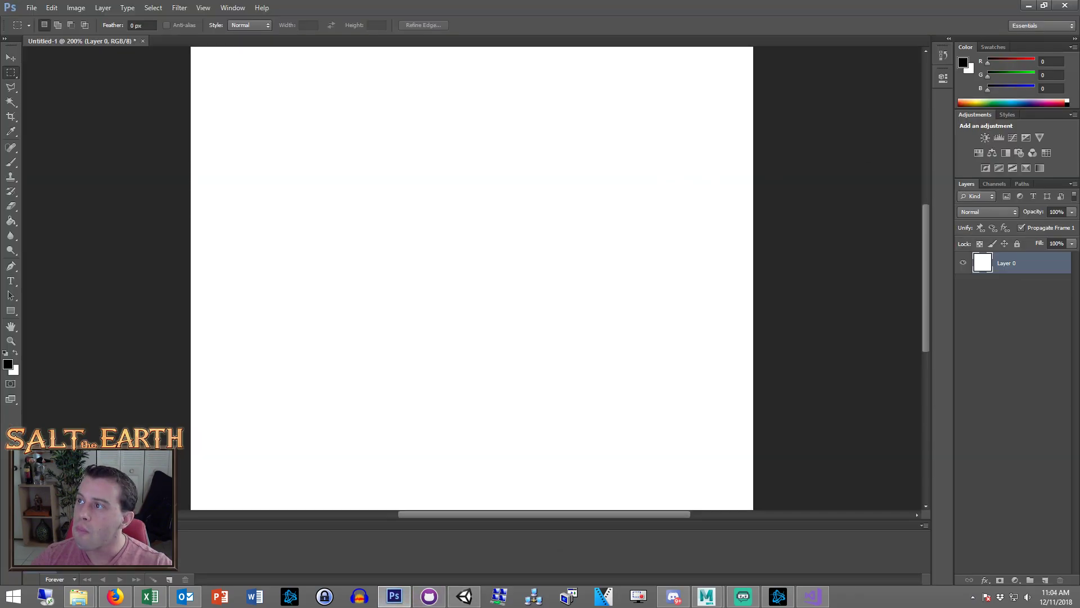
{"action": "key", "text": "alt+Tab"}
{"action": "key", "text": "alt+Tab"}
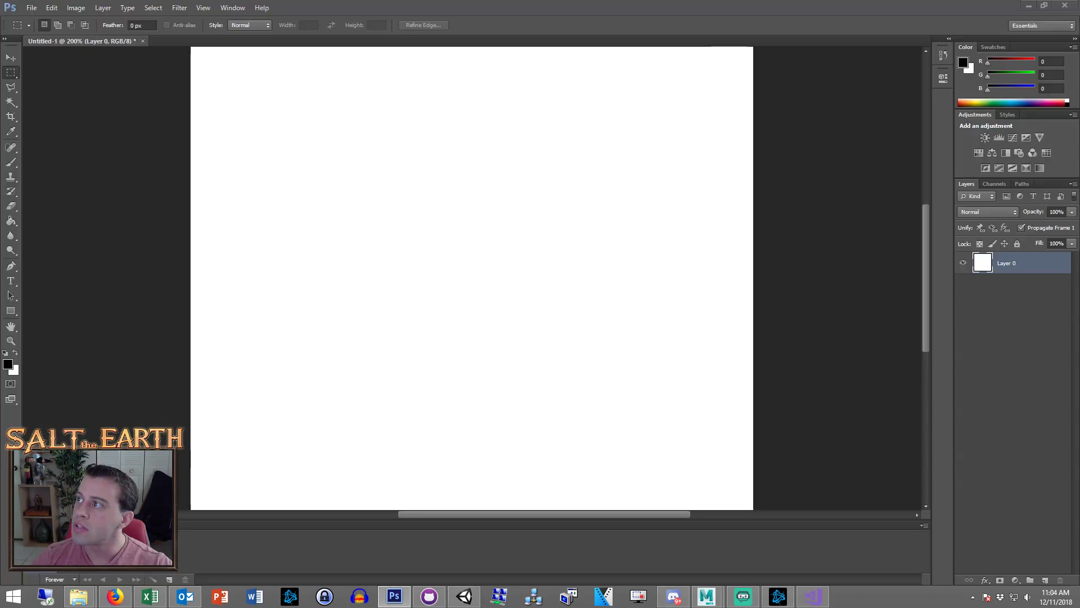
{"action": "key", "text": "ctrl+a"}
{"action": "key", "text": "ctrl+c"}
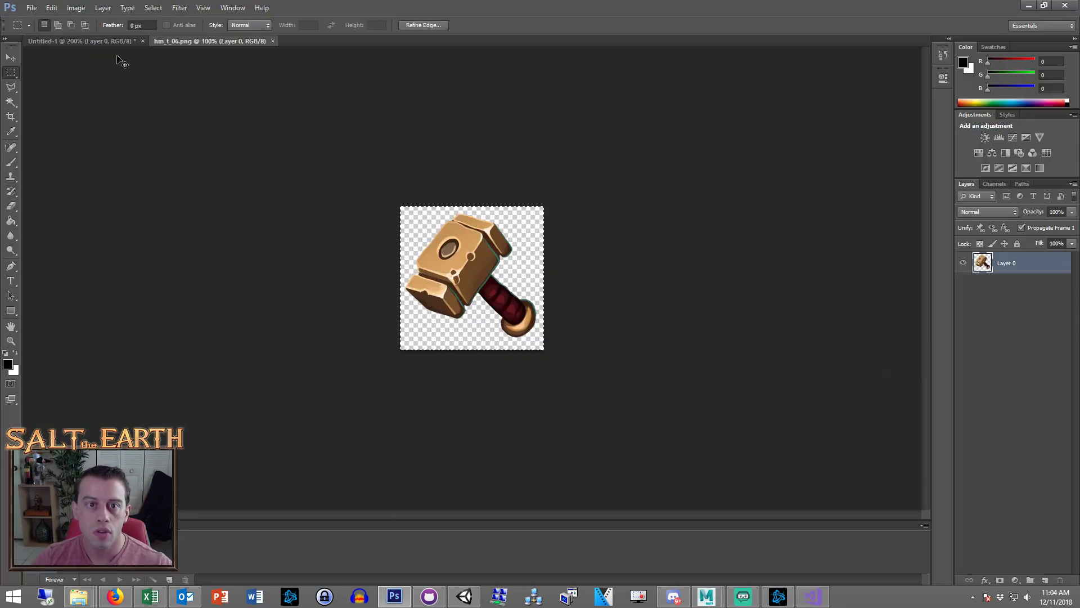
Paste the hammer into the Untitled-1 document and move it to the canvas's upper-left corner
{"action": "left_click", "coordinate": [99, 39]}
{"action": "key", "text": "ctrl+v"}
{"action": "key", "text": "ctrl+minus"}
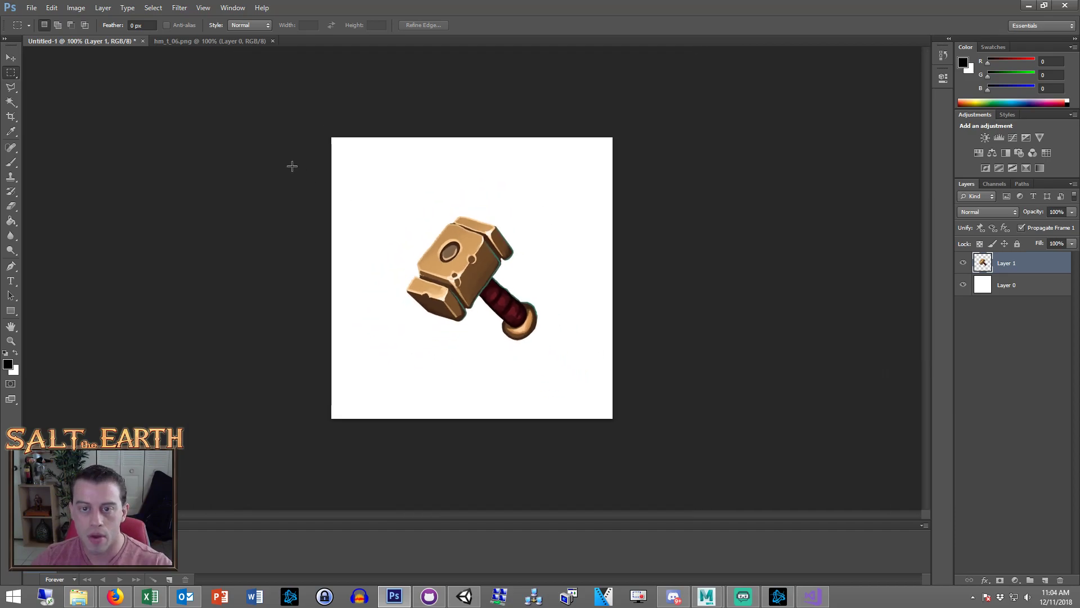
{"action": "key", "text": "v"}
{"action": "left_click_drag", "start_coordinate": [500, 276], "coordinate": [441, 205]}
With Layer 0 active, draw a tall, narrow rectangular selection below the hammer for the block shape
{"action": "left_click", "coordinate": [1002, 287]}
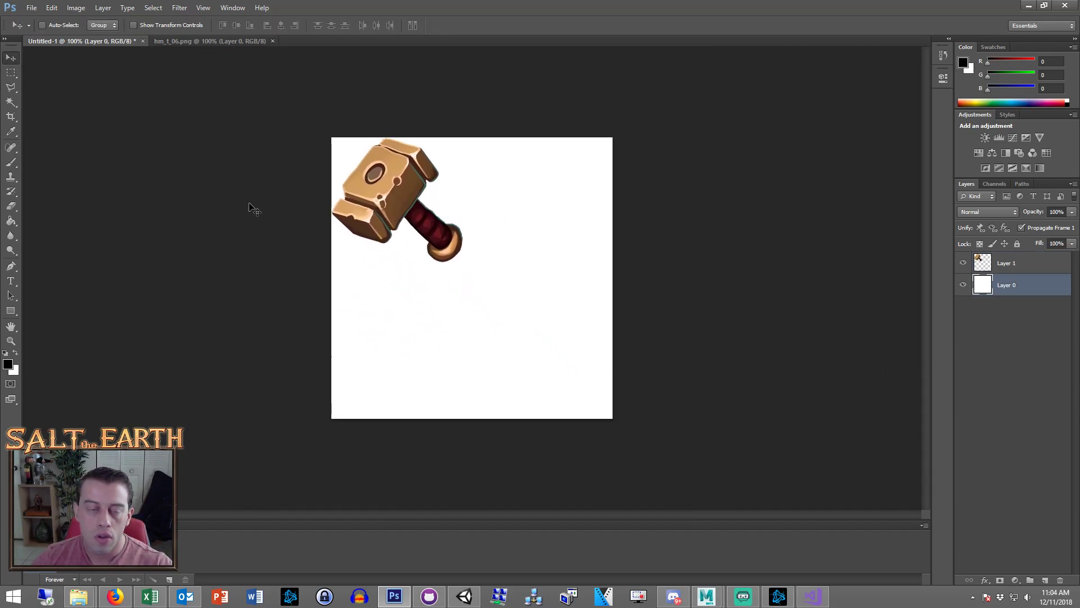
{"action": "key", "text": "m"}
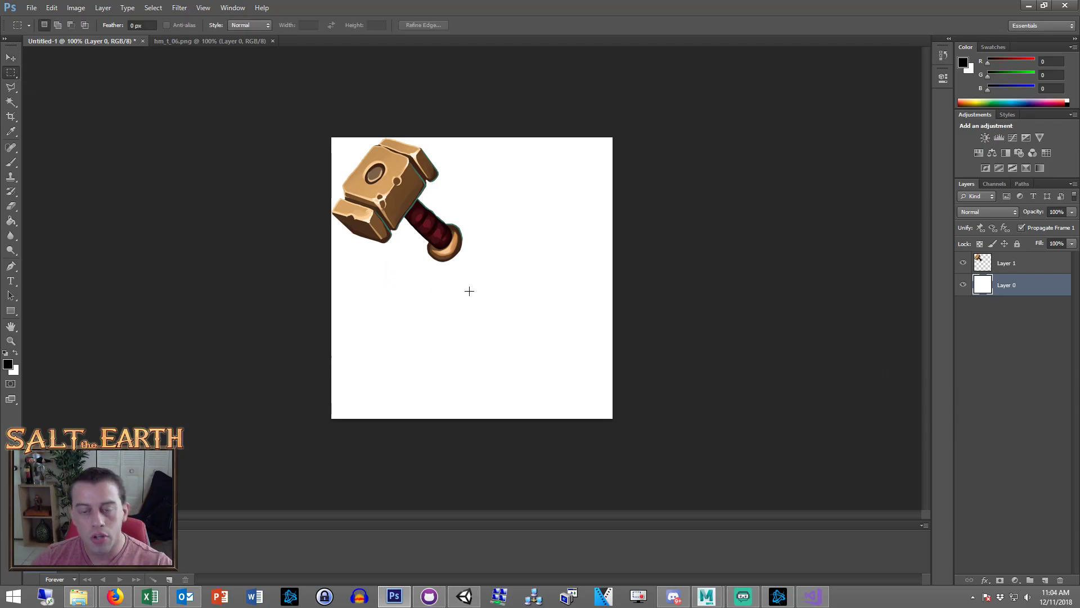
{"action": "mouse_move", "coordinate": [390, 278]}
{"action": "left_mouse_down"}
{"action": "mouse_move", "coordinate": [412, 338]}
{"action": "mouse_move", "coordinate": [412, 328]}
{"action": "left_mouse_up"}
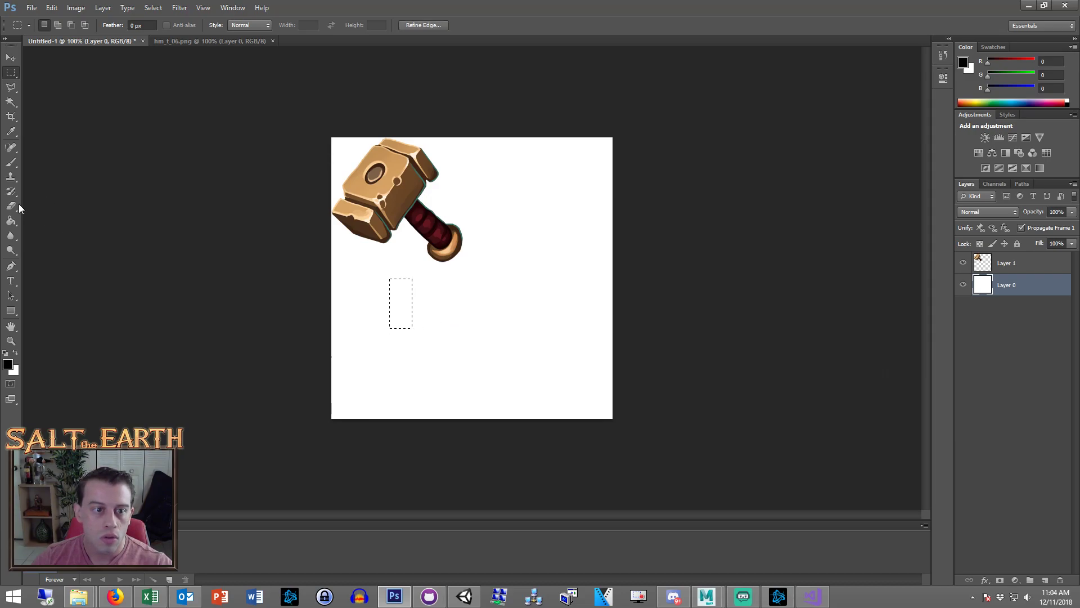
{"action": "key", "text": "g"}
{"action": "left_click", "coordinate": [405, 295]}
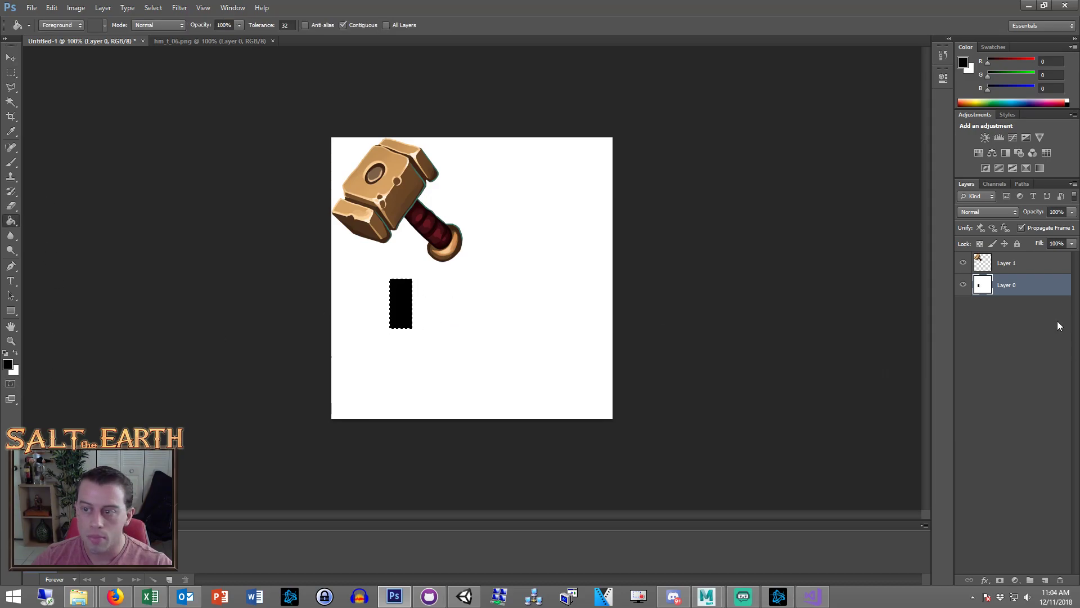
{"action": "key", "text": "ctrl+z"}
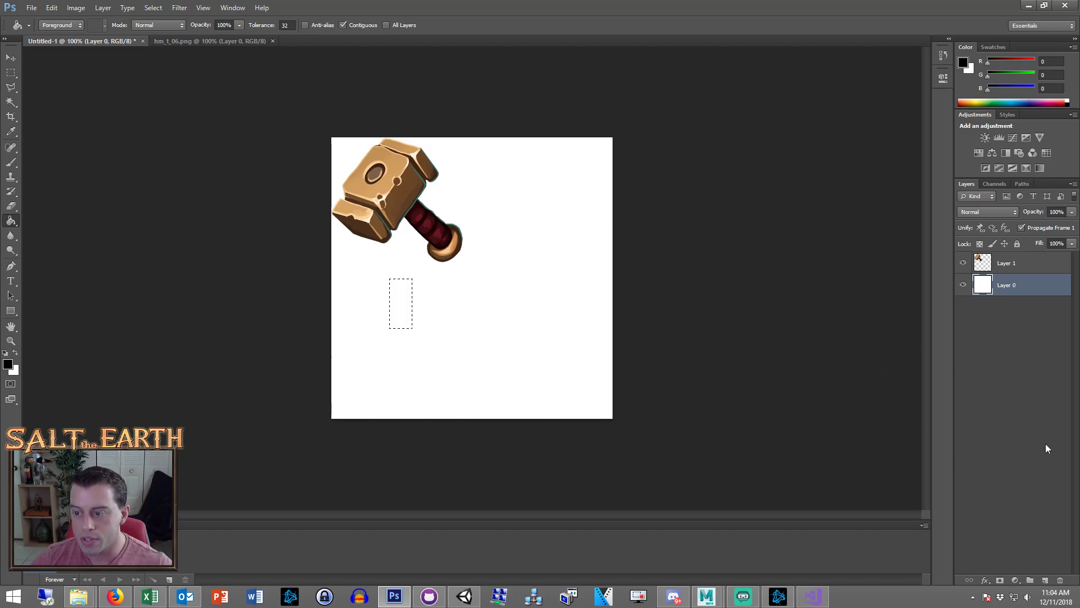
Add a new layer above Layer 0, fill the rectangular selection on it with black, and deselect
{"action": "left_click", "coordinate": [1045, 580]}
{"action": "key", "text": "ctrl+d"}
{"action": "left_click", "coordinate": [10, 72]}
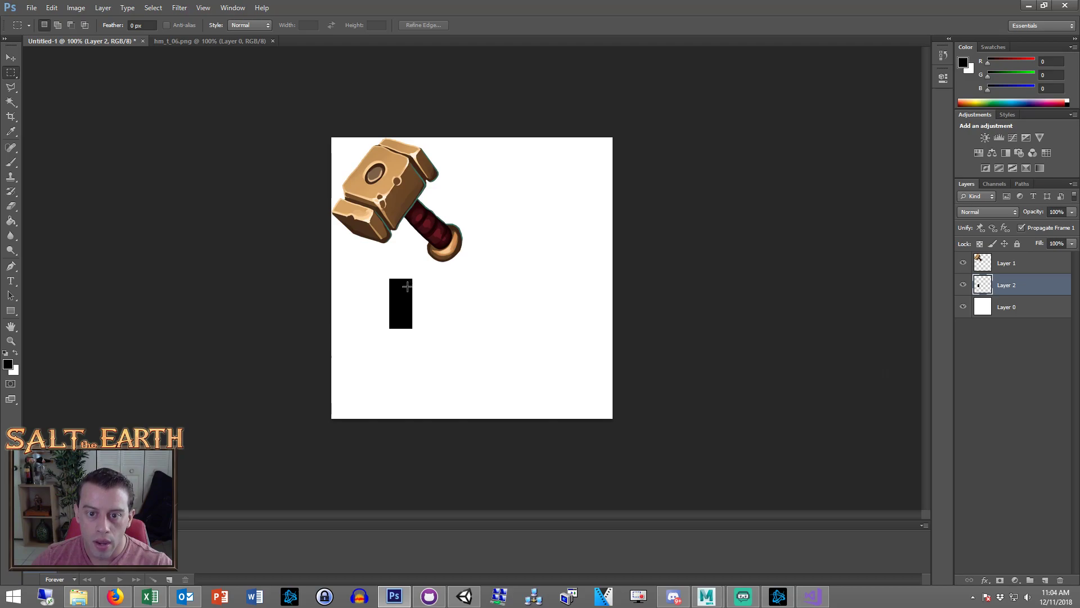
Extend the black rectangle with a slightly shorter, narrow black strip overlapping its right edge, and clear the selection
{"action": "left_click_drag", "start_coordinate": [407, 285], "coordinate": [419, 320]}
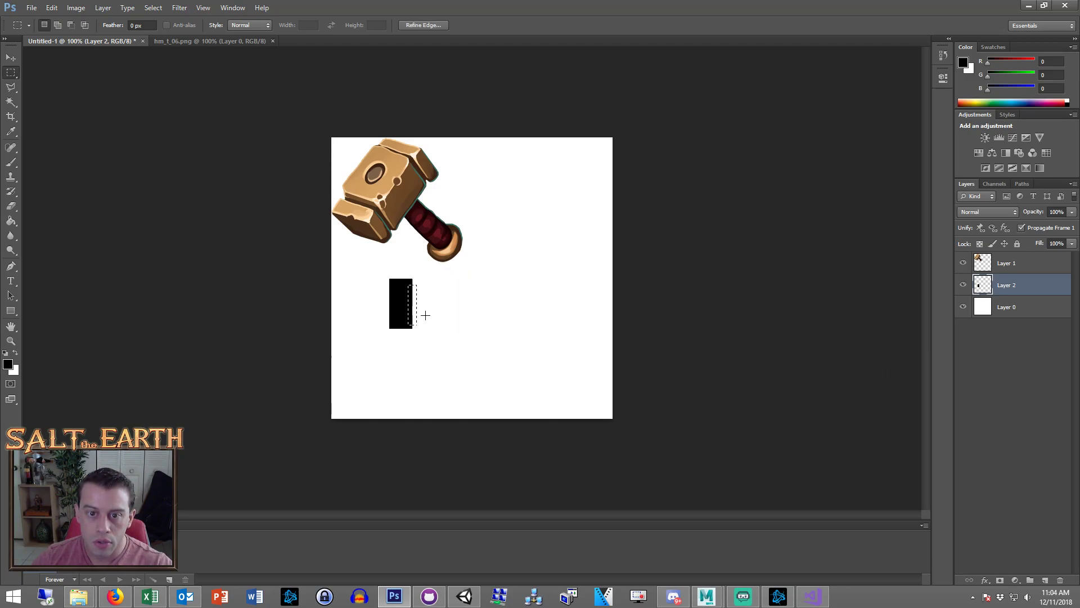
{"action": "key", "text": "g"}
{"action": "left_click", "coordinate": [414, 308]}
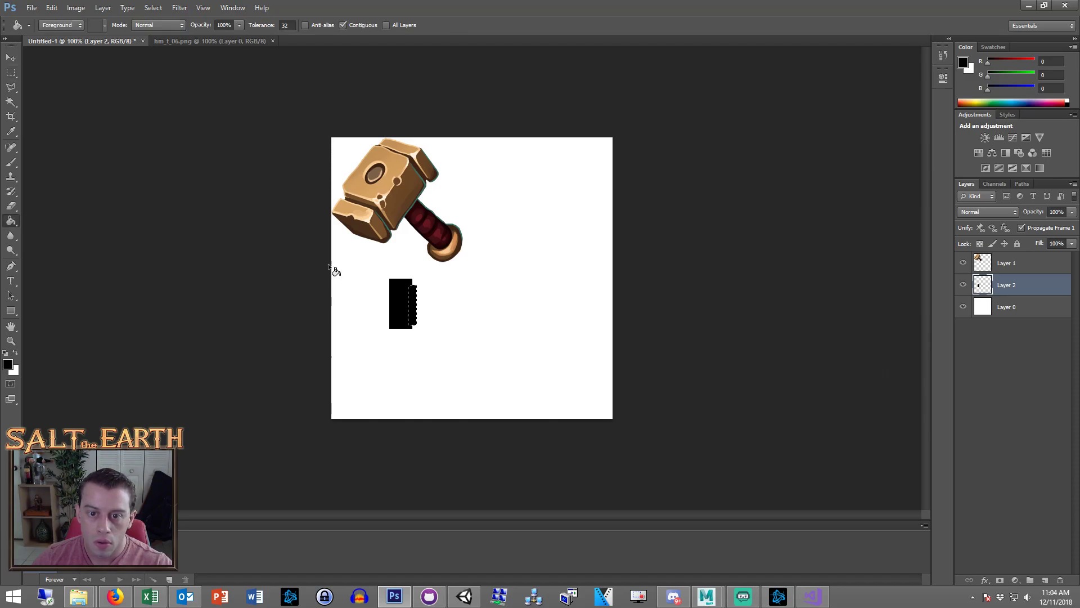
{"action": "left_click", "coordinate": [11, 73]}
{"action": "key", "text": "ctrl+d"}
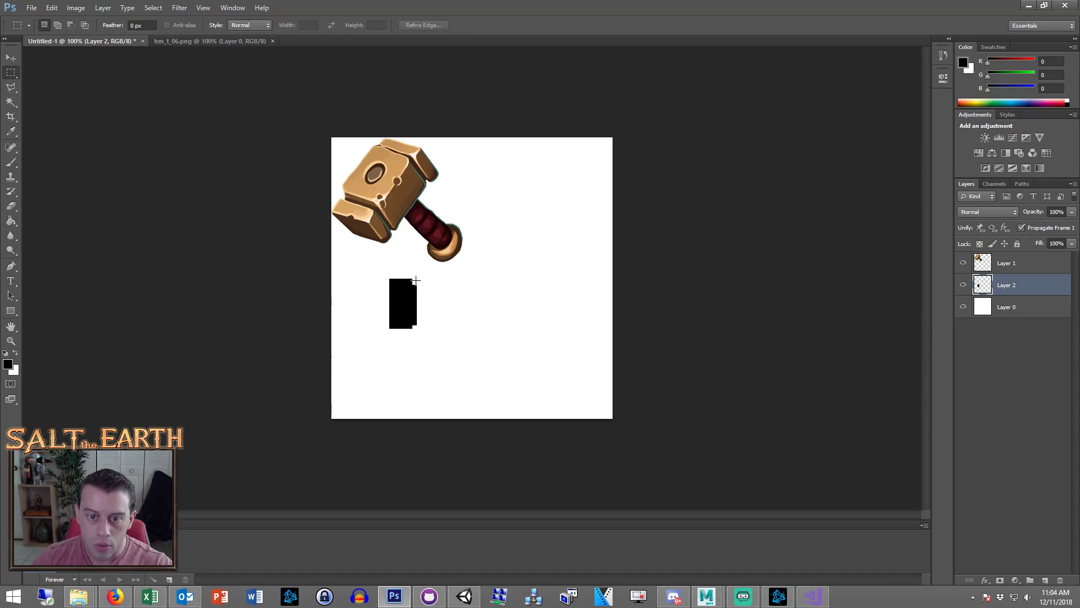
Draw a roughly square selection adjoining the right edge of the black shape, about as tall as the rectangle
{"action": "left_click_drag", "start_coordinate": [416, 279], "coordinate": [466, 329]}
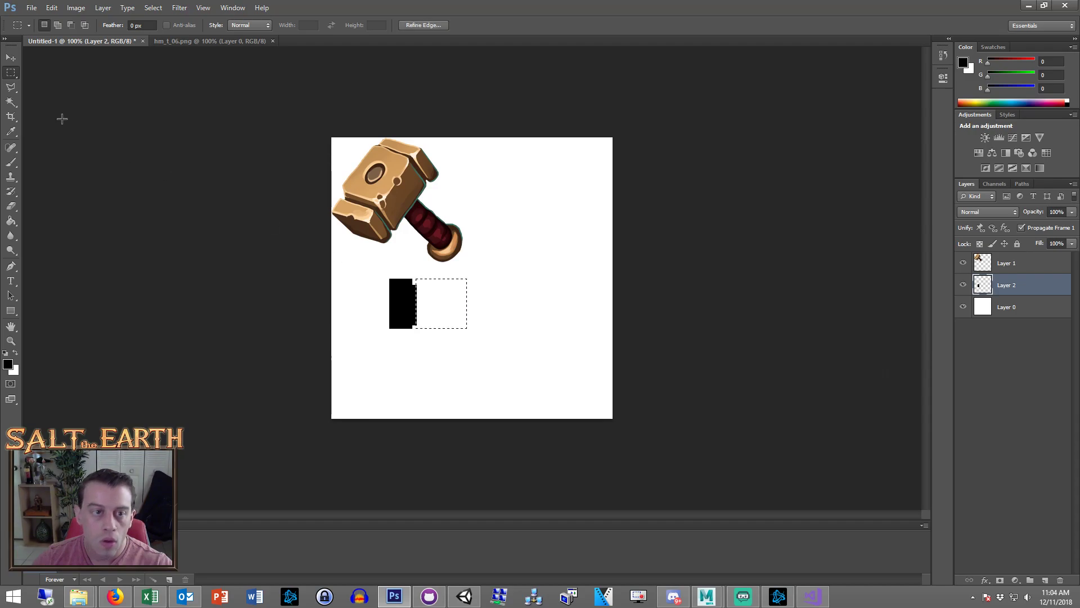
Fill the rectangular selection beside the black block with black to extend the hammer head, and clear the selection
{"action": "left_click", "coordinate": [11, 221]}
{"action": "left_click", "coordinate": [439, 312]}
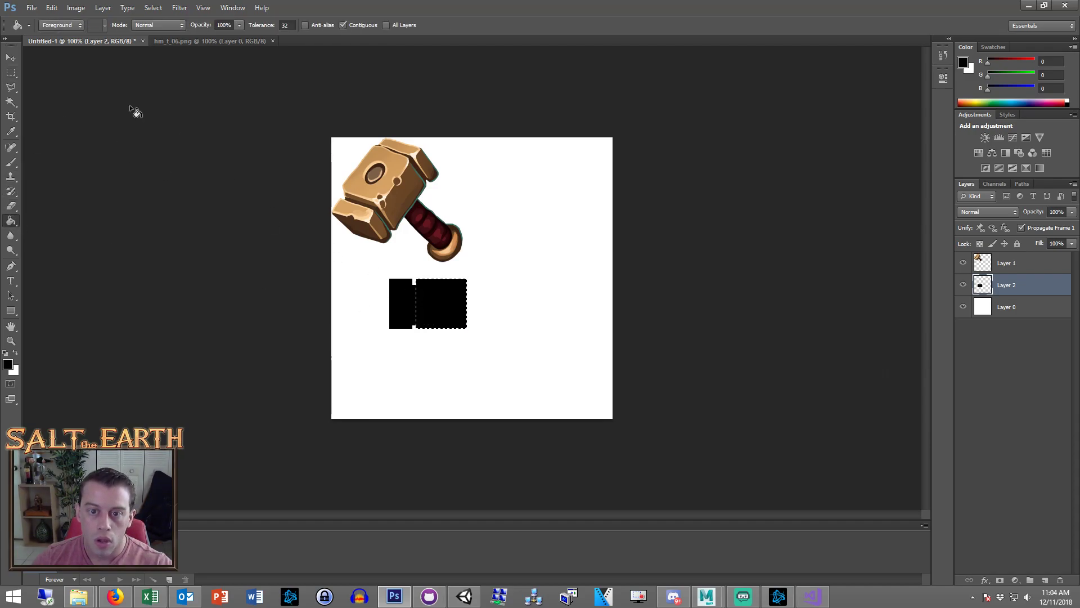
{"action": "left_click", "coordinate": [10, 73]}
{"action": "left_click", "coordinate": [490, 194]}
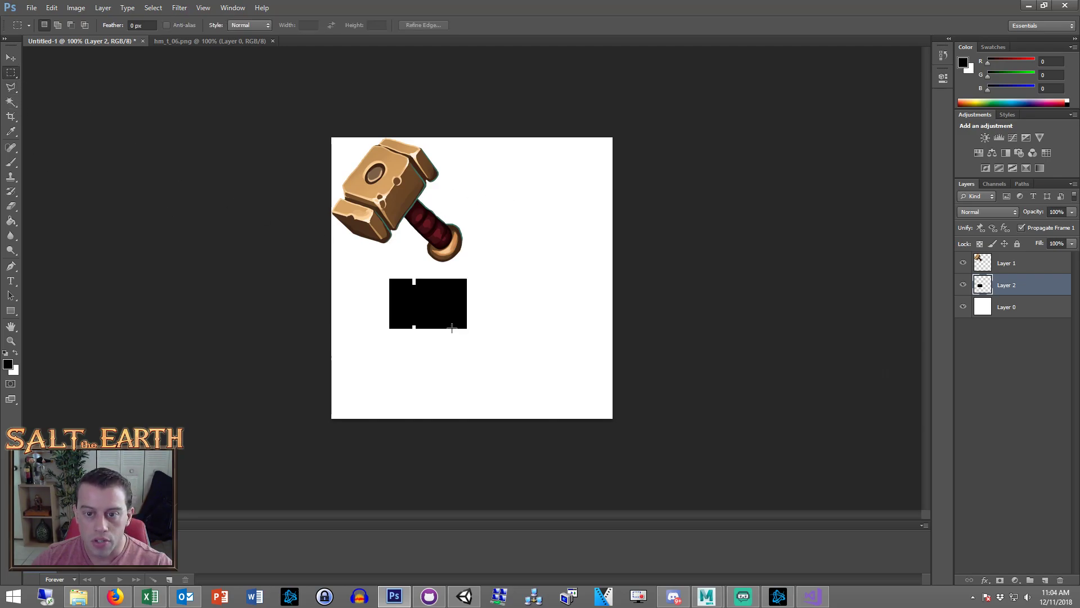
Add a narrow black vertical handle below the head's right edge and shift the whole silhouette slightly up and left
{"action": "mouse_move", "coordinate": [449, 322]}
{"action": "left_mouse_down"}
{"action": "mouse_move", "coordinate": [475, 395]}
{"action": "mouse_move", "coordinate": [466, 405]}
{"action": "left_mouse_up"}
{"action": "left_click", "coordinate": [11, 220]}
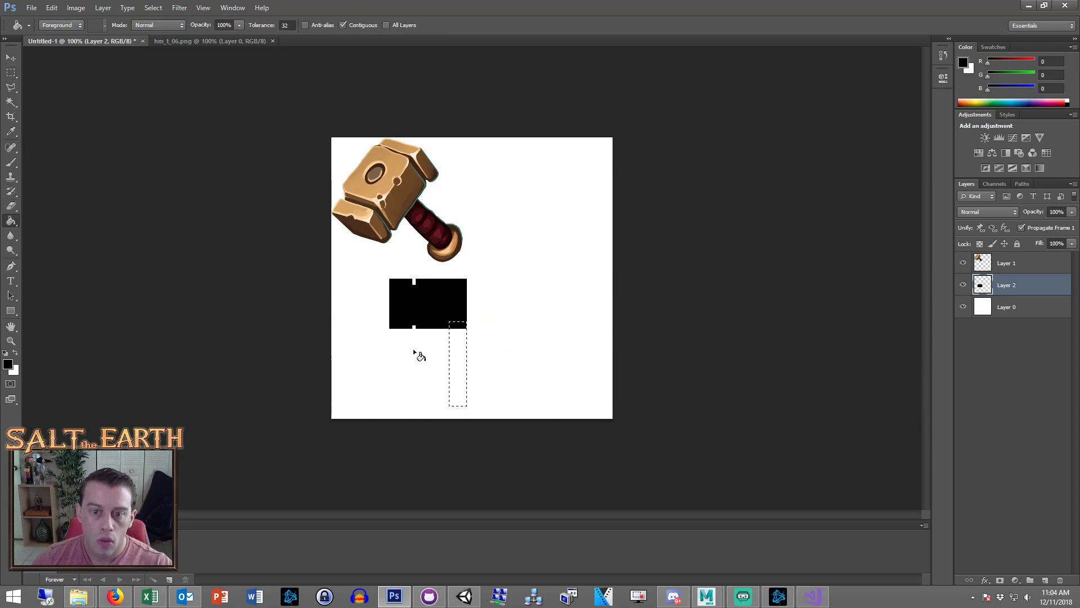
{"action": "left_click", "coordinate": [453, 344]}
{"action": "left_click", "coordinate": [13, 74]}
{"action": "left_click", "coordinate": [63, 82]}
{"action": "left_click", "coordinate": [479, 379]}
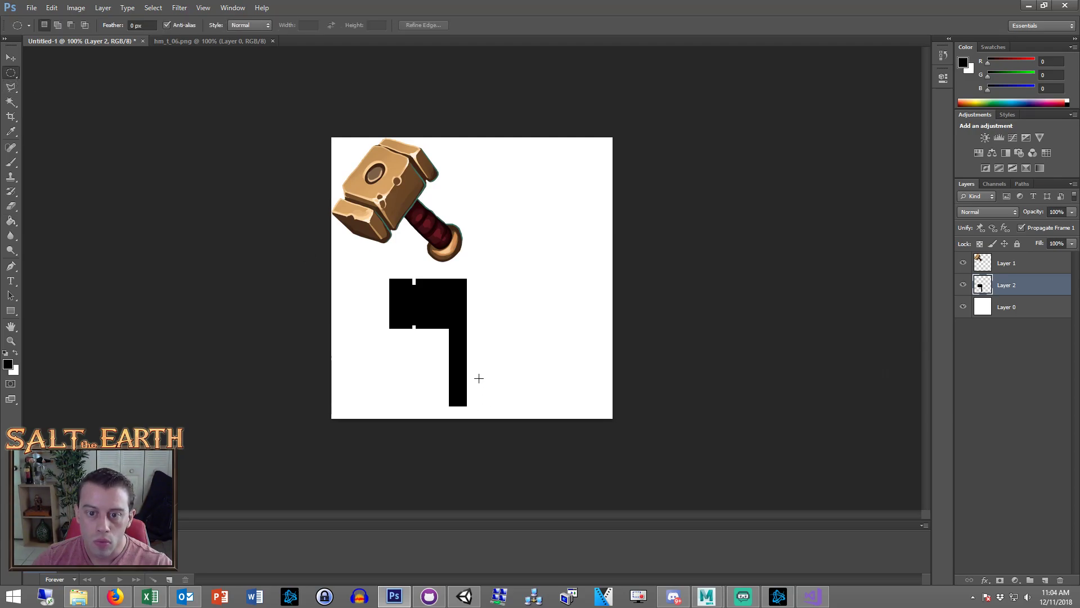
{"action": "left_click", "coordinate": [11, 58]}
{"action": "mouse_move", "coordinate": [444, 261]}
{"action": "left_mouse_down"}
{"action": "mouse_move", "coordinate": [481, 228]}
{"action": "mouse_move", "coordinate": [438, 244]}
{"action": "left_mouse_up"}
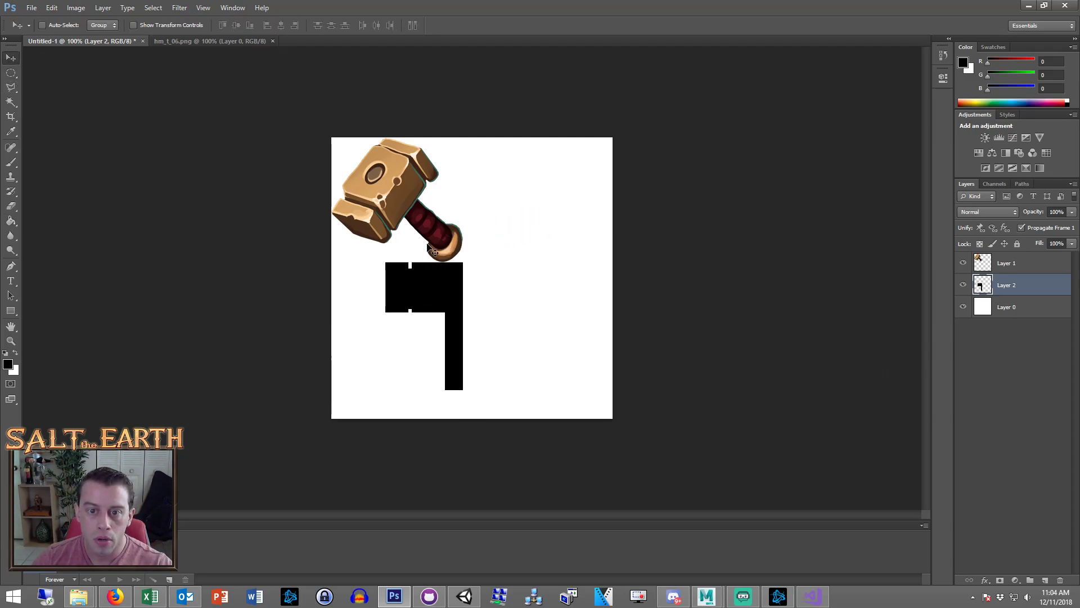
Fill a circular selection at the lower end of the handle with black to form a round pommel
{"action": "left_click", "coordinate": [12, 75]}
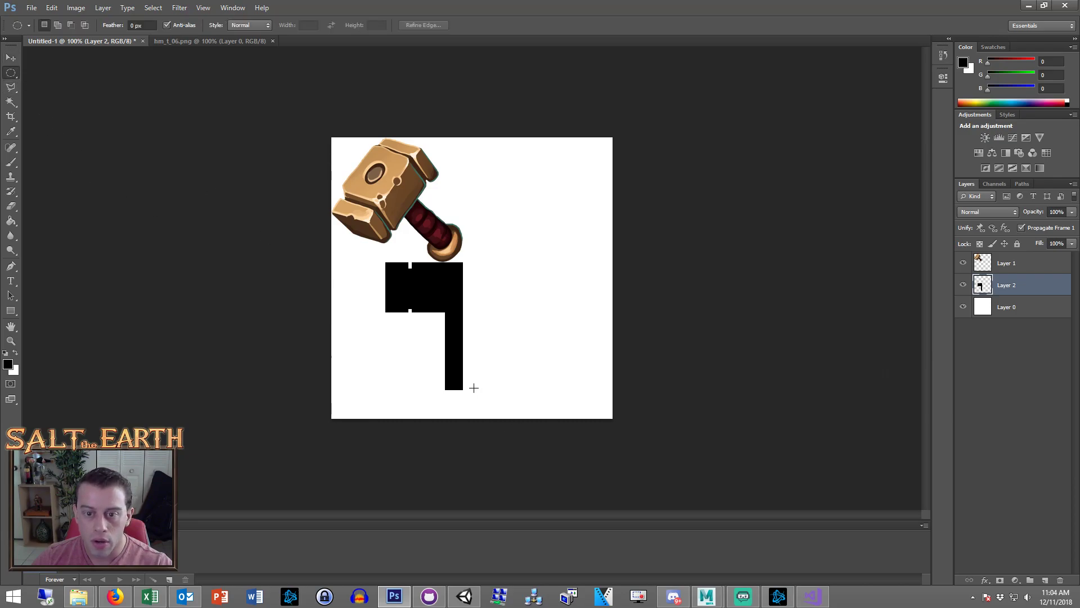
{"action": "mouse_move", "coordinate": [476, 382]}
{"action": "left_mouse_down"}
{"action": "mouse_move", "coordinate": [443, 410]}
{"action": "mouse_move", "coordinate": [465, 394]}
{"action": "left_mouse_up"}
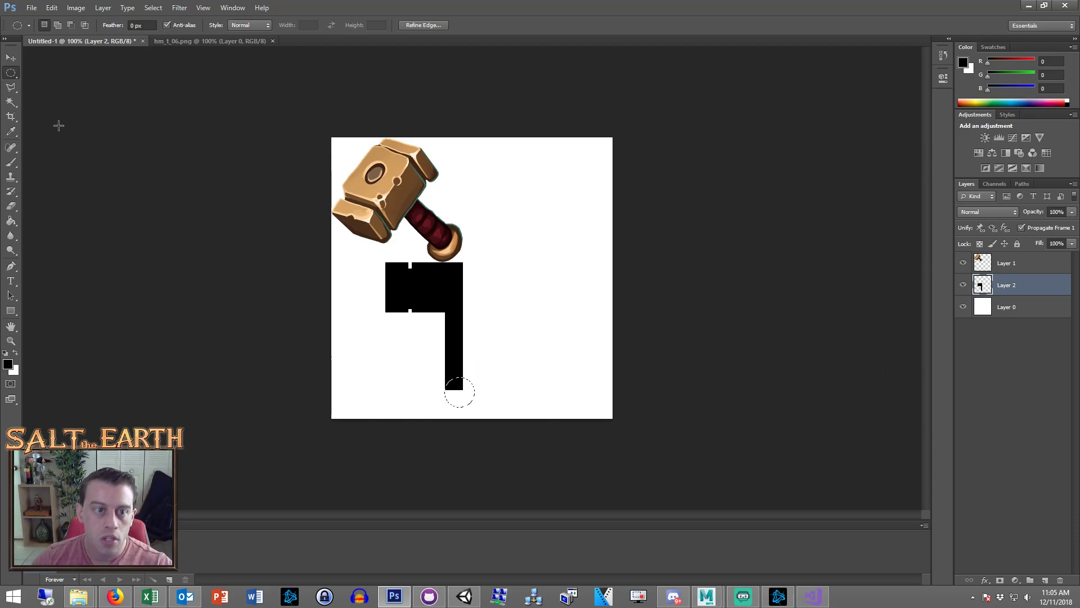
{"action": "left_click", "coordinate": [10, 220]}
{"action": "left_click", "coordinate": [459, 401]}
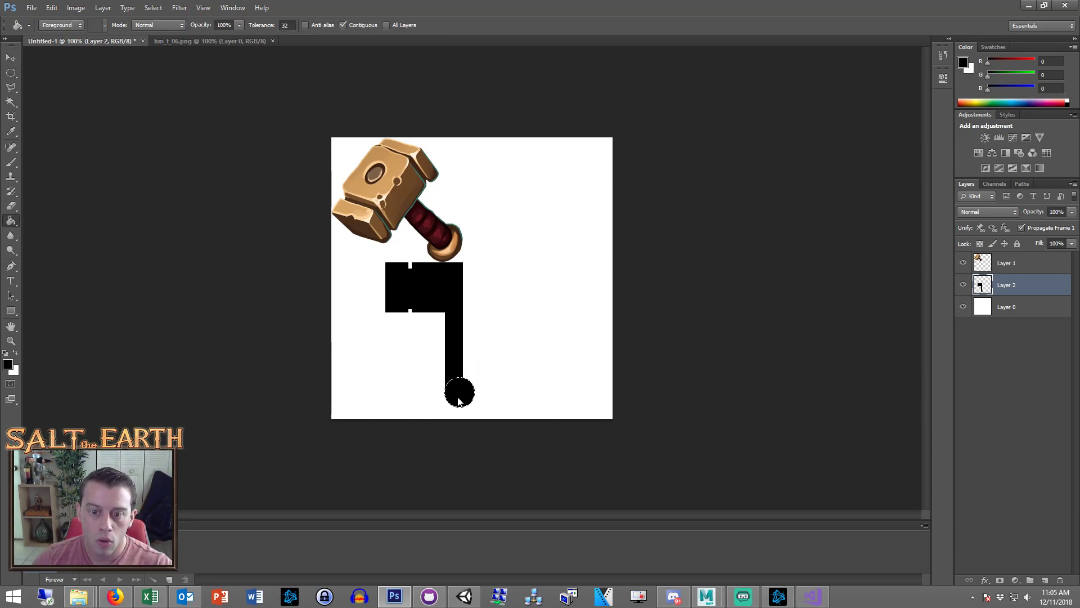
Cut away the part of the silhouette right of the round pommel's centre and clear the selection
{"action": "left_click", "coordinate": [11, 72]}
{"action": "left_click", "coordinate": [26, 74]}
{"action": "left_click_drag", "start_coordinate": [531, 196], "coordinate": [461, 476]}
{"action": "right_click", "coordinate": [461, 477]}
{"action": "key", "text": "Escape"}
{"action": "key", "text": "ctrl+x"}
{"action": "left_click_drag", "start_coordinate": [726, 321], "coordinate": [729, 323]}
{"action": "left_click", "coordinate": [547, 220]}
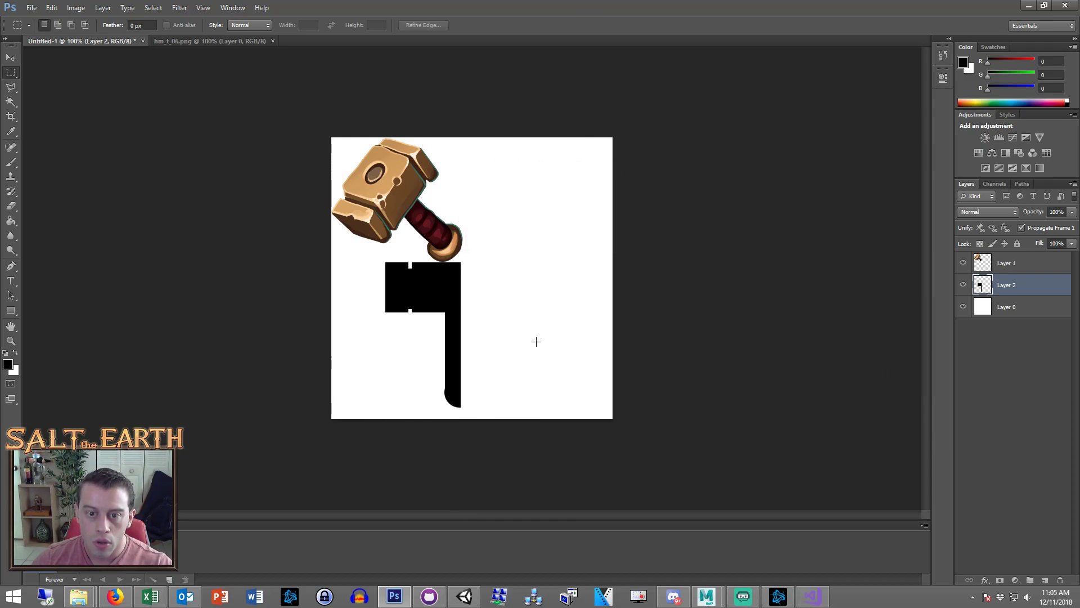
Undo the right-side cut, the round pommel fill and its circular selection
{"action": "key", "text": "ctrl+alt+z"}
{"action": "key", "text": "ctrl+alt+z"}
{"action": "left_click", "coordinate": [651, 293]}
{"action": "key", "text": "ctrl+alt+z"}
{"action": "key", "text": "ctrl+alt+z"}
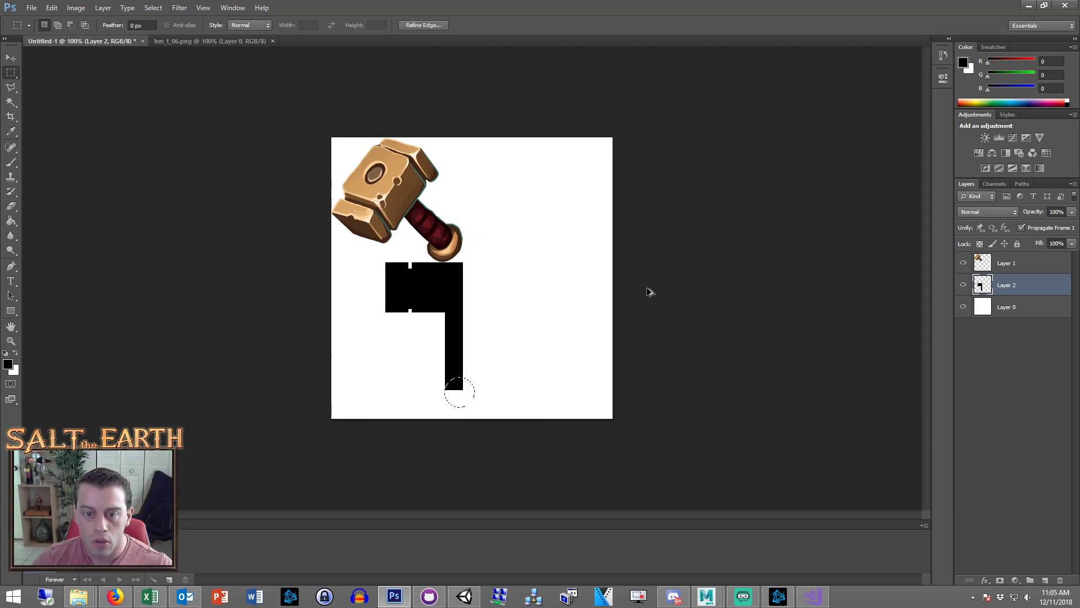
{"action": "key", "text": "ctrl+alt+z"}
Draw a wide, flat elliptical selection over the handle's lower end and fill it with black as the pommel
{"action": "right_click", "coordinate": [15, 74]}
{"action": "left_click", "coordinate": [35, 84]}
{"action": "mouse_move", "coordinate": [488, 376]}
{"action": "left_mouse_down"}
{"action": "mouse_move", "coordinate": [457, 402]}
{"action": "mouse_move", "coordinate": [448, 391]}
{"action": "mouse_move", "coordinate": [470, 398]}
{"action": "left_mouse_up"}
{"action": "left_click", "coordinate": [477, 379]}
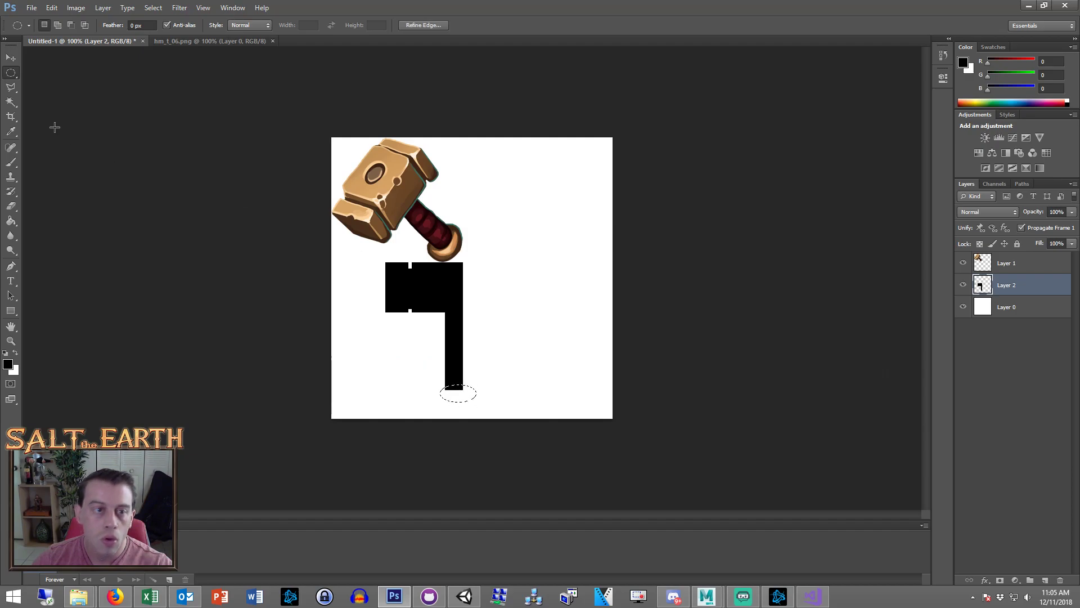
{"action": "left_click", "coordinate": [11, 220]}
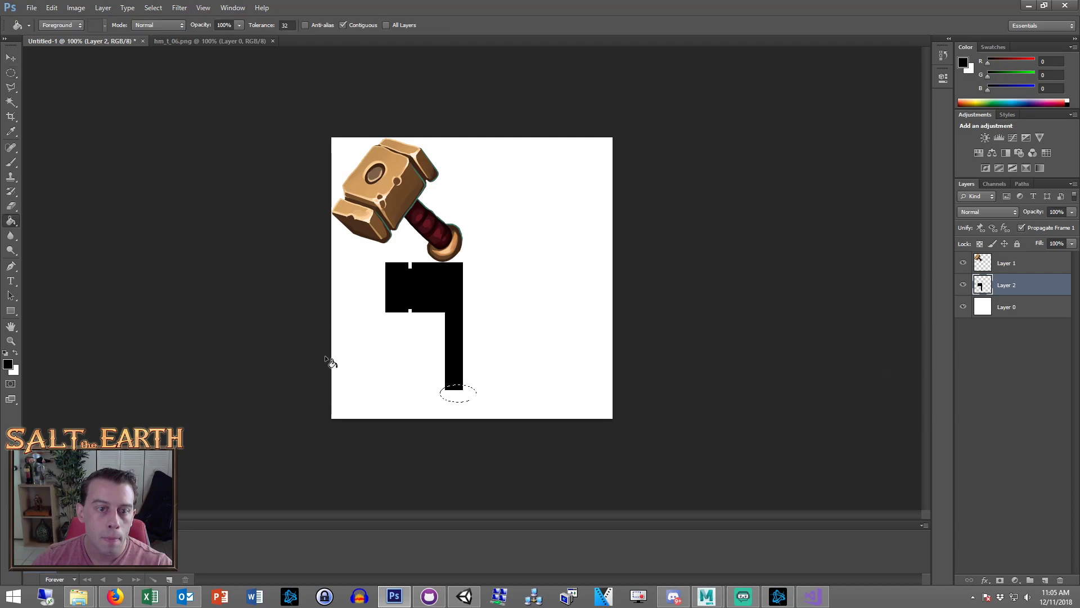
{"action": "left_click", "coordinate": [453, 394]}
Delete everything on Layer 2 right of the elliptical pommel's centre, leaving half a hammer, and clear the selection
{"action": "left_click_drag", "start_coordinate": [11, 73], "coordinate": [51, 72]}
{"action": "left_click_drag", "start_coordinate": [551, 163], "coordinate": [457, 450]}
{"action": "key", "text": "Delete"}
{"action": "key", "text": "ctrl+d"}
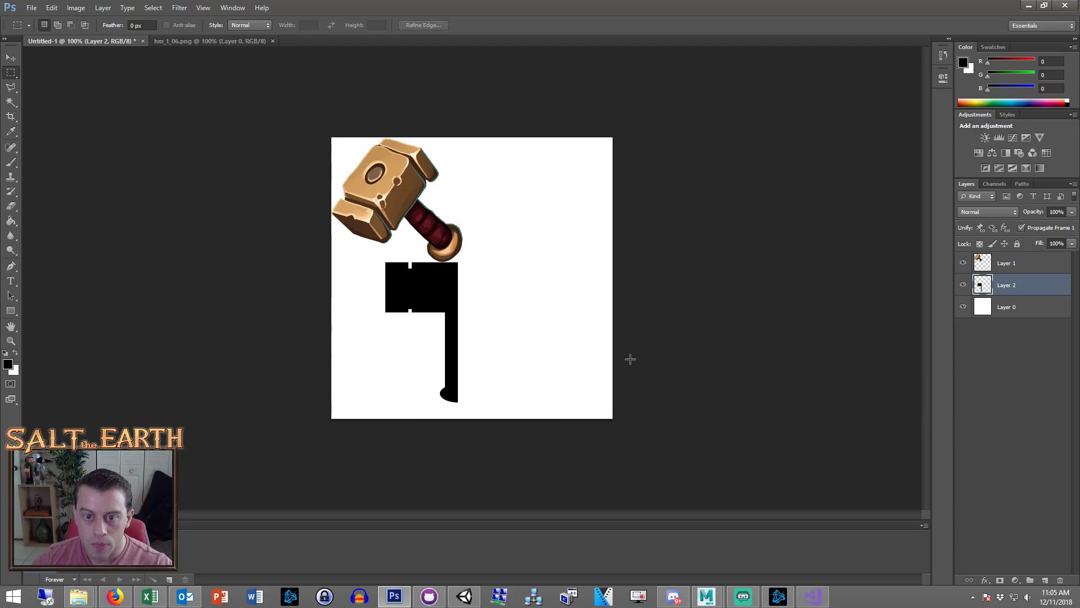
Copy the half hammer to a new layer, flip the copy horizontally and apply the transformation
{"action": "left_click_drag", "start_coordinate": [504, 210], "coordinate": [339, 472]}
{"action": "right_click", "coordinate": [433, 297]}
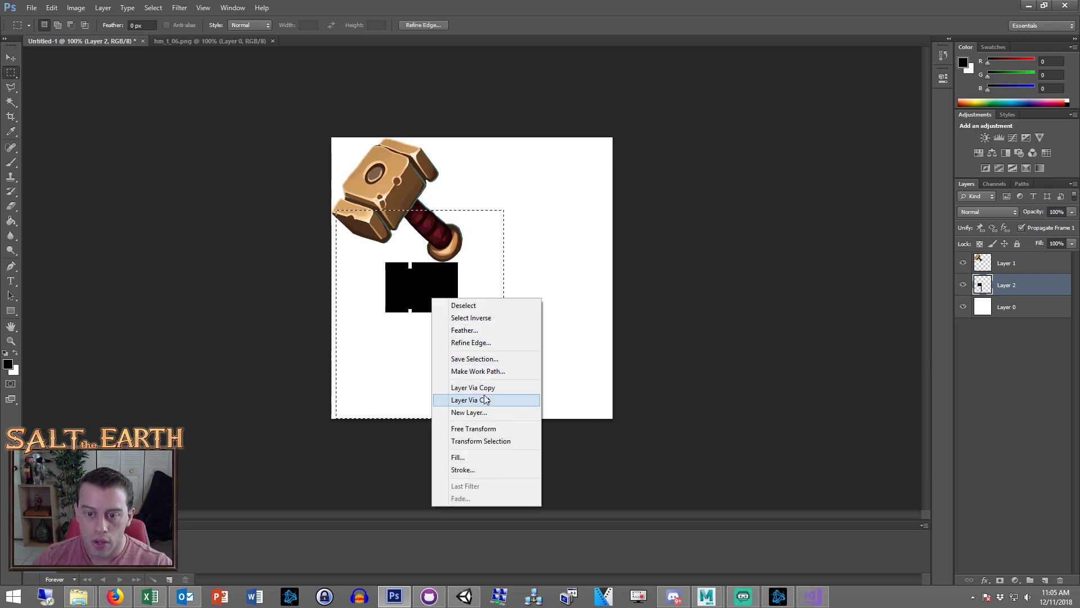
{"action": "left_click", "coordinate": [495, 388]}
{"action": "left_click_drag", "start_coordinate": [507, 214], "coordinate": [324, 463]}
{"action": "right_click", "coordinate": [431, 330]}
{"action": "left_click", "coordinate": [473, 460]}
{"action": "right_click", "coordinate": [445, 273]}
{"action": "left_click", "coordinate": [483, 439]}
{"action": "right_click", "coordinate": [460, 276]}
{"action": "left_click", "coordinate": [11, 72]}
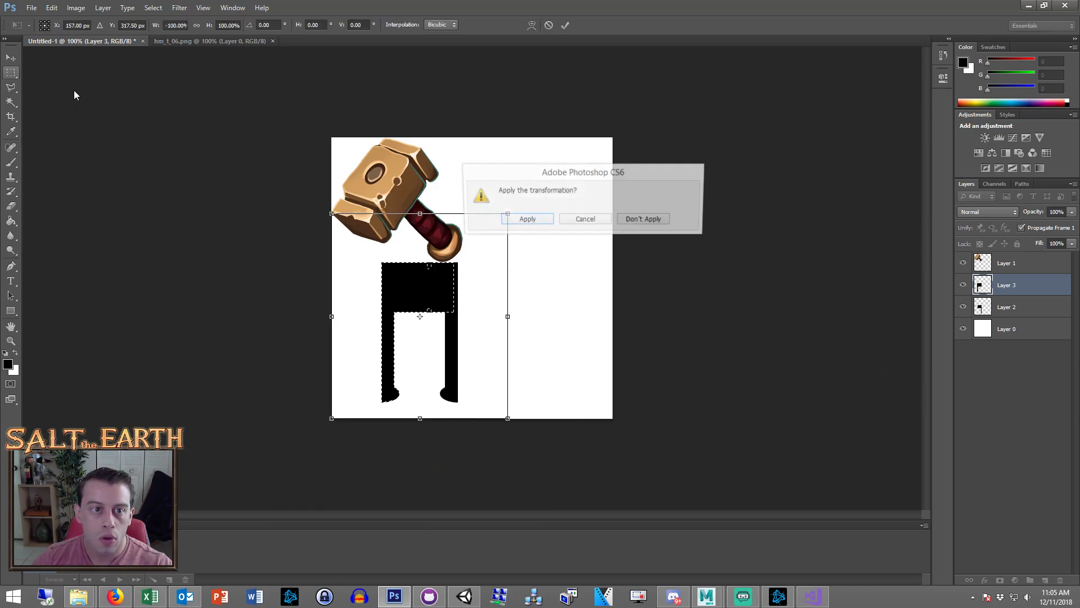
{"action": "left_click", "coordinate": [527, 220]}
Align the mirrored copy with the original half to preview the full hammer, and delete the copied layer
{"action": "left_click", "coordinate": [11, 58]}
{"action": "left_click_drag", "start_coordinate": [441, 378], "coordinate": [518, 375]}
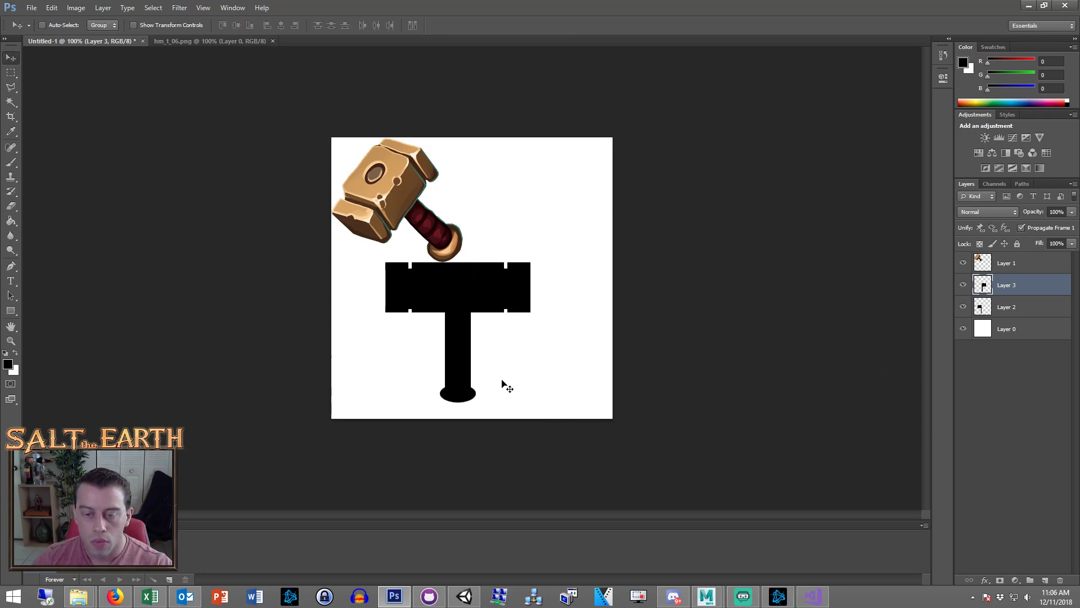
{"action": "left_click_drag", "start_coordinate": [502, 335], "coordinate": [495, 336]}
{"action": "key", "text": "Left"}
{"action": "key", "text": "Right"}
{"action": "key", "text": "Right"}
{"action": "key", "text": "Right"}
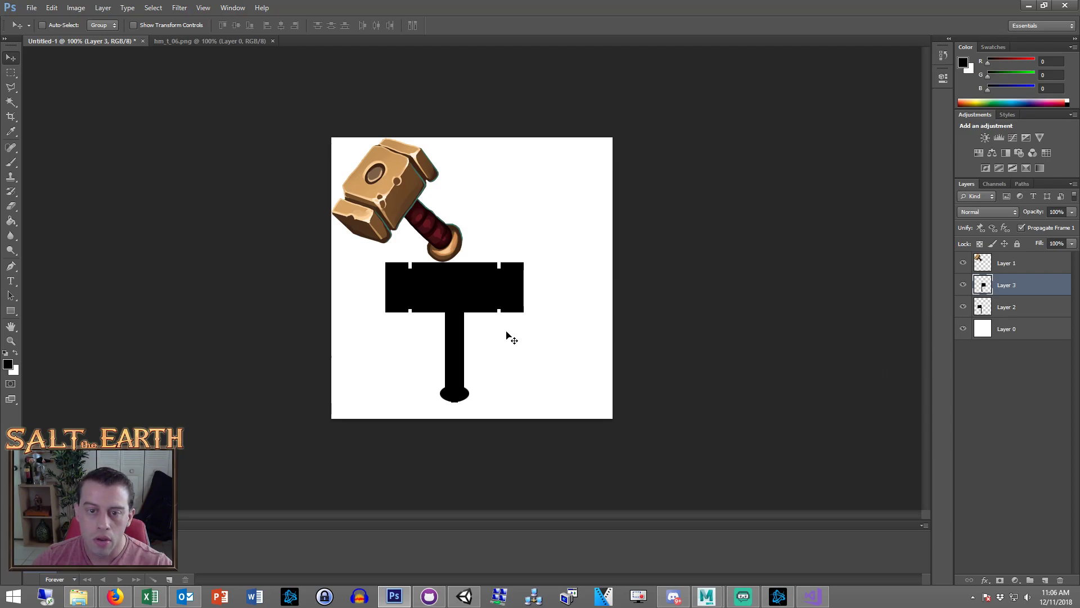
{"action": "key", "text": "Delete"}
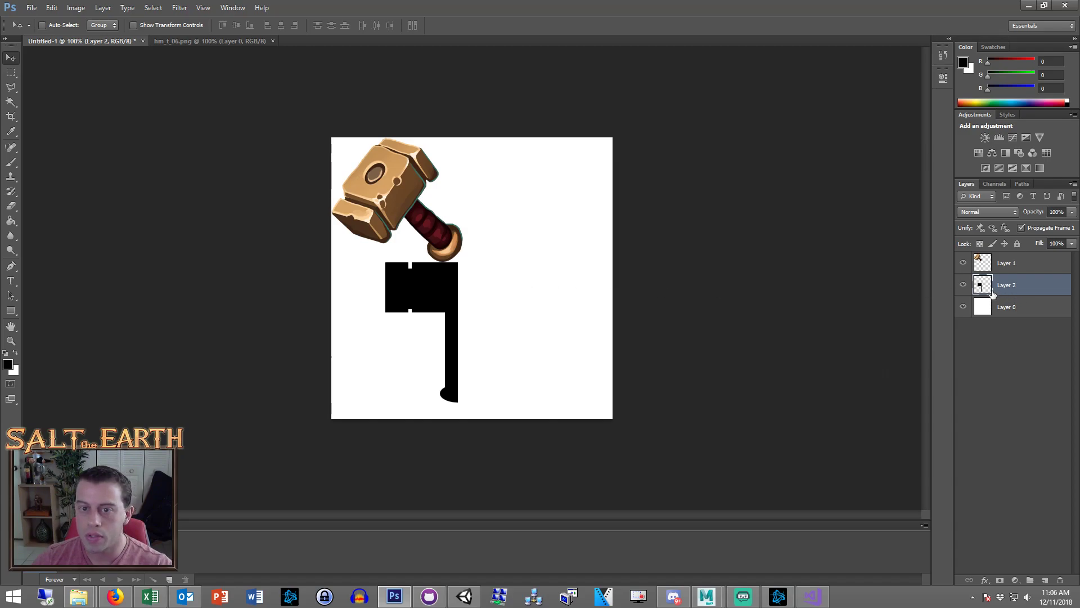
Shorten the hammer head by deleting a thin vertical strip and moving the outer piece inward to close the gap
{"action": "left_click", "coordinate": [11, 73]}
{"action": "left_click_drag", "start_coordinate": [543, 285], "coordinate": [546, 286]}
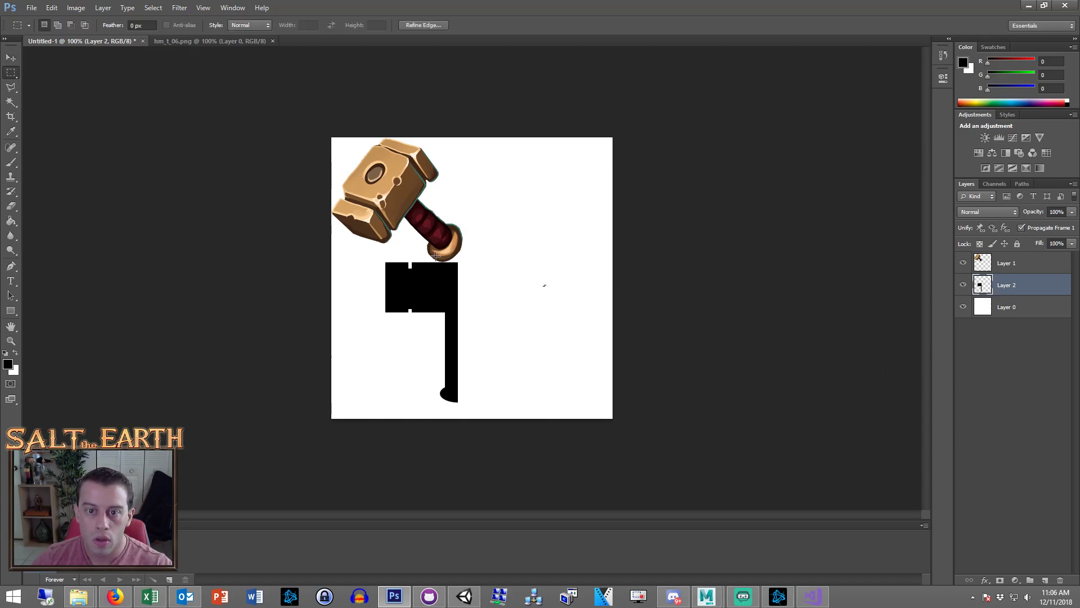
{"action": "left_click_drag", "start_coordinate": [423, 254], "coordinate": [430, 324]}
{"action": "key", "text": "Delete"}
{"action": "key", "text": "ctrl+d"}
{"action": "left_click_drag", "start_coordinate": [370, 243], "coordinate": [427, 342]}
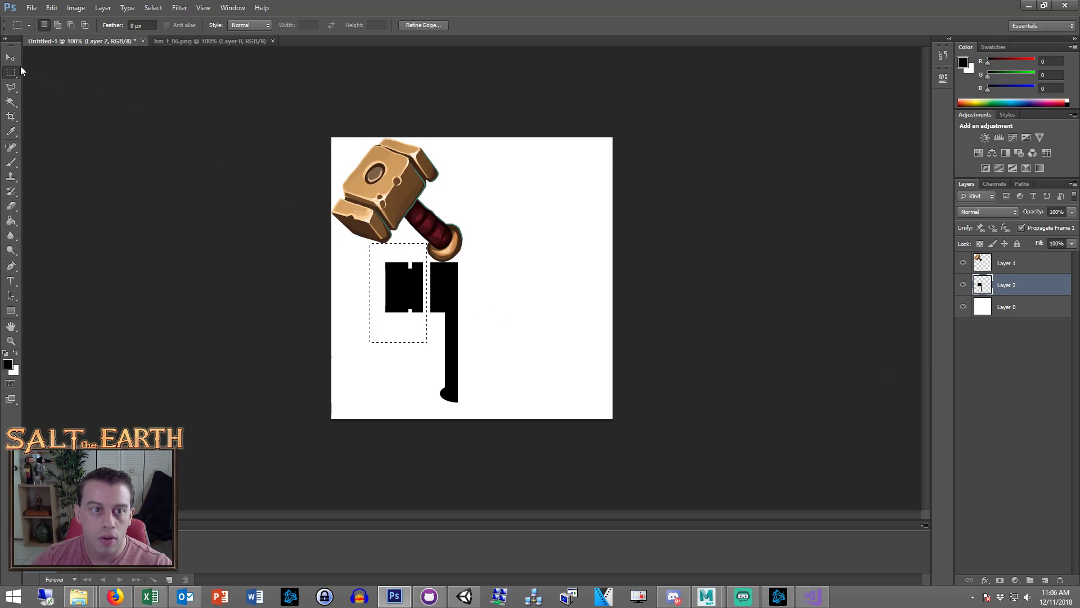
{"action": "left_click", "coordinate": [10, 58]}
{"action": "left_click_drag", "start_coordinate": [407, 281], "coordinate": [416, 281]}
Duplicate the shortened half hammer onto a new layer and flip it horizontally, applying the transformation
{"action": "left_click", "coordinate": [11, 73]}
{"action": "left_click_drag", "start_coordinate": [499, 227], "coordinate": [362, 417]}
{"action": "right_click", "coordinate": [456, 297]}
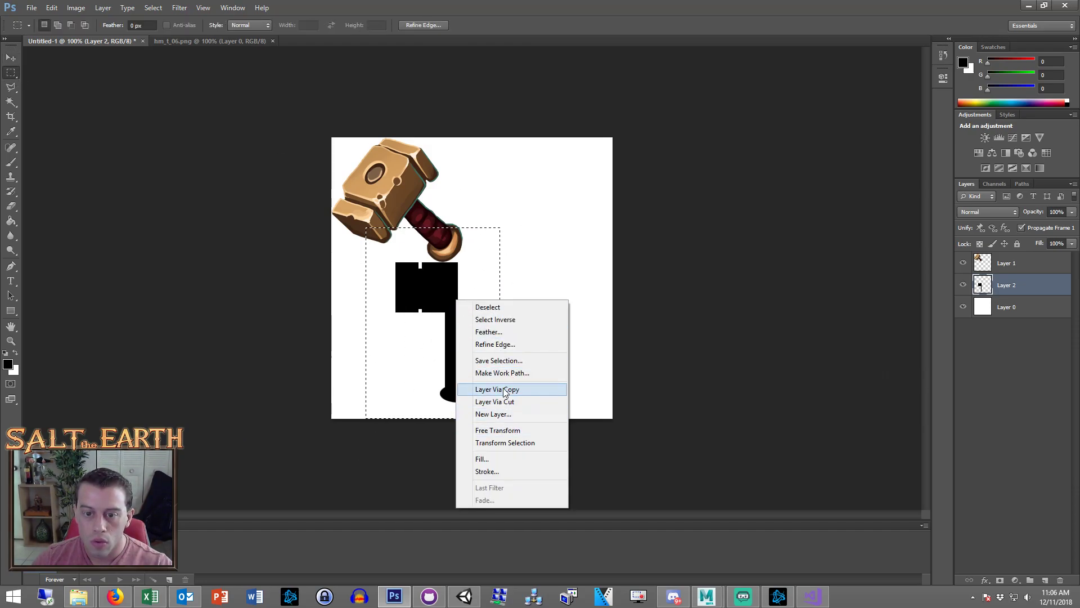
{"action": "left_click", "coordinate": [498, 389]}
{"action": "left_click_drag", "start_coordinate": [509, 223], "coordinate": [331, 418]}
{"action": "right_click", "coordinate": [424, 319]}
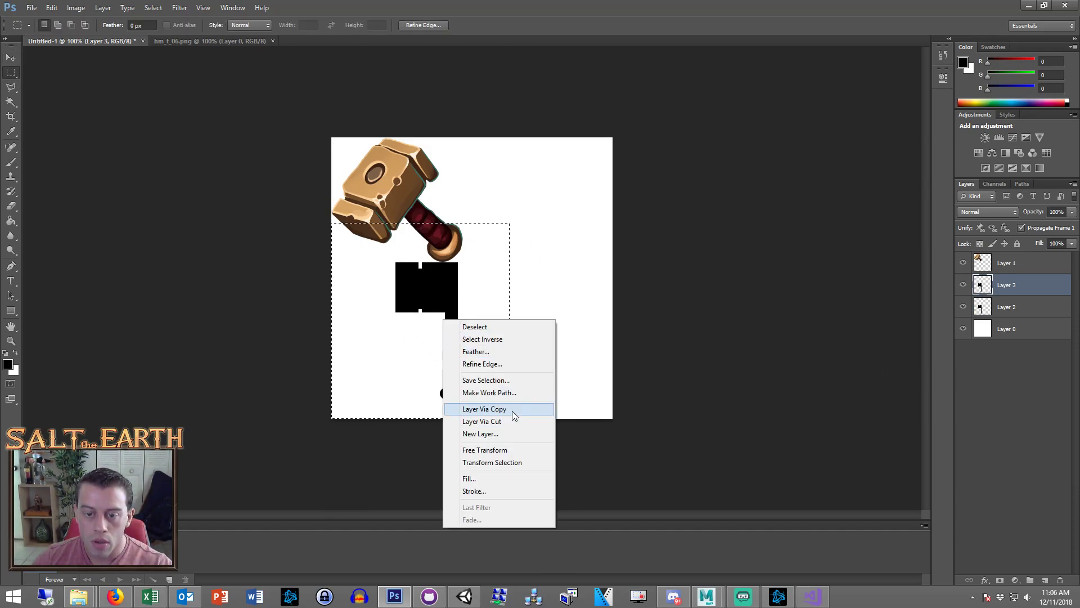
{"action": "left_click", "coordinate": [484, 449]}
{"action": "right_click", "coordinate": [456, 271]}
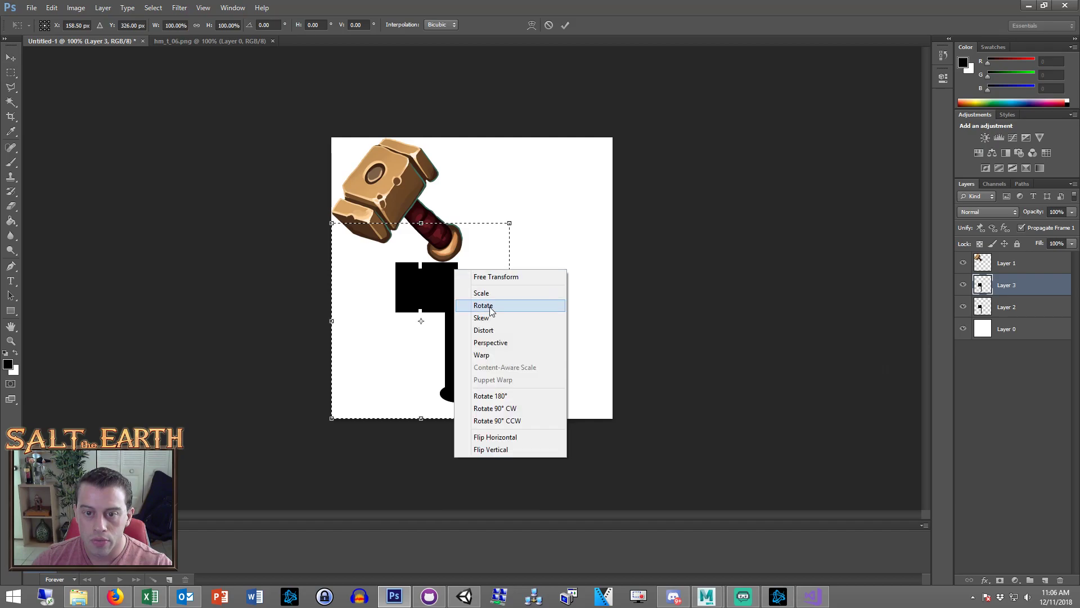
{"action": "left_click", "coordinate": [495, 437]}
{"action": "left_click", "coordinate": [11, 73]}
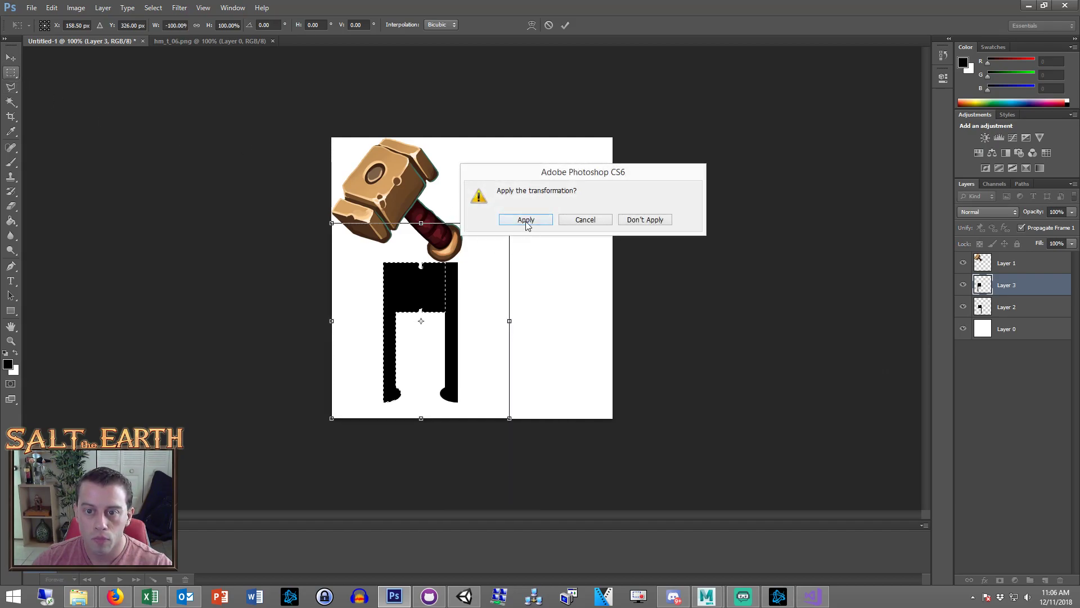
{"action": "left_click", "coordinate": [526, 219]}
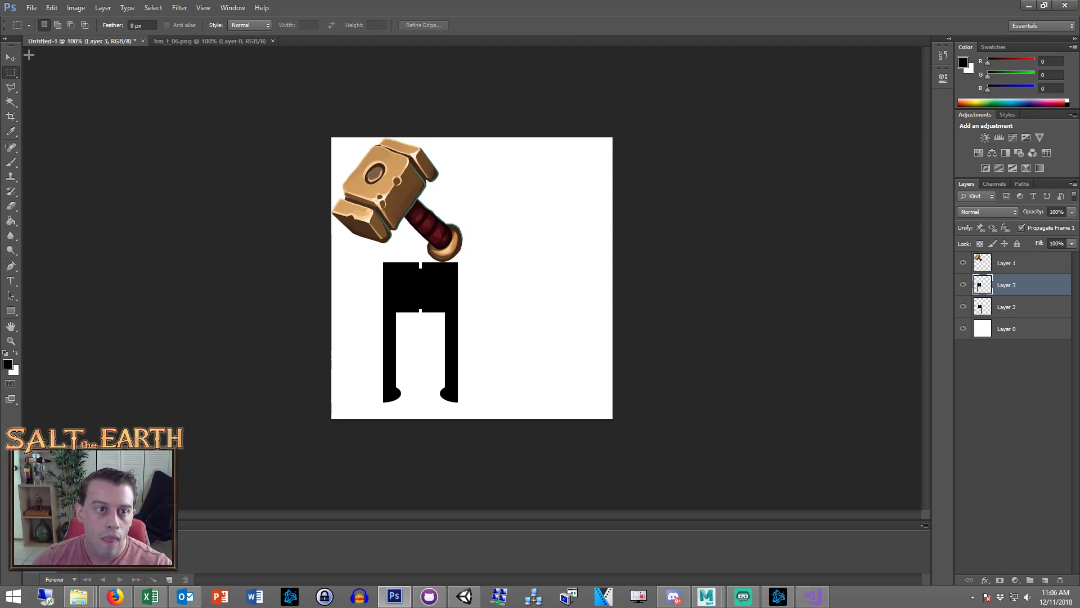
Place the mirrored half beside the original to check the shortened head, and delete the mirrored layer
{"action": "left_click", "coordinate": [10, 57]}
{"action": "left_click_drag", "start_coordinate": [453, 332], "coordinate": [502, 316]}
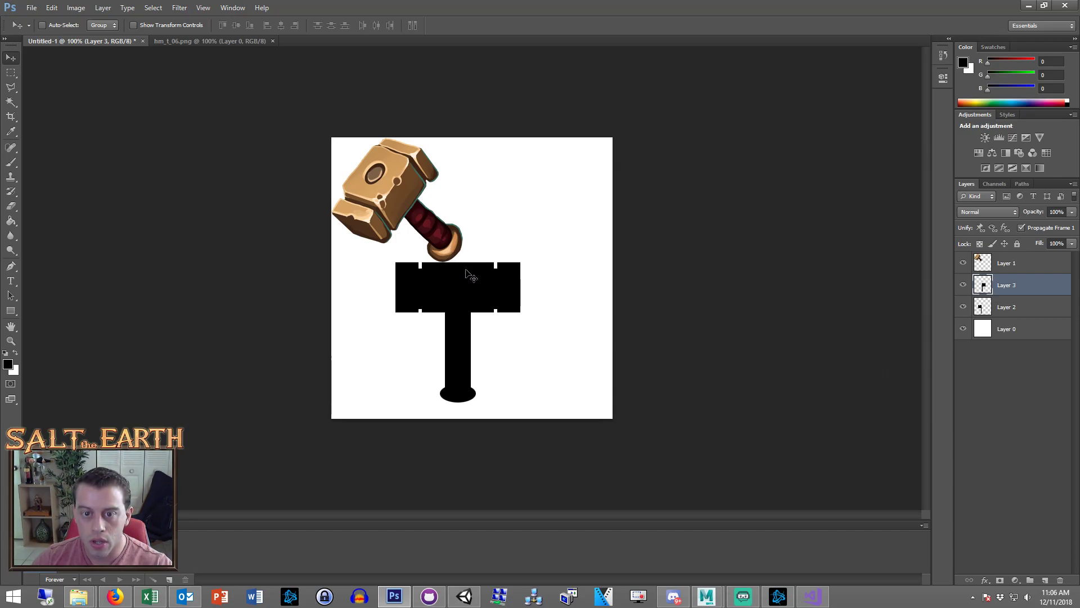
{"action": "key", "text": "Delete"}
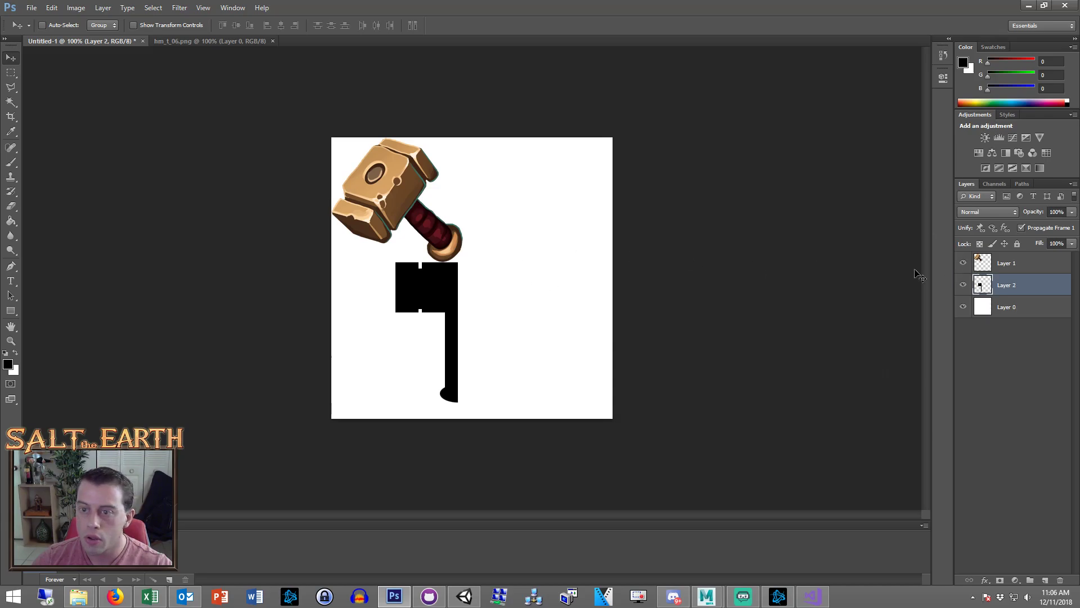
Select the outer end block of the hammer head and scale it to about 110% in width and height
{"action": "left_click", "coordinate": [12, 72]}
{"action": "left_click_drag", "start_coordinate": [389, 246], "coordinate": [421, 343]}
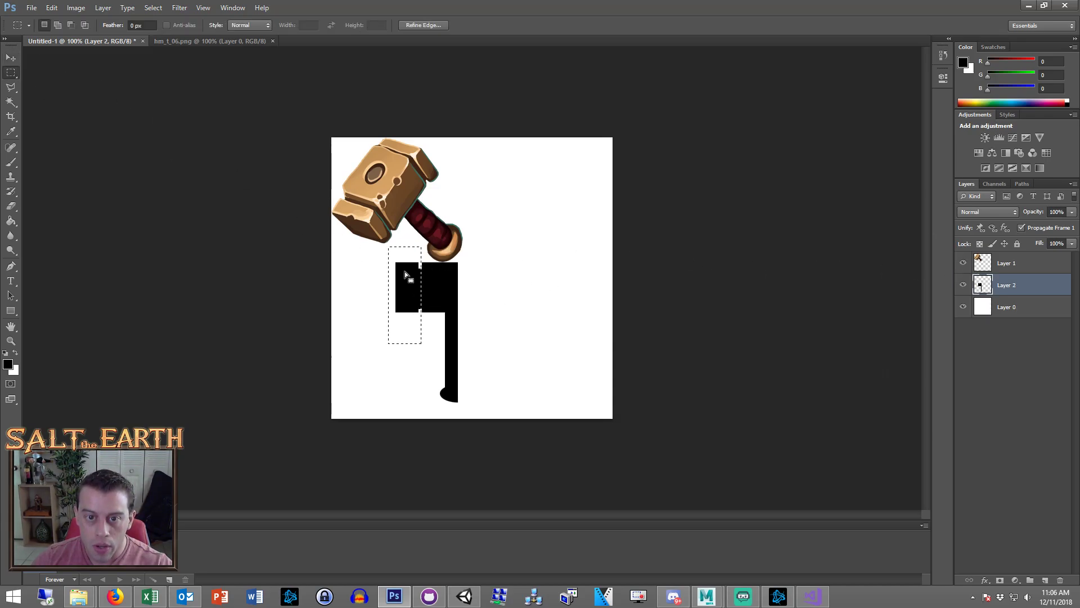
{"action": "right_click", "coordinate": [406, 273]}
{"action": "left_click", "coordinate": [433, 404]}
{"action": "left_click_drag", "start_coordinate": [389, 246], "coordinate": [385, 239]}
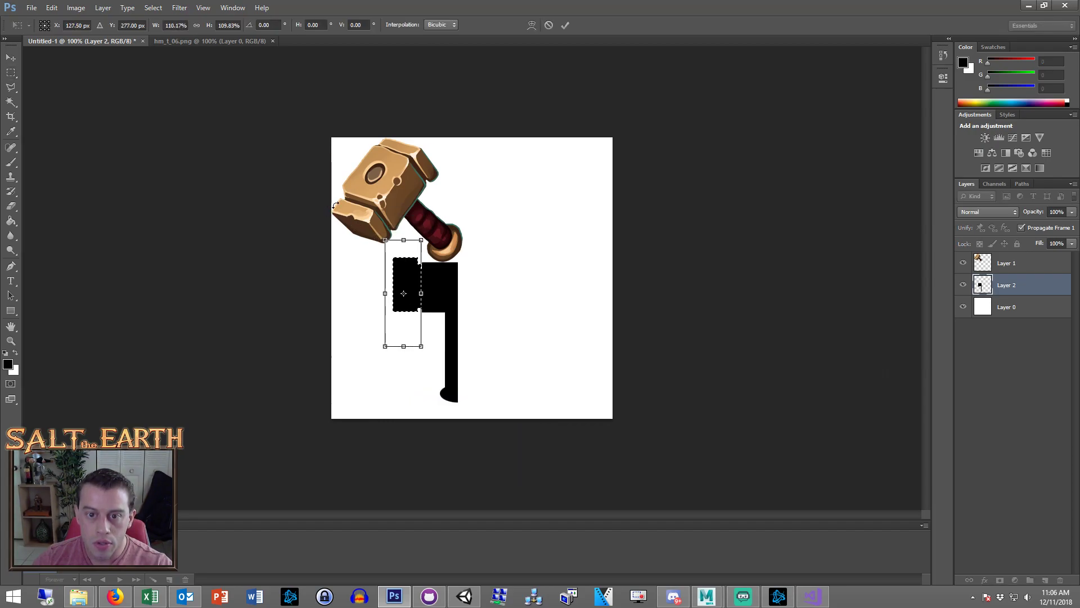
{"action": "left_click", "coordinate": [11, 72]}
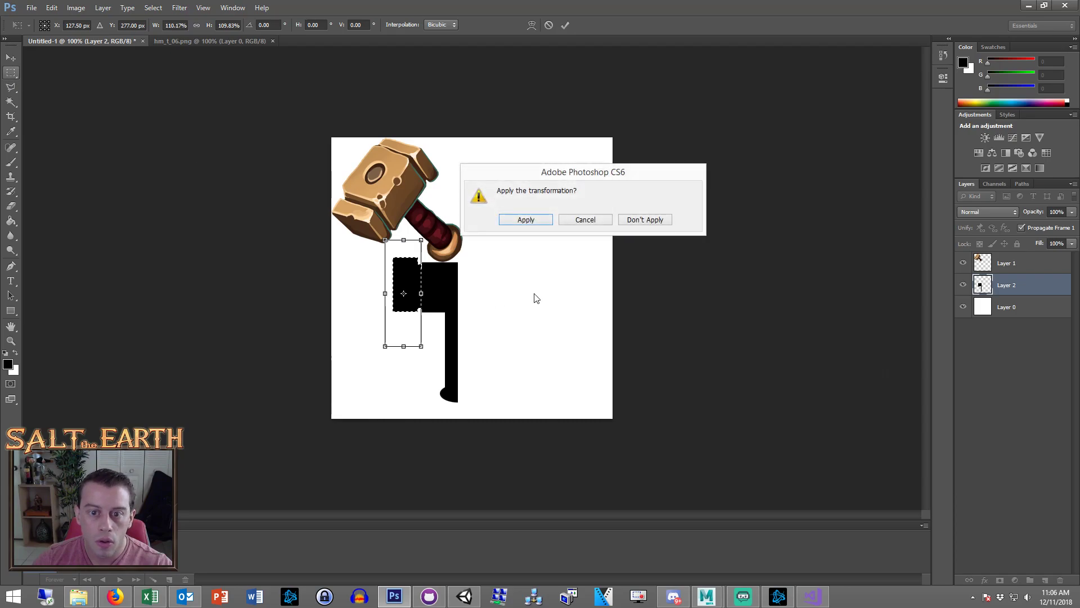
{"action": "left_click", "coordinate": [526, 220]}
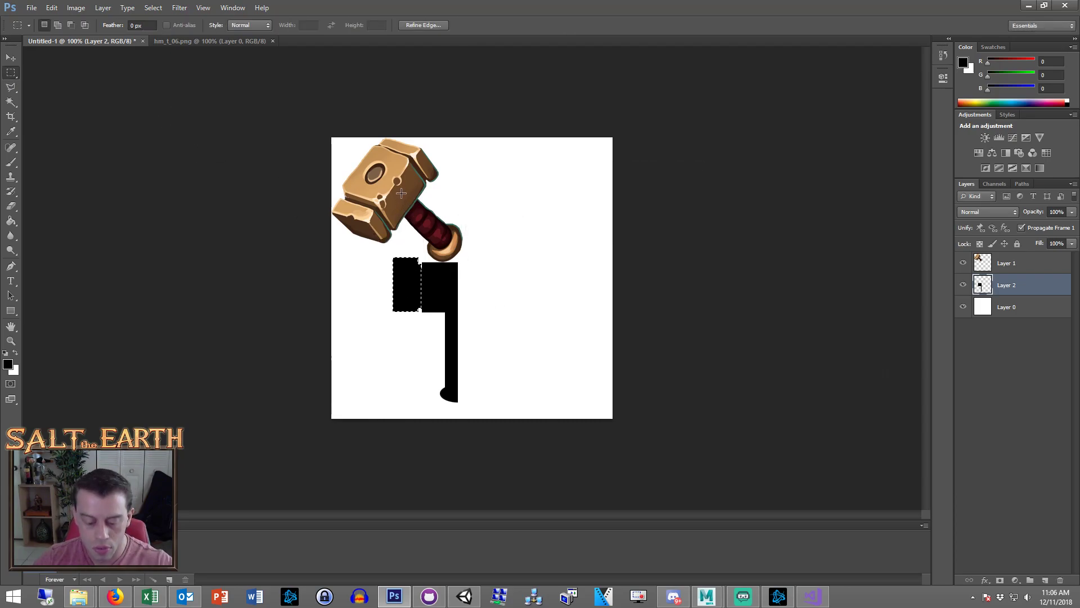
Nudge the enlarged end block to center it vertically on the head with a small gap beside it, and deselect it
{"action": "key", "text": "ctrl+plus"}
{"action": "key", "text": "ctrl+plus"}
{"action": "key", "text": "v"}
{"action": "key", "text": "Down"}
{"action": "key", "text": "Down"}
{"action": "key", "text": "Down"}
{"action": "key", "text": "Down"}
{"action": "key", "text": "Down"}
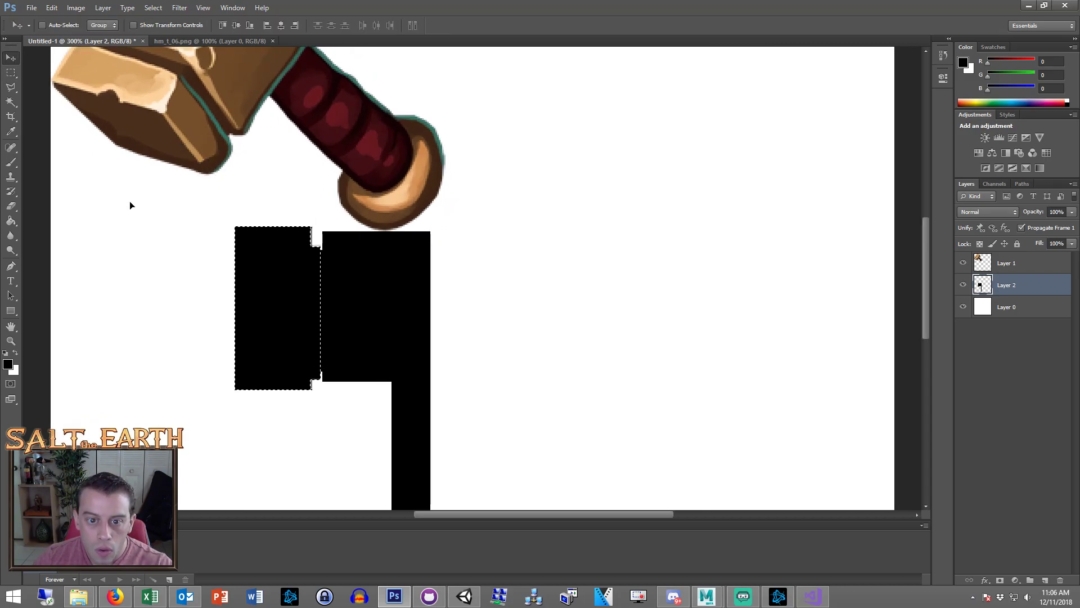
{"action": "key", "text": "Right"}
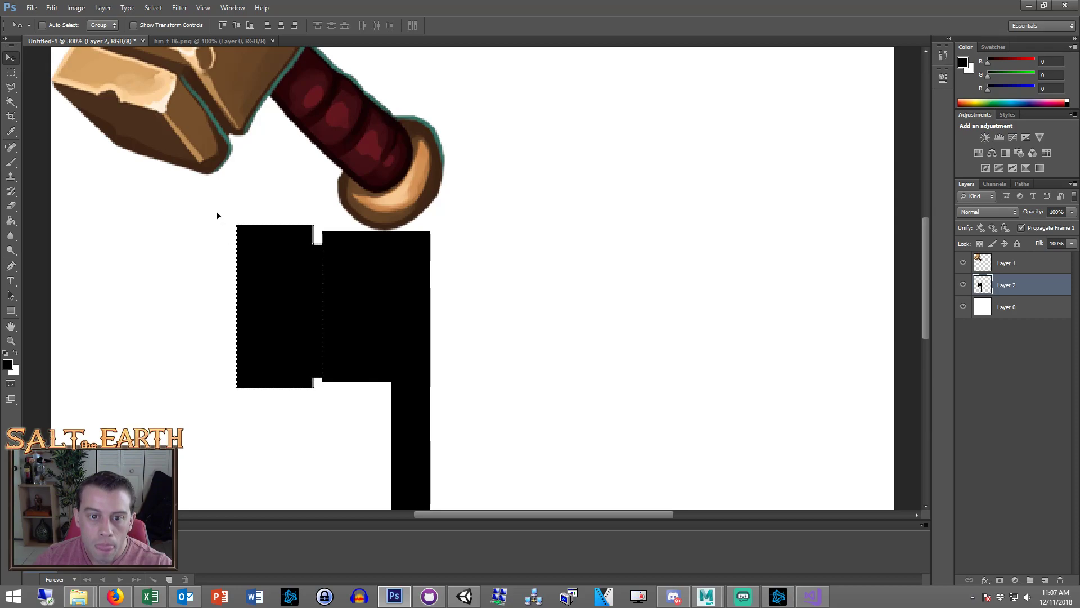
{"action": "key", "text": "Left"}
{"action": "key", "text": "Left"}
{"action": "key", "text": "Left"}
{"action": "left_click", "coordinate": [11, 72]}
{"action": "left_click", "coordinate": [503, 203]}
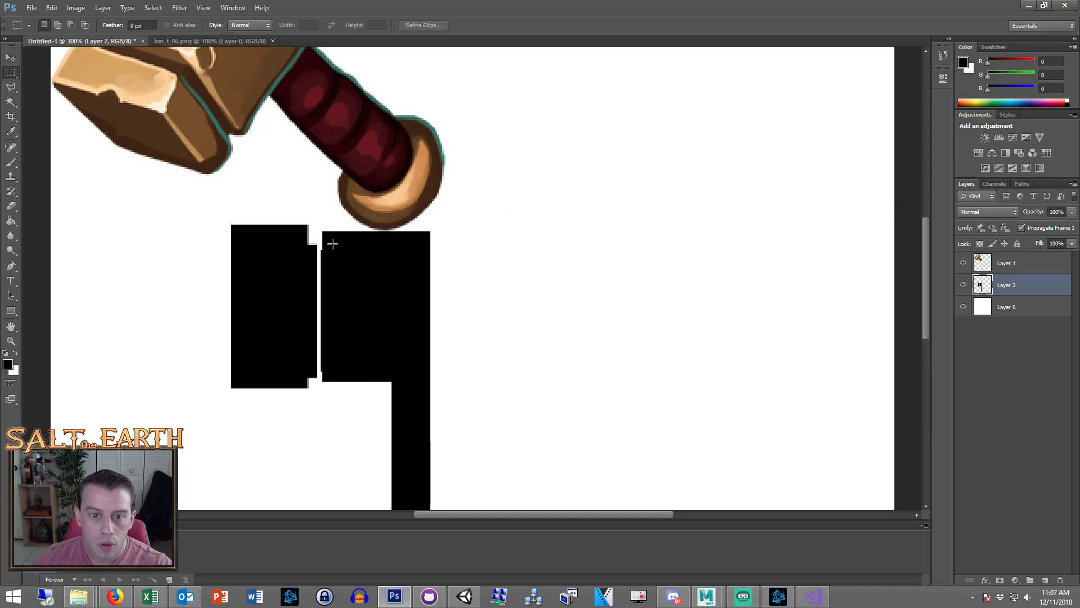
Delete the thin connecting strip between the end block and the main head, and clear the selection
{"action": "left_click_drag", "start_coordinate": [321, 227], "coordinate": [312, 449]}
{"action": "key", "text": "Delete"}
{"action": "key", "text": "ctrl+d"}
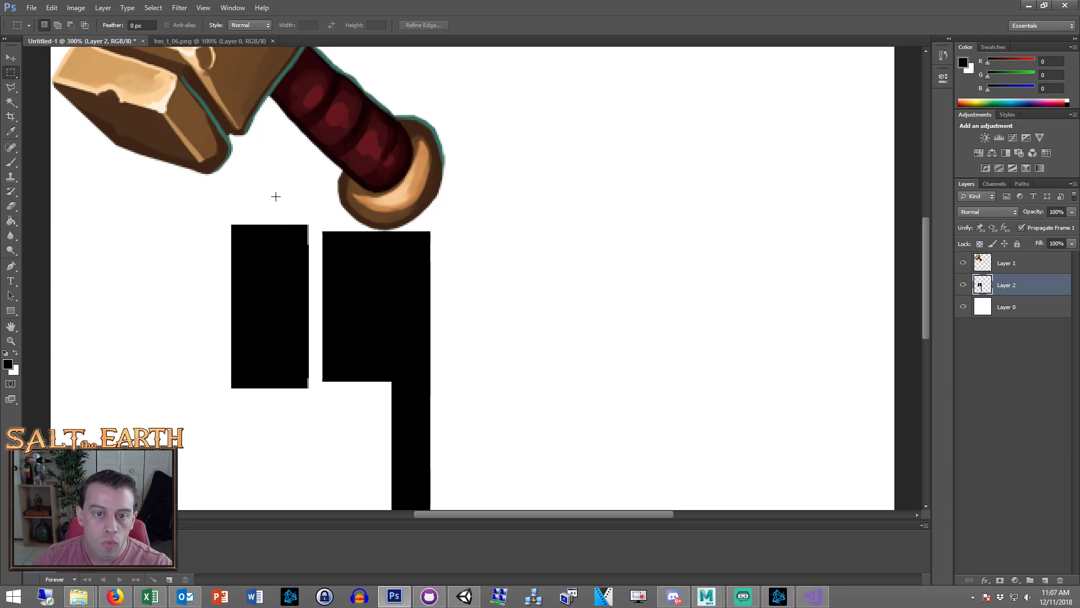
Enlarge the hammer head's outer end block by filling a slightly larger rectangle over it with black
{"action": "mouse_move", "coordinate": [311, 217]}
{"action": "left_mouse_down"}
{"action": "mouse_move", "coordinate": [276, 315]}
{"action": "mouse_move", "coordinate": [228, 401]}
{"action": "left_mouse_up"}
{"action": "left_click", "coordinate": [11, 220]}
{"action": "left_click", "coordinate": [285, 245]}
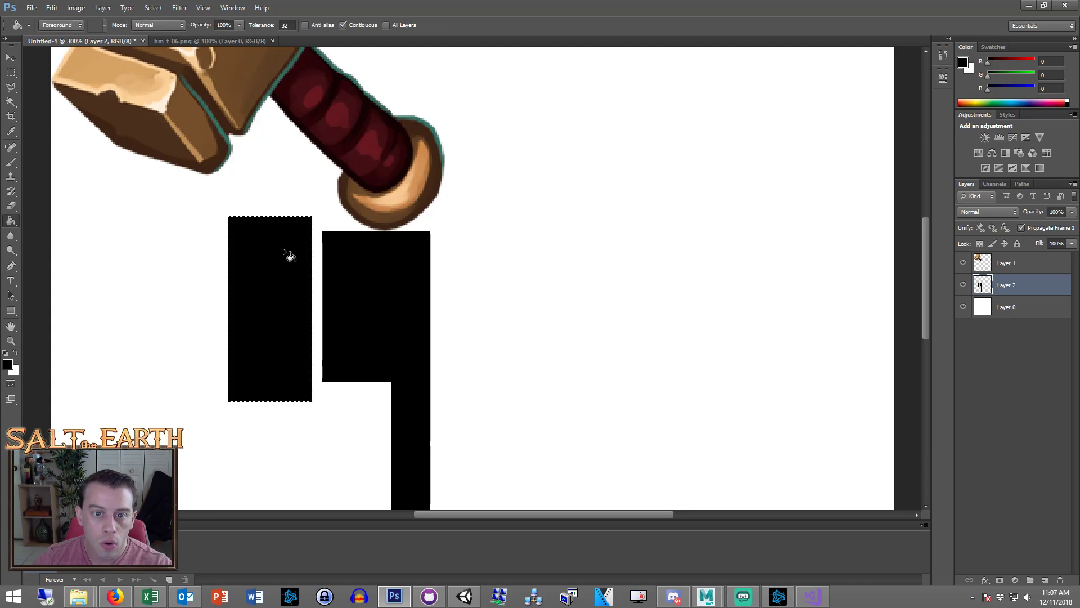
Fill a black connecting strip between the end block and the main head, slightly shorter than the head's height
{"action": "key", "text": "m"}
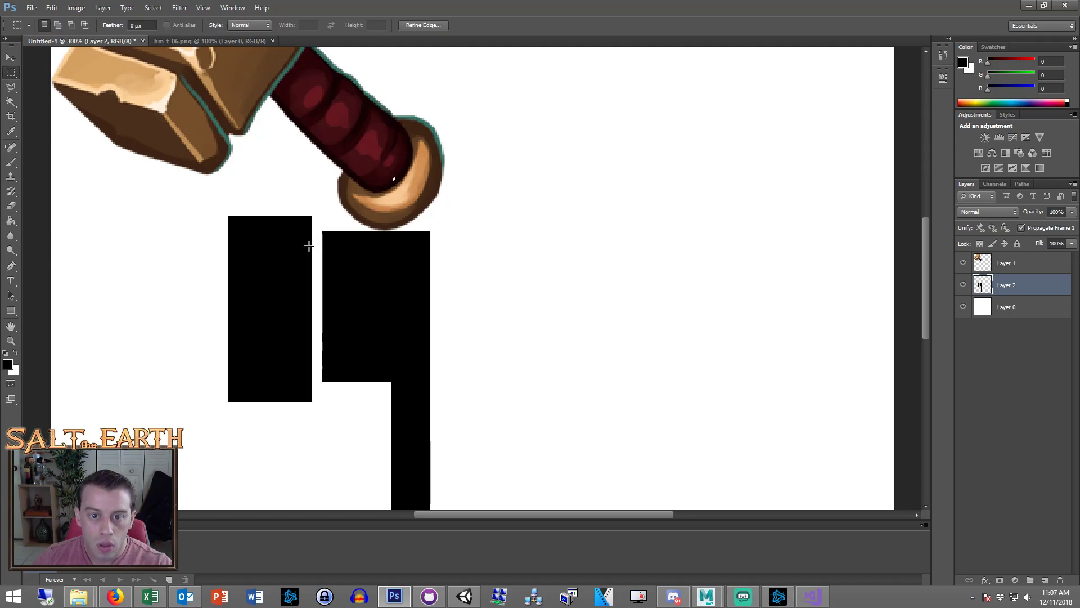
{"action": "left_click_drag", "start_coordinate": [308, 235], "coordinate": [343, 297]}
{"action": "left_click", "coordinate": [425, 268]}
{"action": "left_click_drag", "start_coordinate": [306, 244], "coordinate": [336, 368]}
{"action": "right_click", "coordinate": [337, 368]}
{"action": "left_click", "coordinate": [7, 79]}
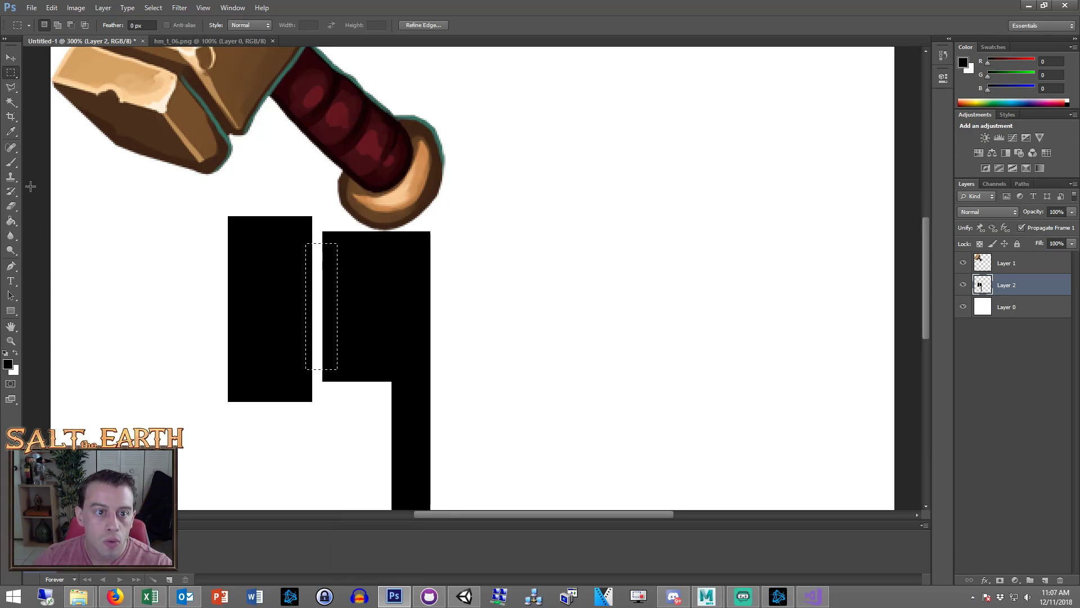
{"action": "left_click", "coordinate": [10, 221]}
{"action": "left_click", "coordinate": [316, 275]}
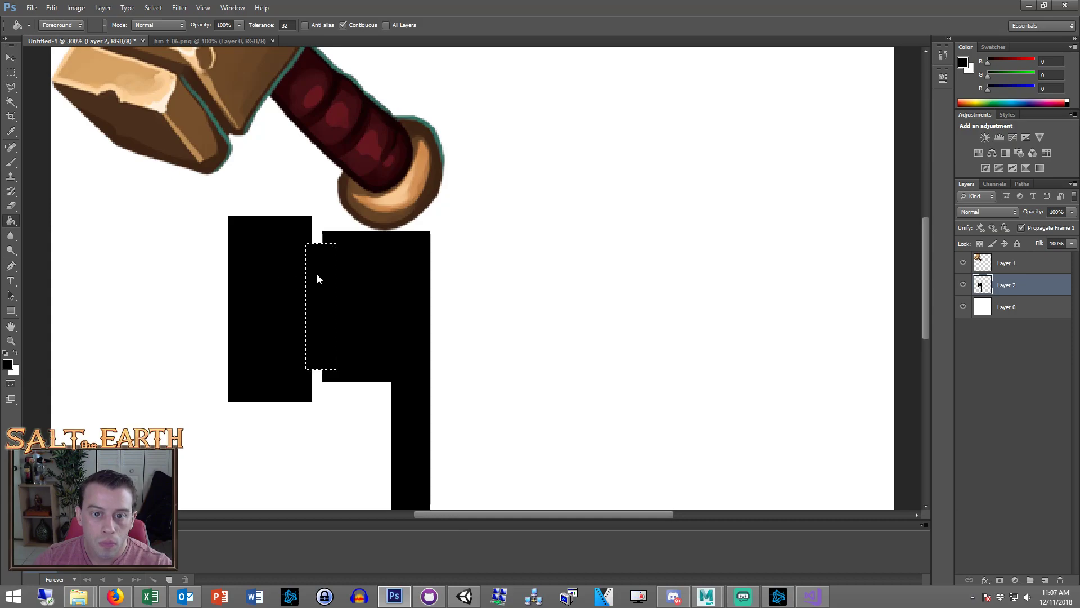
Add a small black raised cap on top of the head, as wide as the half handle, and deselect it
{"action": "left_click", "coordinate": [10, 72]}
{"action": "left_click", "coordinate": [393, 415]}
{"action": "left_click_drag", "start_coordinate": [393, 391], "coordinate": [414, 238]}
{"action": "left_click", "coordinate": [440, 397]}
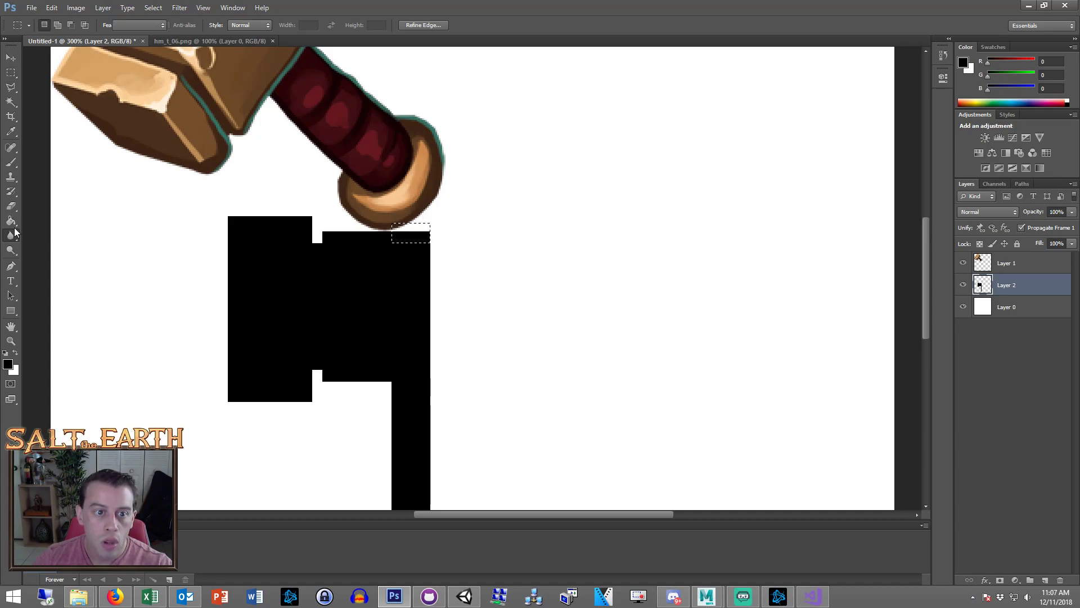
{"action": "left_click", "coordinate": [11, 221]}
{"action": "left_click", "coordinate": [405, 231]}
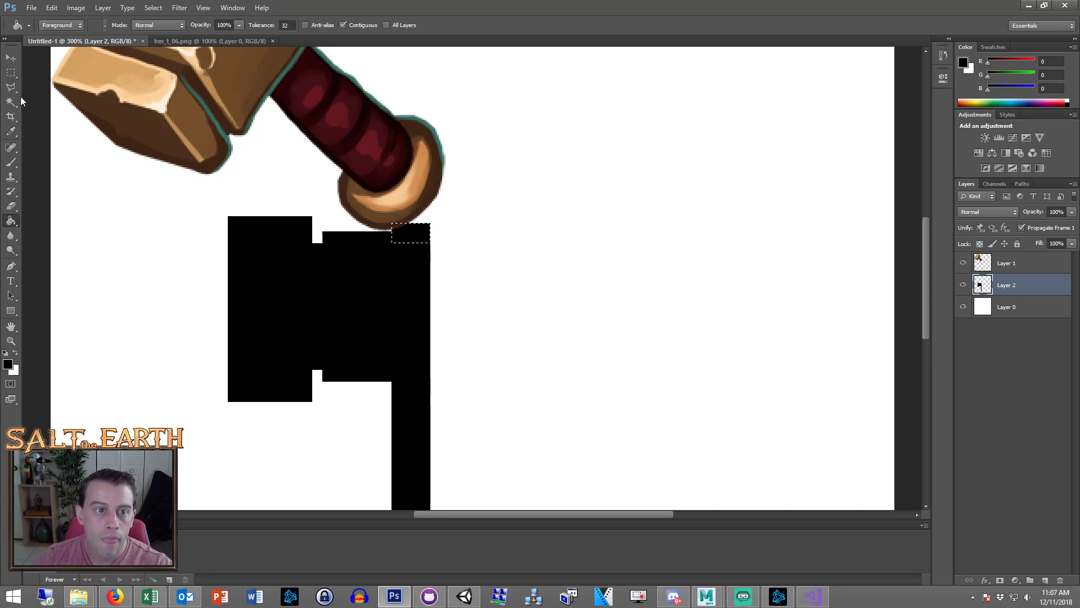
{"action": "left_click", "coordinate": [11, 72]}
{"action": "left_click", "coordinate": [453, 145]}
{"action": "key", "text": "ctrl+minus"}
{"action": "key", "text": "ctrl+minus"}
{"action": "left_click_drag", "start_coordinate": [517, 213], "coordinate": [326, 476]}
{"action": "right_click", "coordinate": [433, 285]}
{"action": "left_click", "coordinate": [462, 422]}
{"action": "right_click", "coordinate": [457, 268]}
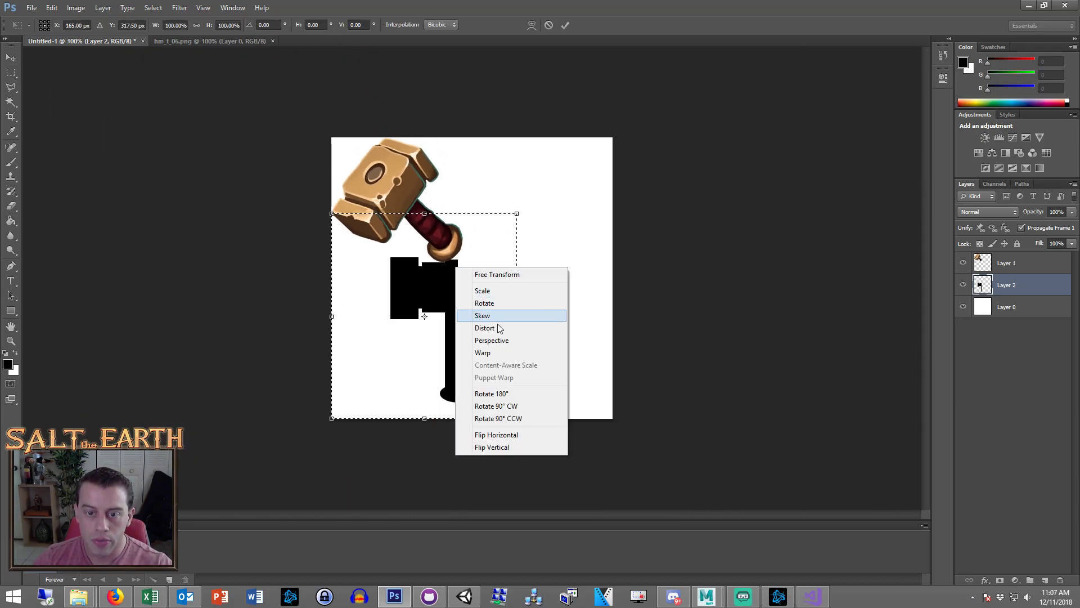
{"action": "left_click", "coordinate": [496, 434]}
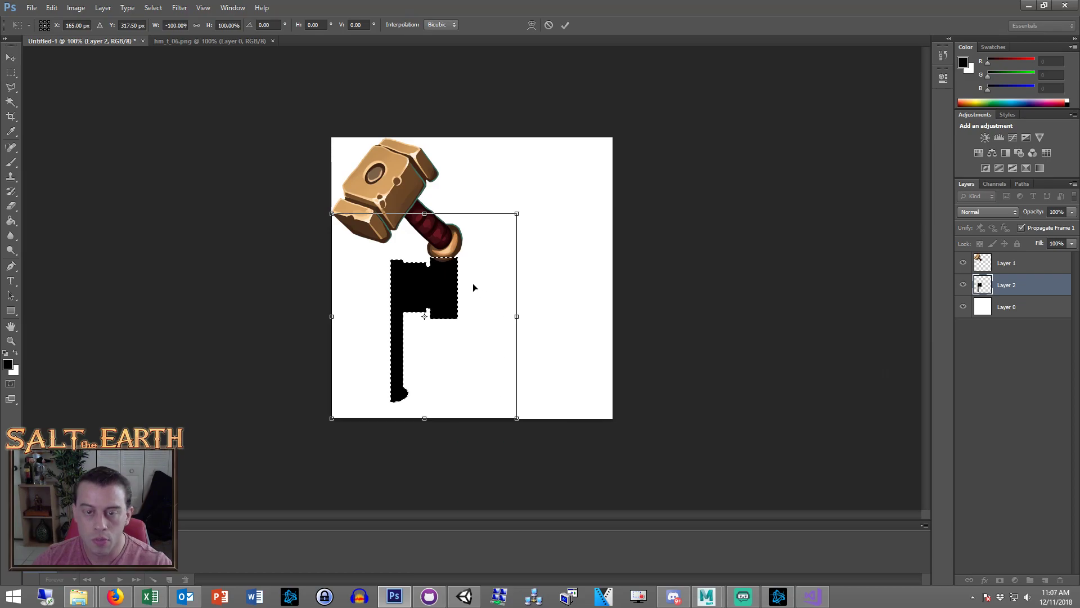
{"action": "key", "text": "ctrl+z"}
{"action": "left_click", "coordinate": [11, 72]}
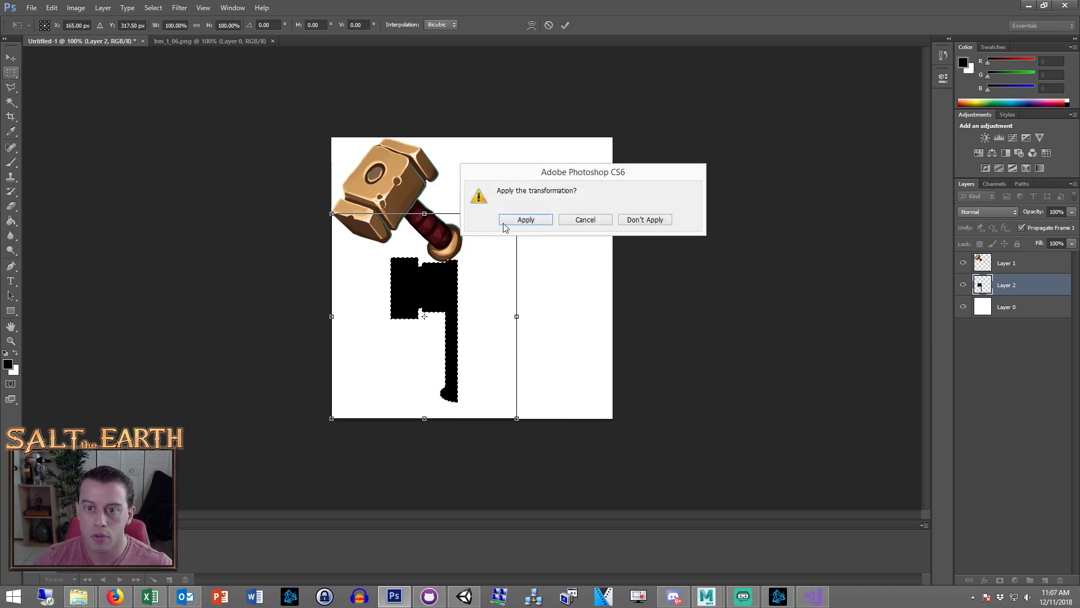
{"action": "left_click", "coordinate": [504, 224]}
Copy the hammer half to a new layer and flip the copy horizontally, applying the transformation
{"action": "right_click", "coordinate": [451, 284]}
{"action": "left_click", "coordinate": [506, 377]}
{"action": "left_click_drag", "start_coordinate": [498, 221], "coordinate": [336, 450]}
{"action": "right_click", "coordinate": [444, 308]}
{"action": "left_click", "coordinate": [495, 434]}
{"action": "right_click", "coordinate": [473, 310]}
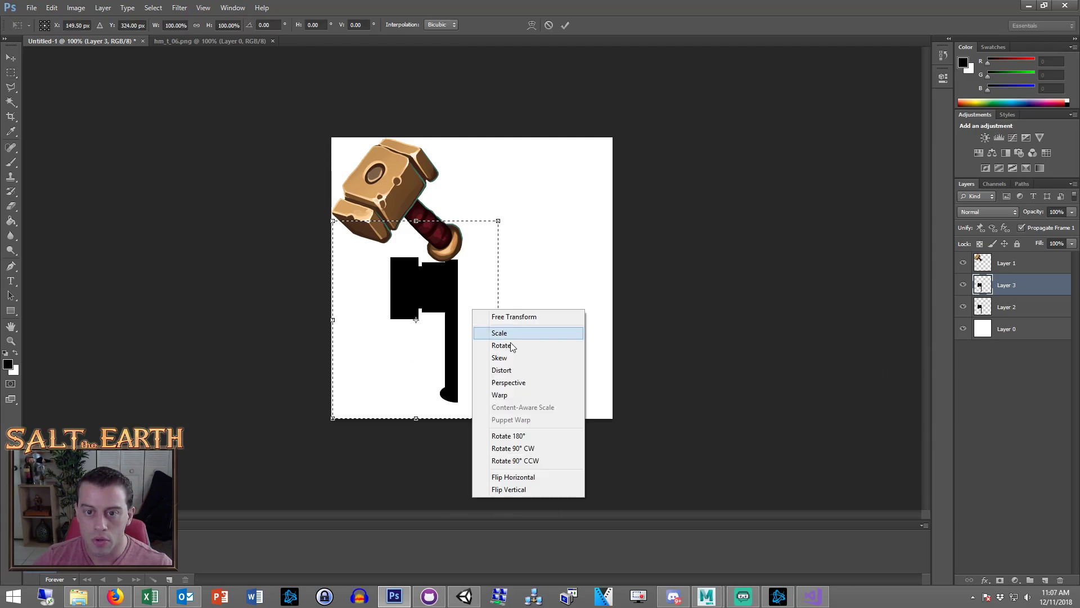
{"action": "left_click", "coordinate": [523, 477]}
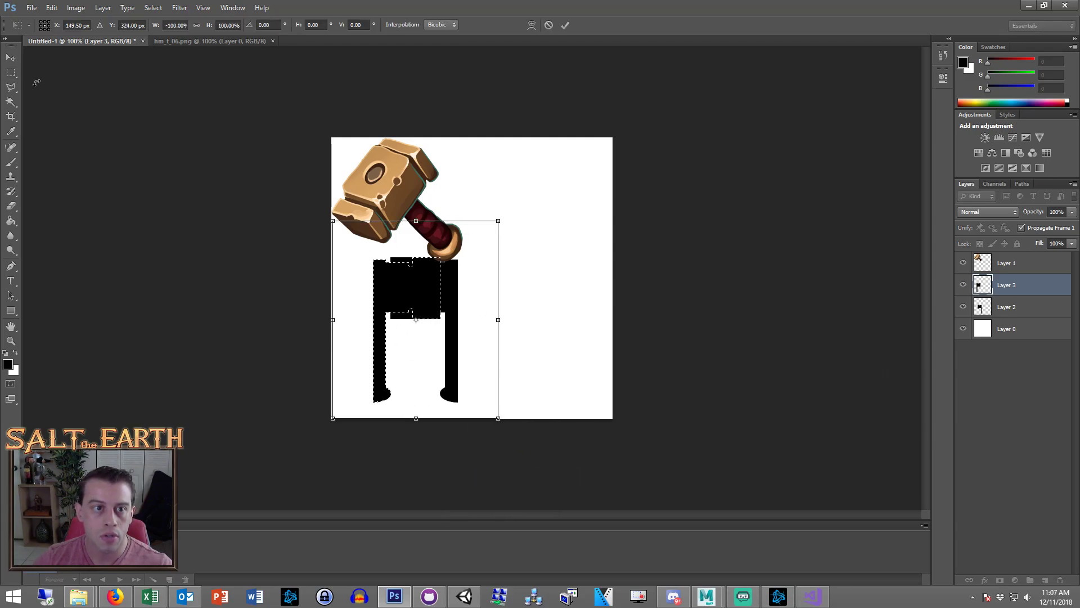
{"action": "left_click", "coordinate": [10, 72]}
{"action": "left_click", "coordinate": [525, 218]}
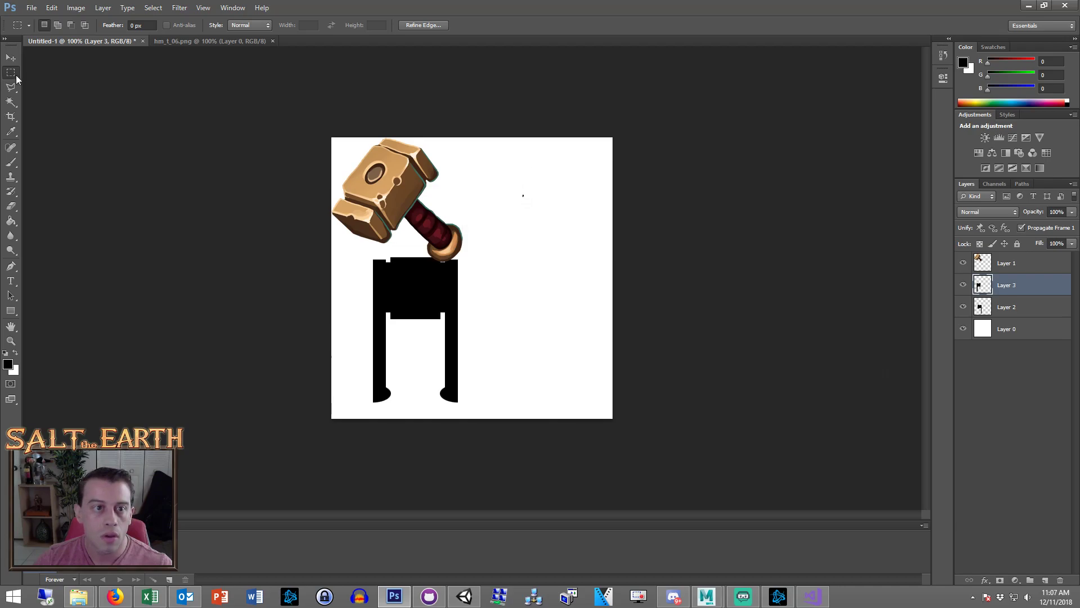
Join the mirrored half to the original, shift both below and beside the reference hammer, and delete the mirrored layer
{"action": "key", "text": "v"}
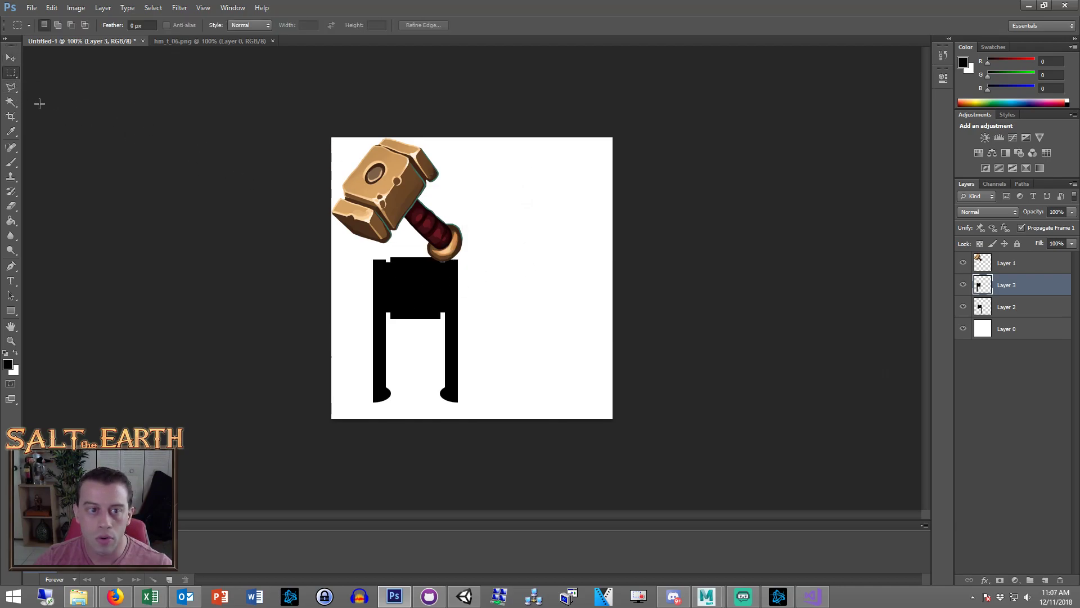
{"action": "left_click_drag", "start_coordinate": [467, 303], "coordinate": [538, 332]}
{"action": "left_click", "coordinate": [996, 304], "text": "shift"}
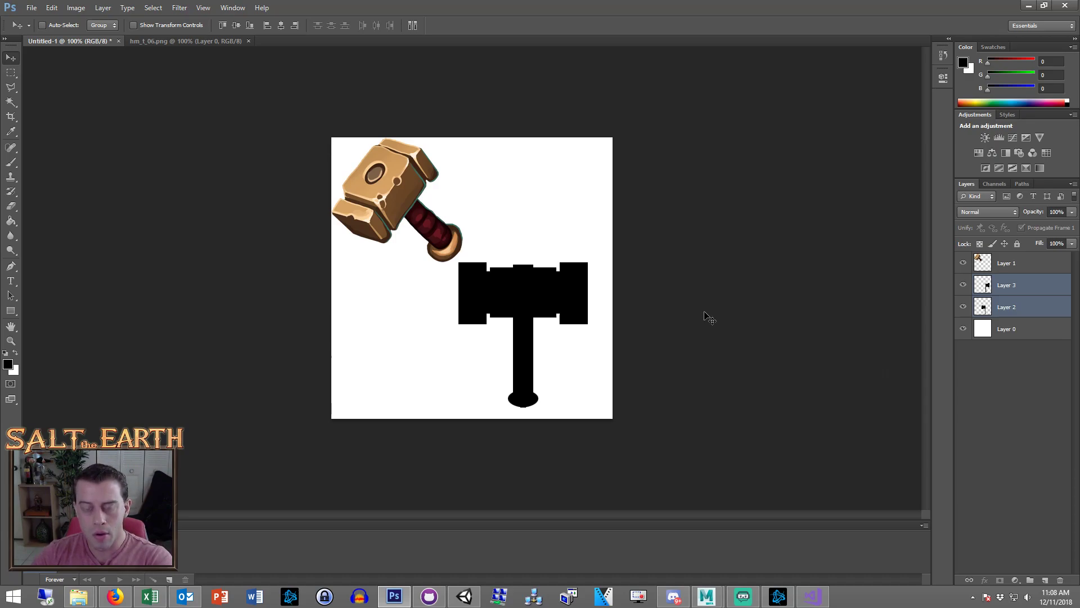
{"action": "left_click", "coordinate": [1009, 294]}
{"action": "key", "text": "Delete"}
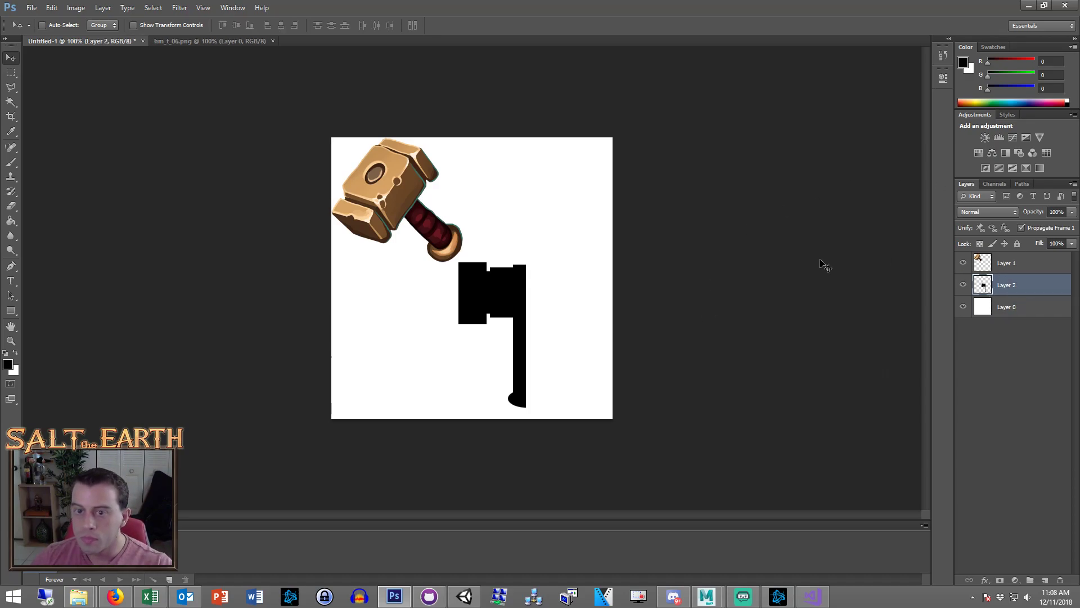
Cut a small bevel off the end block's upper outer corner with a polygonal lasso selection, and deselect
{"action": "key", "text": "ctrl+plus"}
{"action": "key", "text": "ctrl+plus"}
{"action": "key", "text": "ctrl+plus"}
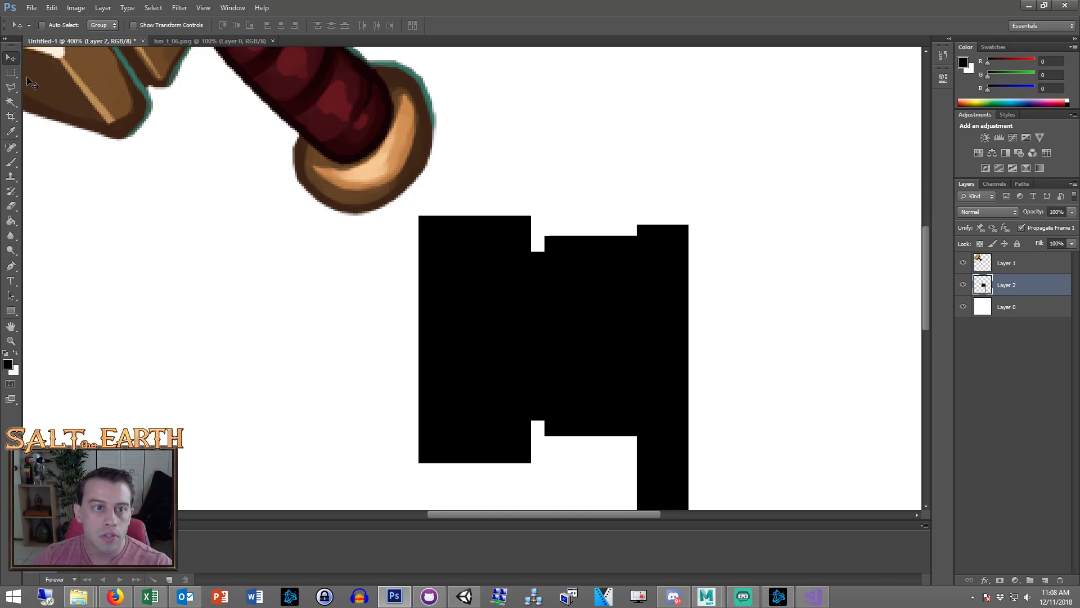
{"action": "left_click", "coordinate": [9, 74]}
{"action": "left_click", "coordinate": [11, 87]}
{"action": "left_click", "coordinate": [408, 235]}
{"action": "left_click", "coordinate": [417, 217]}
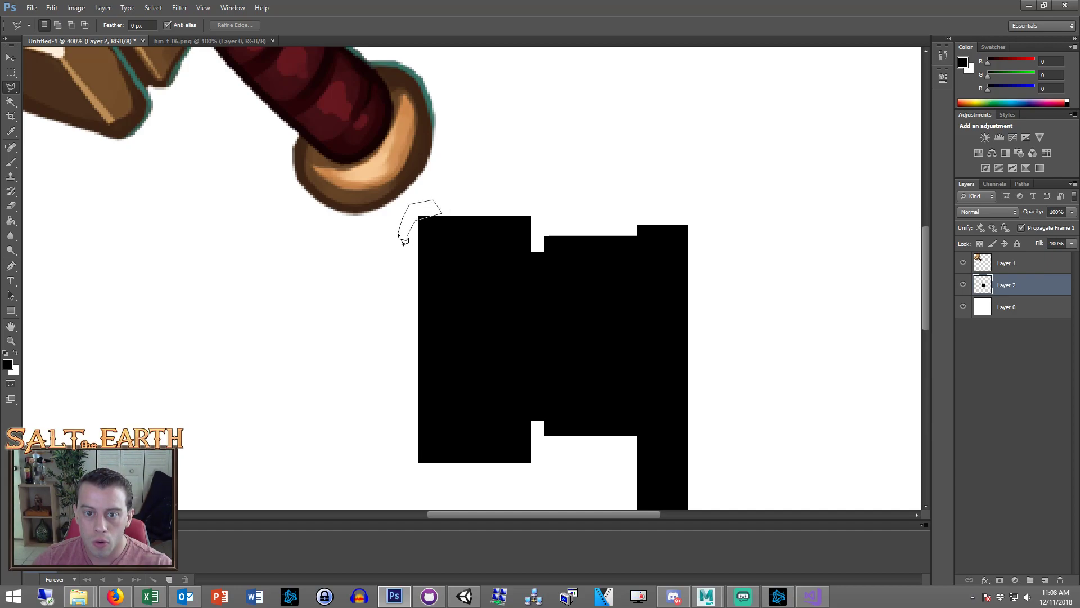
{"action": "left_click", "coordinate": [409, 235]}
{"action": "key", "text": "Delete"}
{"action": "right_click", "coordinate": [433, 206]}
{"action": "left_click", "coordinate": [447, 216]}
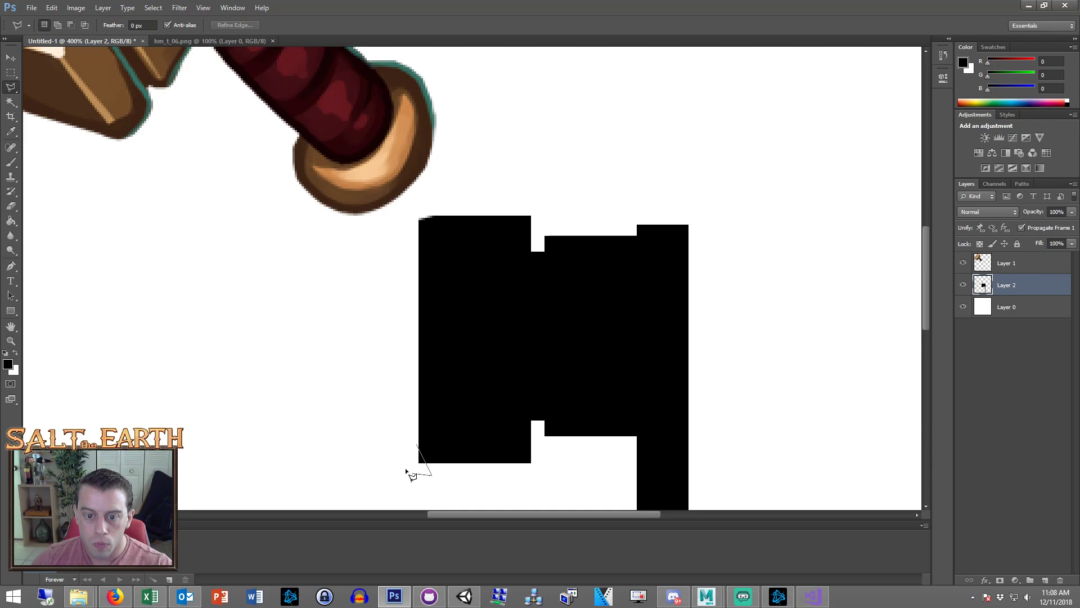
Cut a matching small bevel off the end block's lower outer corner and clear the selection
{"action": "left_click", "coordinate": [416, 443]}
{"action": "key", "text": "Delete"}
{"action": "right_click", "coordinate": [544, 442]}
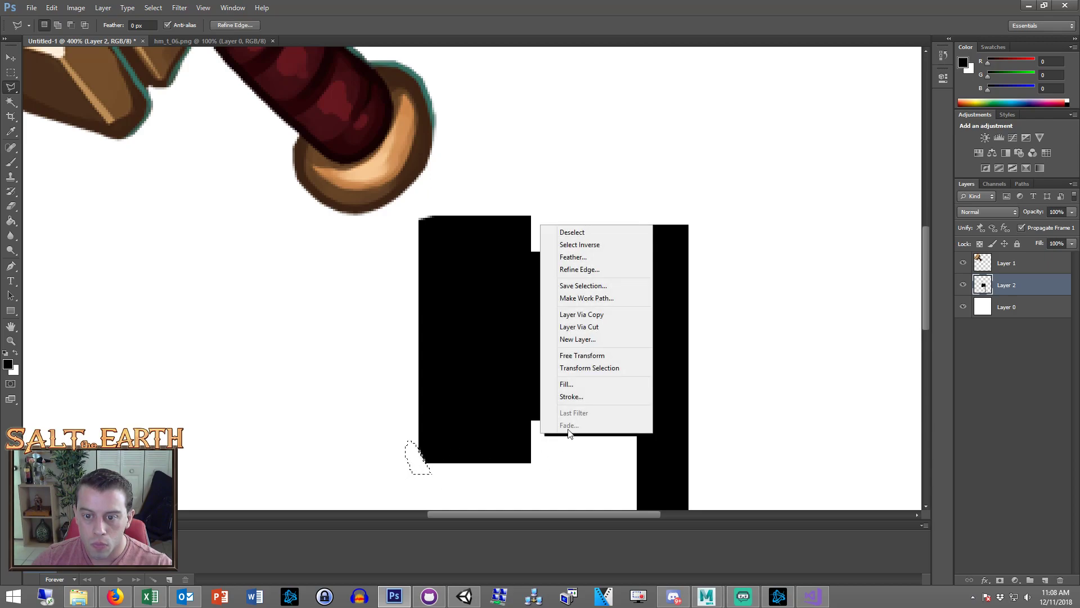
{"action": "left_click", "coordinate": [591, 232]}
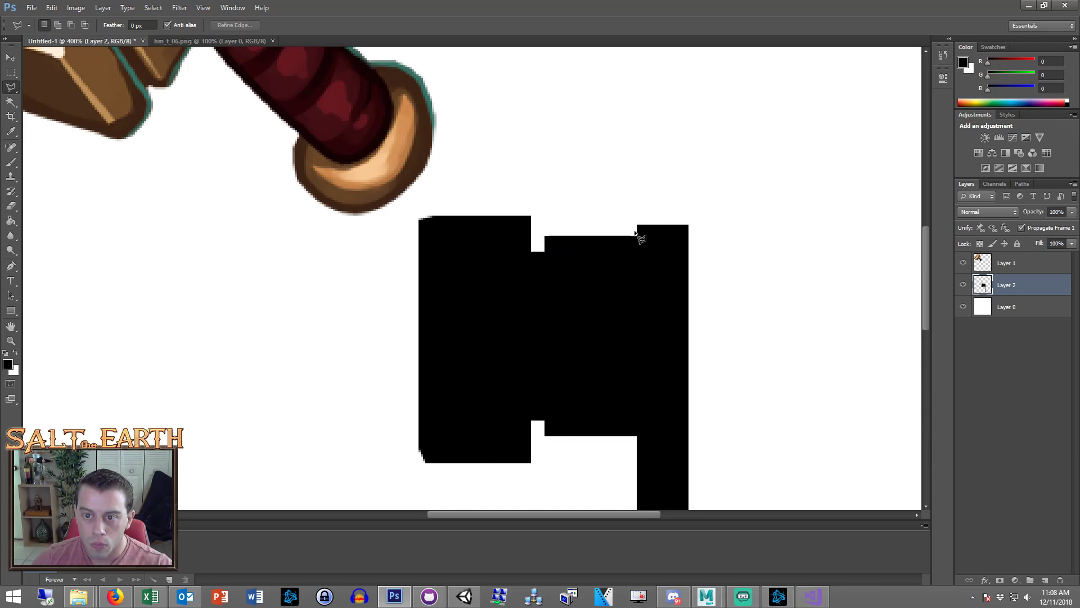
Trim the outer corner of the raised cap on top of the head and clear the selection
{"action": "left_click", "coordinate": [636, 231]}
{"action": "key", "text": "Delete"}
{"action": "right_click", "coordinate": [692, 198]}
{"action": "left_click", "coordinate": [712, 202]}
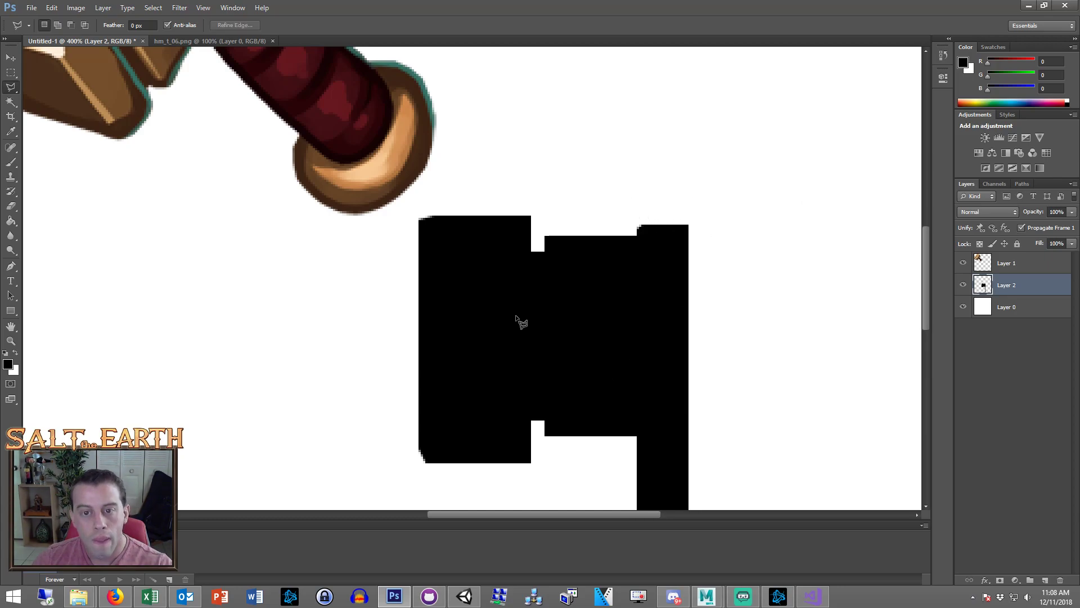
Try to bevel the main head's upper corner beside the connecting strip
{"action": "left_click", "coordinate": [570, 232]}
{"action": "left_click", "coordinate": [538, 244]}
{"action": "key", "text": "Delete"}
{"action": "right_click", "coordinate": [615, 210]}
{"action": "left_click", "coordinate": [636, 214]}
{"action": "scroll", "coordinate": [692, 318], "scroll_direction": "down", "scroll_amount": 2}
{"action": "scroll", "coordinate": [669, 324], "scroll_direction": "up", "scroll_amount": 2}
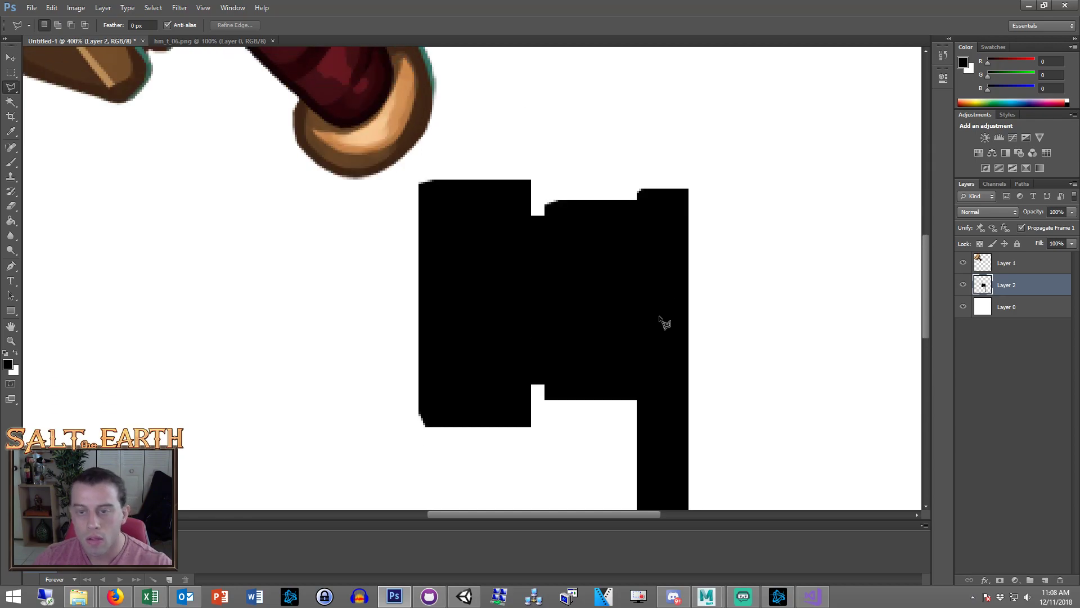
{"action": "right_click", "coordinate": [647, 190]}
{"action": "left_click", "coordinate": [655, 194]}
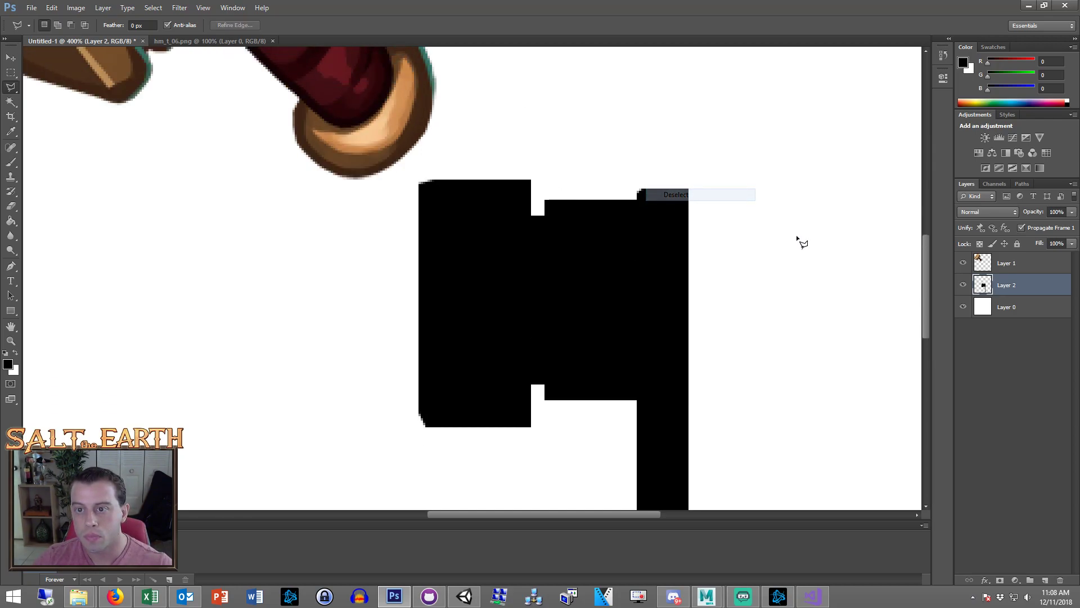
Duplicate Layer 2 as "Layer 2 copy" in the same document
{"action": "scroll", "coordinate": [698, 254], "scroll_direction": "down", "scroll_amount": 3}
{"action": "scroll", "coordinate": [709, 282], "scroll_direction": "up", "scroll_amount": 2}
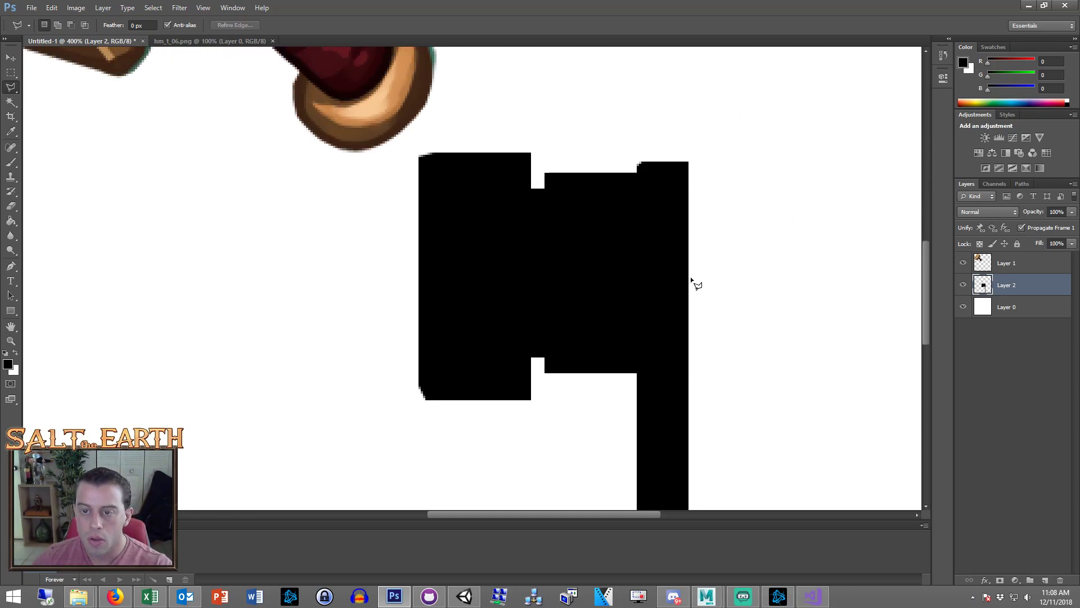
{"action": "scroll", "coordinate": [757, 289], "scroll_direction": "down", "scroll_amount": 3, "text": "alt"}
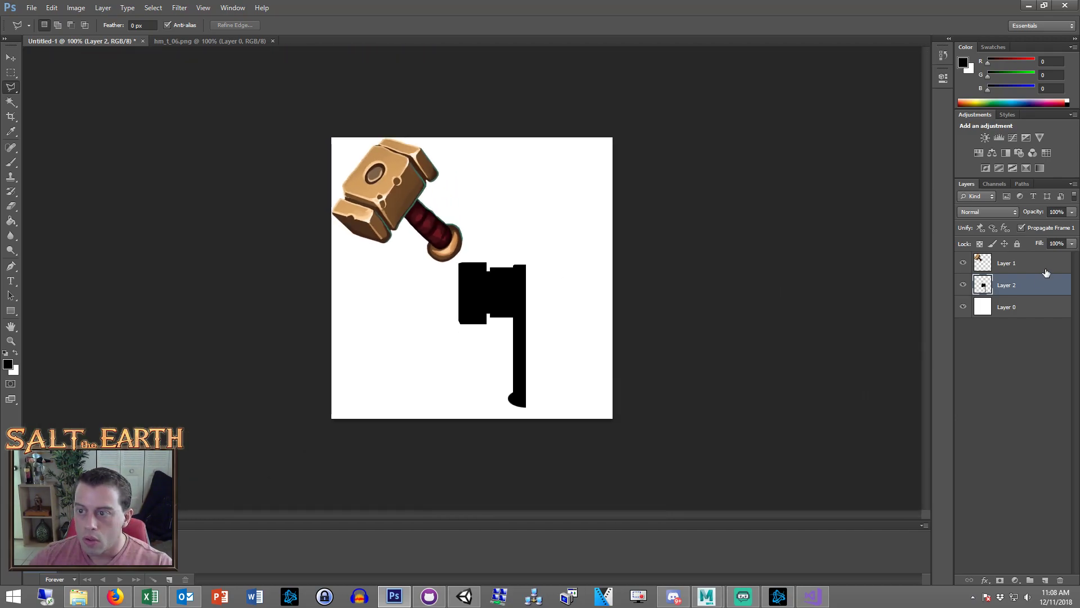
{"action": "right_click", "coordinate": [1028, 282]}
{"action": "left_click", "coordinate": [993, 238]}
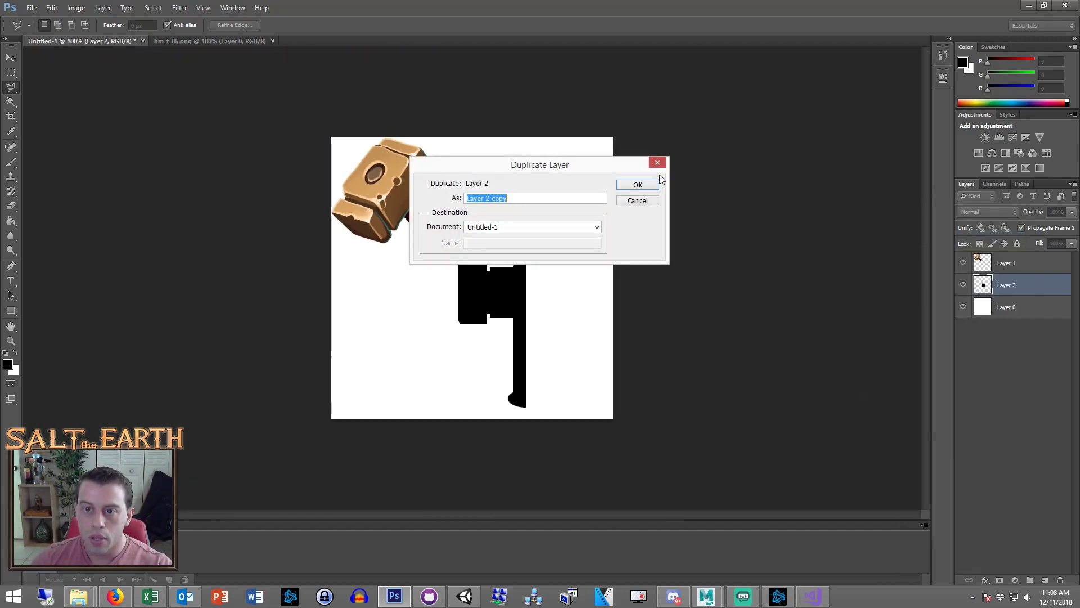
{"action": "left_click", "coordinate": [653, 186]}
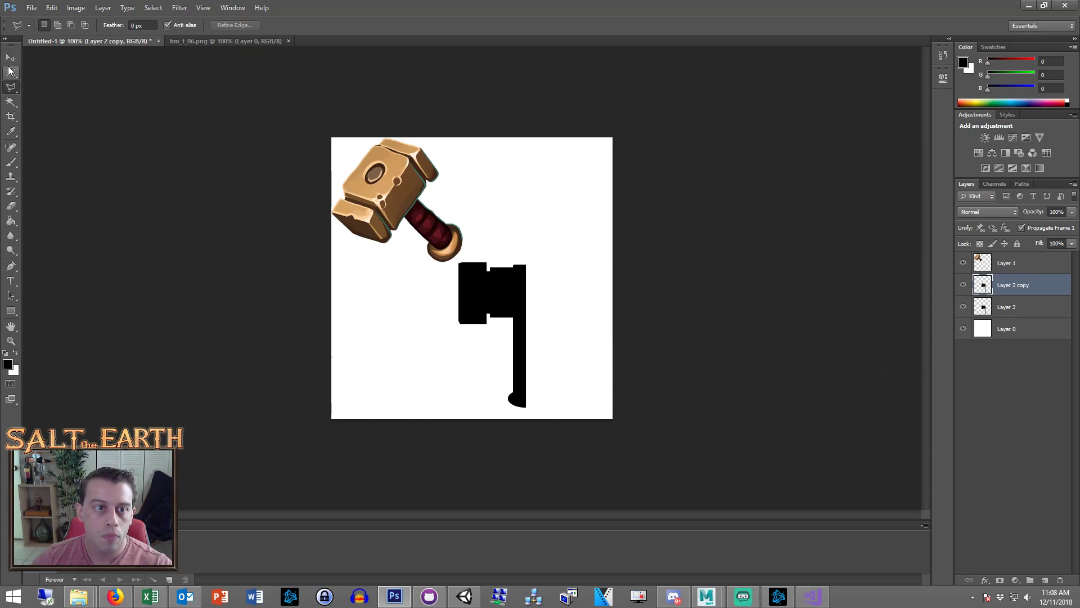
{"action": "left_click", "coordinate": [719, 349]}
{"action": "left_click", "coordinate": [751, 346]}
{"action": "left_click", "coordinate": [745, 373]}
{"action": "left_click", "coordinate": [547, 221]}
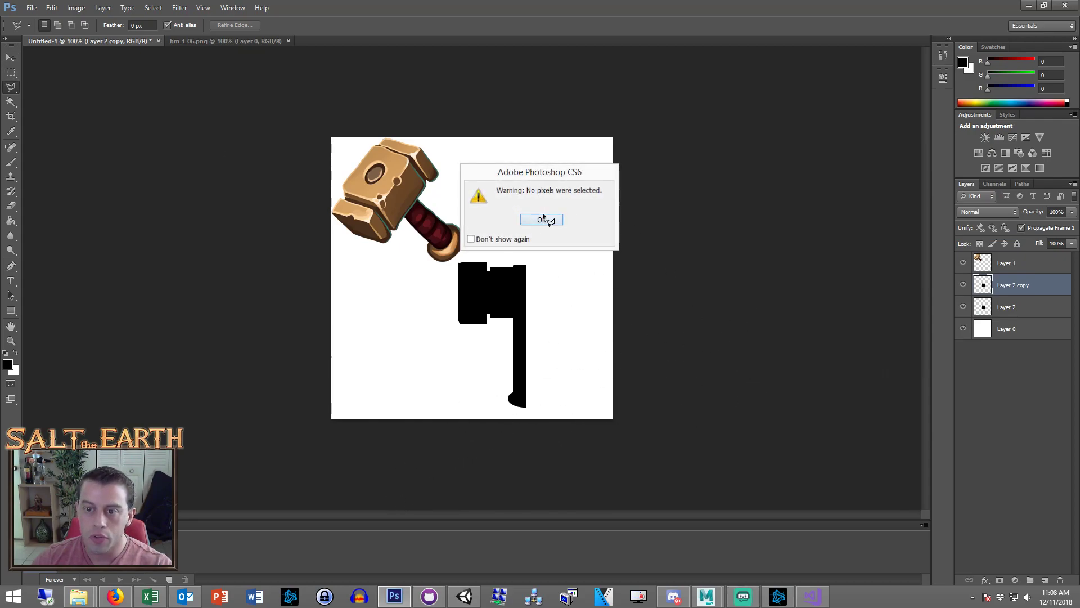
{"action": "key", "text": "m"}
{"action": "left_click_drag", "start_coordinate": [585, 225], "coordinate": [404, 444]}
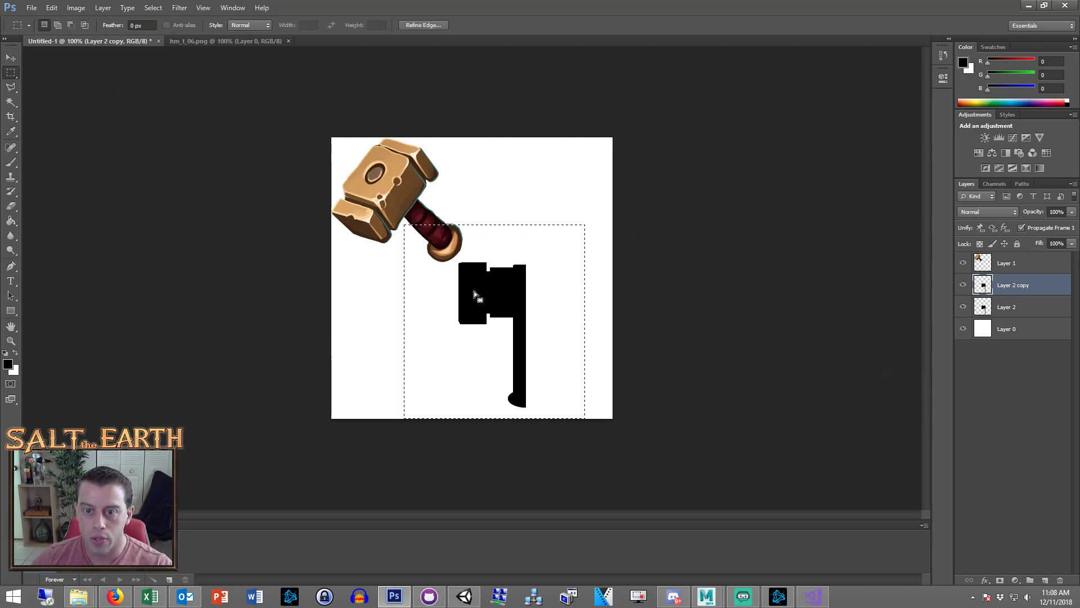
{"action": "right_click", "coordinate": [473, 291]}
{"action": "left_click", "coordinate": [529, 382]}
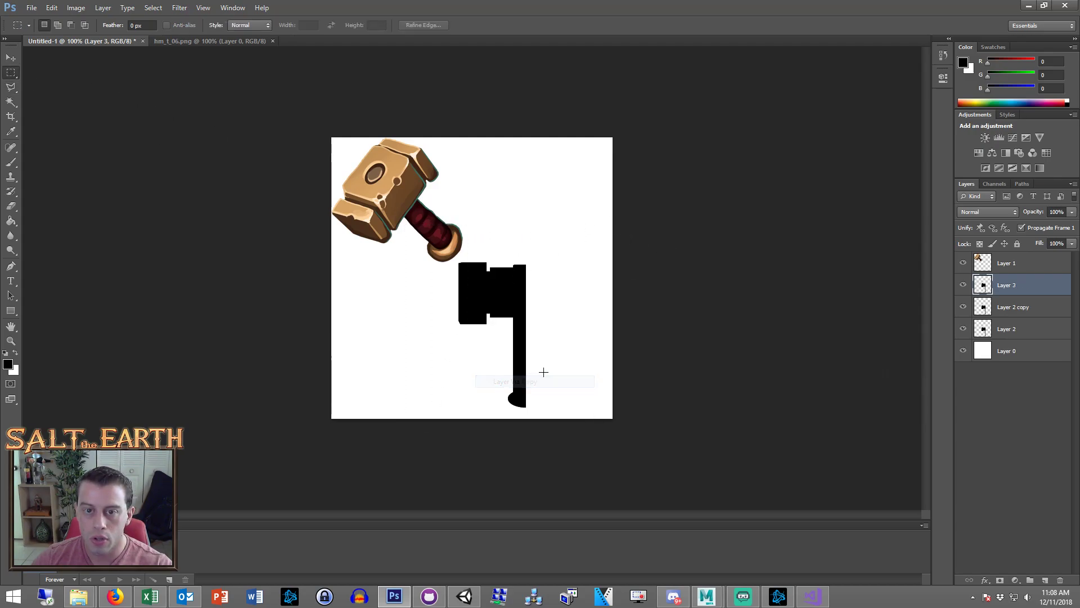
{"action": "left_click", "coordinate": [1035, 304]}
{"action": "left_click", "coordinate": [1031, 290]}
{"action": "key", "text": "Delete"}
Select the hammer half on Layer 2 copy, flip it horizontally and apply the transformation
{"action": "left_click_drag", "start_coordinate": [598, 224], "coordinate": [376, 422]}
{"action": "right_click", "coordinate": [504, 287]}
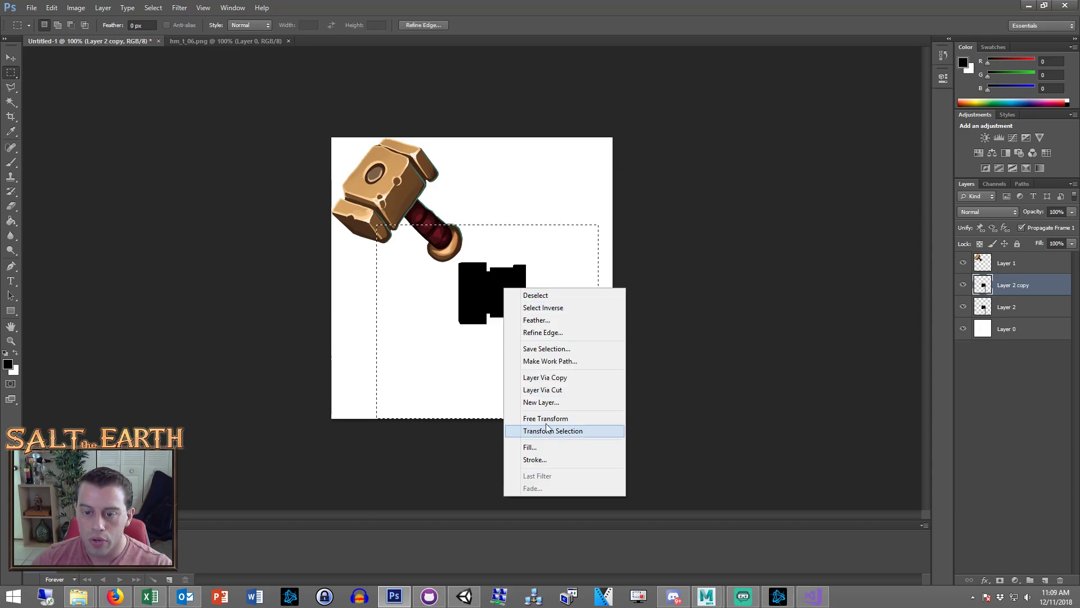
{"action": "left_click", "coordinate": [547, 431]}
{"action": "right_click", "coordinate": [490, 261]}
{"action": "left_click", "coordinate": [514, 430]}
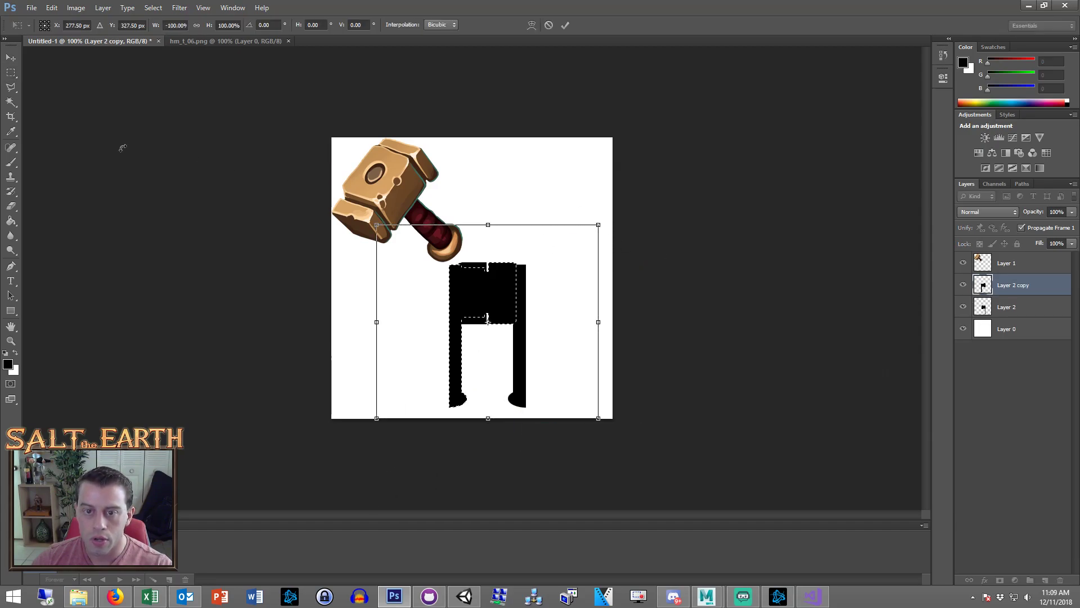
{"action": "left_click", "coordinate": [9, 84]}
{"action": "left_click", "coordinate": [528, 219]}
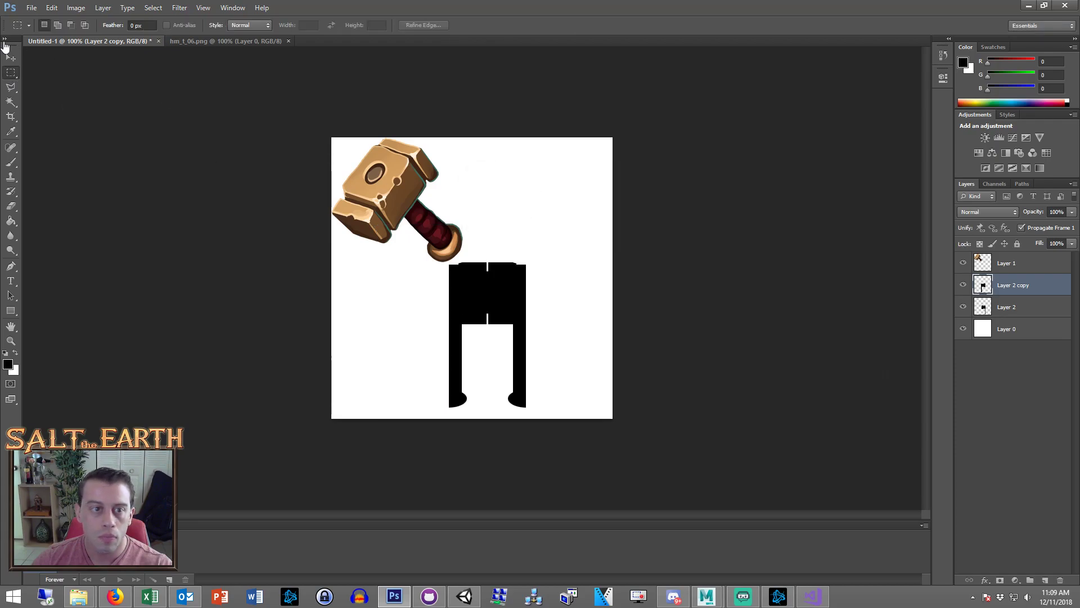
Move the flipped copy beside the original half and nudge it horizontally until the two halves form a complete hammer
{"action": "left_click", "coordinate": [10, 57]}
{"action": "left_click_drag", "start_coordinate": [452, 301], "coordinate": [549, 316]}
{"action": "key", "text": "Left"}
{"action": "key", "text": "Left"}
{"action": "key", "text": "Left"}
{"action": "key", "text": "Left"}
{"action": "key", "text": "Left"}
{"action": "key", "text": "Left"}
{"action": "key", "text": "Left"}
{"action": "key", "text": "Left"}
{"action": "key", "text": "Left"}
{"action": "key", "text": "Right"}
{"action": "key", "text": "Right"}
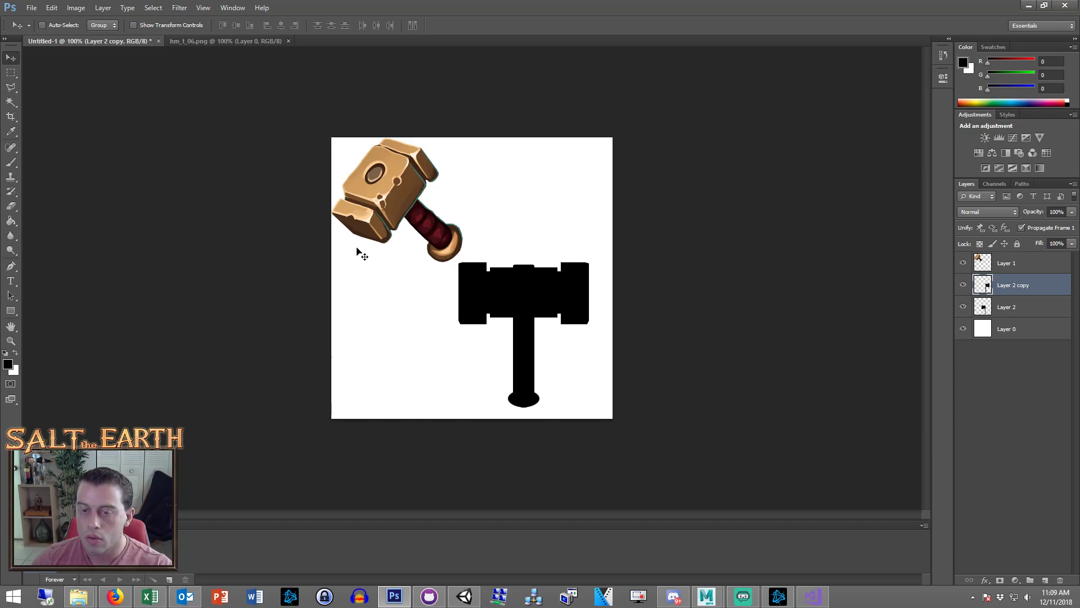
Merge Layer 2 and Layer 2 copy so both hammer halves share one layer
{"action": "left_click", "coordinate": [1025, 308], "text": "ctrl"}
{"action": "right_click", "coordinate": [1025, 309]}
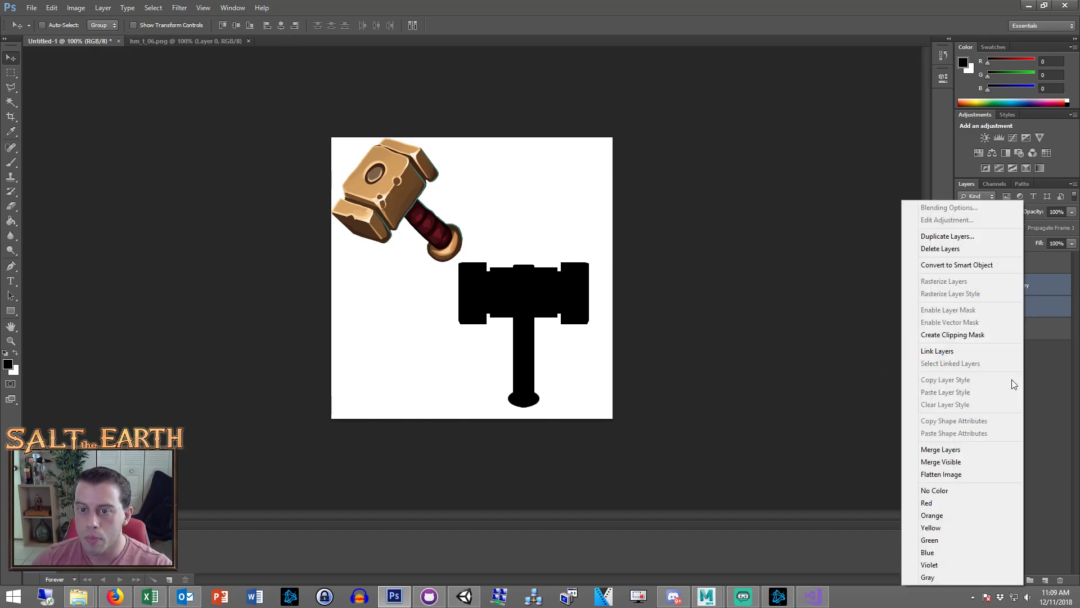
{"action": "left_click", "coordinate": [1001, 449]}
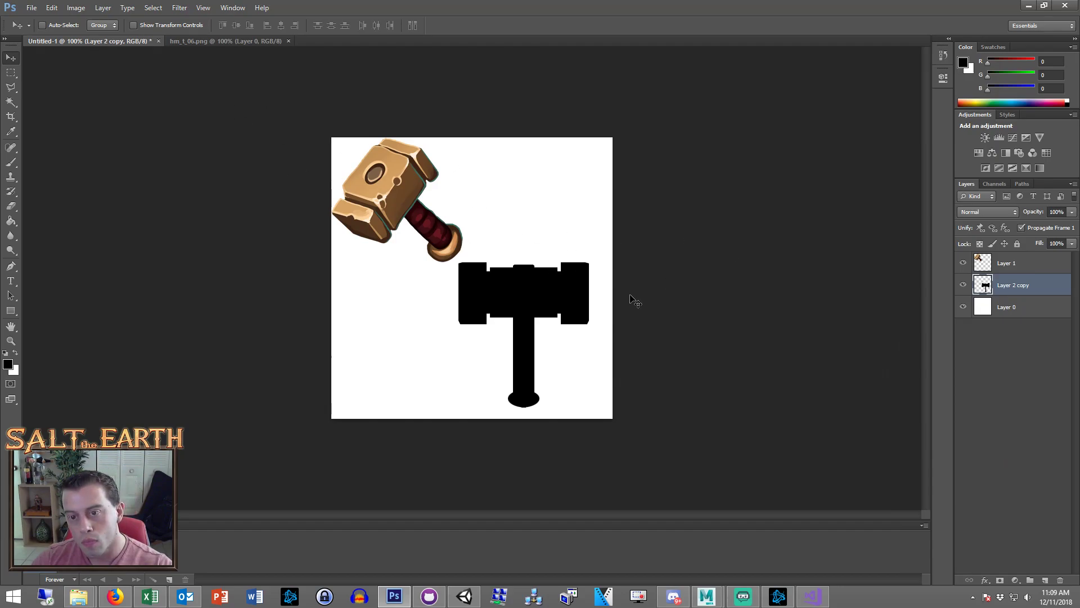
Switch to Unity, find the texture used by the Runes 4 particle system and open rune_1.psd in Photoshop
{"action": "key", "text": "alt+Tab"}
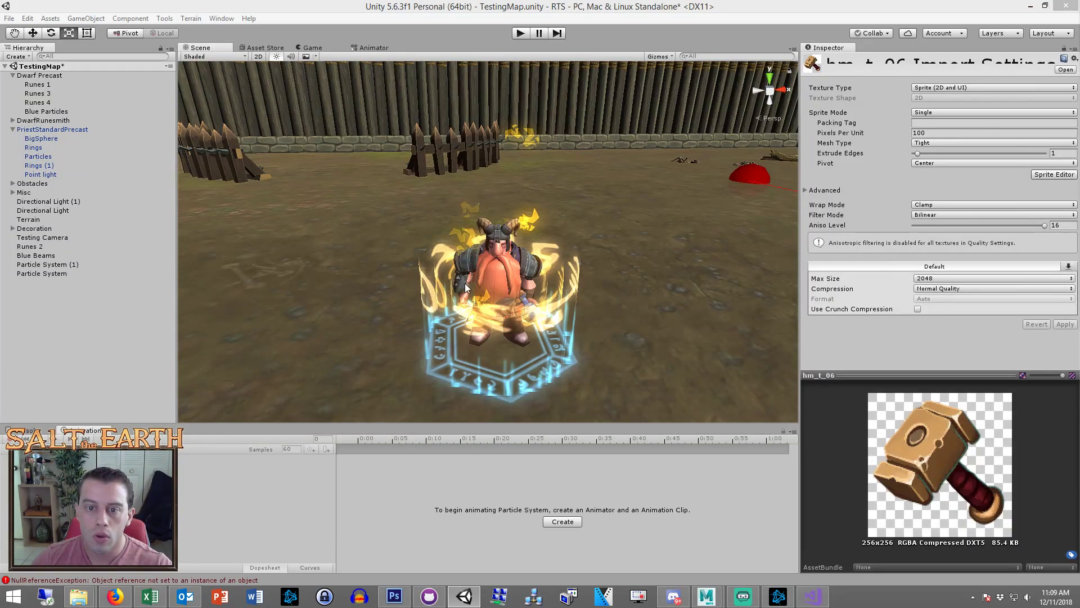
{"action": "left_click", "coordinate": [55, 292]}
{"action": "left_click", "coordinate": [37, 102]}
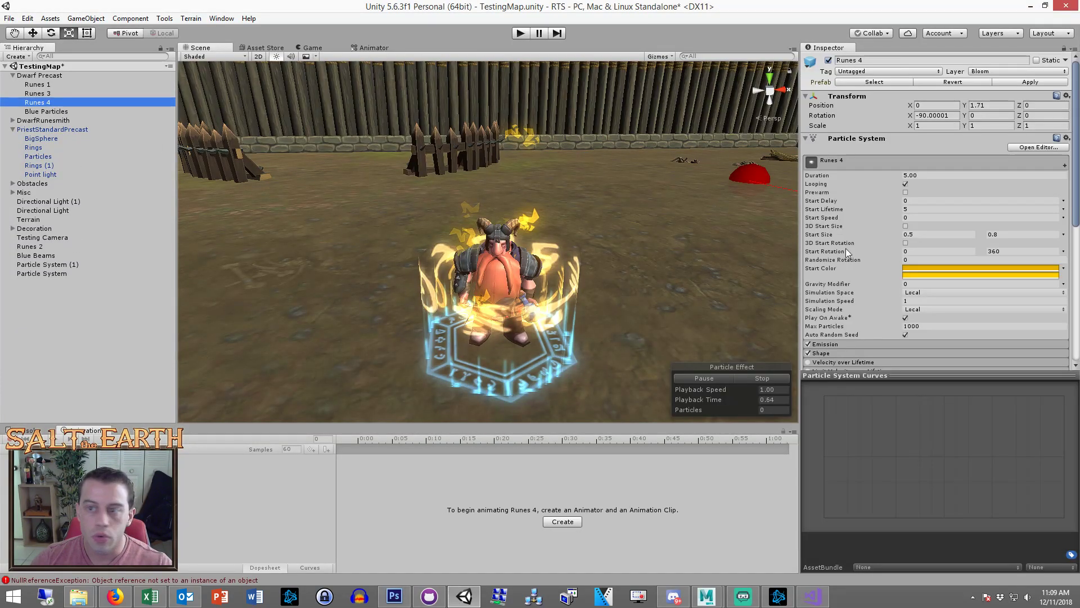
{"action": "scroll", "coordinate": [928, 253], "scroll_direction": "down", "scroll_amount": 5}
{"action": "left_click", "coordinate": [860, 263]}
{"action": "double_click", "coordinate": [934, 289]}
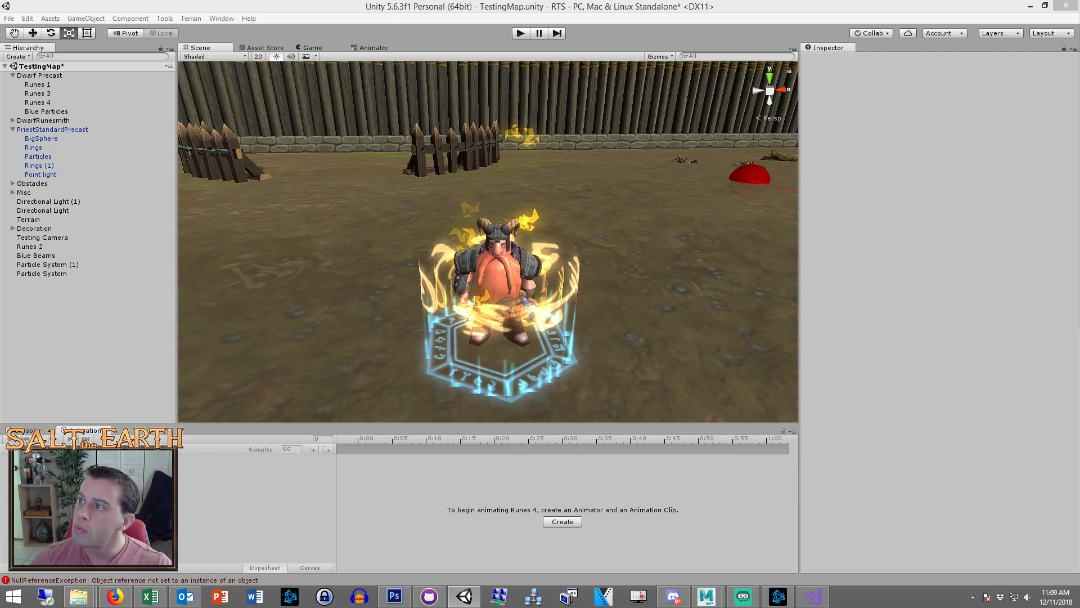
{"action": "double_click", "coordinate": [1068, 112]}
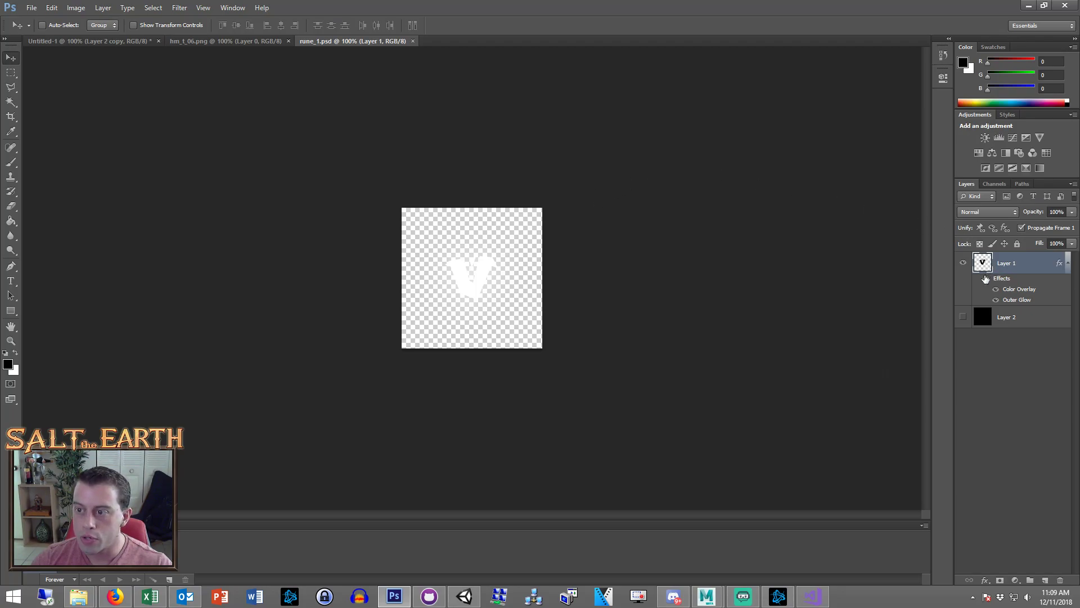
Hide the rune's layer effects, copy the V rune into the Untitled-1 document and place it beside the black hammer
{"action": "left_click", "coordinate": [985, 278]}
{"action": "left_click", "coordinate": [11, 72]}
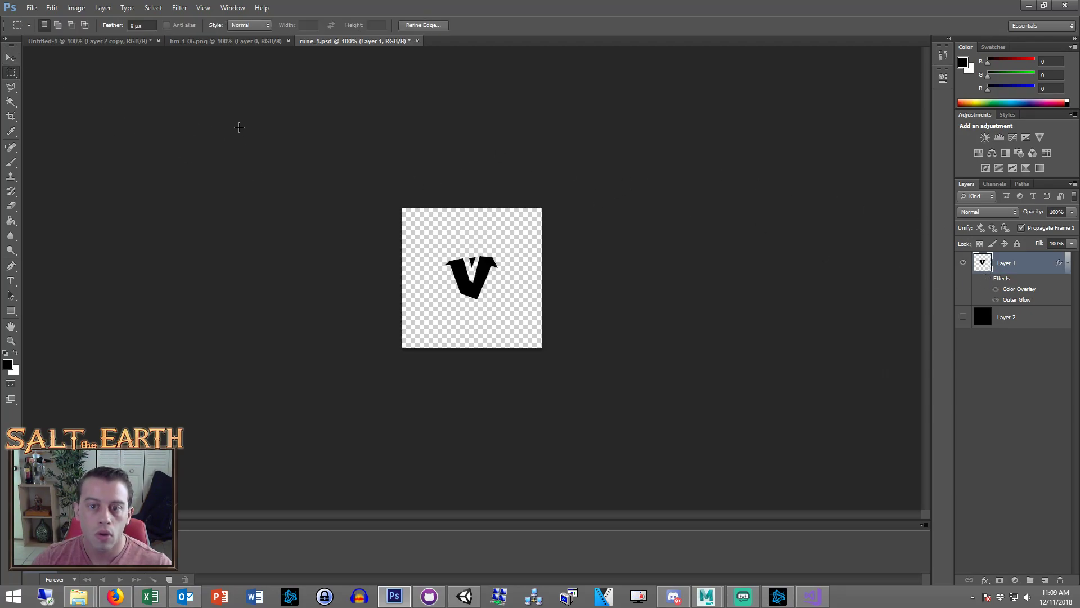
{"action": "left_click", "coordinate": [220, 41]}
{"action": "left_click", "coordinate": [127, 43]}
{"action": "key", "text": "alt+bracketright"}
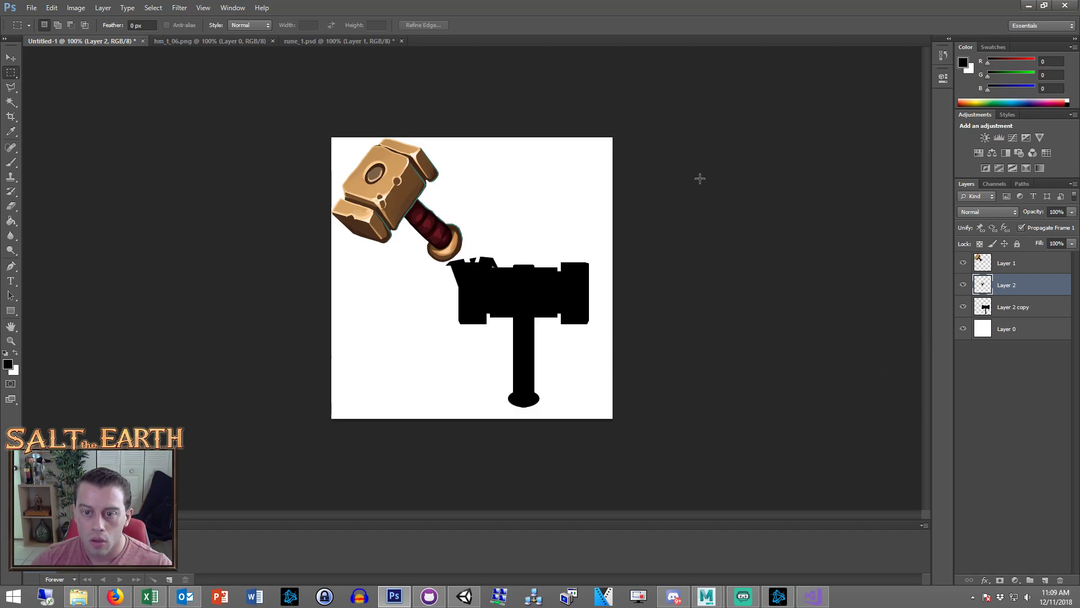
{"action": "left_click", "coordinate": [10, 57]}
{"action": "left_click_drag", "start_coordinate": [427, 239], "coordinate": [374, 228]}
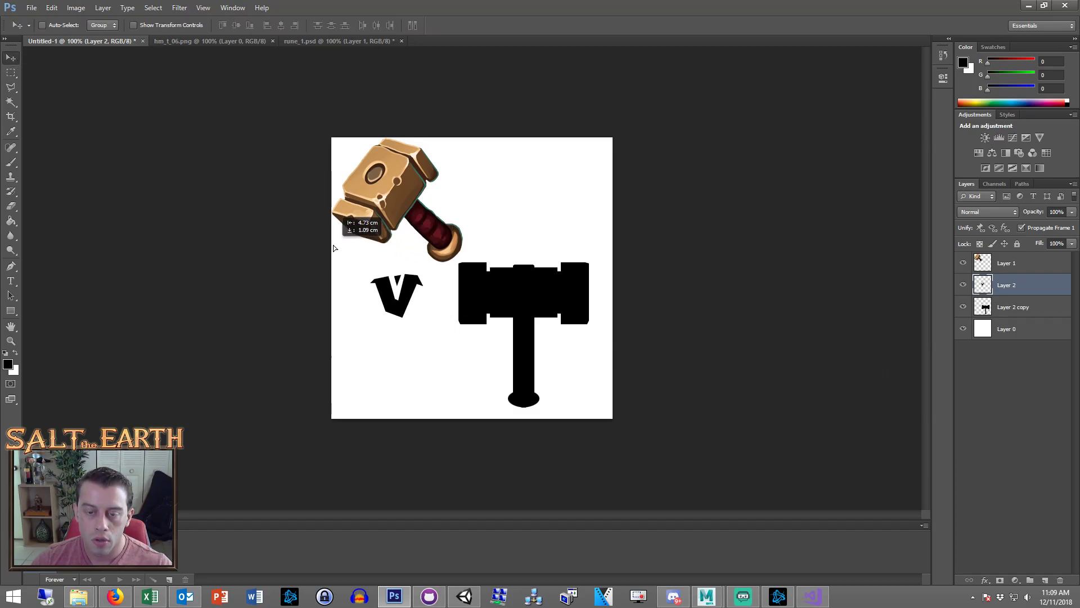
Select the V rune's outline and try to move that selection onto the hammer on Layer 2 copy
{"action": "key", "text": "ctrl+a"}
{"action": "left_click", "coordinate": [11, 72]}
{"action": "right_click", "coordinate": [478, 228]}
{"action": "left_click", "coordinate": [494, 239]}
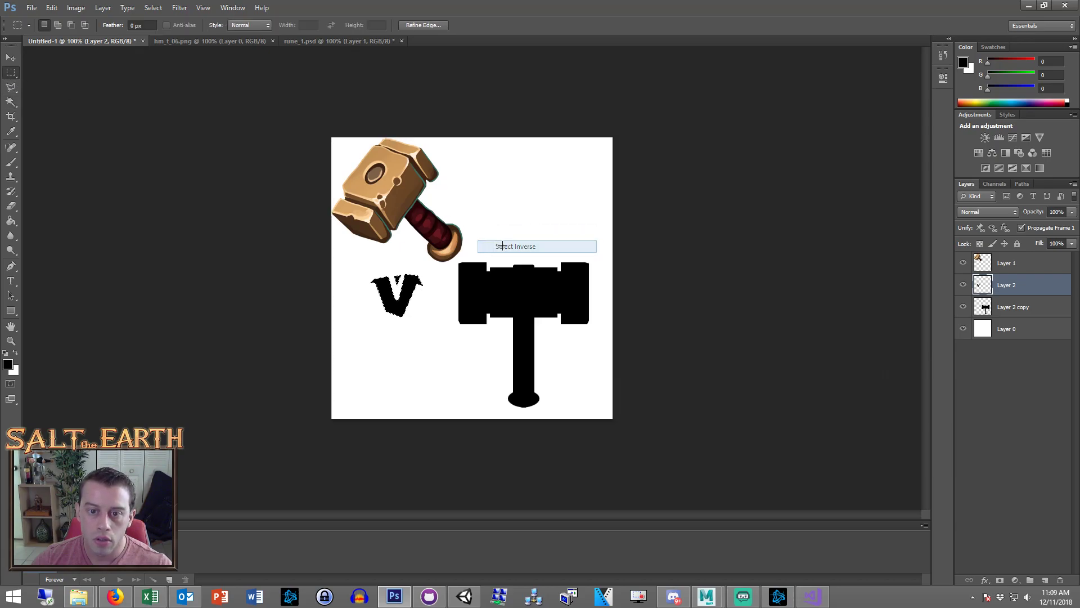
{"action": "left_click", "coordinate": [1012, 307]}
{"action": "key", "text": "v"}
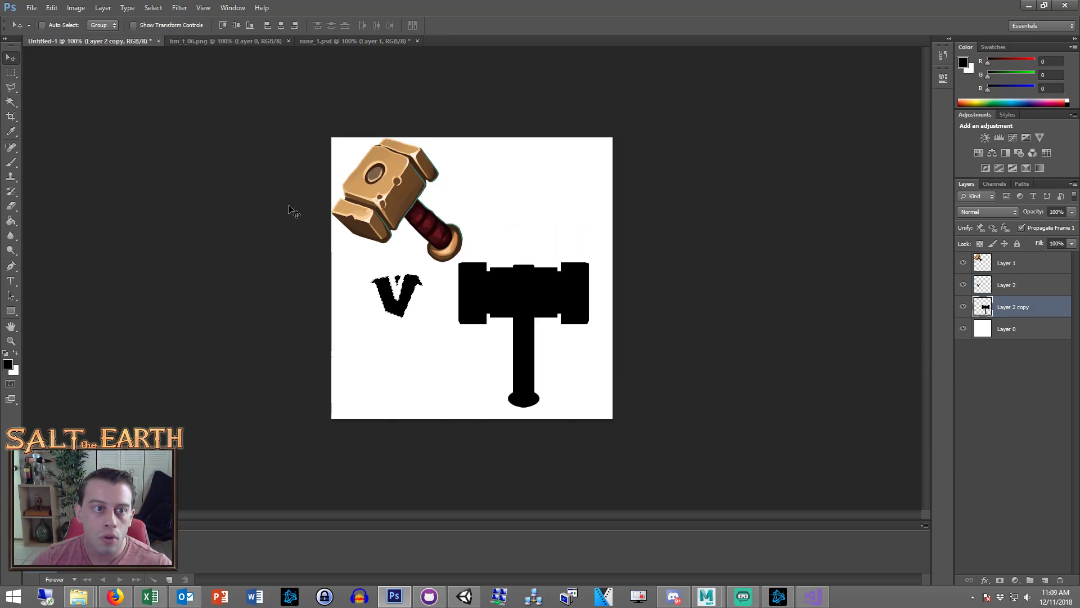
{"action": "left_click_drag", "start_coordinate": [410, 302], "coordinate": [442, 282]}
{"action": "left_click", "coordinate": [555, 220]}
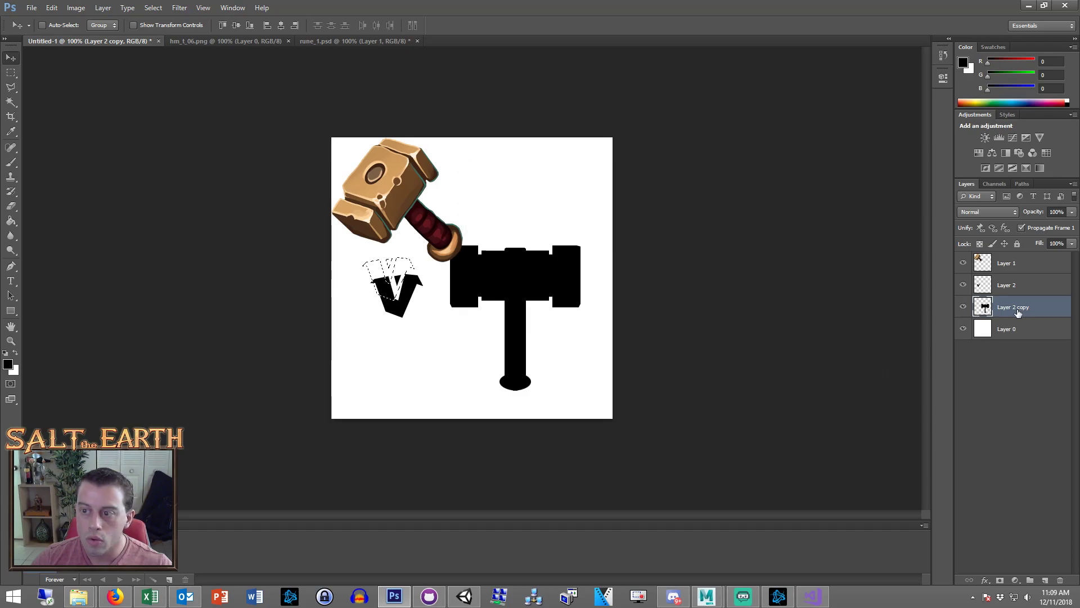
Try to move the selected area of the V on Layer 2, undo the move and clear the selection
{"action": "left_click", "coordinate": [1021, 287]}
{"action": "mouse_move", "coordinate": [421, 267]}
{"action": "left_mouse_down"}
{"action": "mouse_move", "coordinate": [453, 272]}
{"action": "mouse_move", "coordinate": [410, 258]}
{"action": "left_mouse_up"}
{"action": "left_click", "coordinate": [8, 74]}
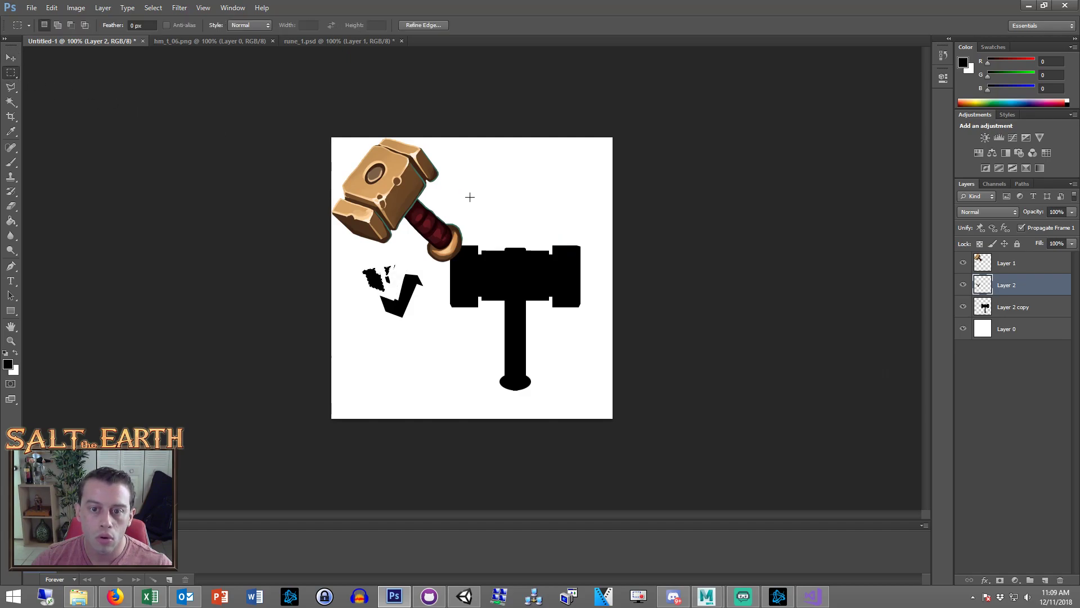
{"action": "key", "text": "ctrl+z"}
{"action": "key", "text": "ctrl+d"}
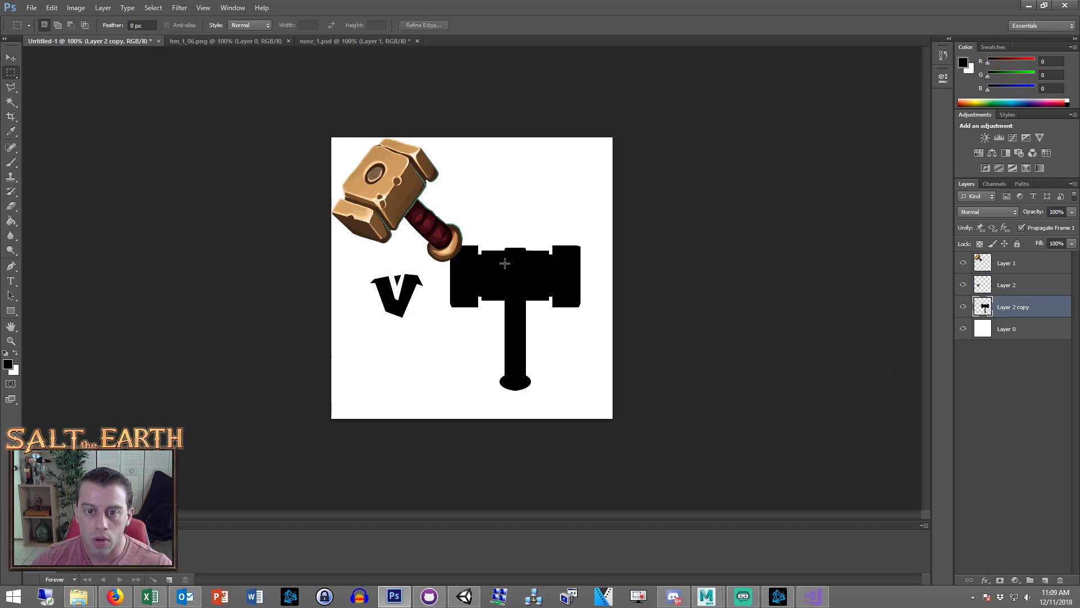
Select the V's outline on Layer 2, position the selection over the hammer head on Layer 2 copy, and deselect it
{"action": "left_click", "coordinate": [1024, 287]}
{"action": "left_click", "coordinate": [11, 102]}
{"action": "left_click", "coordinate": [422, 273]}
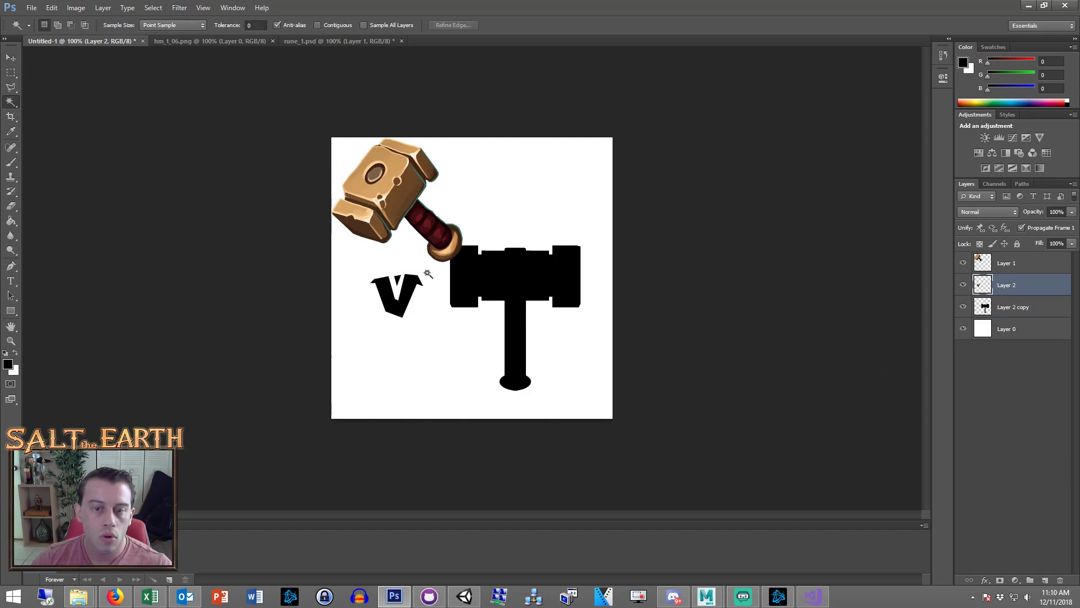
{"action": "left_click", "coordinate": [14, 73]}
{"action": "right_click", "coordinate": [445, 212]}
{"action": "left_click", "coordinate": [465, 232]}
{"action": "left_click", "coordinate": [1019, 307]}
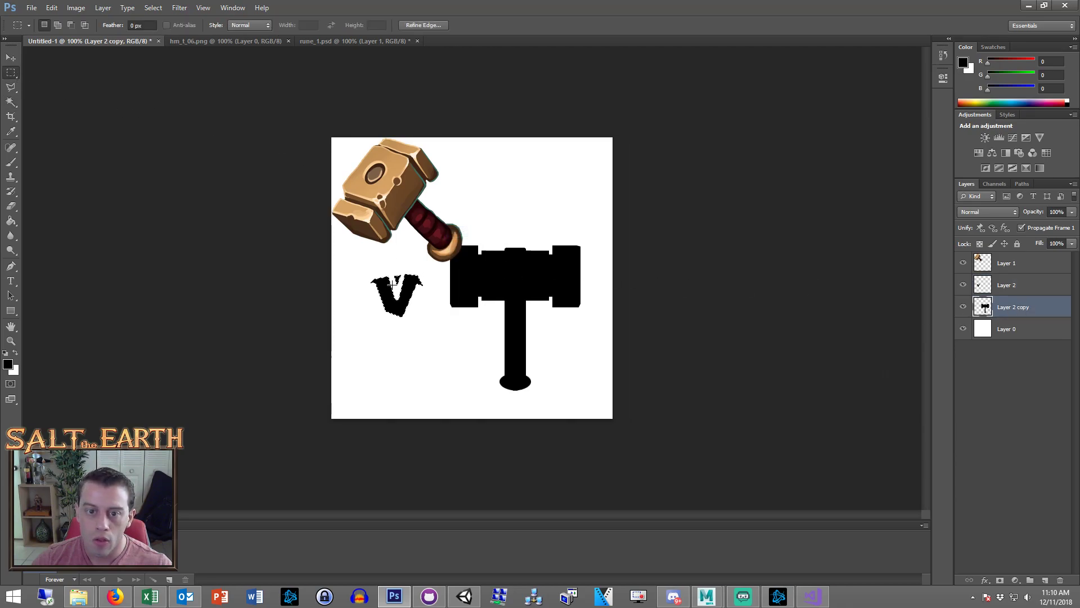
{"action": "left_click_drag", "start_coordinate": [410, 287], "coordinate": [528, 268]}
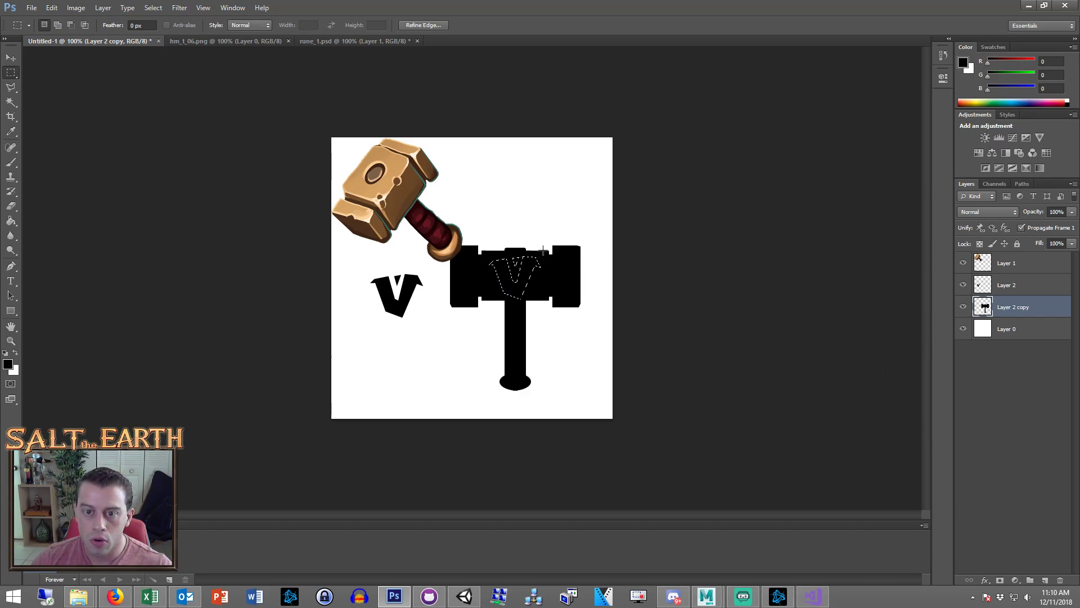
{"action": "left_click", "coordinate": [533, 214]}
Apply a white Color Overlay to the V on Layer 2 and move it onto the black hammer head
{"action": "left_click", "coordinate": [1016, 290]}
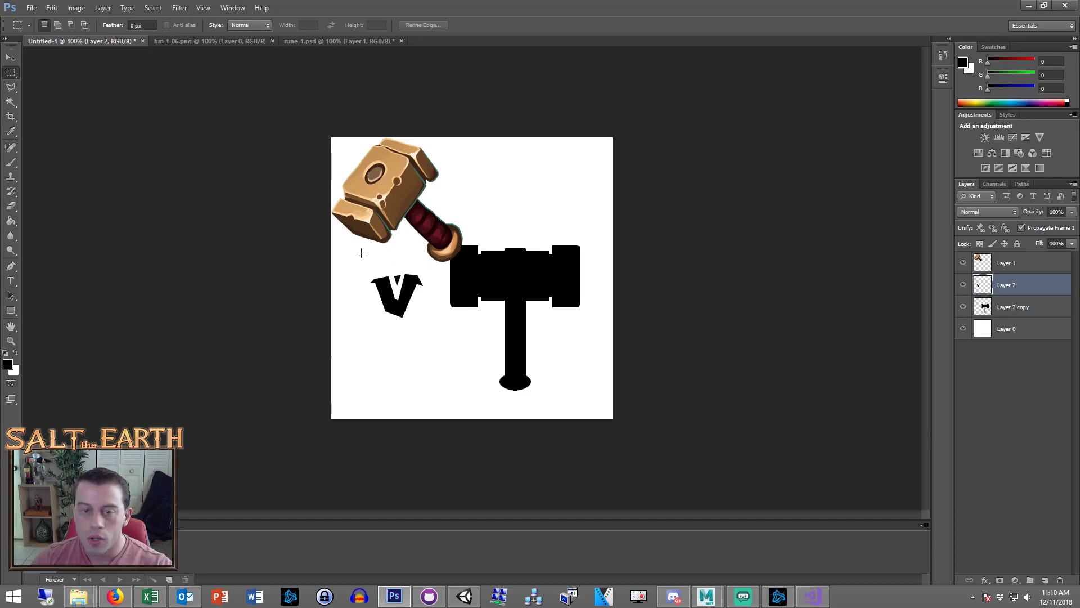
{"action": "double_click", "coordinate": [1041, 288]}
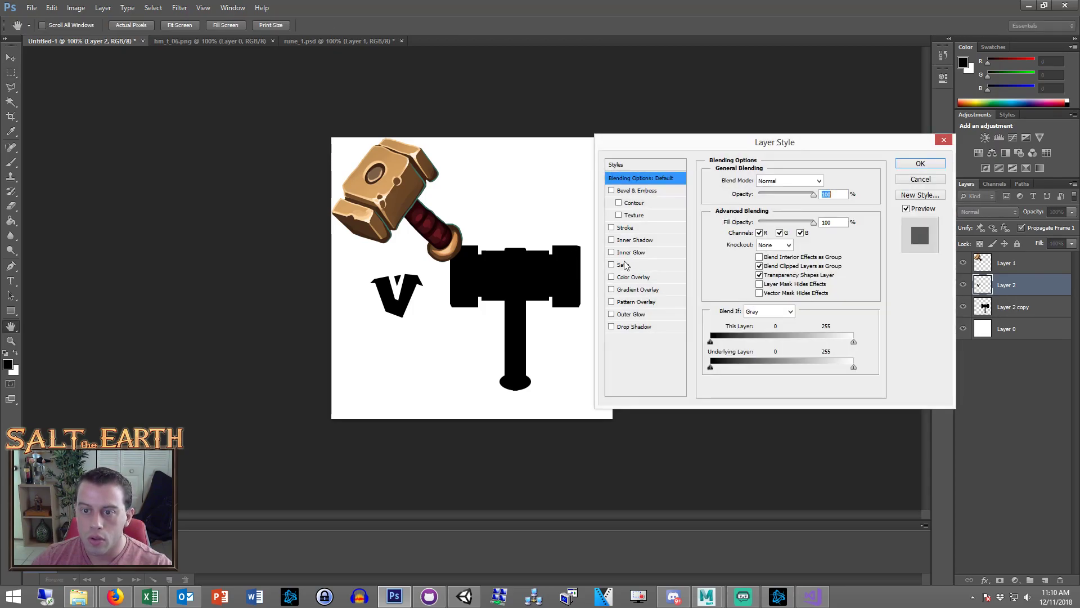
{"action": "left_click", "coordinate": [611, 277]}
{"action": "left_click", "coordinate": [654, 276]}
{"action": "left_click", "coordinate": [826, 182]}
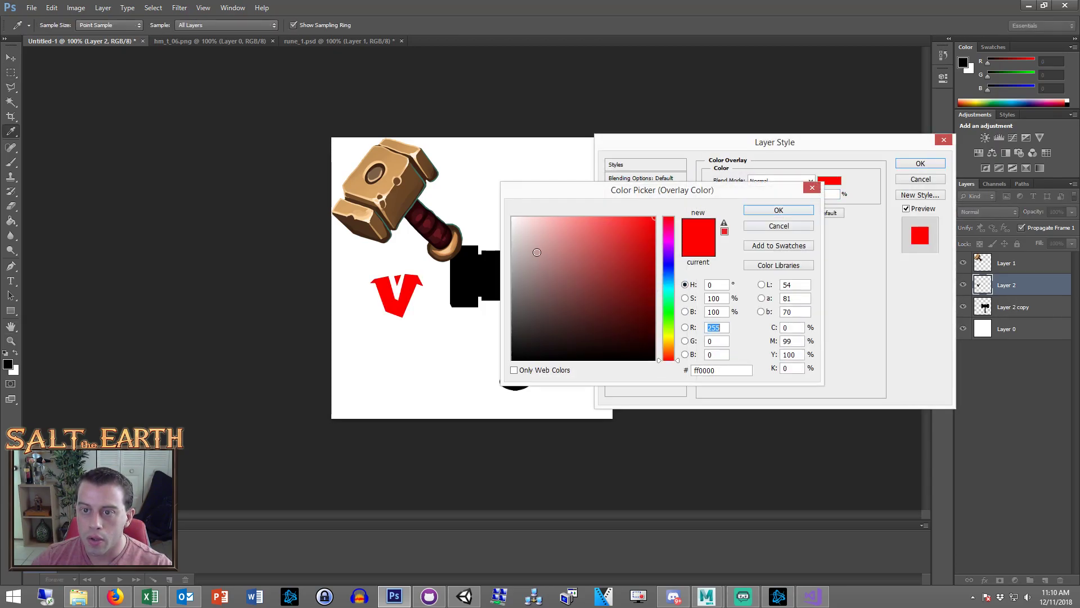
{"action": "left_click_drag", "start_coordinate": [538, 253], "coordinate": [508, 215]}
{"action": "left_click", "coordinate": [778, 210]}
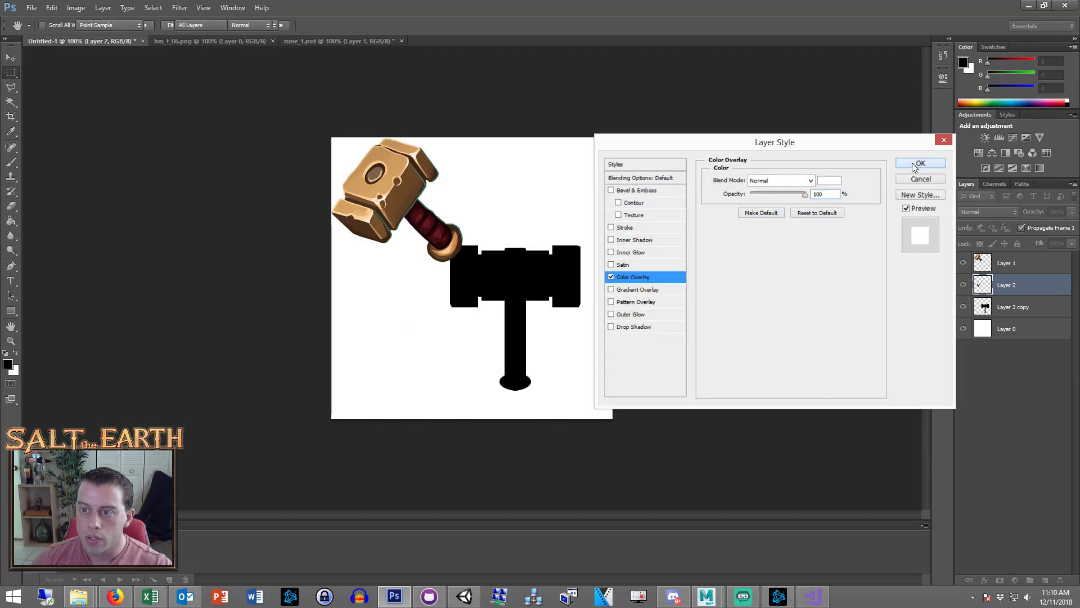
{"action": "left_click", "coordinate": [921, 163]}
{"action": "left_click", "coordinate": [14, 59]}
{"action": "left_click_drag", "start_coordinate": [451, 323], "coordinate": [576, 283]}
Select the white V, scale it to about 63% width and 62% height, and shift it to the middle of the hammer head
{"action": "left_click", "coordinate": [10, 73]}
{"action": "left_click", "coordinate": [12, 101]}
{"action": "left_click", "coordinate": [440, 260]}
{"action": "left_click", "coordinate": [10, 73]}
{"action": "right_click", "coordinate": [436, 196]}
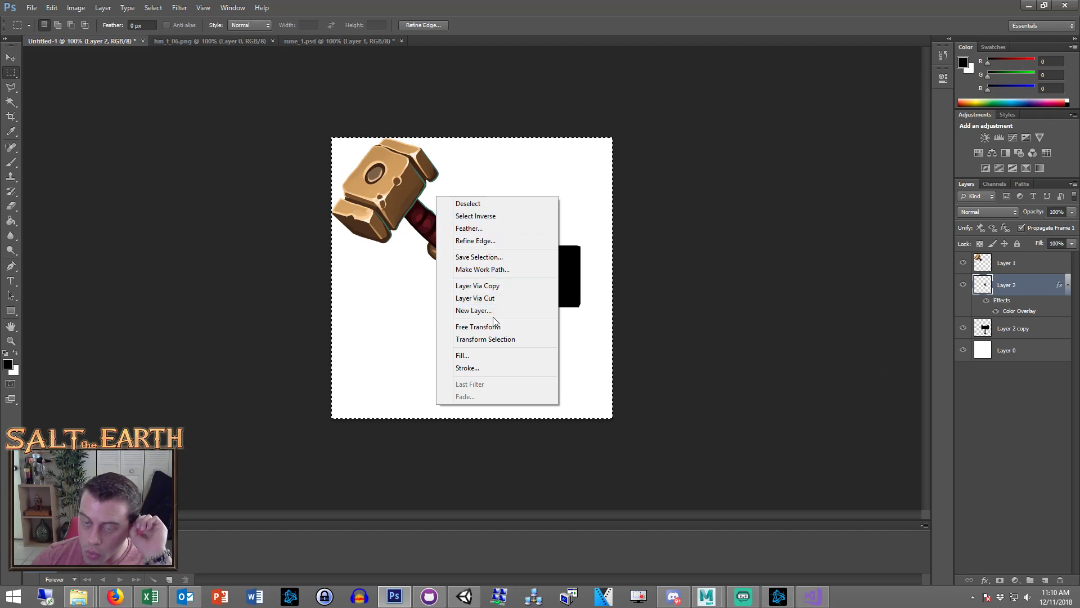
{"action": "left_click", "coordinate": [489, 224]}
{"action": "right_click", "coordinate": [514, 284]}
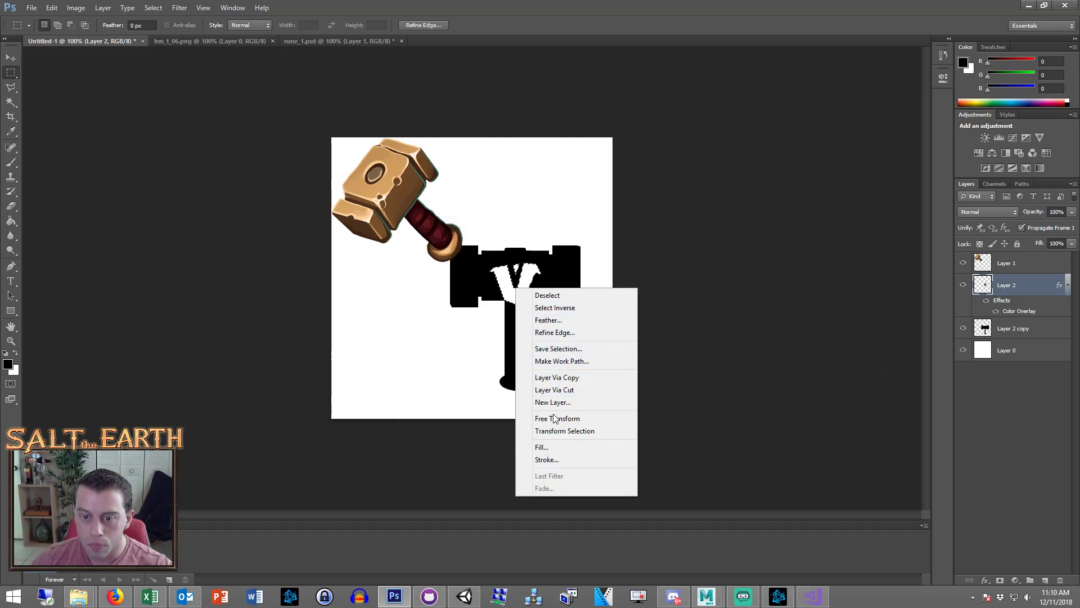
{"action": "left_click", "coordinate": [533, 415]}
{"action": "left_click_drag", "start_coordinate": [542, 306], "coordinate": [522, 290]}
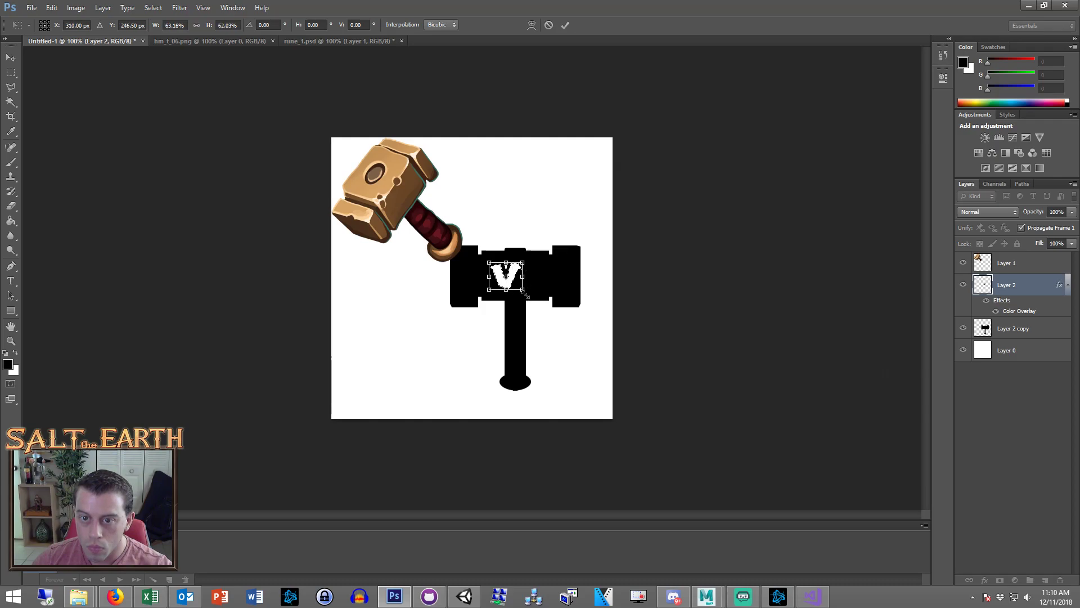
{"action": "left_click", "coordinate": [11, 73]}
{"action": "left_click", "coordinate": [526, 220]}
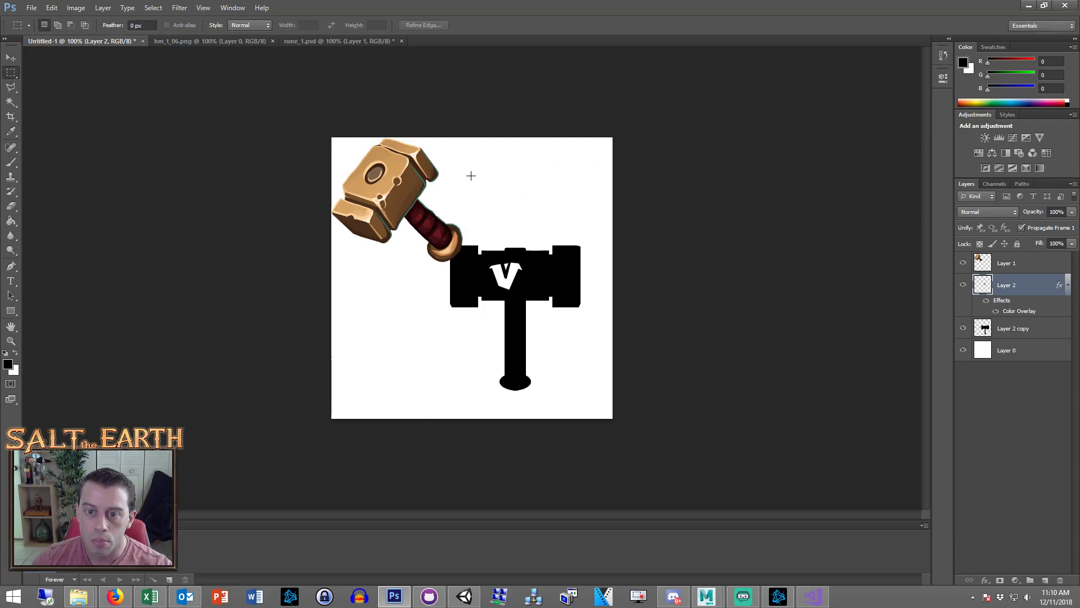
{"action": "left_click", "coordinate": [11, 58]}
{"action": "left_click_drag", "start_coordinate": [541, 305], "coordinate": [550, 305]}
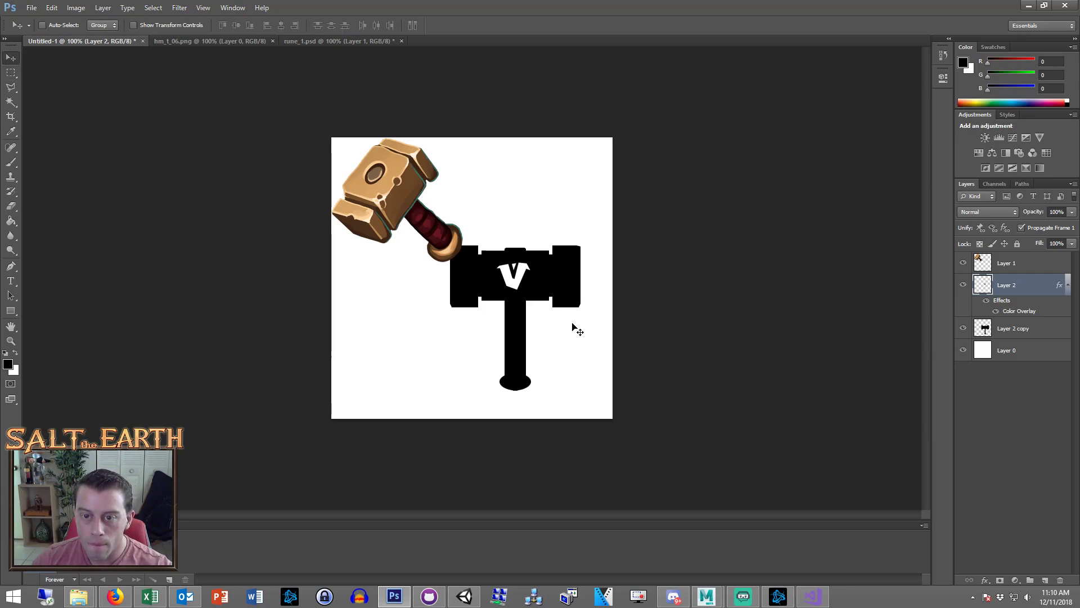
Delete Layer 1 with the colored reference hammer and make Layer 2 copy the active layer
{"action": "left_click", "coordinate": [1034, 326]}
{"action": "left_click", "coordinate": [1029, 293], "text": "ctrl"}
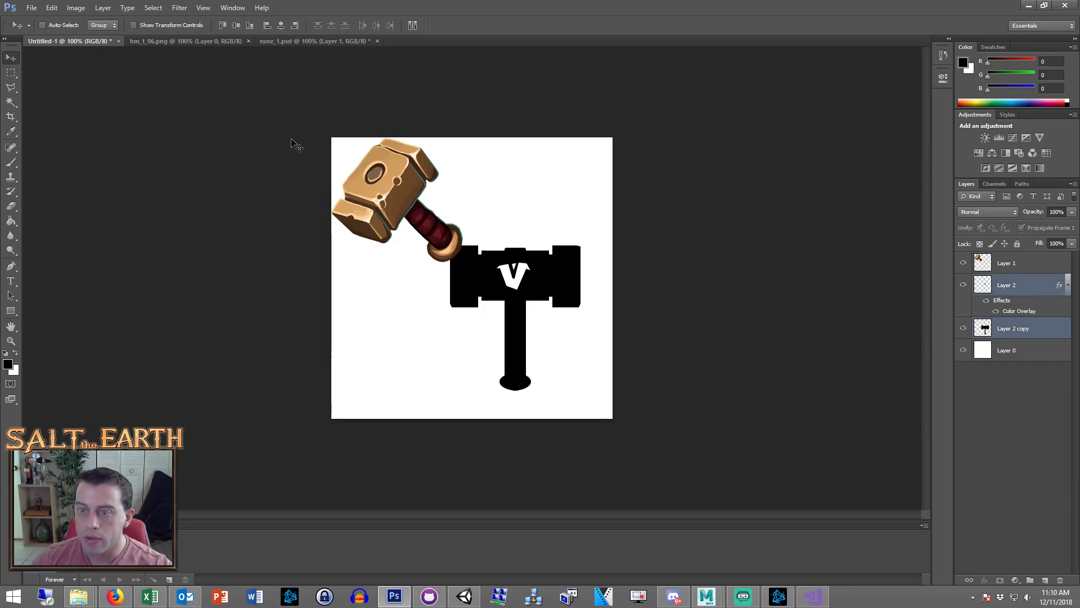
{"action": "left_click", "coordinate": [1040, 336]}
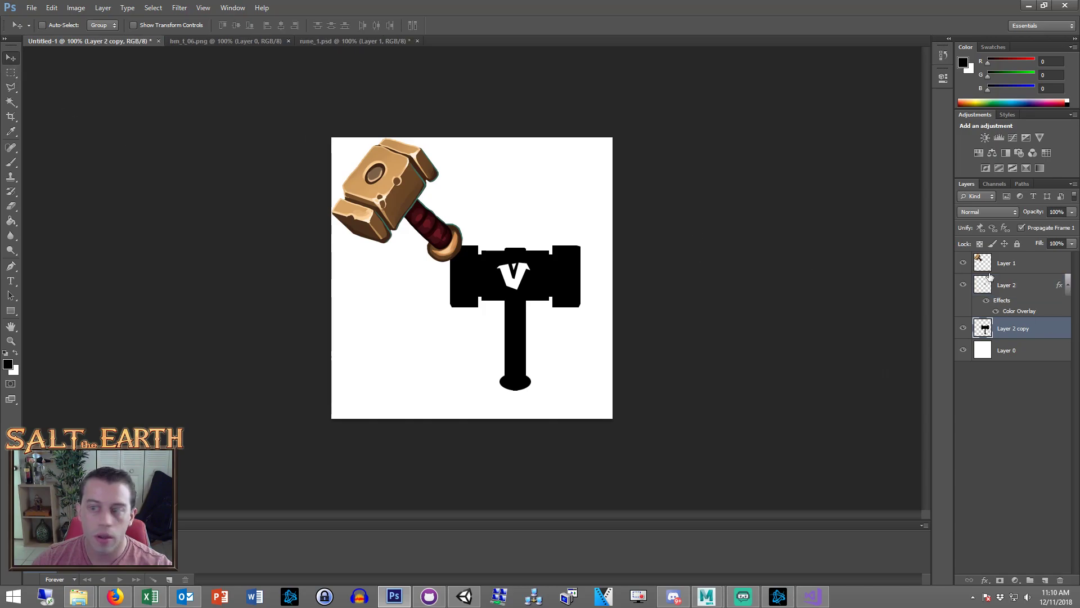
{"action": "left_click", "coordinate": [1034, 271]}
{"action": "key", "text": "Delete"}
{"action": "left_click", "coordinate": [983, 304]}
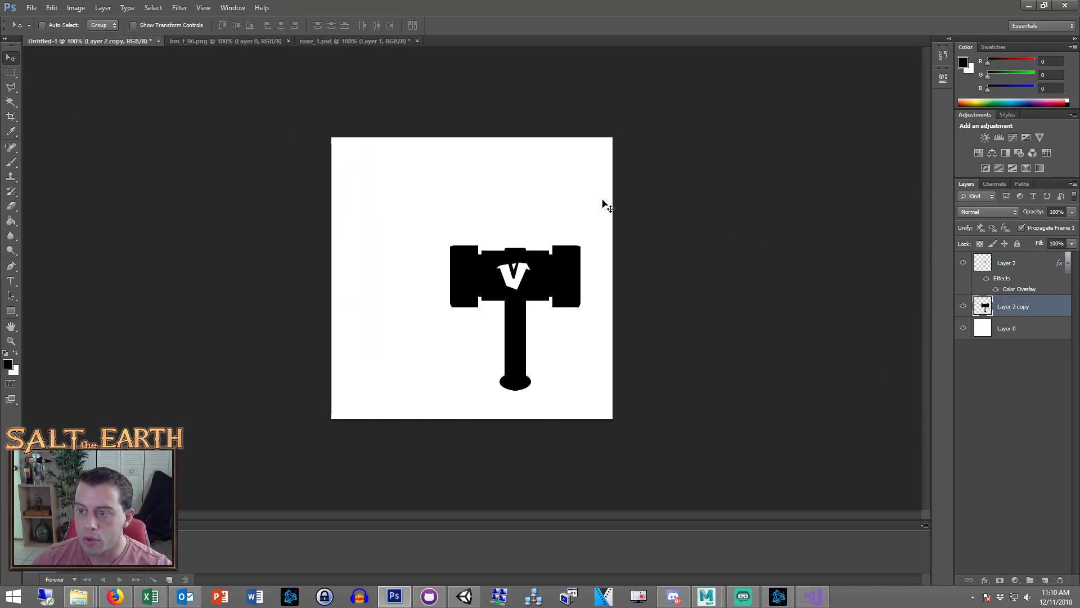
Center the black hammer vertically and horizontally on the whole canvas
{"action": "key", "text": "ctrl+a"}
{"action": "left_click", "coordinate": [239, 26]}
{"action": "left_click", "coordinate": [280, 26]}
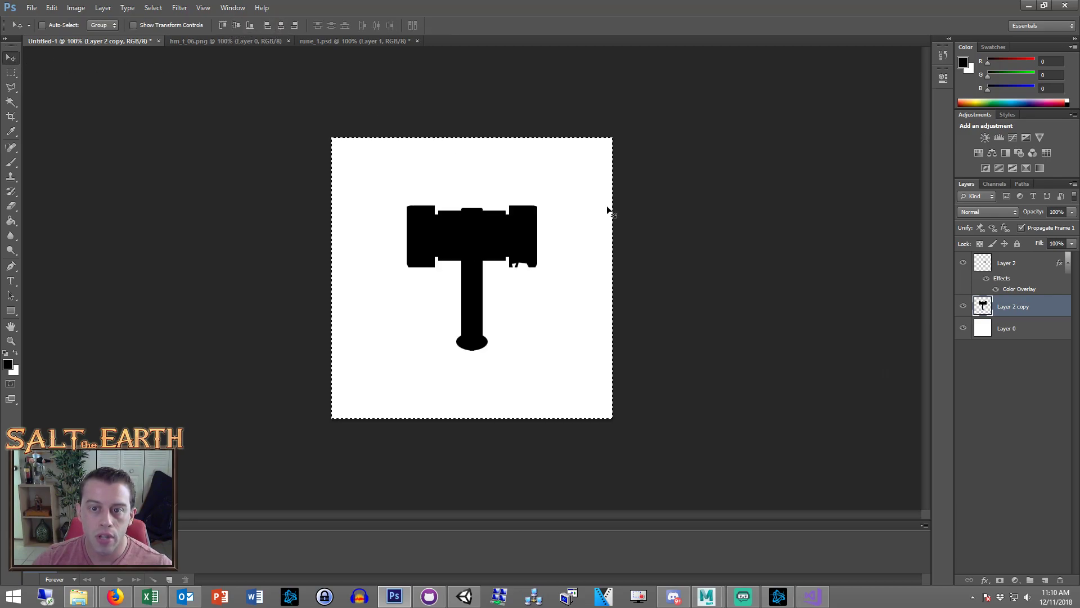
Center the white V on the canvas, clear the selection and move the V up onto the hammer head
{"action": "key", "text": "alt+bracketright"}
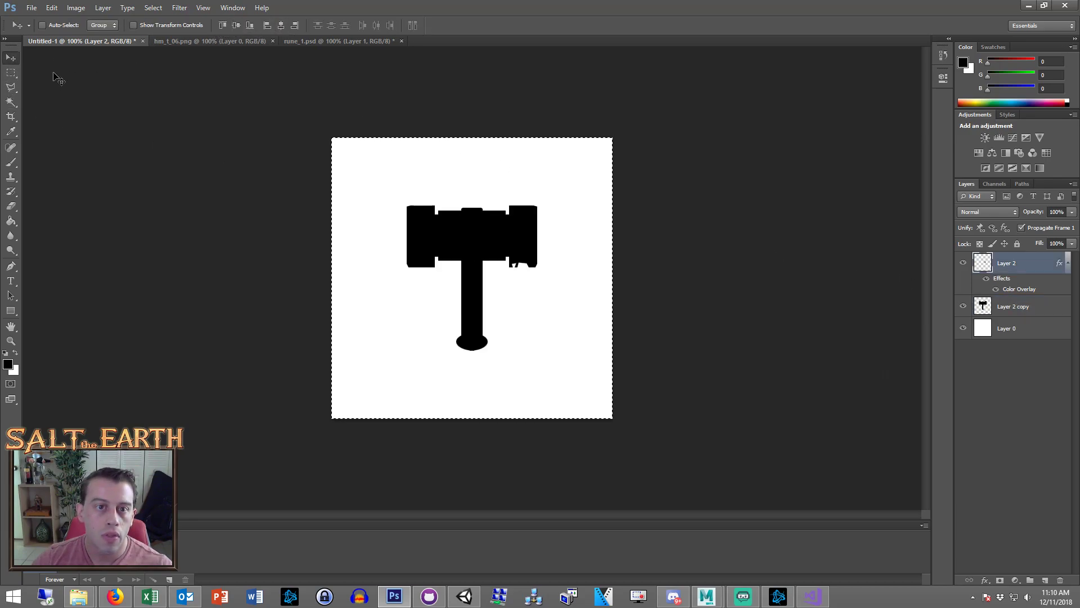
{"action": "left_click", "coordinate": [11, 73]}
{"action": "left_click", "coordinate": [10, 58]}
{"action": "left_click", "coordinate": [236, 26]}
{"action": "left_click", "coordinate": [280, 25]}
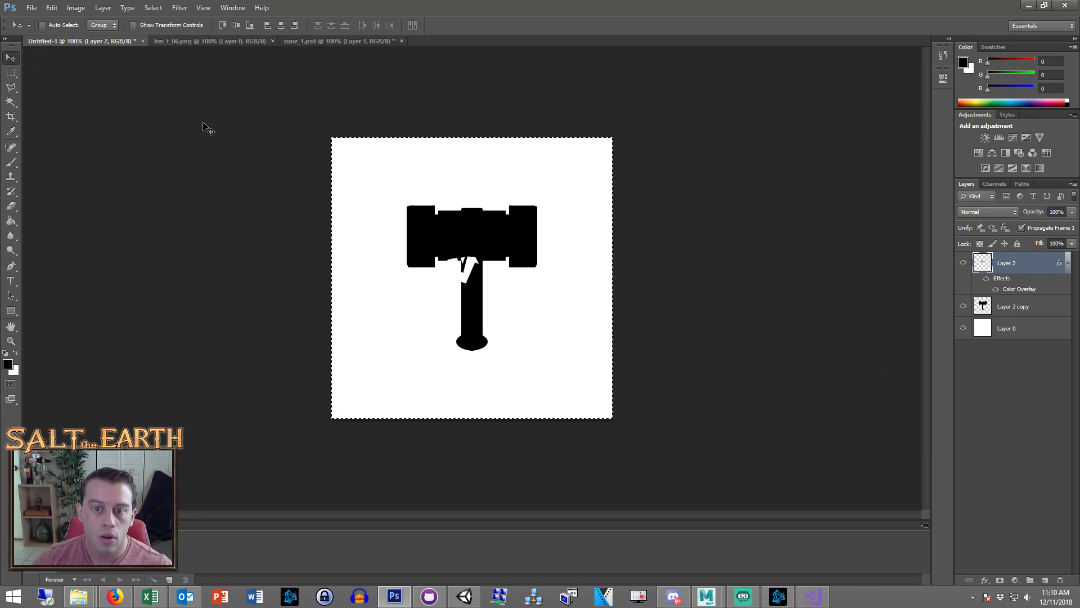
{"action": "key", "text": "ctrl+d"}
{"action": "left_click_drag", "start_coordinate": [462, 284], "coordinate": [478, 241]}
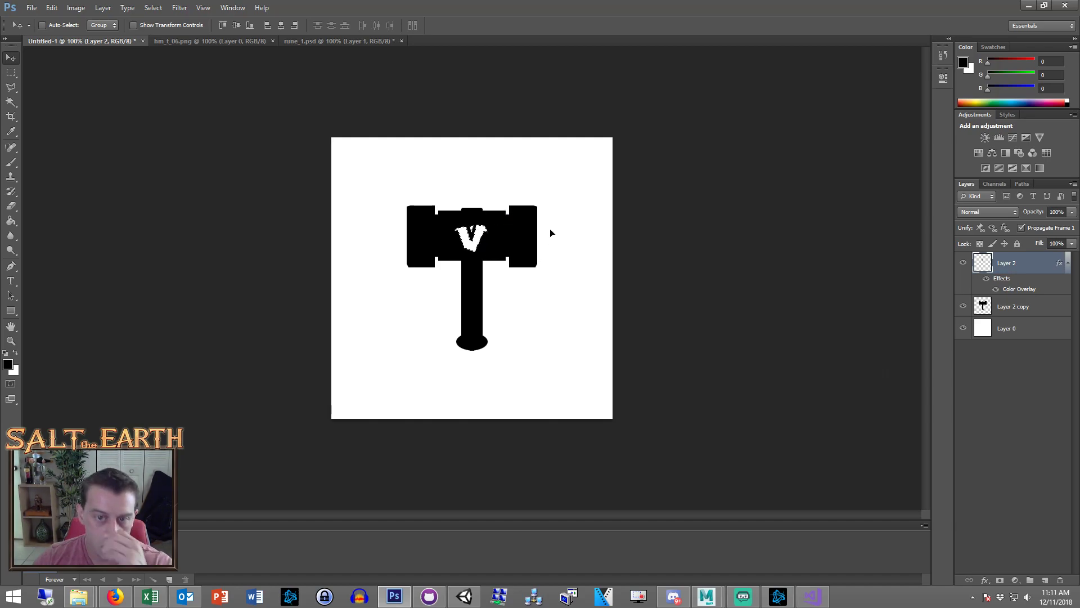
Fine-tune the white V's position in the middle of the hammer head
{"action": "key", "text": "ctrl+plus"}
{"action": "scroll", "coordinate": [556, 211], "scroll_direction": "up", "scroll_amount": 4}
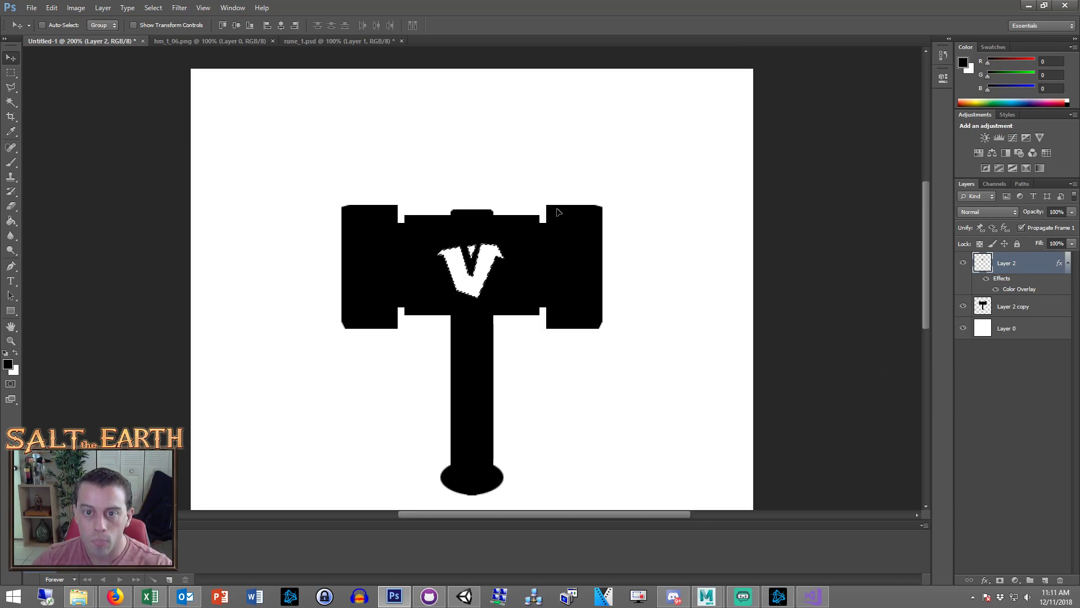
{"action": "left_click_drag", "start_coordinate": [500, 287], "coordinate": [502, 287]}
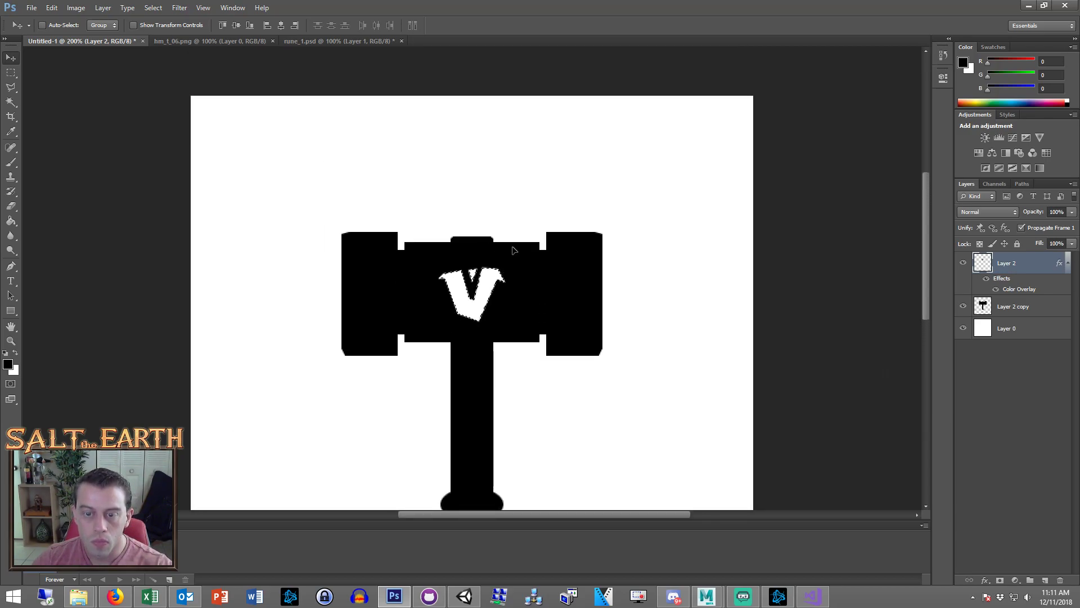
{"action": "key", "text": "m"}
{"action": "scroll", "coordinate": [565, 244], "scroll_direction": "down", "scroll_amount": 3}
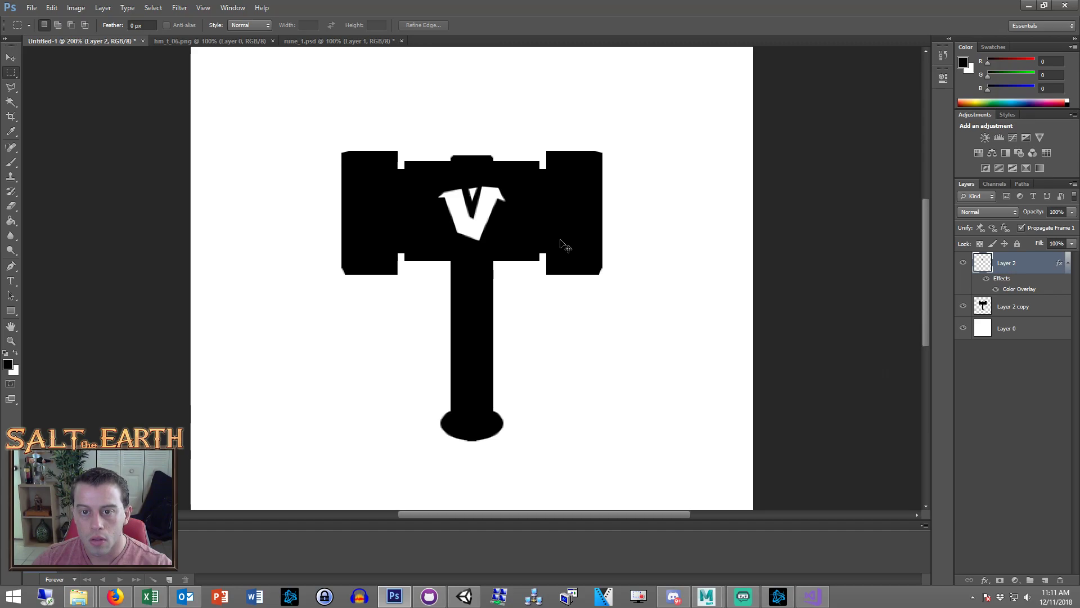
{"action": "key", "text": "ctrl+minus"}
{"action": "key", "text": "ctrl+plus"}
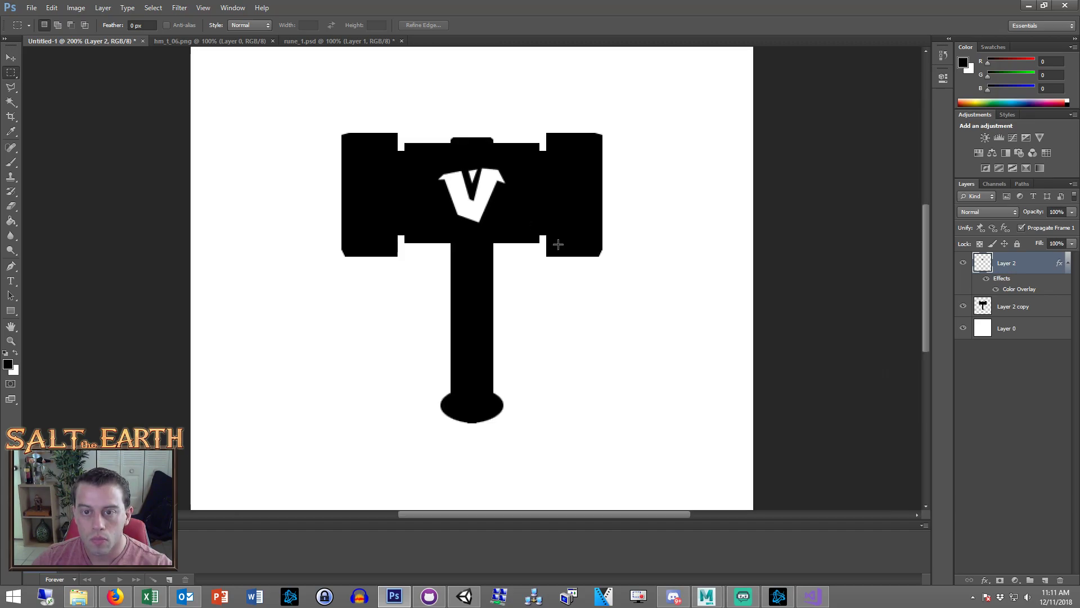
{"action": "scroll", "coordinate": [557, 244], "scroll_direction": "up", "scroll_amount": 2}
{"action": "scroll", "coordinate": [560, 246], "scroll_direction": "down", "scroll_amount": 3}
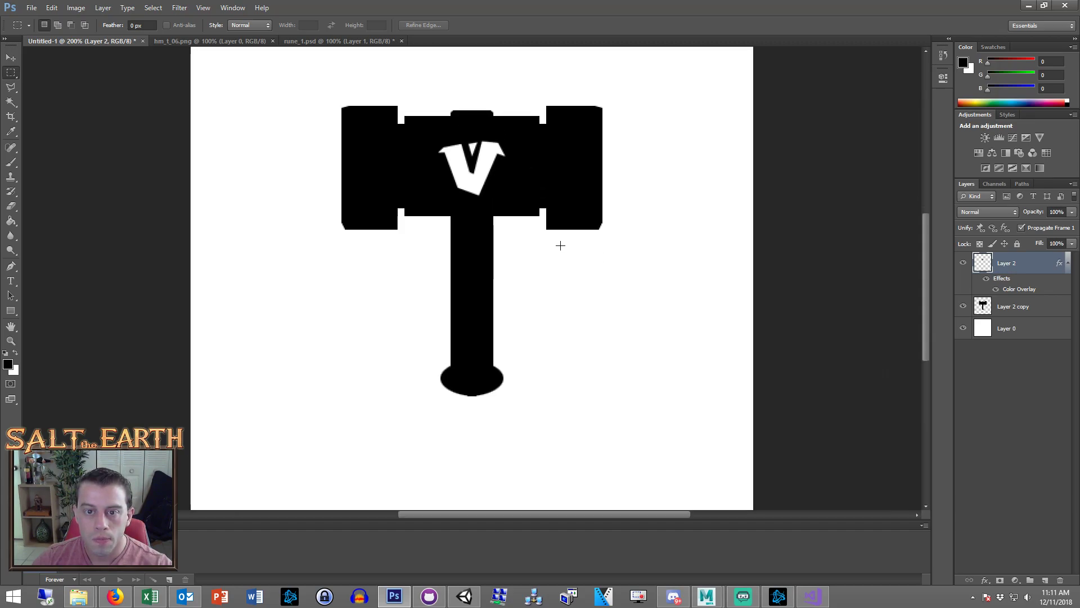
{"action": "scroll", "coordinate": [563, 245], "scroll_direction": "up", "scroll_amount": 1}
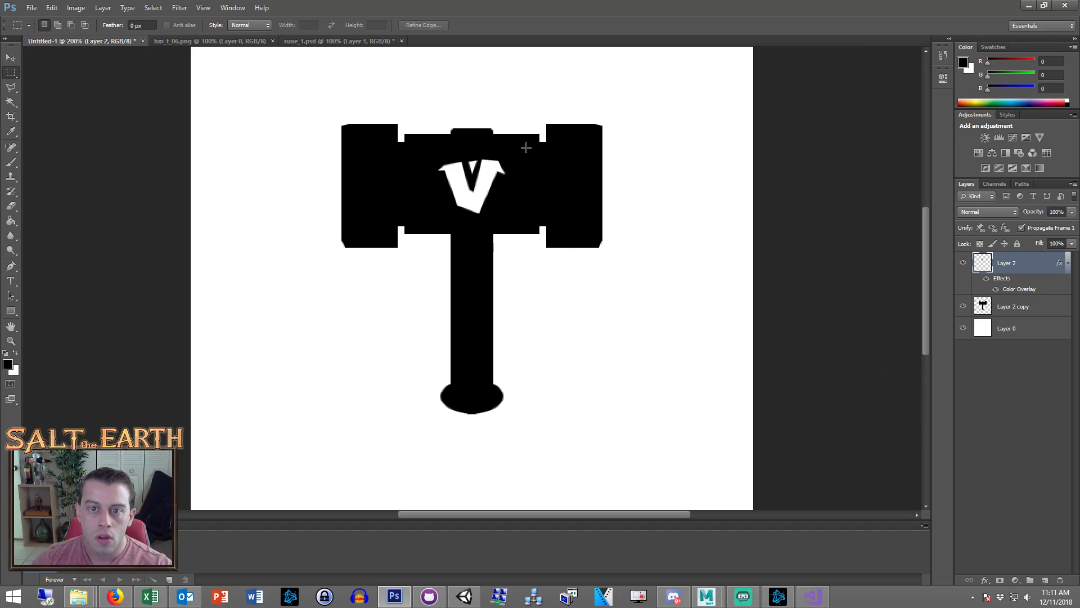
Clear any selection and delete the layer with the white V from the hammer head
{"action": "key", "text": "w"}
{"action": "left_click", "coordinate": [373, 150]}
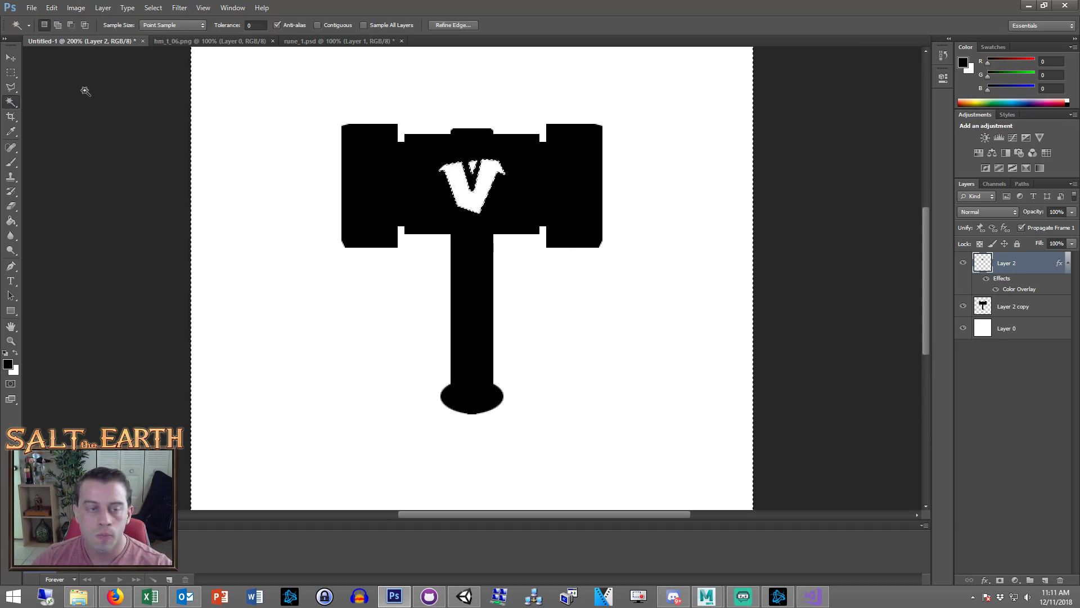
{"action": "left_click", "coordinate": [15, 77]}
{"action": "left_click", "coordinate": [319, 137]}
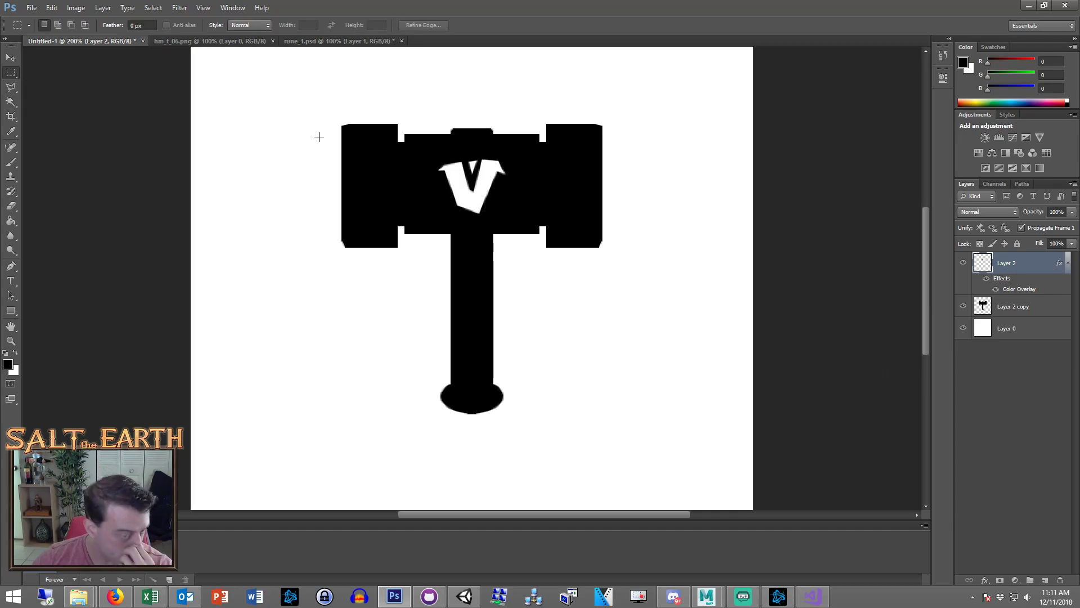
{"action": "key", "text": "Delete"}
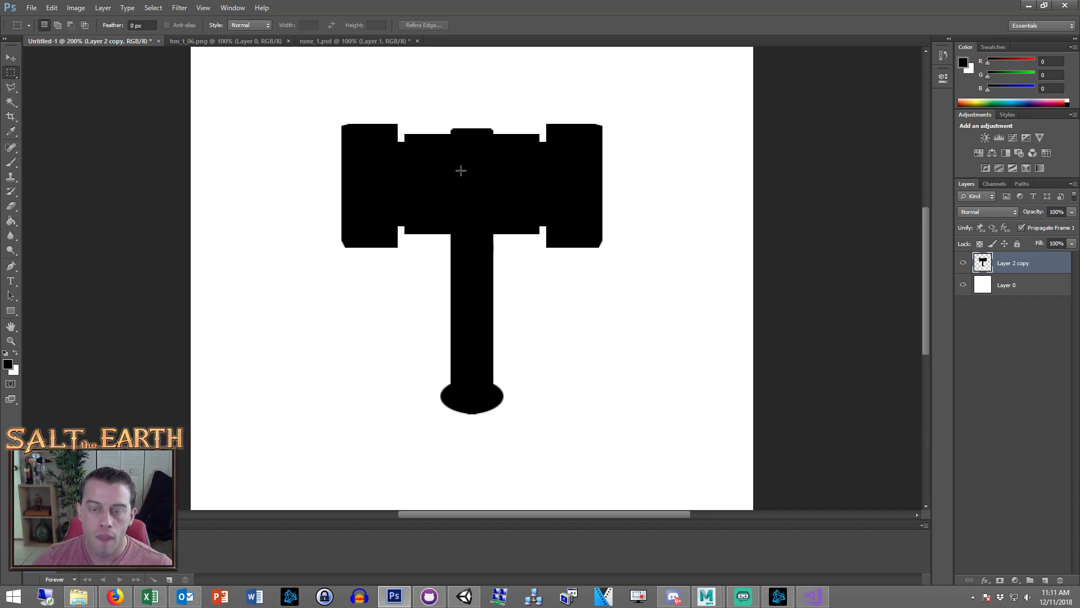
Draw a small circular selection beside the hammer handle and fill it with black on a new layer
{"action": "left_click", "coordinate": [15, 72]}
{"action": "left_click", "coordinate": [57, 84]}
{"action": "left_click_drag", "start_coordinate": [450, 169], "coordinate": [561, 325]}
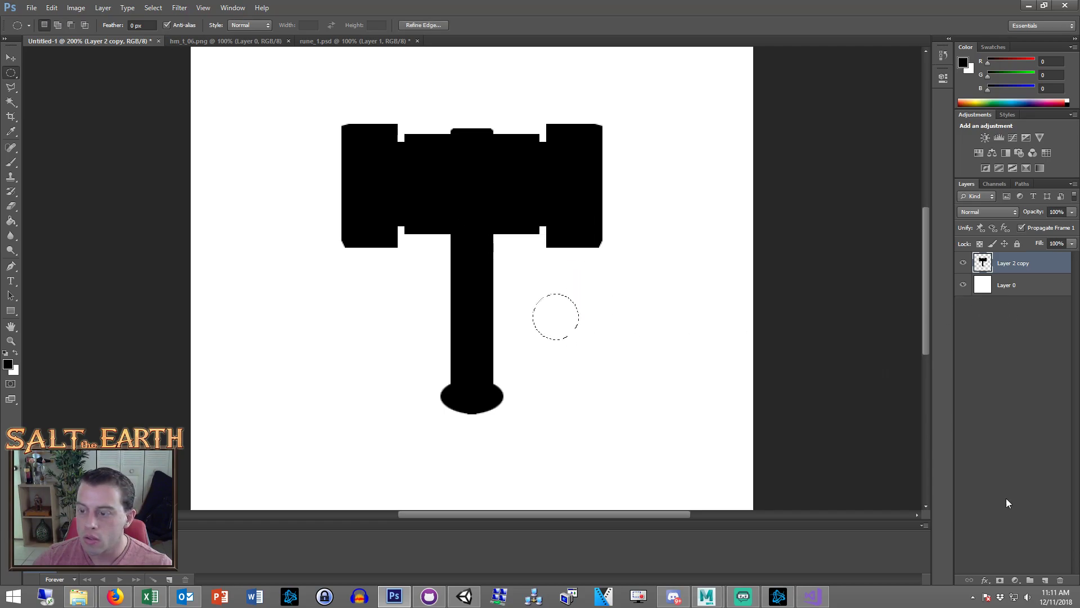
{"action": "left_click", "coordinate": [1045, 579]}
{"action": "left_click", "coordinate": [11, 221]}
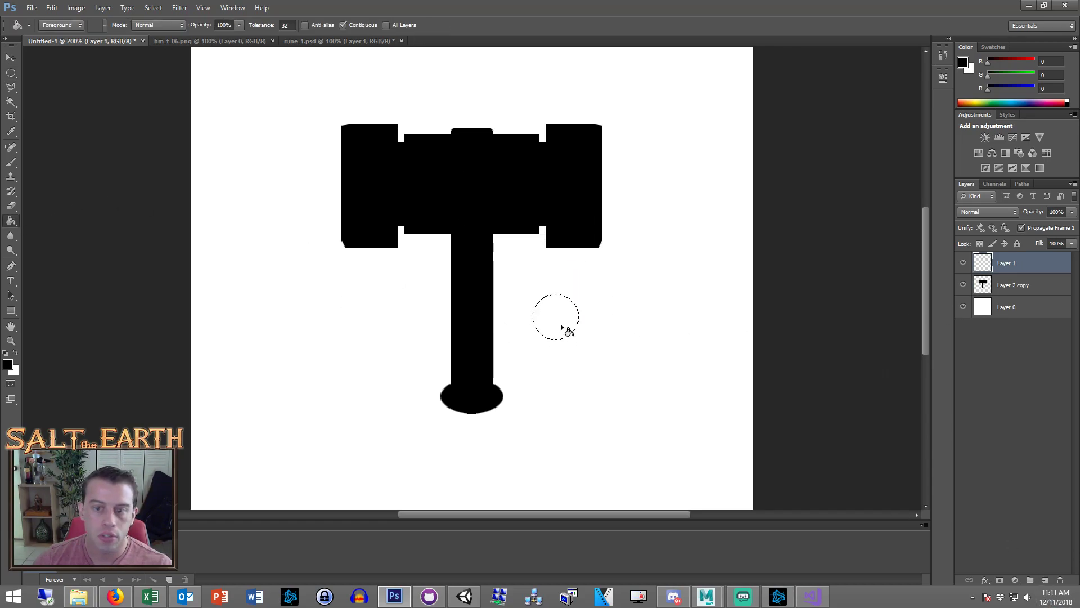
{"action": "left_click", "coordinate": [569, 322]}
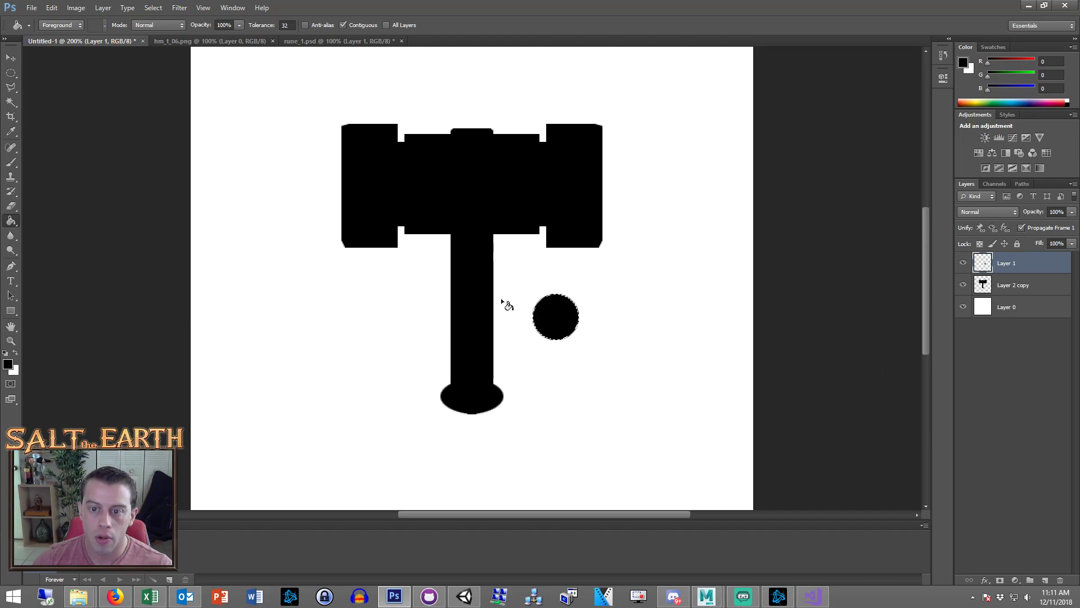
Center the black circle horizontally and vertically on the whole canvas, then clear the selection
{"action": "left_click", "coordinate": [11, 73]}
{"action": "left_click", "coordinate": [308, 166]}
{"action": "left_click", "coordinate": [10, 65]}
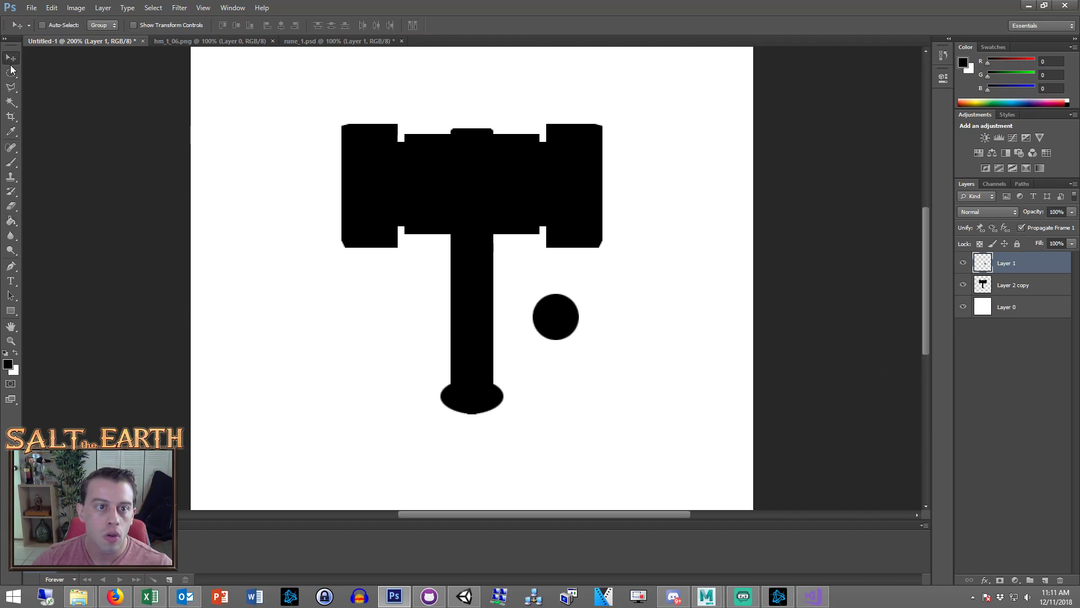
{"action": "key", "text": "ctrl+a"}
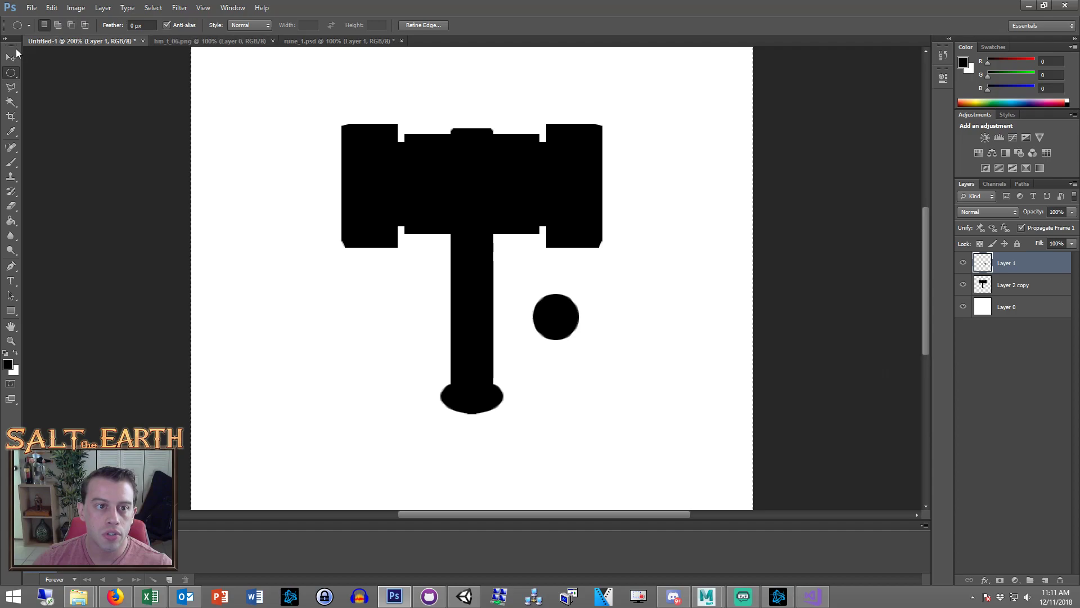
{"action": "left_click_drag", "start_coordinate": [12, 67], "coordinate": [50, 72]}
{"action": "key", "text": "v"}
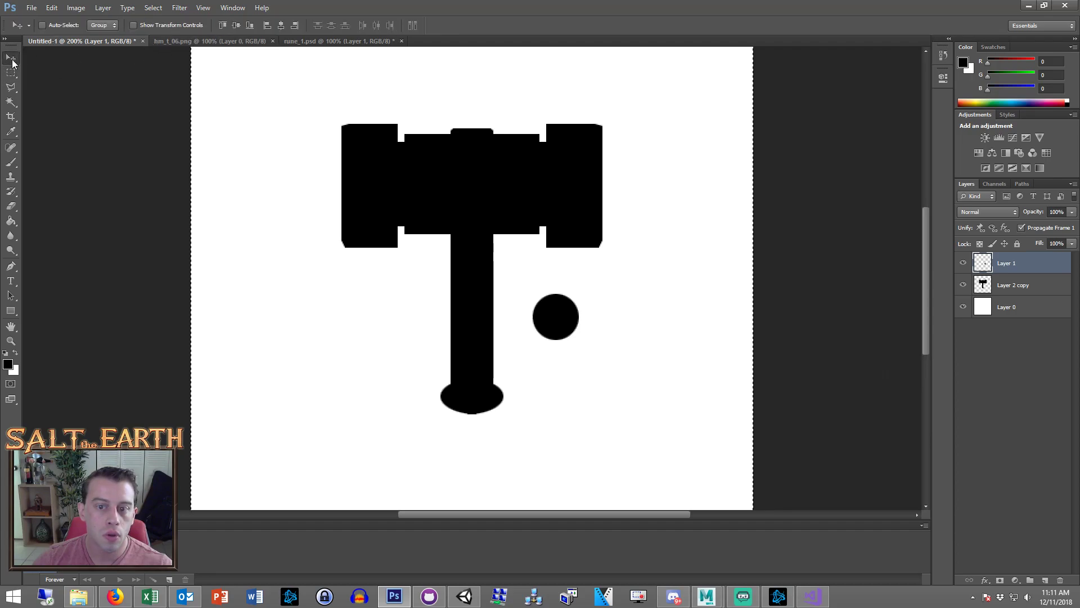
{"action": "left_click", "coordinate": [280, 25]}
{"action": "left_click", "coordinate": [236, 25]}
{"action": "key", "text": "ctrl+d"}
{"action": "left_click", "coordinate": [10, 72]}
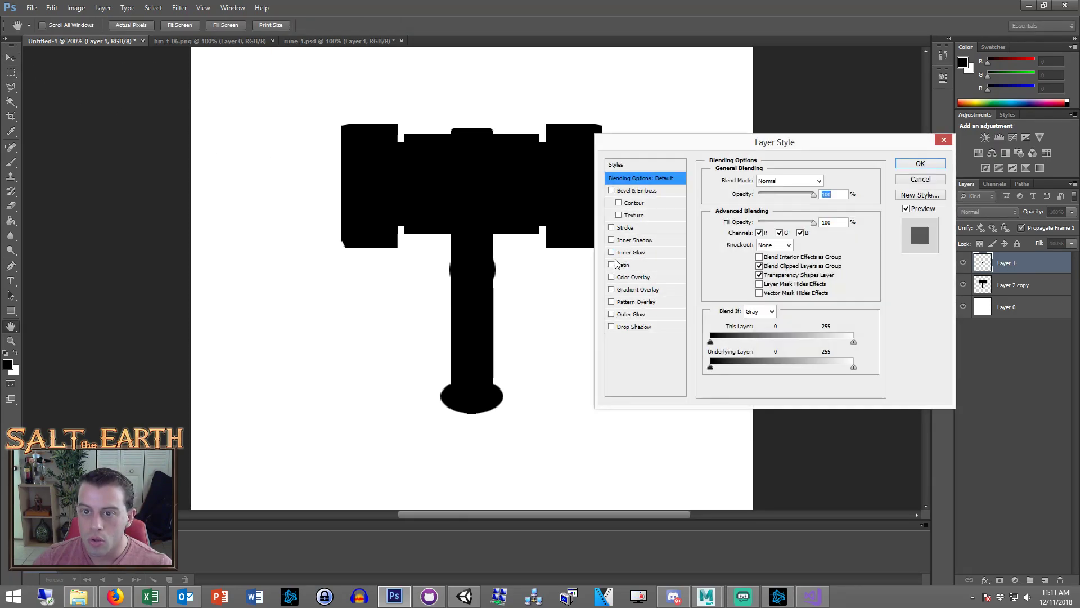
Give the circle a white Color Overlay and move it up to the middle of the hammer head
{"action": "left_click", "coordinate": [619, 278]}
{"action": "left_click", "coordinate": [829, 181]}
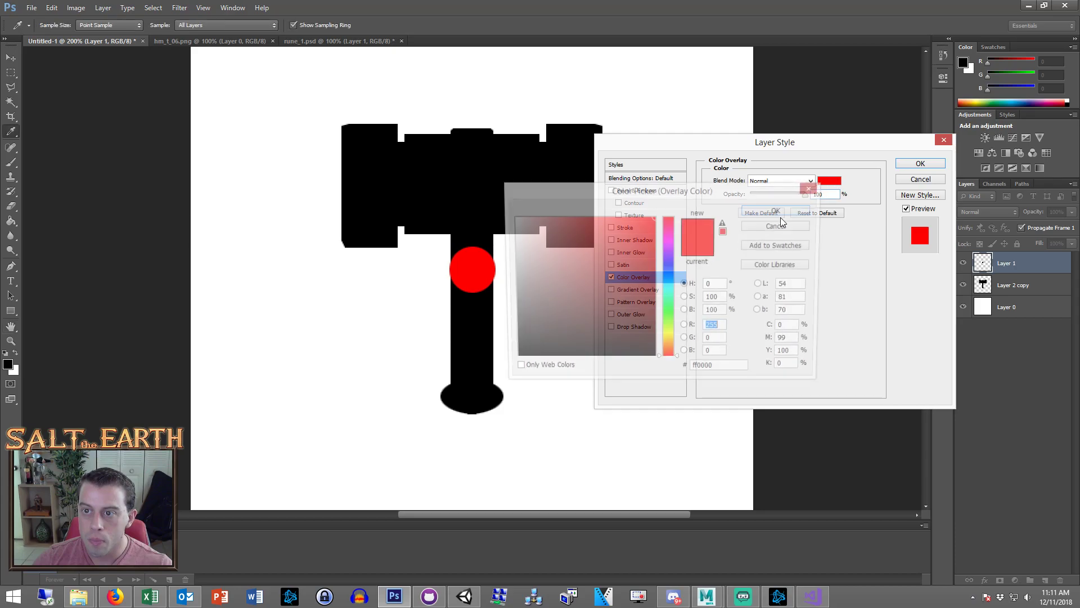
{"action": "left_click", "coordinate": [778, 210]}
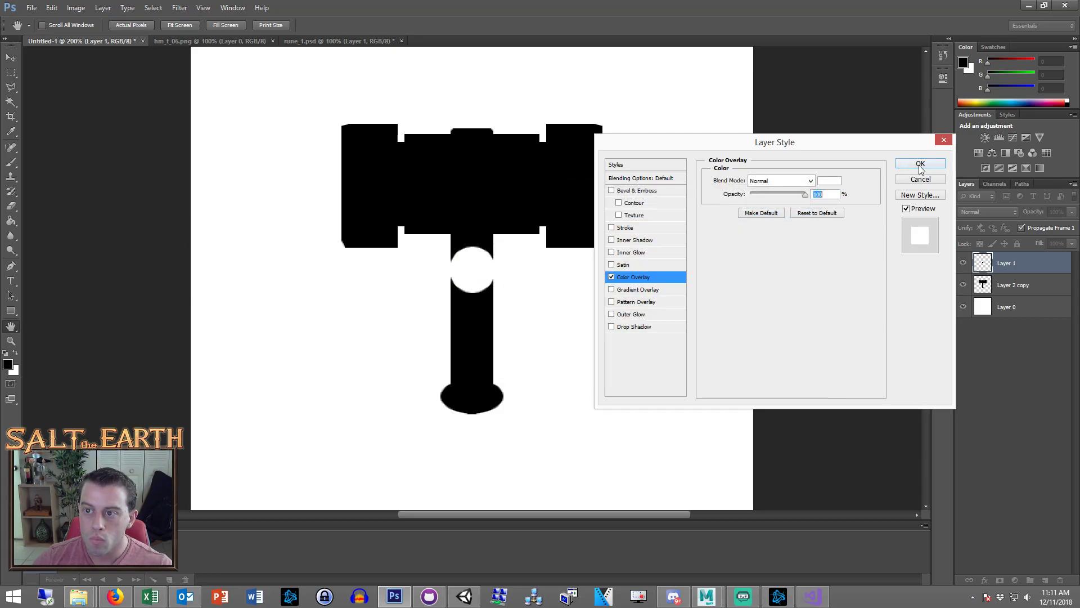
{"action": "key", "text": "Return"}
{"action": "key", "text": "v"}
{"action": "left_click_drag", "start_coordinate": [520, 273], "coordinate": [529, 191]}
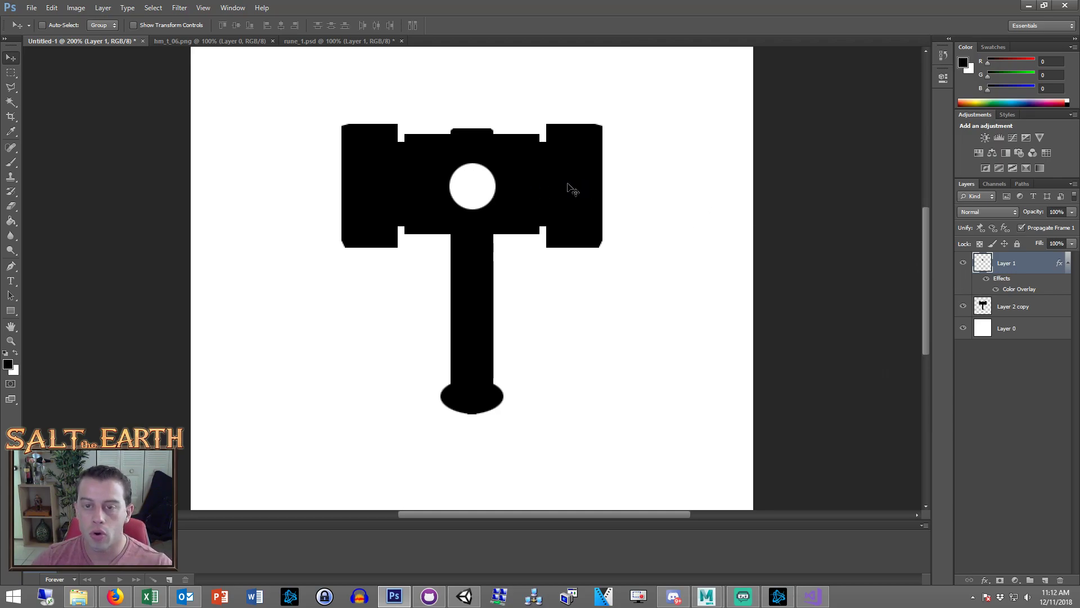
Duplicate the white circle's layer and hide the layer effects on the copy
{"action": "right_click", "coordinate": [1034, 270]}
{"action": "left_click", "coordinate": [985, 239]}
{"action": "left_click", "coordinate": [634, 184]}
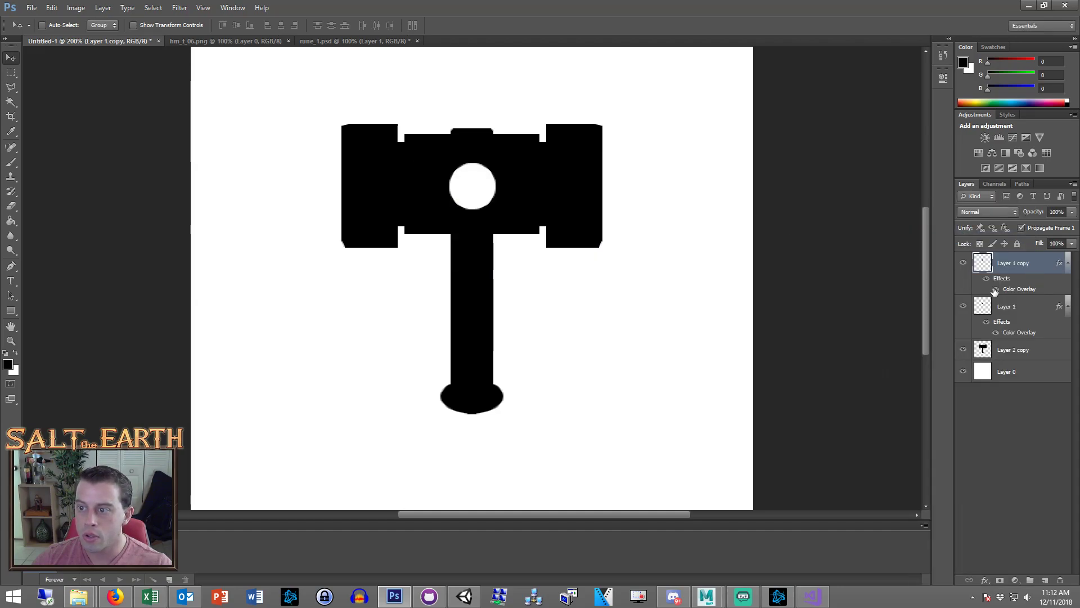
{"action": "left_click", "coordinate": [987, 282]}
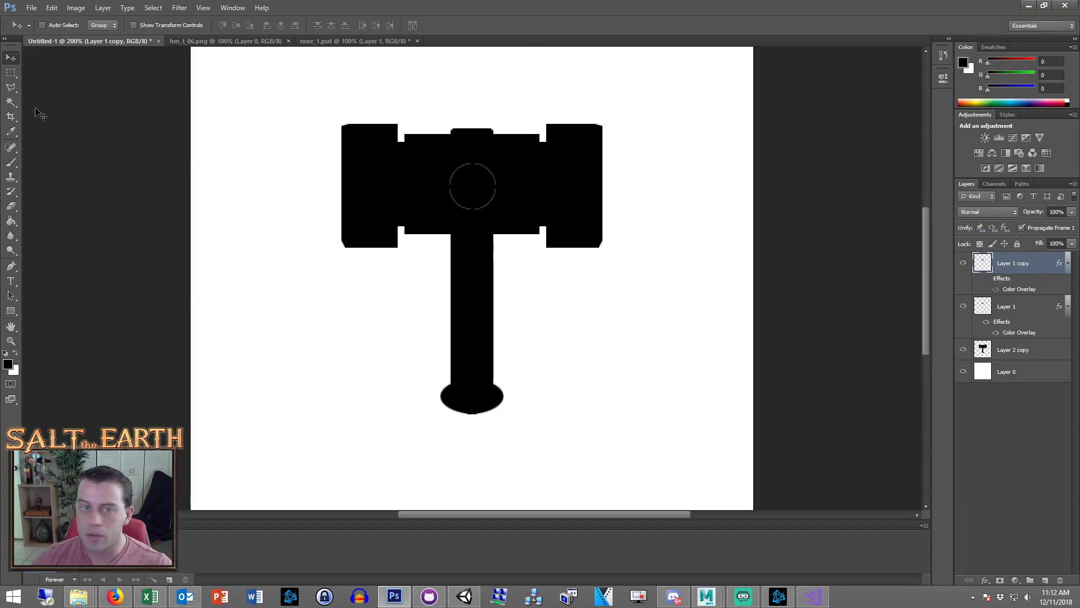
Select the black circle on the copied layer and scale it down to about 83% with Free Transform
{"action": "left_click", "coordinate": [11, 74]}
{"action": "key", "text": "ctrl+a"}
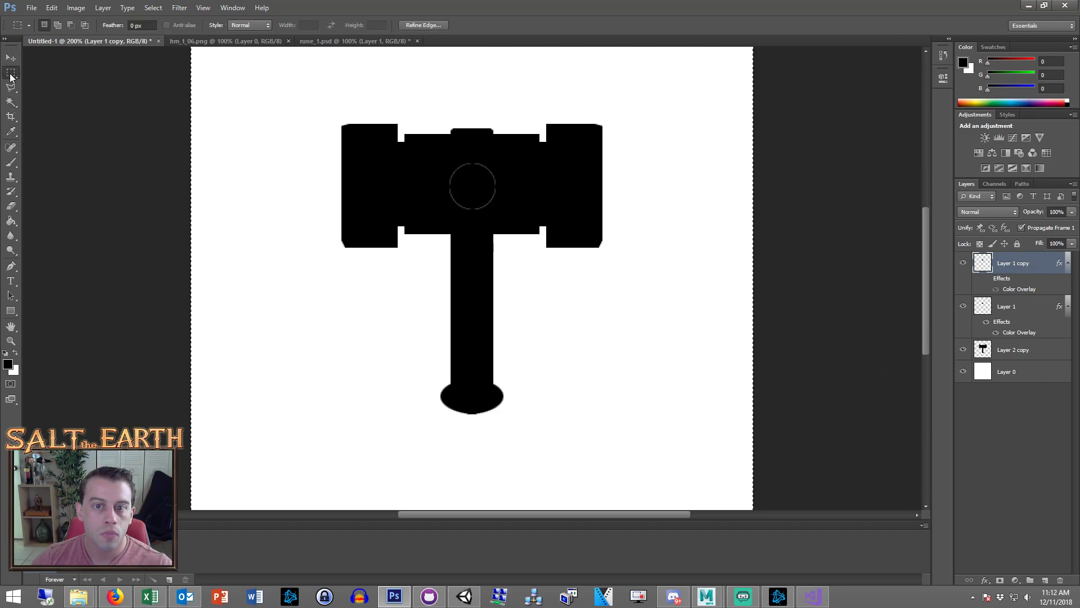
{"action": "key", "text": "w"}
{"action": "left_click", "coordinate": [490, 181]}
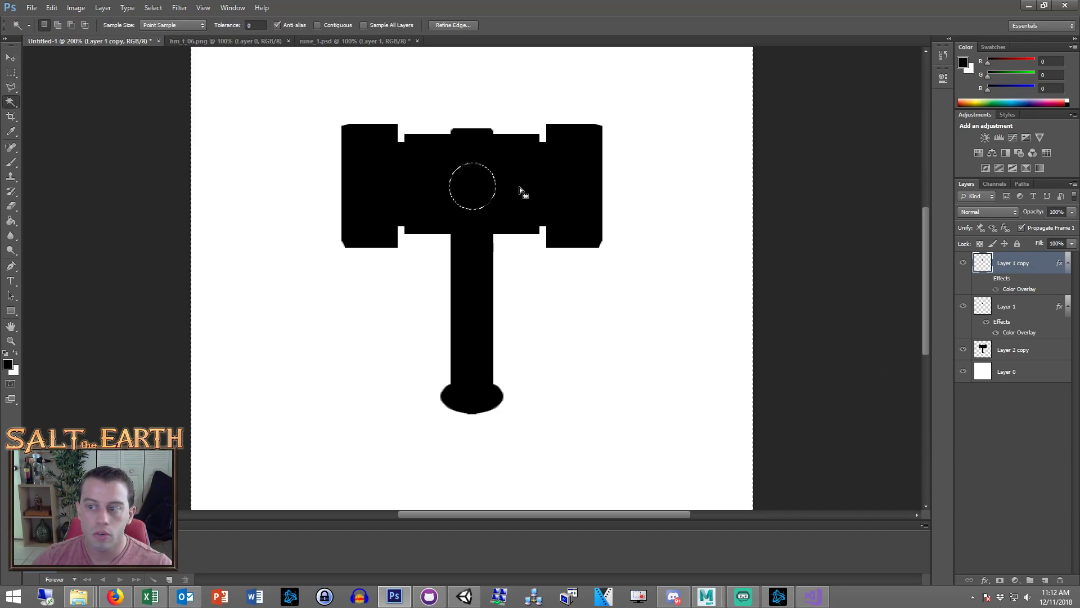
{"action": "left_click", "coordinate": [12, 74]}
{"action": "right_click", "coordinate": [266, 138]}
{"action": "left_click", "coordinate": [289, 159]}
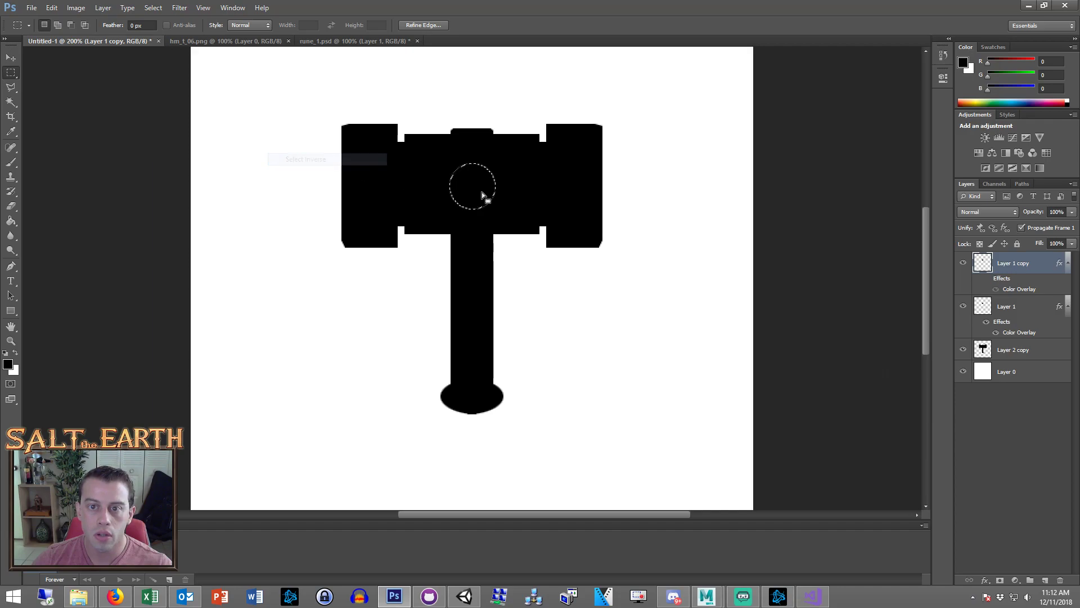
{"action": "right_click", "coordinate": [481, 191]}
{"action": "left_click", "coordinate": [522, 321]}
{"action": "left_click_drag", "start_coordinate": [495, 208], "coordinate": [487, 204]}
{"action": "left_click", "coordinate": [11, 72]}
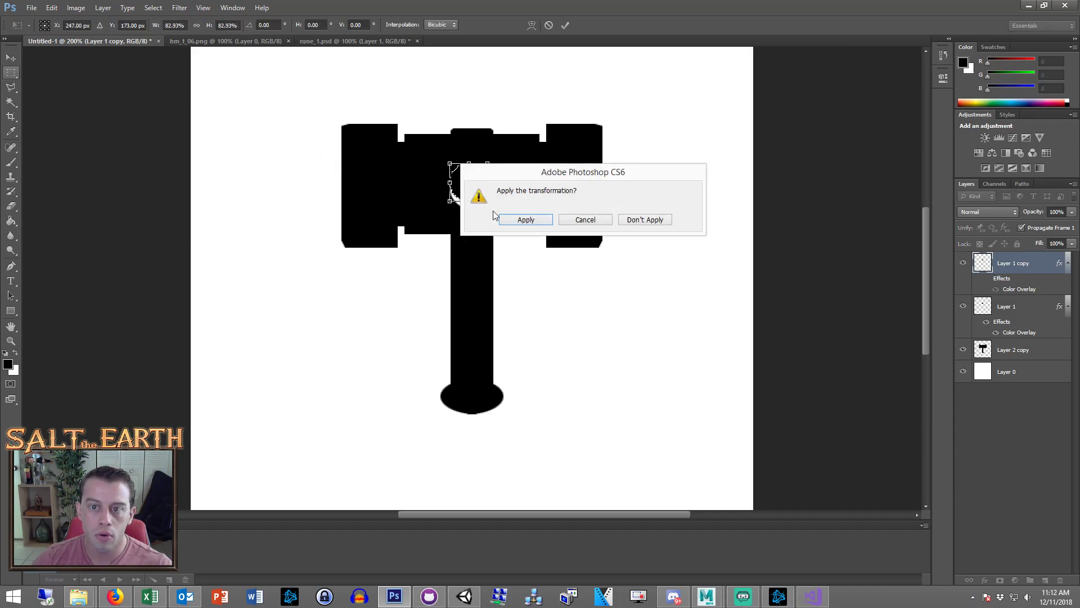
{"action": "key", "text": "Return"}
Align the smaller black circle to the vertical center of the whole canvas and clear the selection
{"action": "key", "text": "ctrl+a"}
{"action": "key", "text": "v"}
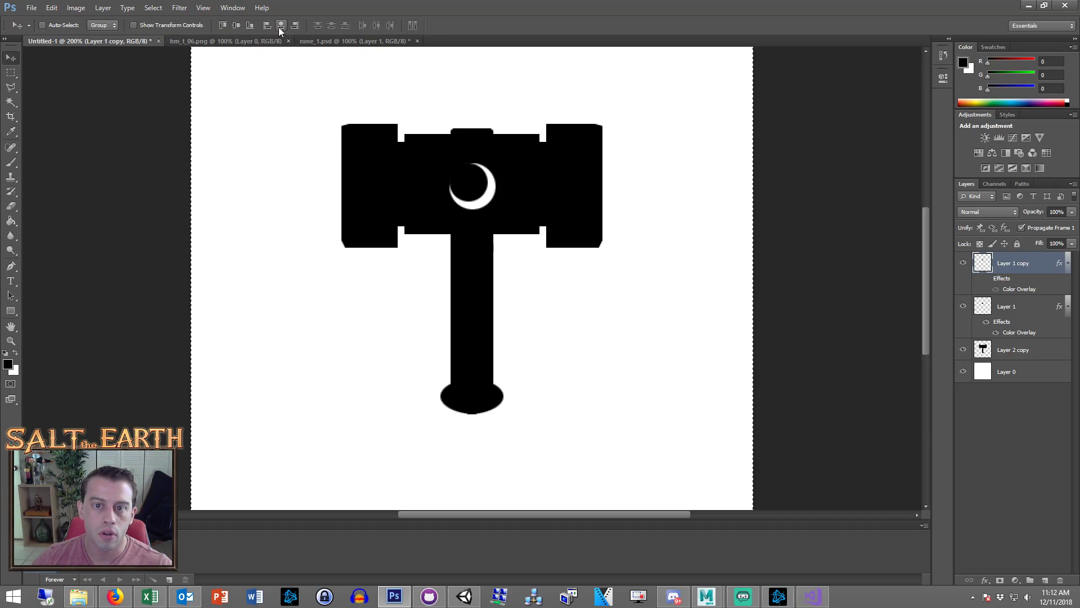
{"action": "key", "text": "m"}
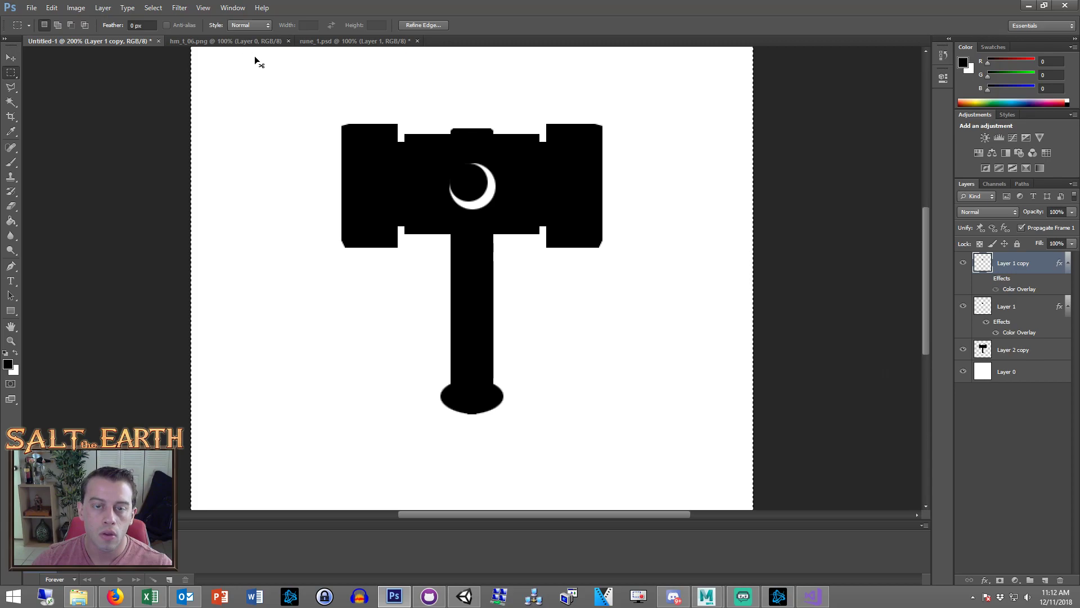
{"action": "left_click", "coordinate": [11, 58]}
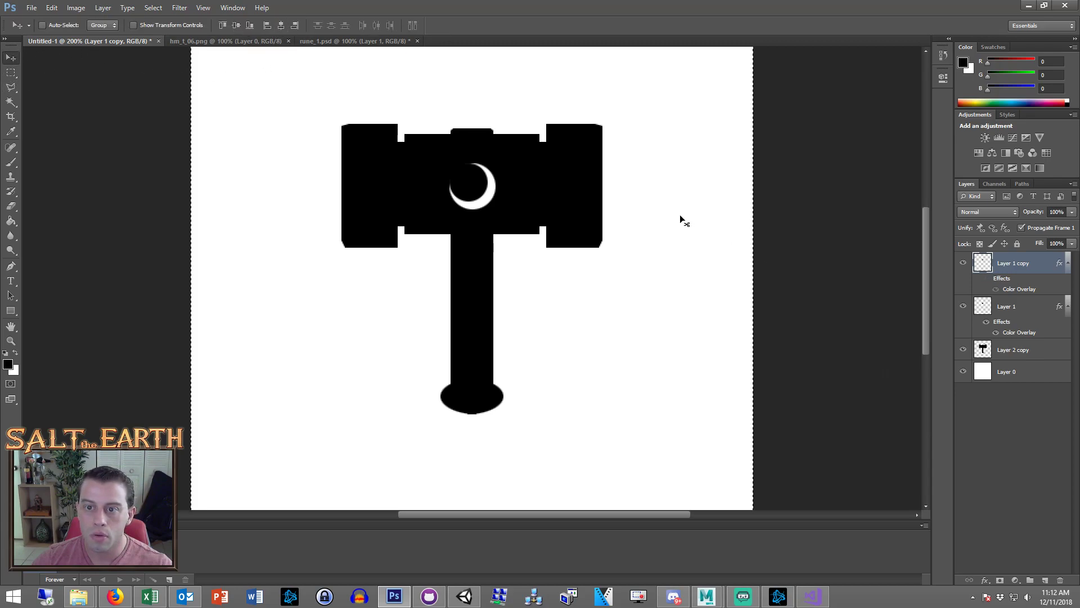
{"action": "left_click", "coordinate": [17, 73]}
{"action": "left_click", "coordinate": [595, 228]}
{"action": "key", "text": "ctrl+a"}
{"action": "left_click", "coordinate": [17, 58]}
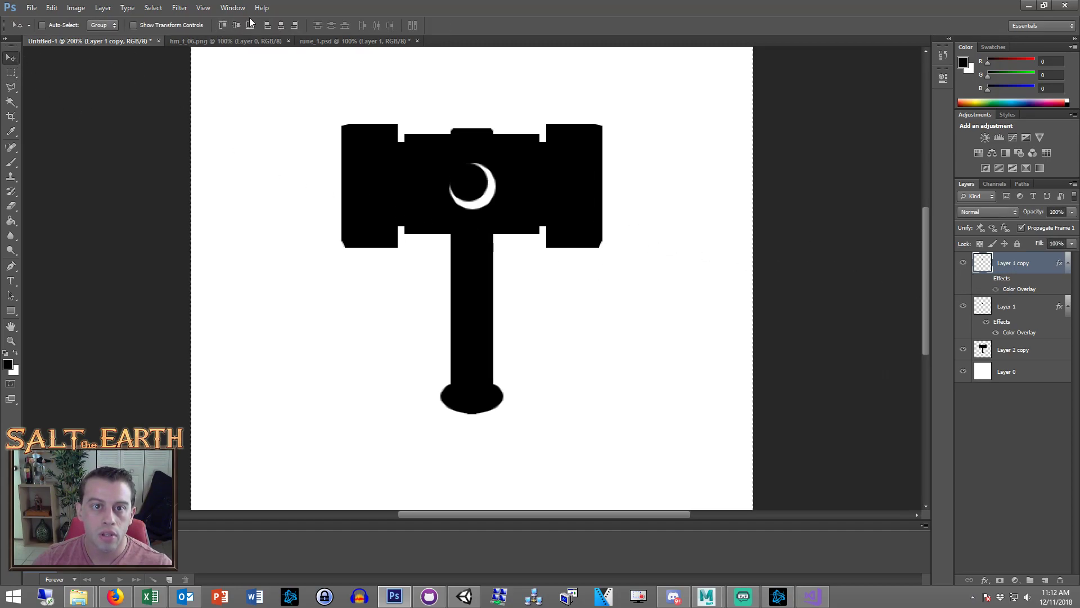
{"action": "left_click", "coordinate": [237, 25]}
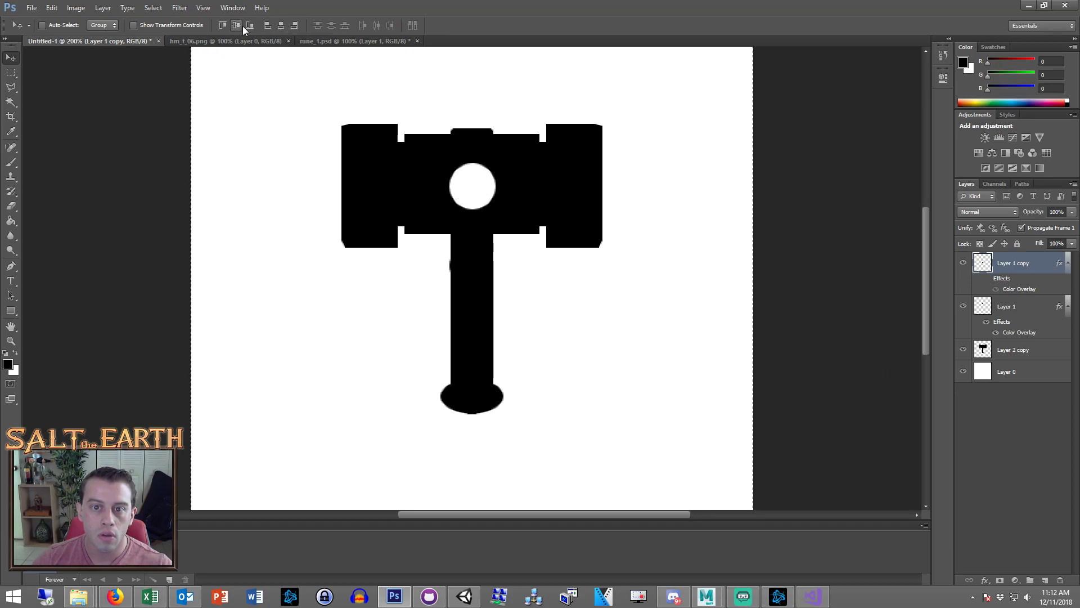
{"action": "key", "text": "ctrl+d"}
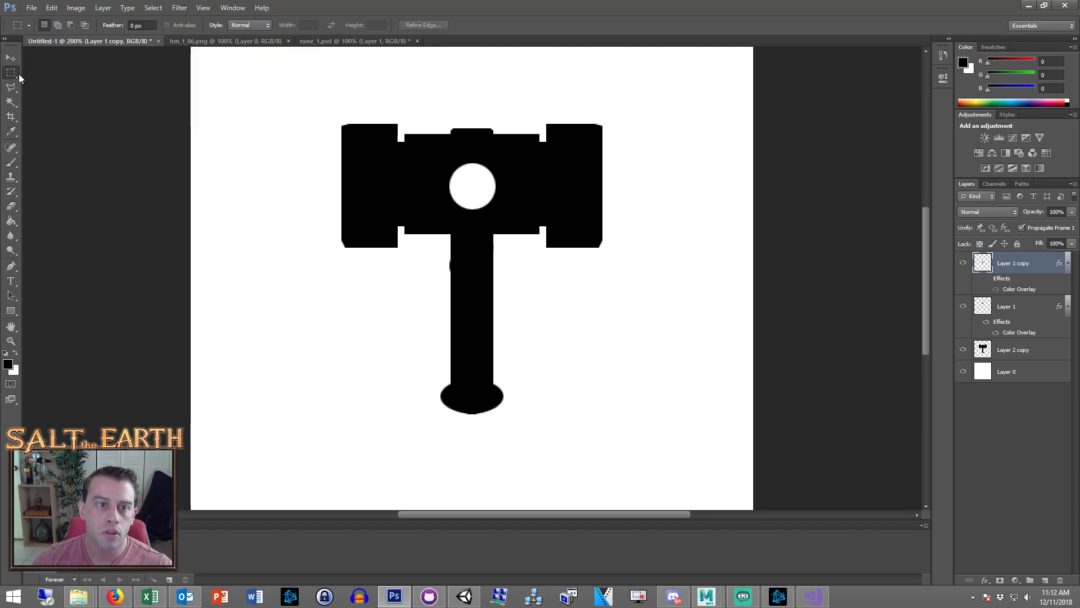
Move the smaller black circle into the white circle on the hammer head and nudge it to form an even ring
{"action": "left_click_drag", "start_coordinate": [544, 175], "coordinate": [532, 195]}
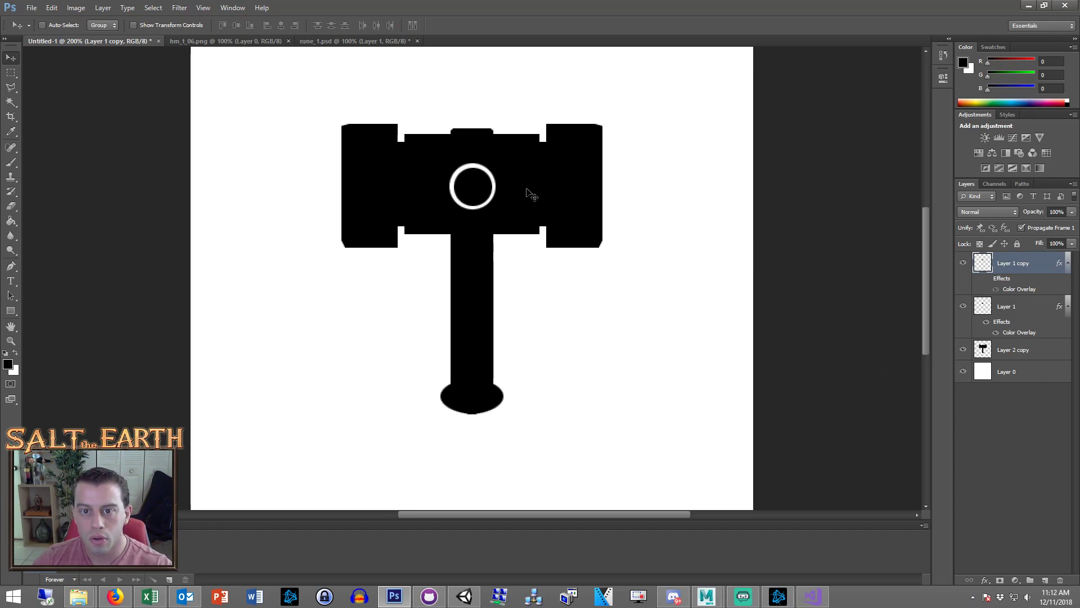
{"action": "key", "text": "Left"}
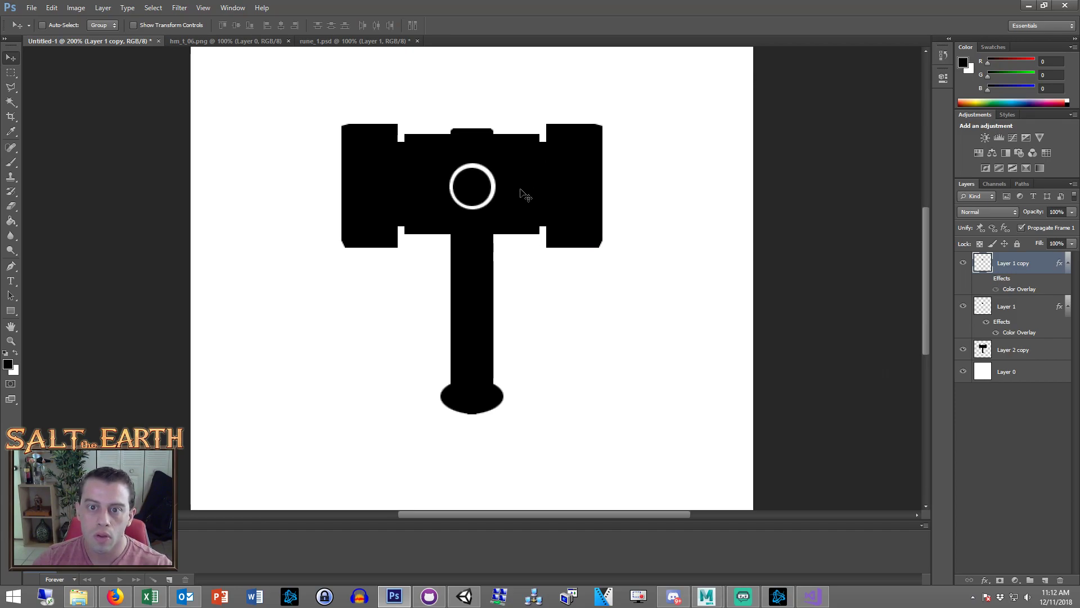
{"action": "key", "text": "Right"}
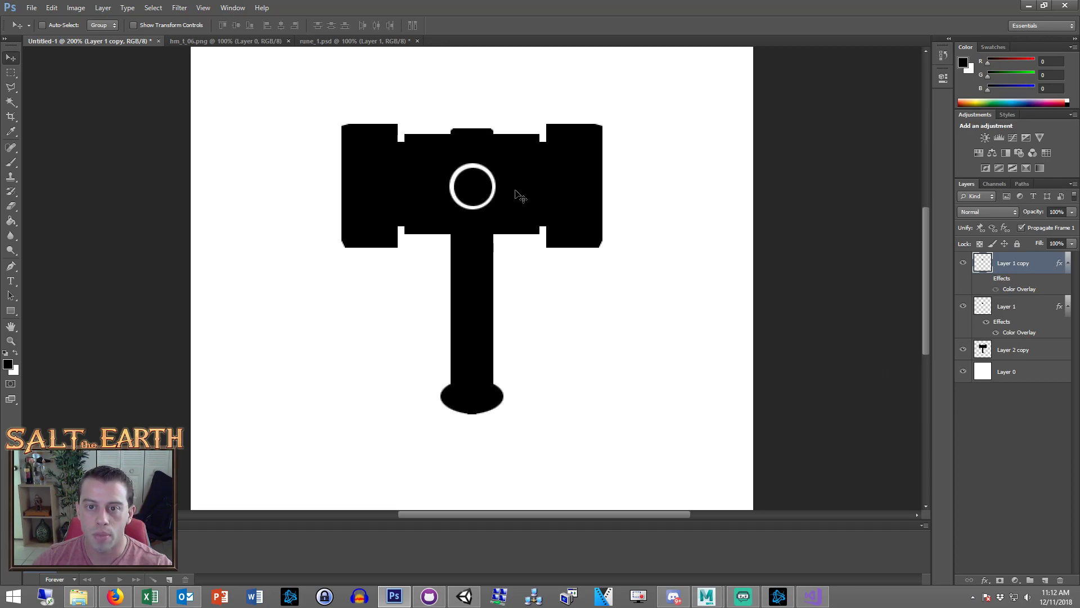
{"action": "key", "text": "w"}
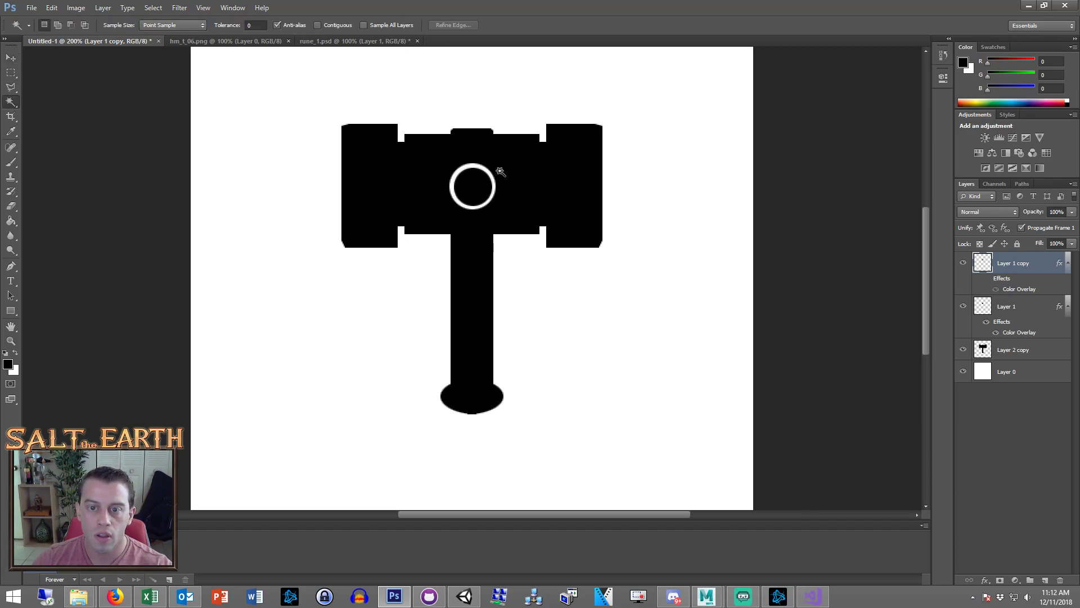
{"action": "left_click", "coordinate": [394, 147]}
{"action": "key", "text": "m"}
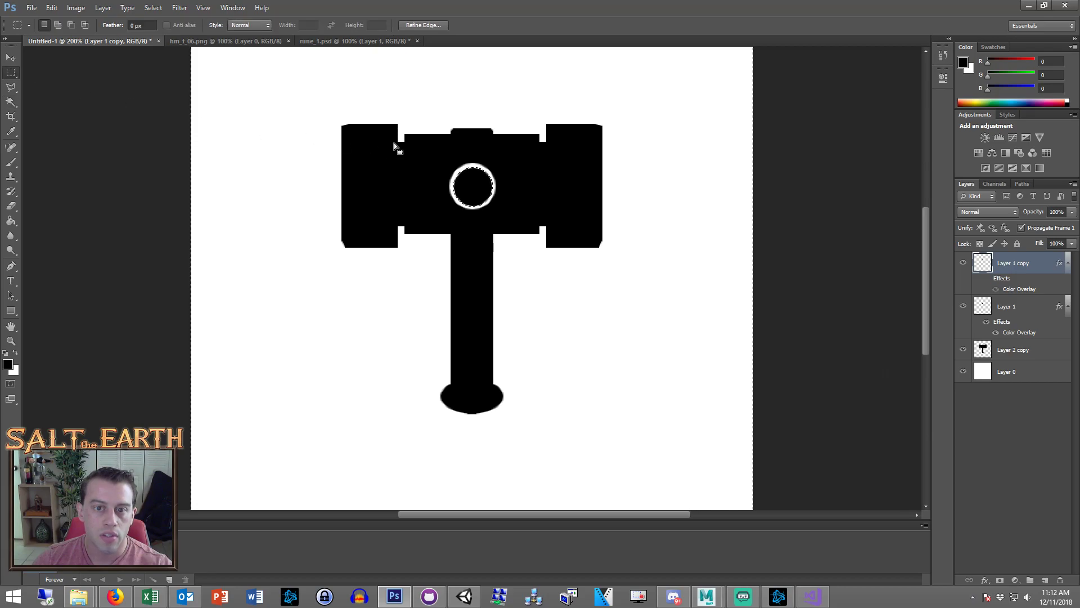
{"action": "right_click", "coordinate": [394, 146]}
{"action": "left_click", "coordinate": [441, 273]}
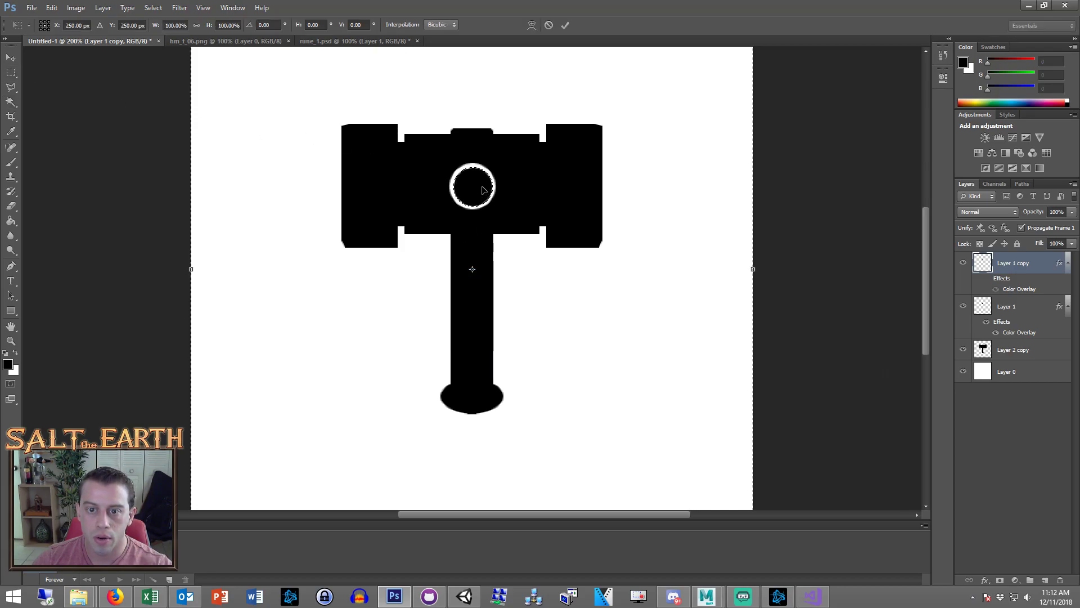
{"action": "key", "text": "Return"}
{"action": "key", "text": "ctrl+d"}
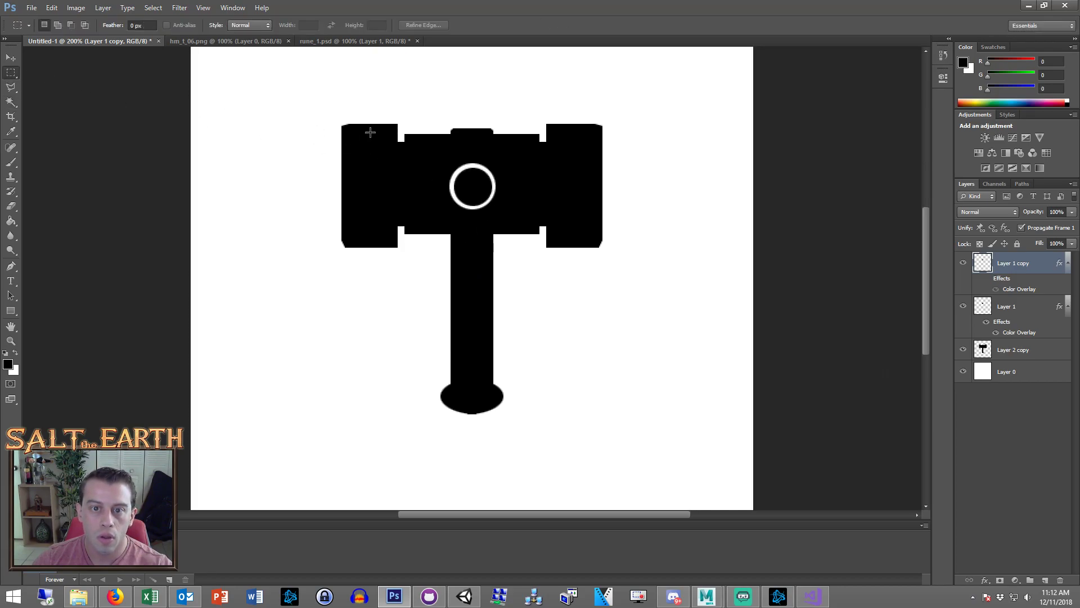
Select the inner black circle on the copied layer and scale it down proportionally to about 97% with Free Transform
{"action": "key", "text": "w"}
{"action": "left_click", "coordinate": [374, 149]}
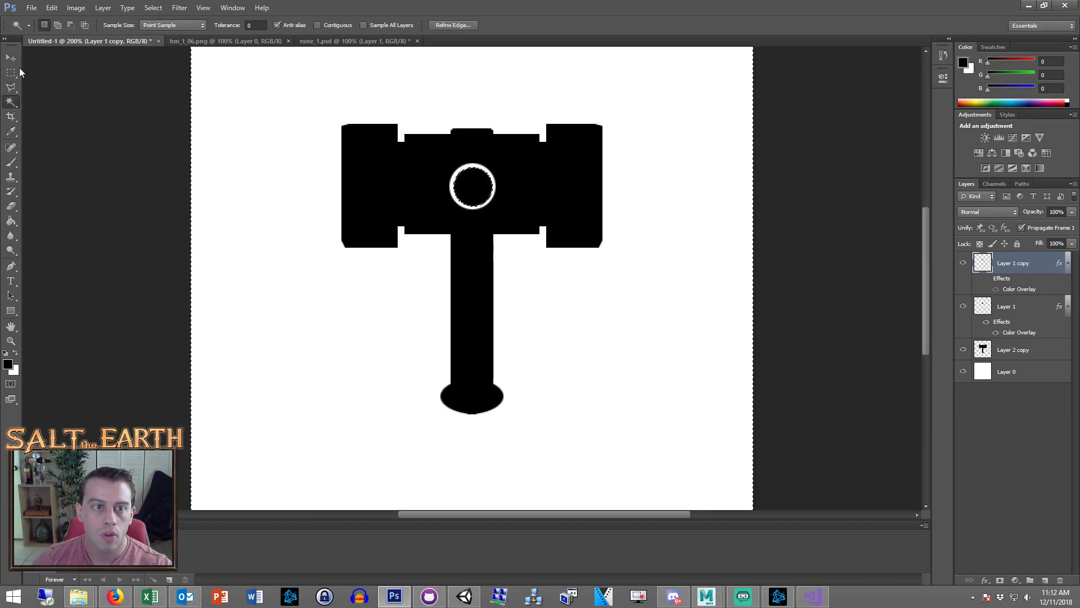
{"action": "key", "text": "m"}
{"action": "right_click", "coordinate": [374, 145]}
{"action": "right_click", "coordinate": [479, 180]}
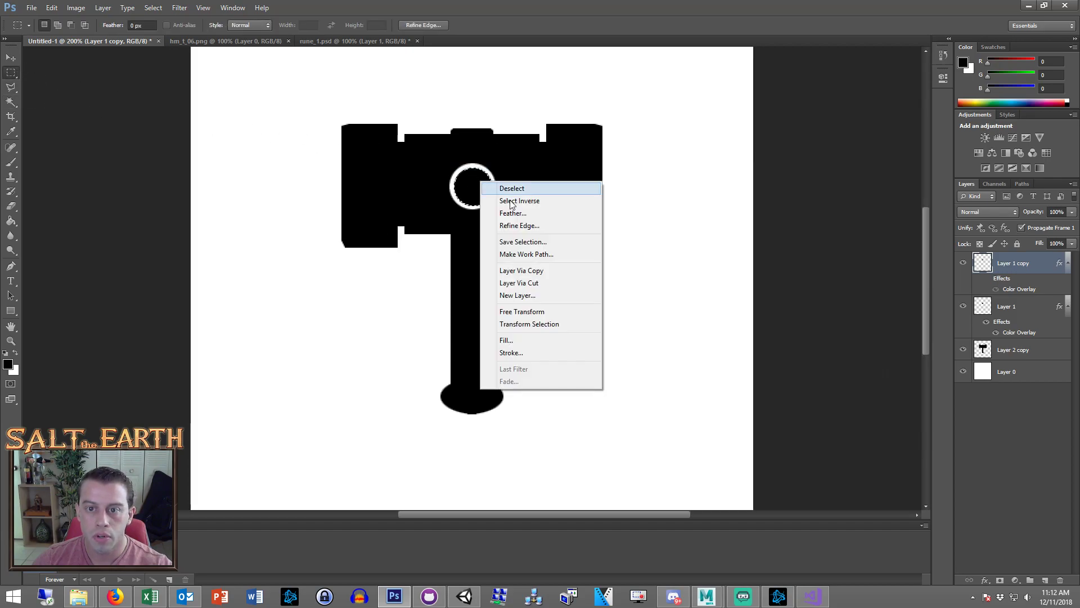
{"action": "left_click", "coordinate": [549, 311]}
{"action": "left_click_drag", "start_coordinate": [495, 208], "coordinate": [494, 207]}
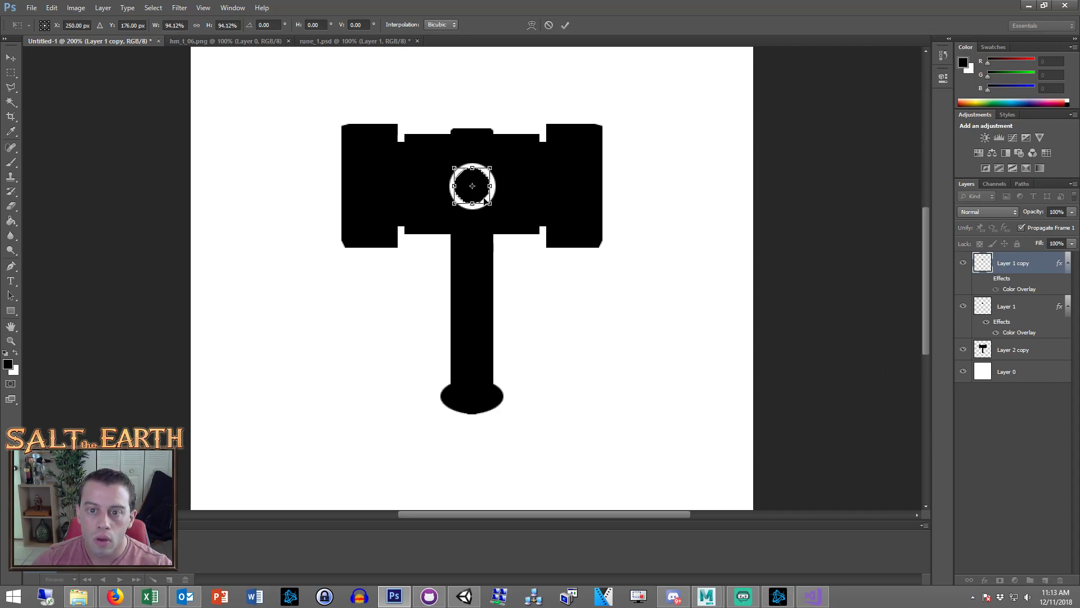
{"action": "scroll", "coordinate": [485, 203], "scroll_direction": "up", "scroll_amount": 3, "text": "alt"}
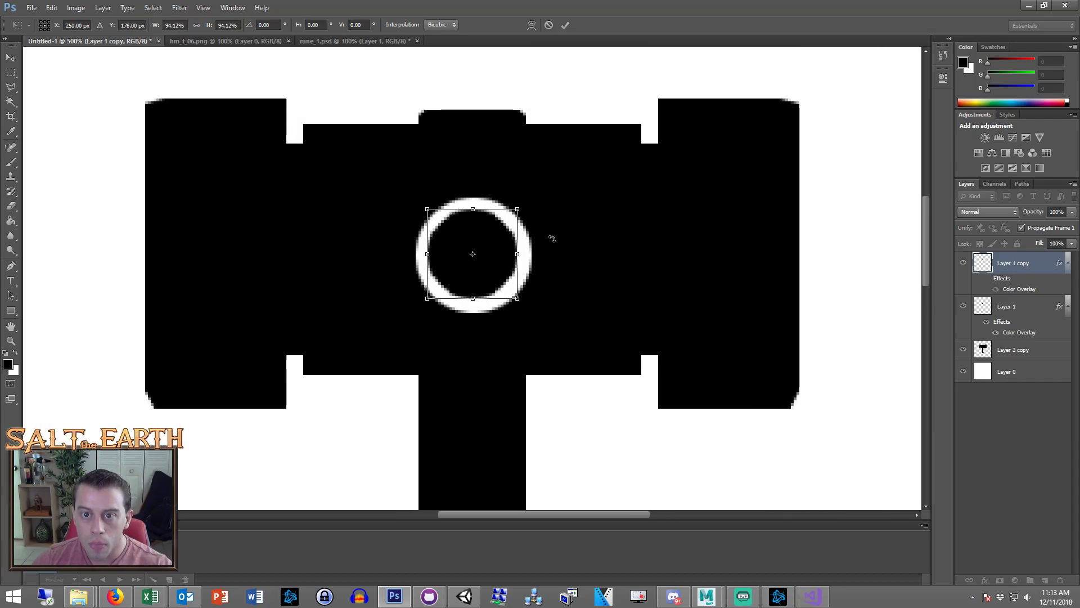
{"action": "scroll", "coordinate": [549, 231], "scroll_direction": "up", "scroll_amount": 1, "text": "alt"}
{"action": "left_click_drag", "start_coordinate": [531, 303], "coordinate": [532, 306]}
{"action": "key", "text": "m"}
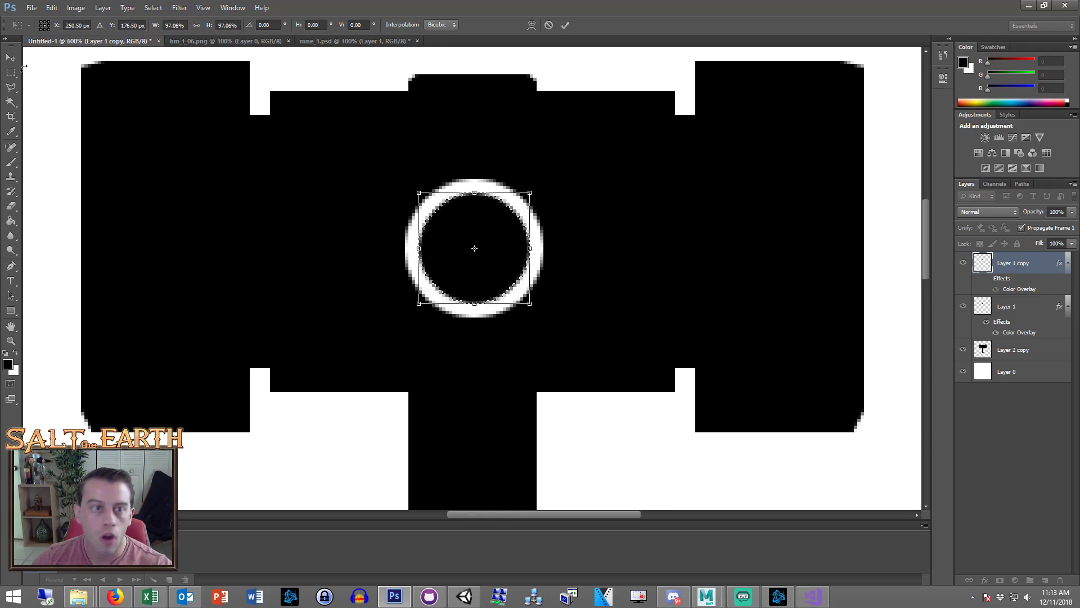
{"action": "key", "text": "Return"}
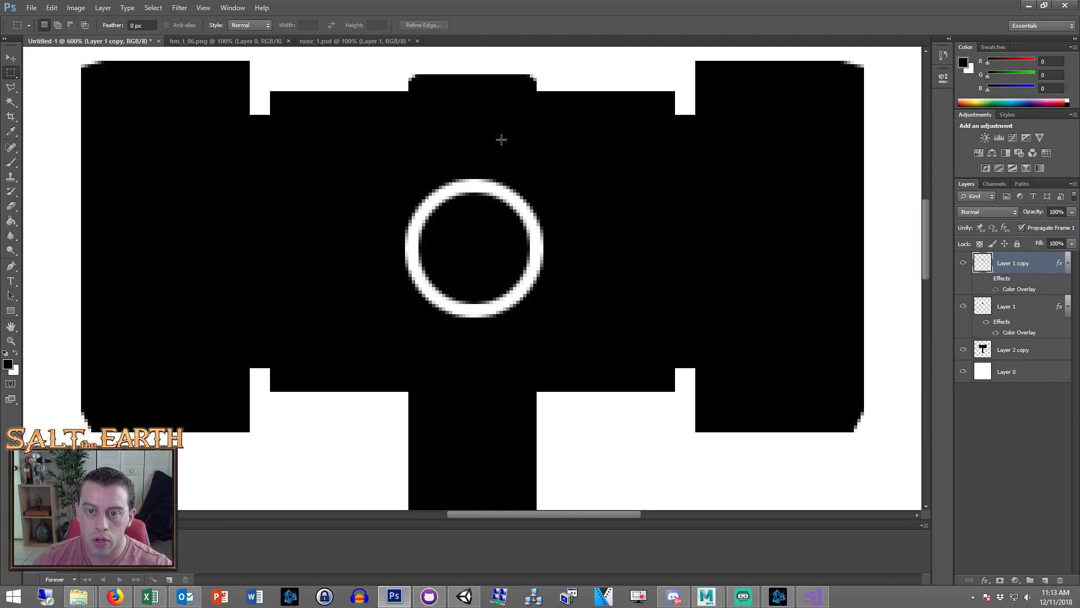
{"action": "key", "text": "ctrl+minus"}
{"action": "key", "text": "ctrl+minus"}
{"action": "key", "text": "ctrl+minus"}
{"action": "key", "text": "ctrl+minus"}
{"action": "key", "text": "ctrl+minus"}
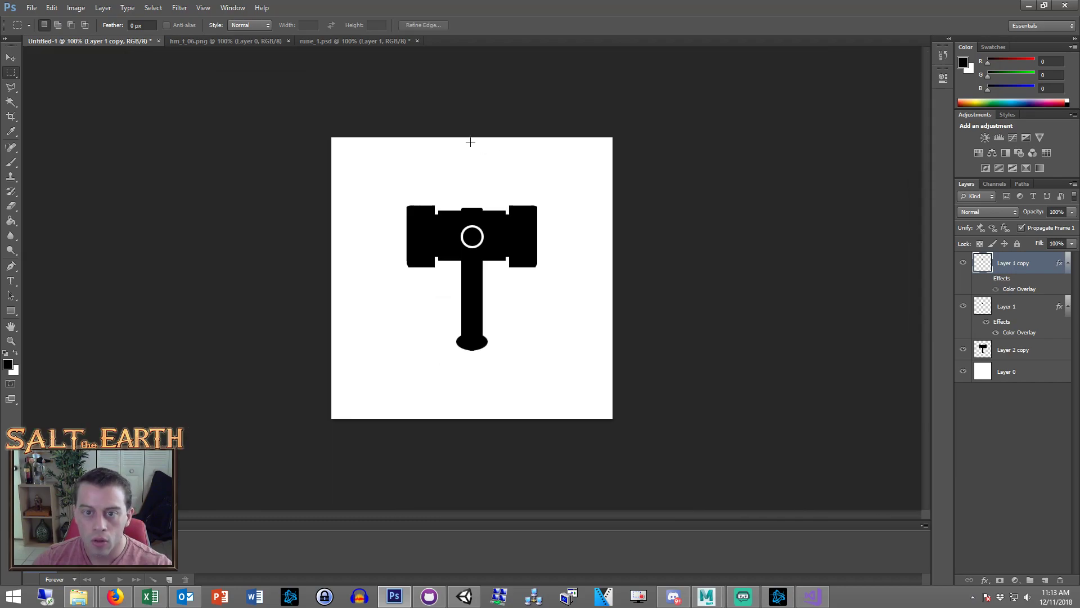
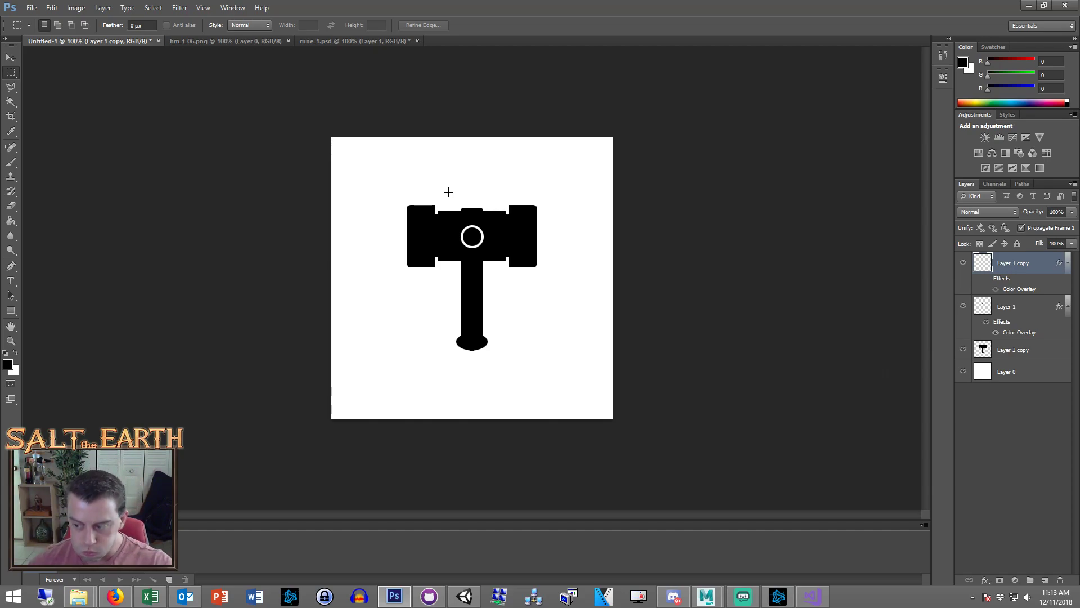
Try to narrow the pommel of the hammer handle to about 82% width and shift it up with Free Transform
{"action": "key", "text": "ctrl+plus"}
{"action": "scroll", "coordinate": [577, 218], "scroll_direction": "down", "scroll_amount": 3}
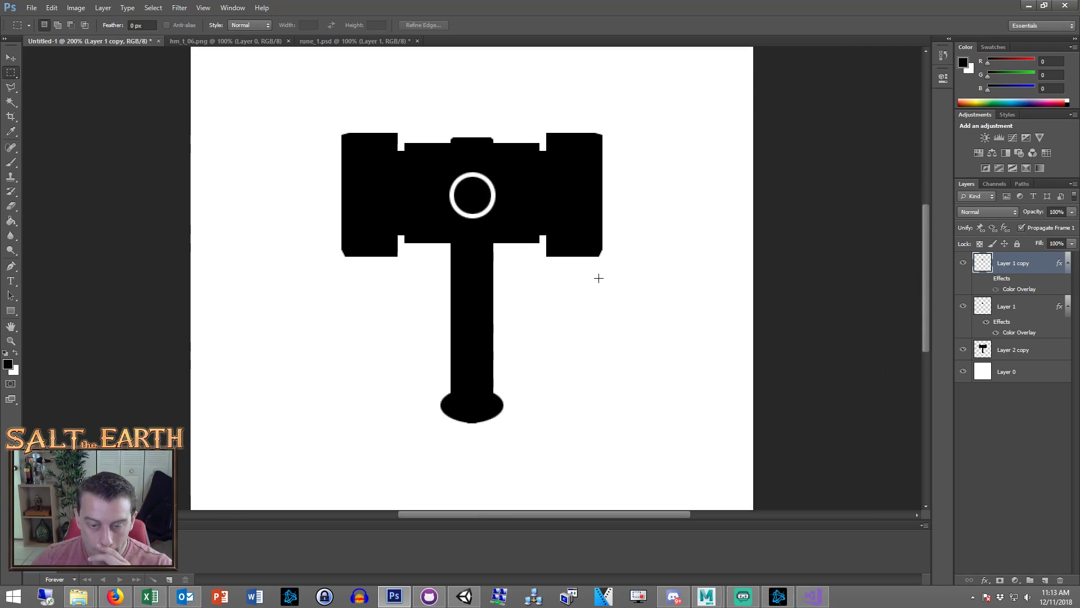
{"action": "left_click", "coordinate": [1007, 351]}
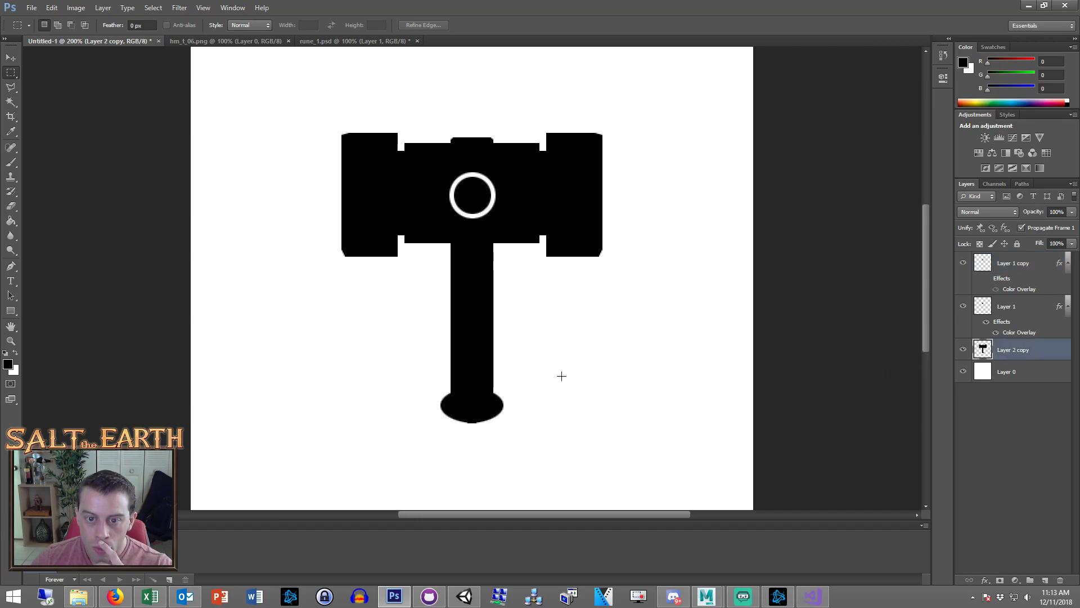
{"action": "left_click_drag", "start_coordinate": [552, 460], "coordinate": [419, 391]}
{"action": "right_click", "coordinate": [461, 404]}
{"action": "left_click", "coordinate": [468, 404]}
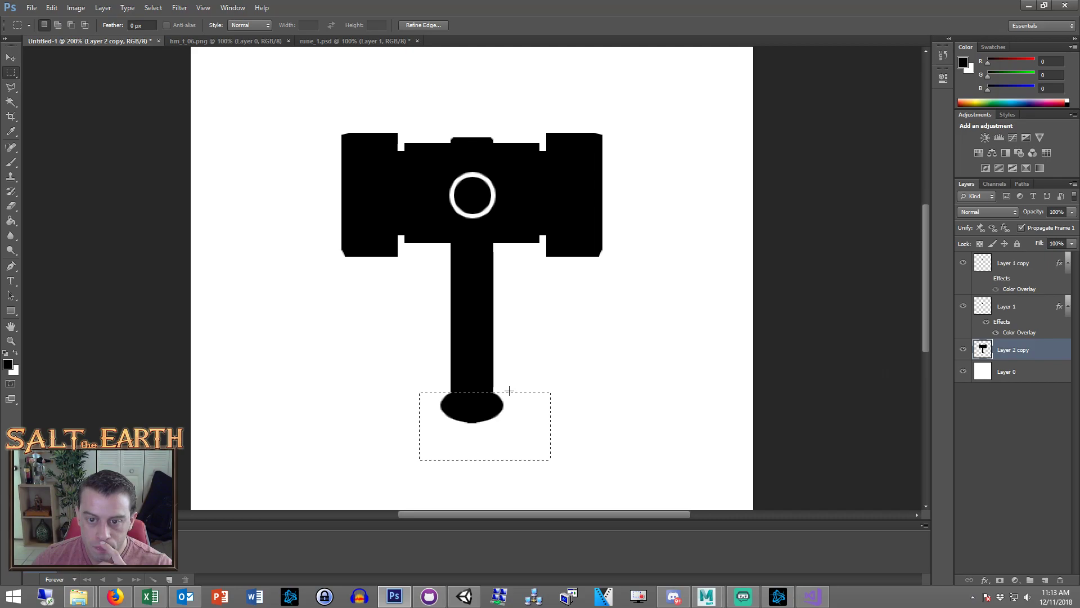
{"action": "right_click", "coordinate": [501, 400]}
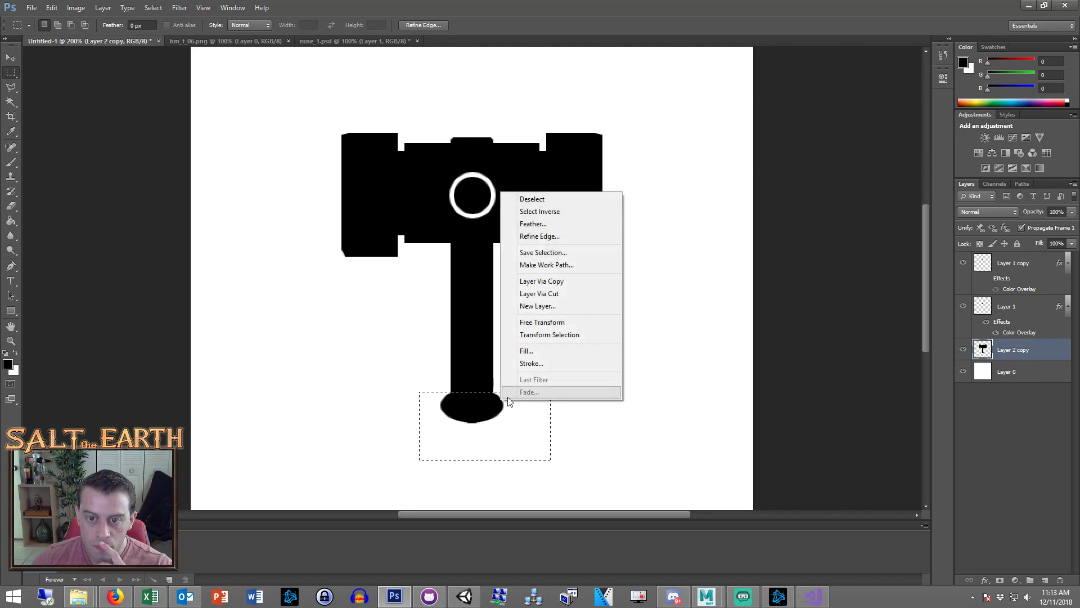
{"action": "left_click", "coordinate": [542, 321]}
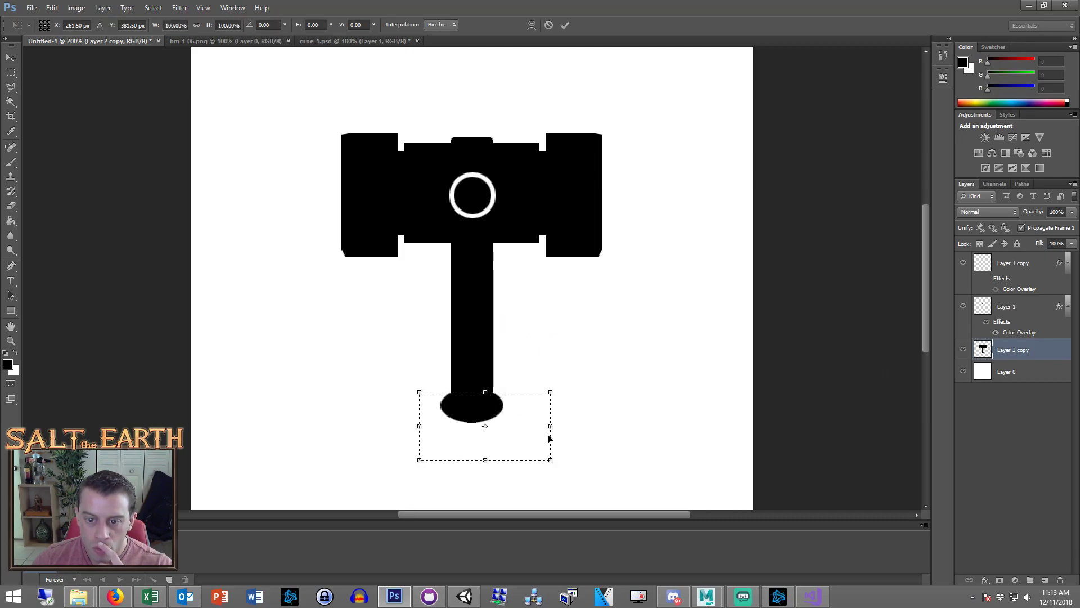
{"action": "left_click_drag", "start_coordinate": [550, 426], "coordinate": [531, 428]}
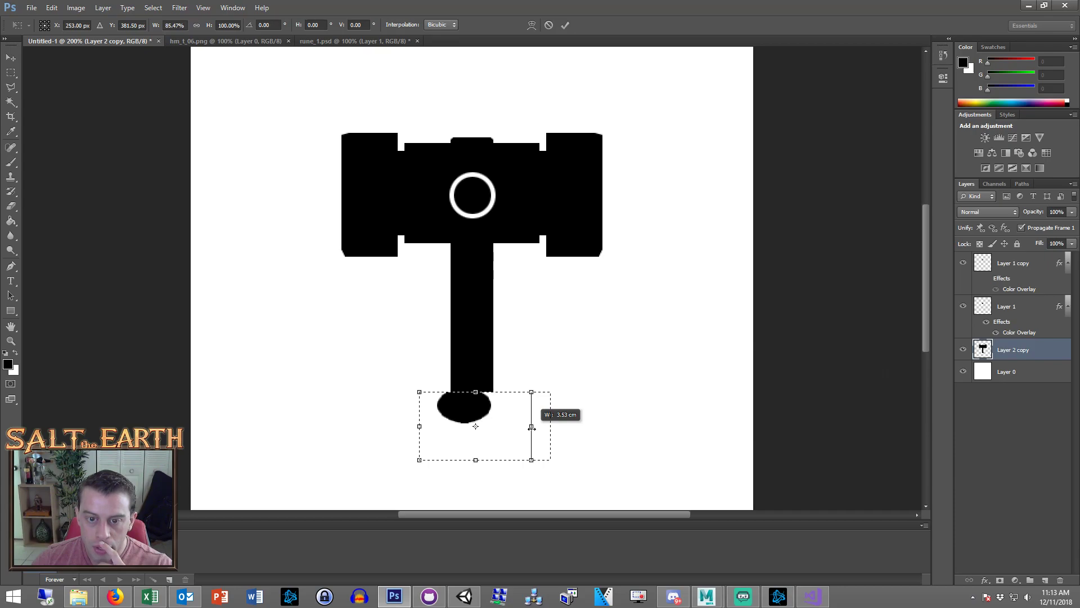
{"action": "mouse_move", "coordinate": [473, 410]}
{"action": "left_mouse_down"}
{"action": "mouse_move", "coordinate": [480, 403]}
{"action": "mouse_move", "coordinate": [430, 420]}
{"action": "mouse_move", "coordinate": [475, 405]}
{"action": "left_mouse_up"}
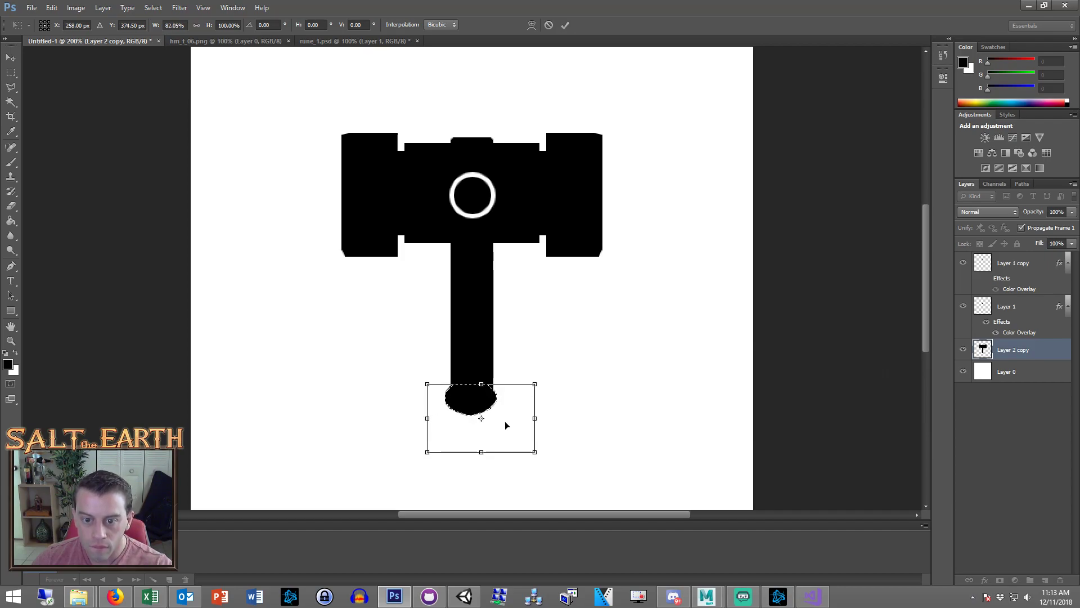
{"action": "left_click", "coordinate": [11, 57]}
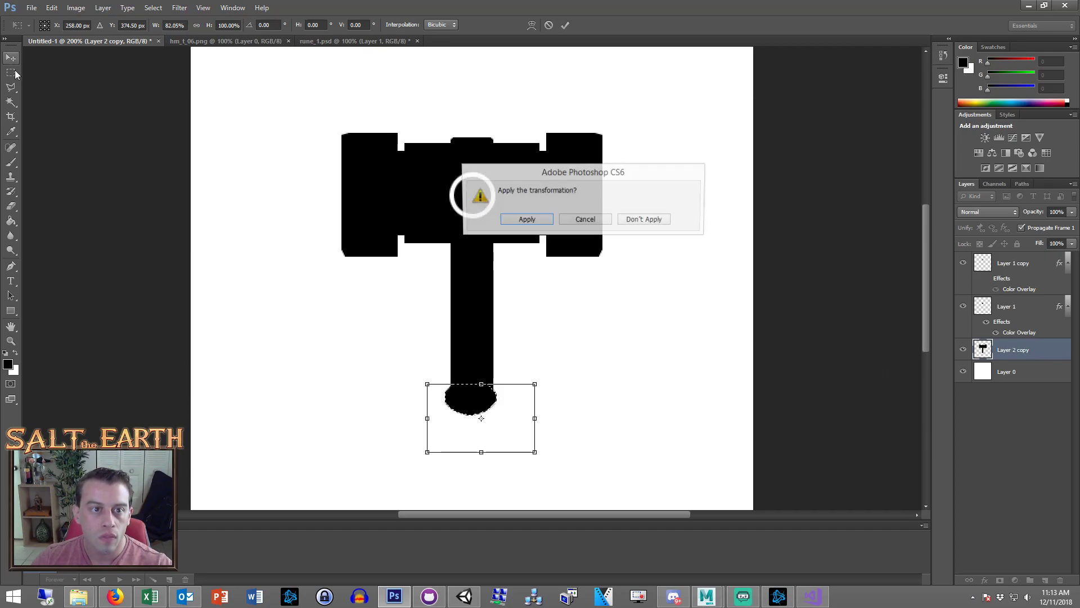
{"action": "key", "text": "Return"}
{"action": "key", "text": "m"}
{"action": "key", "text": "ctrl+d"}
{"action": "scroll", "coordinate": [725, 318], "scroll_direction": "up", "scroll_amount": 3}
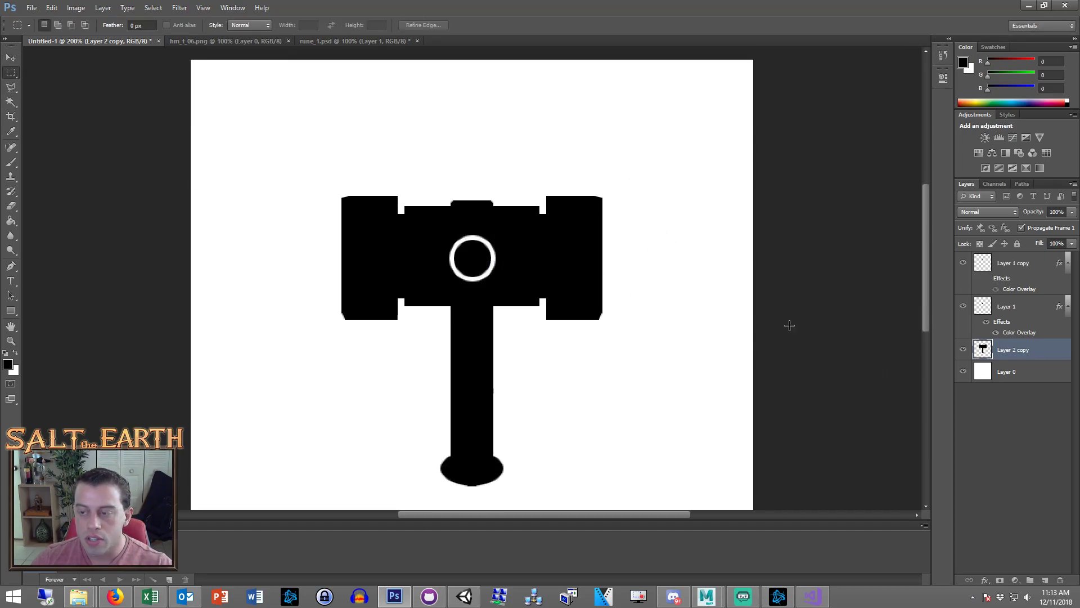
Hide Layer 1 copy and the white background Layer 0, keeping Layer 1 visible and active
{"action": "left_click", "coordinate": [1020, 307]}
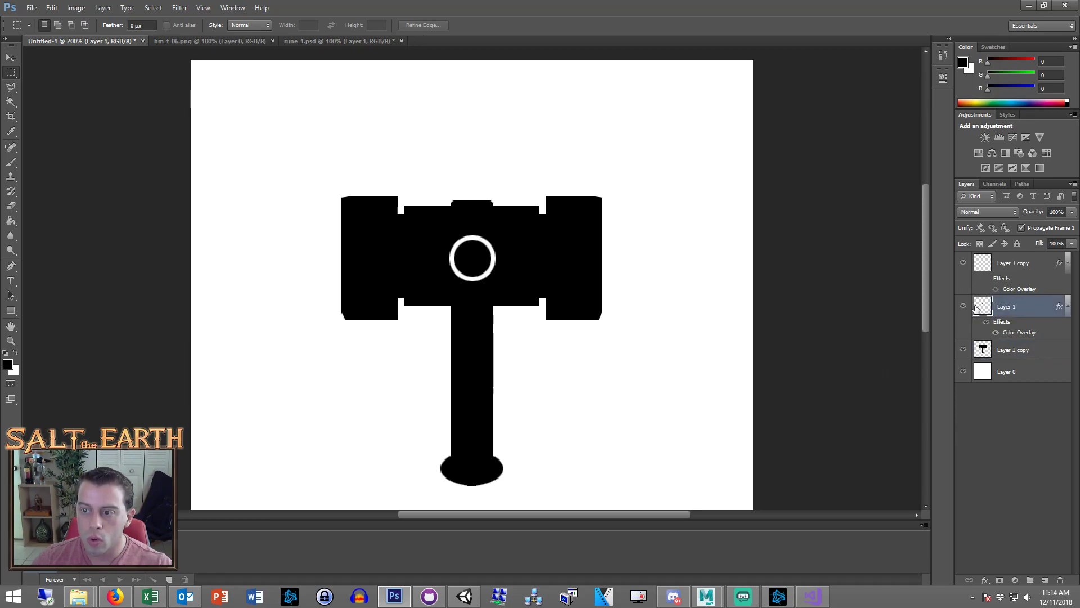
{"action": "left_click", "coordinate": [963, 263]}
{"action": "left_click", "coordinate": [963, 307]}
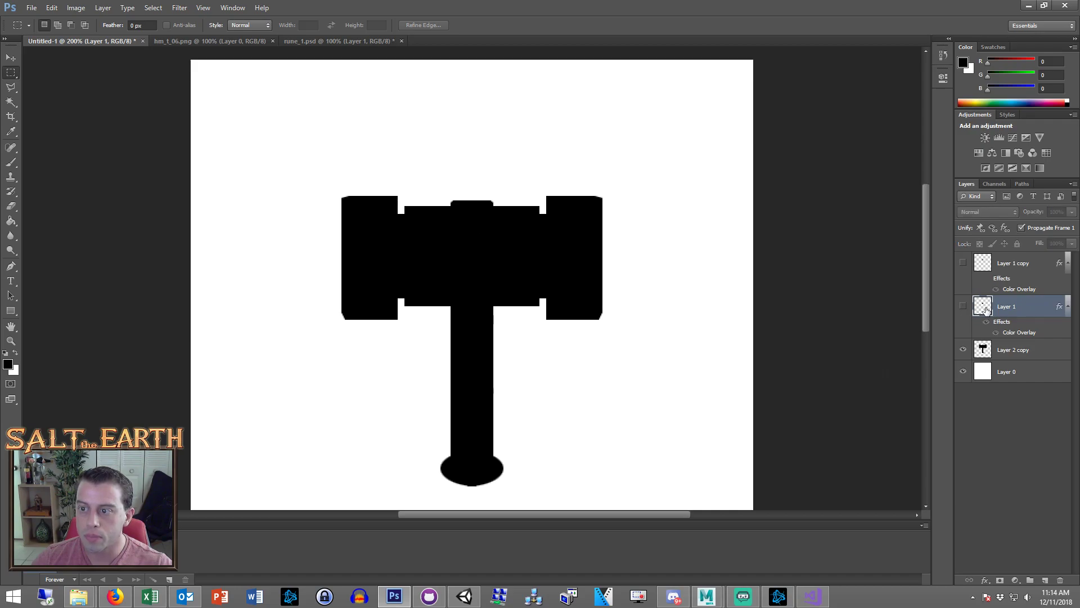
{"action": "left_click", "coordinate": [964, 371]}
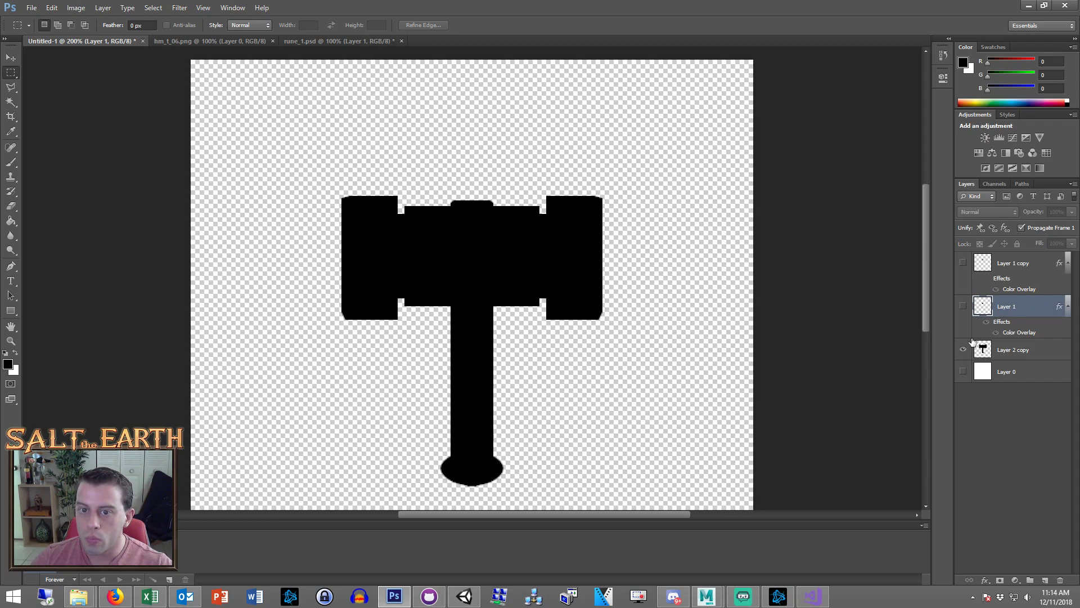
{"action": "left_click", "coordinate": [963, 307]}
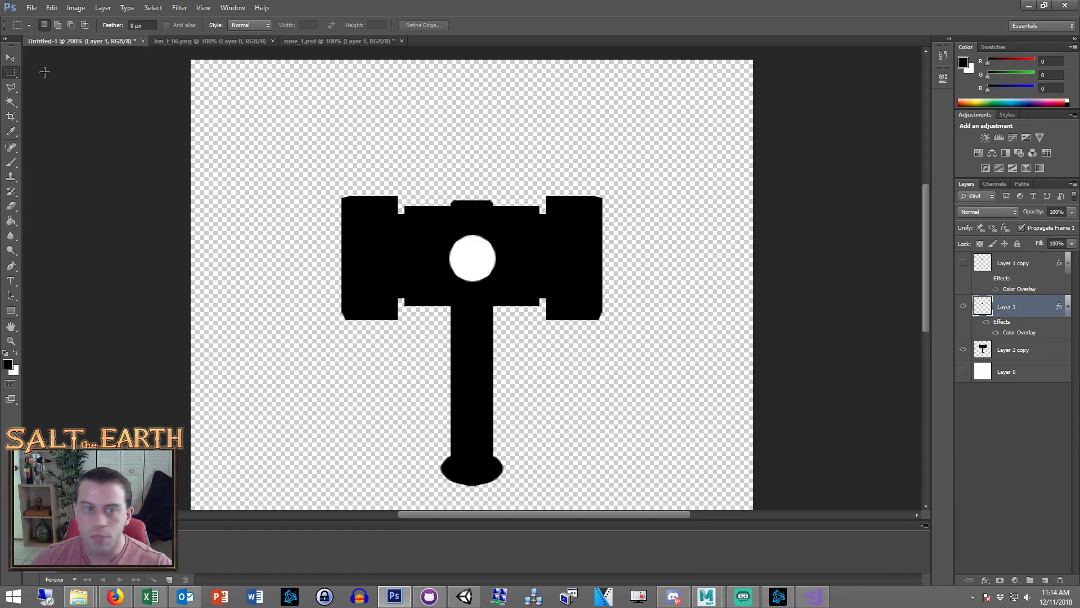
Select the circle on Layer 1, hide that layer, delete the circular area from the hammer on Layer 2 copy and deselect
{"action": "left_click", "coordinate": [10, 101]}
{"action": "left_click", "coordinate": [305, 137]}
{"action": "left_click", "coordinate": [11, 75]}
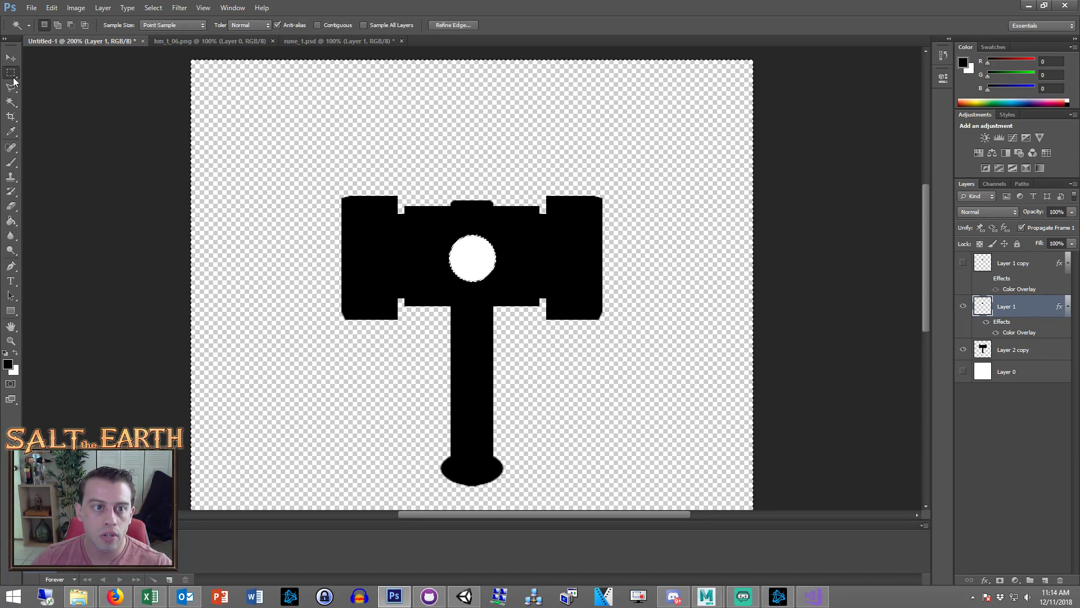
{"action": "right_click", "coordinate": [401, 153]}
{"action": "left_click", "coordinate": [411, 163]}
{"action": "left_click", "coordinate": [983, 306], "text": "ctrl"}
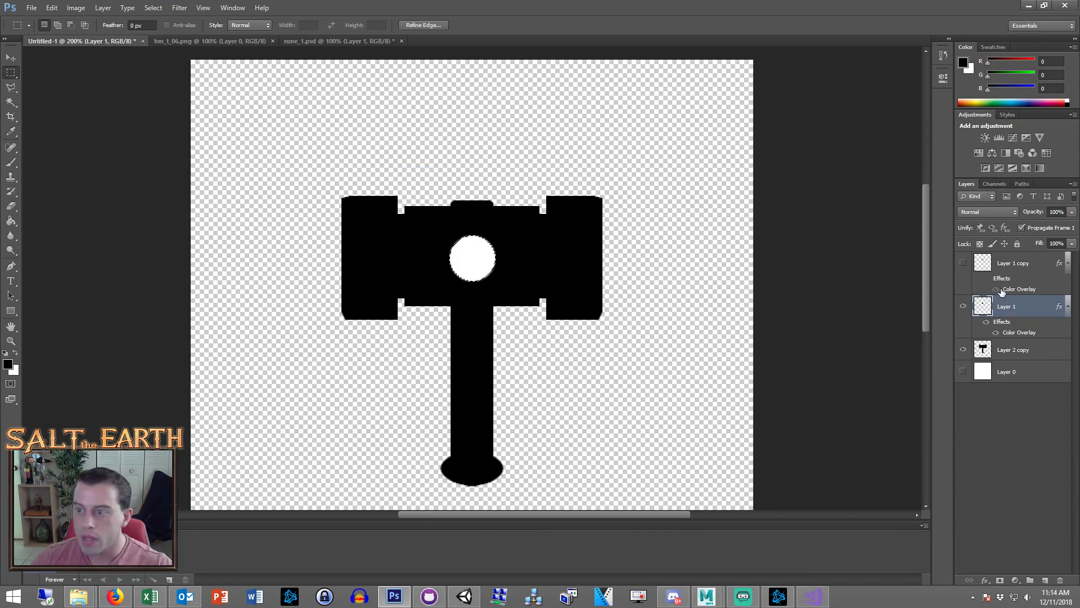
{"action": "left_click", "coordinate": [963, 306]}
{"action": "left_click", "coordinate": [1025, 350]}
{"action": "key", "text": "Delete"}
{"action": "right_click", "coordinate": [598, 207]}
{"action": "left_click", "coordinate": [619, 217]}
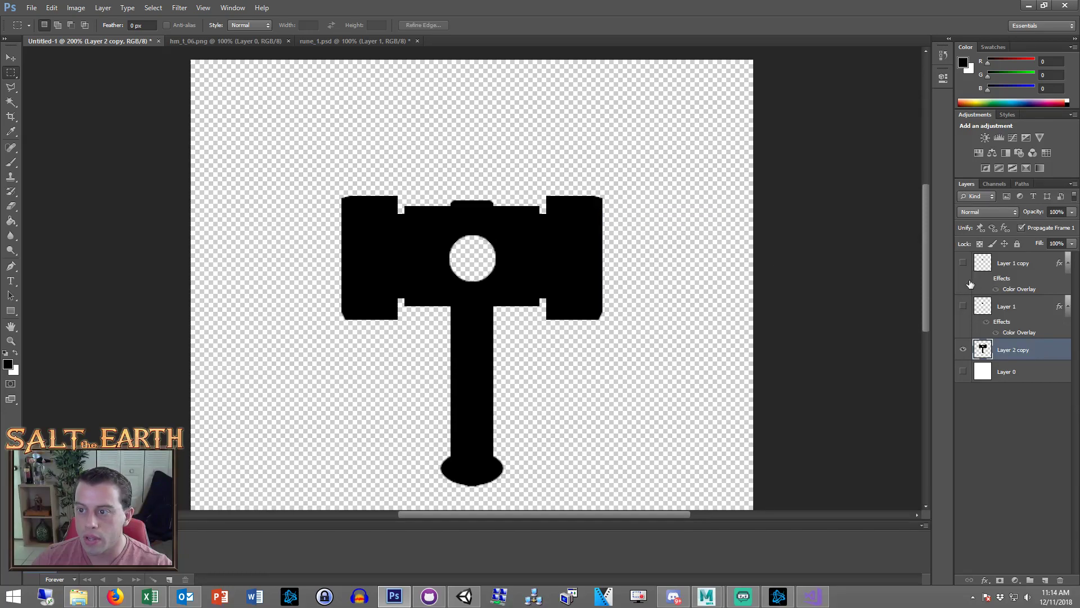
Show Layer 1 copy again and trim the canvas on all sides based on transparent pixels
{"action": "left_click", "coordinate": [963, 263]}
{"action": "scroll", "coordinate": [603, 188], "scroll_direction": "down", "scroll_amount": 2}
{"action": "scroll", "coordinate": [539, 185], "scroll_direction": "down", "scroll_amount": 2, "text": "alt"}
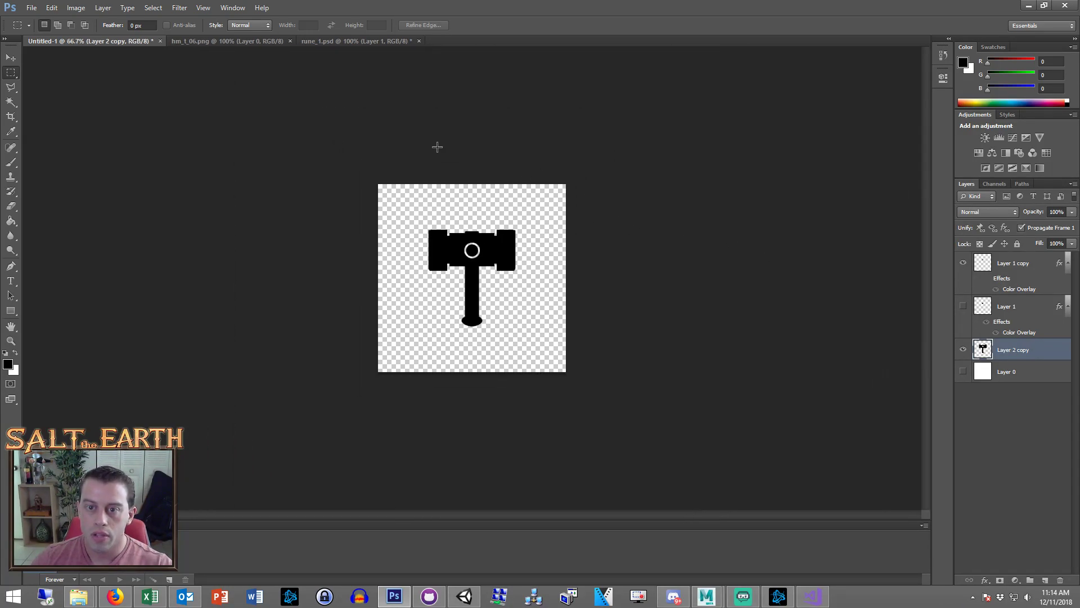
{"action": "left_click", "coordinate": [76, 8]}
{"action": "left_click", "coordinate": [113, 132]}
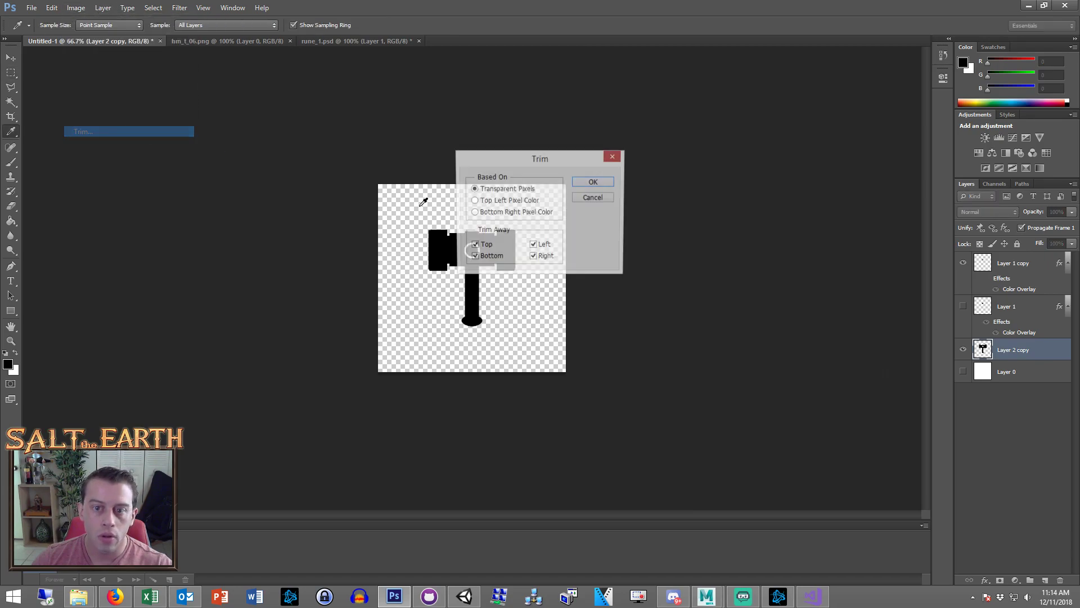
{"action": "key", "text": "Return"}
{"action": "left_click", "coordinate": [28, 8]}
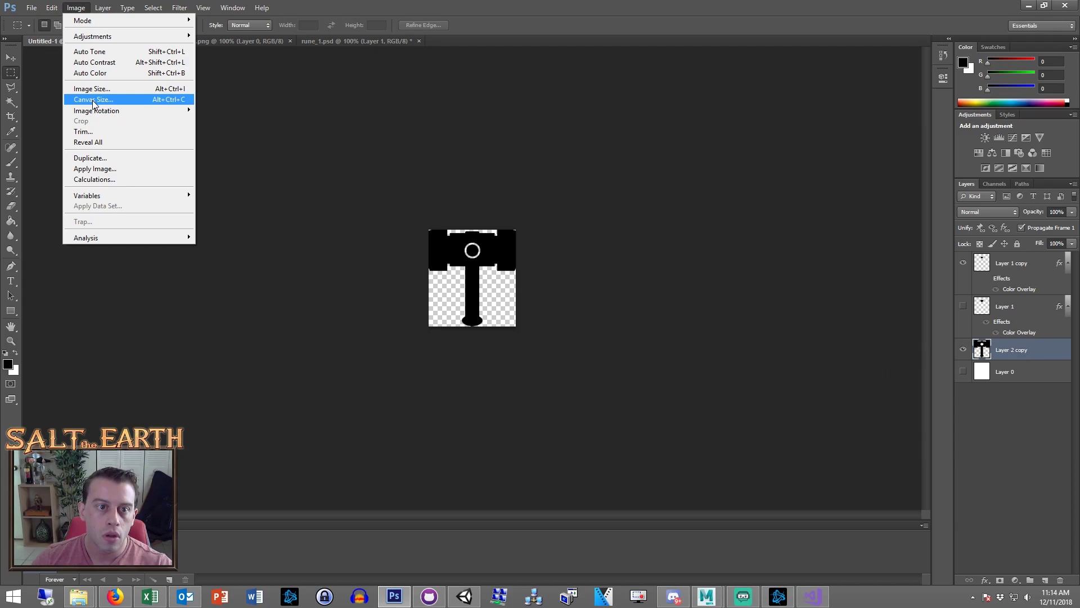
{"action": "left_click", "coordinate": [265, 113]}
Save the trimmed hammer image as dwarf_hammer in Photoshop PSD format with layers and Maximize Compatibility enabled
{"action": "left_click", "coordinate": [32, 7]}
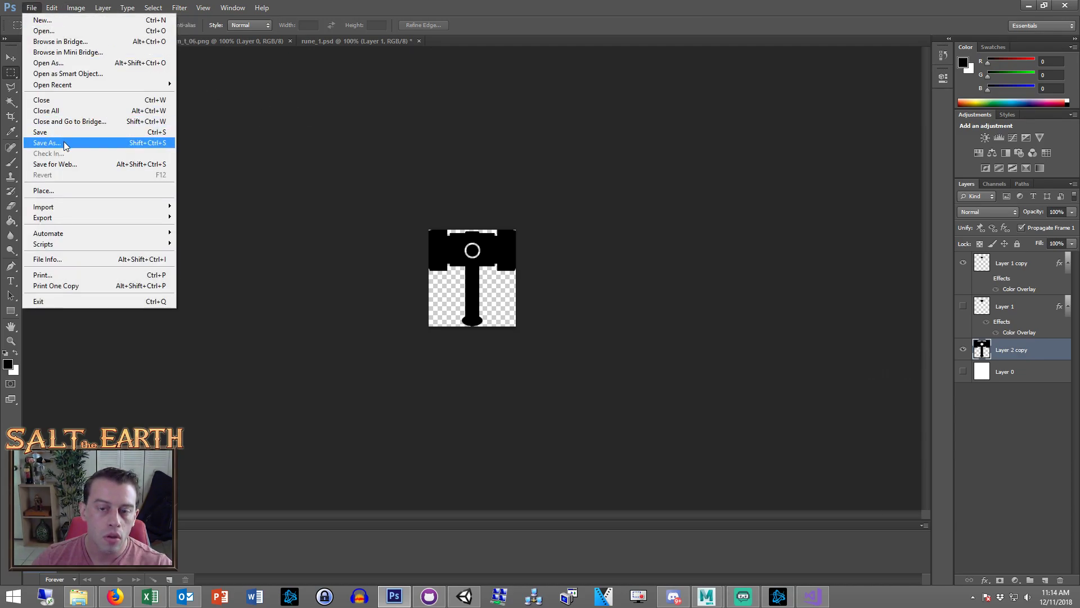
{"action": "left_click", "coordinate": [47, 143]}
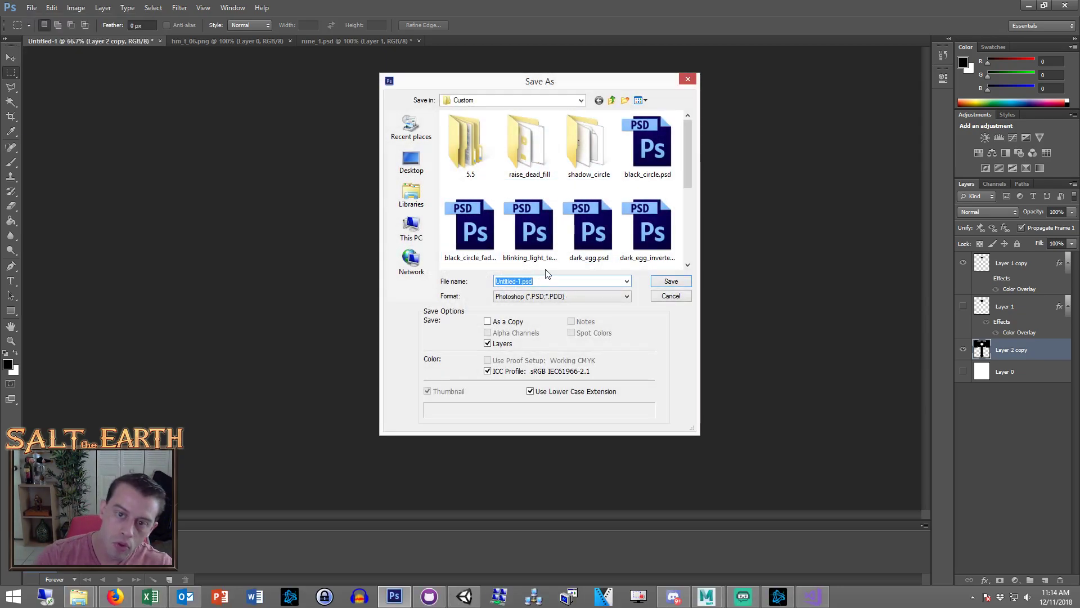
{"action": "type", "text": "dwar"}
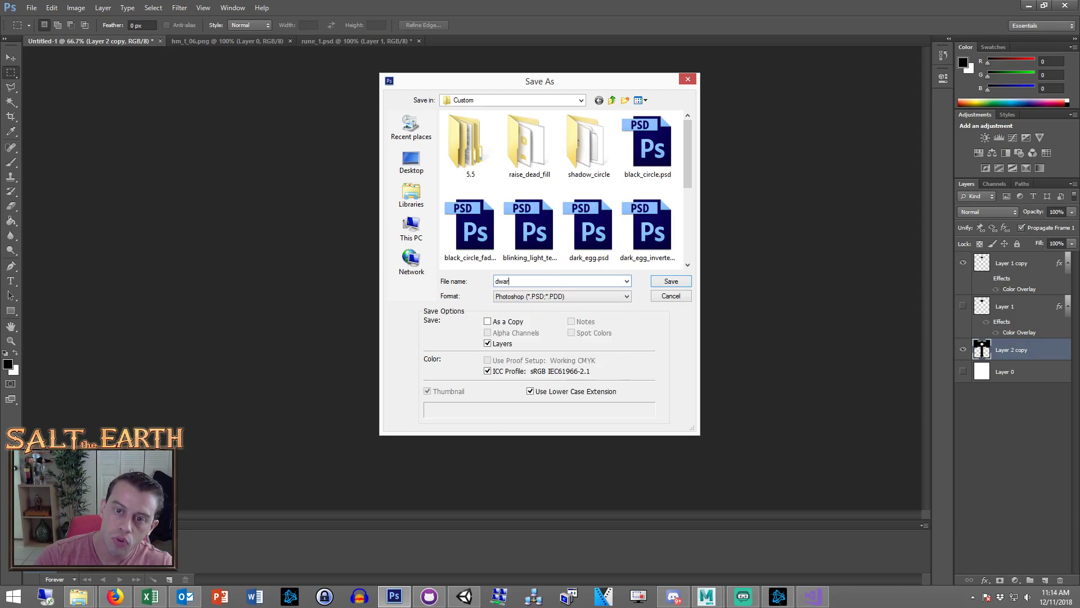
{"action": "type", "text": "f_hammer"}
{"action": "key", "text": "Return"}
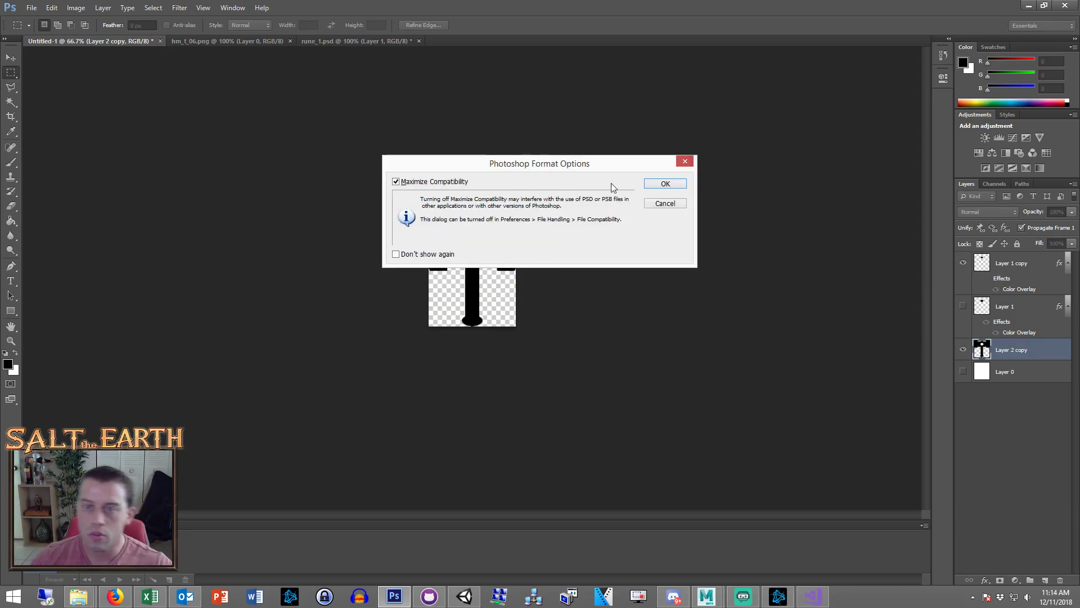
{"action": "left_click", "coordinate": [659, 184]}
Switch to Unity, create a new particle system and parent it under the existing Particle System object
{"action": "left_click", "coordinate": [1027, 6]}
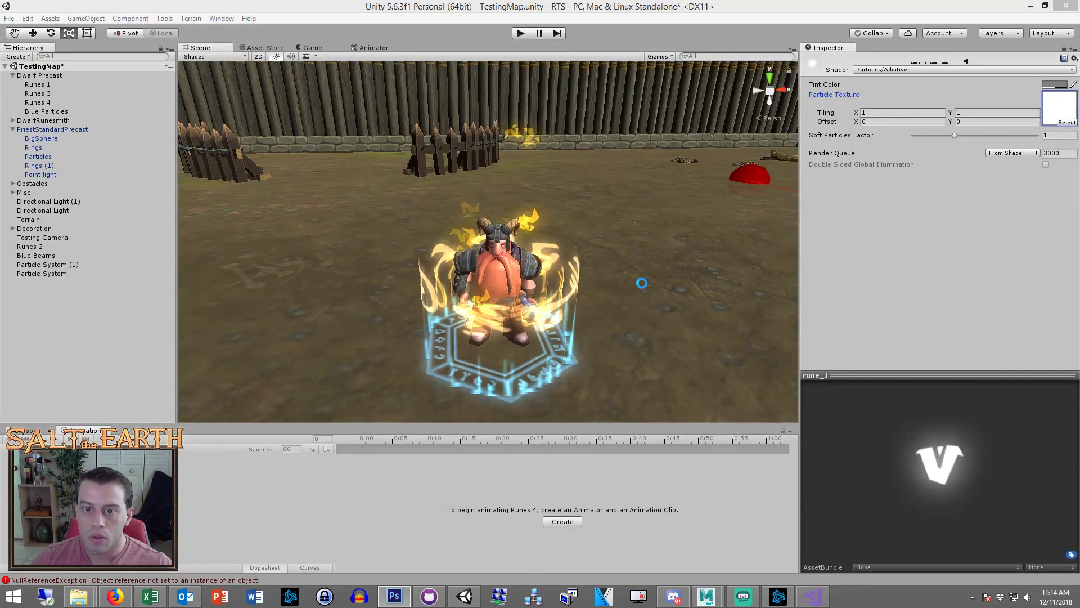
{"action": "left_click", "coordinate": [86, 18]}
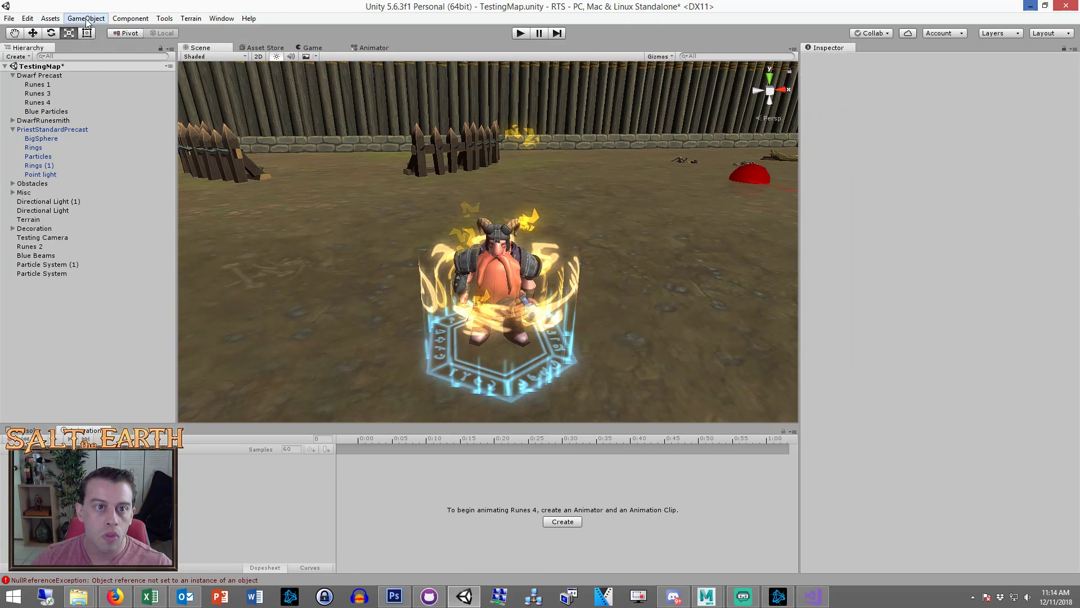
{"action": "left_click", "coordinate": [92, 150]}
{"action": "left_click_drag", "start_coordinate": [50, 282], "coordinate": [42, 273]}
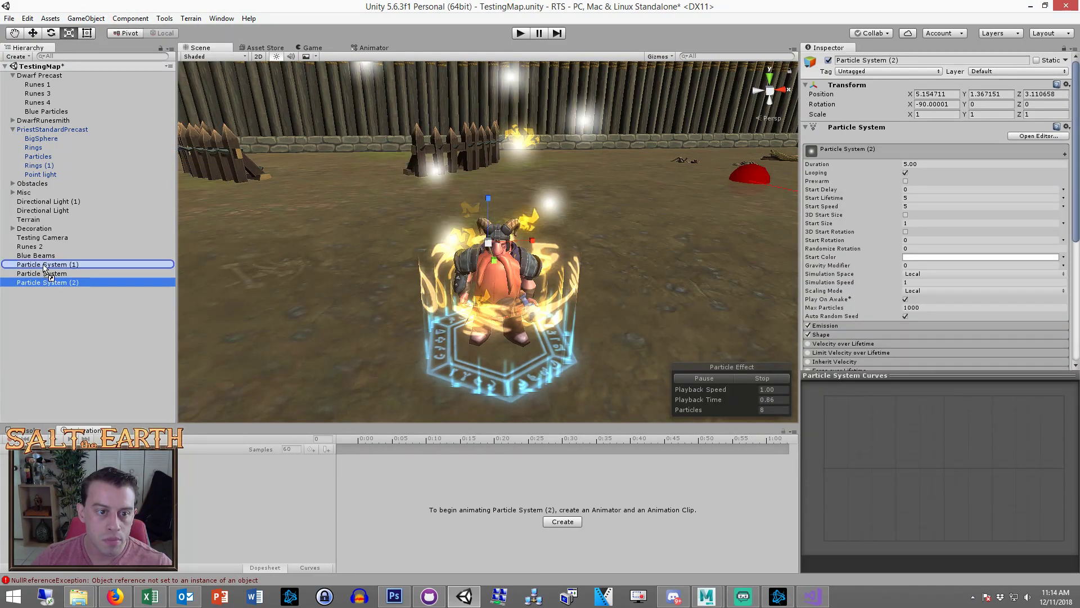
Zero the new particle system's local position and rotation on all axes and move it back to the hierarchy's top level
{"action": "left_click", "coordinate": [935, 94]}
{"action": "type", "text": "0"}
{"action": "key", "text": "Tab"}
{"action": "type", "text": "0"}
{"action": "key", "text": "Tab"}
{"action": "type", "text": "0"}
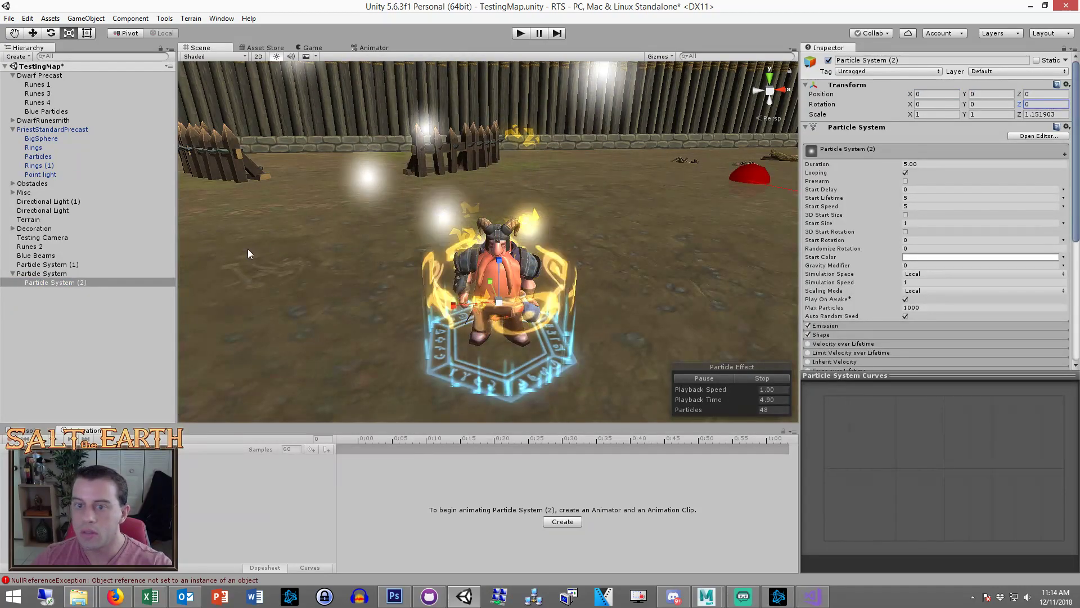
{"action": "left_click_drag", "start_coordinate": [71, 282], "coordinate": [73, 309]}
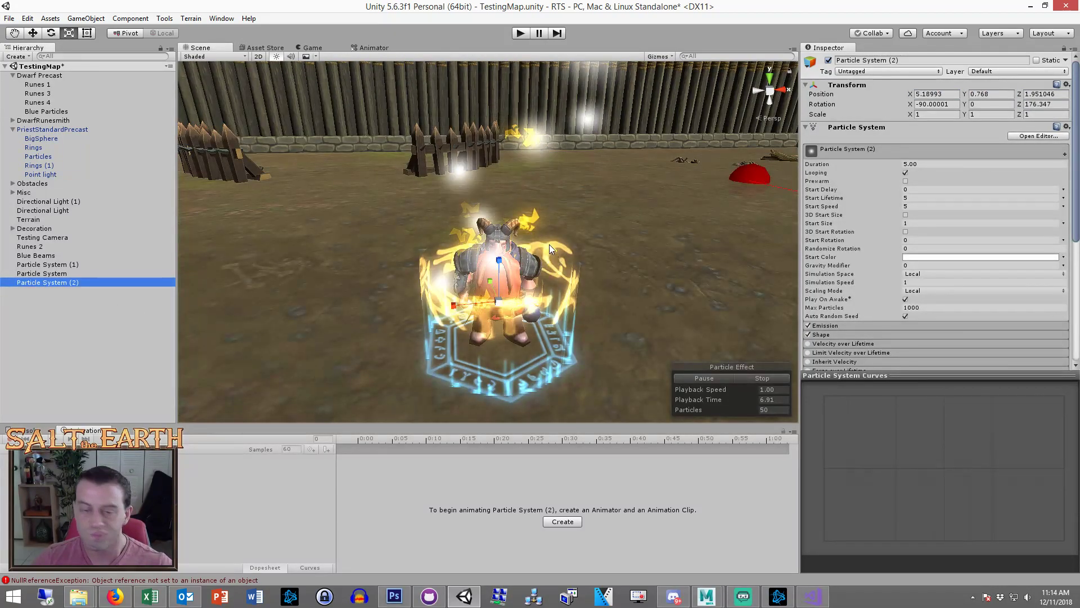
Raise Particle System (2) above the dwarf's head to a Y position of about 2.875
{"action": "left_click_drag", "start_coordinate": [581, 328], "coordinate": [570, 247], "text": "alt"}
{"action": "key", "text": "w"}
{"action": "left_click_drag", "start_coordinate": [501, 243], "coordinate": [500, 102]}
{"action": "middle_click_drag", "start_coordinate": [589, 197], "coordinate": [597, 303]}
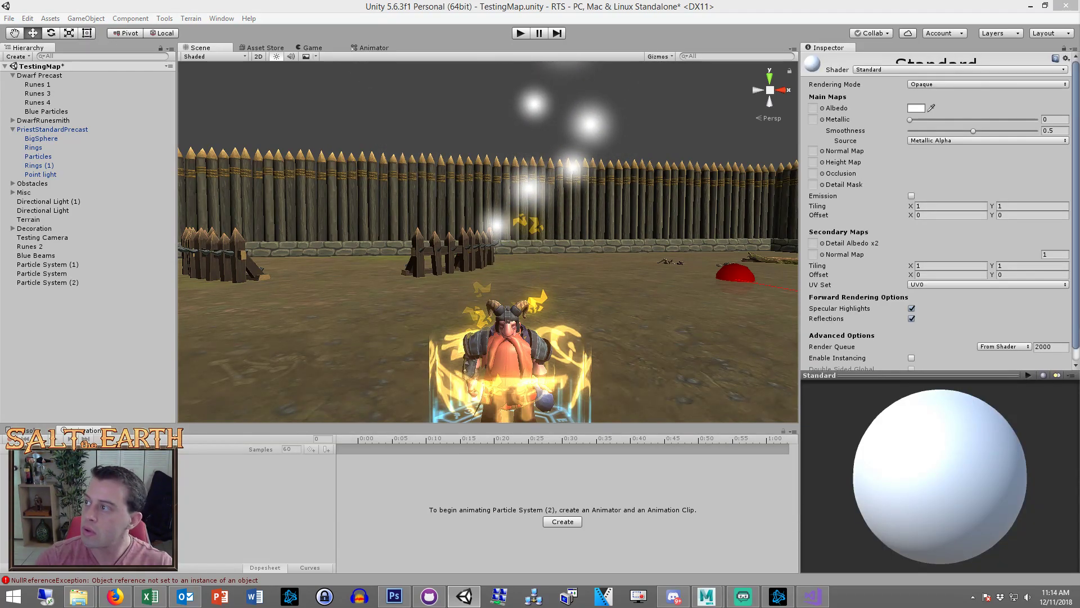
Name the new material dwarf hammer and give it the Particles/Additive shader with dwarf_hammer as its particle texture
{"action": "key", "text": "Return"}
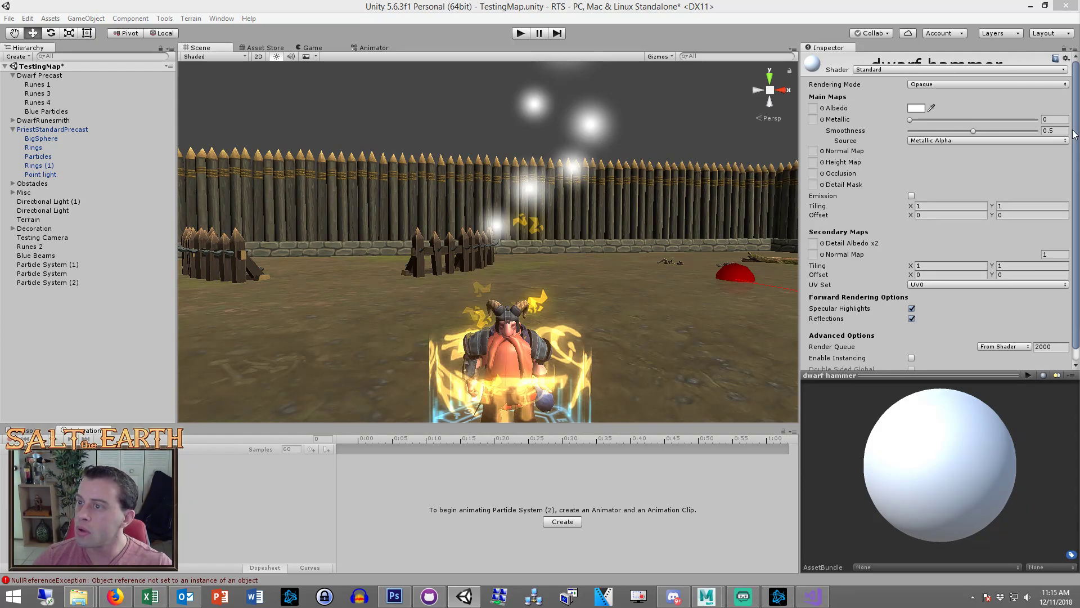
{"action": "left_click", "coordinate": [932, 70]}
{"action": "mouse_move", "coordinate": [887, 256]}
{"action": "left_click", "coordinate": [817, 255]}
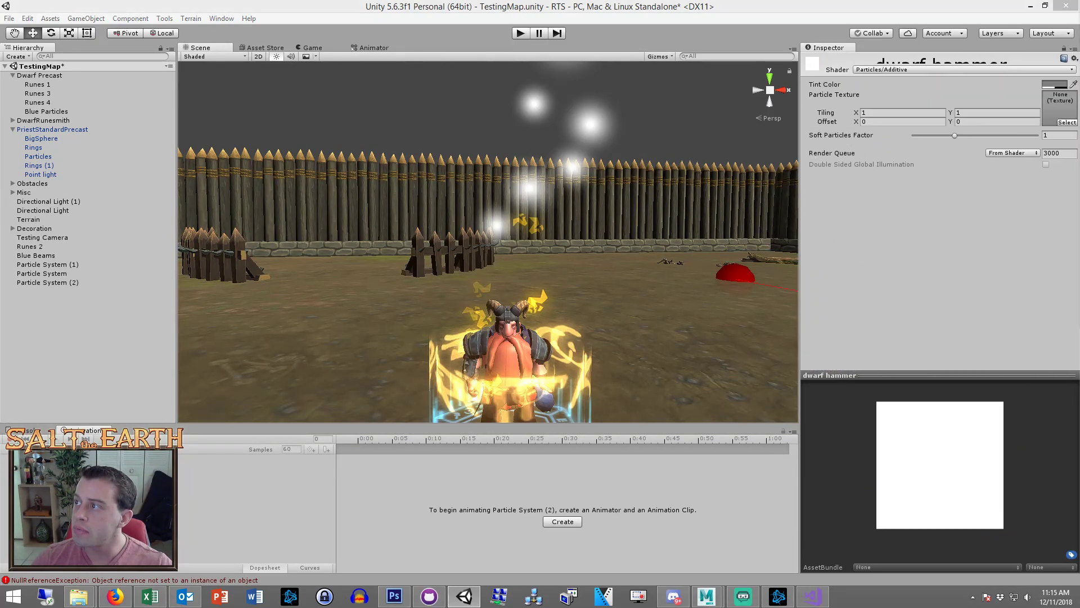
{"action": "left_click_drag", "start_coordinate": [1048, 110], "coordinate": [1056, 115]}
Enable Alpha Is Transparency in the dwarf_hammer texture's import settings and apply the change
{"action": "double_click", "coordinate": [1057, 110]}
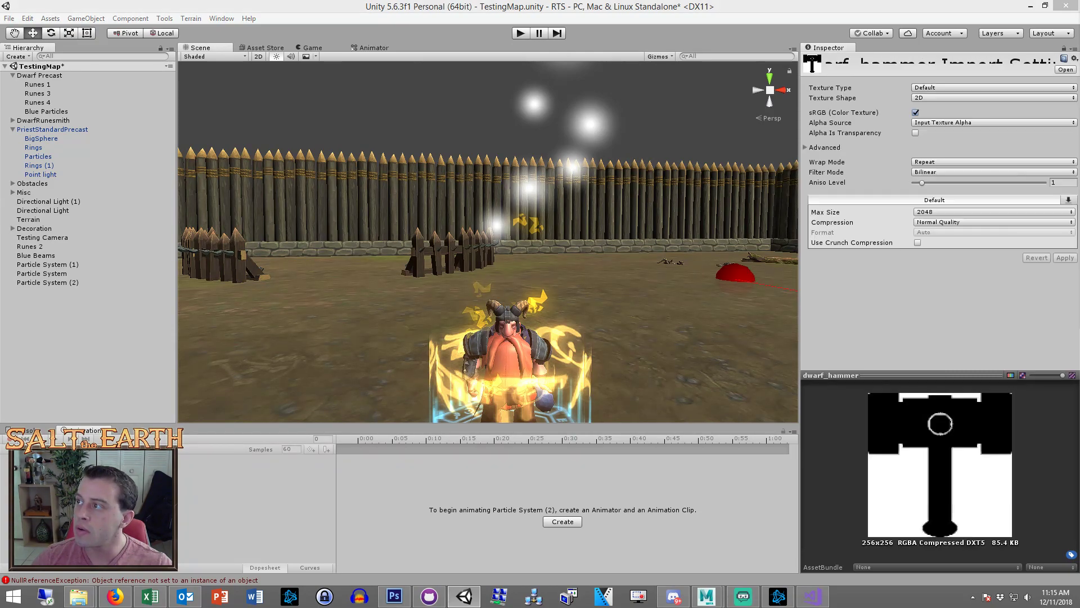
{"action": "left_click", "coordinate": [915, 133]}
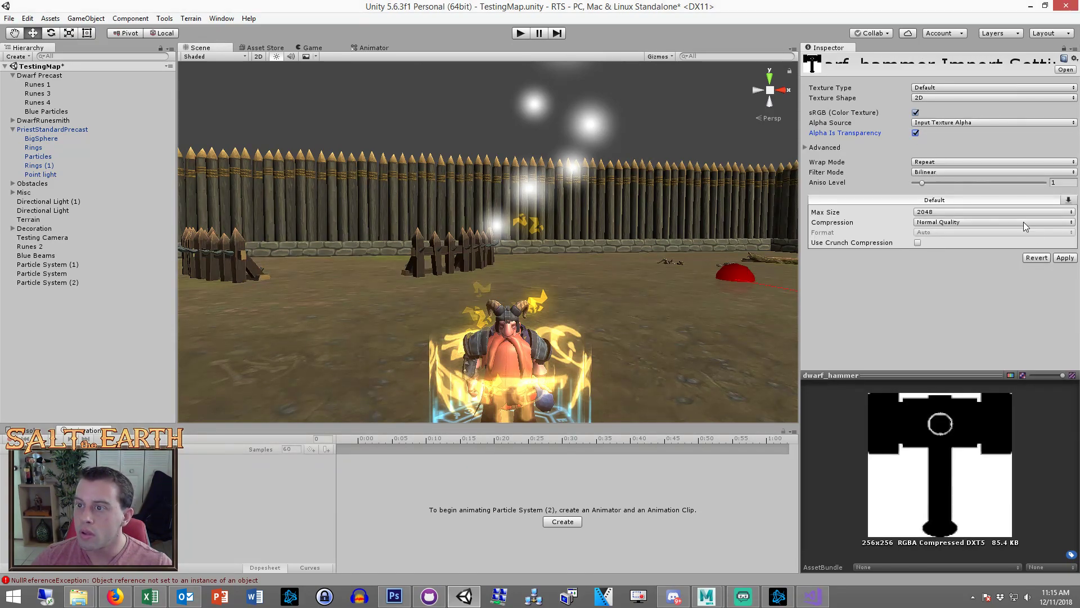
{"action": "left_click", "coordinate": [1067, 259]}
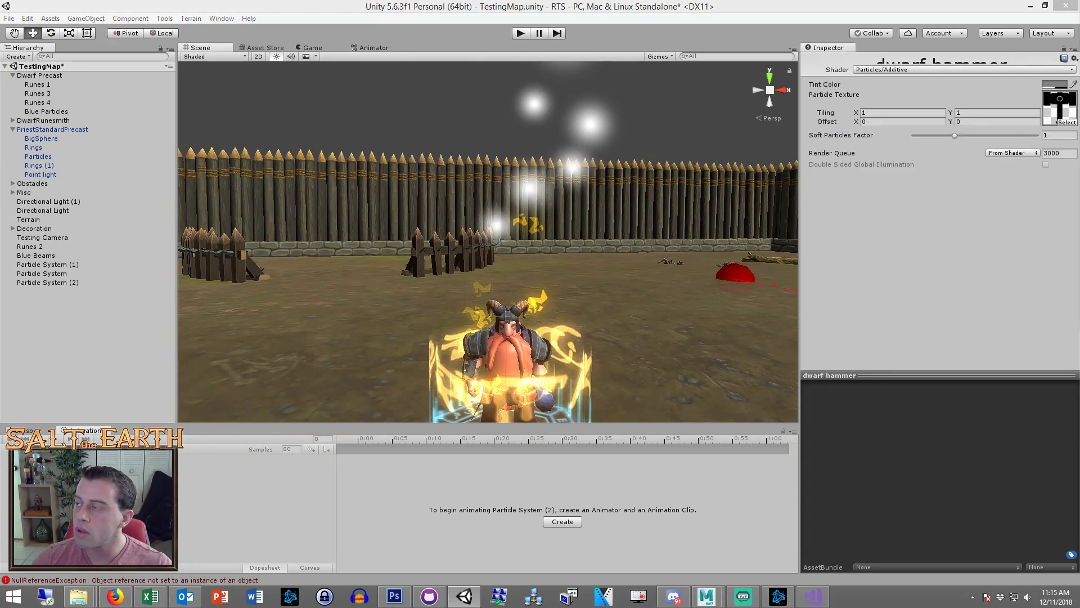
{"action": "double_click", "coordinate": [1058, 106]}
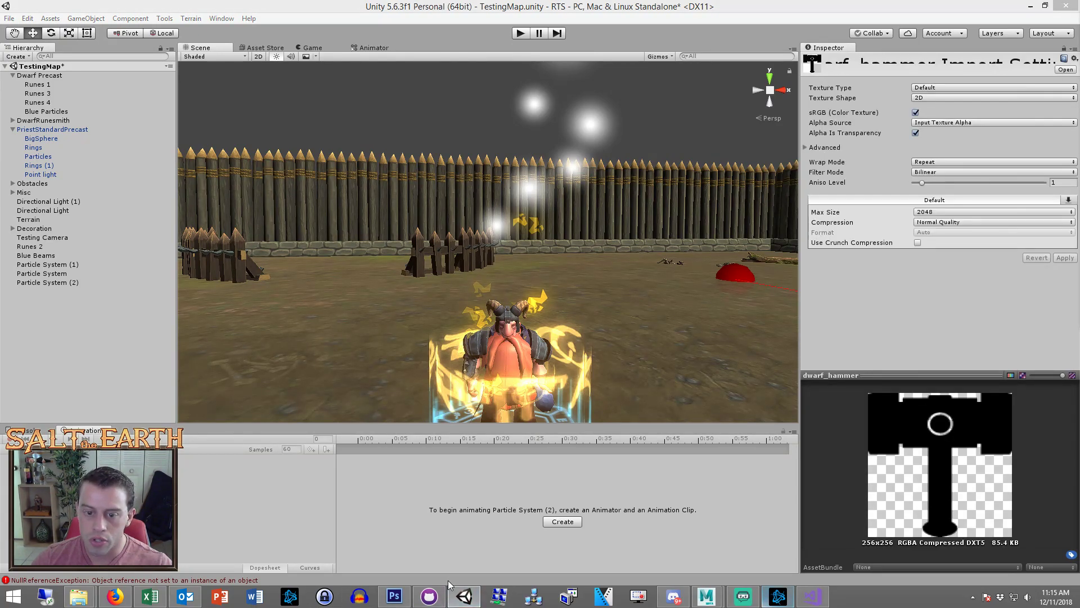
Switch to Photoshop, add a white Color Overlay to the hammer on Layer 2 copy and save dwarf_hammer.psd
{"action": "left_click", "coordinate": [395, 596]}
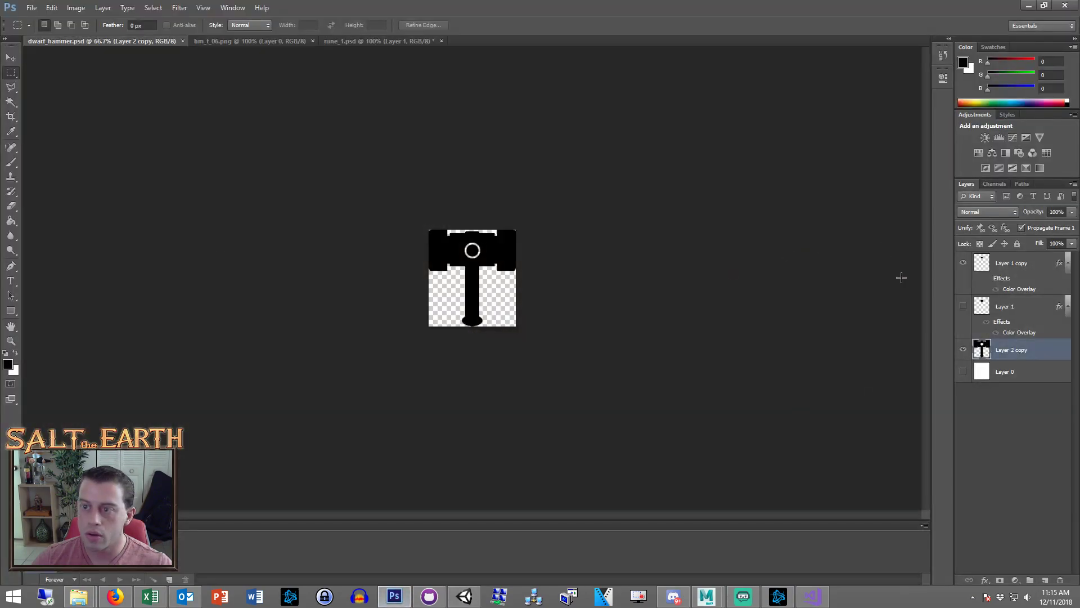
{"action": "double_click", "coordinate": [1041, 353]}
{"action": "left_click", "coordinate": [620, 279]}
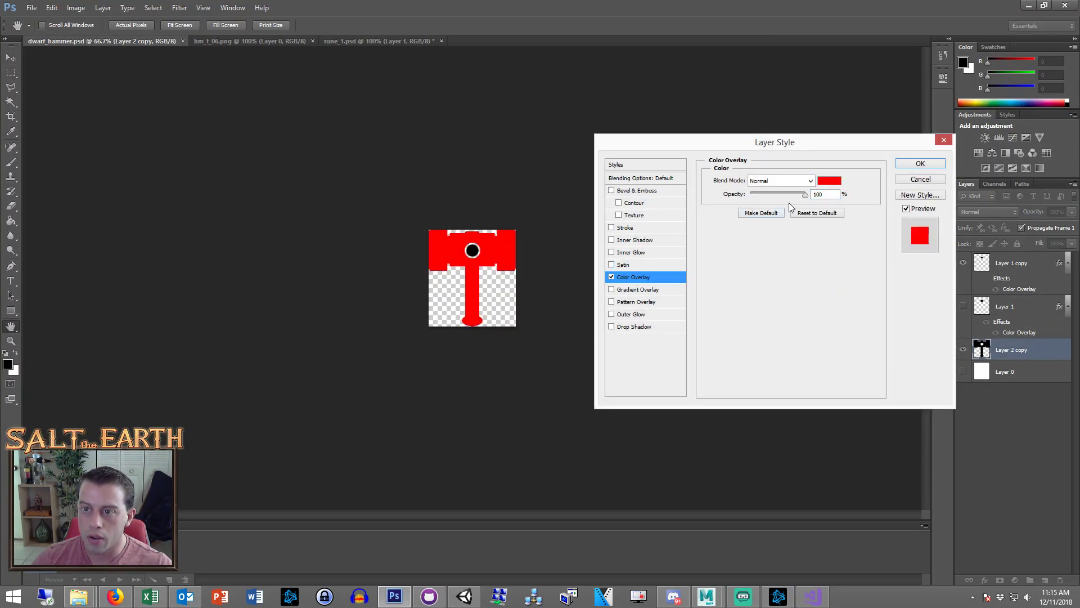
{"action": "left_click", "coordinate": [826, 185]}
{"action": "left_click", "coordinate": [511, 217]}
{"action": "left_click", "coordinate": [799, 208]}
{"action": "left_click", "coordinate": [813, 209]}
{"action": "left_click", "coordinate": [920, 163]}
{"action": "left_click", "coordinate": [1056, 264]}
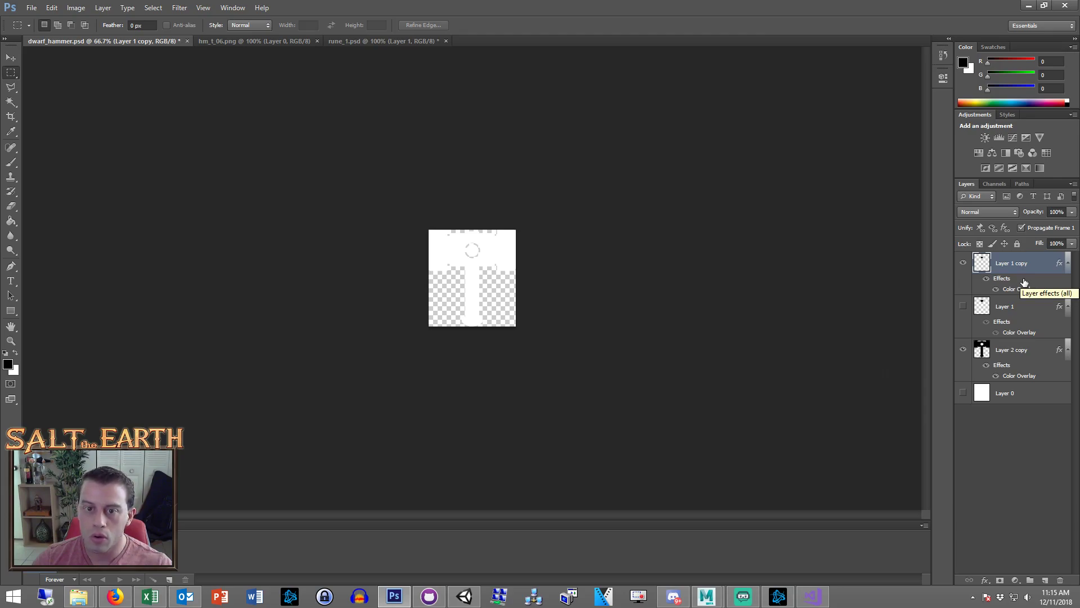
{"action": "key", "text": "ctrl+s"}
Back in Unity, set Particle System (2)'s Start Speed to 0 and disable its Shape module
{"action": "left_click", "coordinate": [1029, 5]}
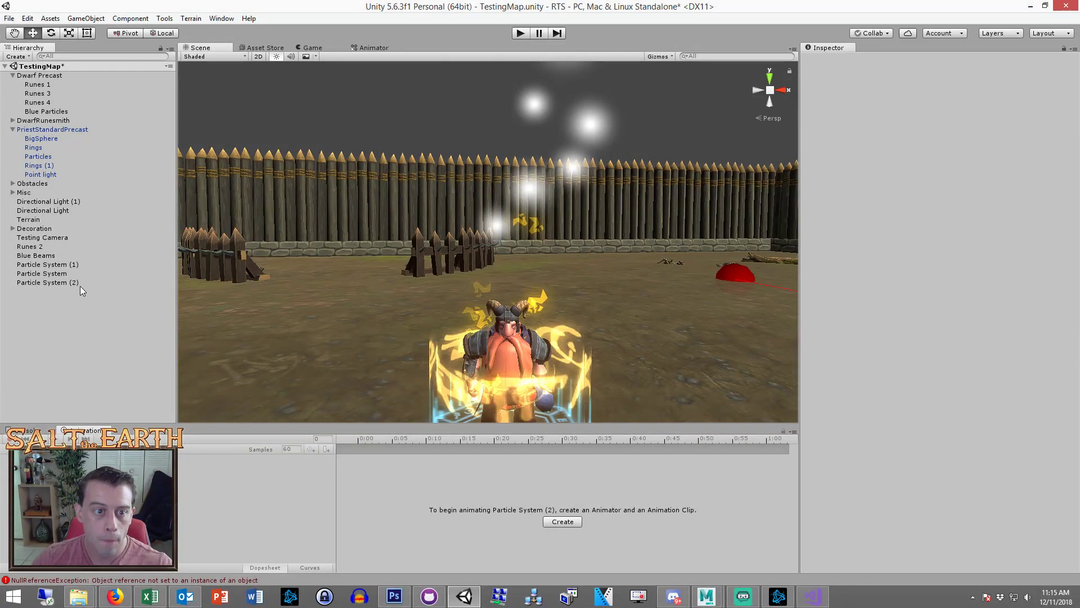
{"action": "left_click", "coordinate": [79, 283]}
{"action": "left_click", "coordinate": [918, 206]}
{"action": "type", "text": "0"}
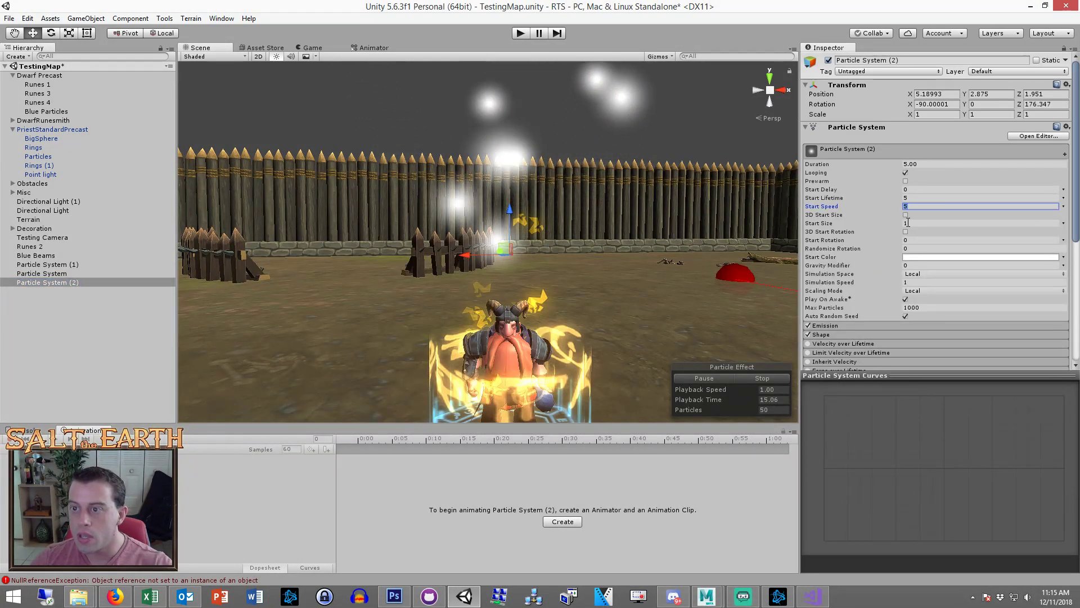
{"action": "left_click", "coordinate": [817, 334]}
{"action": "left_click", "coordinate": [809, 334]}
{"action": "left_click", "coordinate": [823, 333]}
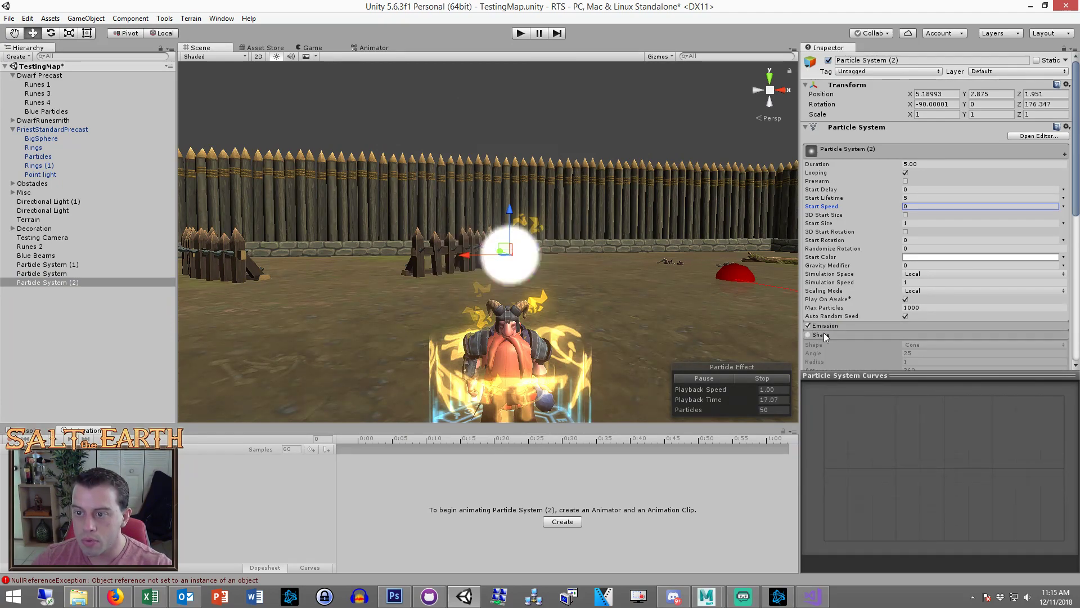
Assign the dwarf hammer material to the Renderer module of Particle System (2)
{"action": "scroll", "coordinate": [876, 322], "scroll_direction": "down", "scroll_amount": 7}
{"action": "left_click", "coordinate": [854, 296]}
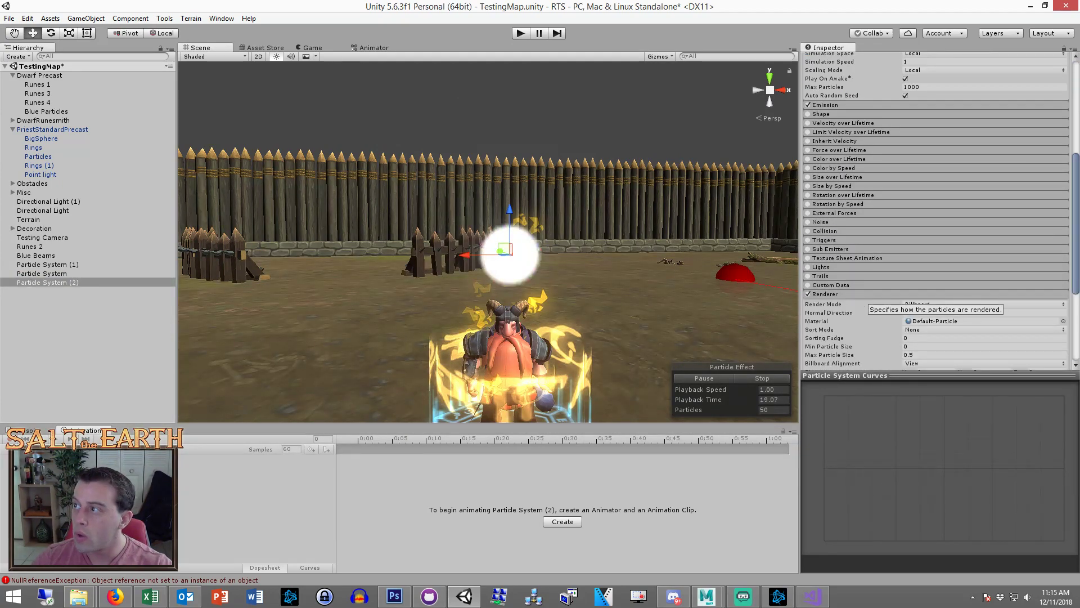
{"action": "left_click_drag", "start_coordinate": [1079, 321], "coordinate": [938, 326]}
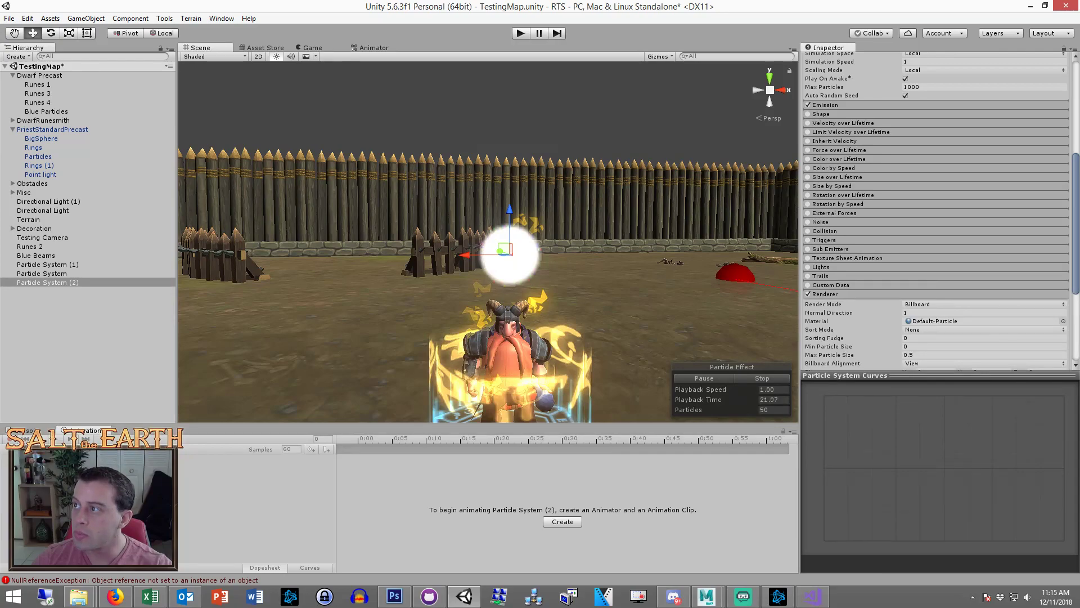
{"action": "scroll", "coordinate": [935, 253], "scroll_direction": "down", "scroll_amount": 3}
{"action": "left_click_drag", "start_coordinate": [938, 252], "coordinate": [937, 253]}
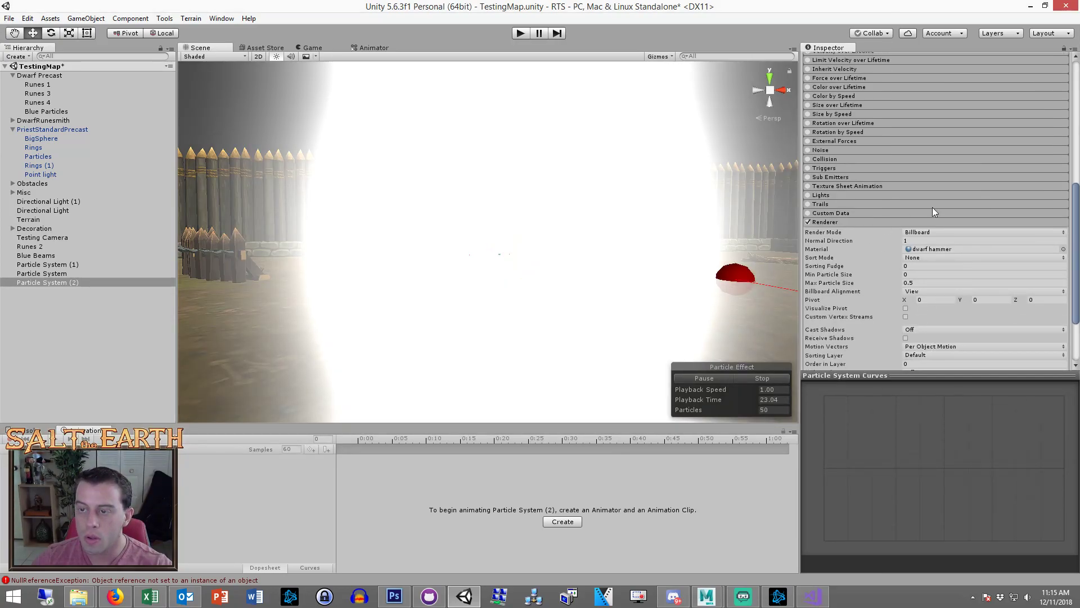
Set Particle System (2)'s Start Lifetime to 1 and its emission Rate over Time to 1
{"action": "scroll", "coordinate": [907, 215], "scroll_direction": "up", "scroll_amount": 15}
{"action": "left_click", "coordinate": [916, 199]}
{"action": "type", "text": "1"}
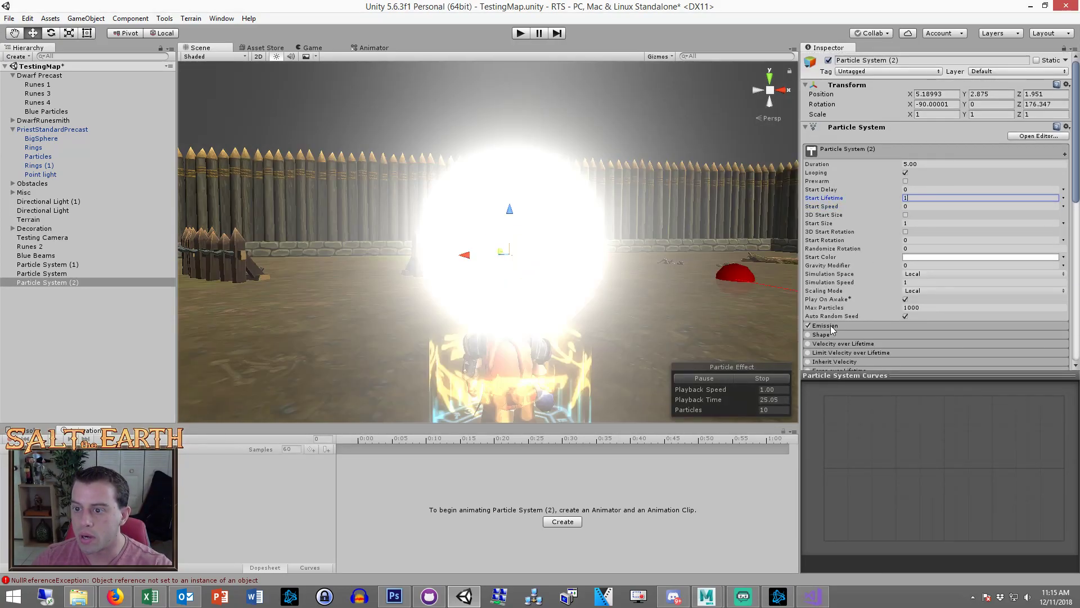
{"action": "left_click", "coordinate": [826, 325]}
{"action": "left_click", "coordinate": [922, 335]}
Stretch the hammer particle system along its Z axis to a scale of about 1.36
{"action": "scroll", "coordinate": [547, 278], "scroll_direction": "down", "scroll_amount": 7}
{"action": "left_click_drag", "start_coordinate": [522, 271], "coordinate": [556, 236], "text": "alt"}
{"action": "scroll", "coordinate": [647, 253], "scroll_direction": "up", "scroll_amount": 7}
{"action": "key", "text": "r"}
{"action": "left_click_drag", "start_coordinate": [511, 176], "coordinate": [512, 163]}
Raise the hammer particle system higher above the dwarf to a Y position of about 3.39
{"action": "left_click_drag", "start_coordinate": [565, 222], "coordinate": [506, 225], "text": "alt"}
{"action": "key", "text": "w"}
{"action": "left_click_drag", "start_coordinate": [500, 172], "coordinate": [501, 116]}
{"action": "scroll", "coordinate": [524, 203], "scroll_direction": "down", "scroll_amount": 3}
{"action": "left_click_drag", "start_coordinate": [548, 208], "coordinate": [653, 243], "text": "alt"}
{"action": "scroll", "coordinate": [563, 180], "scroll_direction": "up", "scroll_amount": 6}
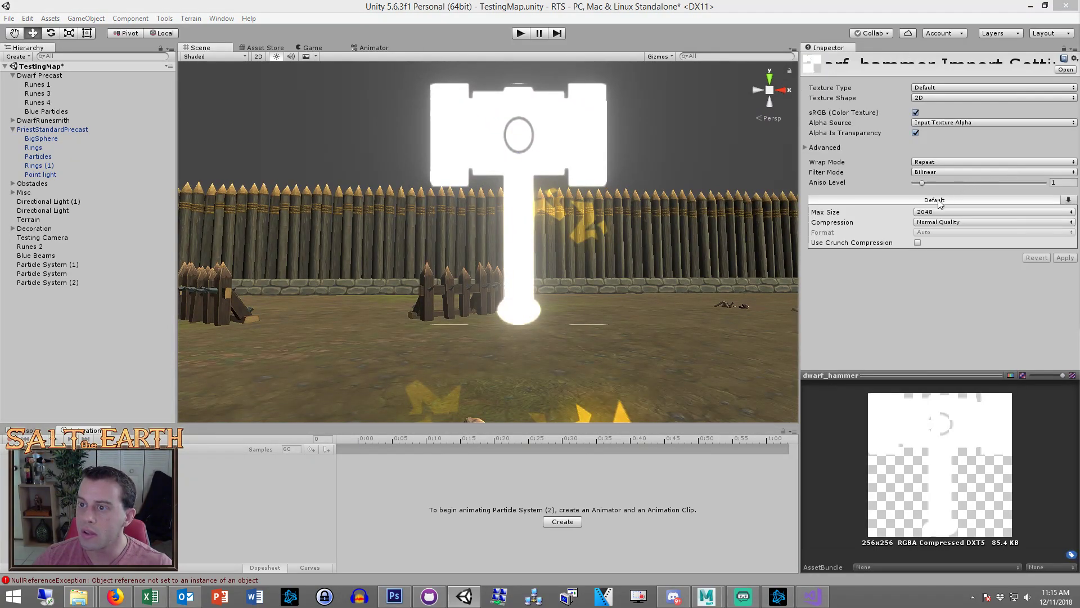
Set the dwarf_hammer texture's Wrap Mode to Clamp and apply the import settings
{"action": "left_click", "coordinate": [934, 161]}
{"action": "left_click", "coordinate": [937, 176]}
{"action": "left_click", "coordinate": [1064, 259]}
Select the effects from Runes 2 through Particle System (2) and preview them together in the Game view
{"action": "left_click_drag", "start_coordinate": [533, 248], "coordinate": [591, 214], "text": "alt"}
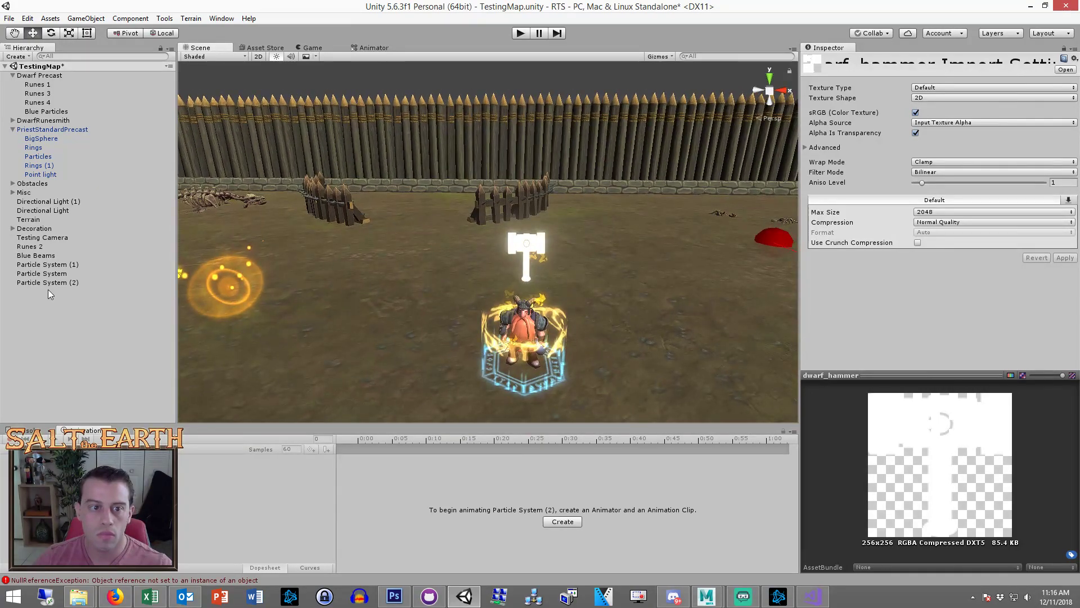
{"action": "left_click", "coordinate": [49, 283]}
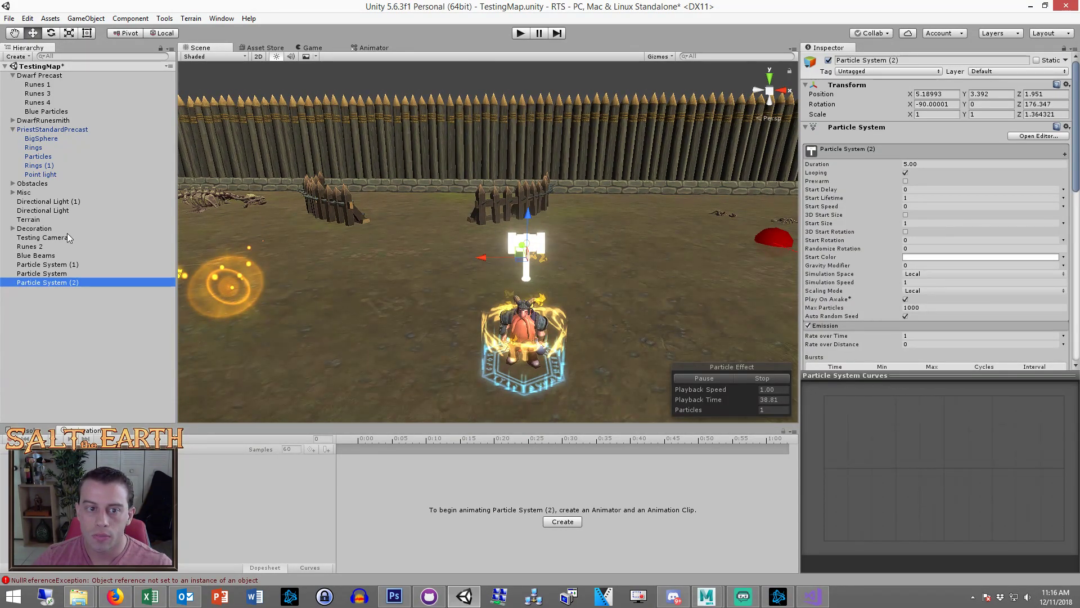
{"action": "left_click", "coordinate": [38, 245], "text": "shift"}
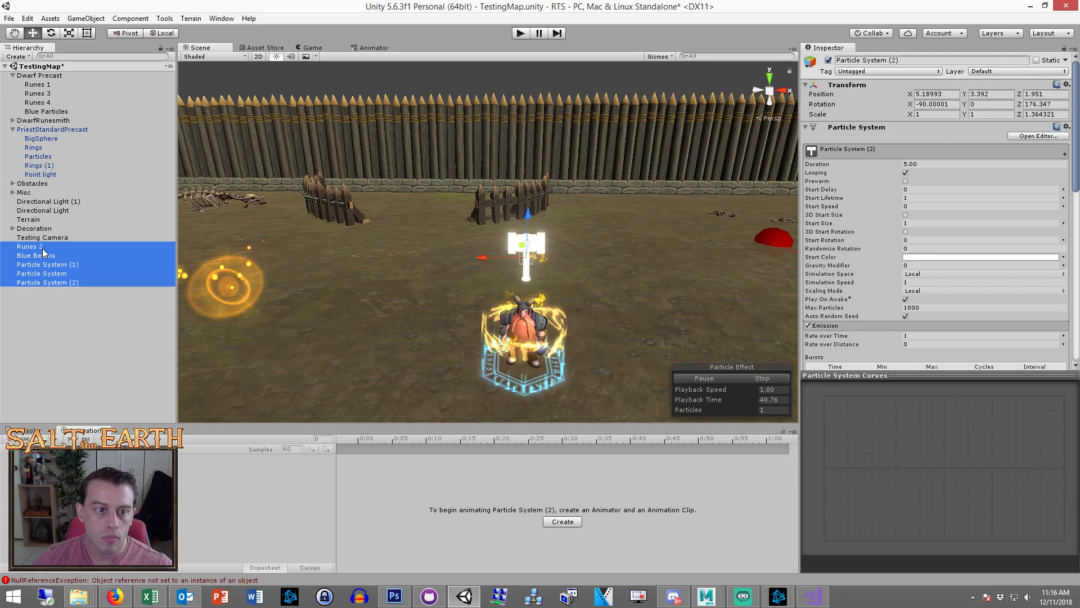
{"action": "left_click", "coordinate": [332, 47]}
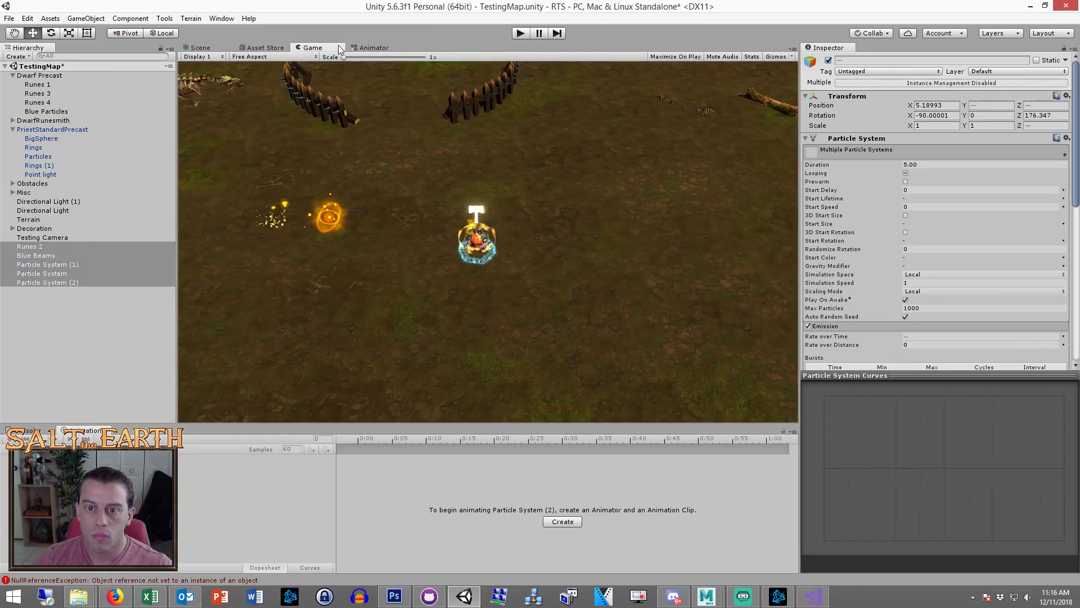
{"action": "left_click", "coordinate": [199, 47]}
Set the Z scale of Particle System (2) to 1
{"action": "right_click_drag", "start_coordinate": [566, 269], "coordinate": [594, 275]}
{"action": "key", "text": "w"}
{"action": "key", "text": "a"}
{"action": "left_click", "coordinate": [64, 282]}
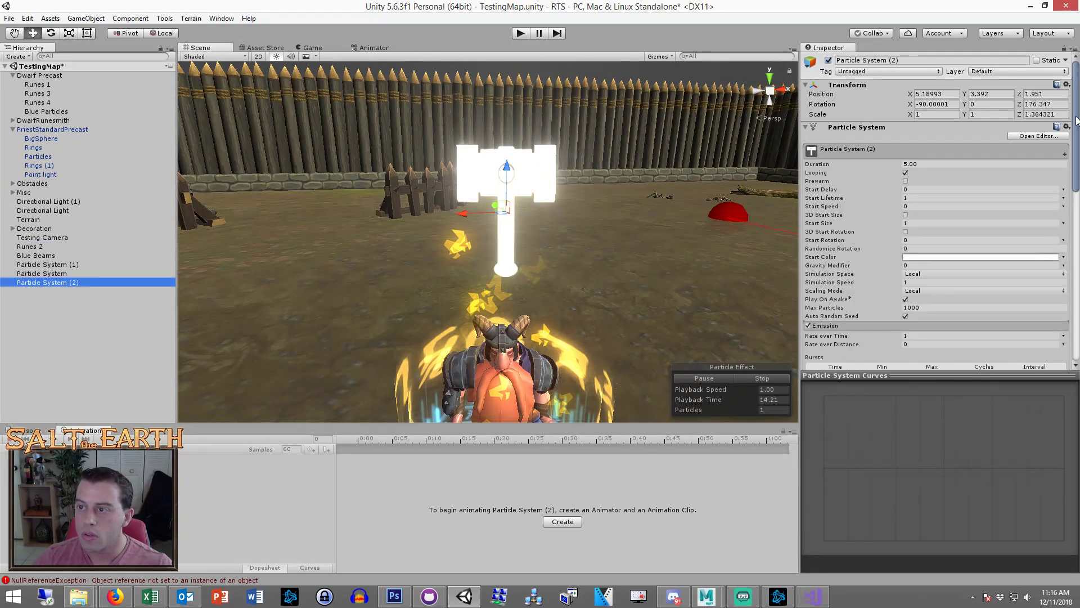
{"action": "left_click", "coordinate": [1045, 114]}
{"action": "type", "text": "1"}
{"action": "middle_click_drag", "start_coordinate": [577, 269], "coordinate": [586, 237]}
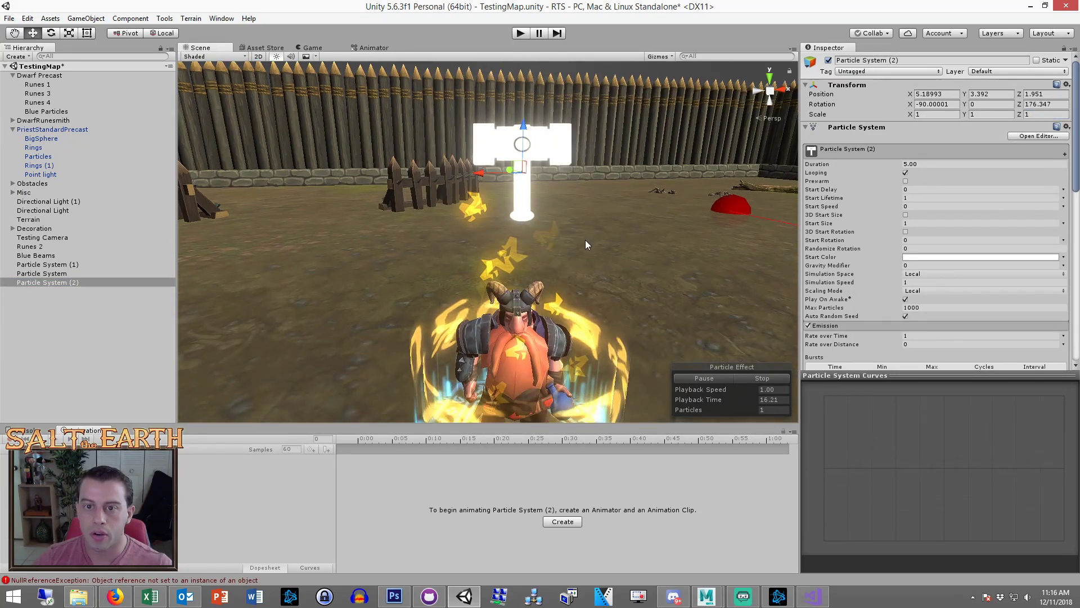
{"action": "left_click_drag", "start_coordinate": [1026, 118], "coordinate": [1024, 118]}
{"action": "key", "text": "ctrl+z"}
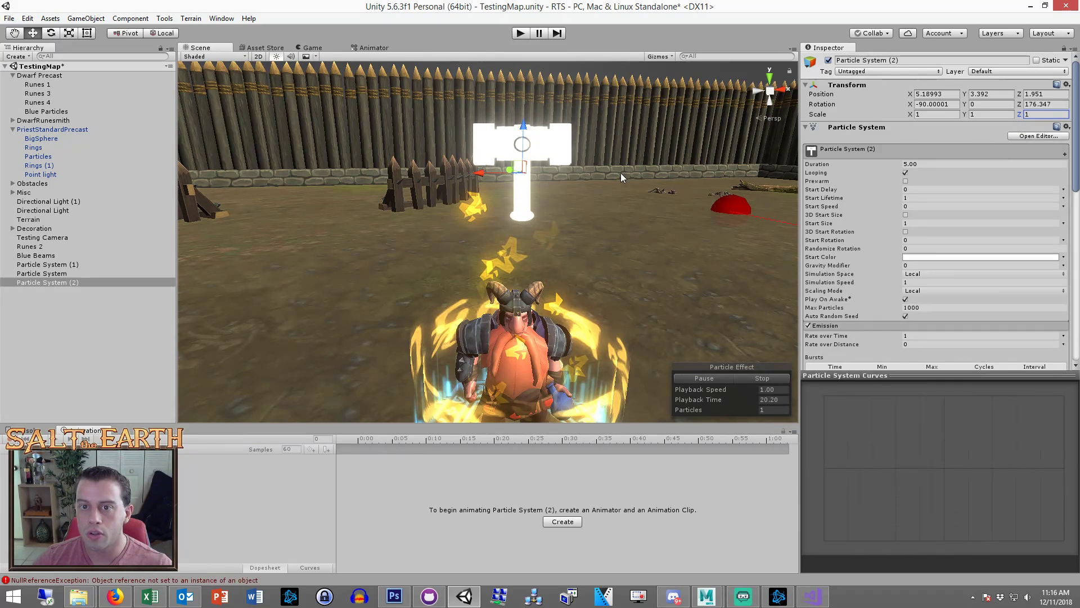
Switch to Photoshop and set the canvas height of dwarf_hammer.psd to 300 pixels
{"action": "left_click", "coordinate": [393, 596]}
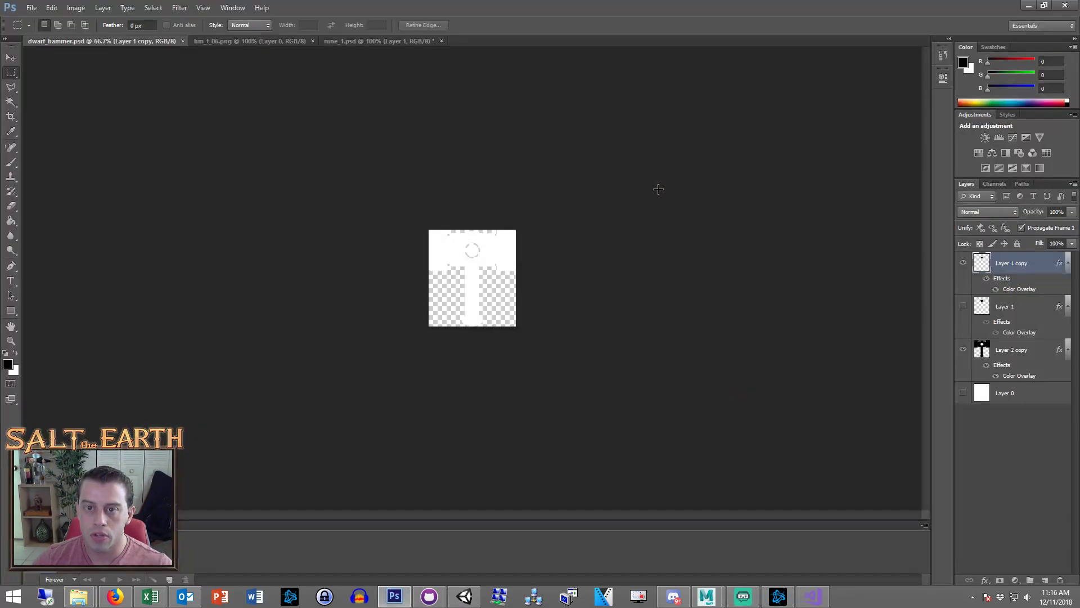
{"action": "left_click_drag", "start_coordinate": [720, 232], "coordinate": [721, 234]}
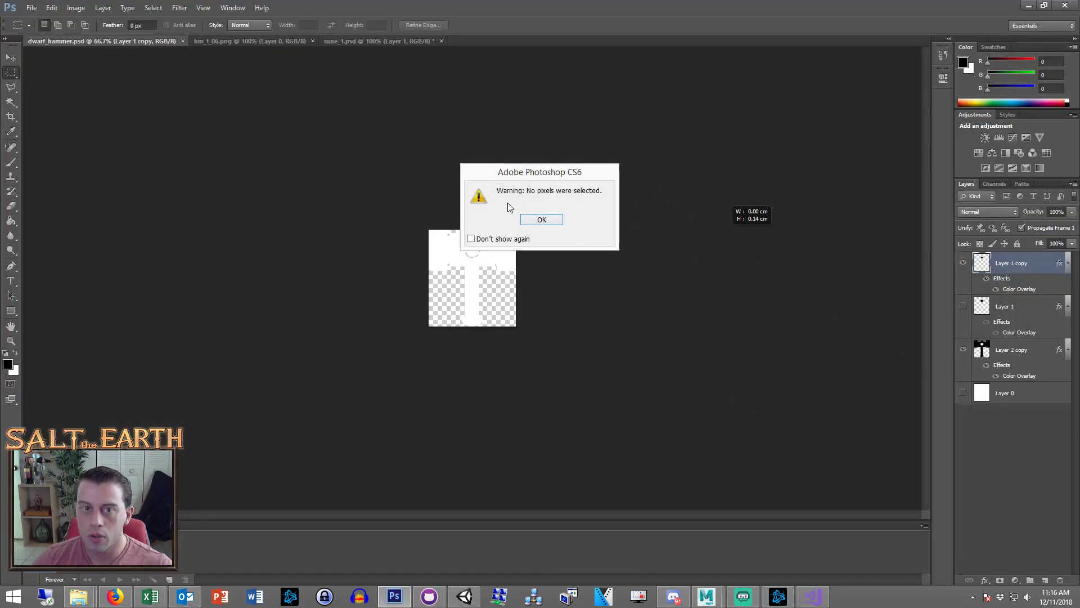
{"action": "left_click", "coordinate": [541, 219]}
{"action": "left_click", "coordinate": [76, 7]}
{"action": "left_click", "coordinate": [93, 99]}
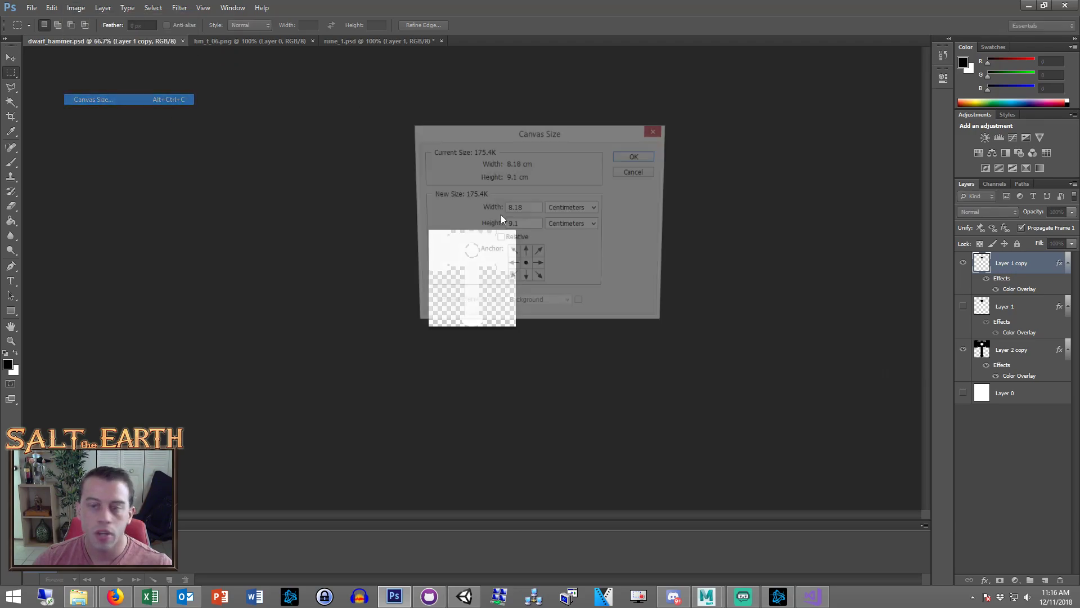
{"action": "left_click", "coordinate": [571, 208]}
{"action": "left_click", "coordinate": [563, 227]}
{"action": "double_click", "coordinate": [530, 227]}
{"action": "type", "text": "300"}
{"action": "key", "text": "Return"}
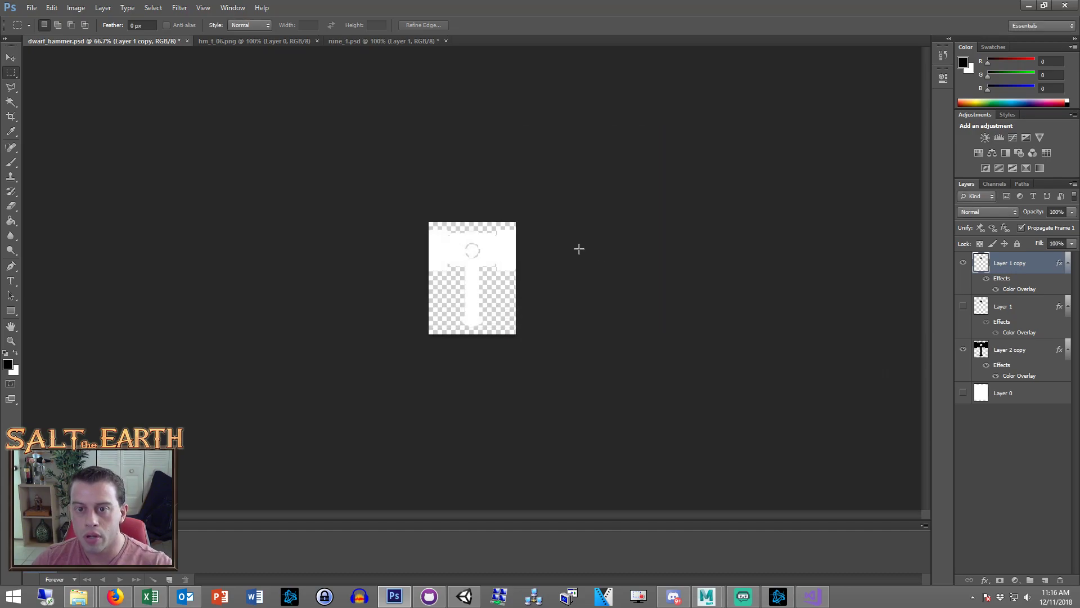
On Layer 2 copy, select the rounded end of the hammer handle, move it down toward the canvas edge, and deselect it
{"action": "key", "text": "ctrl+minus"}
{"action": "key", "text": "ctrl+minus"}
{"action": "key", "text": "ctrl+plus"}
{"action": "key", "text": "ctrl+plus"}
{"action": "key", "text": "ctrl+plus"}
{"action": "key", "text": "ctrl+plus"}
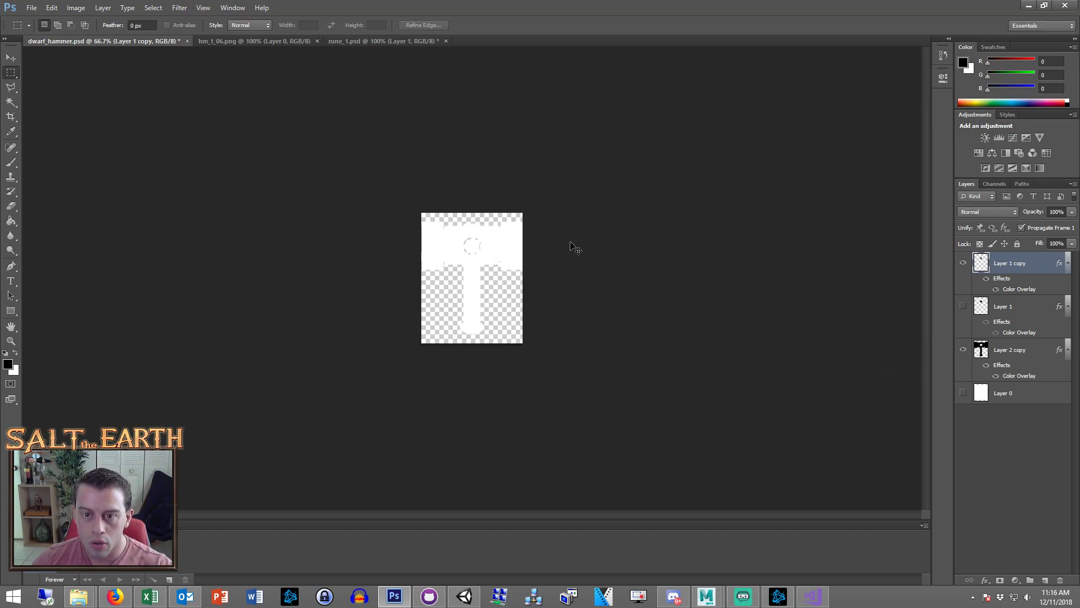
{"action": "left_click", "coordinate": [1007, 354]}
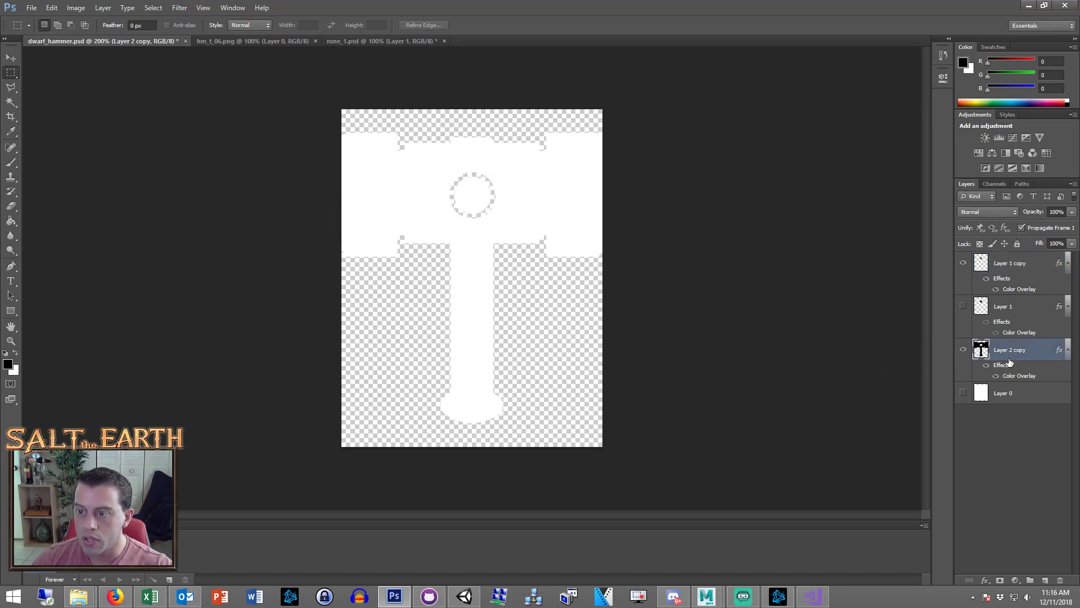
{"action": "left_click_drag", "start_coordinate": [653, 379], "coordinate": [264, 453]}
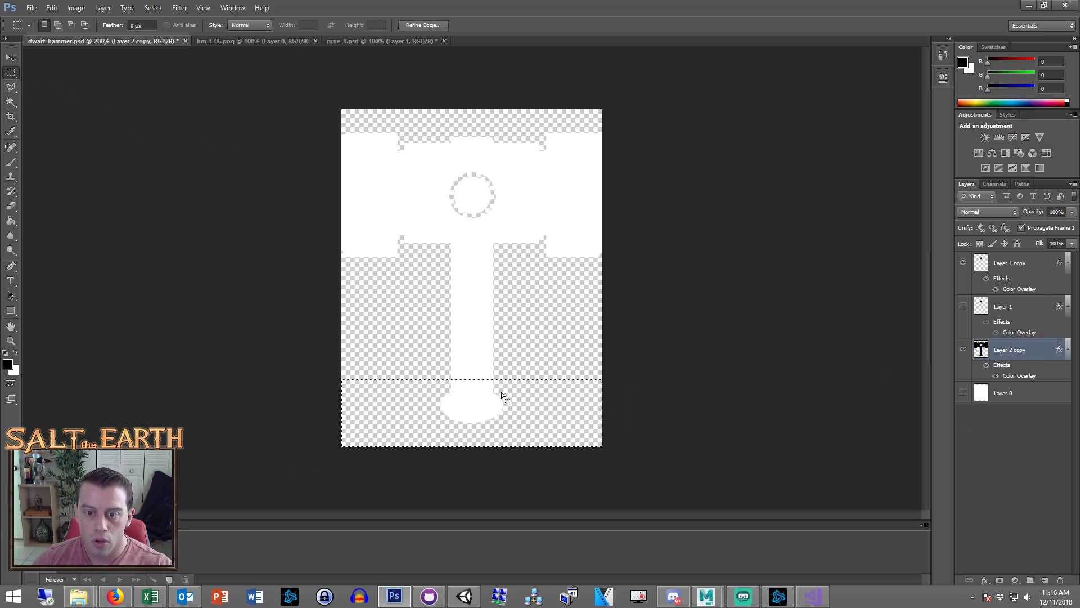
{"action": "right_click", "coordinate": [511, 387]}
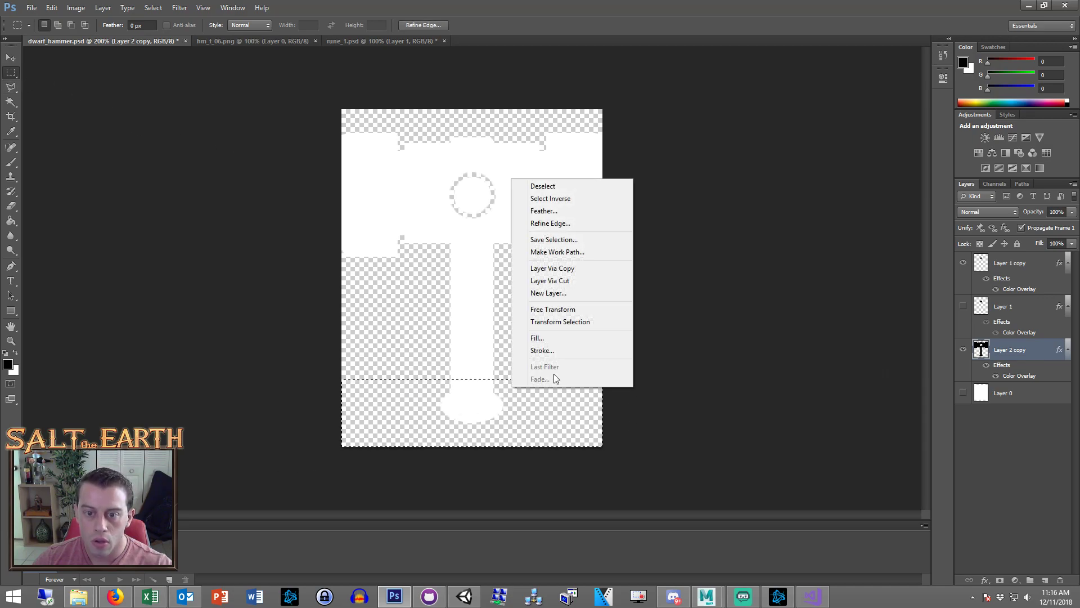
{"action": "left_click", "coordinate": [11, 57]}
{"action": "left_click_drag", "start_coordinate": [504, 388], "coordinate": [499, 419]}
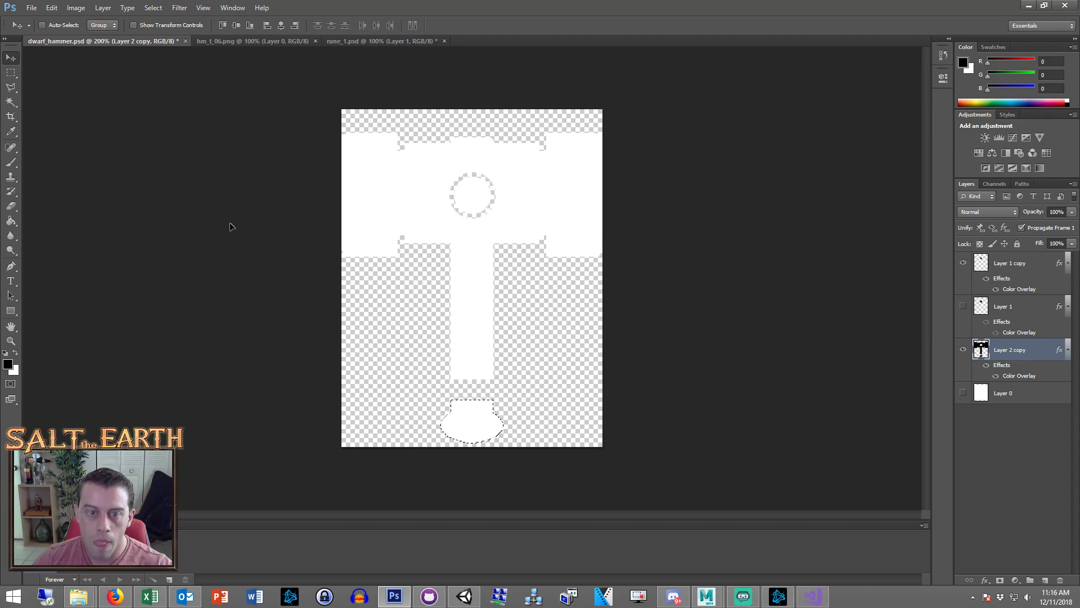
{"action": "left_click", "coordinate": [12, 73]}
{"action": "key", "text": "ctrl+d"}
Delete the white background layer, Layer 0
{"action": "left_click", "coordinate": [963, 393]}
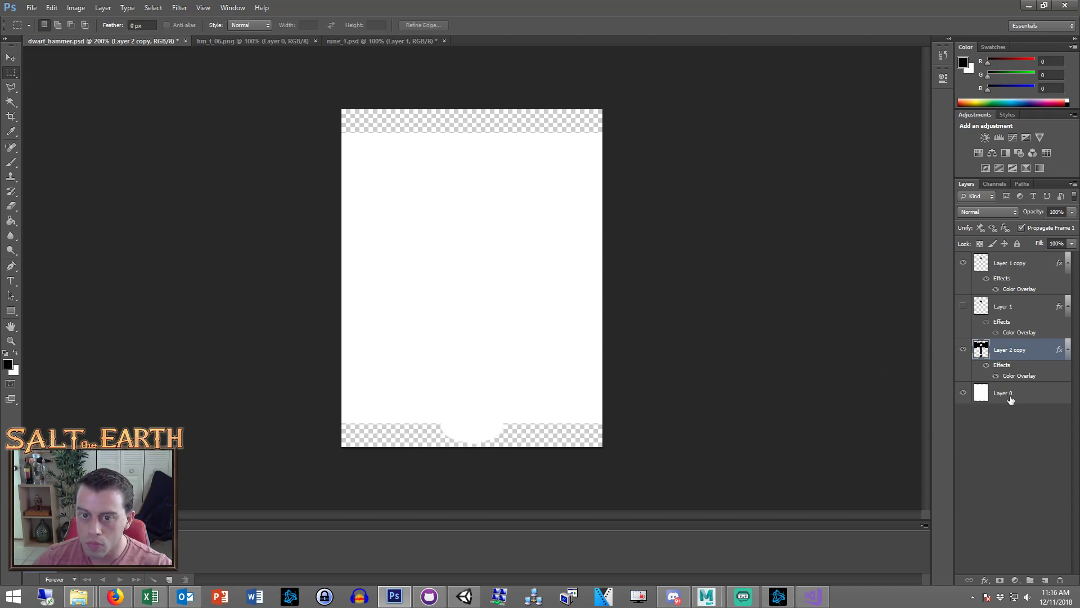
{"action": "left_click", "coordinate": [1027, 399]}
{"action": "key", "text": "Delete"}
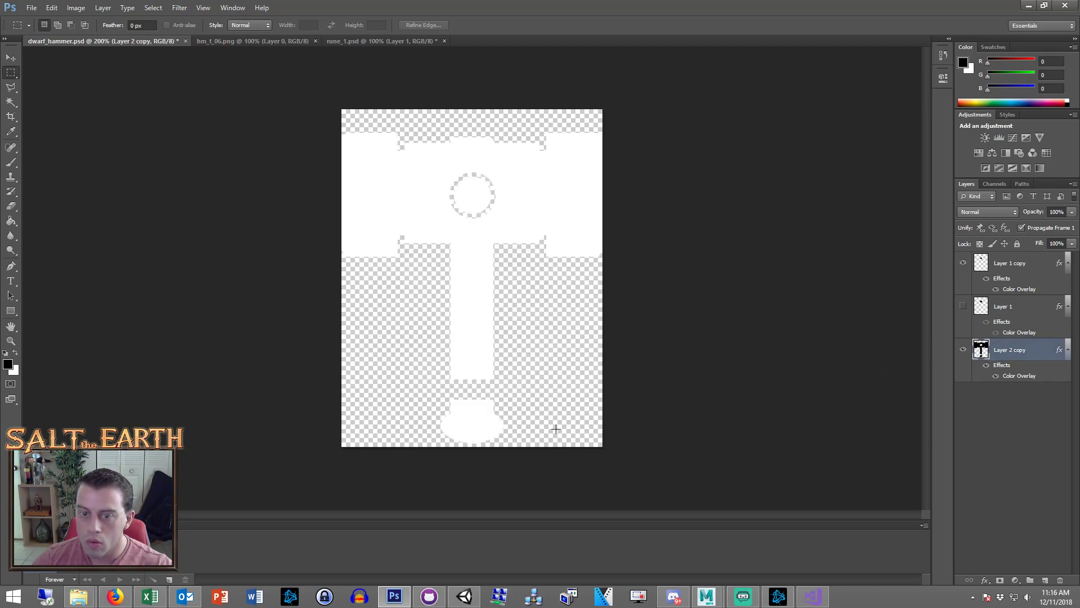
Fill the gap between the handle and its rounded end on Layer 2 copy using a rectangular selection, and clear the selection
{"action": "key", "text": "ctrl+plus"}
{"action": "key", "text": "ctrl+plus"}
{"action": "key", "text": "ctrl+plus"}
{"action": "scroll", "coordinate": [454, 352], "scroll_direction": "down", "scroll_amount": 5}
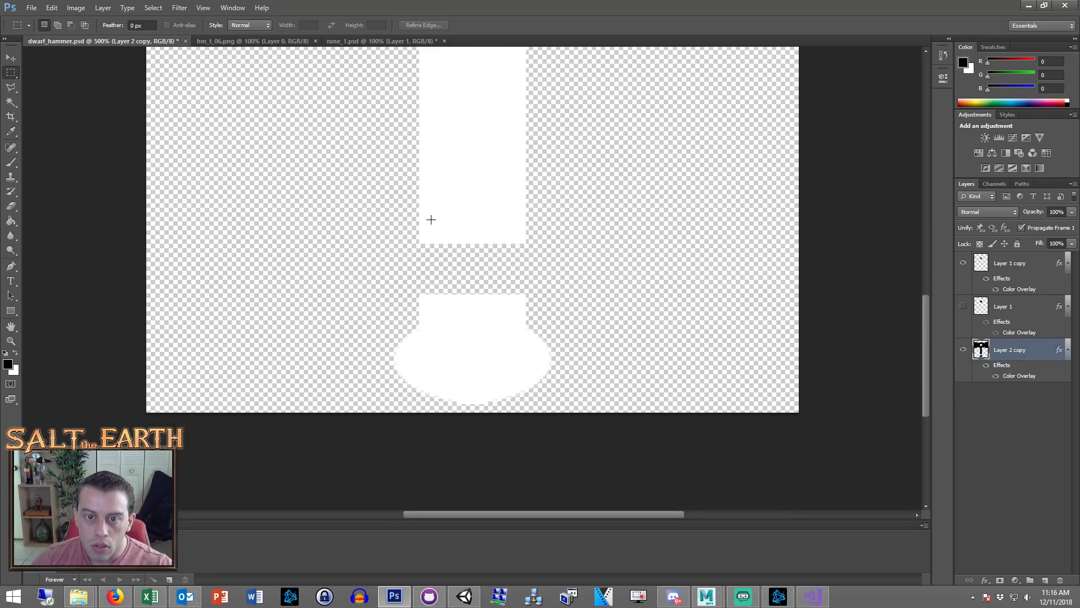
{"action": "key", "text": "ctrl+plus"}
{"action": "key", "text": "ctrl+plus"}
{"action": "key", "text": "ctrl+plus"}
{"action": "key", "text": "ctrl+plus"}
{"action": "left_click_drag", "start_coordinate": [345, 214], "coordinate": [599, 355]}
{"action": "left_click", "coordinate": [11, 220]}
{"action": "left_click", "coordinate": [437, 270]}
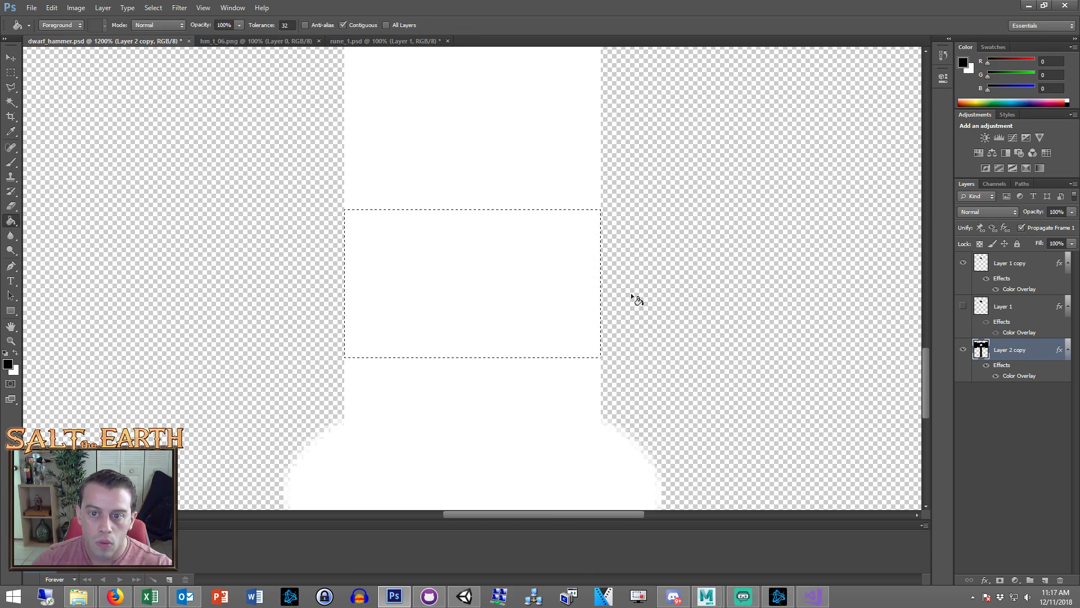
{"action": "scroll", "coordinate": [731, 321], "scroll_direction": "up", "scroll_amount": 2}
{"action": "left_click_drag", "start_coordinate": [926, 349], "coordinate": [927, 340]}
{"action": "key", "text": "ctrl+d"}
Check the whole lengthened hammer and save dwarf_hammer.psd
{"action": "key", "text": "ctrl+minus"}
{"action": "key", "text": "ctrl+minus"}
{"action": "key", "text": "ctrl+minus"}
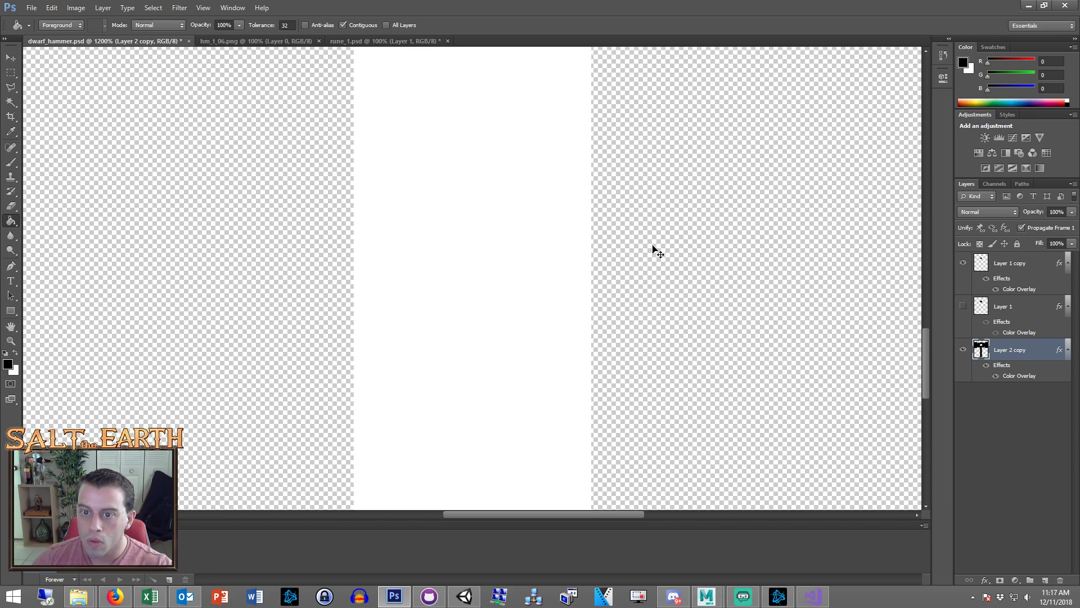
{"action": "scroll", "coordinate": [516, 207], "scroll_direction": "down", "scroll_amount": 2, "text": "alt"}
{"action": "scroll", "coordinate": [540, 224], "scroll_direction": "up", "scroll_amount": 3}
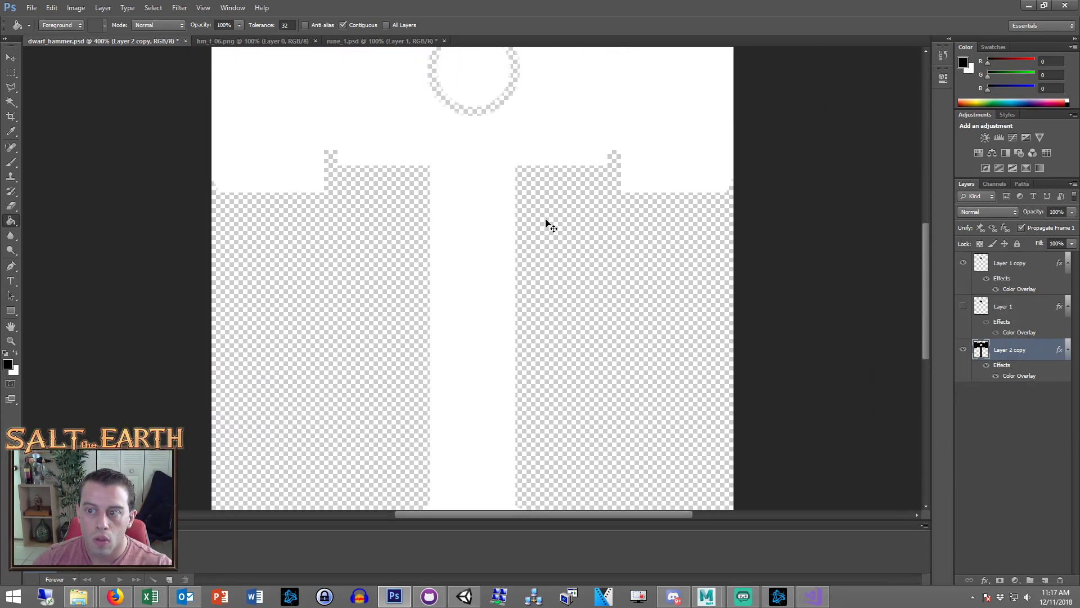
{"action": "scroll", "coordinate": [489, 231], "scroll_direction": "down", "scroll_amount": 3, "text": "alt"}
{"action": "left_click", "coordinate": [11, 73]}
{"action": "left_click", "coordinate": [188, 118]}
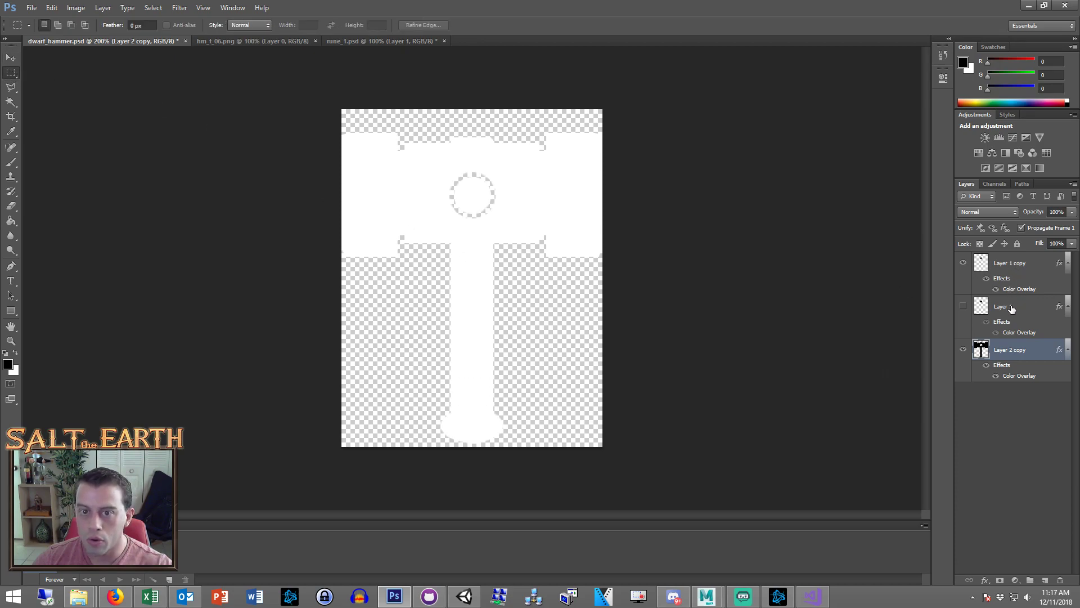
{"action": "key", "text": "ctrl+s"}
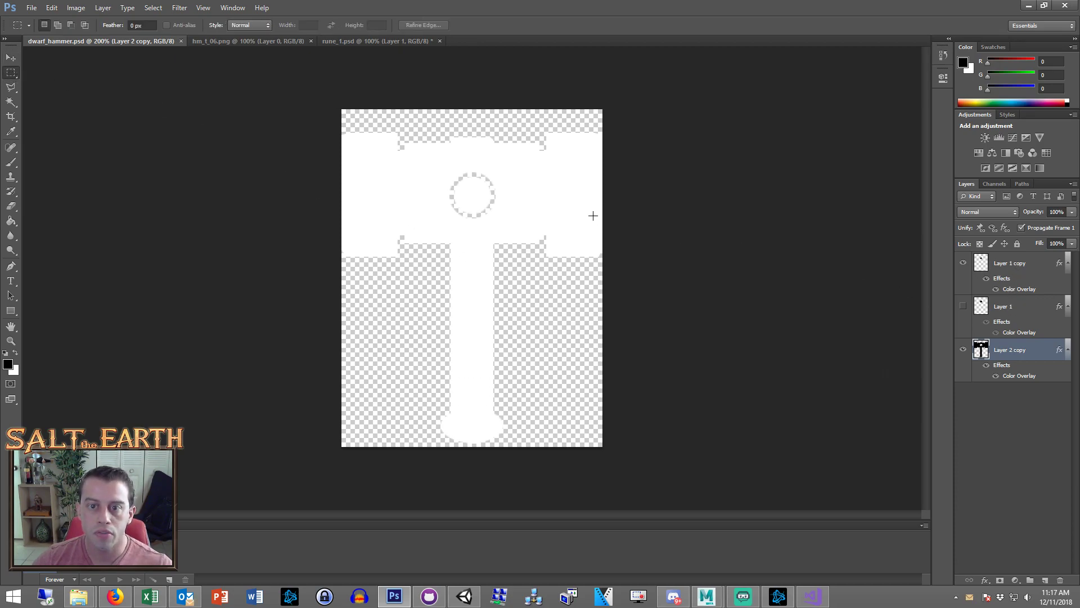
Switch to Unity, select Particle System (2), and examine the updated hammer above the dwarf
{"action": "key", "text": "alt+Tab"}
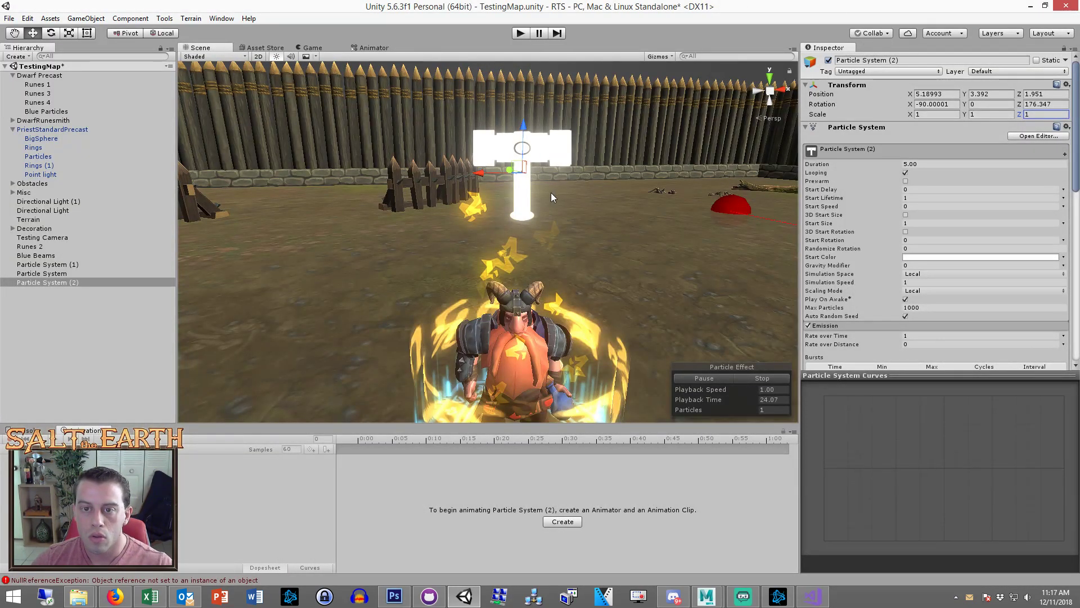
{"action": "left_click", "coordinate": [73, 283]}
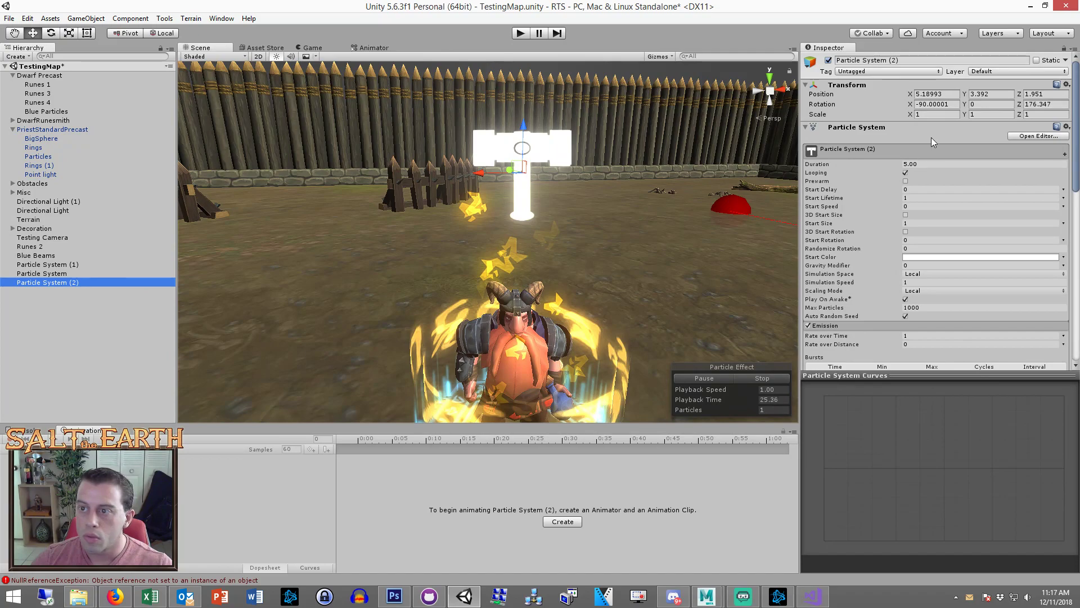
{"action": "left_click_drag", "start_coordinate": [578, 198], "coordinate": [589, 225], "text": "alt"}
{"action": "left_click", "coordinate": [394, 596]}
{"action": "left_click", "coordinate": [1028, 5]}
{"action": "left_click", "coordinate": [64, 284]}
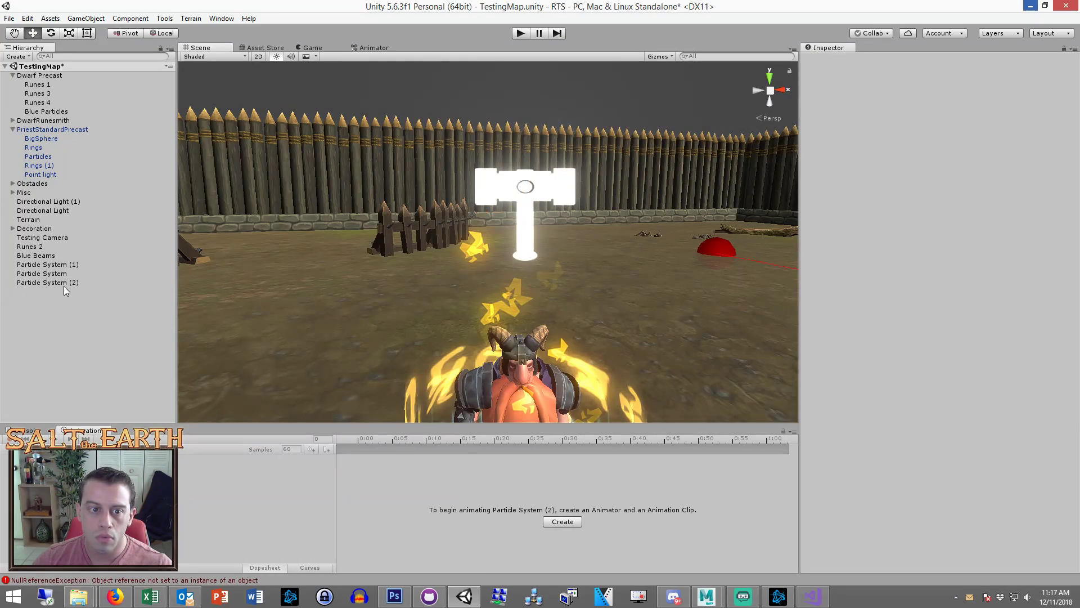
{"action": "left_click_drag", "start_coordinate": [627, 232], "coordinate": [576, 215], "text": "alt"}
{"action": "scroll", "coordinate": [579, 258], "scroll_direction": "up", "scroll_amount": 6, "text": "alt"}
{"action": "right_click_drag", "start_coordinate": [576, 215], "coordinate": [537, 277]}
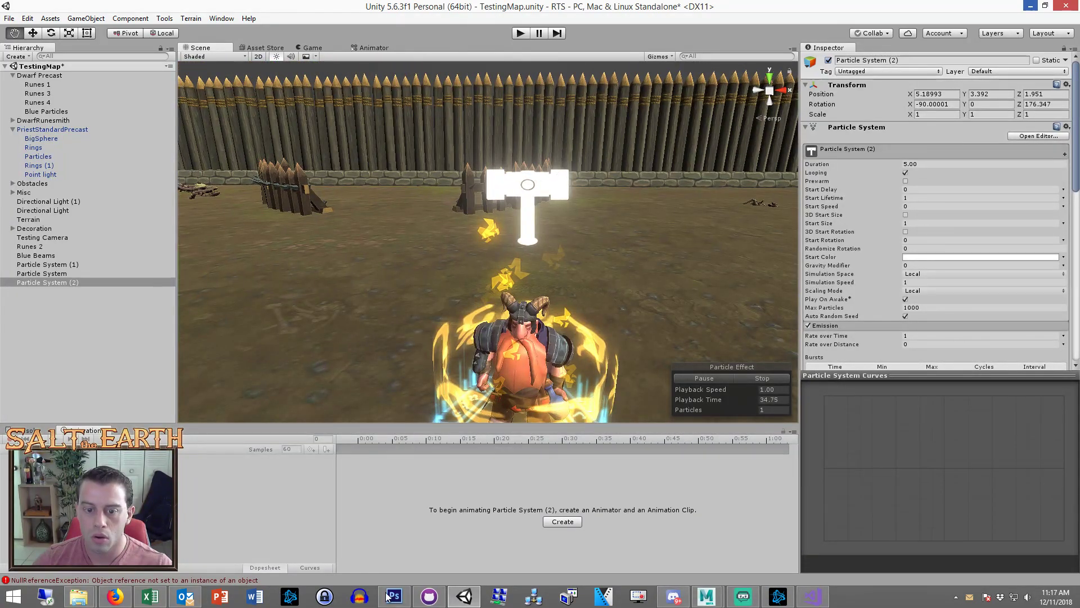
In Photoshop, move Layer 1 copy and Layer 2 copy together up near the canvas's upper edge, save the file, and return to Unity
{"action": "left_click", "coordinate": [388, 594]}
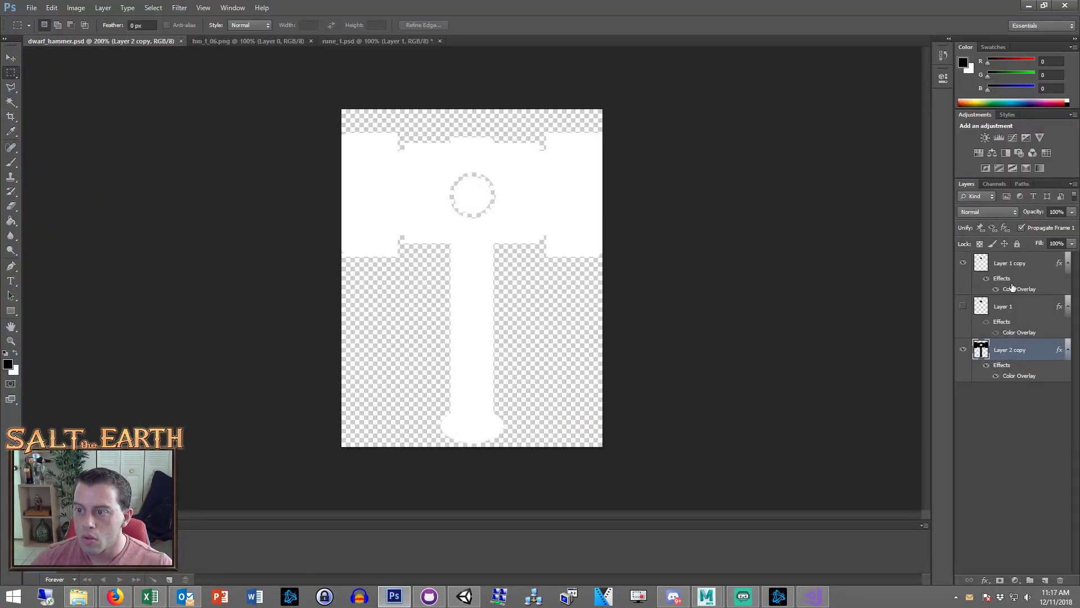
{"action": "left_click", "coordinate": [1010, 265], "text": "ctrl"}
{"action": "key", "text": "v"}
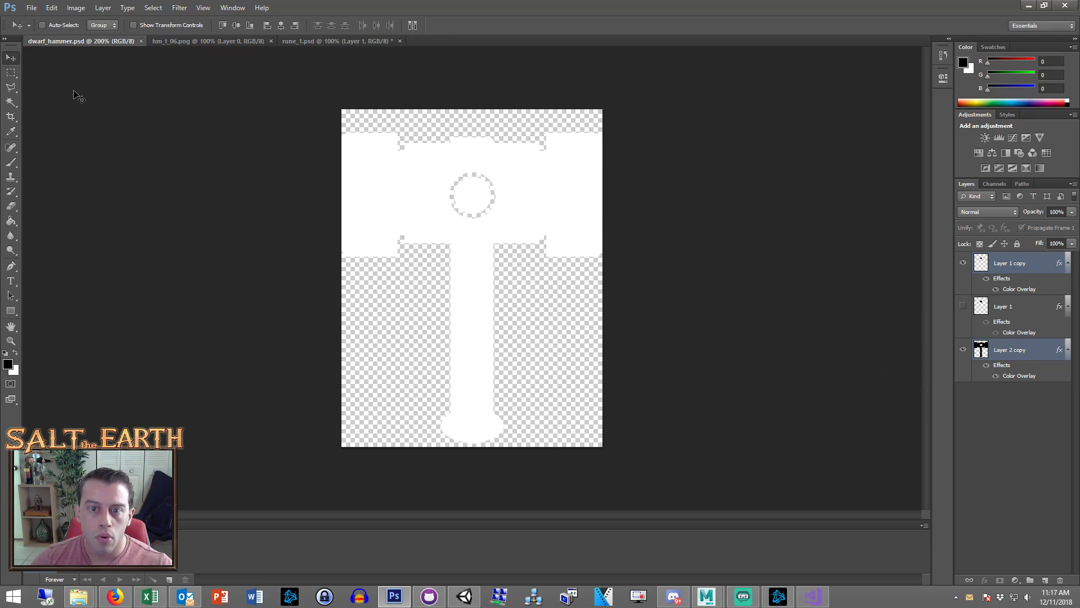
{"action": "left_click_drag", "start_coordinate": [508, 204], "coordinate": [511, 181]}
{"action": "key", "text": "ctrl+s"}
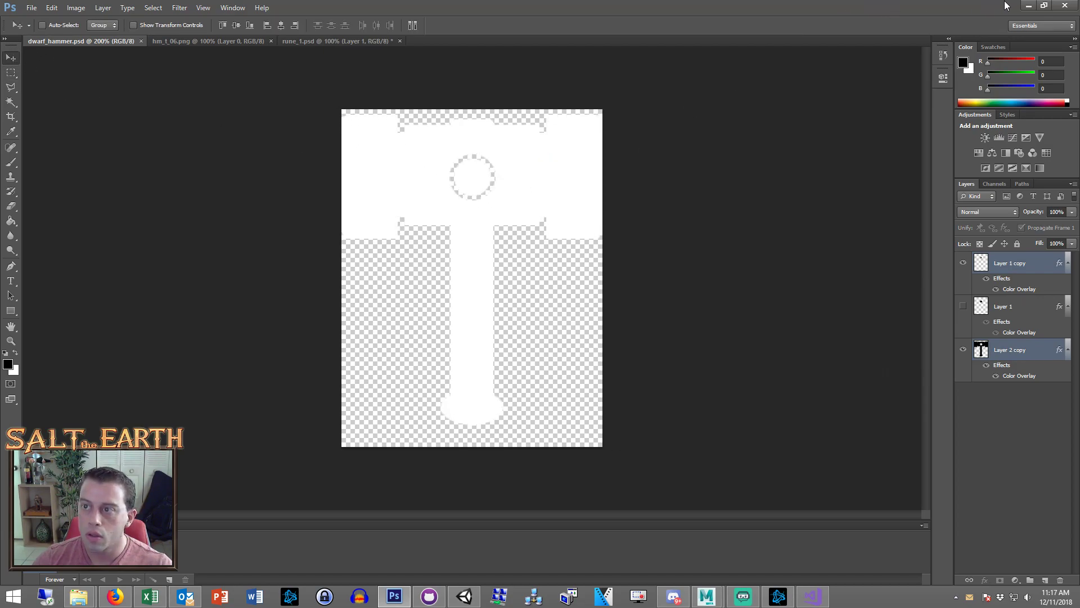
{"action": "left_click", "coordinate": [1028, 6]}
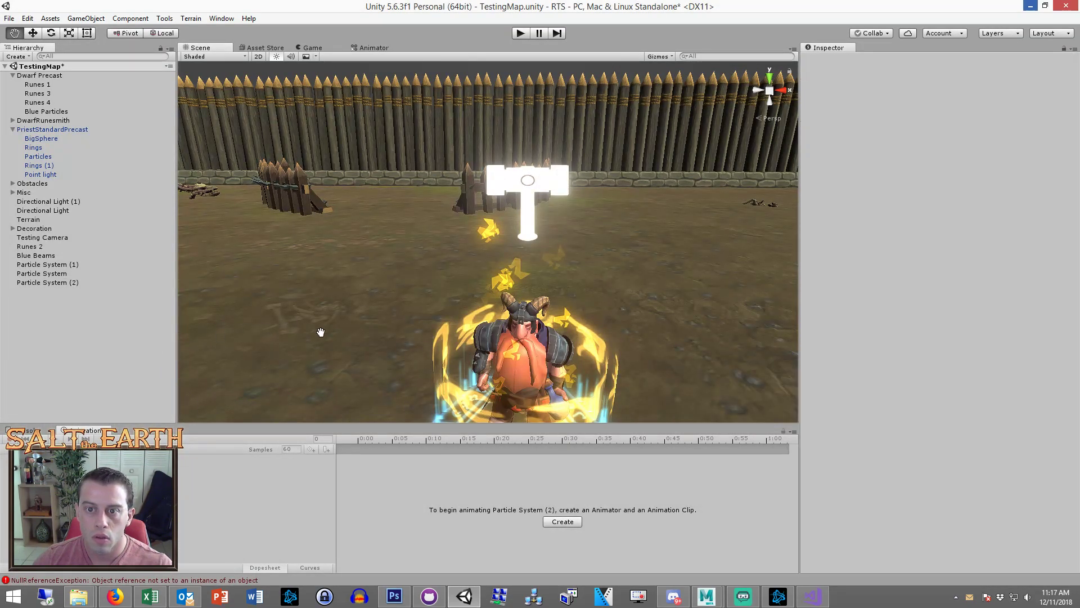
Switch to Photoshop and erase the rounded end of the hammer handle from Layer 2 copy
{"action": "left_click", "coordinate": [394, 596]}
{"action": "scroll", "coordinate": [551, 327], "scroll_direction": "up", "scroll_amount": 1, "text": "alt"}
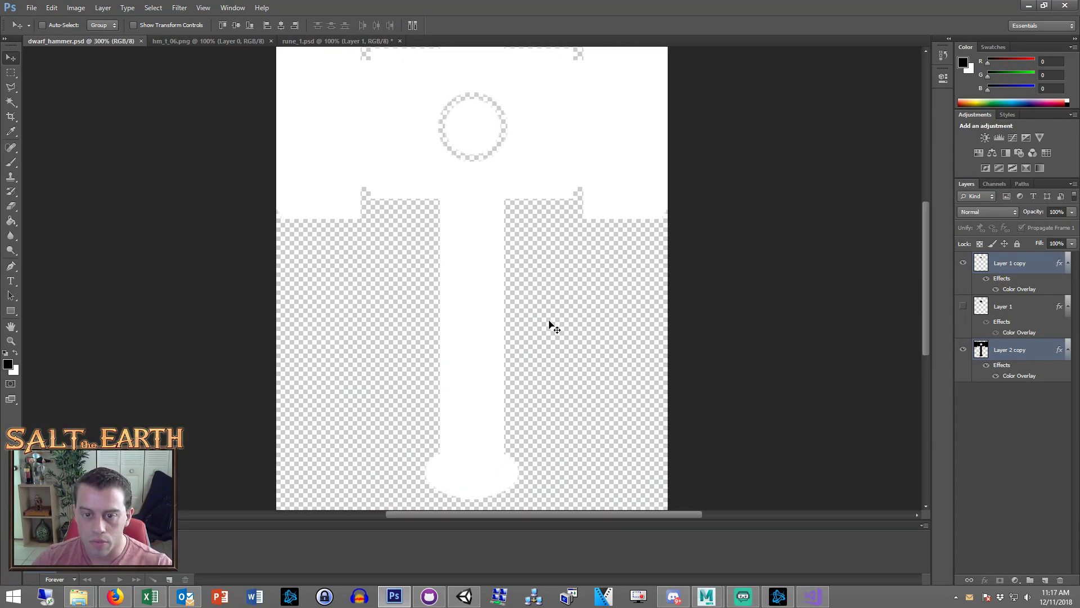
{"action": "scroll", "coordinate": [540, 293], "scroll_direction": "down", "scroll_amount": 5}
{"action": "scroll", "coordinate": [549, 284], "scroll_direction": "up", "scroll_amount": 2, "text": "alt"}
{"action": "scroll", "coordinate": [545, 282], "scroll_direction": "up", "scroll_amount": 1, "text": "alt"}
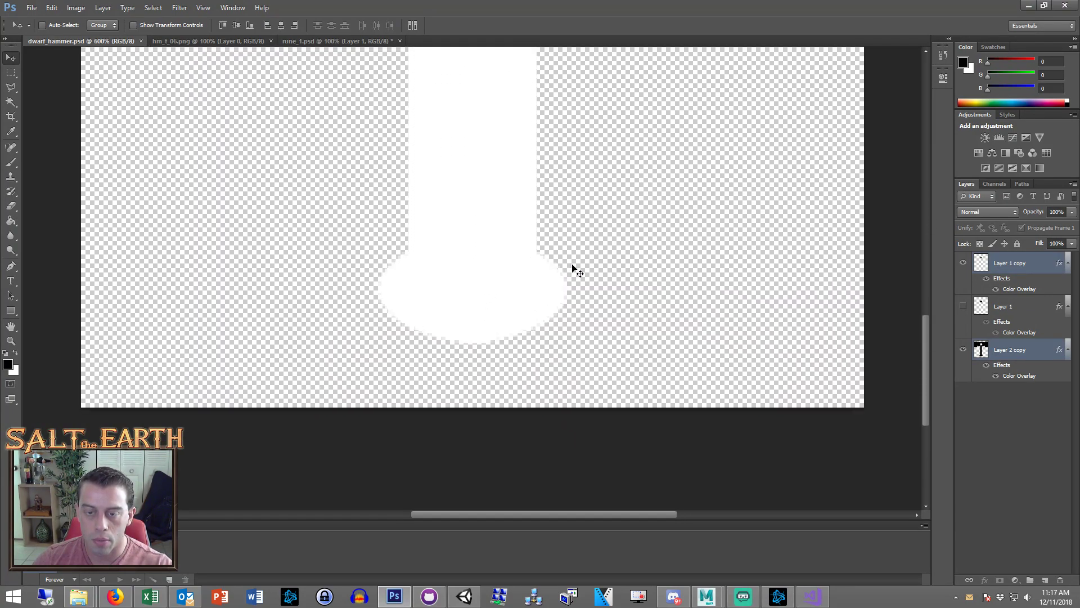
{"action": "left_click", "coordinate": [11, 72]}
{"action": "left_click", "coordinate": [1025, 351]}
{"action": "mouse_move", "coordinate": [604, 359]}
{"action": "left_mouse_down"}
{"action": "mouse_move", "coordinate": [338, 271]}
{"action": "mouse_move", "coordinate": [321, 248]}
{"action": "left_mouse_up"}
{"action": "key", "text": "Delete"}
{"action": "key", "text": "ctrl+d"}
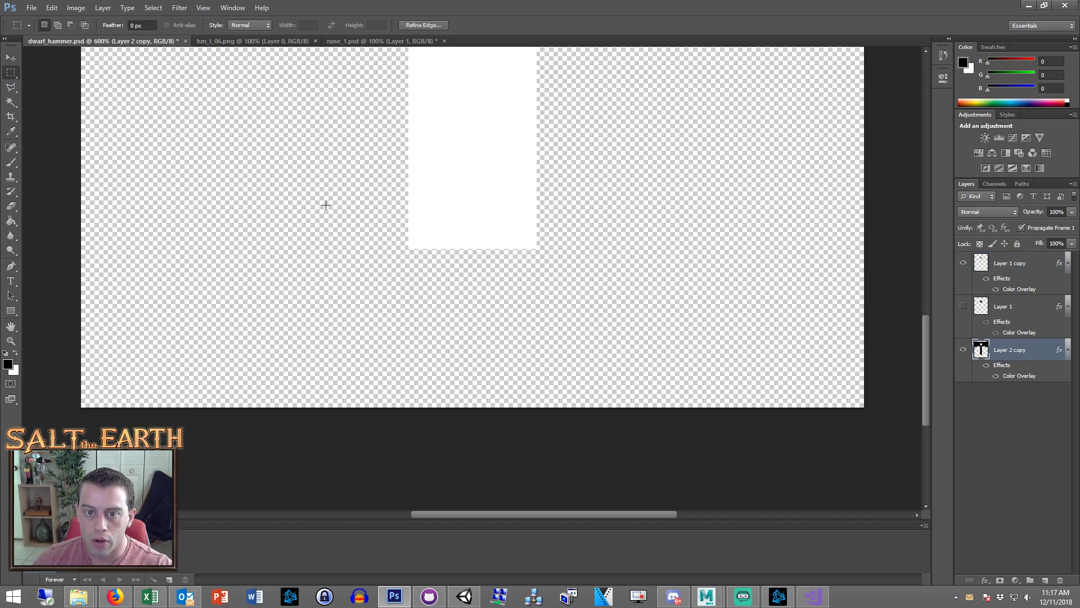
Extend the handle on Layer 2 copy almost to the canvas's lower edge by filling a rectangular selection of the same width
{"action": "left_click_drag", "start_coordinate": [538, 177], "coordinate": [430, 366]}
{"action": "left_click_drag", "start_coordinate": [537, 192], "coordinate": [434, 336]}
{"action": "left_click", "coordinate": [597, 278]}
{"action": "left_click_drag", "start_coordinate": [537, 199], "coordinate": [457, 308]}
{"action": "left_click_drag", "start_coordinate": [611, 266], "coordinate": [617, 272]}
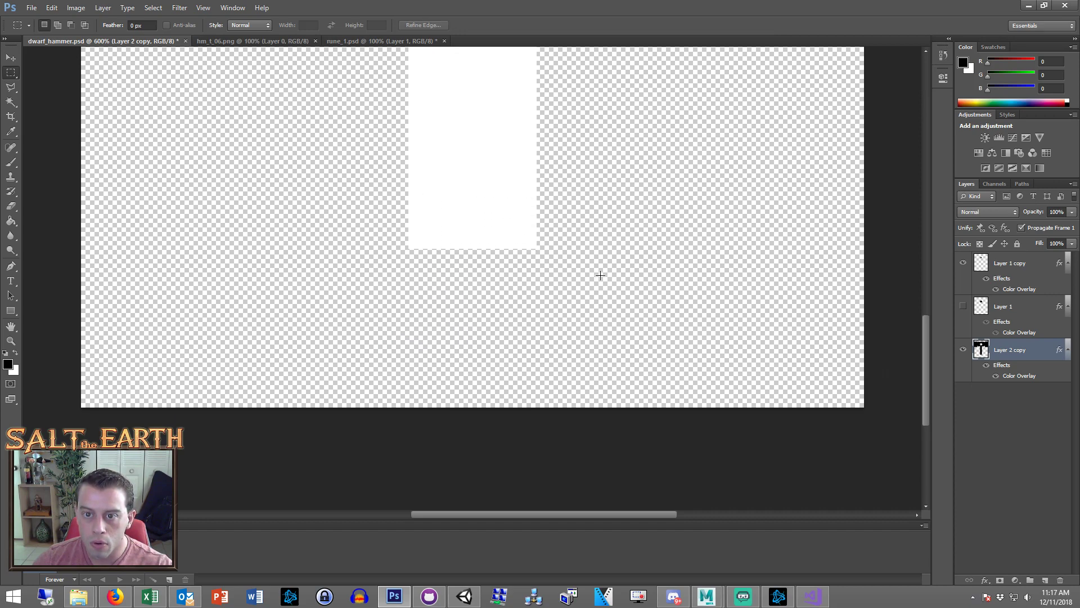
{"action": "scroll", "coordinate": [537, 227], "scroll_direction": "up", "scroll_amount": 2}
{"action": "scroll", "coordinate": [547, 232], "scroll_direction": "up", "scroll_amount": 4, "text": "alt"}
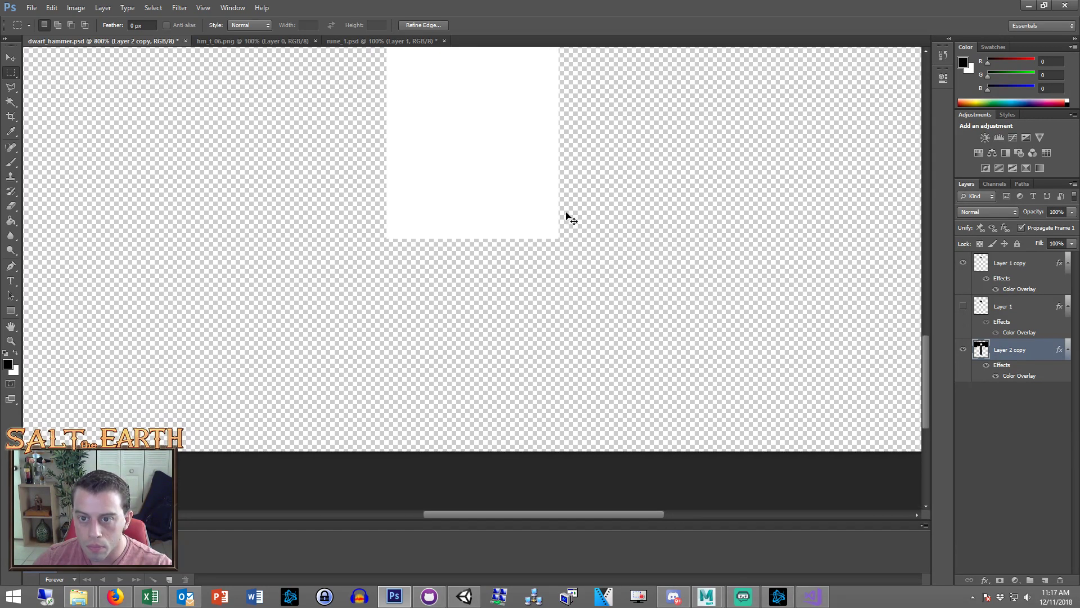
{"action": "left_click_drag", "start_coordinate": [642, 202], "coordinate": [304, 475]}
{"action": "key", "text": "ctrl+minus"}
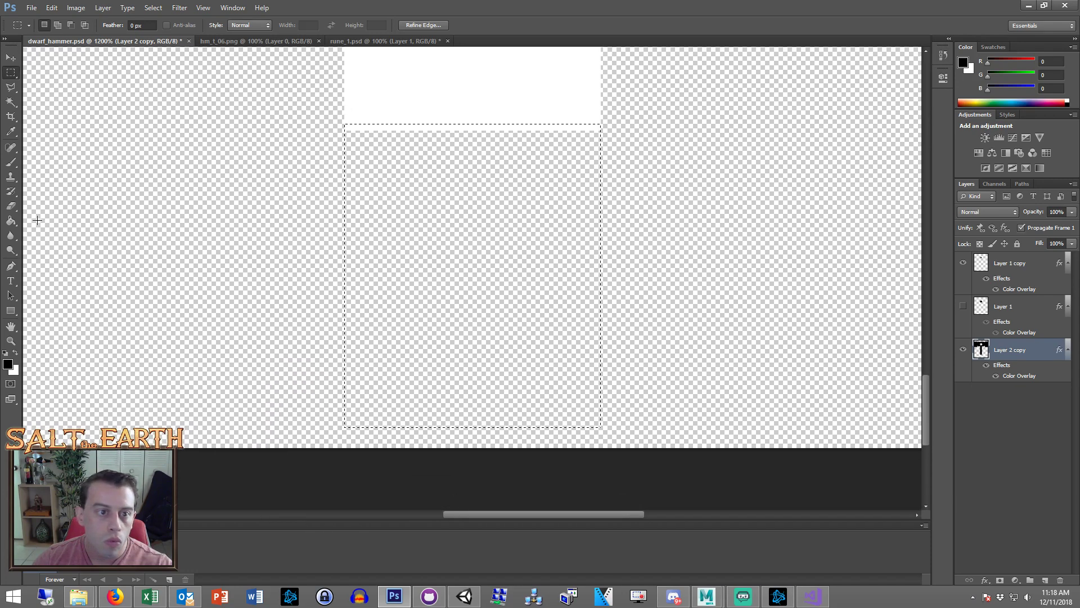
{"action": "left_click", "coordinate": [10, 220]}
{"action": "left_click", "coordinate": [439, 236]}
{"action": "left_click", "coordinate": [11, 73]}
{"action": "left_click", "coordinate": [128, 147]}
Add a squared pommel slightly wider than the handle at its lower end on Layer 2 copy by filling a rectangular selection
{"action": "left_click", "coordinate": [11, 87]}
{"action": "key", "text": "ctrl+minus"}
{"action": "key", "text": "ctrl+minus"}
{"action": "key", "text": "ctrl+minus"}
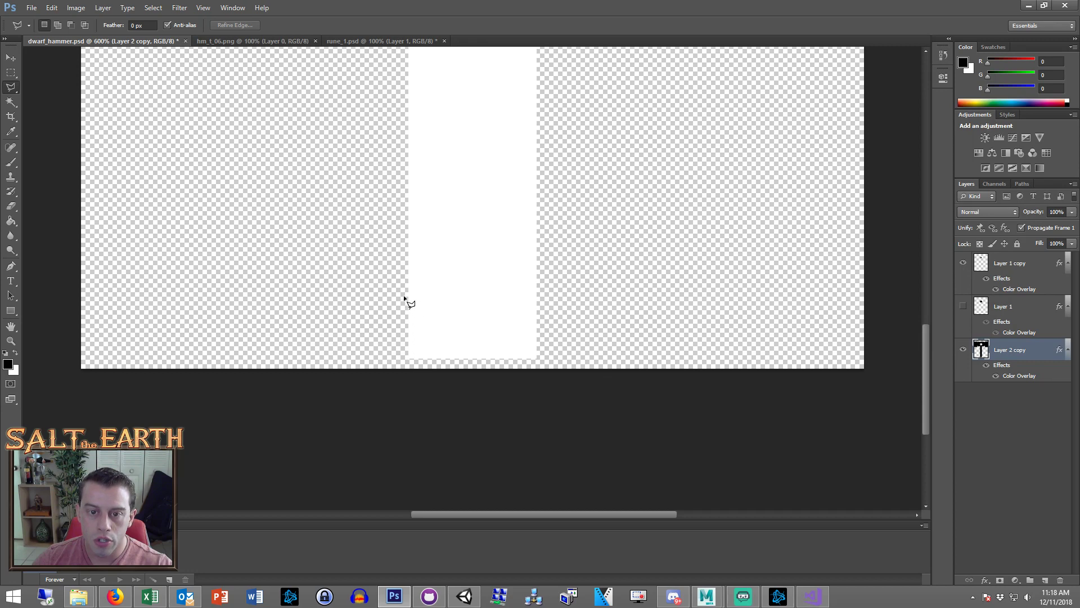
{"action": "left_click", "coordinate": [11, 73]}
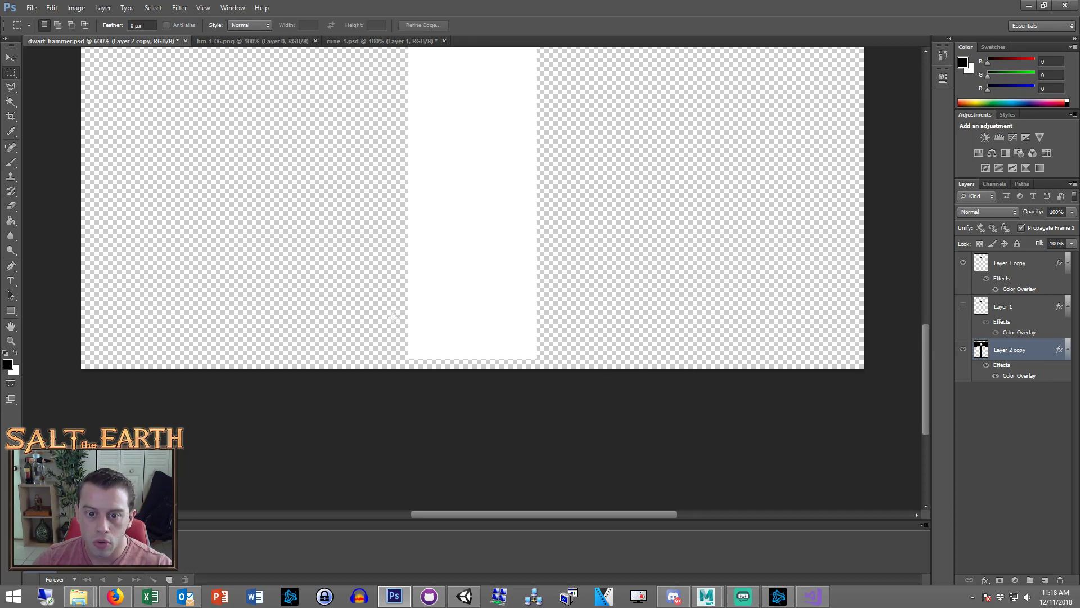
{"action": "left_click_drag", "start_coordinate": [389, 318], "coordinate": [556, 357]}
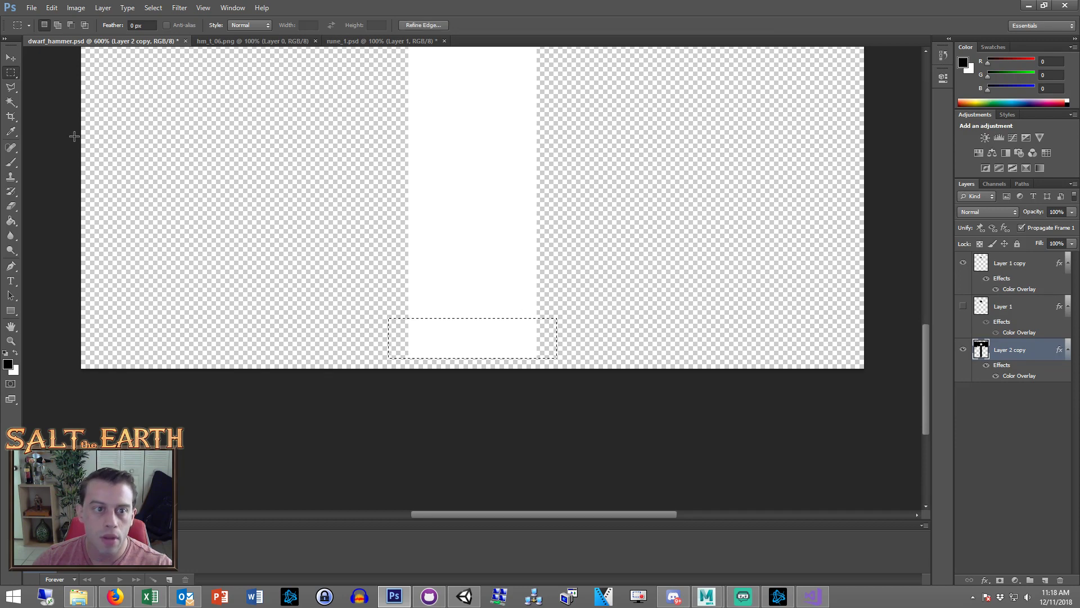
{"action": "left_click", "coordinate": [11, 220]}
{"action": "left_click", "coordinate": [518, 345]}
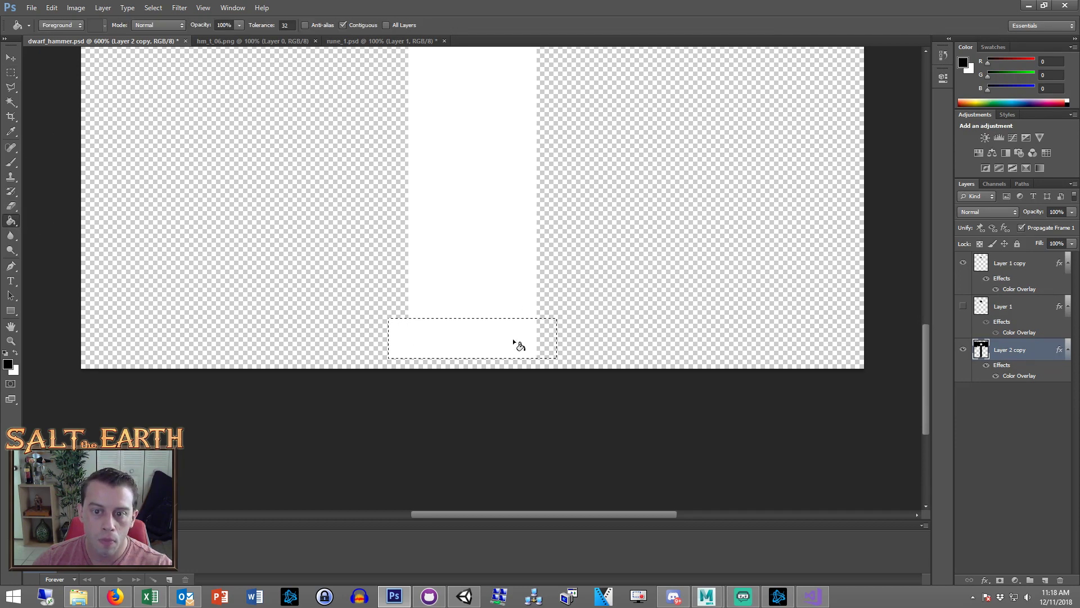
{"action": "key", "text": "m"}
{"action": "key", "text": "ctrl+d"}
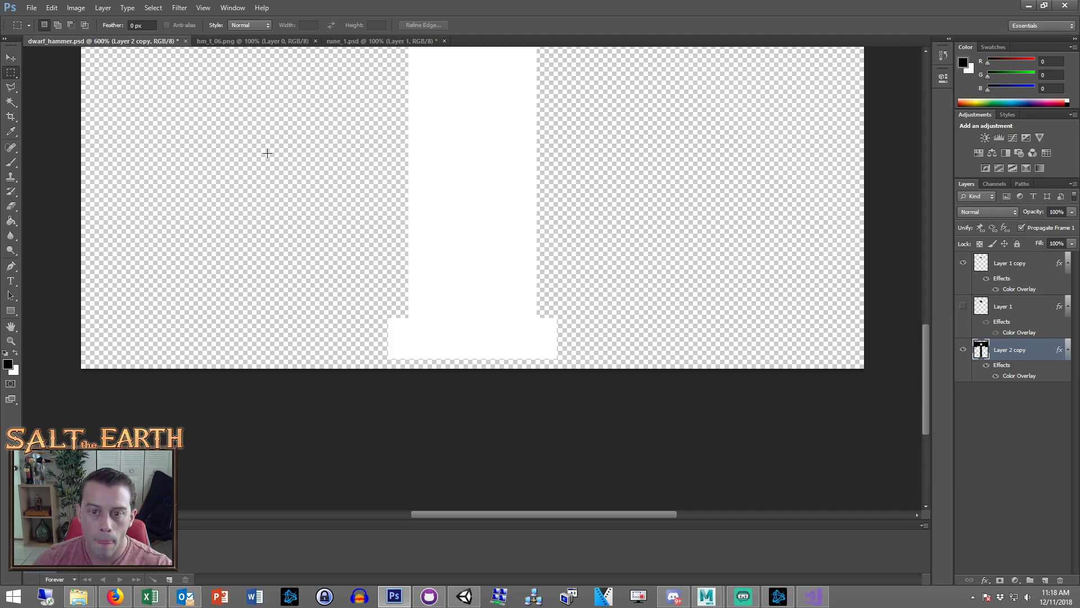
Save dwarf_hammer.psd and switch to Unity to examine the reshaped hammer above the dwarf
{"action": "left_click", "coordinate": [11, 87]}
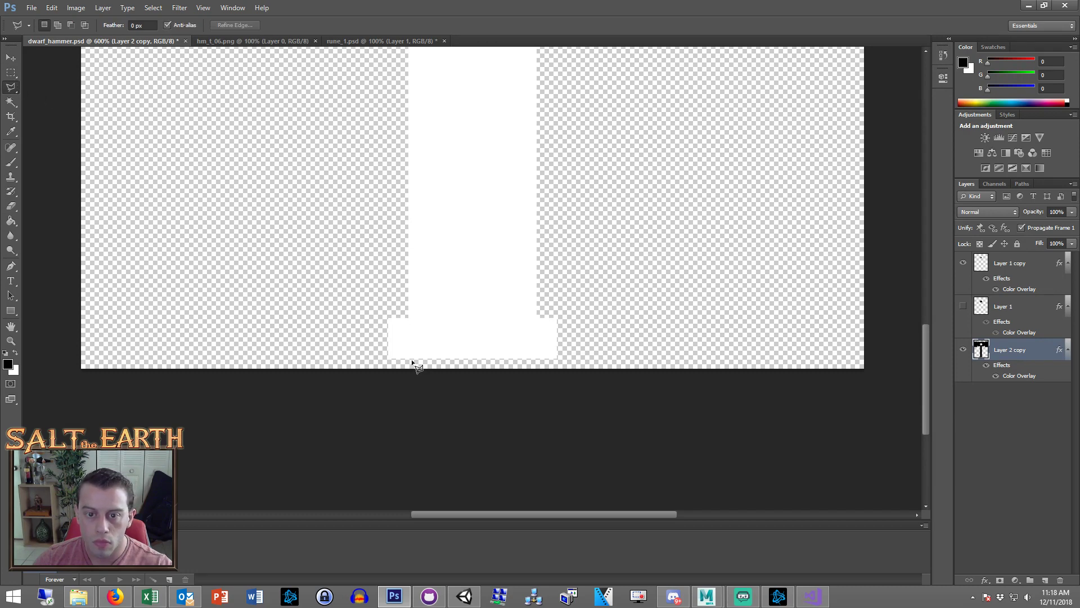
{"action": "scroll", "coordinate": [495, 304], "scroll_direction": "up", "scroll_amount": 4}
{"action": "scroll", "coordinate": [509, 276], "scroll_direction": "down", "scroll_amount": 4, "text": "alt"}
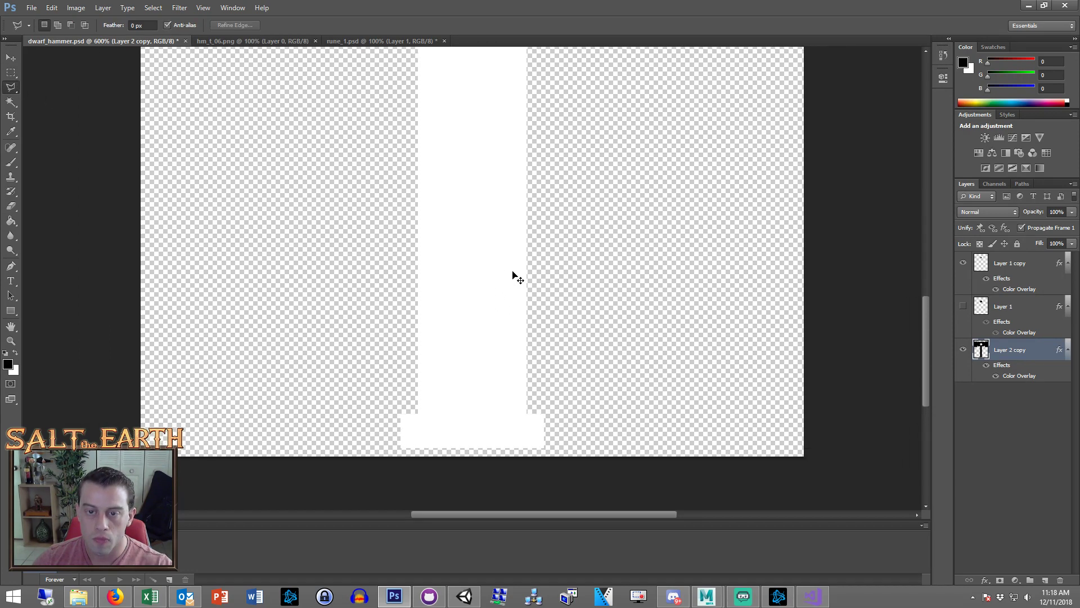
{"action": "key", "text": "ctrl+s"}
{"action": "left_click", "coordinate": [467, 595]}
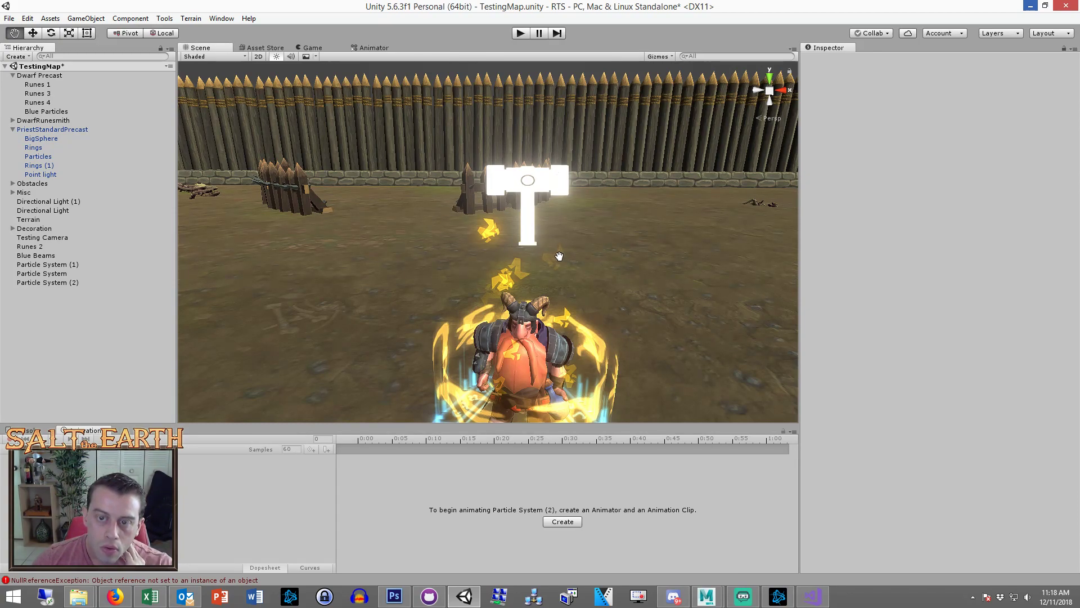
{"action": "left_click_drag", "start_coordinate": [570, 239], "coordinate": [570, 277], "text": "alt"}
Set the start size of Particle System (2) to 1.18 and check the hammer in the Game view
{"action": "left_click", "coordinate": [76, 282]}
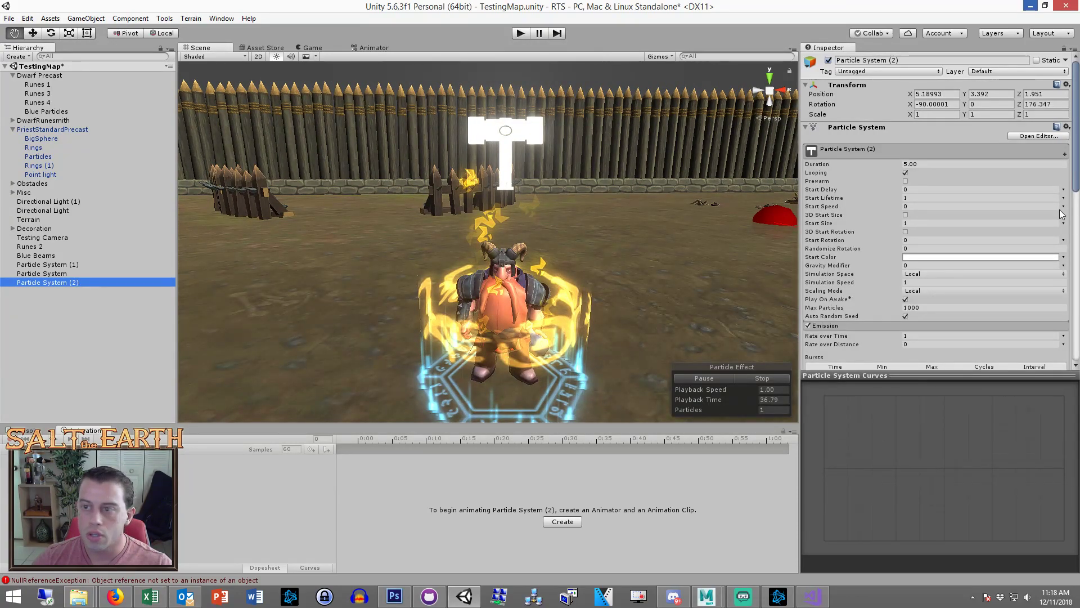
{"action": "left_click", "coordinate": [903, 223]}
{"action": "type", "text": "1.12"}
{"action": "left_click_drag", "start_coordinate": [906, 226], "coordinate": [910, 225]}
{"action": "scroll", "coordinate": [598, 204], "scroll_direction": "down", "scroll_amount": 3}
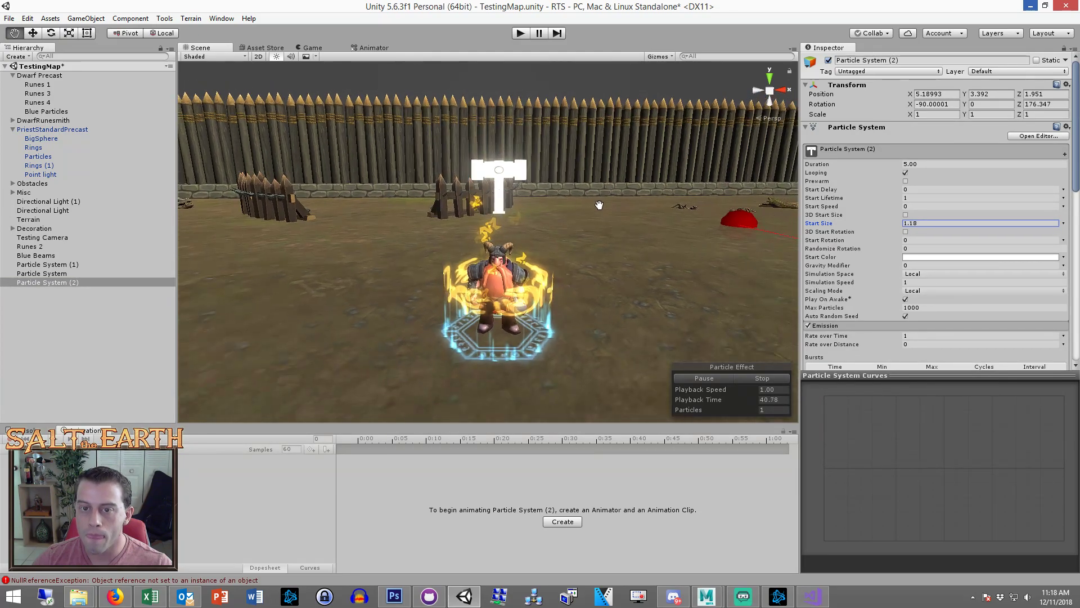
{"action": "left_click", "coordinate": [324, 48]}
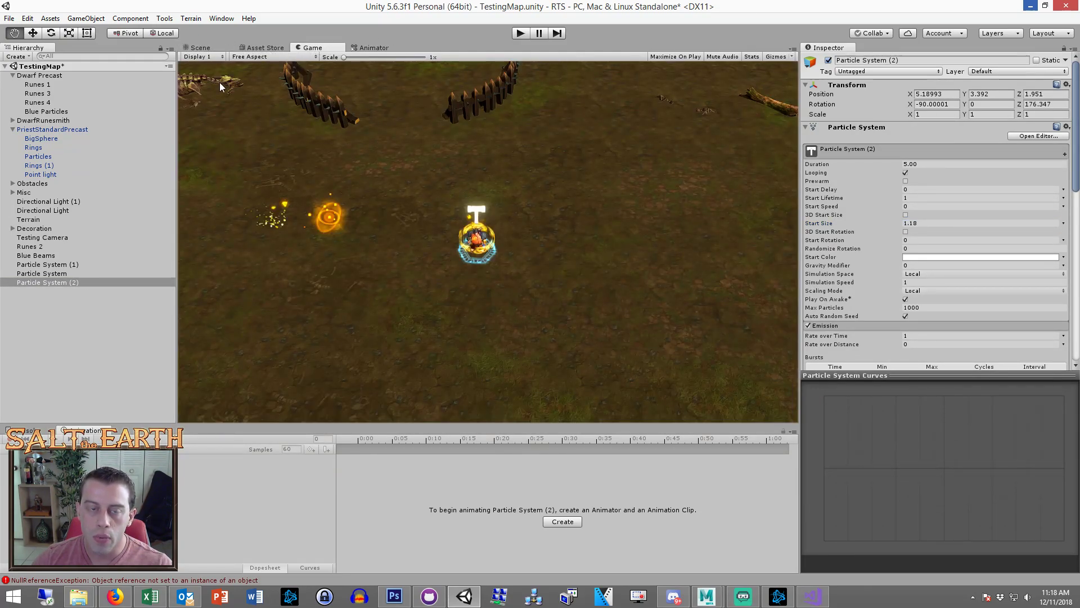
{"action": "left_click", "coordinate": [207, 48]}
In Photoshop, add a new layer directly beneath Layer 2 copy and fill it with black as a backdrop
{"action": "left_click", "coordinate": [394, 596]}
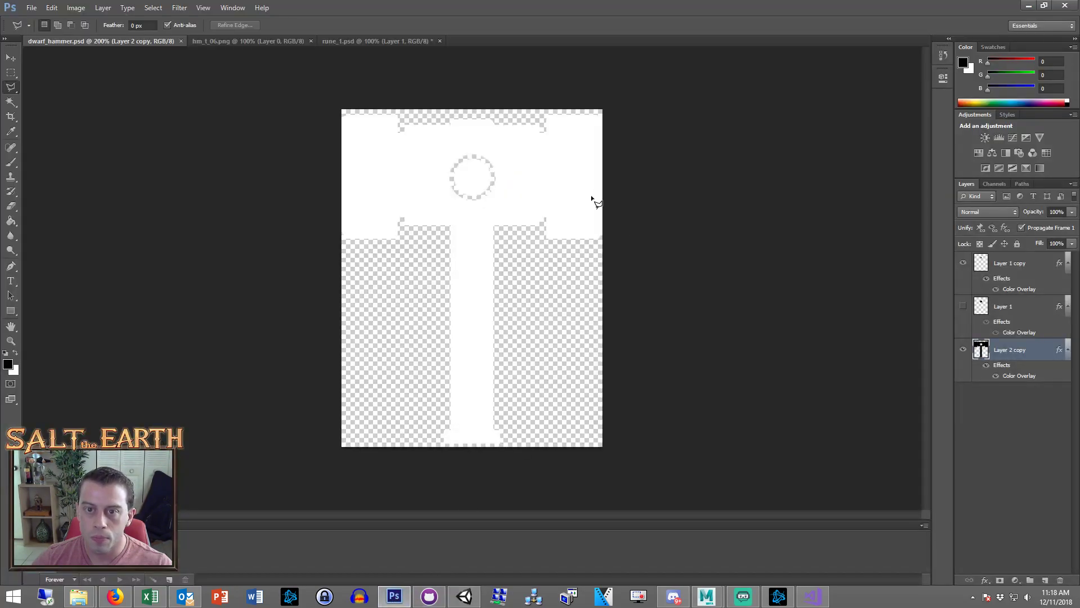
{"action": "left_click", "coordinate": [1010, 262]}
{"action": "key", "text": "w"}
{"action": "left_click", "coordinate": [1026, 359]}
{"action": "left_click", "coordinate": [1045, 580], "text": "ctrl"}
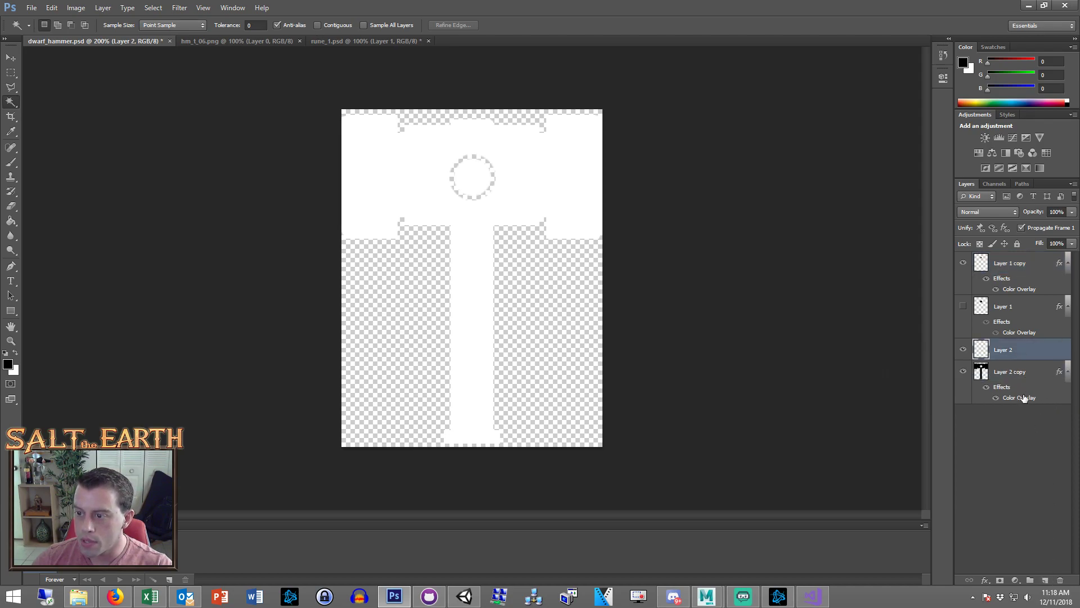
{"action": "left_click", "coordinate": [11, 221]}
{"action": "left_click", "coordinate": [485, 280]}
Select the disc inside the hammer head's ring on Layer 1 copy and scale it down to about 71%
{"action": "left_click", "coordinate": [1007, 263]}
{"action": "key", "text": "ctrl+plus"}
{"action": "key", "text": "ctrl+plus"}
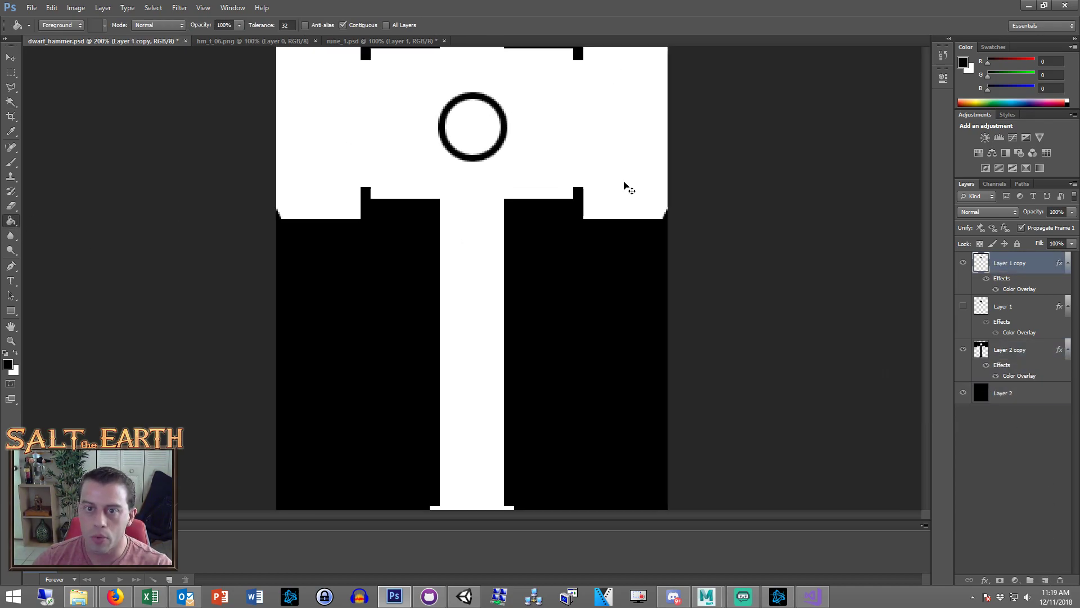
{"action": "scroll", "coordinate": [549, 200], "scroll_direction": "up", "scroll_amount": 3}
{"action": "key", "text": "ctrl+plus"}
{"action": "key", "text": "ctrl+plus"}
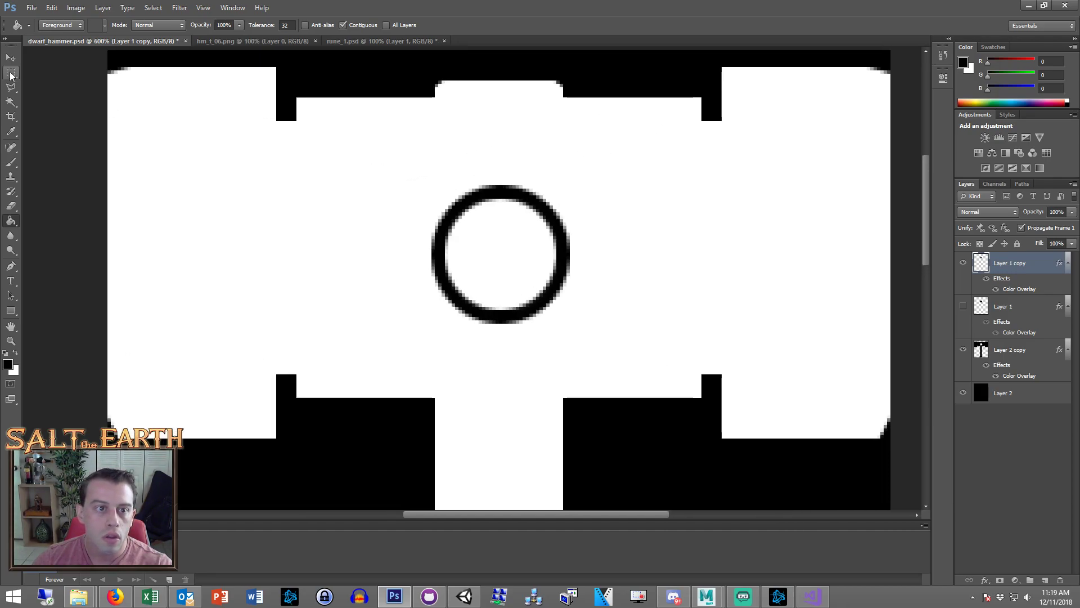
{"action": "left_click", "coordinate": [11, 101]}
{"action": "left_click", "coordinate": [417, 198]}
{"action": "key", "text": "m"}
{"action": "right_click", "coordinate": [403, 162]}
{"action": "left_click", "coordinate": [441, 181]}
{"action": "right_click", "coordinate": [520, 243]}
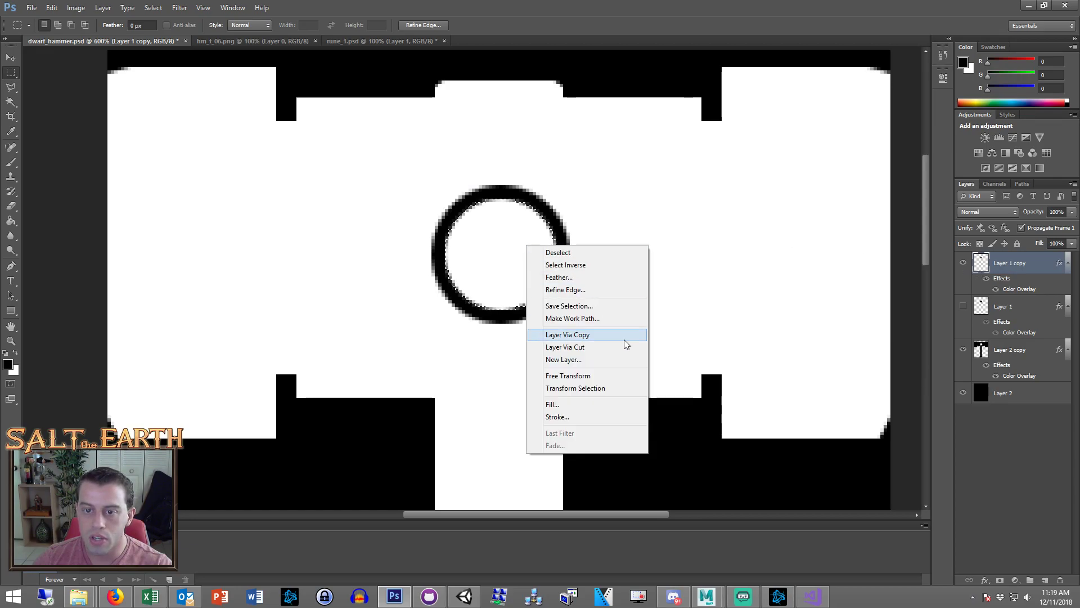
{"action": "left_click", "coordinate": [596, 376]}
{"action": "left_click_drag", "start_coordinate": [553, 308], "coordinate": [518, 289]}
Centre the scaled disc within the circular cutout of the hammer head and apply the transformation
{"action": "left_click_drag", "start_coordinate": [500, 251], "coordinate": [514, 265]}
{"action": "key", "text": "Right"}
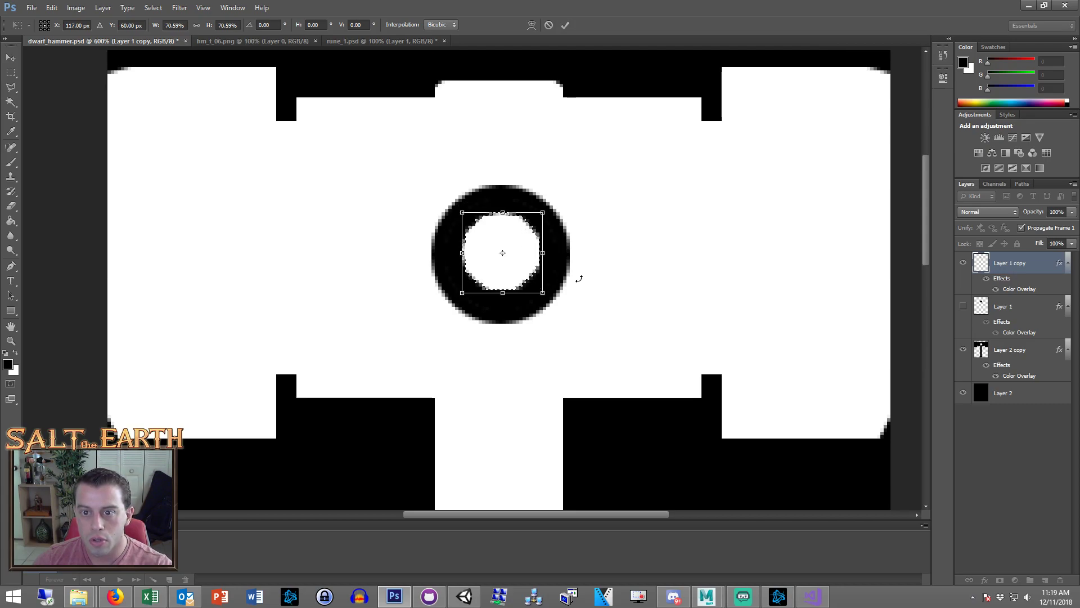
{"action": "key", "text": "Down"}
{"action": "key", "text": "m"}
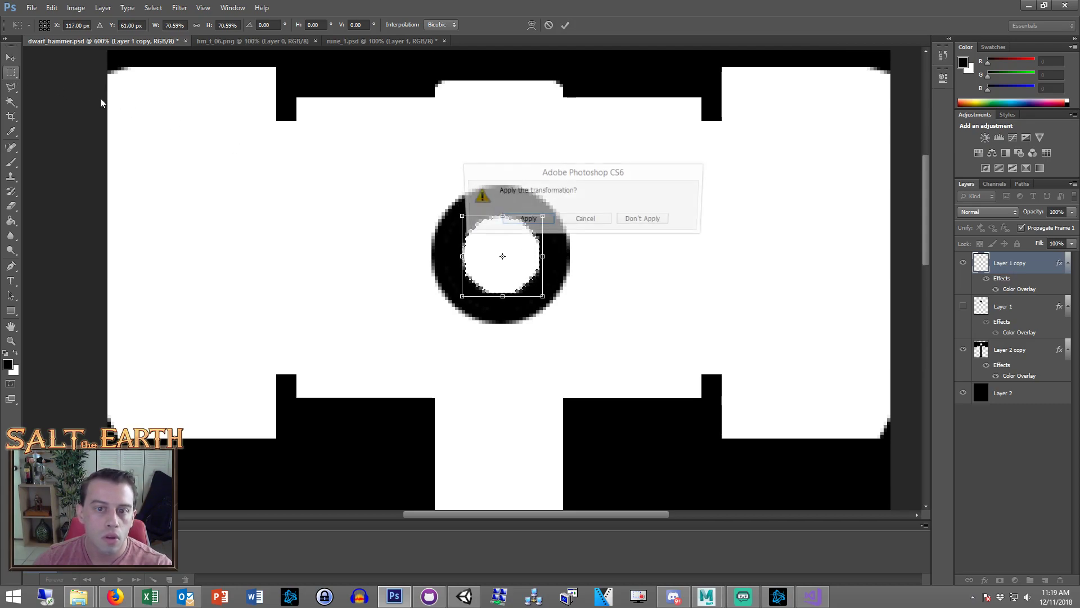
{"action": "left_click", "coordinate": [549, 222]}
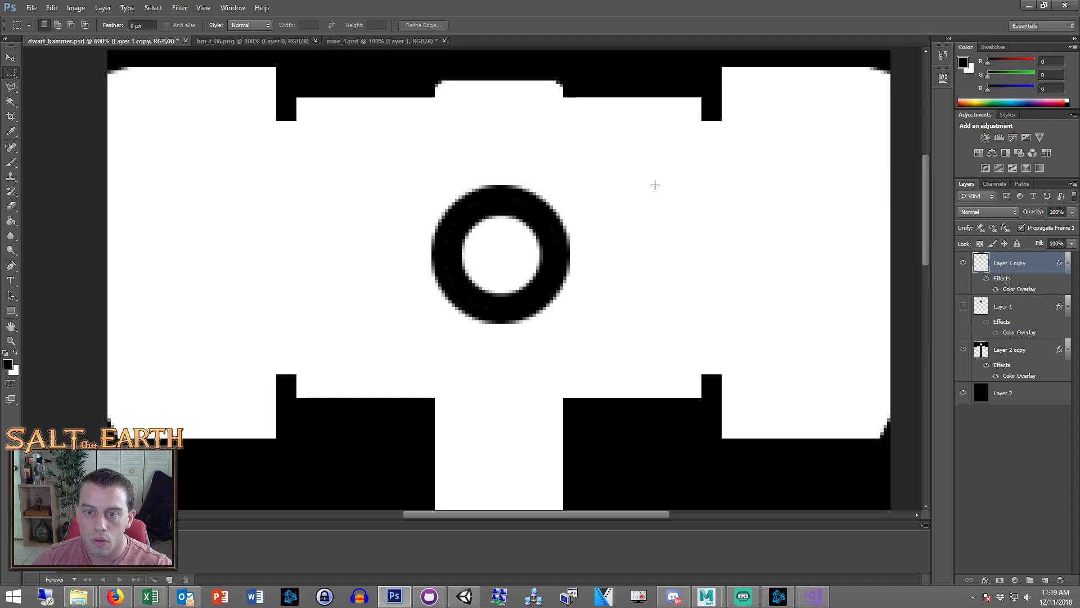
Hide the black Layer 2, save the file, and compare the hammer in Unity's Scene and Game views
{"action": "left_click", "coordinate": [964, 393]}
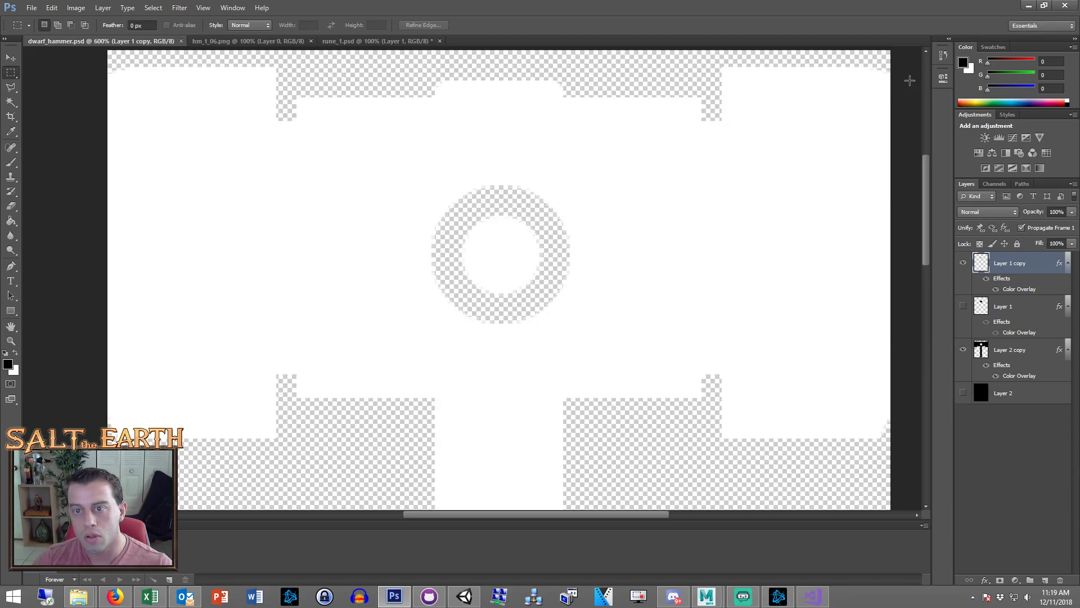
{"action": "left_click", "coordinate": [1029, 8]}
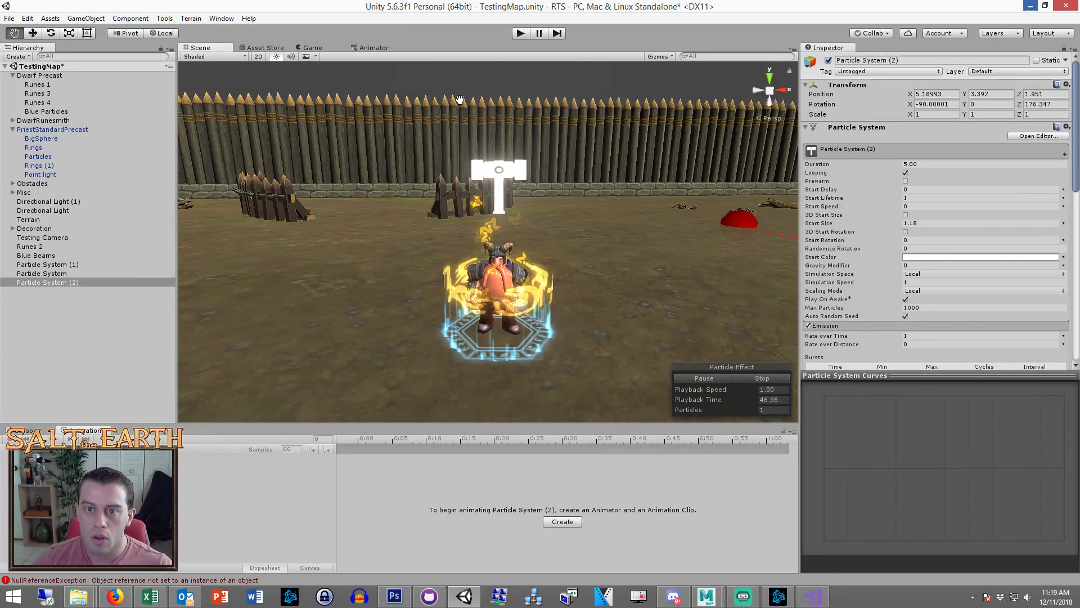
{"action": "left_click", "coordinate": [328, 47]}
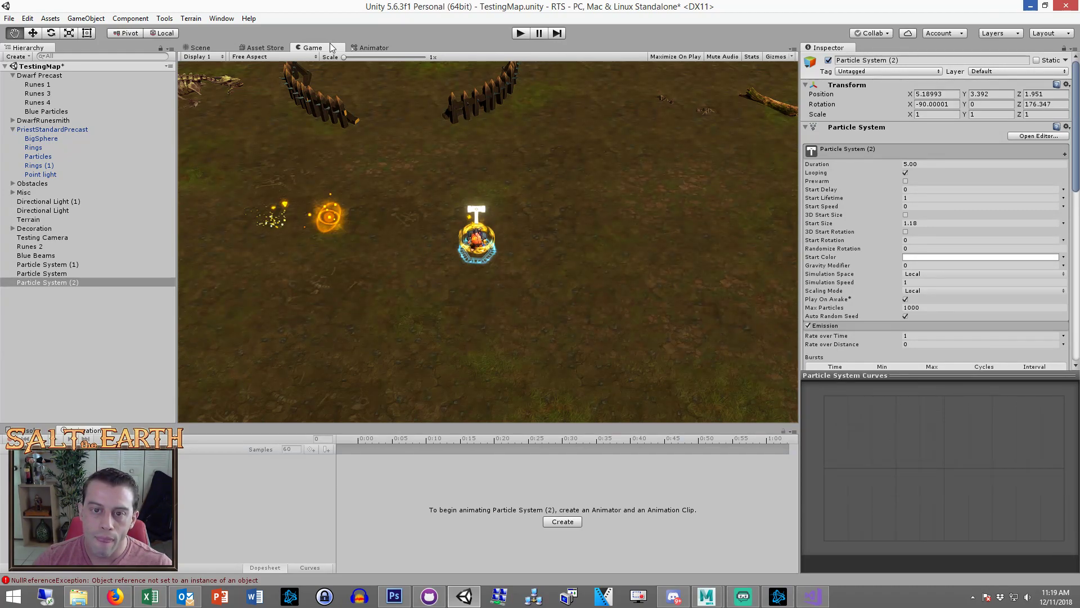
{"action": "left_click", "coordinate": [198, 49]}
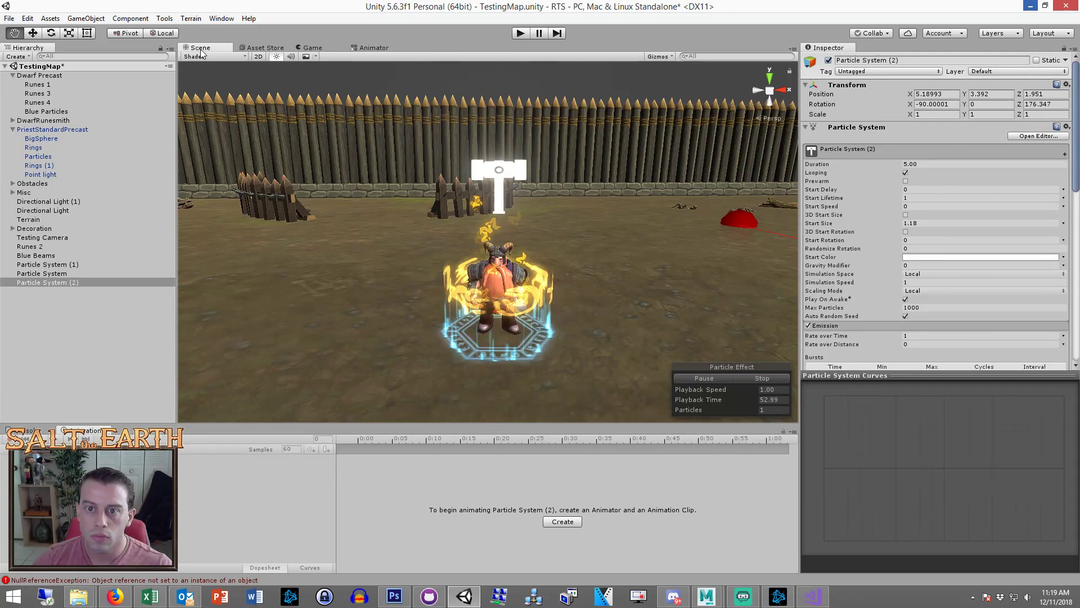
{"action": "left_click", "coordinate": [316, 56]}
{"action": "left_click", "coordinate": [314, 49]}
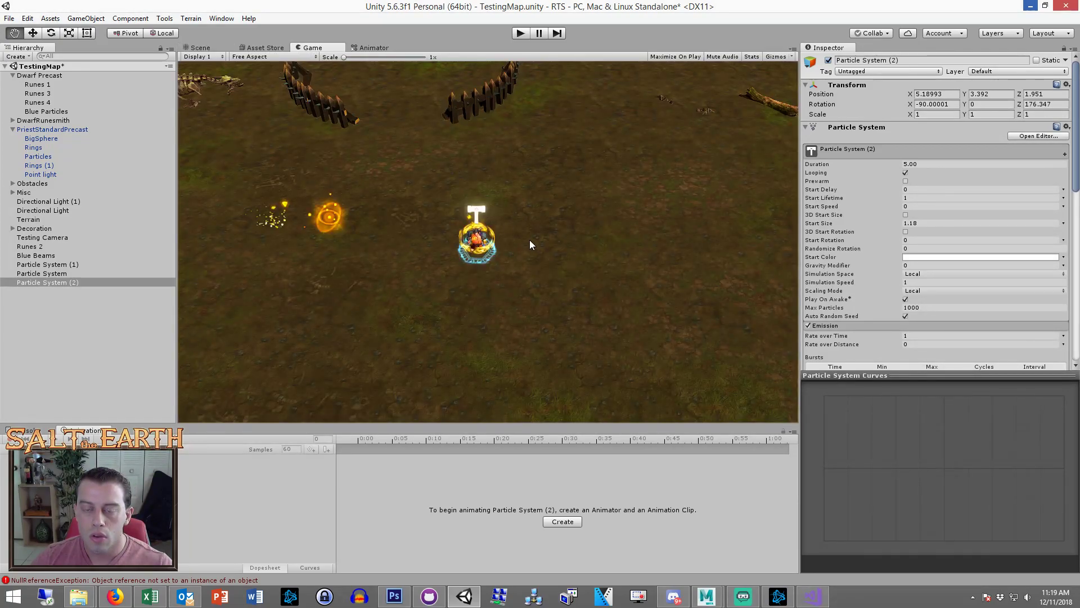
Set the start color of Particle System (2) to pale yellow FFE889 with an alpha of 95
{"action": "left_click", "coordinate": [977, 257]}
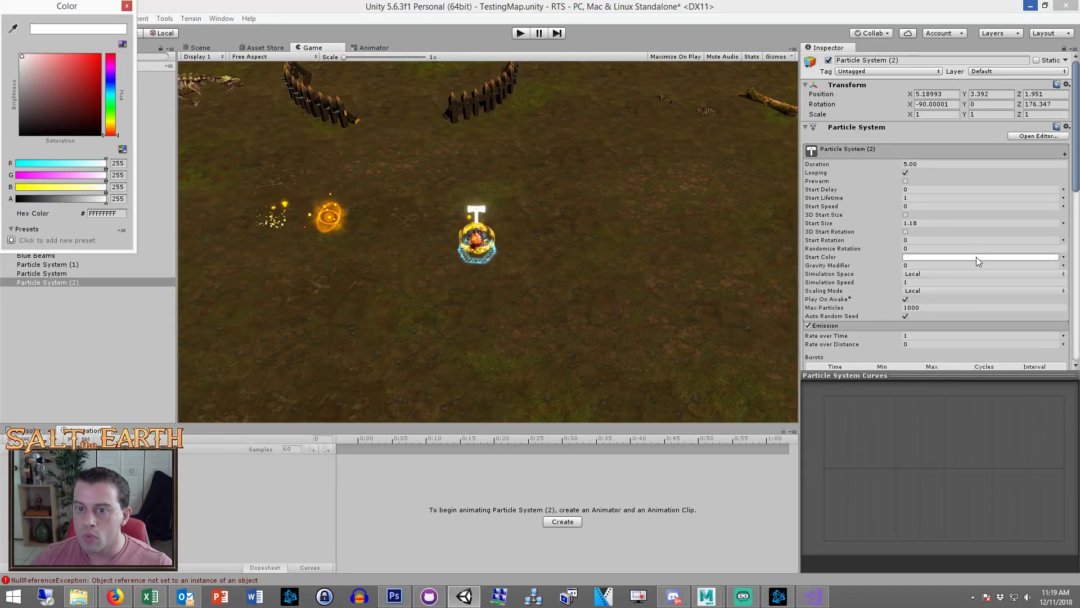
{"action": "left_click_drag", "start_coordinate": [110, 128], "coordinate": [110, 124]}
{"action": "left_click_drag", "start_coordinate": [63, 58], "coordinate": [54, 55]}
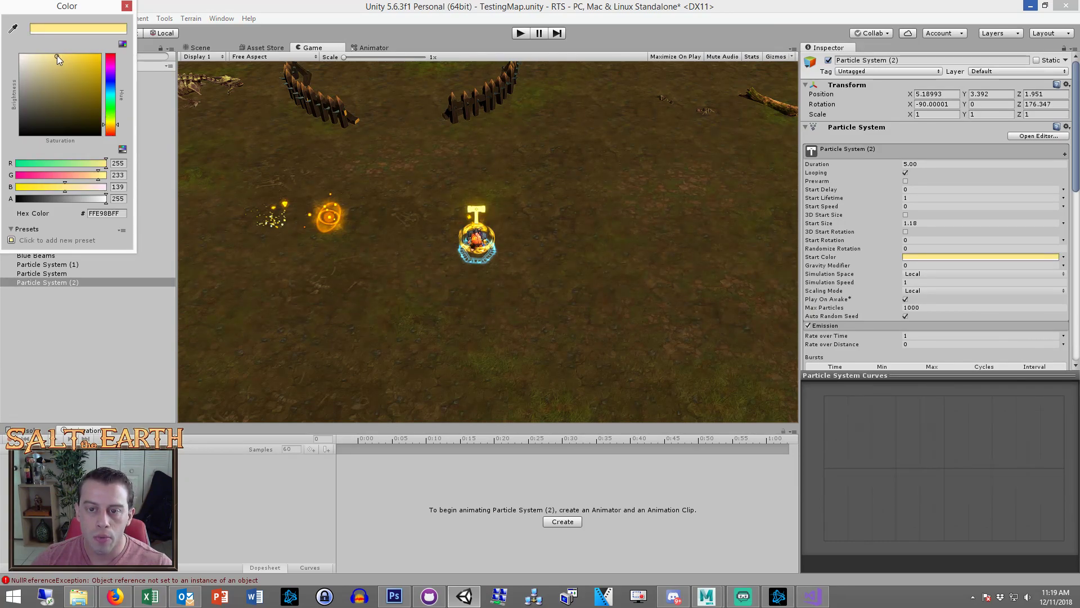
{"action": "left_click", "coordinate": [127, 6]}
{"action": "left_click", "coordinate": [976, 257]}
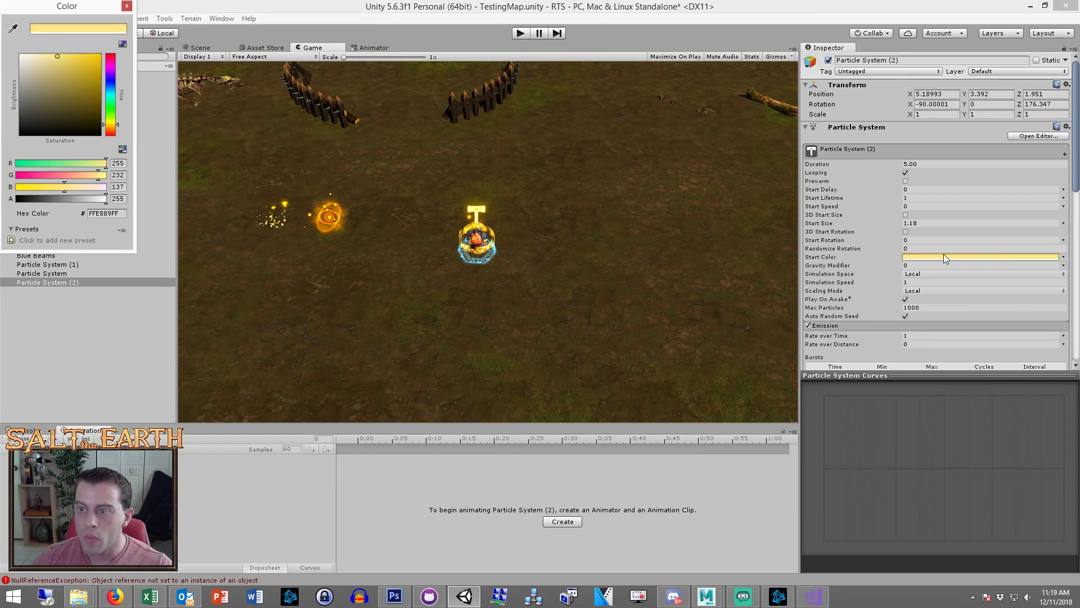
{"action": "mouse_move", "coordinate": [69, 200]}
{"action": "left_mouse_down"}
{"action": "mouse_move", "coordinate": [80, 195]}
{"action": "mouse_move", "coordinate": [51, 194]}
{"action": "left_mouse_up"}
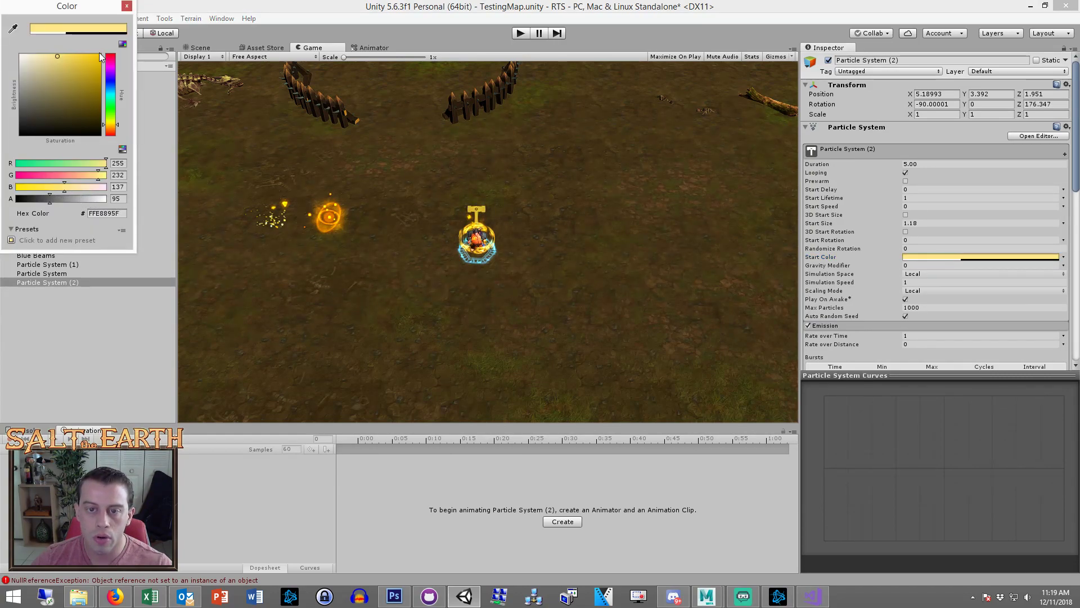
{"action": "left_click", "coordinate": [127, 6]}
Enable Color over Lifetime on Particle System (2) and apply the preset gradient that fades in and out
{"action": "scroll", "coordinate": [962, 238], "scroll_direction": "down", "scroll_amount": 5}
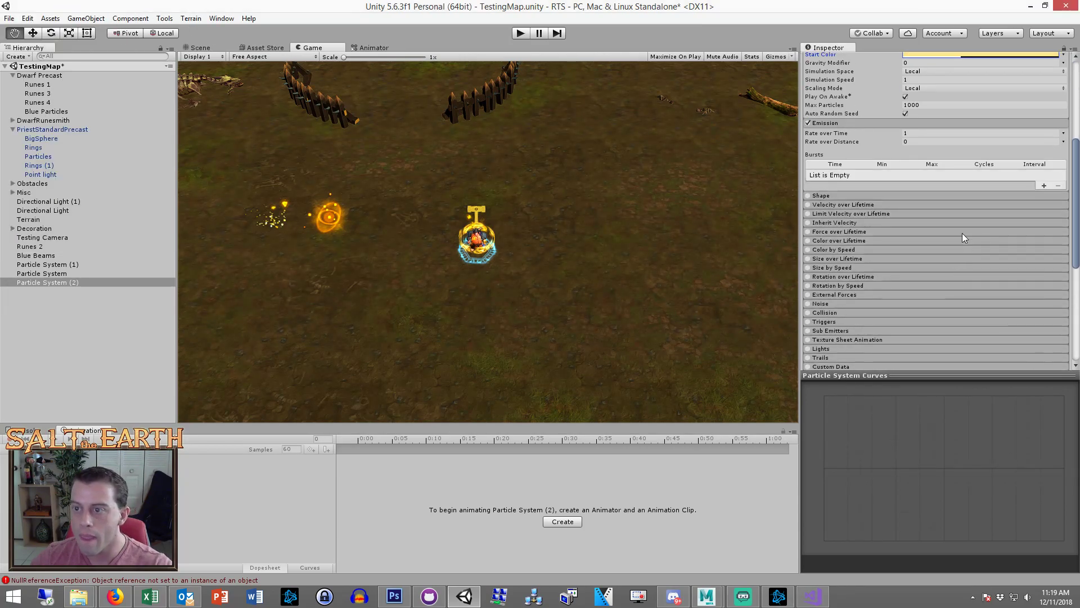
{"action": "left_click", "coordinate": [809, 241]}
{"action": "left_click", "coordinate": [917, 251]}
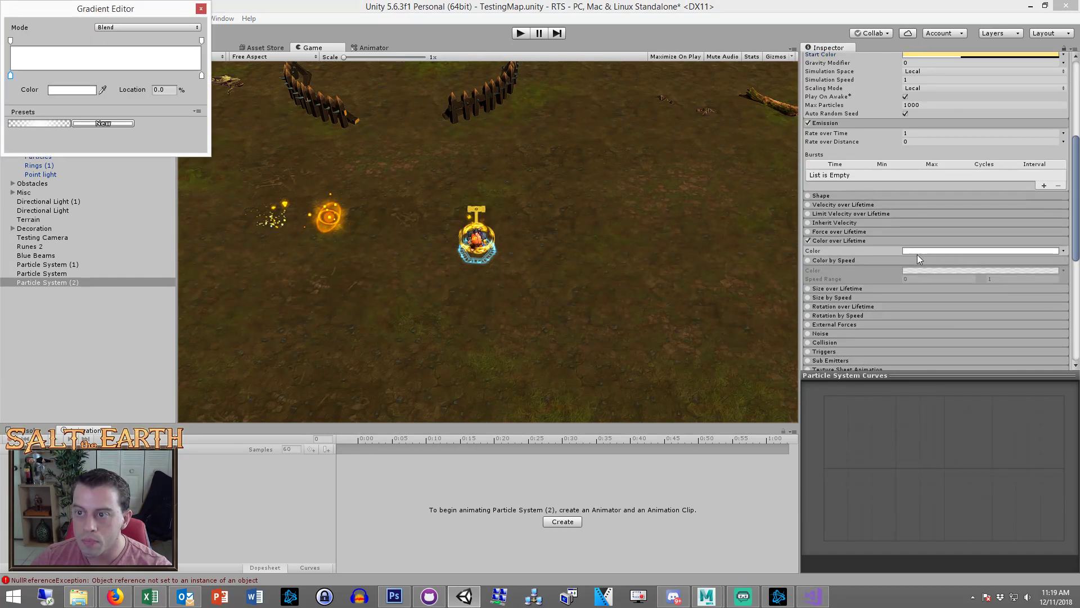
{"action": "left_click", "coordinate": [868, 262]}
{"action": "left_click", "coordinate": [967, 251]}
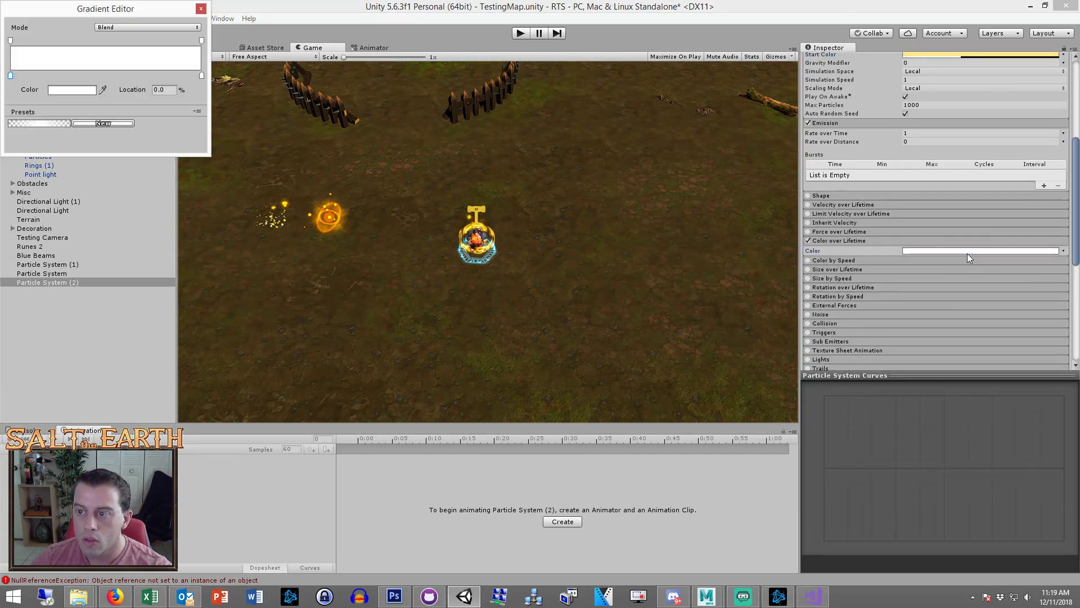
{"action": "left_click", "coordinate": [45, 123]}
{"action": "left_click", "coordinate": [200, 9]}
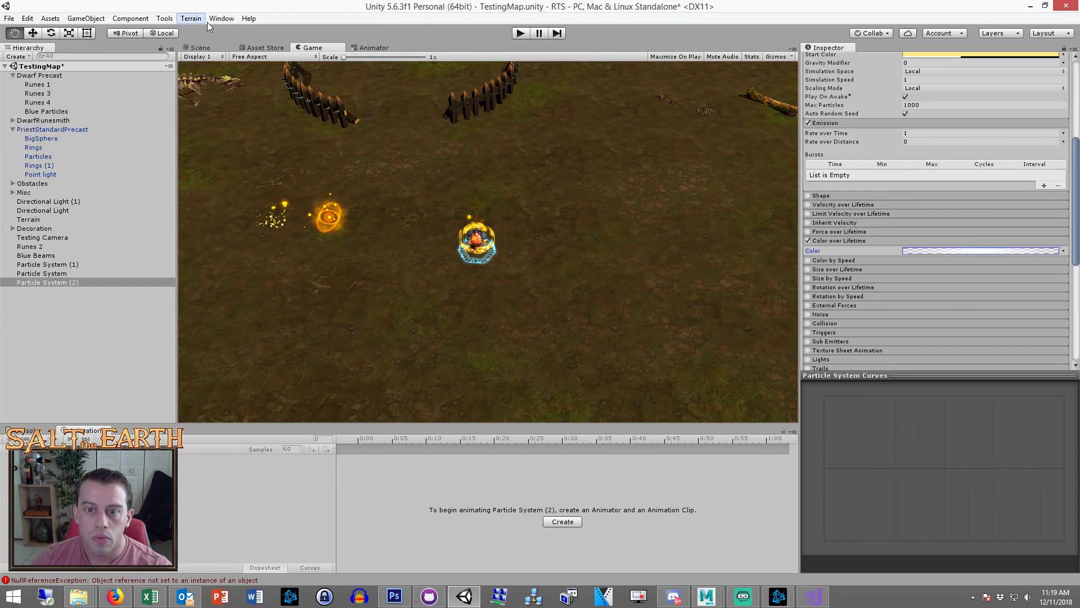
Set the emission rate over time of Particle System (2) to 3
{"action": "scroll", "coordinate": [867, 242], "scroll_direction": "up", "scroll_amount": 5}
{"action": "left_click", "coordinate": [920, 334]}
{"action": "type", "text": "3"}
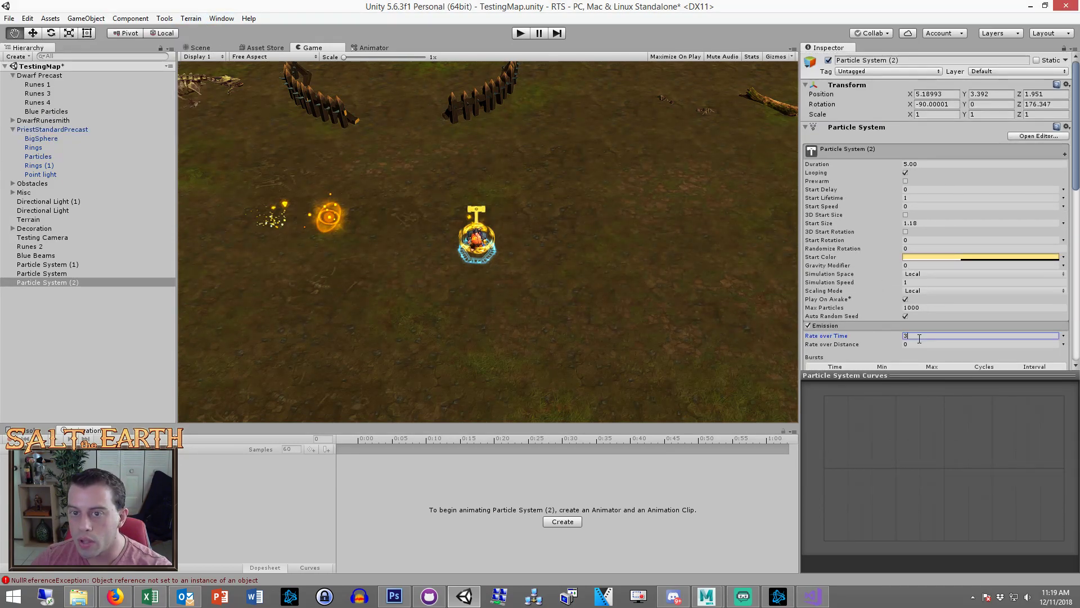
{"action": "scroll", "coordinate": [895, 310], "scroll_direction": "down", "scroll_amount": 5}
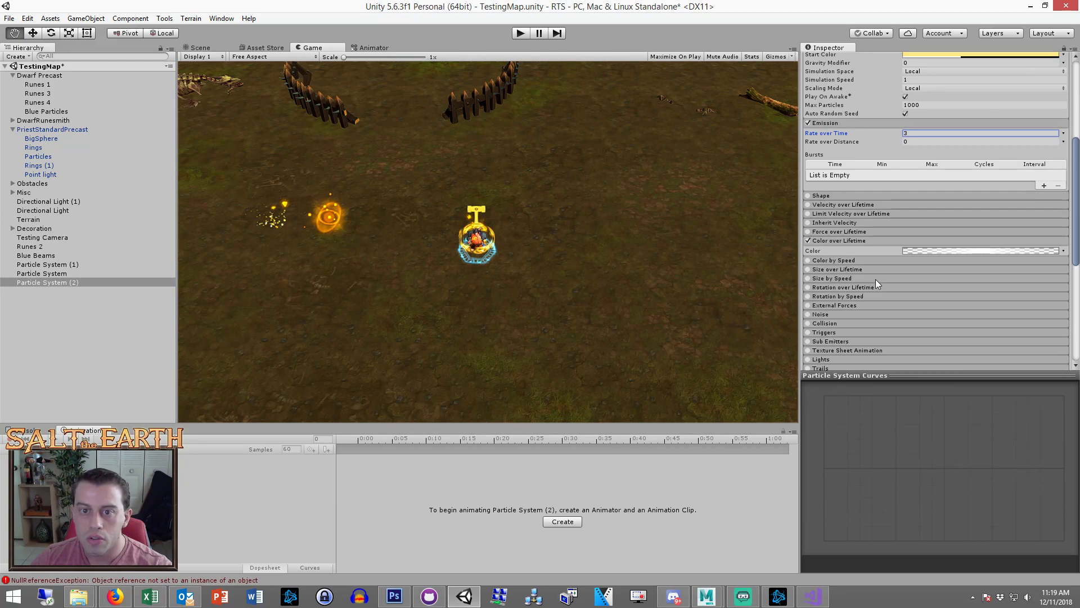
{"action": "scroll", "coordinate": [869, 278], "scroll_direction": "up", "scroll_amount": 2}
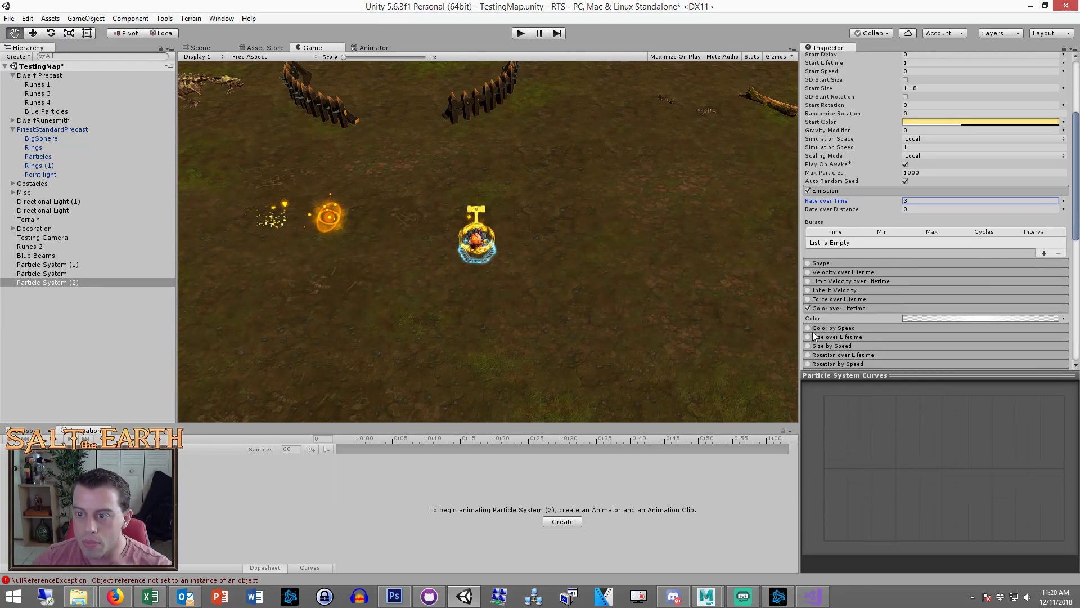
Enable Size over Lifetime on Particle System (2) and expand its settings
{"action": "scroll", "coordinate": [814, 334], "scroll_direction": "down", "scroll_amount": 1}
{"action": "left_click", "coordinate": [809, 303]}
{"action": "left_click", "coordinate": [826, 304]}
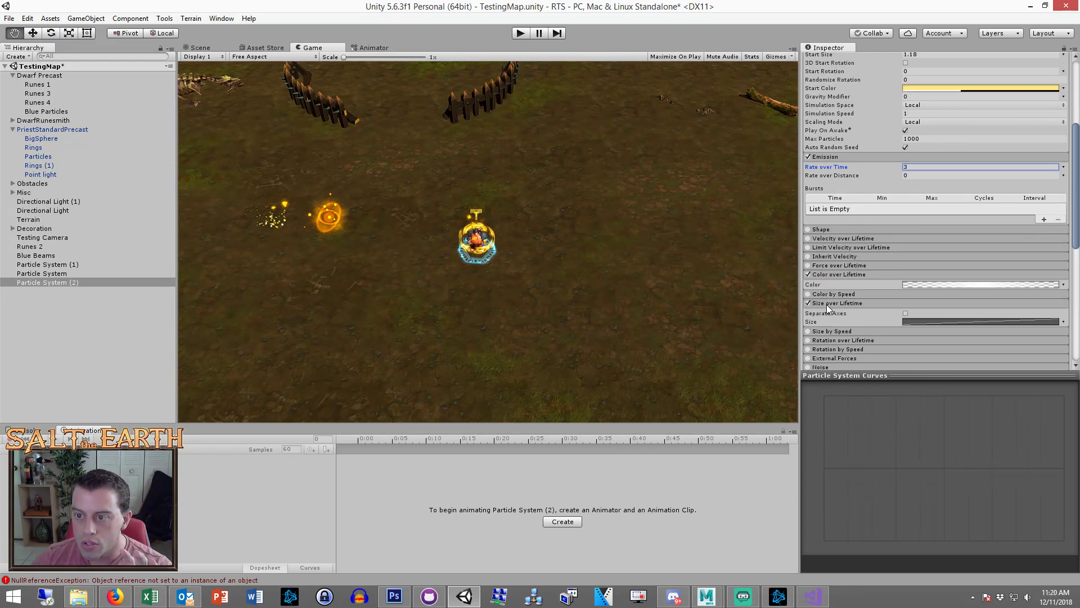
Set the start lifetime of Particle System (2) to 3 and apply the rising ease-out preset curve to its size over lifetime
{"action": "scroll", "coordinate": [949, 210], "scroll_direction": "up", "scroll_amount": 4}
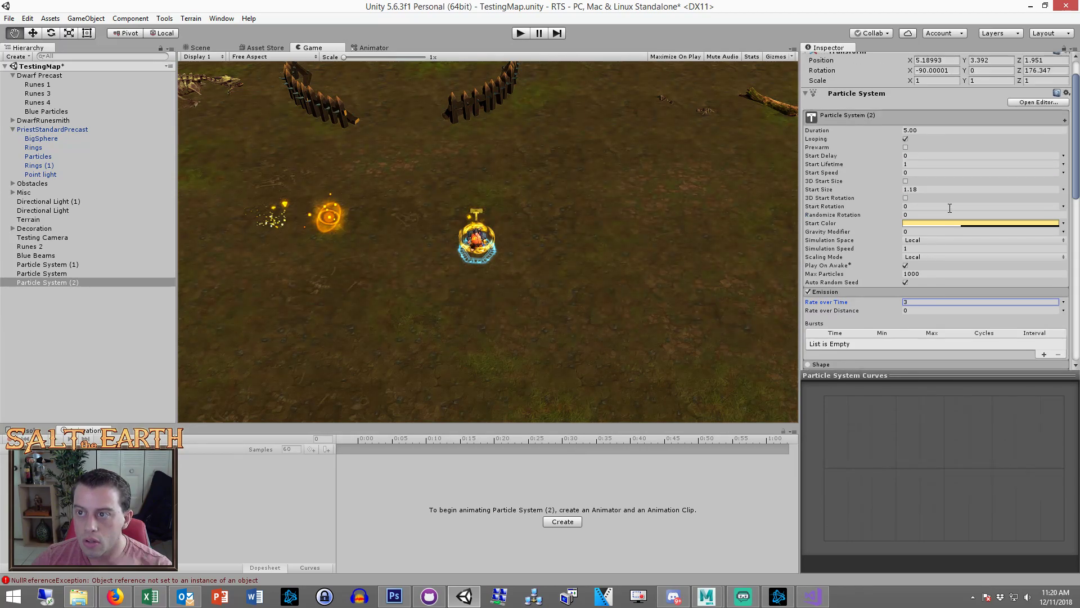
{"action": "left_click", "coordinate": [924, 164]}
{"action": "scroll", "coordinate": [901, 248], "scroll_direction": "down", "scroll_amount": 6}
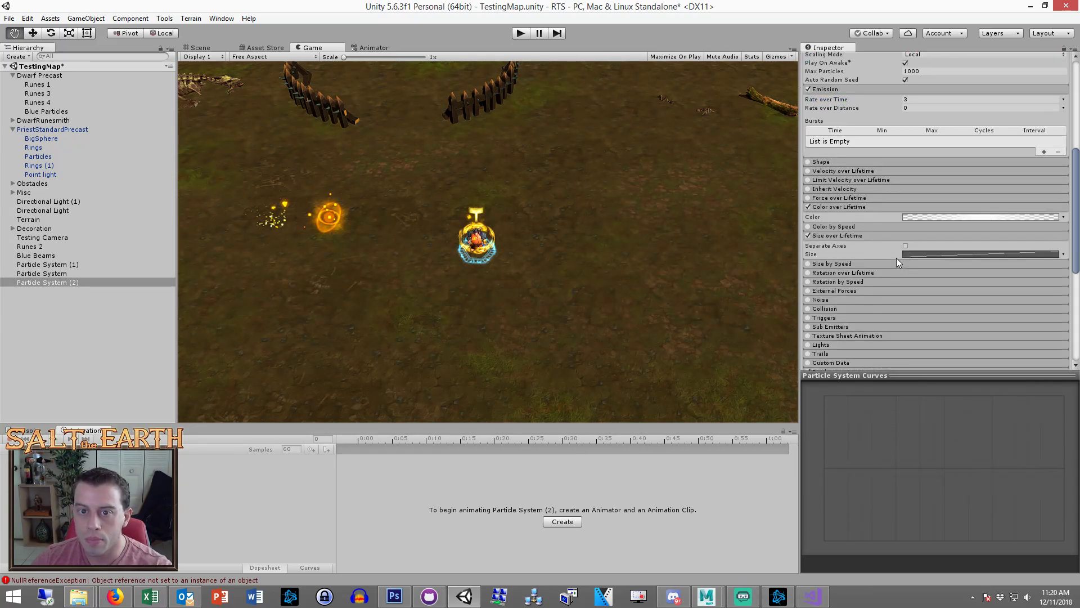
{"action": "left_click", "coordinate": [925, 254]}
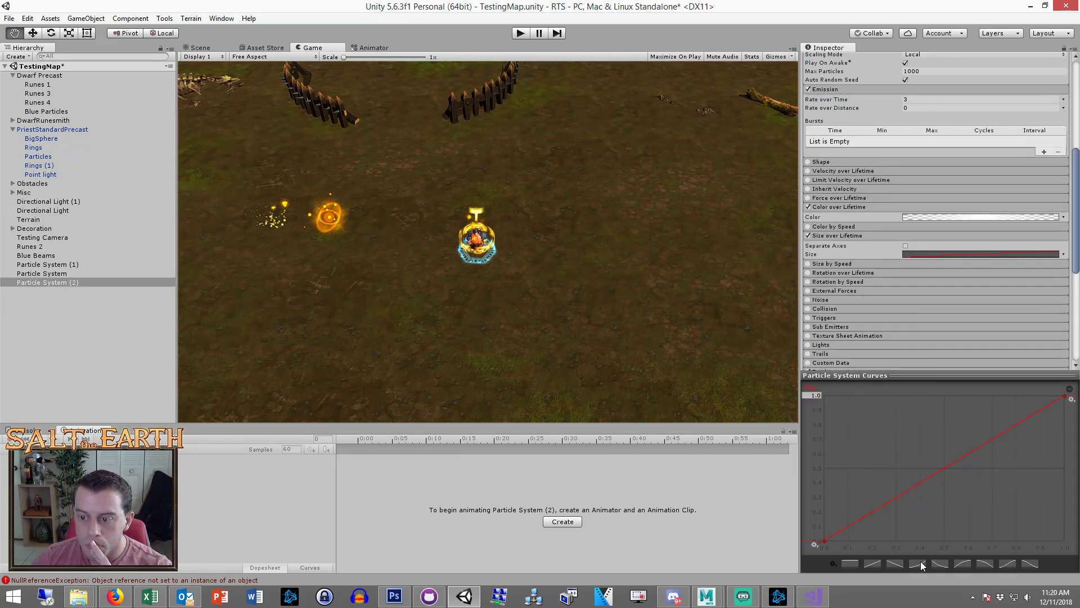
{"action": "left_click", "coordinate": [964, 564]}
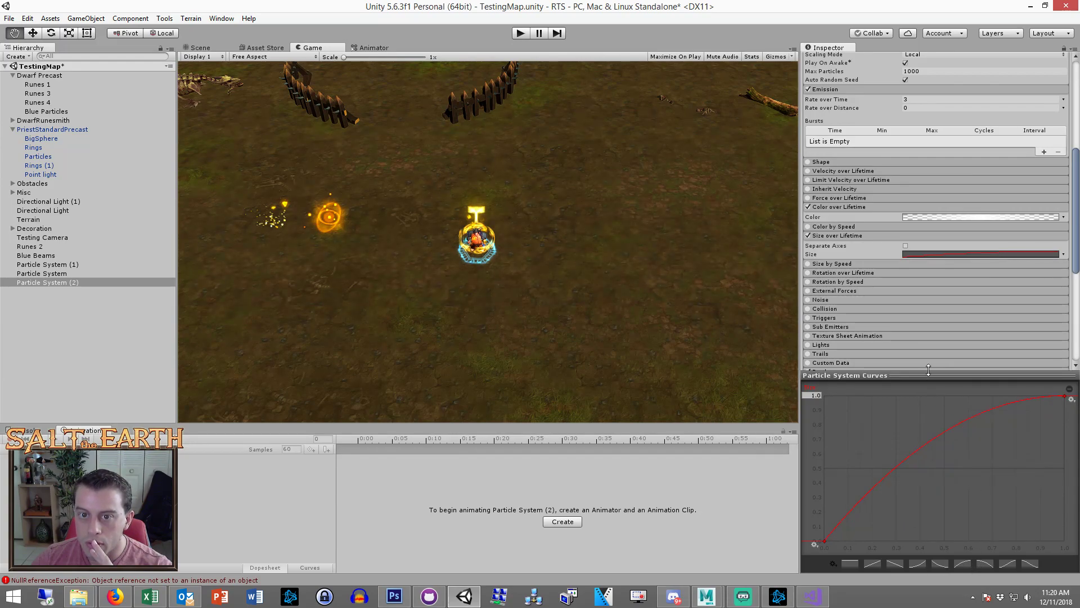
Compare the growing hammer particles above the dwarf in the Scene and Game views
{"action": "scroll", "coordinate": [925, 366], "scroll_direction": "up", "scroll_amount": 7}
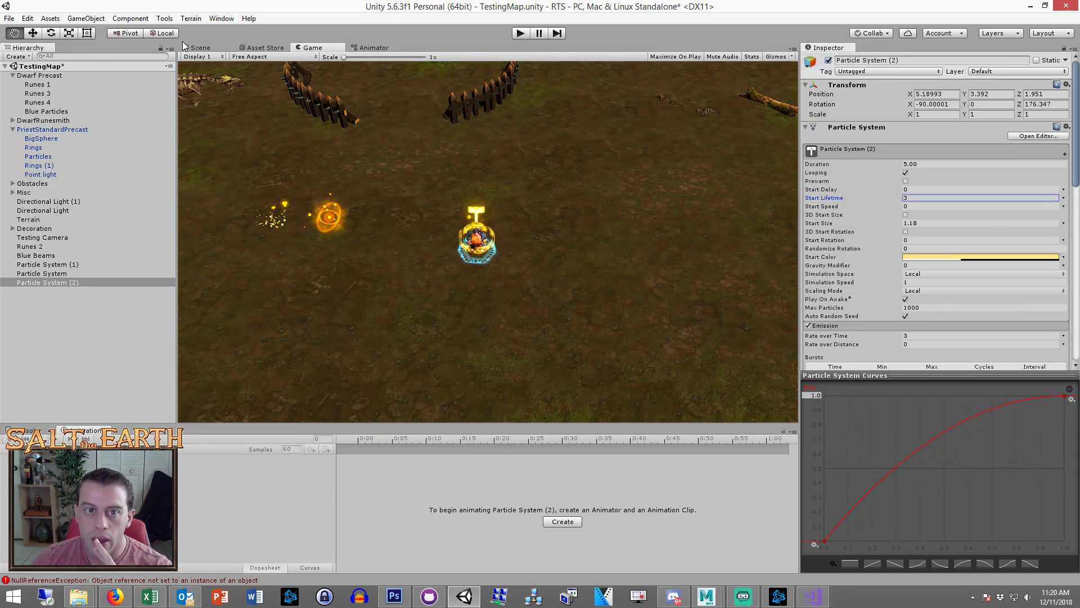
{"action": "left_click", "coordinate": [197, 48]}
{"action": "scroll", "coordinate": [575, 261], "scroll_direction": "up", "scroll_amount": 3}
{"action": "scroll", "coordinate": [580, 269], "scroll_direction": "up", "scroll_amount": 2}
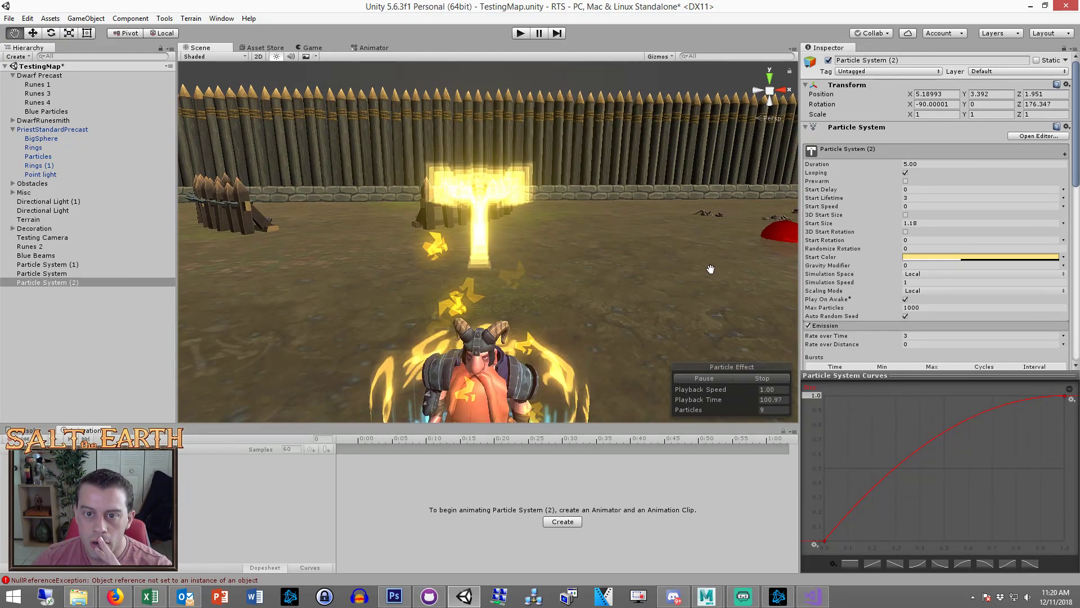
{"action": "left_click", "coordinate": [311, 47]}
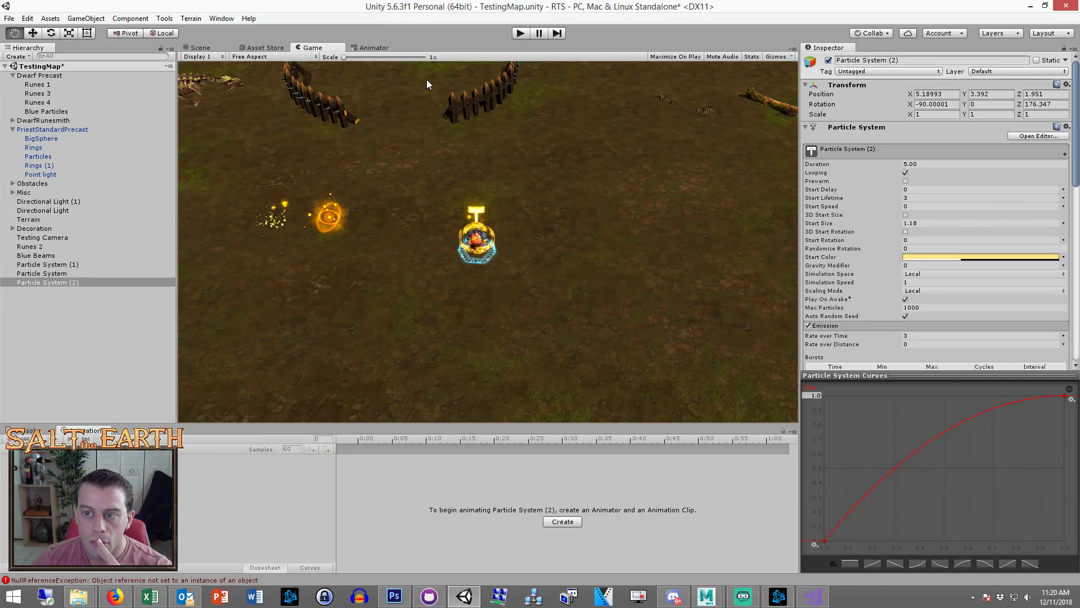
Set the emission rate over time of Particle System (2) to 1 and check the hammer in the Scene view
{"action": "scroll", "coordinate": [893, 231], "scroll_direction": "down", "scroll_amount": 5}
{"action": "scroll", "coordinate": [897, 219], "scroll_direction": "up", "scroll_amount": 4}
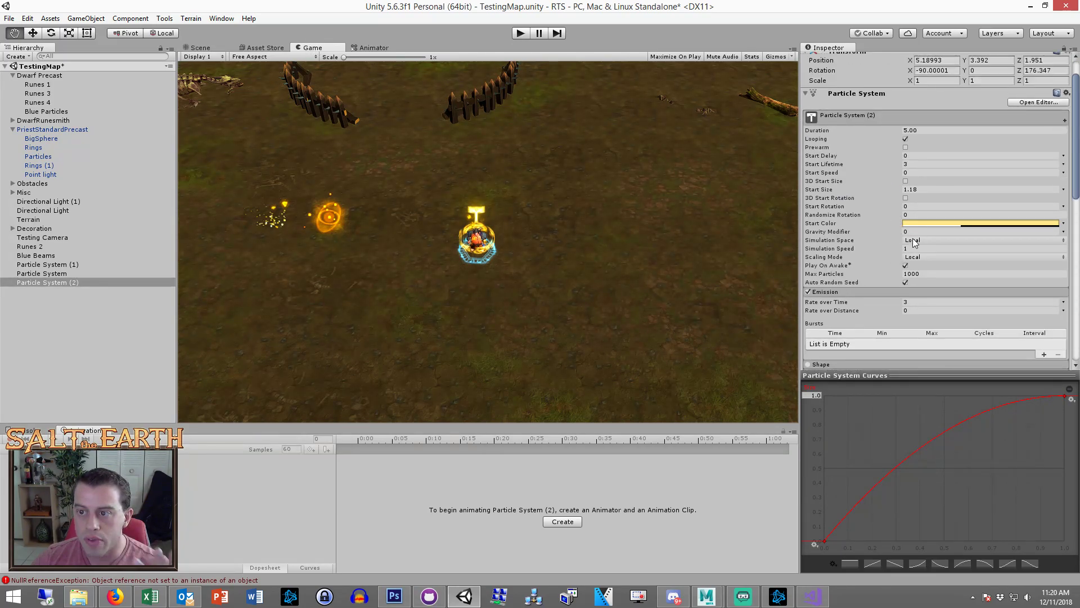
{"action": "left_click", "coordinate": [923, 301]}
{"action": "type", "text": "1"}
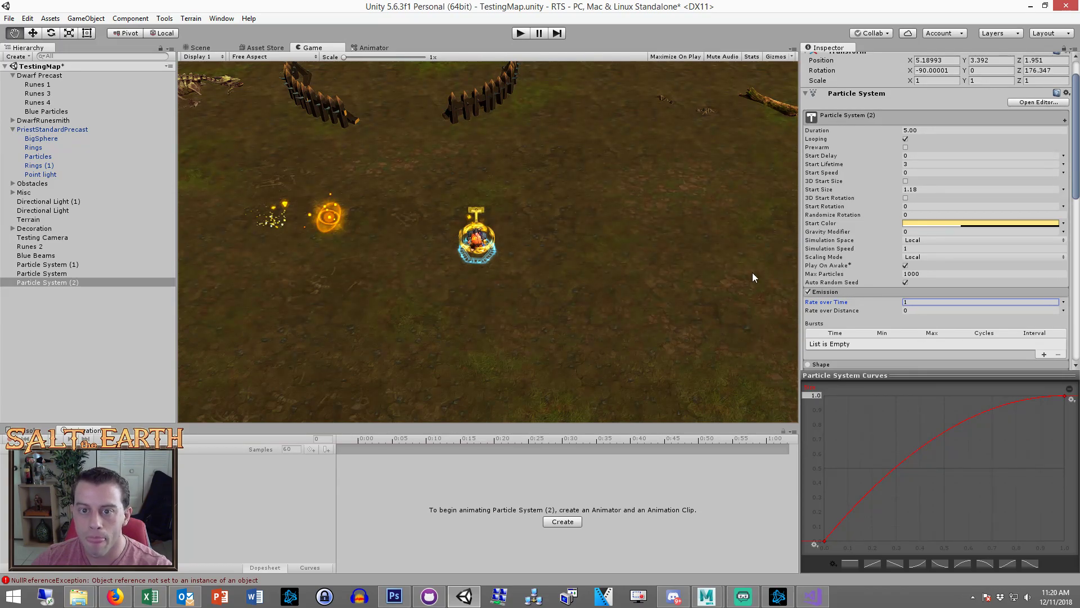
{"action": "left_click", "coordinate": [209, 47]}
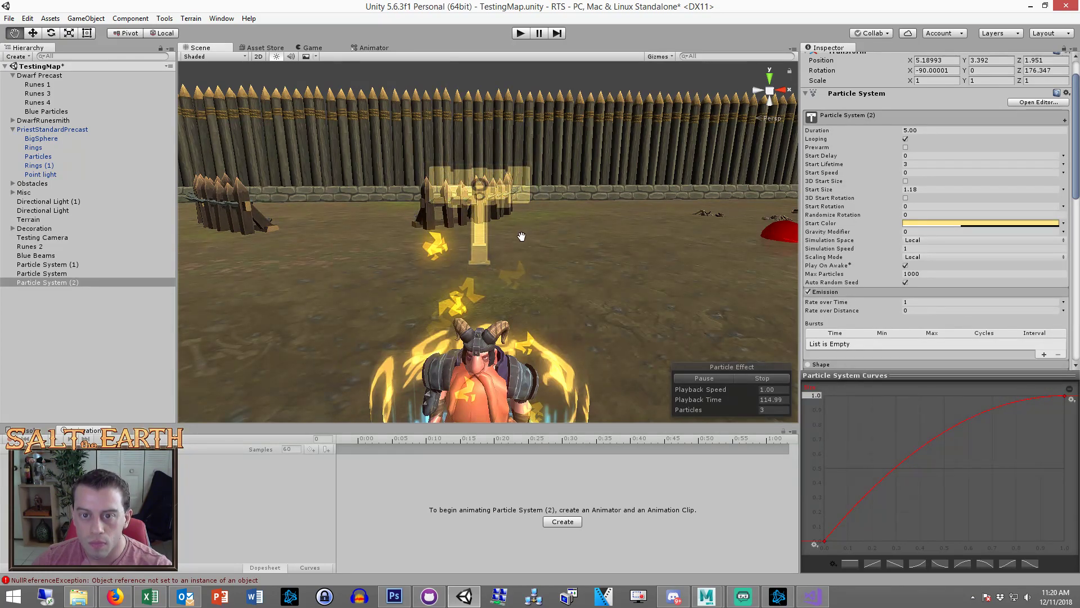
Try a Z pivot of 0.33 in the Renderer settings of Particle System (2) and undo it
{"action": "scroll", "coordinate": [866, 264], "scroll_direction": "down", "scroll_amount": 10}
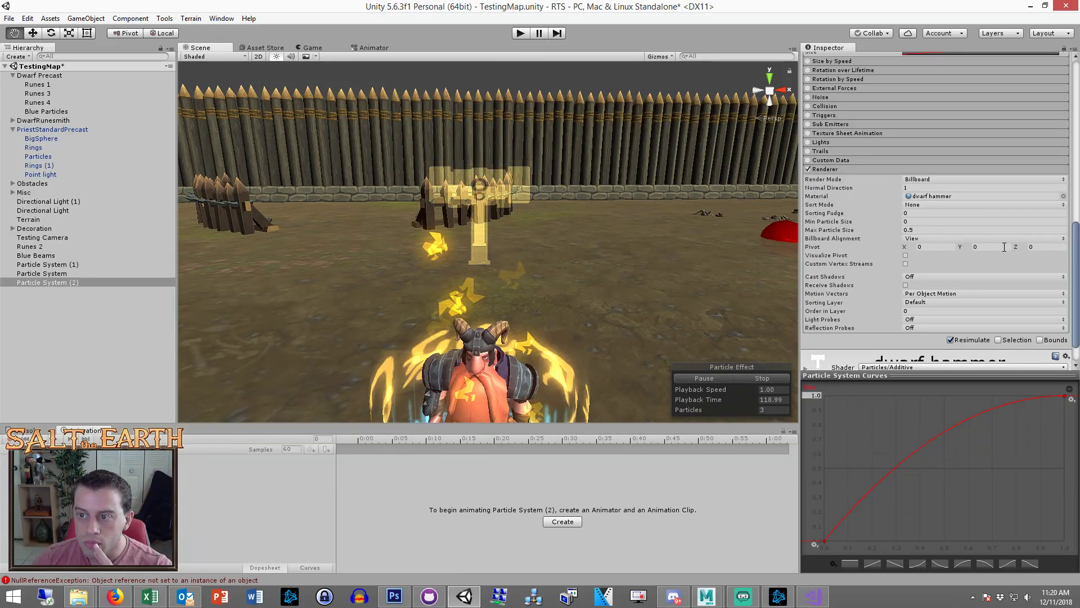
{"action": "mouse_move", "coordinate": [1016, 245]}
{"action": "left_mouse_down"}
{"action": "mouse_move", "coordinate": [1042, 244]}
{"action": "mouse_move", "coordinate": [1029, 259]}
{"action": "left_mouse_up"}
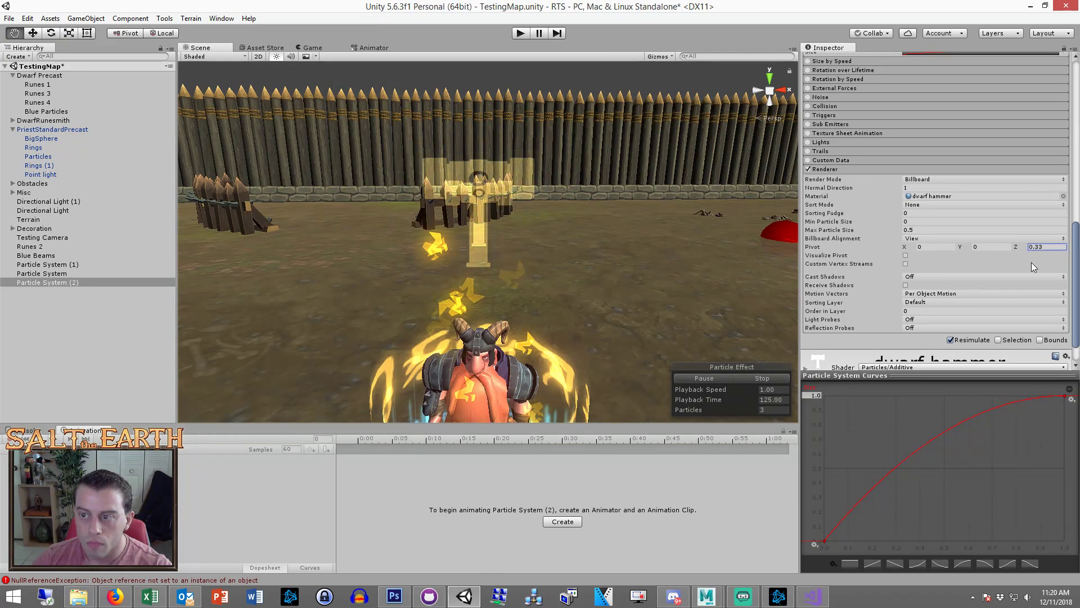
{"action": "key", "text": "ctrl+z"}
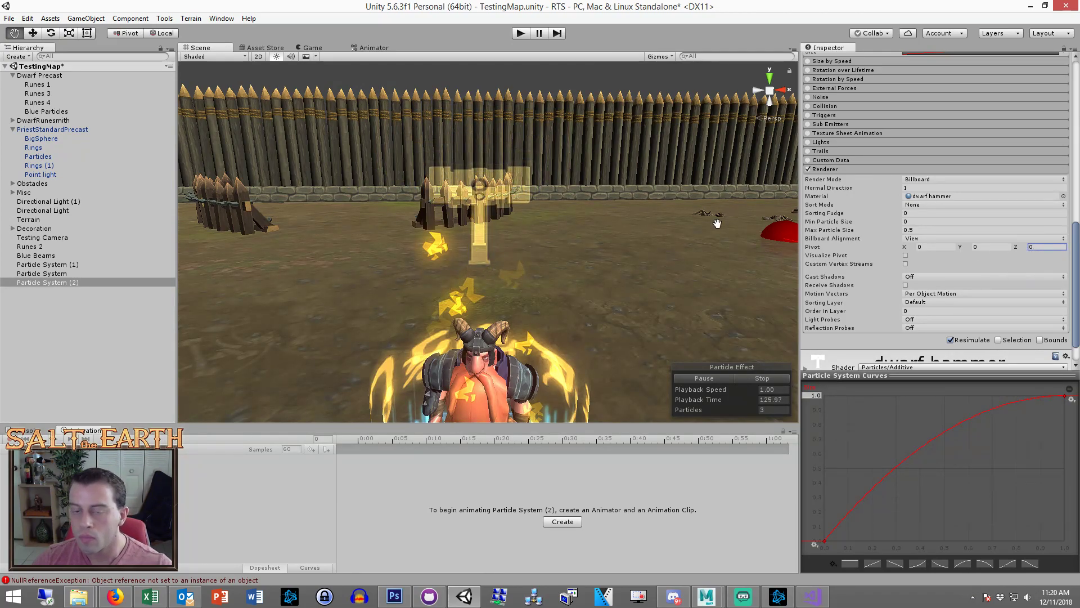
Inspect the hammer above the dwarf in the Game view, both close up and at normal scale
{"action": "left_click", "coordinate": [313, 48]}
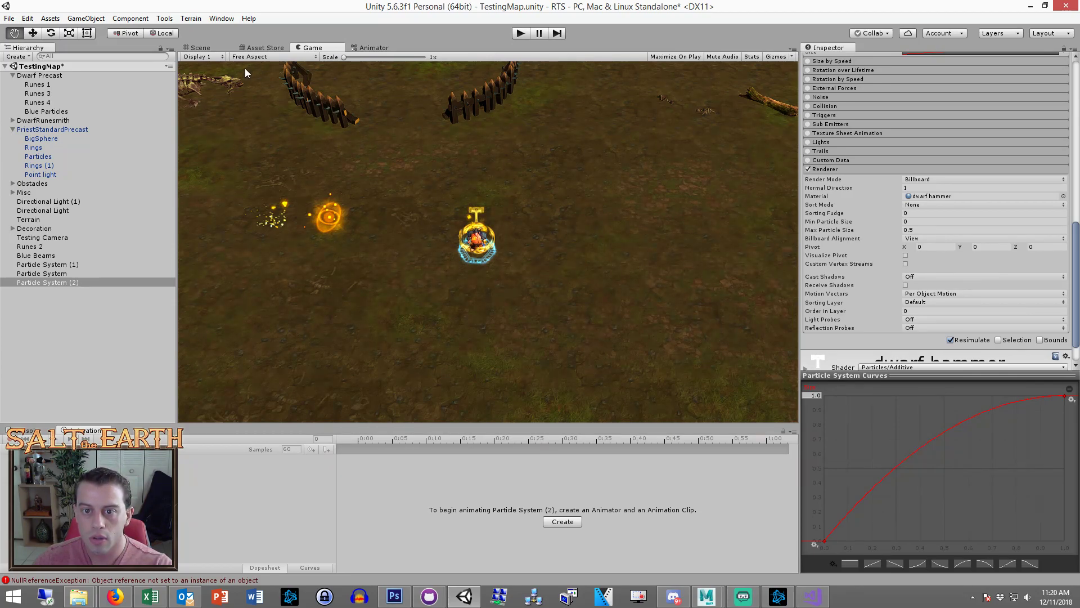
{"action": "scroll", "coordinate": [429, 164], "scroll_direction": "up", "scroll_amount": 6}
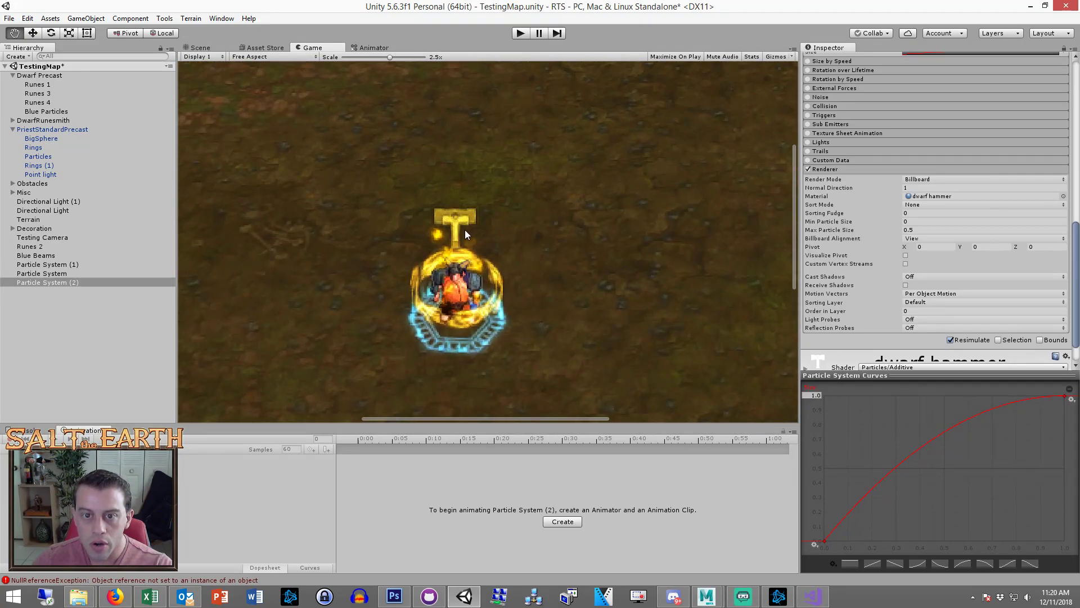
{"action": "scroll", "coordinate": [465, 234], "scroll_direction": "down", "scroll_amount": 6}
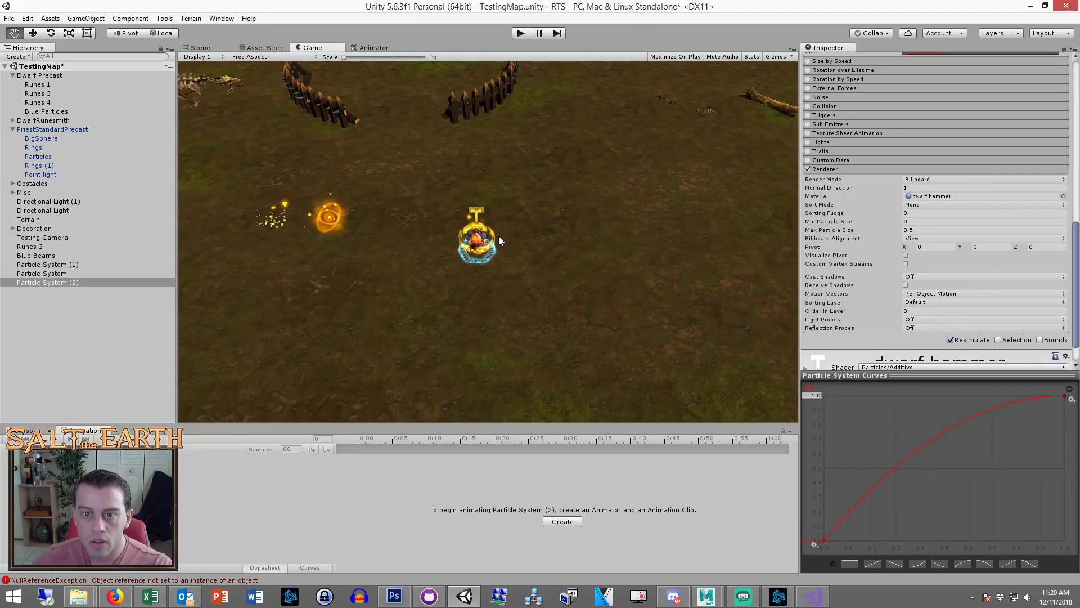
Set the emission rate over time of Particle System (2) to 2
{"action": "scroll", "coordinate": [913, 289], "scroll_direction": "up", "scroll_amount": 8}
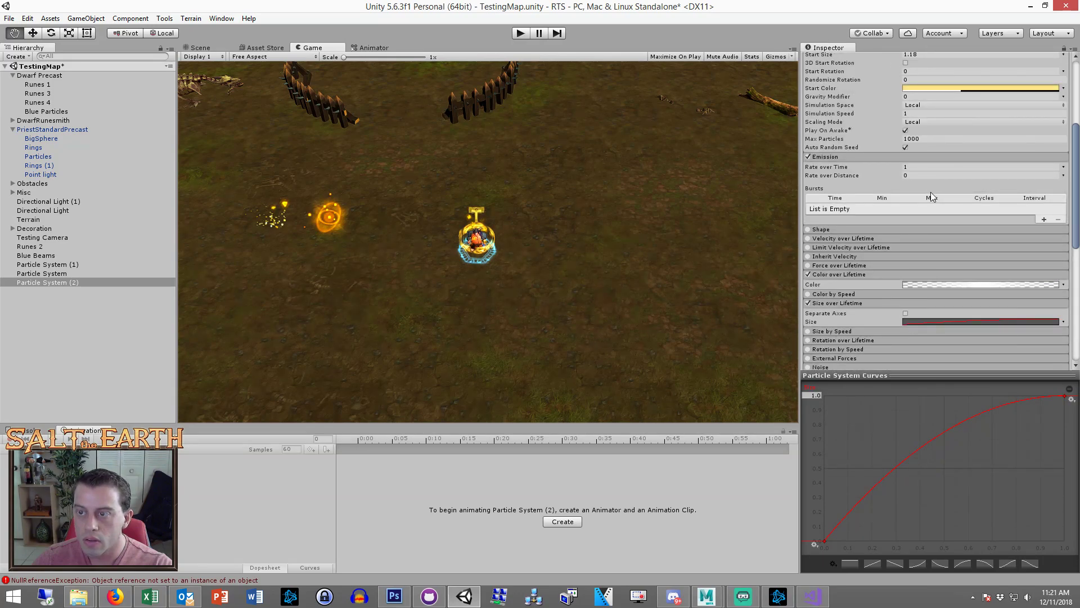
{"action": "scroll", "coordinate": [928, 208], "scroll_direction": "up", "scroll_amount": 3}
{"action": "left_click", "coordinate": [919, 267]}
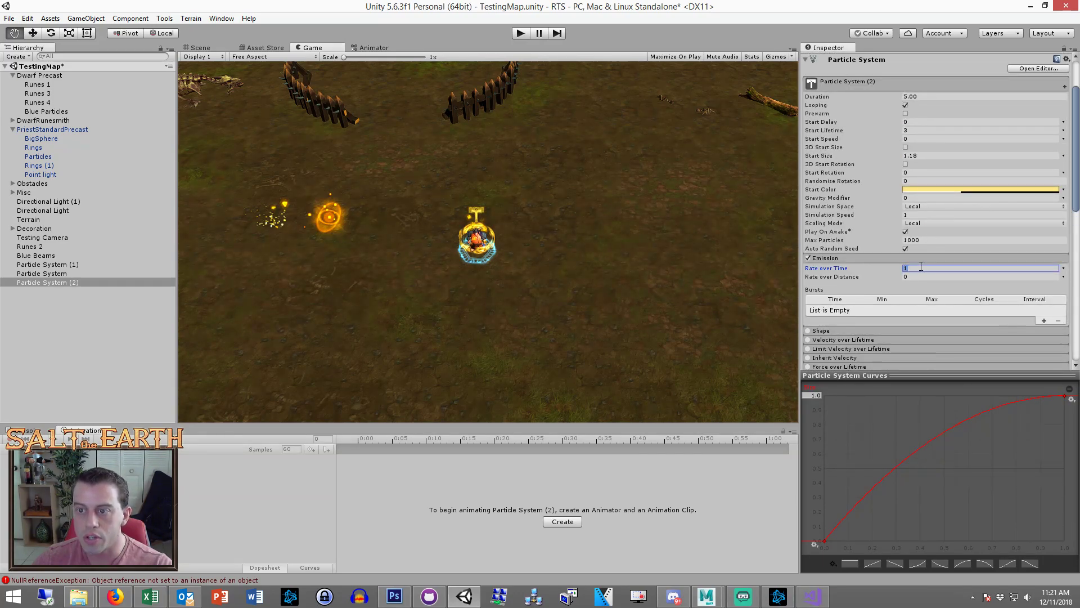
{"action": "type", "text": "2"}
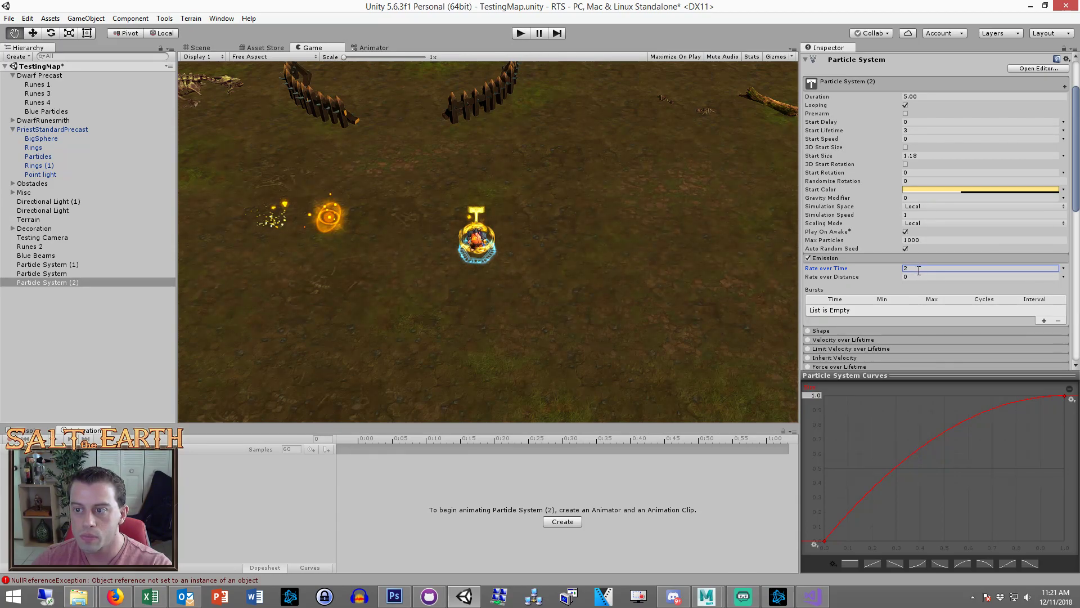
Disable Size over Lifetime on Particle System (2)
{"action": "scroll", "coordinate": [859, 278], "scroll_direction": "down", "scroll_amount": 4}
{"action": "left_click", "coordinate": [809, 202]}
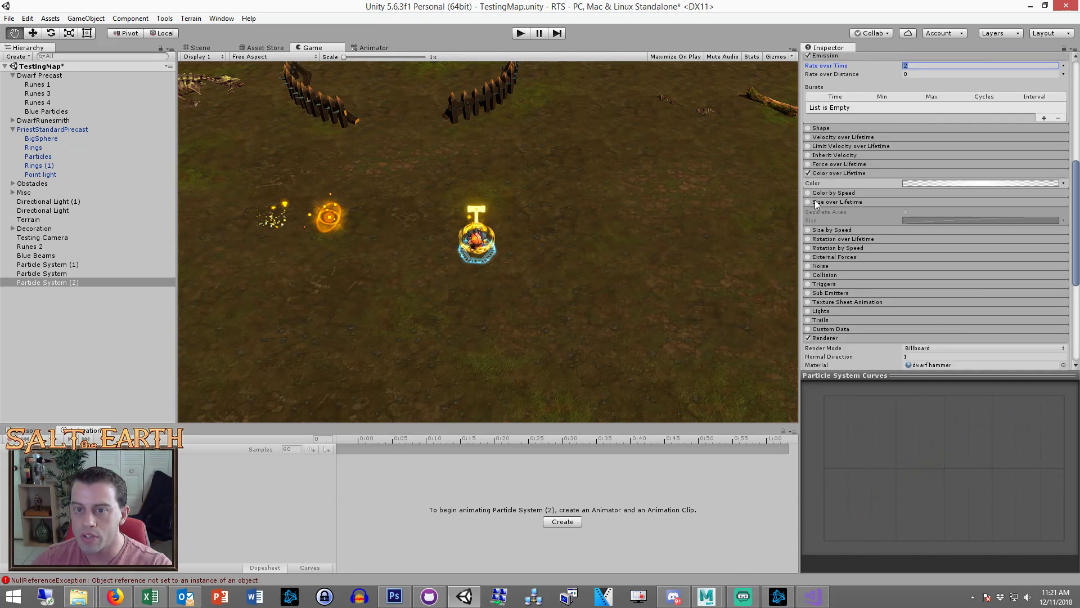
{"action": "scroll", "coordinate": [880, 236], "scroll_direction": "up", "scroll_amount": 4}
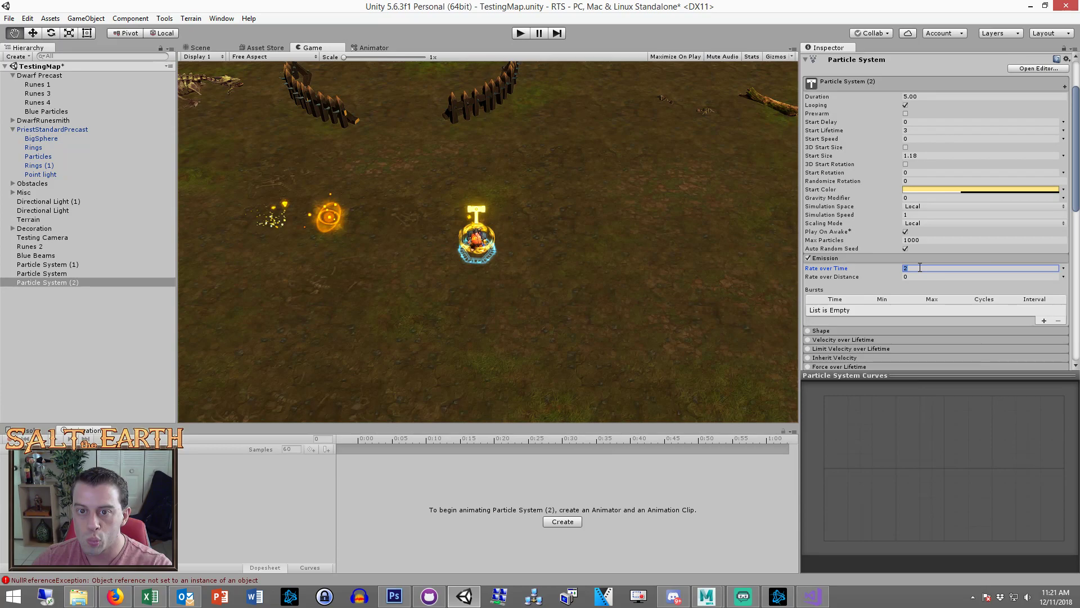
Set the emission rate over time of Particle System (2) to 1.5 and check its start color without changing it
{"action": "scroll", "coordinate": [900, 250], "scroll_direction": "down", "scroll_amount": 3}
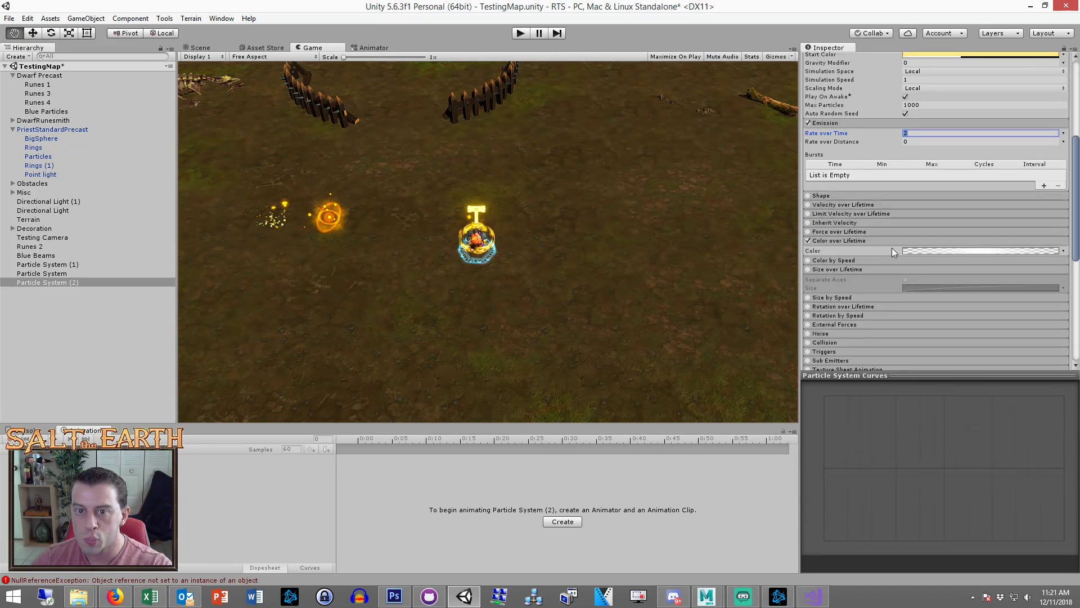
{"action": "scroll", "coordinate": [885, 242], "scroll_direction": "up", "scroll_amount": 2}
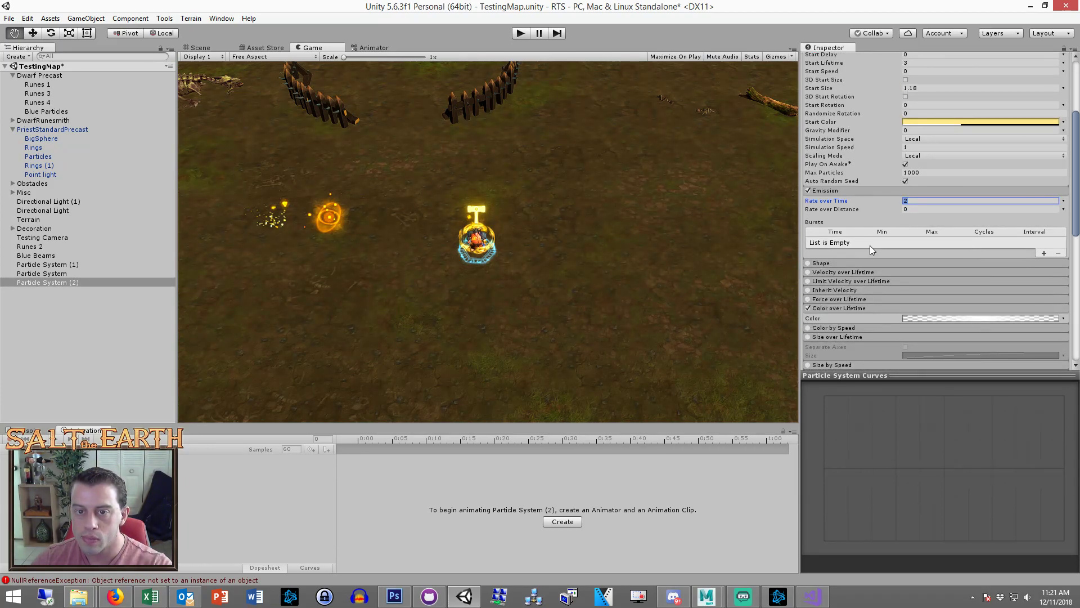
{"action": "type", "text": "1.5"}
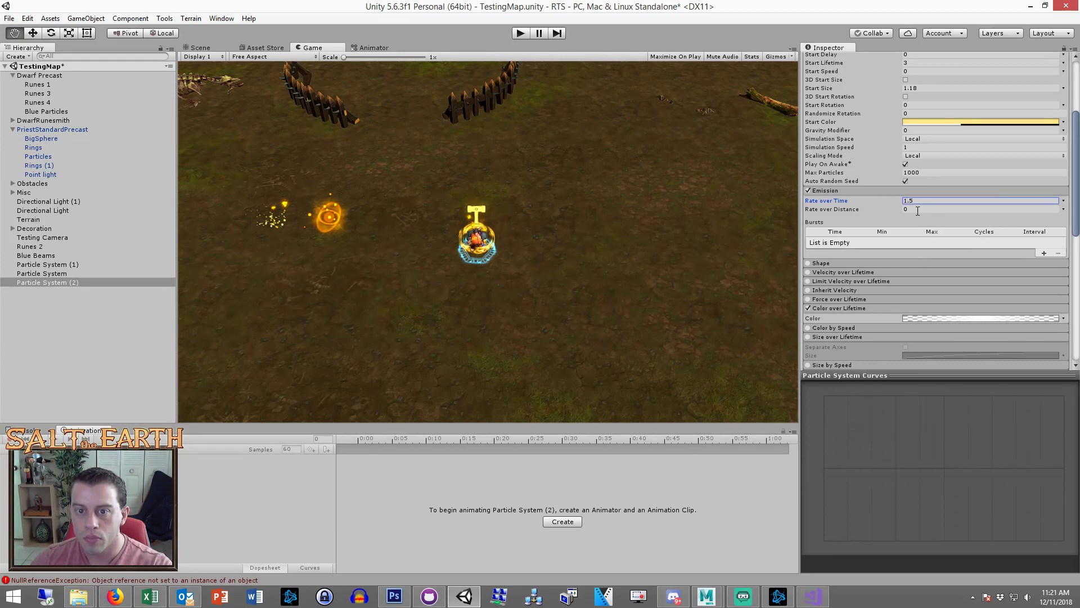
{"action": "left_click", "coordinate": [963, 122]}
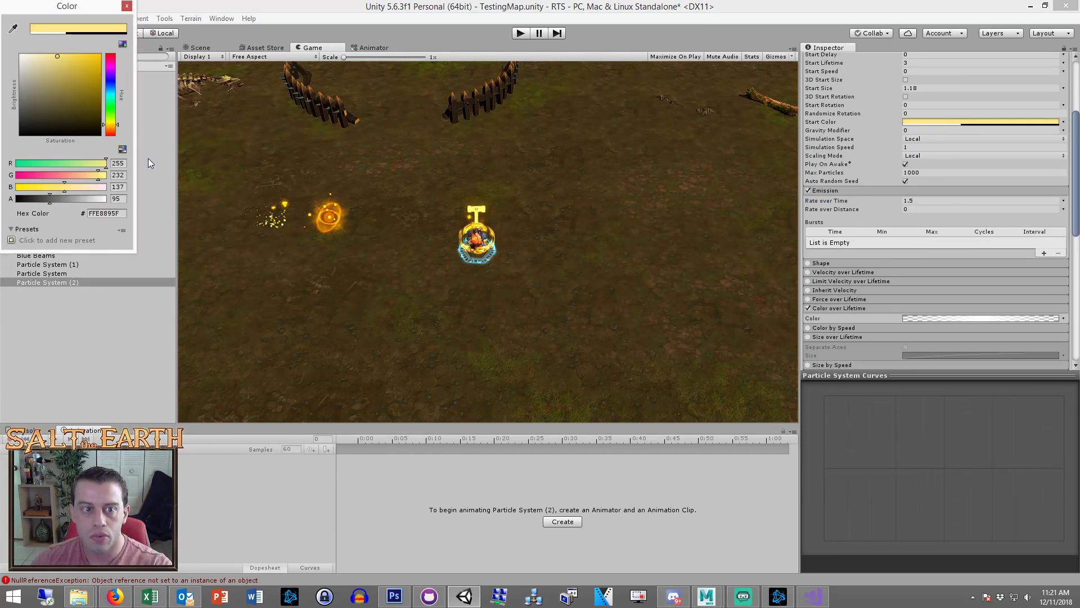
{"action": "left_click", "coordinate": [126, 6]}
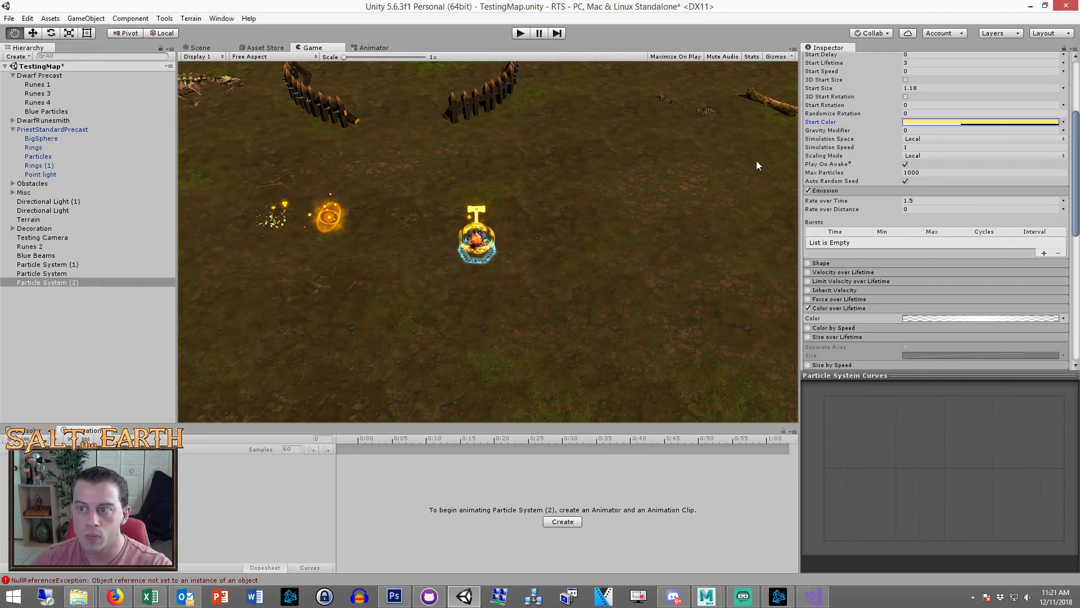
Set the start lifetime of Particle System (2) to 1
{"action": "scroll", "coordinate": [903, 146], "scroll_direction": "up", "scroll_amount": 5}
{"action": "left_click", "coordinate": [920, 198]}
{"action": "type", "text": "1"}
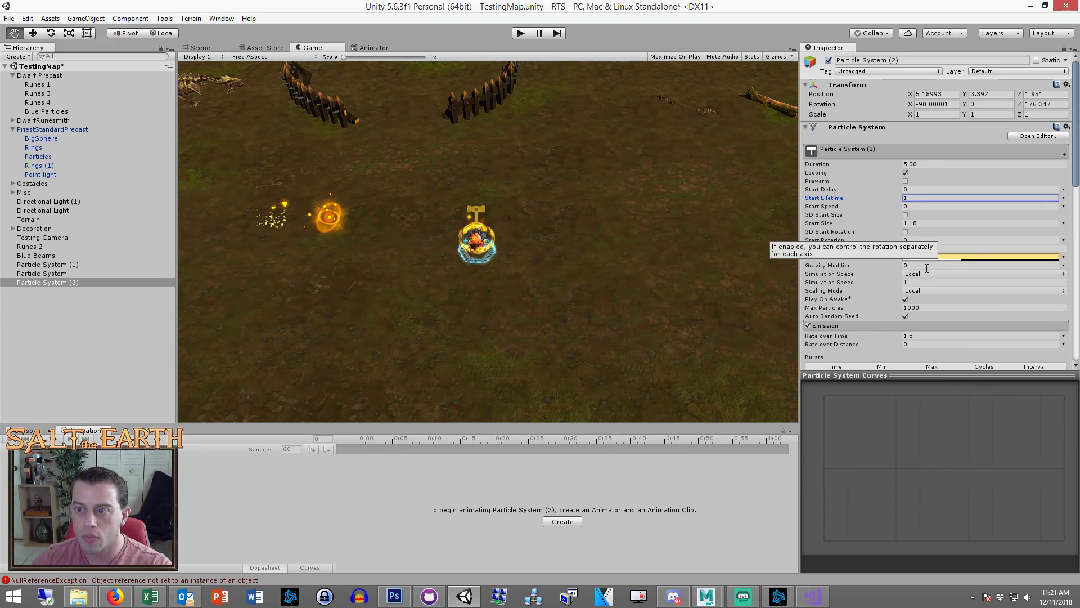
Try an emission rate over time of 2 on Particle System (2) and settle on 3
{"action": "left_click", "coordinate": [924, 336]}
{"action": "type", "text": "2"}
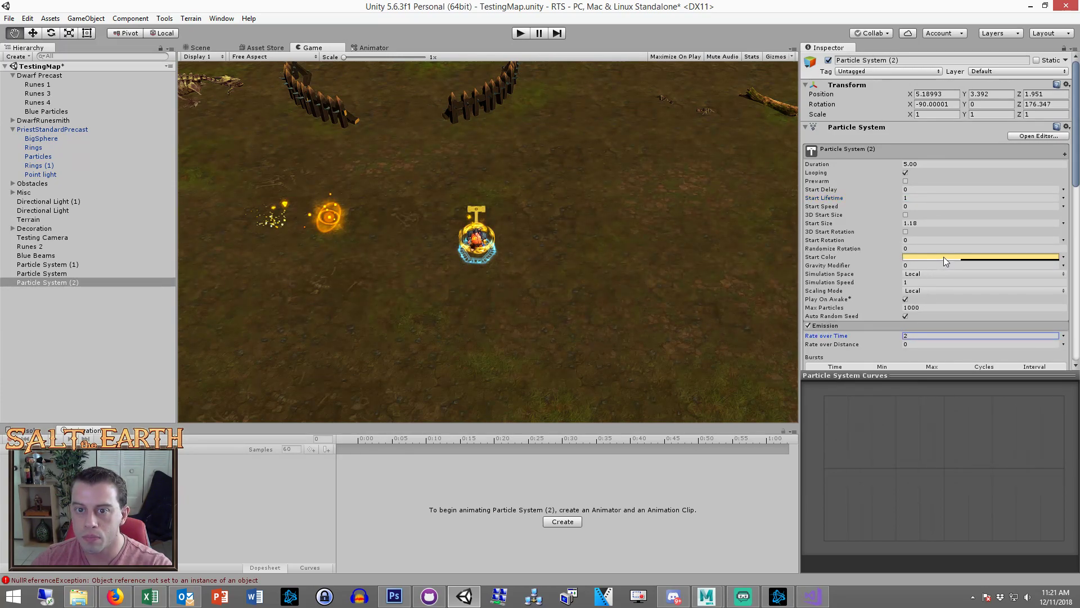
{"action": "left_click", "coordinate": [924, 198]}
{"action": "left_click", "coordinate": [925, 335]}
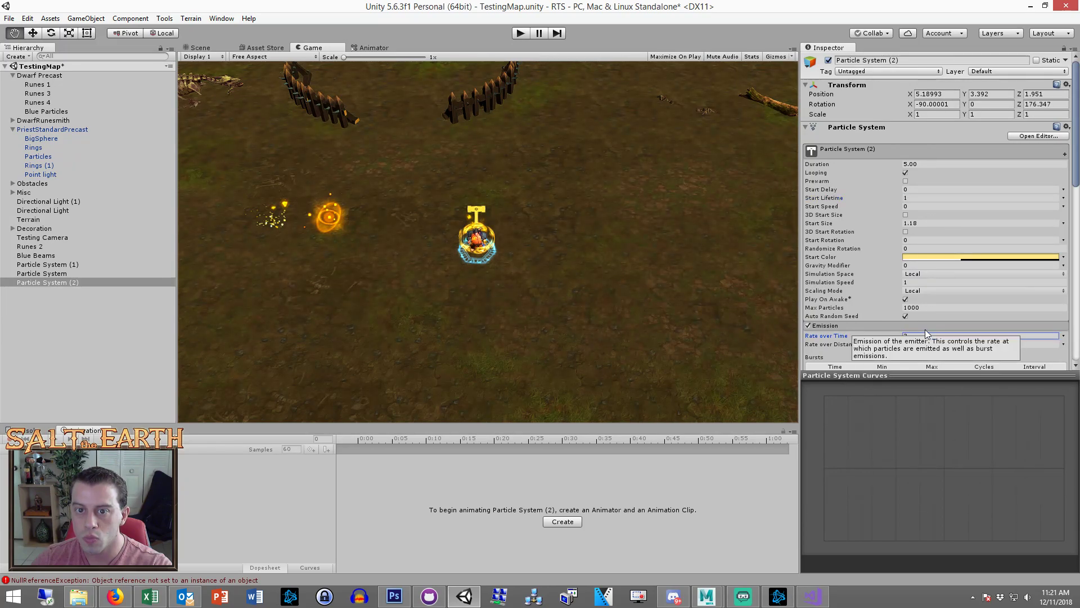
{"action": "type", "text": "3"}
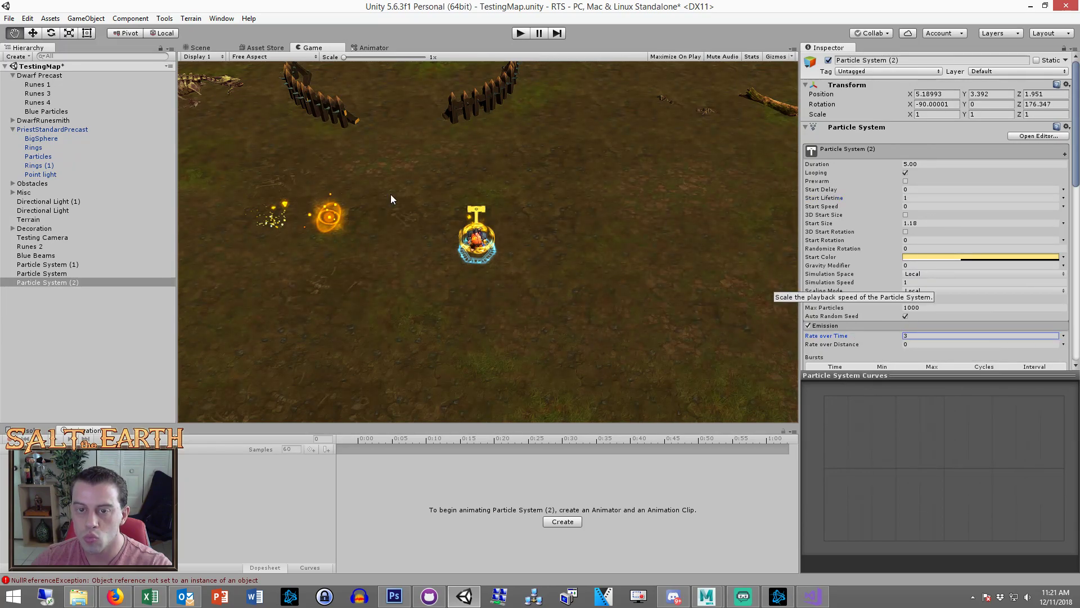
Select the effects from Runes 2 to Particle System (2) and preview them playing together in the Scene and Game views
{"action": "left_click", "coordinate": [53, 248], "text": "shift"}
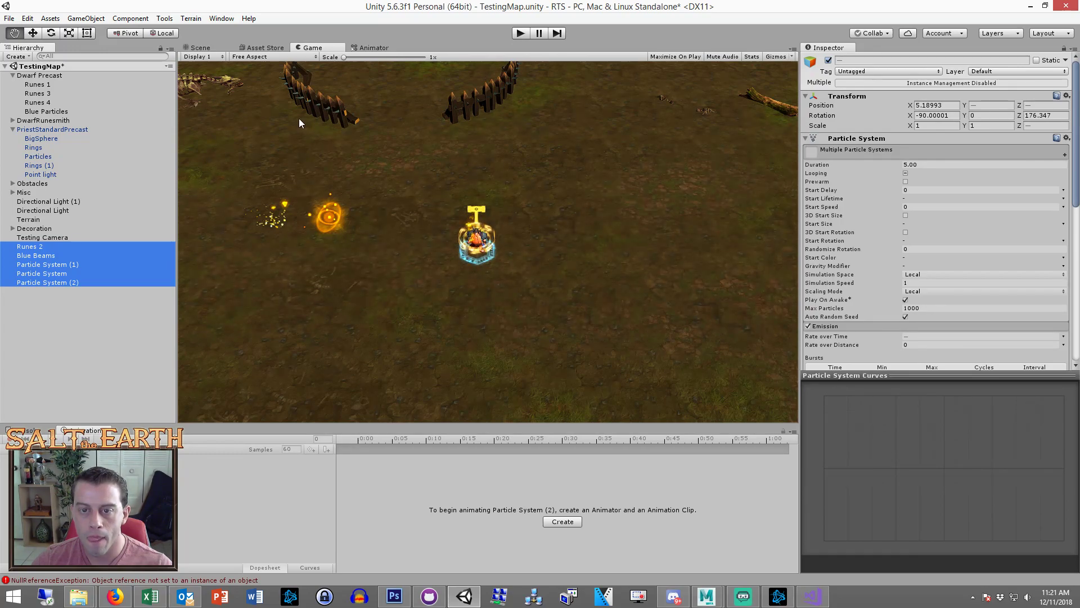
{"action": "left_click", "coordinate": [211, 47]}
{"action": "scroll", "coordinate": [557, 172], "scroll_direction": "down", "scroll_amount": 8}
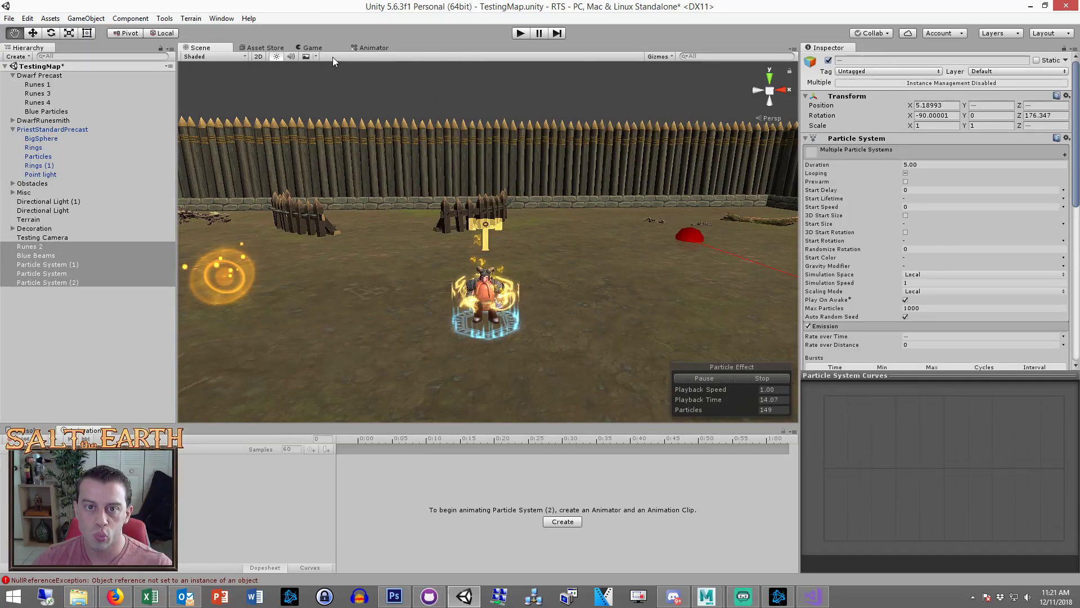
{"action": "left_click", "coordinate": [328, 50]}
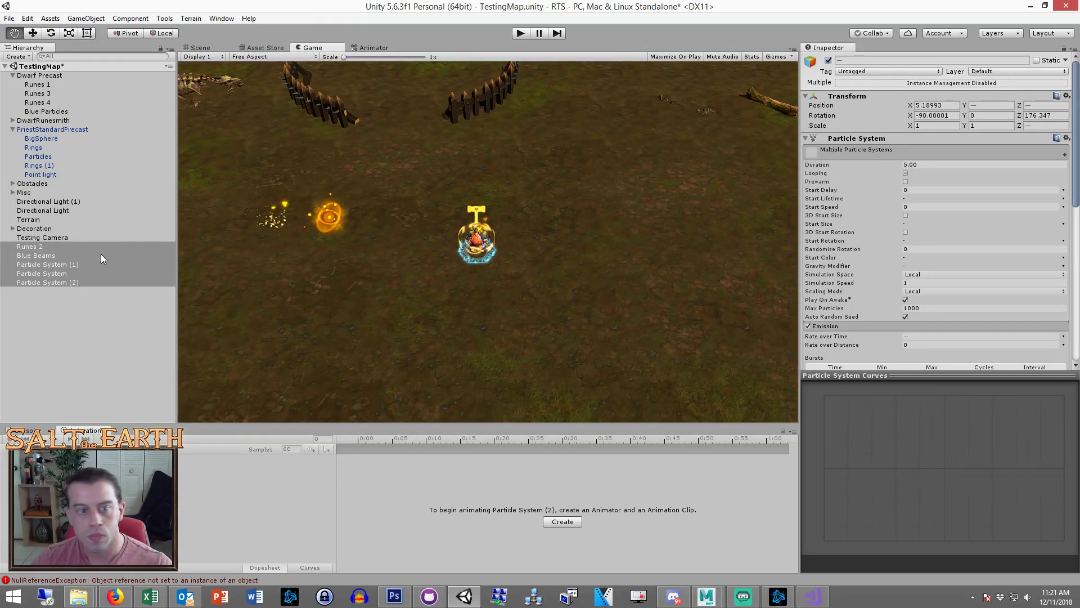
Move Particle System (2) along Z to a position of 2.44
{"action": "left_click", "coordinate": [92, 274]}
{"action": "left_click", "coordinate": [92, 282]}
{"action": "left_click_drag", "start_coordinate": [1022, 95], "coordinate": [1039, 96]}
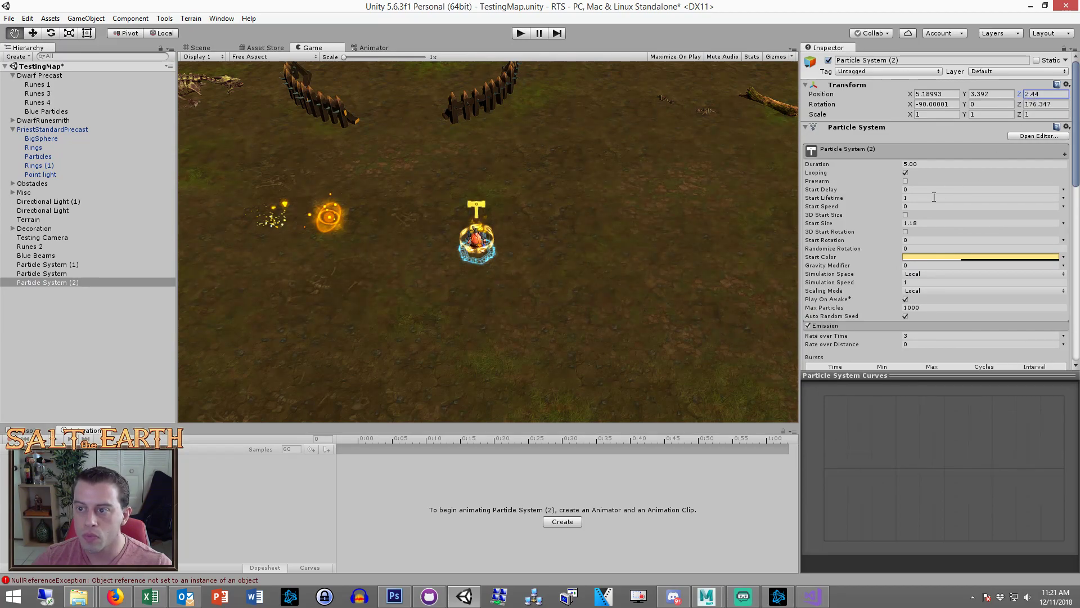
Set the start size of Particle System (2) to 1 and preview it with the effects from Runes 2 onward
{"action": "left_click", "coordinate": [921, 224]}
{"action": "type", "text": "1"}
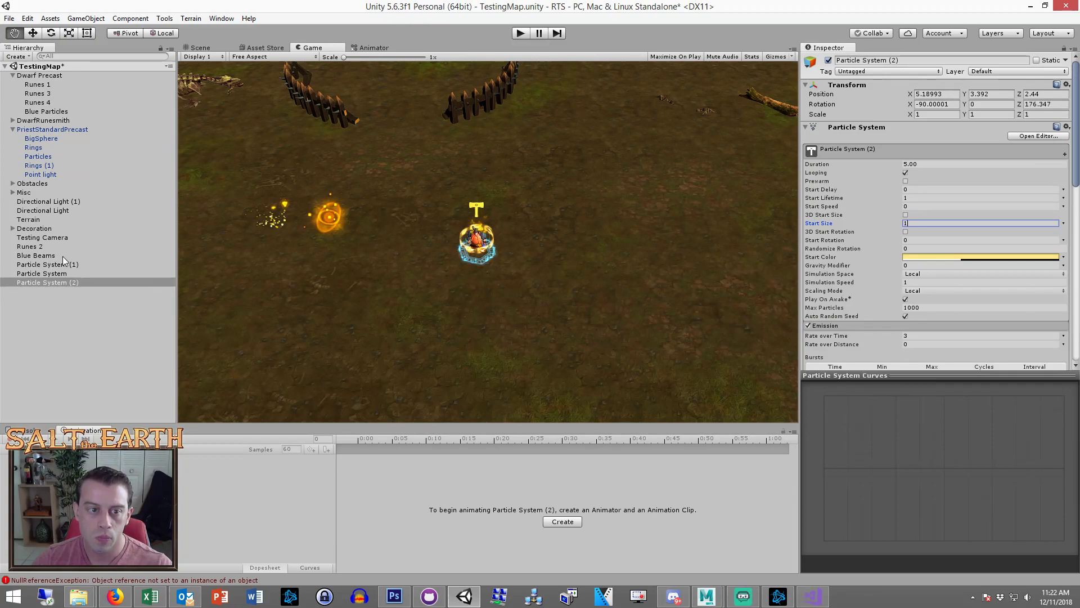
{"action": "left_click", "coordinate": [45, 248], "text": "shift"}
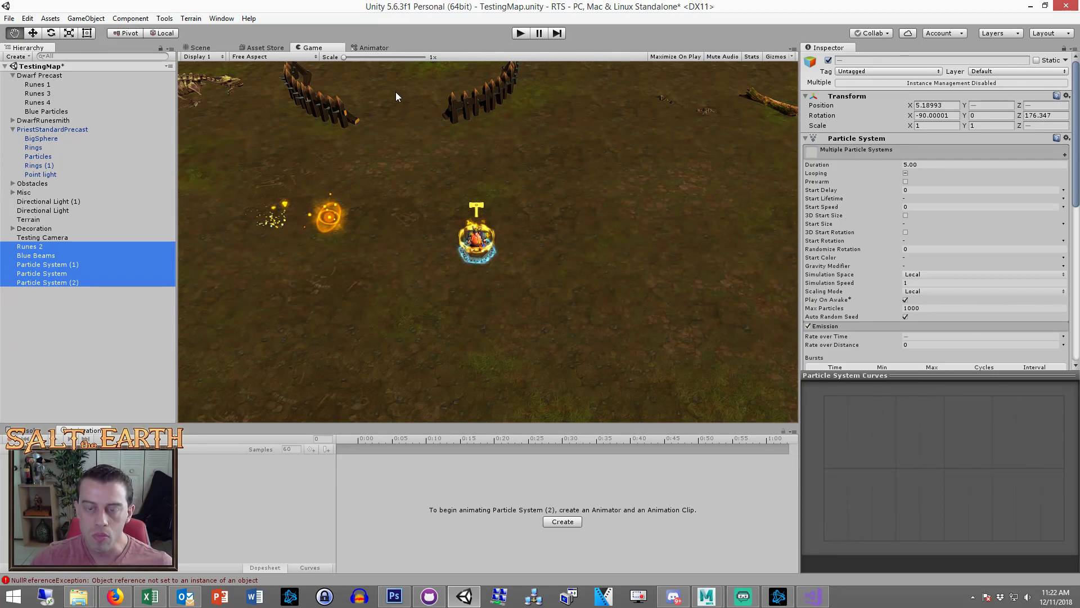
Shift the start color of Particle System (2) to a more orange FFD0895F and preview it with the effects from Runes 2 onward
{"action": "left_click", "coordinate": [76, 273]}
{"action": "left_click", "coordinate": [75, 282]}
{"action": "left_click", "coordinate": [980, 257]}
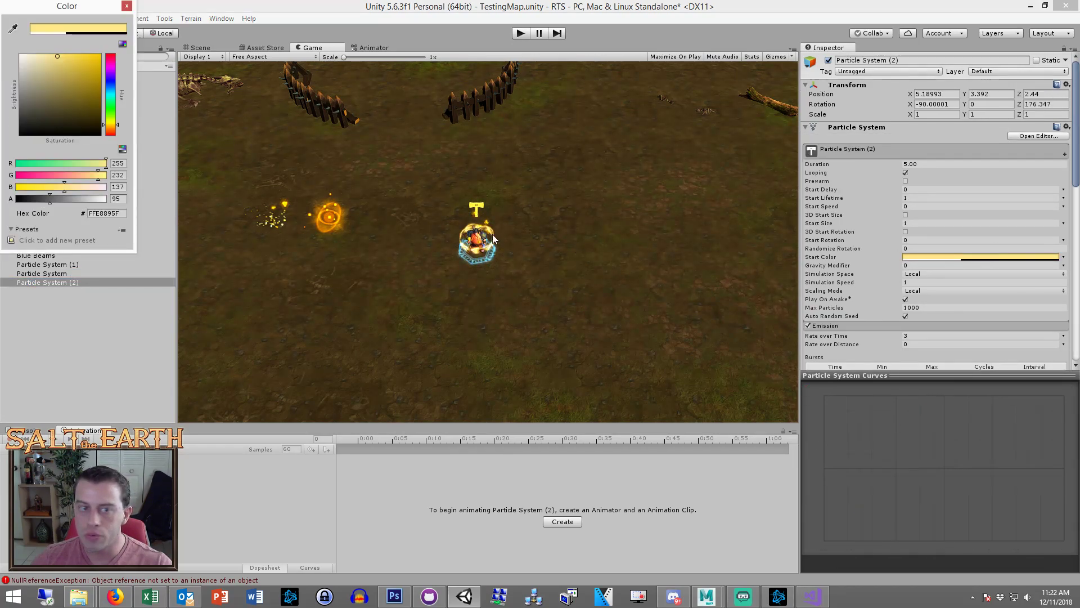
{"action": "left_click_drag", "start_coordinate": [110, 130], "coordinate": [111, 132]}
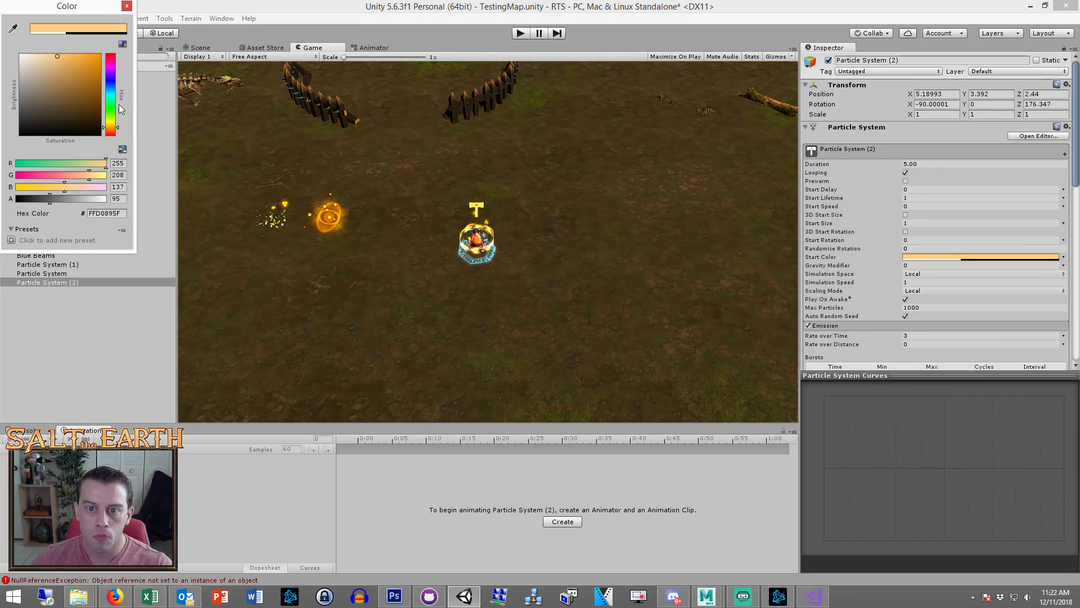
{"action": "left_click", "coordinate": [124, 6]}
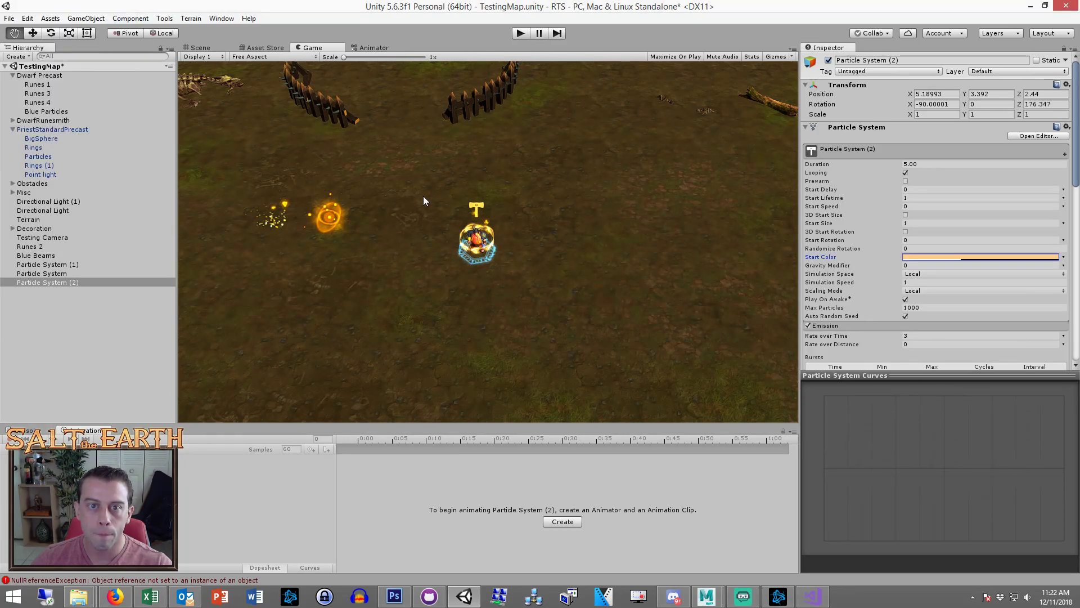
{"action": "left_click", "coordinate": [67, 247], "text": "shift"}
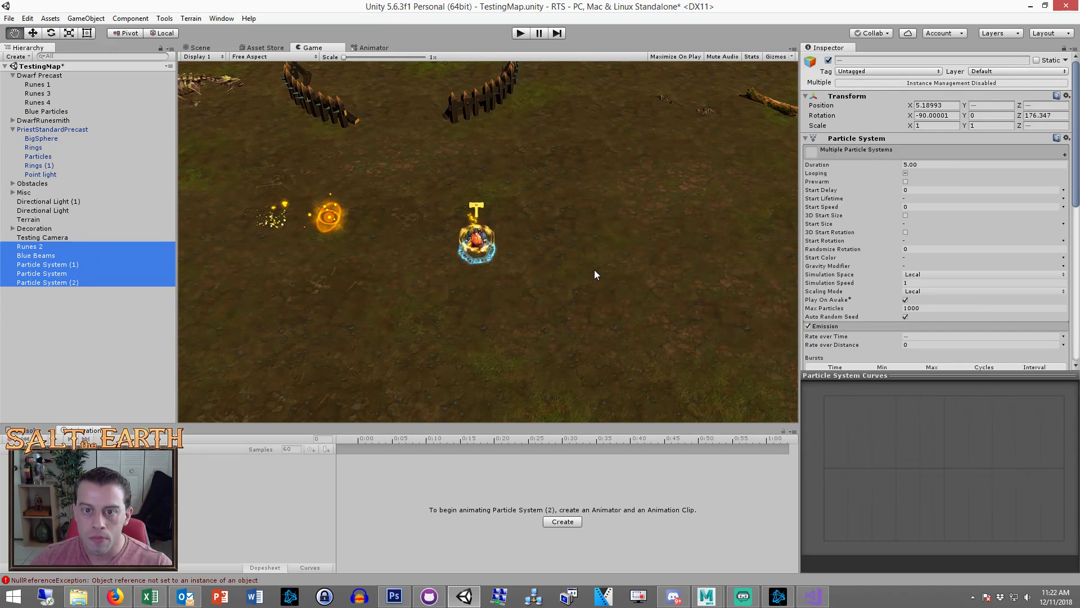
Switch to Photoshop and enlarge the hammer head's upper-left notch on Layer 2 copy, with the black Layer 2 shown as backdrop
{"action": "left_click", "coordinate": [394, 594]}
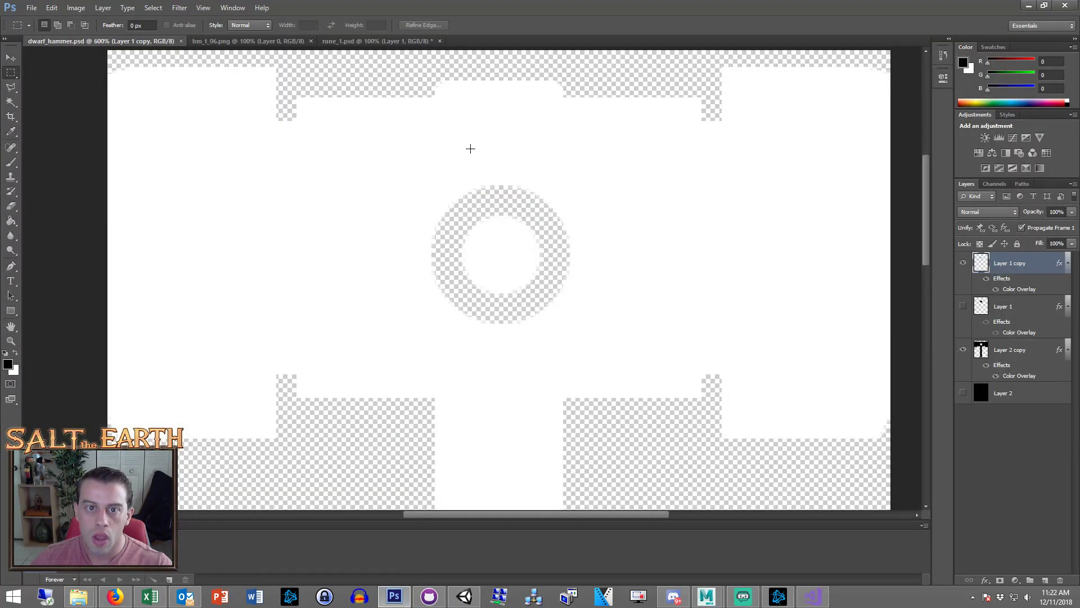
{"action": "key", "text": "ctrl+minus"}
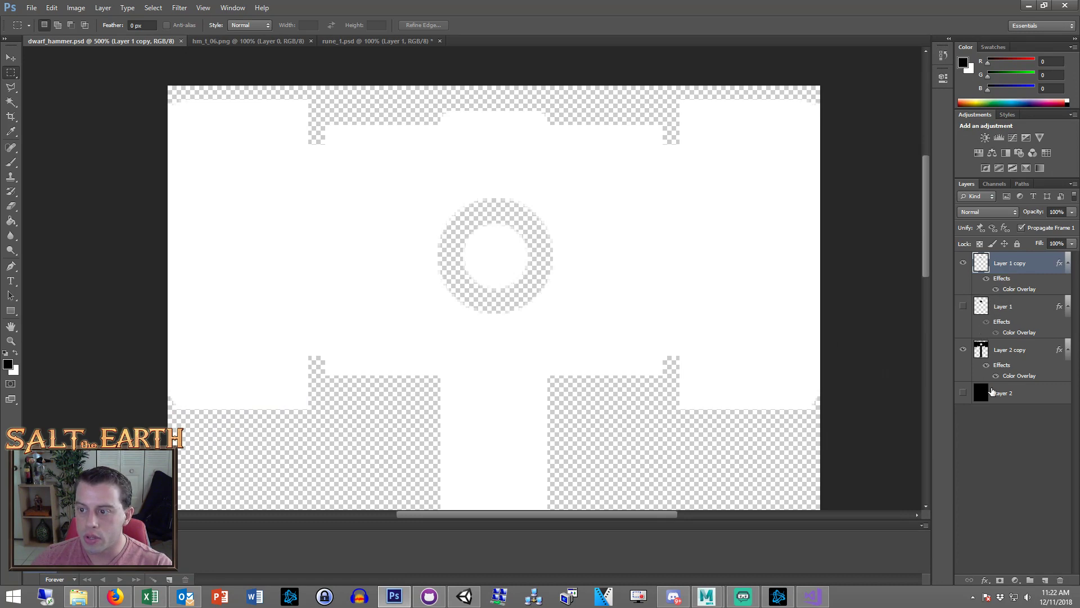
{"action": "left_click", "coordinate": [963, 393]}
{"action": "left_click", "coordinate": [1000, 396]}
{"action": "scroll", "coordinate": [740, 254], "scroll_direction": "up", "scroll_amount": 2}
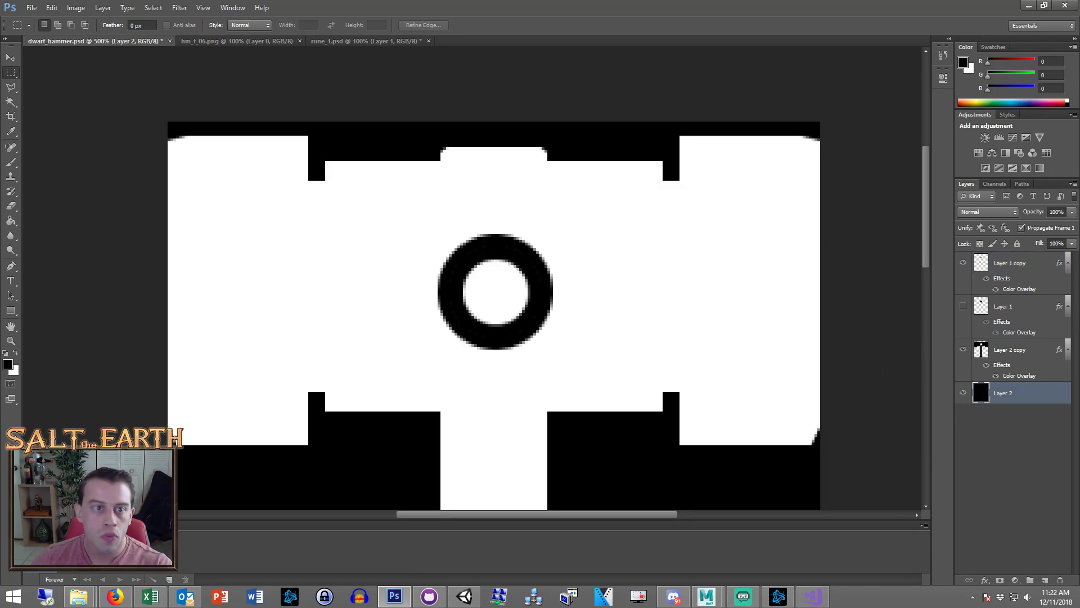
{"action": "left_click_drag", "start_coordinate": [309, 159], "coordinate": [333, 202]}
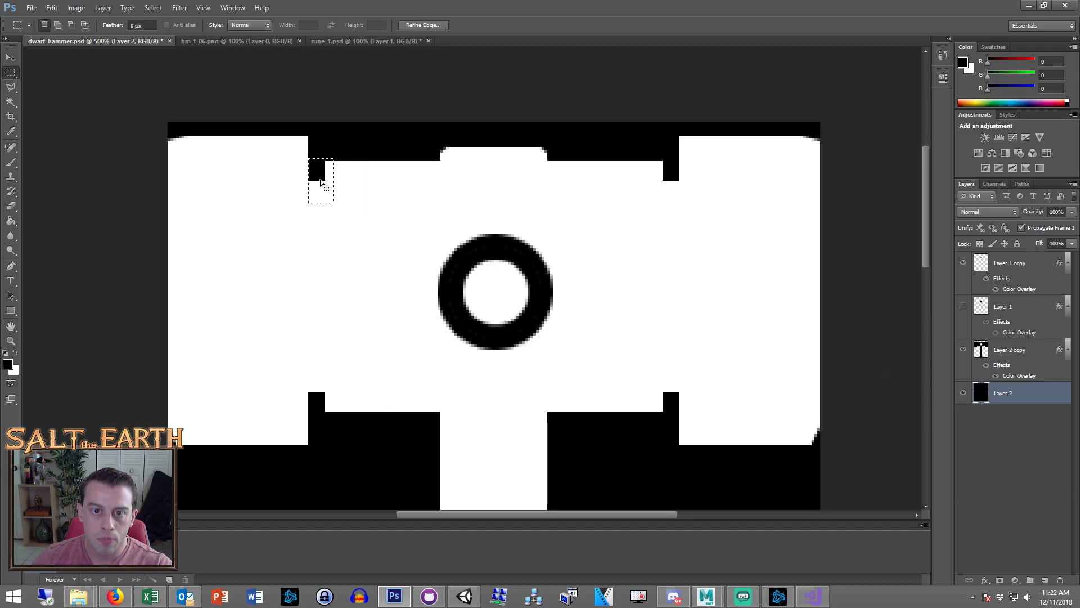
{"action": "left_click", "coordinate": [314, 166]}
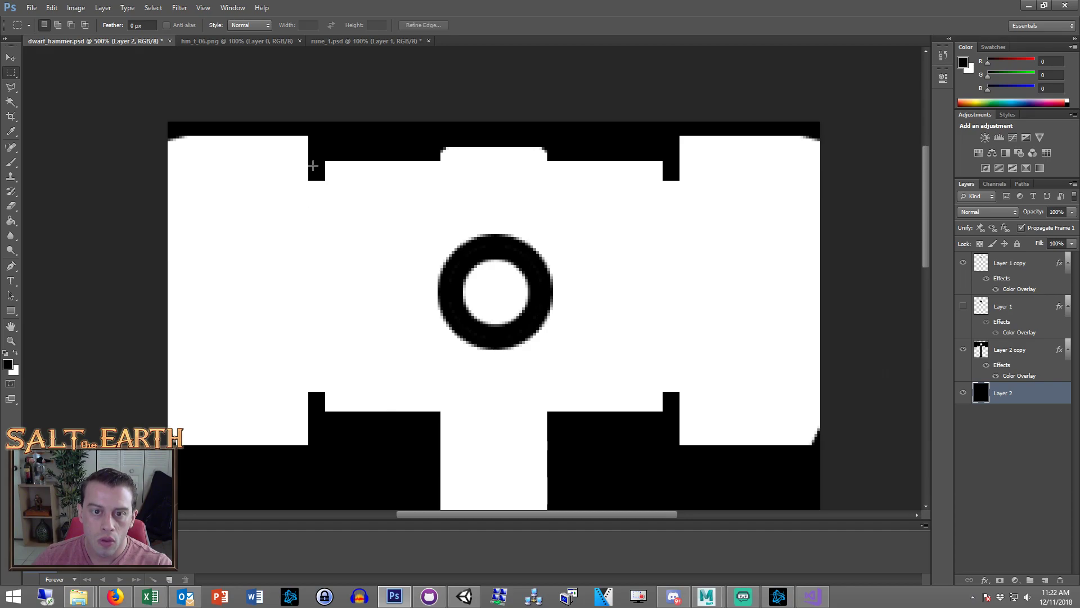
{"action": "left_click_drag", "start_coordinate": [309, 162], "coordinate": [332, 198]}
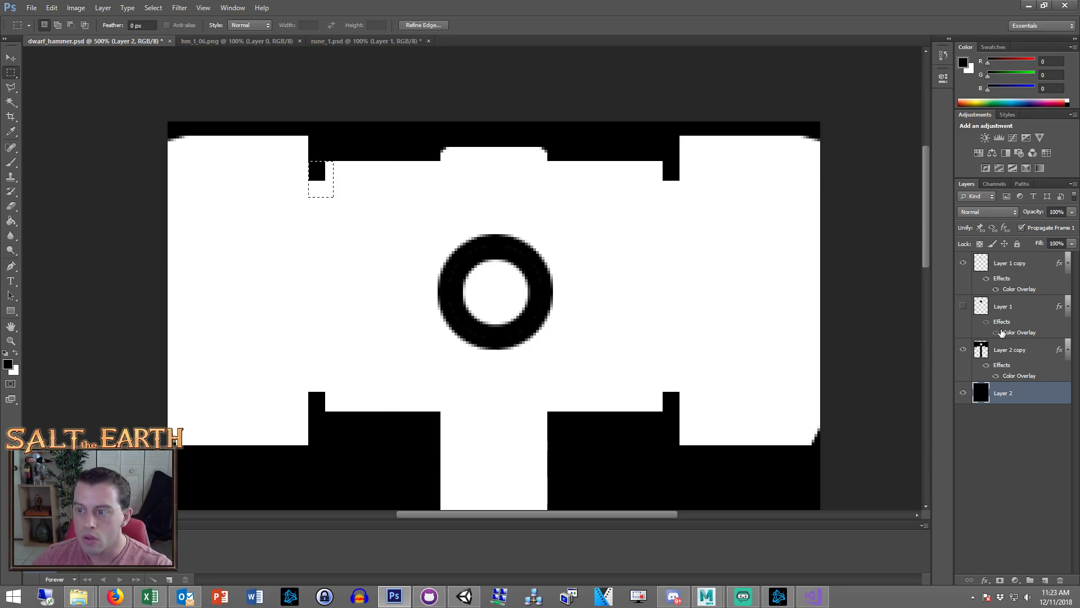
{"action": "key", "text": "alt+bracketright"}
{"action": "key", "text": "Delete"}
Enlarge the other three hammer notches to match, save dwarf_hammer.psd with Layer 2 hidden, and return to Unity
{"action": "left_click_drag", "start_coordinate": [319, 186], "coordinate": [325, 398]}
{"action": "left_click_drag", "start_coordinate": [322, 401], "coordinate": [673, 183]}
{"action": "key", "text": "Delete"}
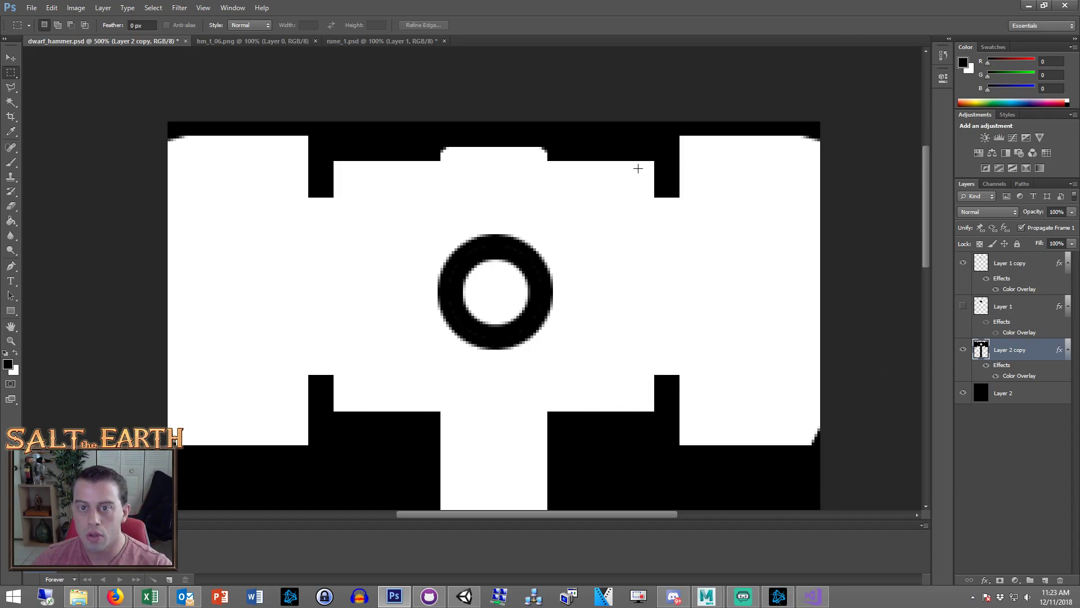
{"action": "left_click", "coordinate": [962, 392]}
{"action": "key", "text": "ctrl+s"}
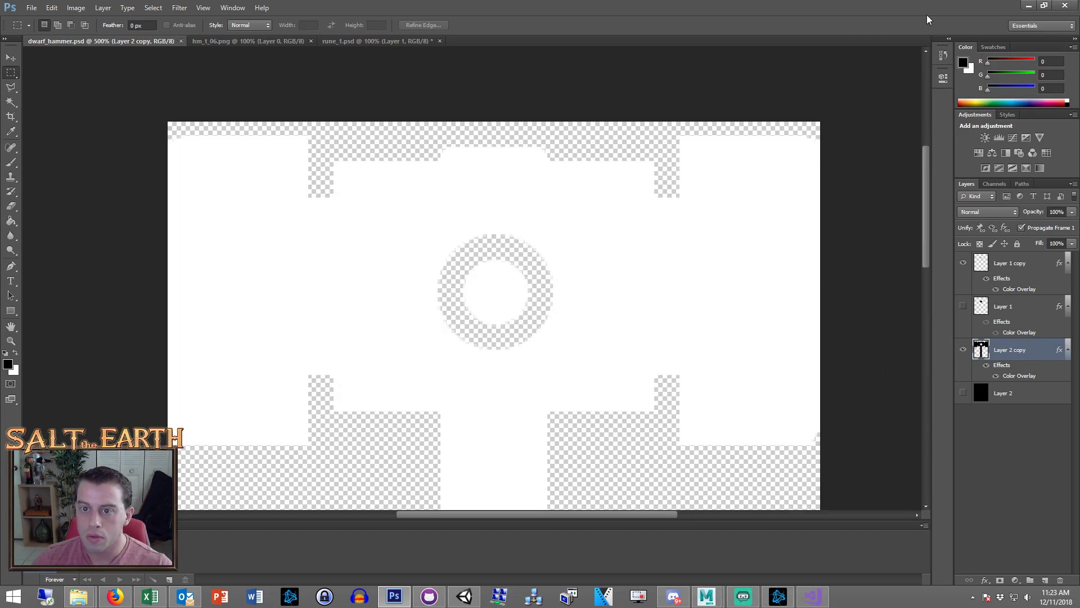
{"action": "left_click", "coordinate": [1027, 6]}
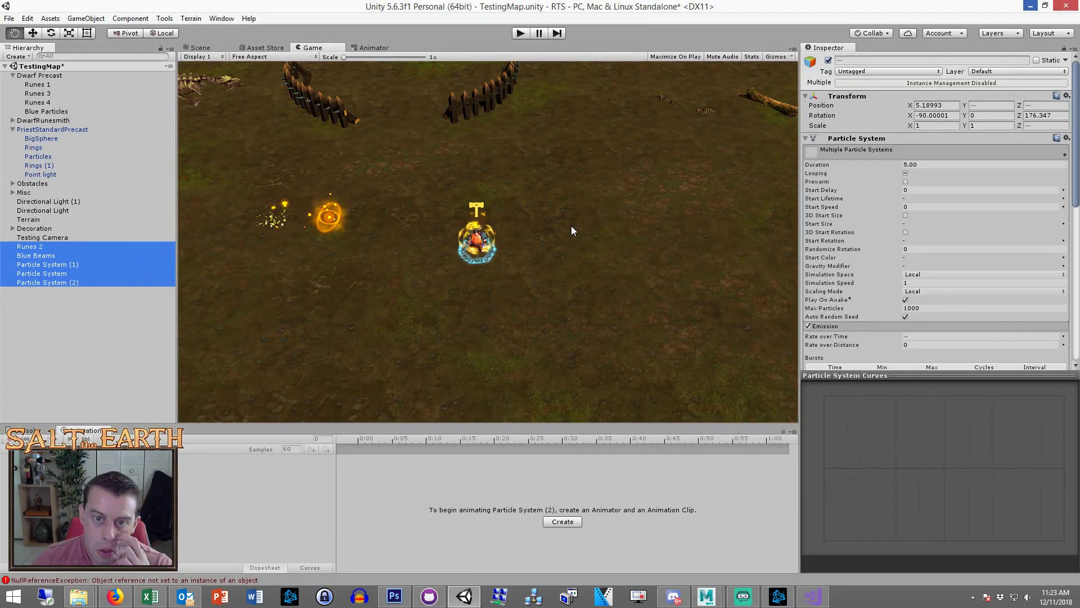
Return to Photoshop, make all four hammer notches wider and deeper against the black Layer 2, hide that layer and go back to Unity
{"action": "left_click", "coordinate": [394, 596]}
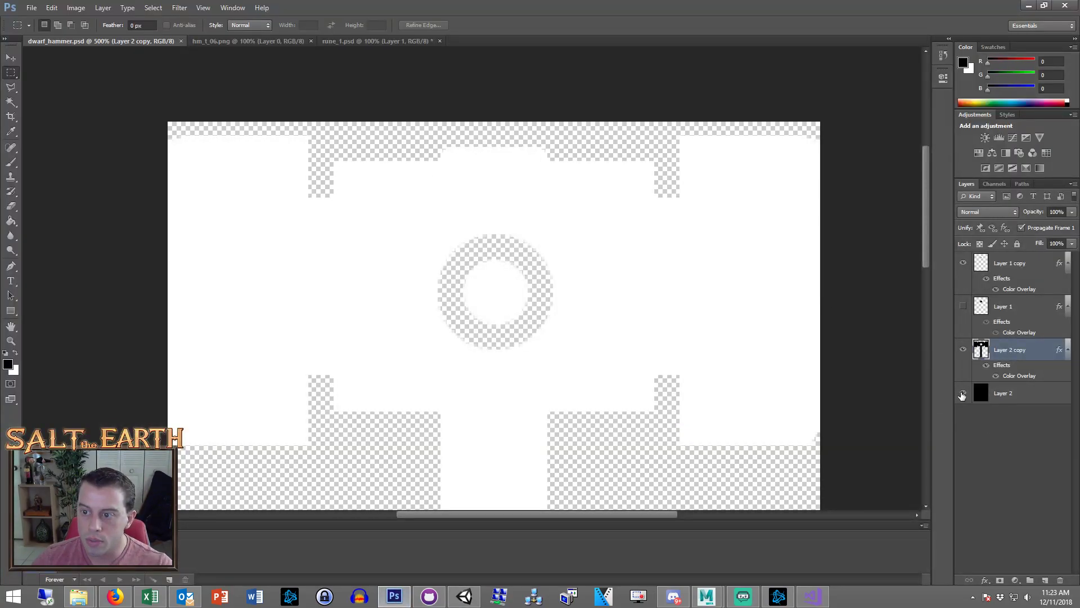
{"action": "left_click", "coordinate": [963, 393]}
{"action": "left_click_drag", "start_coordinate": [309, 161], "coordinate": [666, 190]}
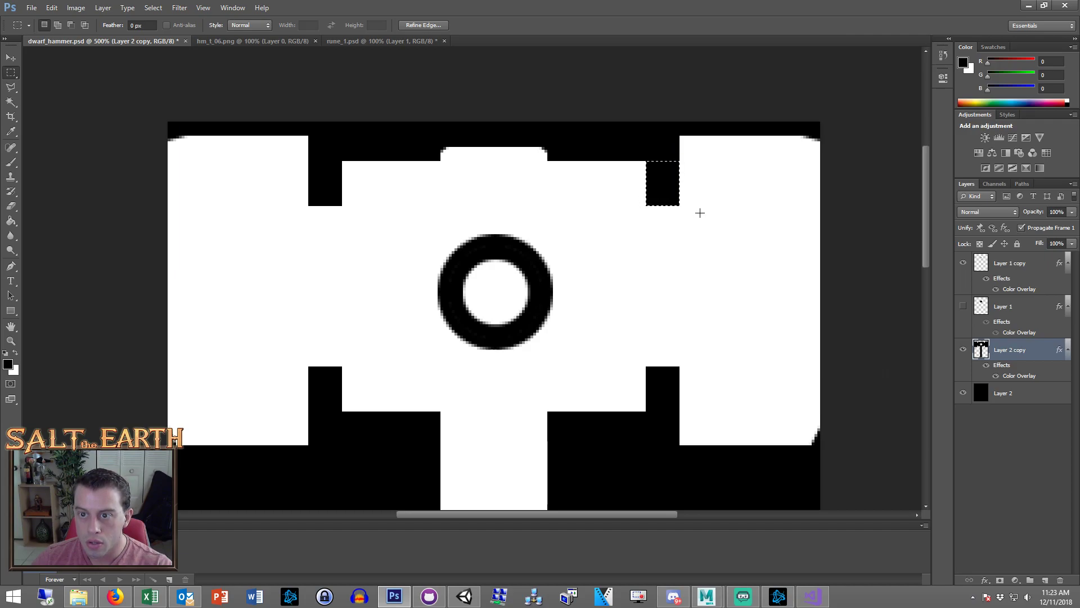
{"action": "left_click", "coordinate": [964, 392]}
{"action": "left_click", "coordinate": [1028, 7]}
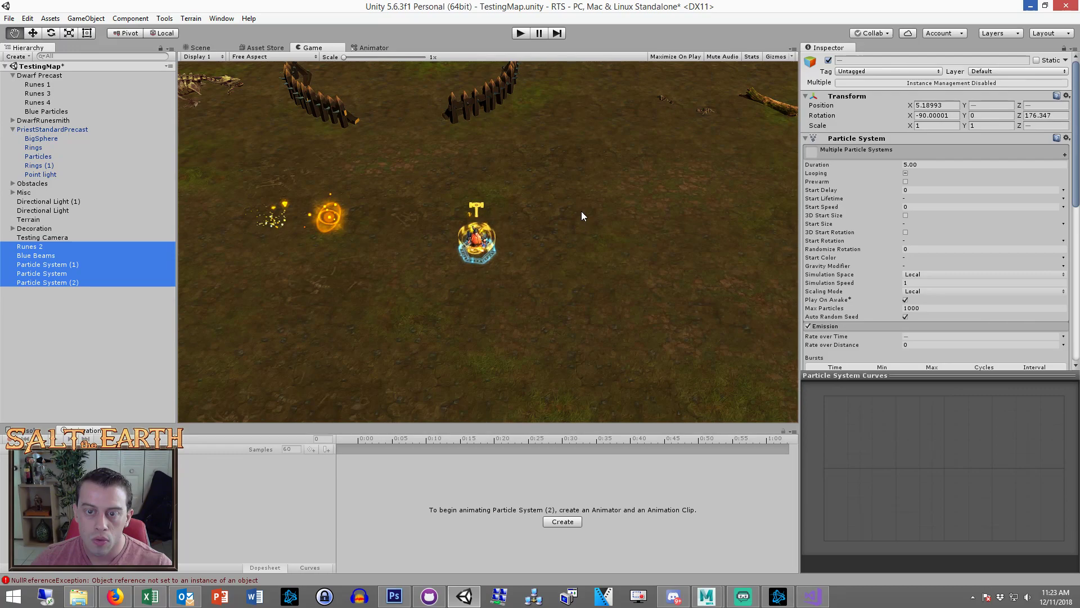
Examine Blue Beams and Runes 2 in the Scene view, including the emitter shape options of Runes 2
{"action": "left_click", "coordinate": [60, 292]}
{"action": "left_click", "coordinate": [85, 255]}
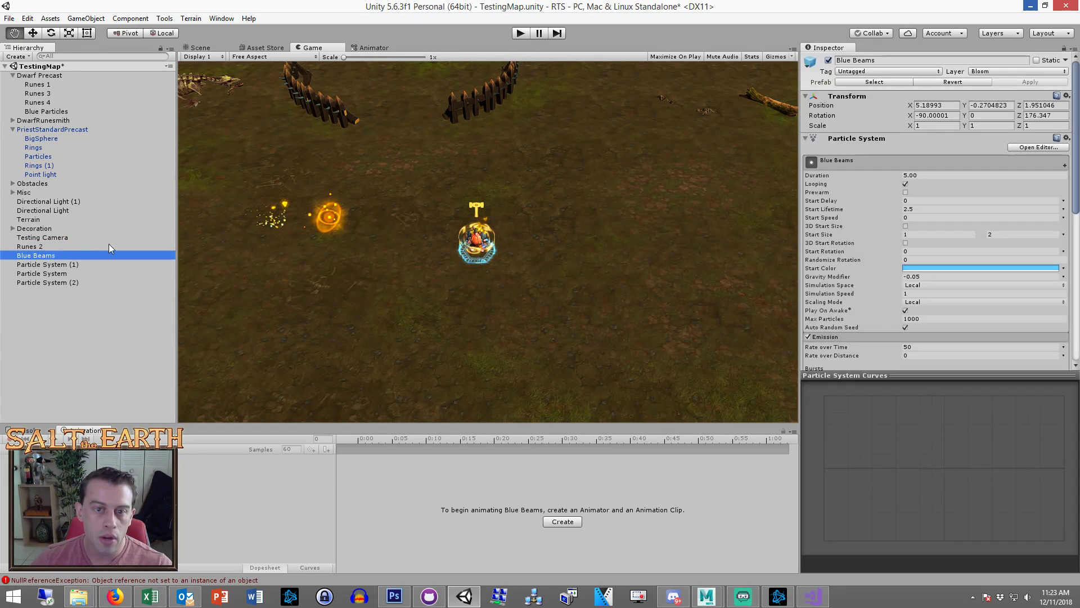
{"action": "left_click", "coordinate": [200, 47]}
{"action": "key", "text": "f"}
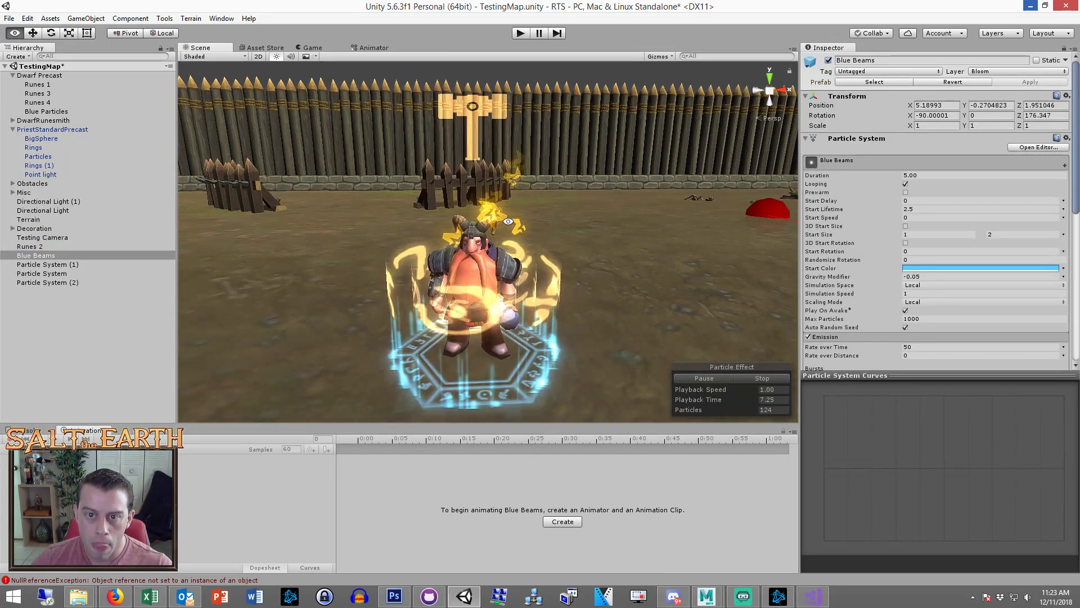
{"action": "left_click", "coordinate": [28, 246]}
{"action": "key", "text": "f"}
{"action": "scroll", "coordinate": [529, 271], "scroll_direction": "down", "scroll_amount": 5}
{"action": "left_click_drag", "start_coordinate": [529, 270], "coordinate": [487, 273], "text": "alt"}
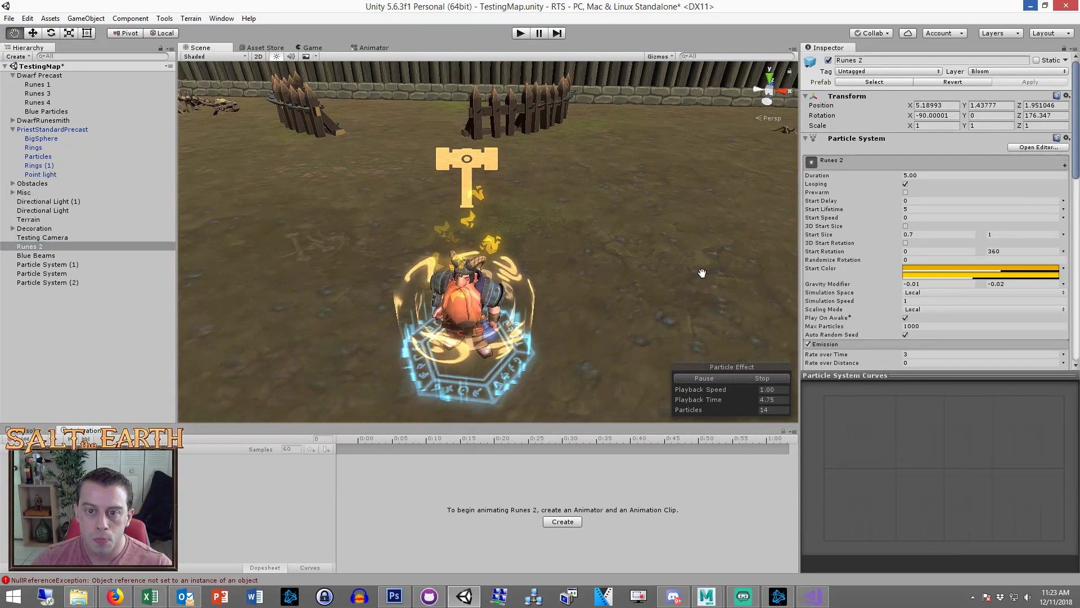
{"action": "scroll", "coordinate": [844, 338], "scroll_direction": "down", "scroll_amount": 5}
{"action": "left_click", "coordinate": [826, 248]}
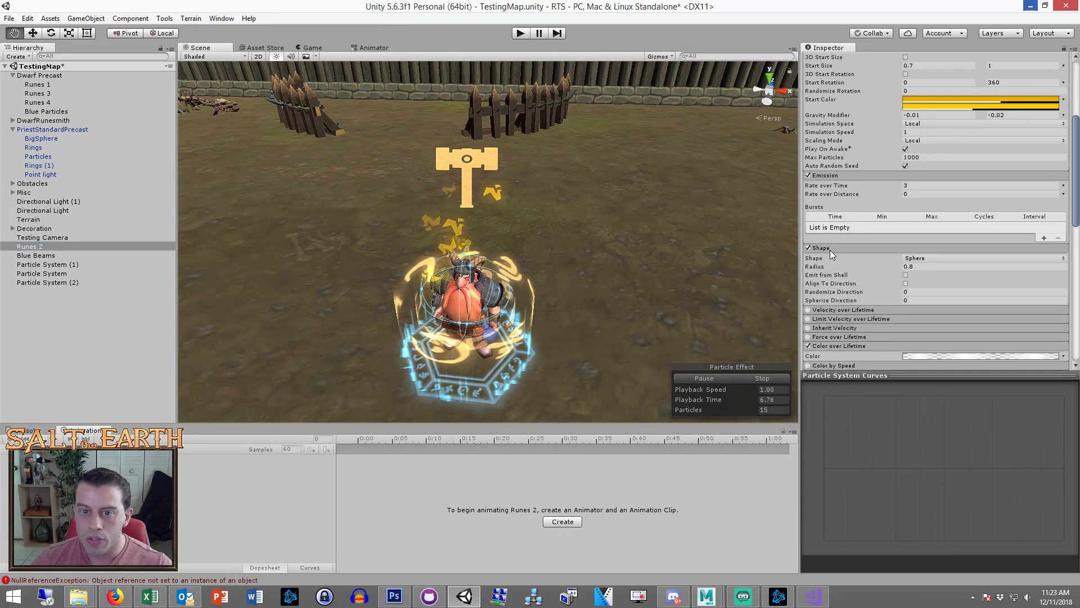
{"action": "left_click", "coordinate": [906, 258]}
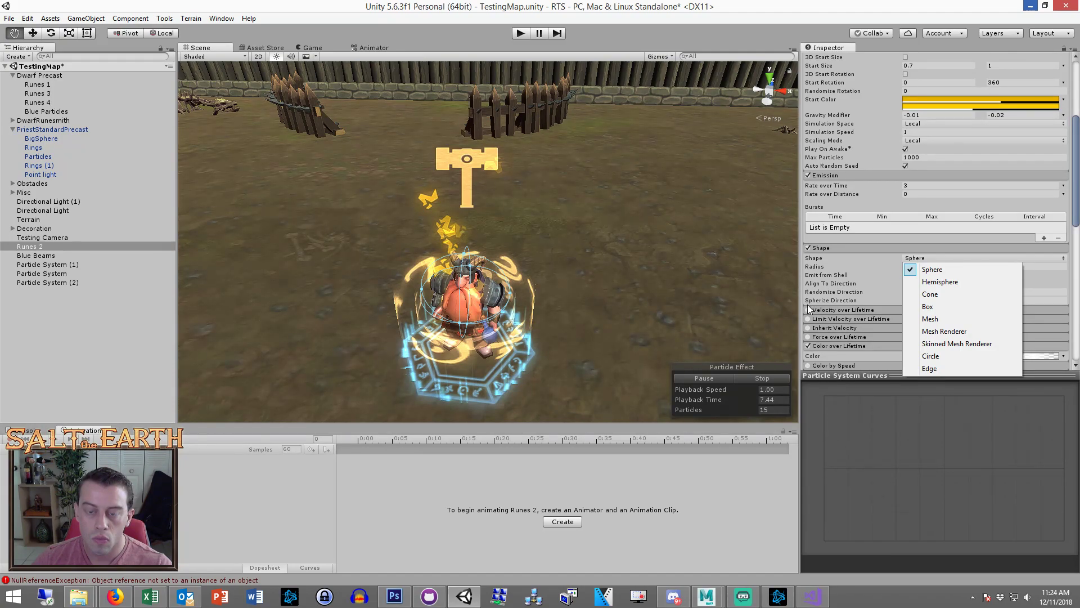
{"action": "left_click", "coordinate": [617, 33]}
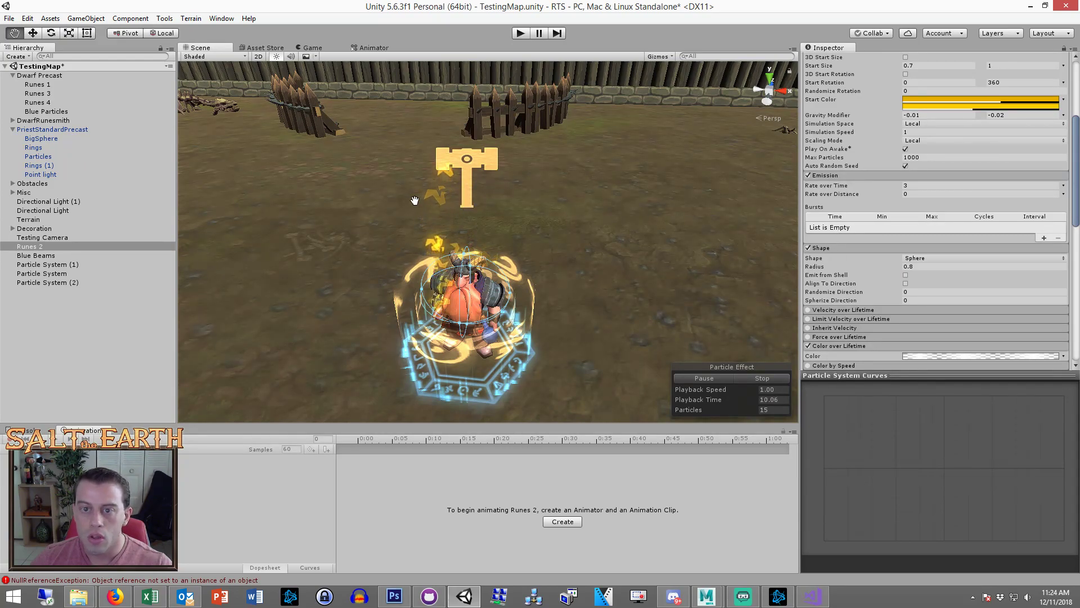
Raise Runes 2 around the hammer to a Y position of 3.404 and set its gravity modifier to a constant 0
{"action": "left_click", "coordinate": [59, 246]}
{"action": "left_click_drag", "start_coordinate": [466, 254], "coordinate": [464, 124], "text": "alt"}
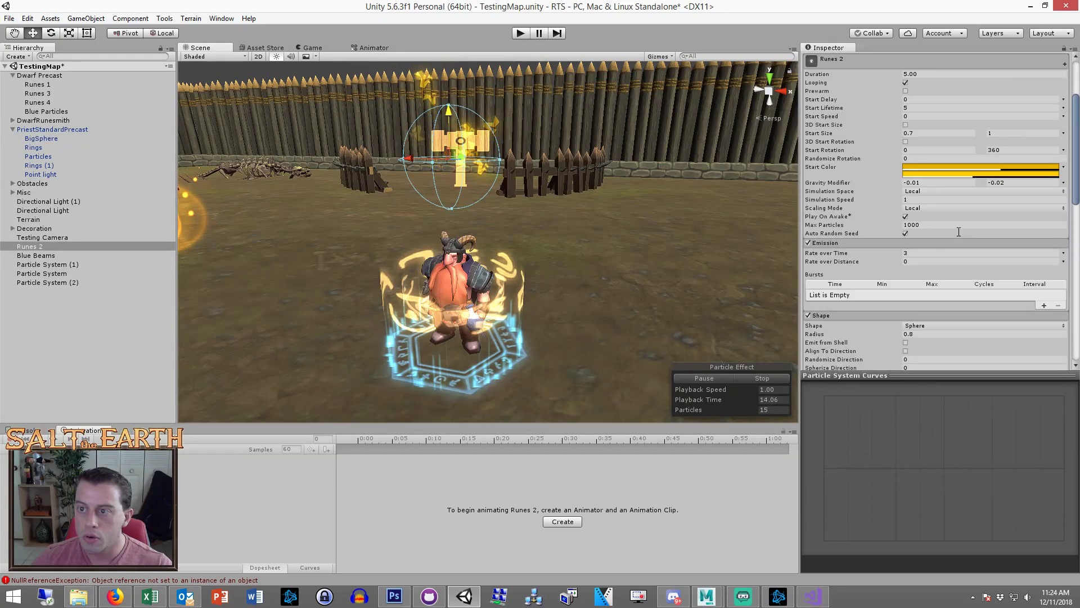
{"action": "scroll", "coordinate": [958, 231], "scroll_direction": "up", "scroll_amount": 5}
{"action": "left_click", "coordinate": [937, 249]}
{"action": "left_click", "coordinate": [1063, 250]}
{"action": "left_click", "coordinate": [979, 260]}
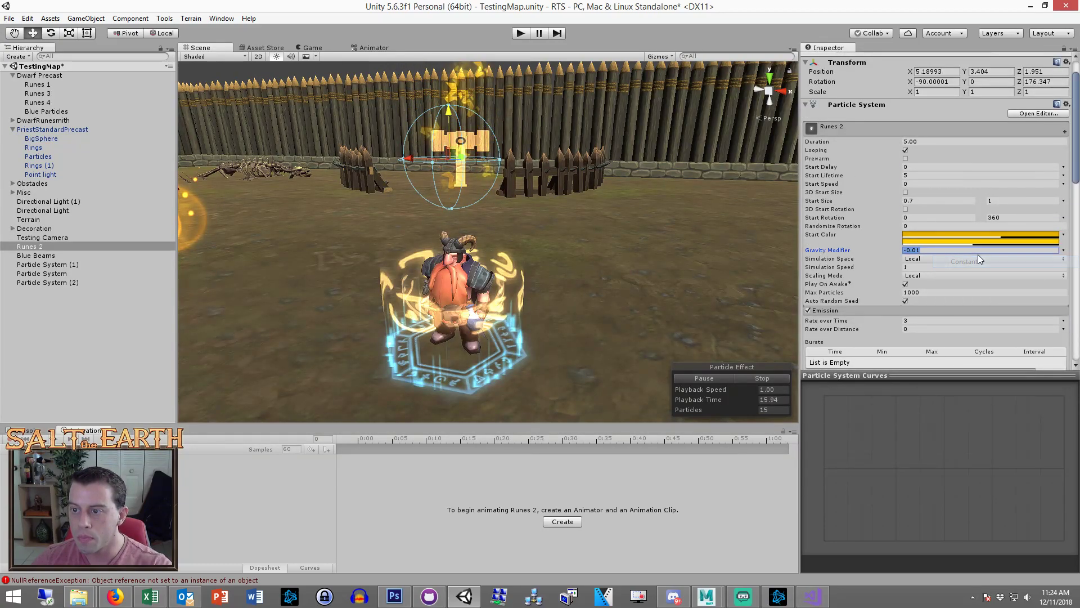
{"action": "mouse_move", "coordinate": [621, 226]}
{"action": "left_mouse_down", "text": "alt"}
{"action": "mouse_move", "coordinate": [549, 188]}
{"action": "mouse_move", "coordinate": [832, 329]}
{"action": "mouse_move", "coordinate": [886, 310]}
{"action": "mouse_move", "coordinate": [818, 242]}
{"action": "mouse_move", "coordinate": [866, 181]}
{"action": "mouse_move", "coordinate": [886, 269]}
{"action": "mouse_move", "coordinate": [20, 259]}
{"action": "mouse_move", "coordinate": [927, 244]}
{"action": "mouse_move", "coordinate": [443, 238]}
{"action": "left_mouse_up", "text": "alt"}
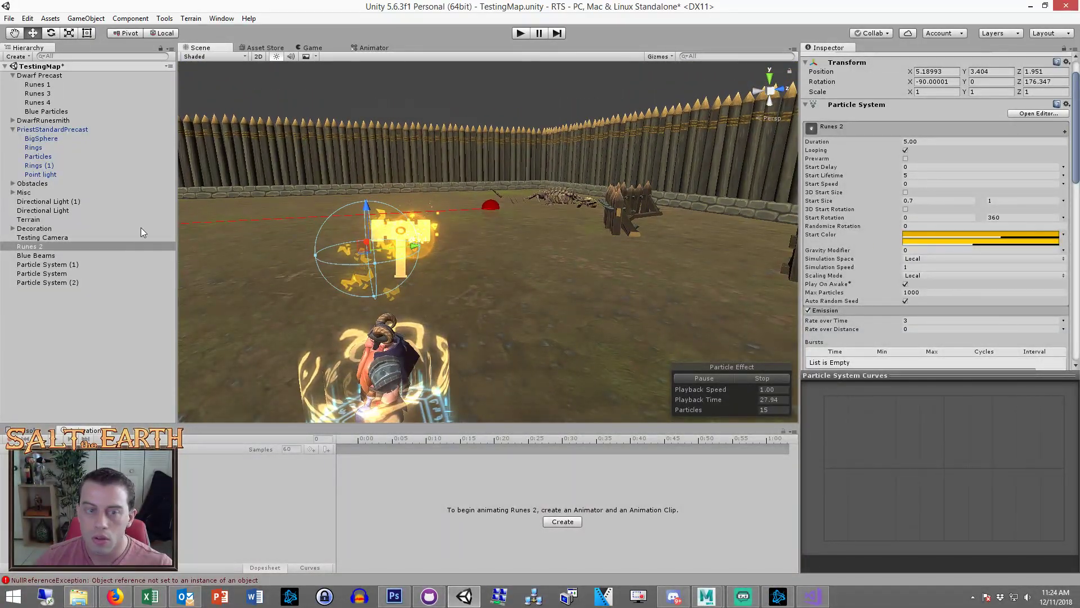
Rename Particle System (2) as Hammer
{"action": "left_click", "coordinate": [46, 282]}
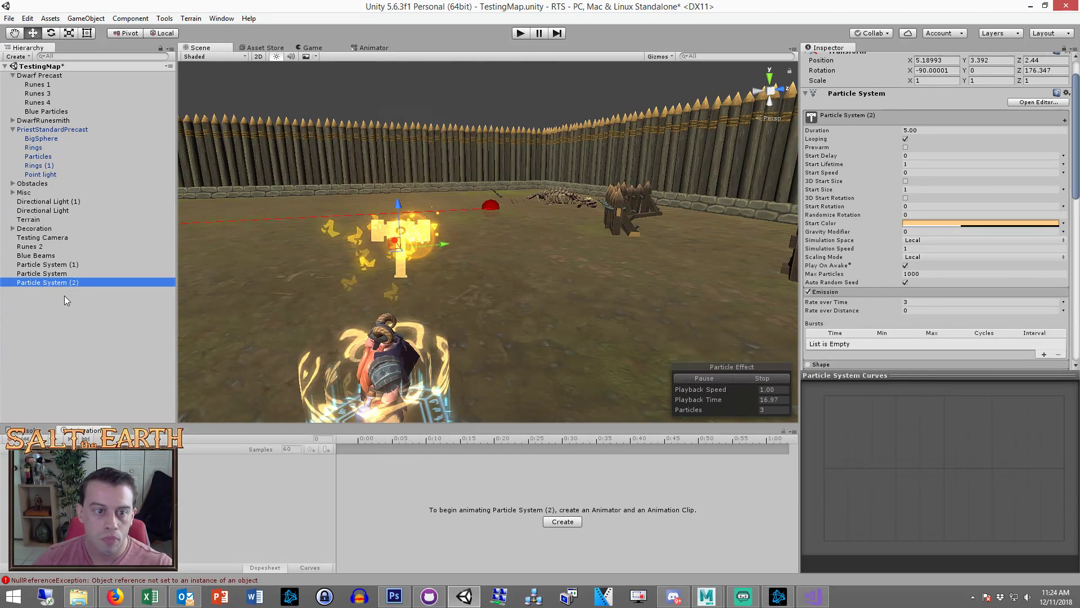
{"action": "key", "text": "F2"}
{"action": "type", "text": "Hammer"}
{"action": "key", "text": "Return"}
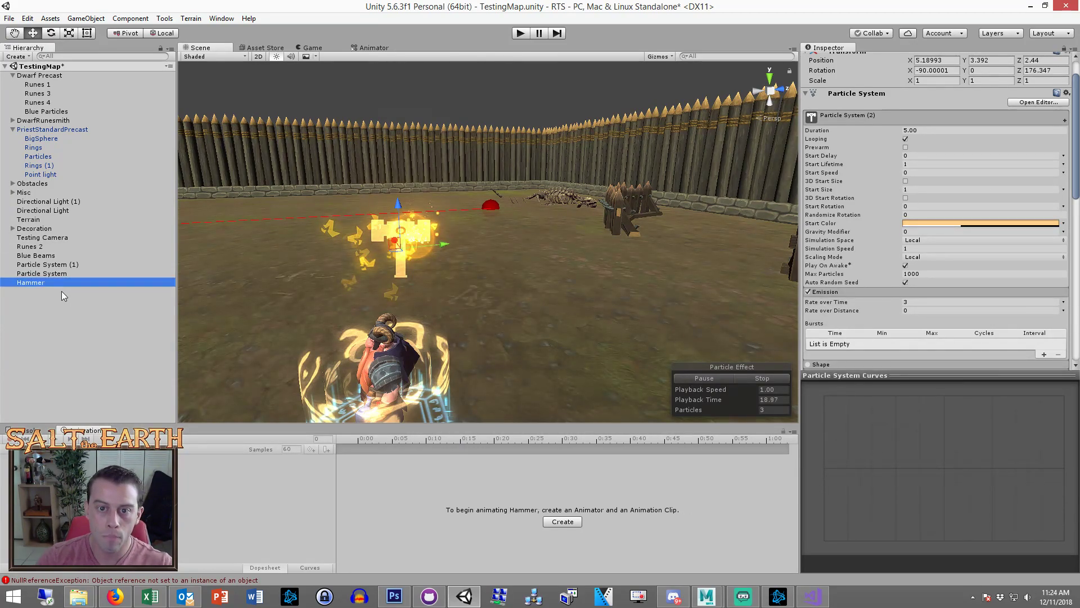
Parent Hammer under DwarfRunesmith and set its X and Z positions to 0
{"action": "left_click_drag", "start_coordinate": [37, 282], "coordinate": [43, 120]}
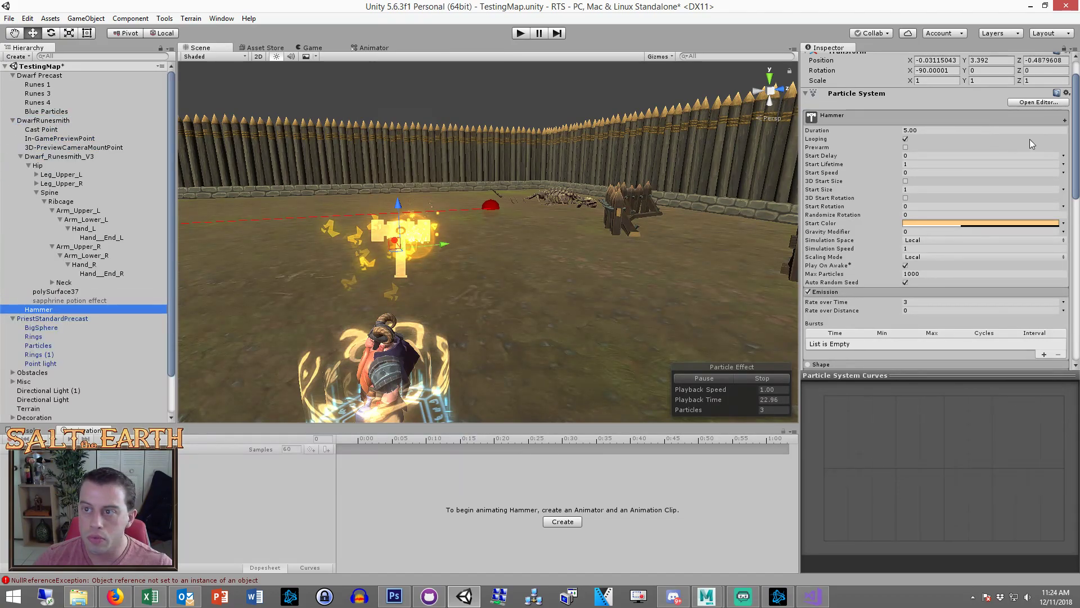
{"action": "scroll", "coordinate": [1021, 141], "scroll_direction": "up", "scroll_amount": 1}
{"action": "left_click", "coordinate": [937, 94]}
{"action": "type", "text": "0"}
{"action": "left_click", "coordinate": [1037, 94]}
{"action": "type", "text": "0"}
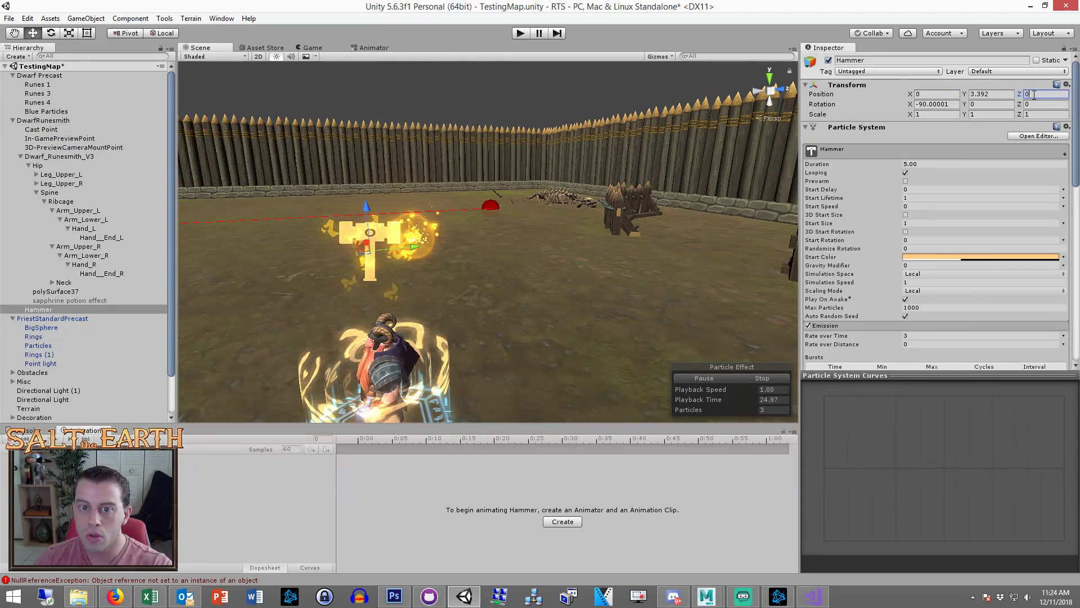
Move Hammer out of DwarfRunesmith to the scene's root level, between Particle System (1) and Particle System
{"action": "left_click_drag", "start_coordinate": [430, 301], "coordinate": [631, 266], "text": "alt"}
{"action": "scroll", "coordinate": [52, 264], "scroll_direction": "down", "scroll_amount": 2}
{"action": "left_click_drag", "start_coordinate": [46, 265], "coordinate": [36, 415]}
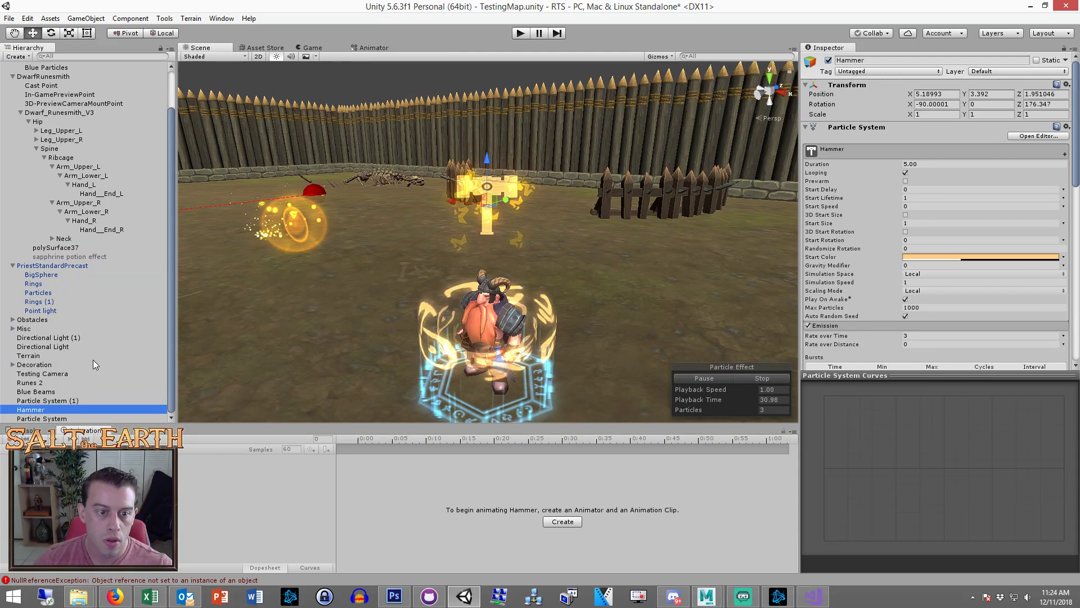
Rename the Particle System around the dwarf's body as Spinning Runes
{"action": "left_click", "coordinate": [59, 419]}
{"action": "left_click_drag", "start_coordinate": [403, 365], "coordinate": [396, 341], "text": "alt"}
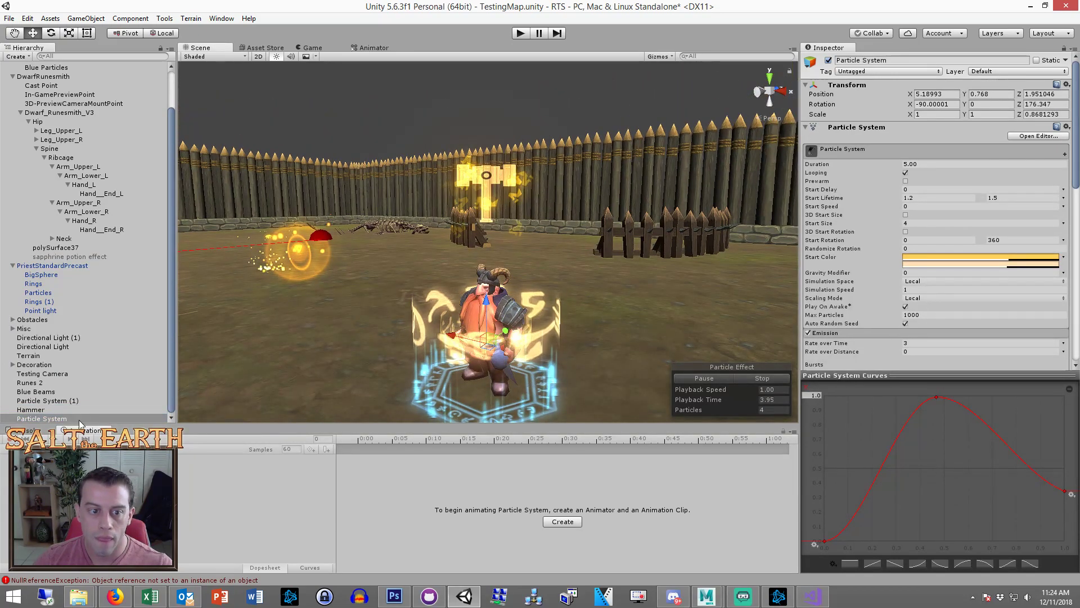
{"action": "left_click", "coordinate": [49, 418]}
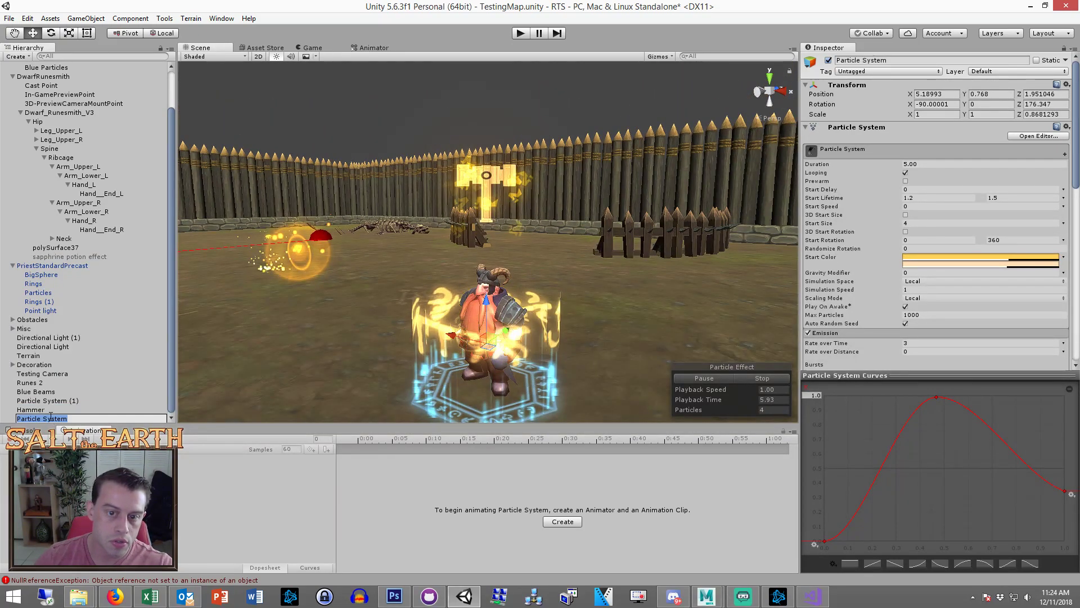
{"action": "type", "text": "Spinning Runes"}
{"action": "key", "text": "Return"}
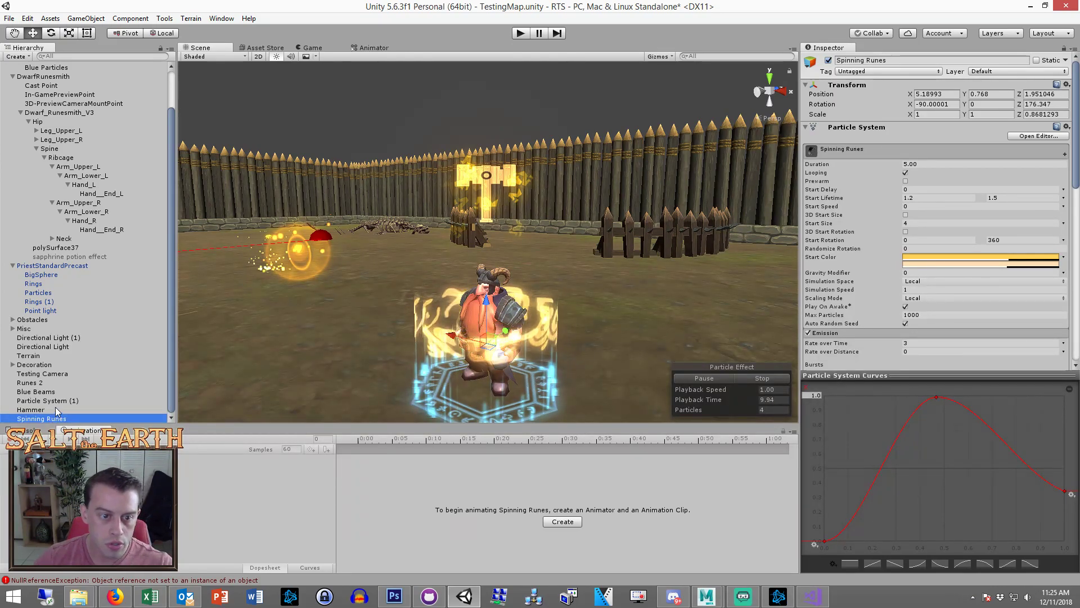
Simulate Particle System (1) and rename it as Octogan Runes
{"action": "left_click", "coordinate": [61, 401]}
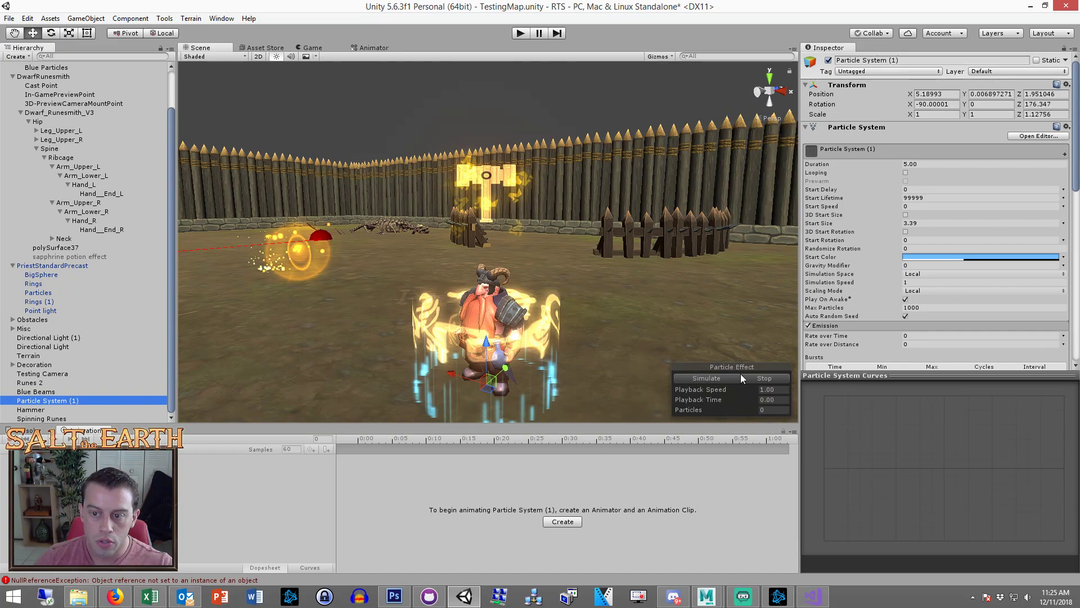
{"action": "left_click", "coordinate": [725, 377]}
{"action": "double_click", "coordinate": [76, 400]}
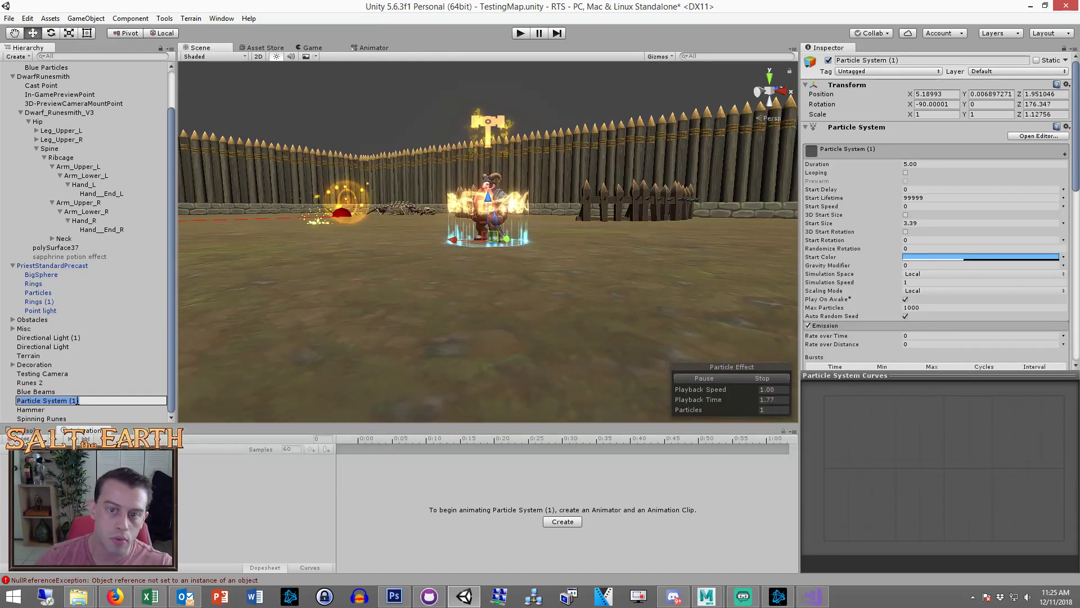
{"action": "type", "text": "Octo"}
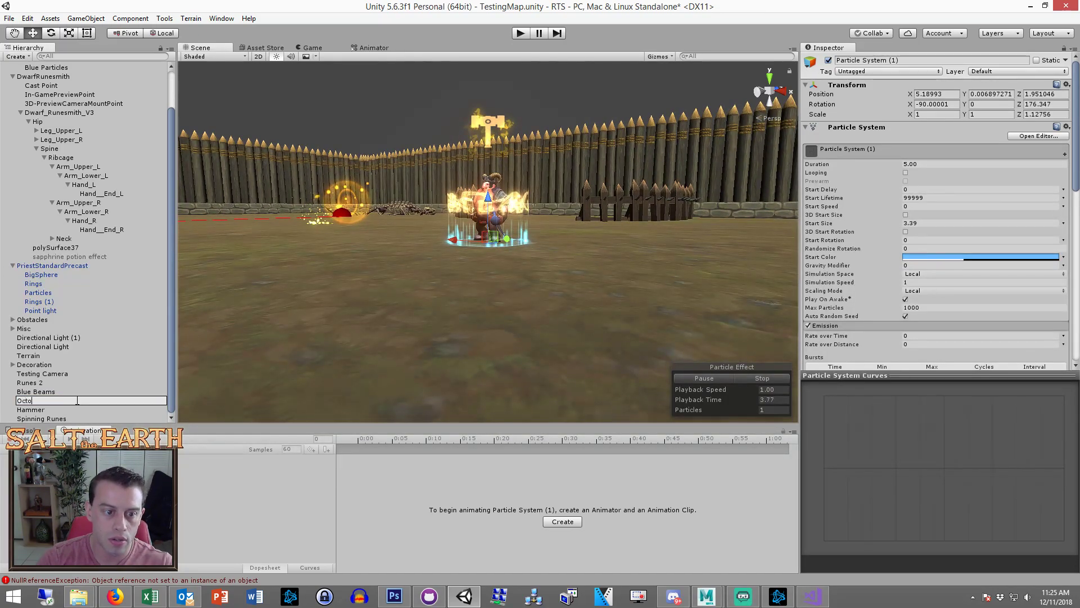
{"action": "type", "text": "gan Runes"}
{"action": "key", "text": "Return"}
Check Blue Beams and Runes 2 in the scene, and rename Runes 2 as Hammer Runes
{"action": "left_click", "coordinate": [76, 393]}
{"action": "left_click_drag", "start_coordinate": [596, 141], "coordinate": [509, 276], "text": "alt"}
{"action": "scroll", "coordinate": [541, 238], "scroll_direction": "up", "scroll_amount": 3}
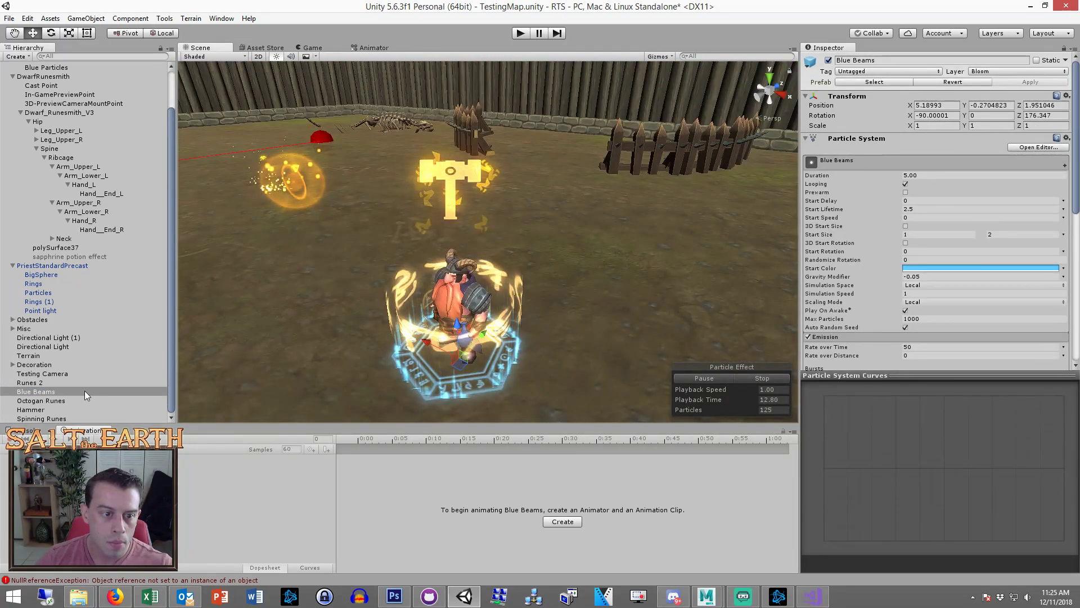
{"action": "left_click", "coordinate": [53, 383]}
{"action": "scroll", "coordinate": [435, 282], "scroll_direction": "up", "scroll_amount": 3}
{"action": "middle_click_drag", "start_coordinate": [435, 281], "coordinate": [448, 323]}
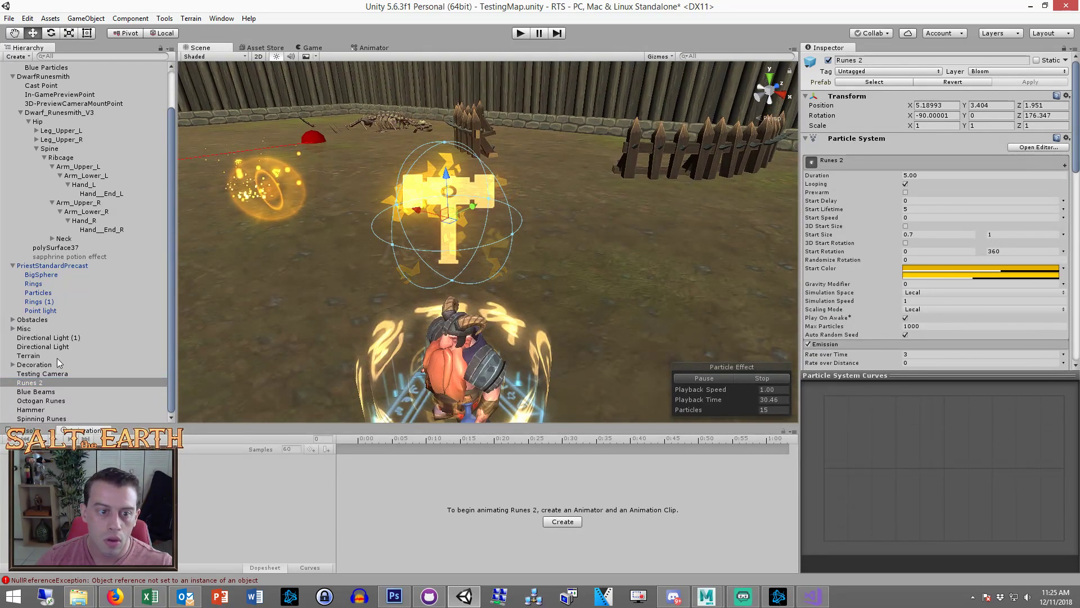
{"action": "double_click", "coordinate": [39, 382]}
{"action": "type", "text": "Hammer Runes"}
{"action": "key", "text": "Return"}
Set the Hammer Runes renderer to Mesh render mode and choose the Sphere mesh
{"action": "scroll", "coordinate": [922, 265], "scroll_direction": "down", "scroll_amount": 5}
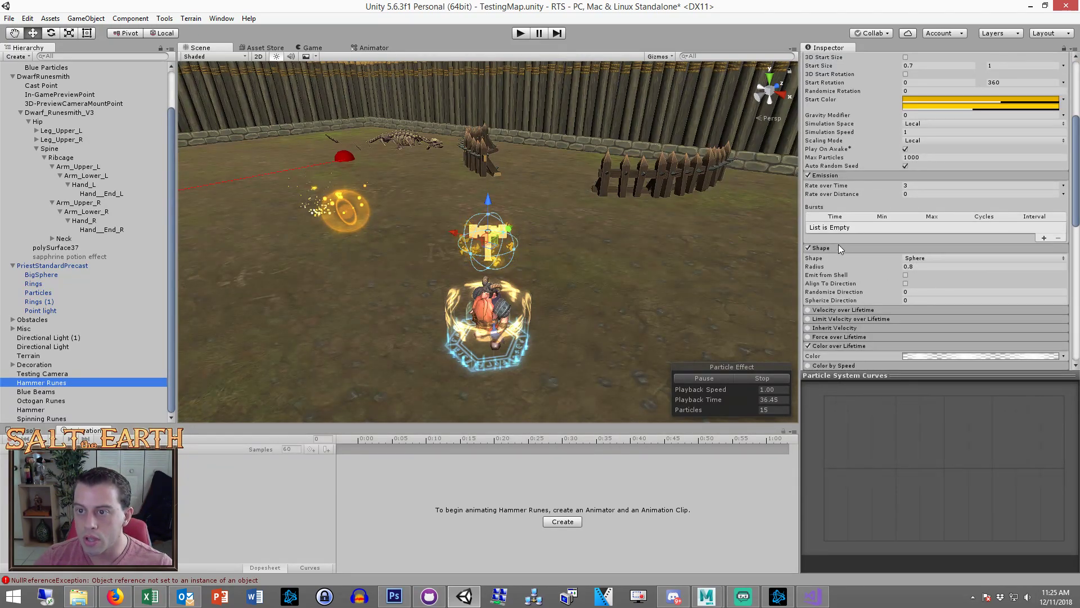
{"action": "scroll", "coordinate": [912, 265], "scroll_direction": "down", "scroll_amount": 10}
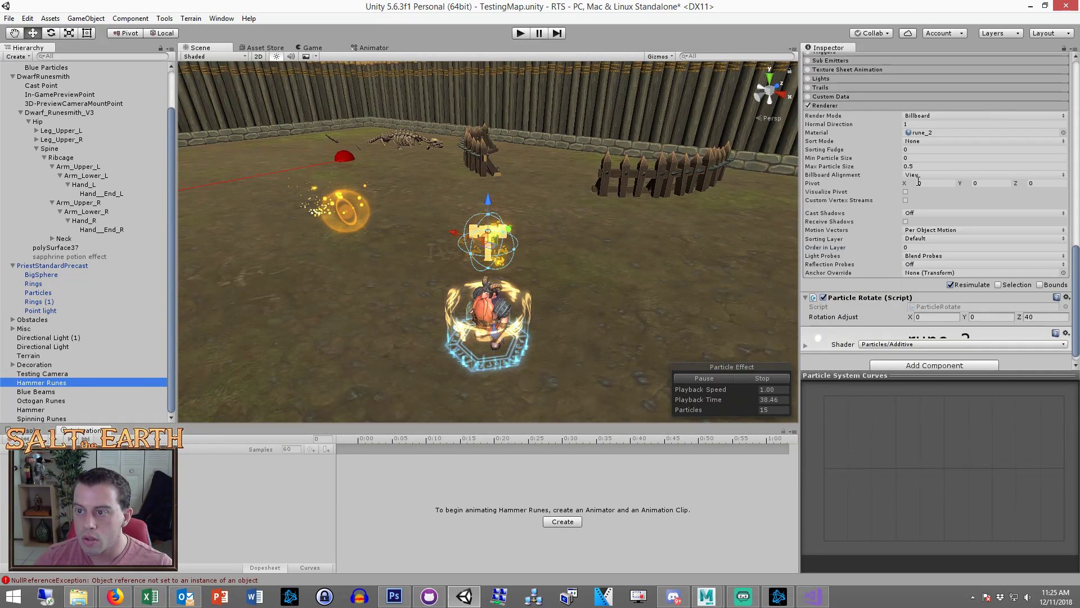
{"action": "left_click", "coordinate": [926, 115]}
{"action": "left_click", "coordinate": [937, 175]}
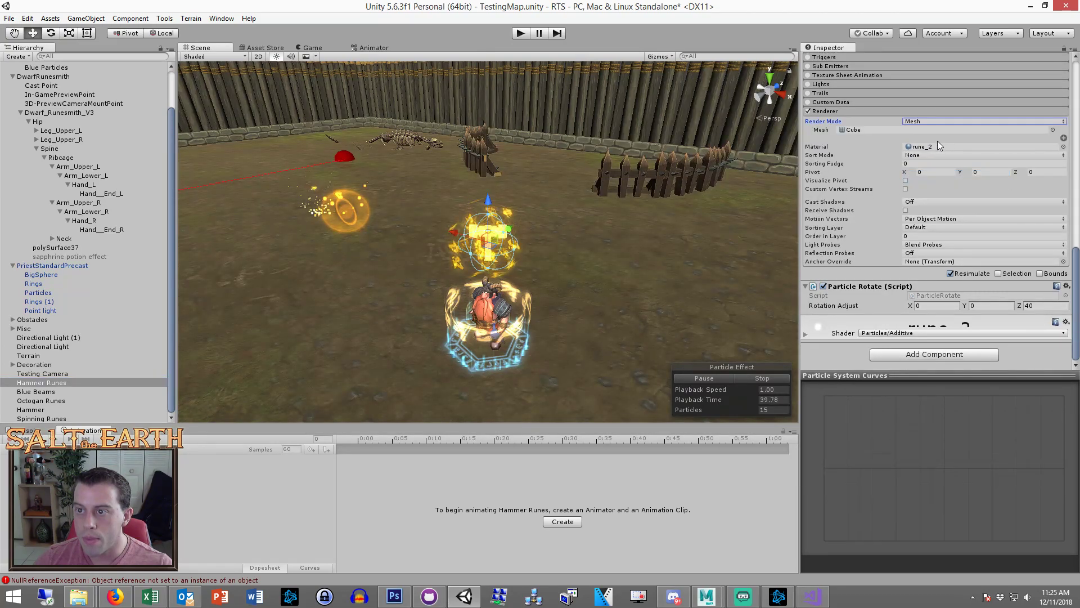
{"action": "left_click", "coordinate": [1051, 130]}
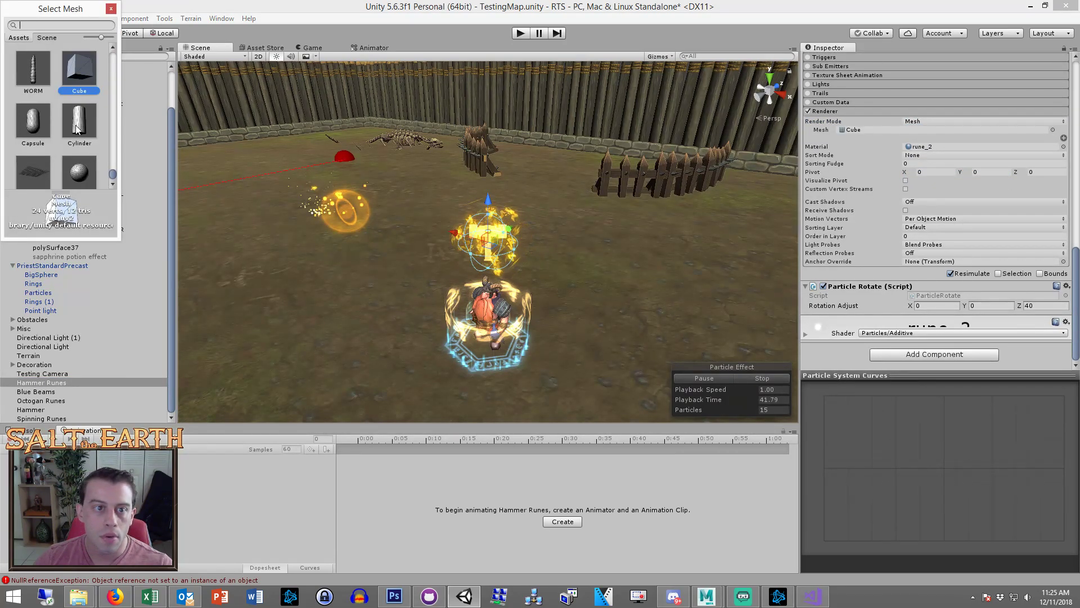
{"action": "double_click", "coordinate": [72, 166]}
Disable the Shape module of Hammer Runes and set its Start Size to a constant 1.84
{"action": "scroll", "coordinate": [891, 198], "scroll_direction": "up", "scroll_amount": 10}
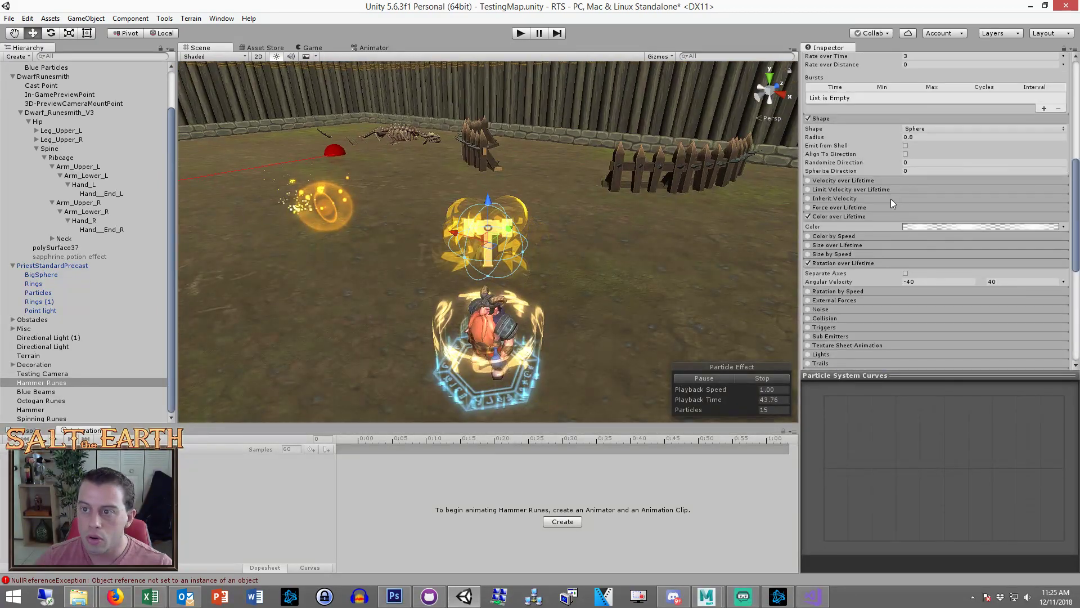
{"action": "left_click", "coordinate": [808, 321]}
{"action": "scroll", "coordinate": [600, 258], "scroll_direction": "up", "scroll_amount": 2}
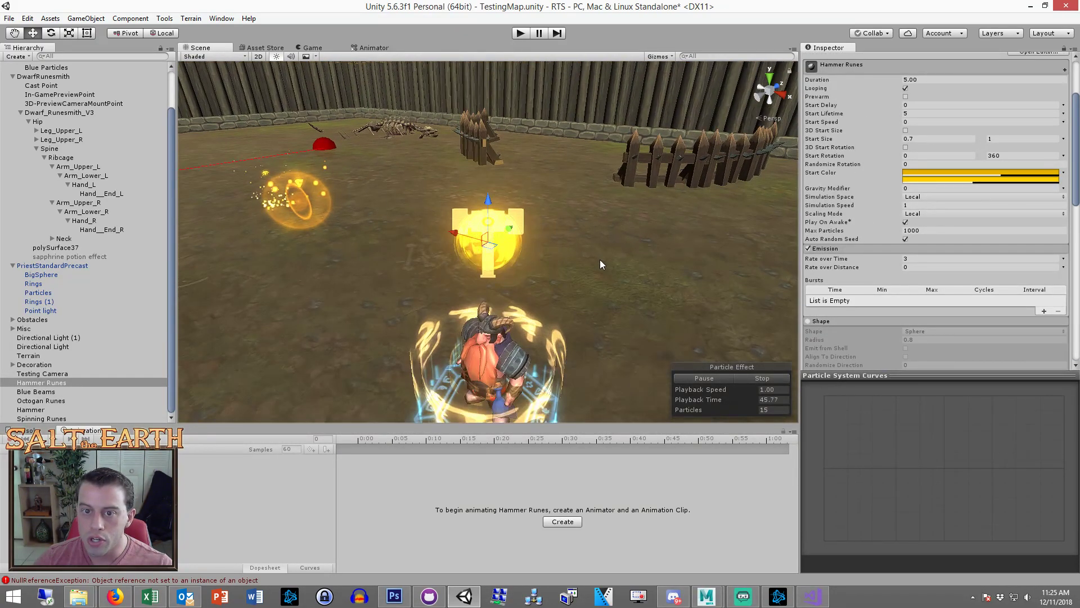
{"action": "scroll", "coordinate": [917, 265], "scroll_direction": "up", "scroll_amount": 3}
{"action": "left_click", "coordinate": [1063, 234]}
{"action": "left_click", "coordinate": [929, 244]}
{"action": "left_click_drag", "start_coordinate": [899, 235], "coordinate": [909, 235]}
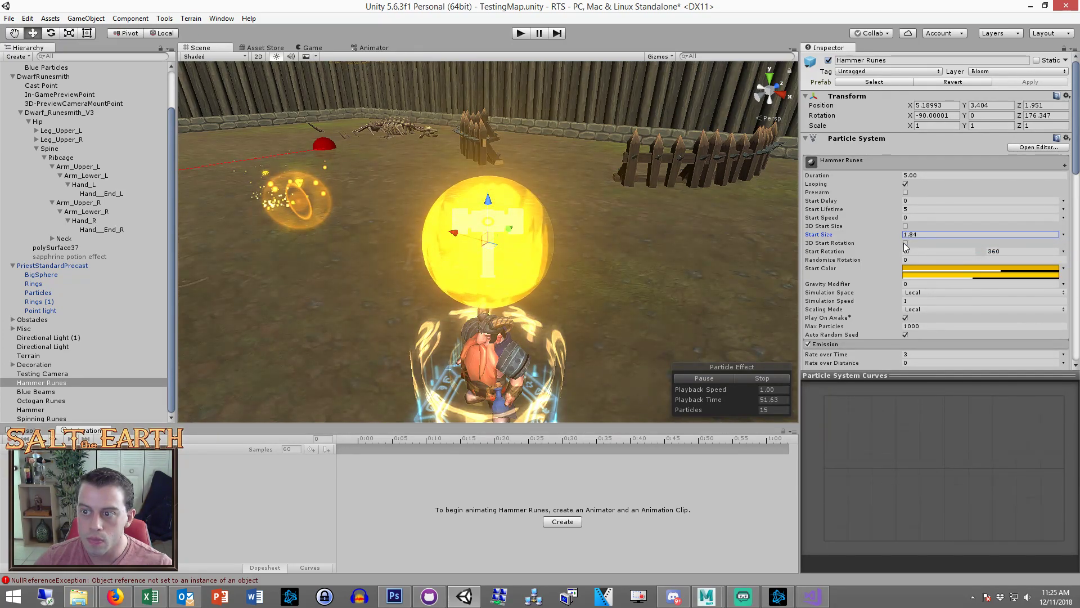
Set the emission Rate over Time of Hammer Runes to 1
{"action": "scroll", "coordinate": [889, 243], "scroll_direction": "down", "scroll_amount": 3}
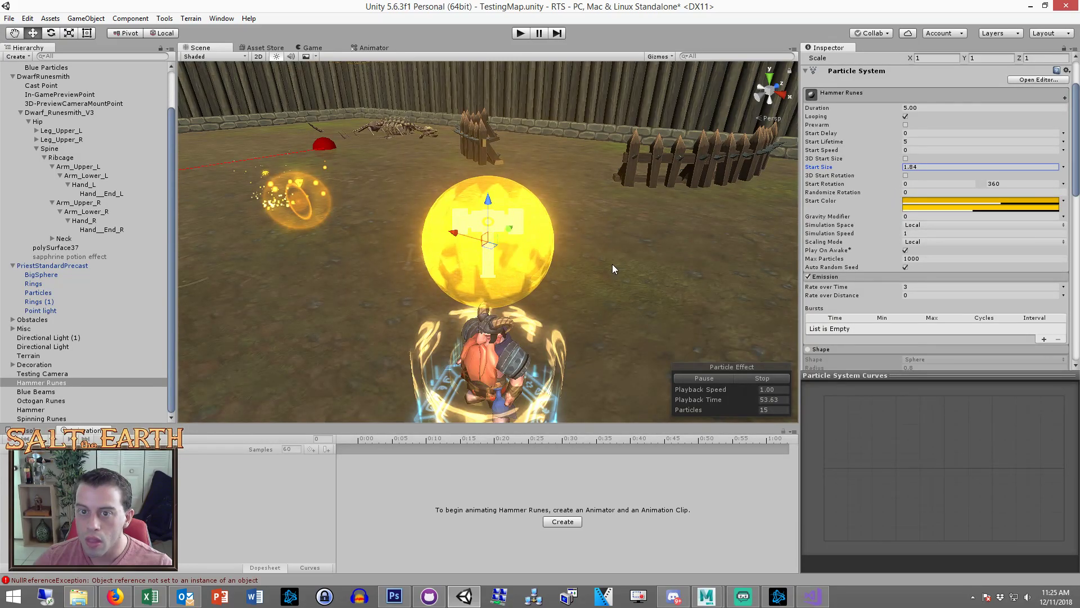
{"action": "scroll", "coordinate": [873, 299], "scroll_direction": "down", "scroll_amount": 3}
{"action": "left_click", "coordinate": [915, 219]}
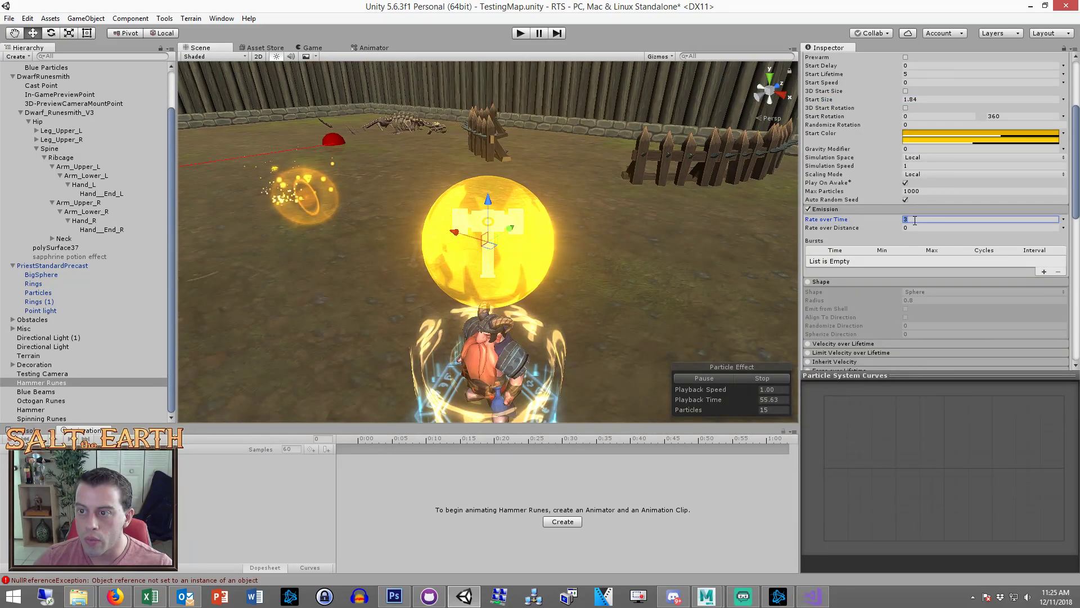
{"action": "type", "text": "1"}
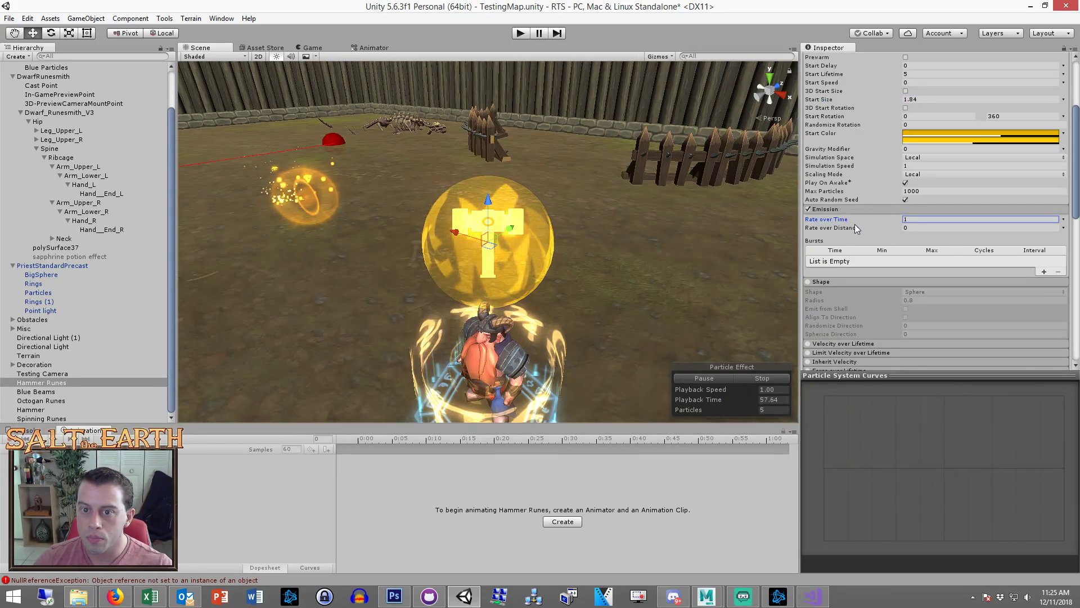
Open the particle texture of the Hammer Runes material rune_2 in Photoshop
{"action": "scroll", "coordinate": [940, 229], "scroll_direction": "down", "scroll_amount": 4}
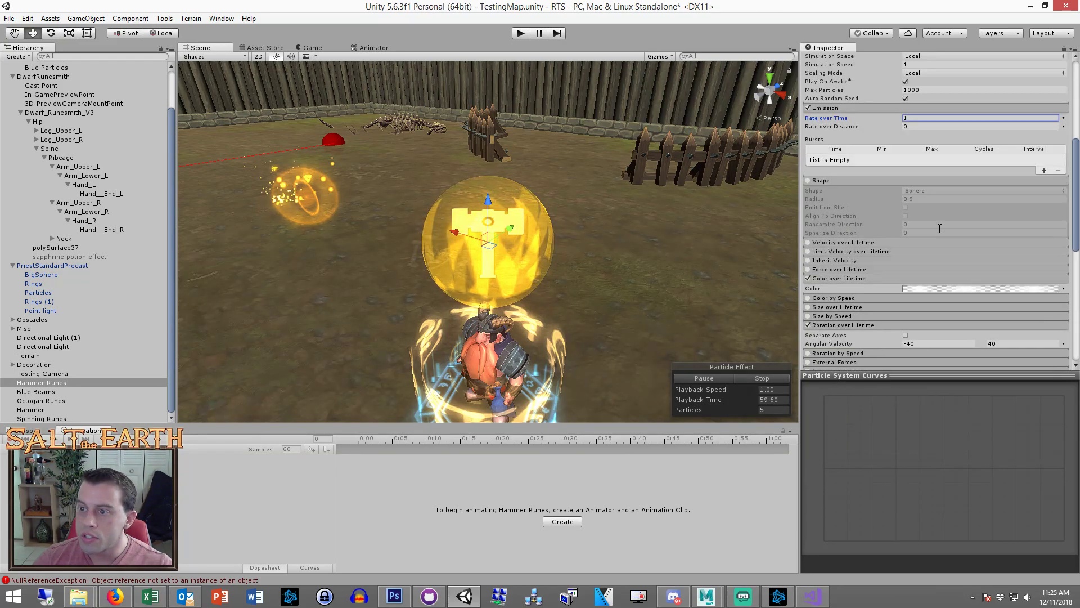
{"action": "scroll", "coordinate": [940, 229], "scroll_direction": "down", "scroll_amount": 13}
{"action": "left_click", "coordinate": [924, 144]}
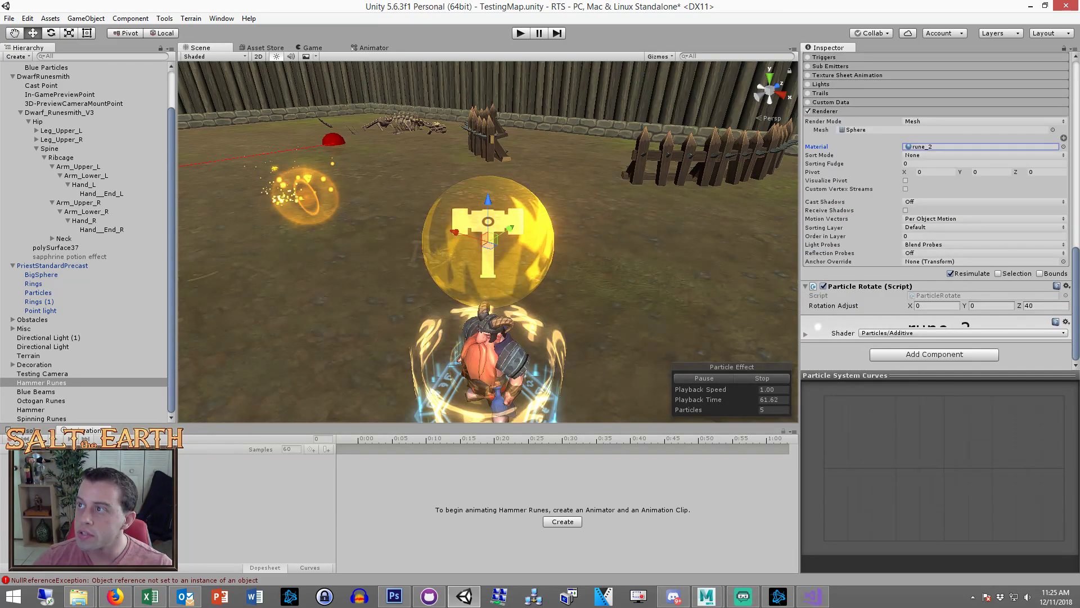
{"action": "double_click", "coordinate": [923, 147]}
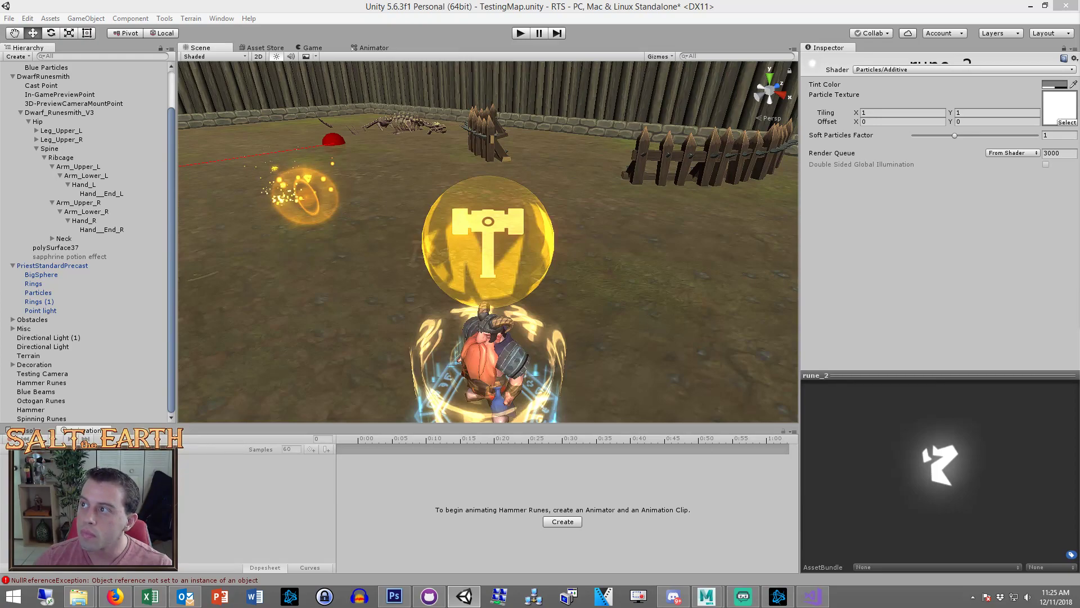
{"action": "double_click", "coordinate": [1058, 104]}
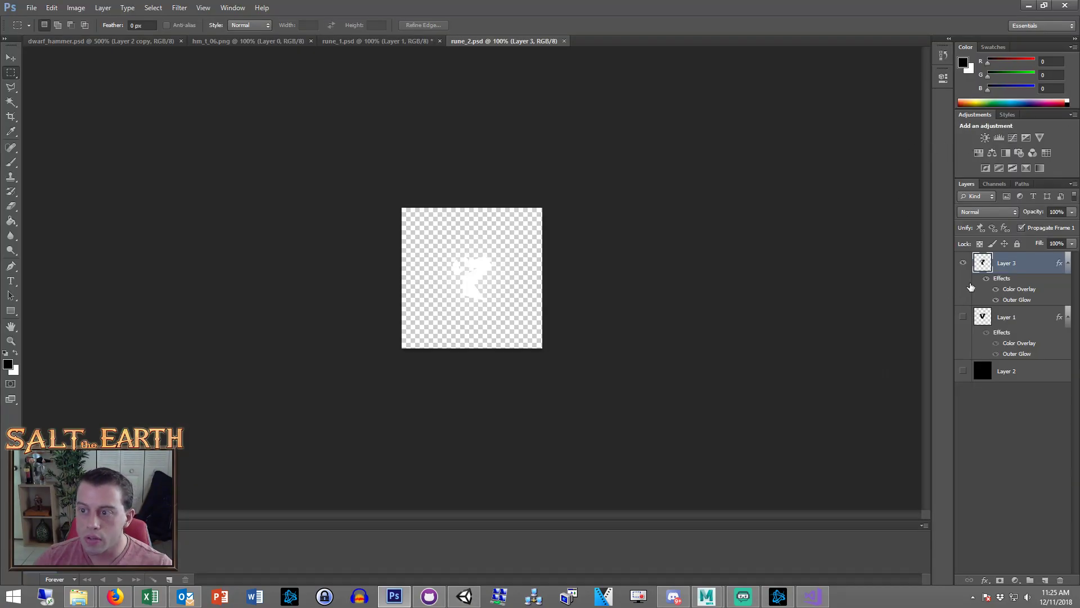
Show the black Layer 2 behind the rune and turn off Layer 3's Outer Glow
{"action": "left_click", "coordinate": [963, 371]}
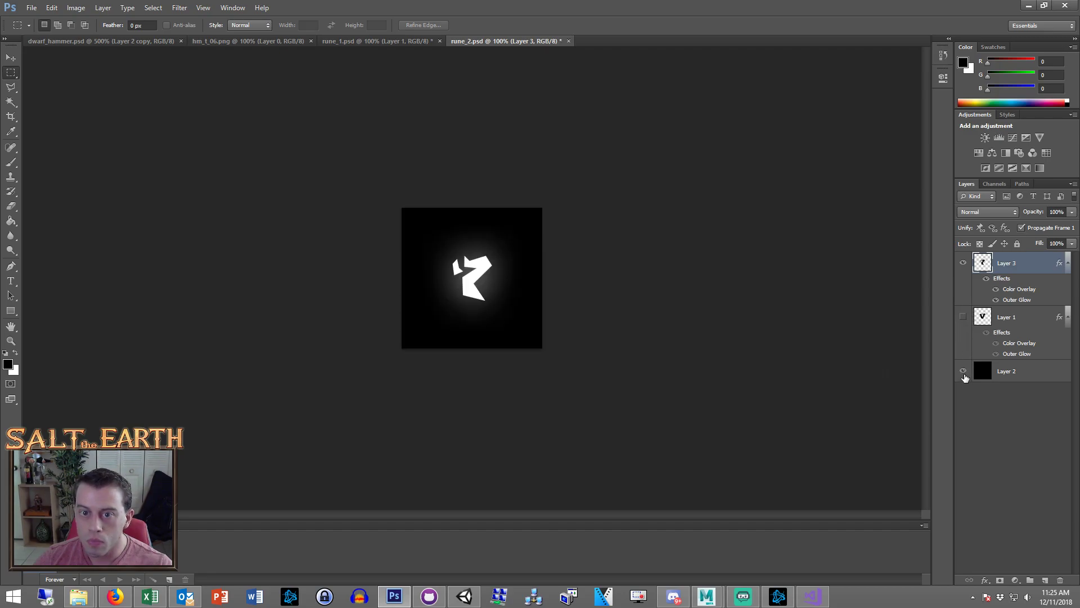
{"action": "left_click", "coordinate": [962, 262]}
{"action": "left_click", "coordinate": [963, 262]}
{"action": "left_click", "coordinate": [987, 278]}
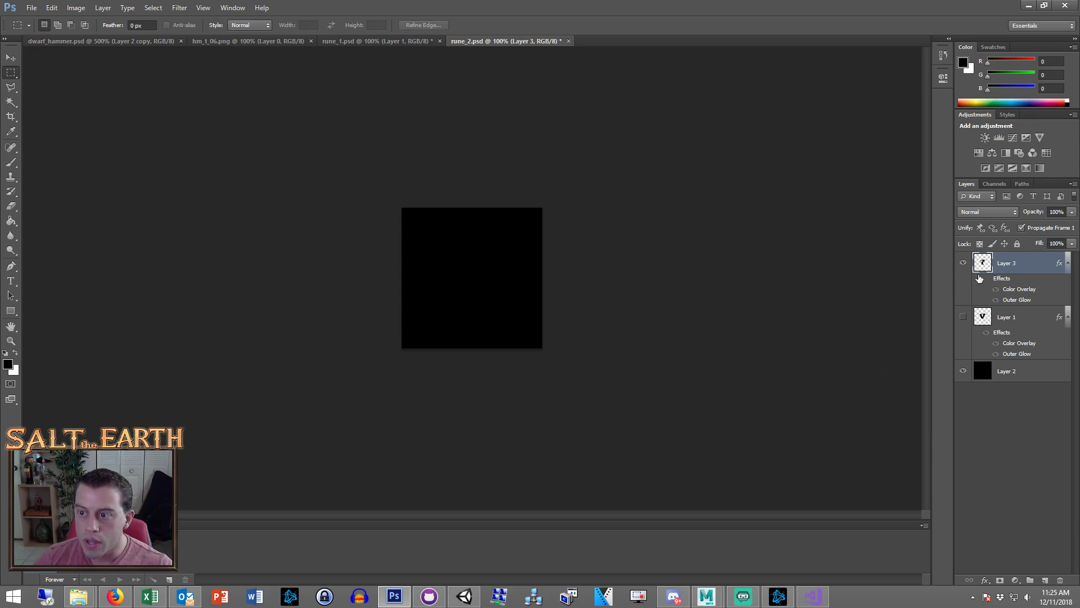
{"action": "left_click", "coordinate": [986, 279]}
{"action": "left_click", "coordinate": [996, 300]}
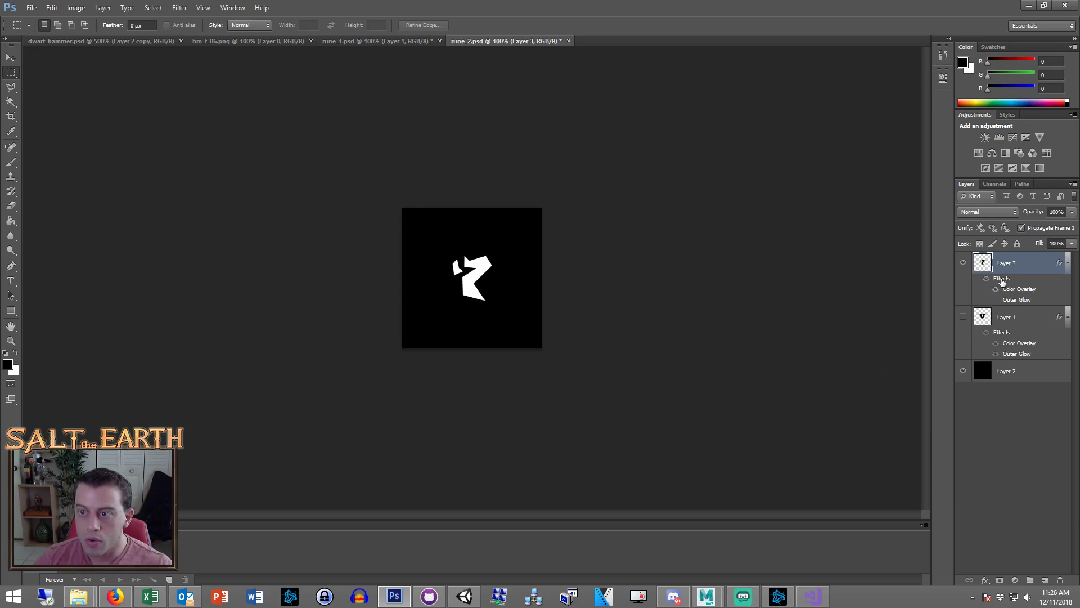
Enlarge the canvas of rune_2.psd to 1000 by 1000 pixels
{"action": "left_click", "coordinate": [1010, 372]}
{"action": "left_click", "coordinate": [75, 8]}
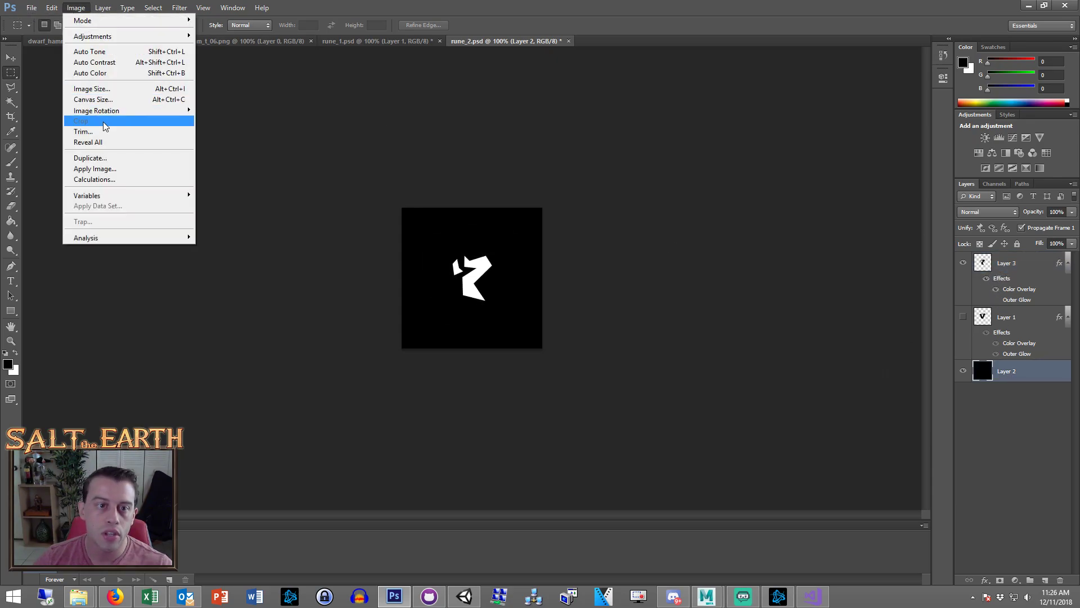
{"action": "left_click", "coordinate": [112, 97]}
{"action": "left_click", "coordinate": [572, 209]}
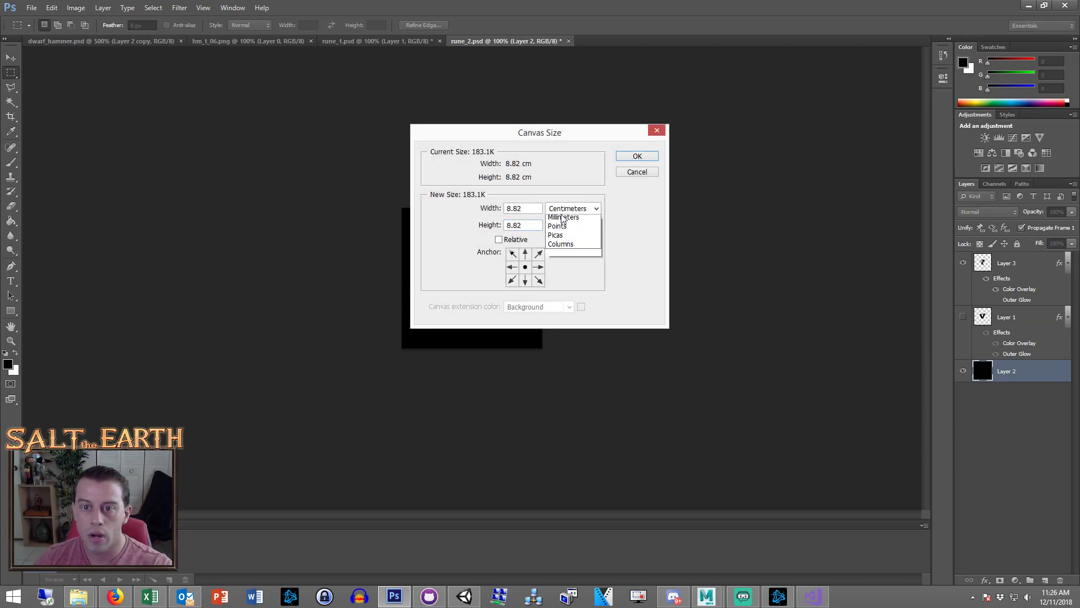
{"action": "left_click", "coordinate": [562, 230]}
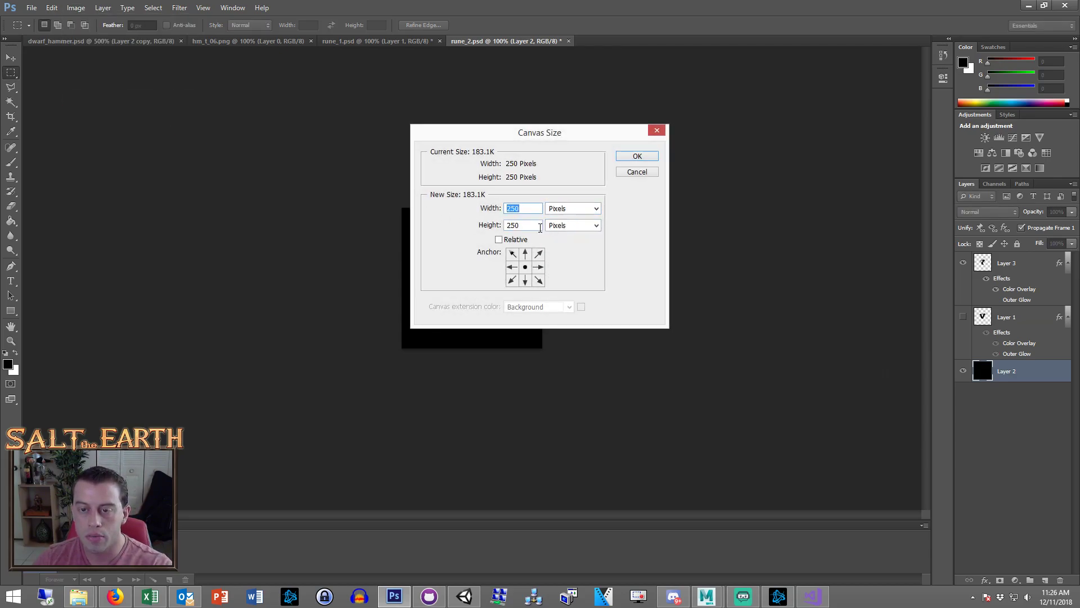
{"action": "type", "text": "100"}
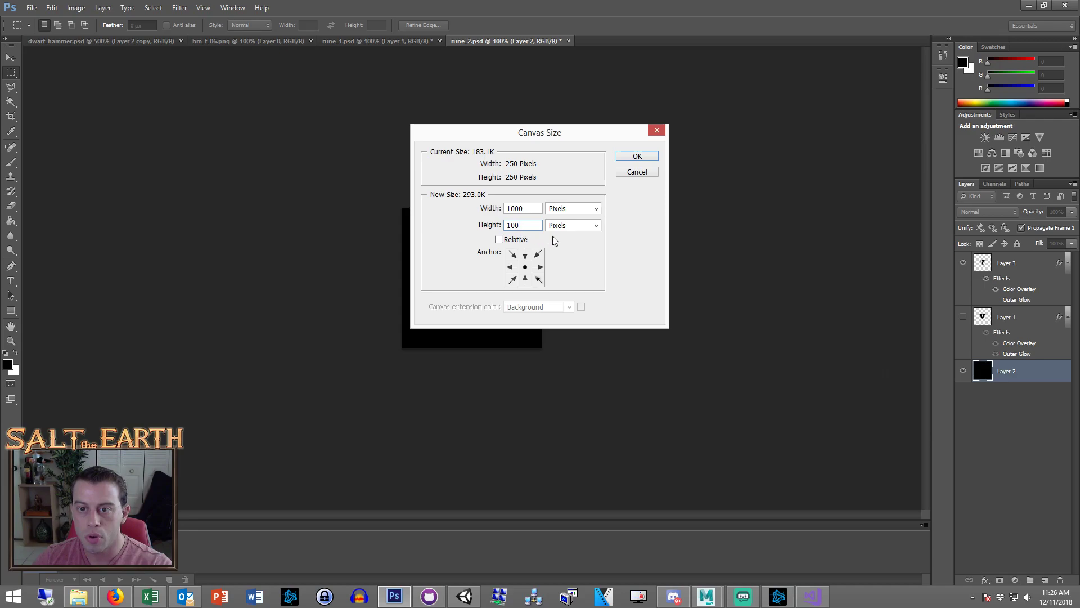
{"action": "type", "text": "0"}
{"action": "key", "text": "Return"}
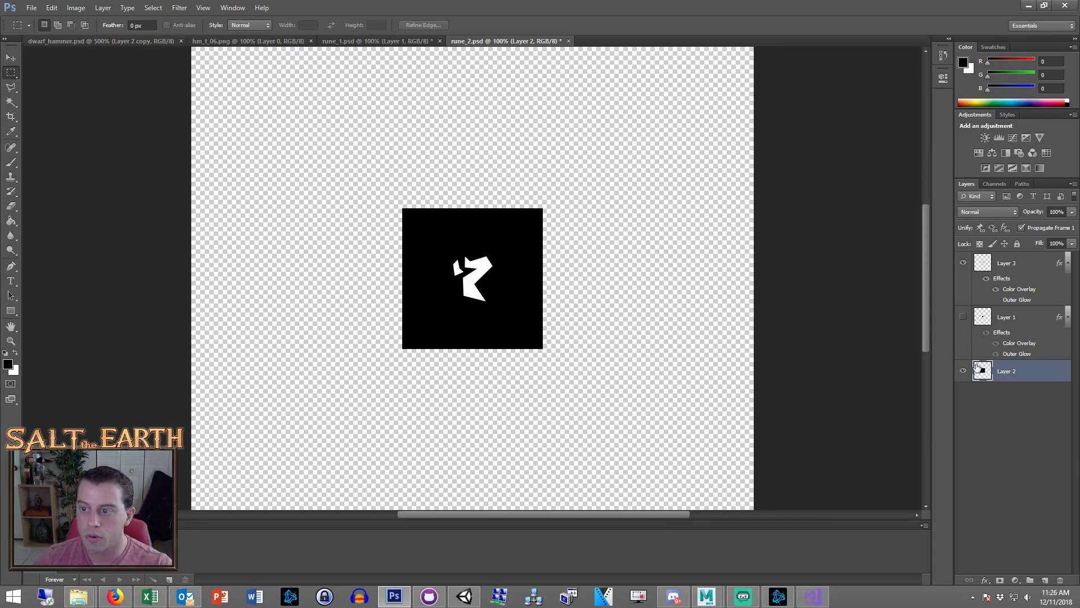
Hide the black Layer 2 and save the enlarged rune image as a new PSD in the Textures folder with maximum compatibility
{"action": "left_click", "coordinate": [964, 371]}
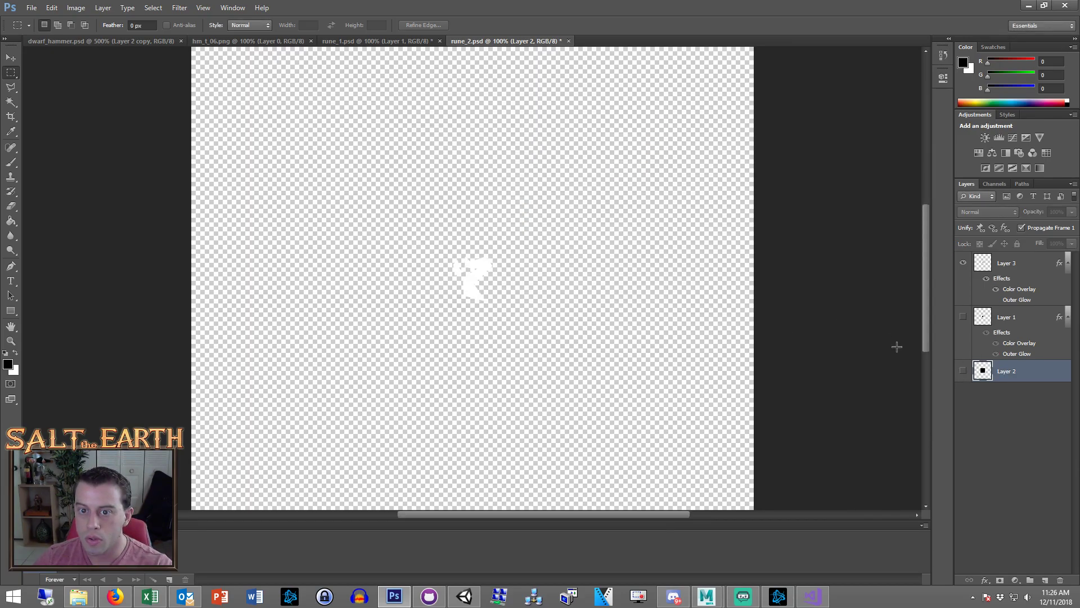
{"action": "left_click", "coordinate": [25, 8]}
{"action": "left_click", "coordinate": [56, 147]}
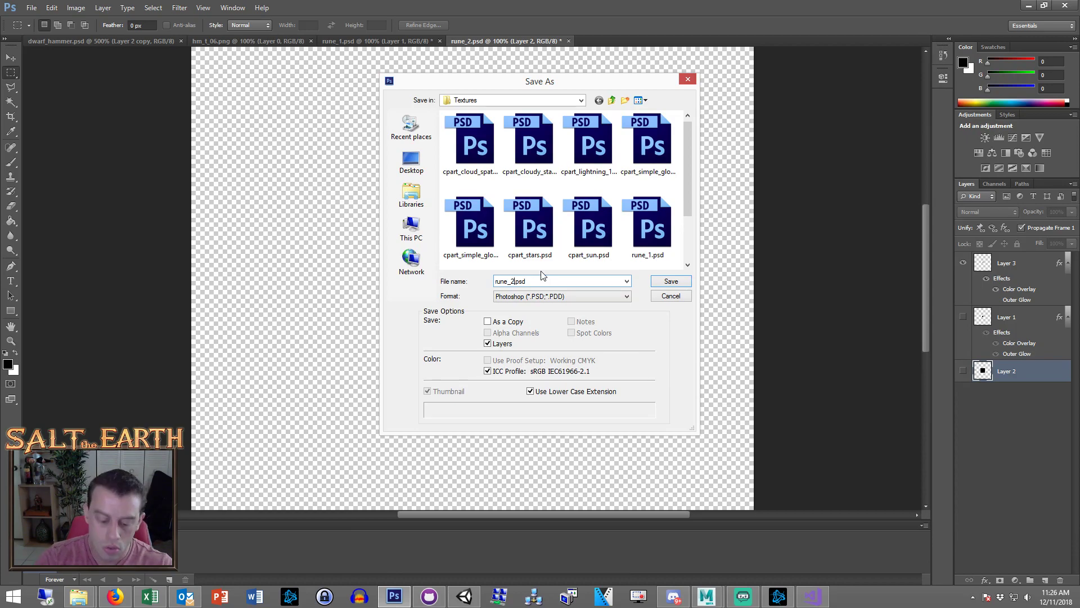
{"action": "key", "text": "Return"}
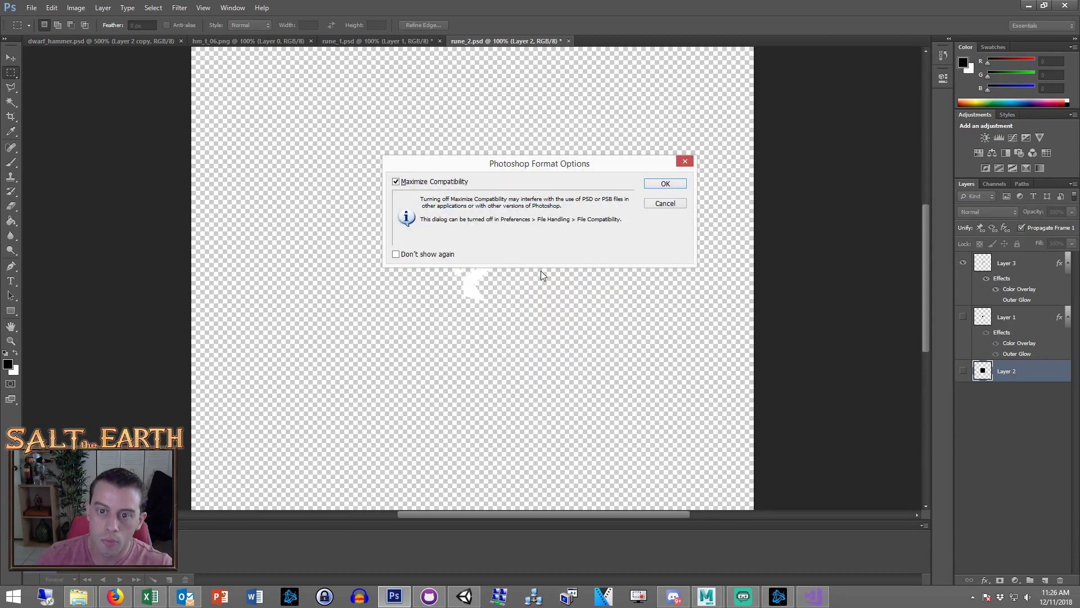
{"action": "left_click", "coordinate": [656, 185]}
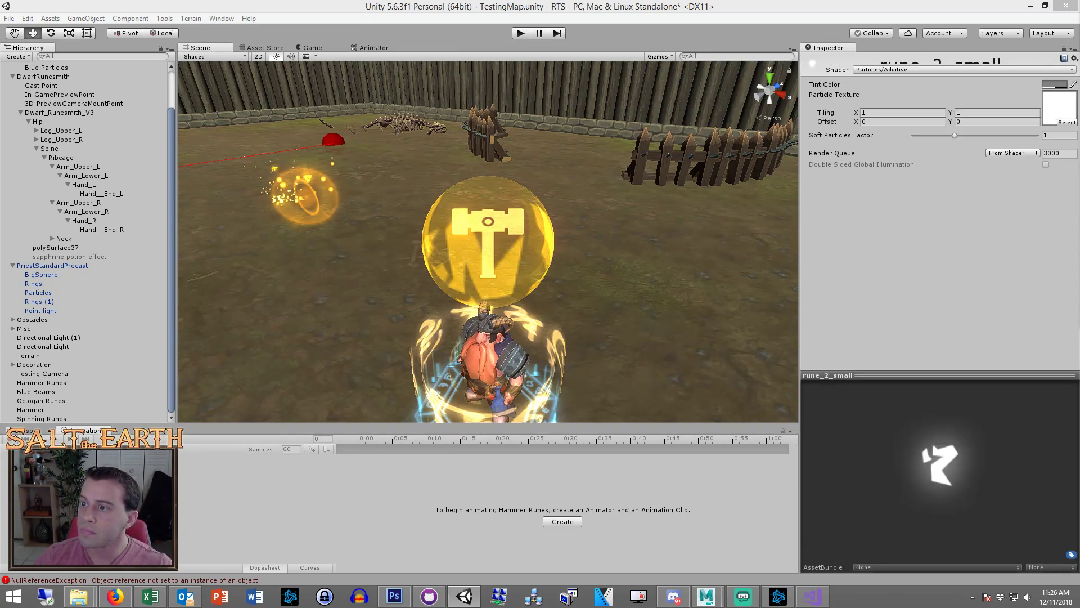
Switch back to Unity, select the enlarged rune texture for the rune_2_small material, and assign that material to the Hammer Runes renderer
{"action": "left_click", "coordinate": [1063, 102]}
{"action": "left_click", "coordinate": [1052, 113]}
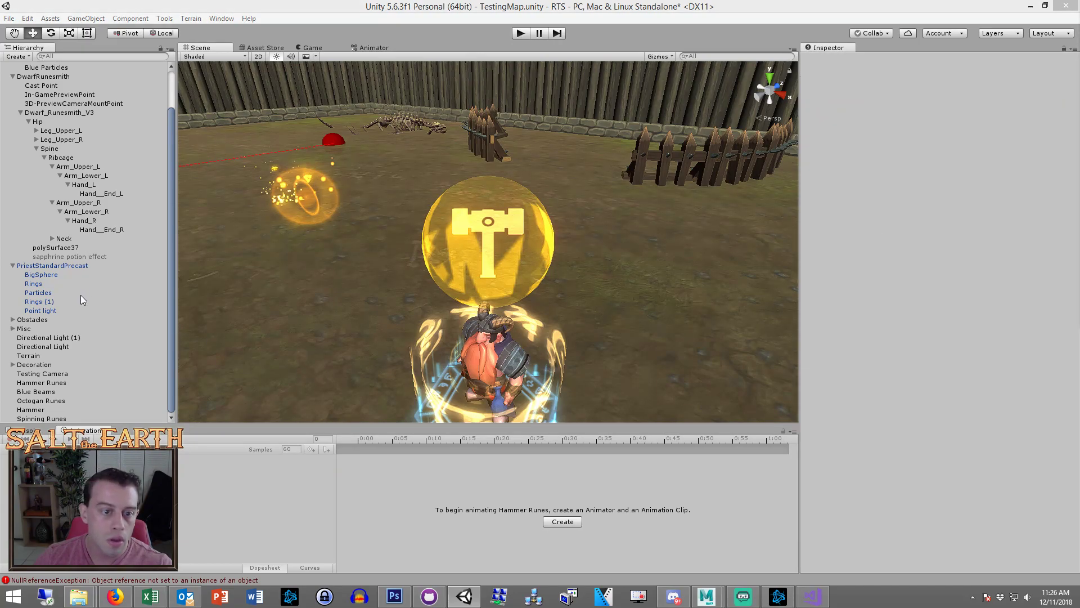
{"action": "left_click", "coordinate": [45, 382]}
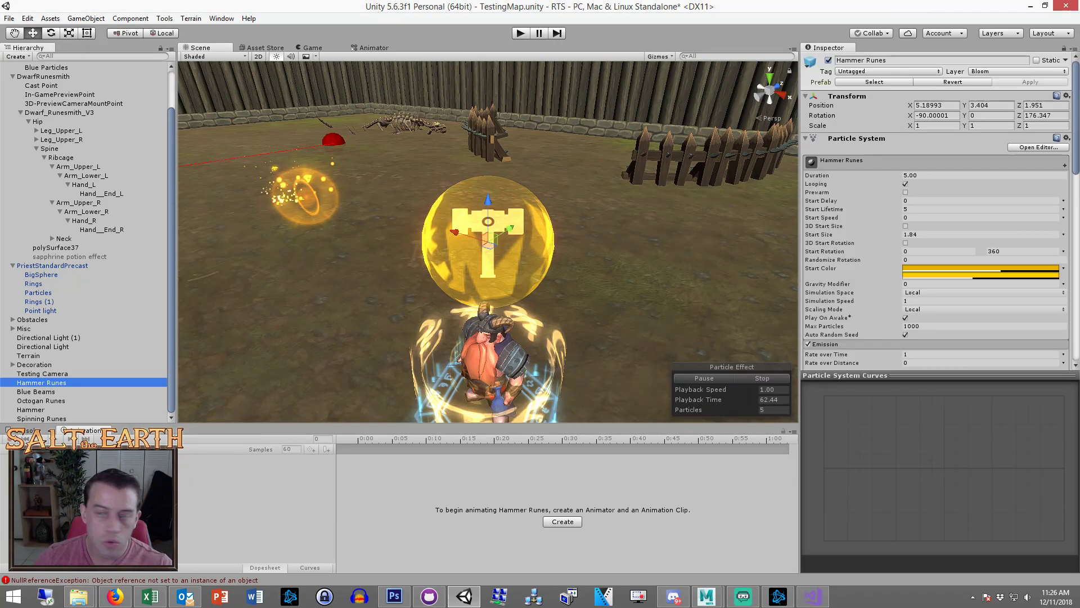
{"action": "scroll", "coordinate": [983, 249], "scroll_direction": "down", "scroll_amount": 10}
{"action": "scroll", "coordinate": [982, 245], "scroll_direction": "down", "scroll_amount": 10}
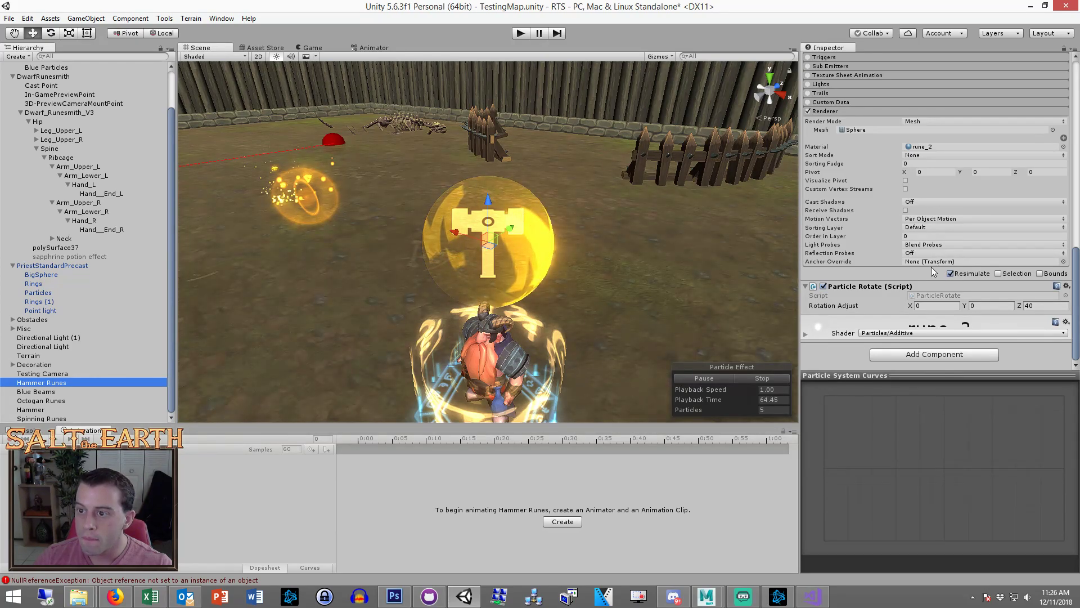
{"action": "left_click", "coordinate": [938, 147]}
{"action": "left_click_drag", "start_coordinate": [1079, 151], "coordinate": [939, 148]}
{"action": "left_click_drag", "start_coordinate": [562, 284], "coordinate": [591, 246], "text": "alt"}
{"action": "scroll", "coordinate": [884, 261], "scroll_direction": "up", "scroll_amount": 15}
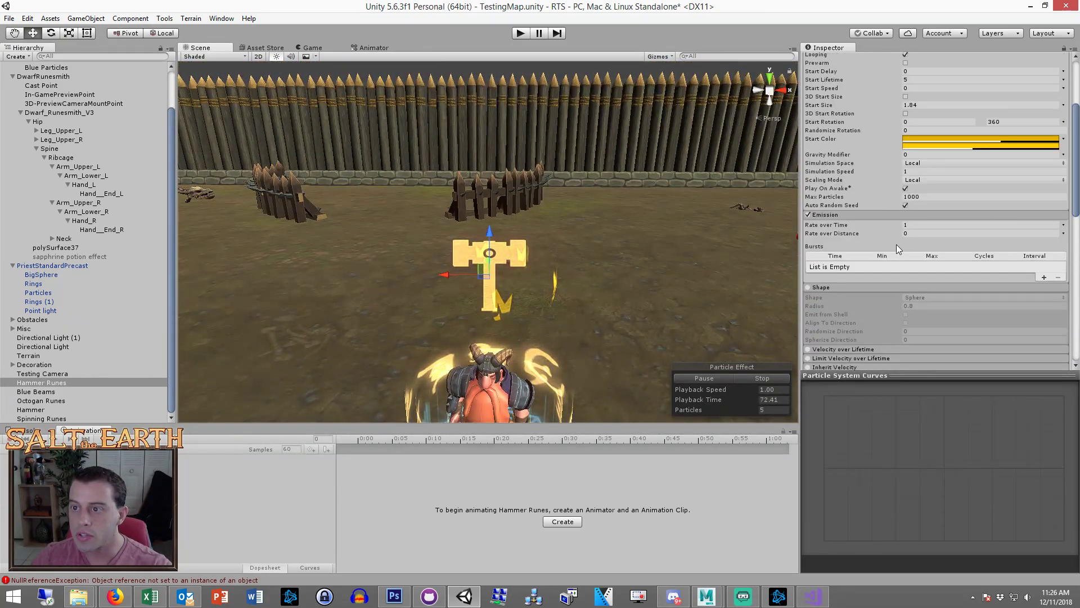
Enable 3D Start Rotation for Hammer Runes with random rotation between 0 and 360 on the X, Y and Z axes
{"action": "left_click", "coordinate": [1062, 269]}
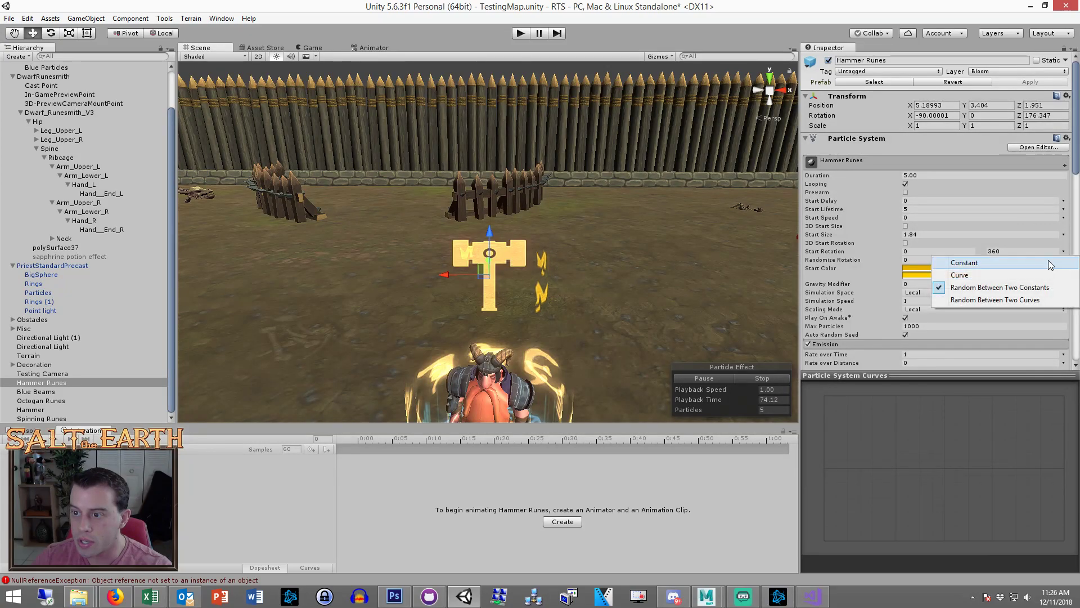
{"action": "left_click", "coordinate": [930, 252]}
{"action": "left_click", "coordinate": [906, 242]}
{"action": "left_click", "coordinate": [1001, 259]}
{"action": "left_click", "coordinate": [1001, 251]}
{"action": "type", "text": "0"}
{"action": "left_click", "coordinate": [1001, 258]}
{"action": "type", "text": "360"}
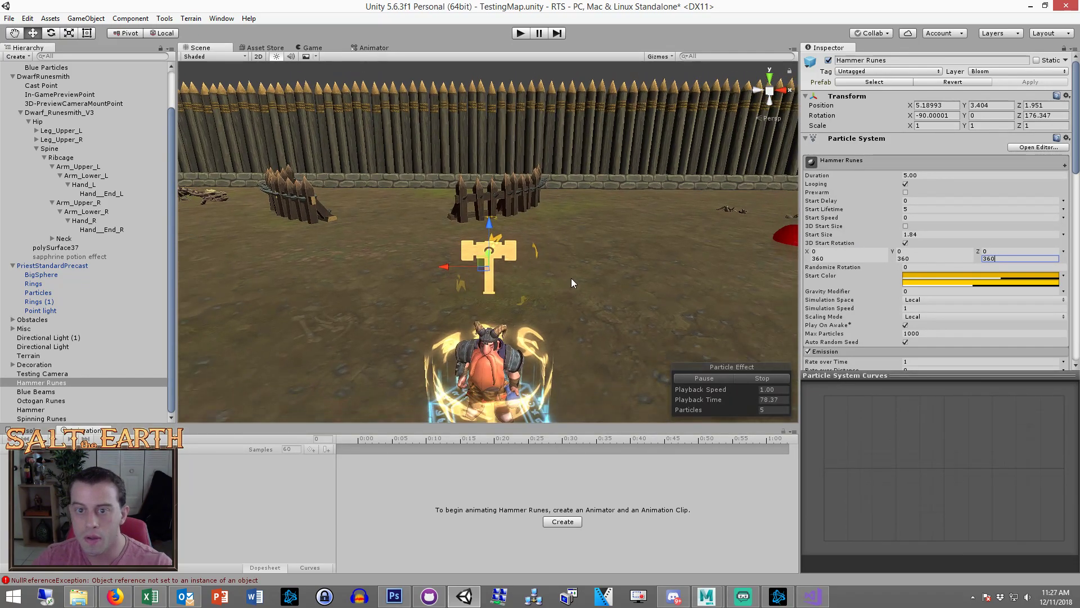
{"action": "left_click", "coordinate": [62, 384]}
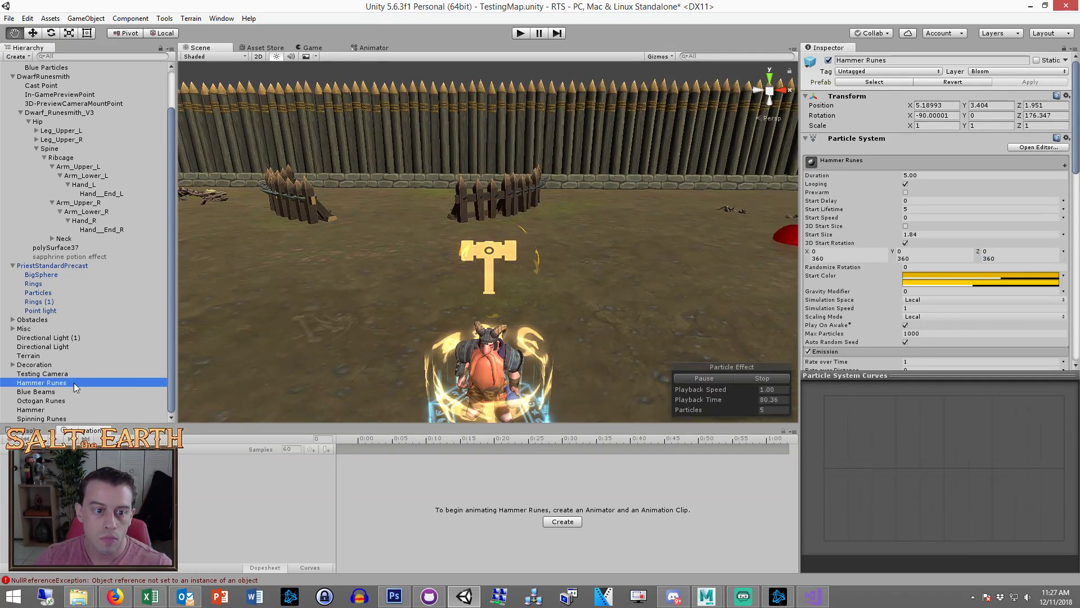
Collapse the Shape settings and separate the Rotation over Lifetime axes, setting the first X velocity to 40 and the Y range to 40 and -40
{"action": "left_click_drag", "start_coordinate": [633, 278], "coordinate": [624, 265], "text": "alt"}
{"action": "scroll", "coordinate": [866, 301], "scroll_direction": "down", "scroll_amount": 6}
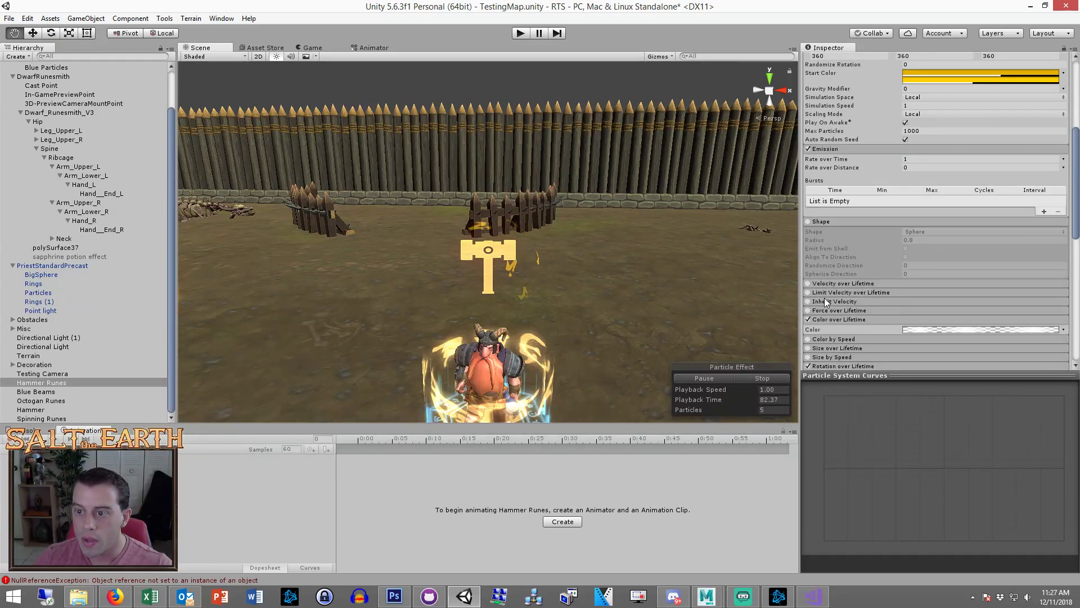
{"action": "scroll", "coordinate": [825, 321], "scroll_direction": "down", "scroll_amount": 3}
{"action": "scroll", "coordinate": [833, 305], "scroll_direction": "up", "scroll_amount": 6}
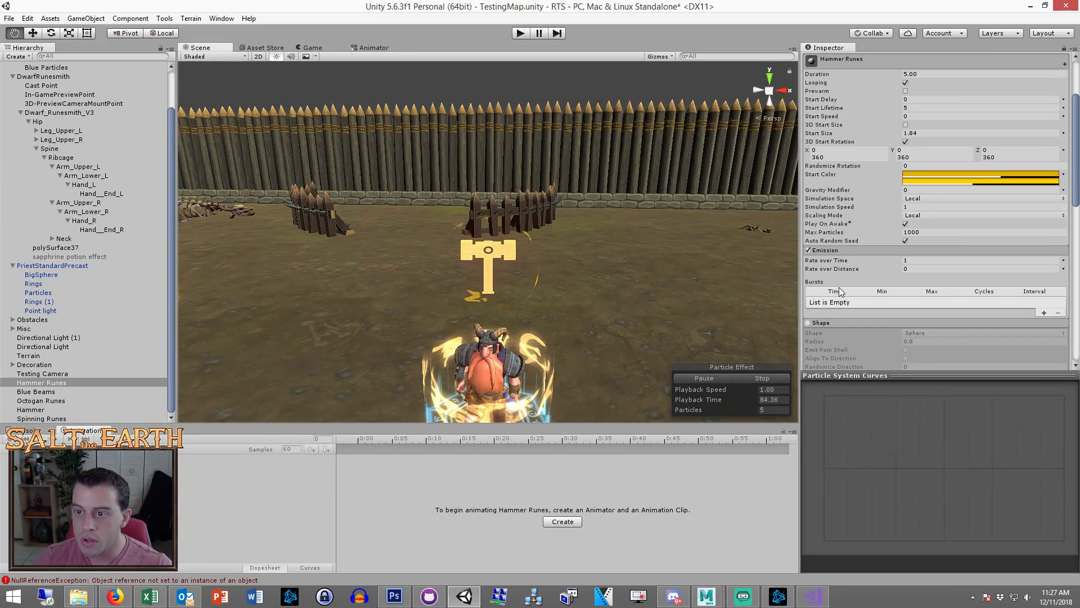
{"action": "left_click", "coordinate": [835, 322]}
{"action": "scroll", "coordinate": [839, 323], "scroll_direction": "down", "scroll_amount": 3}
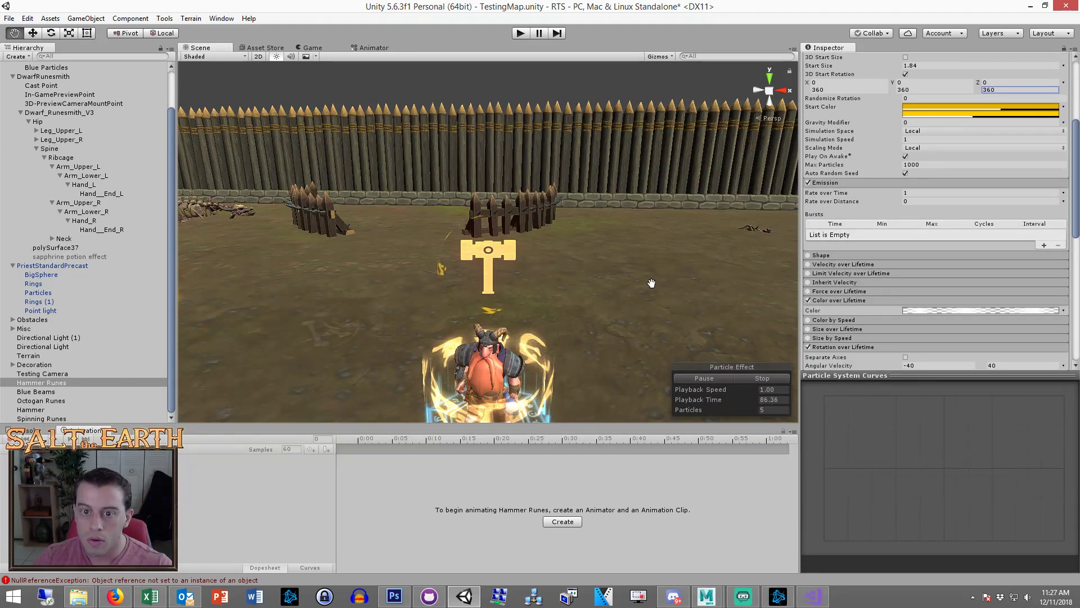
{"action": "scroll", "coordinate": [872, 319], "scroll_direction": "down", "scroll_amount": 3}
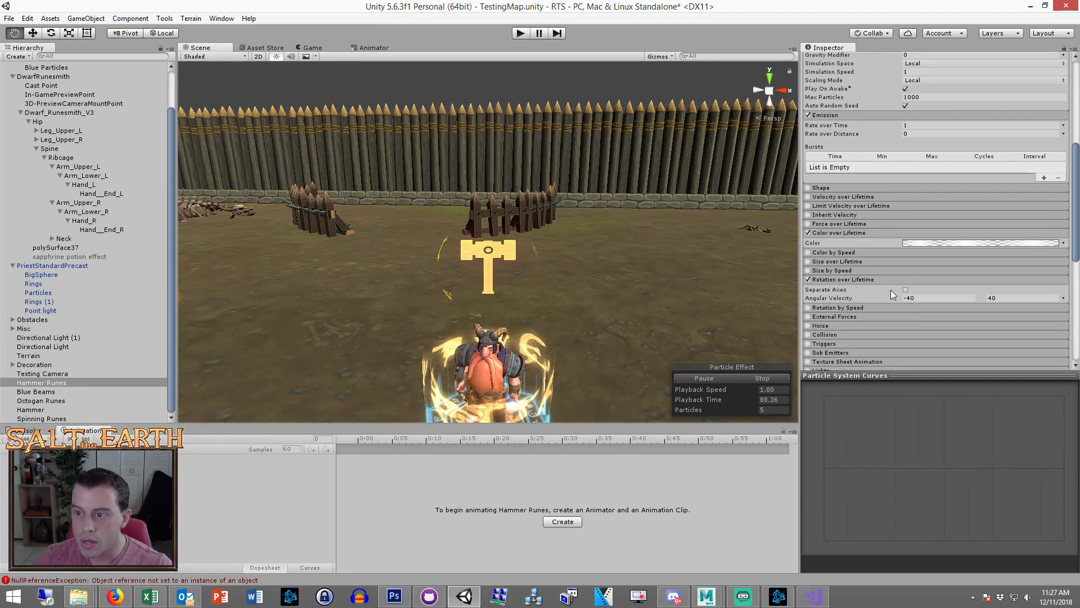
{"action": "left_click", "coordinate": [905, 289]}
{"action": "left_click", "coordinate": [938, 298]}
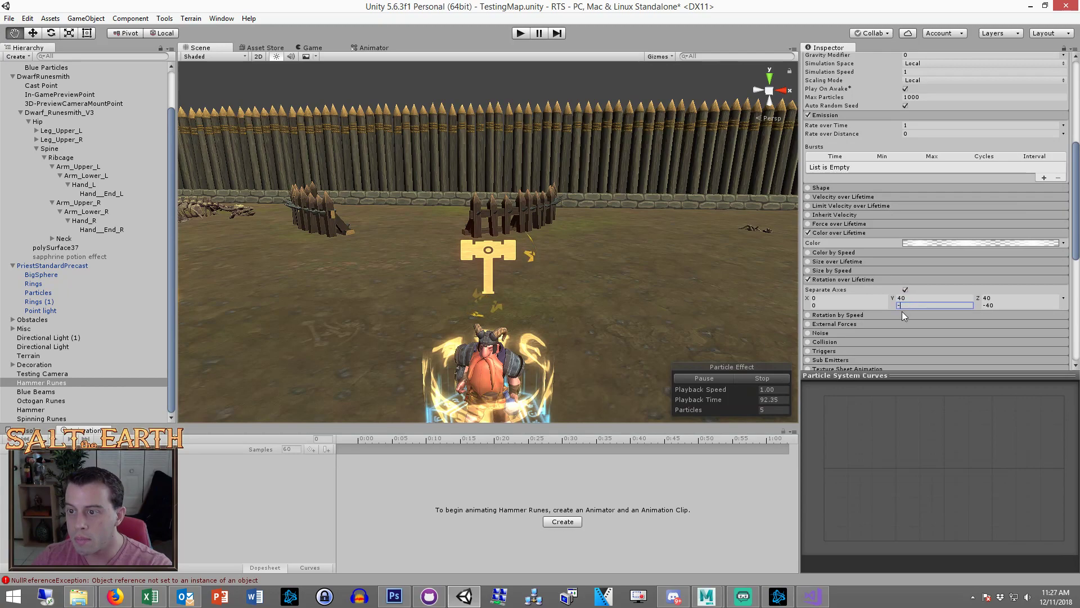
{"action": "type", "text": "-40"}
{"action": "left_click", "coordinate": [828, 299]}
{"action": "type", "text": "4"}
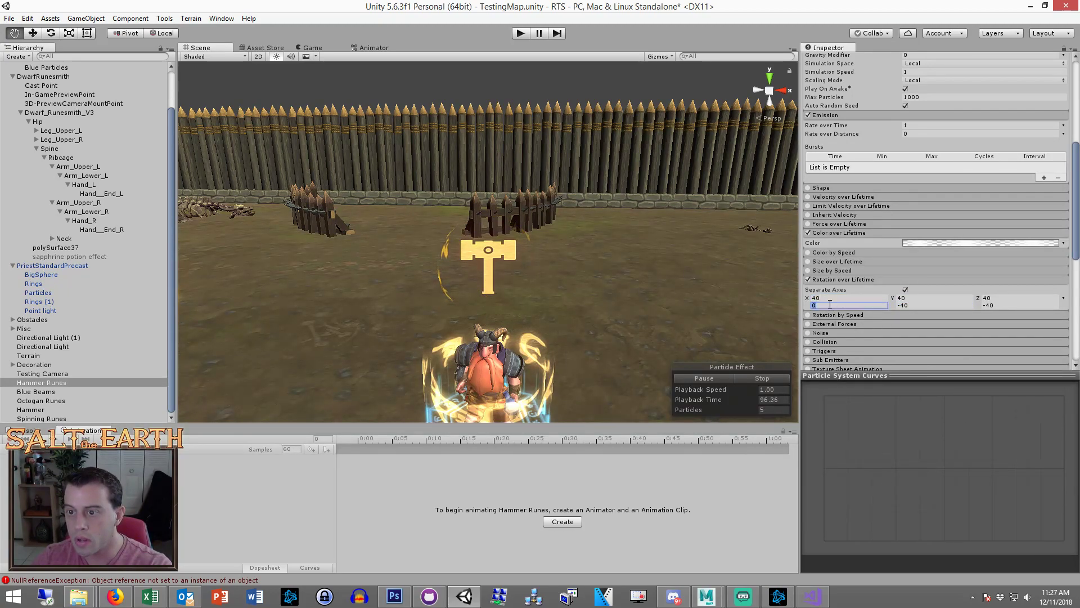
Set the Hammer Runes emission rate over time to 10, reduce it to 5, and check the effect in the Game view
{"action": "scroll", "coordinate": [952, 229], "scroll_direction": "up", "scroll_amount": 4}
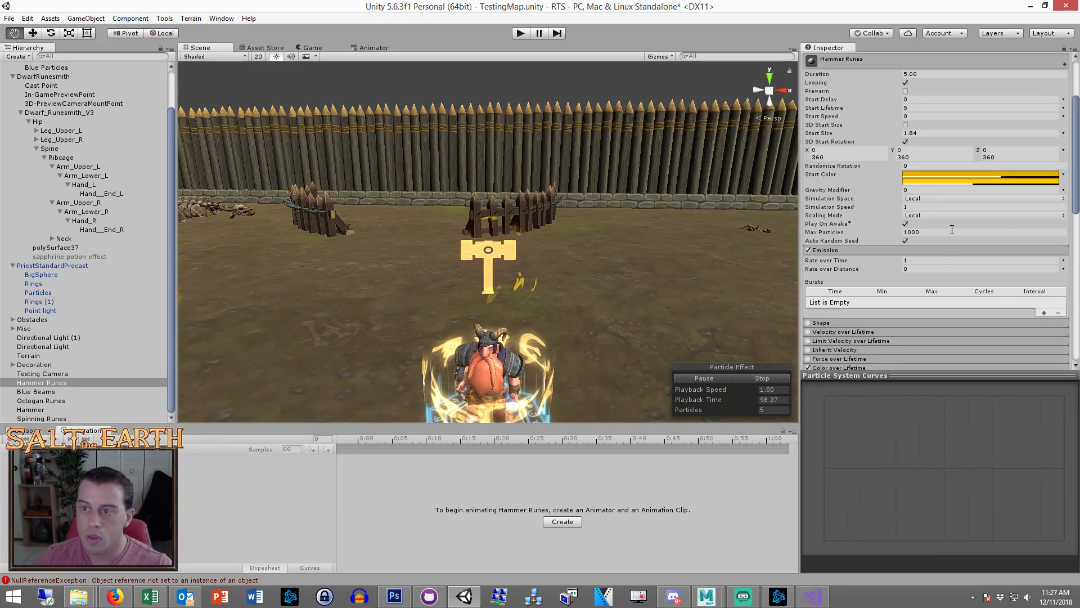
{"action": "left_click", "coordinate": [932, 260]}
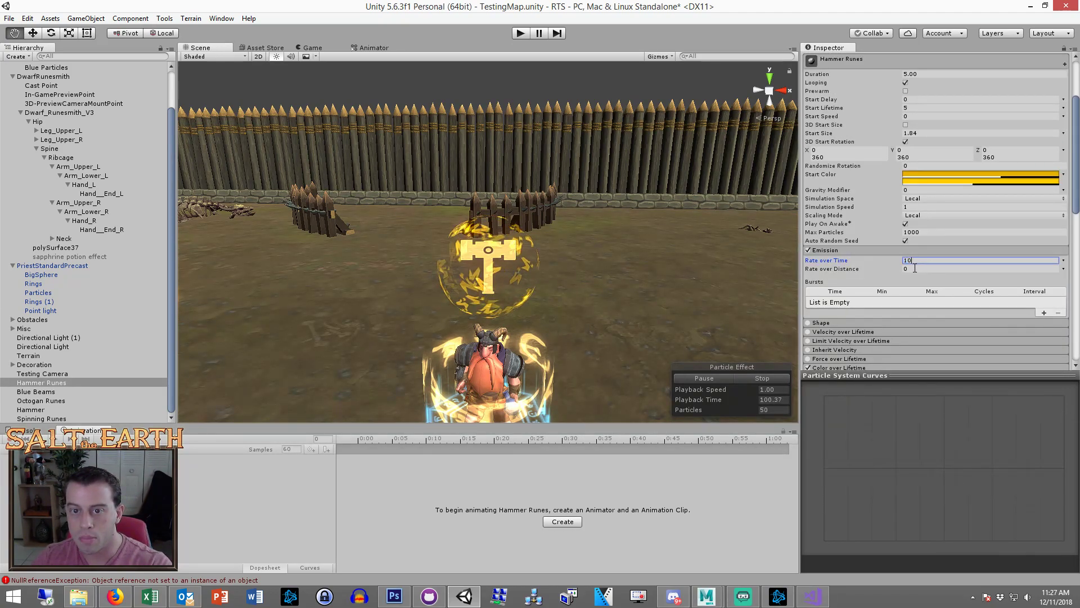
{"action": "key", "text": "BackSpace"}
{"action": "key", "text": "BackSpace"}
{"action": "type", "text": "5"}
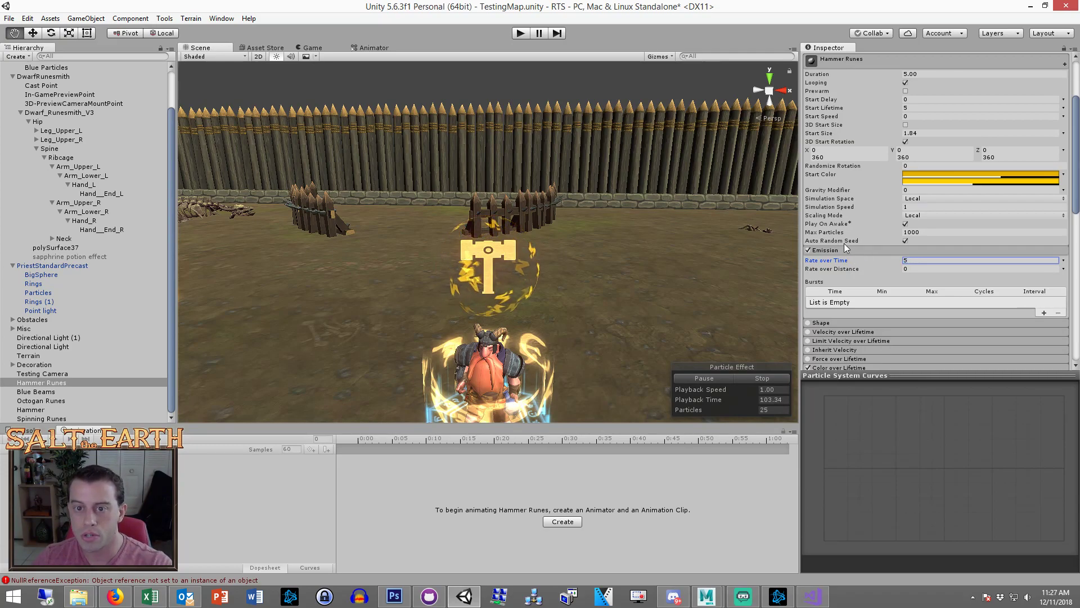
{"action": "scroll", "coordinate": [552, 214], "scroll_direction": "down", "scroll_amount": 2}
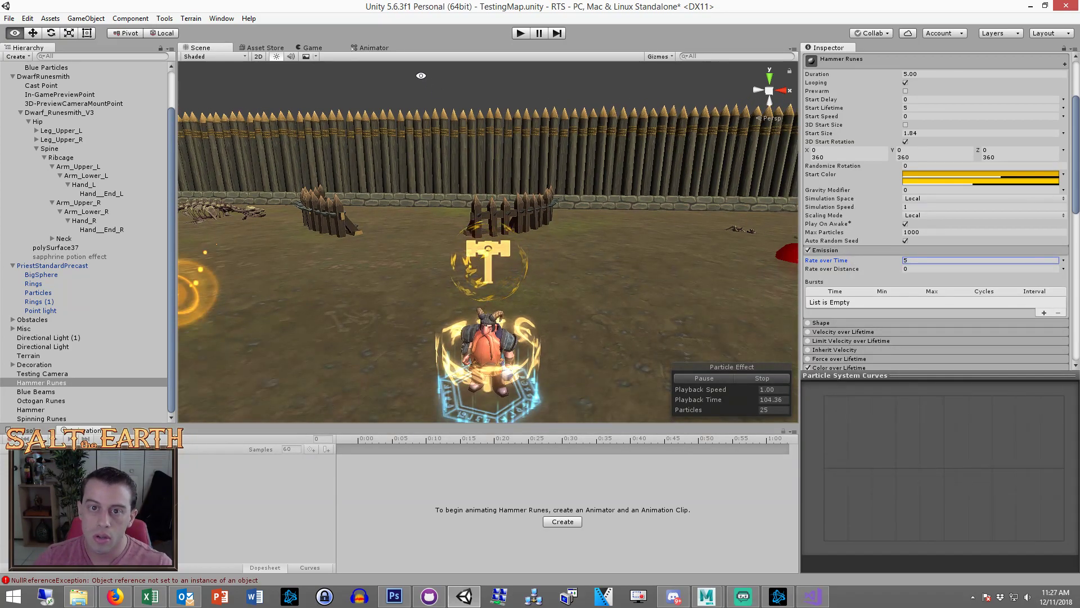
{"action": "left_click", "coordinate": [331, 48]}
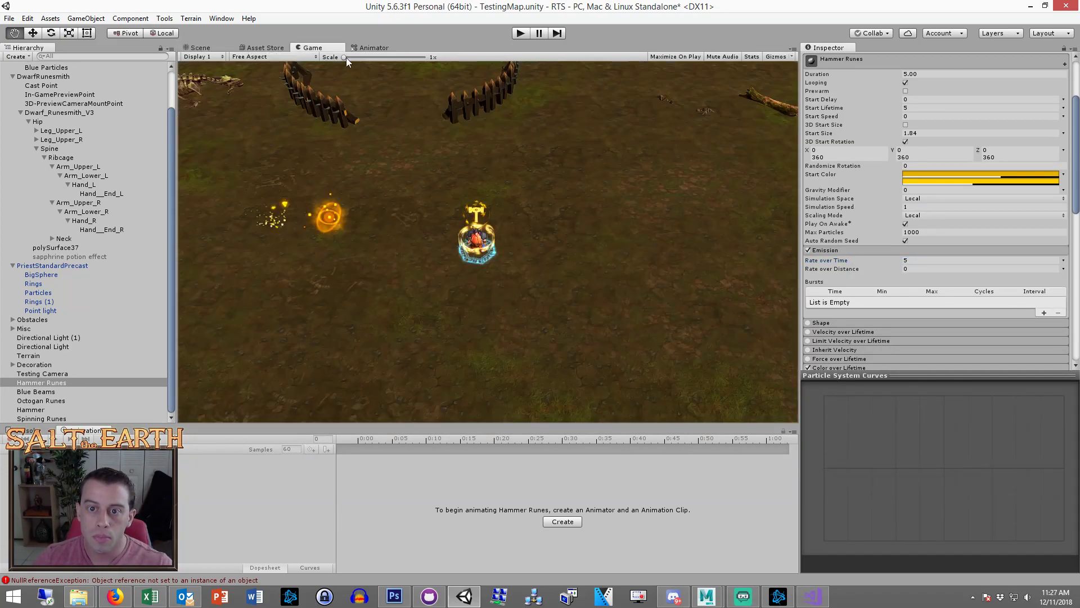
{"action": "left_click", "coordinate": [210, 48]}
Change the Hammer Runes Start Color mode to a single color and bring up the Game view to preview it
{"action": "scroll", "coordinate": [985, 225], "scroll_direction": "up", "scroll_amount": 3}
{"action": "left_click", "coordinate": [1063, 275]}
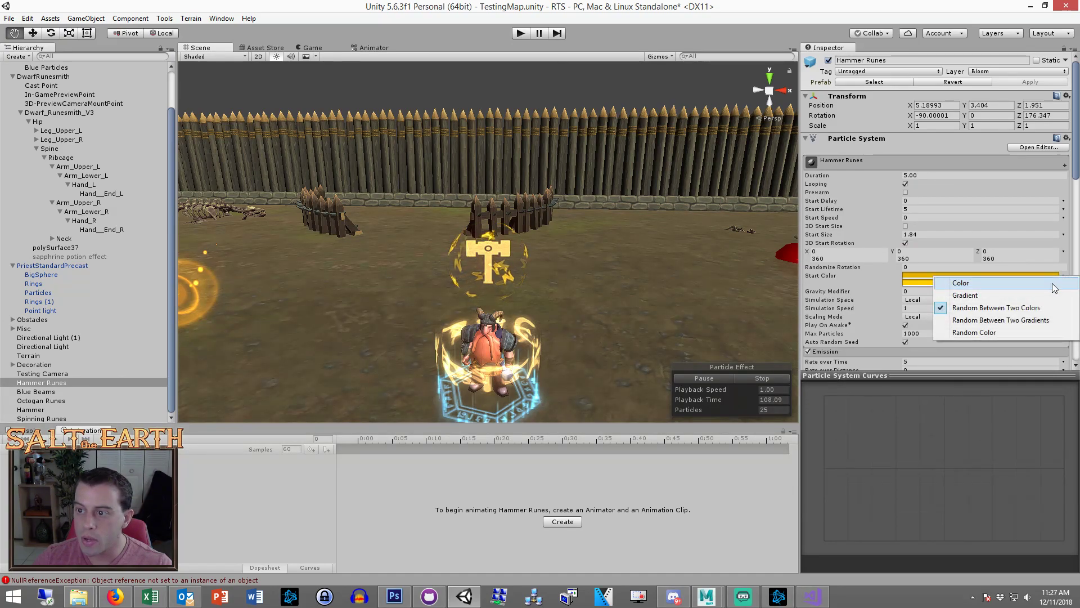
{"action": "left_click", "coordinate": [1054, 285]}
{"action": "left_click", "coordinate": [981, 275]}
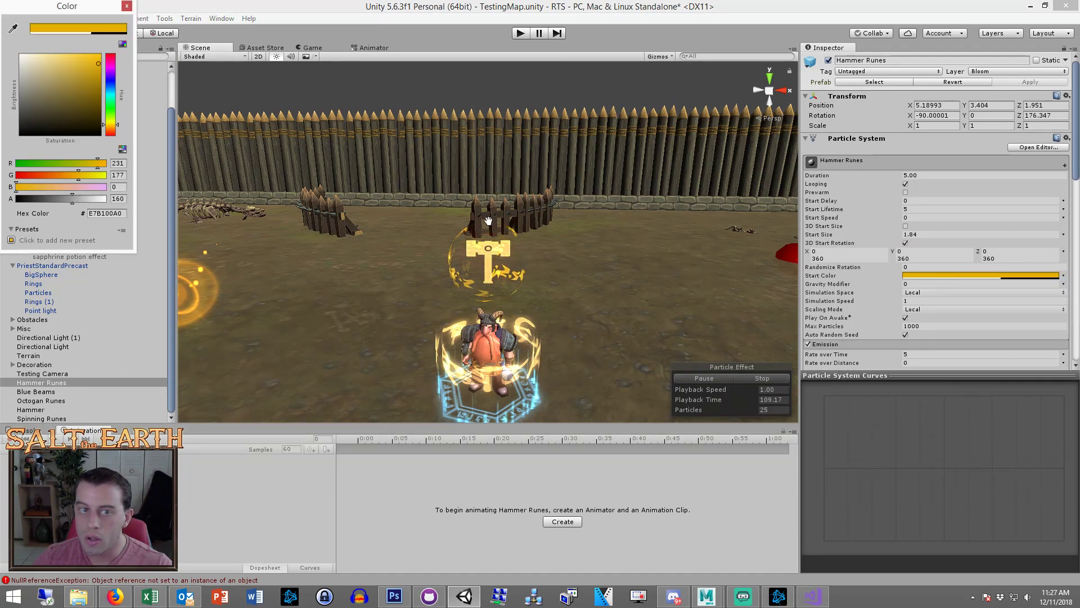
{"action": "left_click", "coordinate": [315, 48]}
Set the Hammer Runes start color to light blue 89C9FF with its alpha raised to 255
{"action": "left_click", "coordinate": [1008, 279]}
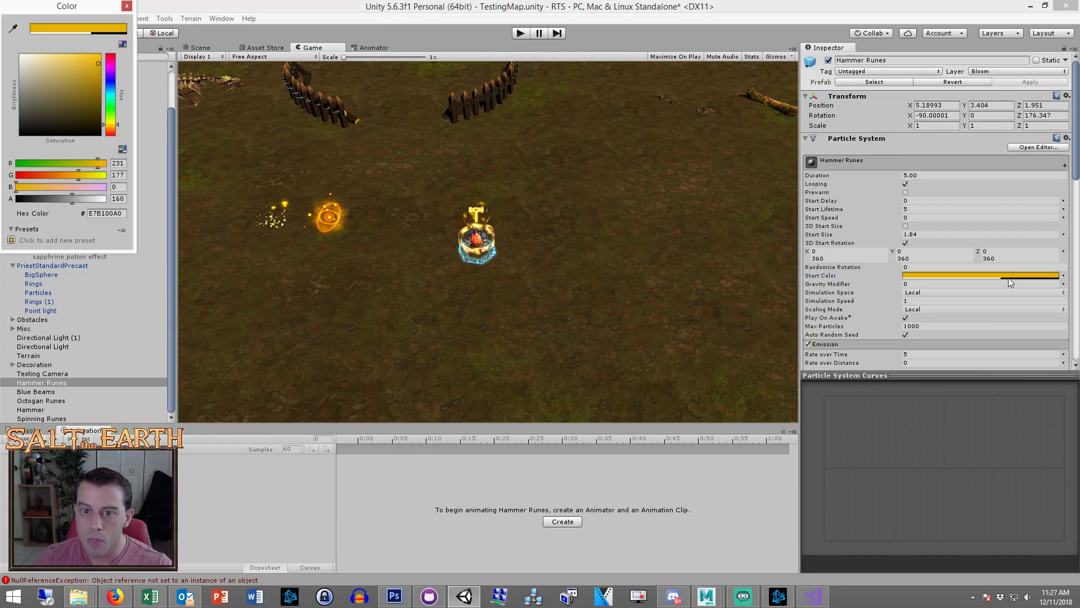
{"action": "left_click", "coordinate": [104, 87]}
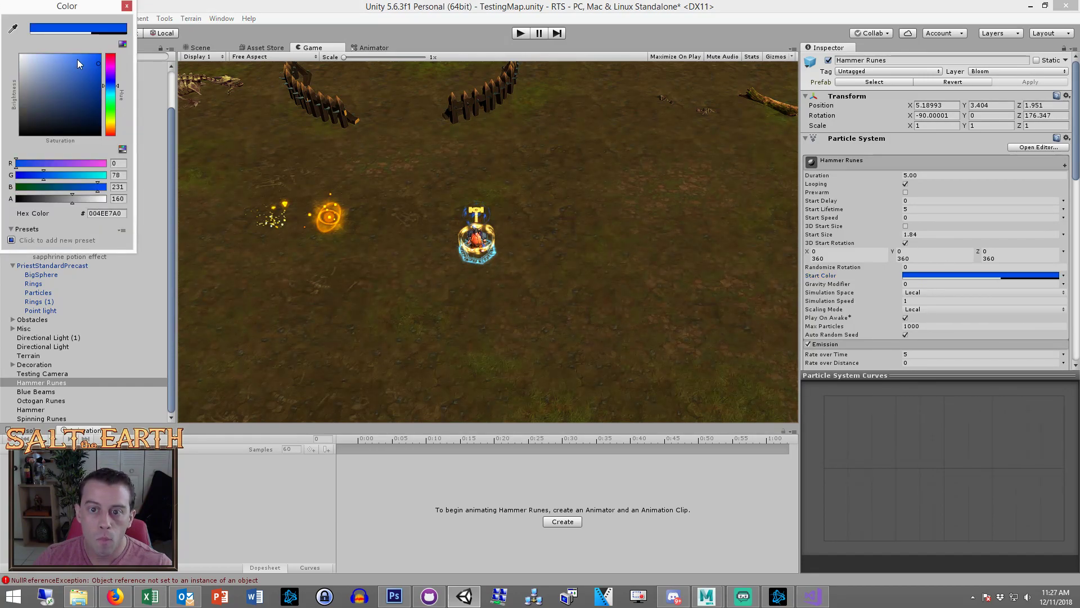
{"action": "left_click", "coordinate": [77, 56]}
{"action": "left_click_drag", "start_coordinate": [77, 55], "coordinate": [57, 53]}
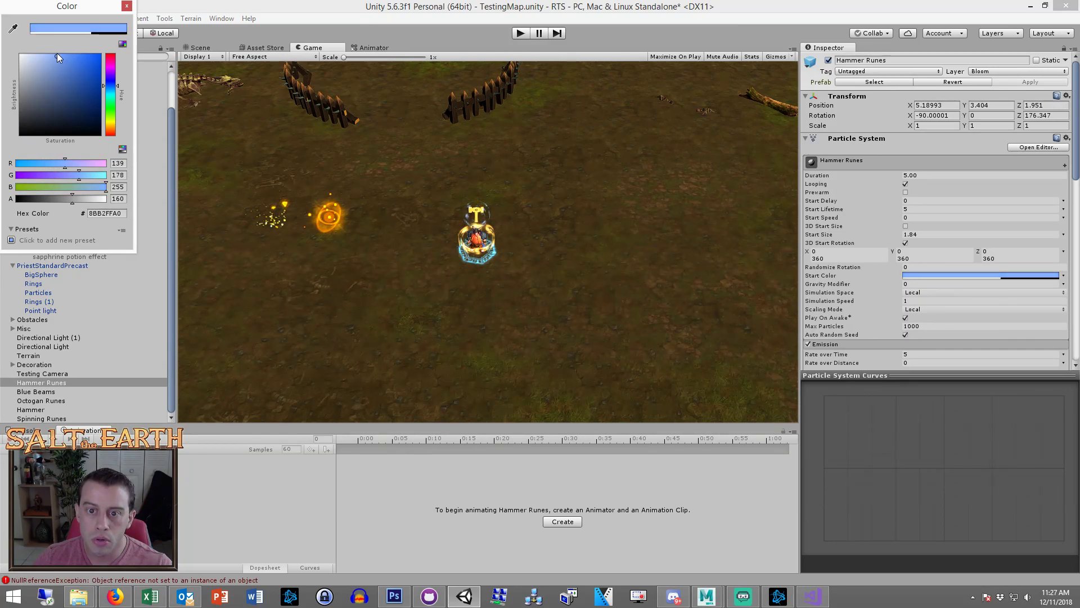
{"action": "left_click", "coordinate": [110, 87]}
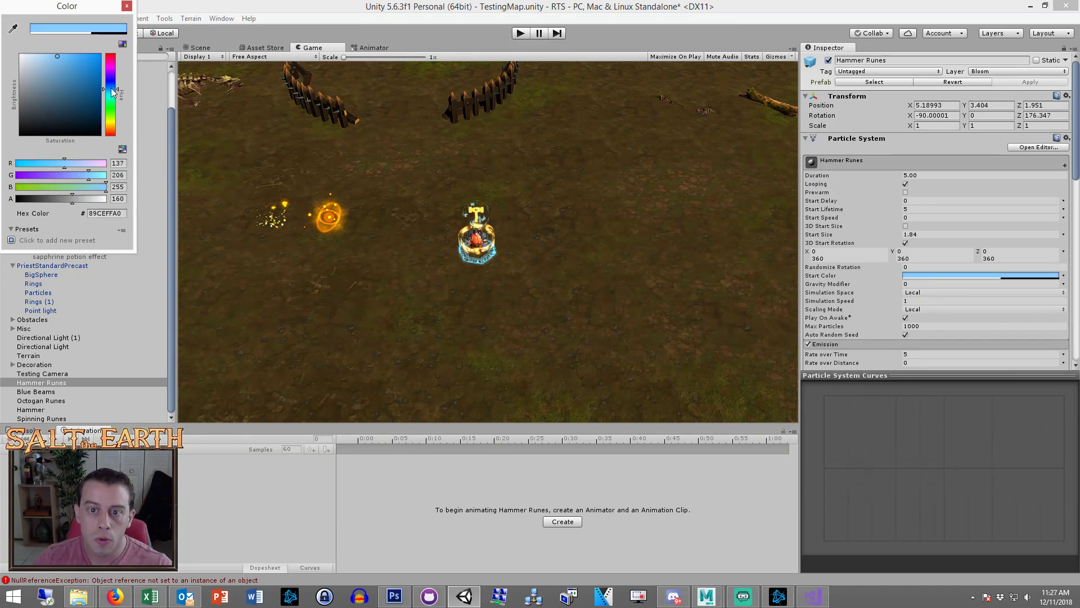
{"action": "left_click", "coordinate": [127, 7]}
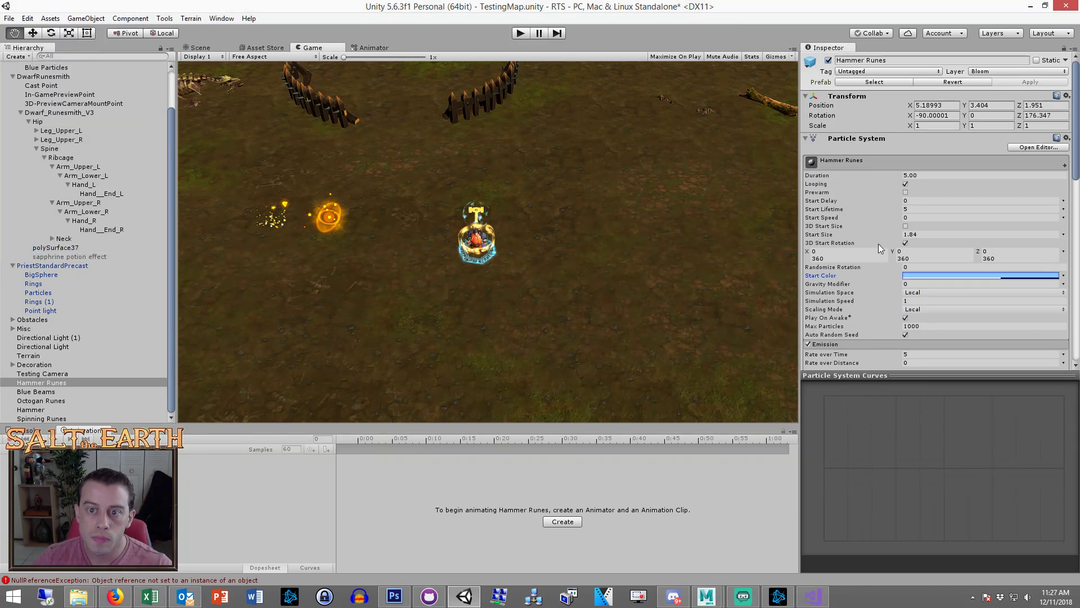
{"action": "left_click", "coordinate": [1004, 275]}
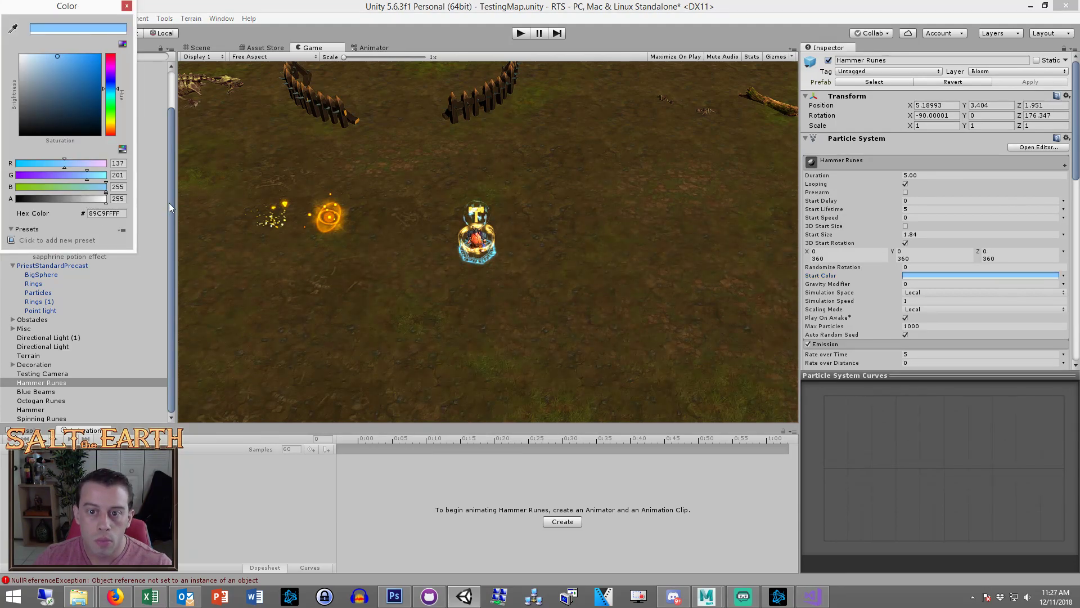
{"action": "left_click", "coordinate": [126, 6]}
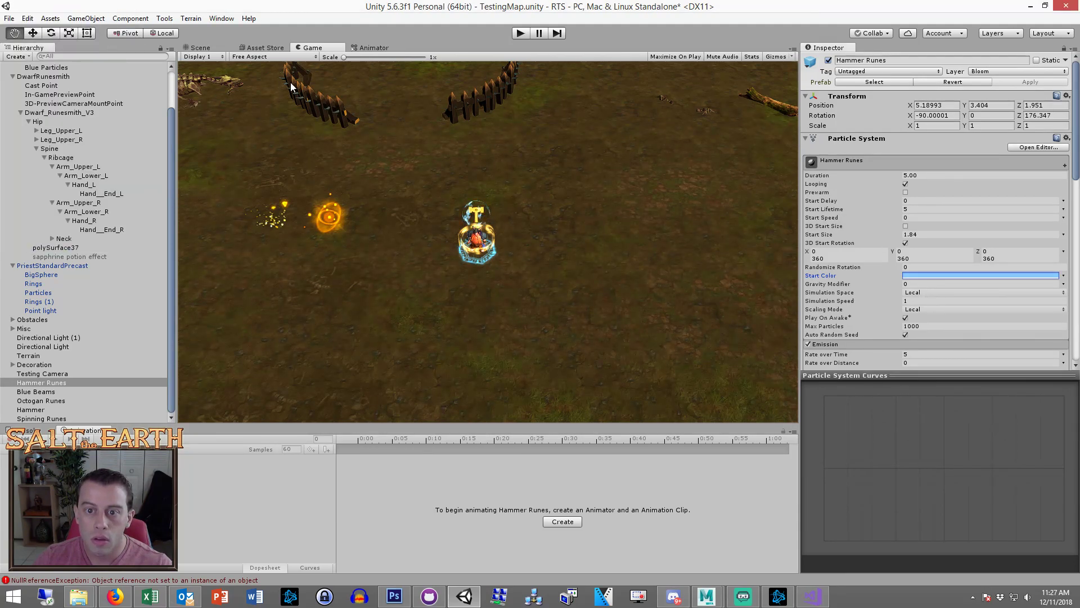
Set the Hammer Runes emission rate over time to 4 and inspect the runes around the hammer in the Scene view
{"action": "left_click", "coordinate": [917, 353]}
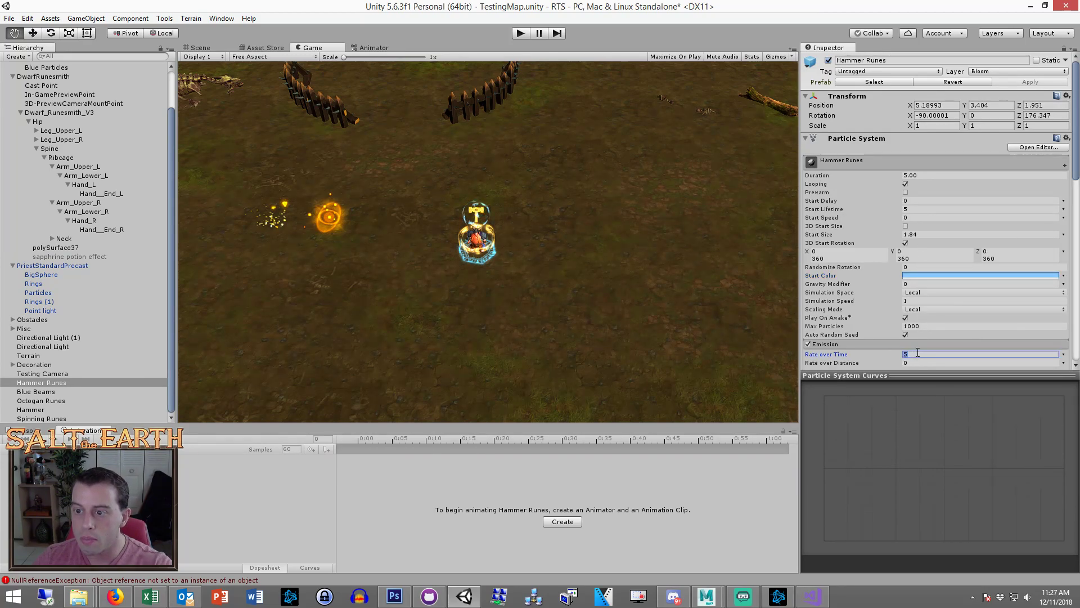
{"action": "left_click", "coordinate": [202, 48]}
{"action": "scroll", "coordinate": [336, 140], "scroll_direction": "up", "scroll_amount": 3}
{"action": "left_click_drag", "start_coordinate": [603, 285], "coordinate": [509, 304], "text": "alt"}
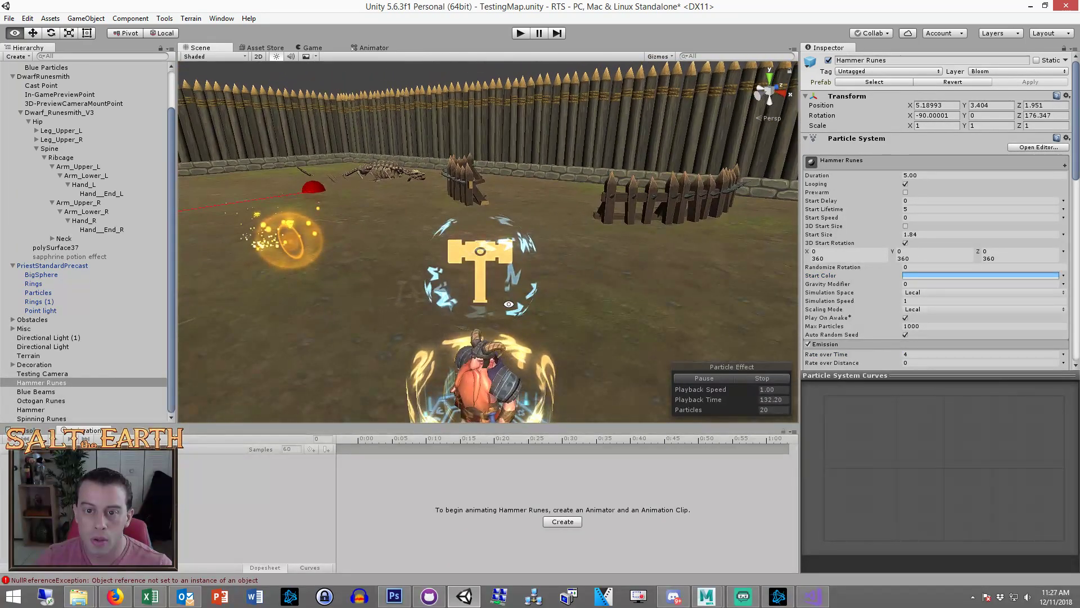
Preview the five effect particle systems, from Hammer Runes through Spinning Runes, playing together in the game view
{"action": "scroll", "coordinate": [509, 303], "scroll_direction": "down", "scroll_amount": 3}
{"action": "left_click", "coordinate": [323, 48]}
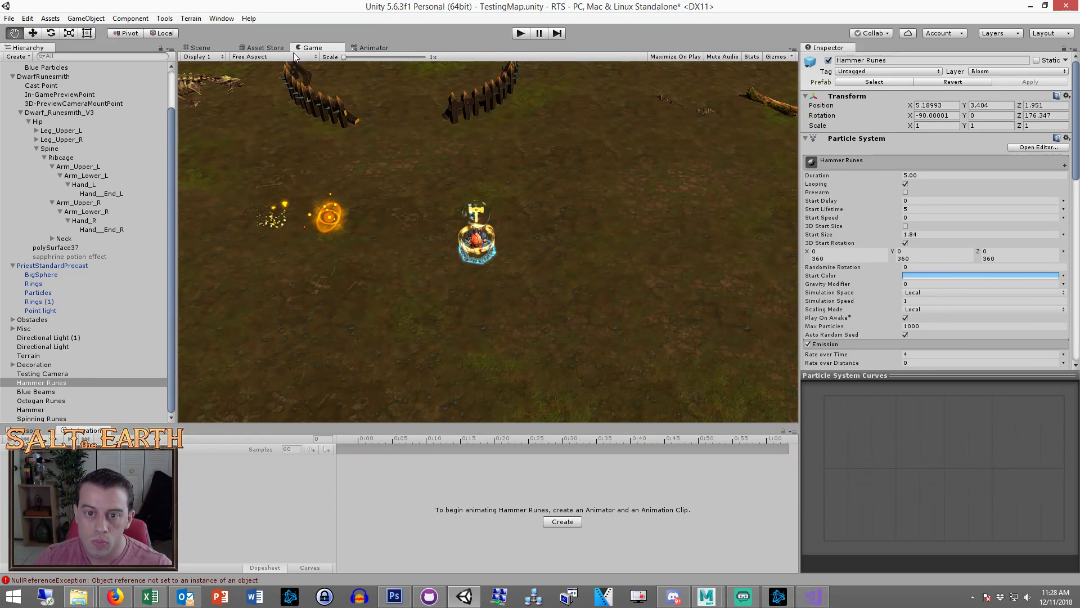
{"action": "left_click", "coordinate": [43, 419], "text": "shift"}
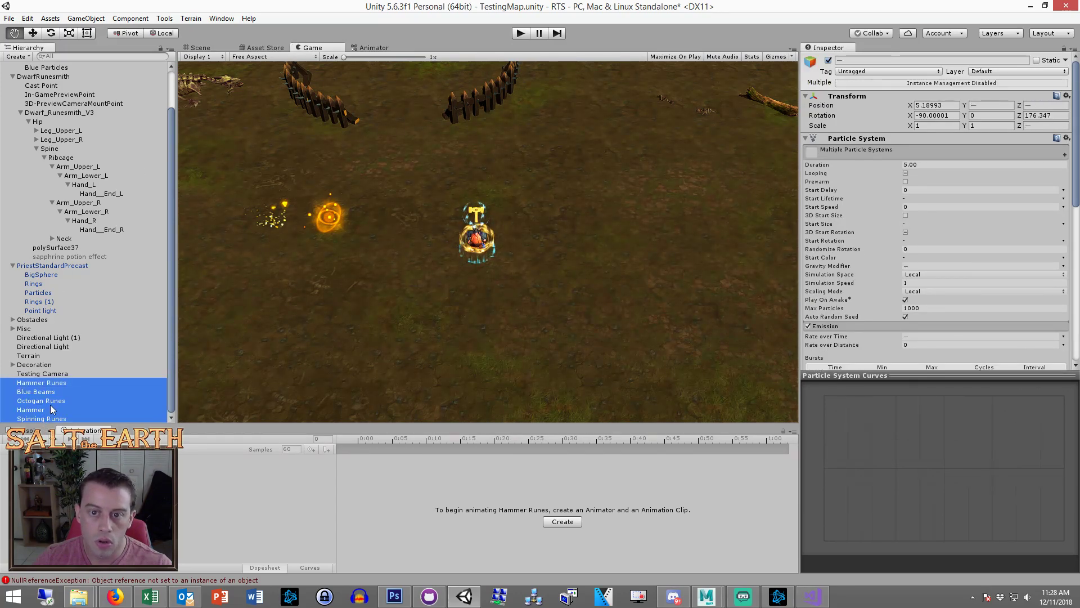
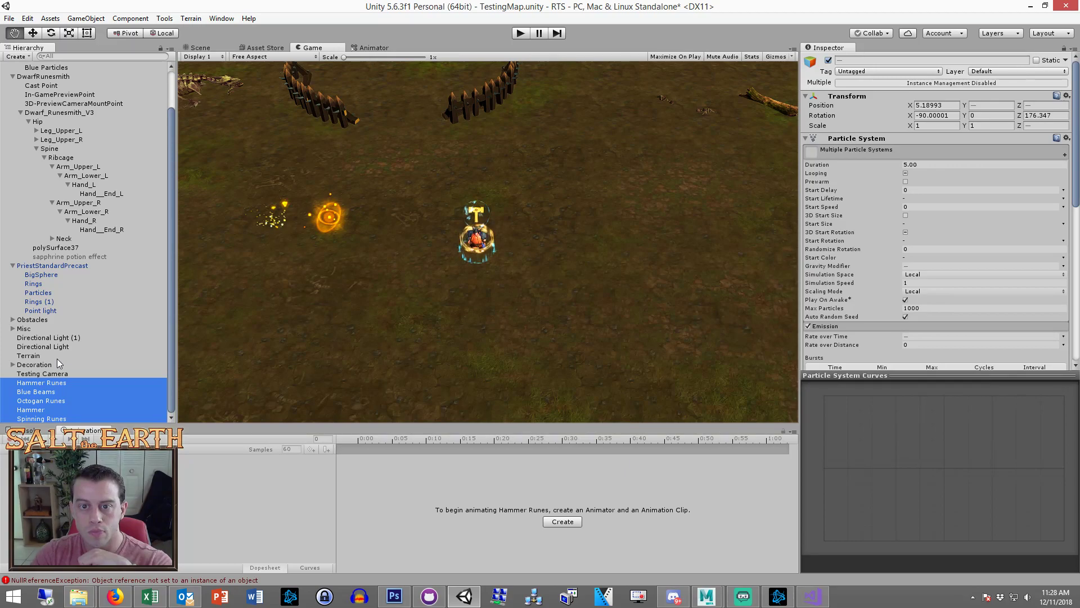
Raise the Hammer particle system above the dwarf in the scene view to Y 3.684
{"action": "left_click", "coordinate": [211, 48]}
{"action": "scroll", "coordinate": [506, 225], "scroll_direction": "up", "scroll_amount": 2}
{"action": "left_click_drag", "start_coordinate": [507, 225], "coordinate": [508, 185], "text": "alt"}
{"action": "scroll", "coordinate": [508, 185], "scroll_direction": "down", "scroll_amount": 4}
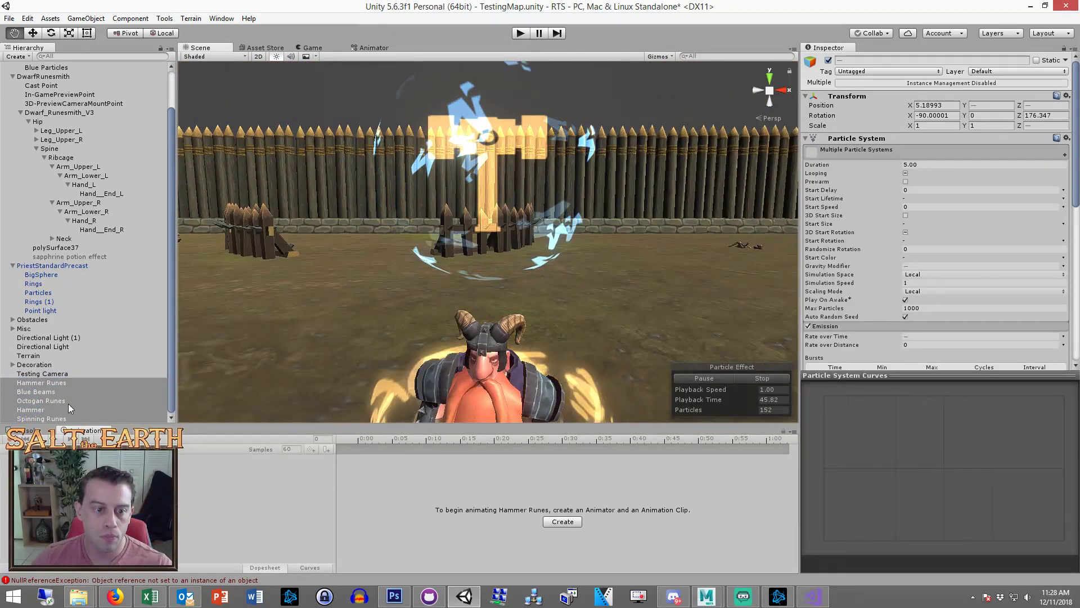
{"action": "left_click", "coordinate": [30, 409]}
{"action": "left_click_drag", "start_coordinate": [488, 155], "coordinate": [488, 115]}
{"action": "left_click_drag", "start_coordinate": [528, 200], "coordinate": [530, 229], "text": "alt"}
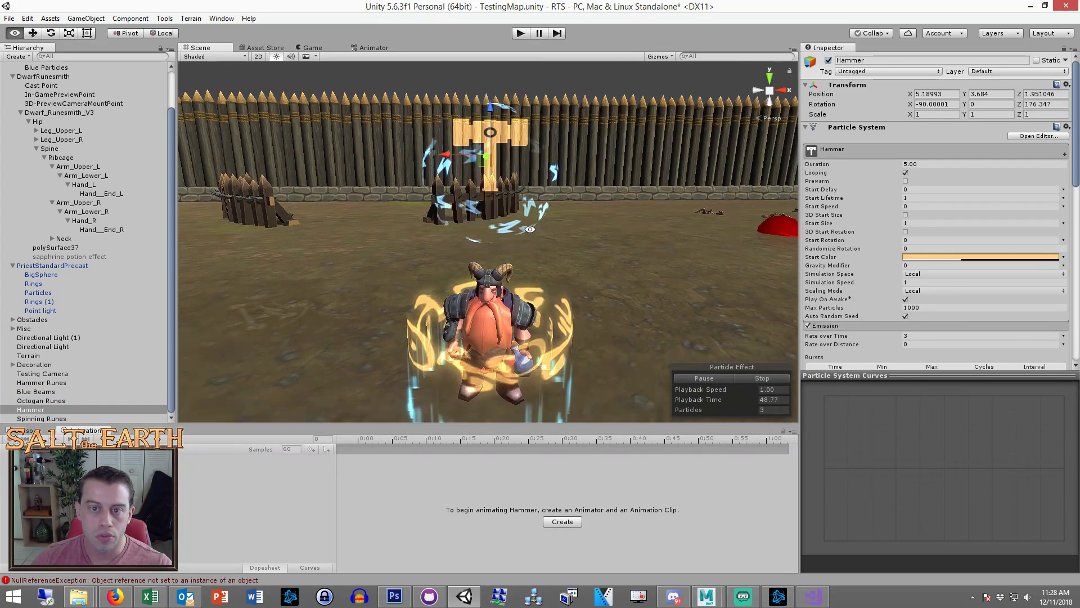
Switch the Hammer Runes particle system's render mode to flat billboard particles in its Renderer module
{"action": "left_click", "coordinate": [49, 383]}
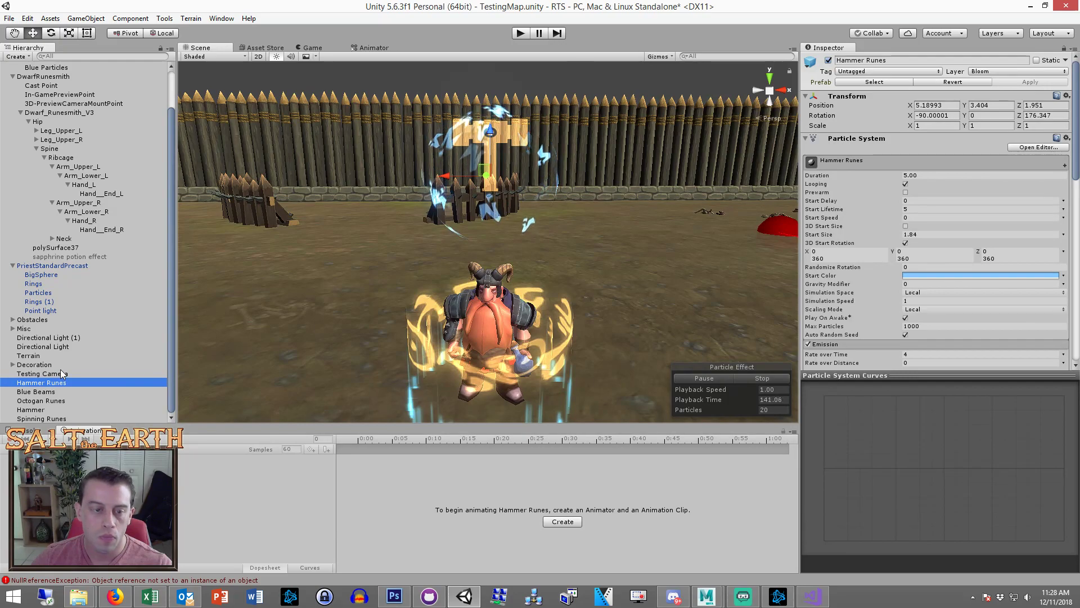
{"action": "scroll", "coordinate": [674, 195], "scroll_direction": "down", "scroll_amount": 2}
{"action": "scroll", "coordinate": [866, 259], "scroll_direction": "down", "scroll_amount": 5}
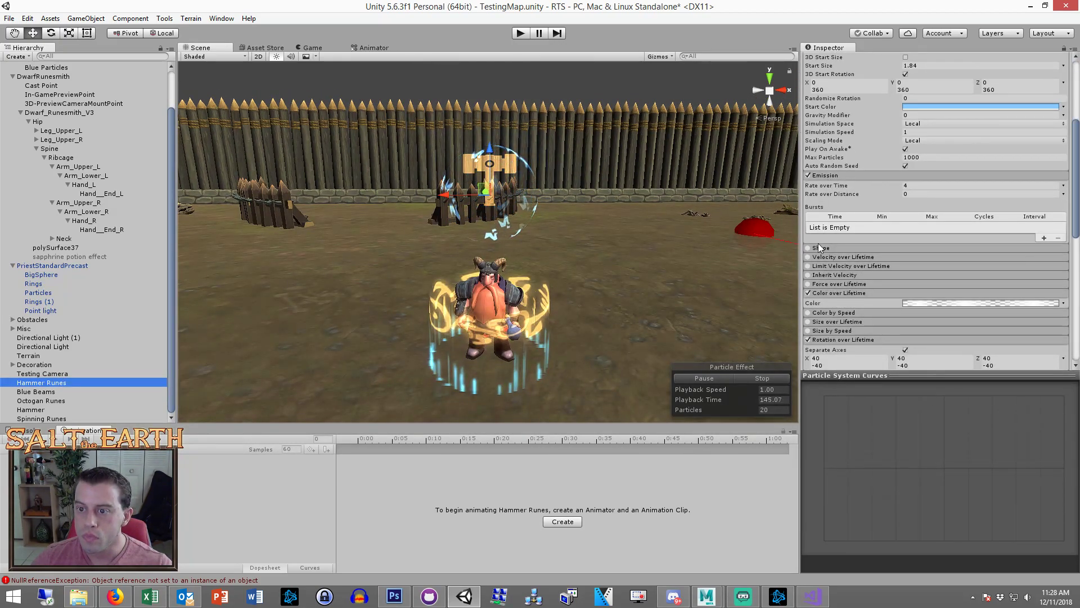
{"action": "scroll", "coordinate": [926, 275], "scroll_direction": "down", "scroll_amount": 5}
{"action": "scroll", "coordinate": [926, 275], "scroll_direction": "down", "scroll_amount": 4}
{"action": "left_click", "coordinate": [923, 171]}
{"action": "left_click", "coordinate": [935, 181]}
Move the Hammer Runes particle system down to the dwarf's upper body at Y 1.435
{"action": "scroll", "coordinate": [624, 206], "scroll_direction": "up", "scroll_amount": 3}
{"action": "left_click_drag", "start_coordinate": [594, 168], "coordinate": [719, 215], "text": "alt"}
{"action": "scroll", "coordinate": [855, 182], "scroll_direction": "up", "scroll_amount": 6}
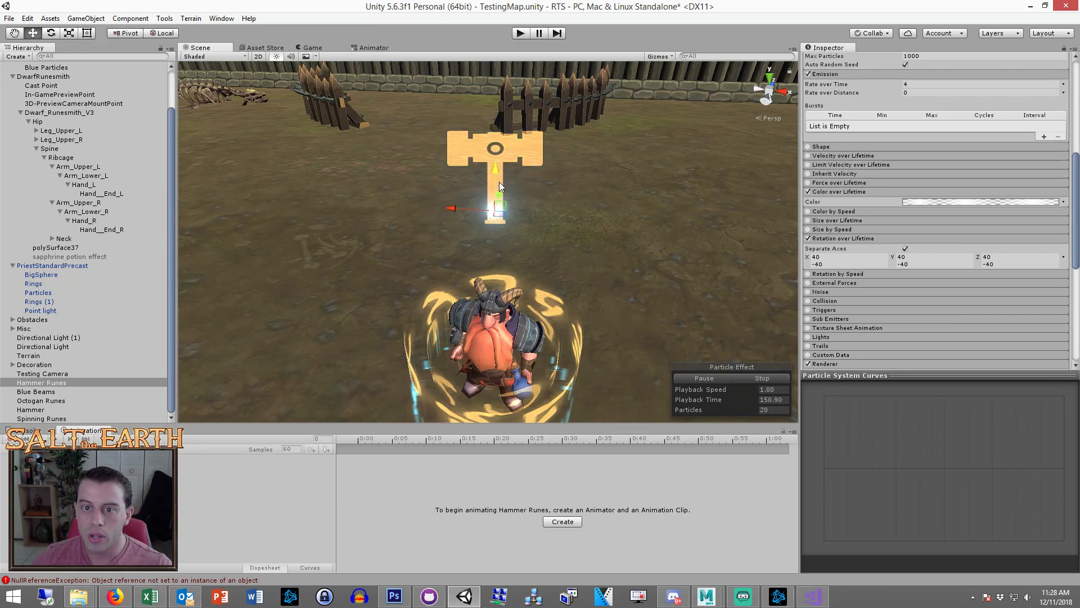
{"action": "left_click_drag", "start_coordinate": [500, 176], "coordinate": [607, 270], "text": "alt"}
Change the Start Color of the Hammer Runes particles to a light yellow
{"action": "scroll", "coordinate": [963, 191], "scroll_direction": "up", "scroll_amount": 6}
{"action": "left_click", "coordinate": [967, 207]}
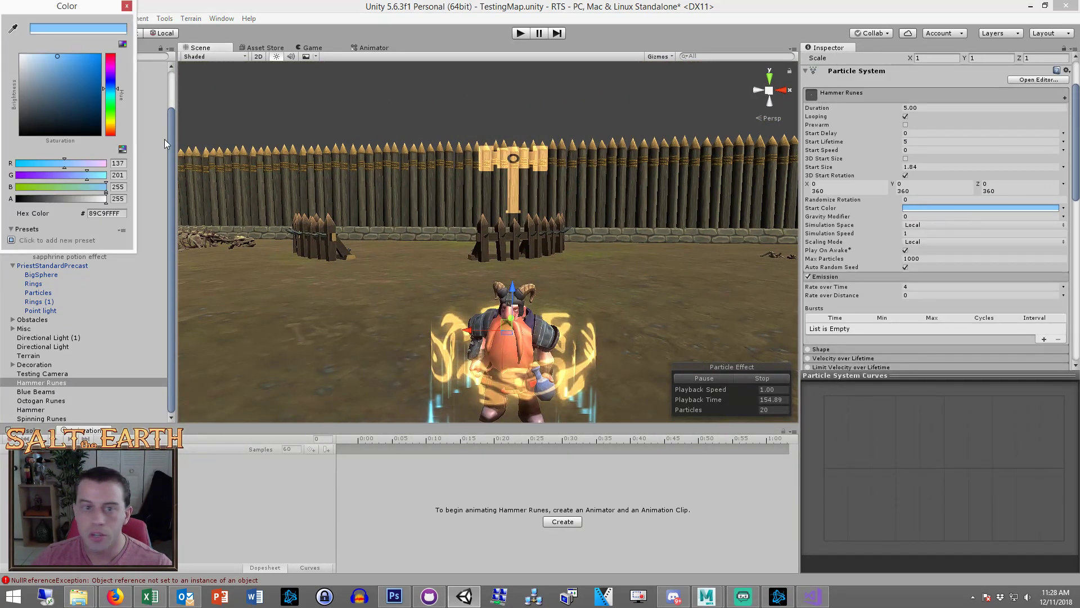
{"action": "left_click", "coordinate": [112, 125]}
{"action": "left_click", "coordinate": [128, 7]}
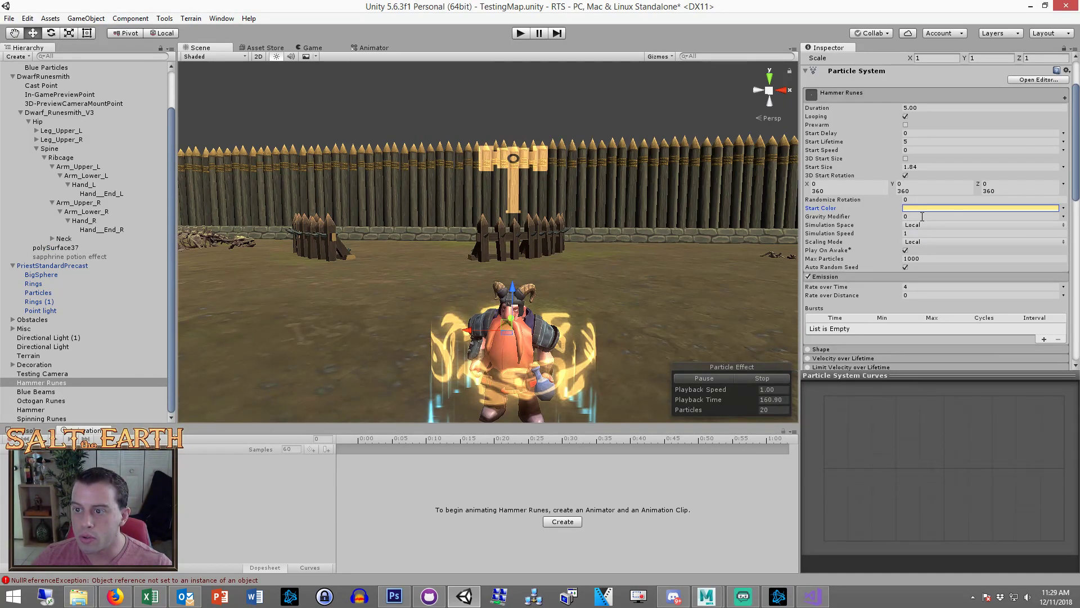
Set the Start Speed of the Hammer Runes particles to 1
{"action": "left_click", "coordinate": [918, 148]}
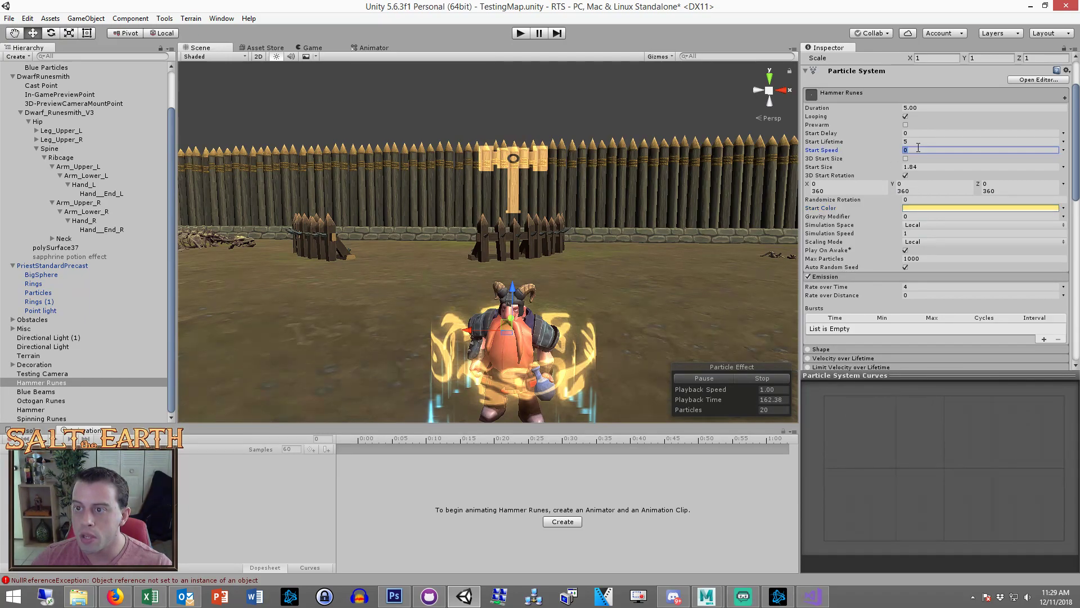
{"action": "scroll", "coordinate": [645, 192], "scroll_direction": "down", "scroll_amount": 3}
{"action": "mouse_move", "coordinate": [645, 193]}
{"action": "left_mouse_down", "text": "alt"}
{"action": "mouse_move", "coordinate": [528, 326]}
{"action": "mouse_move", "coordinate": [647, 197]}
{"action": "left_mouse_up", "text": "alt"}
Turn off 3D Start Rotation and the Separate Axes option of Rotation over Lifetime for the Hammer Runes
{"action": "left_click", "coordinate": [905, 176]}
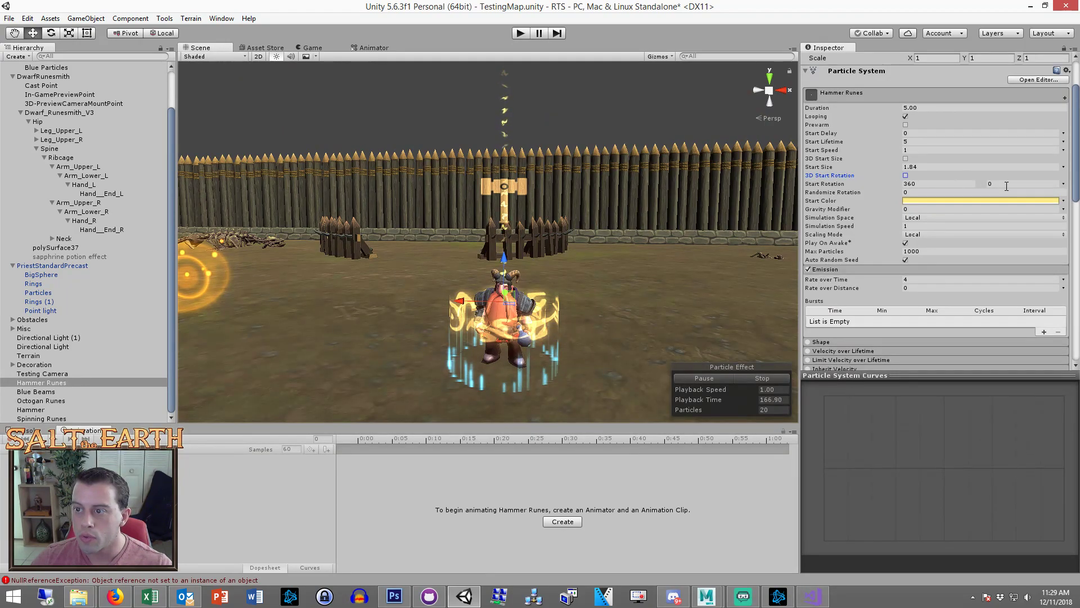
{"action": "scroll", "coordinate": [603, 239], "scroll_direction": "up", "scroll_amount": 3}
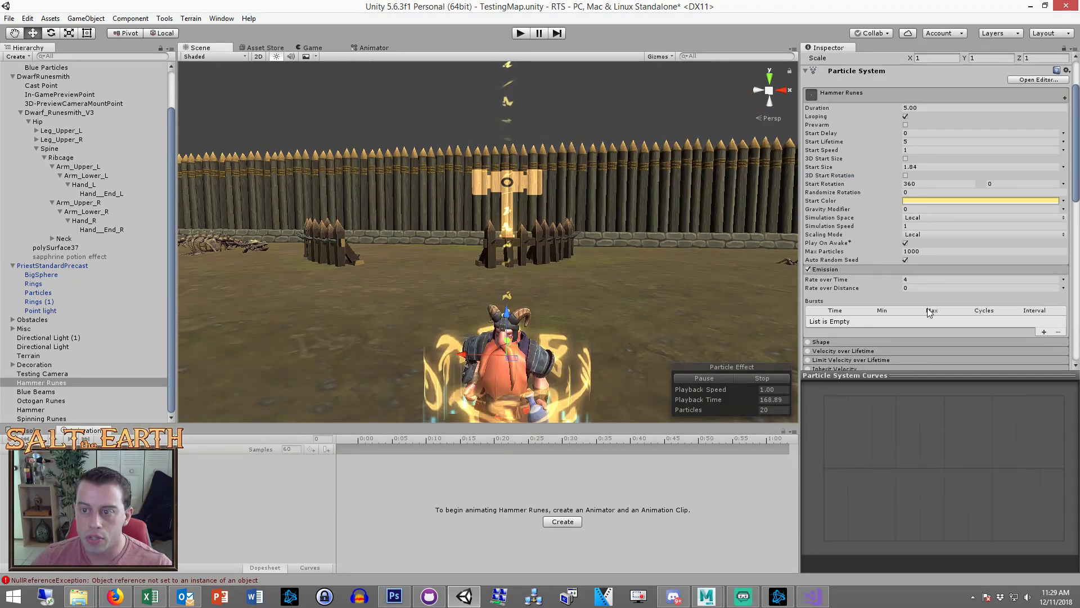
{"action": "scroll", "coordinate": [861, 268], "scroll_direction": "down", "scroll_amount": 3}
{"action": "left_click", "coordinate": [905, 342]}
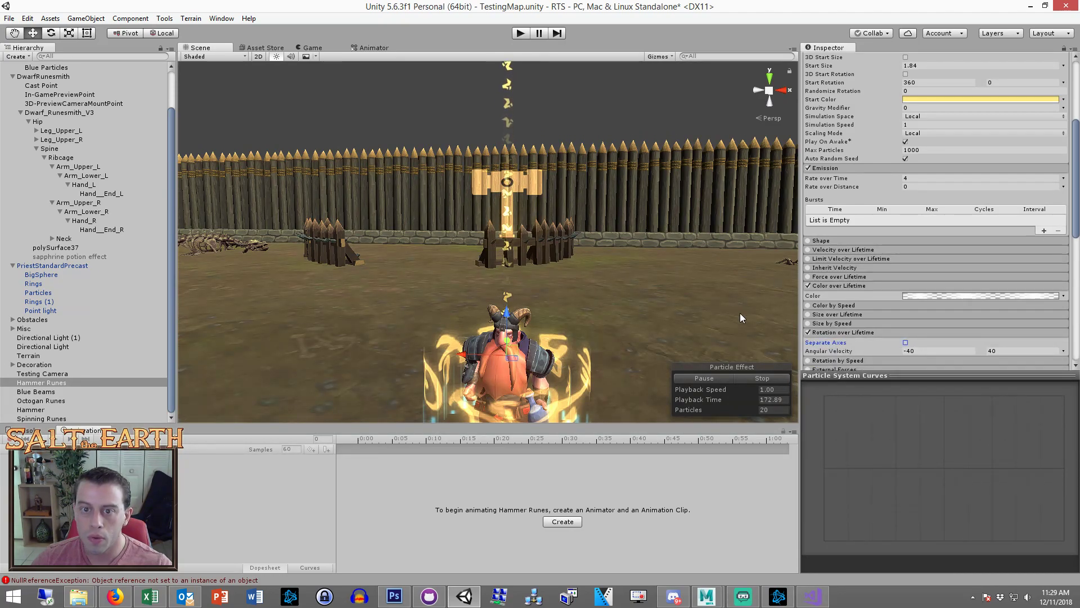
Enable the Shape module on the Hammer Runes as a Sphere with a radius of 0.1
{"action": "left_click", "coordinate": [808, 240]}
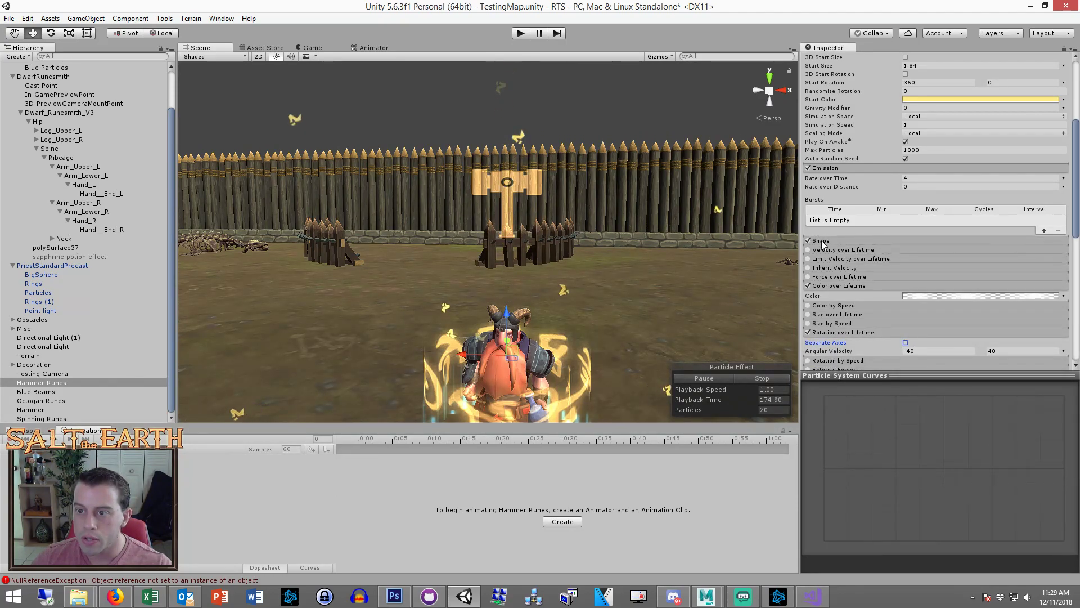
{"action": "left_click", "coordinate": [827, 240]}
{"action": "left_click", "coordinate": [909, 251]}
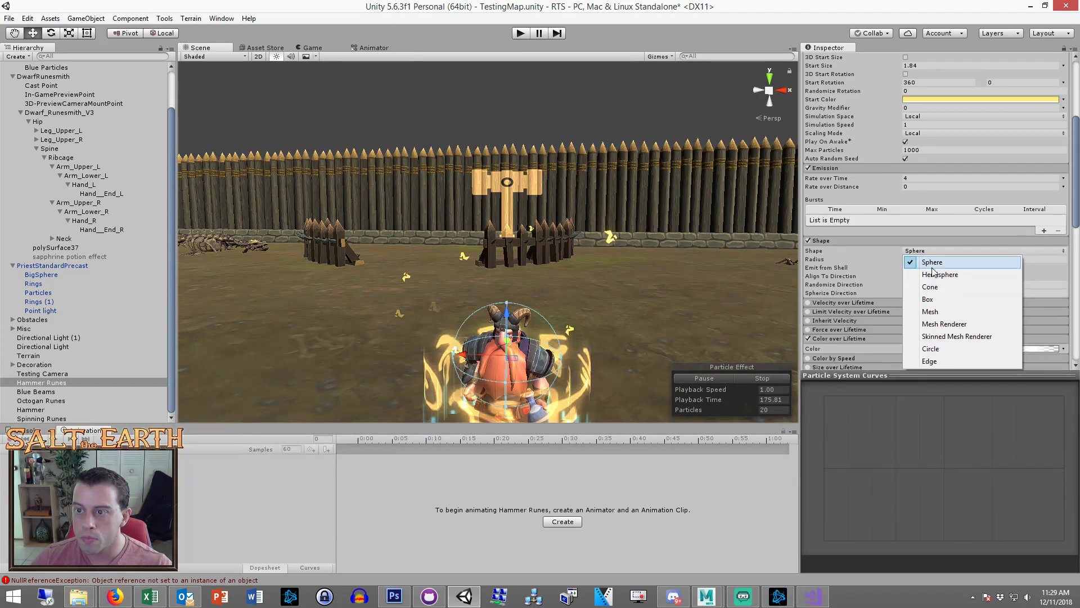
{"action": "left_click", "coordinate": [933, 262]}
{"action": "left_click", "coordinate": [919, 260]}
{"action": "type", "text": ".1"}
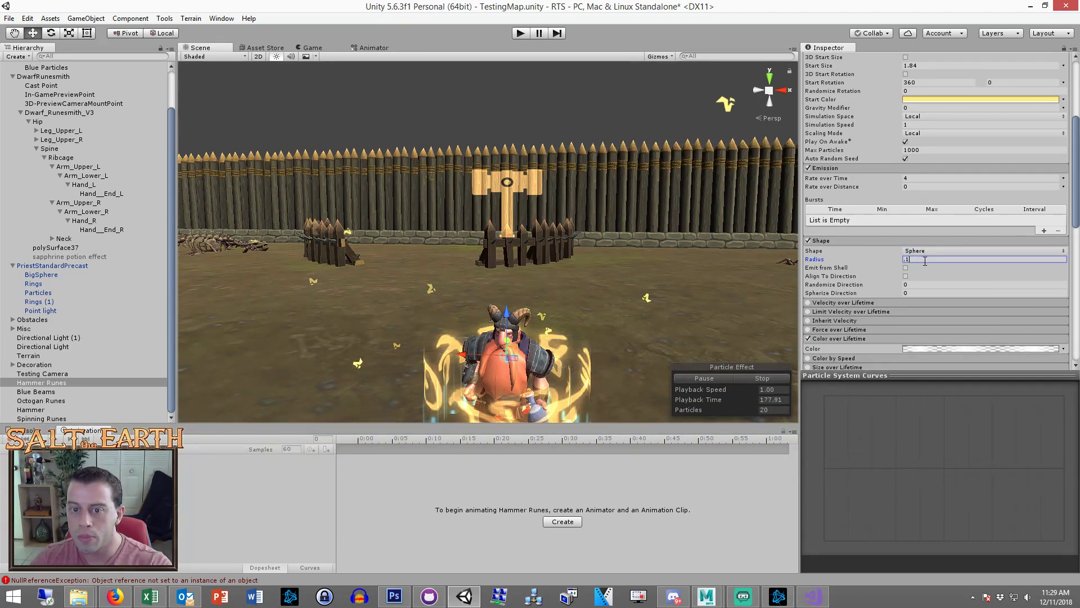
Set the Hammer Runes' Start Speed to 0 and Gravity Modifier to -0.02 to make the runes float upward
{"action": "scroll", "coordinate": [914, 287], "scroll_direction": "up", "scroll_amount": 5}
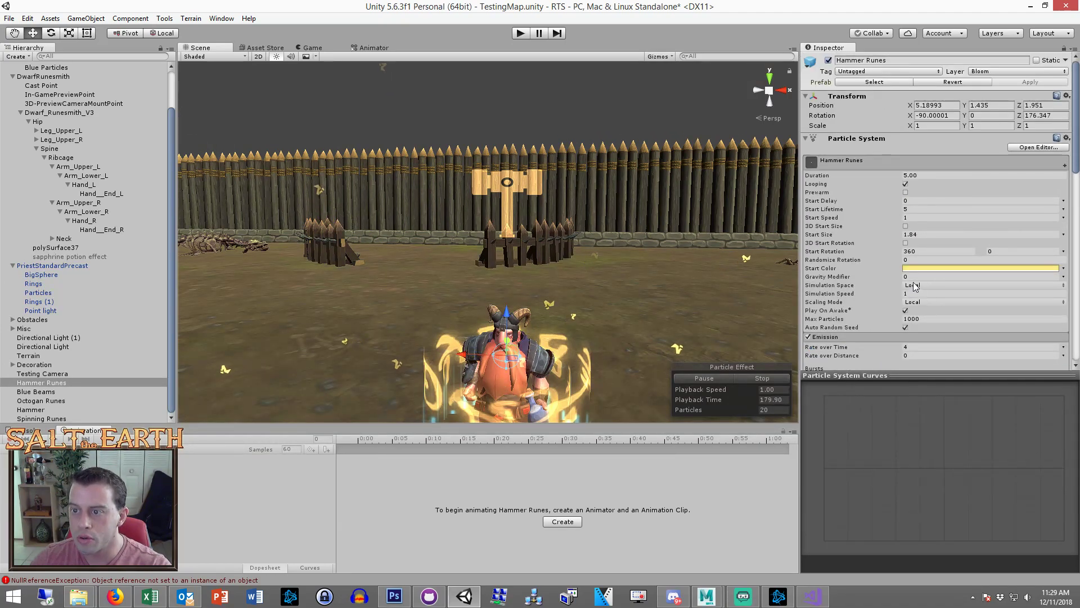
{"action": "left_click", "coordinate": [917, 218]}
{"action": "type", "text": "0"}
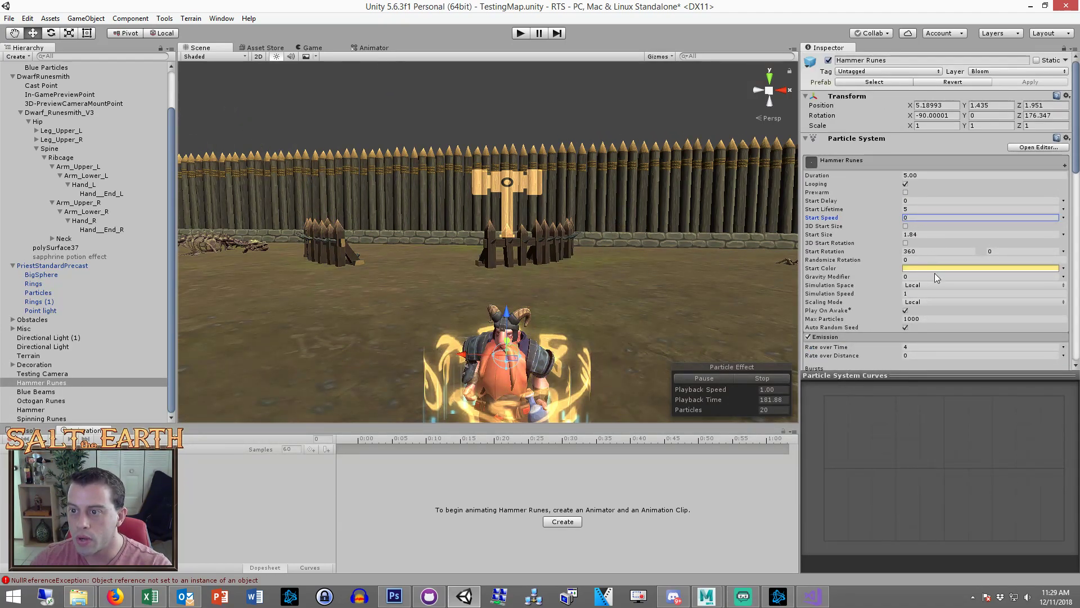
{"action": "left_click", "coordinate": [919, 276]}
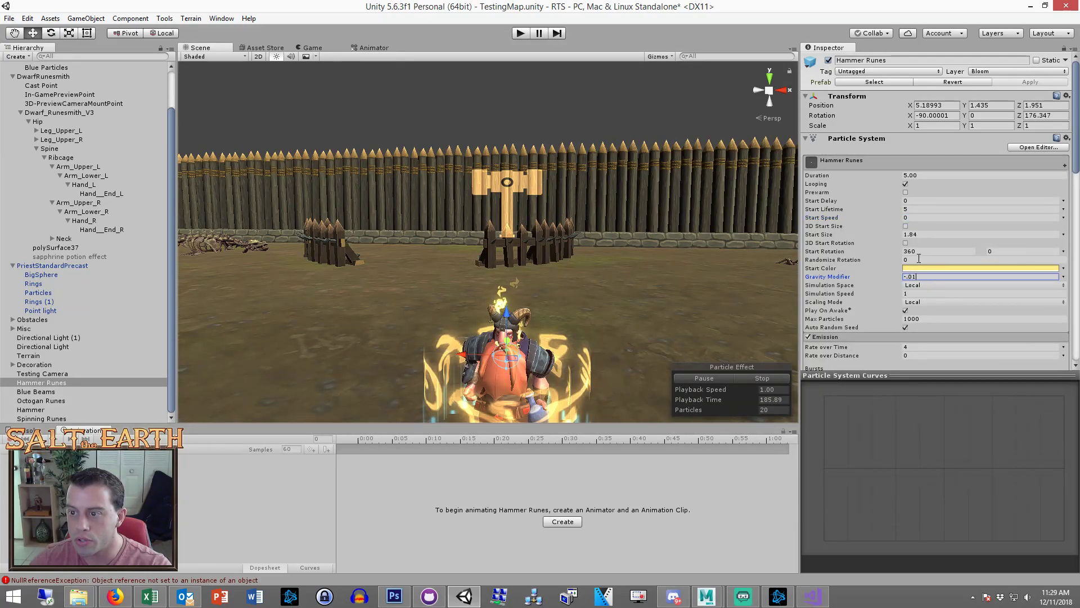
{"action": "type", "text": "-.01"}
{"action": "key", "text": "BackSpace"}
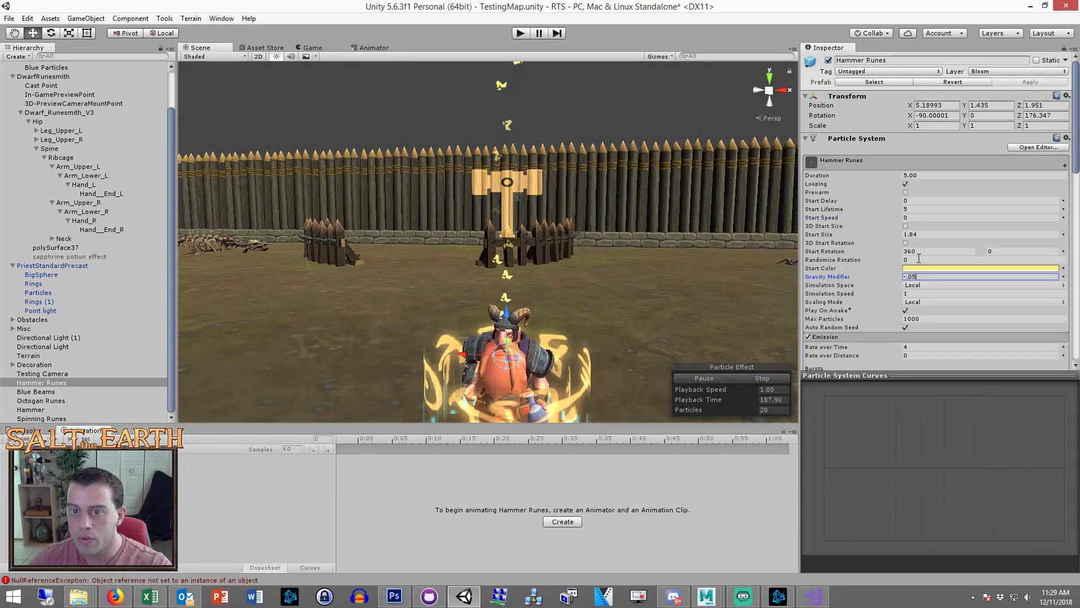
{"action": "type", "text": "2"}
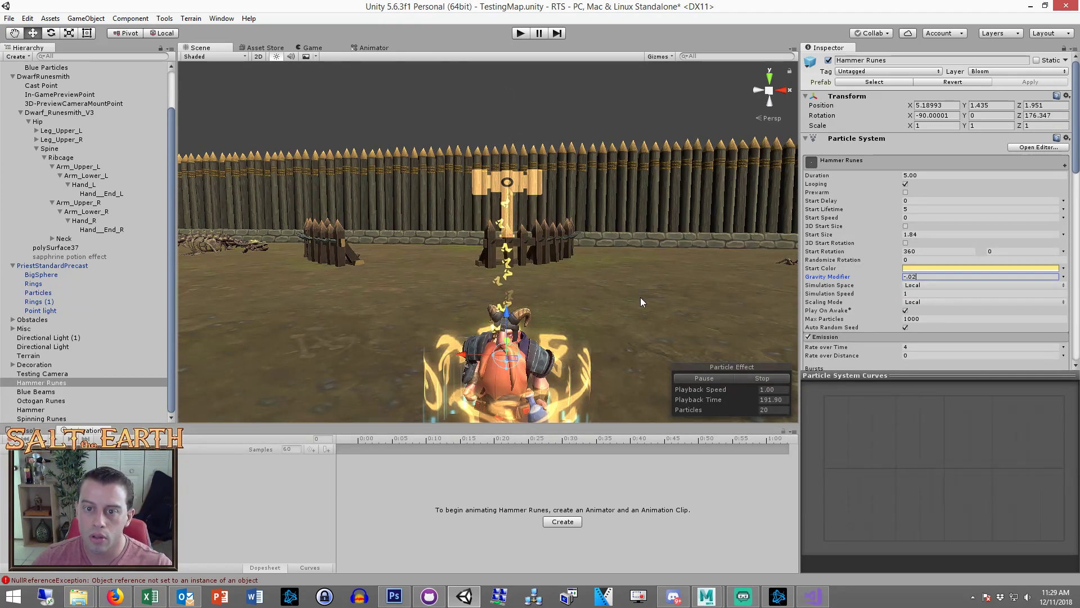
Make the Hammer Runes' Start Size random between two constants, 1 and 2
{"action": "left_click", "coordinate": [967, 234]}
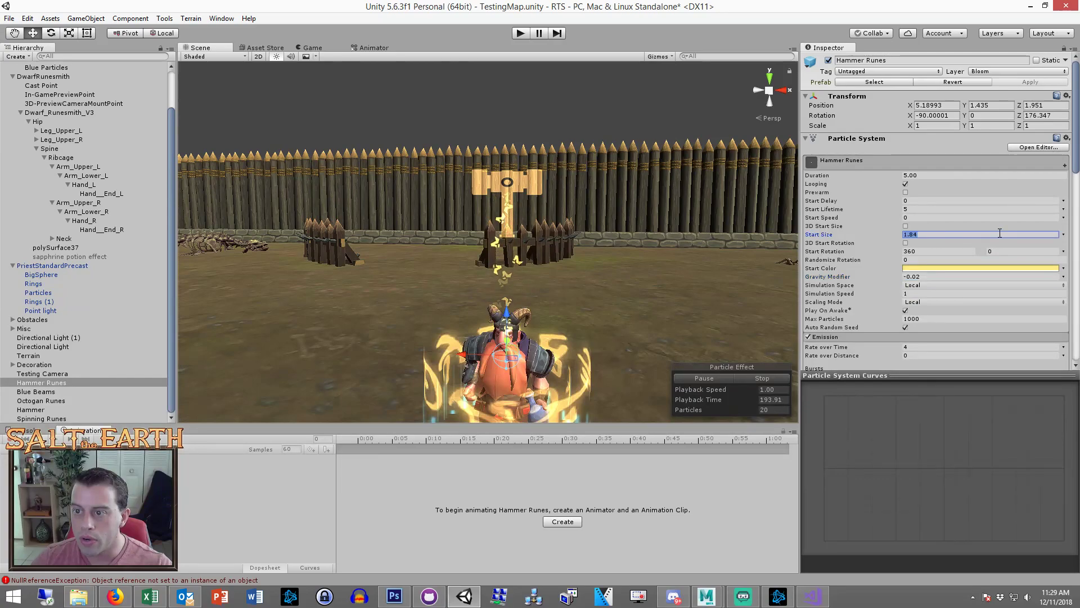
{"action": "left_click", "coordinate": [1064, 234]}
{"action": "left_click", "coordinate": [1040, 270]}
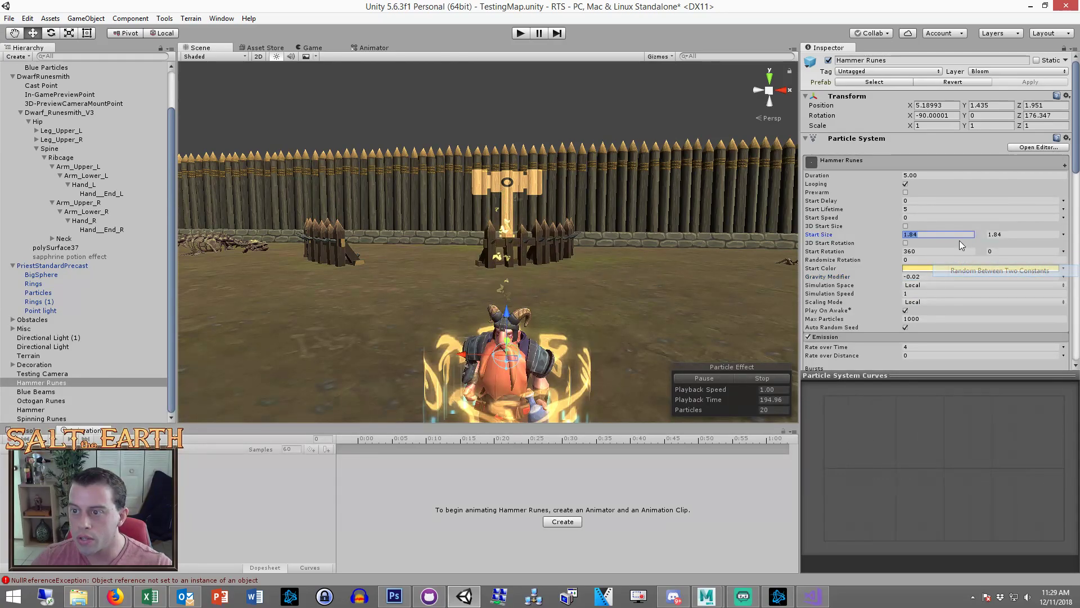
{"action": "type", "text": "1"}
{"action": "left_click", "coordinate": [999, 236]}
{"action": "type", "text": "2"}
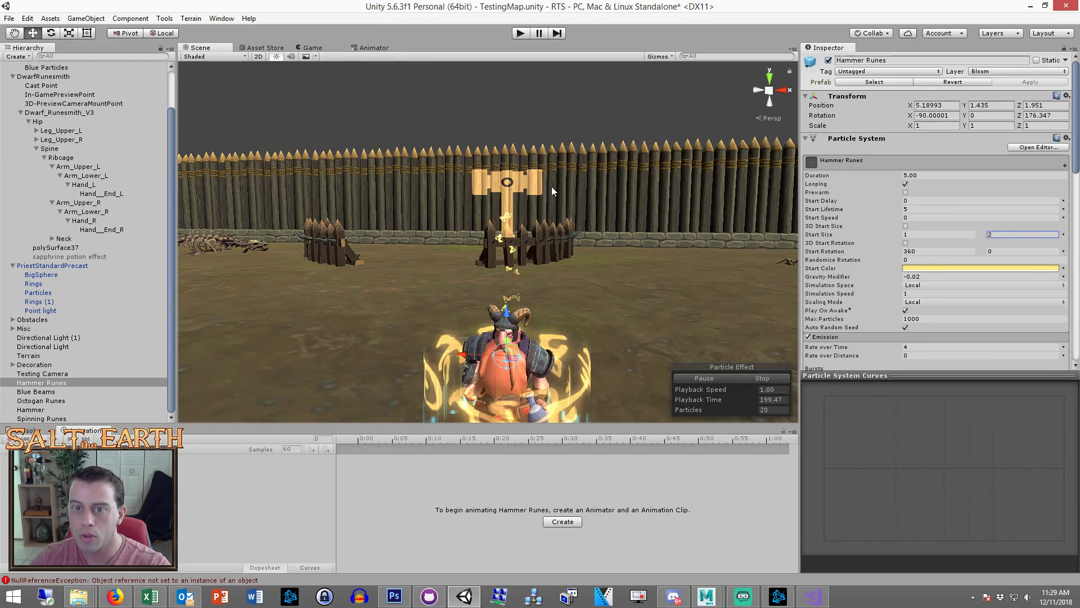
Check the rising runes in the game view with the Testing Camera and all the effect systems selected
{"action": "left_click", "coordinate": [333, 48]}
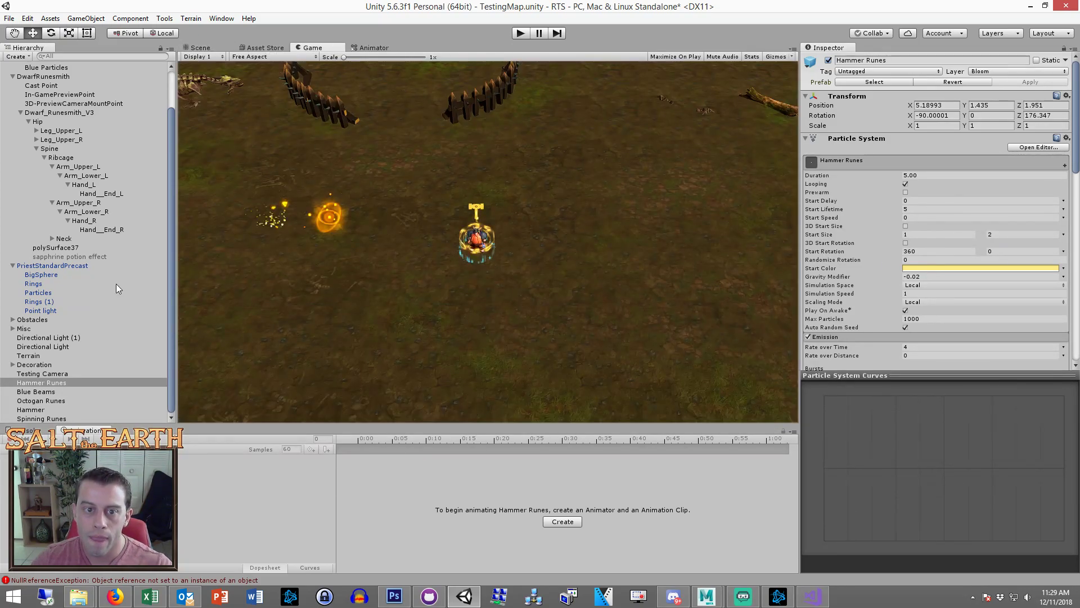
{"action": "left_click", "coordinate": [49, 374]}
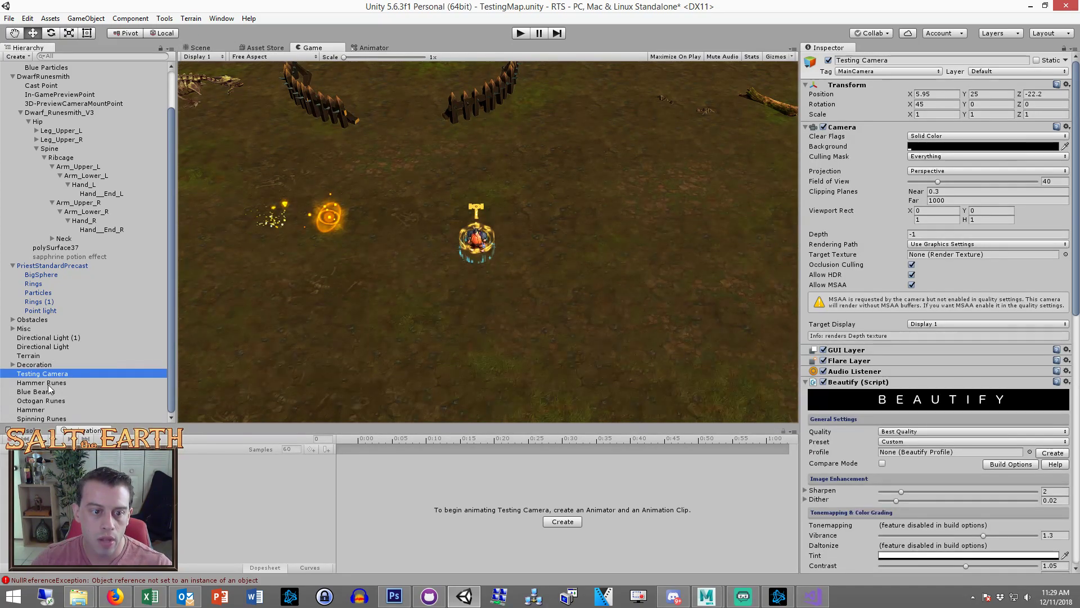
{"action": "left_click", "coordinate": [46, 418], "text": "shift"}
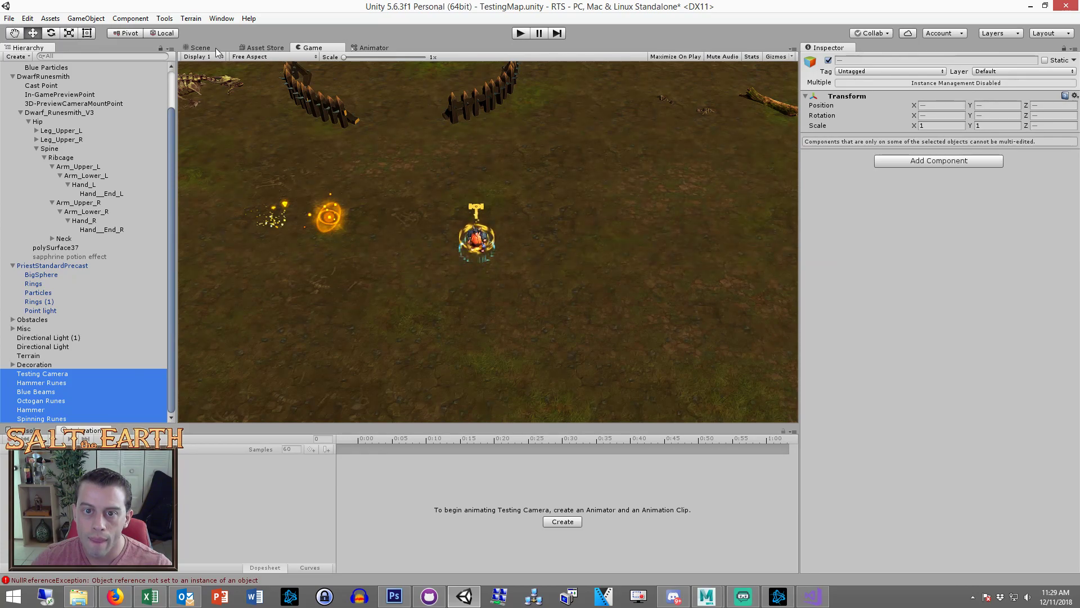
Raise the Hammer particle system higher above the dwarf to Y 4.472 in the scene view
{"action": "key", "text": "ctrl+1"}
{"action": "double_click", "coordinate": [41, 410]}
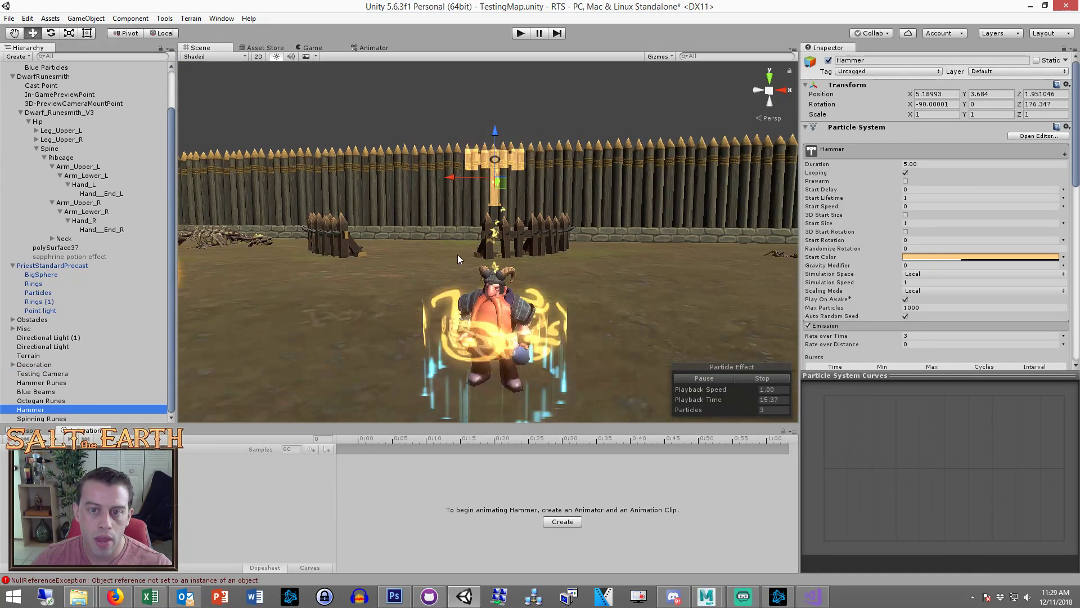
{"action": "left_click_drag", "start_coordinate": [503, 144], "coordinate": [497, 86]}
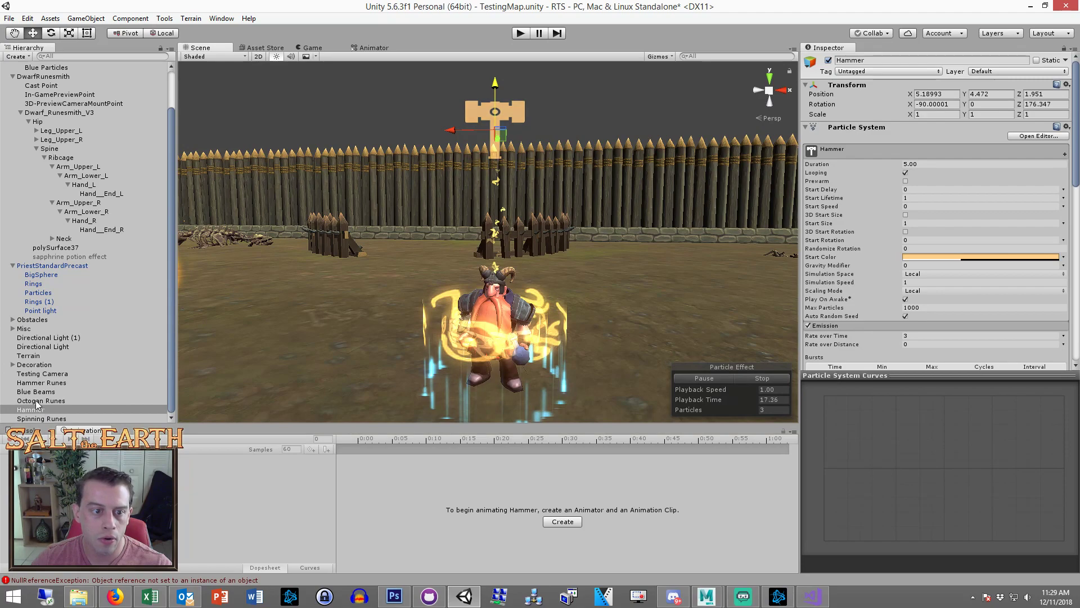
Set the Hammer Runes' Shape radius to 0.25, trying 0.3 first
{"action": "left_click", "coordinate": [41, 383]}
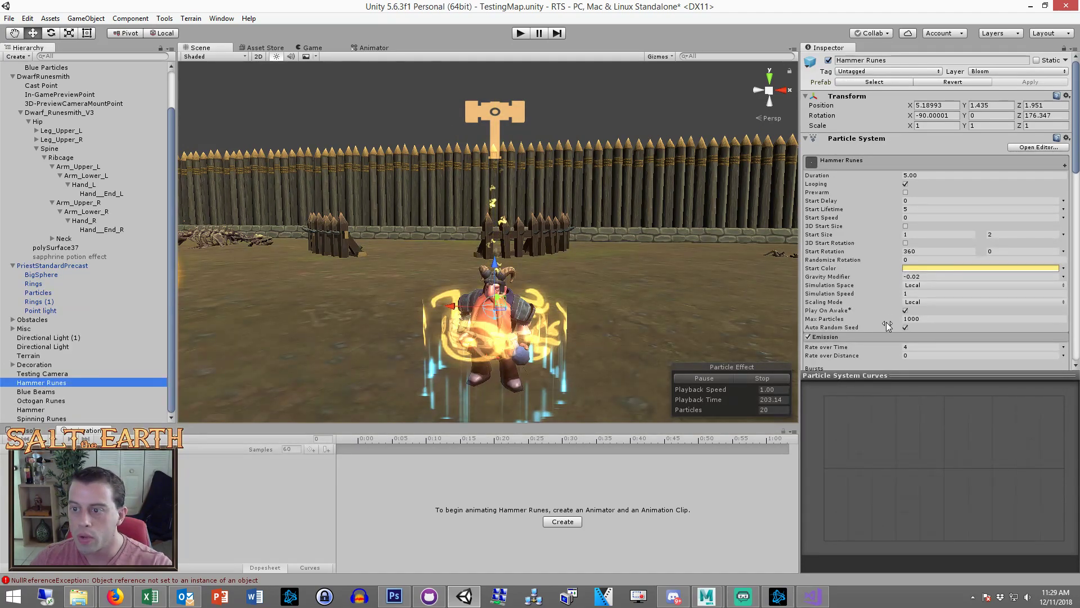
{"action": "scroll", "coordinate": [905, 286], "scroll_direction": "down", "scroll_amount": 3}
{"action": "left_click", "coordinate": [920, 326]}
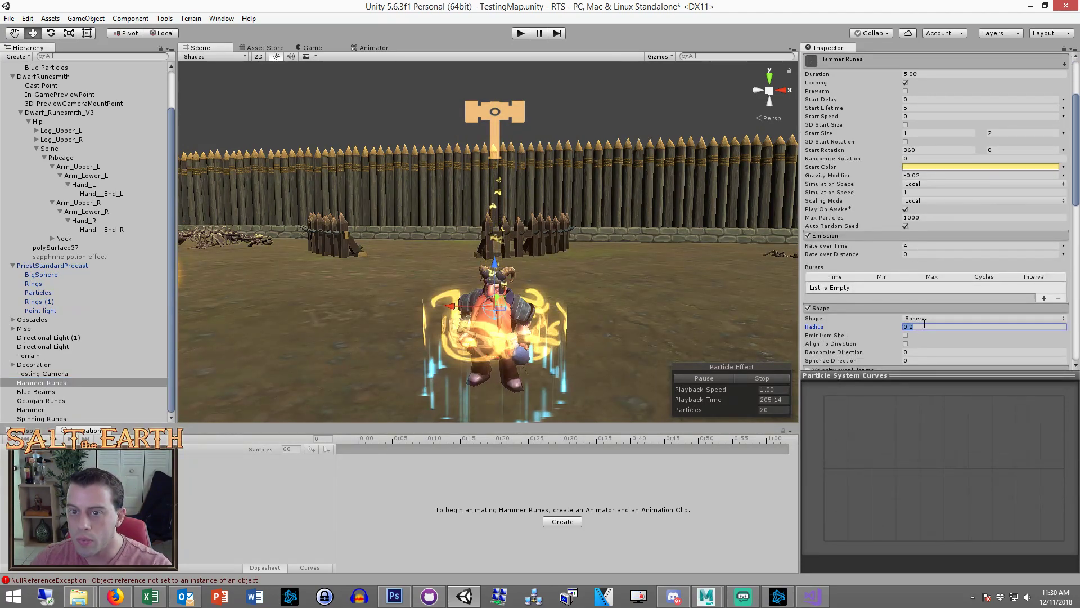
{"action": "scroll", "coordinate": [923, 322], "scroll_direction": "up", "scroll_amount": 3}
{"action": "scroll", "coordinate": [936, 275], "scroll_direction": "down", "scroll_amount": 3}
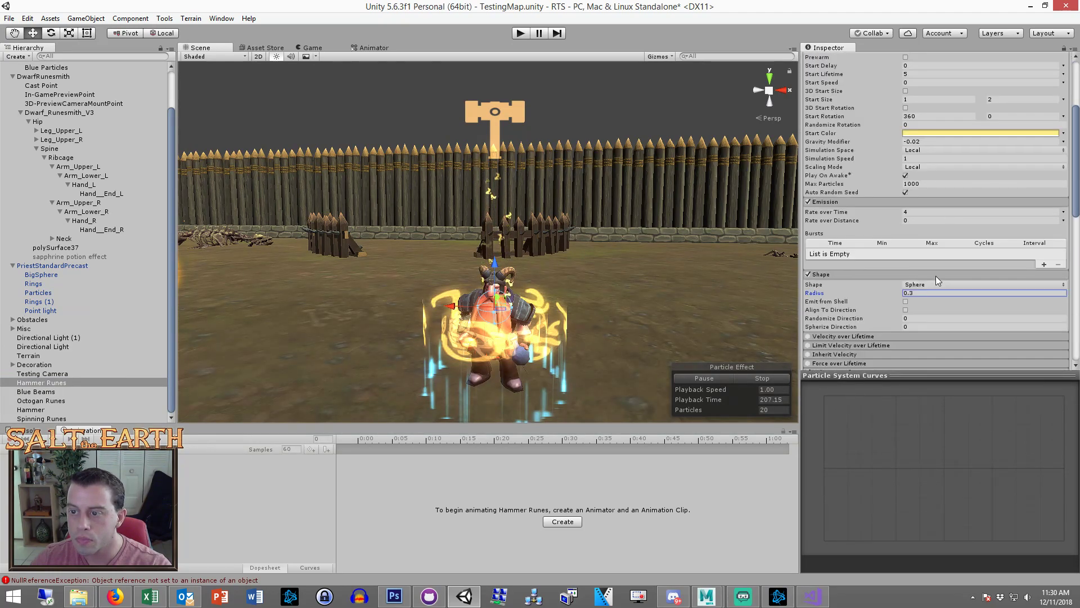
{"action": "left_click_drag", "start_coordinate": [922, 258], "coordinate": [904, 260]}
{"action": "type", "text": "."}
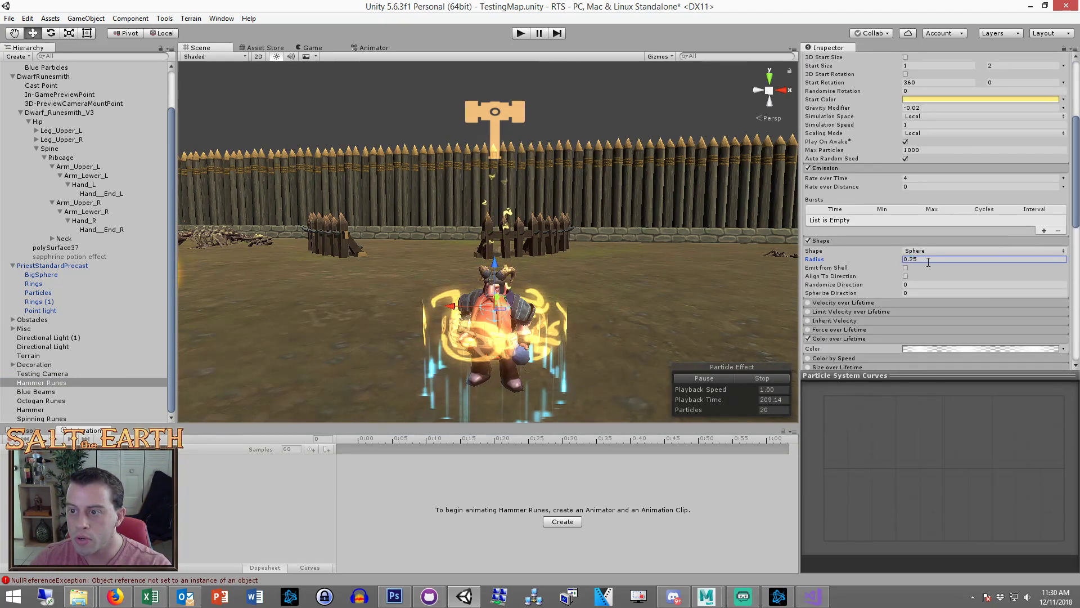
Set the Hammer Runes' Start Size range to 2 and 3 and the Start Lifetime to 5.5
{"action": "scroll", "coordinate": [937, 263], "scroll_direction": "up", "scroll_amount": 3}
{"action": "left_click", "coordinate": [937, 236]}
{"action": "type", "text": "2"}
{"action": "left_click", "coordinate": [993, 233]}
{"action": "type", "text": "3"}
{"action": "left_click", "coordinate": [934, 209]}
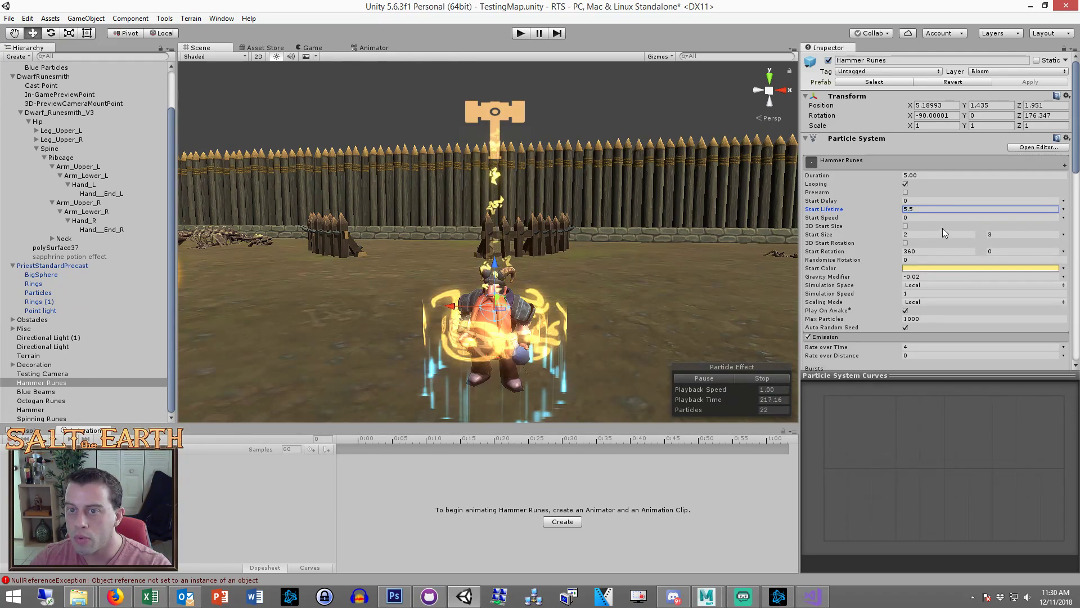
Check the resized runes in the game view with the Testing Camera and all the effect systems selected
{"action": "left_click", "coordinate": [324, 48]}
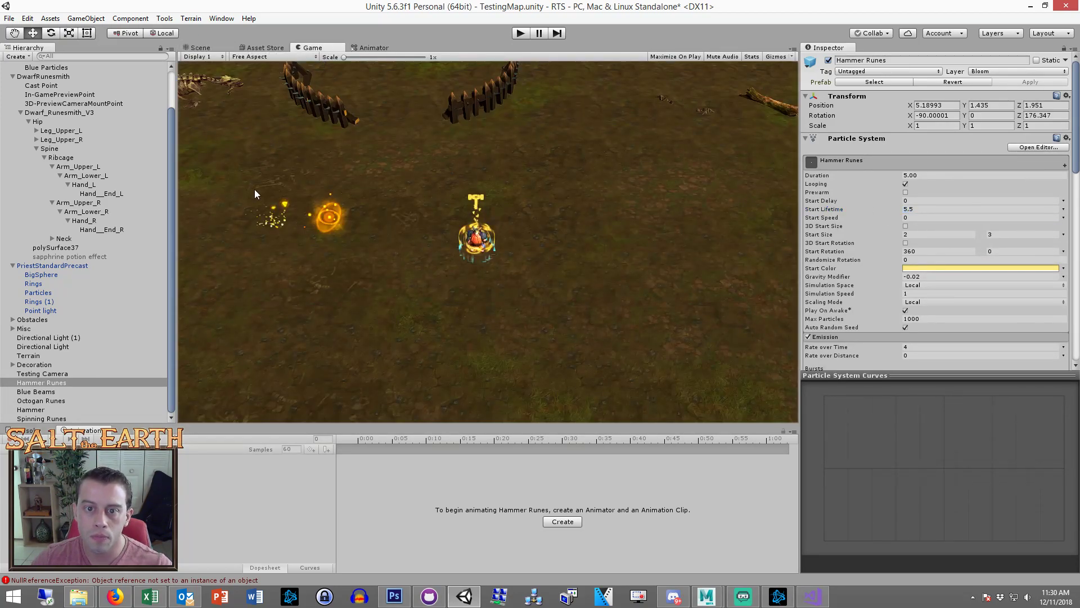
{"action": "left_click", "coordinate": [39, 373]}
{"action": "left_click", "coordinate": [42, 417], "text": "shift"}
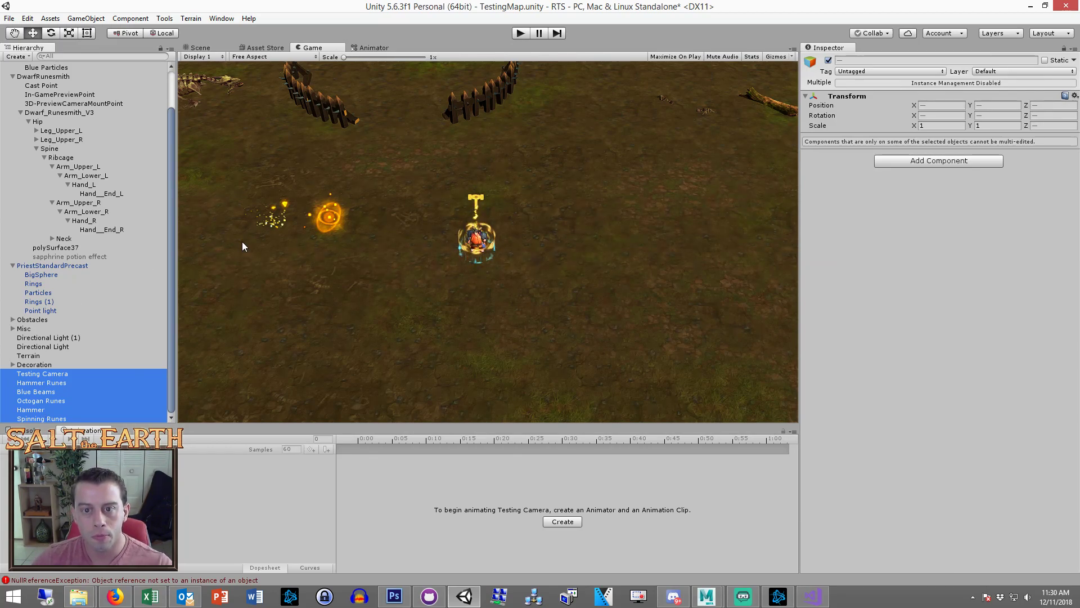
{"action": "left_click", "coordinate": [198, 47]}
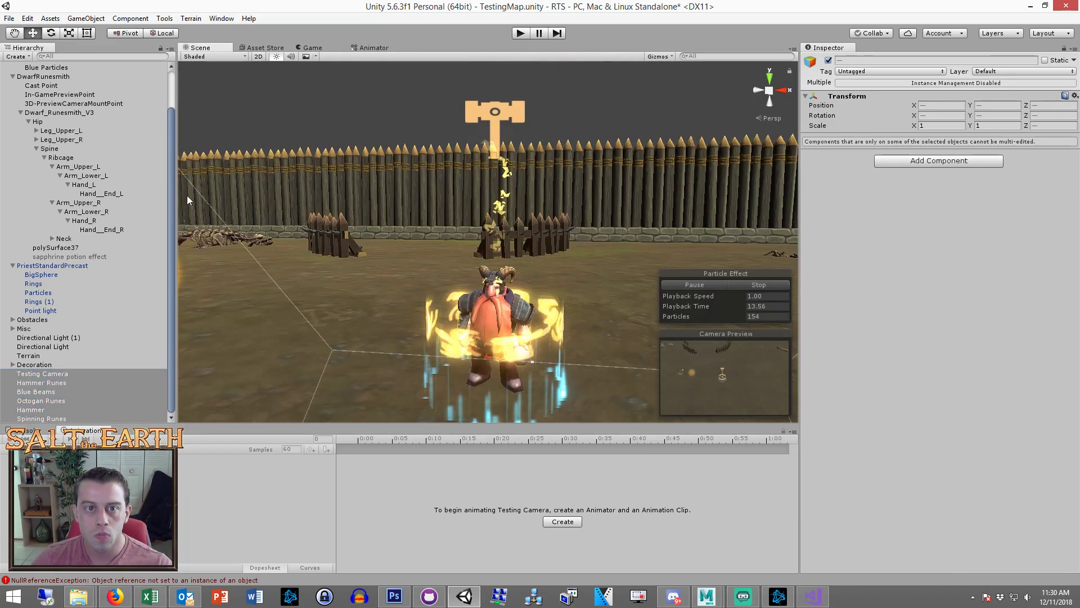
Raise the Hammer Runes to the base of the hammer at Y 4.121 and set their Gravity Modifier to 0.02
{"action": "left_click", "coordinate": [50, 383]}
{"action": "left_click", "coordinate": [502, 158]}
{"action": "left_click_drag", "start_coordinate": [500, 117], "coordinate": [498, 110]}
{"action": "left_click", "coordinate": [938, 277]}
{"action": "key", "text": "Delete"}
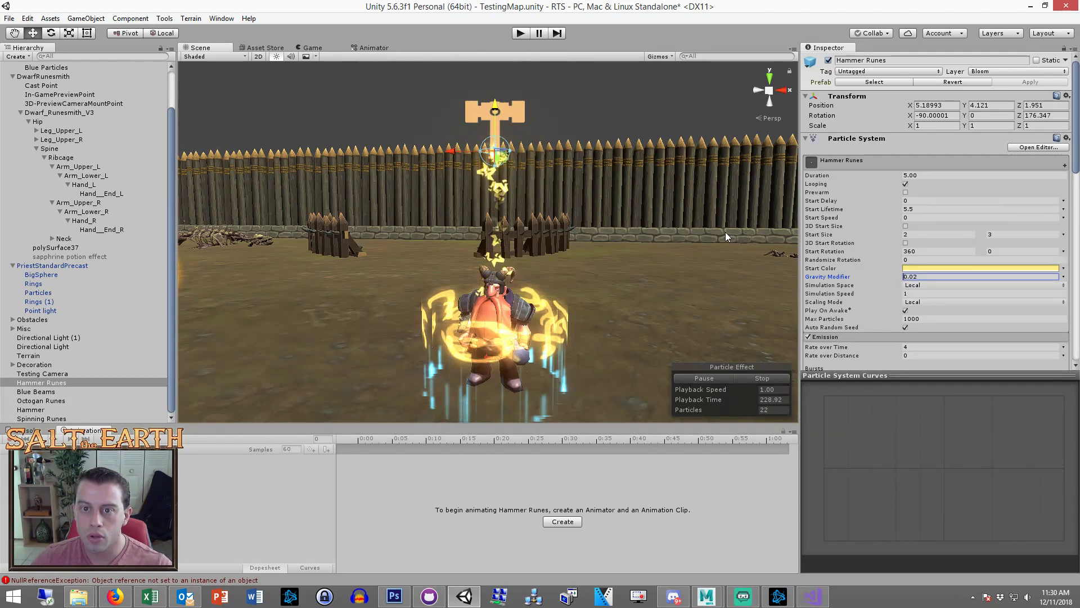
Collapse the Hammer Runes' Shape settings and check the downward rune stream in the game view with all effect systems selected
{"action": "scroll", "coordinate": [844, 303], "scroll_direction": "down", "scroll_amount": 3}
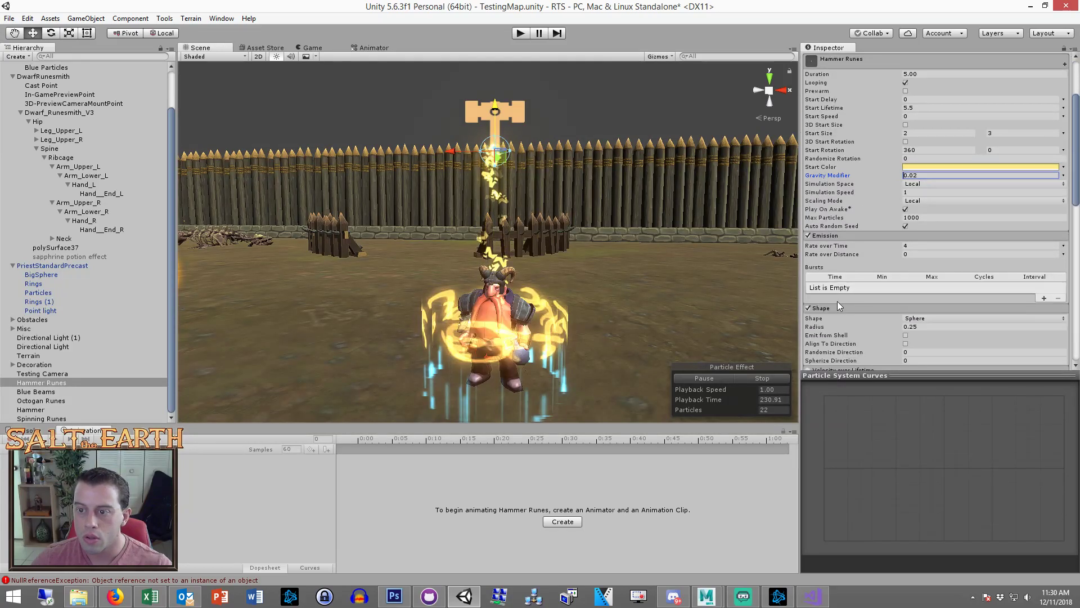
{"action": "left_click", "coordinate": [839, 308]}
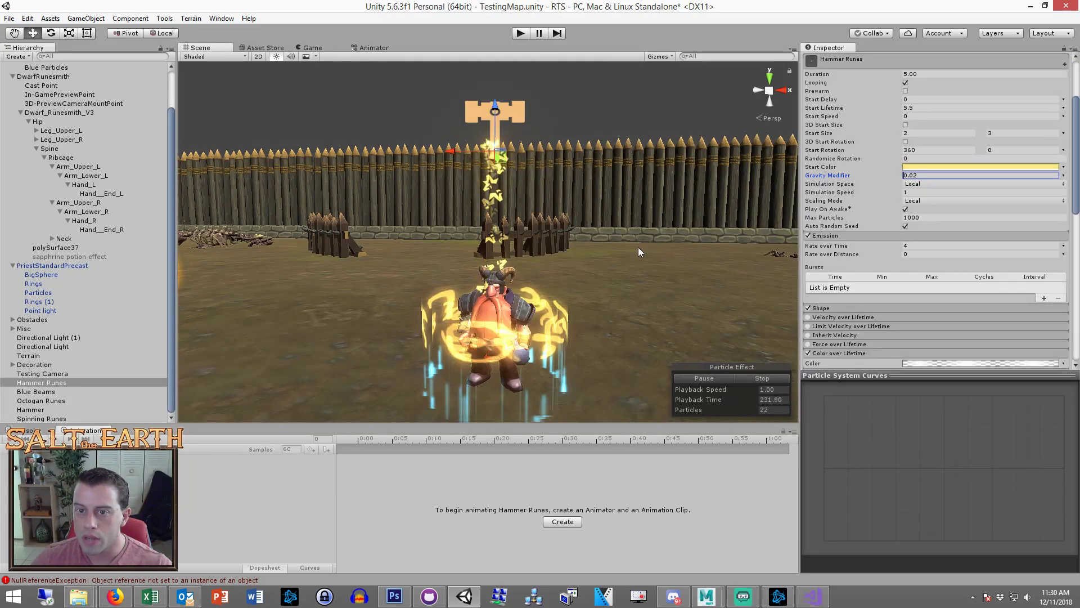
{"action": "left_click", "coordinate": [334, 49]}
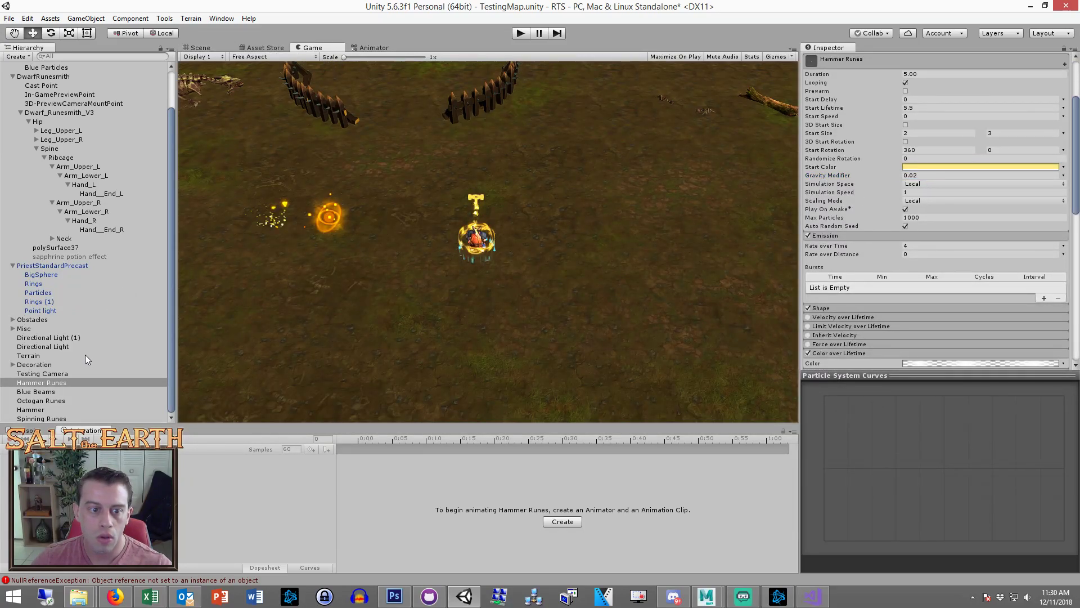
{"action": "left_click", "coordinate": [44, 418], "text": "shift"}
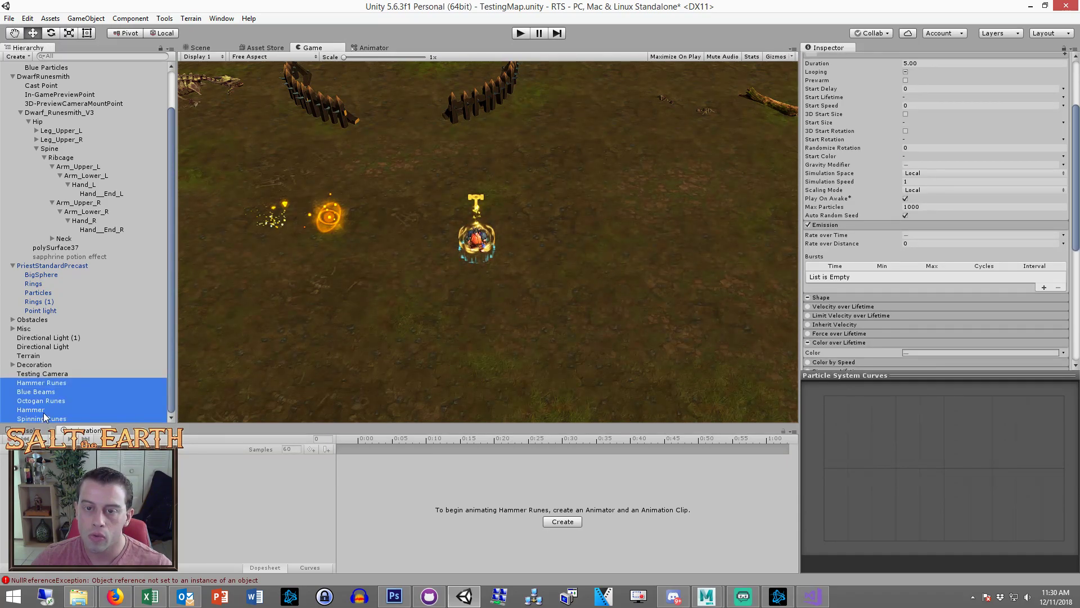
{"action": "left_click", "coordinate": [201, 48]}
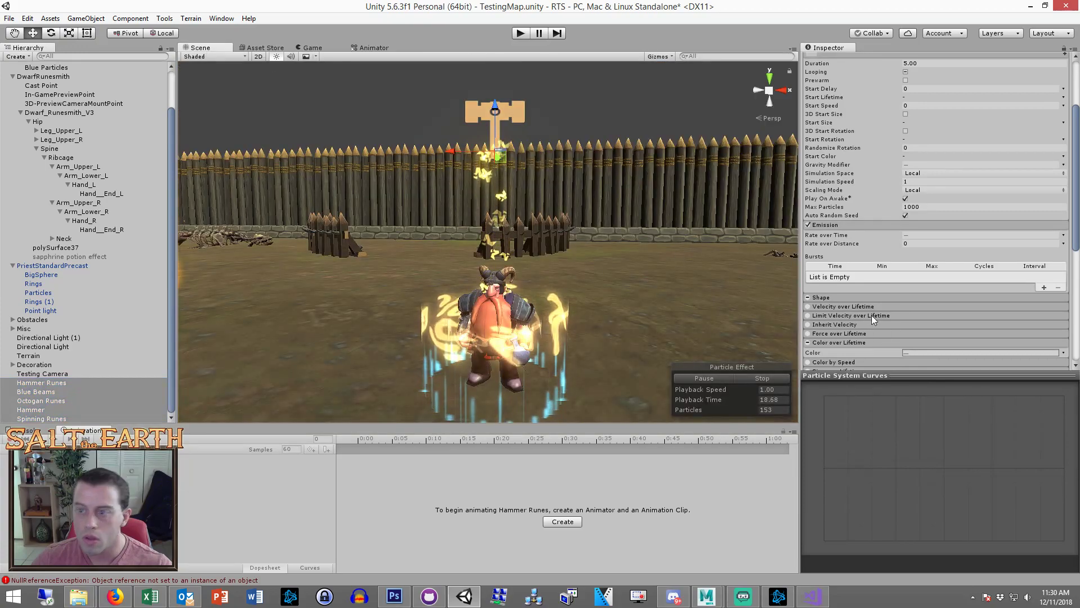
Set the Hammer Runes' Gravity Modifier to 0 and enable Velocity over Lifetime
{"action": "scroll", "coordinate": [894, 228], "scroll_direction": "up", "scroll_amount": 5}
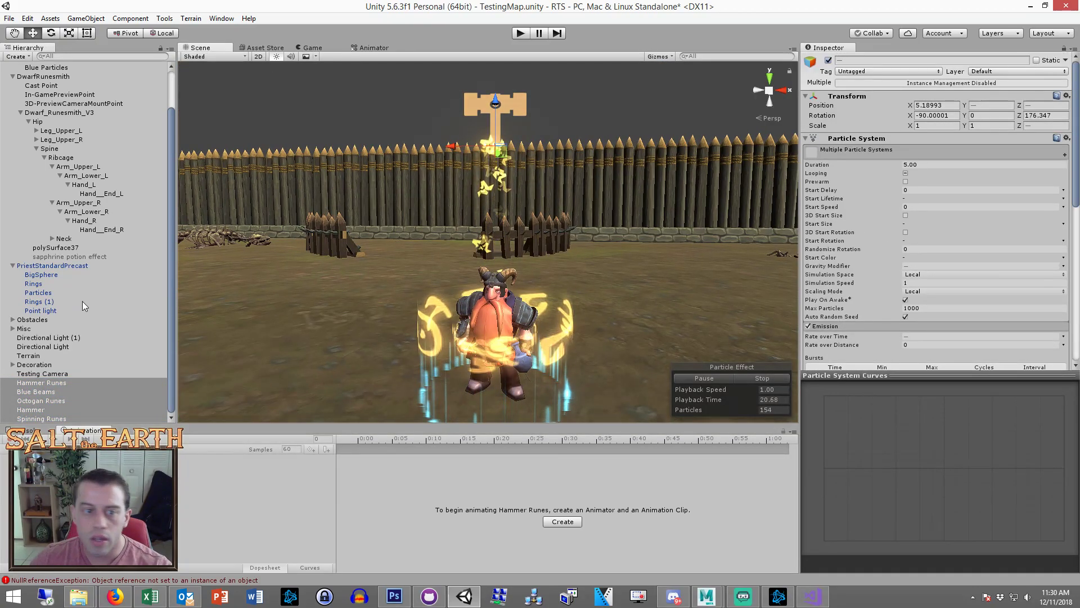
{"action": "left_click", "coordinate": [45, 384]}
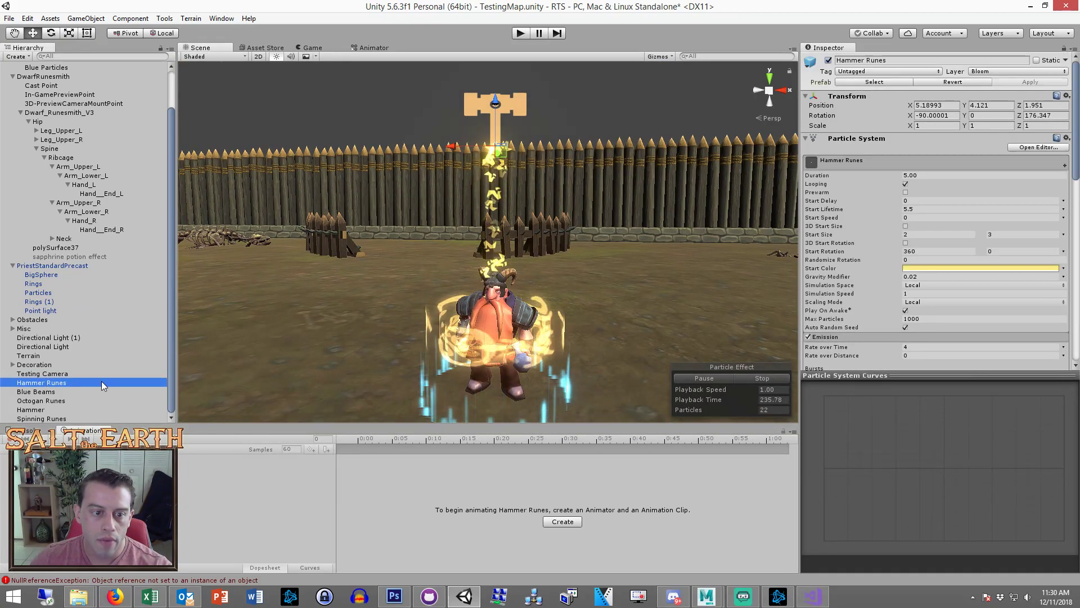
{"action": "left_click", "coordinate": [931, 278]}
{"action": "scroll", "coordinate": [895, 270], "scroll_direction": "down", "scroll_amount": 4}
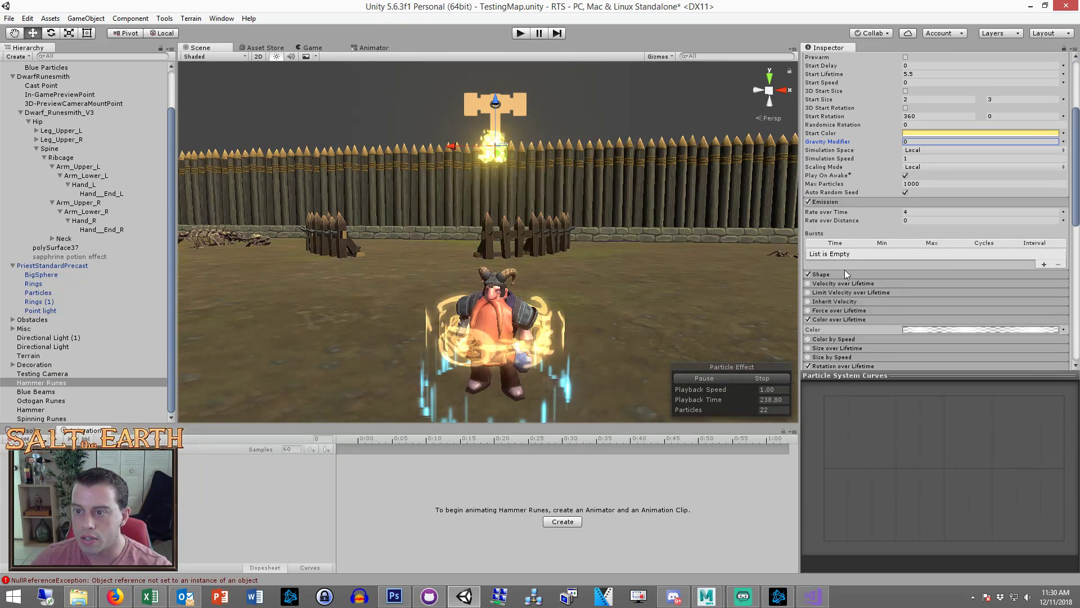
{"action": "left_click", "coordinate": [808, 283]}
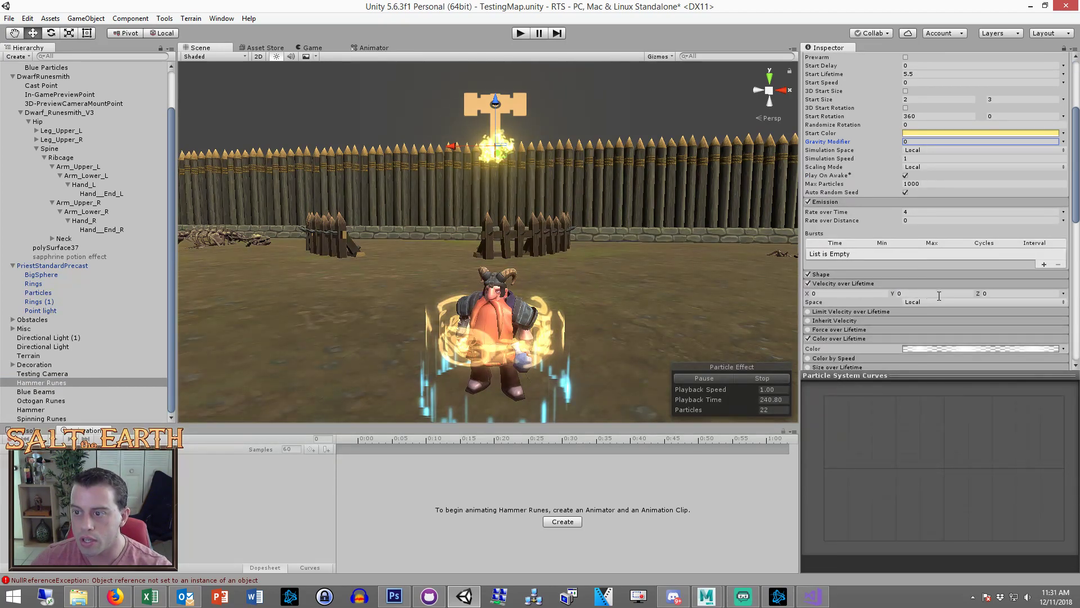
Set the Hammer Runes' Velocity over Lifetime to Y 0 and Z -1, trying other Y and Z values first
{"action": "scroll", "coordinate": [1004, 288], "scroll_direction": "up", "scroll_amount": 3}
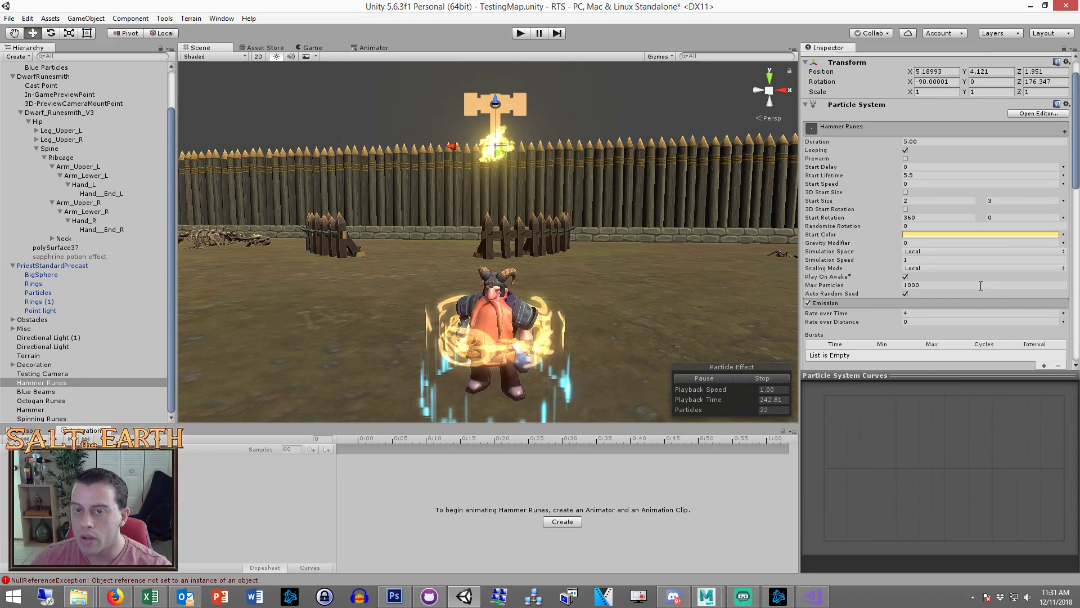
{"action": "scroll", "coordinate": [989, 287], "scroll_direction": "down", "scroll_amount": 2}
{"action": "left_click", "coordinate": [934, 327]}
{"action": "type", "text": "-"}
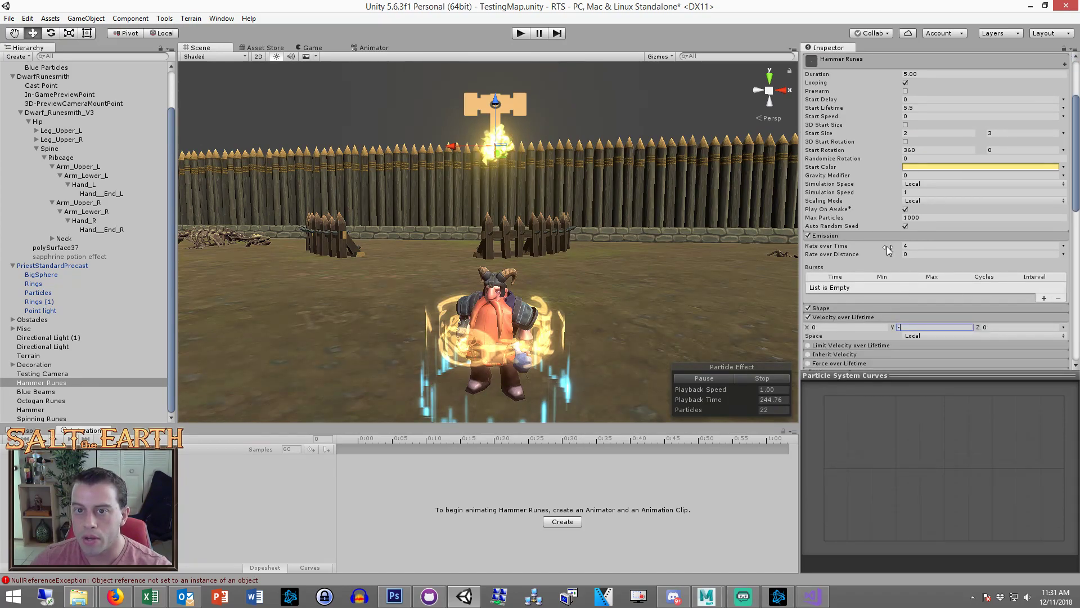
{"action": "type", "text": "1"}
{"action": "scroll", "coordinate": [559, 210], "scroll_direction": "down", "scroll_amount": 5}
{"action": "left_click_drag", "start_coordinate": [587, 178], "coordinate": [415, 264], "text": "alt"}
{"action": "left_click", "coordinate": [916, 328]}
{"action": "type", "text": "0"}
{"action": "left_click", "coordinate": [1017, 327]}
{"action": "type", "text": "1"}
{"action": "key", "text": "Return"}
{"action": "type", "text": "-1"}
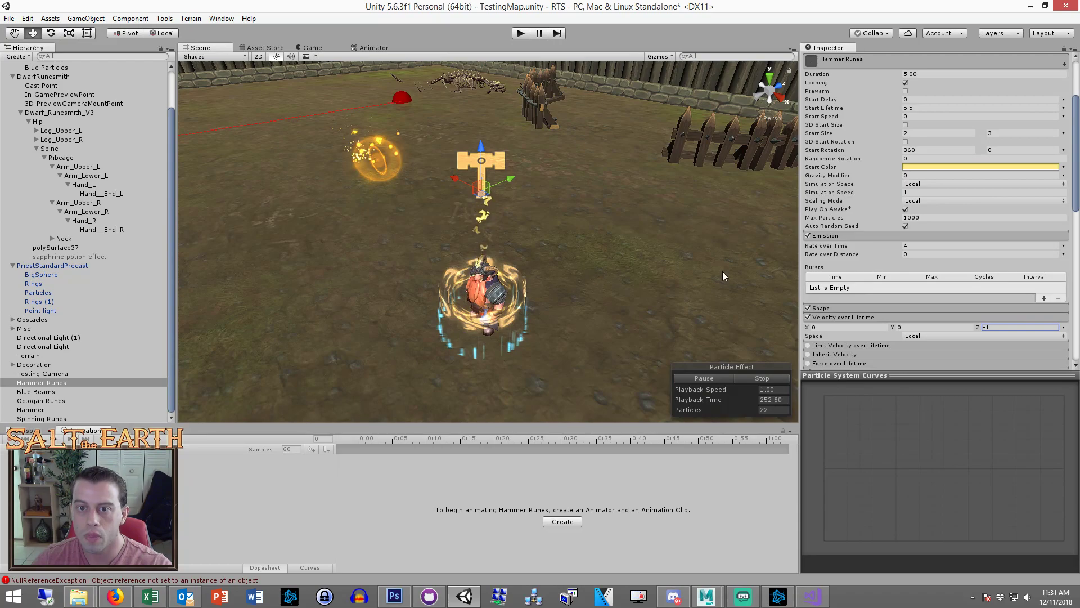
Inspect the rune stream from the front in the scene view, and check all effect systems in the game view
{"action": "left_click", "coordinate": [111, 381]}
{"action": "scroll", "coordinate": [534, 257], "scroll_direction": "up", "scroll_amount": 3, "text": "alt"}
{"action": "left_click_drag", "start_coordinate": [504, 265], "coordinate": [489, 219], "text": "alt"}
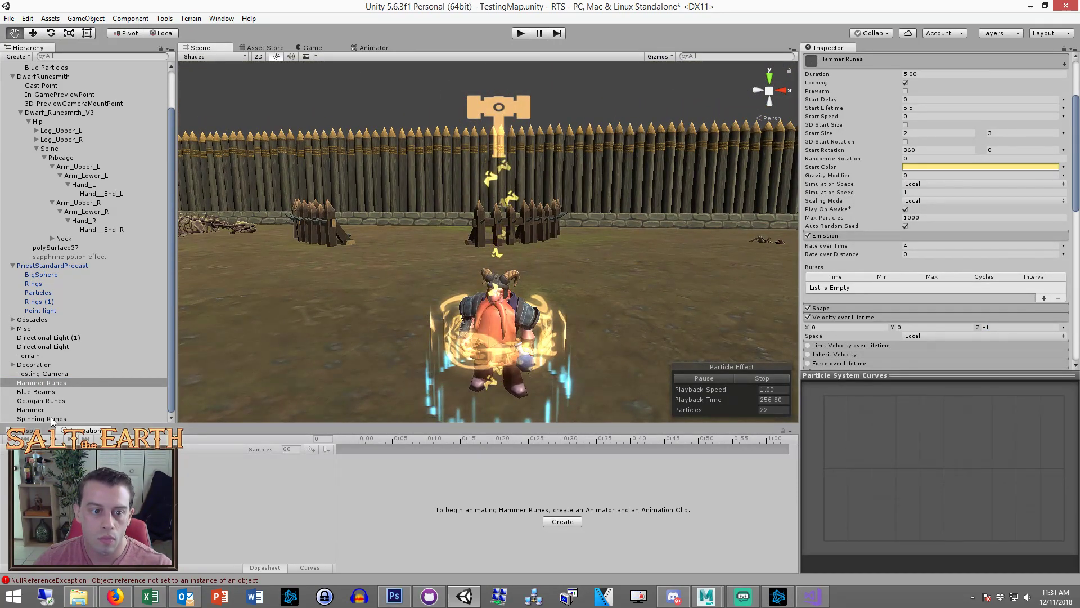
{"action": "left_click", "coordinate": [51, 419], "text": "shift"}
{"action": "left_click", "coordinate": [315, 48]}
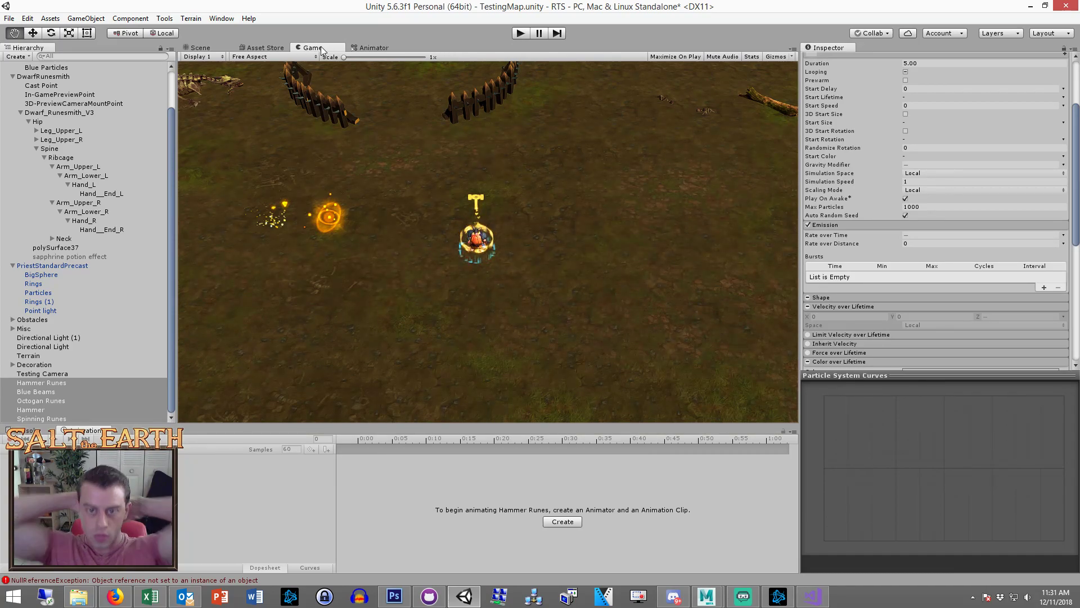
Set the Hammer Runes' Shape radius to 0.15, trying 0.2 first, and preview all effect systems together
{"action": "left_click", "coordinate": [41, 382]}
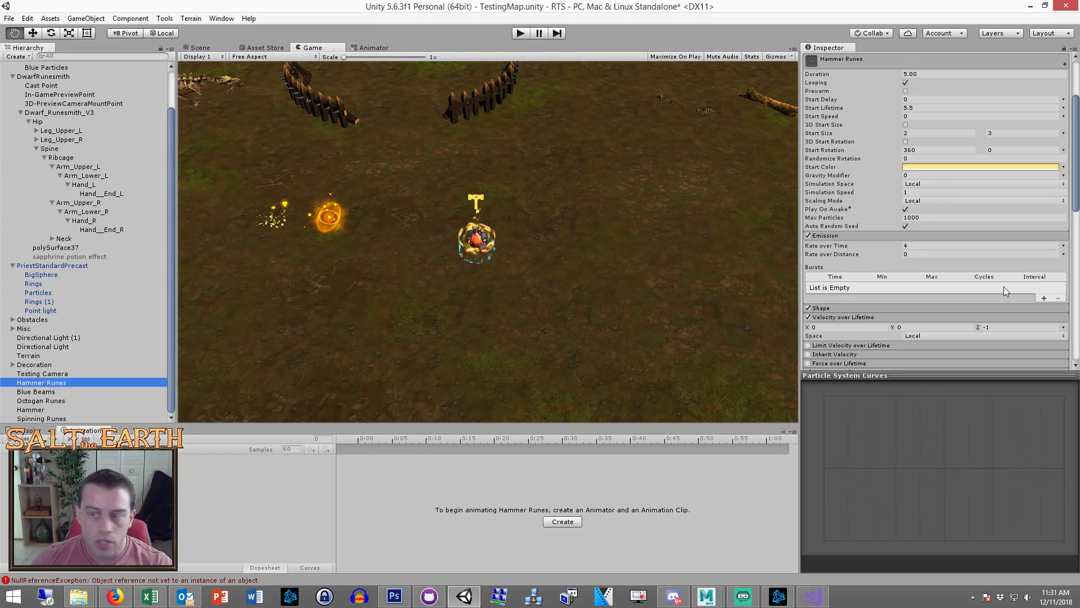
{"action": "scroll", "coordinate": [901, 268], "scroll_direction": "down", "scroll_amount": 3}
{"action": "left_click", "coordinate": [838, 240]}
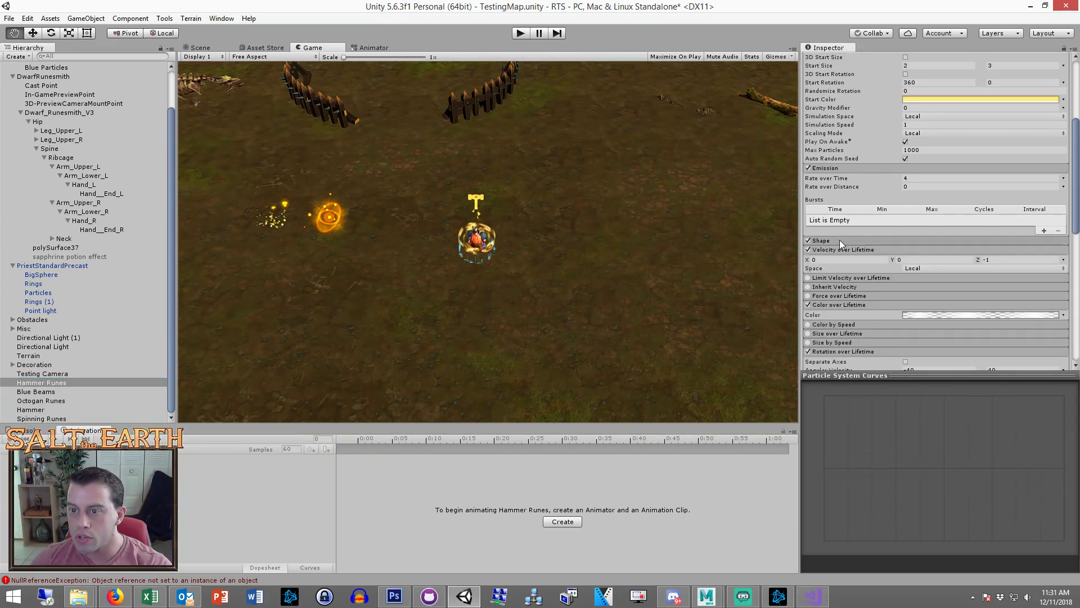
{"action": "left_click", "coordinate": [929, 263]}
{"action": "type", "text": ".2"}
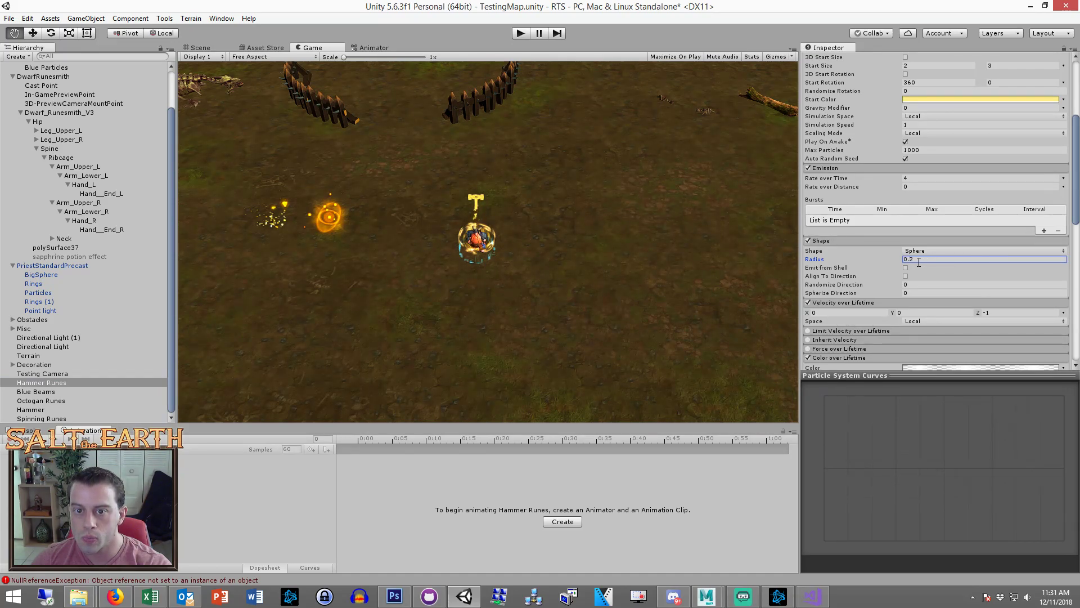
{"action": "type", "text": "0.15"}
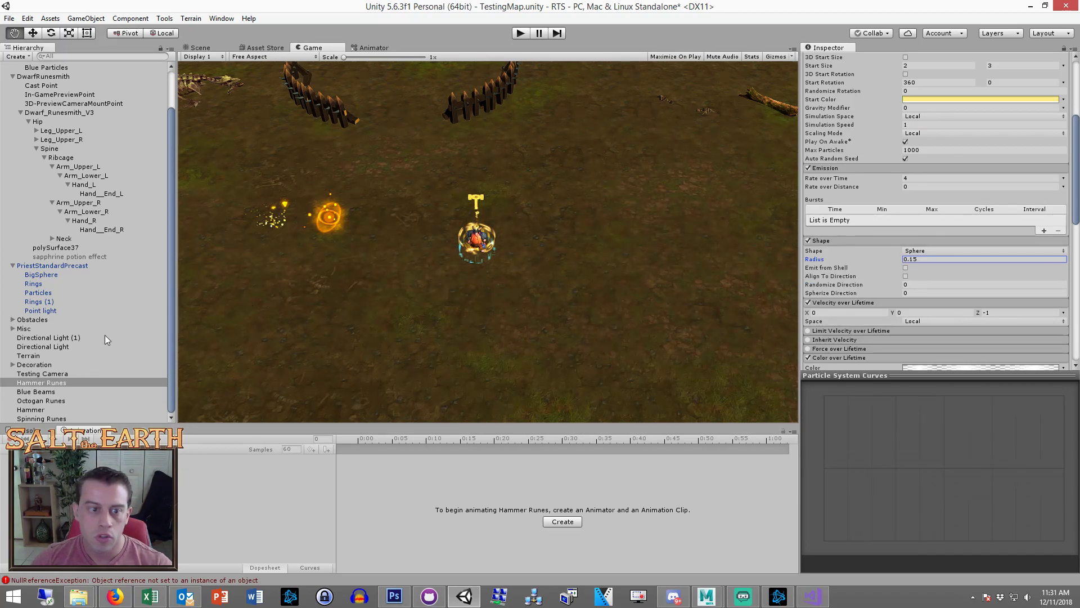
{"action": "left_click", "coordinate": [42, 382]}
{"action": "left_click", "coordinate": [41, 418], "text": "shift"}
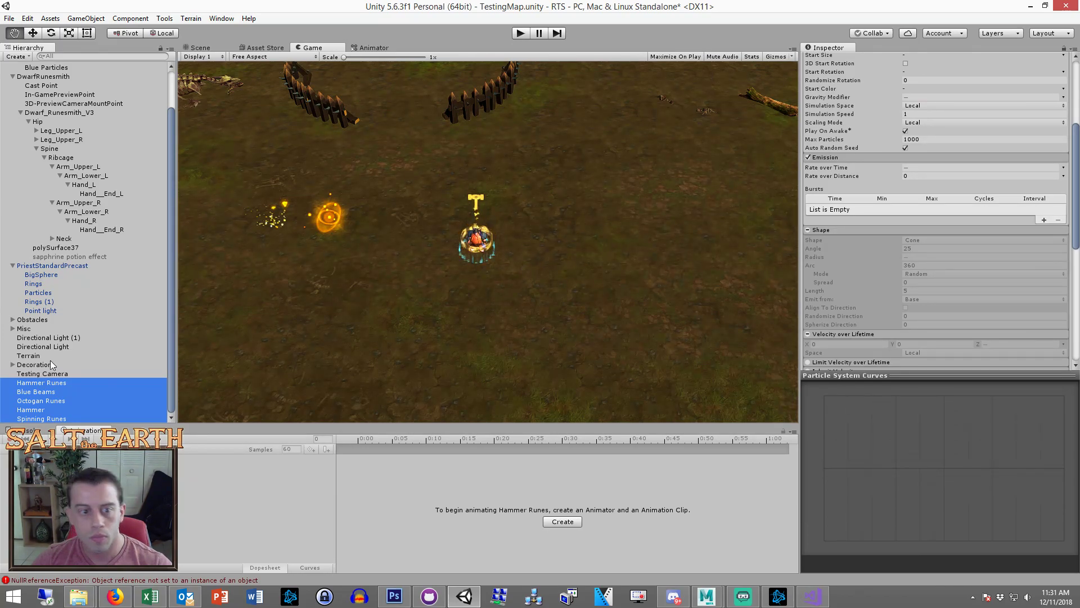
Make the Hammer's Start Size random between two constants, 0.9 and 1.1
{"action": "left_click", "coordinate": [40, 410]}
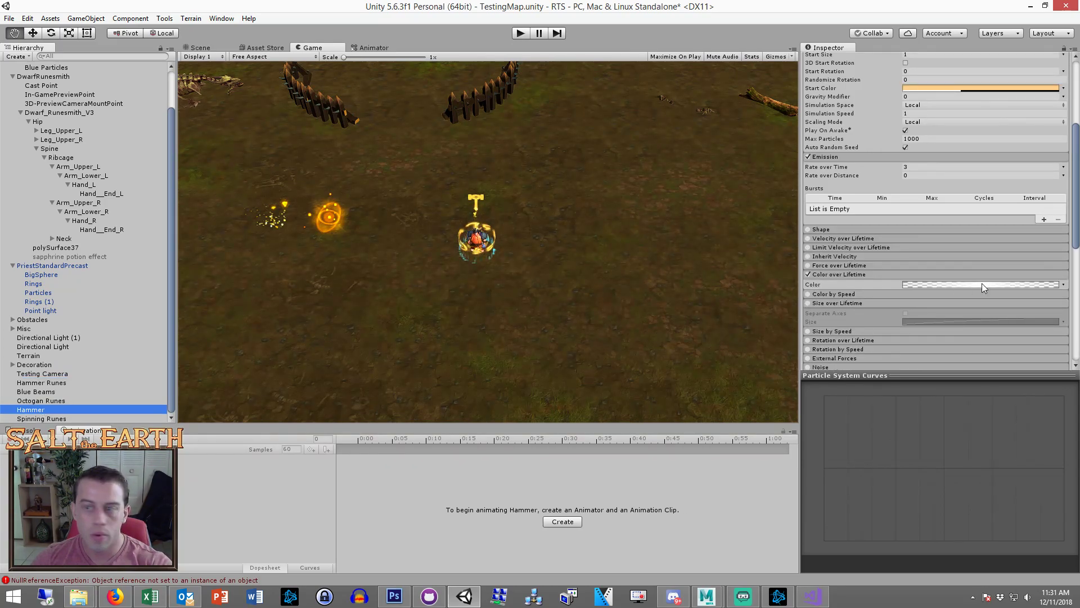
{"action": "scroll", "coordinate": [974, 285], "scroll_direction": "up", "scroll_amount": 5}
{"action": "left_click", "coordinate": [941, 223]}
{"action": "left_click", "coordinate": [1062, 226]}
{"action": "left_click", "coordinate": [996, 259]}
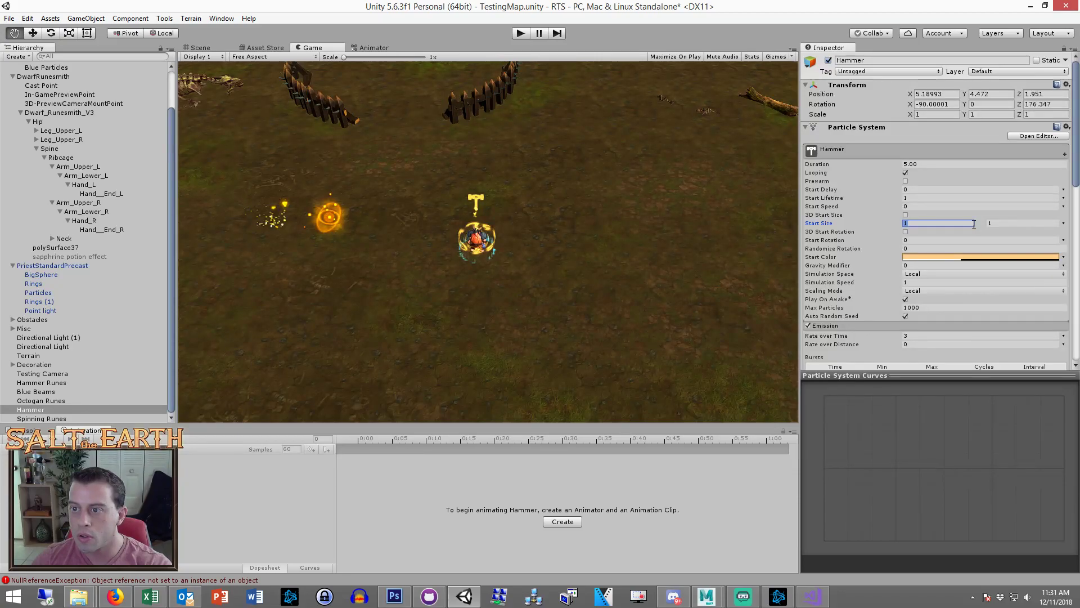
{"action": "type", "text": ".9"}
{"action": "left_click", "coordinate": [1008, 223]}
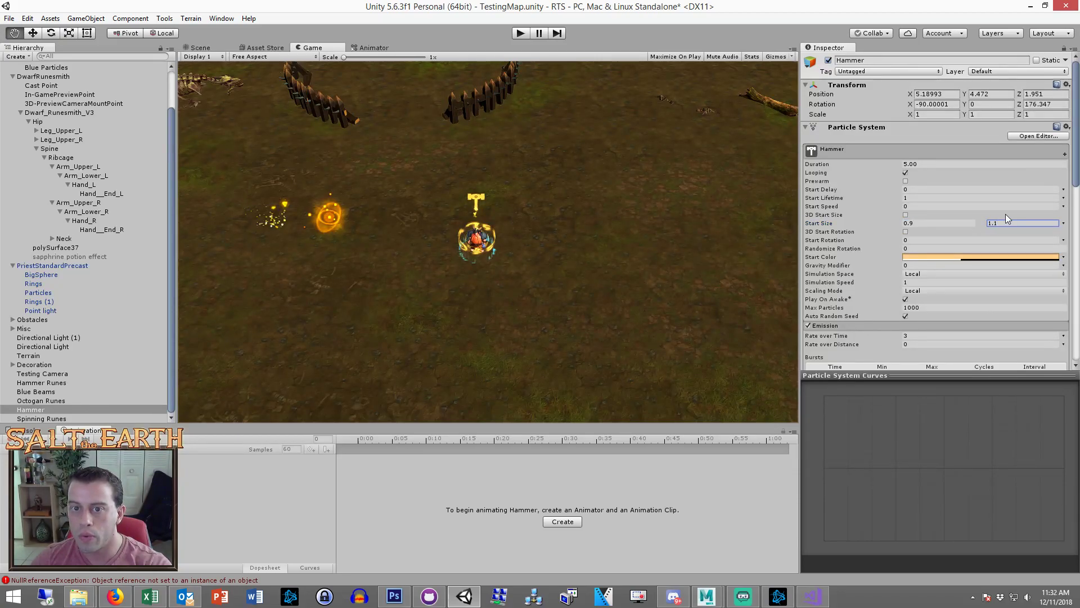
Preview the varied hammer size in the game view with all five effect systems selected
{"action": "left_click", "coordinate": [45, 375]}
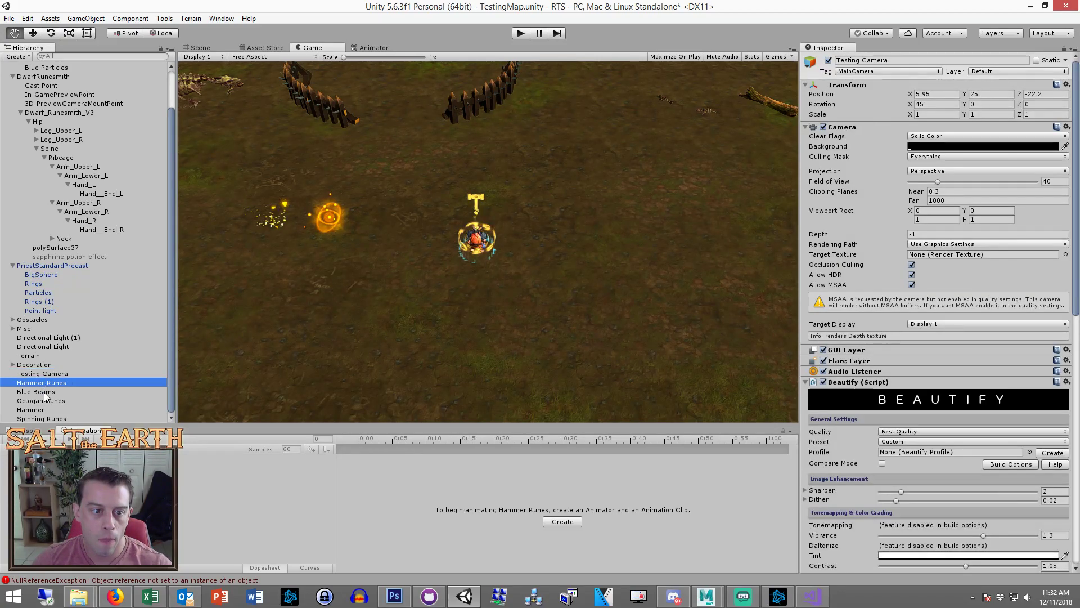
{"action": "left_click", "coordinate": [43, 384]}
{"action": "left_click", "coordinate": [39, 419], "text": "shift"}
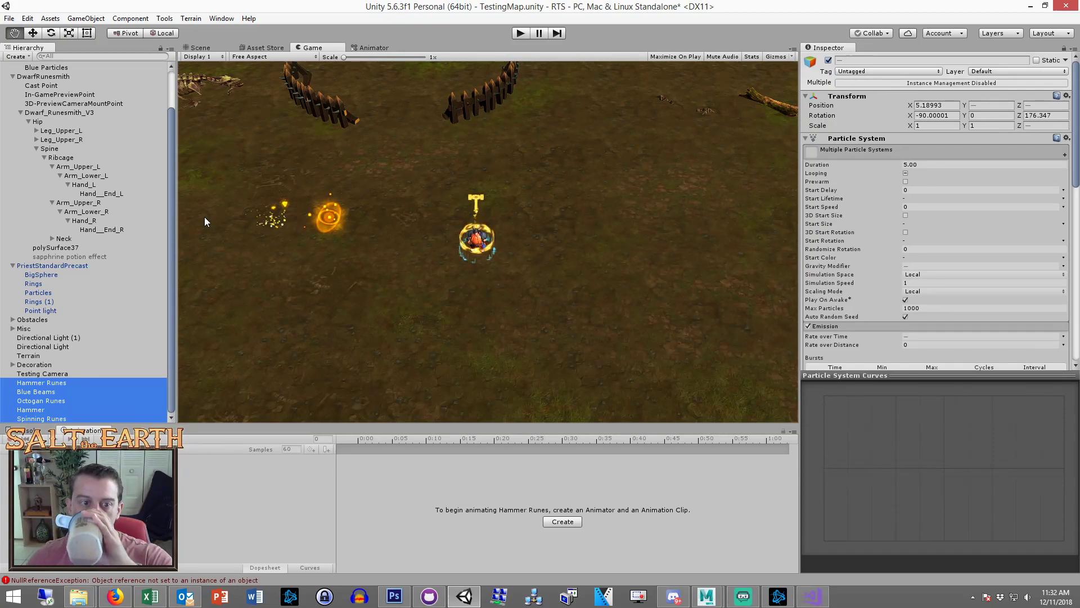
Play the Octogan Runes effect on the ground around the dwarf in the scene view
{"action": "left_click", "coordinate": [45, 401]}
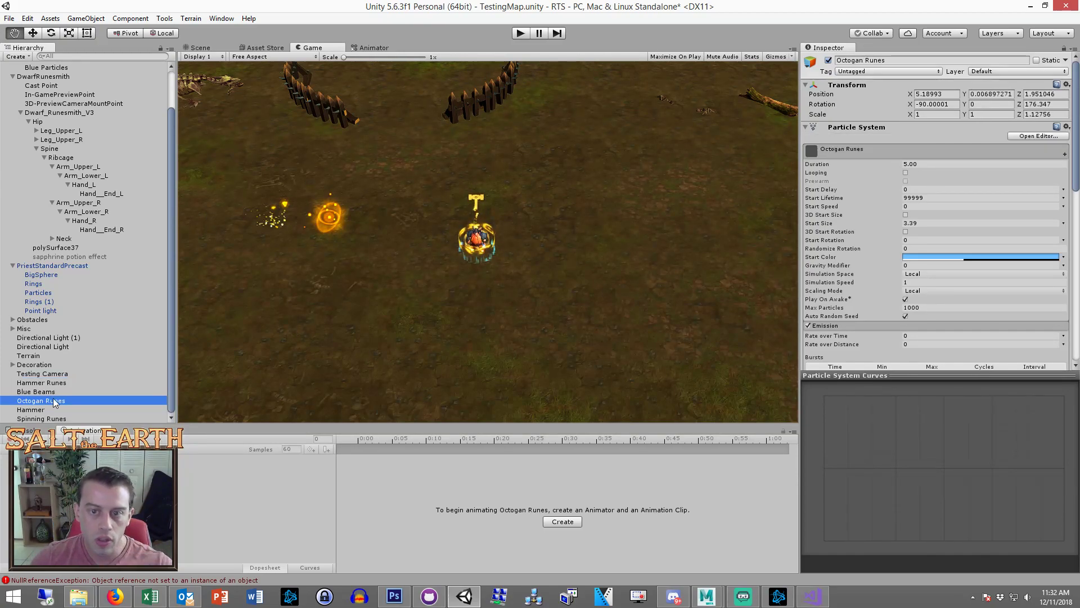
{"action": "left_click", "coordinate": [201, 48]}
{"action": "left_click", "coordinate": [706, 379]}
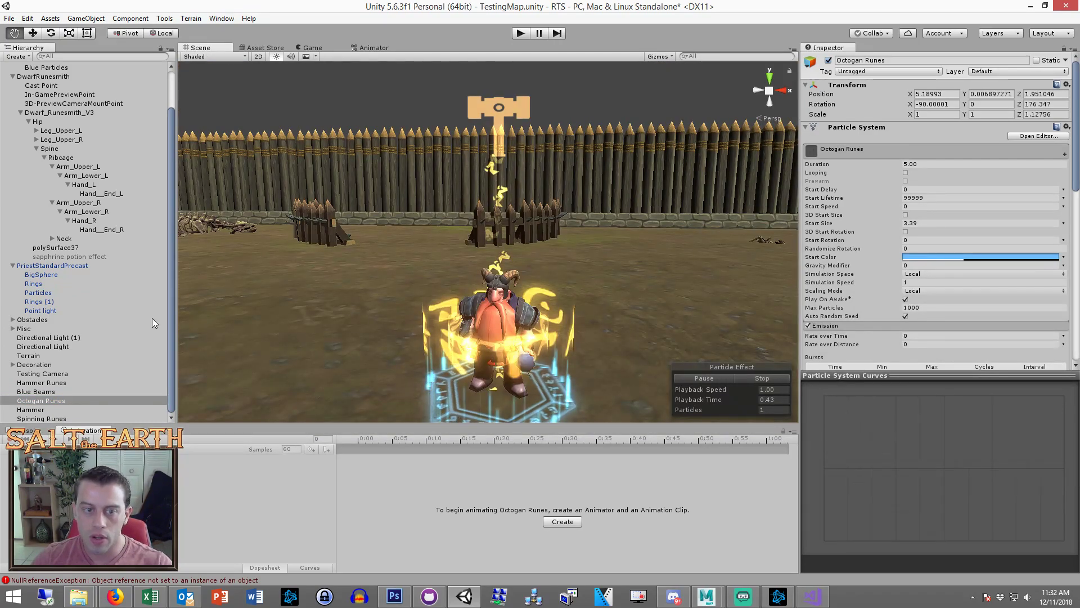
Restart all five effect systems together from Hammer Runes to Spinning Runes and check the combined effect in the game view
{"action": "left_click", "coordinate": [41, 382]}
{"action": "left_click", "coordinate": [39, 419], "text": "shift"}
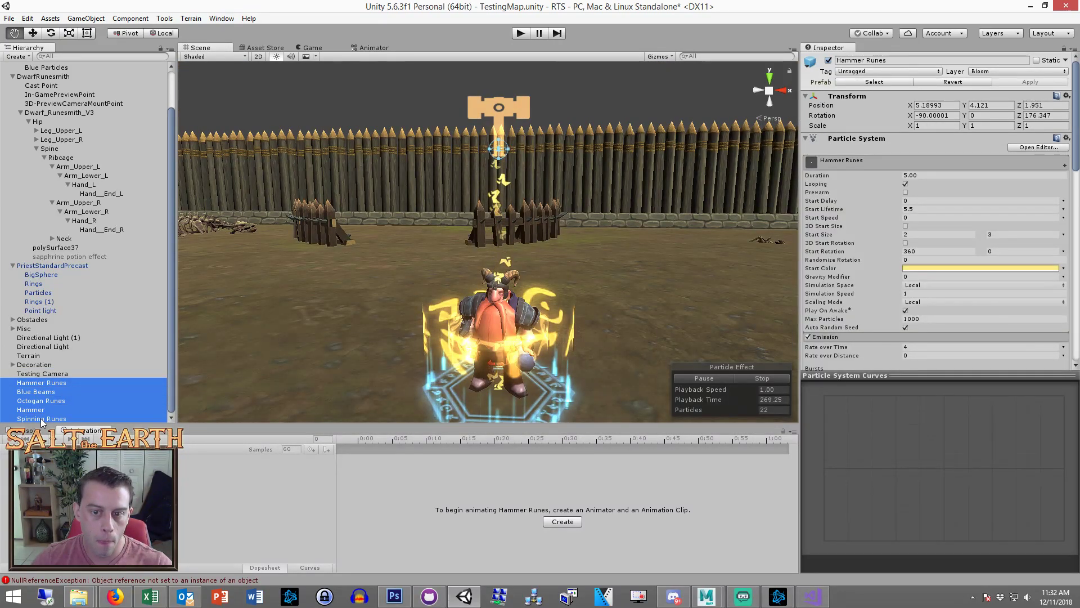
{"action": "left_click", "coordinate": [761, 377]}
{"action": "left_click", "coordinate": [710, 378]}
{"action": "left_click", "coordinate": [309, 48]}
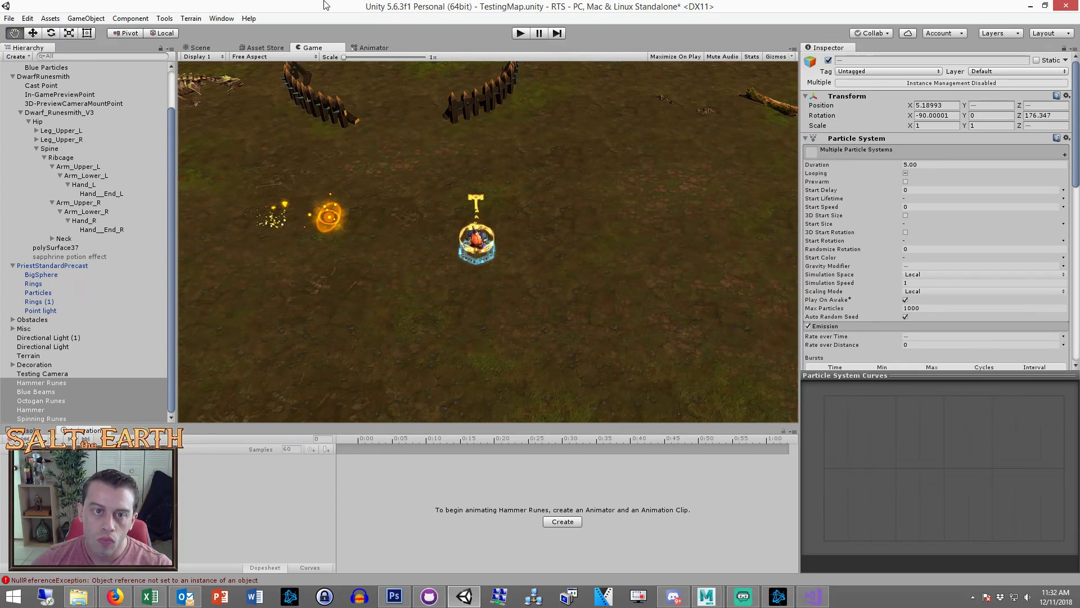
{"action": "left_click", "coordinate": [224, 46]}
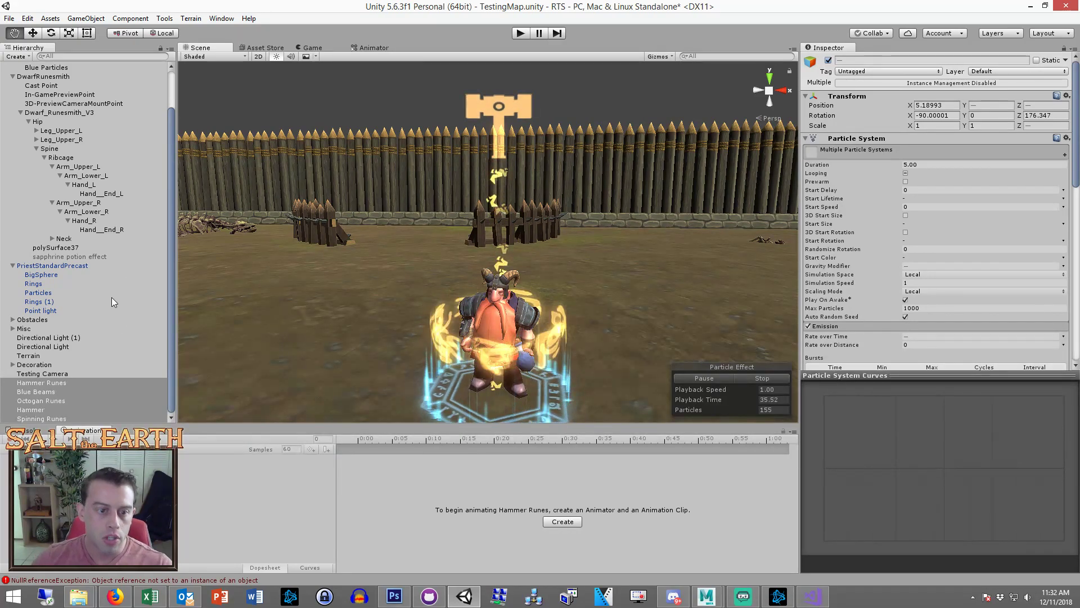
Collapse the DwarfRunesmith hierarchy and delete the old Dwarf Precast object from the scene
{"action": "scroll", "coordinate": [110, 294], "scroll_direction": "up", "scroll_amount": 3}
{"action": "left_click", "coordinate": [23, 123]}
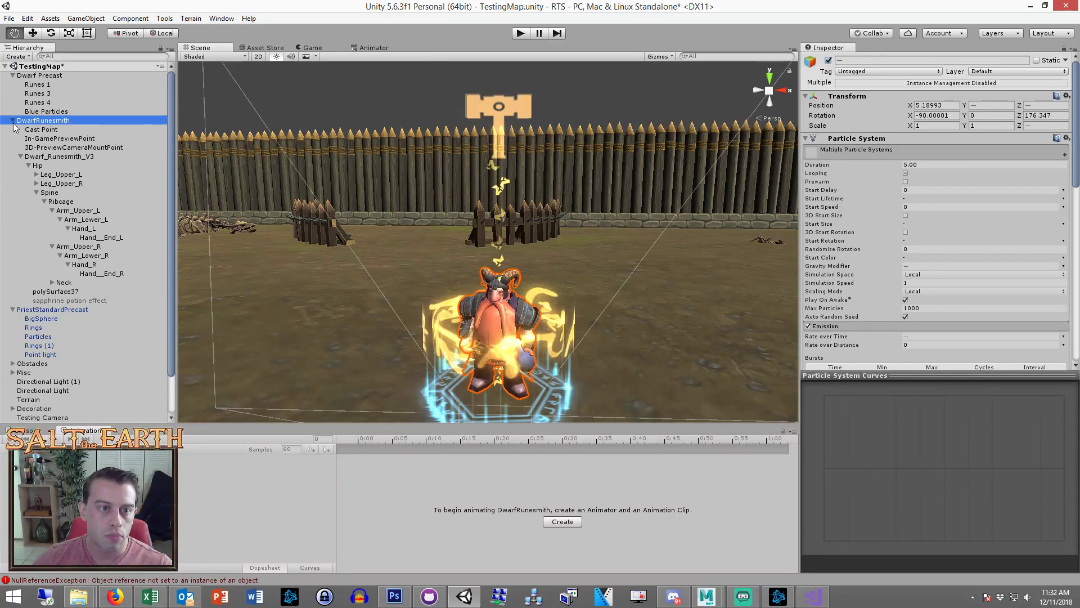
{"action": "left_click", "coordinate": [12, 122]}
{"action": "left_click", "coordinate": [72, 372]}
{"action": "left_click", "coordinate": [34, 132]}
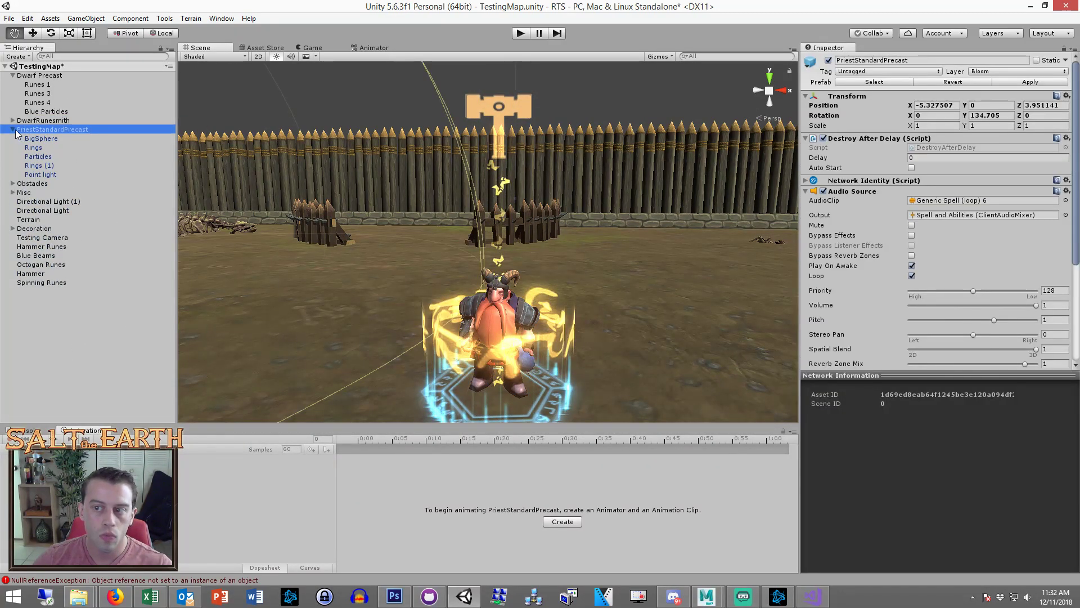
{"action": "left_click", "coordinate": [72, 273]}
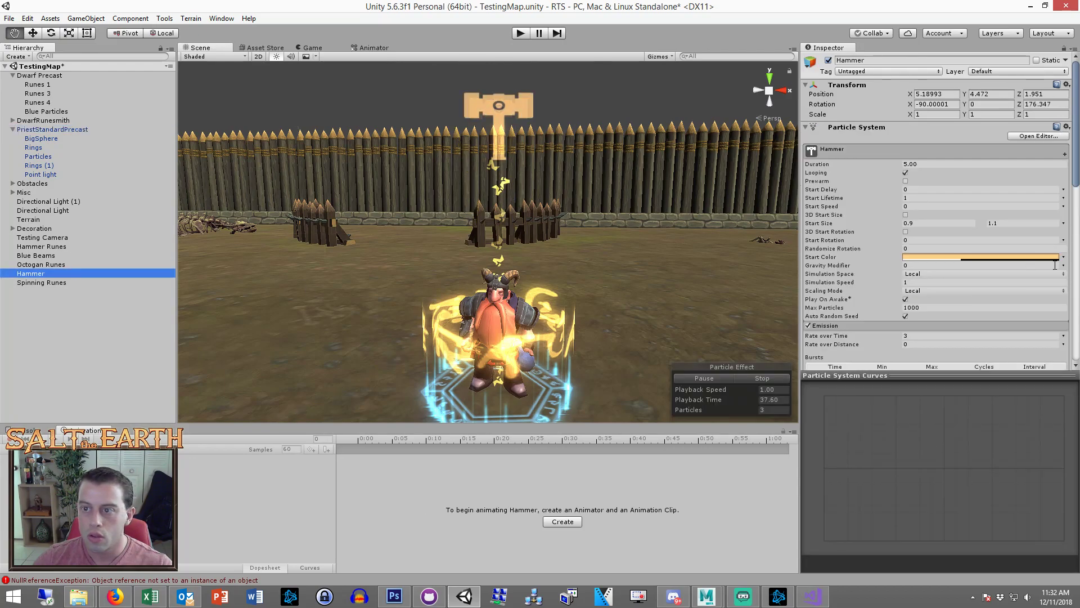
{"action": "left_click", "coordinate": [52, 76]}
{"action": "key", "text": "Delete"}
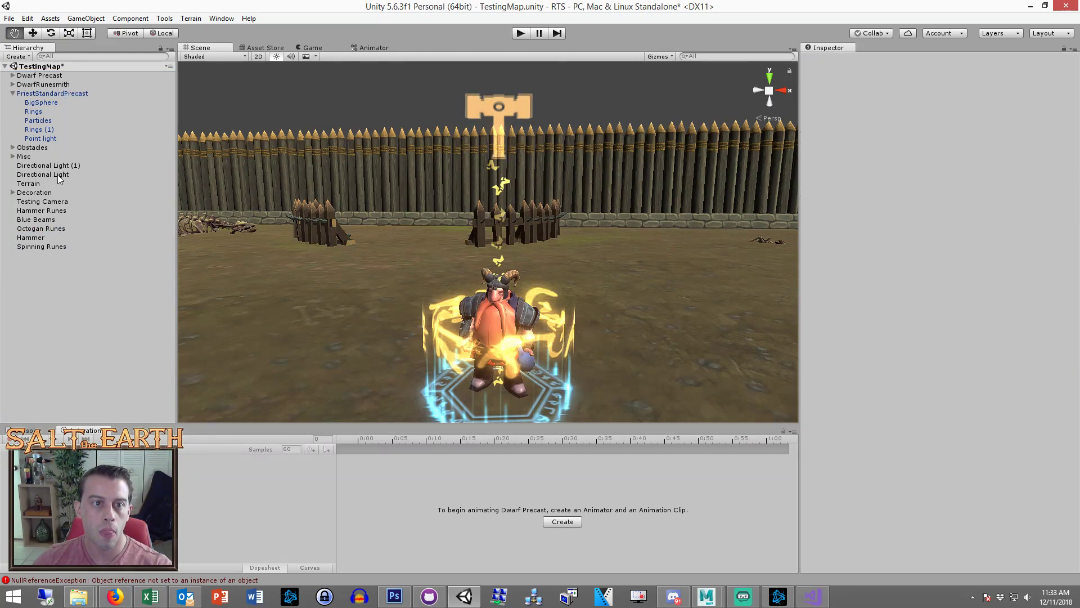
Enlarge the component view of PriestStandardPrecast for reference and create an empty game object
{"action": "left_click", "coordinate": [64, 85]}
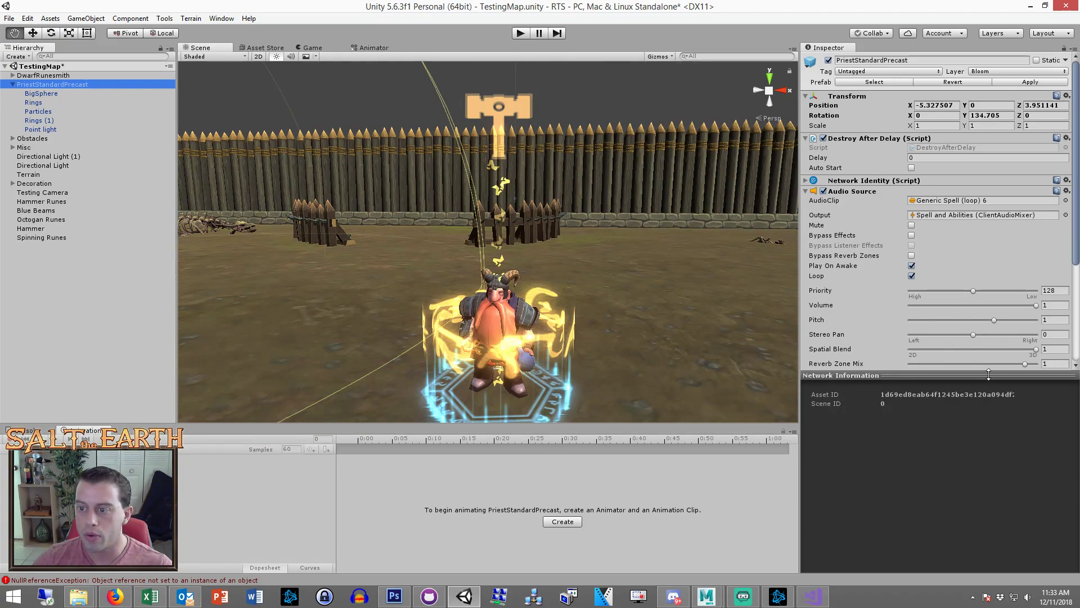
{"action": "left_click_drag", "start_coordinate": [989, 374], "coordinate": [989, 568]}
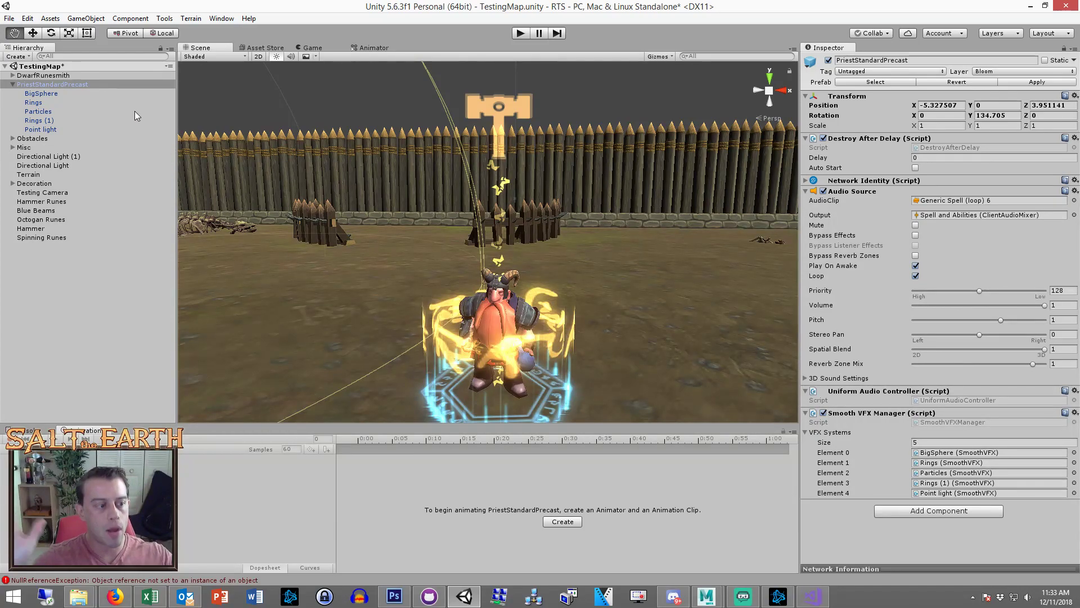
{"action": "left_click", "coordinate": [86, 18]}
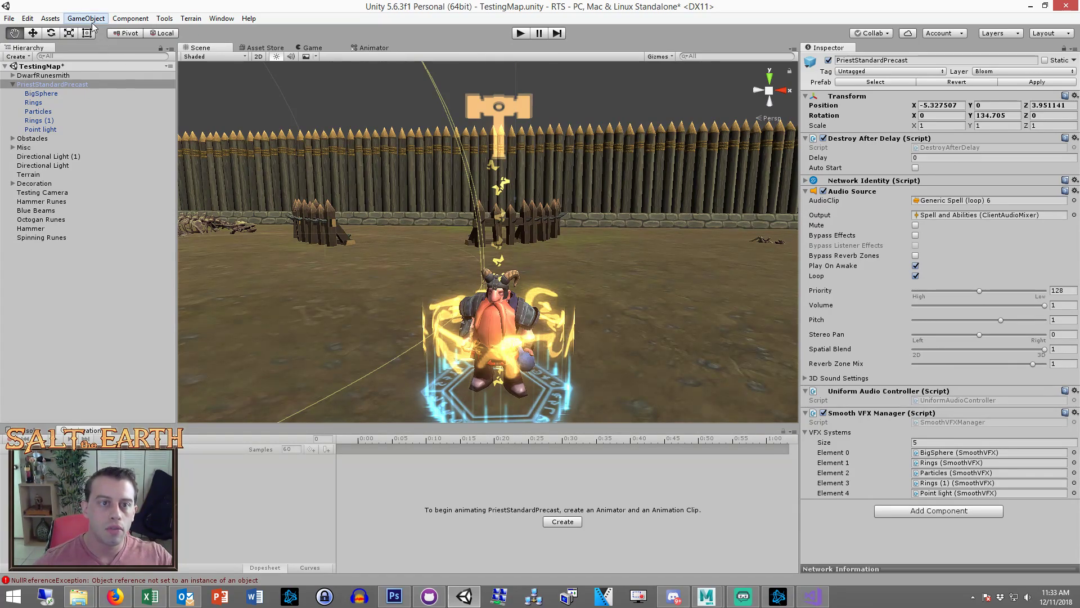
{"action": "left_click", "coordinate": [93, 29]}
{"action": "left_click_drag", "start_coordinate": [48, 244], "coordinate": [70, 84]}
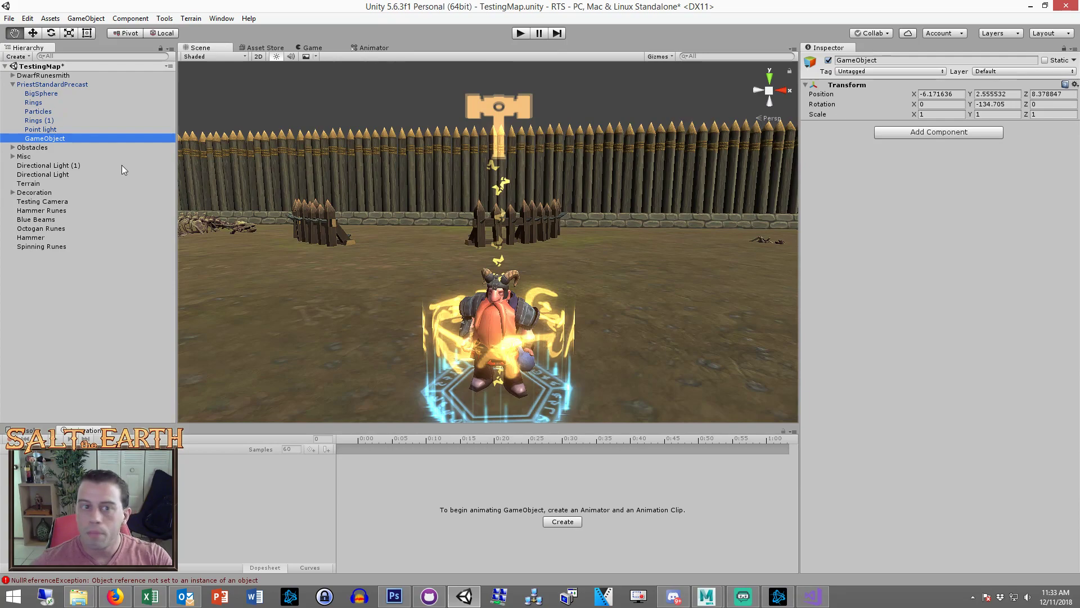
Nest the empty GameObject under DwarfRunesmith and set its X, Y and Z position and its Y rotation to 0
{"action": "left_click_drag", "start_coordinate": [44, 141], "coordinate": [53, 78]}
{"action": "left_click", "coordinate": [939, 94]}
{"action": "type", "text": "0"}
{"action": "left_click", "coordinate": [994, 93]}
{"action": "type", "text": "0"}
{"action": "left_click", "coordinate": [992, 104]}
{"action": "type", "text": "0"}
{"action": "left_click", "coordinate": [1047, 94]}
{"action": "type", "text": "0"}
Move the empty GameObject out of DwarfRunesmith to the end of the hierarchy's root level and rename it "Dwarf Precast New"
{"action": "left_click_drag", "start_coordinate": [69, 264], "coordinate": [61, 427]}
{"action": "left_click", "coordinate": [15, 84]}
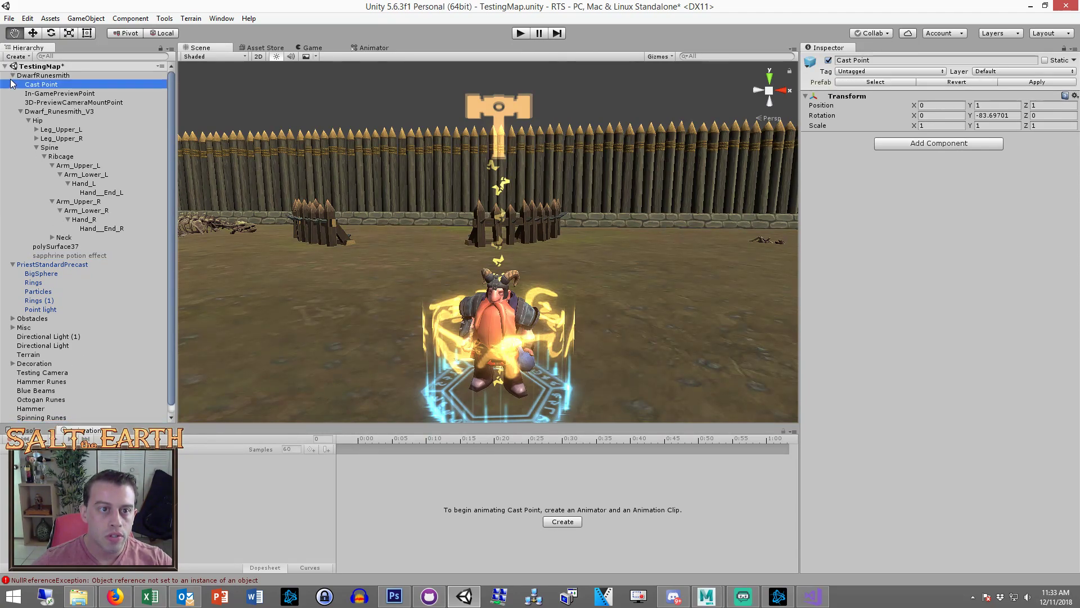
{"action": "left_click", "coordinate": [13, 75]}
{"action": "left_click", "coordinate": [46, 259]}
{"action": "left_click", "coordinate": [45, 245]}
{"action": "key", "text": "F2"}
{"action": "type", "text": "Dwarf Precast New"}
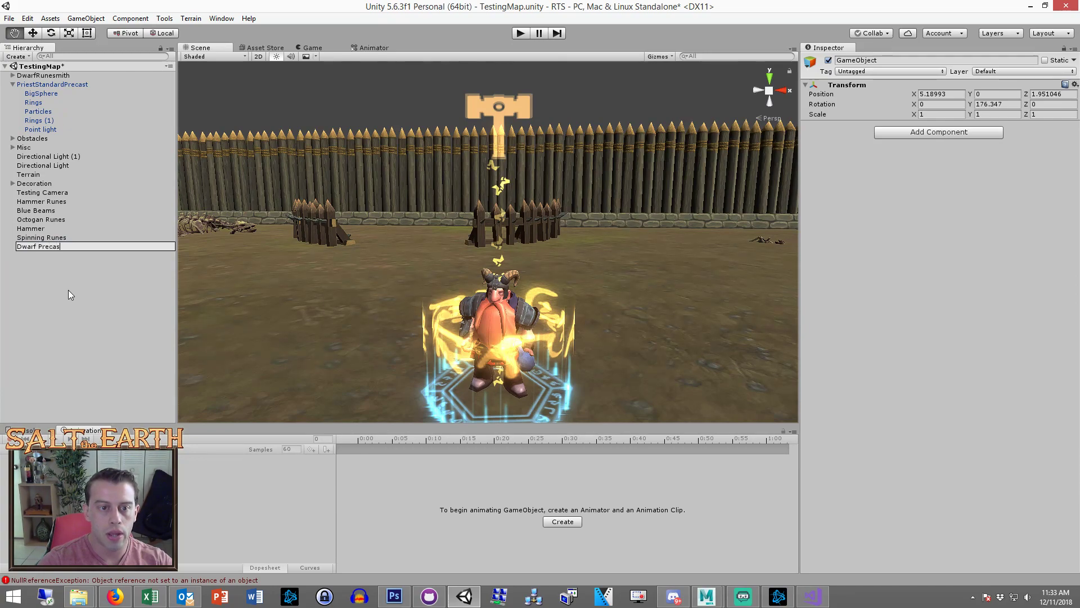
{"action": "key", "text": "Return"}
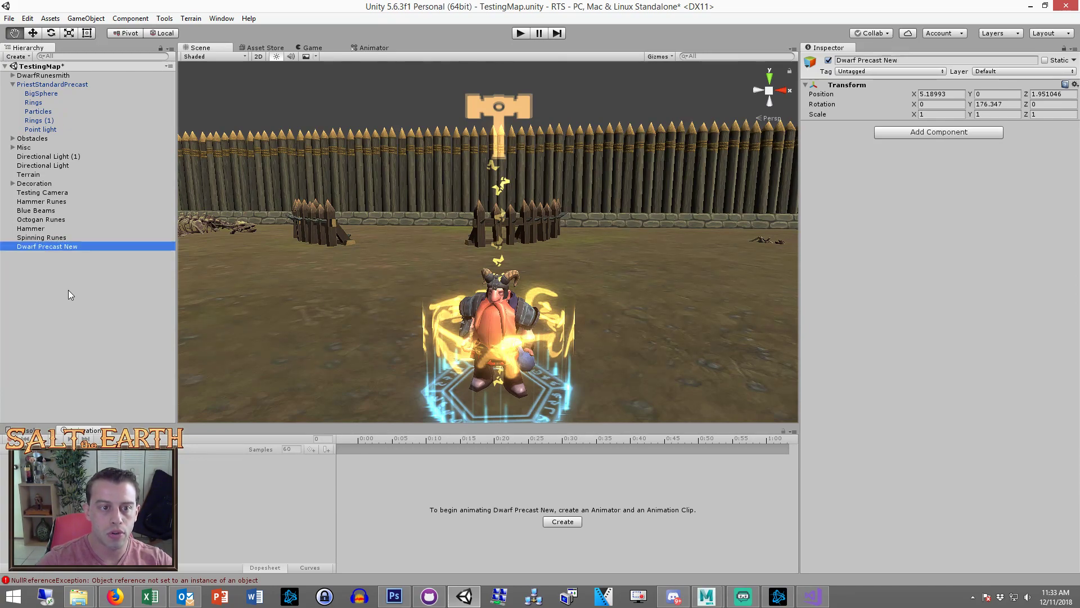
Parent the five effect systems from Hammer Runes to Spinning Runes under Dwarf Precast New
{"action": "left_click", "coordinate": [56, 237]}
{"action": "left_click", "coordinate": [47, 203], "text": "shift"}
{"action": "left_click_drag", "start_coordinate": [47, 204], "coordinate": [50, 246]}
{"action": "left_click", "coordinate": [54, 204]}
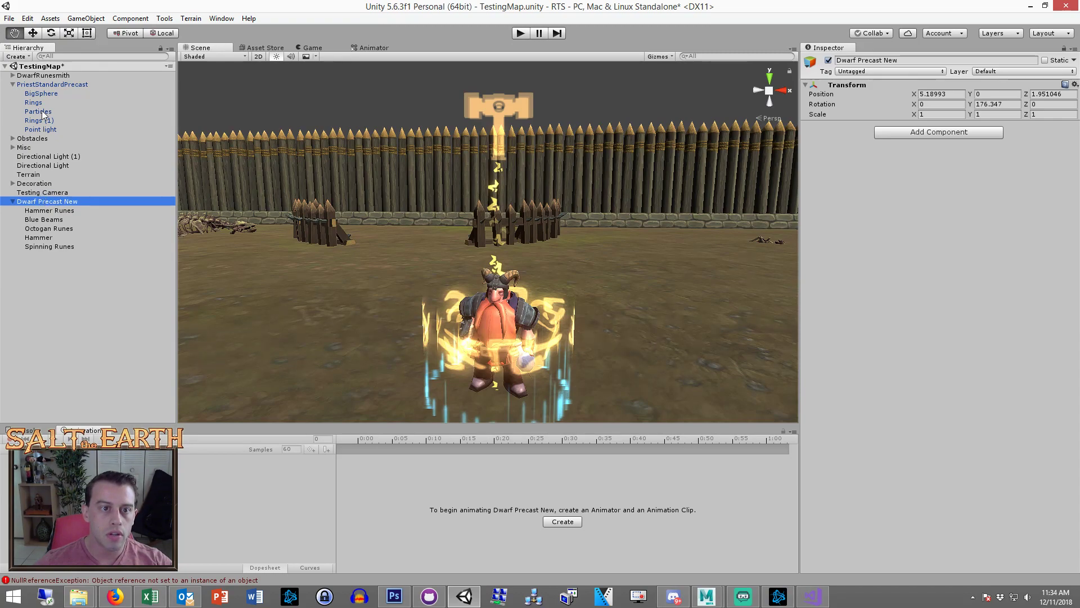
Copy the Smooth VFX script component from PriestStandardPrecast's BigSphere
{"action": "left_click", "coordinate": [43, 94]}
{"action": "left_click", "coordinate": [857, 138]}
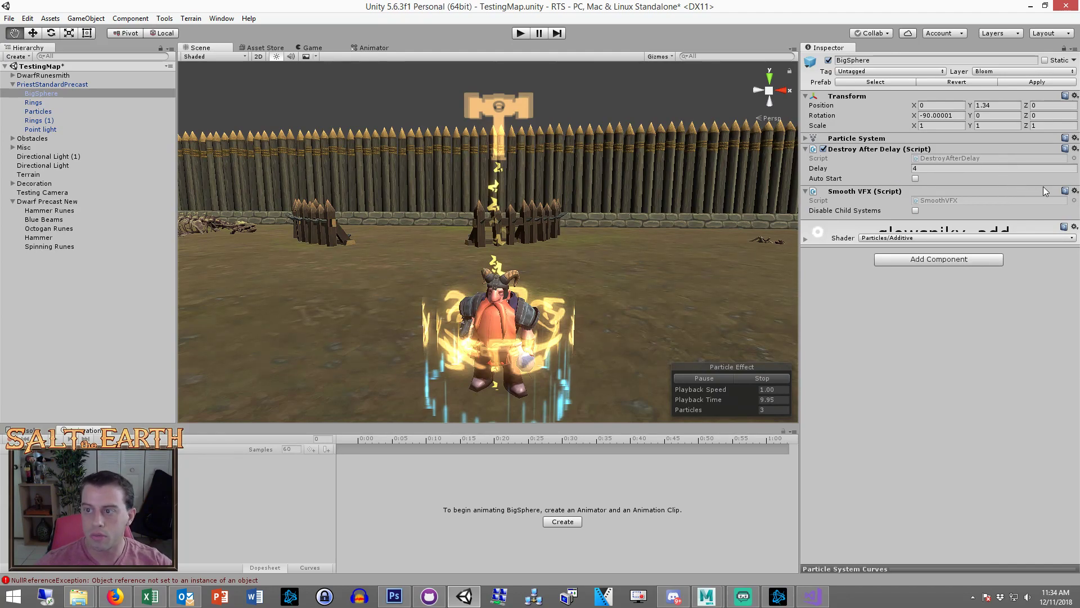
{"action": "left_click", "coordinate": [1075, 191]}
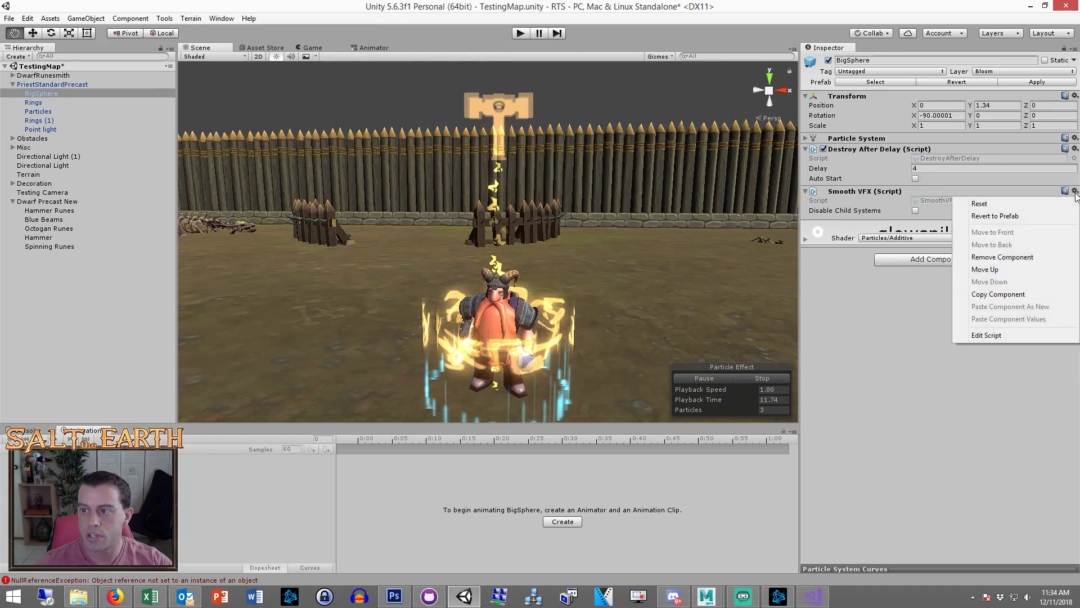
{"action": "left_click", "coordinate": [1016, 297]}
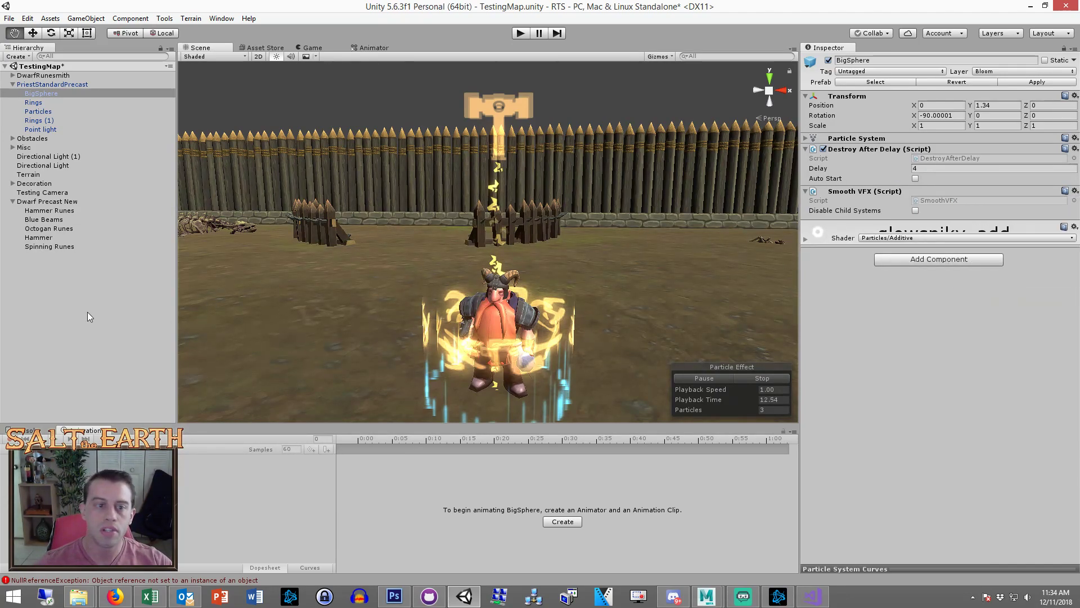
{"action": "left_click", "coordinate": [87, 312]}
Paste Smooth VFX as a new component on all five Dwarf Precast New effects and set their Destroy After Delay to 5
{"action": "left_click", "coordinate": [51, 210]}
{"action": "left_click", "coordinate": [49, 247], "text": "shift"}
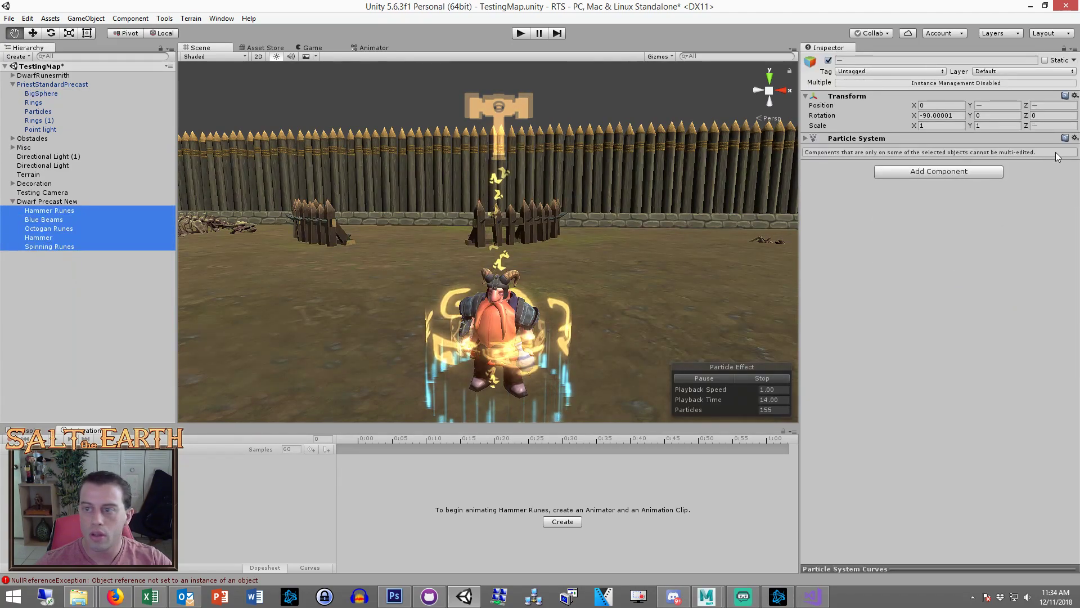
{"action": "left_click", "coordinate": [1074, 138]}
{"action": "left_click", "coordinate": [1033, 244]}
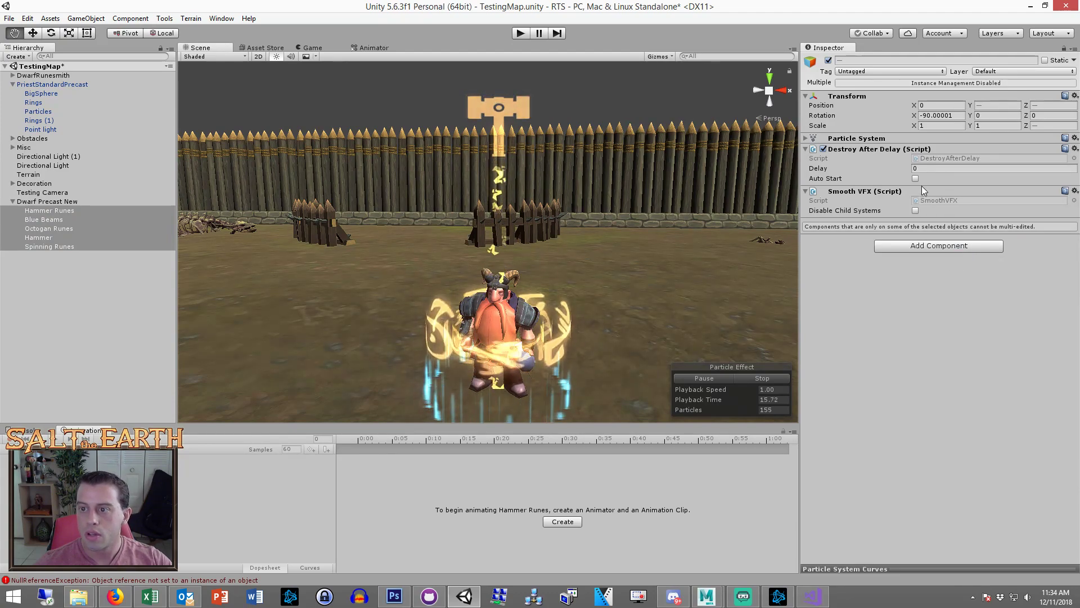
{"action": "left_click", "coordinate": [928, 172]}
{"action": "type", "text": "5"}
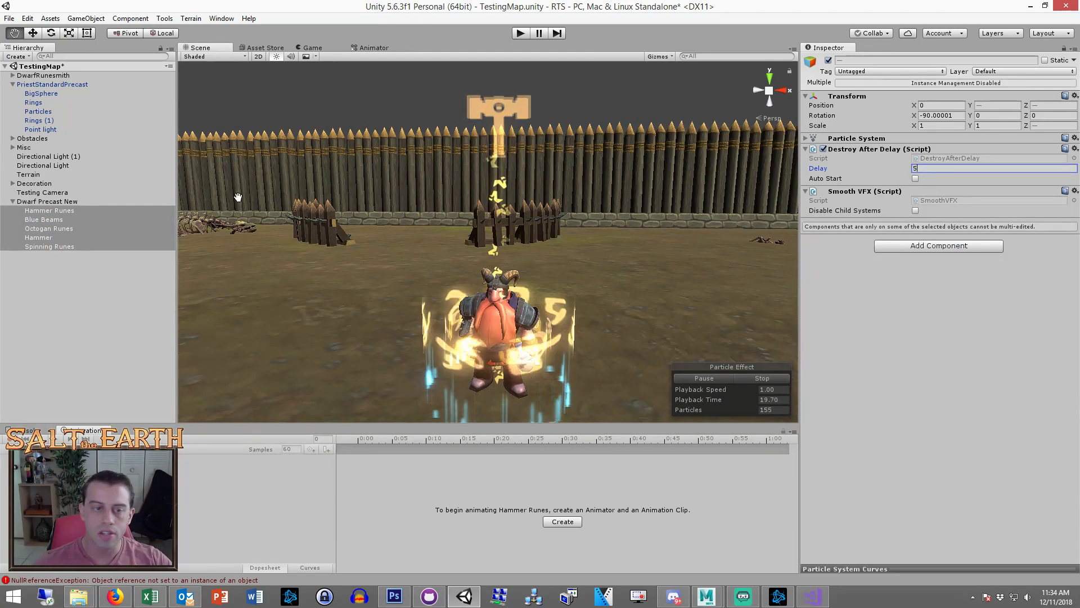
Add the original Dwarf Precast prefab to the scene hierarchy and expand its children
{"action": "left_click", "coordinate": [50, 200]}
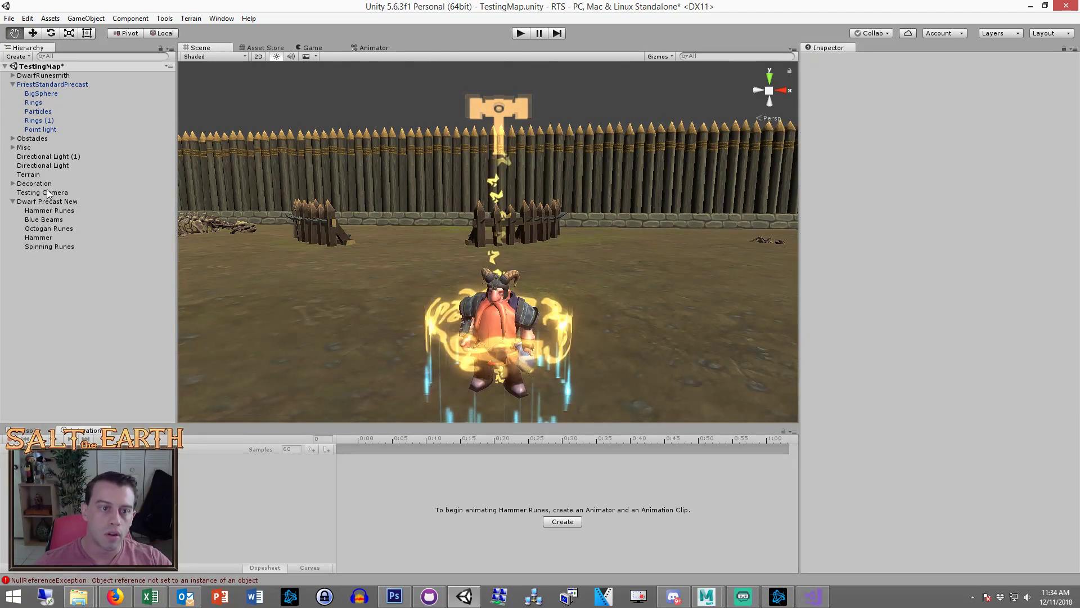
{"action": "left_click", "coordinate": [60, 85]}
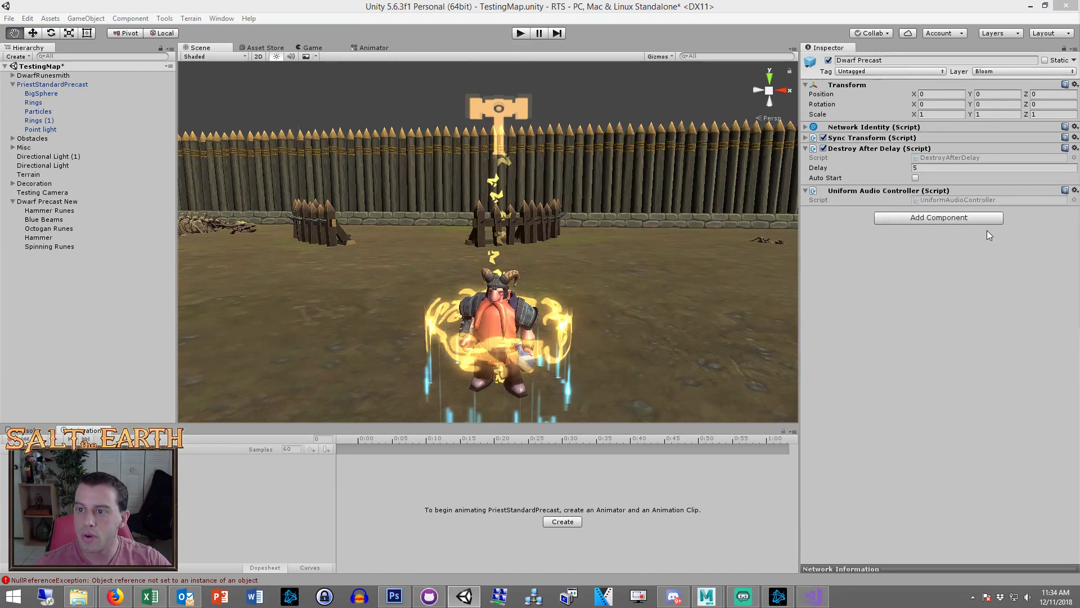
{"action": "left_click_drag", "start_coordinate": [137, 310], "coordinate": [41, 304]}
{"action": "left_click", "coordinate": [13, 255]}
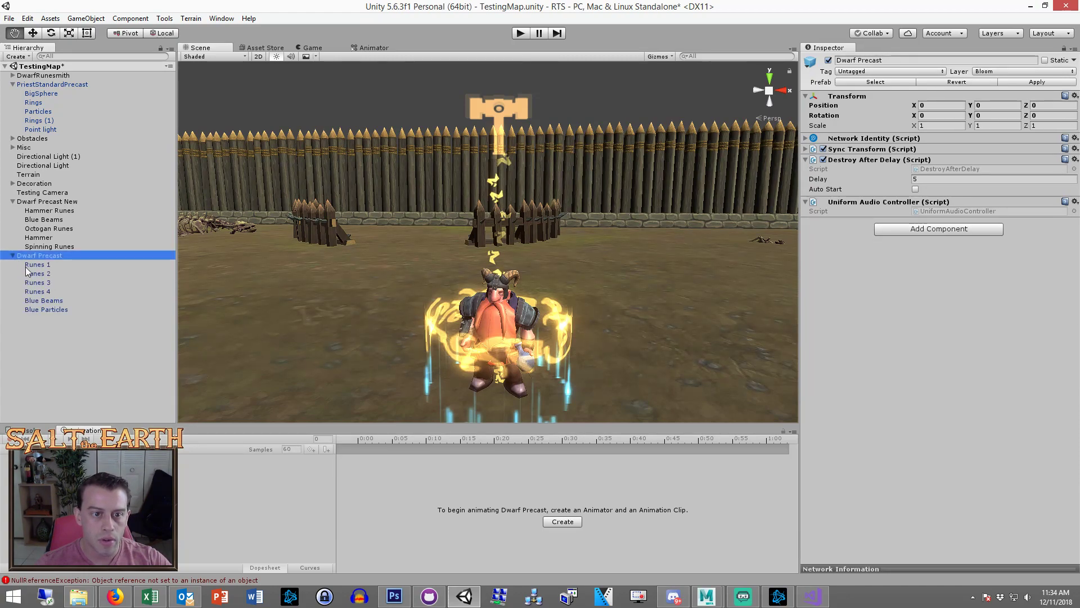
Examine the components of the original Dwarf Precast's children from Runes 1 to Blue Particles and delete that instance
{"action": "left_click", "coordinate": [49, 266]}
{"action": "key", "text": "Down"}
{"action": "key", "text": "Down"}
{"action": "key", "text": "Down"}
{"action": "key", "text": "Down"}
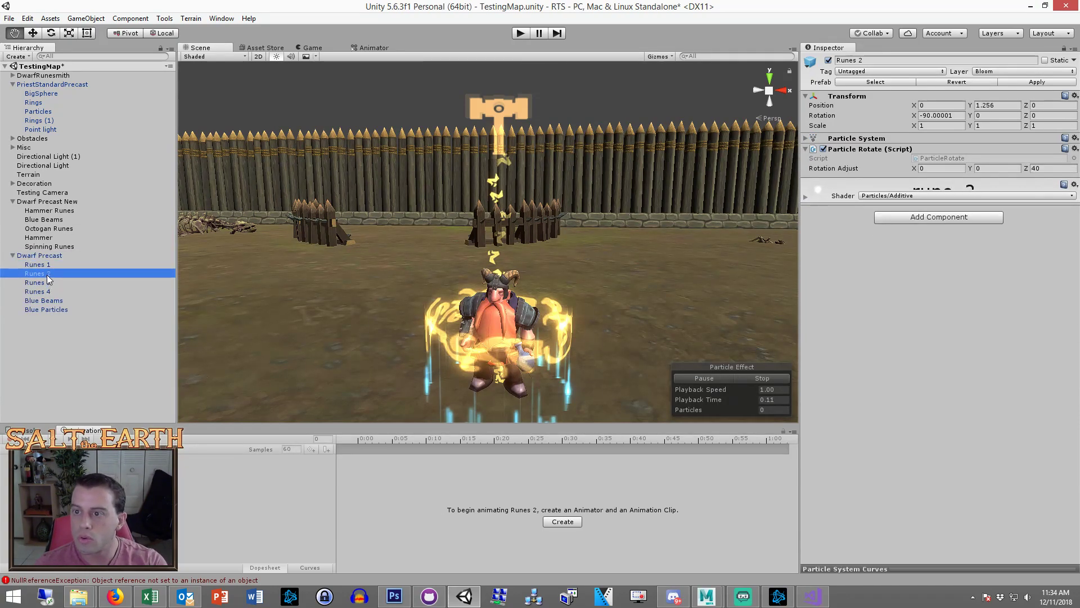
{"action": "key", "text": "Down"}
{"action": "left_click", "coordinate": [40, 256]}
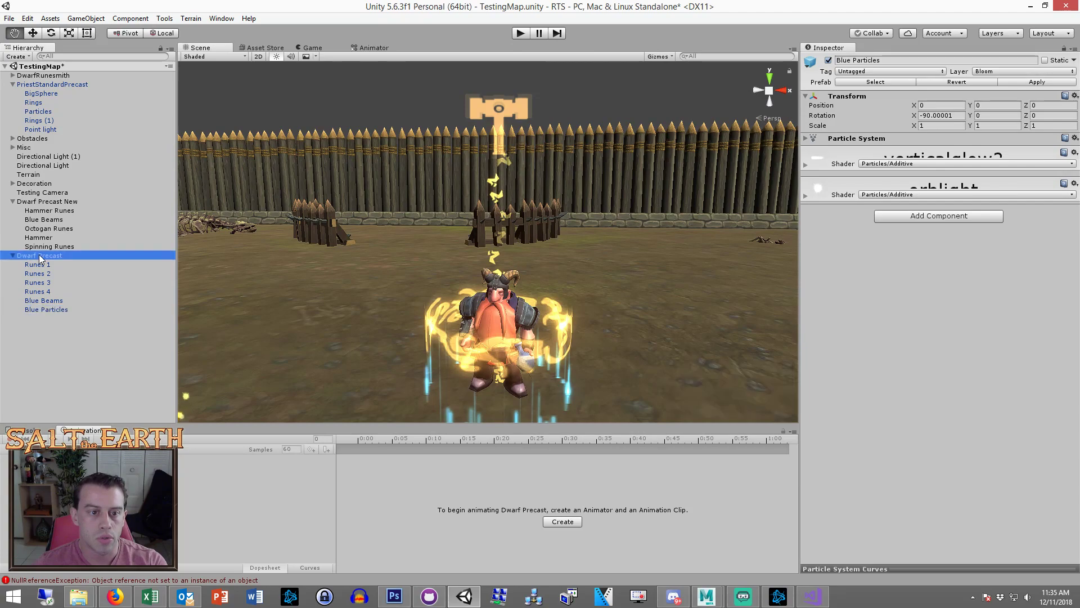
{"action": "key", "text": "Delete"}
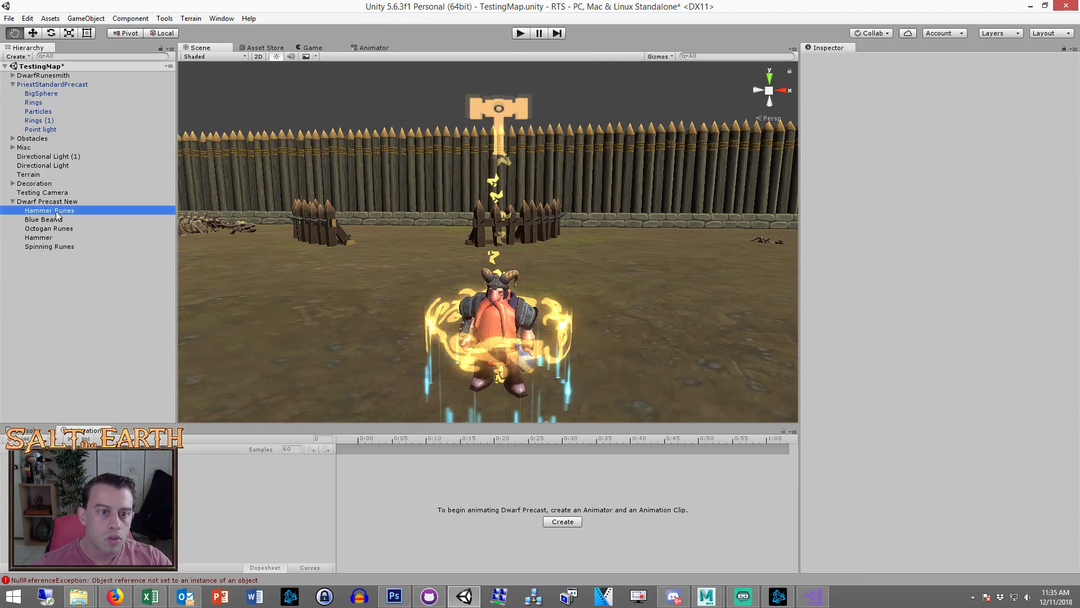
Copy the Smooth VFX Manager component from PriestStandardPrecast and paste it as new onto Dwarf Precast New
{"action": "left_click", "coordinate": [56, 211]}
{"action": "left_click", "coordinate": [54, 202]}
{"action": "left_click", "coordinate": [40, 85]}
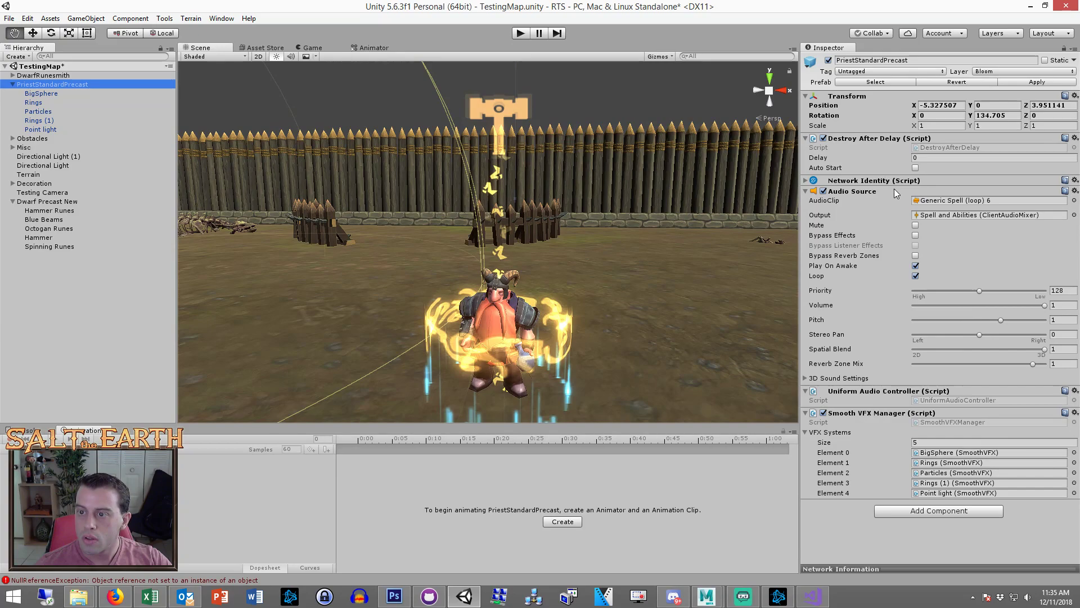
{"action": "left_click", "coordinate": [1075, 413]}
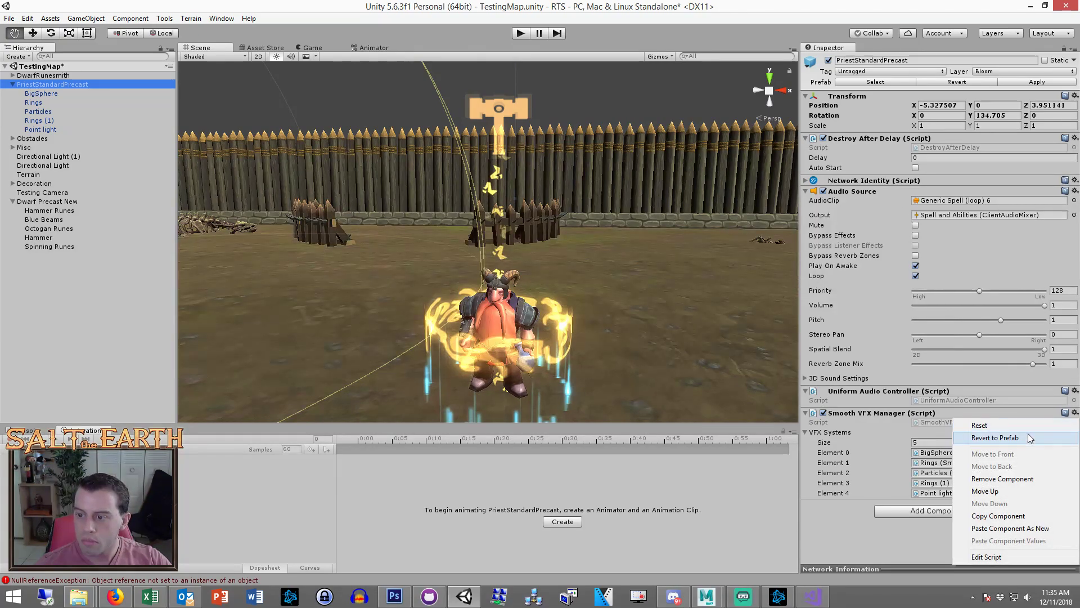
{"action": "left_click", "coordinate": [998, 516]}
{"action": "left_click", "coordinate": [48, 202]}
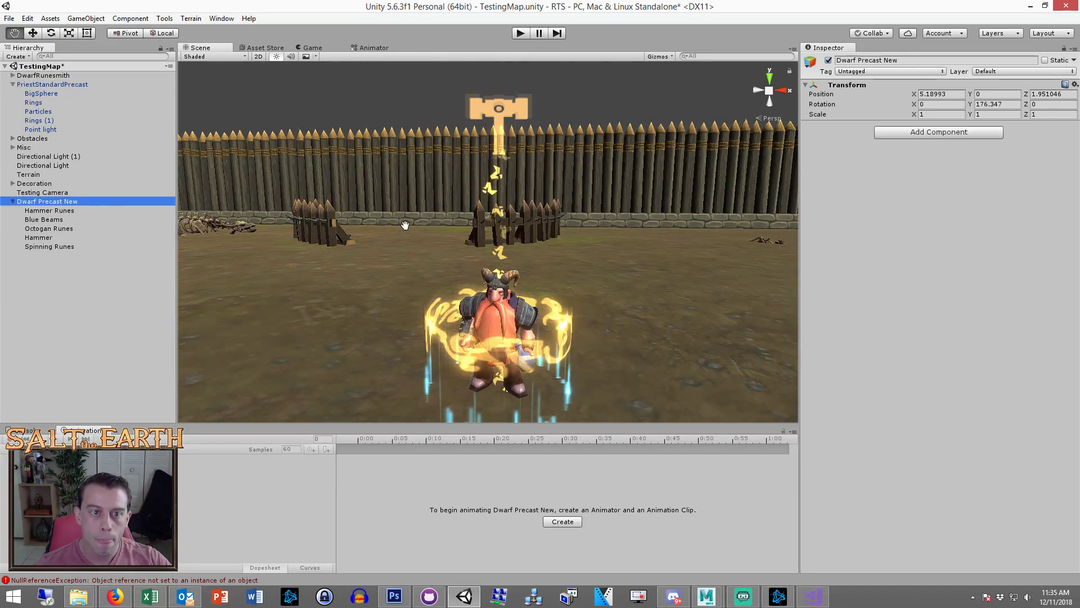
{"action": "left_click", "coordinate": [1075, 84]}
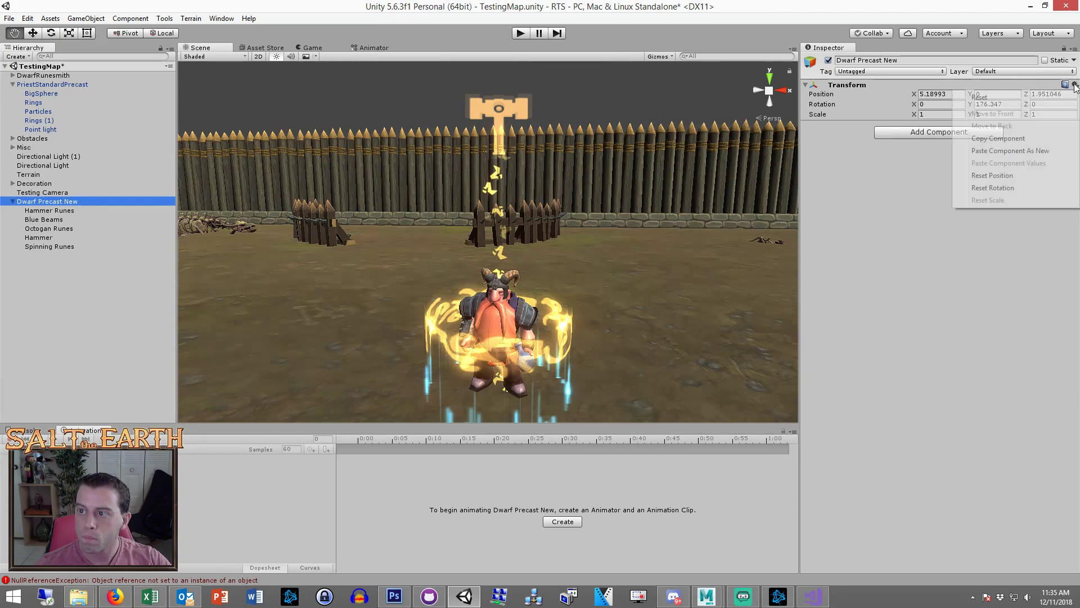
{"action": "left_click", "coordinate": [1034, 154]}
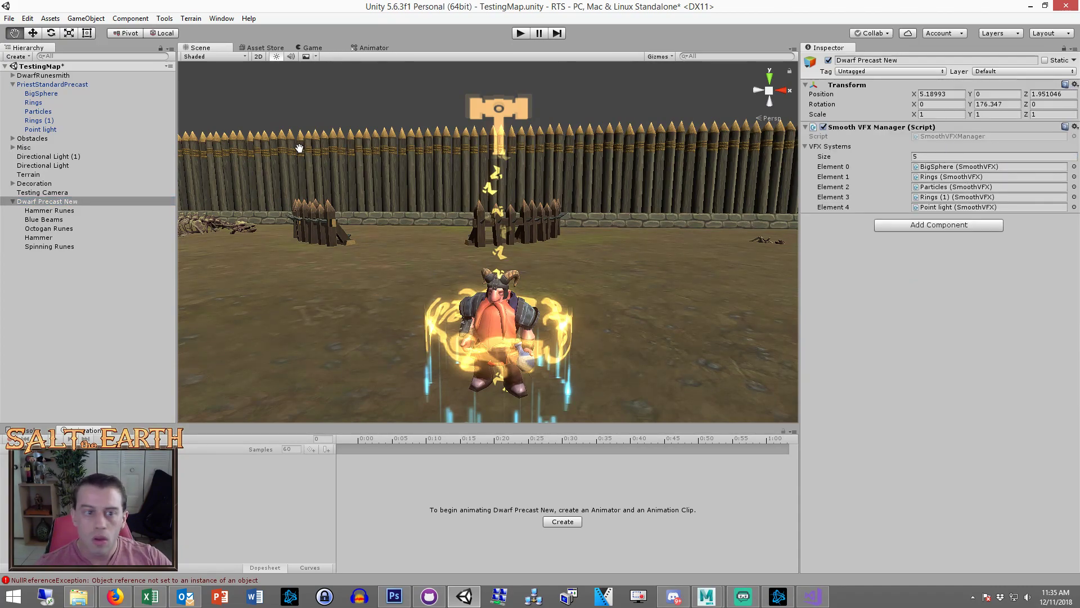
Assign Hammer Runes, Blue Beams, Octogan Runes, Hammer and Spinning Runes to VFX Systems elements 0 to 4 of the Smooth VFX Manager
{"action": "left_click_drag", "start_coordinate": [65, 211], "coordinate": [956, 167]}
{"action": "left_click_drag", "start_coordinate": [50, 220], "coordinate": [963, 179]}
{"action": "left_click_drag", "start_coordinate": [79, 228], "coordinate": [959, 188]}
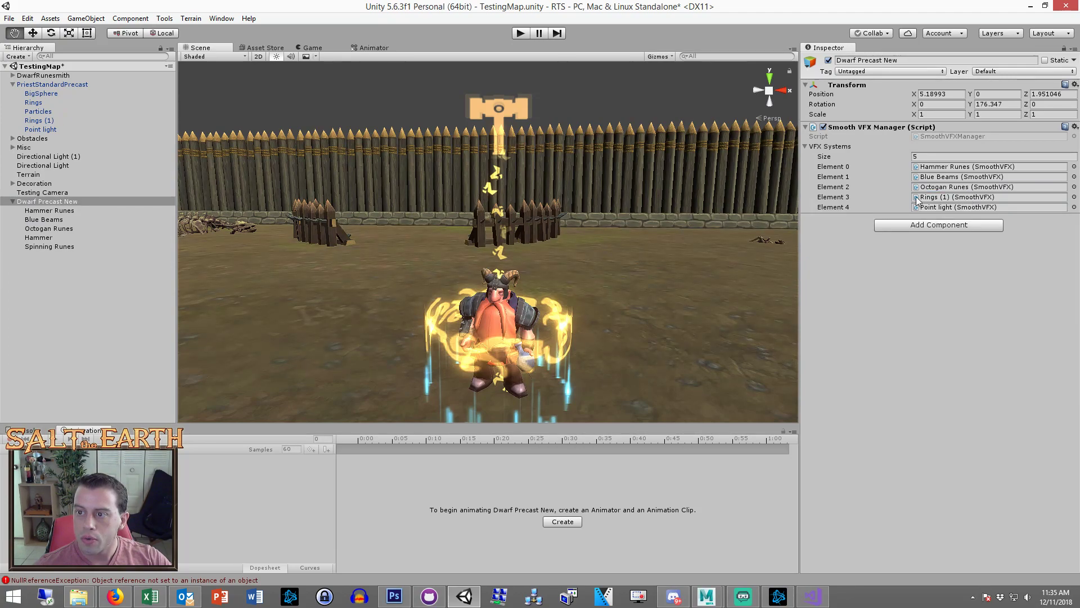
{"action": "left_click", "coordinate": [61, 238]}
{"action": "left_click_drag", "start_coordinate": [62, 243], "coordinate": [945, 197]}
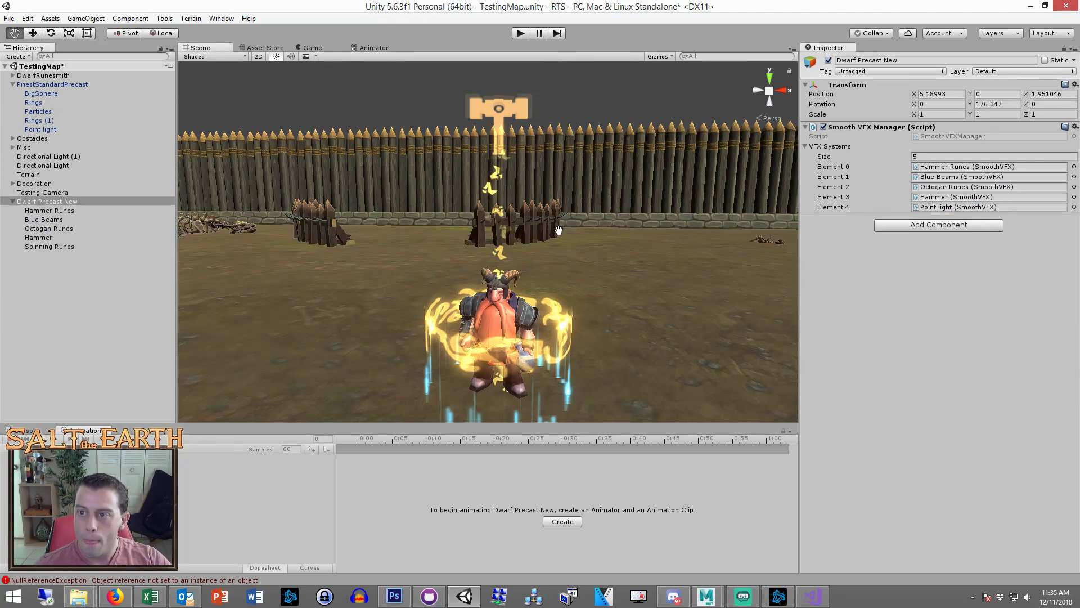
{"action": "left_click_drag", "start_coordinate": [53, 247], "coordinate": [956, 207]}
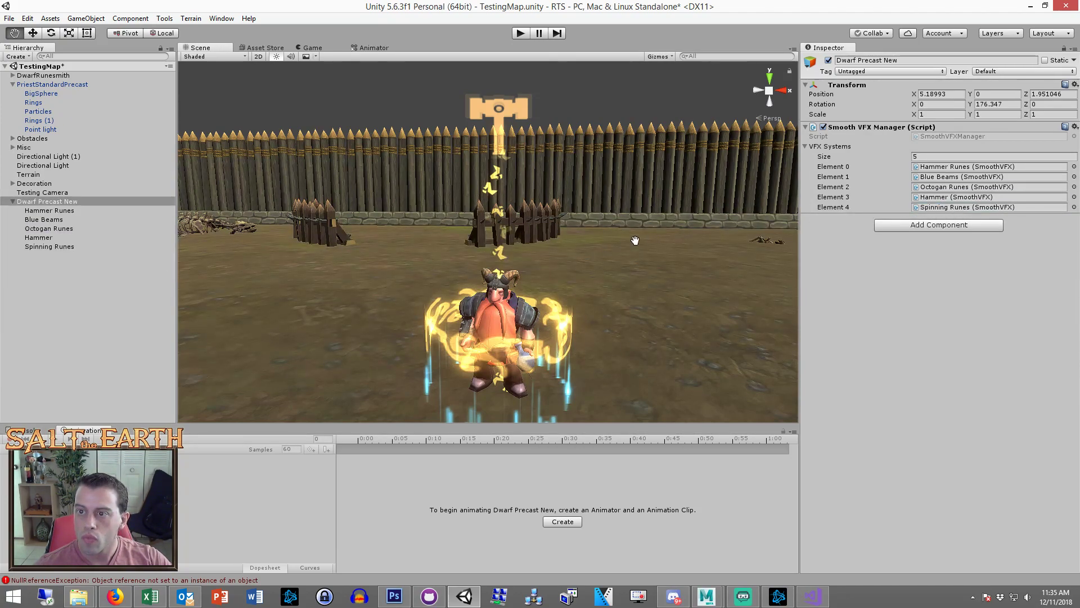
Add a NetworkIdentity component to Dwarf Precast New
{"action": "left_click", "coordinate": [59, 202]}
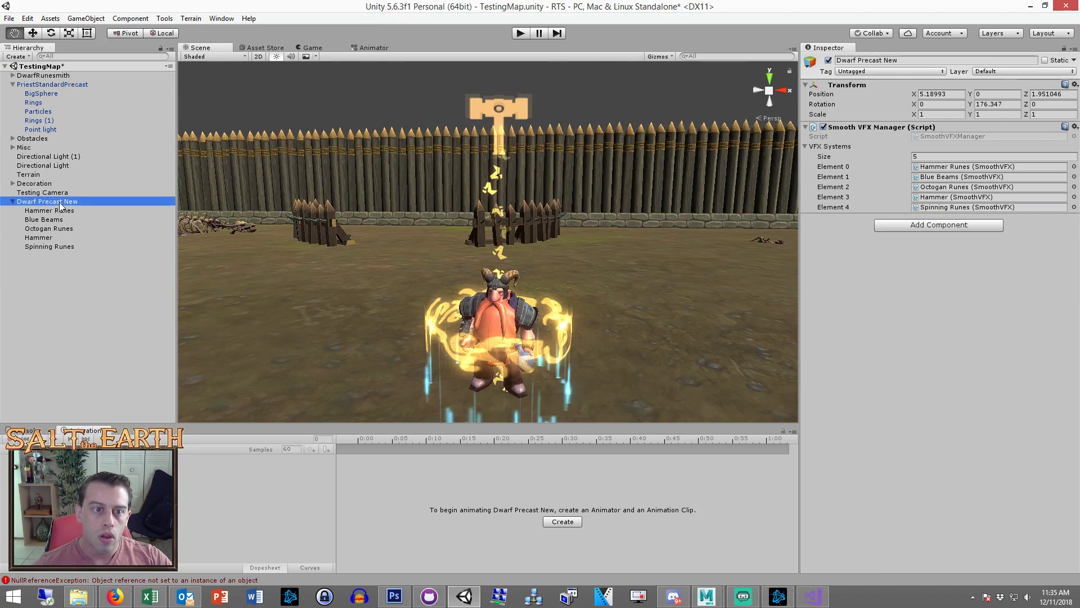
{"action": "left_click", "coordinate": [978, 228]}
{"action": "type", "text": "networki"}
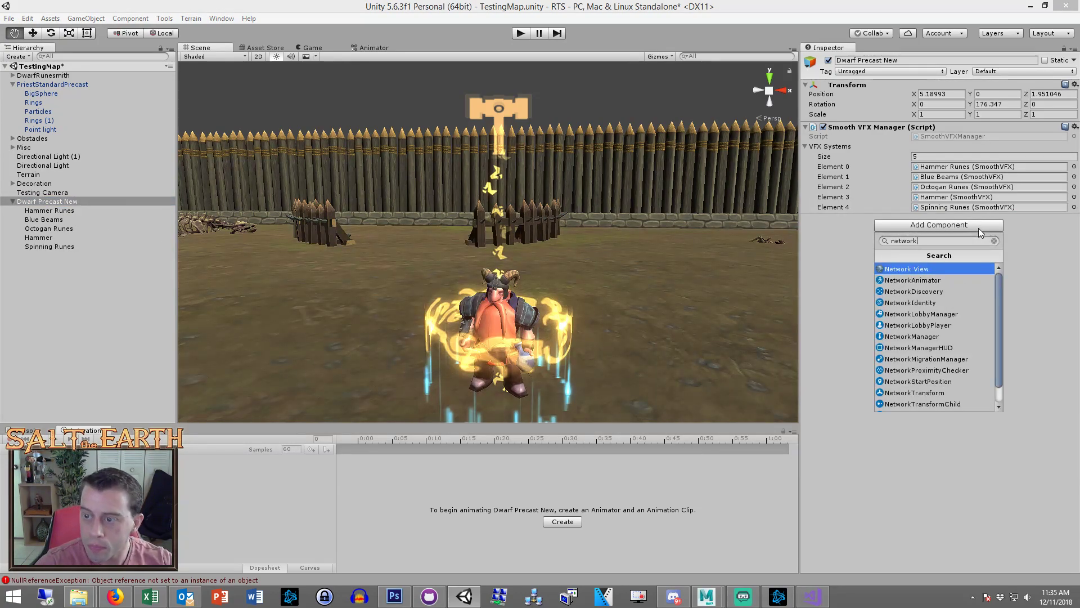
{"action": "key", "text": "Return"}
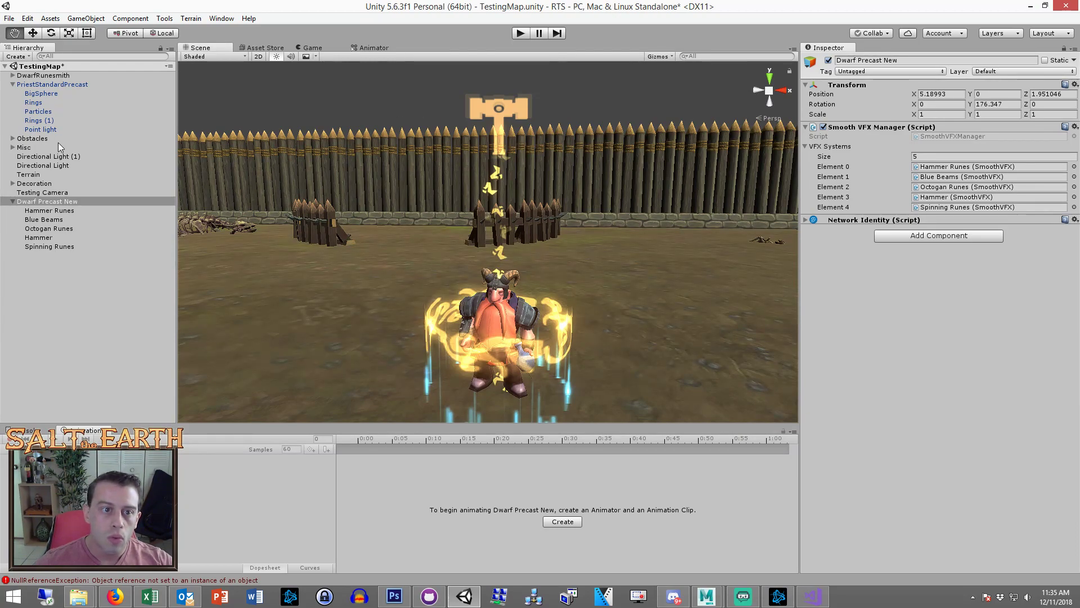
Copy the Uniform Audio Controller component from PriestStandardPrecast and paste it as new onto Dwarf Precast New
{"action": "left_click", "coordinate": [39, 85]}
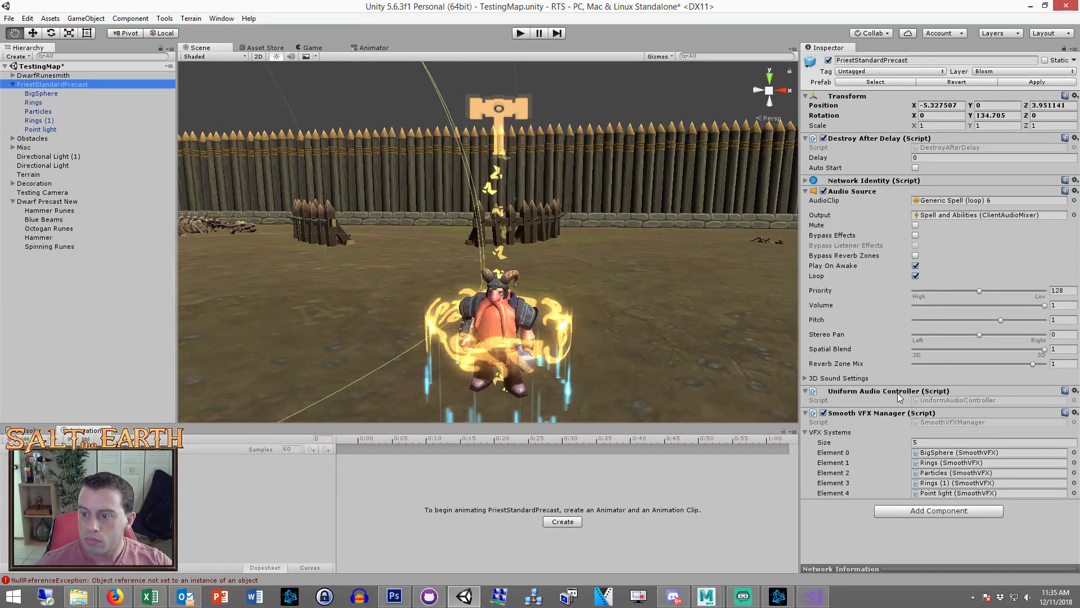
{"action": "left_click", "coordinate": [1075, 391]}
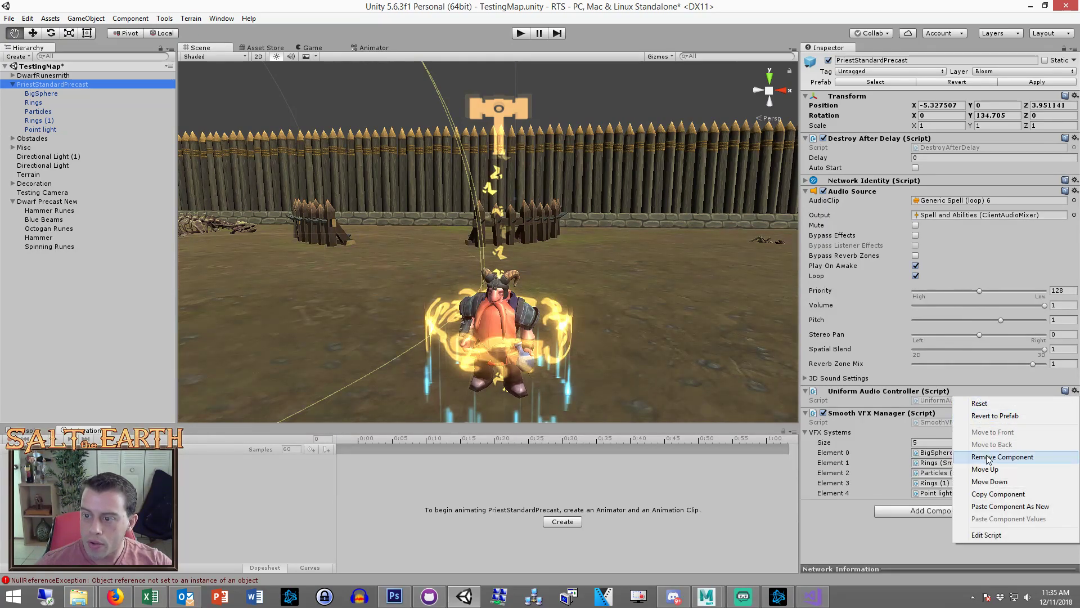
{"action": "left_click", "coordinate": [983, 494]}
{"action": "left_click", "coordinate": [120, 278]}
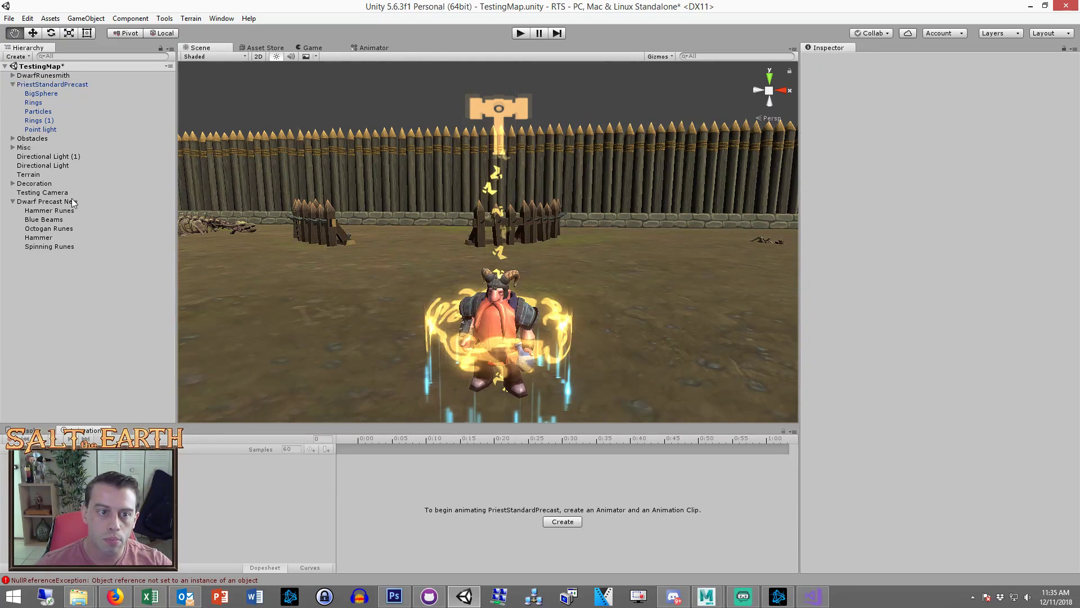
{"action": "left_click", "coordinate": [72, 202]}
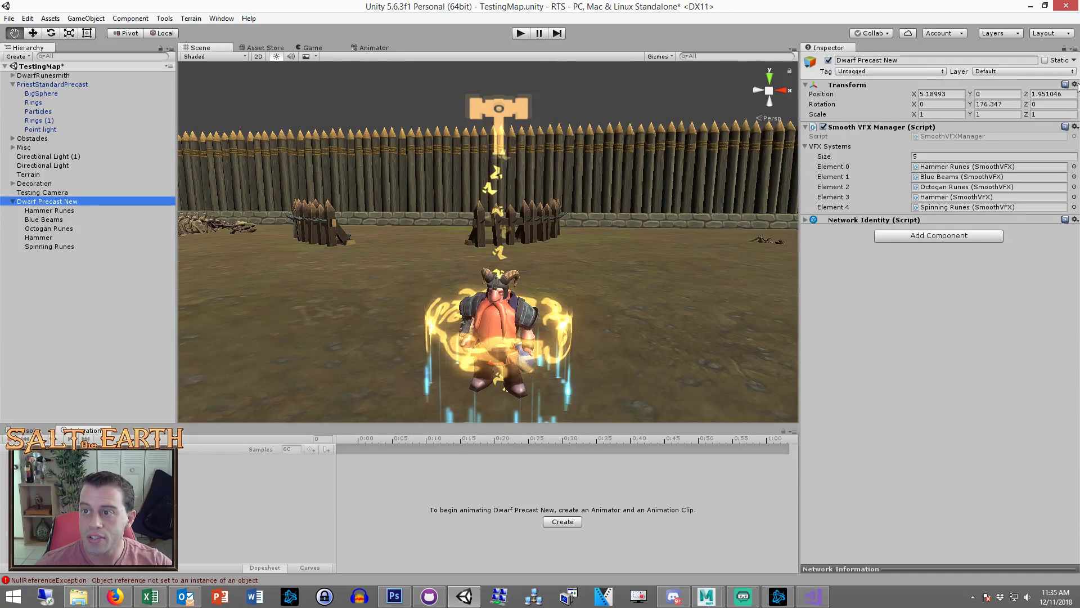
{"action": "left_click", "coordinate": [1074, 85]}
{"action": "left_click", "coordinate": [1007, 150]}
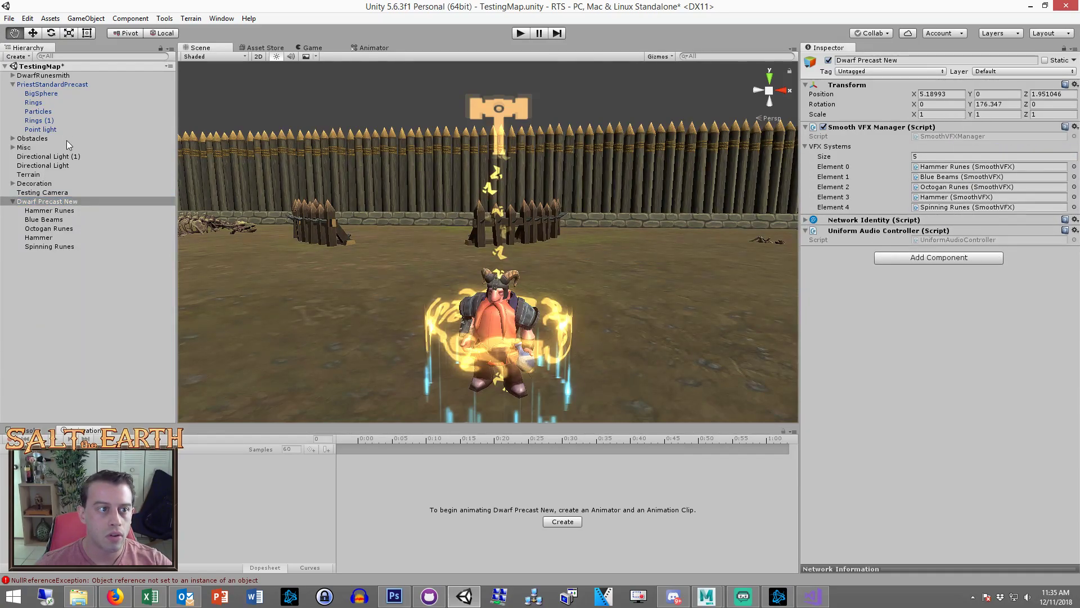
Copy the Destroy After Delay component from PriestStandardPrecast and paste it as new onto Dwarf Precast New
{"action": "left_click", "coordinate": [55, 84]}
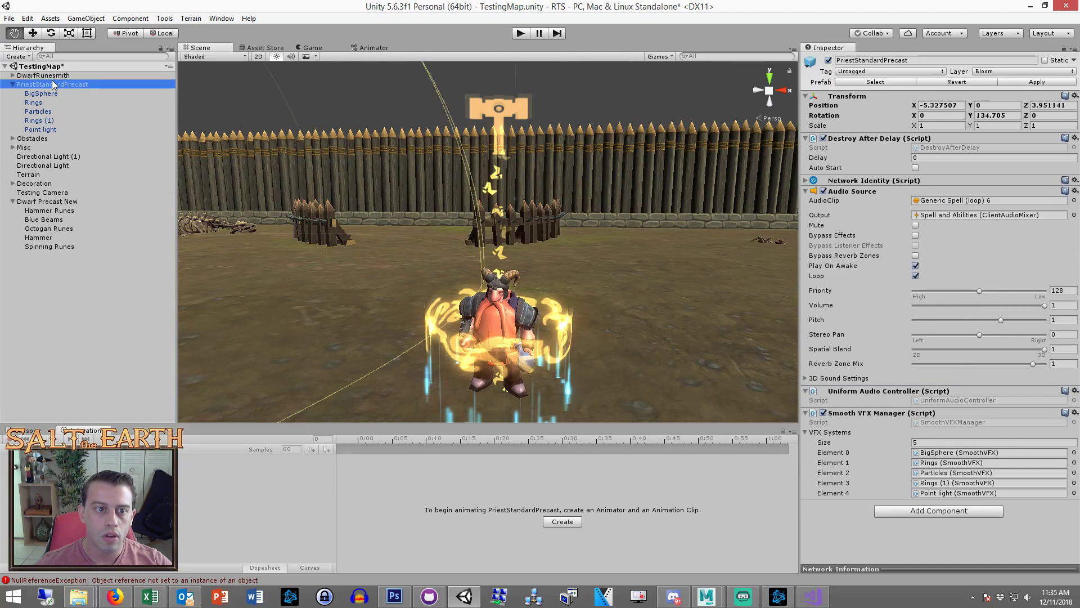
{"action": "left_click", "coordinate": [1074, 138]}
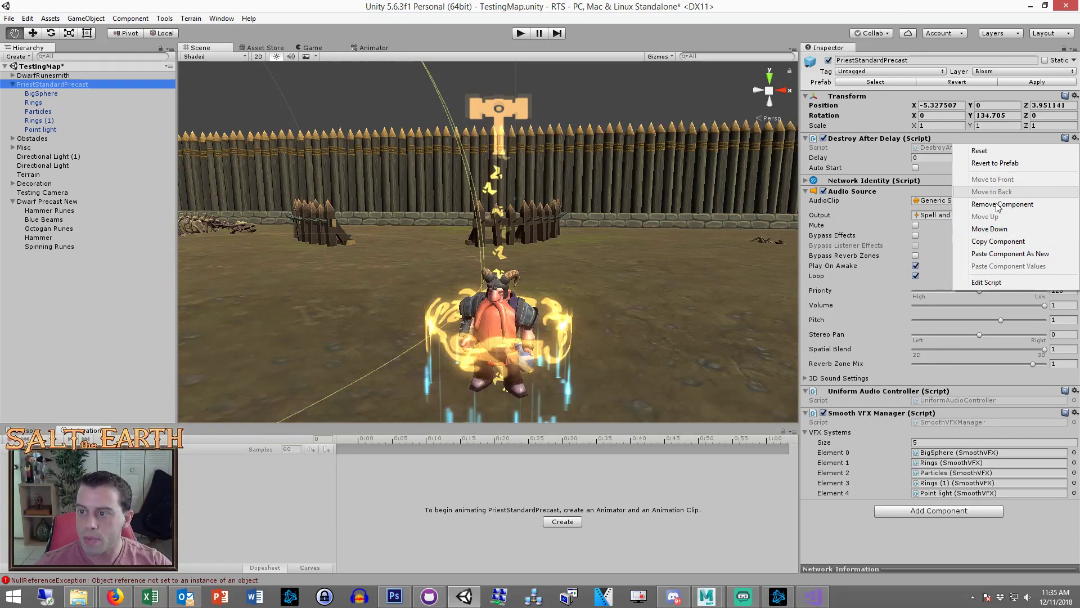
{"action": "left_click", "coordinate": [990, 243]}
{"action": "left_click", "coordinate": [49, 202]}
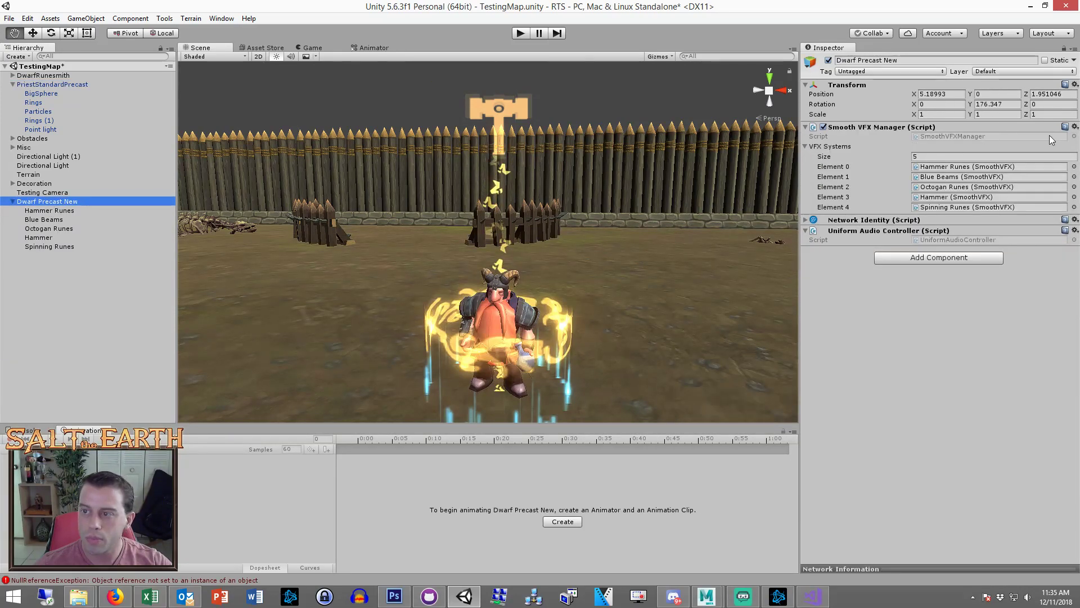
{"action": "left_click", "coordinate": [1074, 127]}
{"action": "left_click", "coordinate": [993, 229]}
{"action": "left_click", "coordinate": [99, 279]}
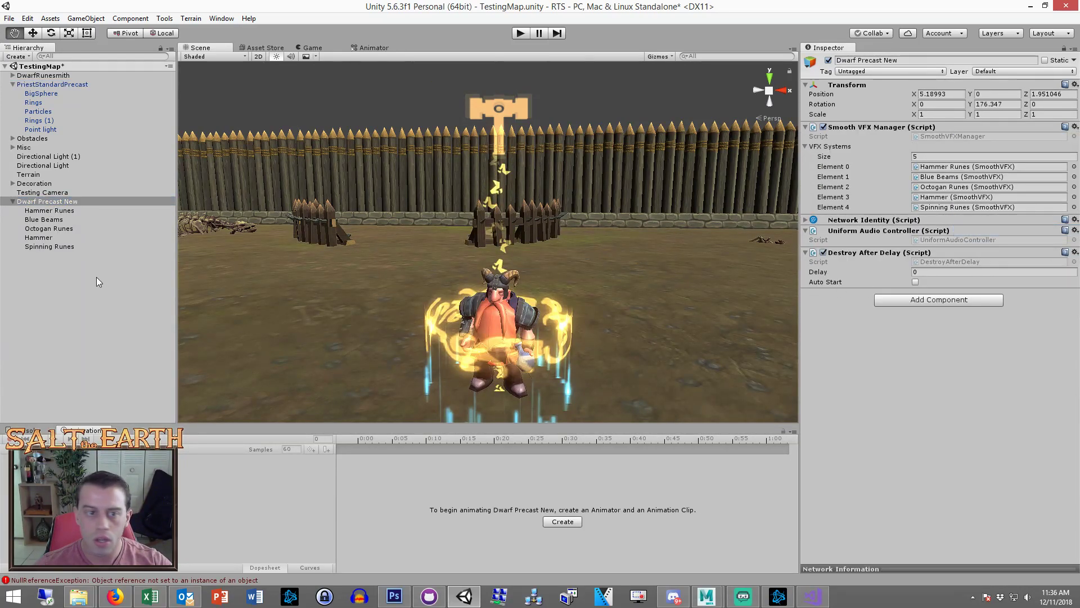
Examine the Dwarf Precast New effects from farther away in the scene and from the game camera
{"action": "left_click", "coordinate": [62, 204]}
{"action": "scroll", "coordinate": [547, 222], "scroll_direction": "down", "scroll_amount": 9}
{"action": "left_click_drag", "start_coordinate": [547, 222], "coordinate": [383, 283], "text": "alt"}
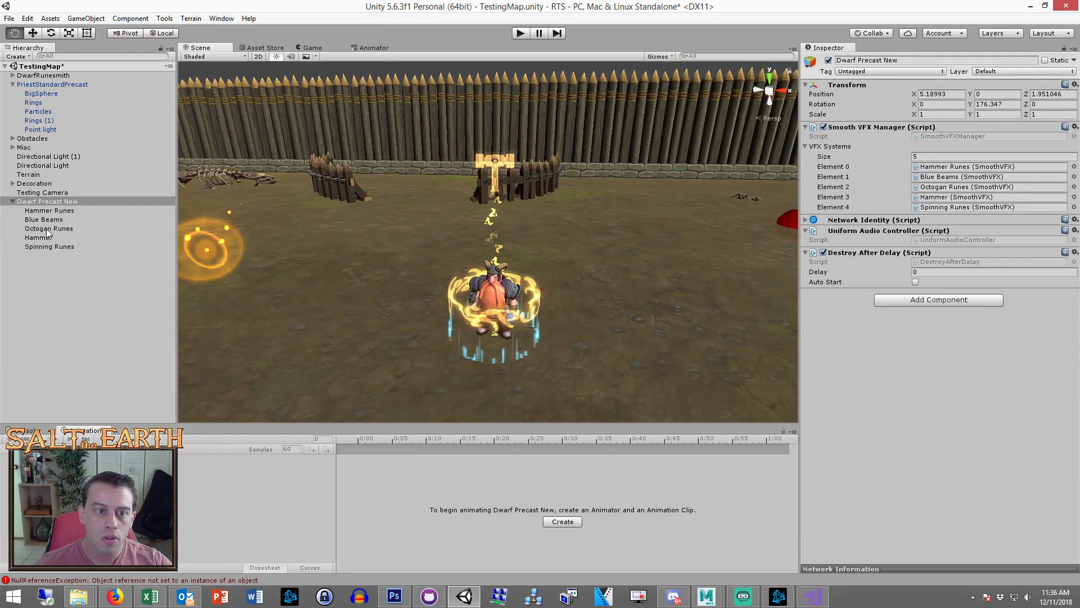
{"action": "left_click", "coordinate": [49, 210]}
{"action": "left_click", "coordinate": [50, 246], "text": "shift"}
{"action": "left_click", "coordinate": [312, 48]}
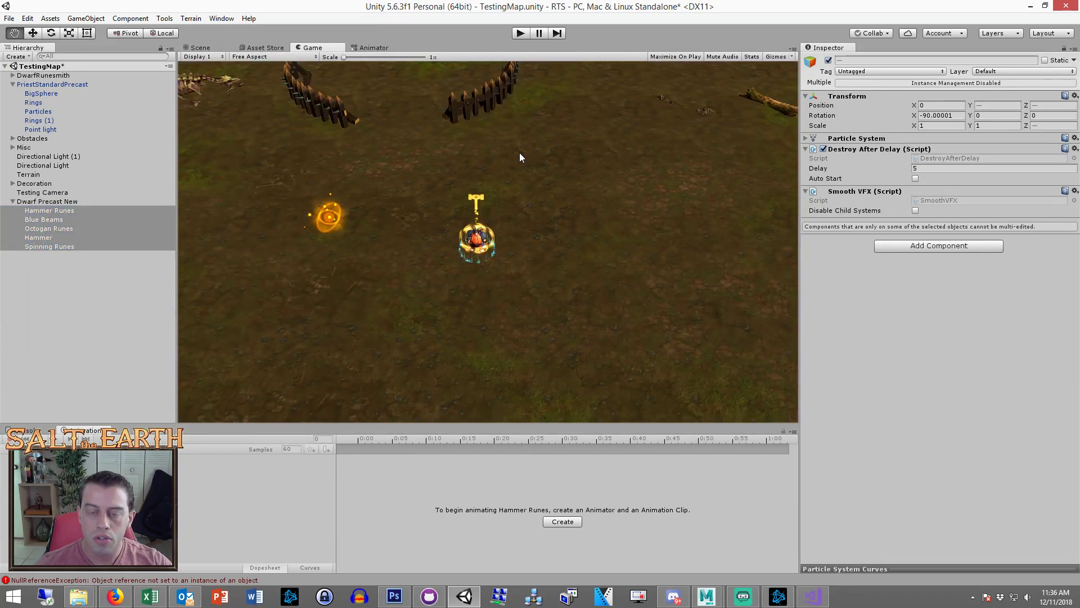
{"action": "left_click", "coordinate": [217, 48]}
Preview an animation clip of Dwarf_Runesmith_V3 together with the precast effects in the scene and from the game camera
{"action": "left_click", "coordinate": [12, 77]}
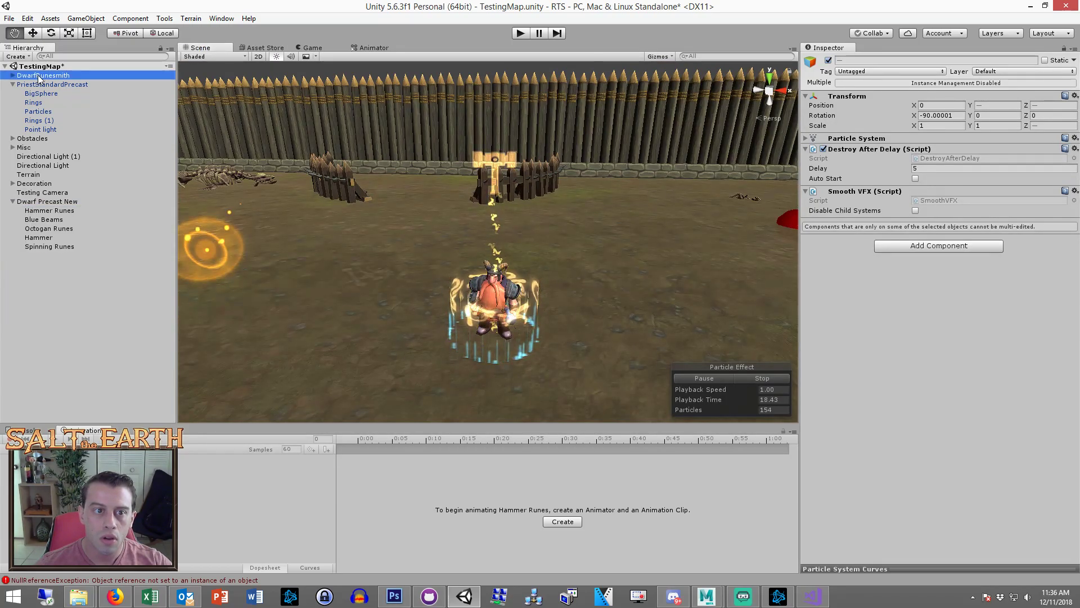
{"action": "left_click", "coordinate": [57, 111]}
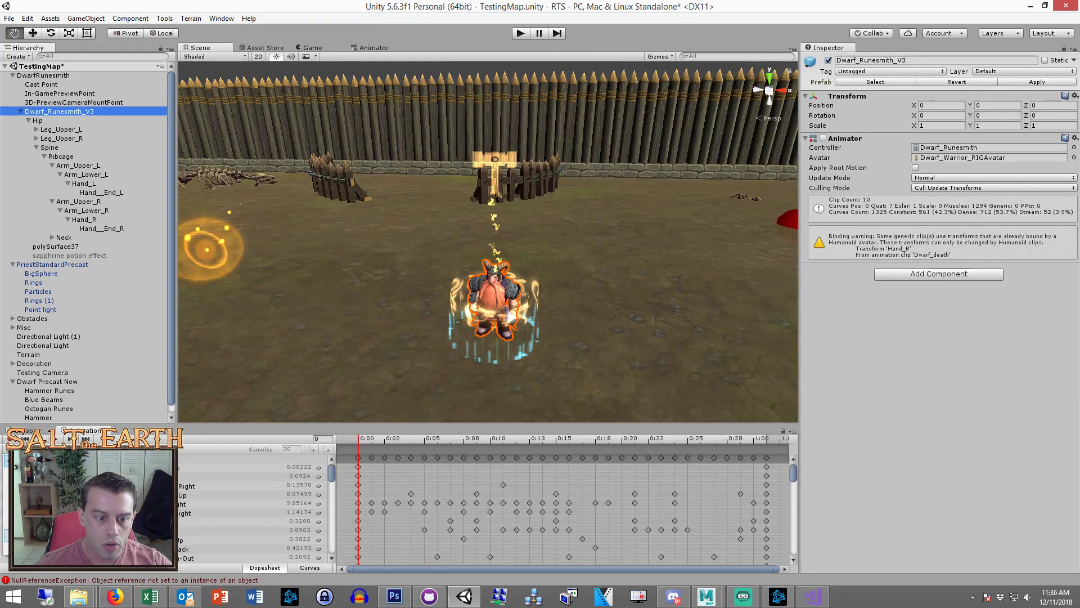
{"action": "left_click", "coordinate": [34, 547]}
{"action": "left_click", "coordinate": [57, 438]}
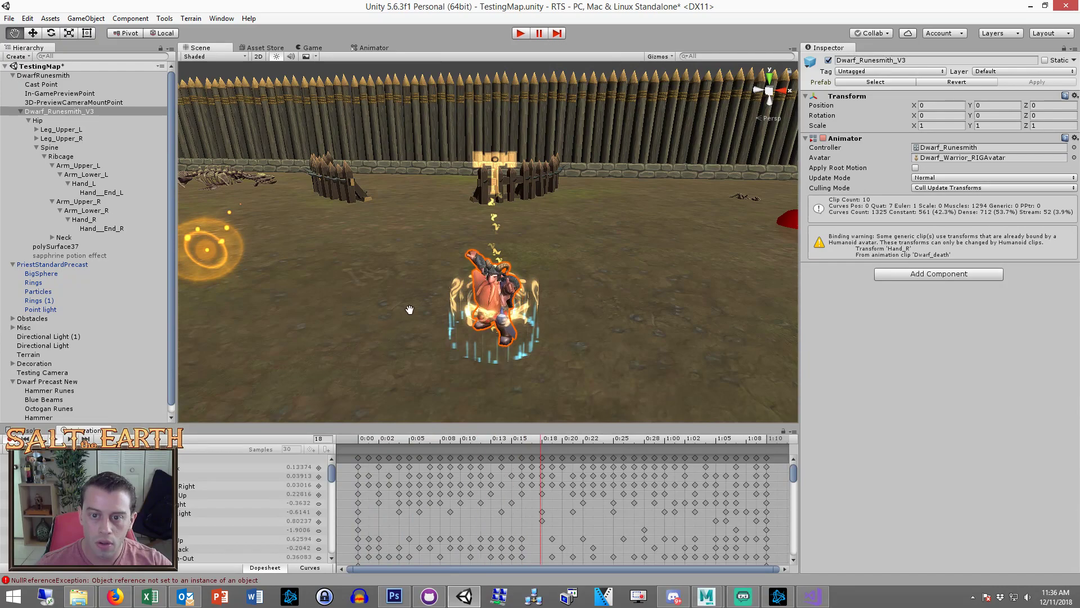
{"action": "left_click", "coordinate": [313, 47]}
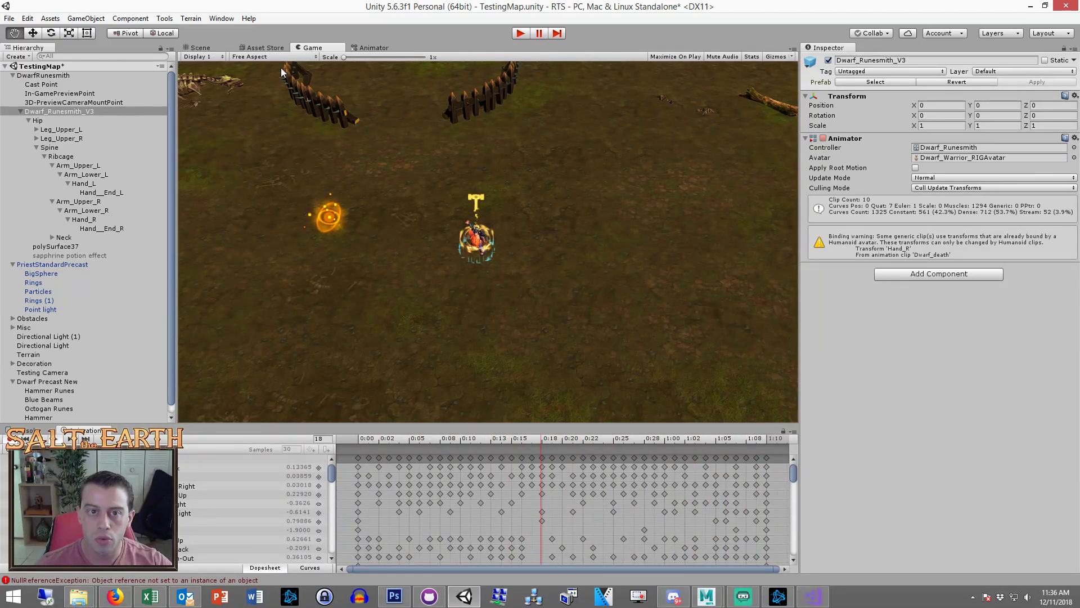
{"action": "left_click", "coordinate": [213, 50]}
Collapse the Dwarf Precast New and DwarfRunesmith hierarchies and select Dwarf Precast New
{"action": "left_click", "coordinate": [13, 381]}
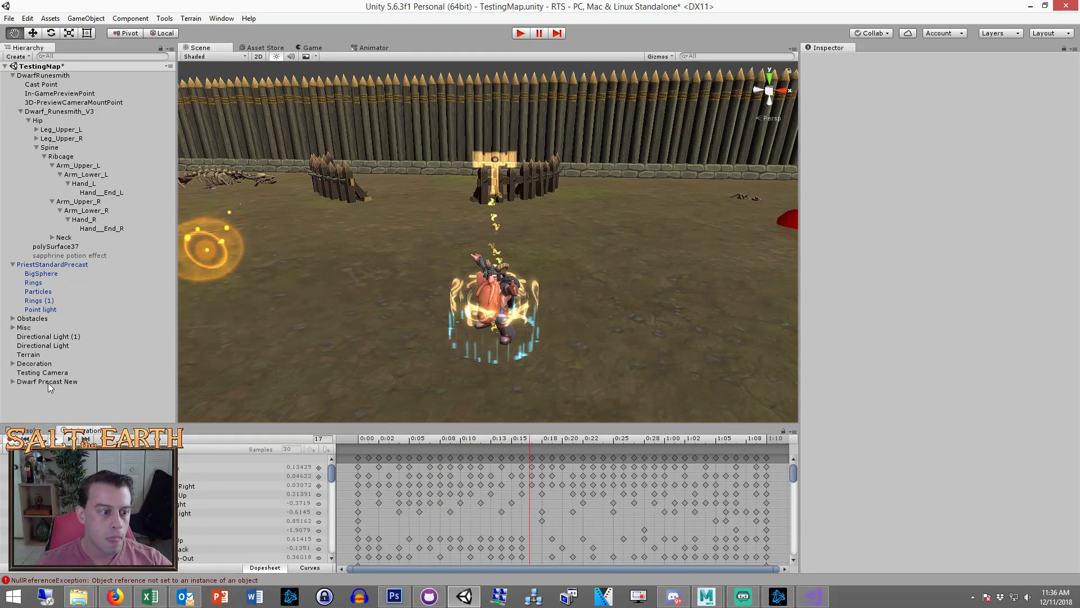
{"action": "left_click", "coordinate": [18, 75]}
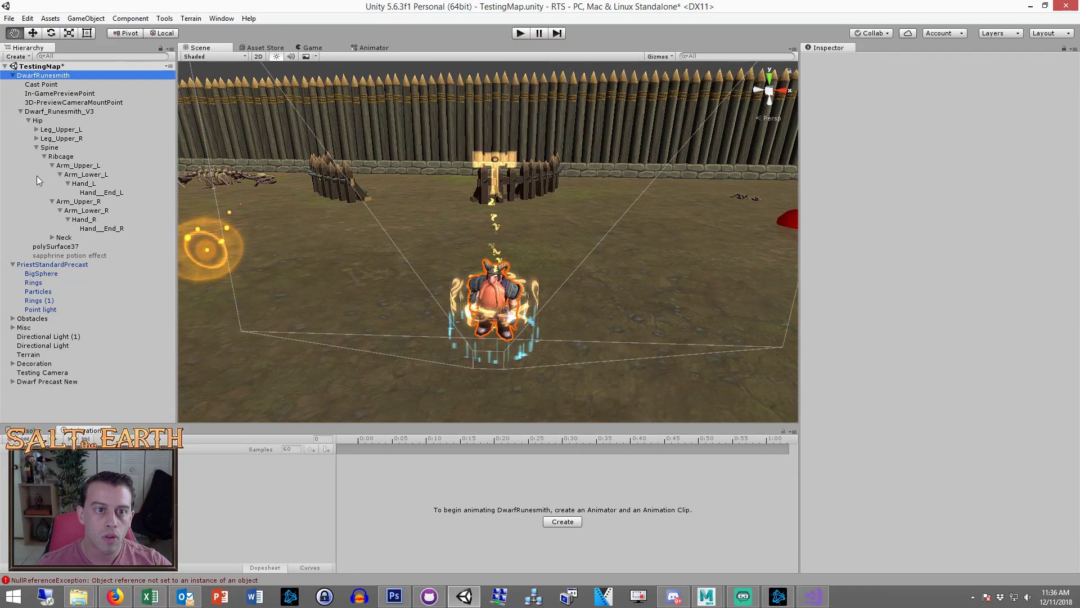
{"action": "left_click", "coordinate": [12, 75]}
{"action": "left_click", "coordinate": [58, 282]}
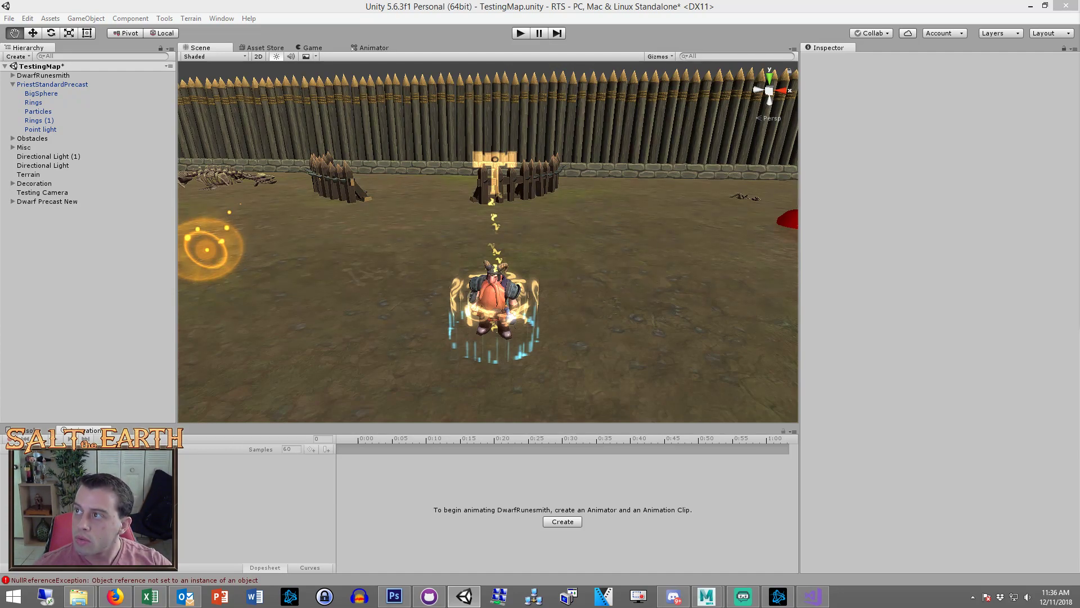
{"action": "left_click", "coordinate": [41, 202]}
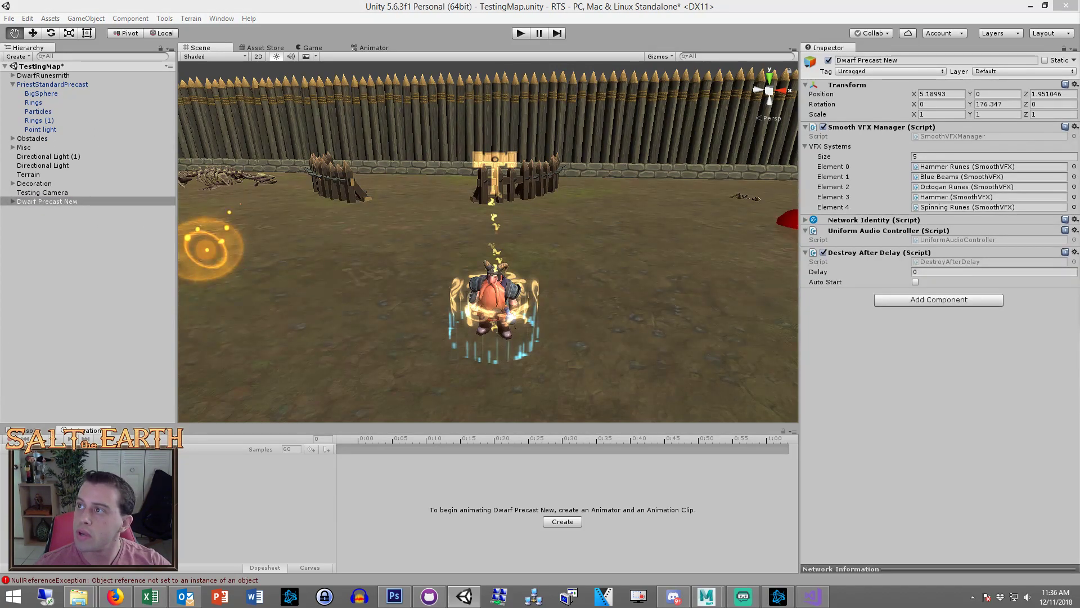
Delete PriestStandardPrecast, DwarfRunesmith and Dwarf Precast New from the TestingMap scene
{"action": "left_click", "coordinate": [54, 84]}
{"action": "key", "text": "Delete"}
{"action": "left_click", "coordinate": [49, 78]}
{"action": "key", "text": "Delete"}
{"action": "left_click", "coordinate": [45, 137]}
{"action": "key", "text": "Delete"}
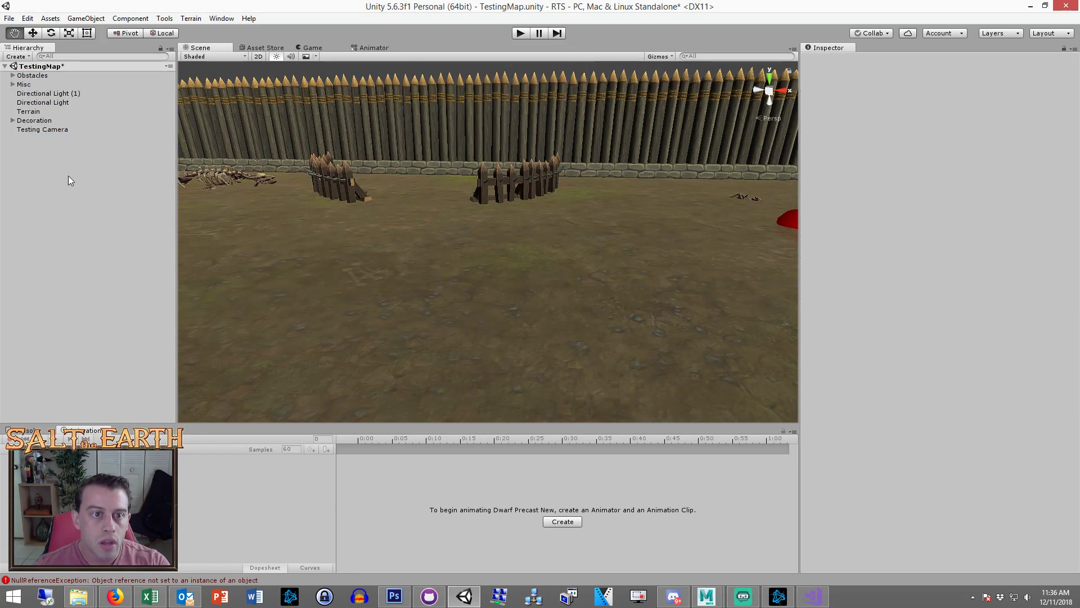
Deactivate the Testing Camera object and save the TestingMap scene
{"action": "left_click", "coordinate": [42, 129]}
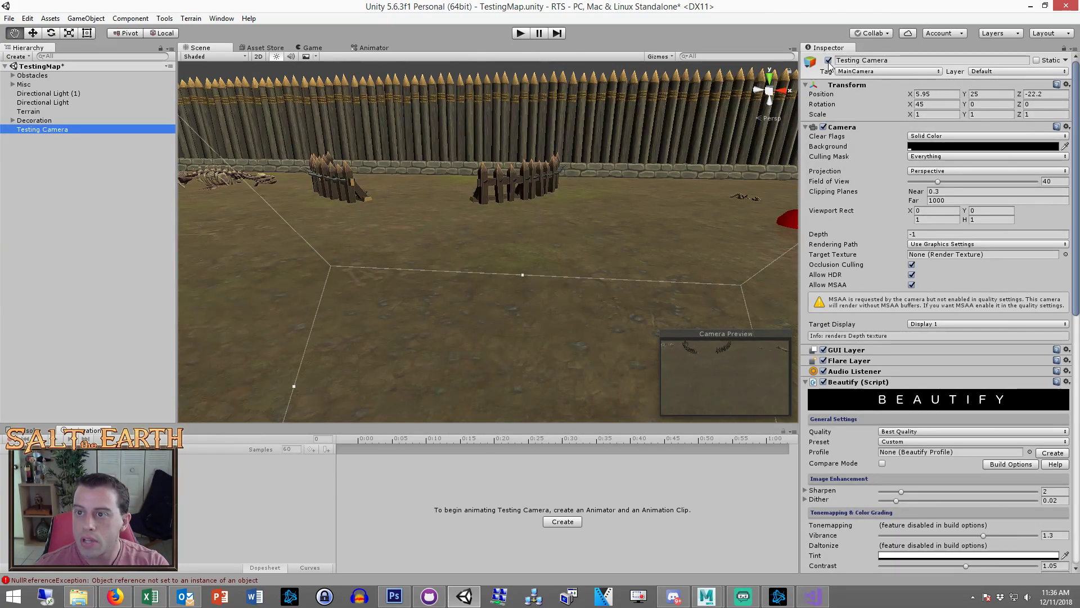
{"action": "left_click", "coordinate": [828, 60]}
{"action": "left_click", "coordinate": [67, 285]}
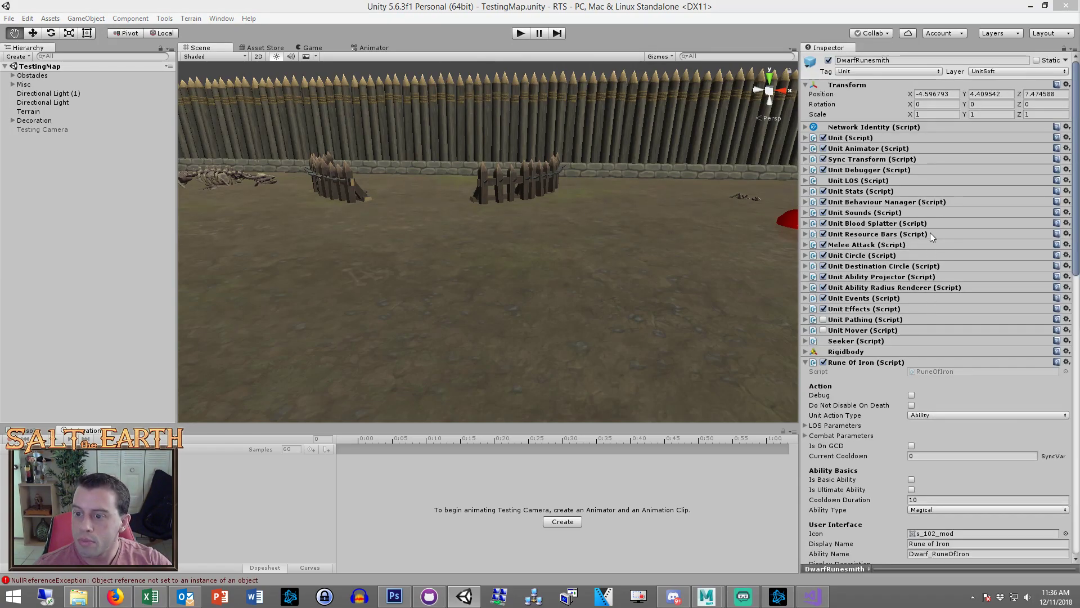
Enable Spawn Visual Effect On Ability Start in DwarfRunesmith's Rune Of Iron script and assign Dwarf Precast New as its first Visual Effect Prefab
{"action": "scroll", "coordinate": [930, 234], "scroll_direction": "down", "scroll_amount": 9}
{"action": "scroll", "coordinate": [898, 205], "scroll_direction": "up", "scroll_amount": 3}
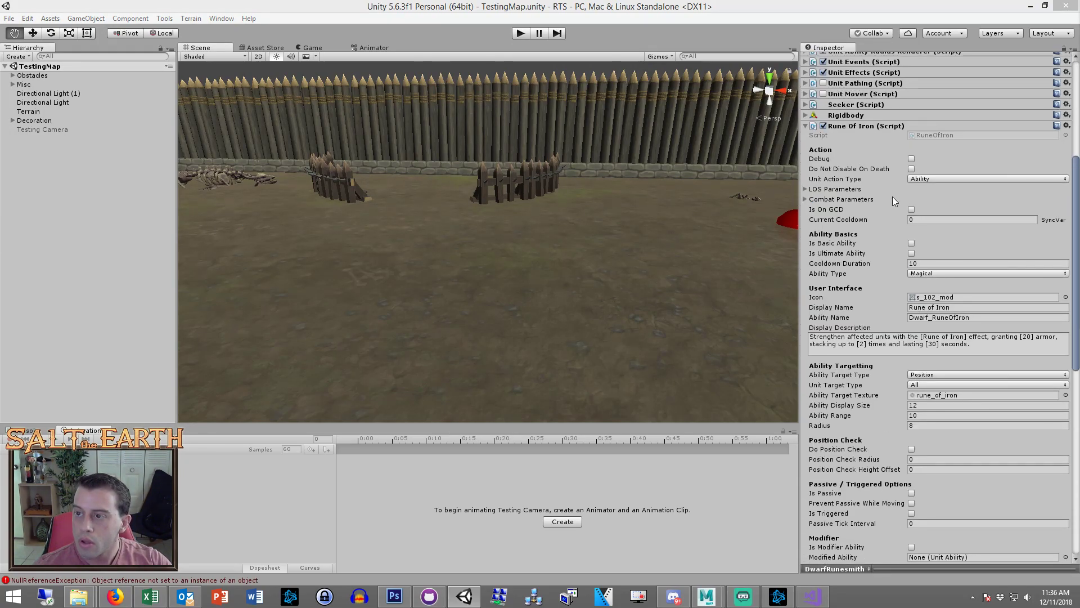
{"action": "scroll", "coordinate": [893, 197], "scroll_direction": "down", "scroll_amount": 6}
{"action": "scroll", "coordinate": [874, 211], "scroll_direction": "down", "scroll_amount": 8}
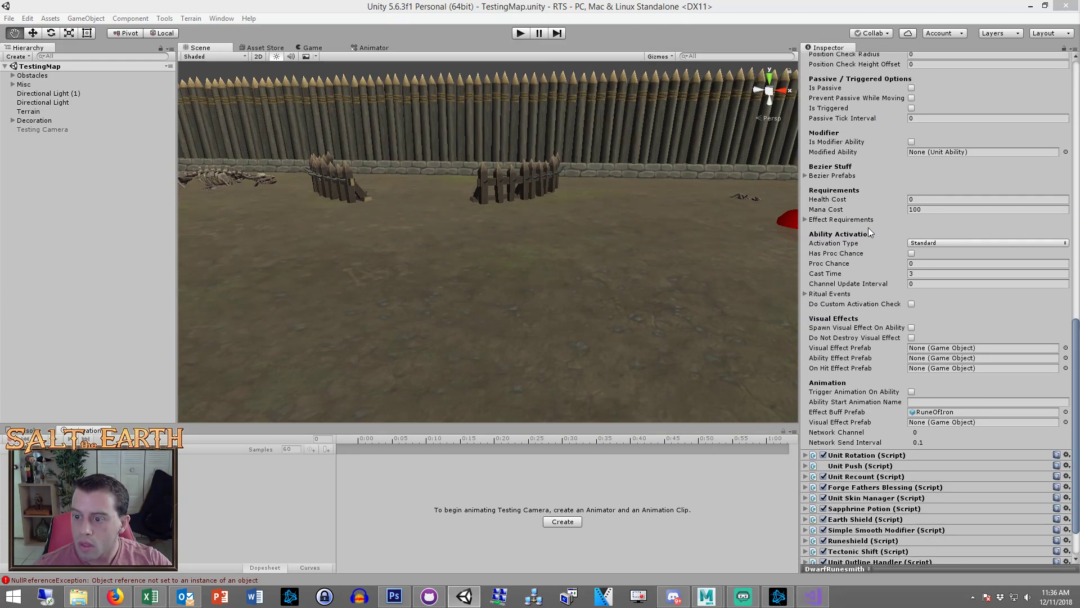
{"action": "scroll", "coordinate": [857, 291], "scroll_direction": "up", "scroll_amount": 8}
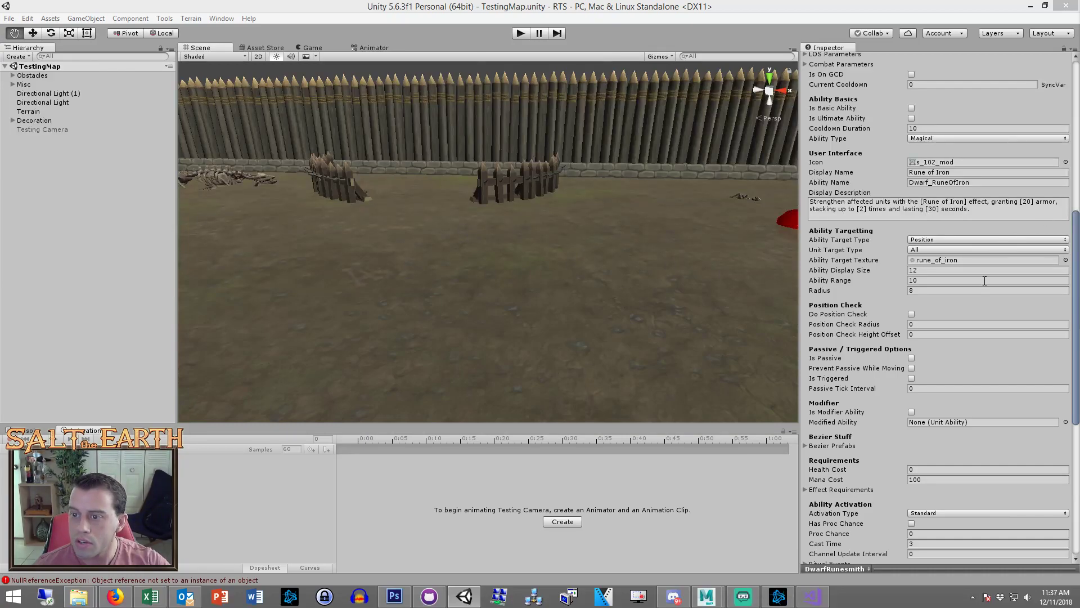
{"action": "scroll", "coordinate": [849, 269], "scroll_direction": "down", "scroll_amount": 10}
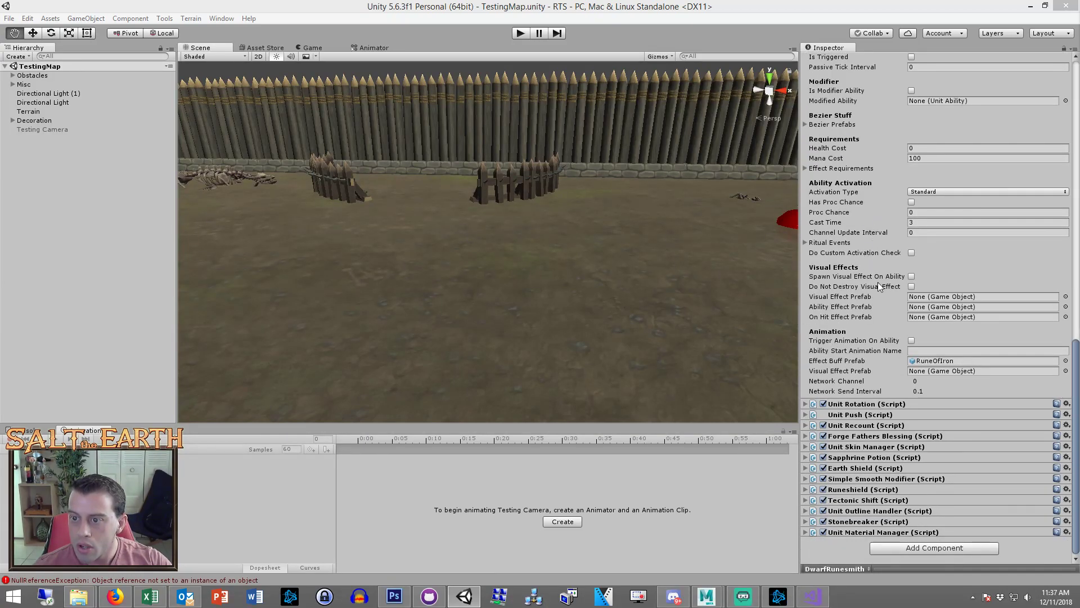
{"action": "left_click", "coordinate": [913, 277]}
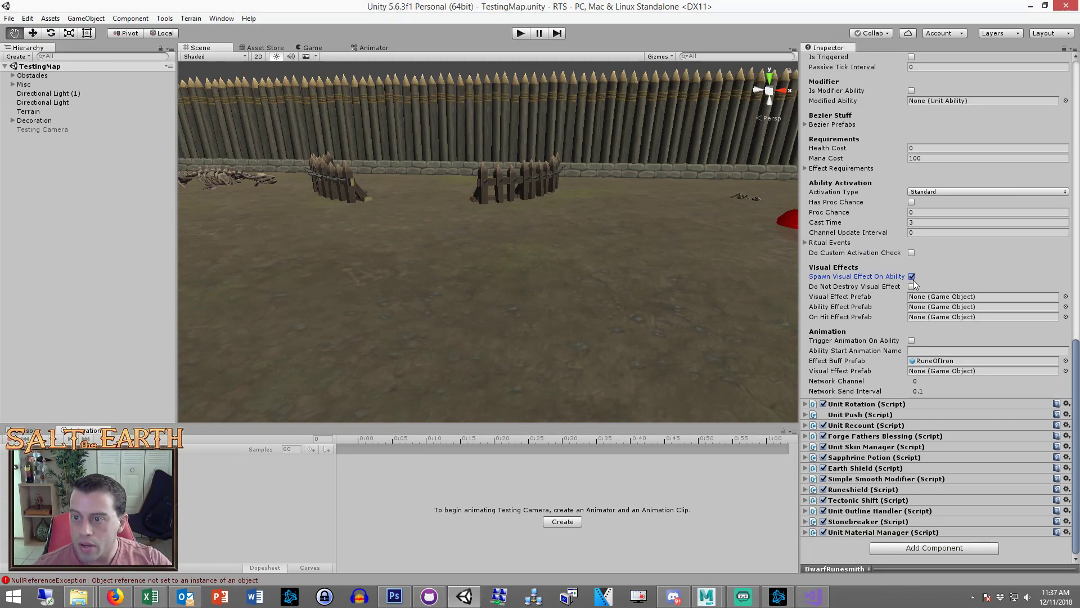
{"action": "left_click_drag", "start_coordinate": [800, 284], "coordinate": [738, 291]}
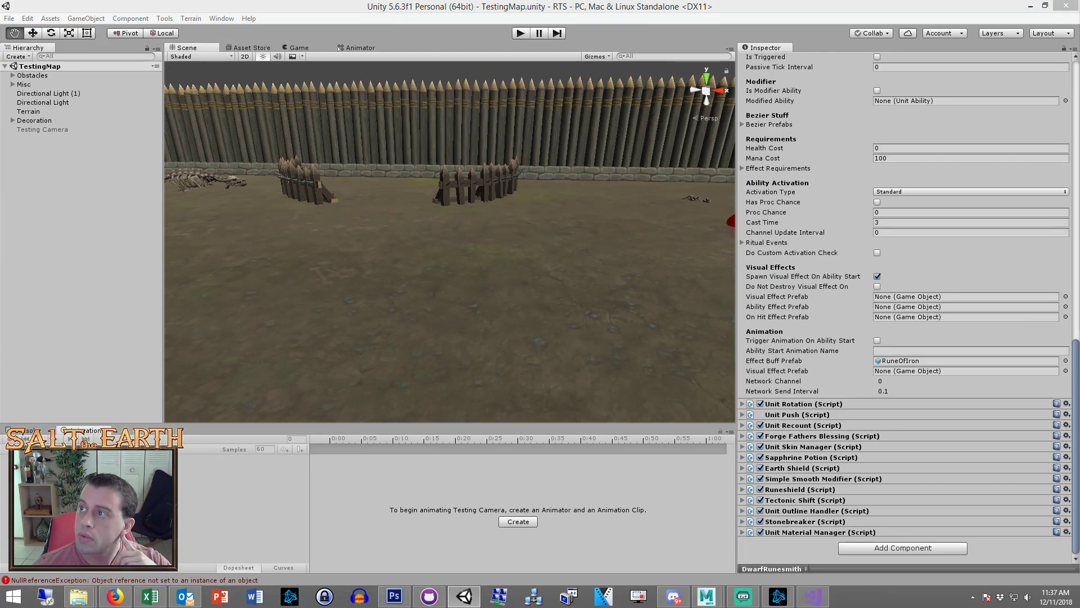
{"action": "left_click_drag", "start_coordinate": [1078, 315], "coordinate": [915, 298]}
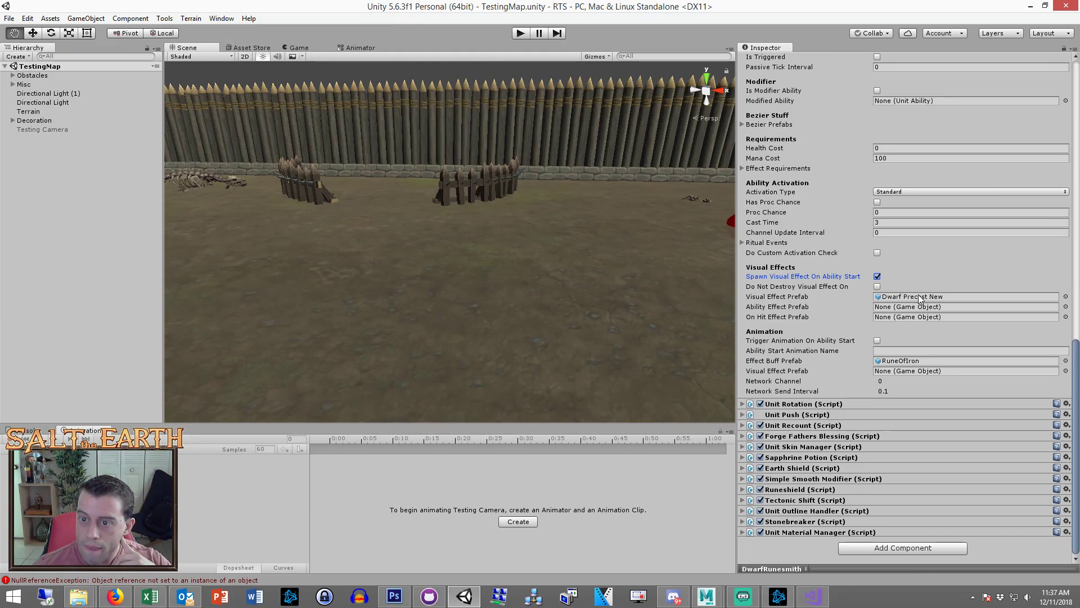
Enable Trigger Animation On Ability Start for Rune Of Iron and open its Ability Start Animation Name for editing
{"action": "left_click", "coordinate": [877, 340]}
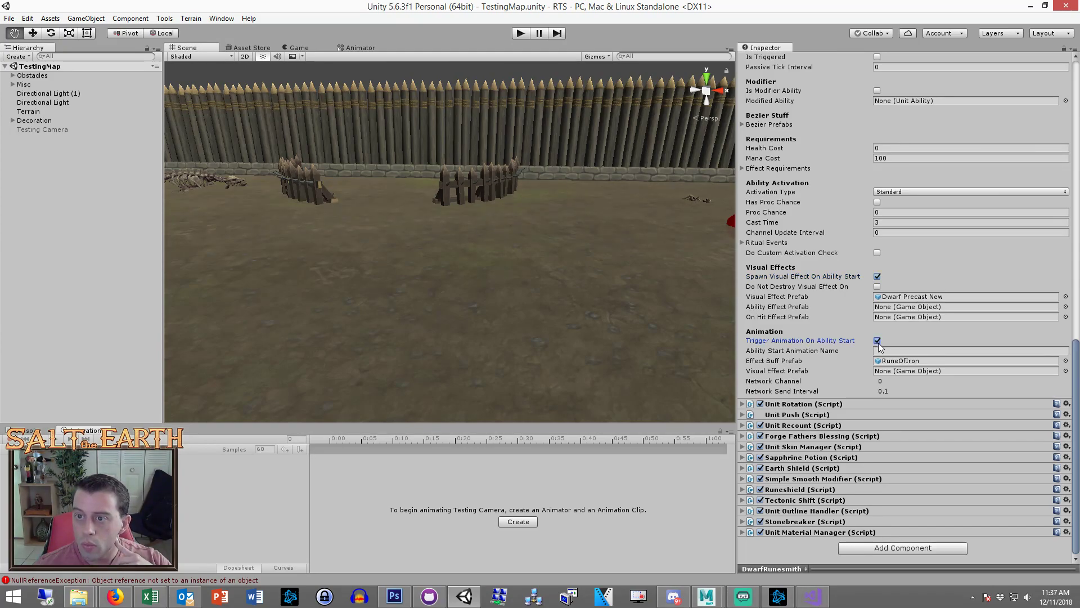
{"action": "scroll", "coordinate": [854, 262], "scroll_direction": "up", "scroll_amount": 10}
{"action": "scroll", "coordinate": [848, 262], "scroll_direction": "down", "scroll_amount": 10}
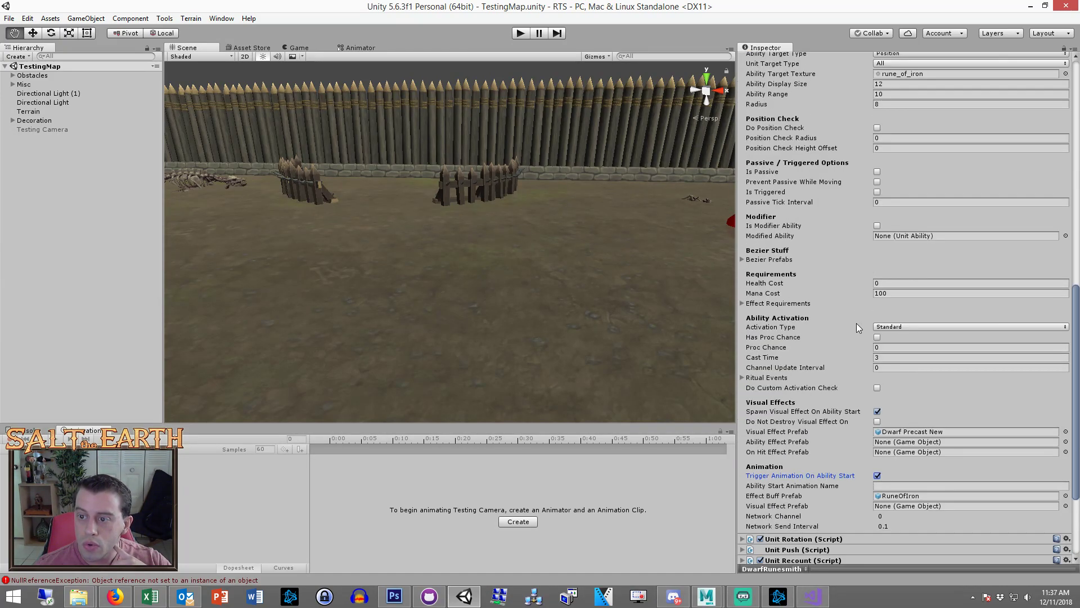
{"action": "left_click", "coordinate": [885, 349]}
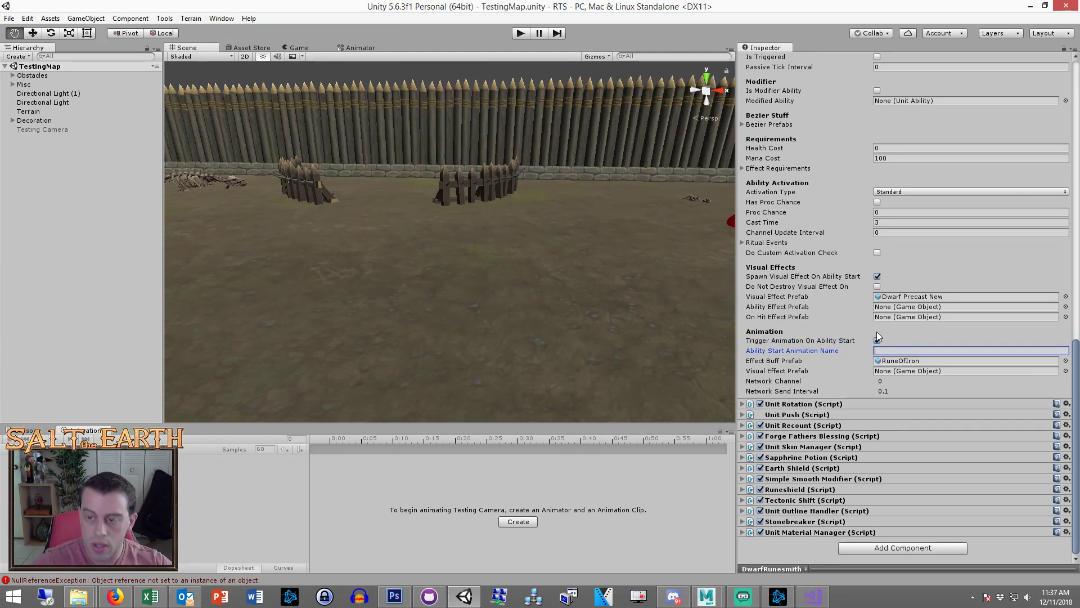
In DwarfRunesmith's Forge Fathers Blessing script, assign Dwarf Precast New as the first Visual Effect Prefab and enable Spawn Visual Effect On Ability Start
{"action": "scroll", "coordinate": [833, 247], "scroll_direction": "up", "scroll_amount": 10}
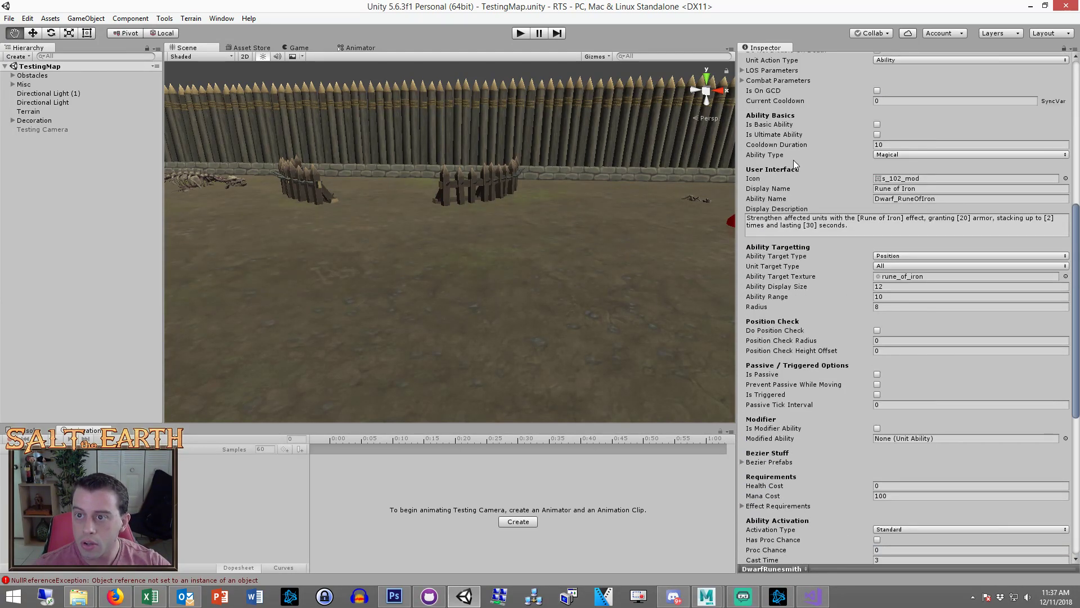
{"action": "scroll", "coordinate": [794, 160], "scroll_direction": "up", "scroll_amount": 5}
{"action": "left_click", "coordinate": [788, 177]}
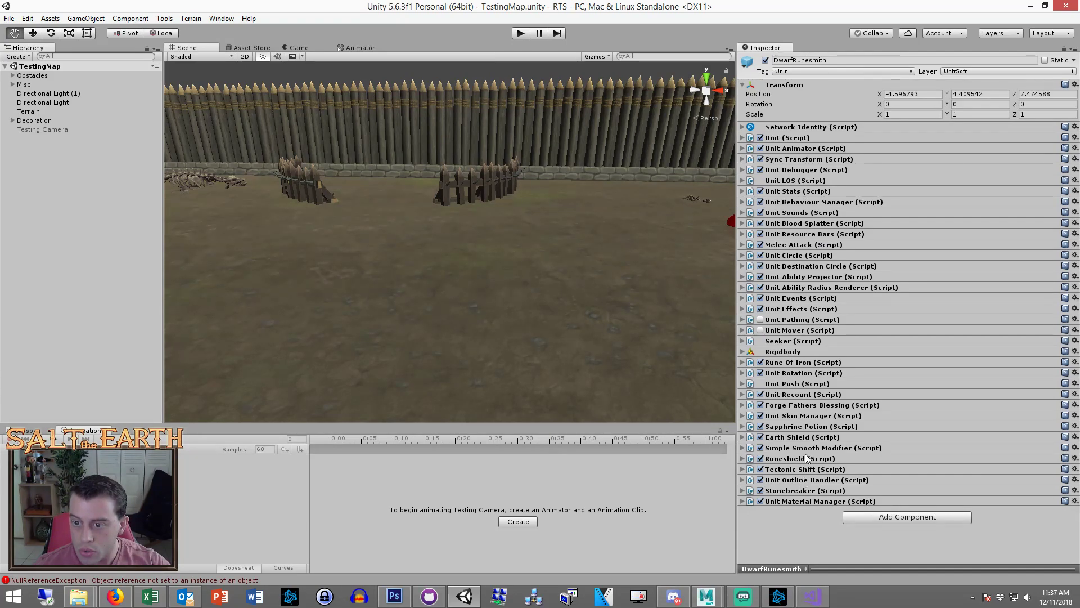
{"action": "left_click", "coordinate": [796, 406]}
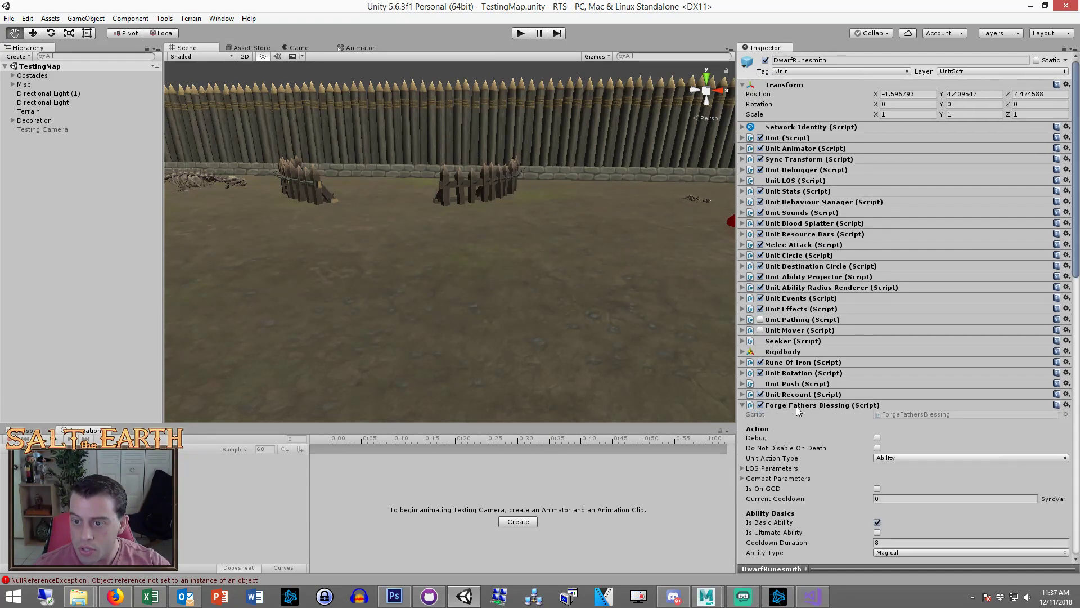
{"action": "scroll", "coordinate": [795, 406], "scroll_direction": "down", "scroll_amount": 20}
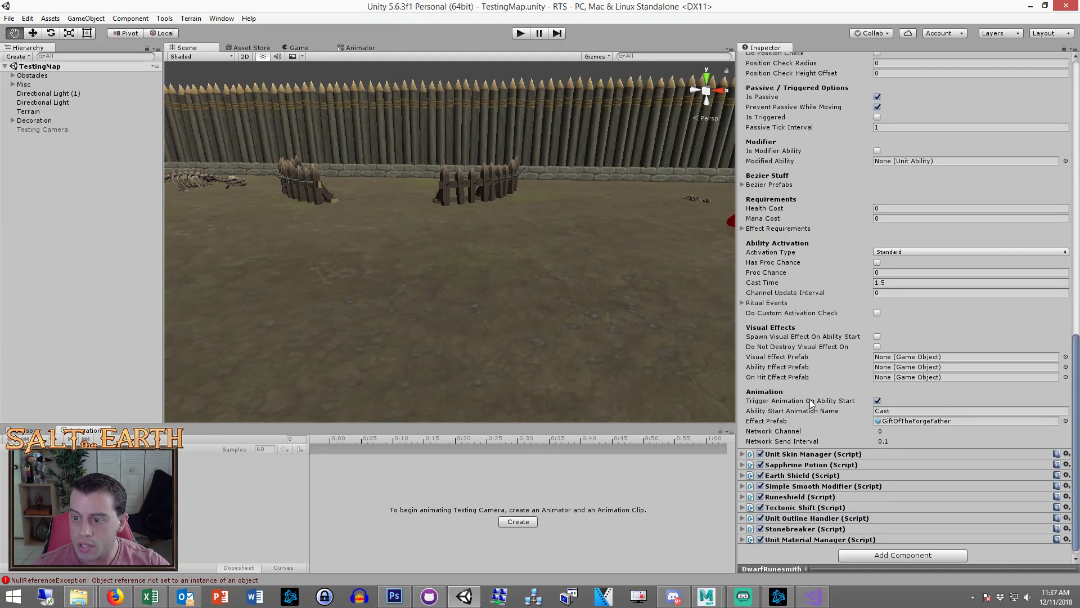
{"action": "left_click_drag", "start_coordinate": [934, 301], "coordinate": [892, 358]}
{"action": "left_click", "coordinate": [877, 336]}
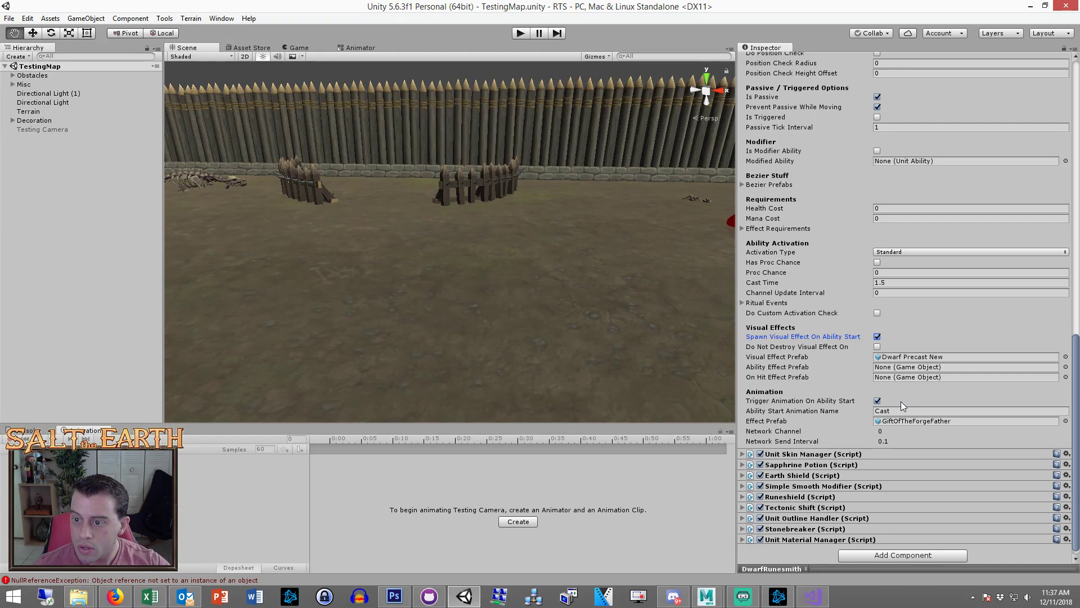
Open the GameServer scene and the project's Build Settings
{"action": "left_click", "coordinate": [50, 236]}
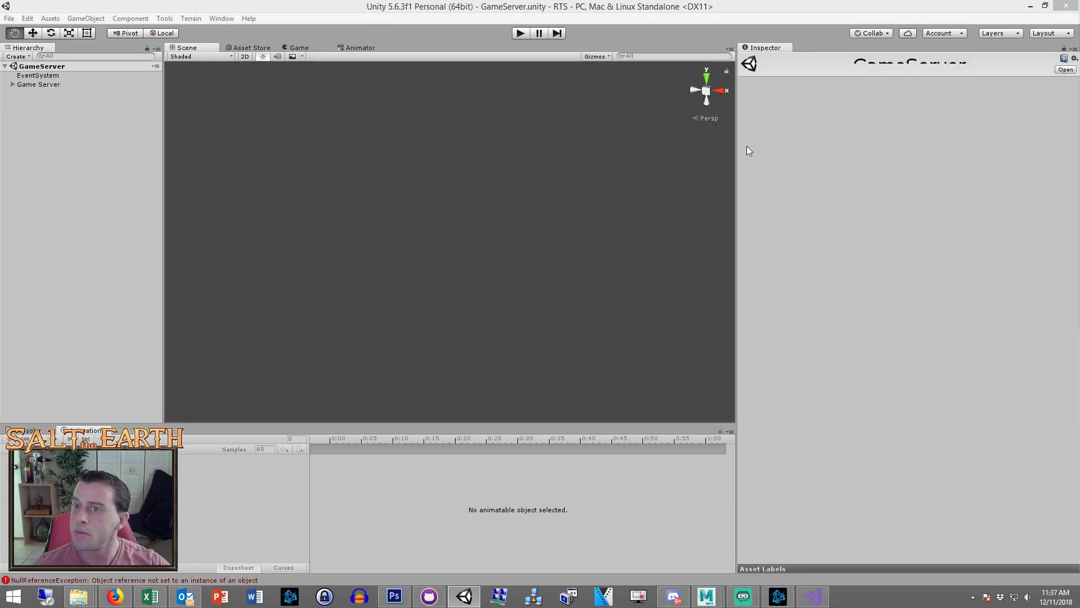
{"action": "left_click", "coordinate": [104, 180]}
{"action": "left_click", "coordinate": [10, 18]}
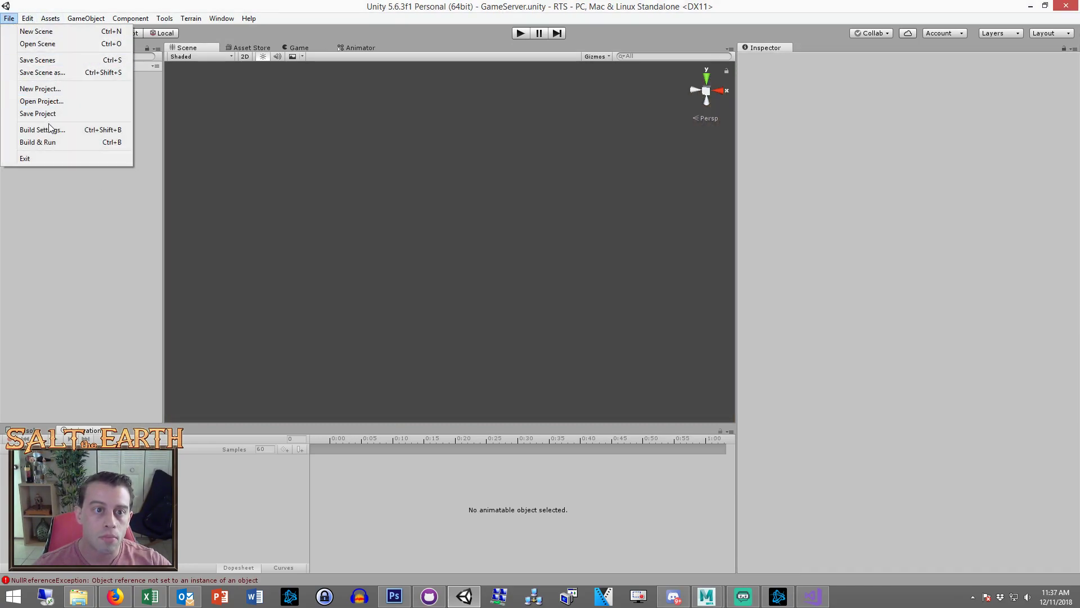
{"action": "left_click", "coordinate": [50, 129]}
{"action": "left_click", "coordinate": [376, 19]}
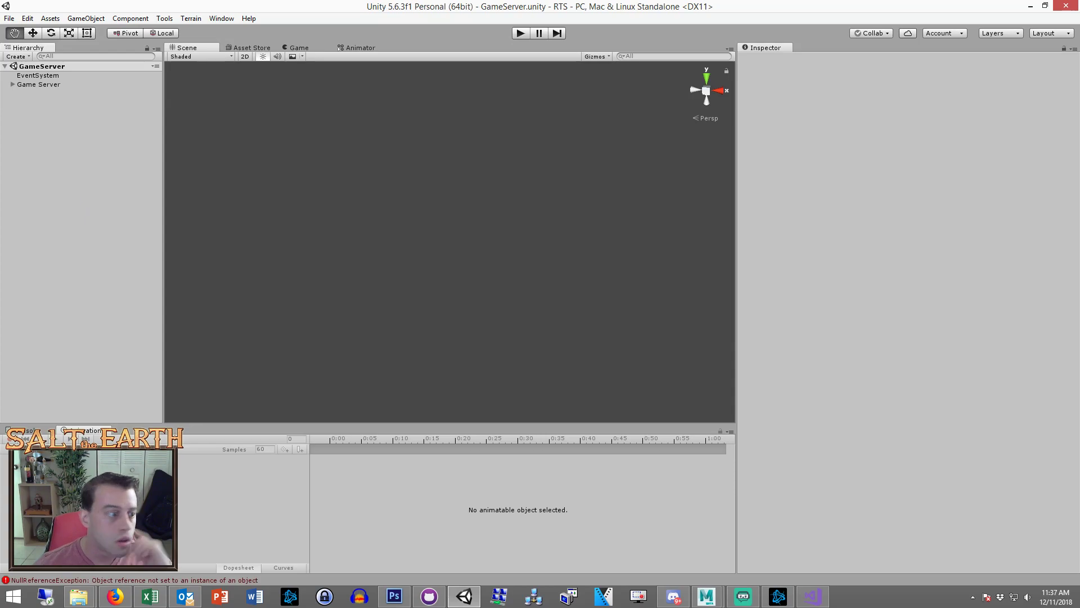
Start the built RTS game windowed at 1280 x 720 and run the GameServer scene in play mode
{"action": "key", "text": "alt+Tab"}
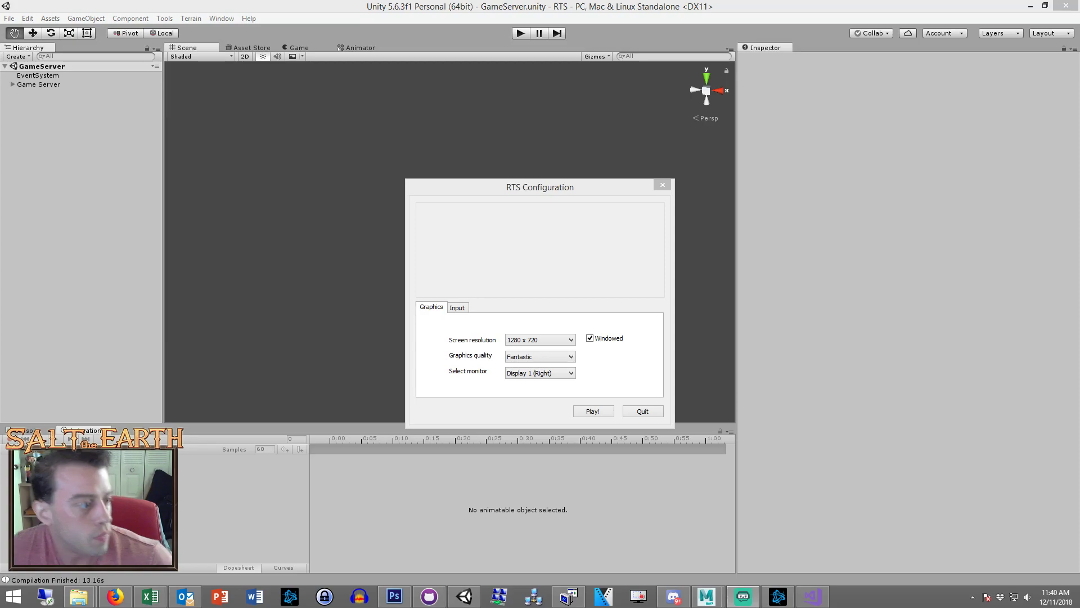
{"action": "left_click", "coordinate": [593, 411]}
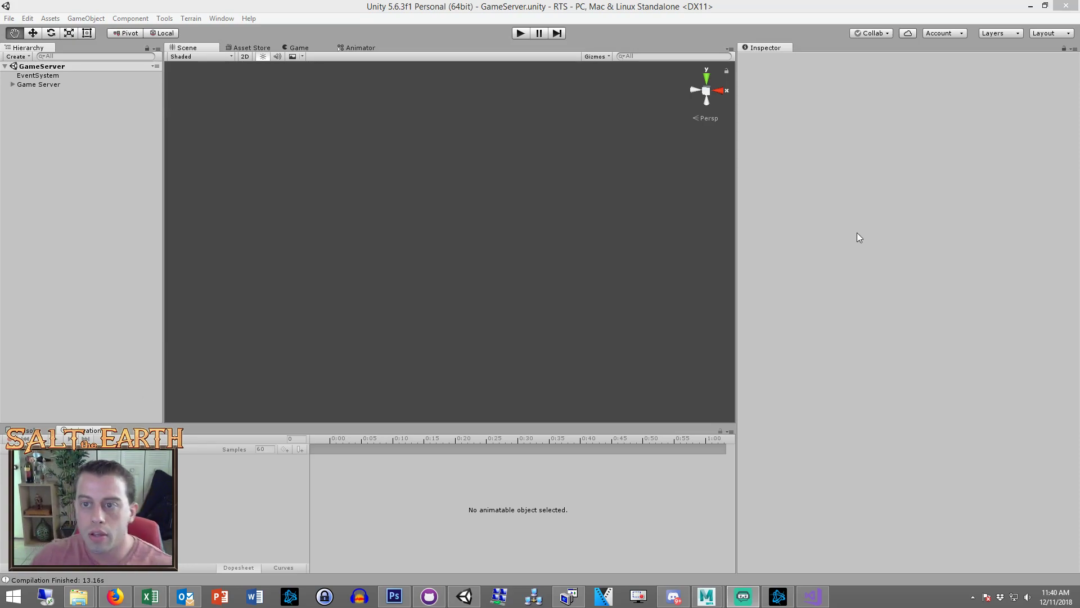
{"action": "left_click", "coordinate": [857, 240]}
{"action": "left_click", "coordinate": [521, 33]}
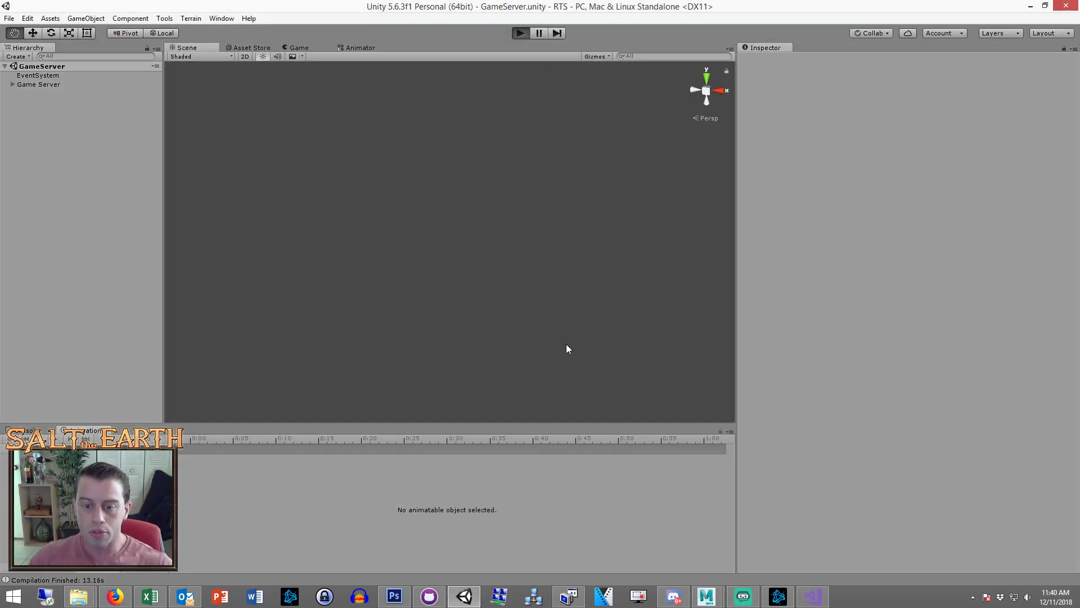
{"action": "left_click", "coordinate": [570, 596]}
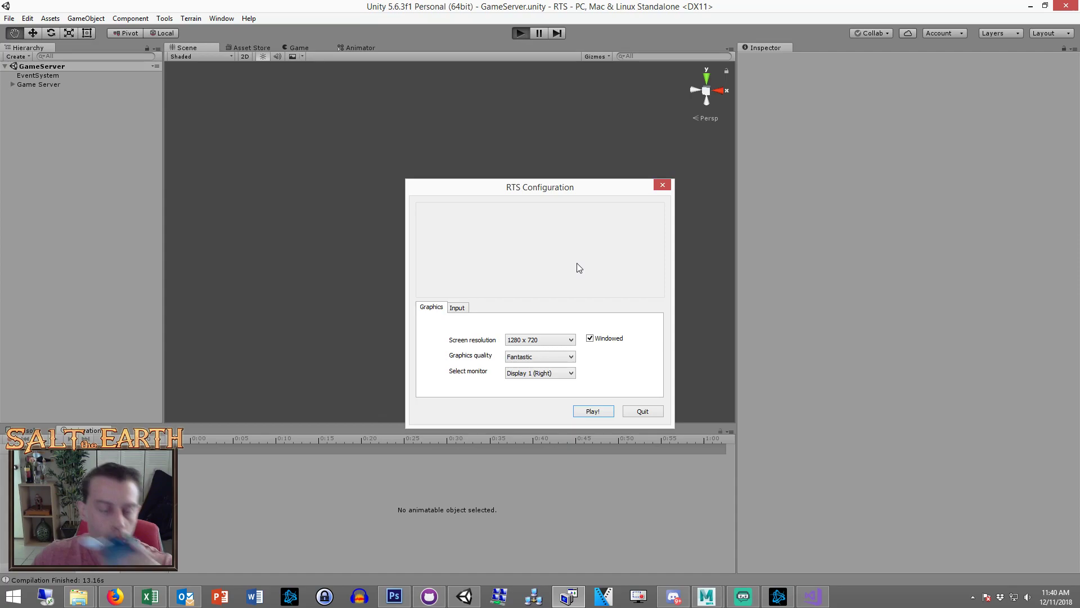
{"action": "left_click_drag", "start_coordinate": [564, 197], "coordinate": [526, 180]}
Switch to the Blizzard launcher and start World of Warcraft
{"action": "left_click", "coordinate": [778, 600]}
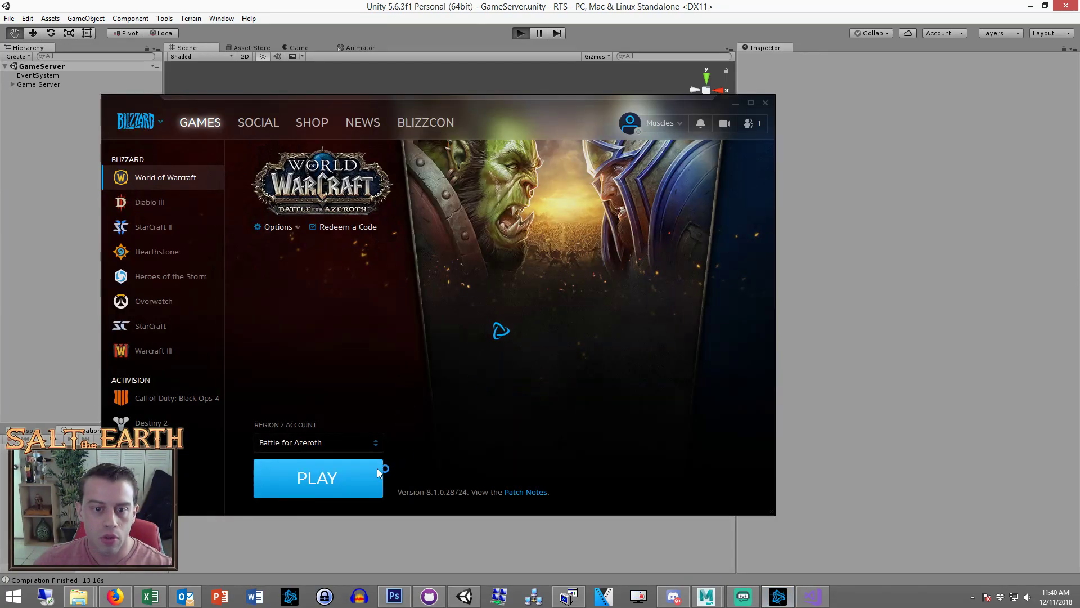
{"action": "left_click", "coordinate": [343, 480]}
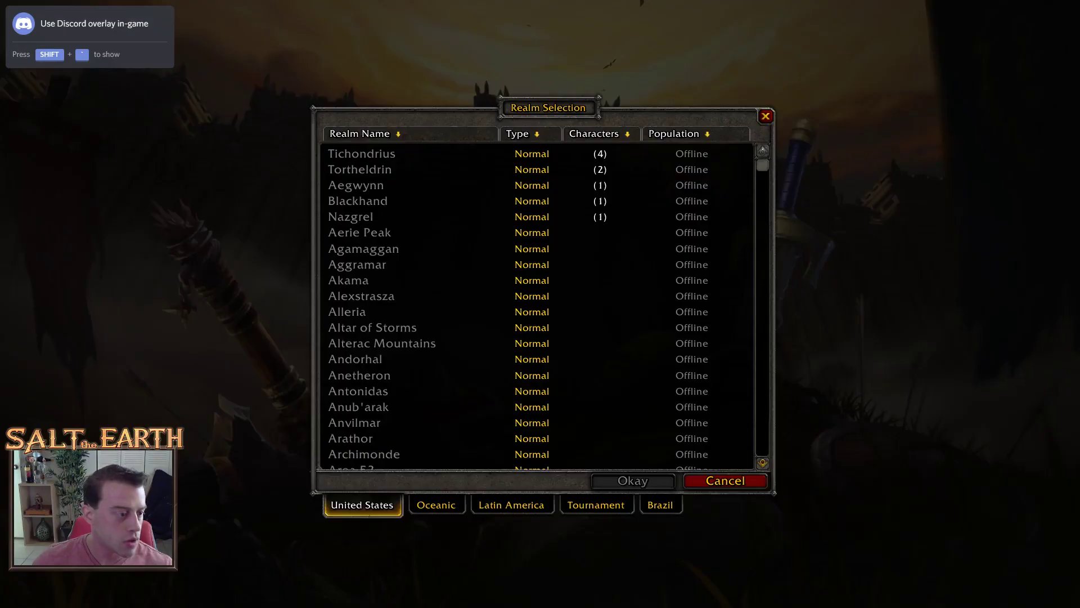
{"action": "left_click", "coordinate": [555, 393]}
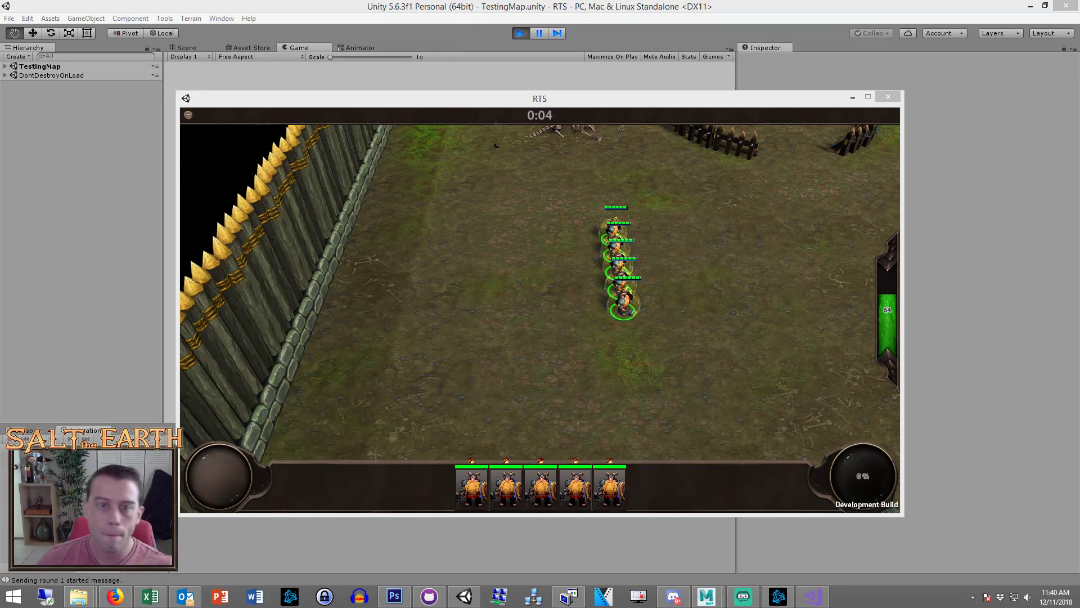
In the running RTS game, zoom in on the dwarf runesmiths and order them one by one to separate spots on the map
{"action": "left_click", "coordinate": [736, 274]}
{"action": "scroll", "coordinate": [685, 261], "scroll_direction": "up", "scroll_amount": 5}
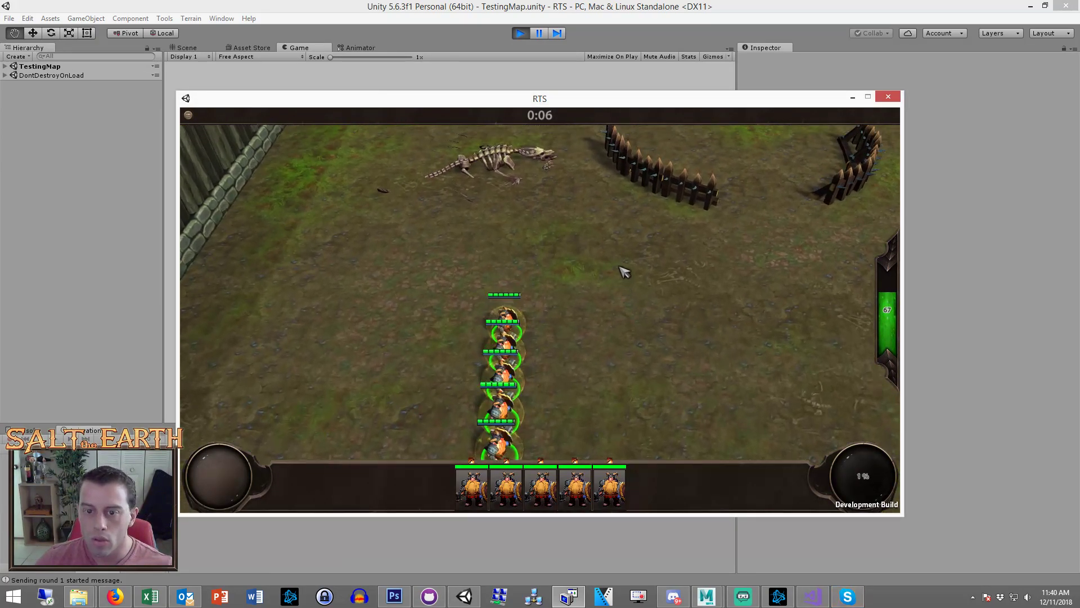
{"action": "right_click", "coordinate": [687, 366]}
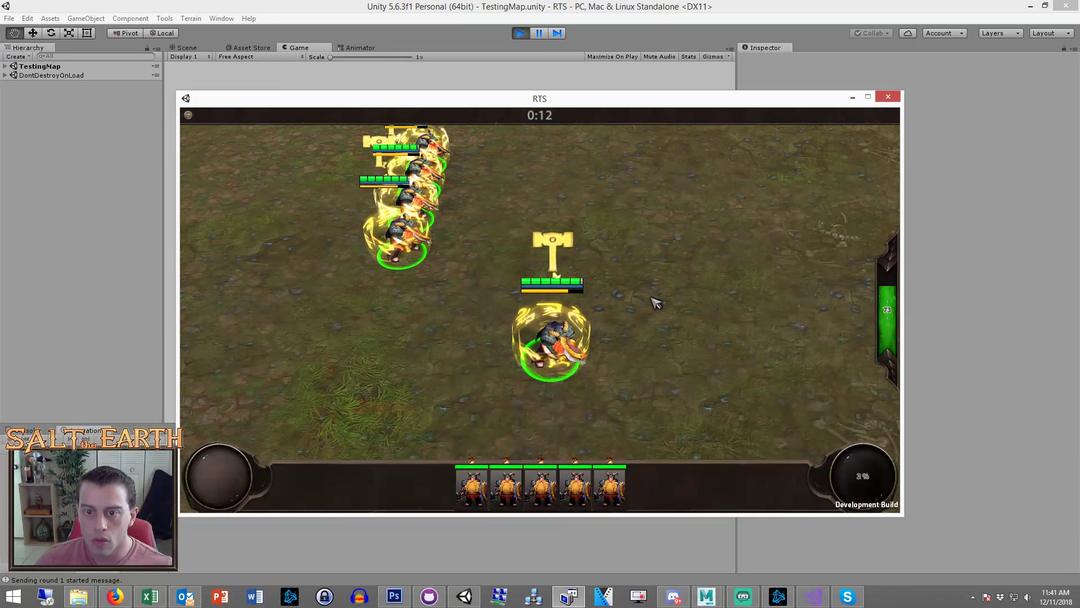
{"action": "left_click_drag", "start_coordinate": [619, 272], "coordinate": [529, 372]}
{"action": "right_click", "coordinate": [636, 339]}
{"action": "left_click_drag", "start_coordinate": [519, 172], "coordinate": [392, 325]}
{"action": "left_click", "coordinate": [472, 303]}
{"action": "left_click", "coordinate": [433, 264]}
{"action": "right_click", "coordinate": [359, 330]}
{"action": "key", "text": "Up"}
{"action": "left_click", "coordinate": [448, 225]}
{"action": "right_click", "coordinate": [550, 232]}
{"action": "left_click", "coordinate": [442, 248]}
{"action": "right_click", "coordinate": [366, 229]}
{"action": "left_click", "coordinate": [436, 273]}
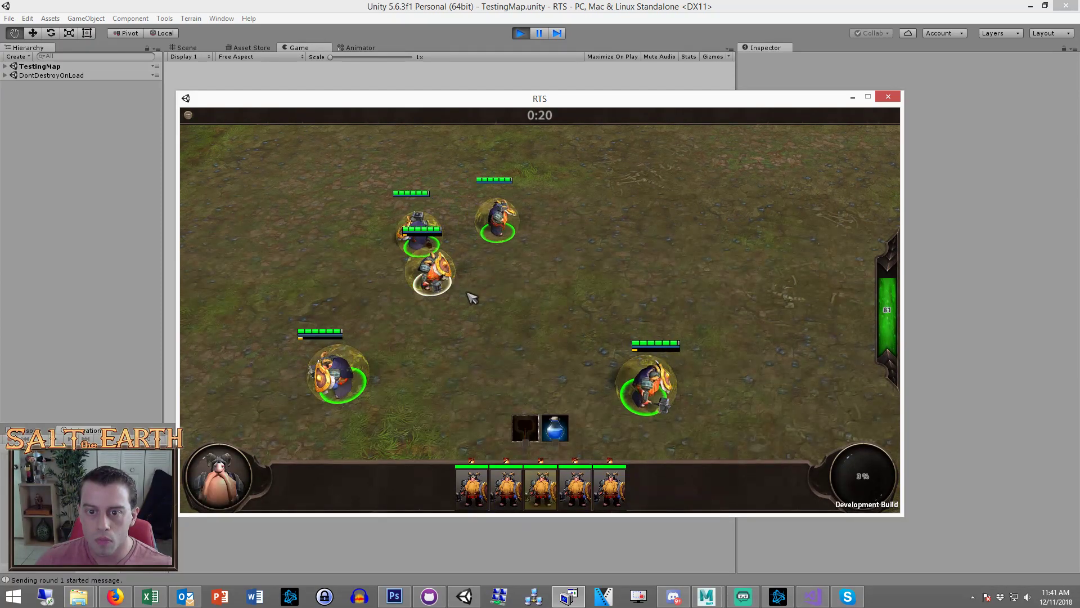
{"action": "right_click", "coordinate": [471, 295]}
{"action": "left_click", "coordinate": [497, 321]}
Examine the precast effect on the spread-out runesmiths as they cast, and stop play mode in Unity
{"action": "scroll", "coordinate": [534, 343], "scroll_direction": "down", "scroll_amount": 2}
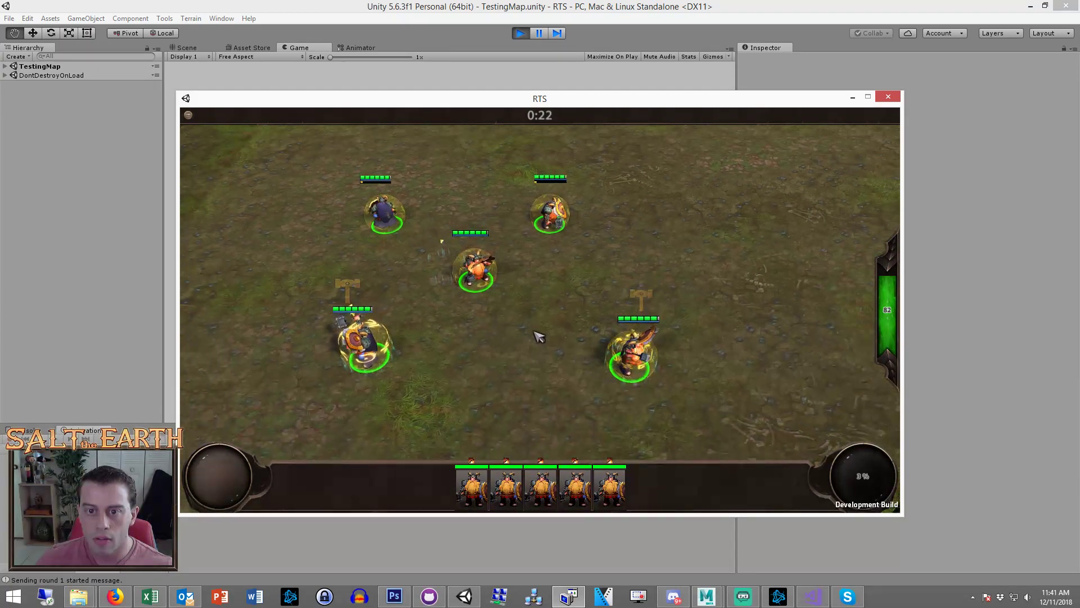
{"action": "key", "text": "Up"}
{"action": "key", "text": "Down"}
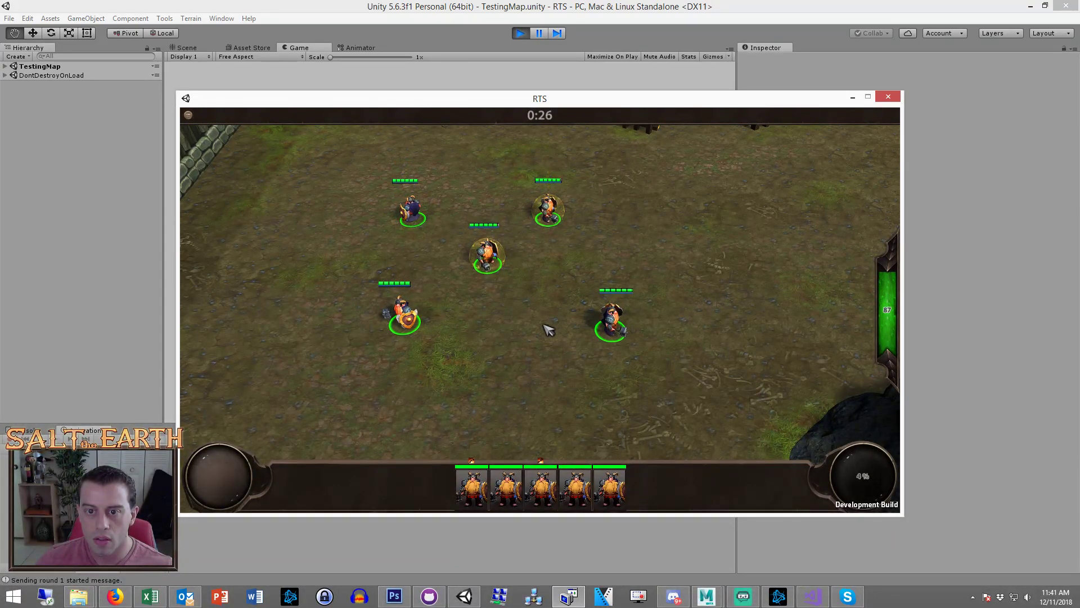
{"action": "left_click", "coordinate": [403, 325]}
{"action": "left_click", "coordinate": [453, 354]}
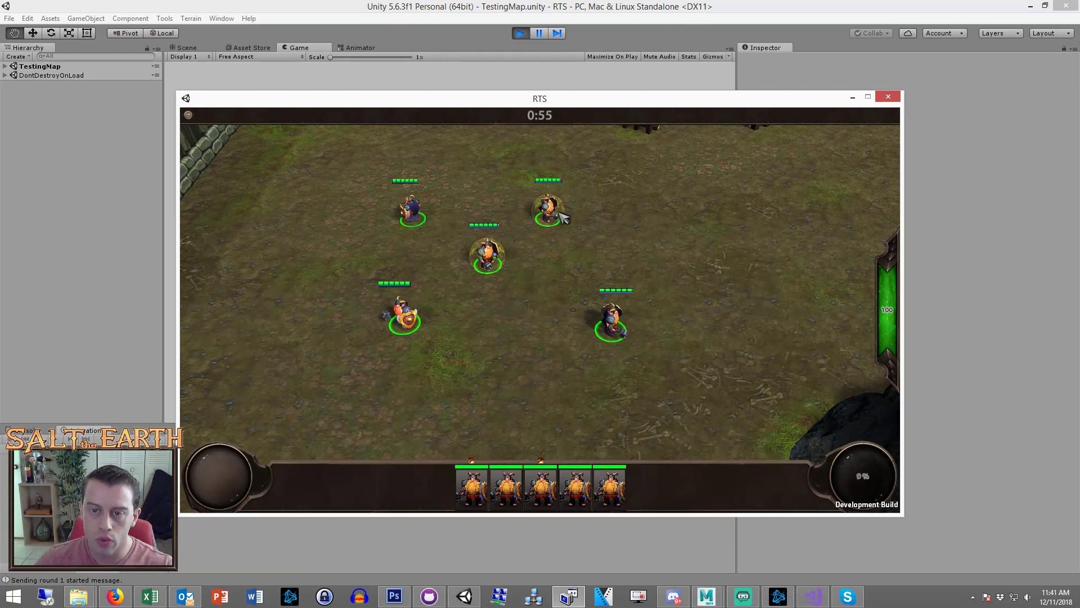
{"action": "scroll", "coordinate": [612, 248], "scroll_direction": "up", "scroll_amount": 2}
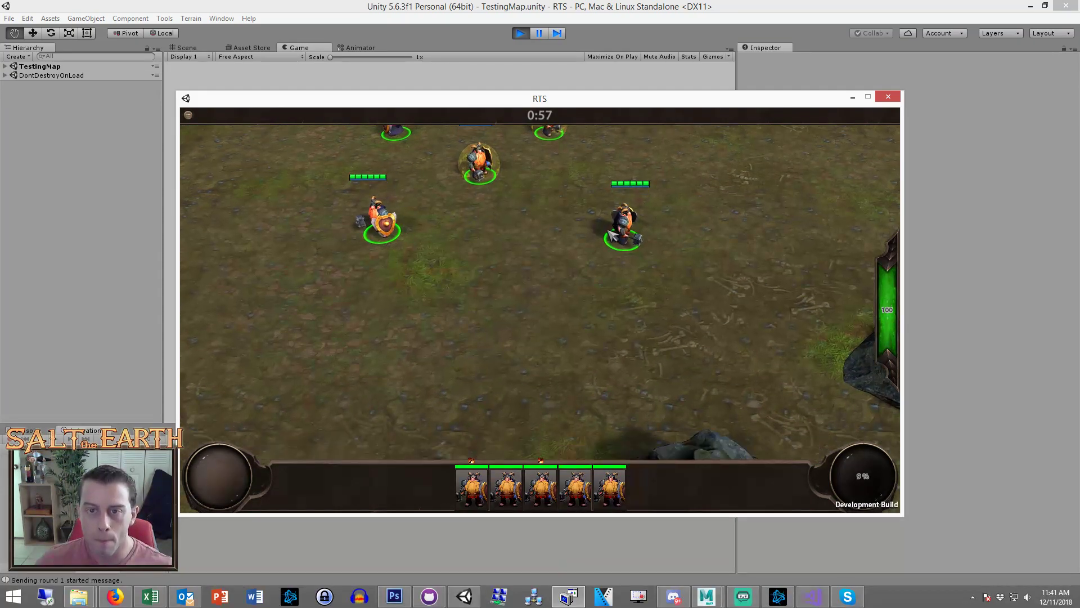
{"action": "middle_click_drag", "start_coordinate": [608, 231], "coordinate": [628, 310]}
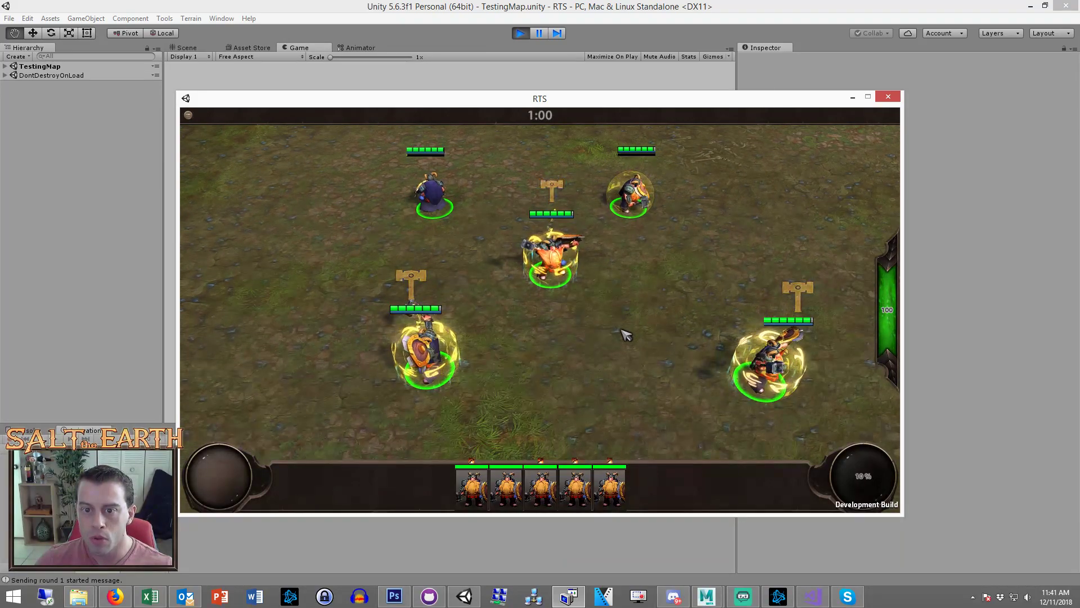
{"action": "middle_click_drag", "start_coordinate": [698, 298], "coordinate": [612, 290]}
{"action": "left_click", "coordinate": [517, 36]}
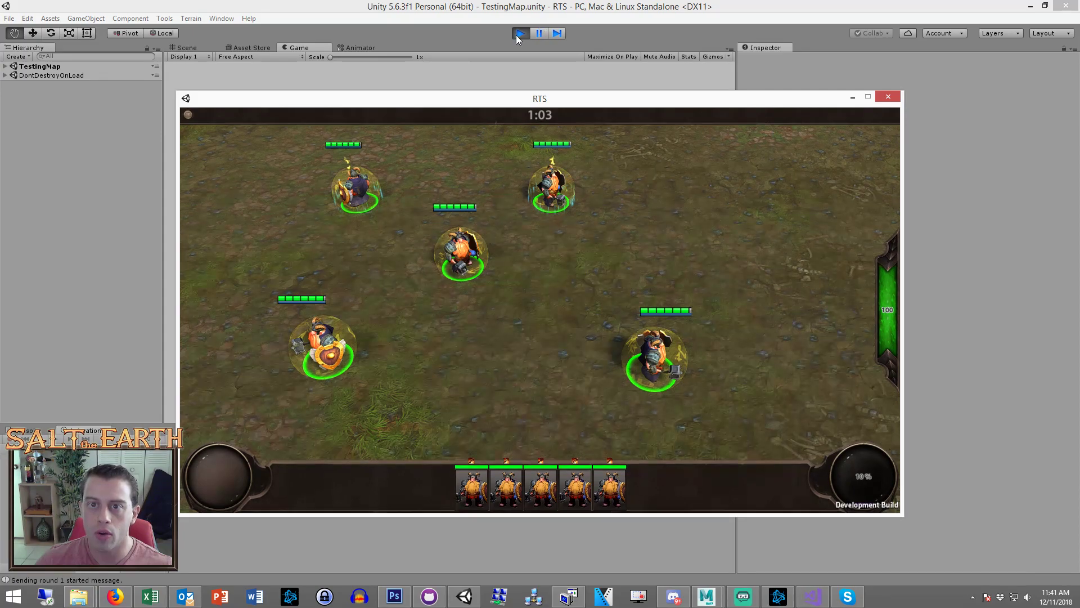
{"action": "left_click", "coordinate": [519, 33]}
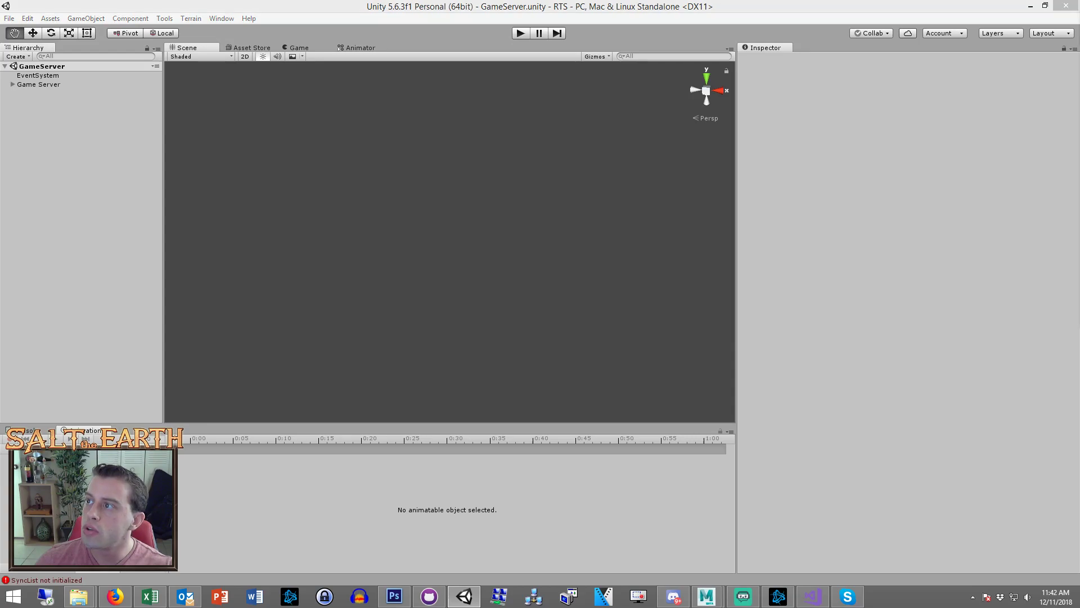
Place Dwarf Precast New in the GameServer scene and expand its child effects
{"action": "key", "text": "ctrl+v"}
{"action": "left_click", "coordinate": [90, 93]}
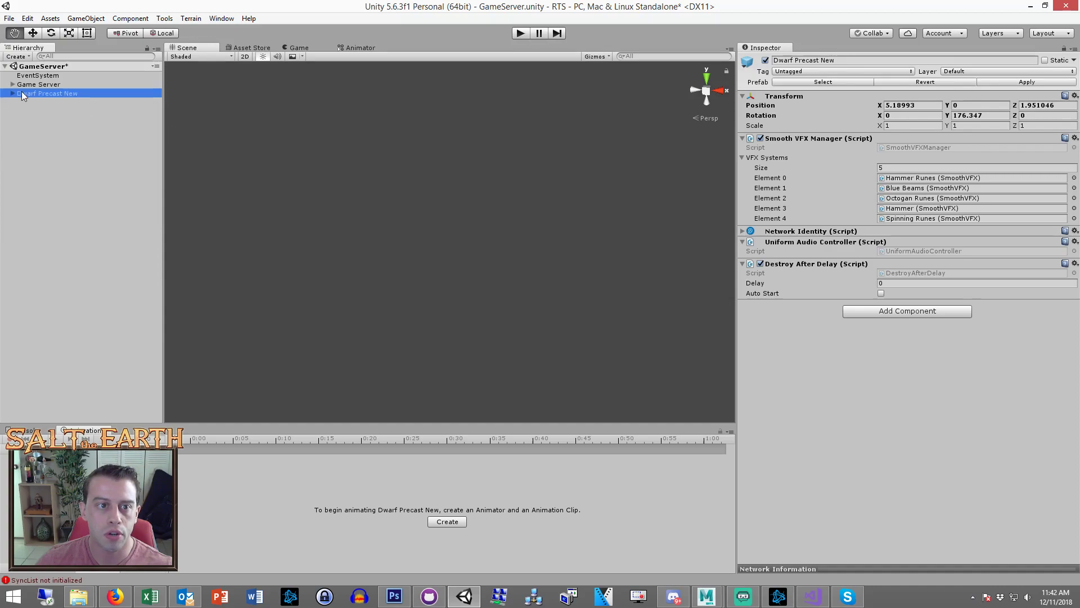
{"action": "left_click", "coordinate": [58, 170]}
{"action": "left_click", "coordinate": [12, 94]}
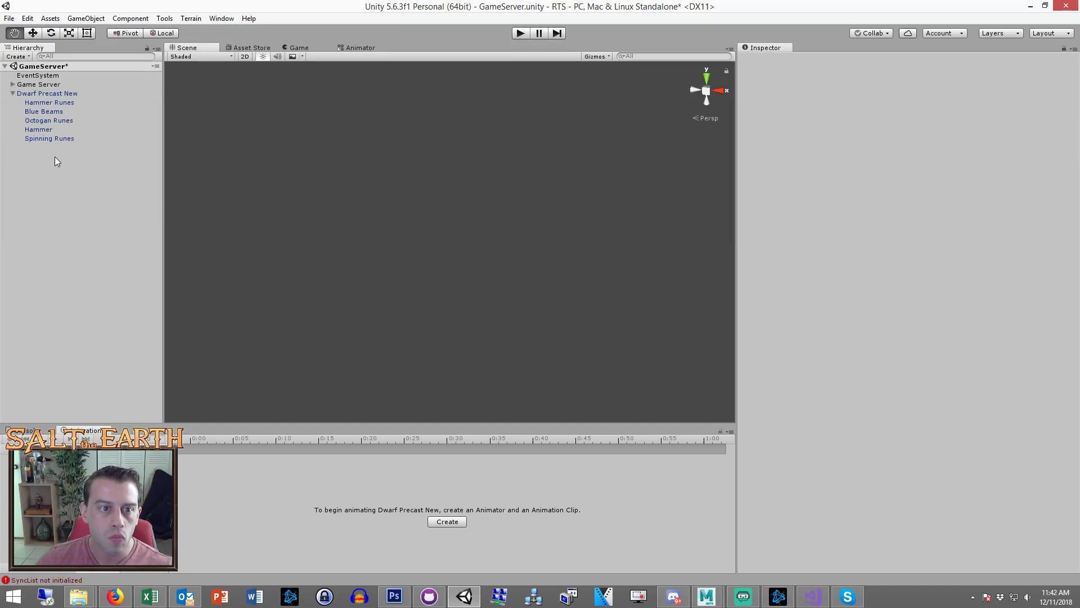
Examine the Particle System settings and previews of Spinning Runes, Hammer and Octogan Runes in Dwarf Precast New
{"action": "left_click", "coordinate": [57, 138]}
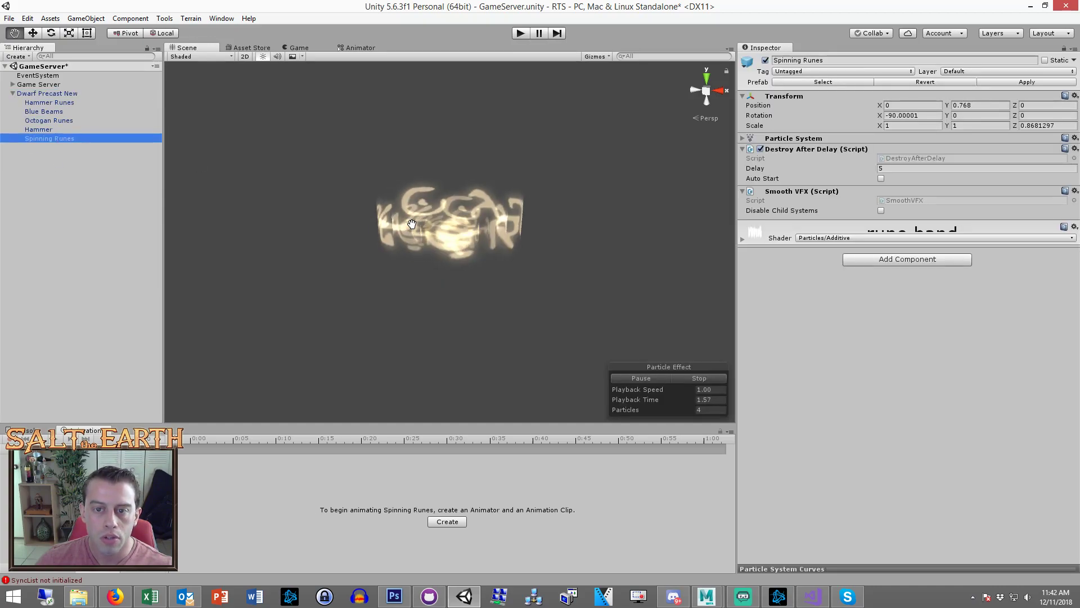
{"action": "left_click", "coordinate": [798, 140]}
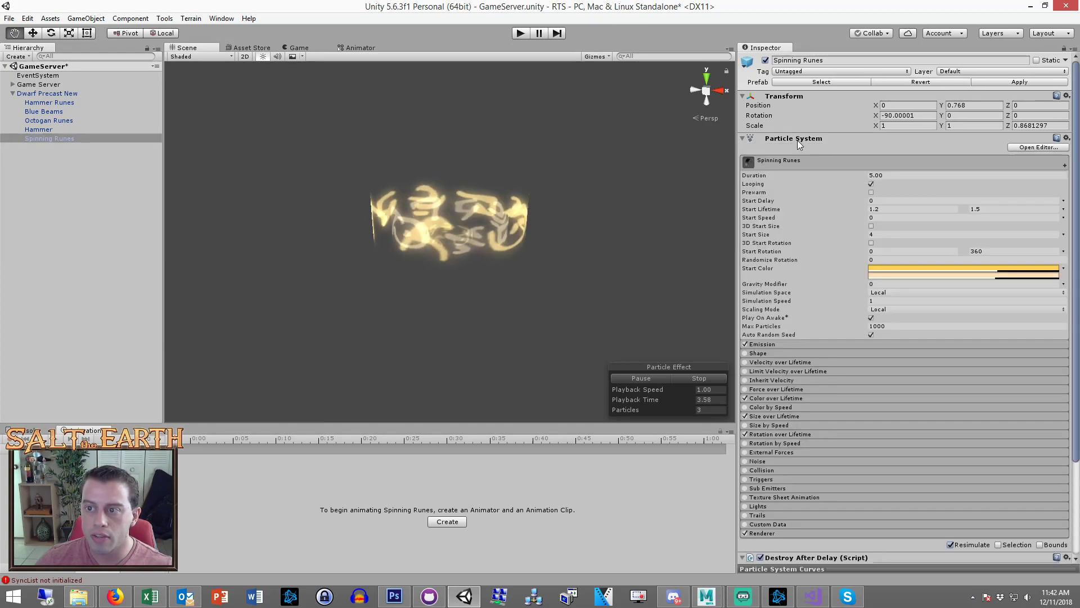
{"action": "left_click", "coordinate": [49, 130]}
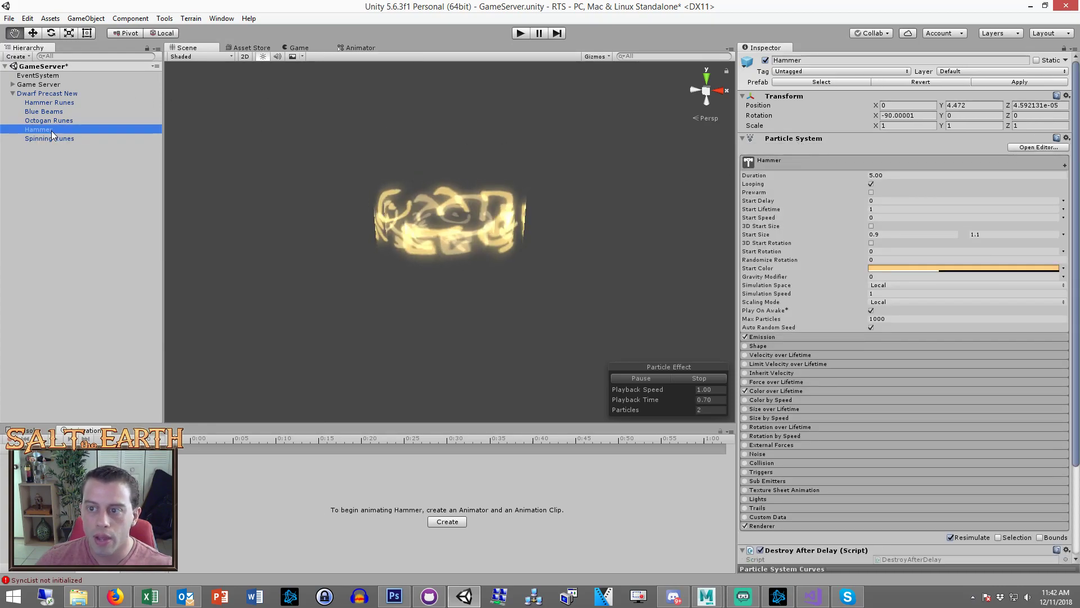
{"action": "left_click", "coordinate": [56, 143]}
{"action": "left_click", "coordinate": [57, 121]}
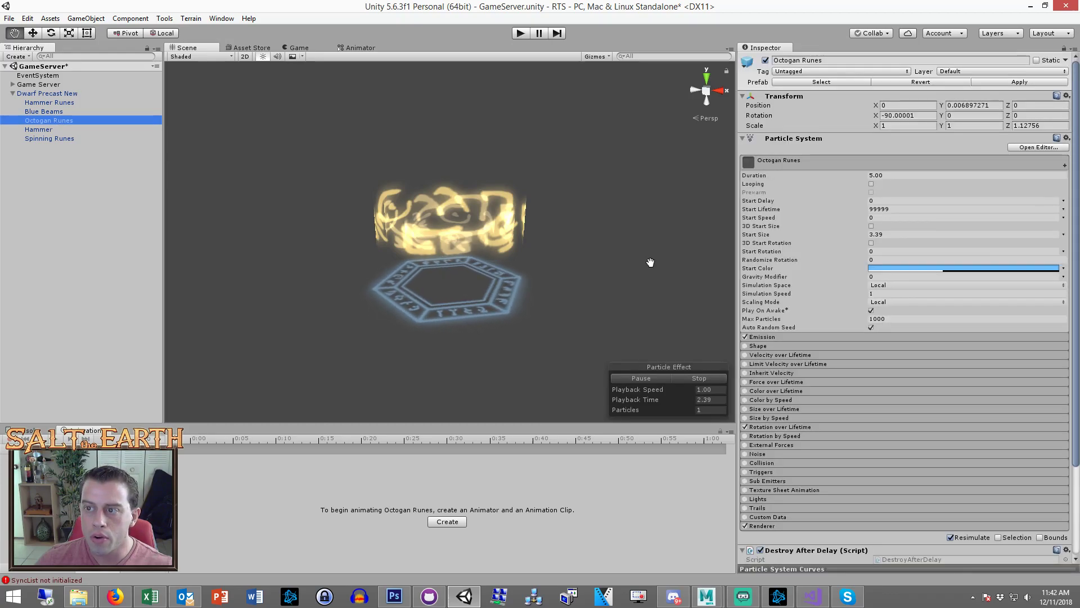
{"action": "left_click", "coordinate": [85, 148]}
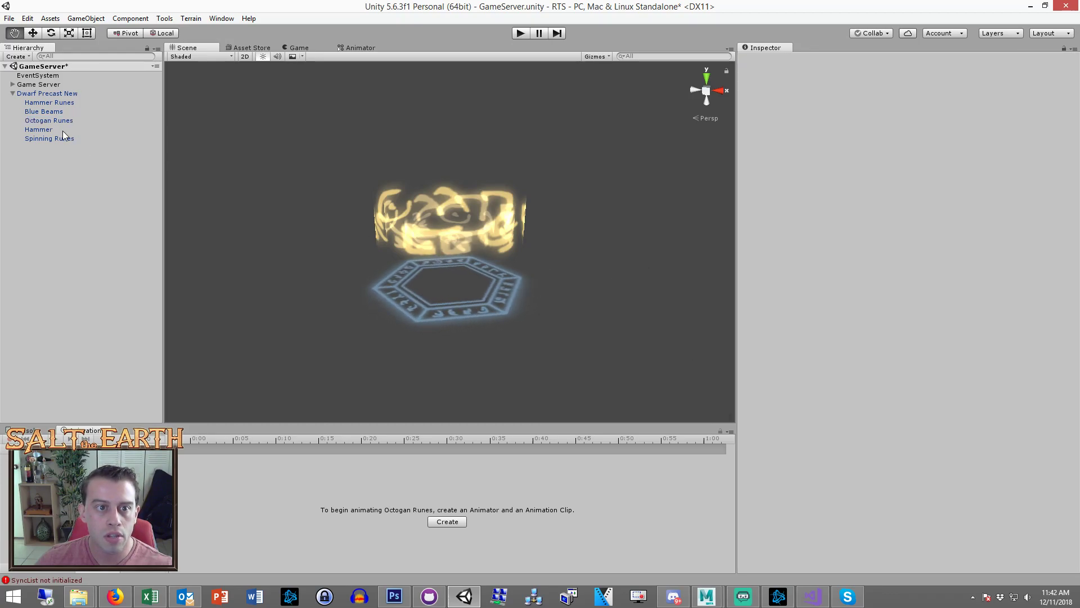
{"action": "left_click", "coordinate": [38, 129]}
{"action": "left_click_drag", "start_coordinate": [519, 318], "coordinate": [563, 316], "text": "alt"}
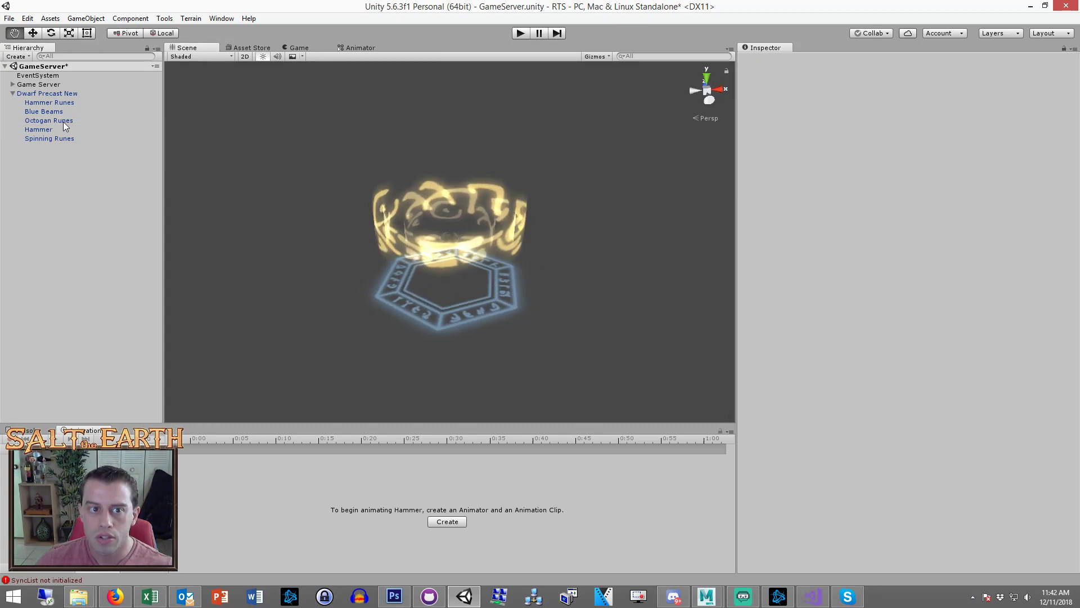
{"action": "left_click", "coordinate": [63, 121]}
Enable Prewarm in the Blue Beams particle system of Dwarf Precast New and check its preview from another angle
{"action": "left_click", "coordinate": [53, 114]}
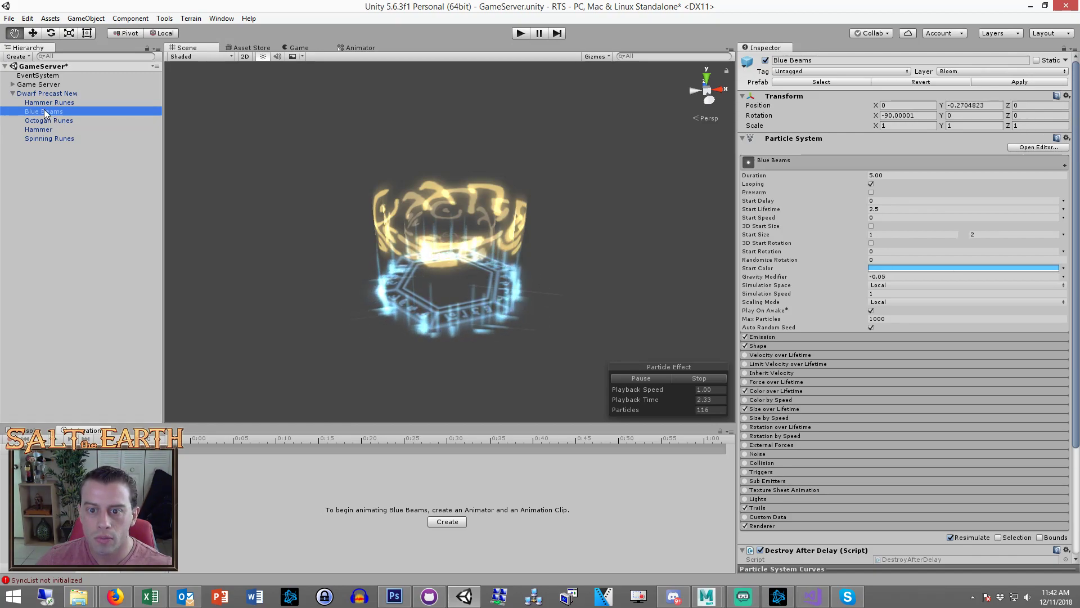
{"action": "left_click", "coordinate": [871, 192]}
{"action": "left_click_drag", "start_coordinate": [632, 325], "coordinate": [537, 319], "text": "alt"}
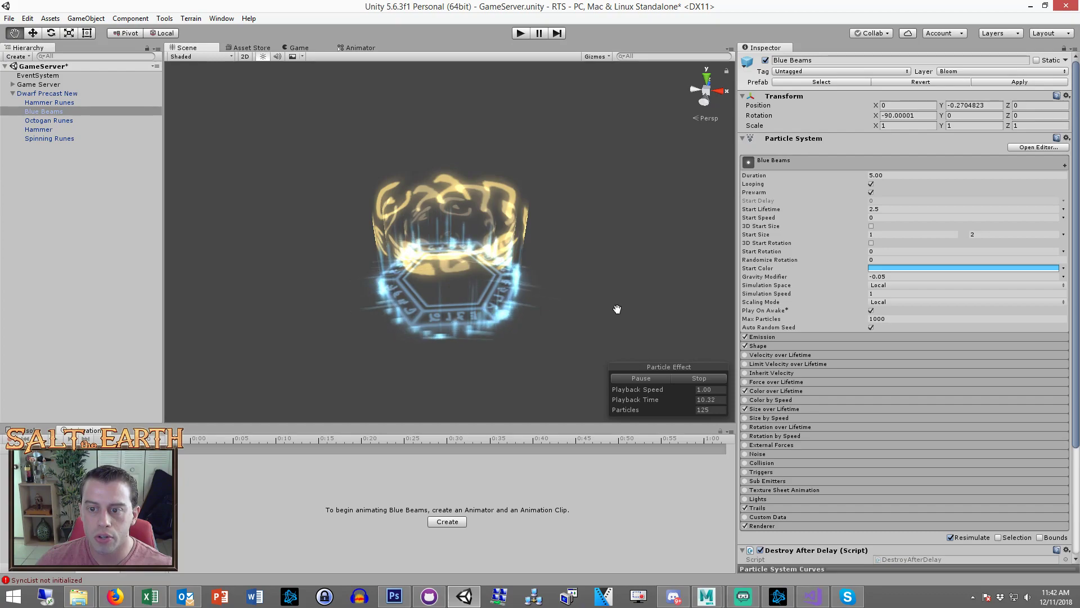
Restart the particle preview of Octogan Runes in Dwarf Precast New
{"action": "left_click", "coordinate": [57, 120]}
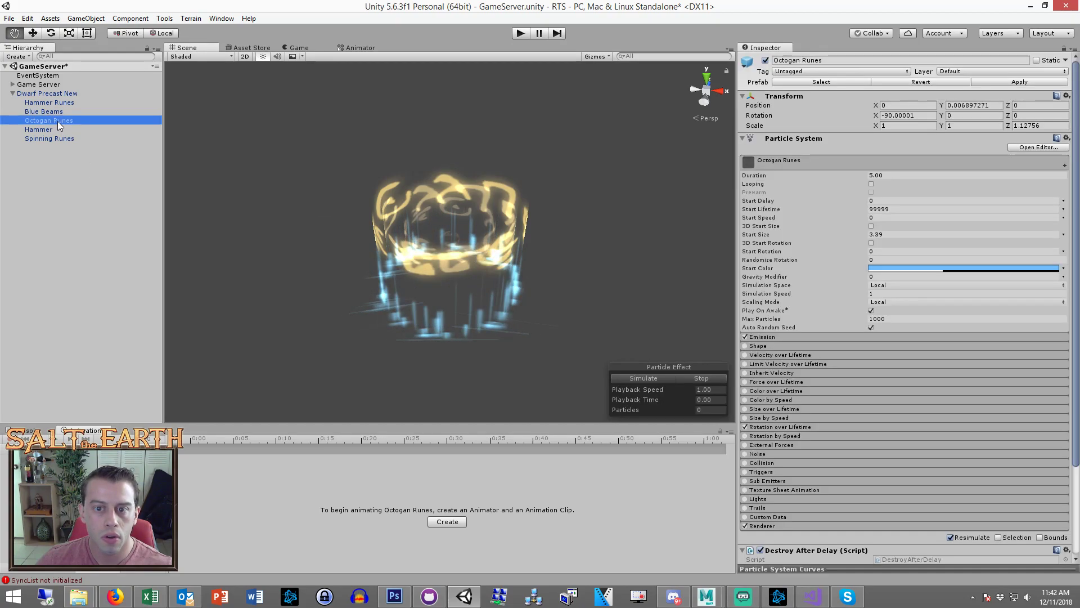
{"action": "left_click", "coordinate": [663, 377]}
{"action": "left_click", "coordinate": [697, 379]}
{"action": "left_click", "coordinate": [653, 377]}
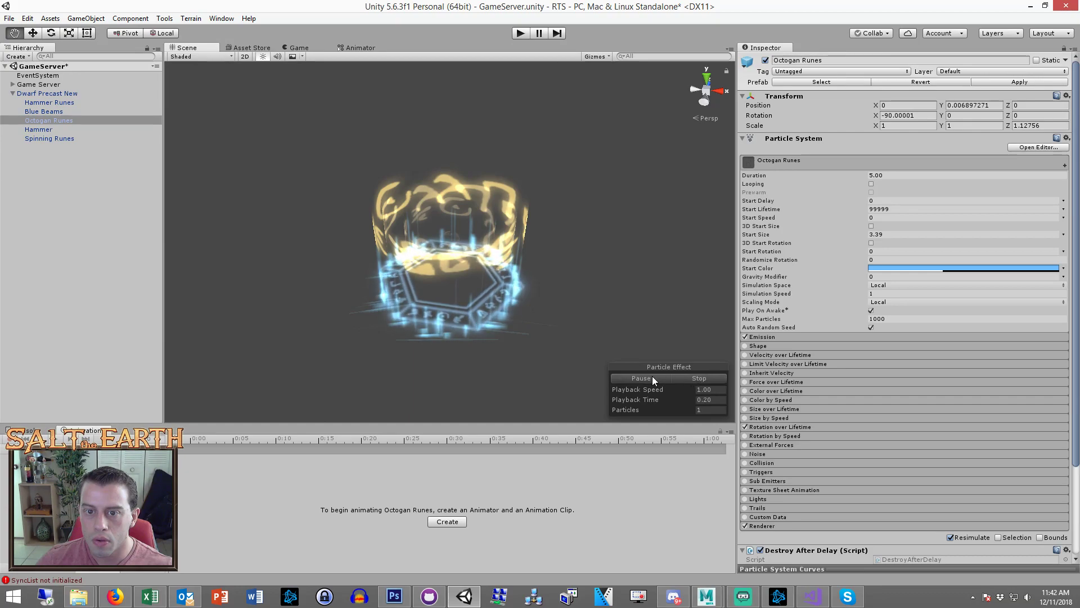
{"action": "left_click", "coordinate": [747, 391]}
{"action": "left_click", "coordinate": [747, 391]}
{"action": "key", "text": "ctrl+z"}
{"action": "left_click", "coordinate": [770, 392]}
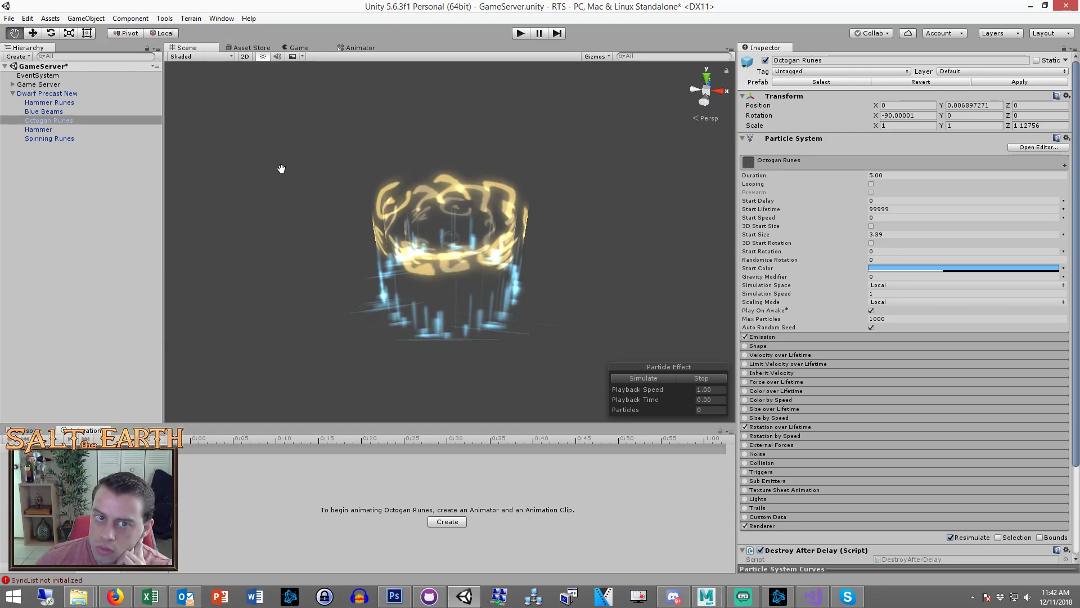
Apply the Dwarf Precast New changes to its prefab and delete the instance from the GameServer scene
{"action": "left_click", "coordinate": [62, 93]}
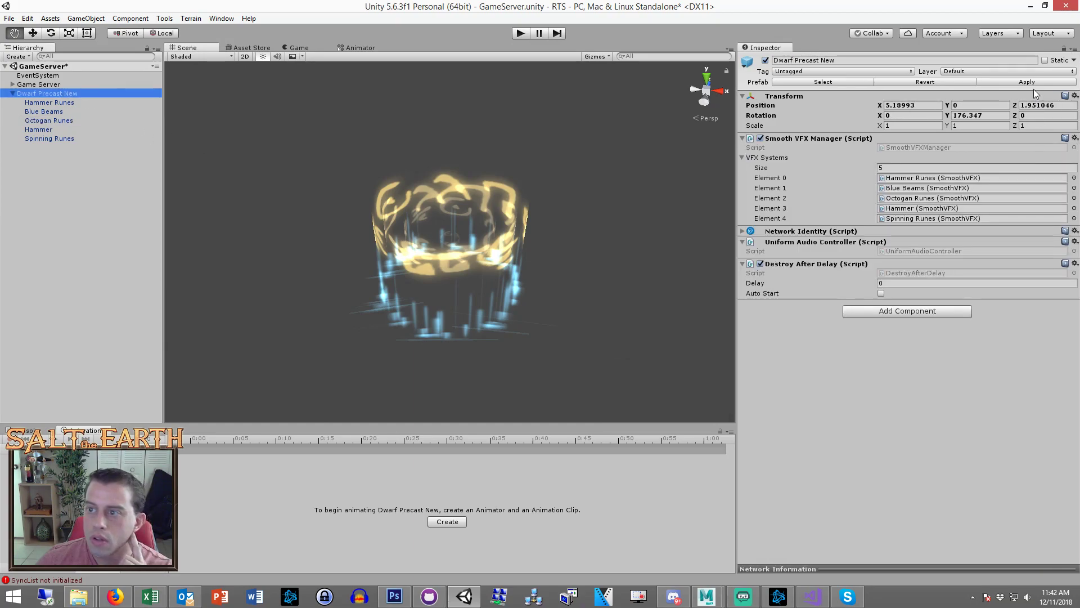
{"action": "left_click", "coordinate": [1028, 82]}
{"action": "left_click", "coordinate": [16, 198]}
{"action": "left_click", "coordinate": [45, 94]}
{"action": "key", "text": "Delete"}
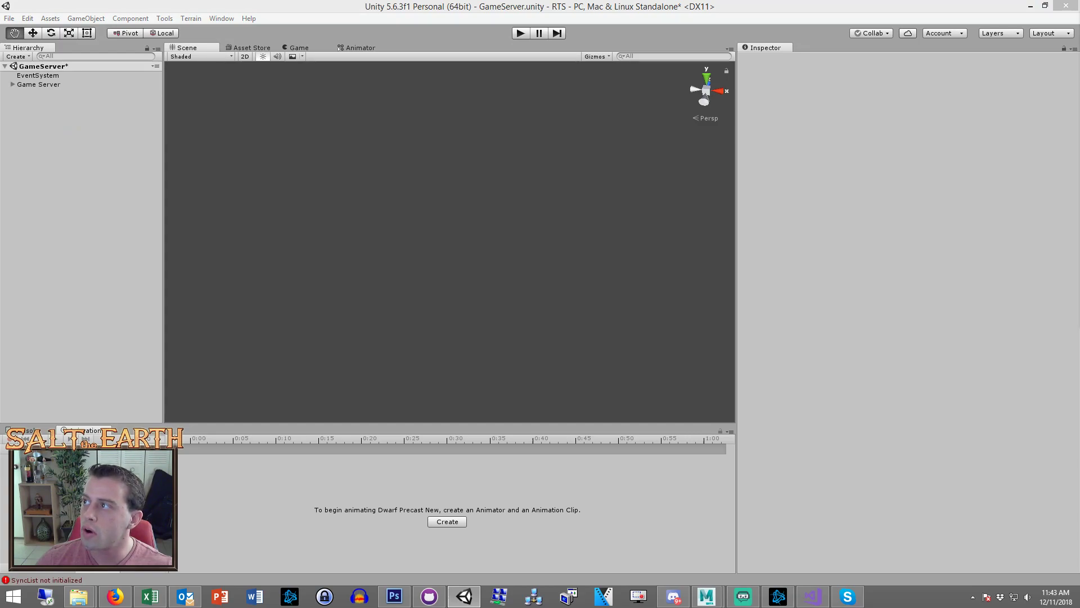
Open the TestingMap scene, place Dwarf Precast New on the terrain and expand its child effects
{"action": "left_click", "coordinate": [561, 318]}
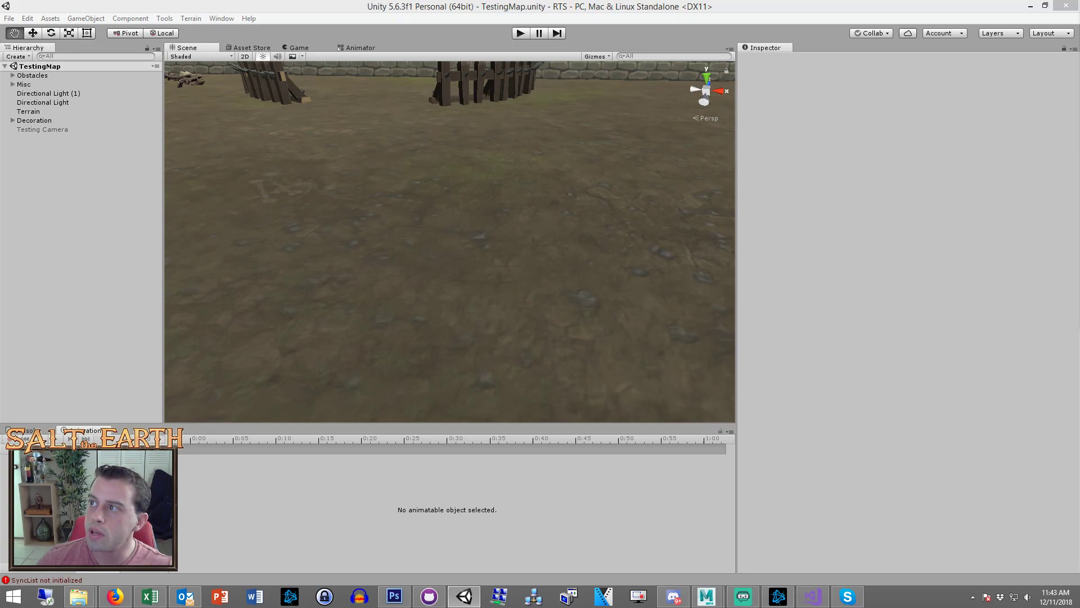
{"action": "left_click", "coordinate": [420, 258]}
{"action": "key", "text": "ctrl+v"}
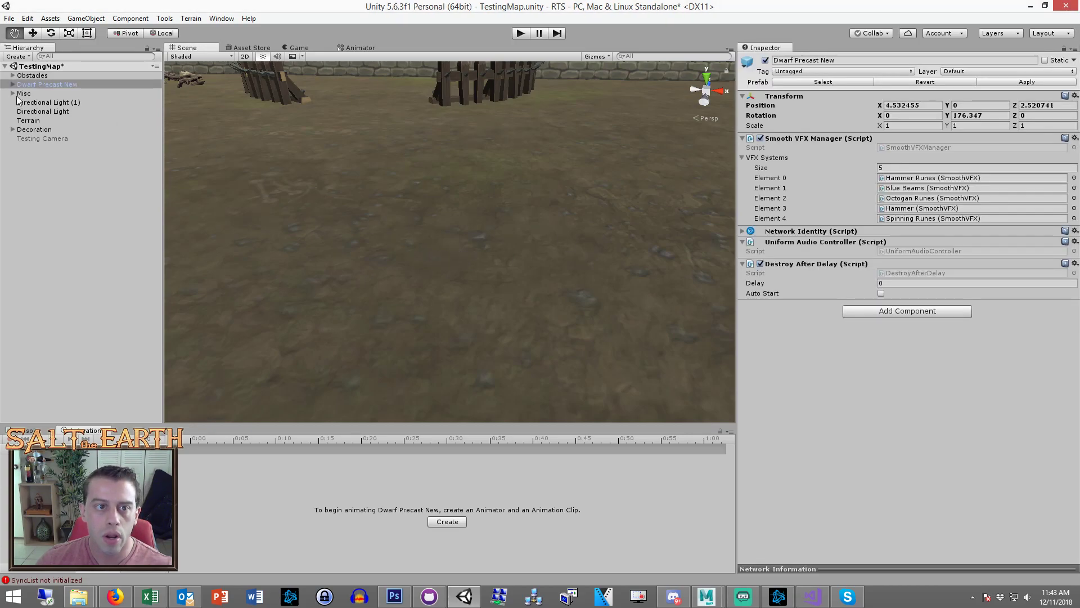
{"action": "left_click", "coordinate": [13, 84]}
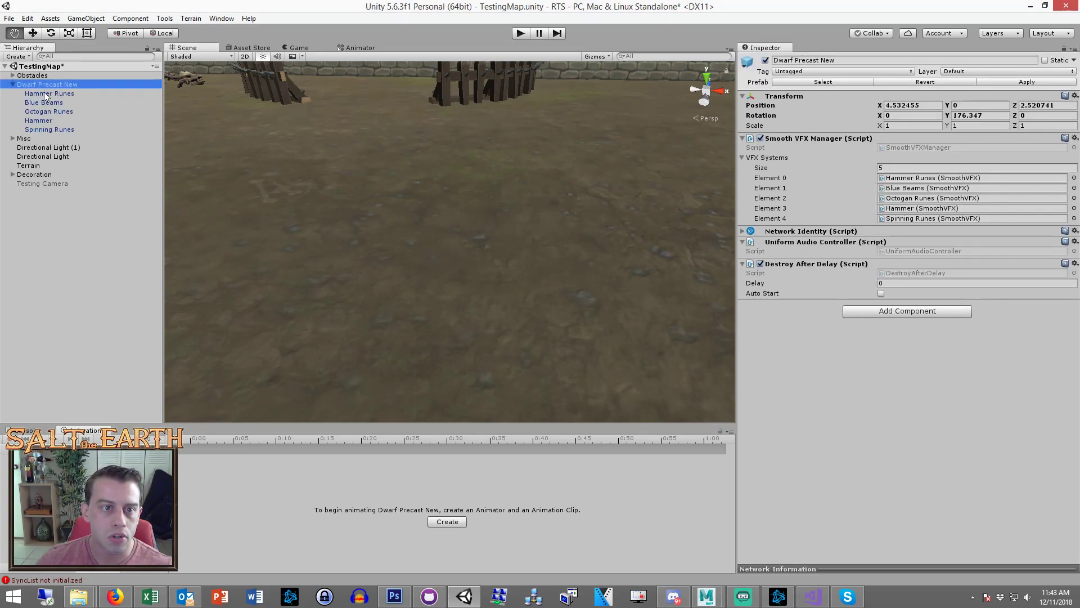
Select Octogan Runes and examine its preview against the terrain up close
{"action": "left_click", "coordinate": [50, 111]}
{"action": "left_click_drag", "start_coordinate": [272, 198], "coordinate": [571, 245], "text": "alt"}
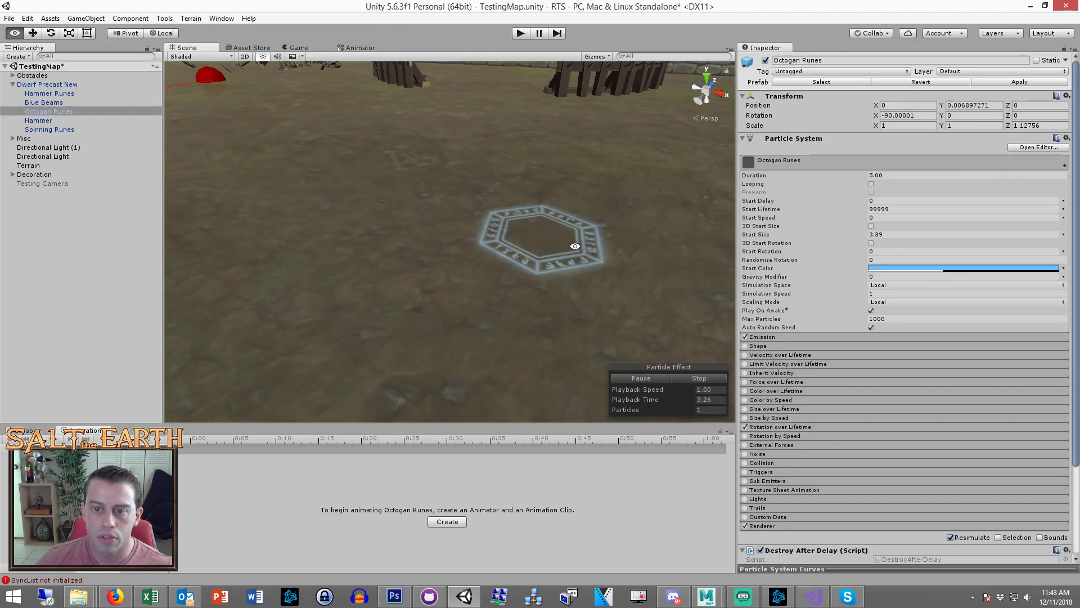
{"action": "scroll", "coordinate": [571, 245], "scroll_direction": "up", "scroll_amount": 6, "text": "alt"}
{"action": "key", "text": "w"}
{"action": "left_click_drag", "start_coordinate": [683, 242], "coordinate": [637, 227], "text": "alt"}
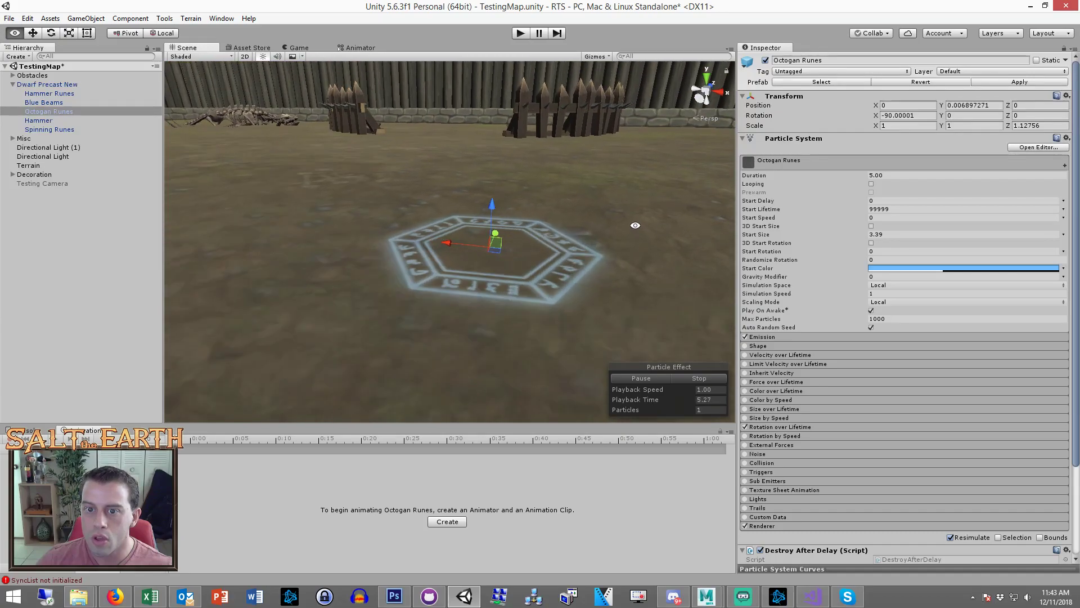
{"action": "key", "text": "f"}
Raise Octogan Runes above the ground by setting its Y position to 0.15
{"action": "left_click", "coordinate": [967, 106]}
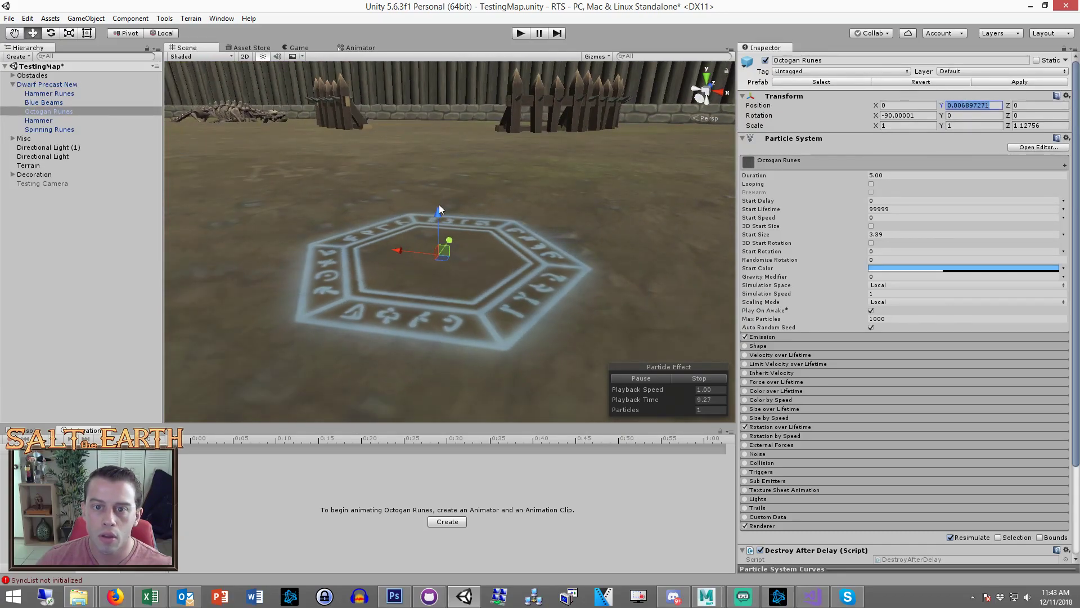
{"action": "left_click_drag", "start_coordinate": [438, 205], "coordinate": [439, 202]}
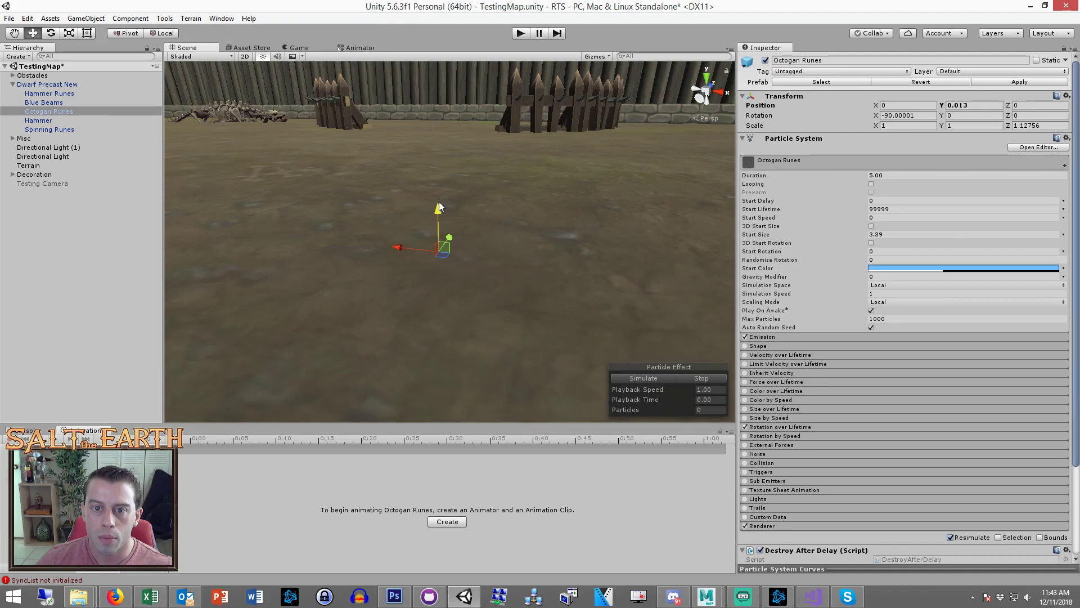
{"action": "left_click", "coordinate": [975, 101]}
{"action": "type", "text": ".1"}
{"action": "left_click", "coordinate": [624, 378]}
{"action": "scroll", "coordinate": [526, 236], "scroll_direction": "down", "scroll_amount": 5}
{"action": "left_click_drag", "start_coordinate": [526, 241], "coordinate": [473, 247], "text": "alt"}
{"action": "left_click", "coordinate": [973, 104]}
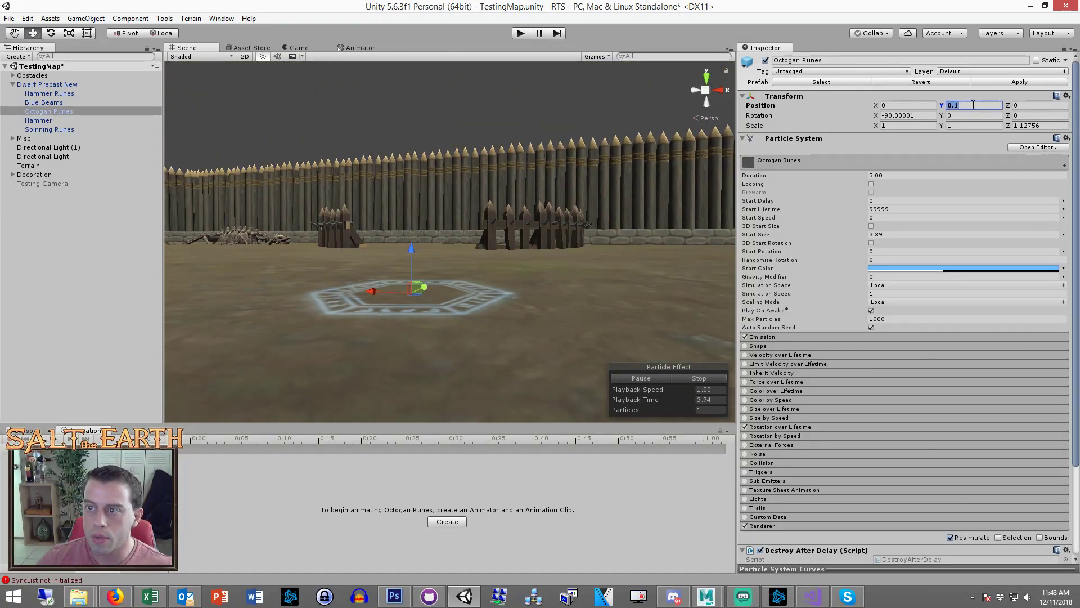
{"action": "type", "text": ".15"}
{"action": "key", "text": "Return"}
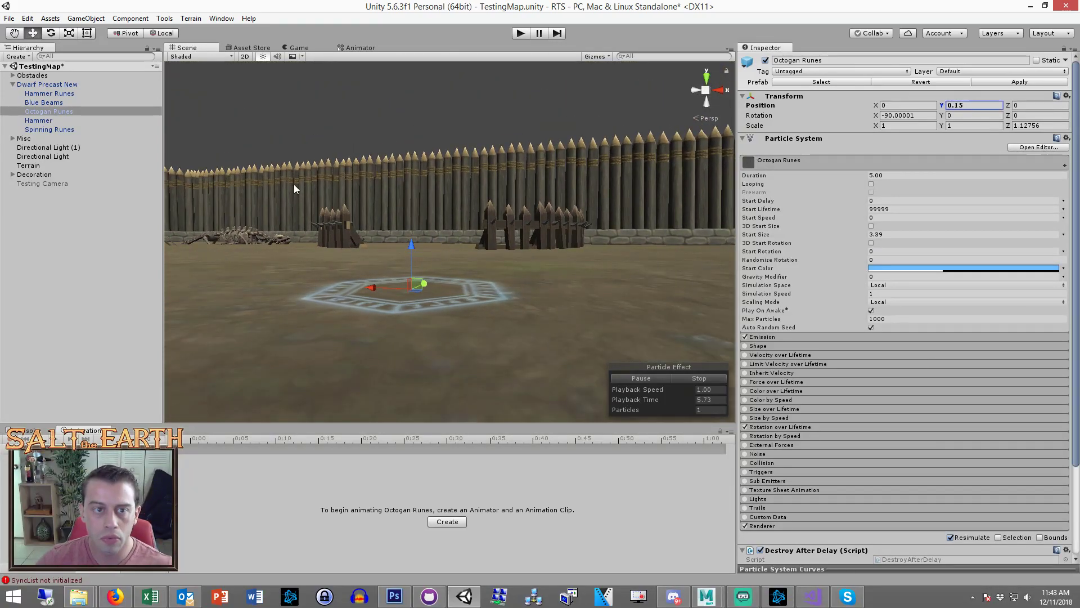
Raise the alpha of the Octogan Runes Start Color and restart the preview
{"action": "left_click", "coordinate": [945, 269]}
{"action": "left_click_drag", "start_coordinate": [57, 199], "coordinate": [70, 199]}
{"action": "left_click", "coordinate": [675, 380]}
{"action": "left_click", "coordinate": [664, 378]}
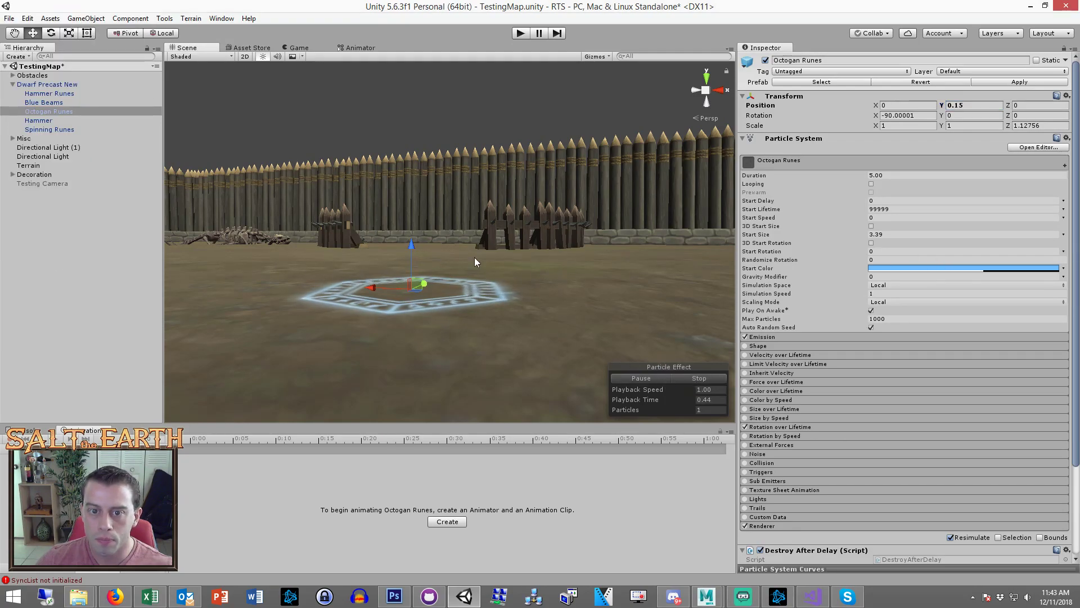
{"action": "key", "text": "f"}
Activate the Testing Camera and show the effect in the Game view
{"action": "left_click", "coordinate": [49, 183]}
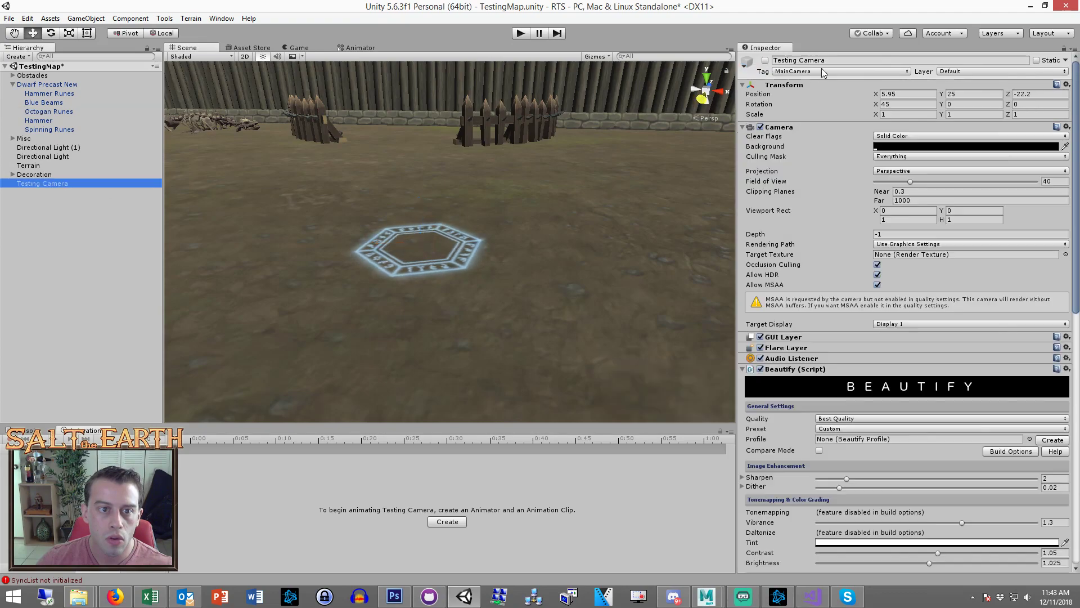
{"action": "left_click", "coordinate": [140, 290]}
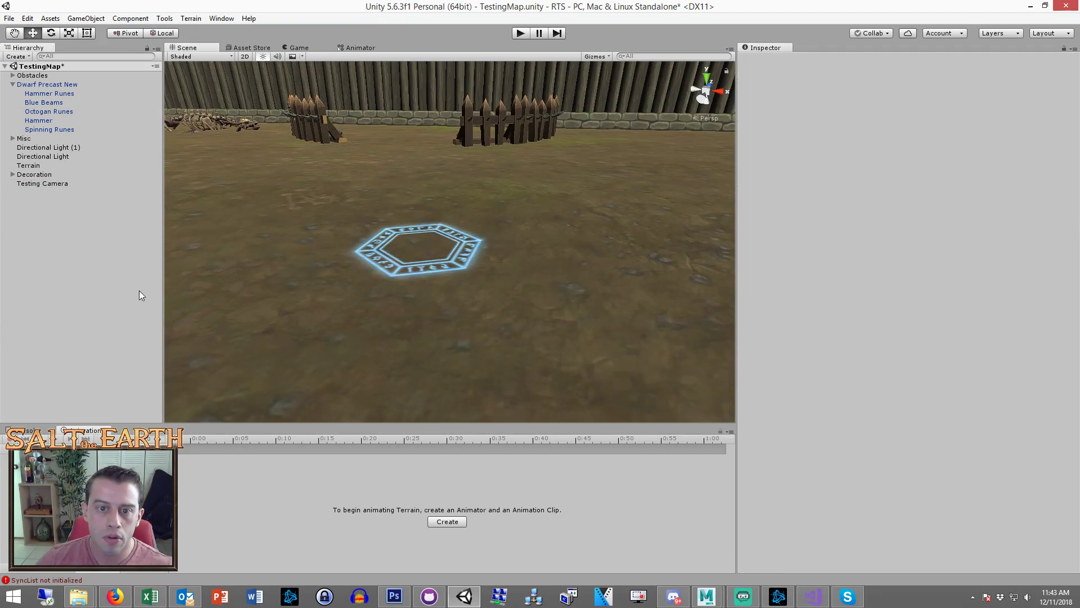
{"action": "left_click", "coordinate": [306, 48]}
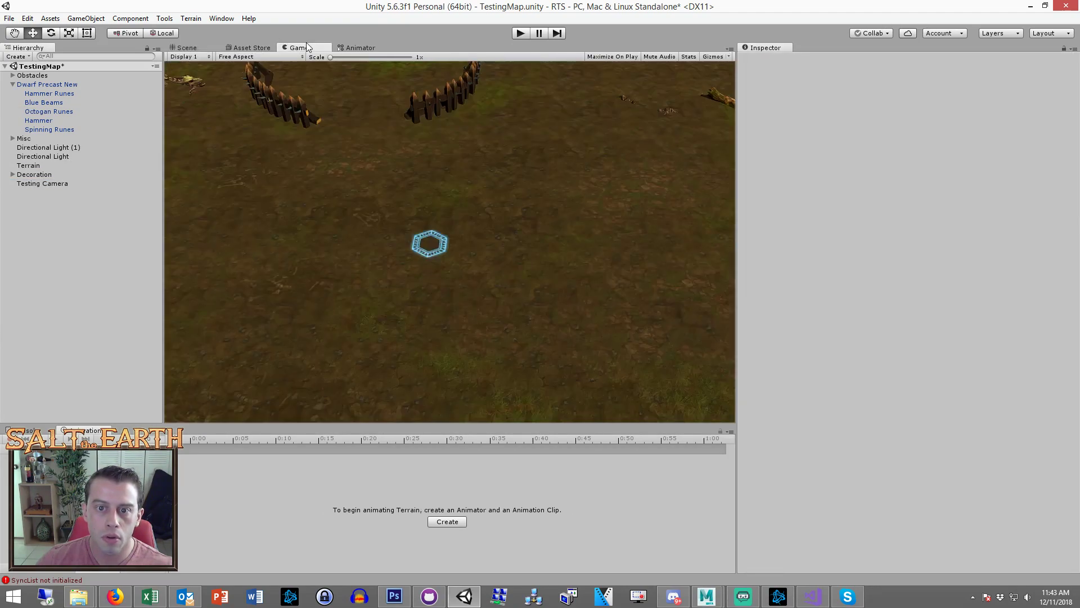
Examine the Dwarf Precast New child effects from the game camera, selecting each one to play its particles
{"action": "left_click", "coordinate": [52, 95]}
{"action": "left_click", "coordinate": [53, 103]}
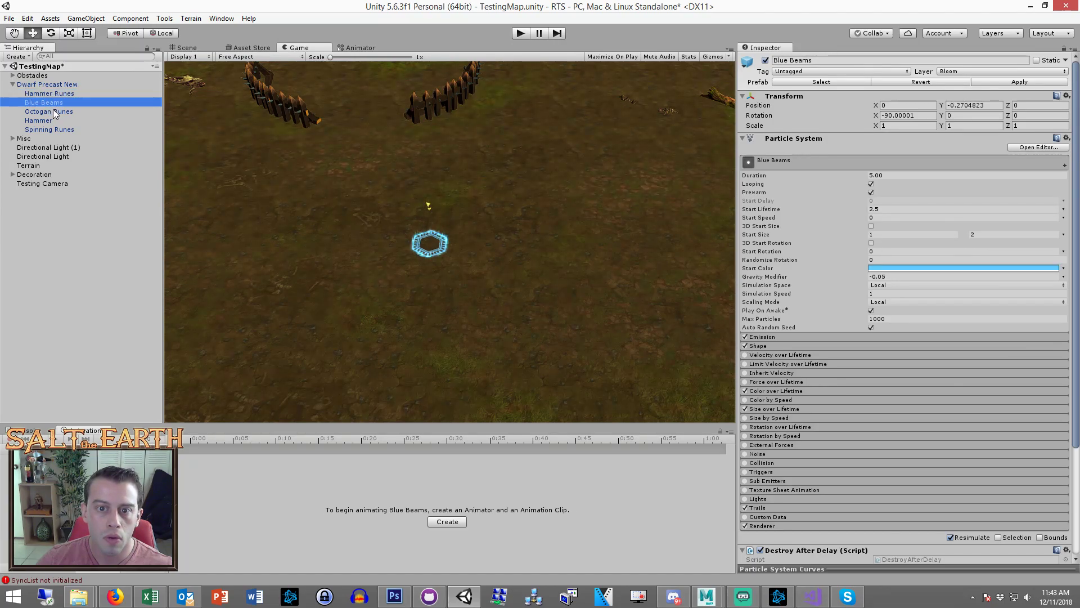
{"action": "left_click", "coordinate": [55, 113]}
{"action": "left_click", "coordinate": [53, 120]}
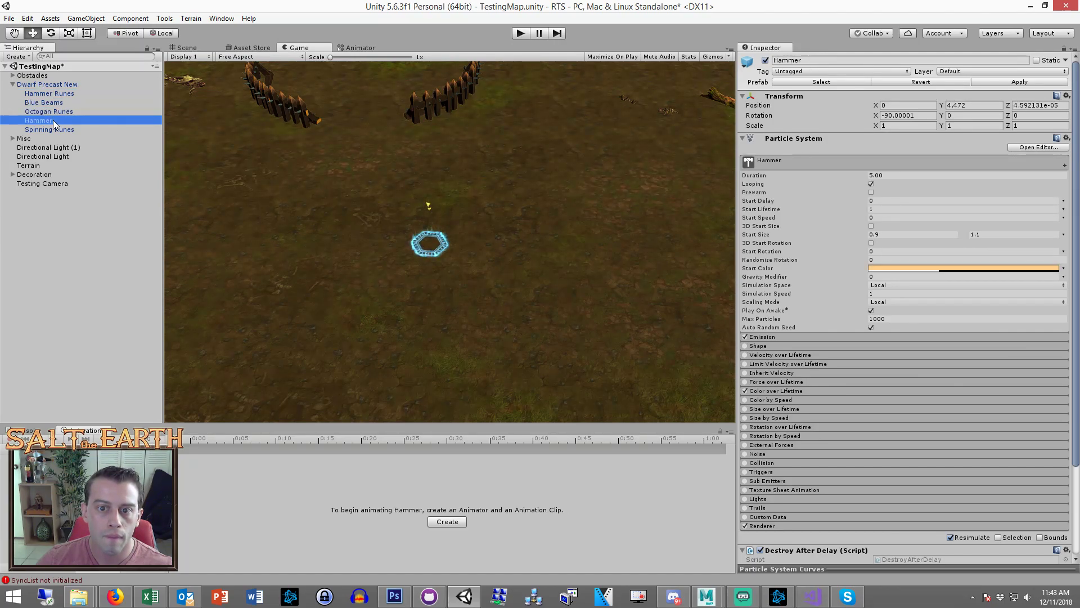
{"action": "left_click", "coordinate": [53, 129]}
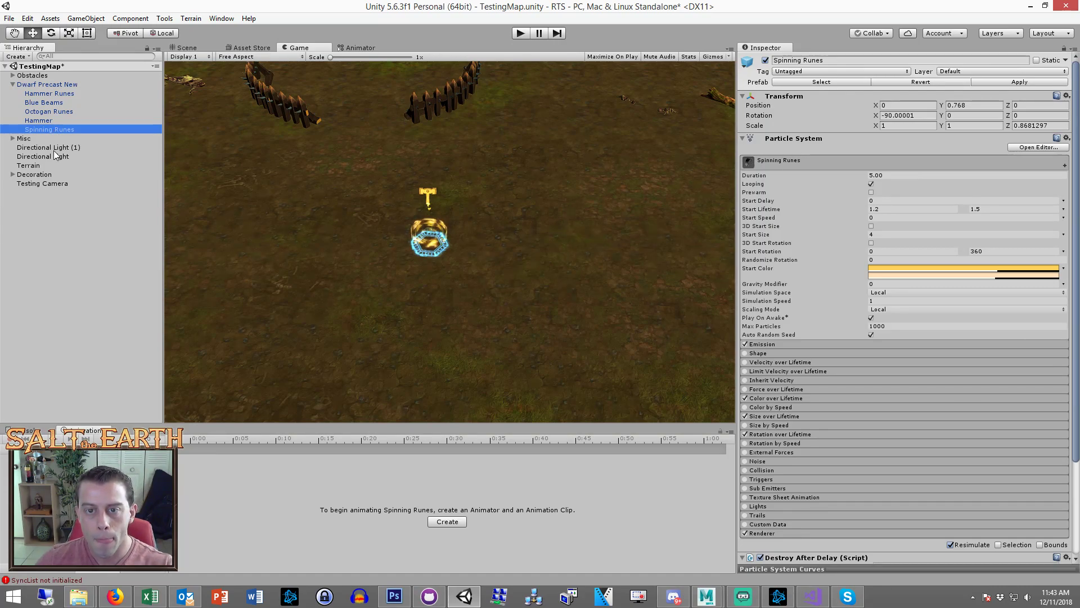
{"action": "left_click", "coordinate": [68, 193]}
{"action": "left_click", "coordinate": [45, 120]}
{"action": "left_click", "coordinate": [49, 112]}
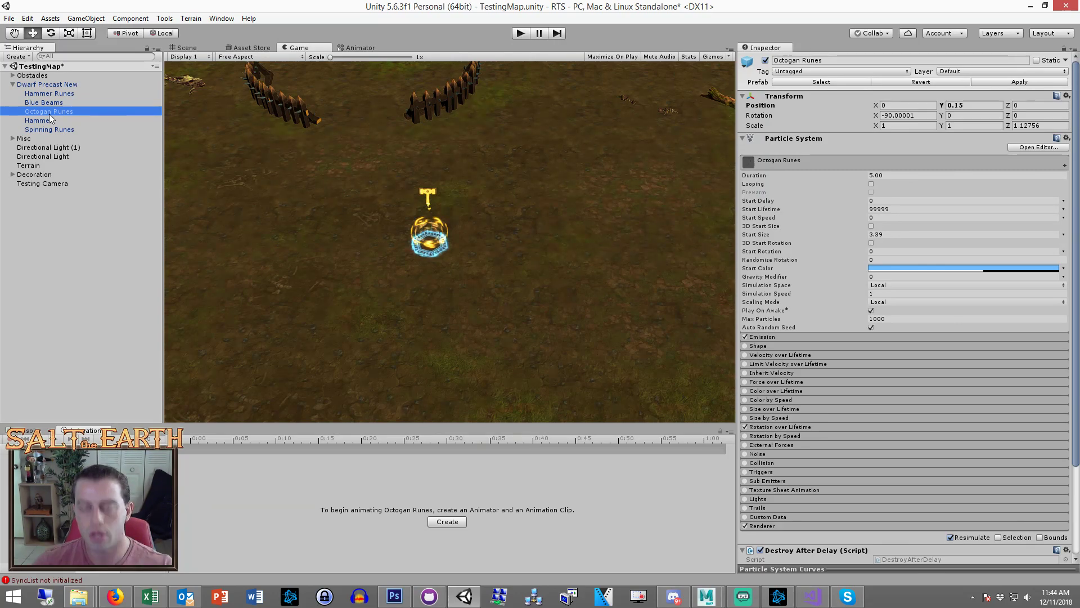
Return to the Scene view, set the Octogan Runes Start Lifetime to 1 and disable Rotation over Lifetime
{"action": "left_click", "coordinate": [186, 49]}
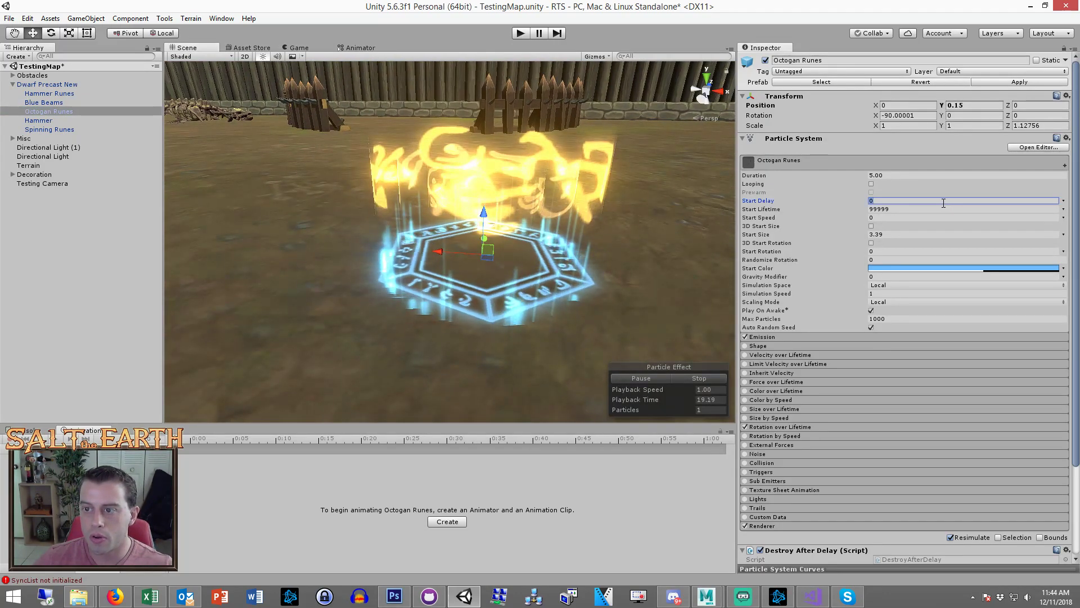
{"action": "left_click", "coordinate": [925, 208]}
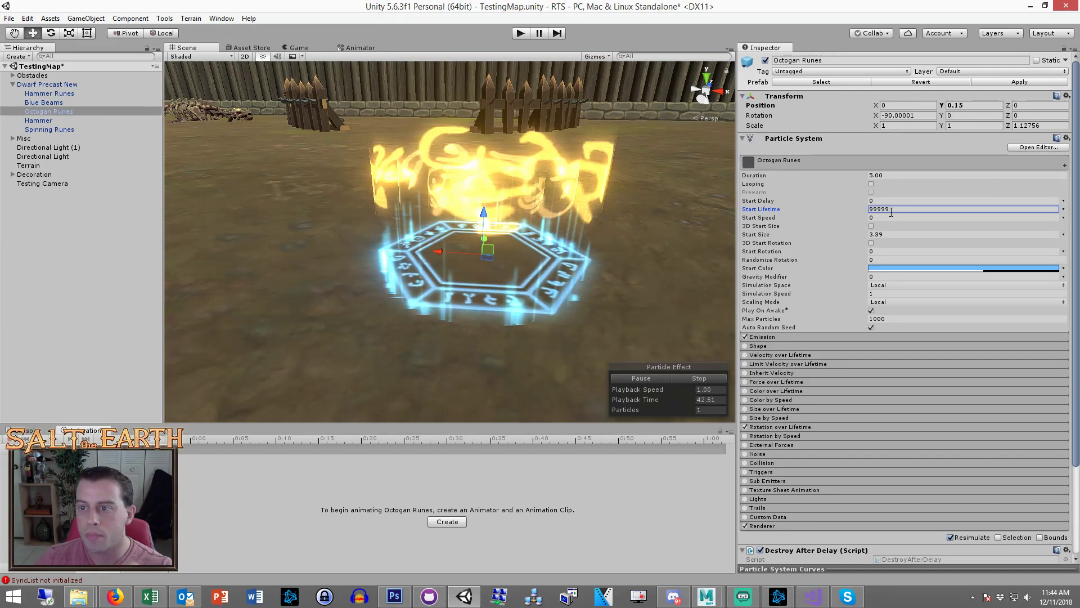
{"action": "left_click", "coordinate": [749, 426]}
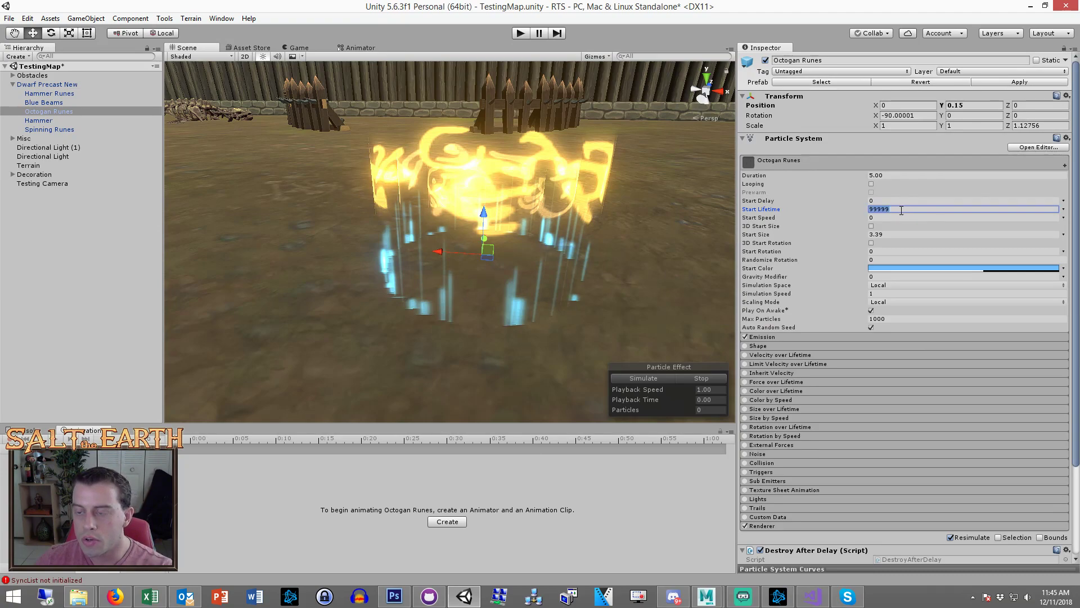
Remove the emission burst from Octogan Runes and set Rate over Time to 1, replaying the preview
{"action": "left_click", "coordinate": [790, 338]}
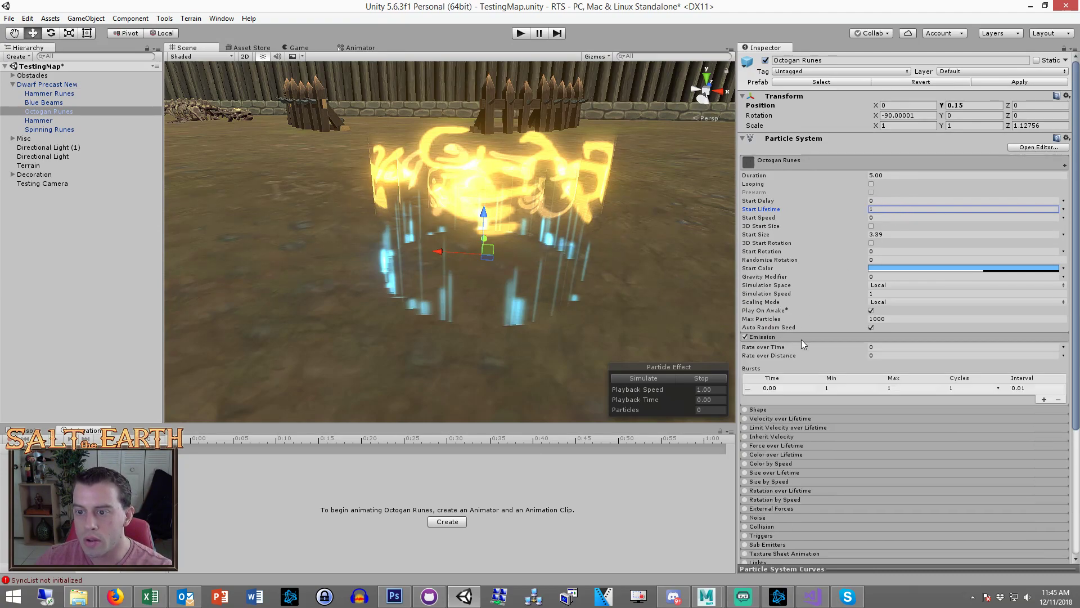
{"action": "left_click", "coordinate": [1021, 388]}
{"action": "left_click", "coordinate": [979, 386]}
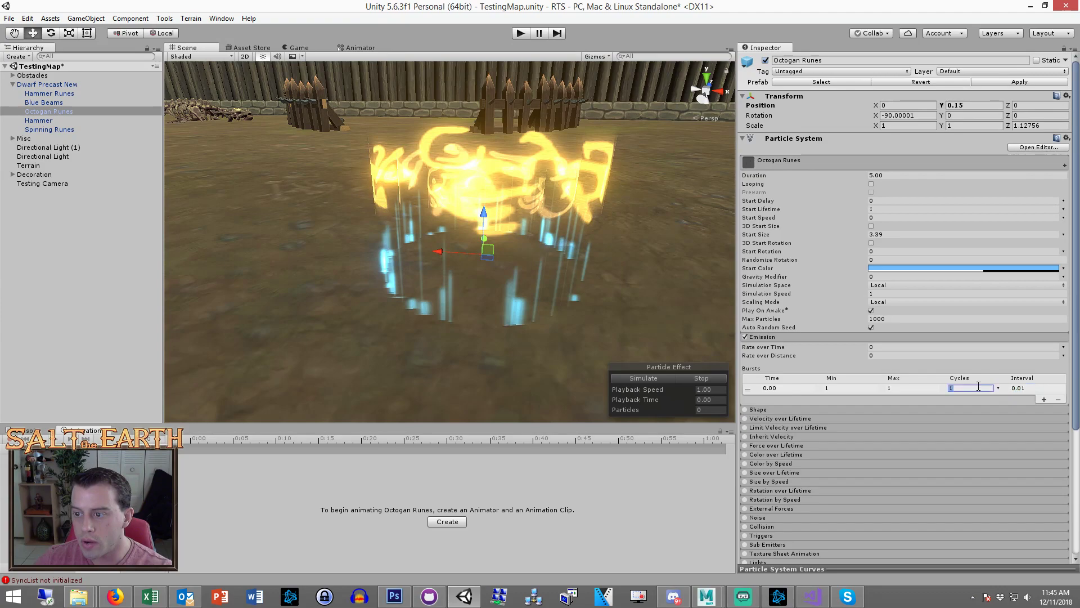
{"action": "left_click", "coordinate": [749, 390]}
{"action": "left_click", "coordinate": [1058, 400]}
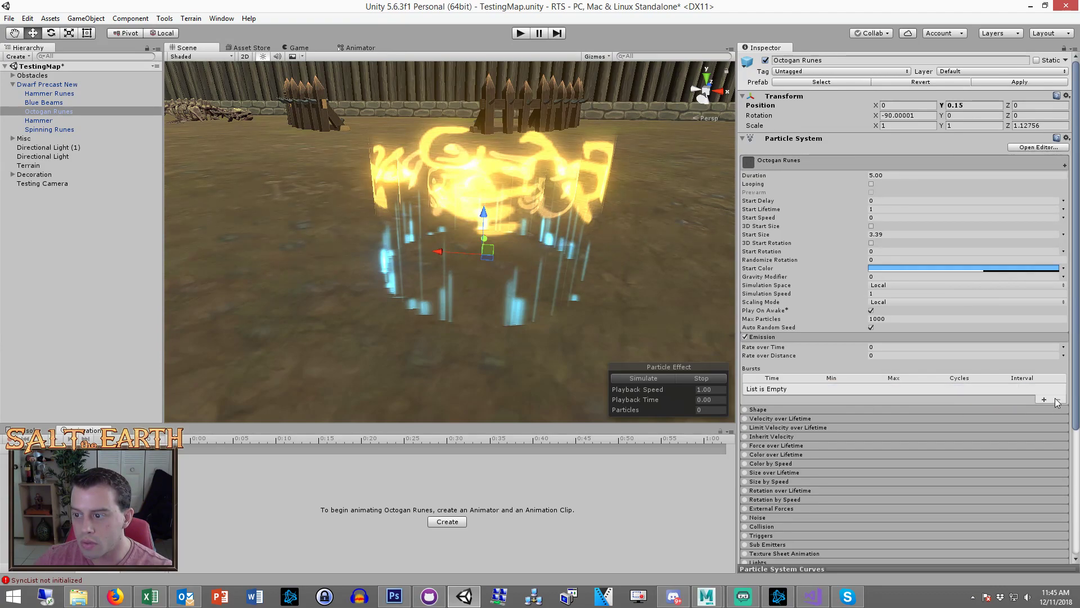
{"action": "left_click", "coordinate": [925, 348]}
{"action": "left_click", "coordinate": [659, 377]}
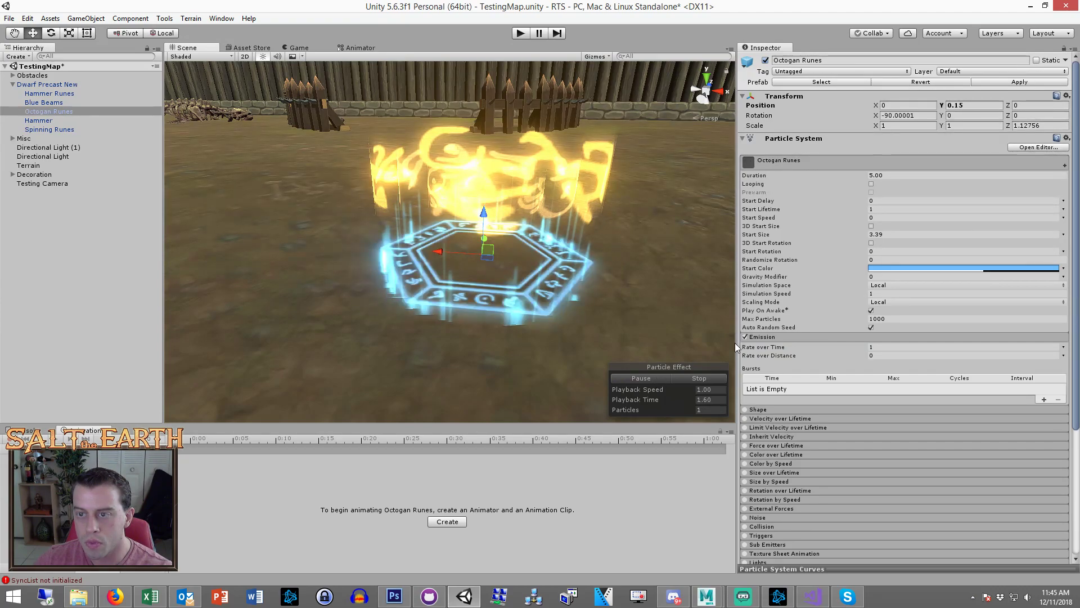
Enable Color over Lifetime on Octogan Runes and apply the preset gradient that fades in and out
{"action": "left_click", "coordinate": [745, 455]}
{"action": "left_click", "coordinate": [876, 464]}
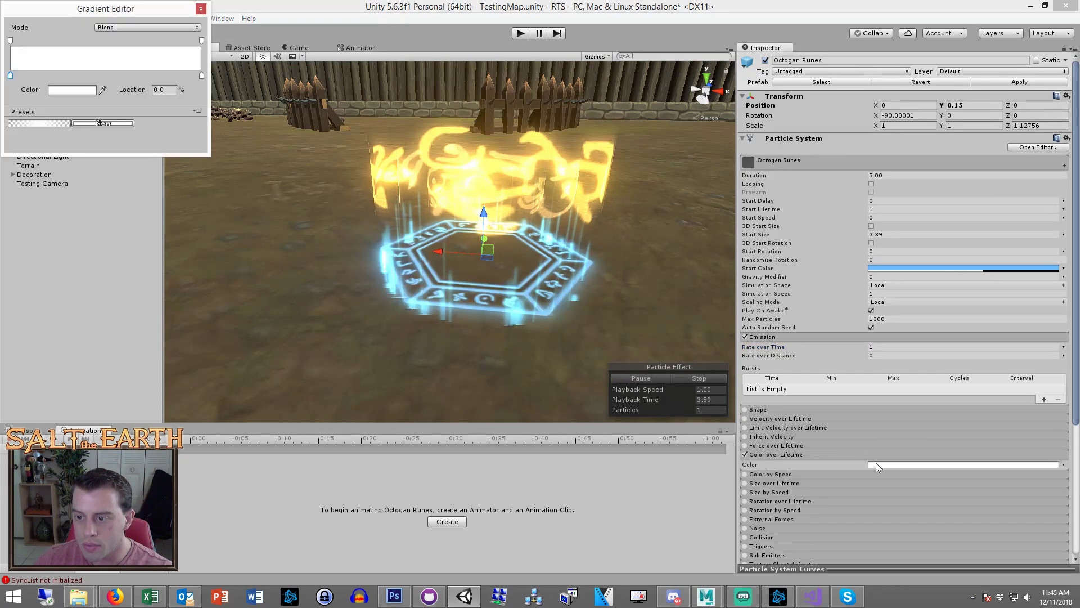
{"action": "left_click", "coordinate": [48, 125]}
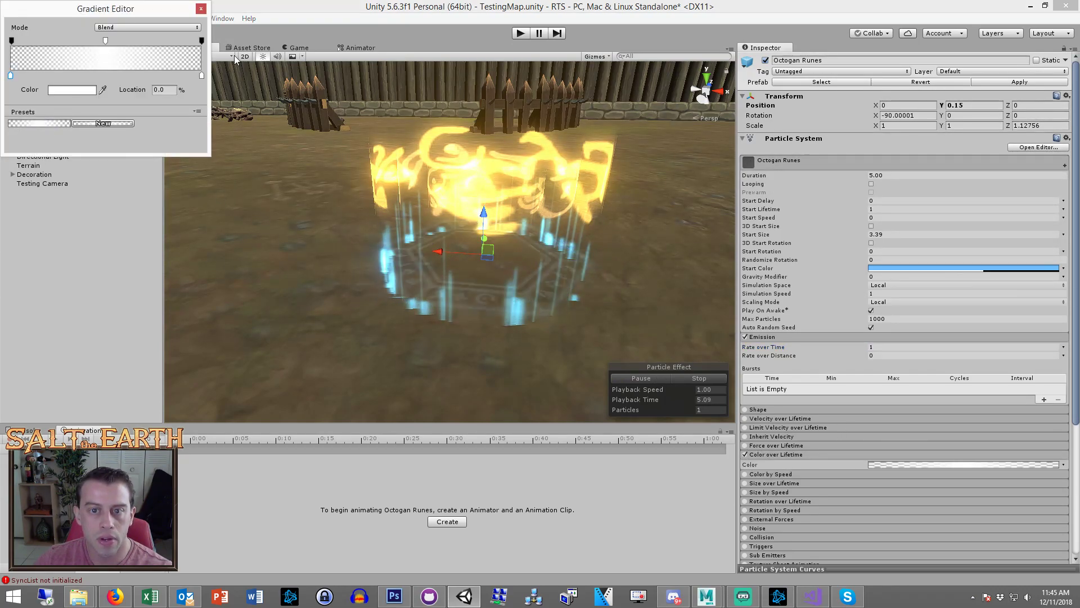
{"action": "left_click", "coordinate": [201, 8]}
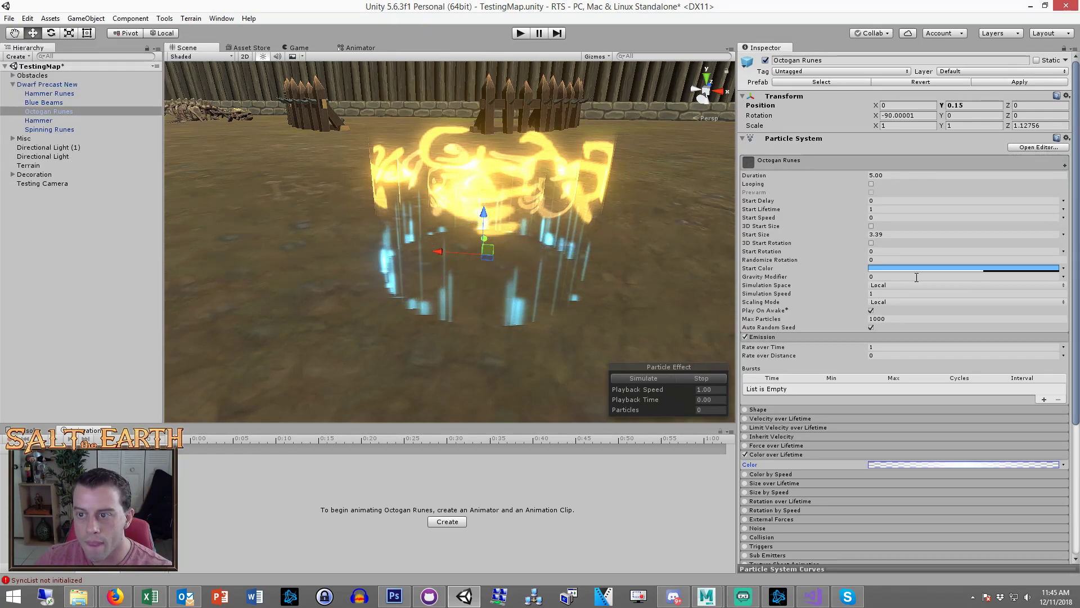
Enable Looping on Octogan Runes and set its emission Rate over Time to 2, checking the preview
{"action": "left_click", "coordinate": [873, 183]}
{"action": "left_click", "coordinate": [667, 381]}
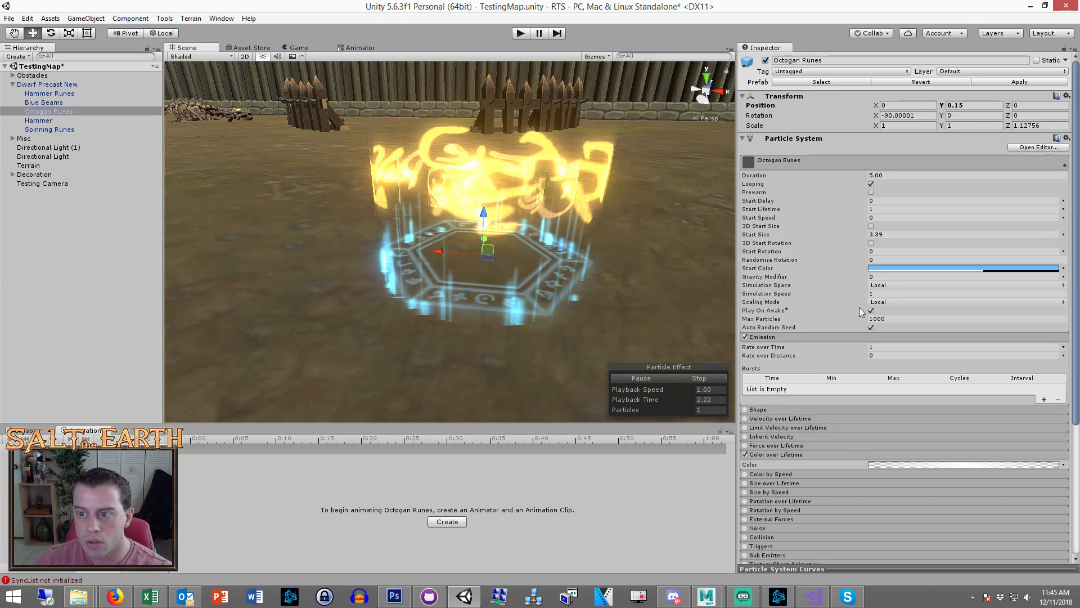
{"action": "left_click", "coordinate": [881, 348]}
{"action": "type", "text": "2"}
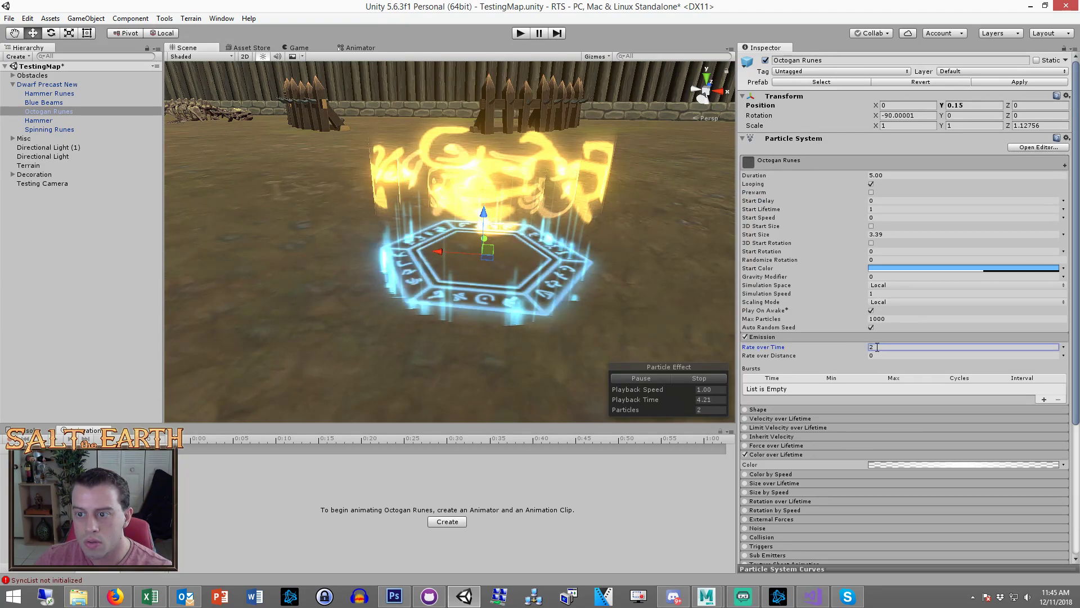
{"action": "left_click_drag", "start_coordinate": [552, 210], "coordinate": [569, 277], "text": "alt"}
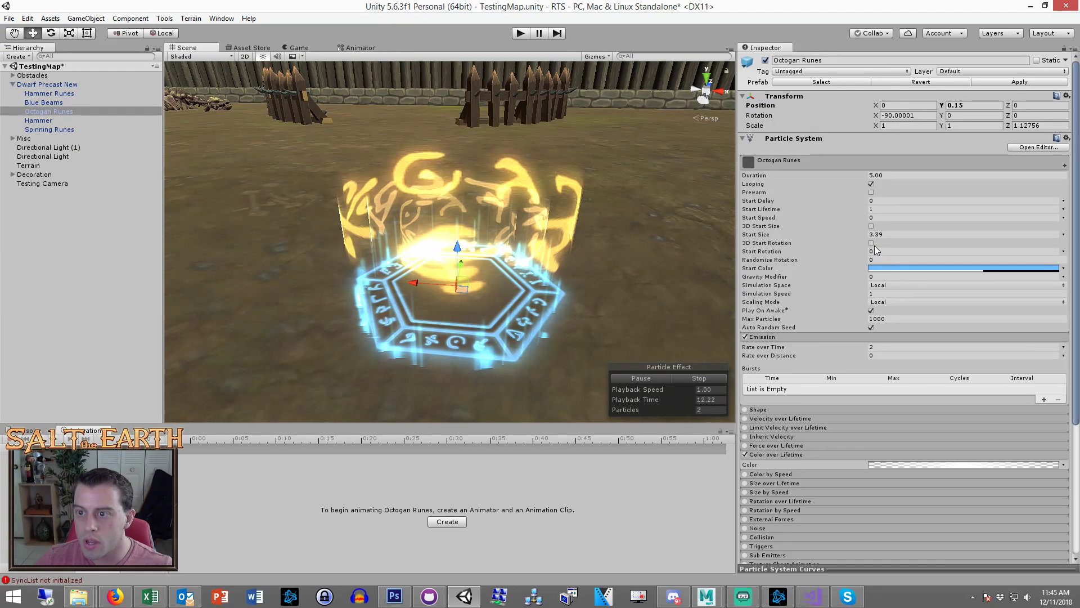
Make the Octogan Runes Start Rotation random between two constants, 0 and 360
{"action": "left_click", "coordinate": [907, 252]}
{"action": "key", "text": "ctrl+z"}
{"action": "left_click", "coordinate": [973, 251]}
{"action": "left_click", "coordinate": [872, 243]}
{"action": "left_click", "coordinate": [908, 252]}
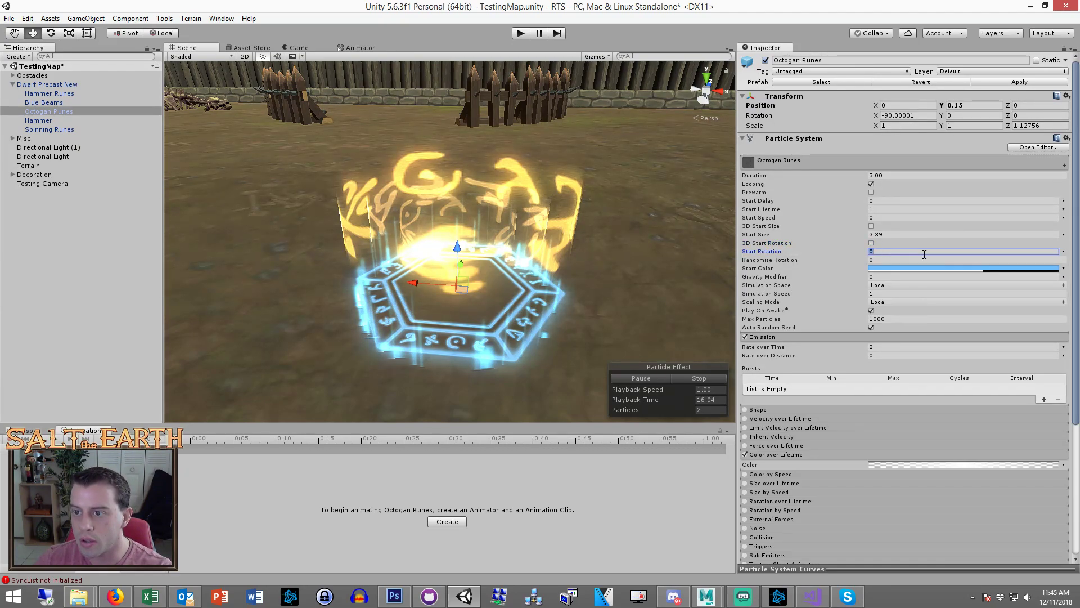
{"action": "left_click", "coordinate": [1063, 251]}
{"action": "left_click", "coordinate": [973, 288]}
{"action": "left_click", "coordinate": [1008, 251]}
{"action": "type", "text": "360"}
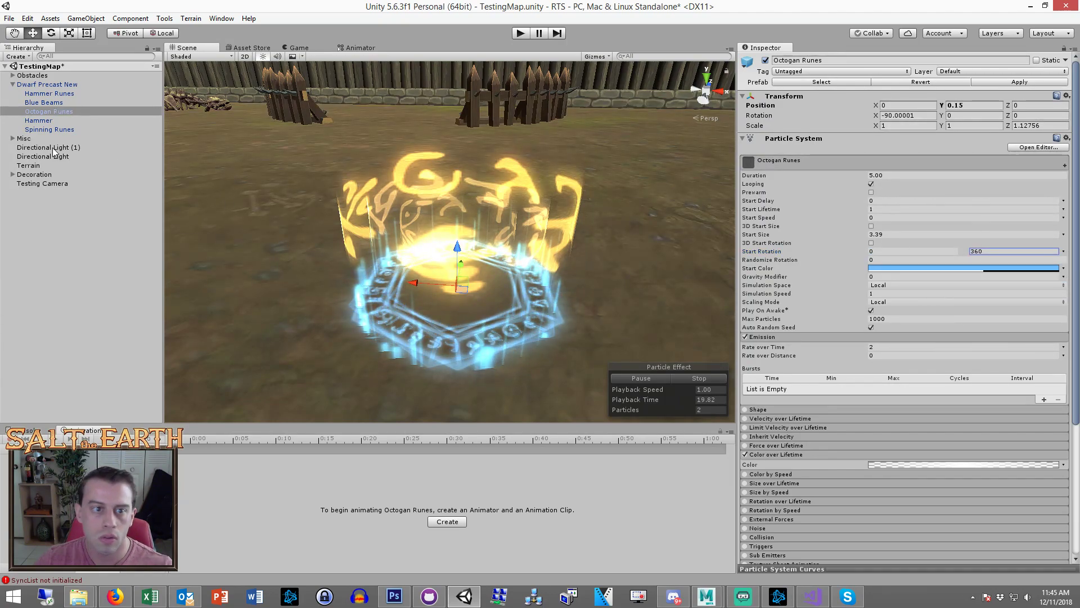
Select all five child particle systems of Dwarf Precast New and preview them together in the Game view
{"action": "left_click", "coordinate": [51, 121]}
{"action": "left_click", "coordinate": [55, 97], "text": "shift"}
{"action": "left_click", "coordinate": [54, 127], "text": "shift"}
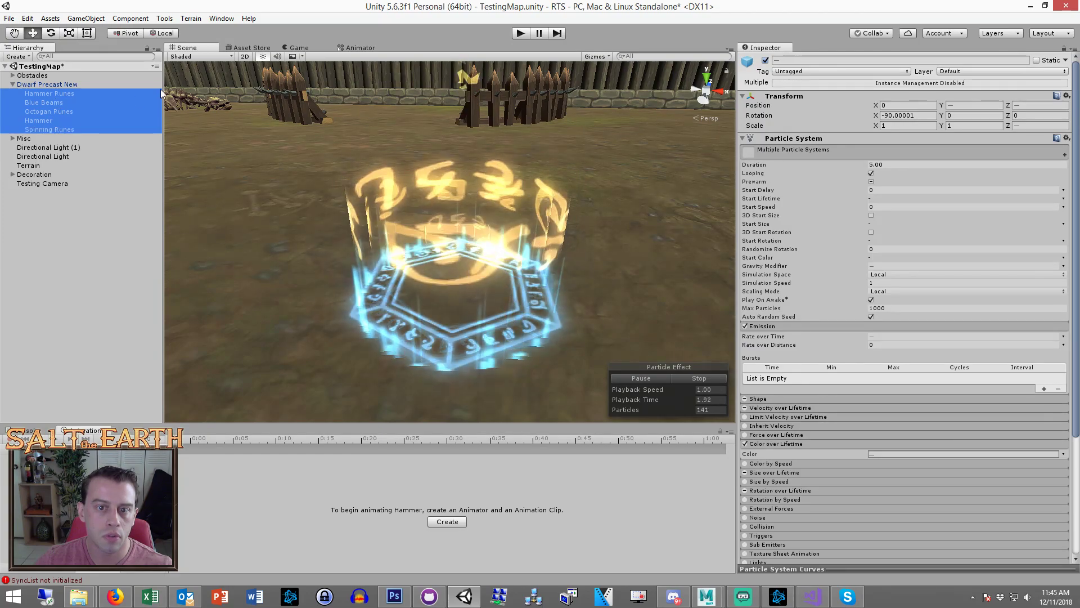
{"action": "left_click", "coordinate": [297, 49]}
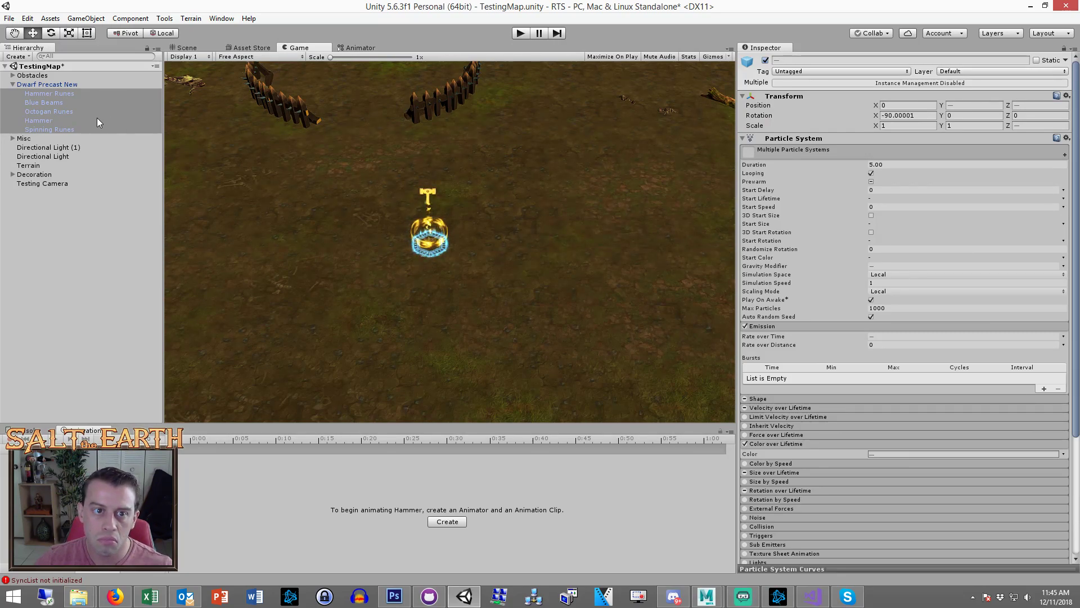
Enable Rotation over Lifetime on Octogan Runes and replay all child particle systems together
{"action": "left_click", "coordinate": [56, 127]}
{"action": "left_click", "coordinate": [57, 112]}
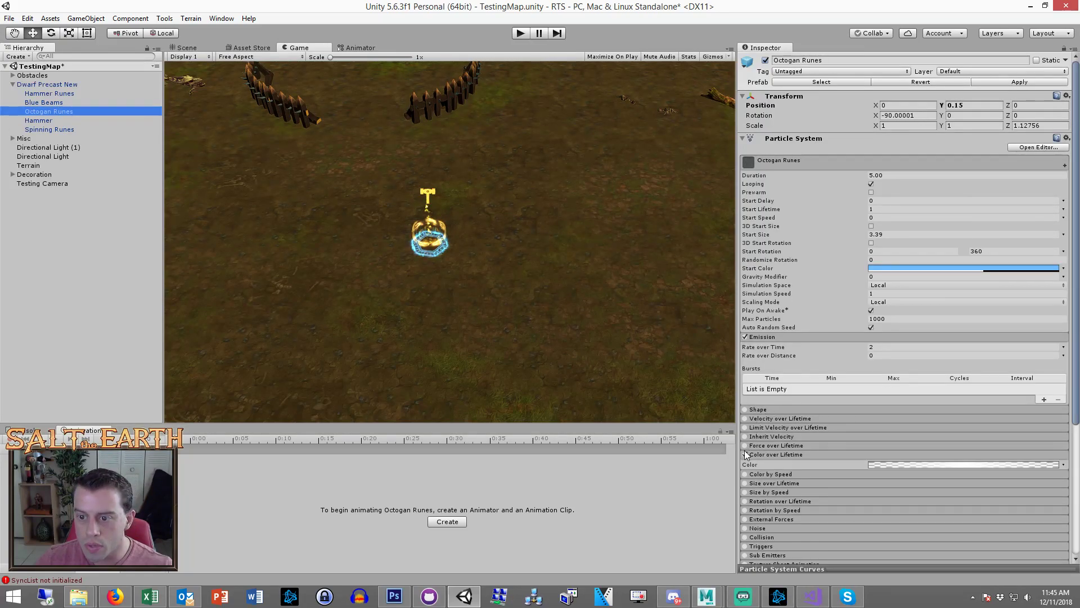
{"action": "left_click", "coordinate": [745, 501]}
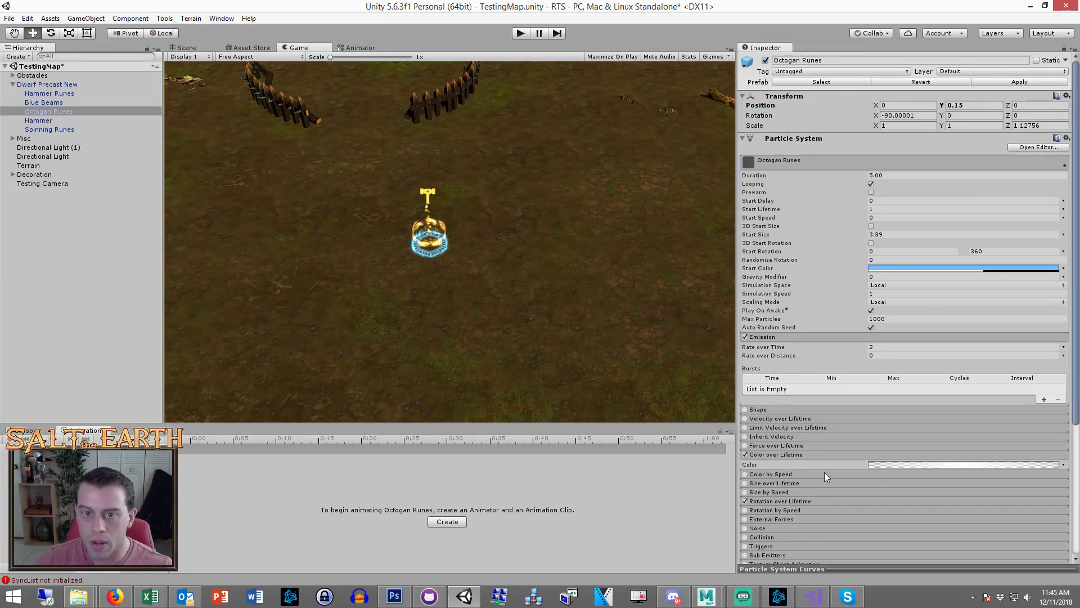
{"action": "left_click", "coordinate": [45, 93], "text": "shift"}
{"action": "left_click", "coordinate": [49, 130], "text": "shift"}
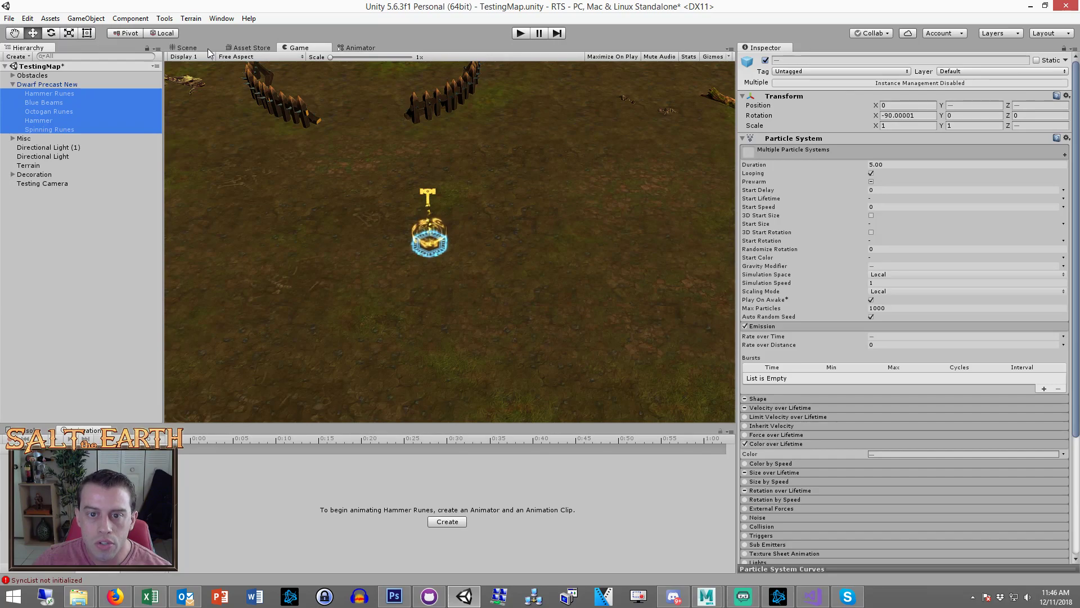
Lower the alpha of the Octogan Runes Start Color to 117
{"action": "left_click", "coordinate": [65, 110]}
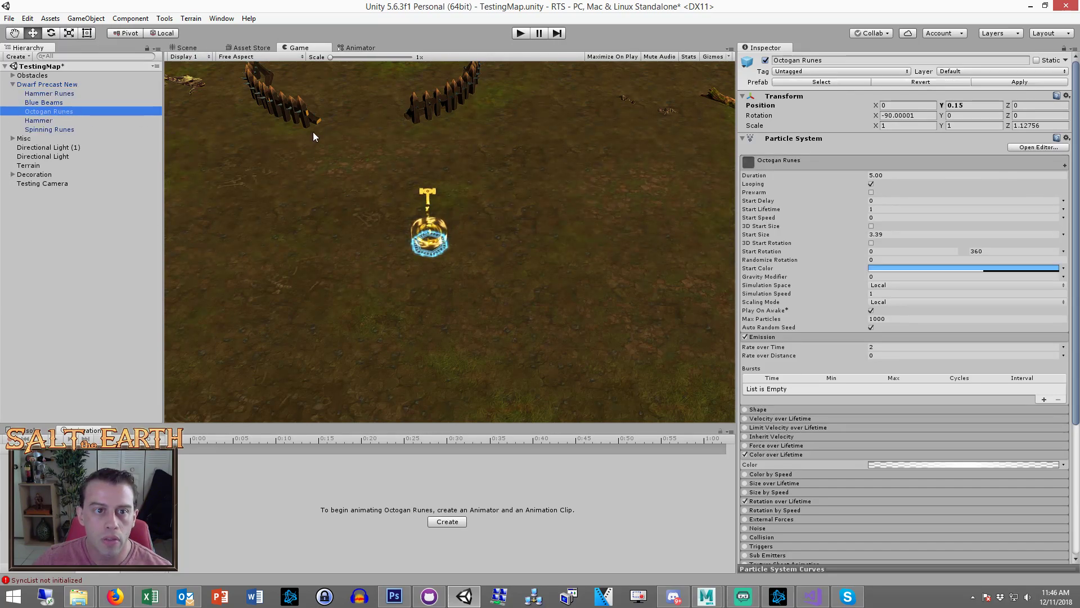
{"action": "left_click", "coordinate": [962, 268]}
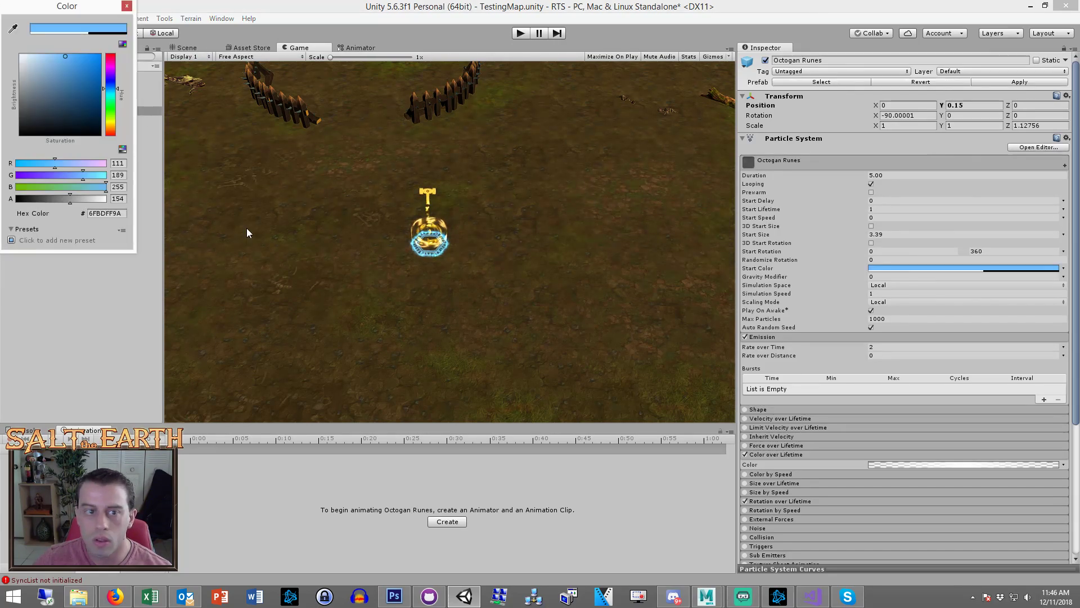
{"action": "left_click", "coordinate": [59, 201]}
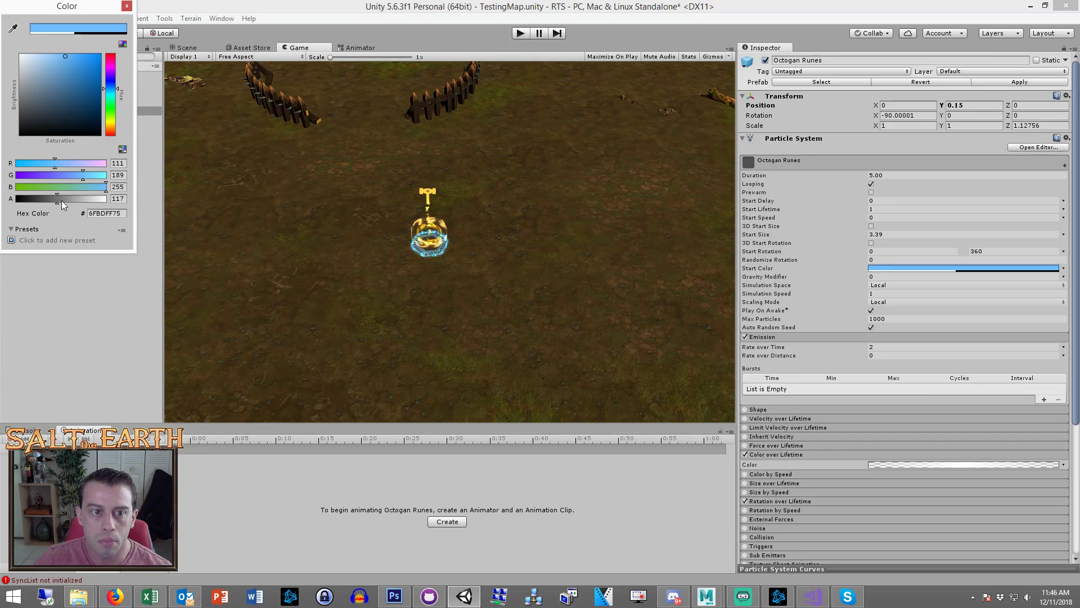
{"action": "left_click", "coordinate": [126, 6]}
Set the Octogan Runes Start Size to 3.52 and deselect the object
{"action": "left_click", "coordinate": [869, 235]}
{"action": "type", "text": "3.57"}
{"action": "left_click_drag", "start_coordinate": [869, 236], "coordinate": [872, 238]}
{"action": "key", "text": "BackSpace"}
{"action": "key", "text": "BackSpace"}
{"action": "type", "text": "52"}
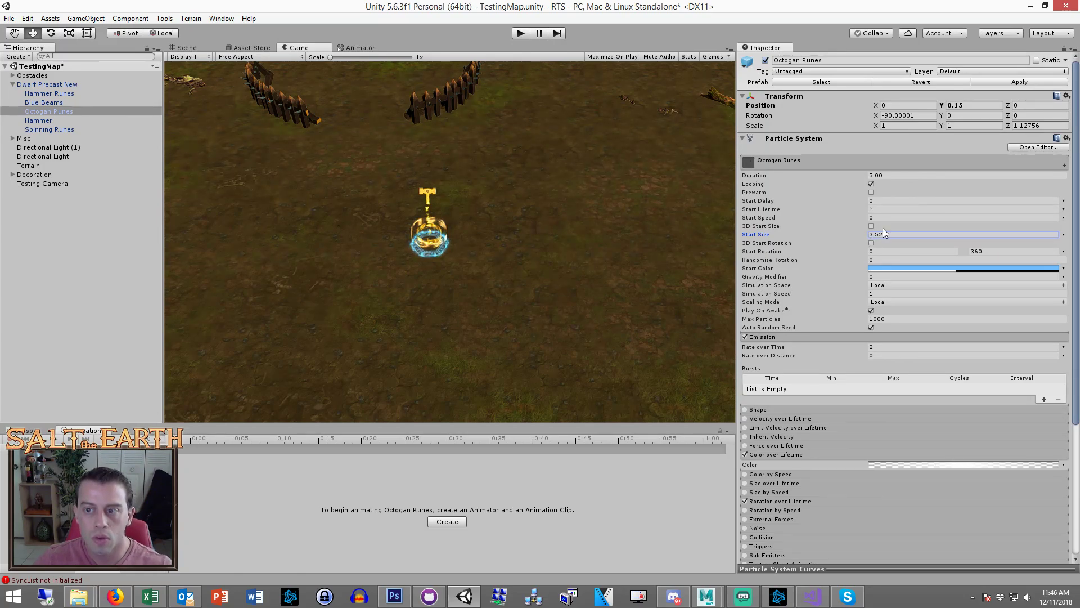
{"action": "left_click_drag", "start_coordinate": [864, 236], "coordinate": [853, 241]}
{"action": "left_click", "coordinate": [83, 219]}
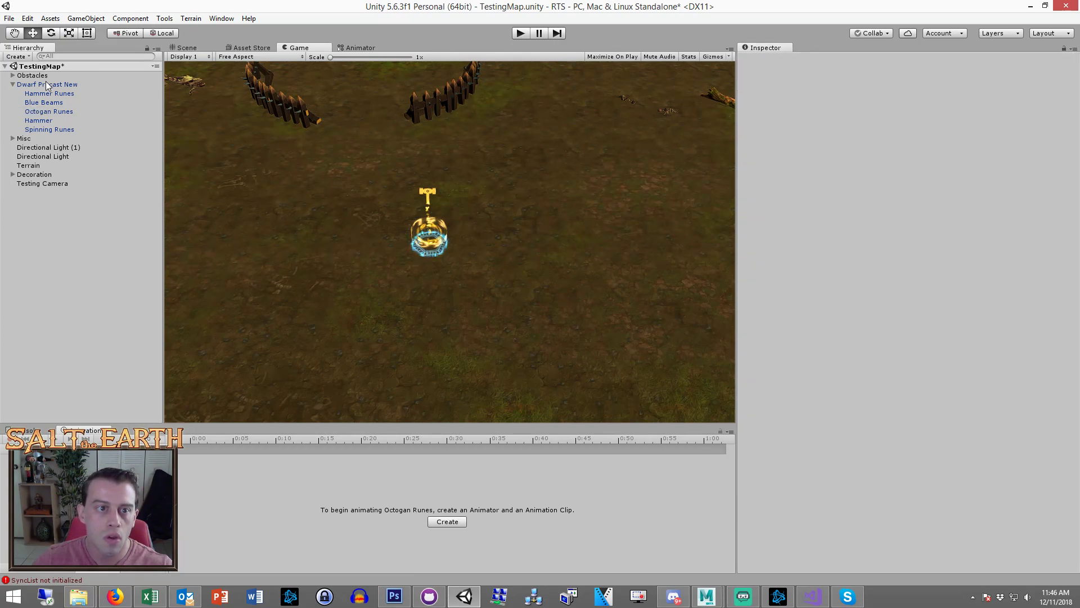
Delete the Dwarf Precast New instance from the TestingMap scene and deactivate the Testing Camera
{"action": "left_click", "coordinate": [49, 84]}
{"action": "left_click", "coordinate": [34, 85]}
{"action": "key", "text": "Delete"}
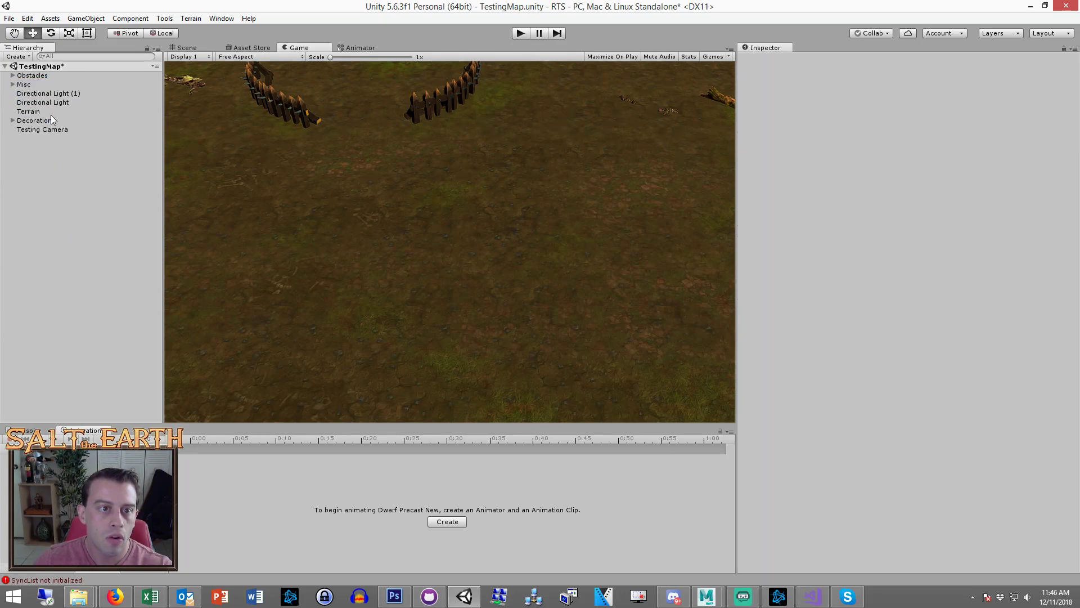
{"action": "left_click", "coordinate": [47, 128]}
{"action": "left_click", "coordinate": [766, 60]}
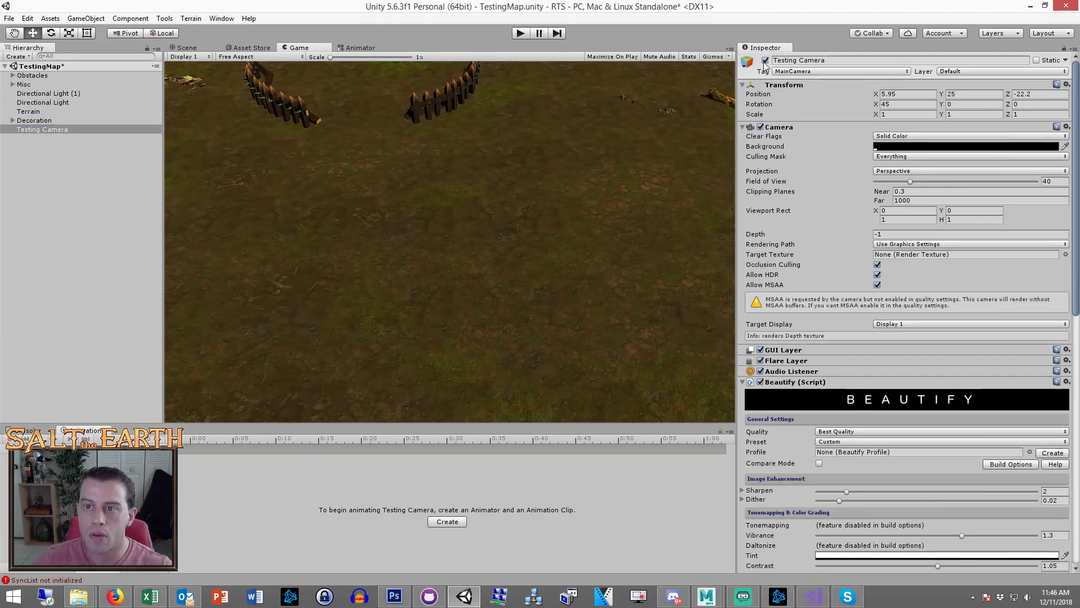
{"action": "left_click", "coordinate": [105, 204]}
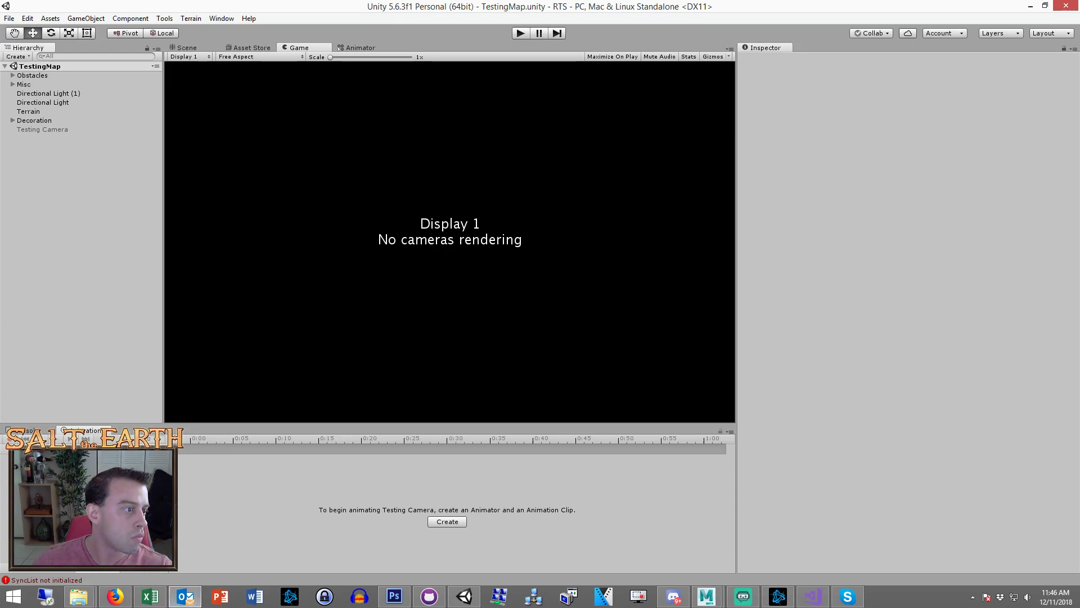
Build and run the RTS project, dismissing the launch configuration dialog
{"action": "key", "text": "ctrl+b"}
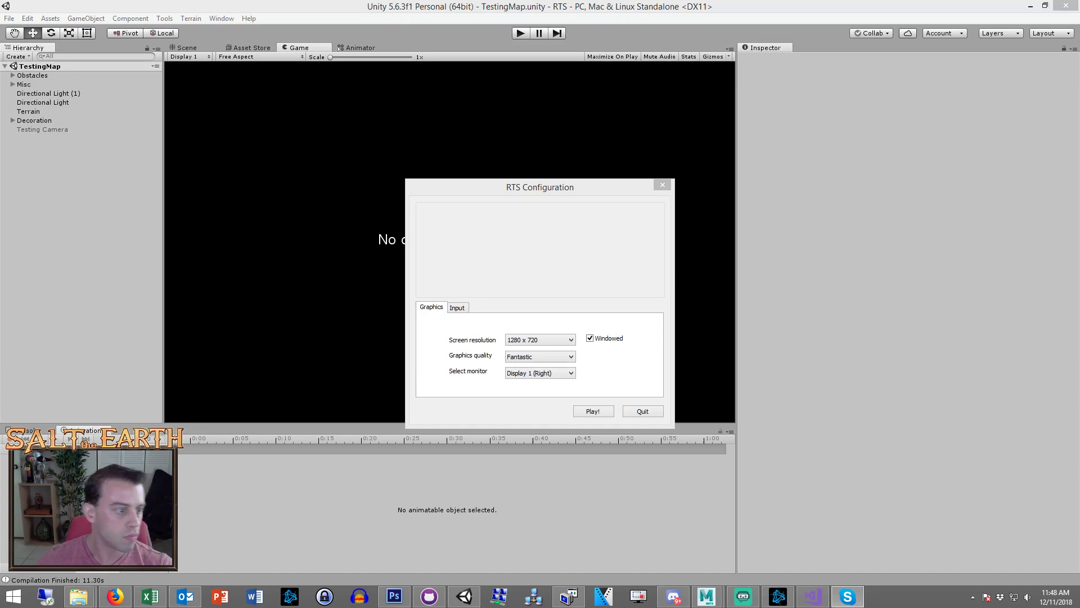
{"action": "key", "text": "Escape"}
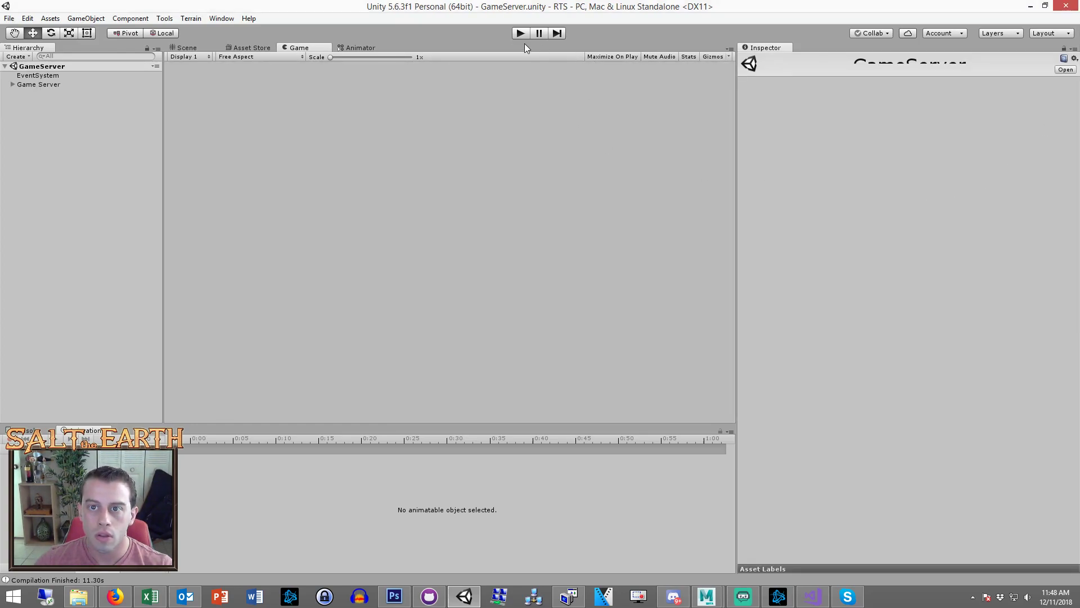
Start the GameServer scene in play mode and launch the RTS game client
{"action": "left_click", "coordinate": [521, 35]}
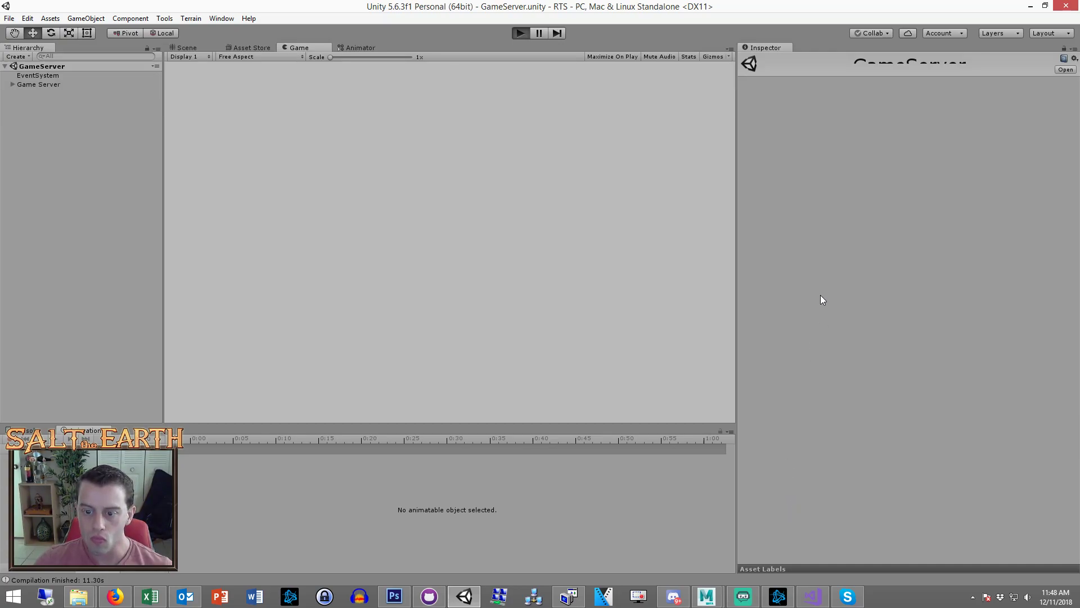
{"action": "key", "text": "ctrl+p"}
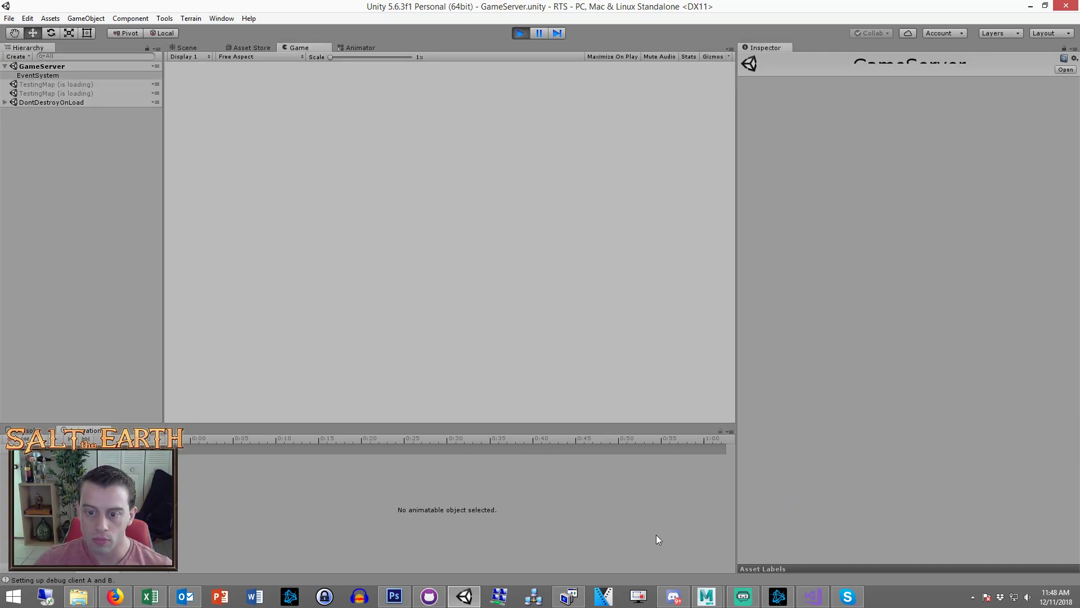
{"action": "left_click", "coordinate": [589, 416]}
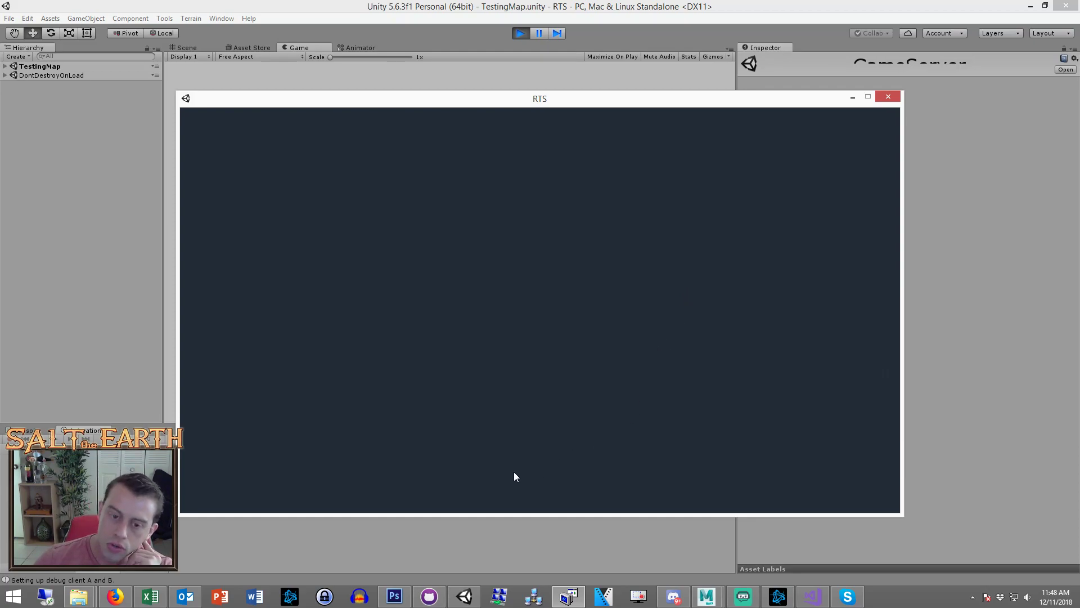
Switch to Excel to check the Runesmith's Earth Shield row in UnitStats.xls, and return to the game
{"action": "left_click", "coordinate": [150, 596]}
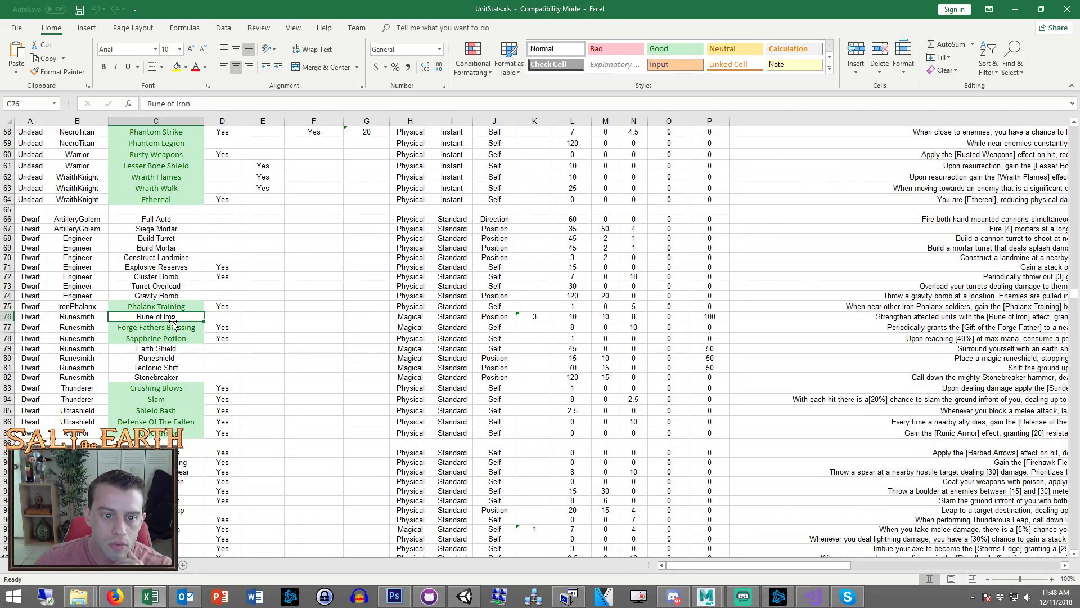
{"action": "left_click", "coordinate": [192, 348]}
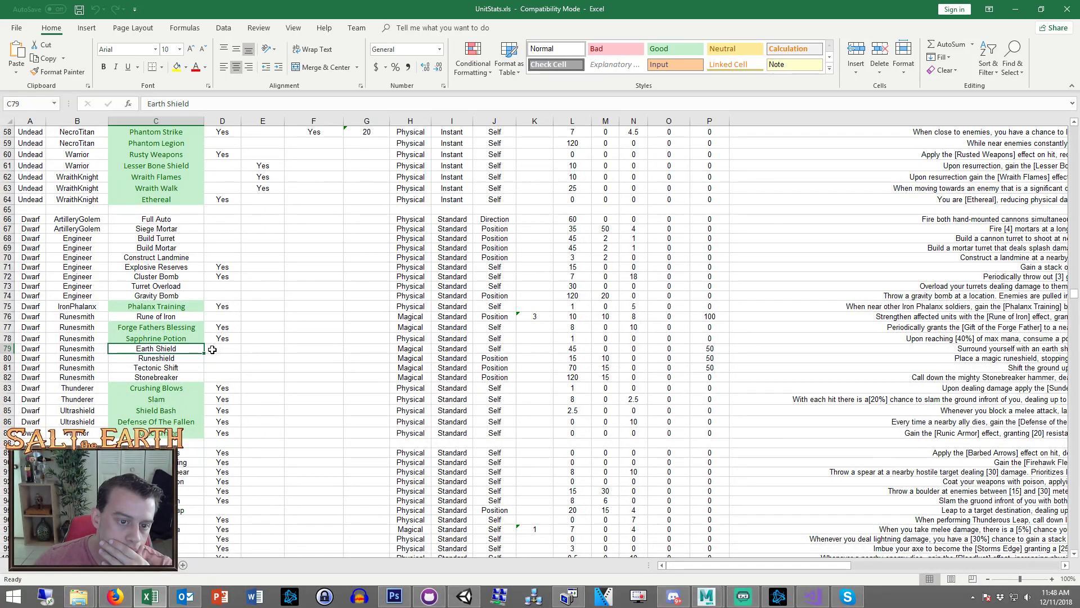
{"action": "left_click", "coordinate": [1015, 9]}
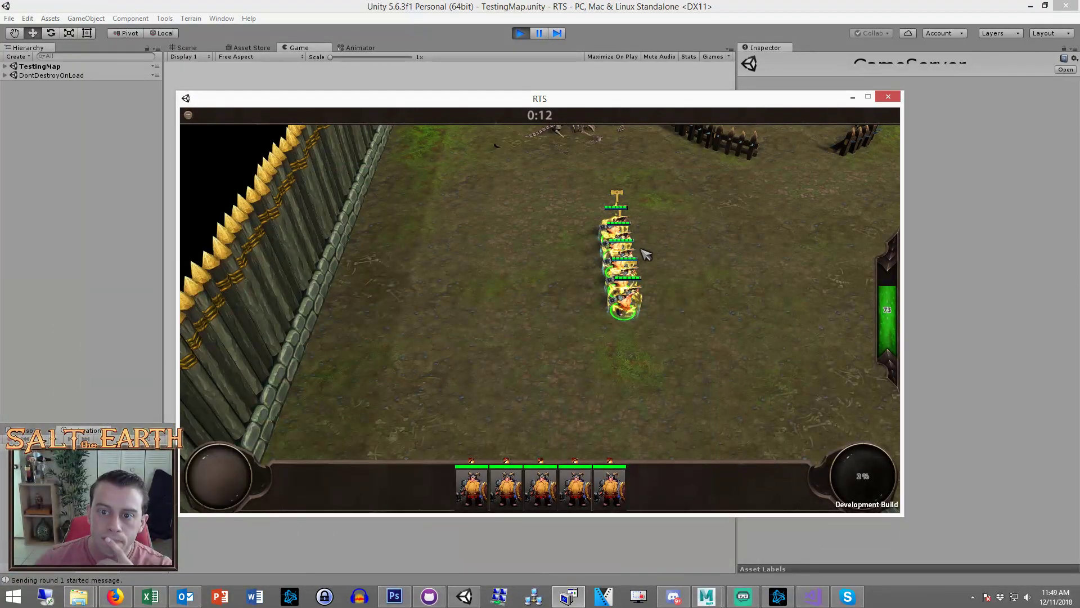
Break up the line of Runesmiths in the game by sending each one to a separate spot
{"action": "scroll", "coordinate": [711, 237], "scroll_direction": "up", "scroll_amount": 3}
{"action": "middle_click_drag", "start_coordinate": [734, 227], "coordinate": [504, 311]}
{"action": "key", "text": "Tab"}
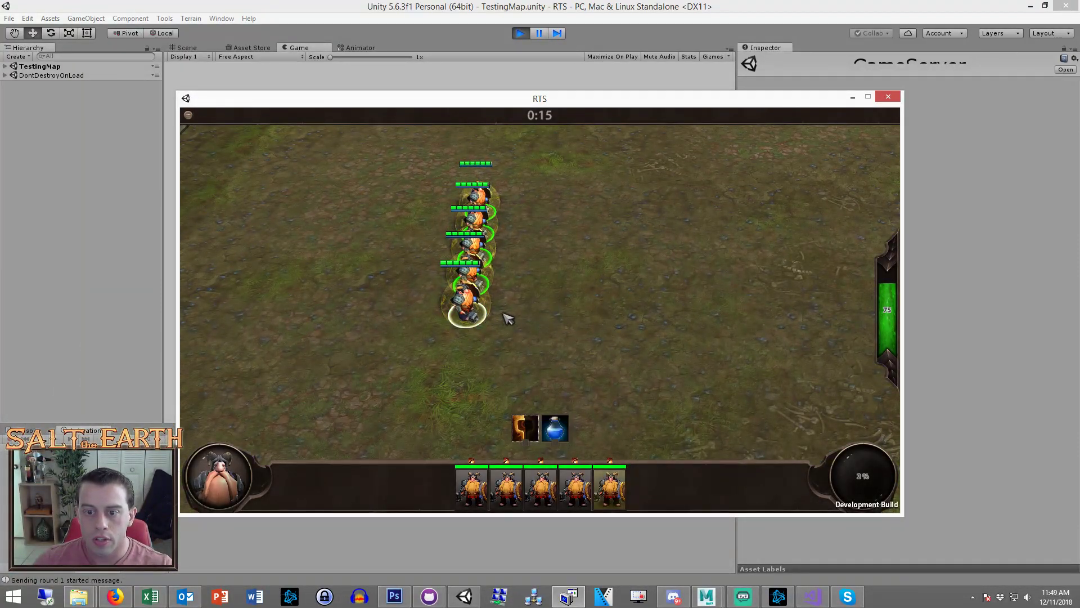
{"action": "right_click", "coordinate": [386, 360]}
{"action": "left_click", "coordinate": [487, 286]}
{"action": "right_click", "coordinate": [715, 395]}
{"action": "left_click", "coordinate": [481, 260]}
{"action": "left_click", "coordinate": [481, 259]}
{"action": "right_click", "coordinate": [429, 256]}
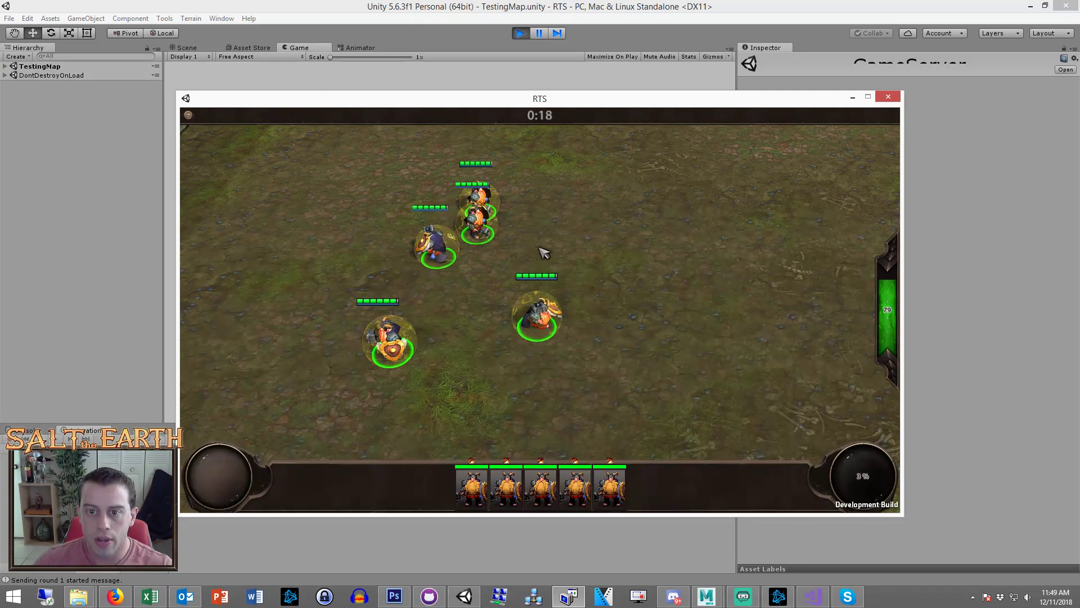
{"action": "left_click", "coordinate": [490, 238]}
{"action": "right_click", "coordinate": [558, 256]}
{"action": "left_click", "coordinate": [483, 205]}
{"action": "right_click", "coordinate": [554, 206]}
Send the separated Runesmiths farther apart so that each stands alone in the field
{"action": "left_click", "coordinate": [432, 248]}
{"action": "right_click", "coordinate": [462, 278]}
{"action": "right_click", "coordinate": [386, 212]}
{"action": "left_click", "coordinate": [573, 343]}
{"action": "left_click", "coordinate": [403, 350]}
{"action": "right_click", "coordinate": [422, 343]}
{"action": "left_click", "coordinate": [429, 372]}
{"action": "left_click", "coordinate": [389, 220]}
{"action": "right_click", "coordinate": [362, 240]}
{"action": "left_click", "coordinate": [428, 270]}
{"action": "left_click", "coordinate": [586, 260]}
{"action": "right_click", "coordinate": [613, 267]}
{"action": "left_click", "coordinate": [625, 312]}
Examine the precast effect and shields on the Runesmiths from close and far in the running game
{"action": "key", "text": "Up"}
{"action": "key", "text": "Right"}
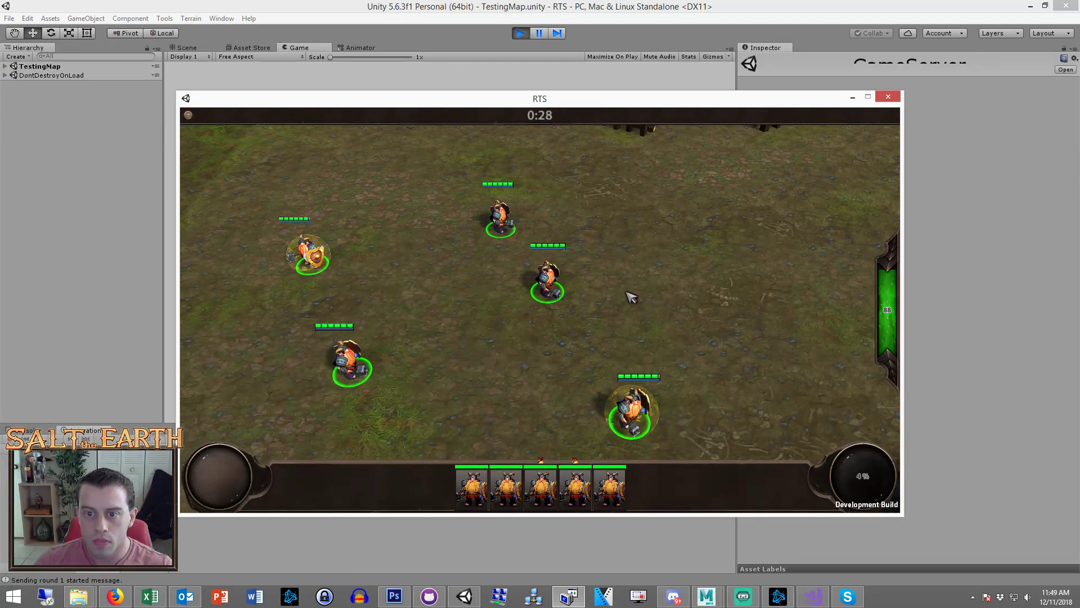
{"action": "key", "text": "Down"}
{"action": "key", "text": "Up"}
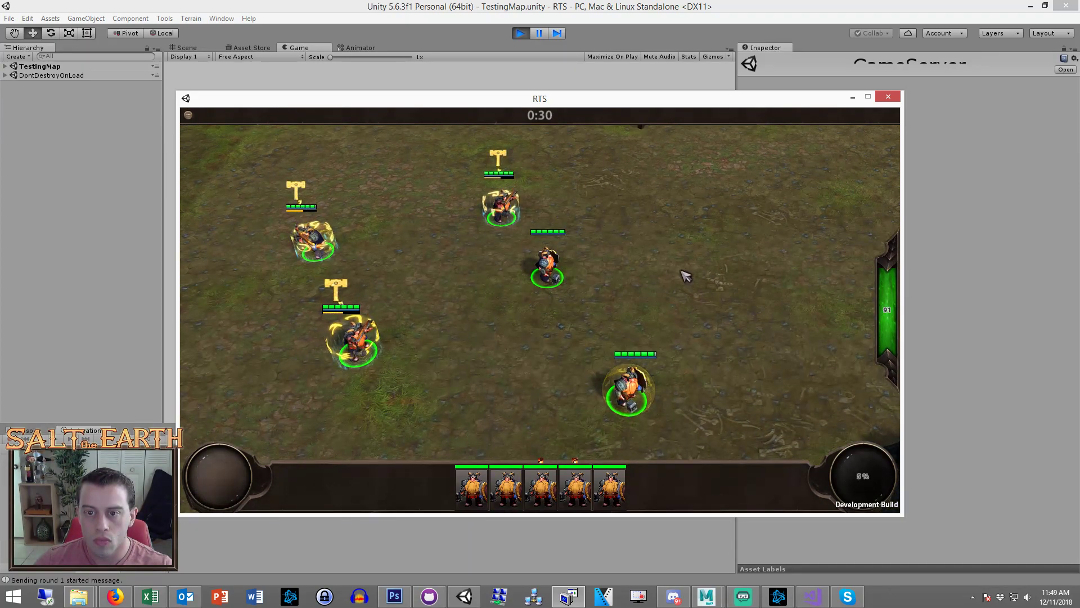
{"action": "key", "text": "Left"}
{"action": "scroll", "coordinate": [571, 301], "scroll_direction": "up", "scroll_amount": 3}
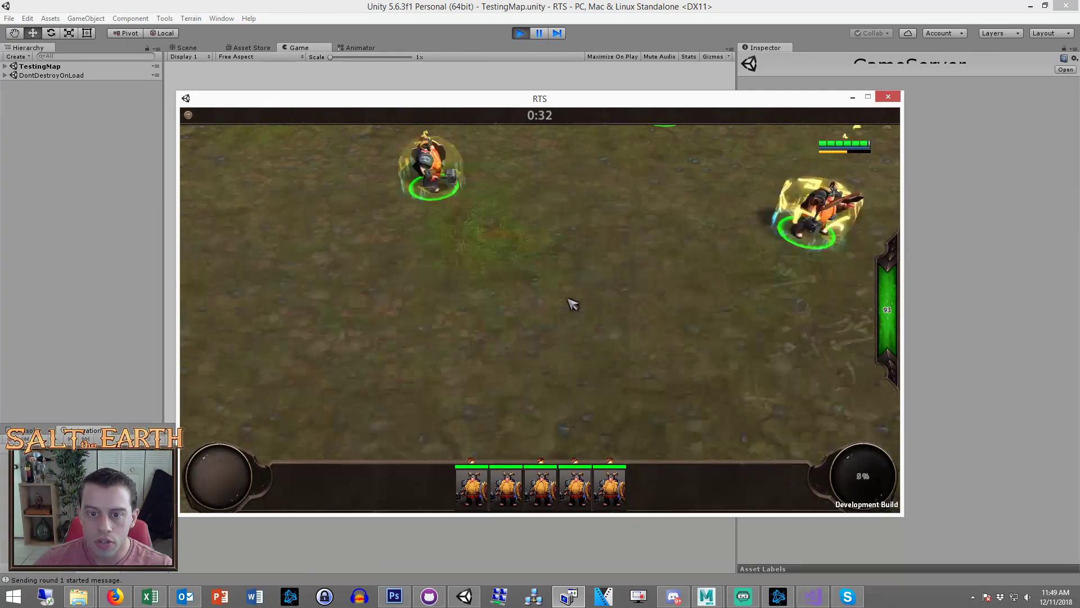
{"action": "key", "text": "Up"}
{"action": "key", "text": "Left"}
{"action": "key", "text": "Up"}
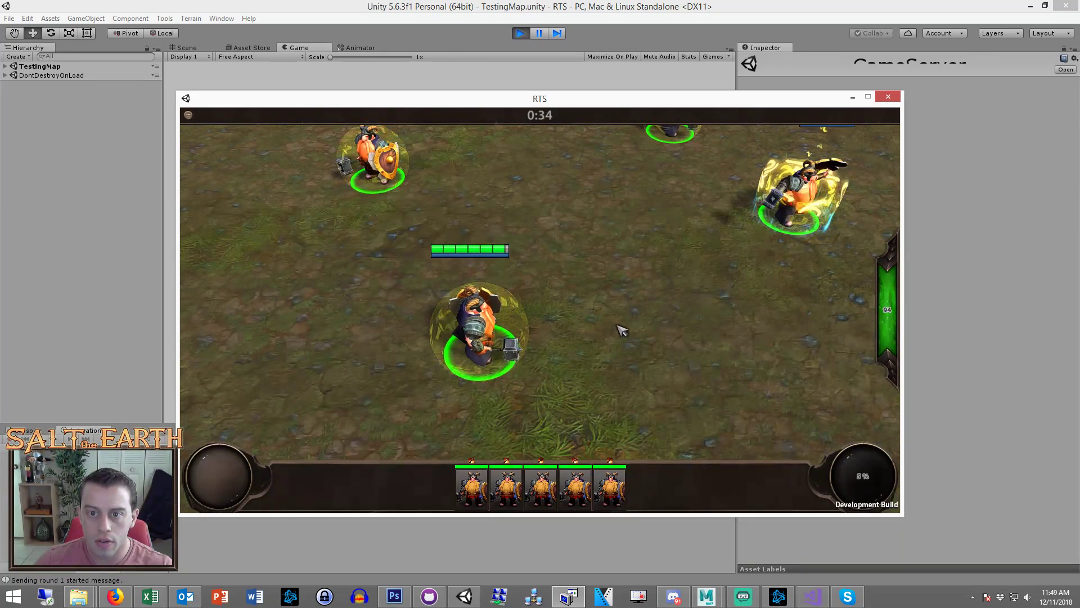
{"action": "key", "text": "Up"}
{"action": "key", "text": "Down"}
{"action": "scroll", "coordinate": [617, 313], "scroll_direction": "down", "scroll_amount": 3}
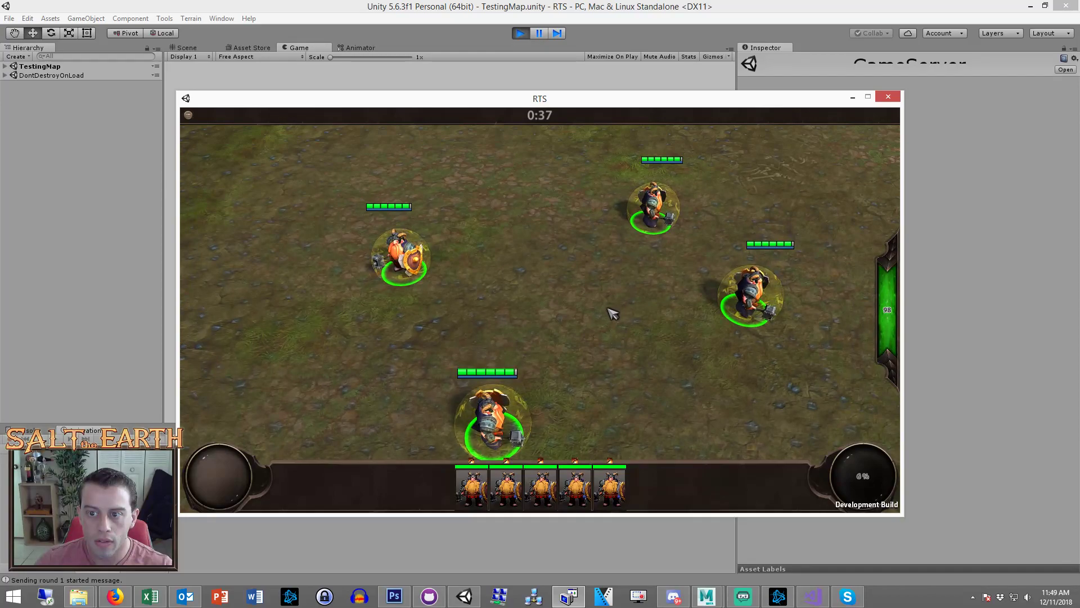
{"action": "scroll", "coordinate": [614, 313], "scroll_direction": "up", "scroll_amount": 3}
{"action": "key", "text": "Right"}
{"action": "key", "text": "Down"}
{"action": "key", "text": "Up"}
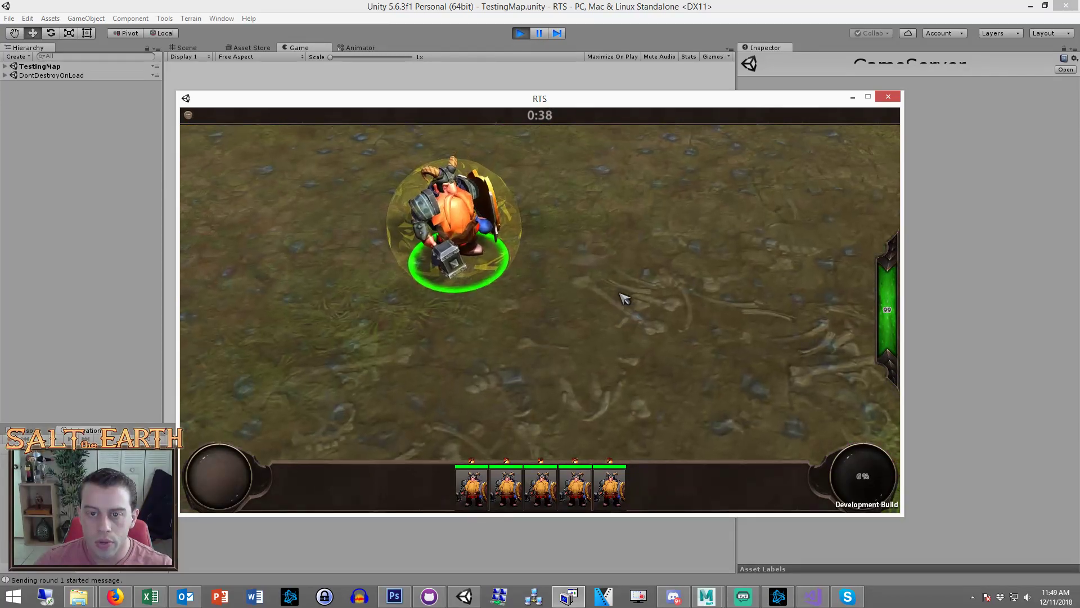
{"action": "scroll", "coordinate": [622, 298], "scroll_direction": "down", "scroll_amount": 4}
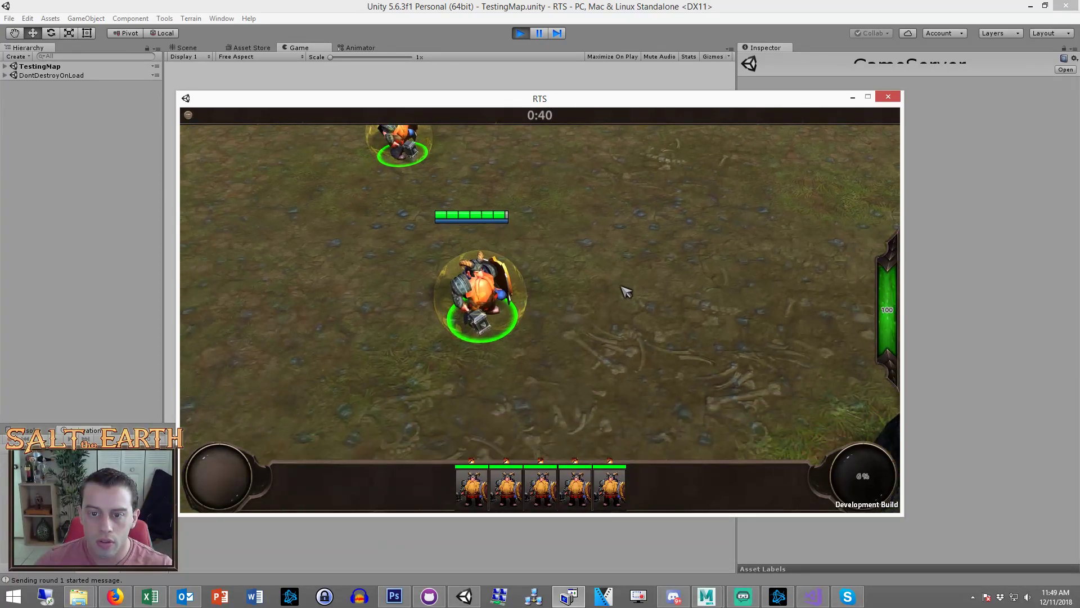
Pause the game, inspect a casting Runesmith closely in the Scene view and expand the TestingMap hierarchy
{"action": "left_click", "coordinate": [540, 33]}
{"action": "left_click", "coordinate": [204, 47]}
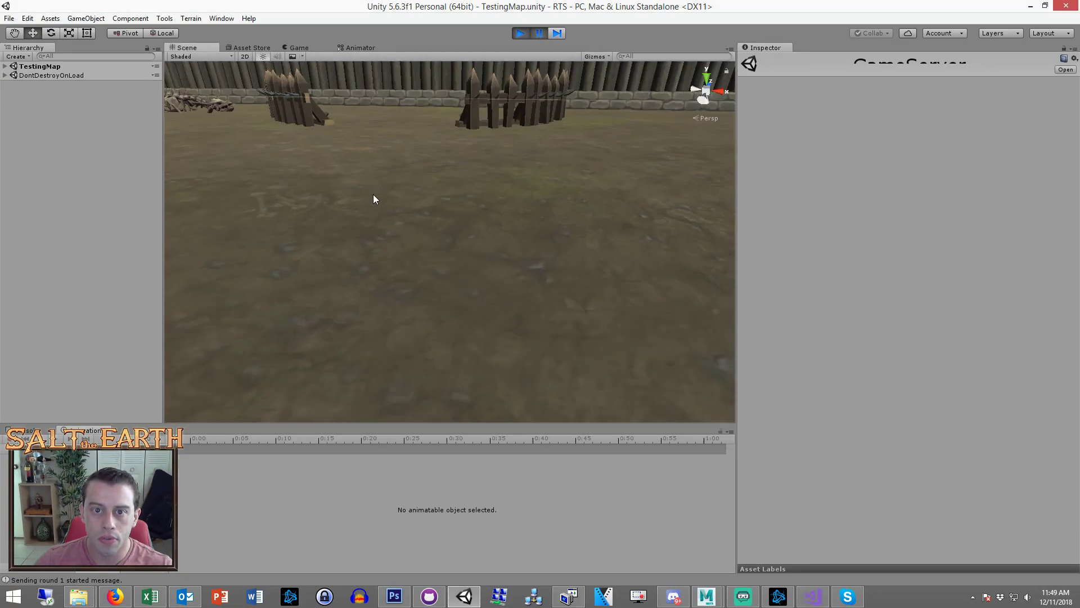
{"action": "scroll", "coordinate": [553, 267], "scroll_direction": "down", "scroll_amount": 3}
{"action": "left_click_drag", "start_coordinate": [418, 321], "coordinate": [367, 263], "text": "alt"}
{"action": "scroll", "coordinate": [543, 231], "scroll_direction": "up", "scroll_amount": 4}
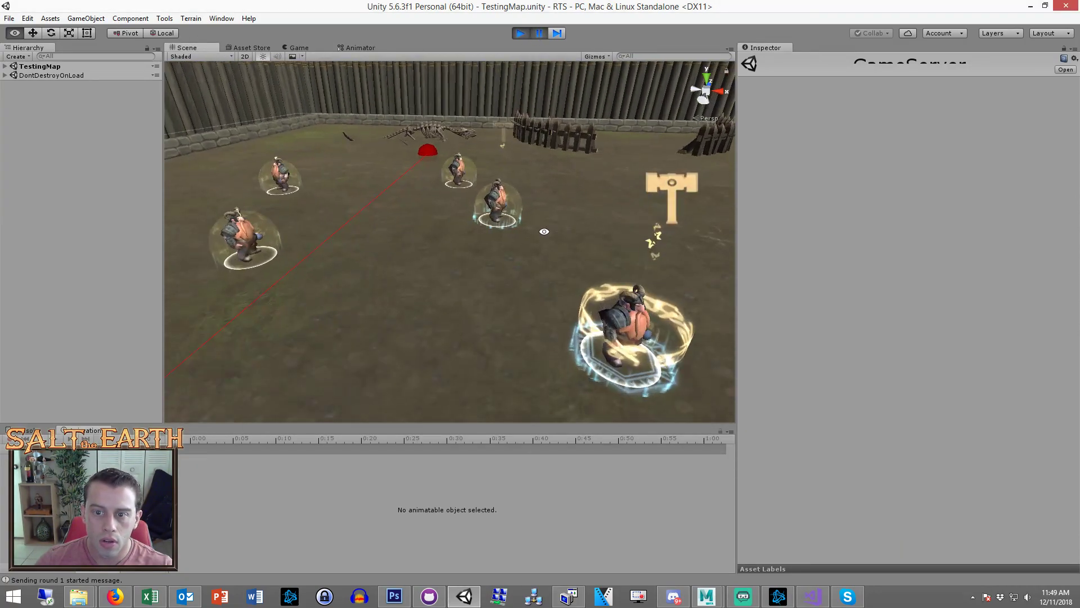
{"action": "left_click_drag", "start_coordinate": [544, 231], "coordinate": [496, 227], "text": "alt"}
{"action": "right_click_drag", "start_coordinate": [495, 228], "coordinate": [495, 228]}
{"action": "left_click", "coordinate": [6, 66]}
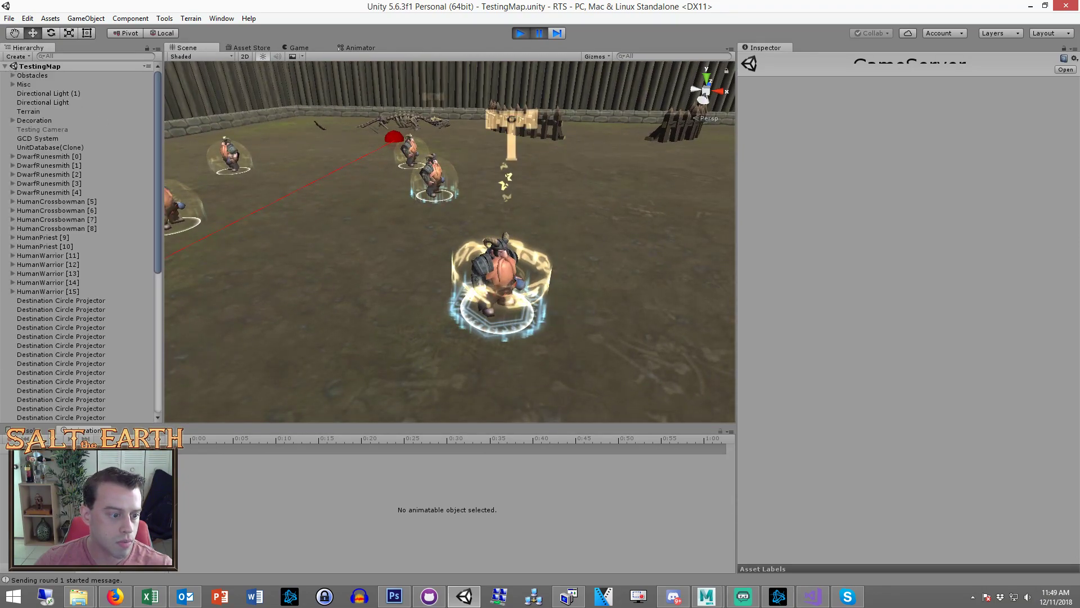
Inspect the casting Runesmith closely and check which Runesmith the first Octogan Runes instances in the hierarchy belong to
{"action": "left_click", "coordinate": [285, 237]}
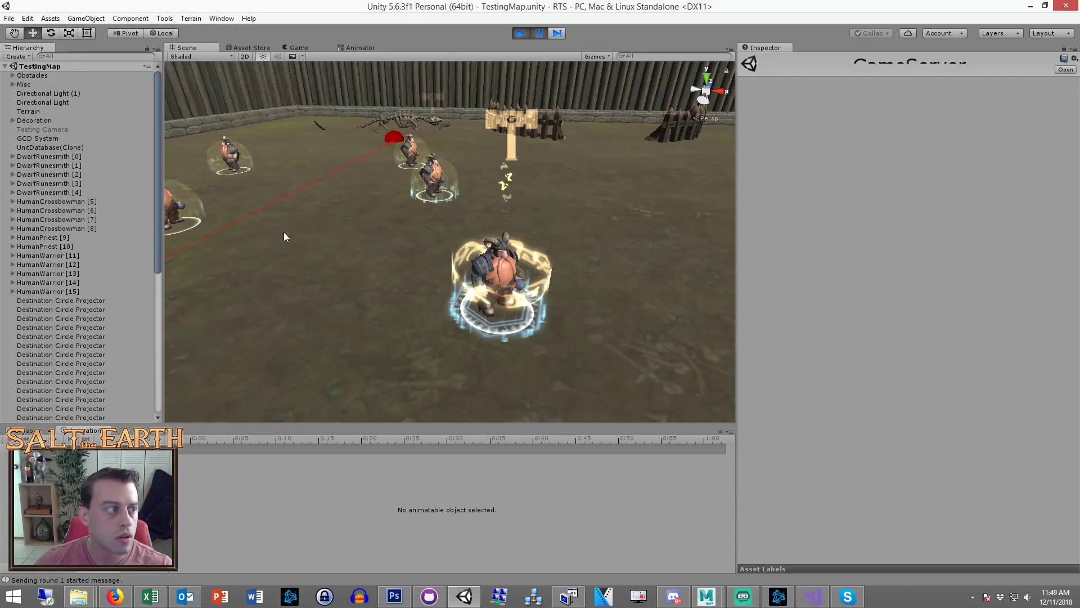
{"action": "scroll", "coordinate": [509, 286], "scroll_direction": "up", "scroll_amount": 2}
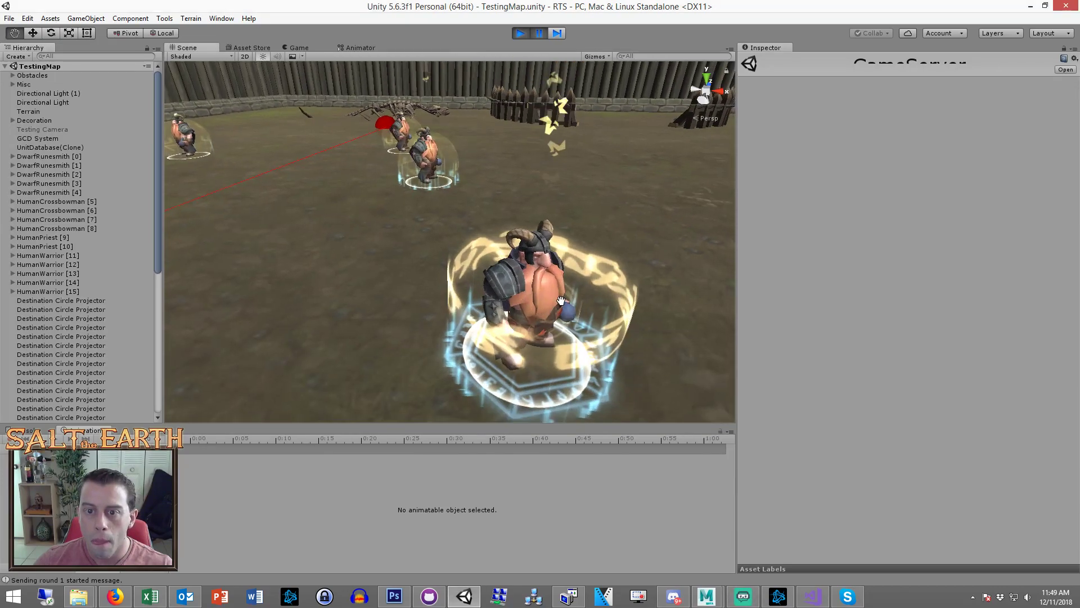
{"action": "middle_click_drag", "start_coordinate": [566, 304], "coordinate": [485, 256]}
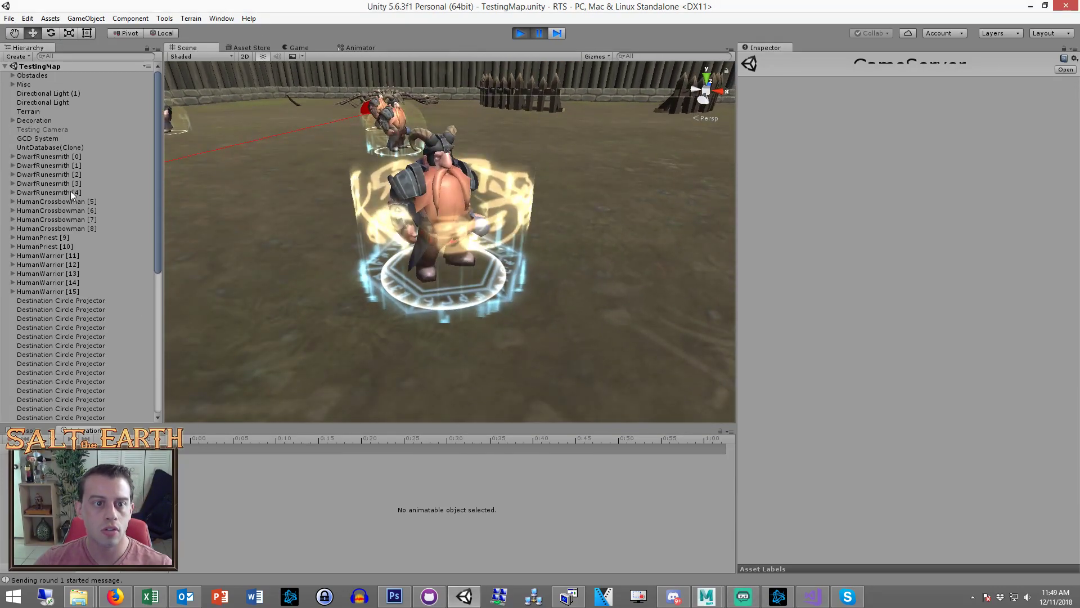
{"action": "scroll", "coordinate": [74, 191], "scroll_direction": "down", "scroll_amount": 10}
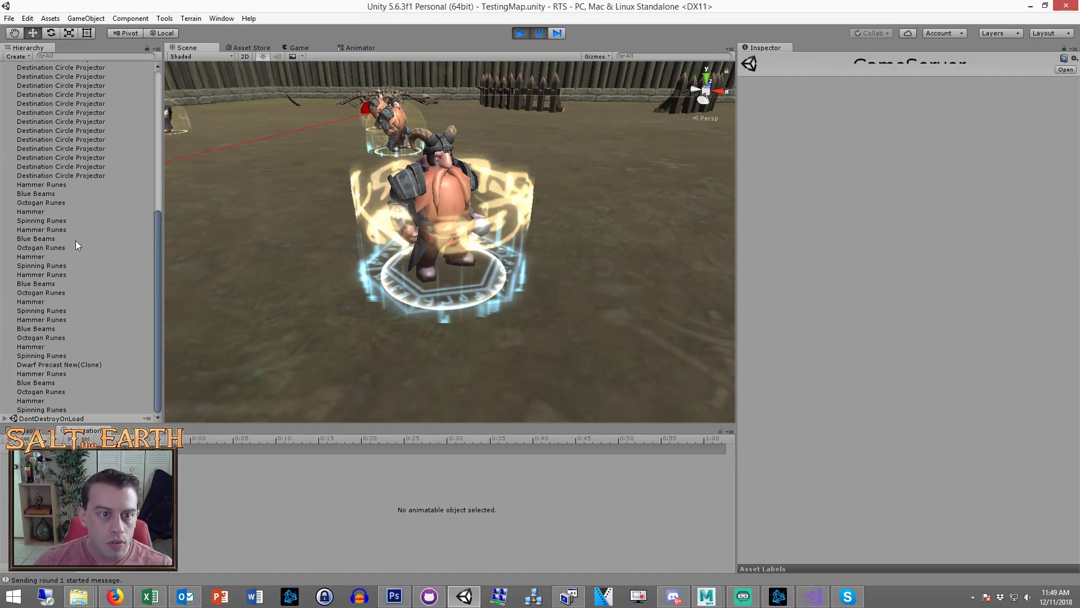
{"action": "left_click", "coordinate": [63, 185]}
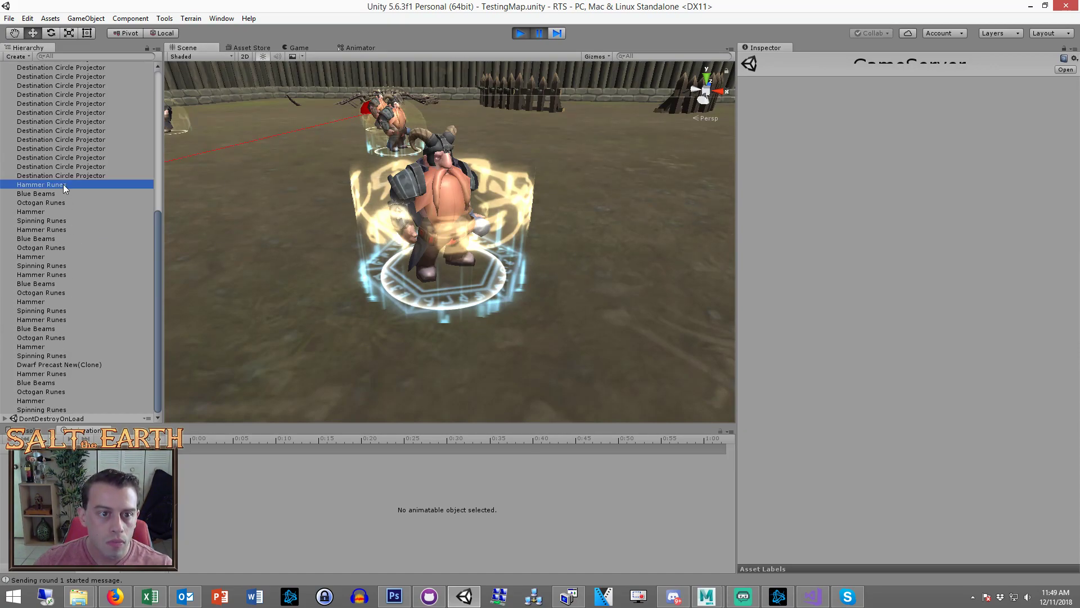
{"action": "left_click", "coordinate": [59, 202]}
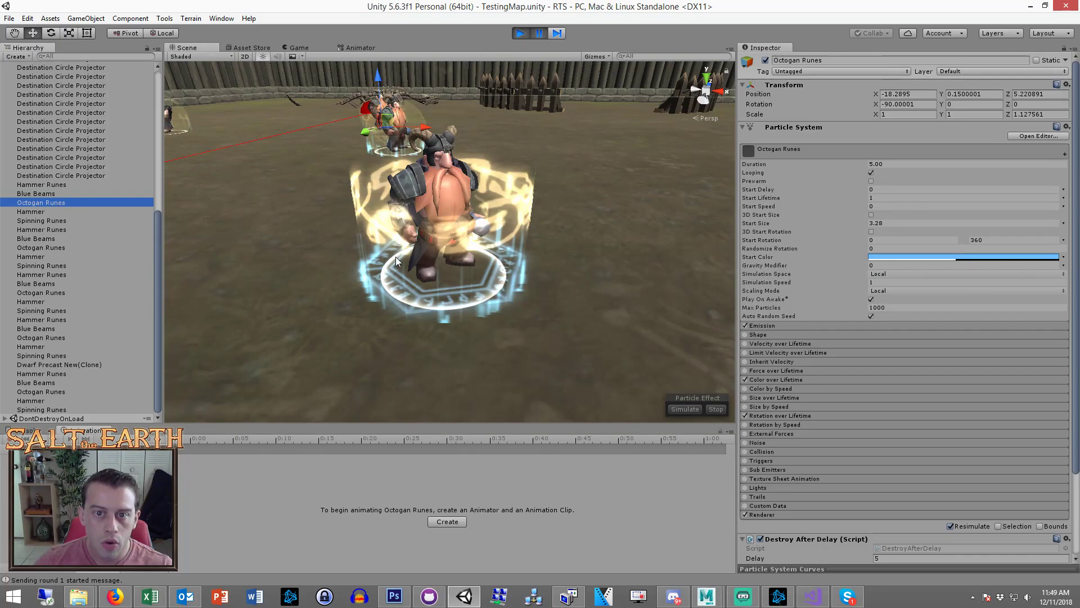
{"action": "key", "text": "f"}
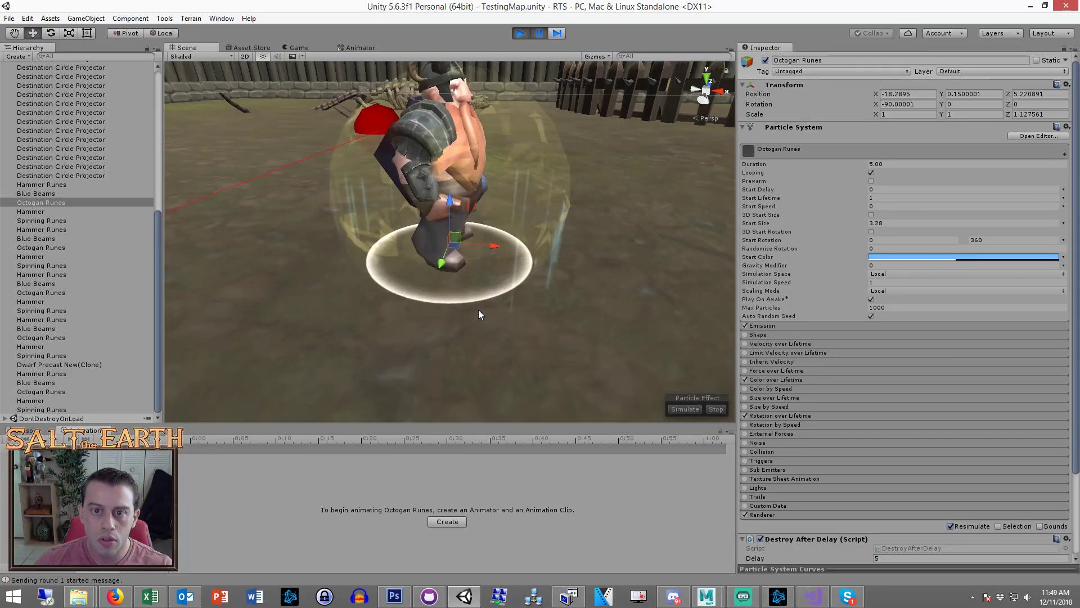
{"action": "scroll", "coordinate": [474, 317], "scroll_direction": "down", "scroll_amount": 8}
{"action": "middle_click_drag", "start_coordinate": [464, 341], "coordinate": [398, 213]}
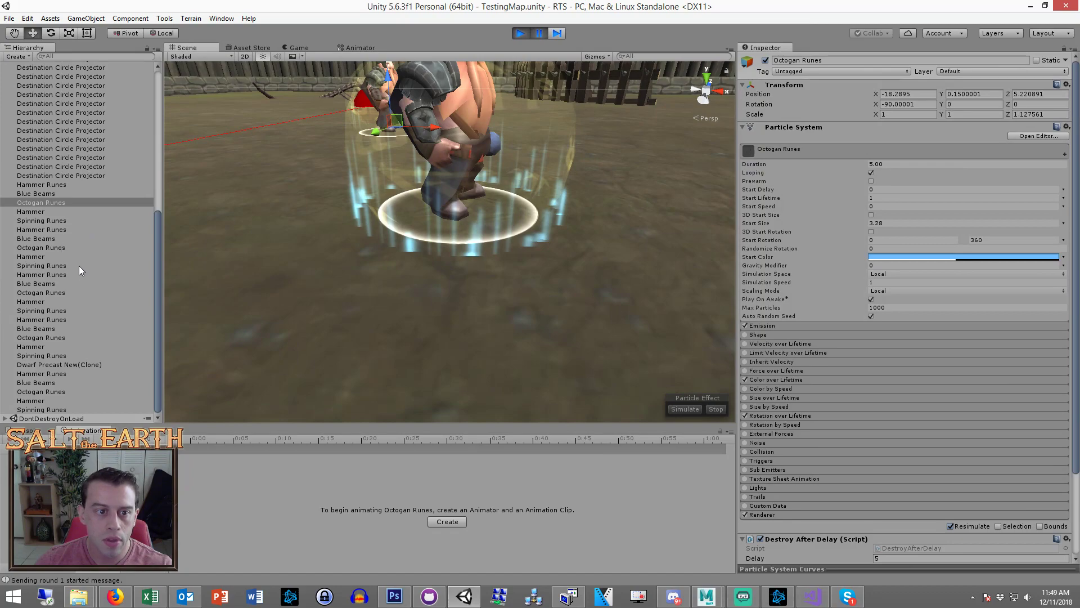
{"action": "left_click", "coordinate": [55, 249]}
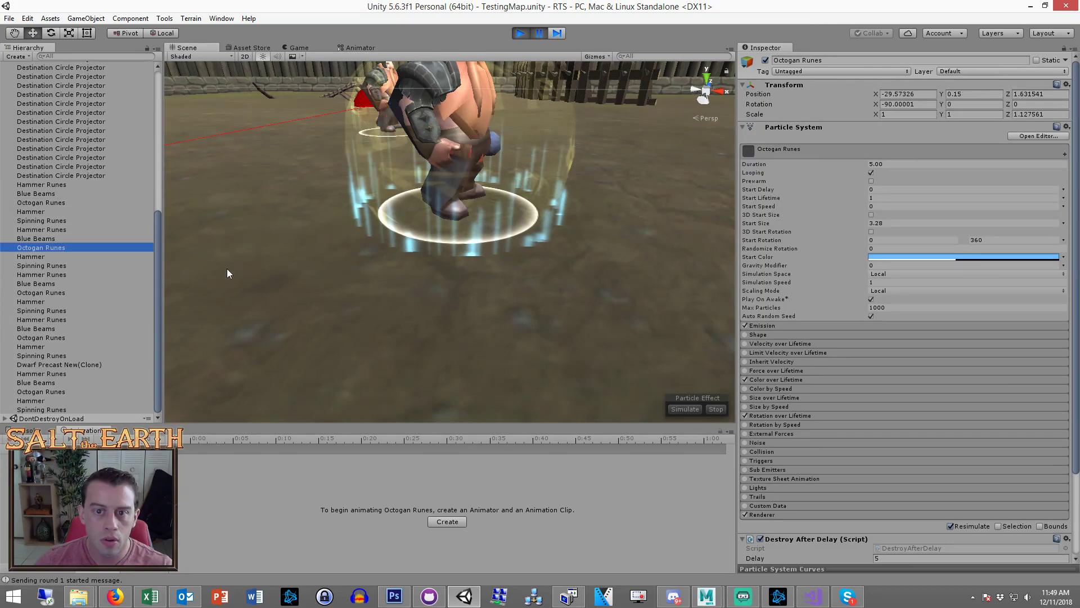
{"action": "scroll", "coordinate": [365, 279], "scroll_direction": "down", "scroll_amount": 8}
{"action": "middle_click_drag", "start_coordinate": [521, 300], "coordinate": [469, 240]}
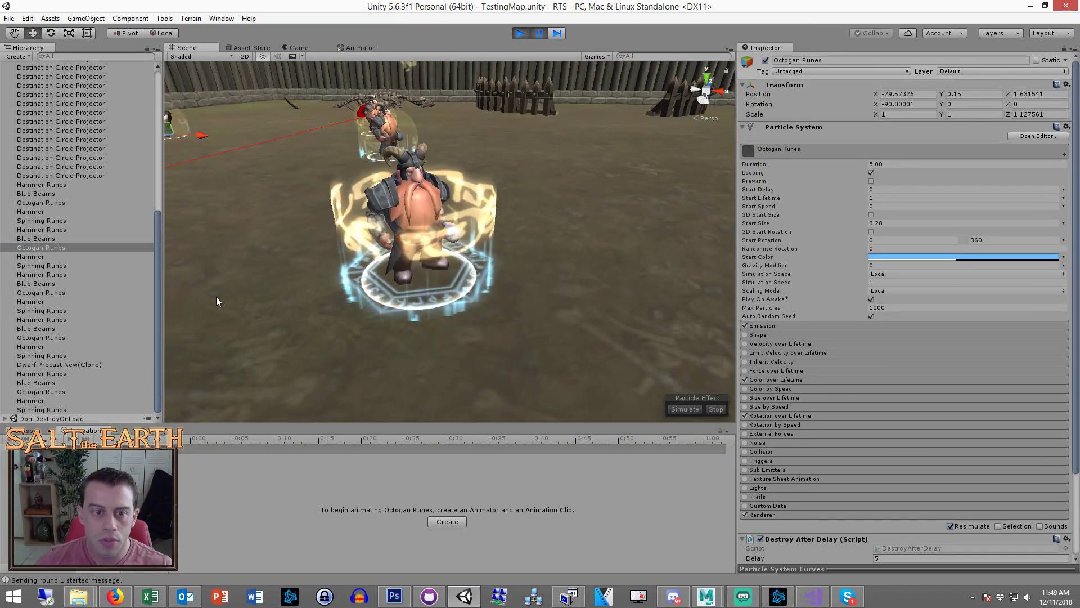
Switch to the RTS game client and examine the precast effect on the scattered Runesmiths
{"action": "left_click", "coordinate": [568, 595]}
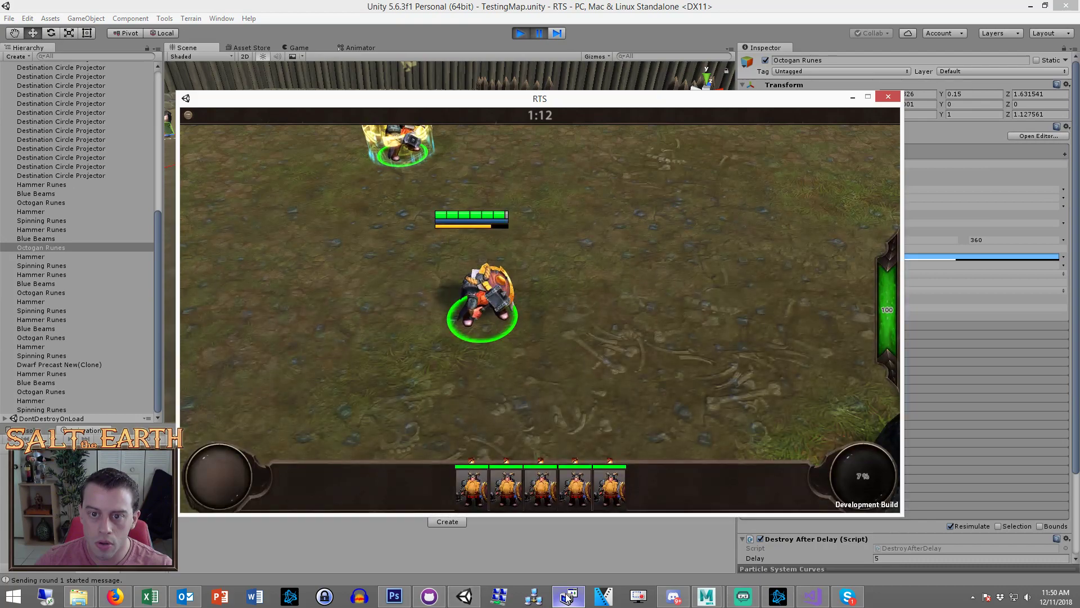
{"action": "key", "text": "Up"}
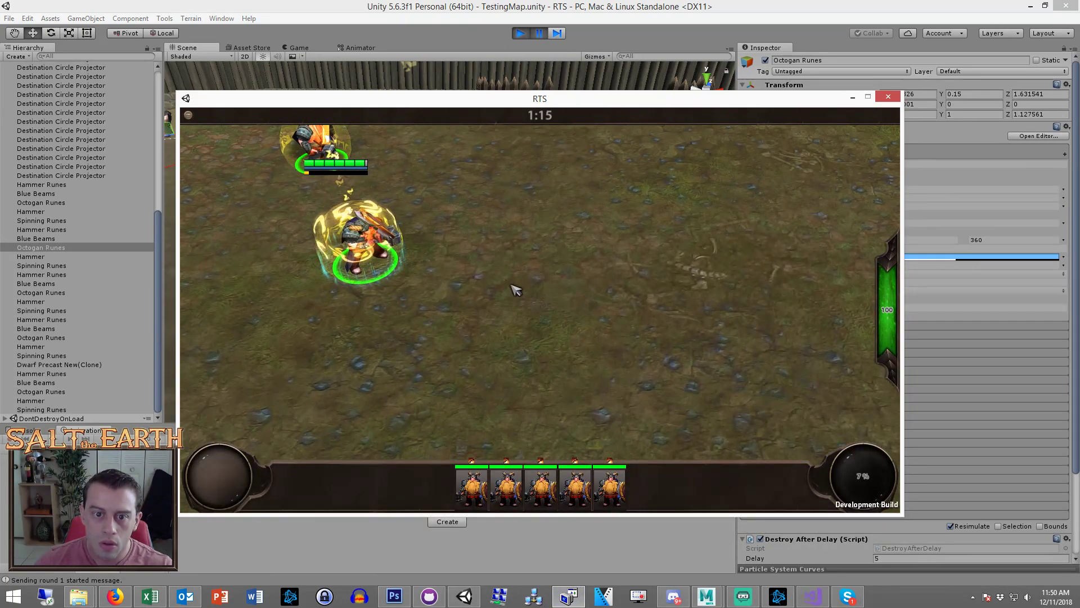
{"action": "key", "text": "Left"}
{"action": "key", "text": "Down"}
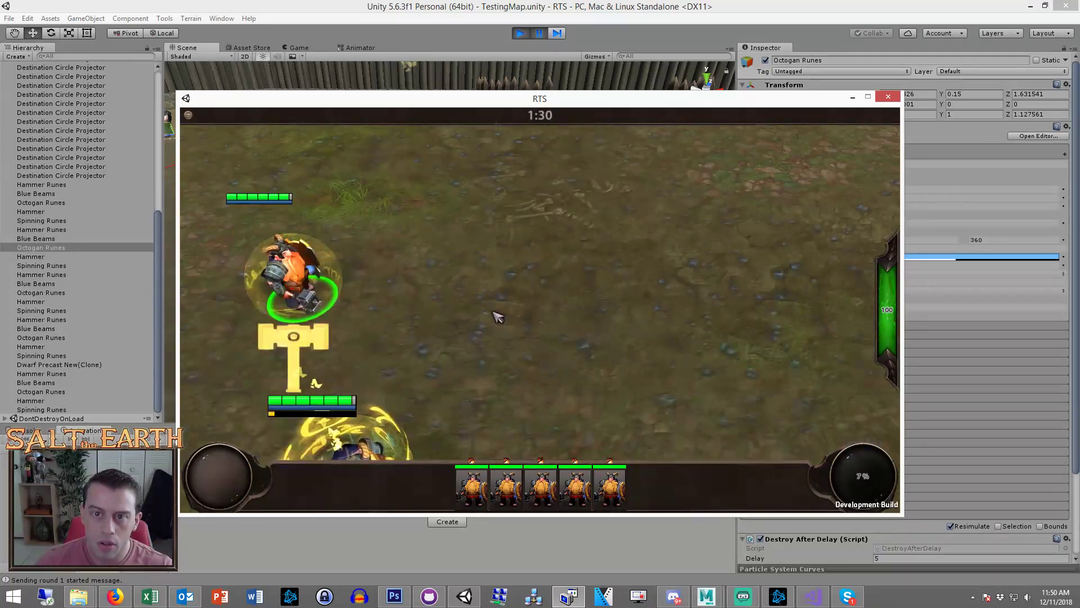
Return to Unity and examine the glowing rune ring under the casting Runesmith's feet up close in the Scene view
{"action": "left_click", "coordinate": [449, 83]}
{"action": "left_click_drag", "start_coordinate": [412, 269], "coordinate": [436, 271], "text": "alt"}
{"action": "middle_click_drag", "start_coordinate": [436, 270], "coordinate": [458, 193]}
{"action": "scroll", "coordinate": [461, 237], "scroll_direction": "down", "scroll_amount": 3}
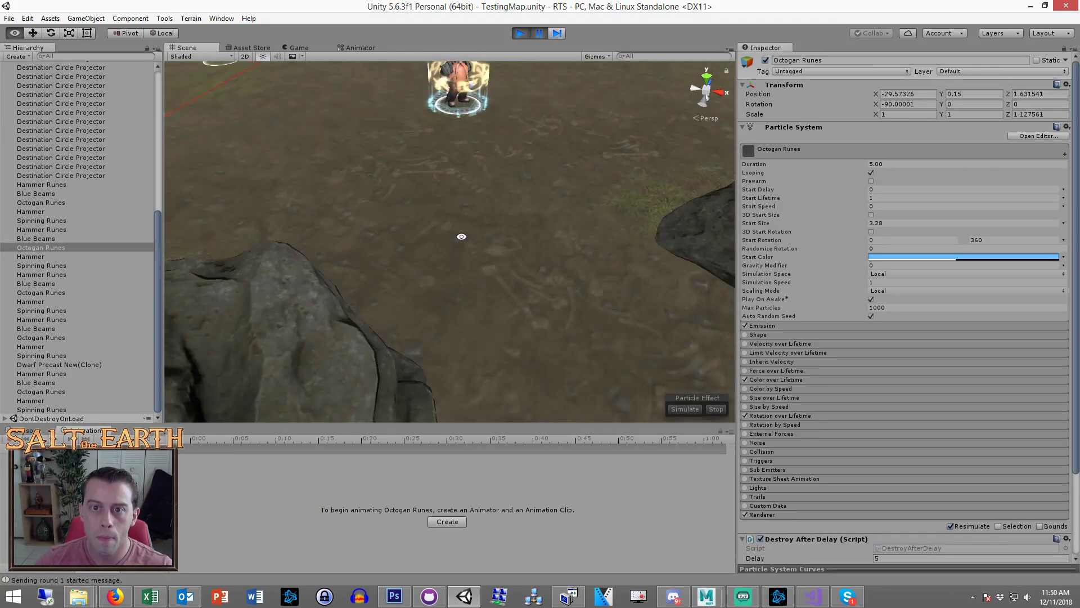
{"action": "left_click_drag", "start_coordinate": [463, 242], "coordinate": [469, 254], "text": "alt"}
{"action": "scroll", "coordinate": [480, 176], "scroll_direction": "up", "scroll_amount": 8, "text": "alt"}
{"action": "scroll", "coordinate": [495, 238], "scroll_direction": "up", "scroll_amount": 8, "text": "alt"}
{"action": "middle_click_drag", "start_coordinate": [480, 176], "coordinate": [490, 207], "text": "alt"}
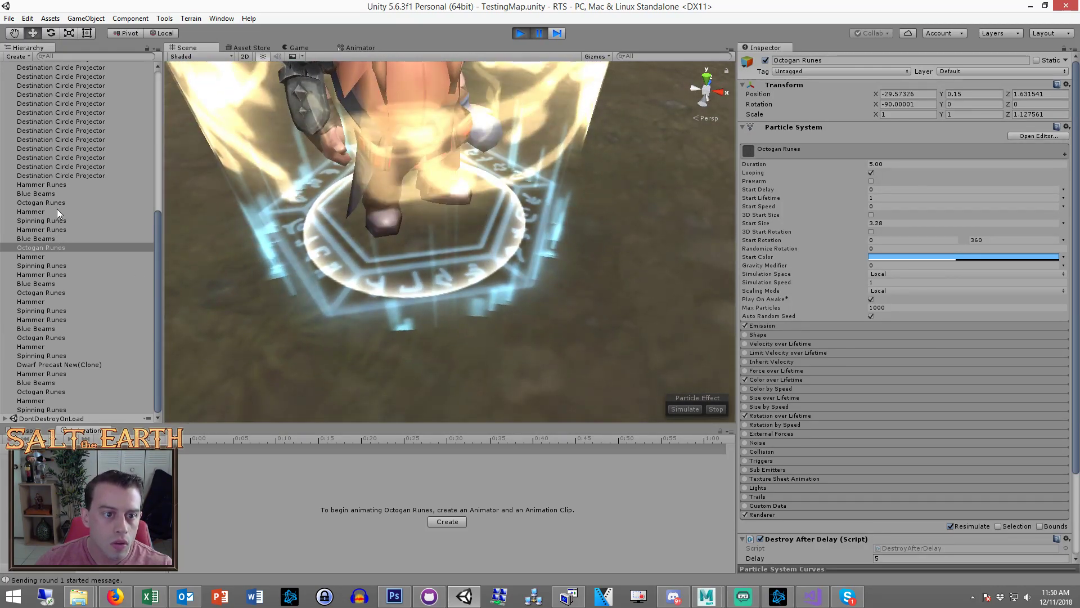
Frame the Octogan Runes instances one after another to find the one under the casting Runesmith
{"action": "key", "text": "f"}
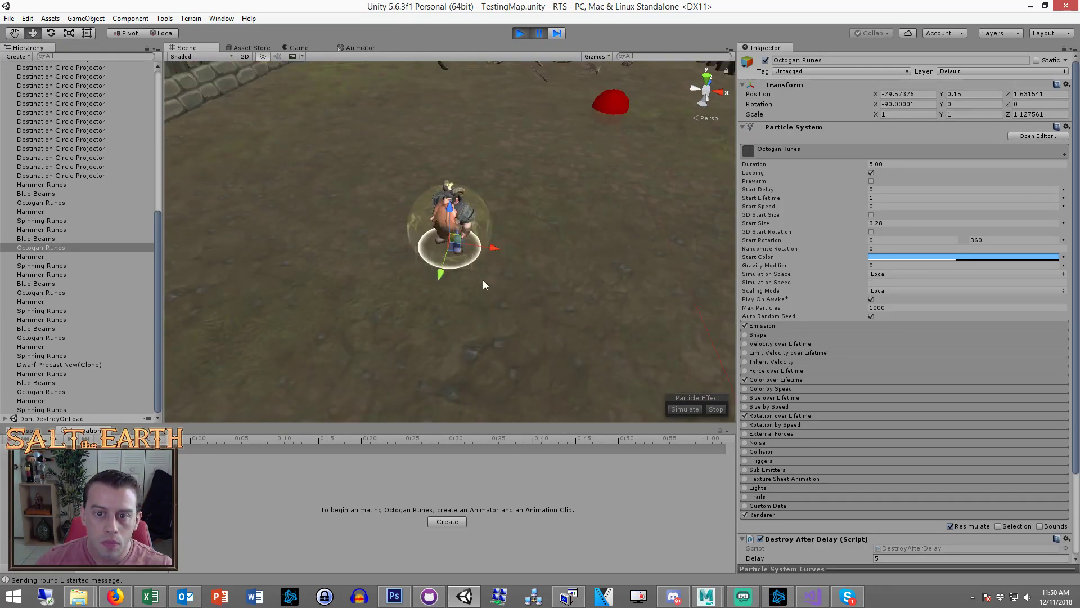
{"action": "left_click", "coordinate": [53, 294]}
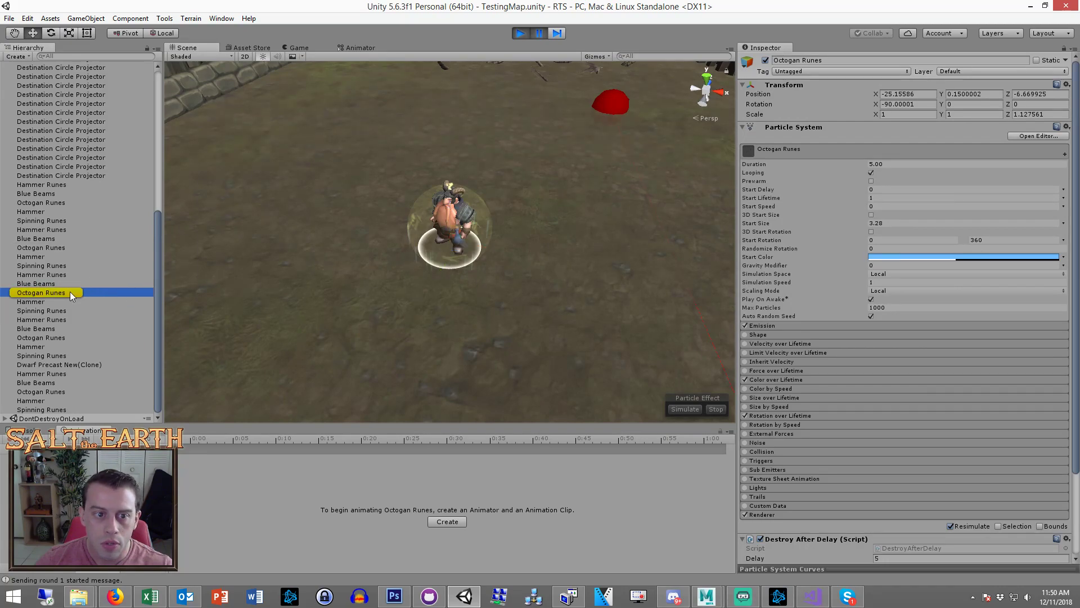
{"action": "key", "text": "f"}
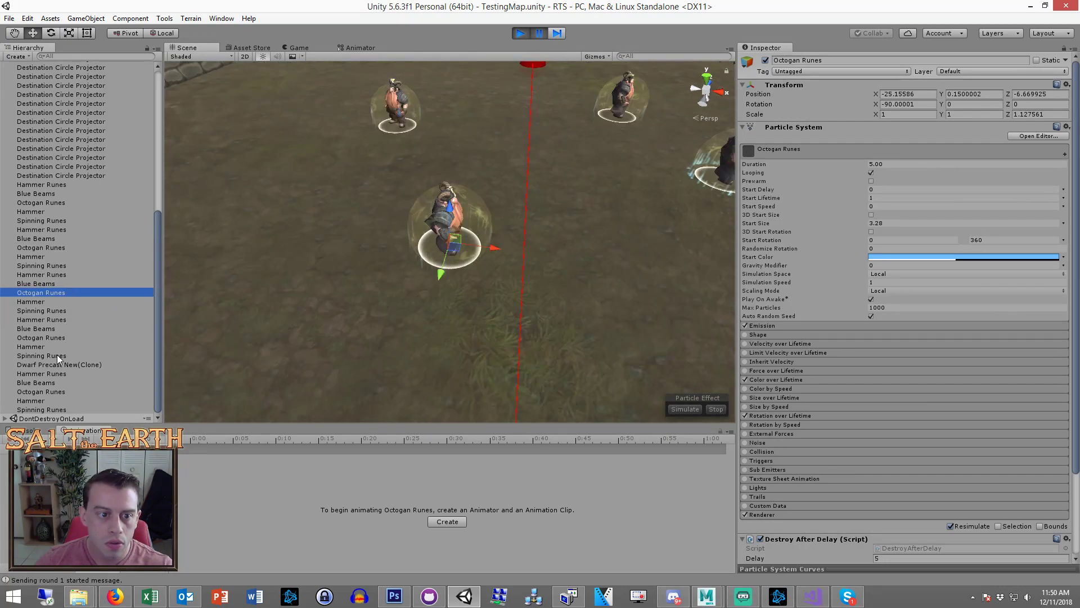
{"action": "left_click", "coordinate": [57, 391]}
{"action": "key", "text": "f"}
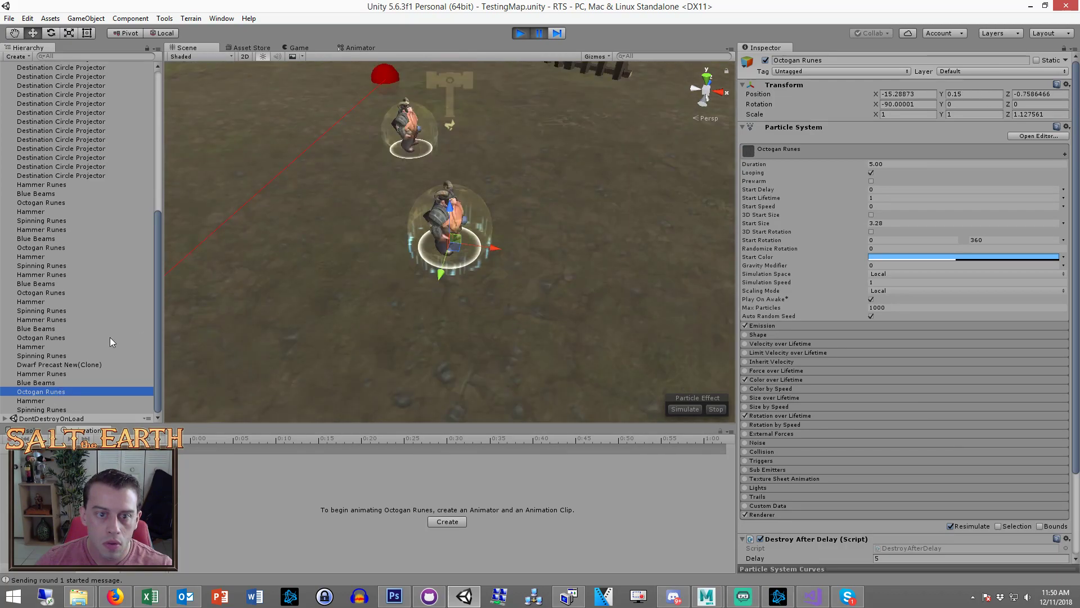
{"action": "left_click", "coordinate": [46, 249]}
{"action": "key", "text": "f"}
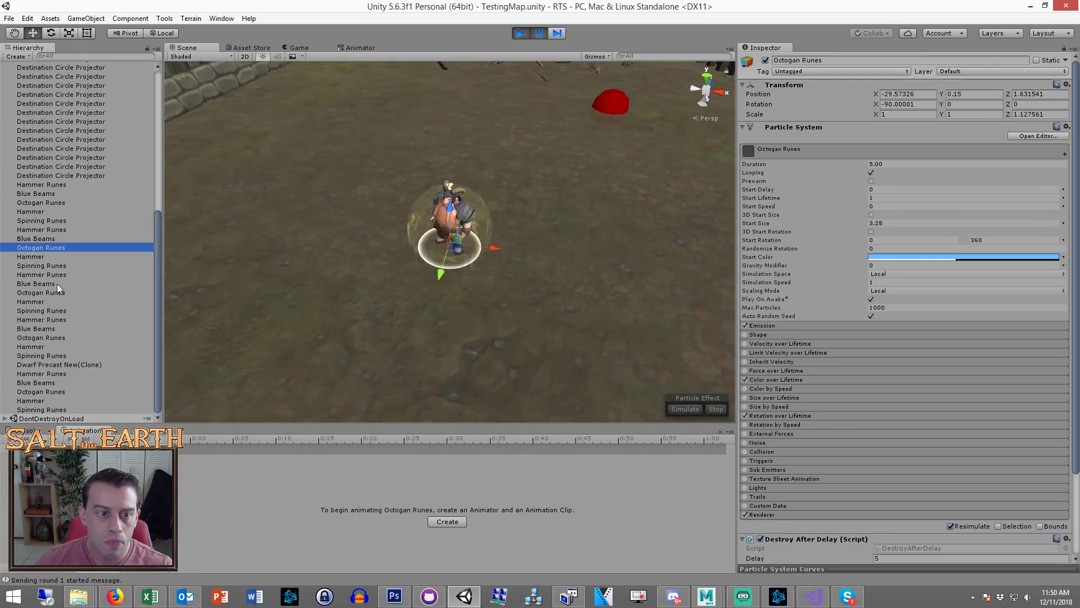
{"action": "left_click", "coordinate": [53, 292]}
{"action": "key", "text": "f"}
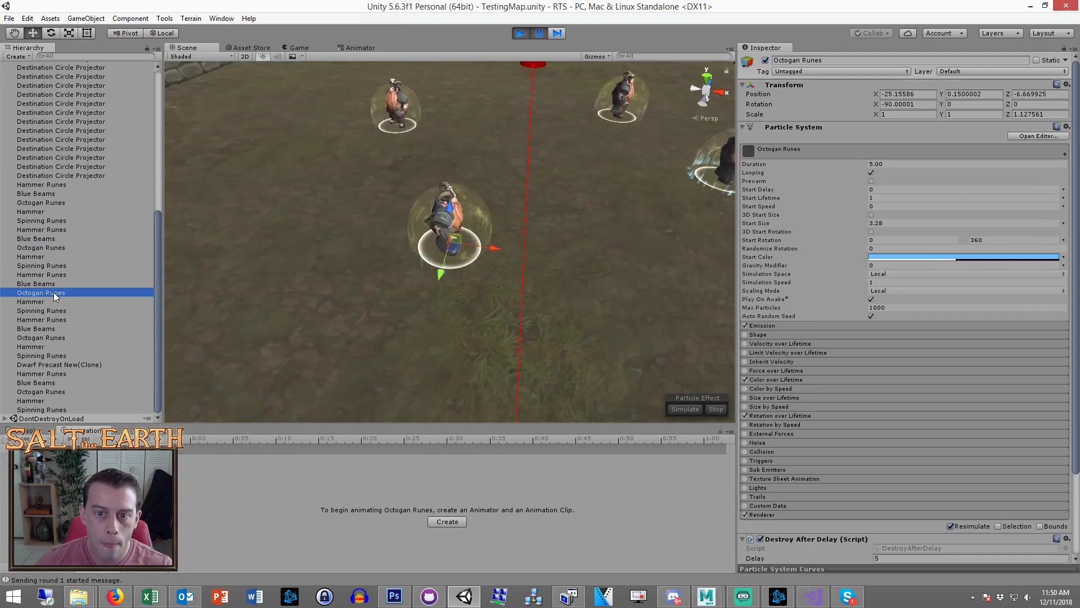
{"action": "left_click", "coordinate": [56, 335]}
{"action": "key", "text": "f"}
Try raising the casting Runesmith's Octogan Runes to Y position 0.2 and making its start color more opaque in play mode
{"action": "left_click_drag", "start_coordinate": [476, 276], "coordinate": [443, 236], "text": "alt"}
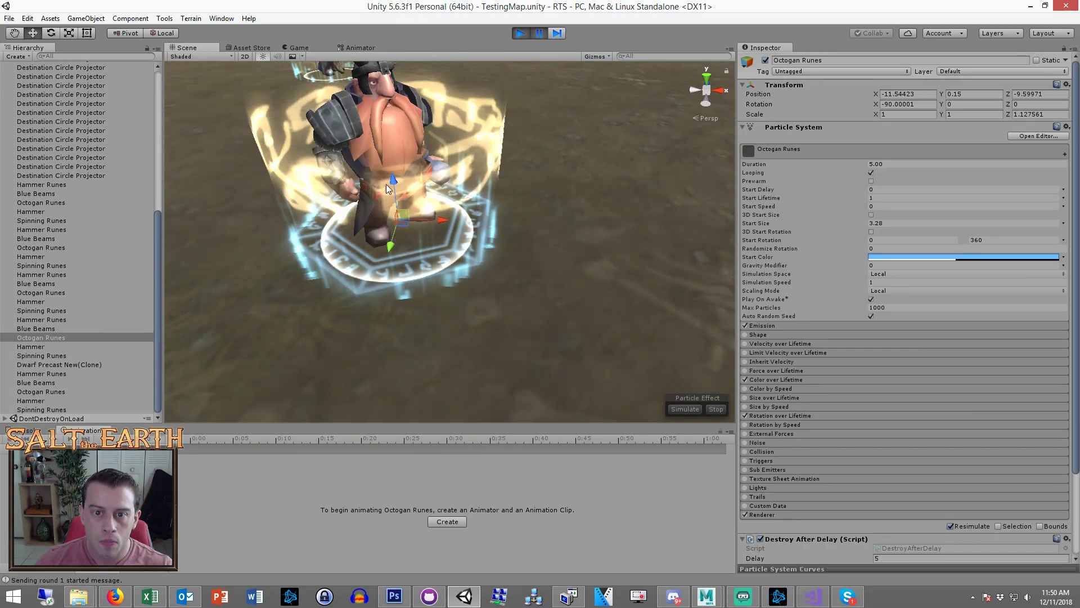
{"action": "left_click_drag", "start_coordinate": [391, 184], "coordinate": [386, 168]}
{"action": "mouse_move", "coordinate": [428, 225]}
{"action": "left_mouse_down", "text": "alt"}
{"action": "mouse_move", "coordinate": [430, 157]}
{"action": "mouse_move", "coordinate": [431, 221]}
{"action": "left_mouse_up", "text": "alt"}
{"action": "left_click_drag", "start_coordinate": [398, 162], "coordinate": [398, 166]}
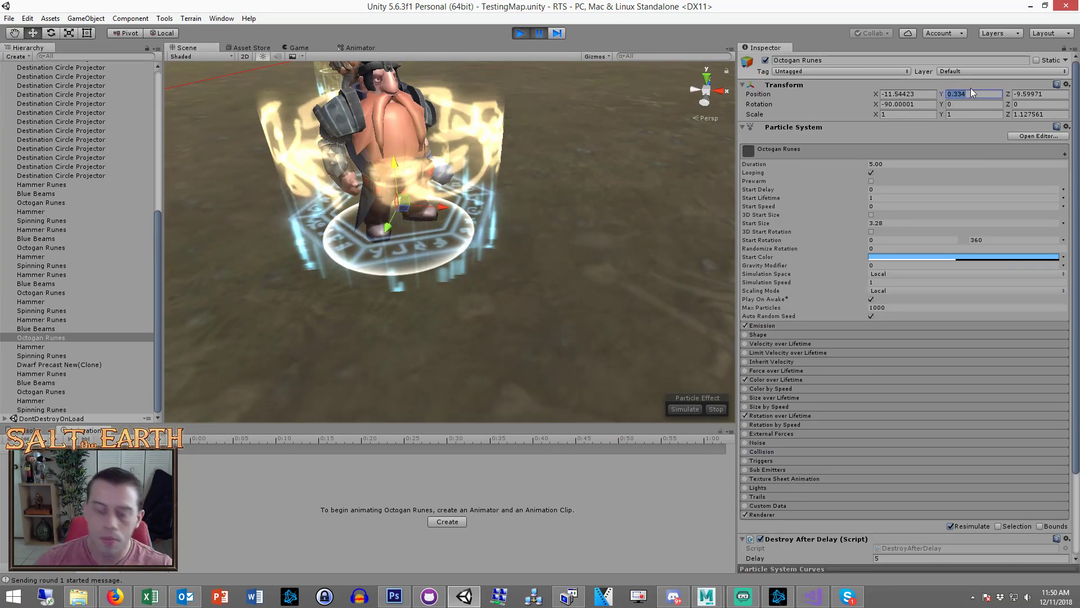
{"action": "type", "text": "0.2"}
{"action": "left_click", "coordinate": [955, 259]}
{"action": "left_click_drag", "start_coordinate": [76, 200], "coordinate": [108, 201]}
{"action": "left_click", "coordinate": [128, 8]}
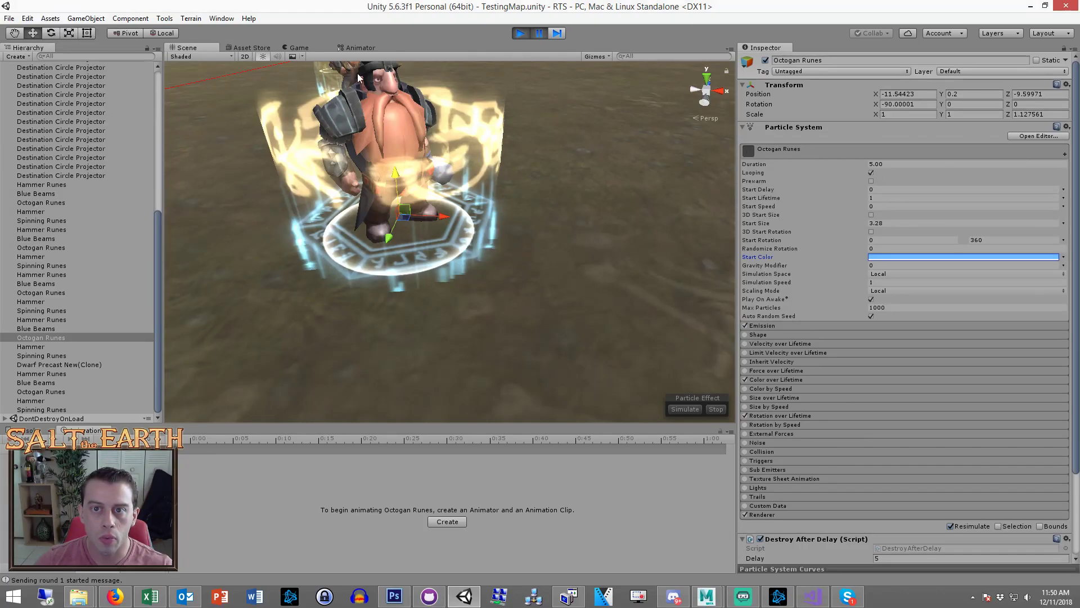
Stop play mode in Unity and close the running game client
{"action": "left_click", "coordinate": [518, 33]}
{"action": "right_click", "coordinate": [568, 595]}
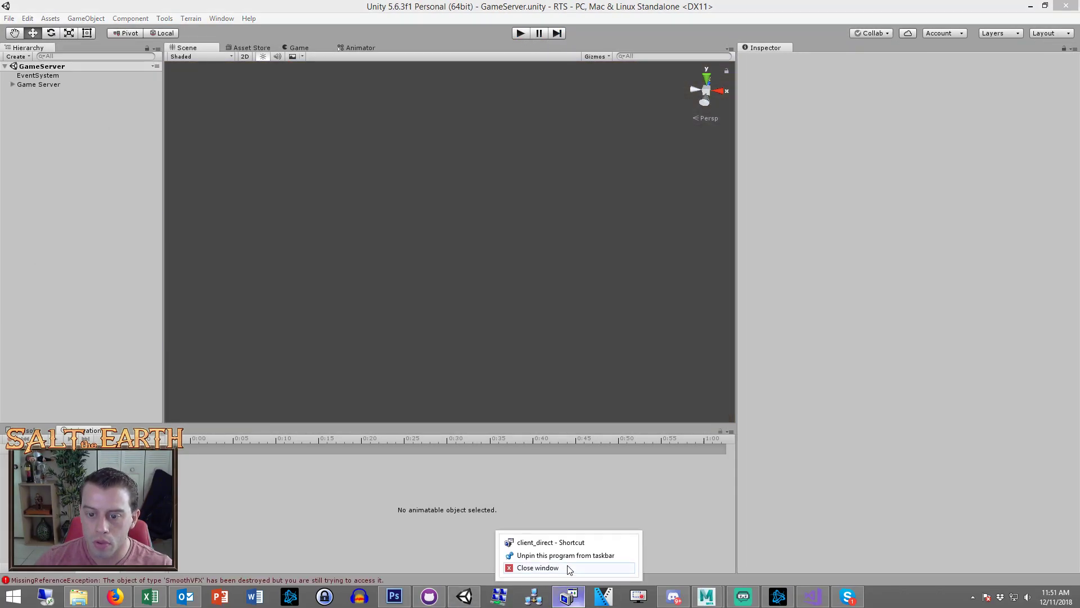
{"action": "left_click", "coordinate": [563, 567]}
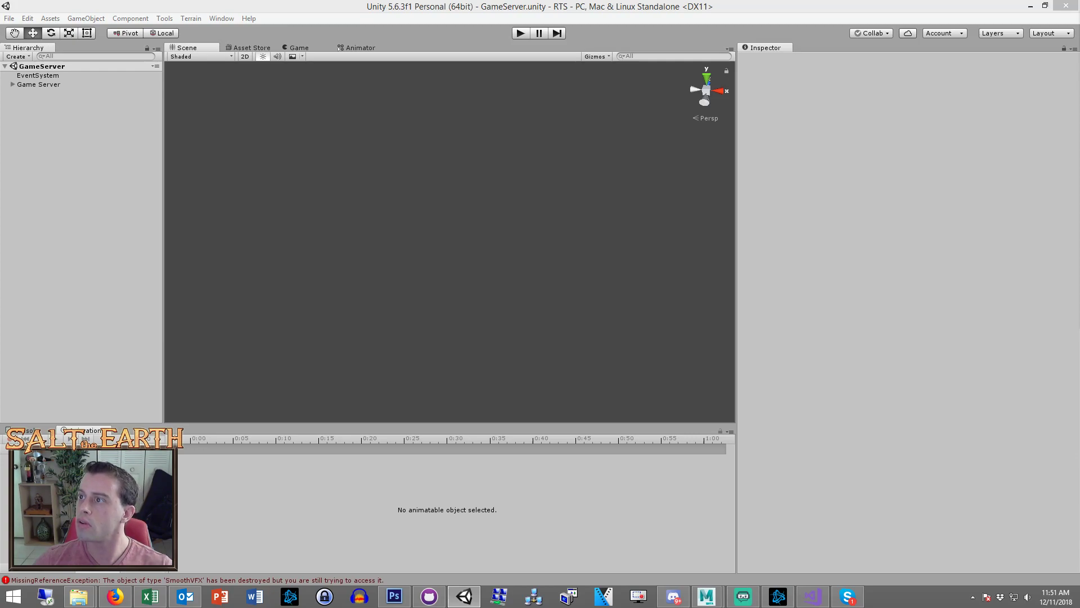
Place Dwarf Precast New in the GameServer scene, set its Octogan Runes to Y position 0.2 and make their start color more opaque
{"action": "left_click_drag", "start_coordinate": [997, 32], "coordinate": [64, 161]}
{"action": "left_click", "coordinate": [13, 94]}
{"action": "left_click", "coordinate": [53, 123]}
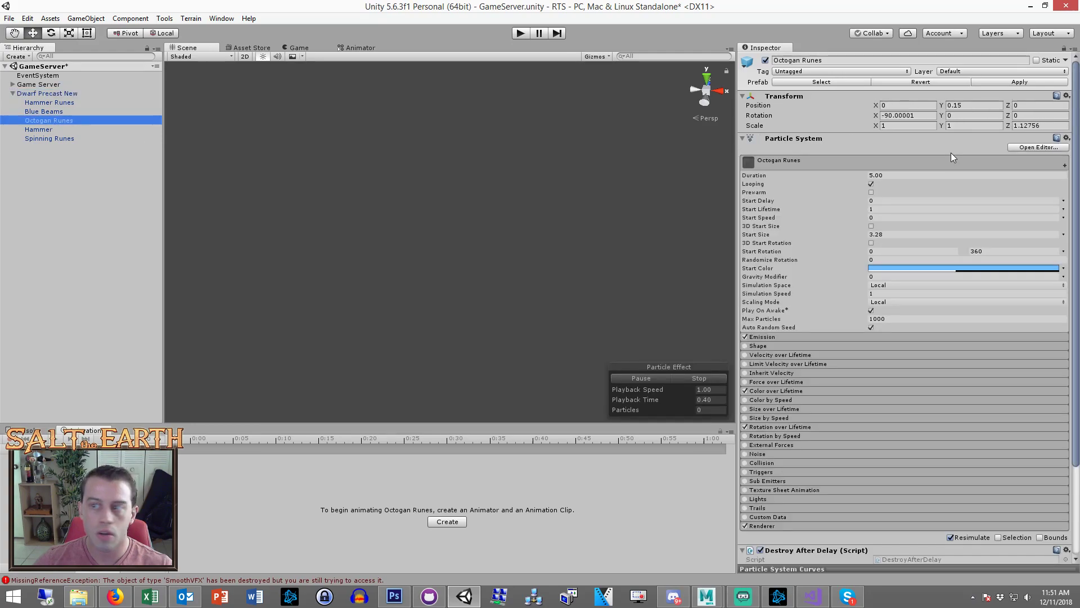
{"action": "left_click", "coordinate": [973, 106]}
{"action": "type", "text": "0.2"}
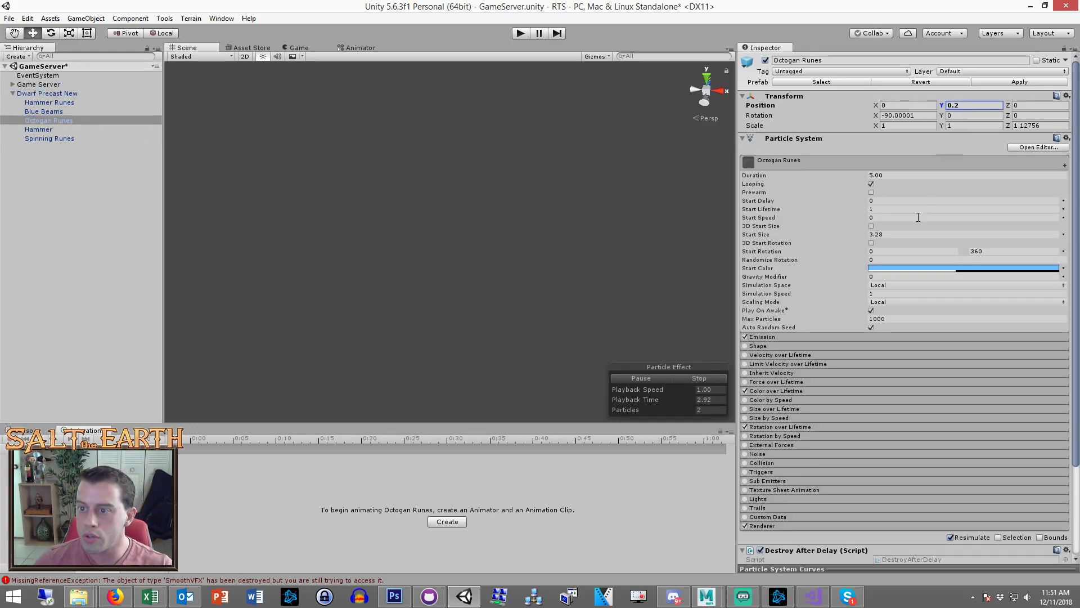
{"action": "left_click", "coordinate": [944, 271]}
{"action": "left_click_drag", "start_coordinate": [79, 202], "coordinate": [90, 199]}
{"action": "left_click", "coordinate": [127, 6]}
Apply the changes to the Dwarf Precast New prefab and delete its instance from the scene
{"action": "left_click", "coordinate": [57, 97]}
{"action": "left_click", "coordinate": [1006, 85]}
{"action": "left_click", "coordinate": [1011, 85]}
{"action": "left_click", "coordinate": [34, 157]}
{"action": "left_click", "coordinate": [38, 104]}
{"action": "left_click", "coordinate": [49, 94]}
{"action": "key", "text": "Delete"}
{"action": "left_click", "coordinate": [68, 170]}
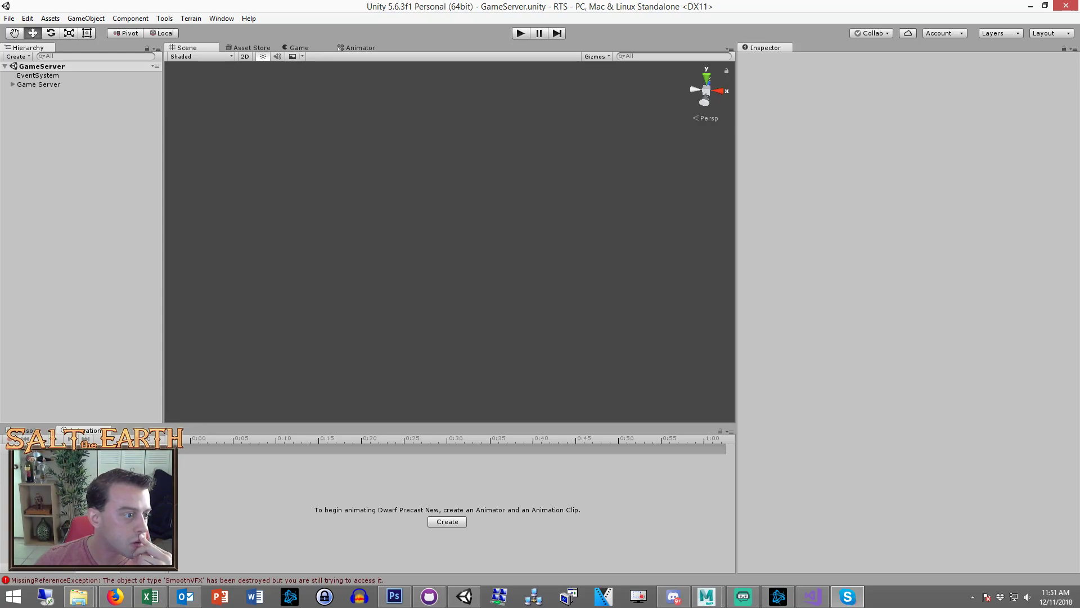
Rebuild the game player and start a new test match with the server running in Unity
{"action": "key", "text": "ctrl+b"}
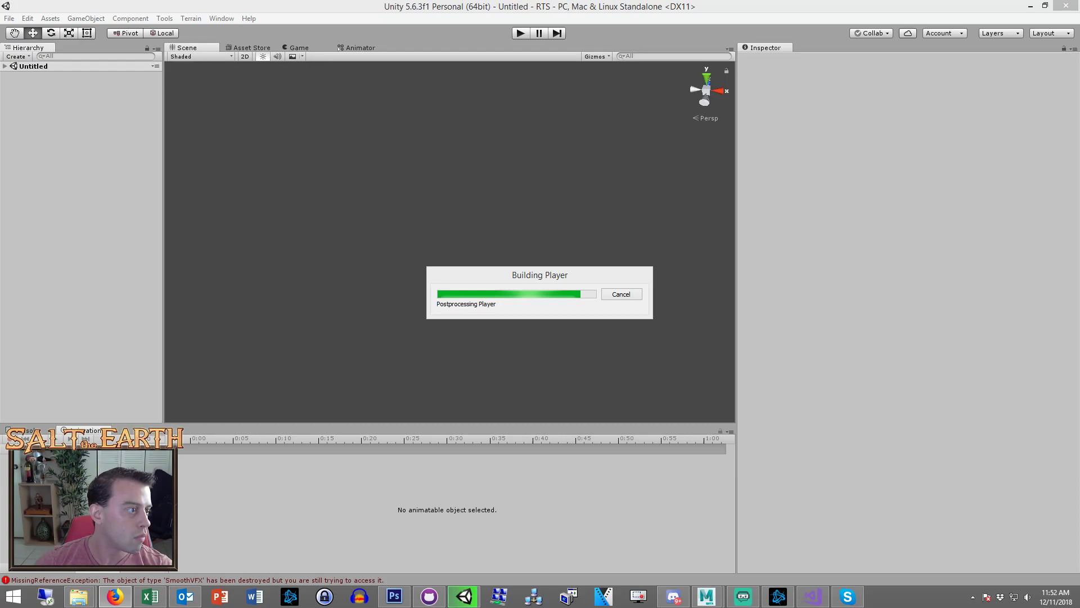
{"action": "left_click", "coordinate": [65, 176]}
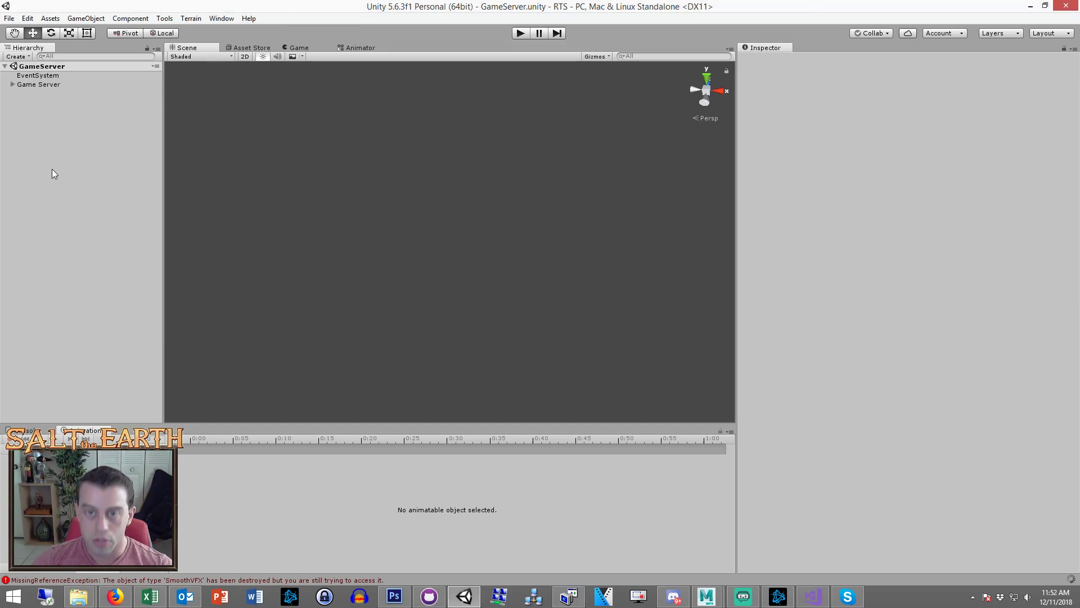
{"action": "left_click", "coordinate": [520, 33]}
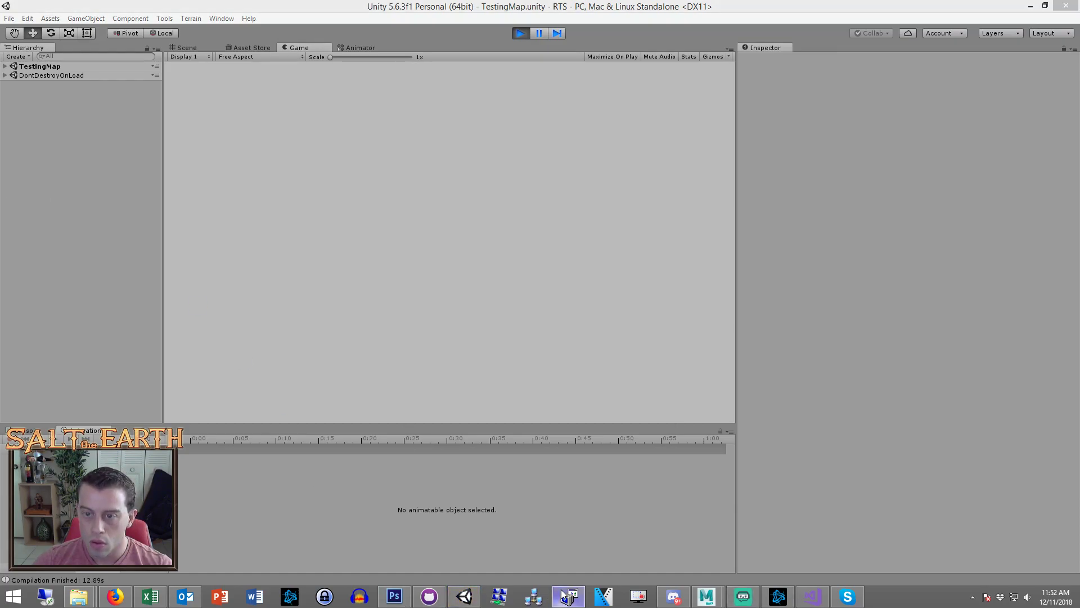
{"action": "left_click", "coordinate": [593, 411]}
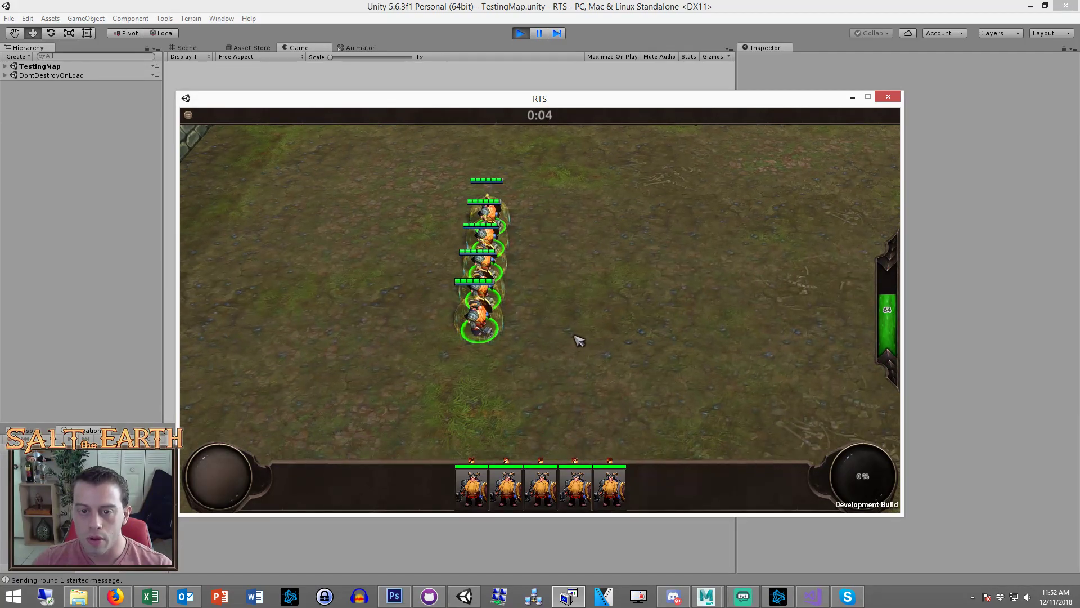
Send the lined-up Runesmiths to separate spots and view their updated precast effect up close
{"action": "left_click", "coordinate": [498, 336]}
{"action": "right_click", "coordinate": [689, 403]}
{"action": "left_click", "coordinate": [482, 299]}
{"action": "right_click", "coordinate": [428, 347]}
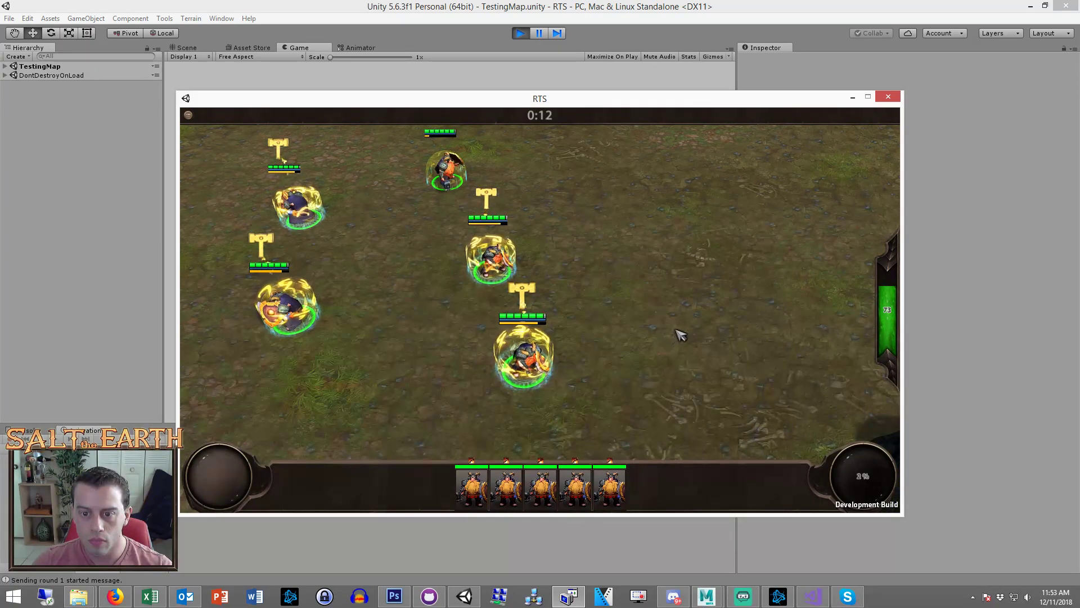
{"action": "scroll", "coordinate": [661, 346], "scroll_direction": "up", "scroll_amount": 3}
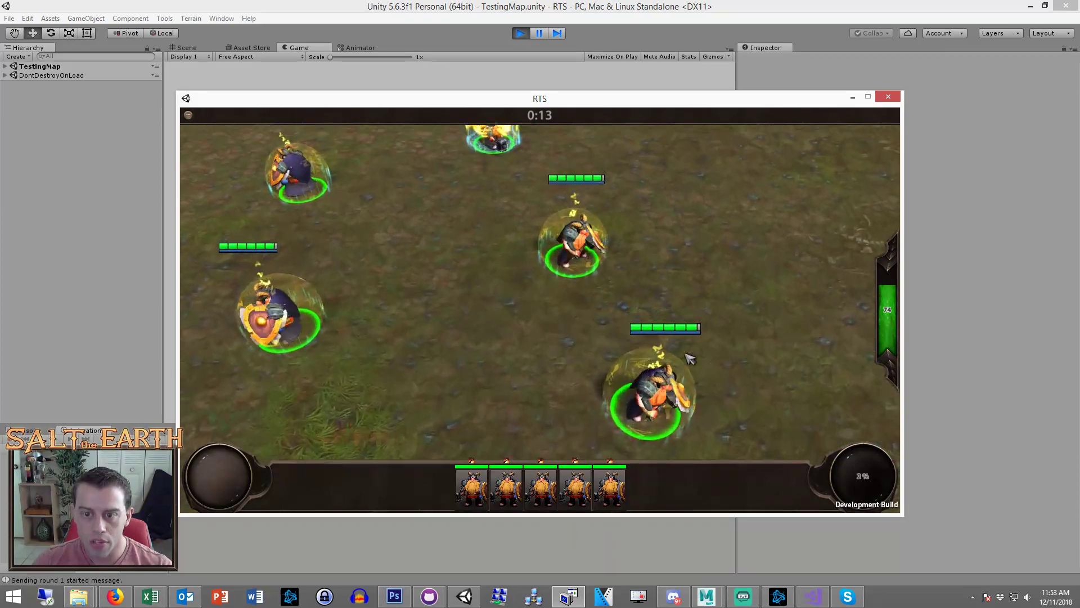
Examine the Runesmiths' precast effect at close and far range in the match, and end the test by closing the game and stopping the server
{"action": "scroll", "coordinate": [722, 323], "scroll_direction": "up", "scroll_amount": 3}
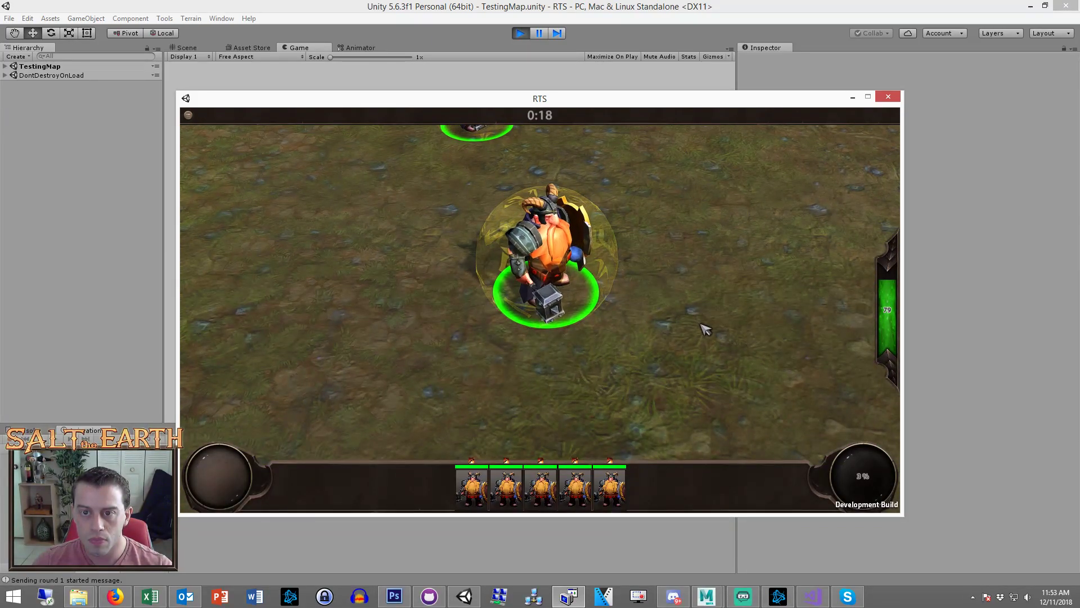
{"action": "scroll", "coordinate": [703, 330], "scroll_direction": "down", "scroll_amount": 1}
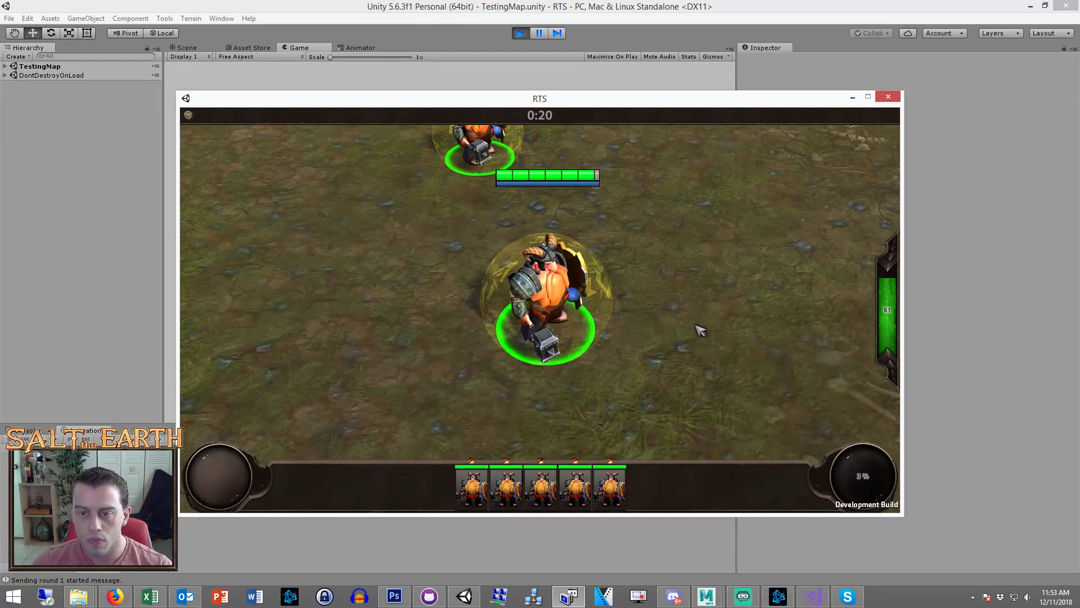
{"action": "key", "text": "q"}
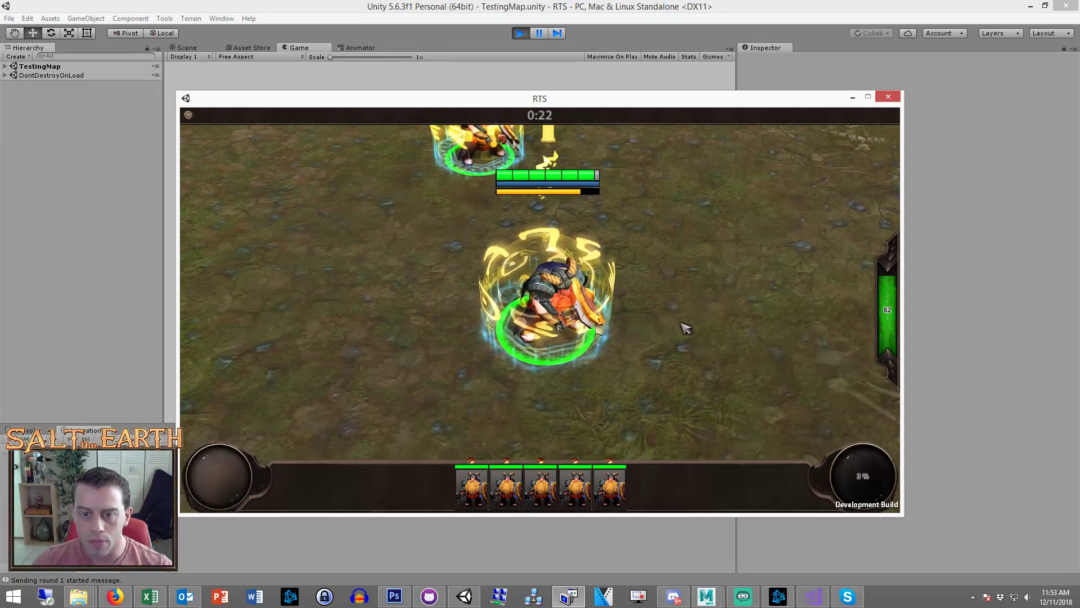
{"action": "scroll", "coordinate": [687, 330], "scroll_direction": "down", "scroll_amount": 2}
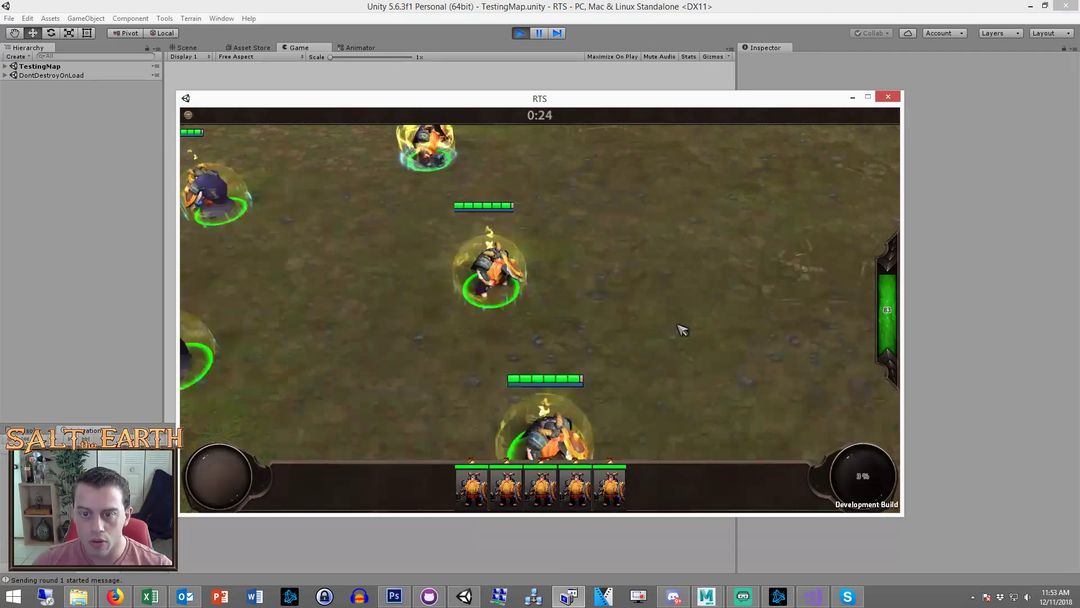
{"action": "scroll", "coordinate": [682, 330], "scroll_direction": "down", "scroll_amount": 2}
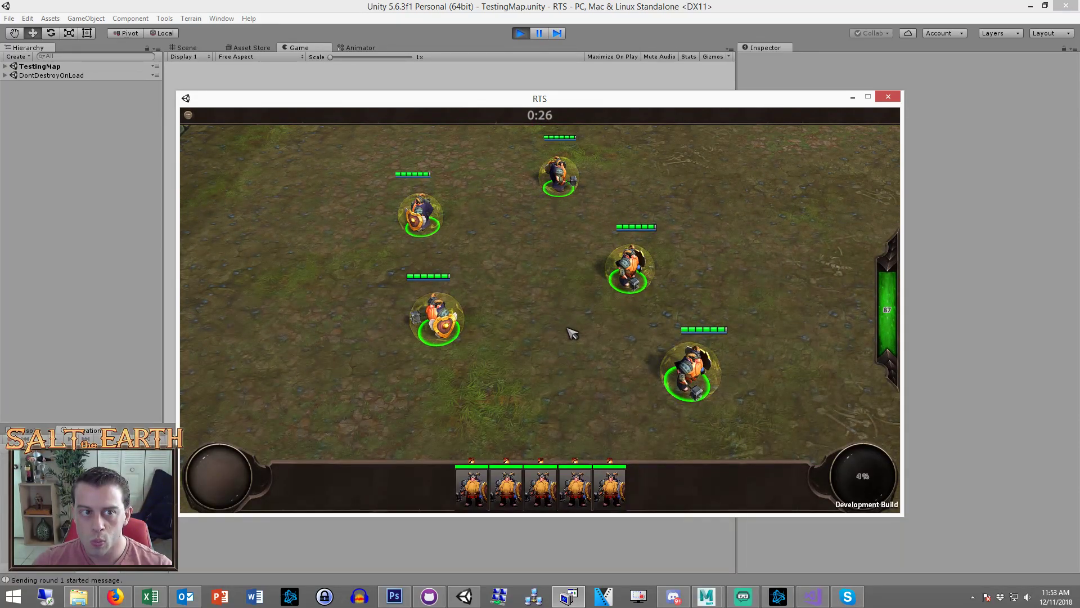
{"action": "scroll", "coordinate": [579, 326], "scroll_direction": "down", "scroll_amount": 3}
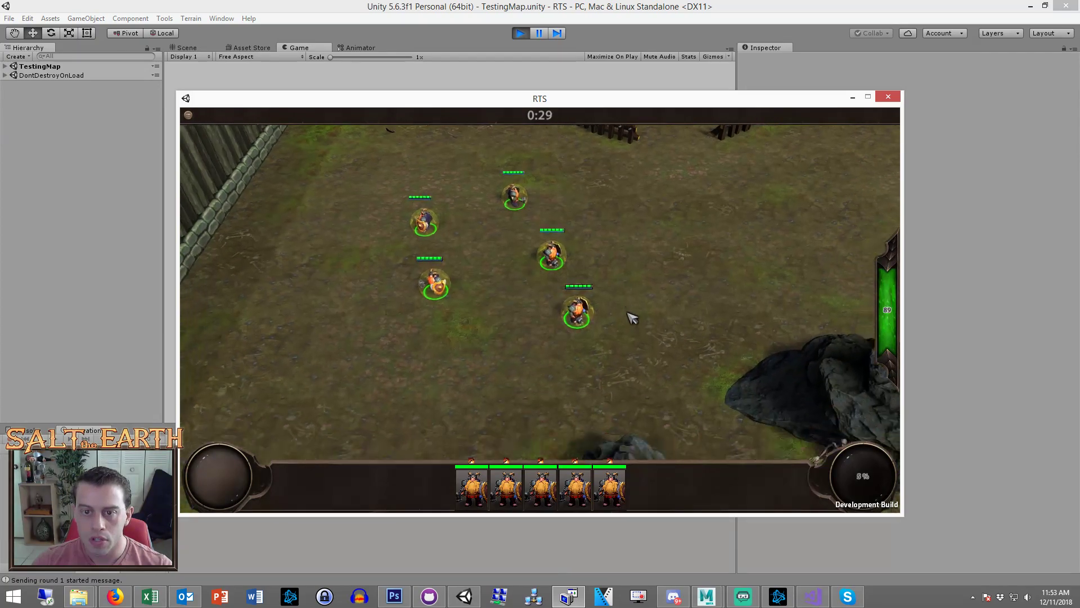
{"action": "key", "text": "Down"}
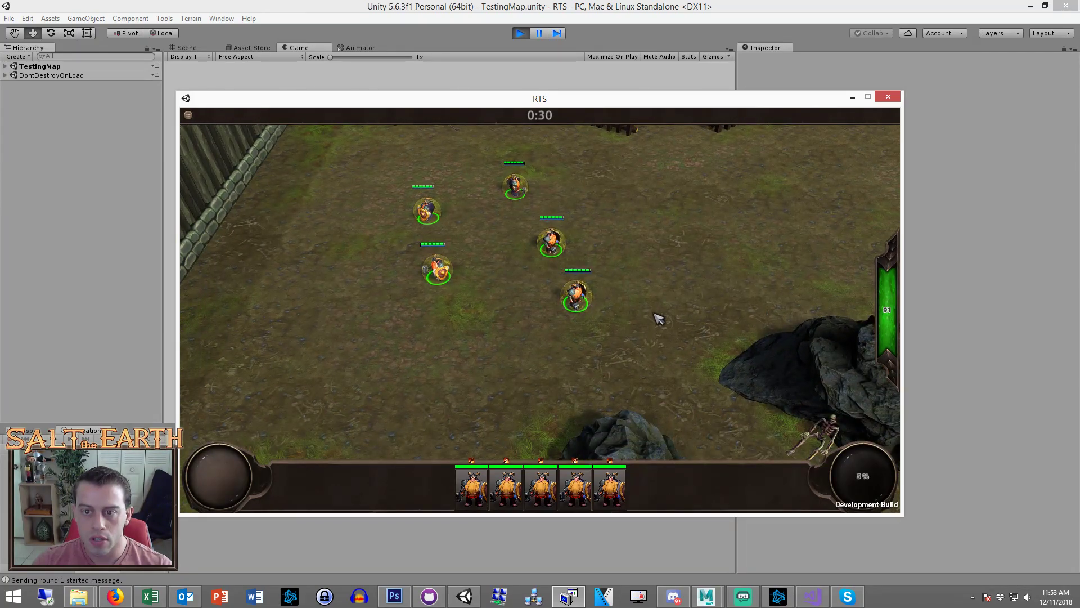
{"action": "key", "text": "Up"}
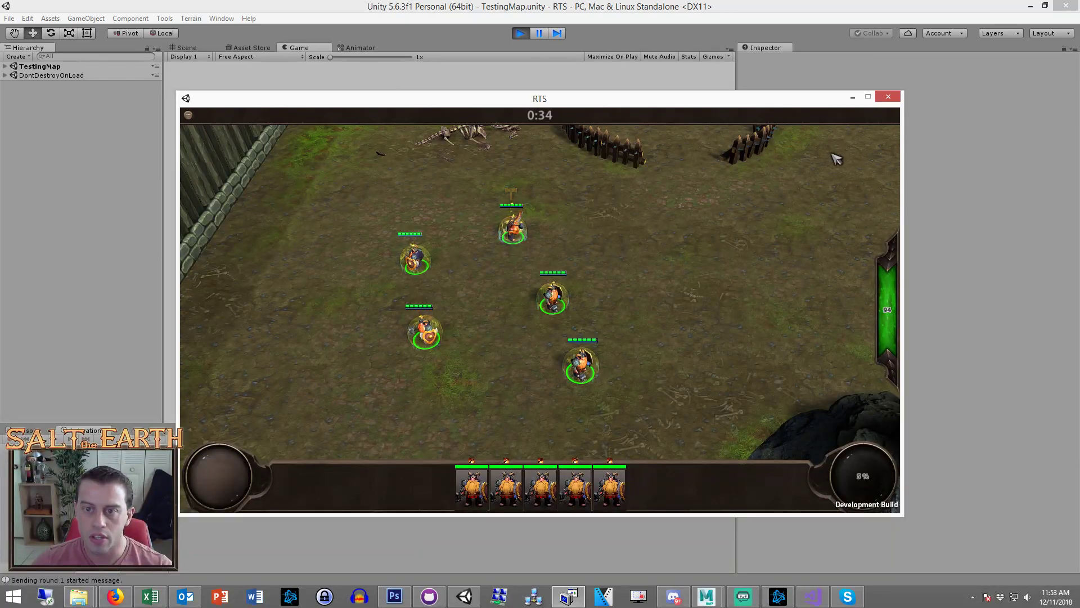
{"action": "left_click", "coordinate": [888, 96]}
{"action": "left_click", "coordinate": [520, 34]}
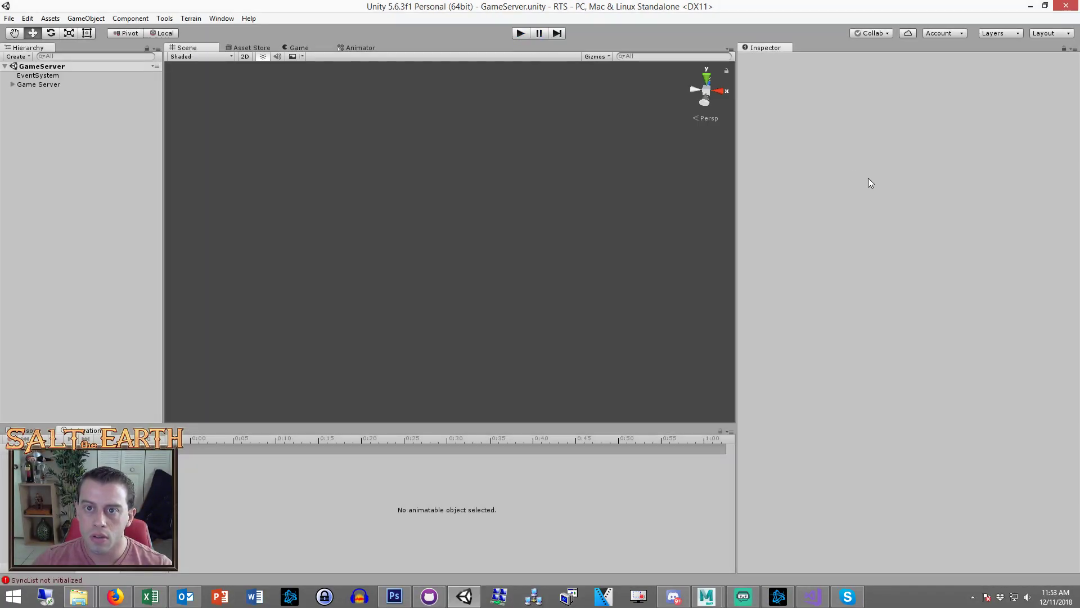
Place Dwarf Precast New in the GameServer scene and set its Octogan Runes' start lifetime to 0.5
{"action": "left_click_drag", "start_coordinate": [763, 135], "coordinate": [36, 133]}
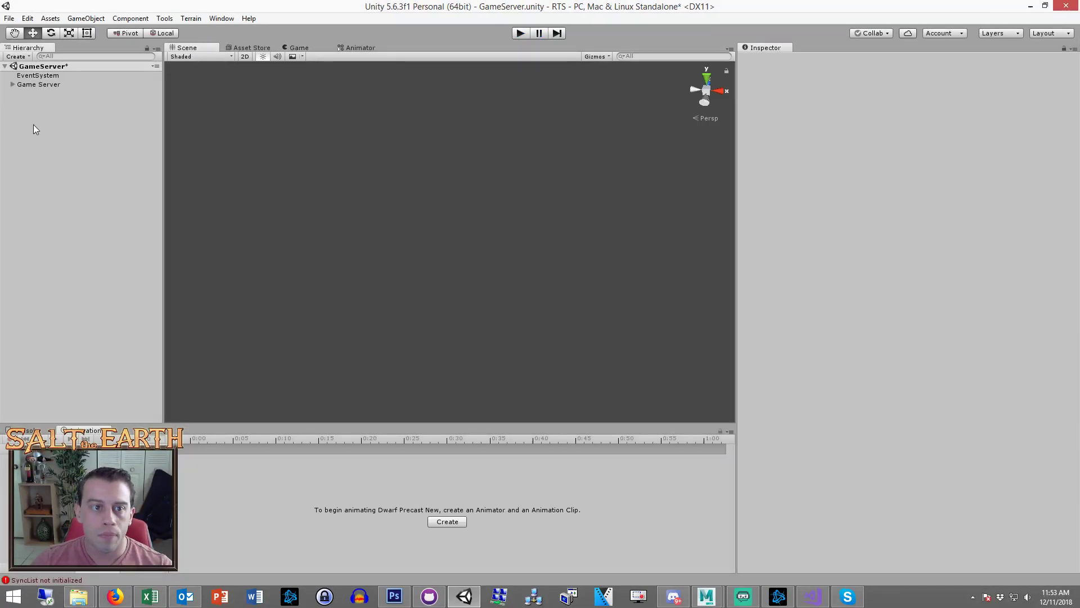
{"action": "left_click", "coordinate": [13, 93]}
{"action": "left_click", "coordinate": [49, 120]}
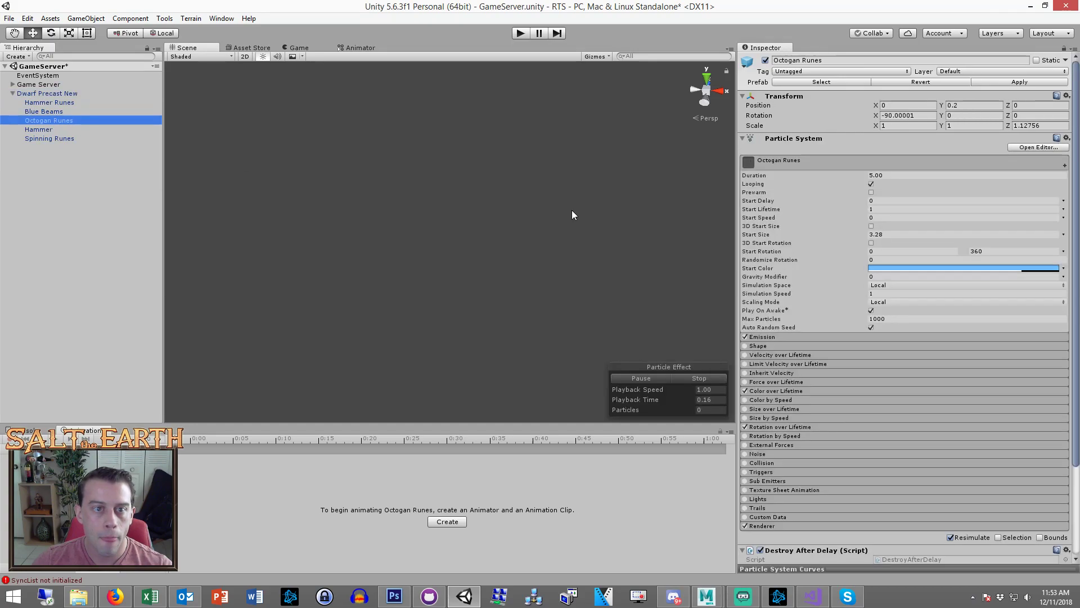
{"action": "left_click", "coordinate": [896, 209]}
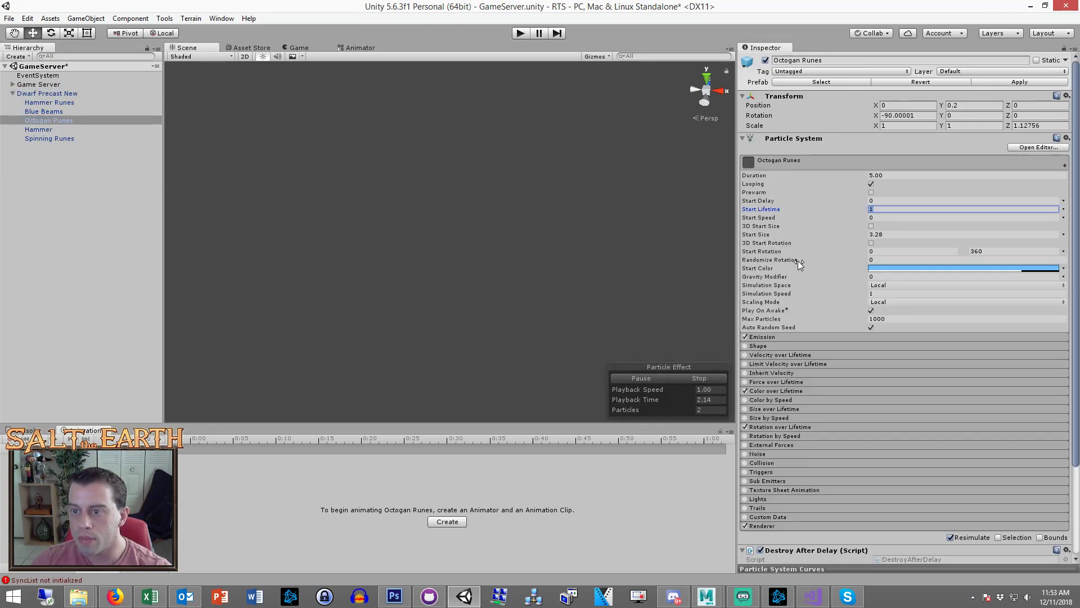
{"action": "left_click", "coordinate": [96, 122]}
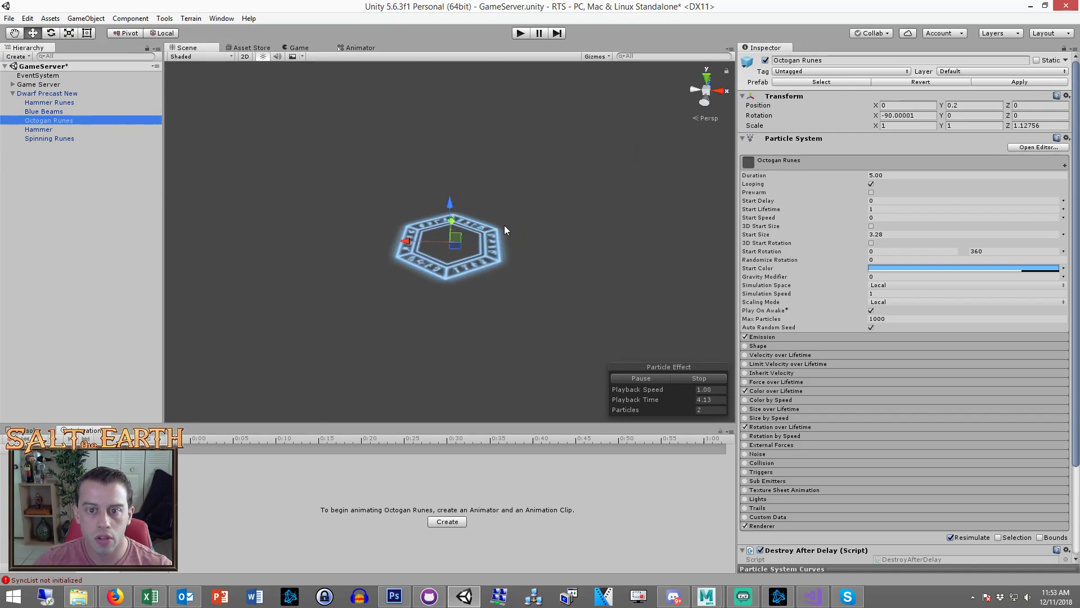
{"action": "left_click", "coordinate": [887, 210]}
{"action": "type", "text": ".5"}
{"action": "key", "text": "Return"}
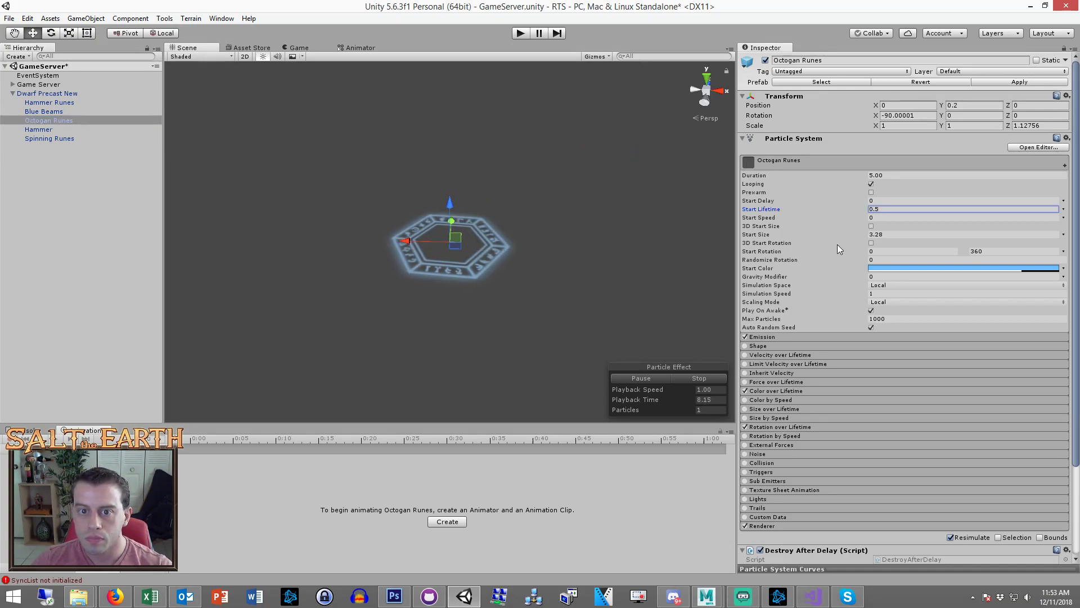
Set the Octogan Runes' emission rate over time to 4 and make their start color fully opaque
{"action": "left_click", "coordinate": [788, 335]}
{"action": "left_click", "coordinate": [881, 347]}
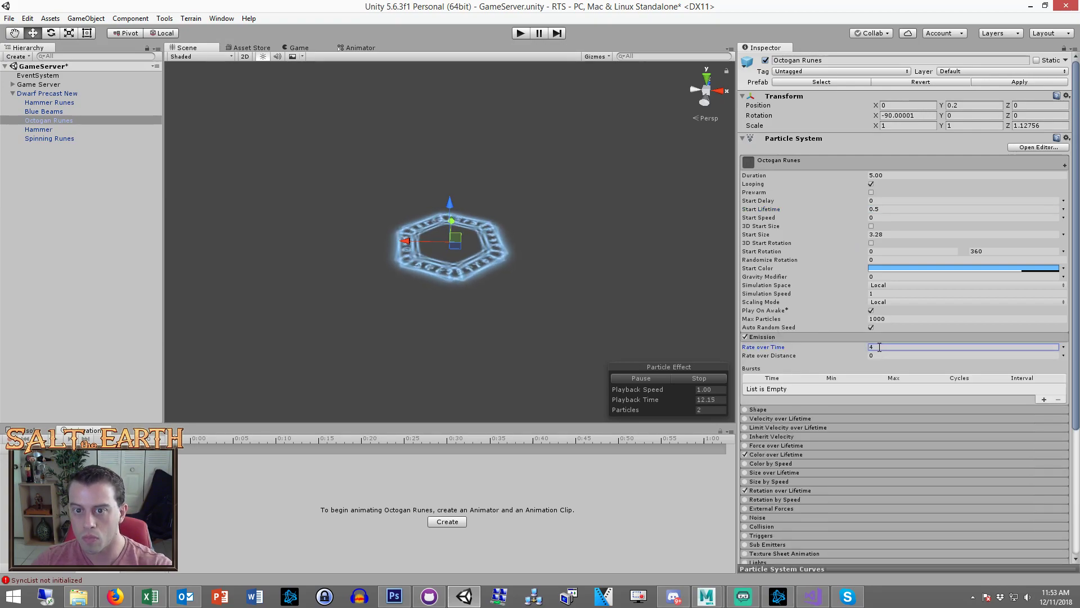
{"action": "left_click", "coordinate": [1015, 268]}
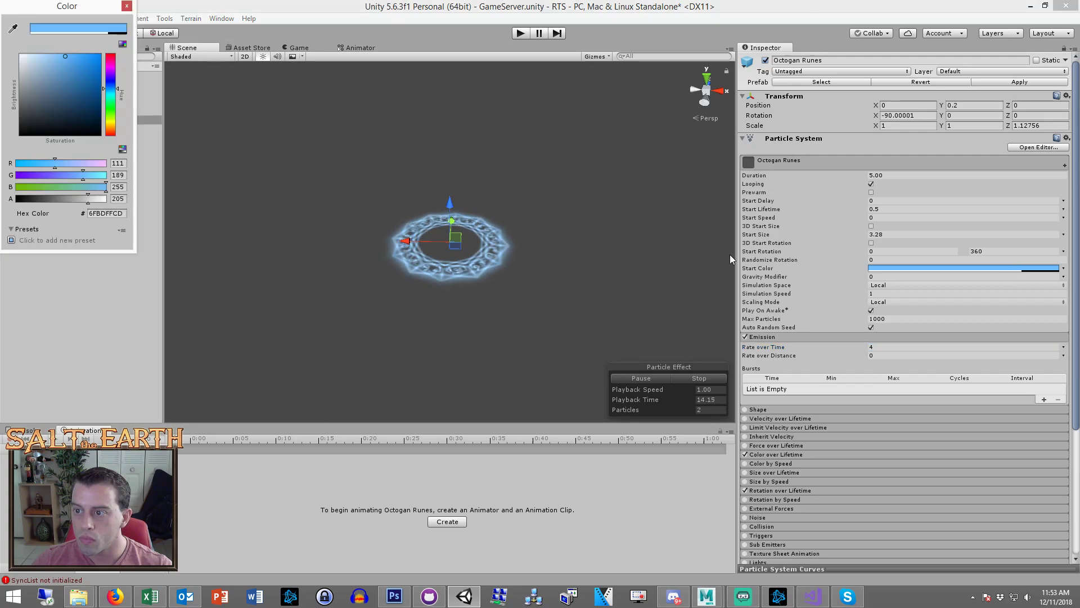
{"action": "left_click", "coordinate": [127, 7]}
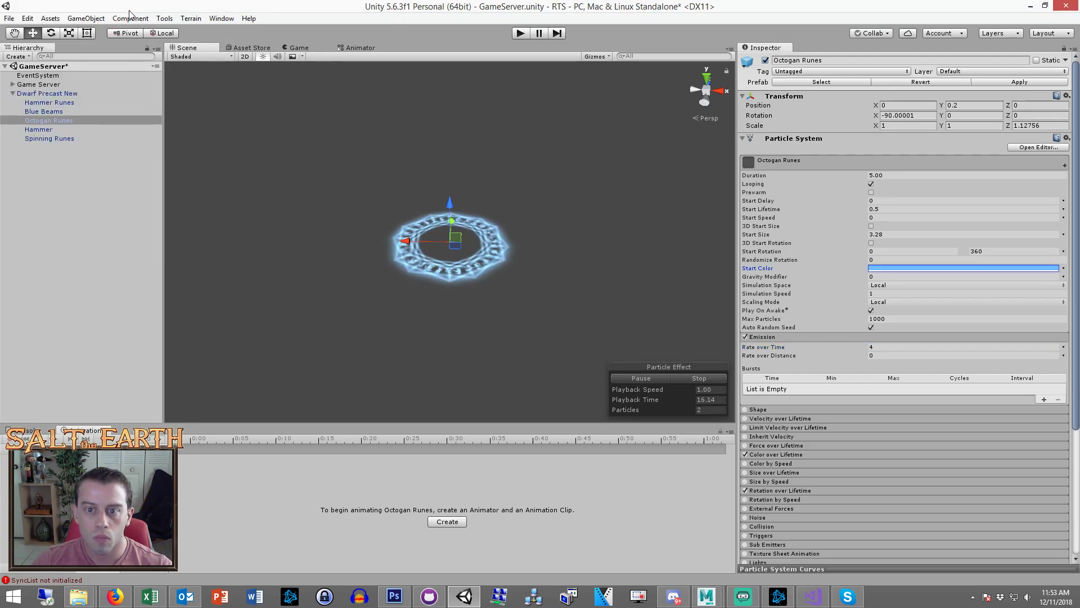
Set the Octogan Runes' Y position to 0.22 and apply the changes to the prefab
{"action": "left_click", "coordinate": [964, 106]}
{"action": "type", "text": "0.22"}
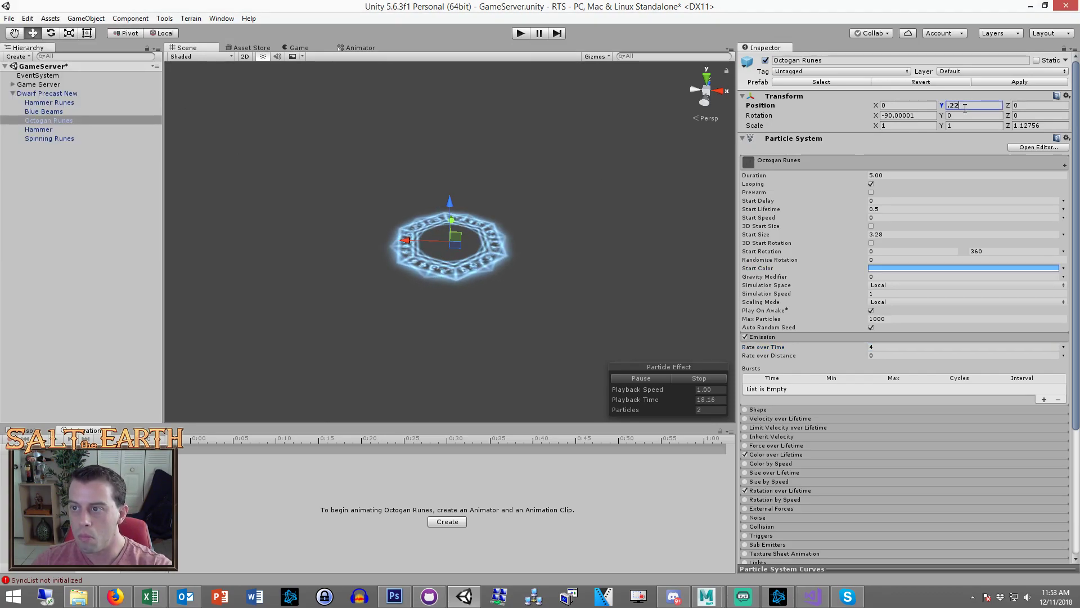
{"action": "left_click", "coordinate": [1018, 82]}
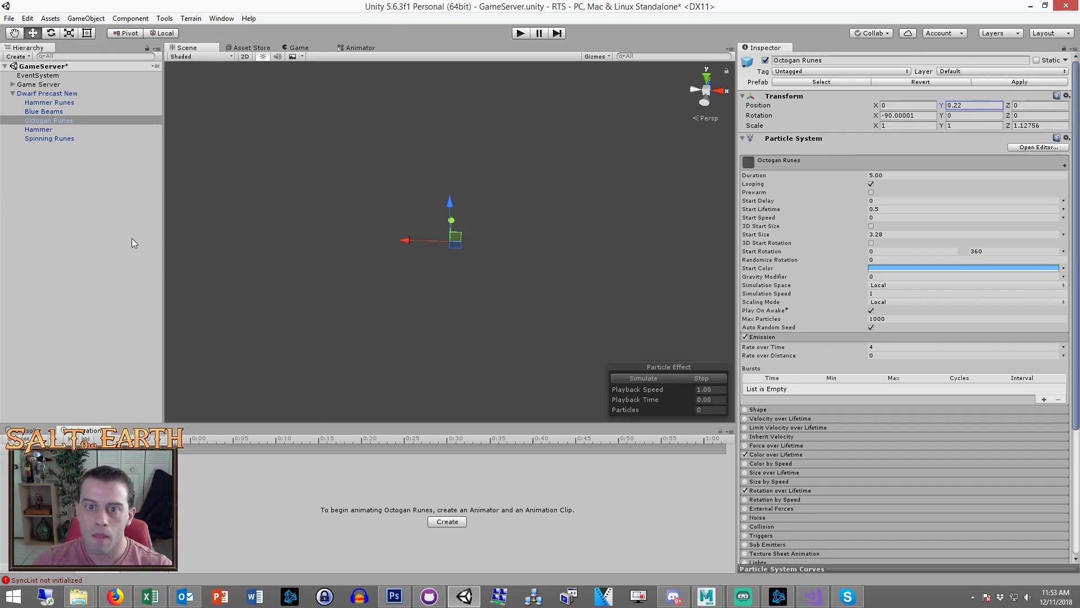
Delete the Dwarf Precast New instance from the scene and save the GameServer scene
{"action": "left_click", "coordinate": [48, 94]}
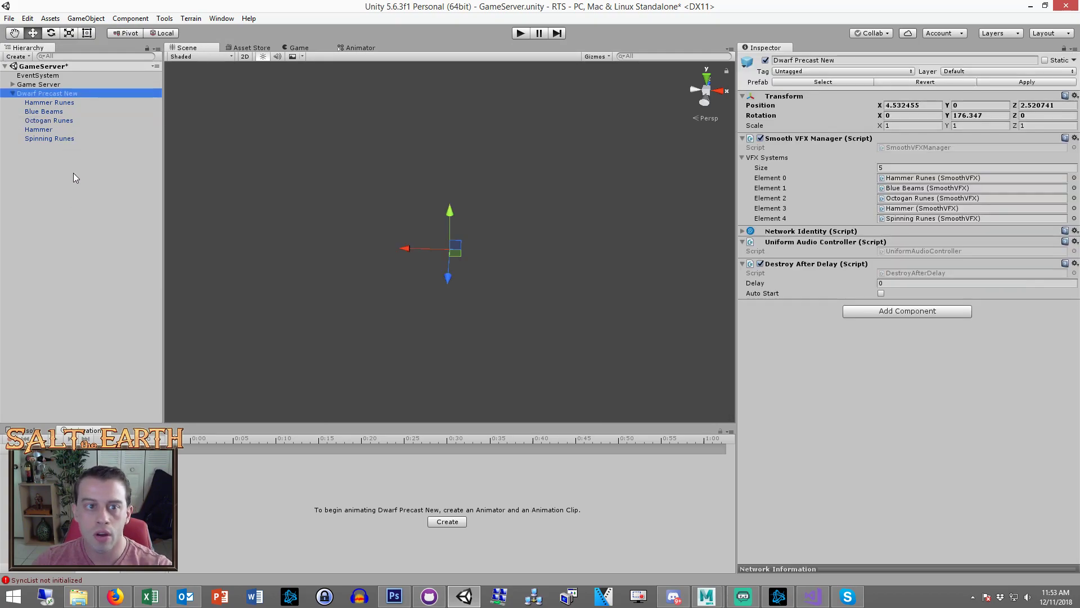
{"action": "key", "text": "Delete"}
{"action": "key", "text": "ctrl+s"}
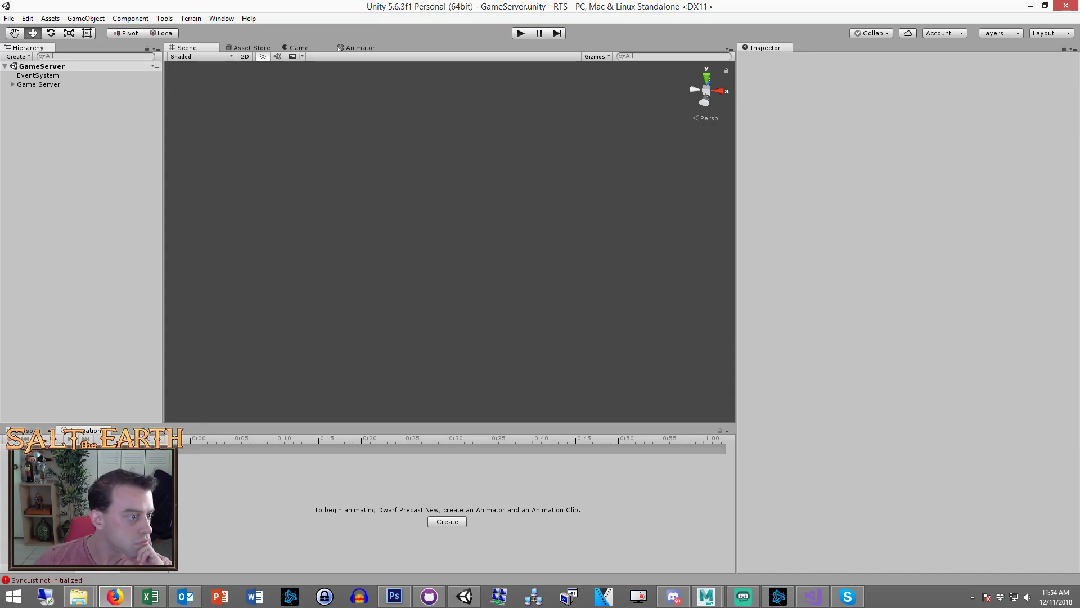
Rebuild and launch the game player, and start a new test match with the server running in Unity
{"action": "key", "text": "ctrl+b"}
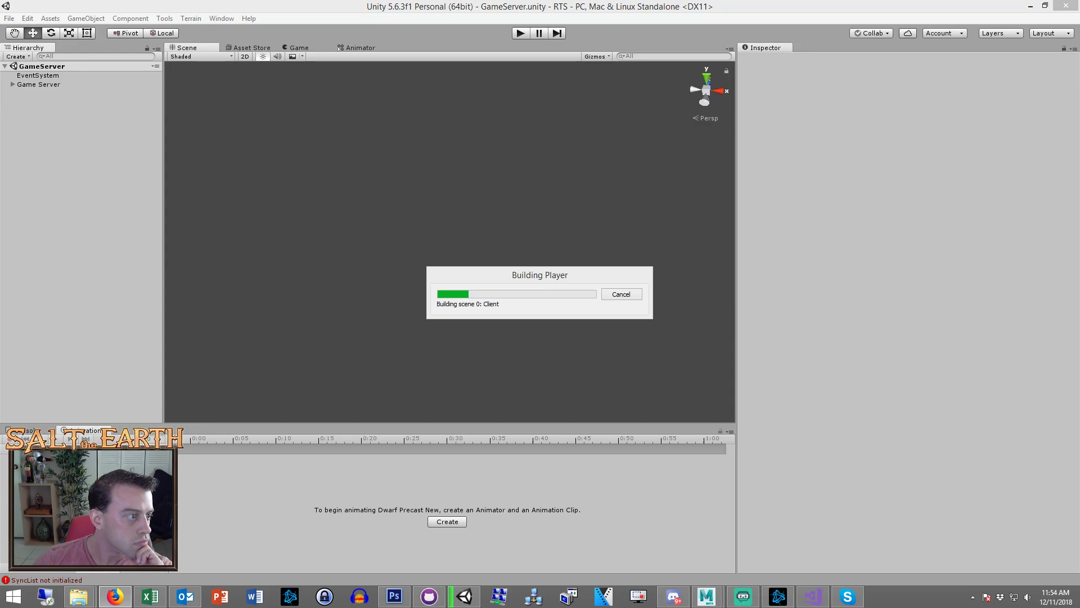
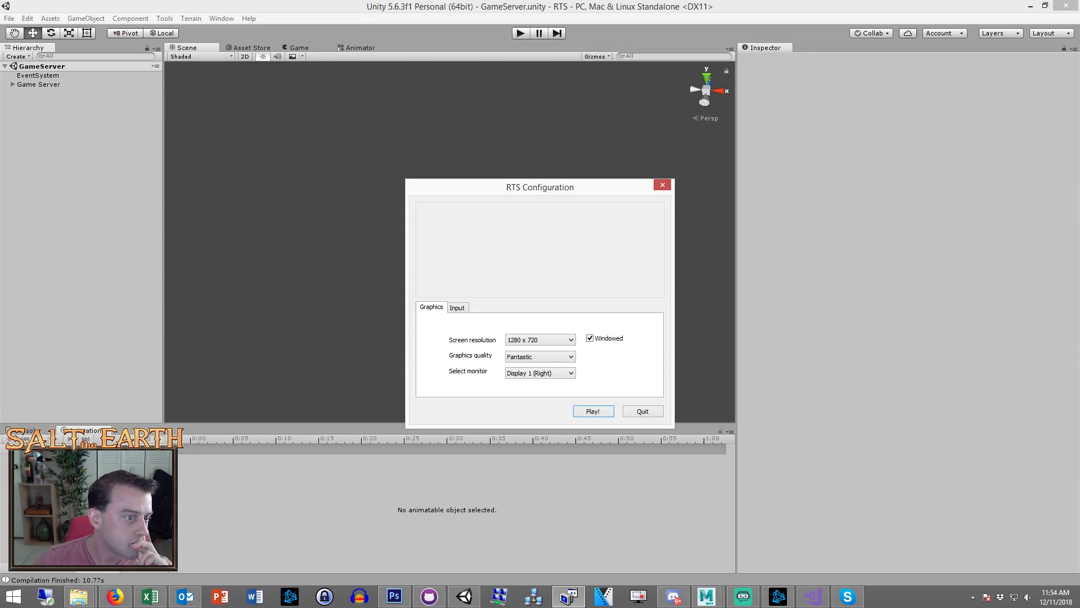
{"action": "key", "text": "Return"}
{"action": "left_click", "coordinate": [519, 34]}
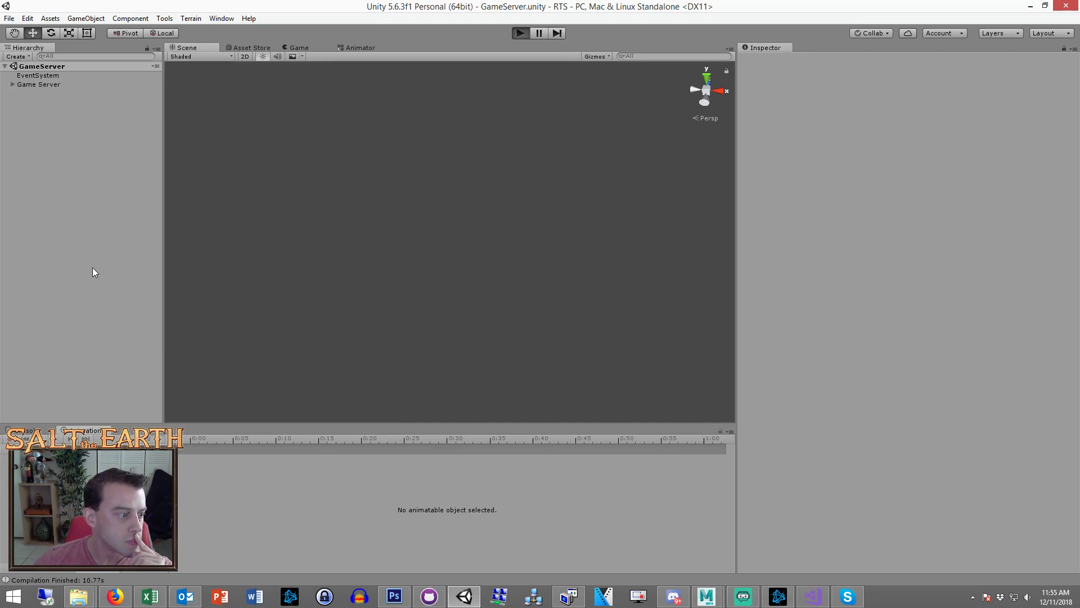
{"action": "key", "text": "ctrl+p"}
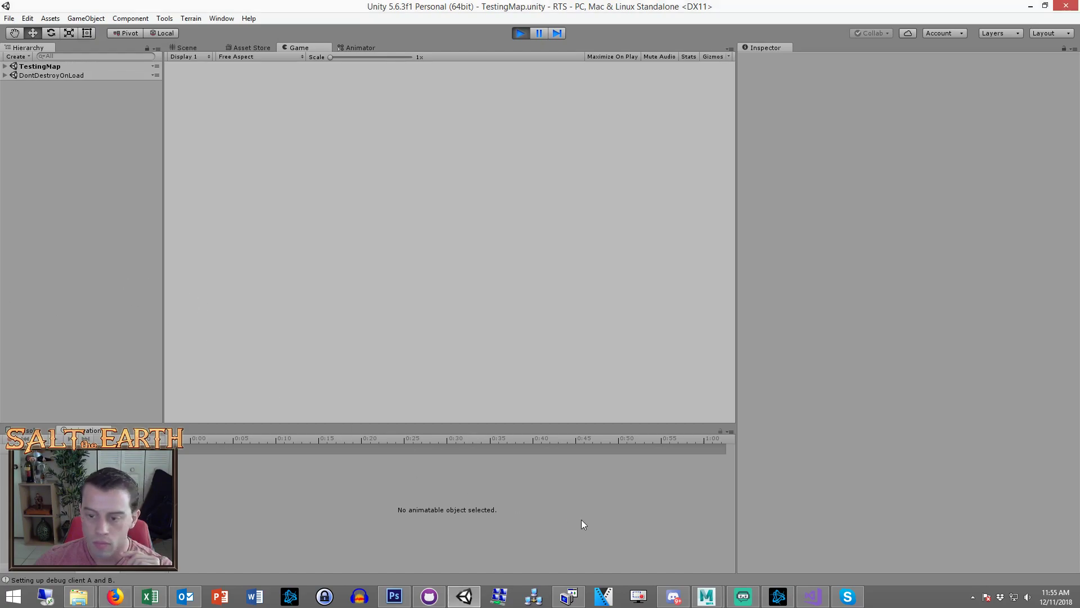
{"action": "left_click", "coordinate": [580, 587]}
{"action": "left_click", "coordinate": [599, 415]}
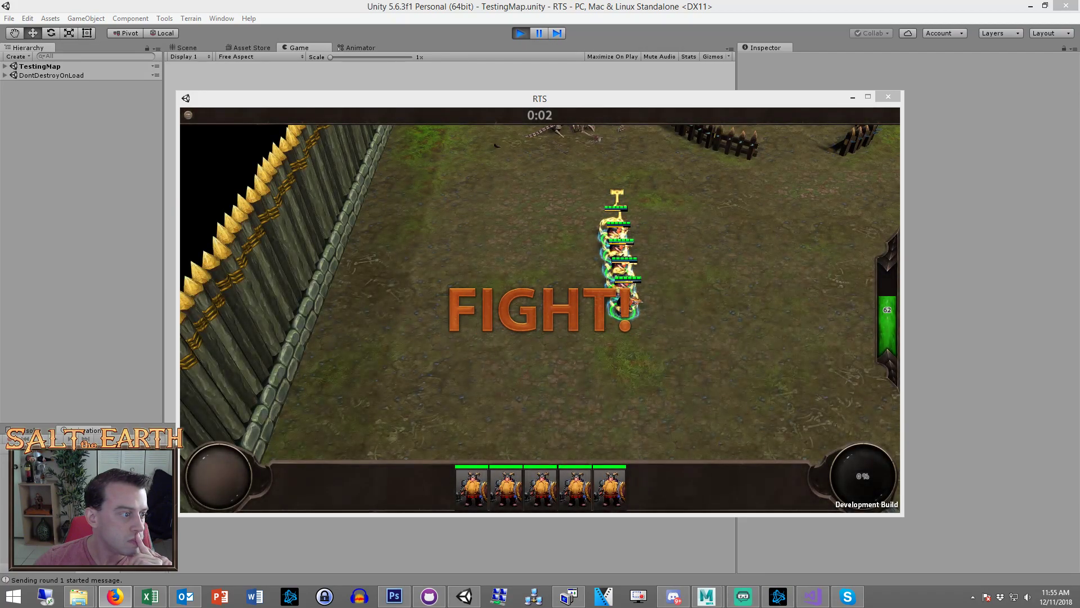
Spread the lined-up Runesmiths out to separate spots around the starting area
{"action": "left_click", "coordinate": [623, 339]}
{"action": "scroll", "coordinate": [645, 335], "scroll_direction": "up", "scroll_amount": 2}
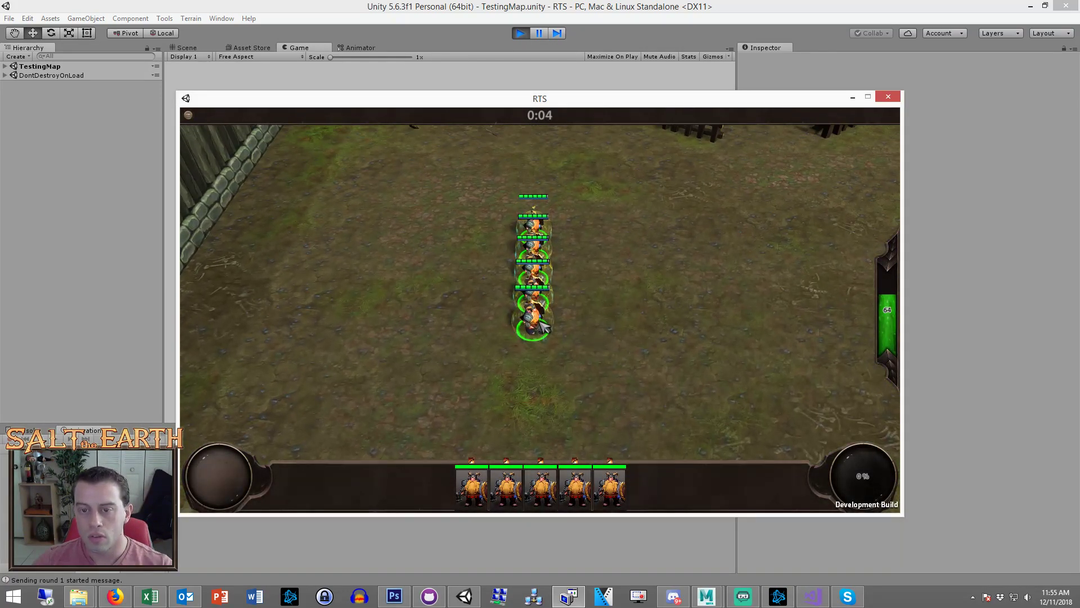
{"action": "left_click", "coordinate": [539, 321]}
{"action": "right_click", "coordinate": [439, 361]}
{"action": "left_click", "coordinate": [535, 299]}
{"action": "right_click", "coordinate": [625, 359]}
{"action": "left_click", "coordinate": [538, 282]}
{"action": "right_click", "coordinate": [478, 275]}
{"action": "left_click", "coordinate": [541, 249]}
{"action": "left_click", "coordinate": [635, 280]}
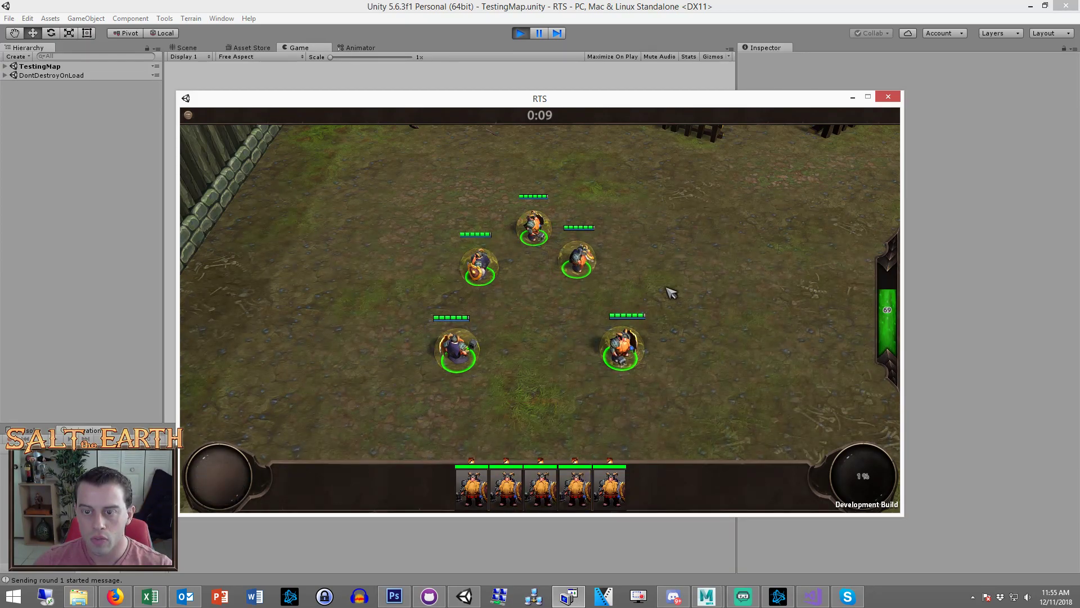
Watch the precast effect on the spread-out Runesmiths, move one of them away from the group, and stop the test
{"action": "scroll", "coordinate": [684, 295], "scroll_direction": "down", "scroll_amount": 1}
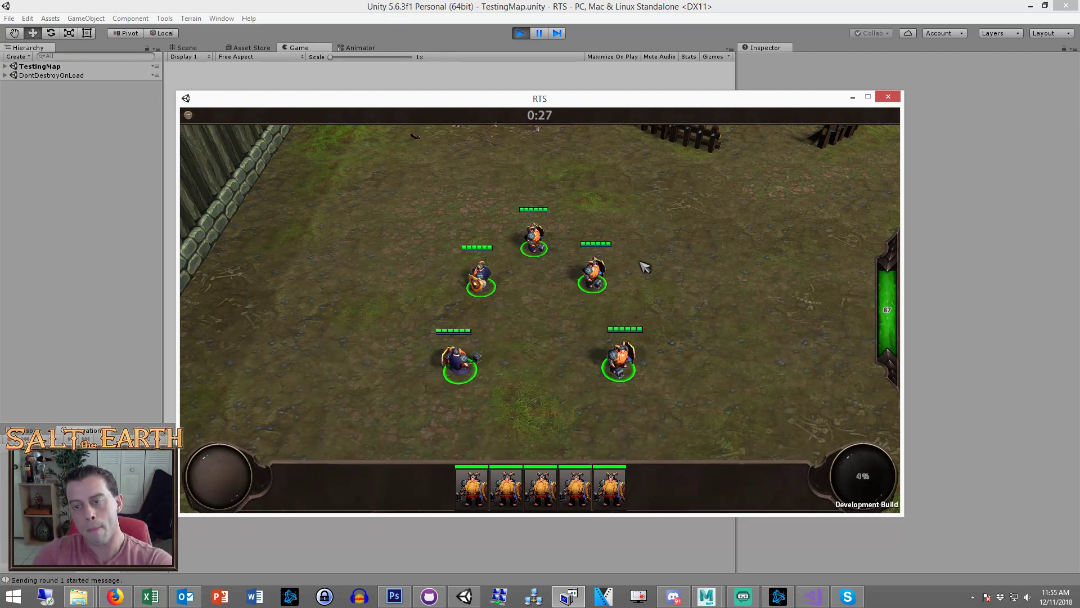
{"action": "key", "text": "q"}
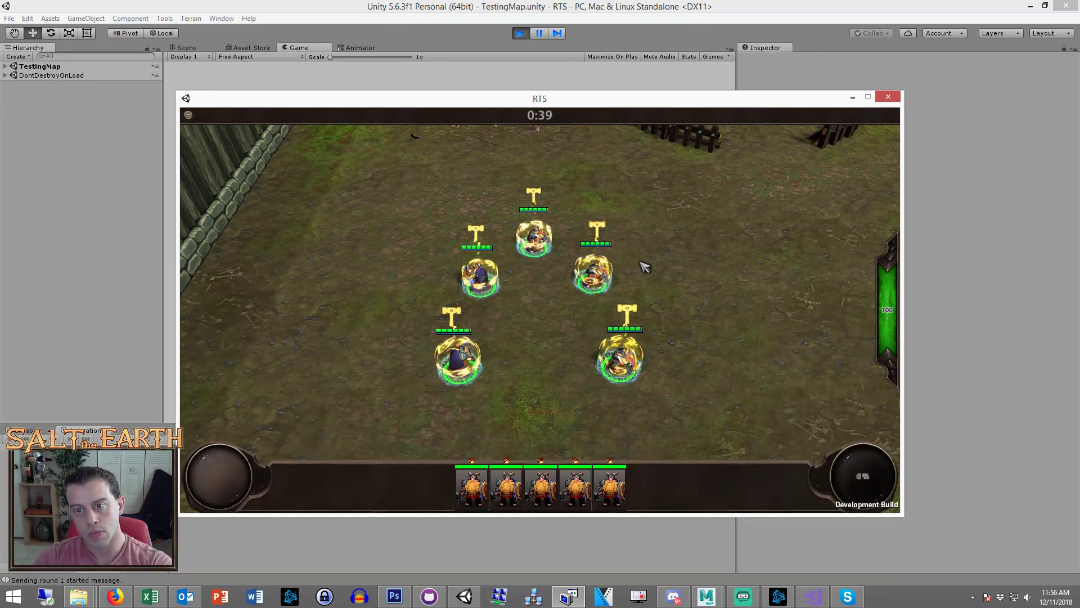
{"action": "left_click_drag", "start_coordinate": [643, 310], "coordinate": [608, 348]}
{"action": "left_click", "coordinate": [614, 366]}
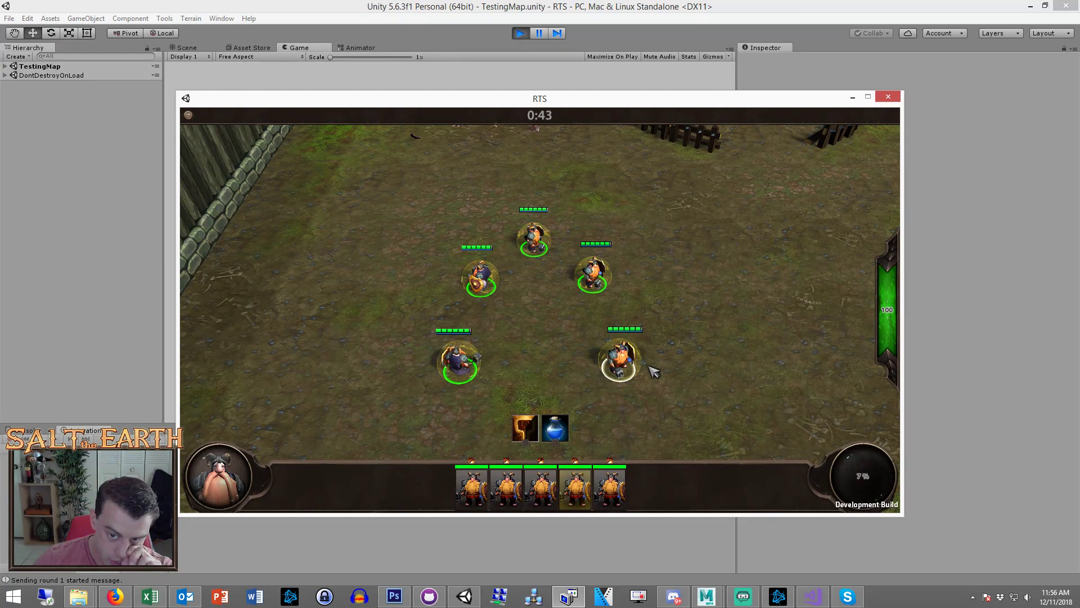
{"action": "key", "text": "q"}
{"action": "right_click", "coordinate": [711, 346]}
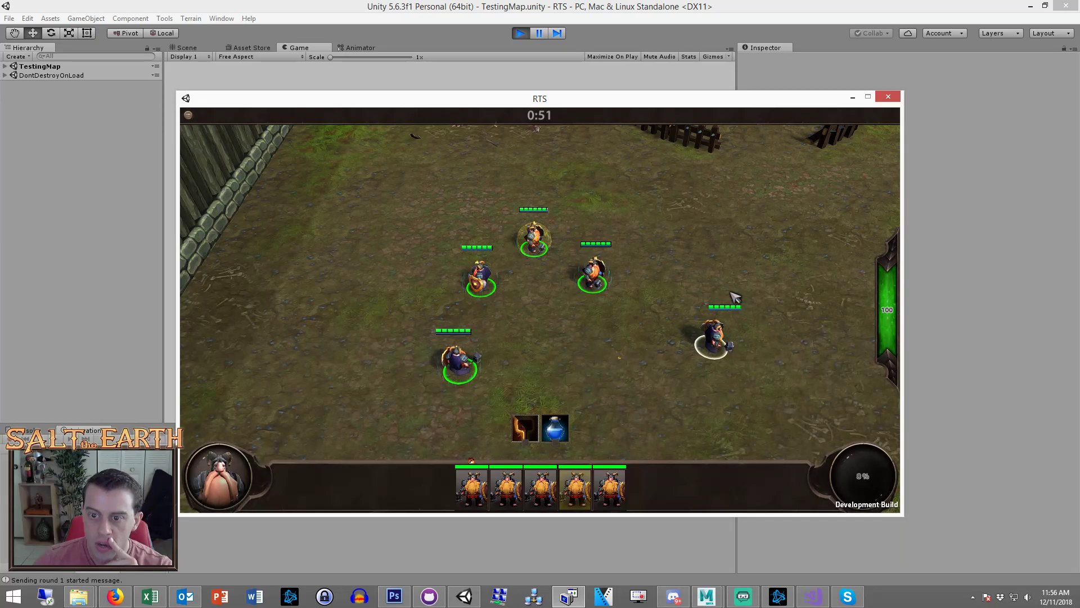
{"action": "left_click", "coordinate": [680, 307]}
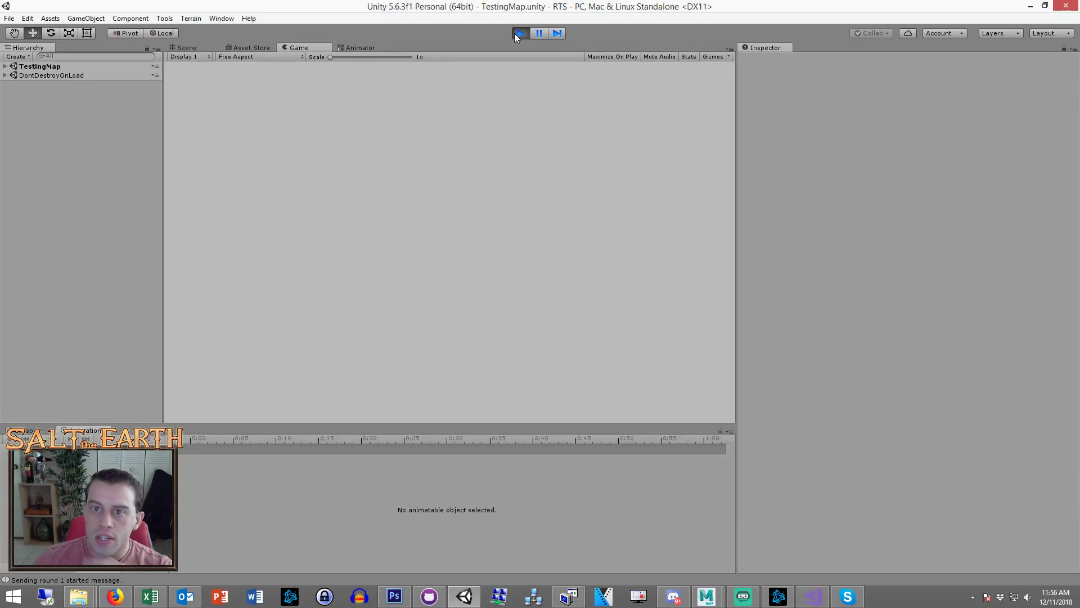
{"action": "left_click", "coordinate": [520, 33]}
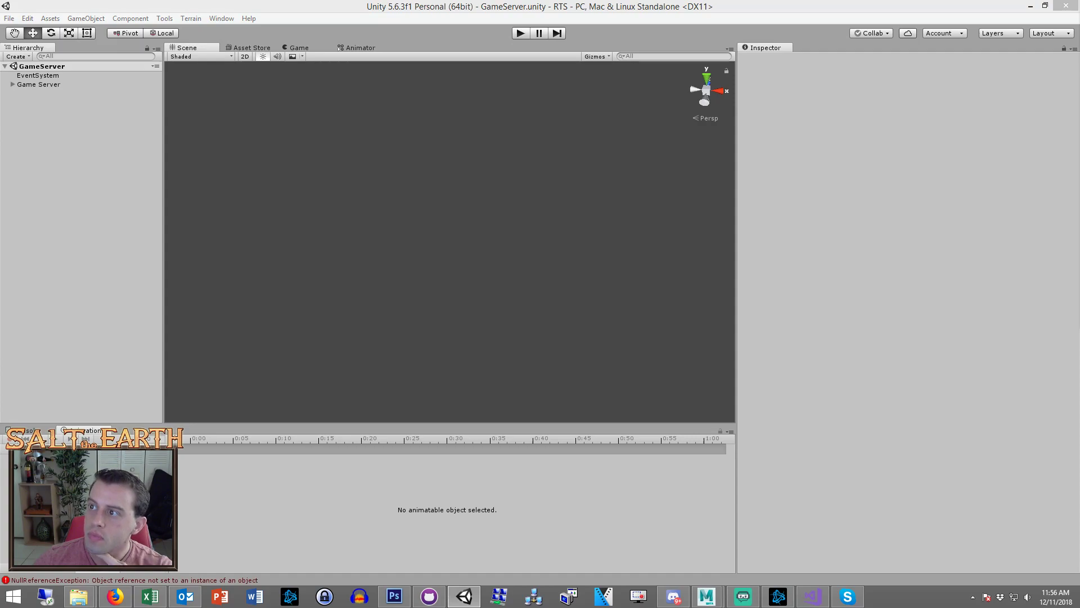
Place the Dwarf Precast New effect in the scene and replay the preview of its Hammer Runes particle system
{"action": "left_click_drag", "start_coordinate": [1079, 128], "coordinate": [78, 135]}
{"action": "left_click", "coordinate": [12, 94]}
{"action": "left_click", "coordinate": [62, 103]}
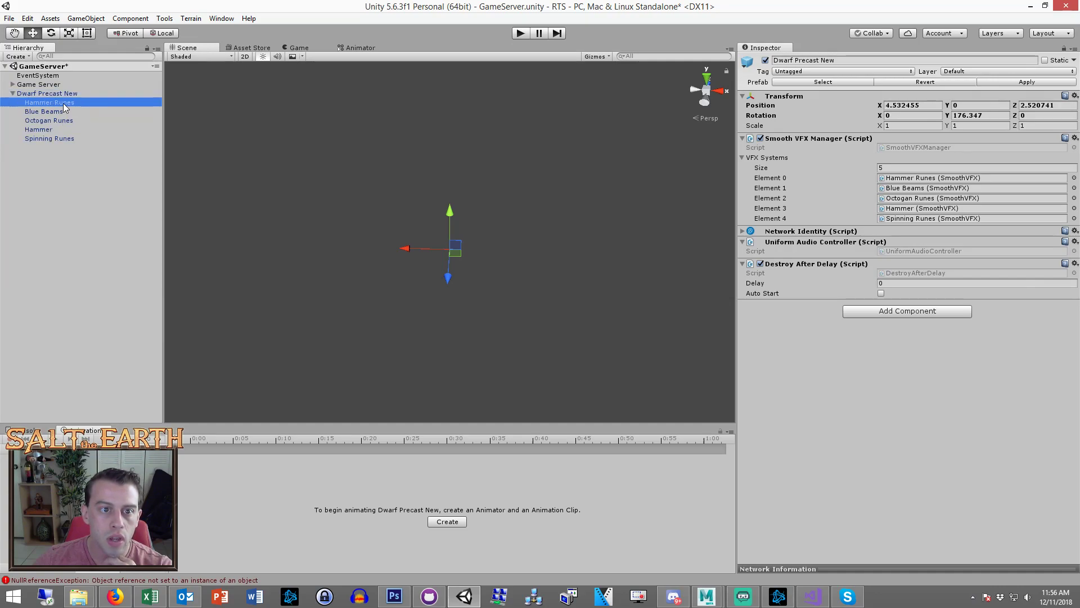
{"action": "left_click", "coordinate": [679, 380]}
{"action": "left_click", "coordinate": [647, 378]}
{"action": "scroll", "coordinate": [492, 260], "scroll_direction": "up", "scroll_amount": 5}
{"action": "left_click_drag", "start_coordinate": [490, 219], "coordinate": [543, 255], "text": "alt"}
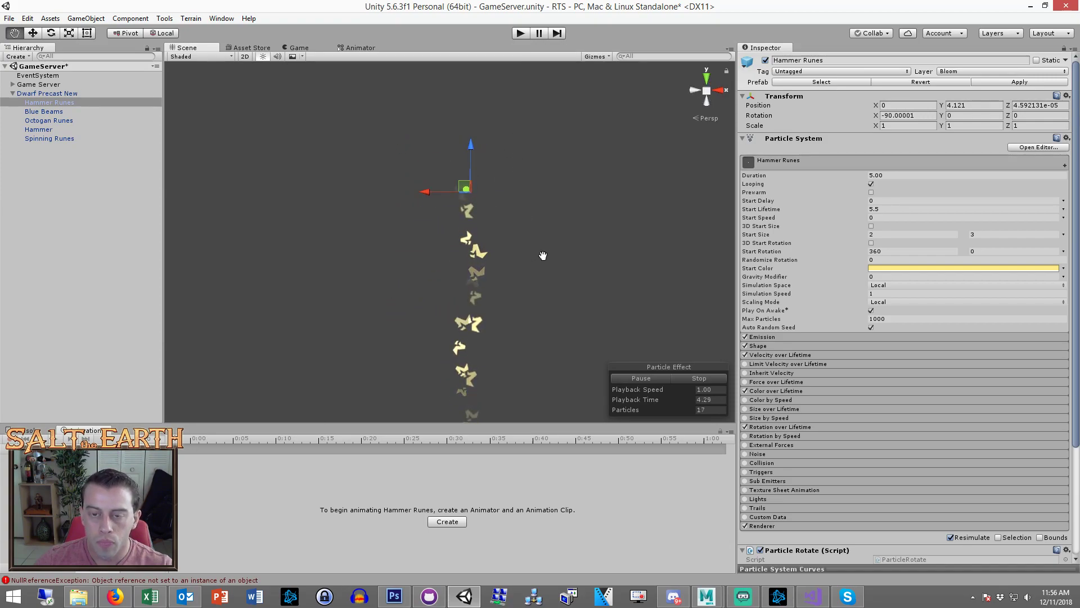
Set the Hammer Runes' Start Lifetime to 2.5 and preview them together with the Spinning Runes and Octogan Runes
{"action": "left_click", "coordinate": [900, 210]}
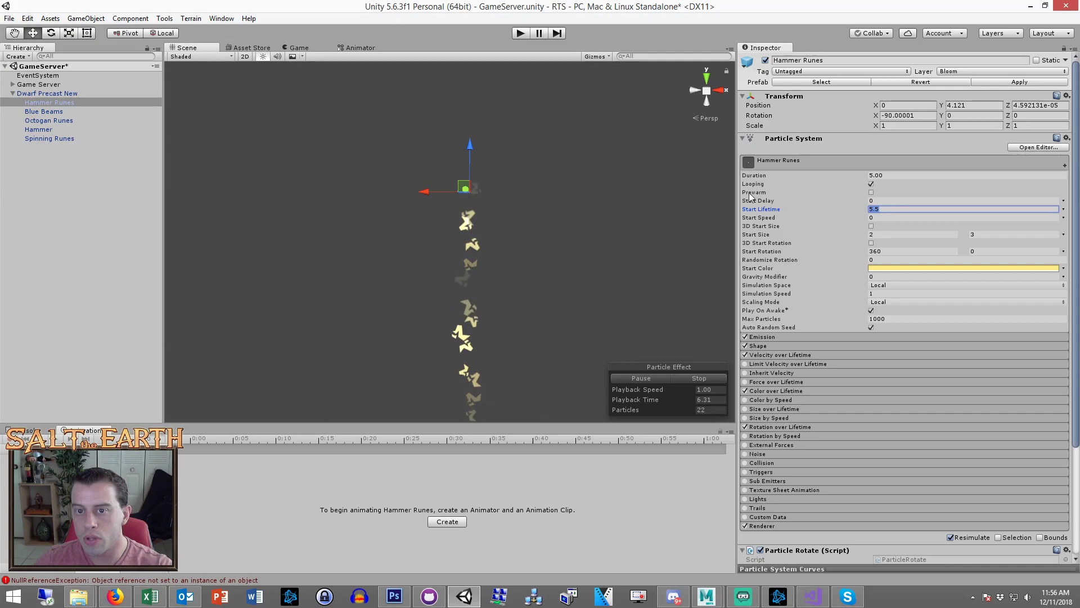
{"action": "type", "text": "2.5"}
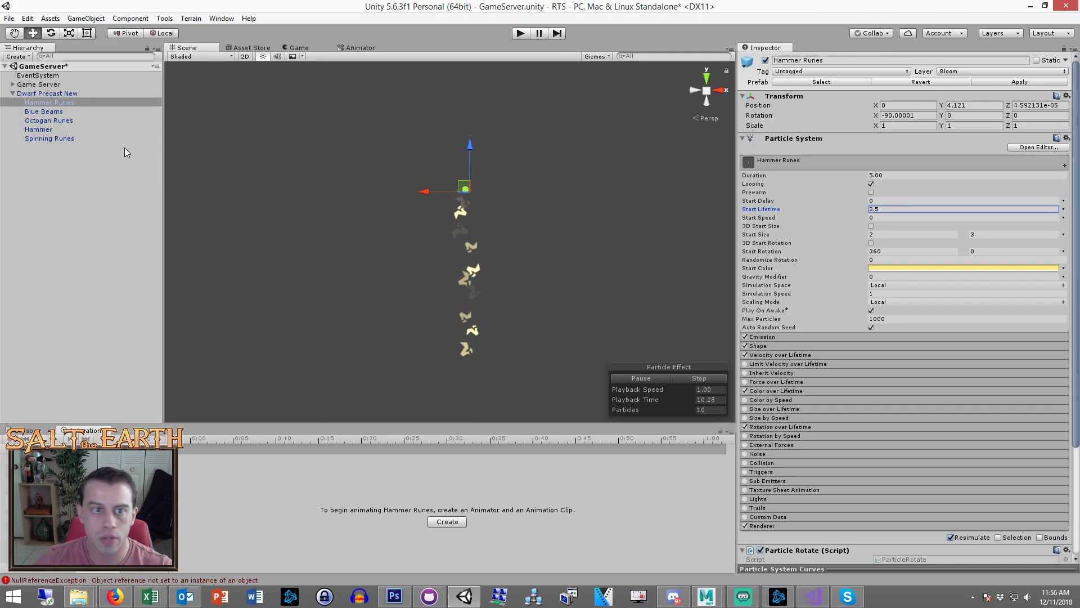
{"action": "key", "text": "alt"}
{"action": "left_click", "coordinate": [49, 138]}
{"action": "left_click_drag", "start_coordinate": [494, 228], "coordinate": [467, 242], "text": "alt"}
{"action": "left_click_drag", "start_coordinate": [417, 197], "coordinate": [389, 188], "text": "alt"}
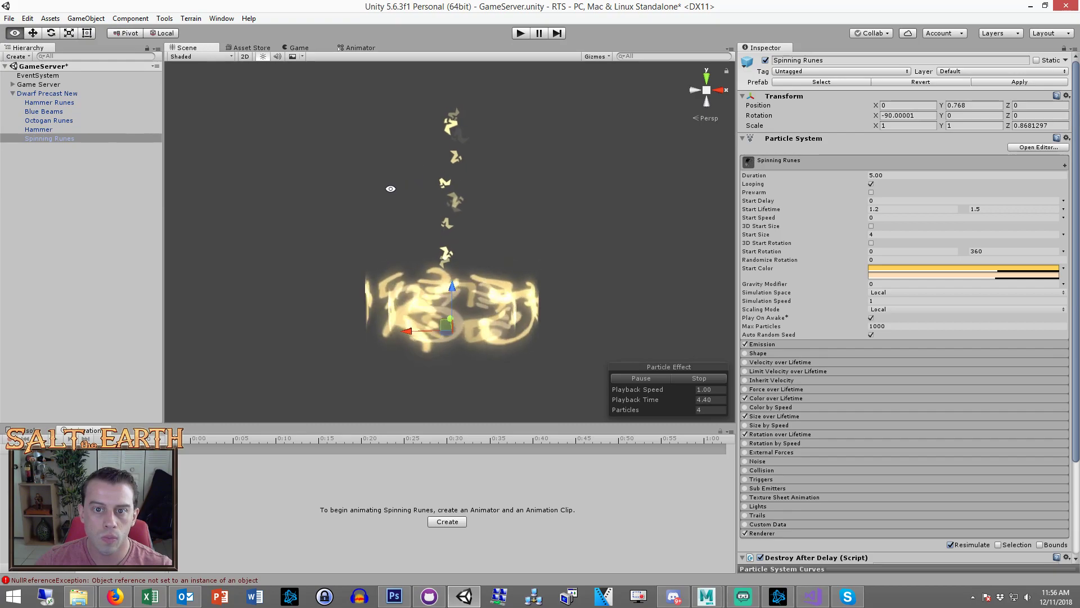
{"action": "left_click", "coordinate": [50, 121]}
{"action": "left_click", "coordinate": [51, 149]}
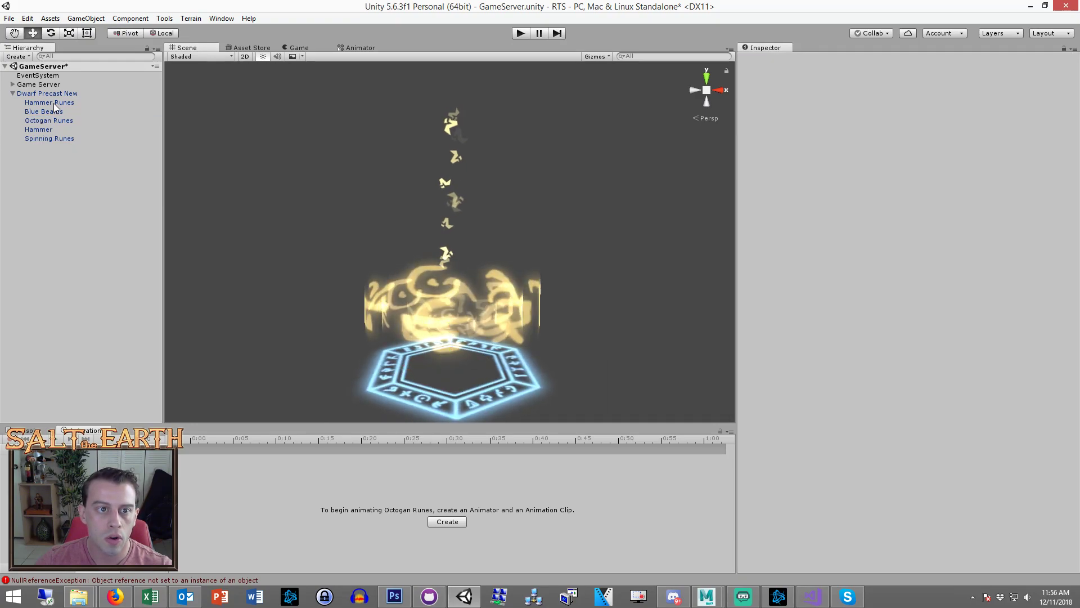
Set the Hammer Runes' Velocity over Lifetime Z to -1.5 and adjust their emission Rate over Time
{"action": "left_click", "coordinate": [56, 103]}
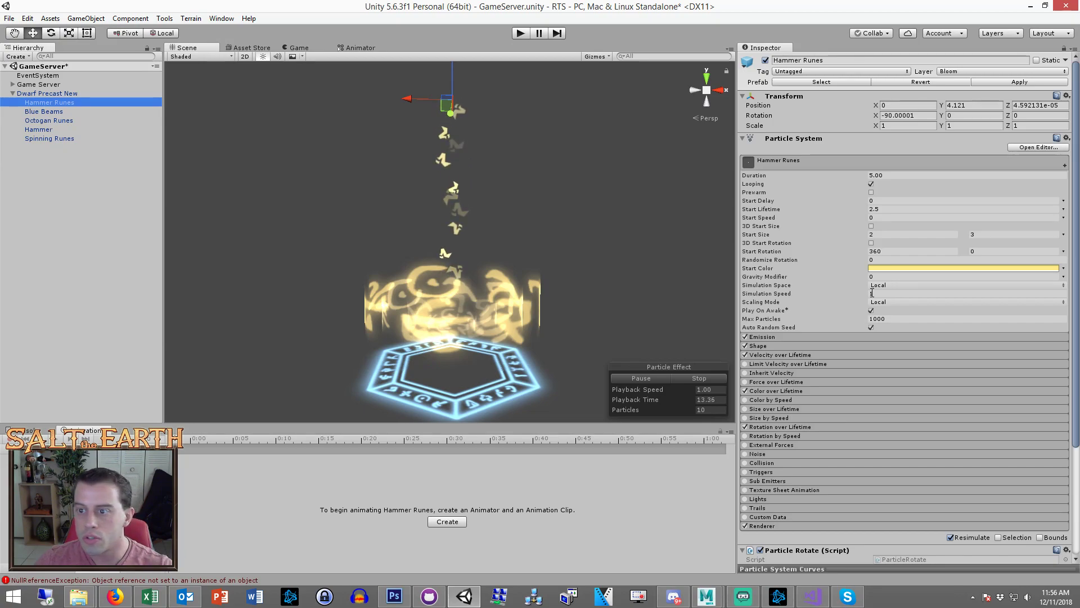
{"action": "left_click", "coordinate": [777, 338]}
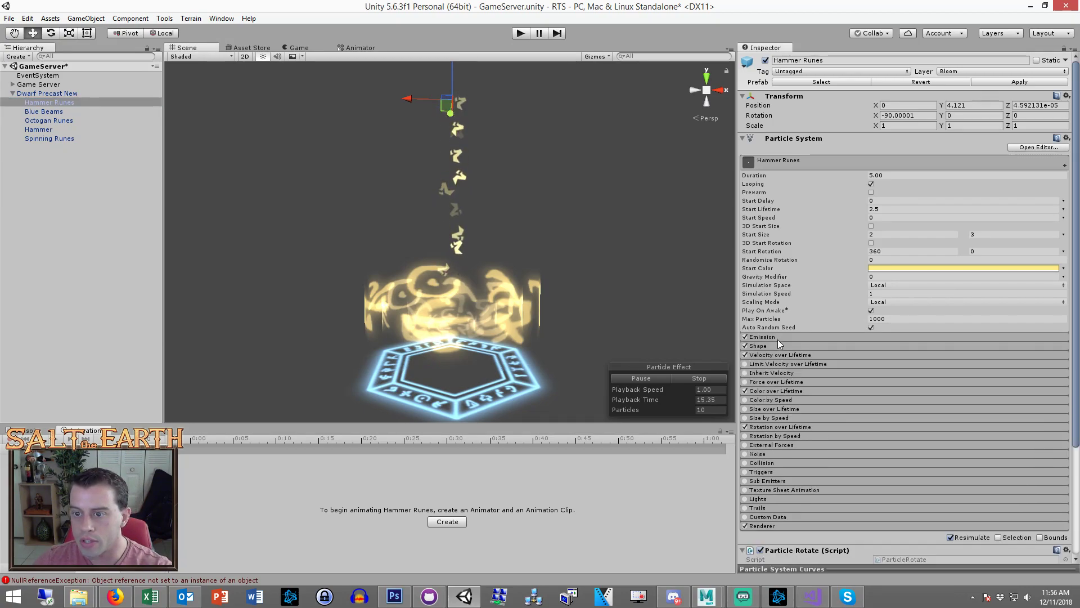
{"action": "left_click", "coordinate": [777, 355]}
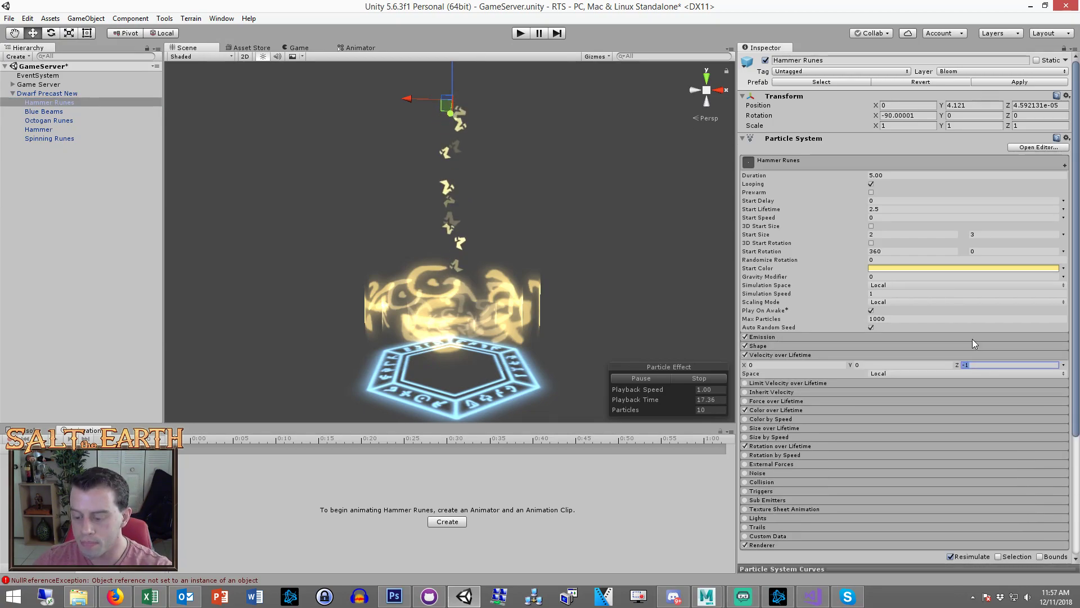
{"action": "left_click", "coordinate": [987, 365]}
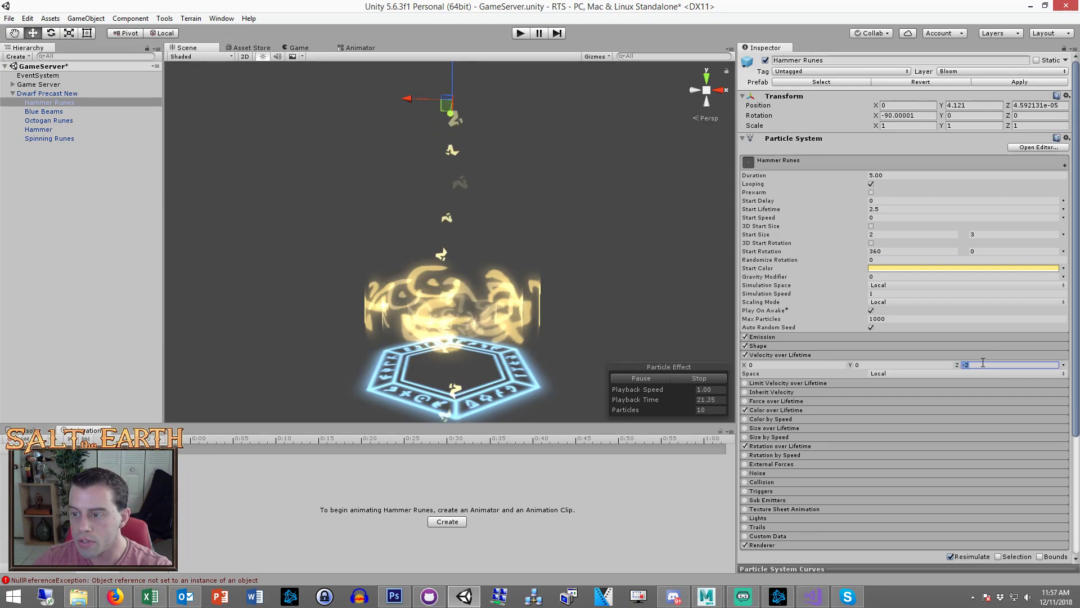
{"action": "type", "text": "-1.5"}
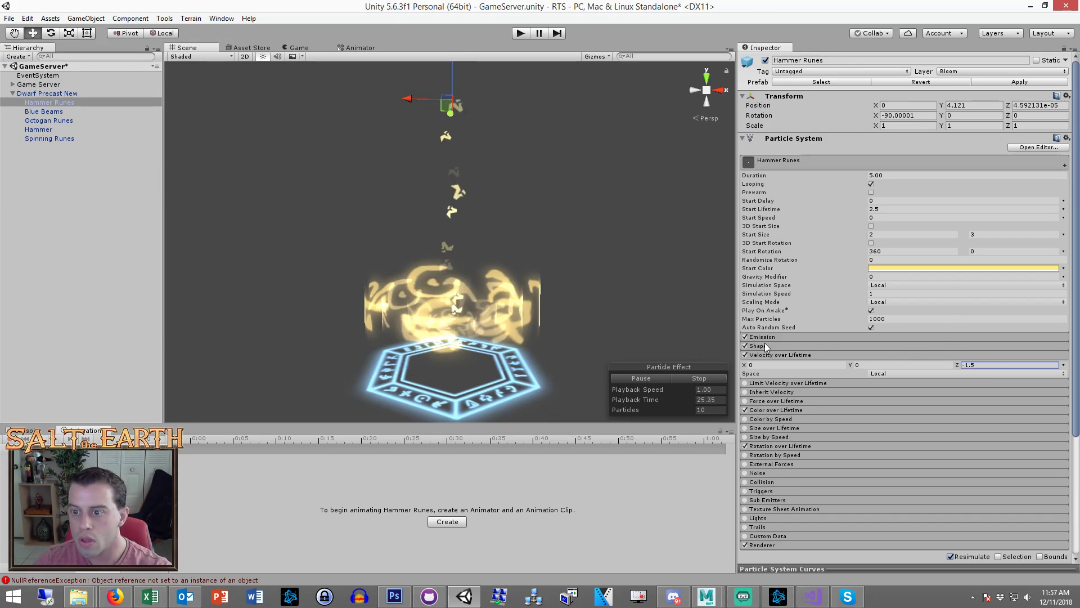
{"action": "left_click", "coordinate": [766, 336]}
{"action": "left_click", "coordinate": [883, 347]}
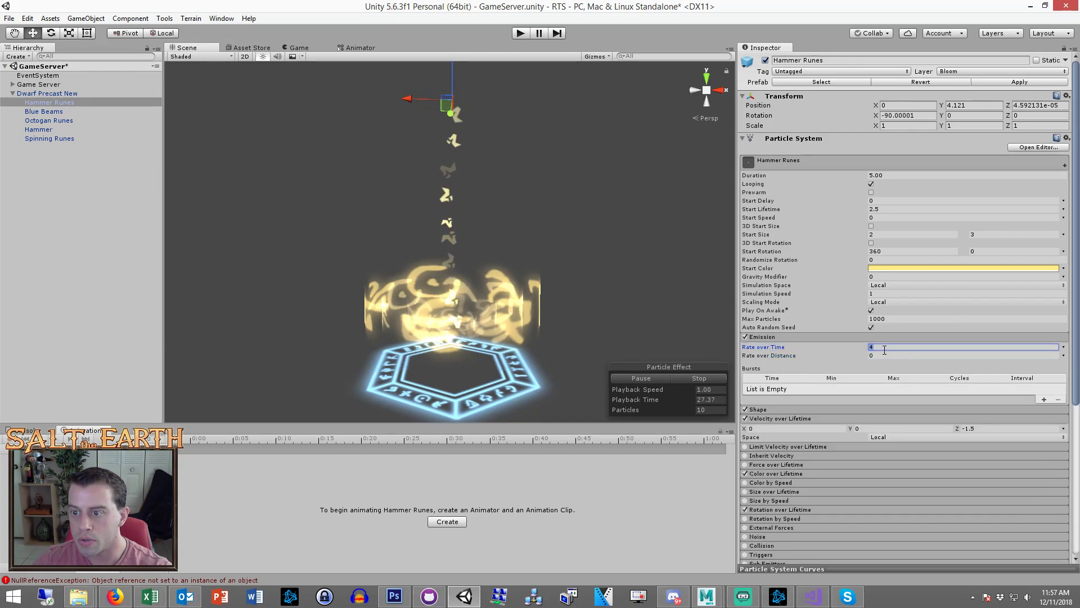
{"action": "left_click", "coordinate": [762, 337]}
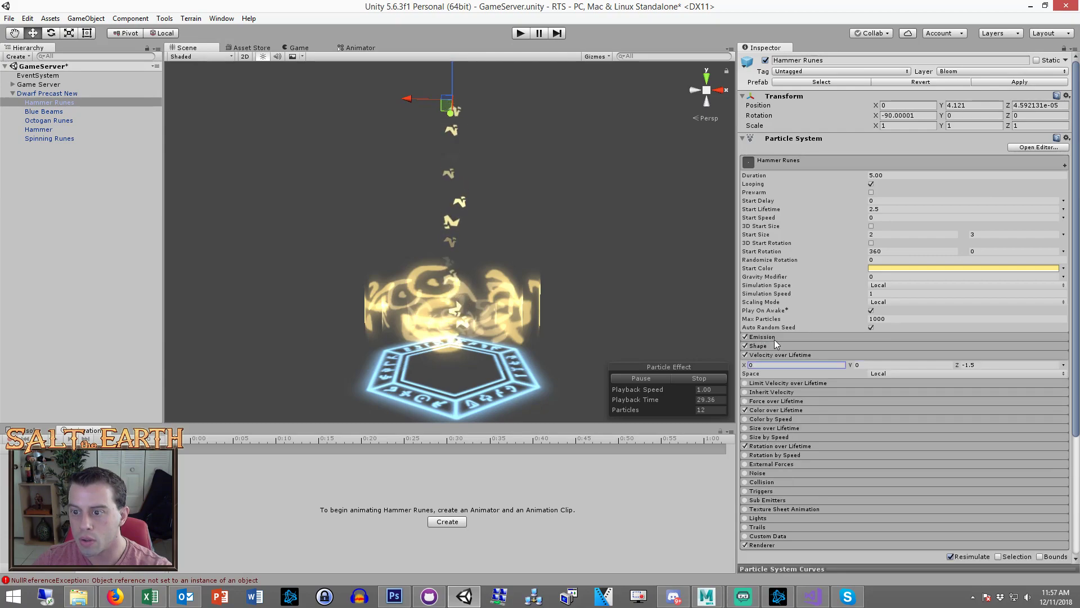
Set the Hammer Runes' Velocity over Lifetime Z to -2 and their Start Lifetime to 2
{"action": "left_click", "coordinate": [998, 364]}
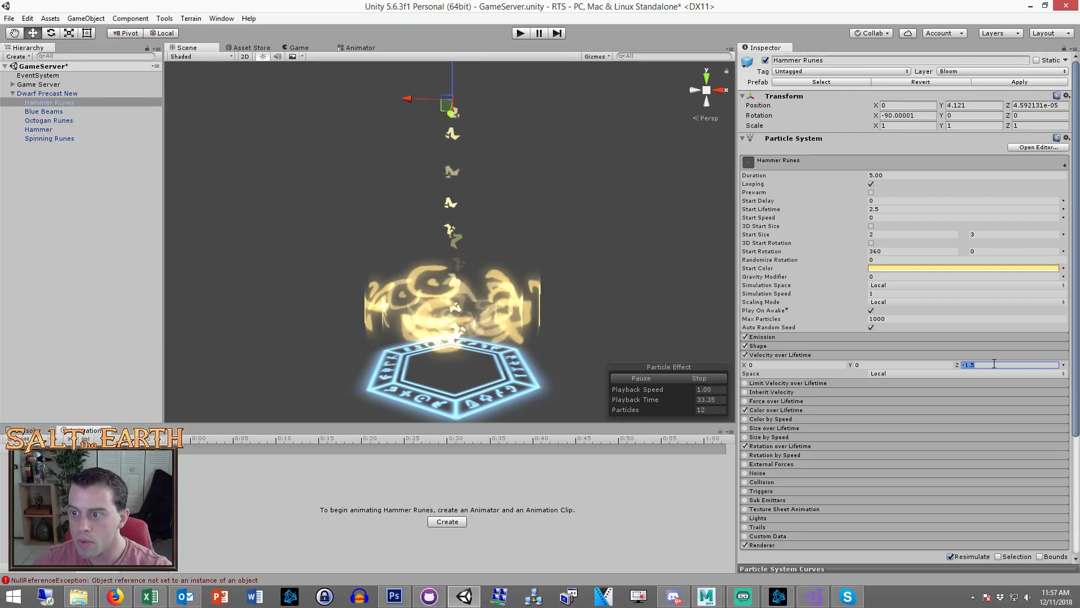
{"action": "type", "text": "-2"}
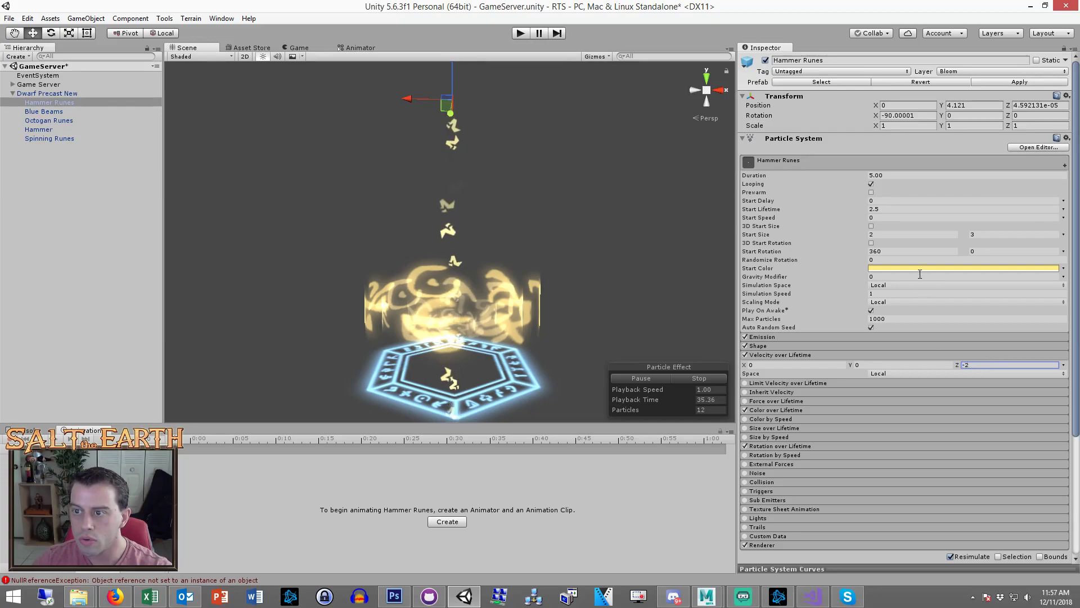
{"action": "left_click", "coordinate": [891, 210]}
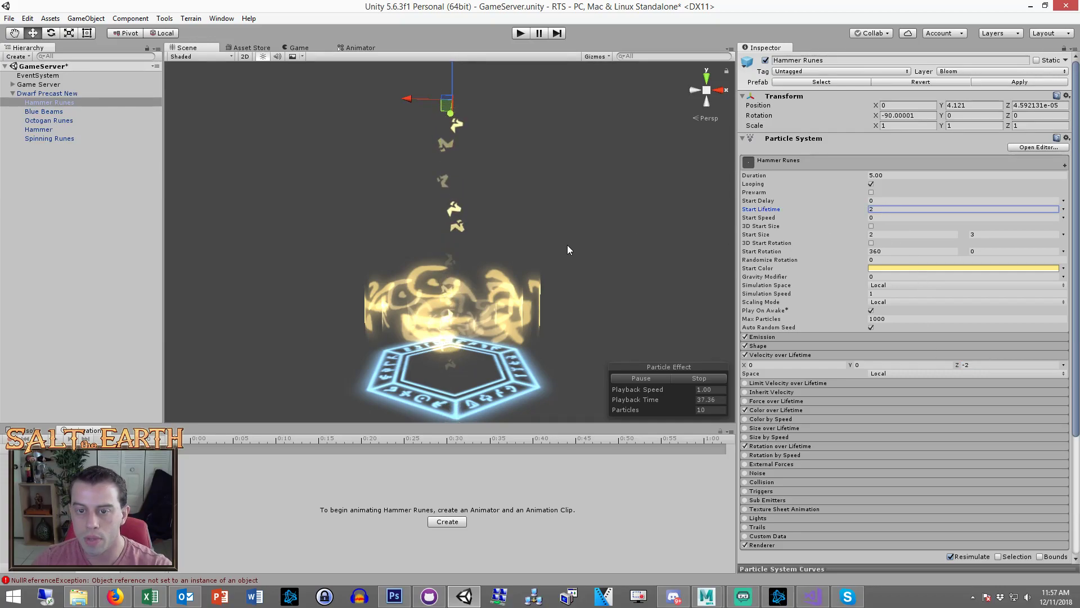
{"action": "left_click_drag", "start_coordinate": [537, 310], "coordinate": [541, 247], "text": "alt"}
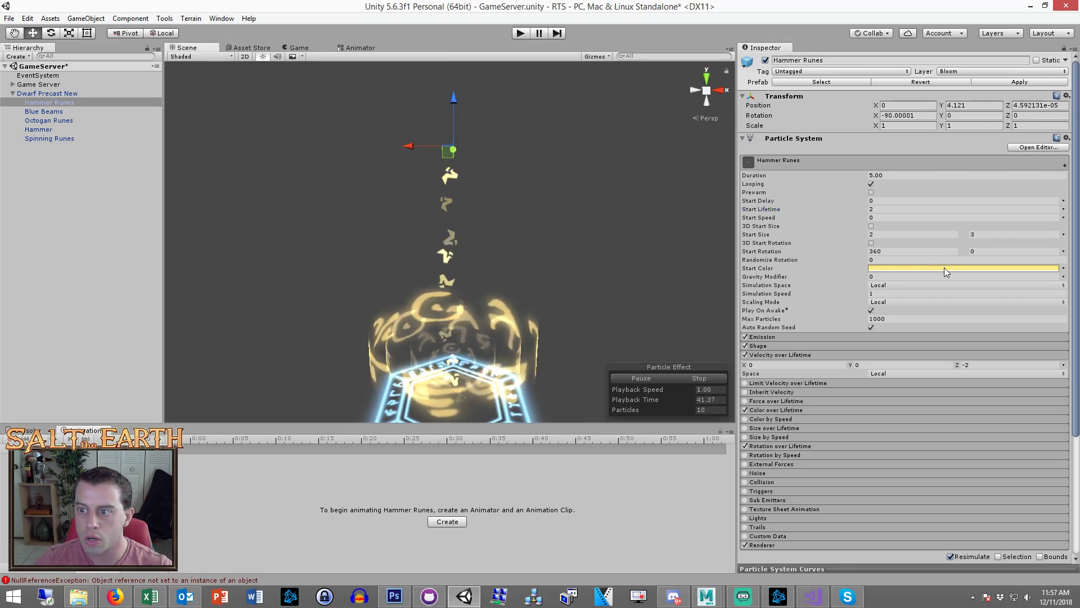
Make the Hammer Runes' Velocity over Lifetime vary between two constants, with Z from -1.5 to -2 and Y at 0
{"action": "left_click", "coordinate": [975, 365]}
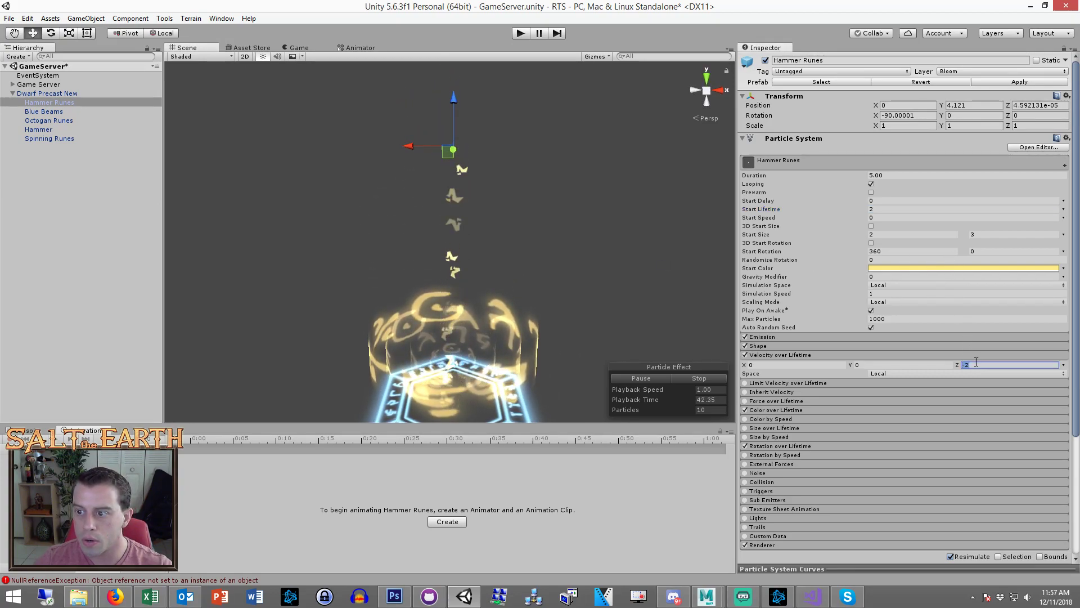
{"action": "left_click", "coordinate": [1064, 366]}
{"action": "left_click", "coordinate": [986, 394]}
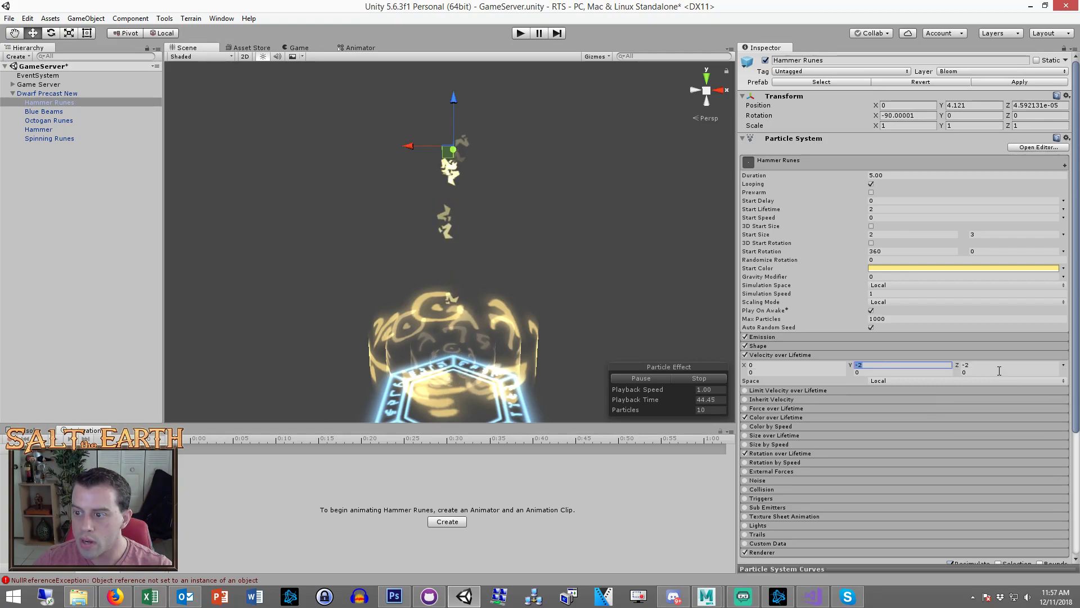
{"action": "type", "text": "0"}
{"action": "left_click", "coordinate": [986, 364]}
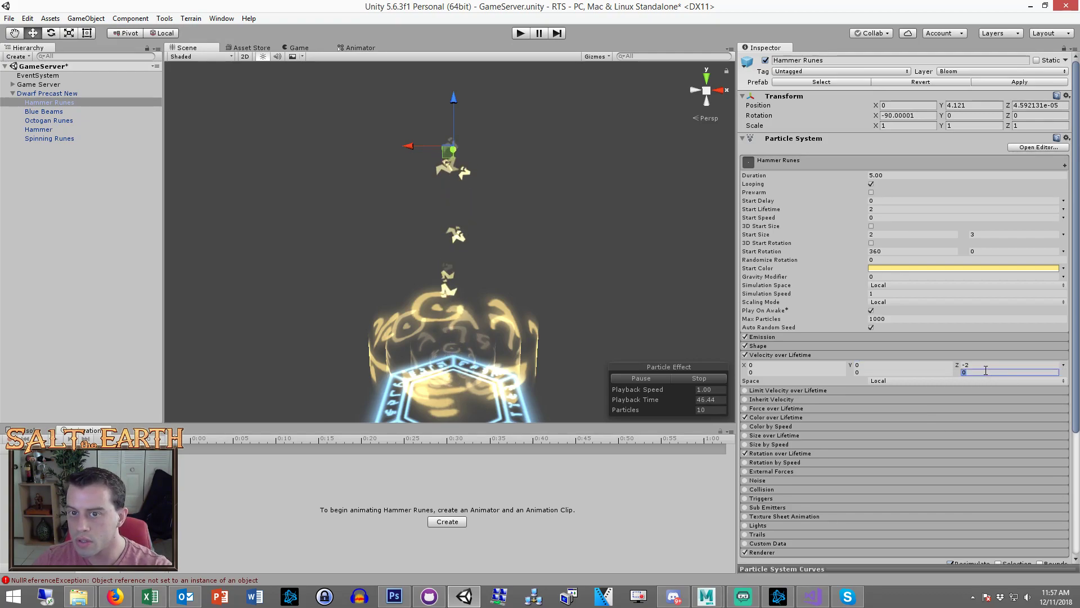
{"action": "key", "text": "BackSpace"}
{"action": "type", "text": "1.5"}
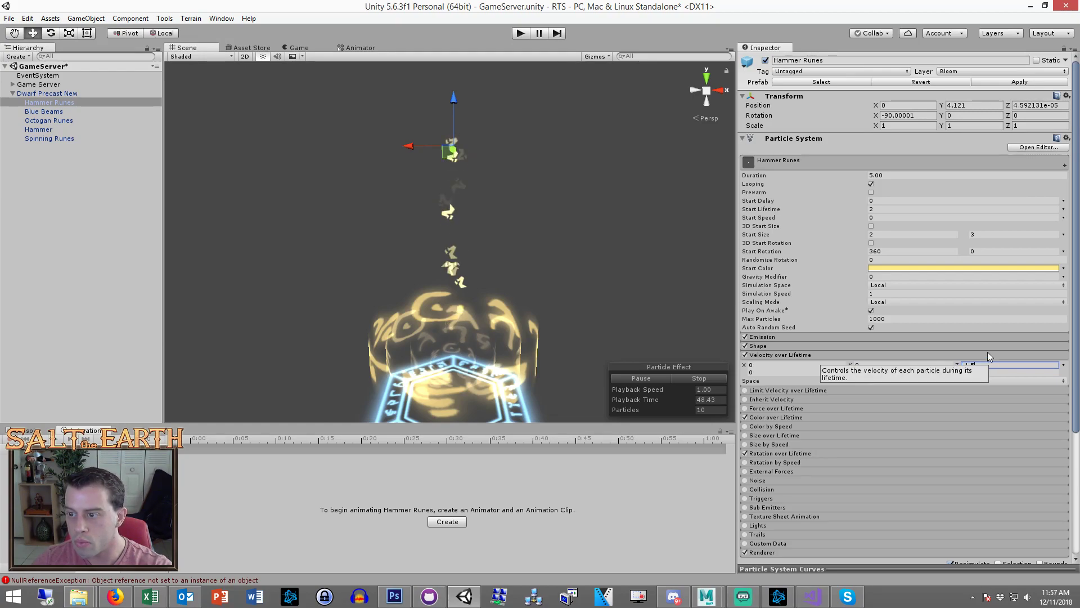
{"action": "left_click", "coordinate": [983, 371]}
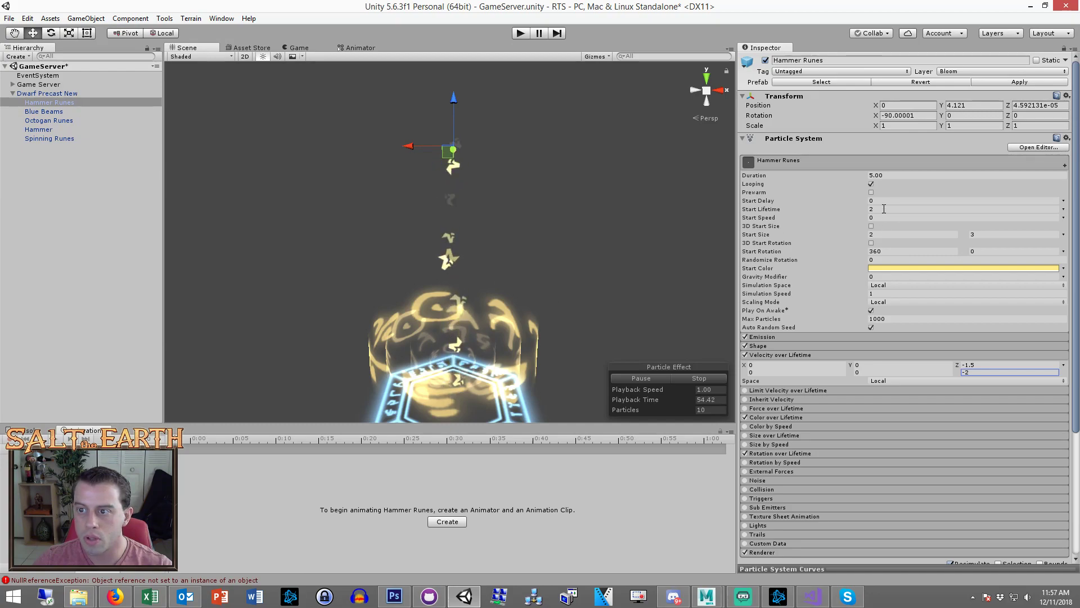
Set the Hammer Runes' emission Rate over Time to 6
{"action": "left_click_drag", "start_coordinate": [465, 290], "coordinate": [527, 315], "text": "alt"}
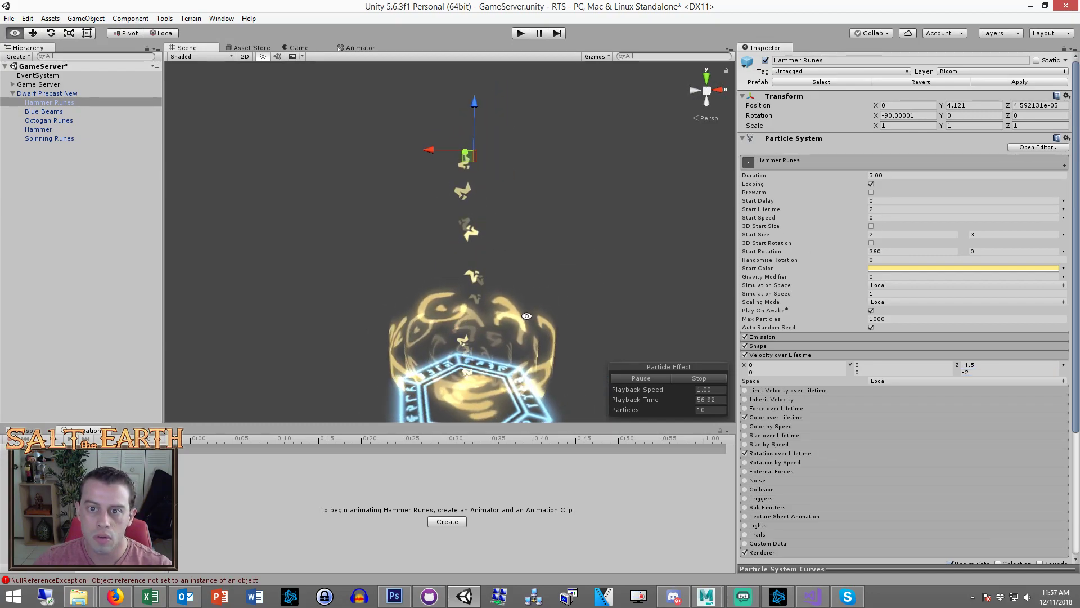
{"action": "left_click", "coordinate": [784, 336]}
{"action": "left_click", "coordinate": [882, 347]}
{"action": "type", "text": "6"}
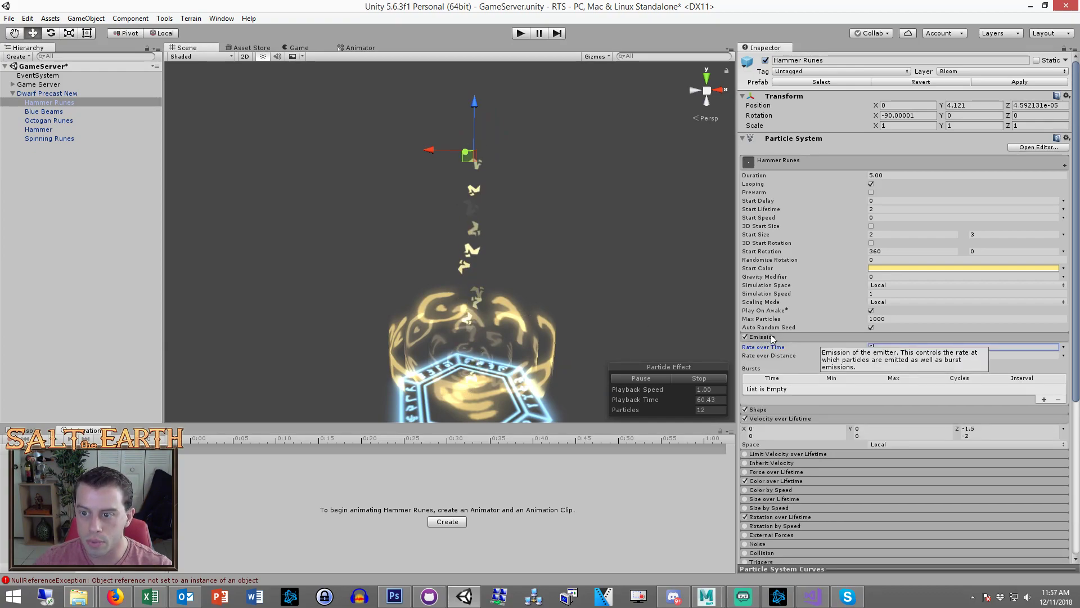
{"action": "left_click", "coordinate": [786, 336]}
Delete the Dwarf Precast New instance from the scene and save the GameServer scene
{"action": "left_click", "coordinate": [59, 94]}
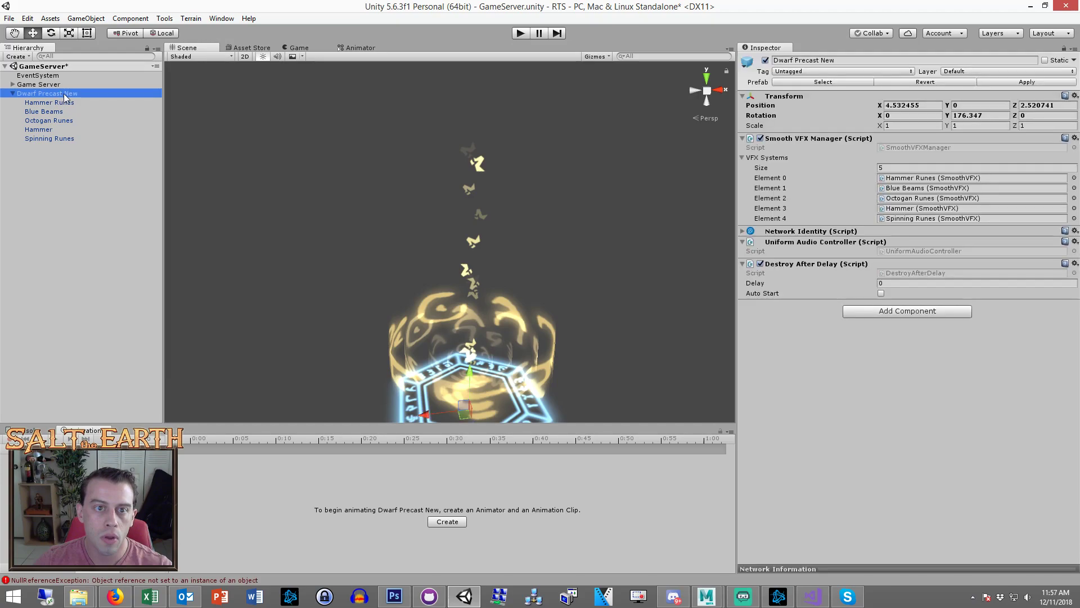
{"action": "key", "text": "Delete"}
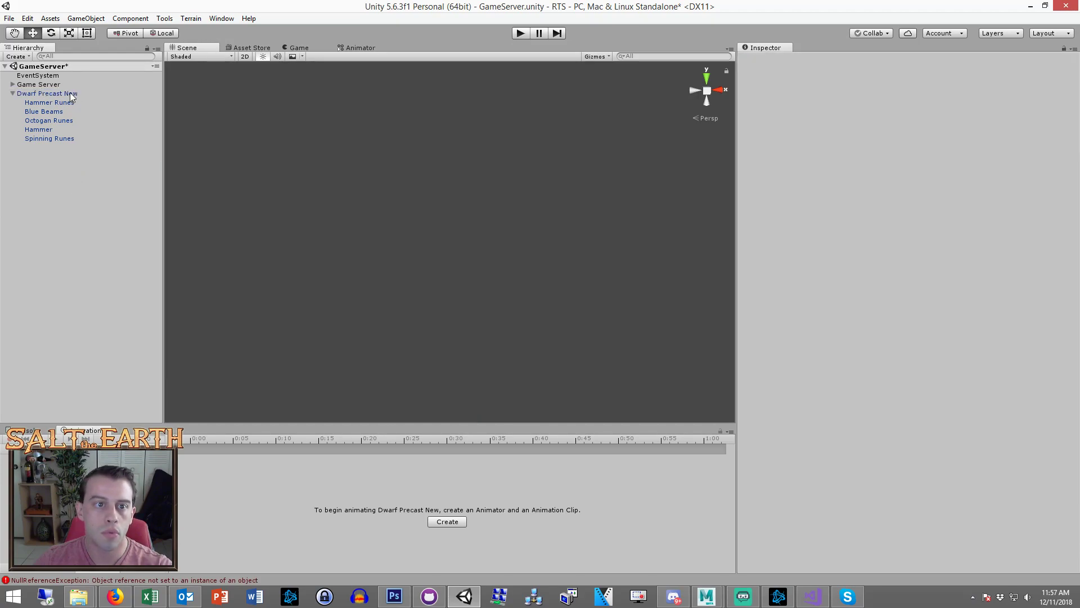
{"action": "key", "text": "ctrl+s"}
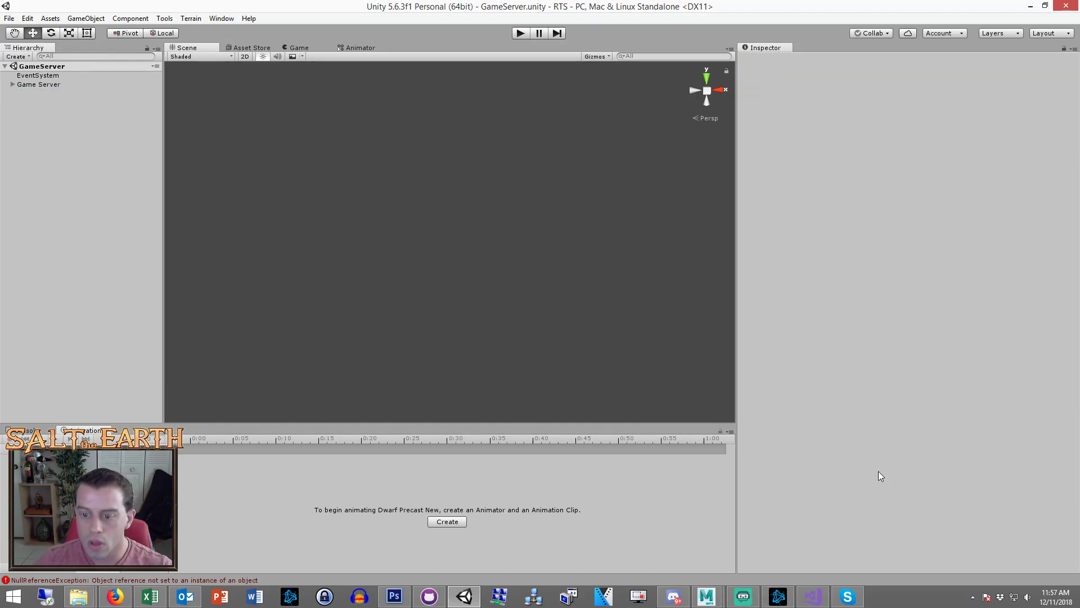
Switch to Visual Studio and open the GameServer.cs script
{"action": "left_click", "coordinate": [826, 595]}
{"action": "left_click", "coordinate": [647, 274]}
{"action": "left_click", "coordinate": [714, 185]}
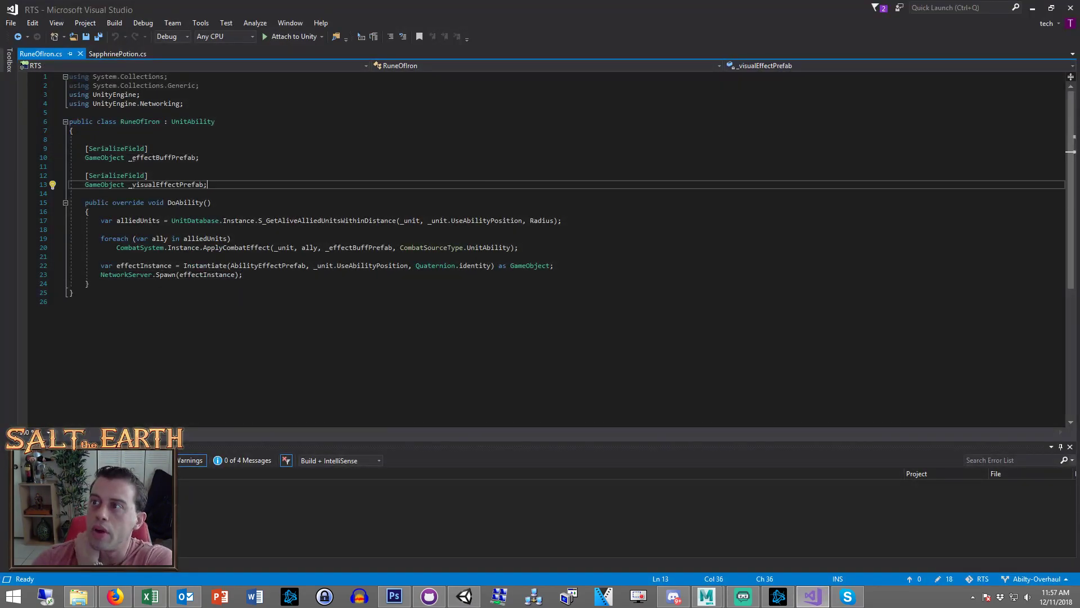
{"action": "key", "text": "alt+Tab"}
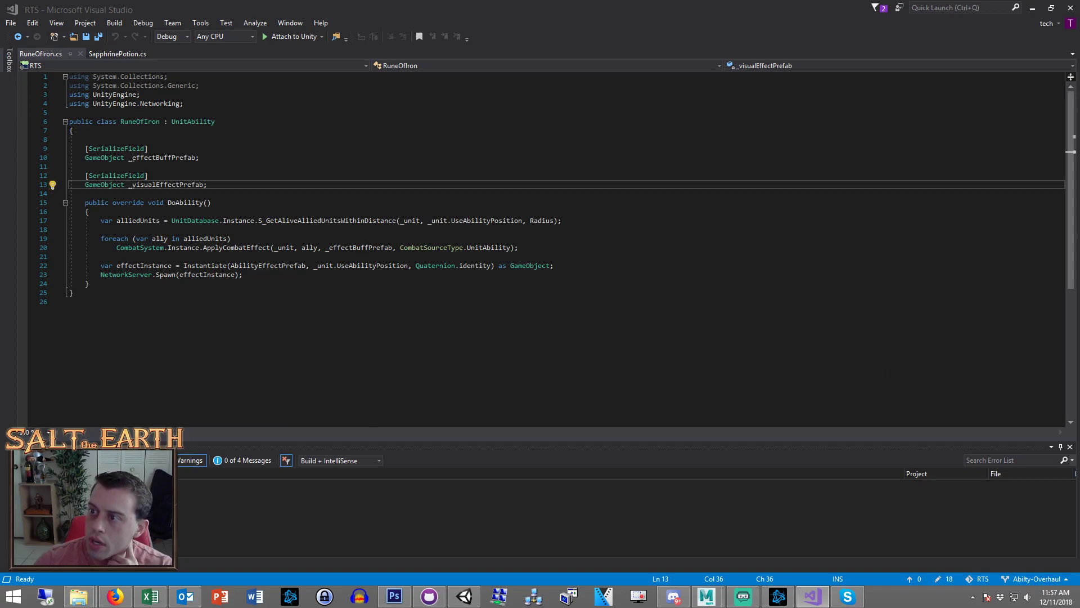
{"action": "left_click", "coordinate": [89, 283]}
{"action": "left_click", "coordinate": [230, 239]}
{"action": "left_click", "coordinate": [211, 202]}
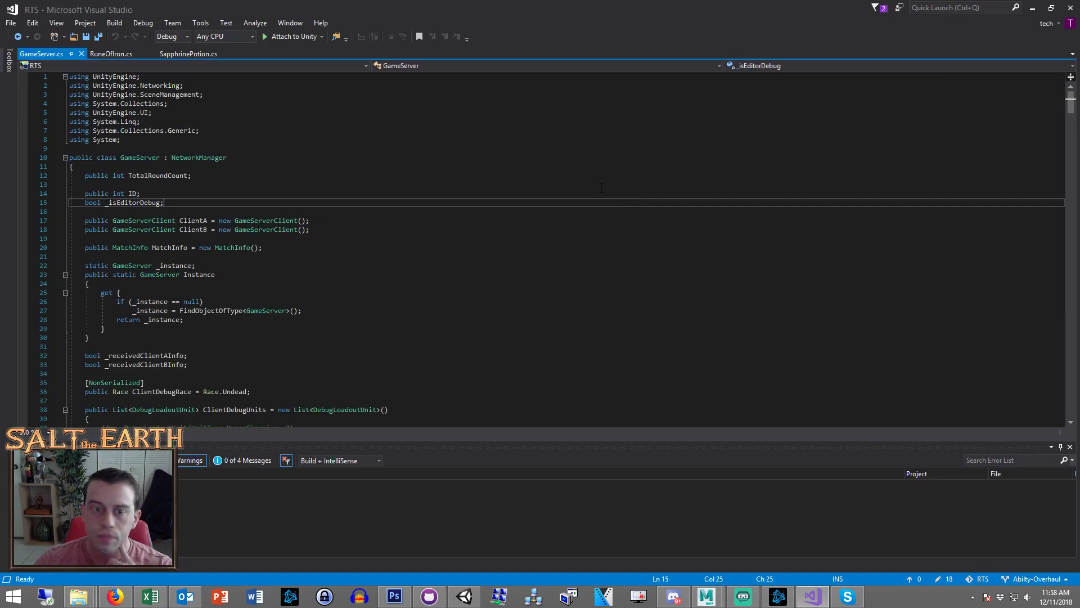
Uncomment the Dwarf_RuneOfIron ability in the DwarfRunesmith entry of the client unit configuration
{"action": "scroll", "coordinate": [474, 267], "scroll_direction": "down", "scroll_amount": 20}
{"action": "left_click", "coordinate": [474, 267]}
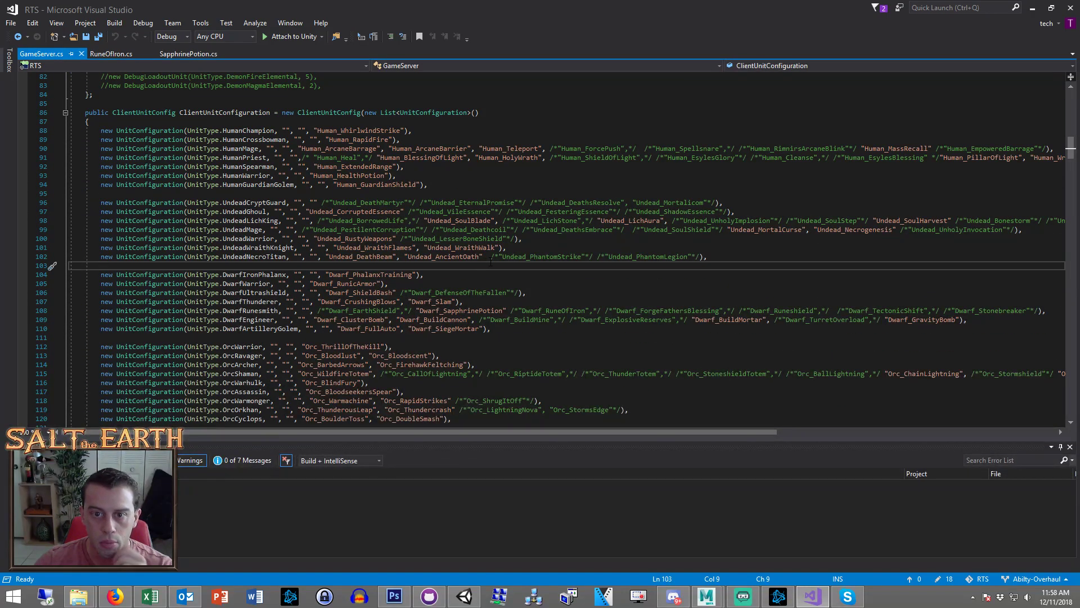
{"action": "left_click", "coordinate": [472, 284]}
{"action": "left_click", "coordinate": [491, 303]}
{"action": "left_click", "coordinate": [762, 310]}
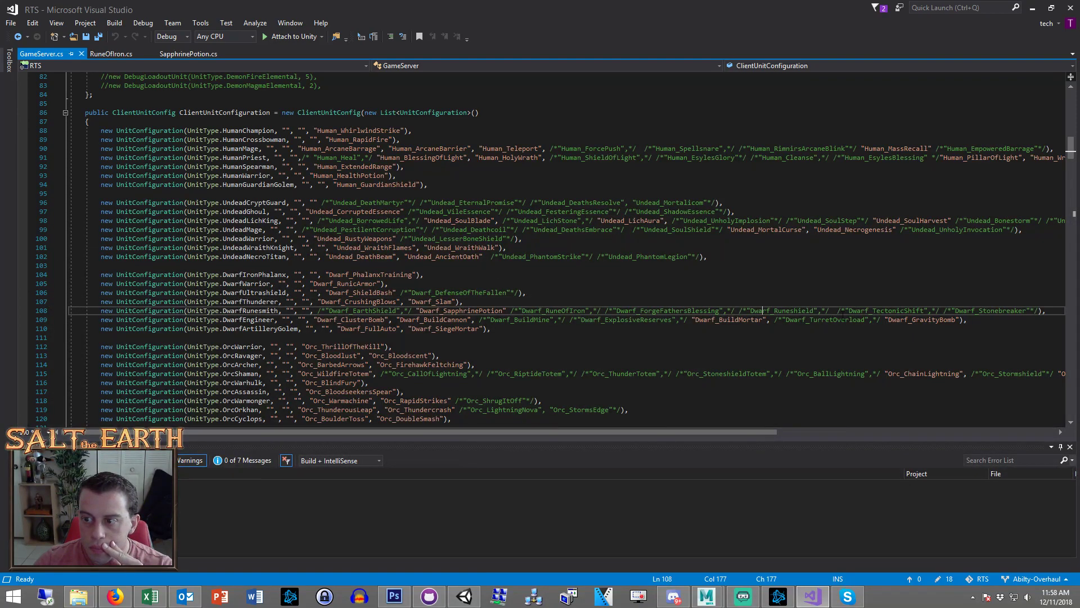
{"action": "left_click_drag", "start_coordinate": [602, 310], "coordinate": [518, 310]}
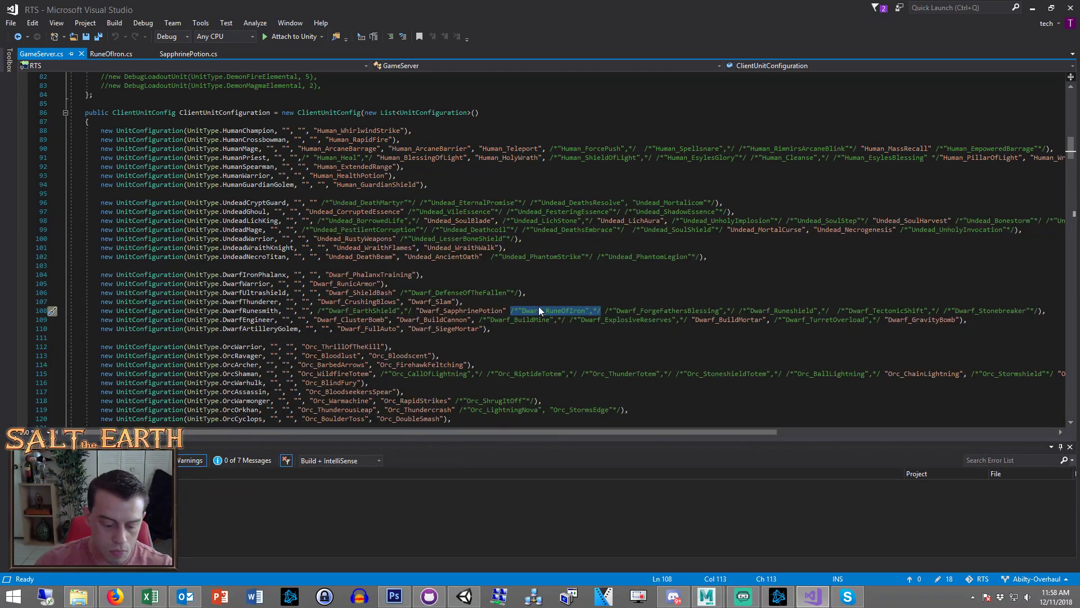
{"action": "key", "text": "ctrl+k"}
{"action": "key", "text": "ctrl+u"}
Add a comma between Dwarf_SapphrinePotion and Dwarf_RuneOfIron in the DwarfRunesmith entry and save the script
{"action": "double_click", "coordinate": [512, 312]}
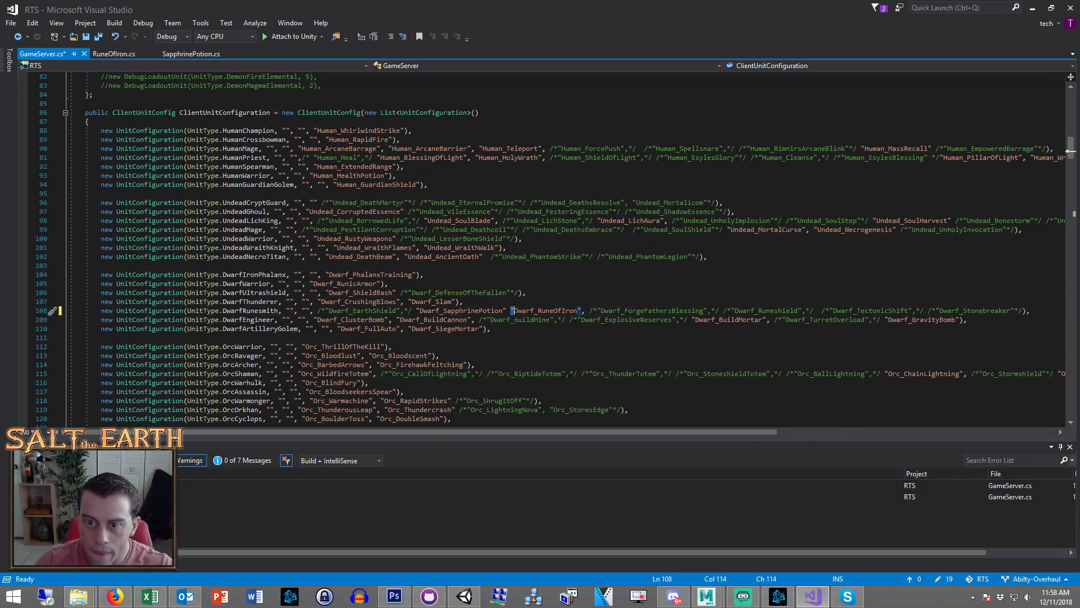
{"action": "left_click", "coordinate": [507, 311]}
{"action": "type", "text": ","}
{"action": "key", "text": "ctrl+s"}
Remove the trailing comma after Dwarf_RuneOfIron in the DwarfRunesmith entry, save GameServer.cs, and return to Unity
{"action": "left_click", "coordinate": [587, 304]}
{"action": "left_click", "coordinate": [587, 285]}
{"action": "left_click_drag", "start_coordinate": [587, 284], "coordinate": [626, 318]}
{"action": "left_click", "coordinate": [629, 310]}
{"action": "left_click", "coordinate": [589, 302]}
{"action": "left_click", "coordinate": [589, 311]}
{"action": "key", "text": "BackSpace"}
{"action": "left_click", "coordinate": [664, 319]}
{"action": "key", "text": "ctrl+s"}
{"action": "double_click", "coordinate": [648, 313]}
{"action": "left_click", "coordinate": [466, 594]}
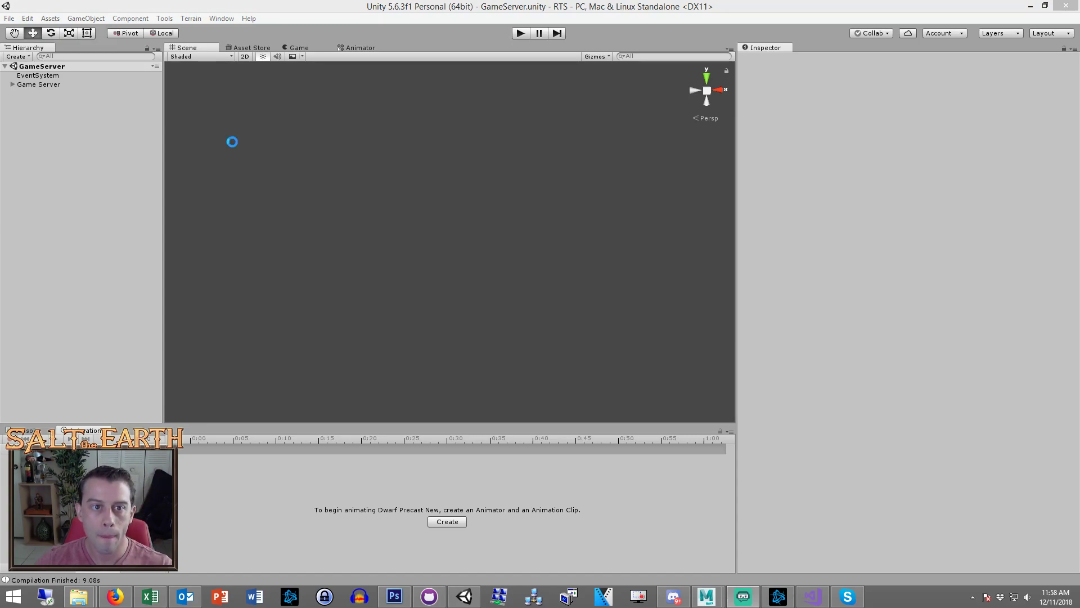
Run the GameServer scene in play mode and launch the RTS client from its configuration dialog
{"action": "left_click", "coordinate": [521, 33]}
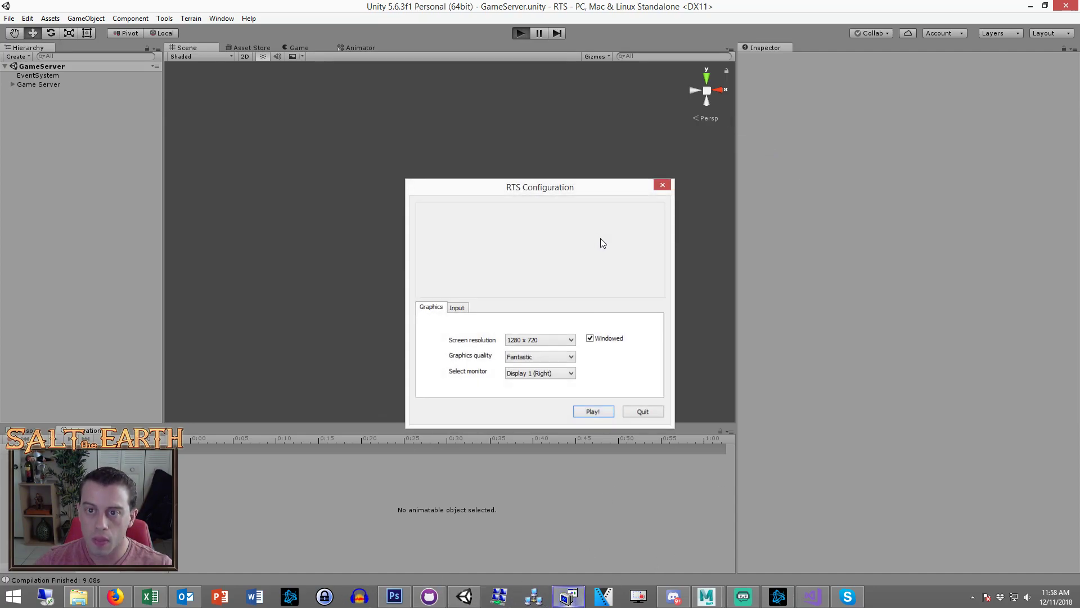
{"action": "left_click_drag", "start_coordinate": [569, 190], "coordinate": [522, 137]}
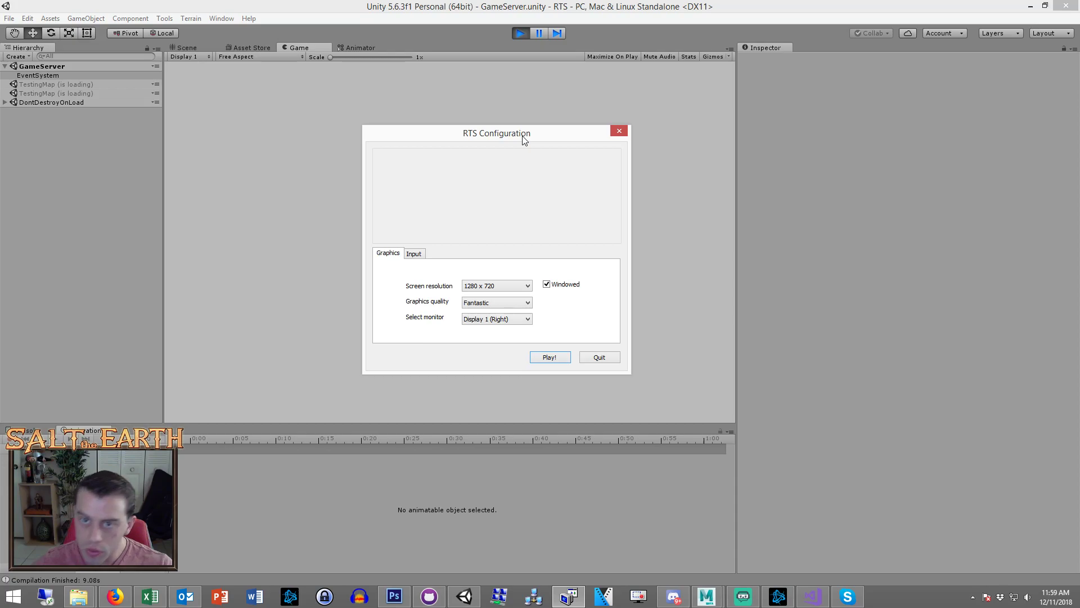
{"action": "left_click", "coordinate": [549, 357]}
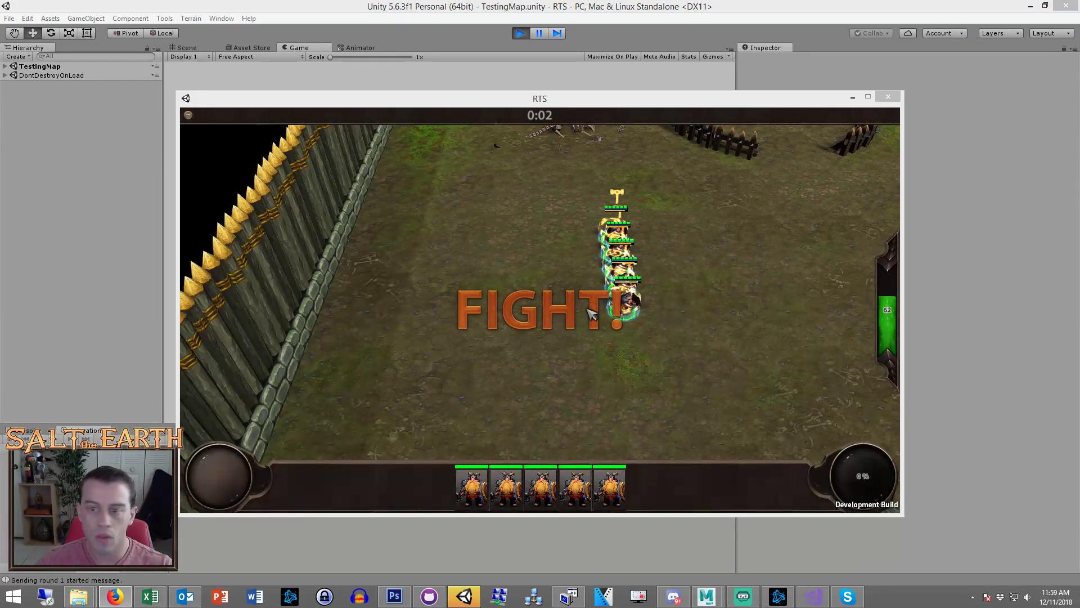
Spread two Runesmiths away from the dwarf group on the testing map by ordering them to separate spots
{"action": "left_click", "coordinate": [661, 328]}
{"action": "key", "text": "Right"}
{"action": "key", "text": "Left"}
{"action": "left_click", "coordinate": [437, 336]}
{"action": "right_click", "coordinate": [589, 396]}
{"action": "left_click", "coordinate": [432, 321]}
{"action": "right_click", "coordinate": [386, 349]}
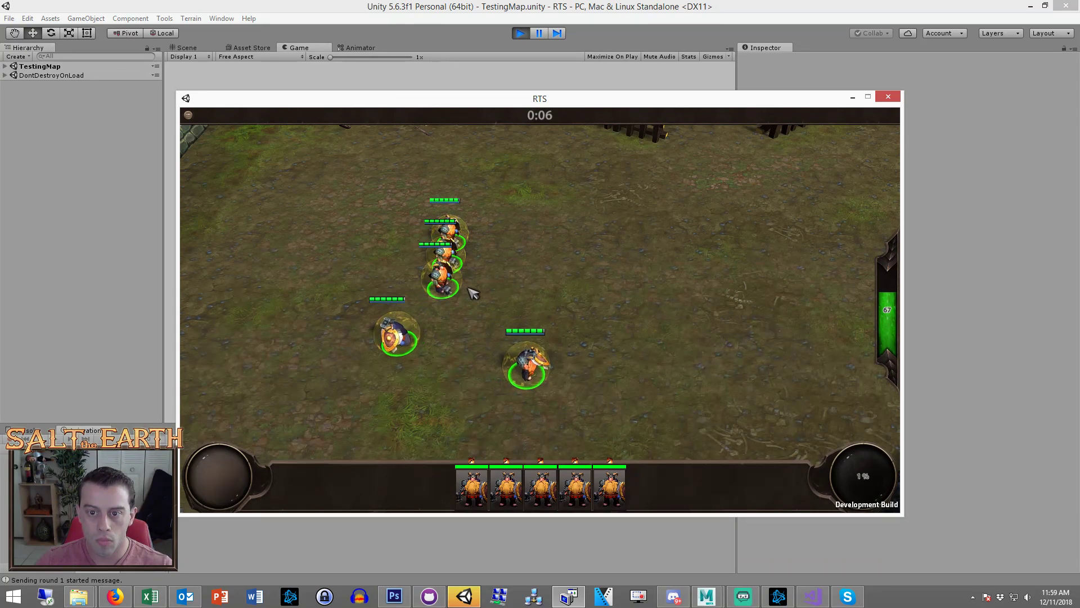
Cast the Rune of Iron ability with the separated Runesmith, then close the game client and stop play mode
{"action": "left_click", "coordinate": [565, 378]}
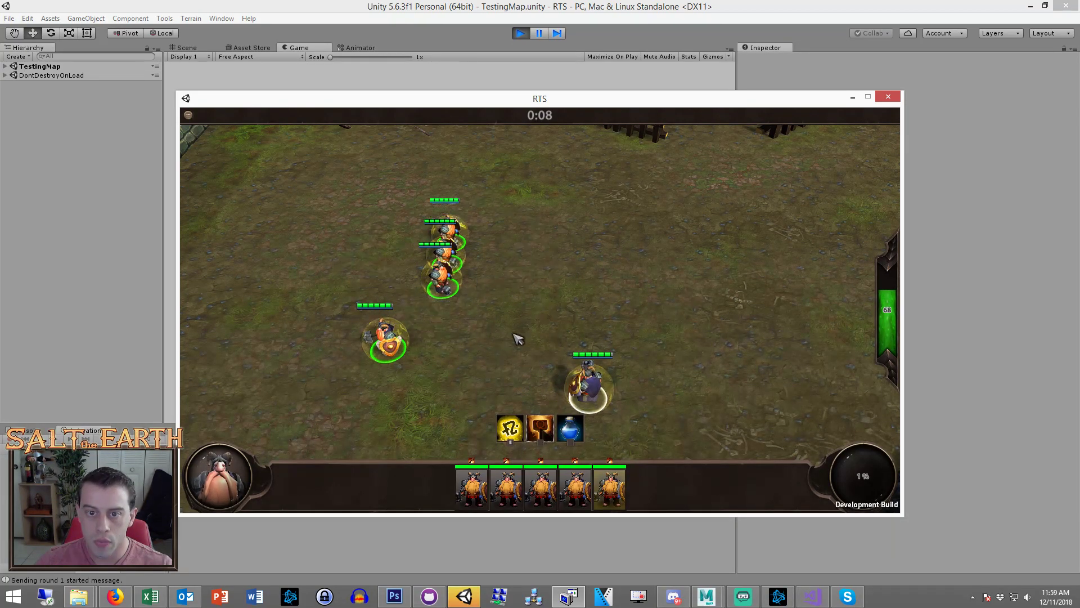
{"action": "key", "text": "q"}
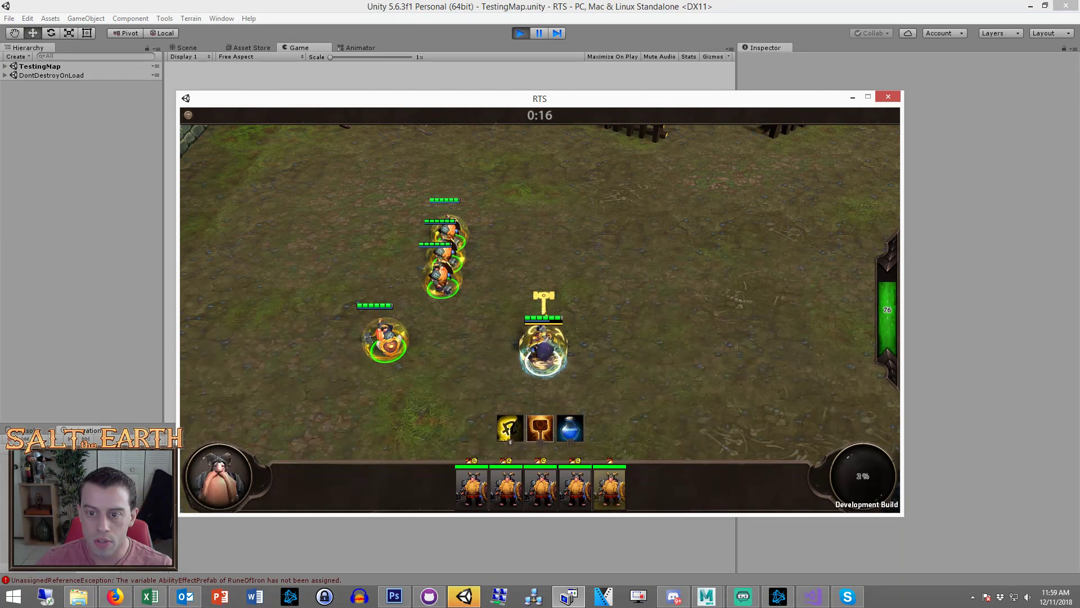
{"action": "left_click", "coordinate": [623, 326]}
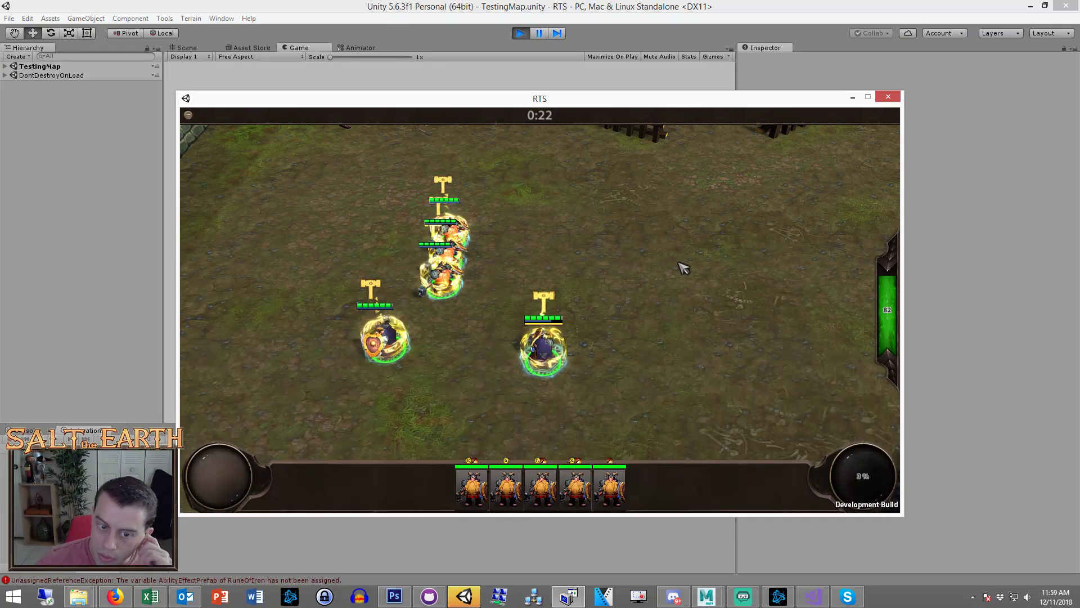
{"action": "left_click", "coordinate": [888, 97]}
{"action": "left_click", "coordinate": [517, 33]}
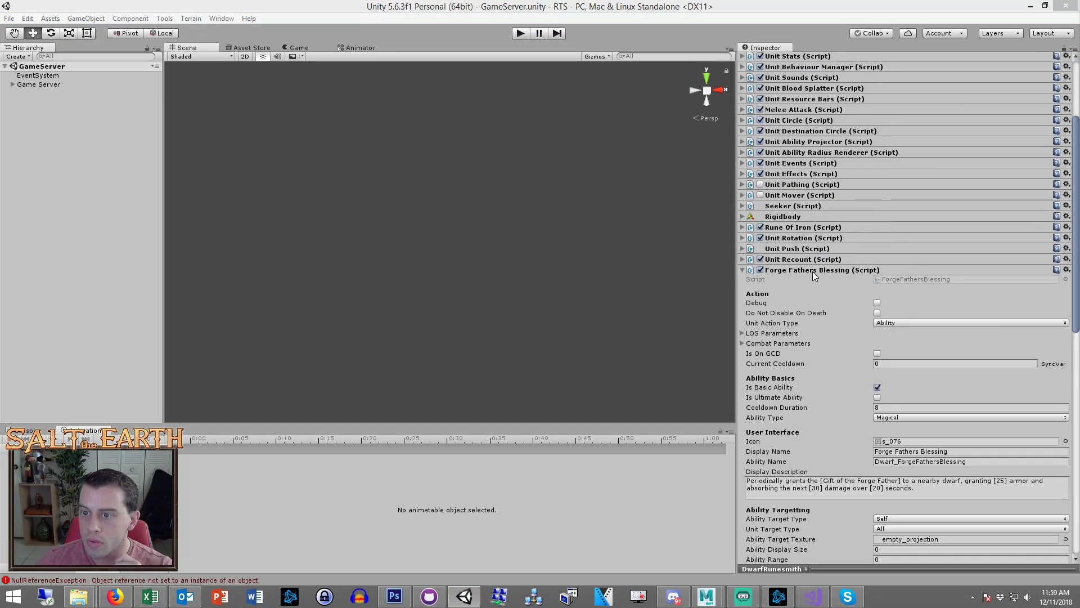
Assign RuneOfIronEffect as the Visual Effect Prefab under Animation in the DwarfRunesmith's Rune Of Iron script component
{"action": "left_click", "coordinate": [810, 271]}
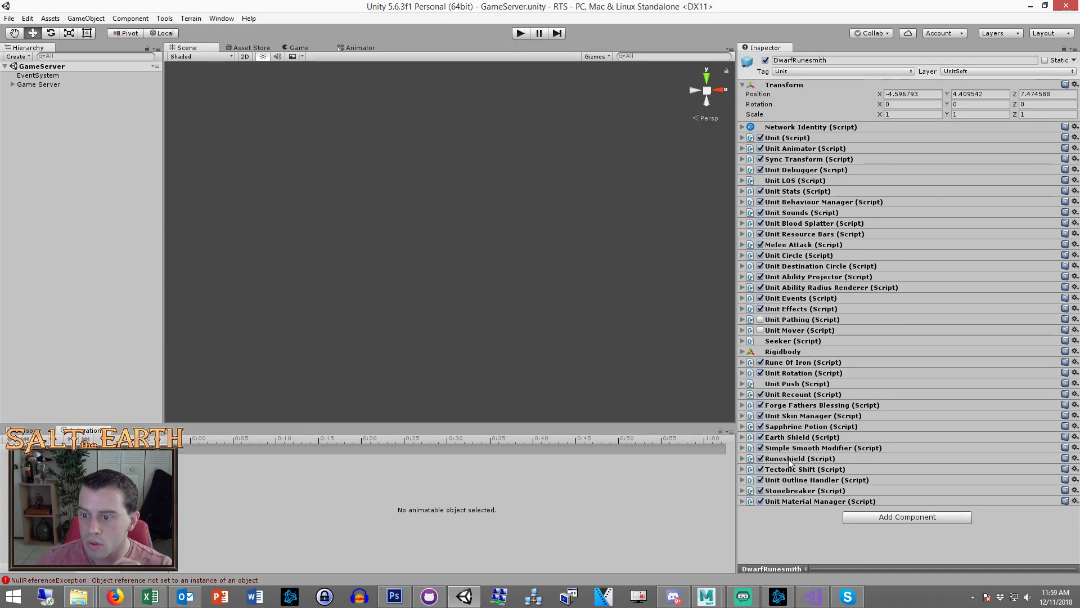
{"action": "left_click", "coordinate": [809, 363]}
{"action": "scroll", "coordinate": [848, 326], "scroll_direction": "down", "scroll_amount": 6}
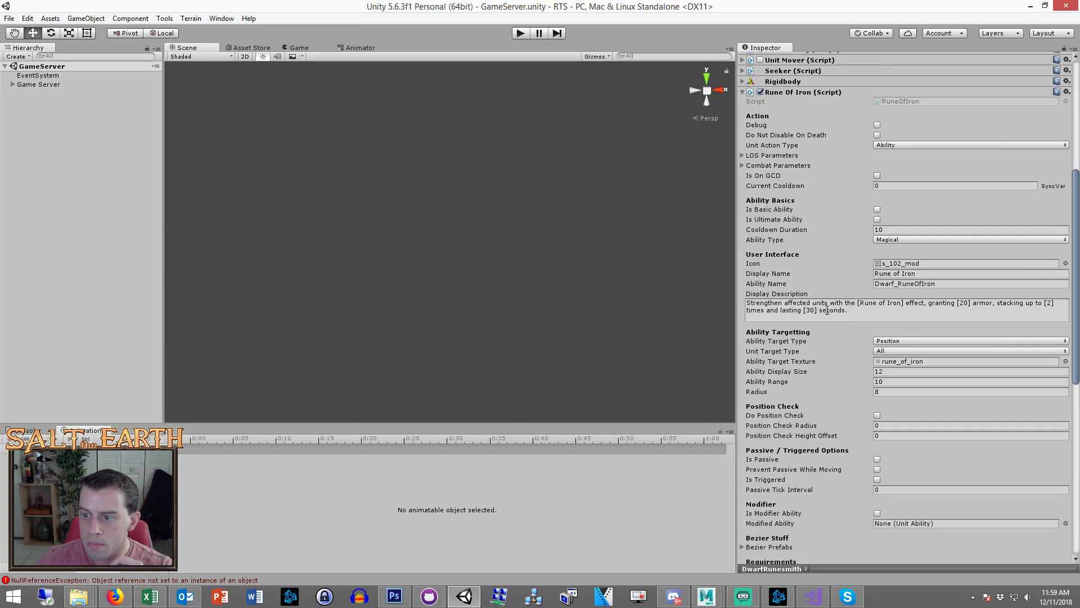
{"action": "scroll", "coordinate": [819, 318], "scroll_direction": "down", "scroll_amount": 10}
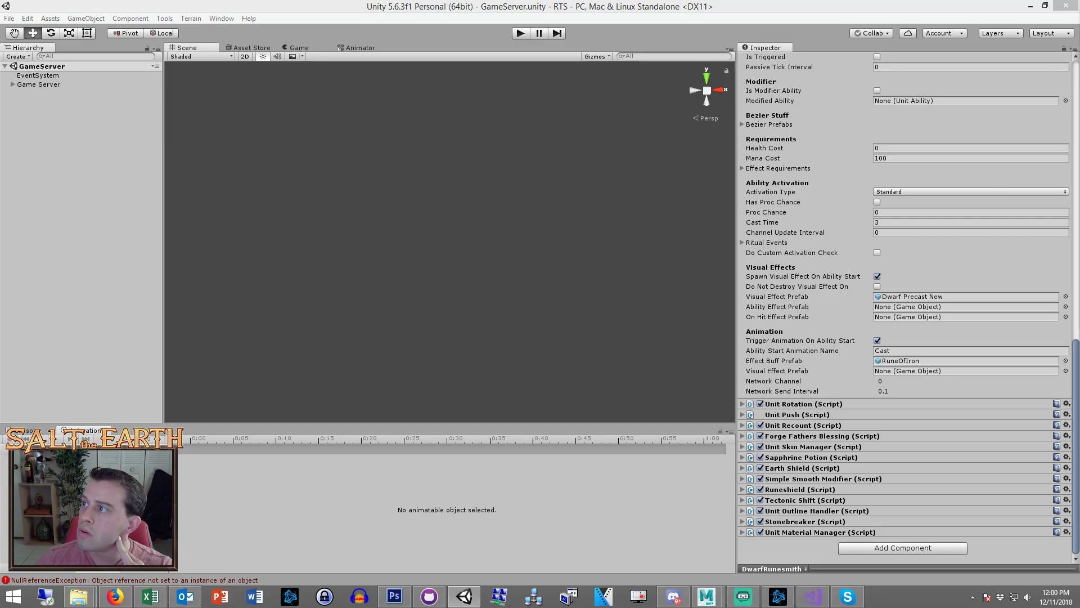
{"action": "left_click_drag", "start_coordinate": [997, 424], "coordinate": [932, 371]}
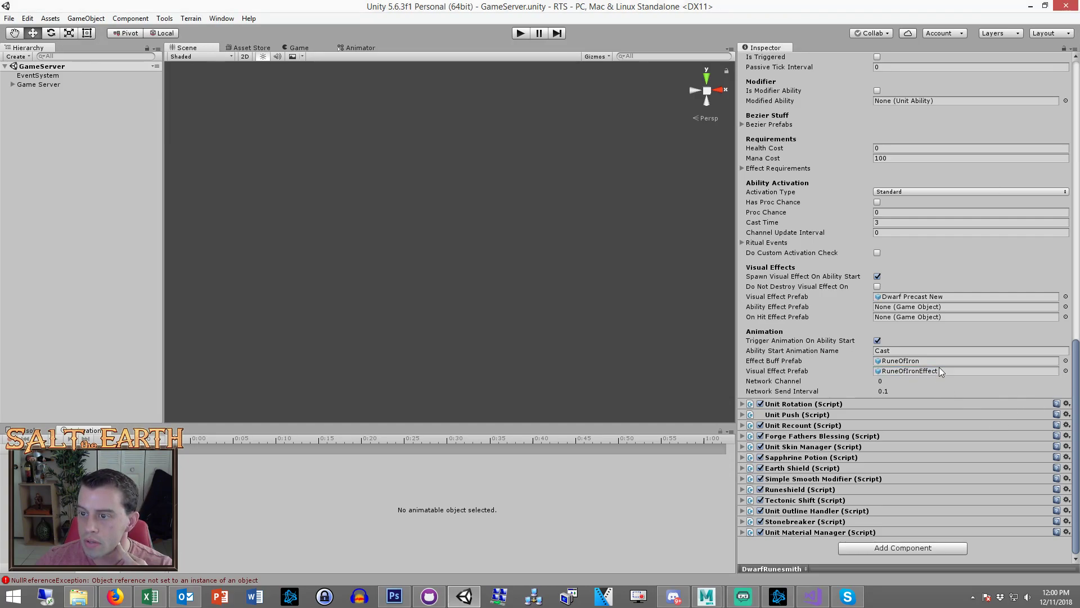
Set the Rune Of Iron component's Ability Range to 15
{"action": "scroll", "coordinate": [913, 342], "scroll_direction": "up", "scroll_amount": 10}
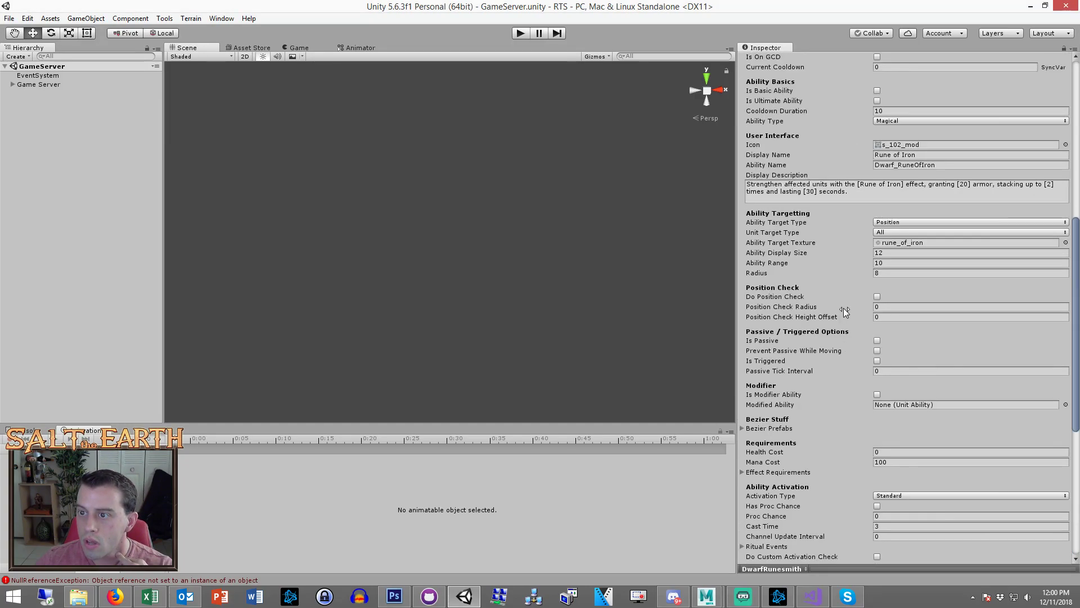
{"action": "left_click", "coordinate": [895, 262]}
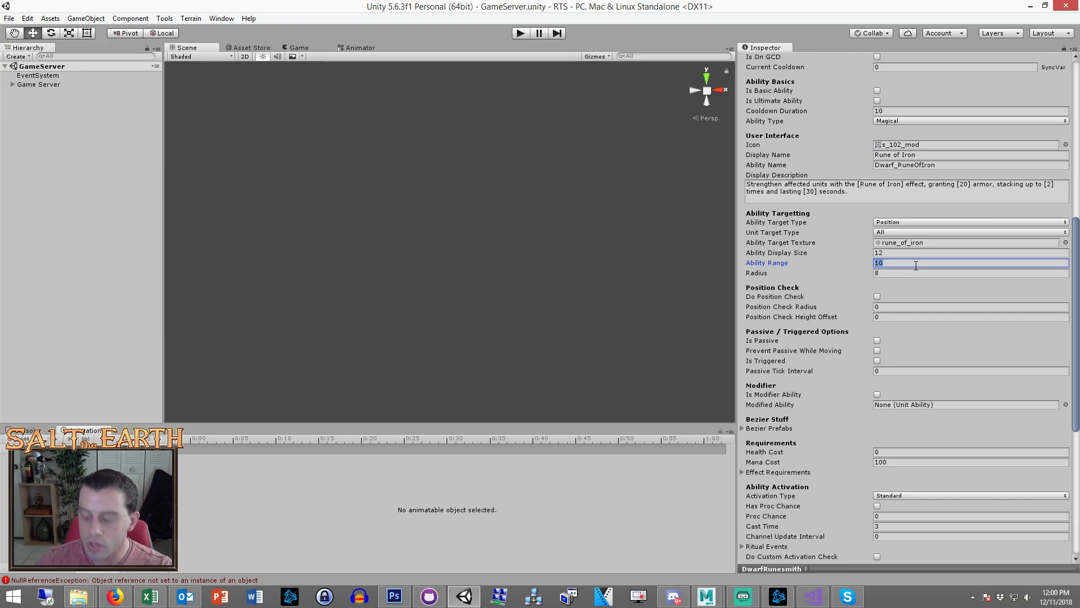
{"action": "key", "text": "Return"}
Set the Rune Of Iron component's Cast Time to 3.5
{"action": "scroll", "coordinate": [832, 282], "scroll_direction": "down", "scroll_amount": 8}
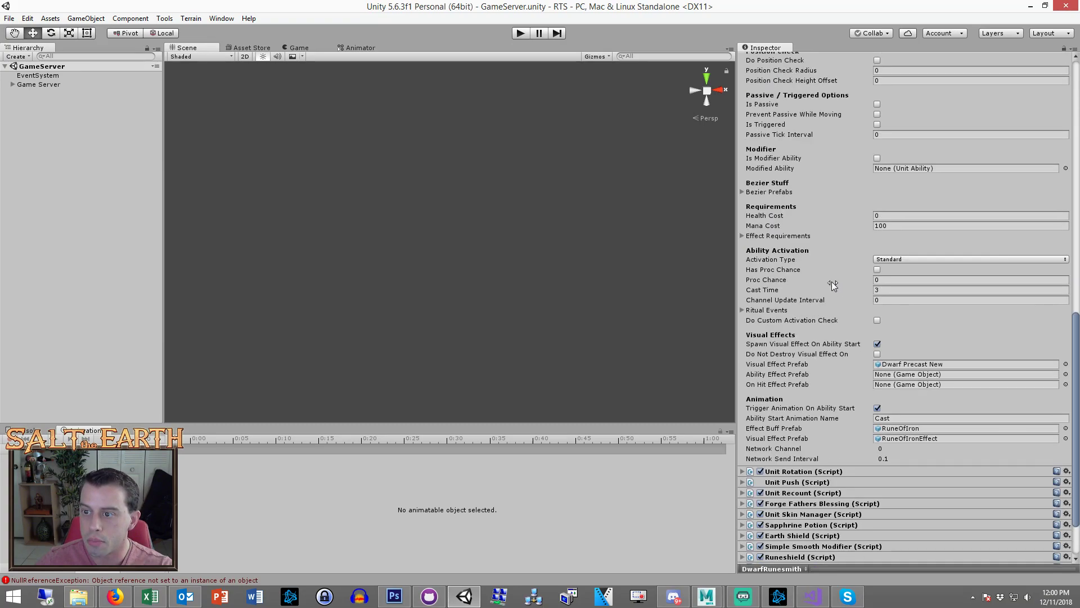
{"action": "scroll", "coordinate": [832, 282], "scroll_direction": "down", "scroll_amount": 3}
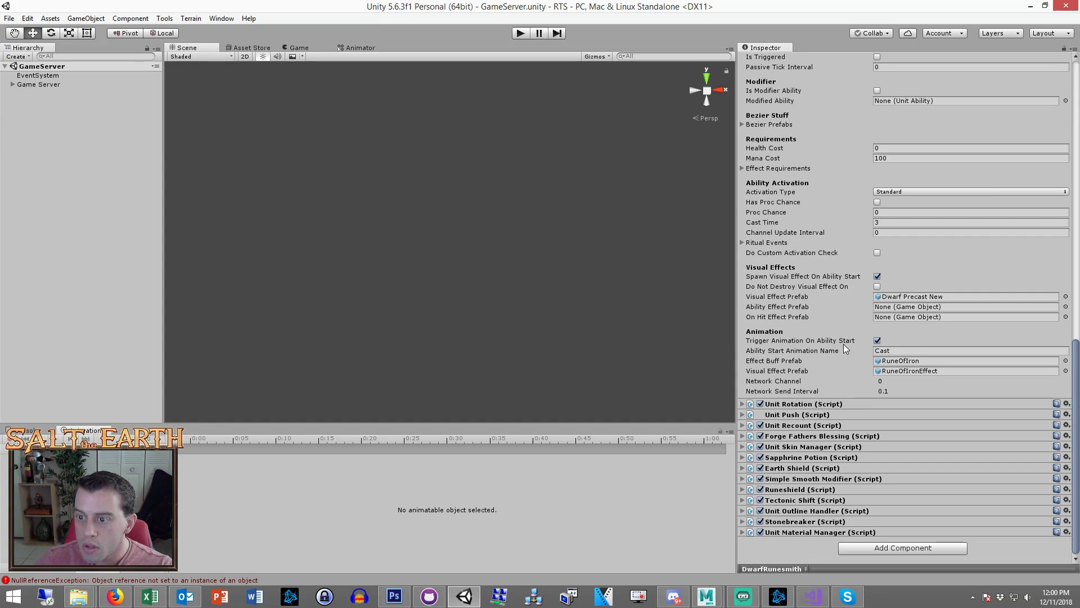
{"action": "left_click", "coordinate": [889, 222]}
{"action": "type", "text": "3.5"}
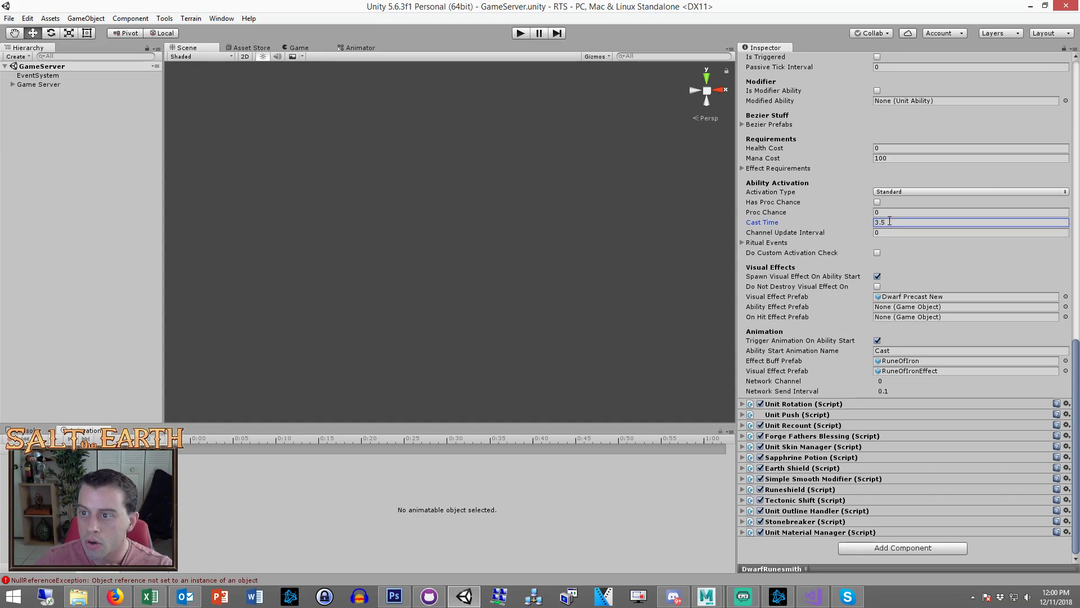
{"action": "scroll", "coordinate": [811, 219], "scroll_direction": "up", "scroll_amount": 10}
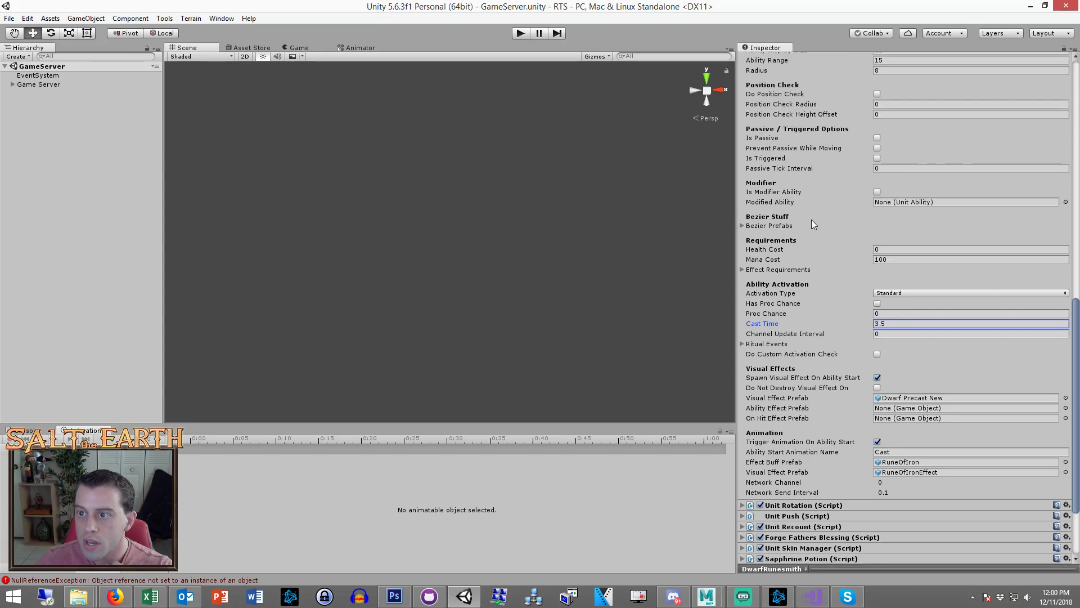
{"action": "scroll", "coordinate": [812, 225], "scroll_direction": "down", "scroll_amount": 10}
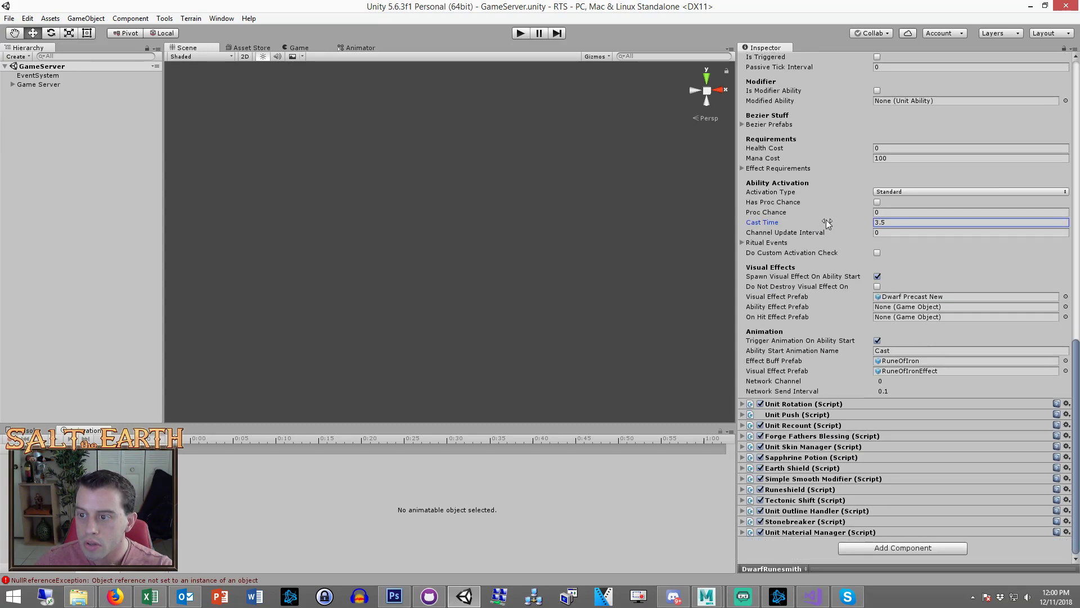
Deselect the DwarfRunesmith prefab, clear the console, and build and run the game
{"action": "left_click", "coordinate": [82, 175]}
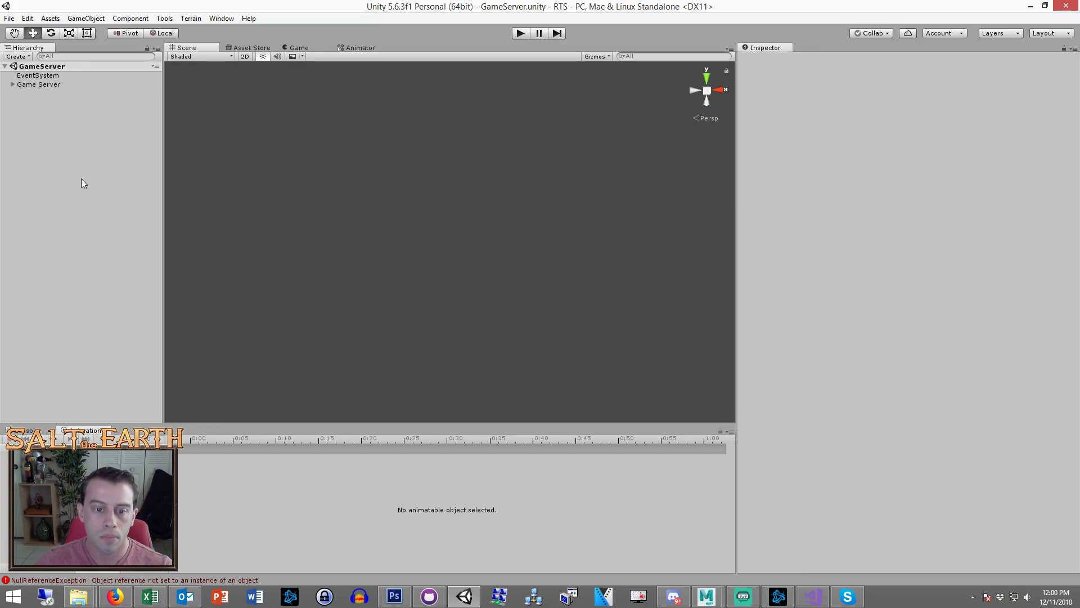
{"action": "left_click", "coordinate": [29, 430]}
{"action": "left_click", "coordinate": [13, 439]}
{"action": "left_click", "coordinate": [82, 430]}
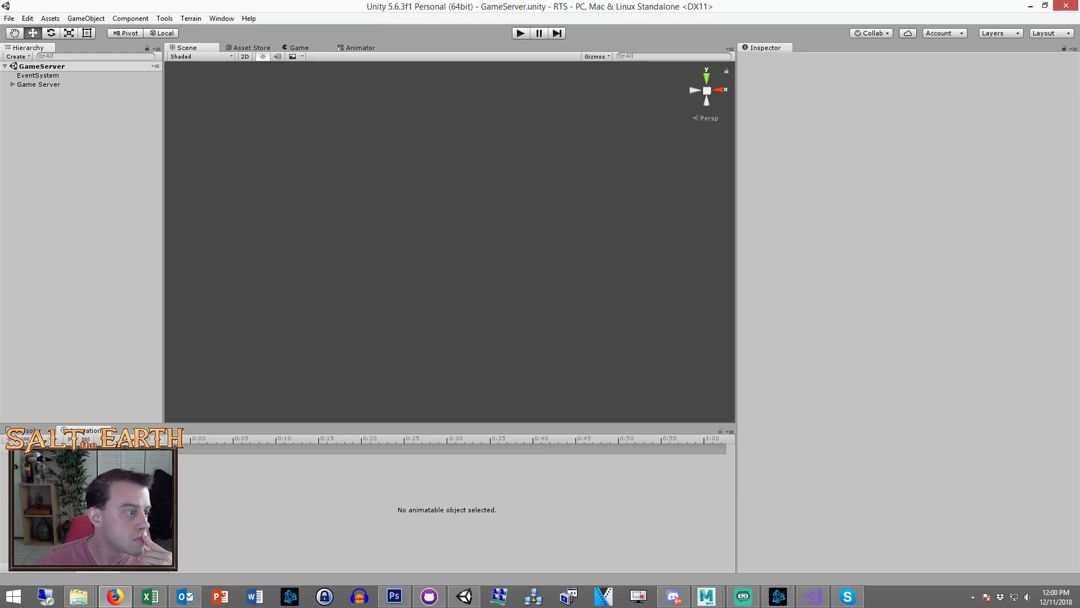
{"action": "key", "text": "ctrl+b"}
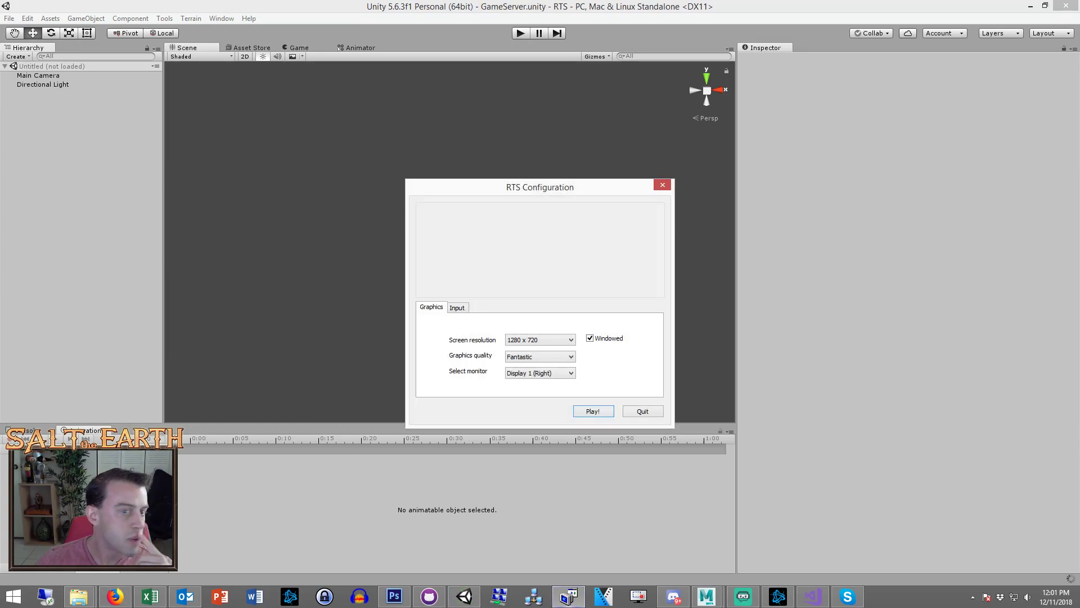
{"action": "left_click", "coordinate": [84, 168]}
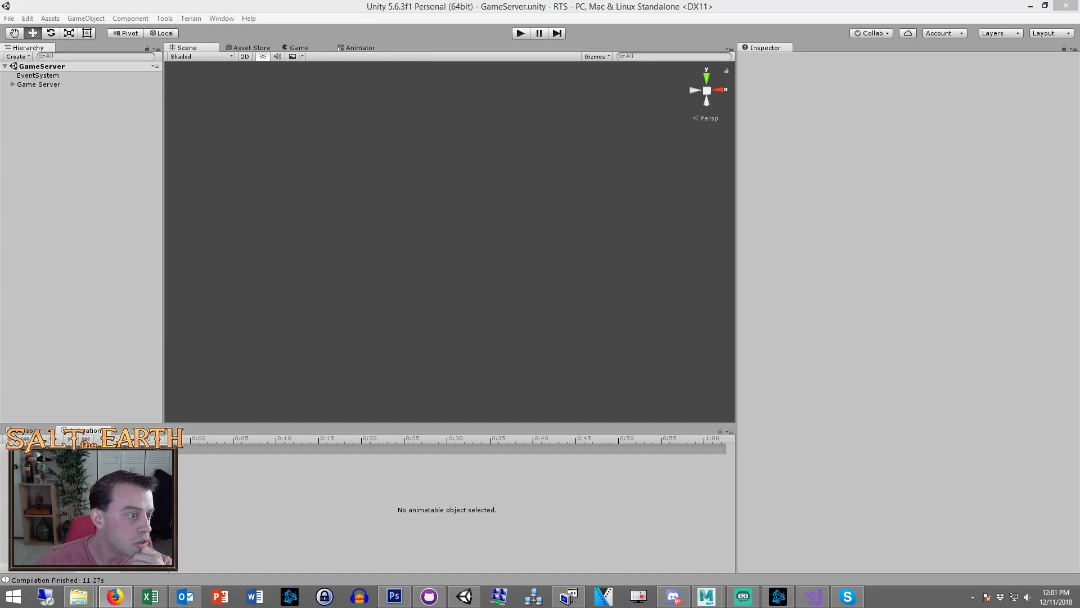
Start play mode for the GameServer scene and set the RuneOfIron effect's Max Stacks to 1
{"action": "left_click", "coordinate": [521, 32]}
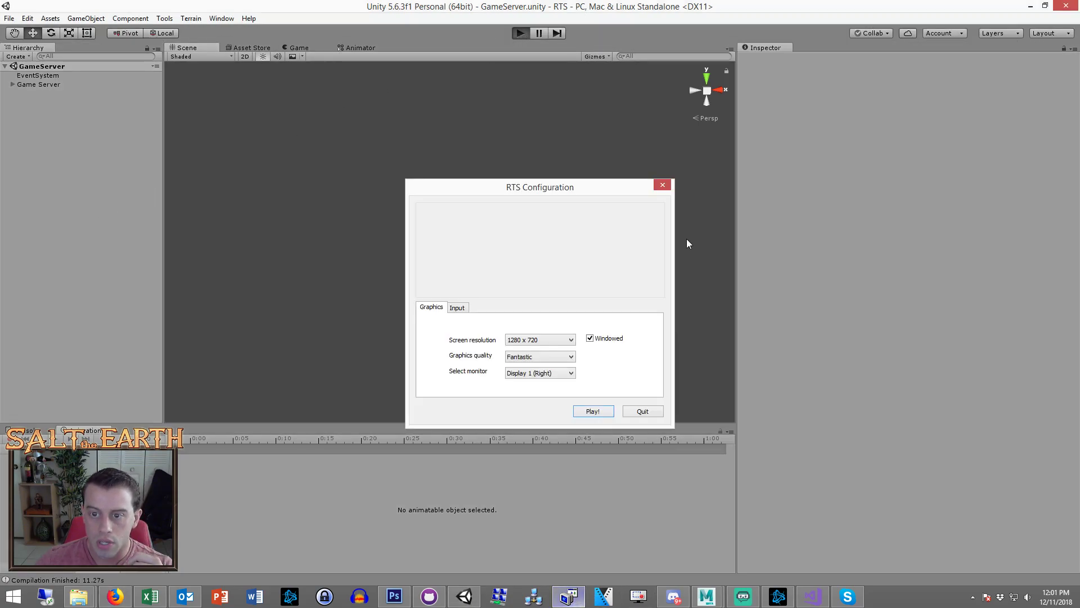
{"action": "left_click_drag", "start_coordinate": [573, 188], "coordinate": [533, 137]}
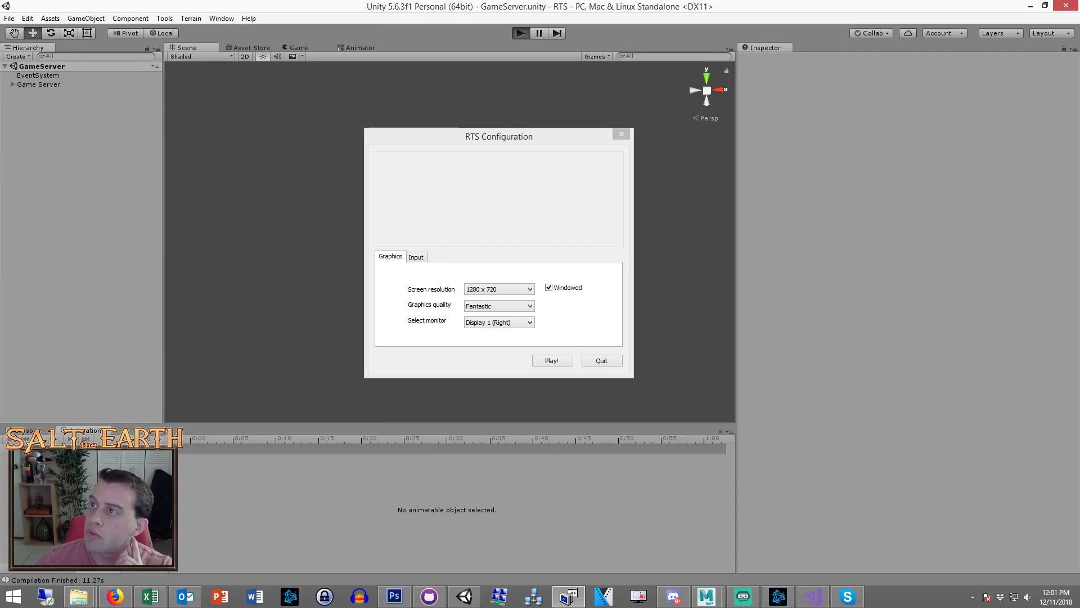
{"action": "key", "text": "ctrl+p"}
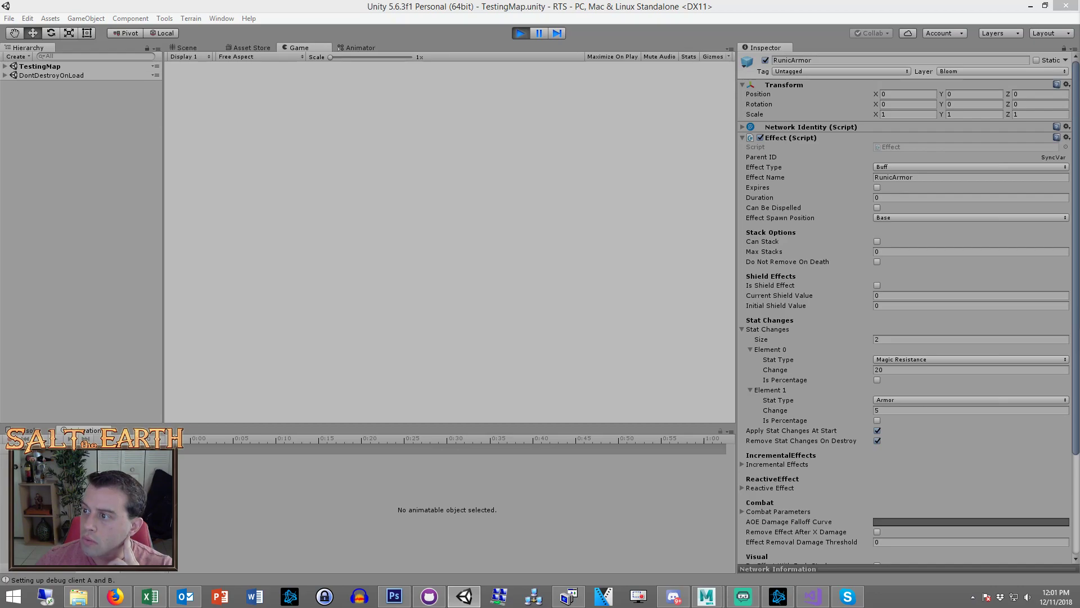
{"action": "left_click", "coordinate": [898, 245]}
{"action": "left_click", "coordinate": [898, 252]}
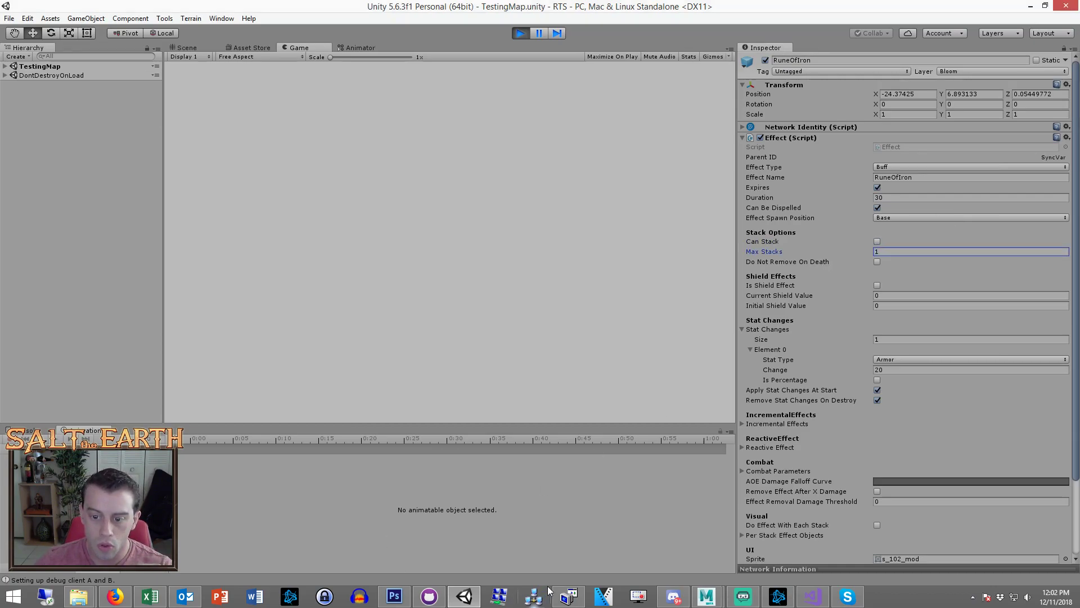
Launch the RTS client and move one Runesmith a short distance away from the dwarf group
{"action": "left_click", "coordinate": [562, 595]}
{"action": "left_click", "coordinate": [549, 360]}
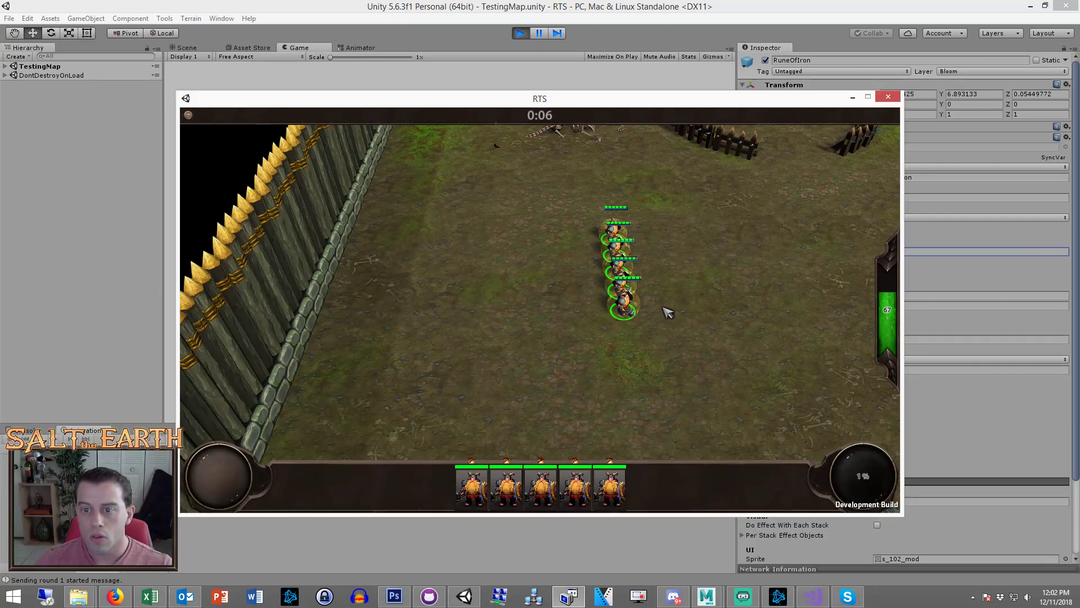
{"action": "key", "text": "s"}
{"action": "key", "text": "d"}
{"action": "scroll", "coordinate": [647, 307], "scroll_direction": "up", "scroll_amount": 2}
{"action": "left_click", "coordinate": [577, 265]}
{"action": "right_click", "coordinate": [627, 312]}
{"action": "key", "text": "w"}
{"action": "key", "text": "d"}
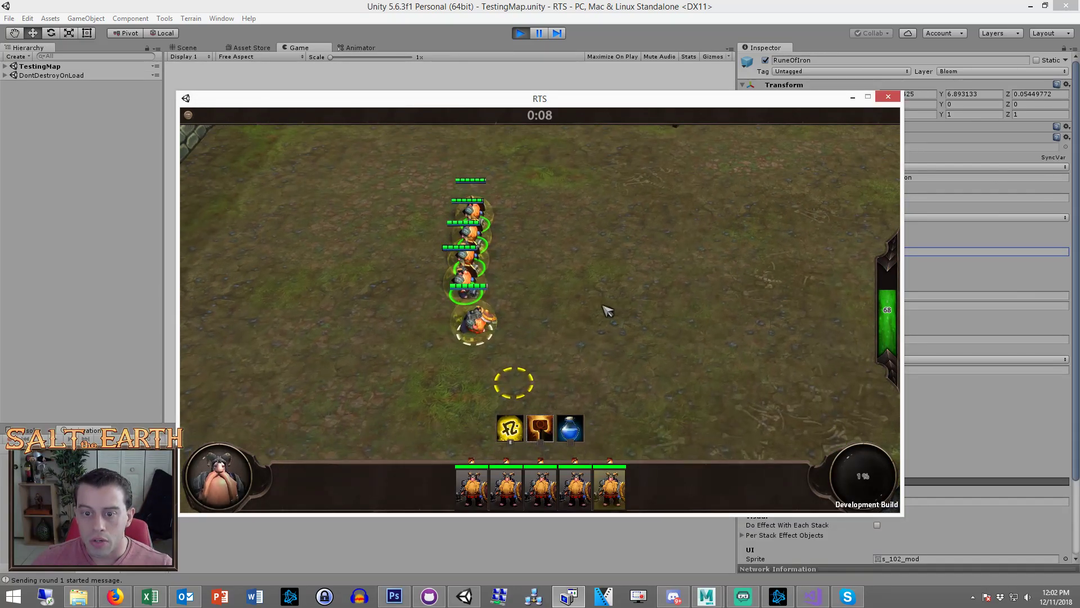
Cast Rune of Iron on the dwarf group with the selected Runesmith to check its effect, then switch to Visual Studio
{"action": "key", "text": "1"}
{"action": "left_click", "coordinate": [473, 265]}
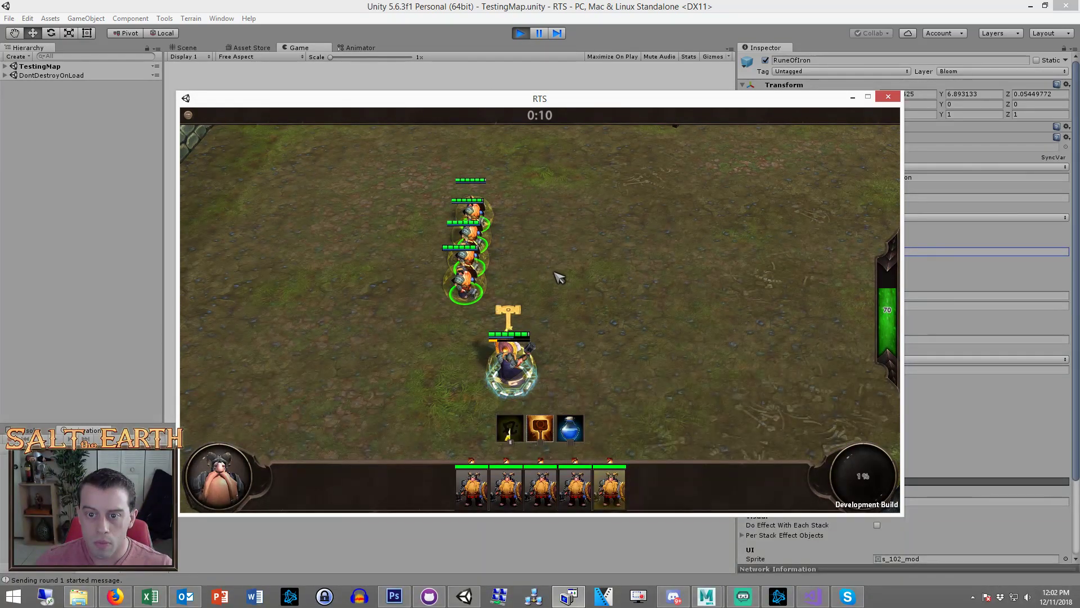
{"action": "key", "text": "a"}
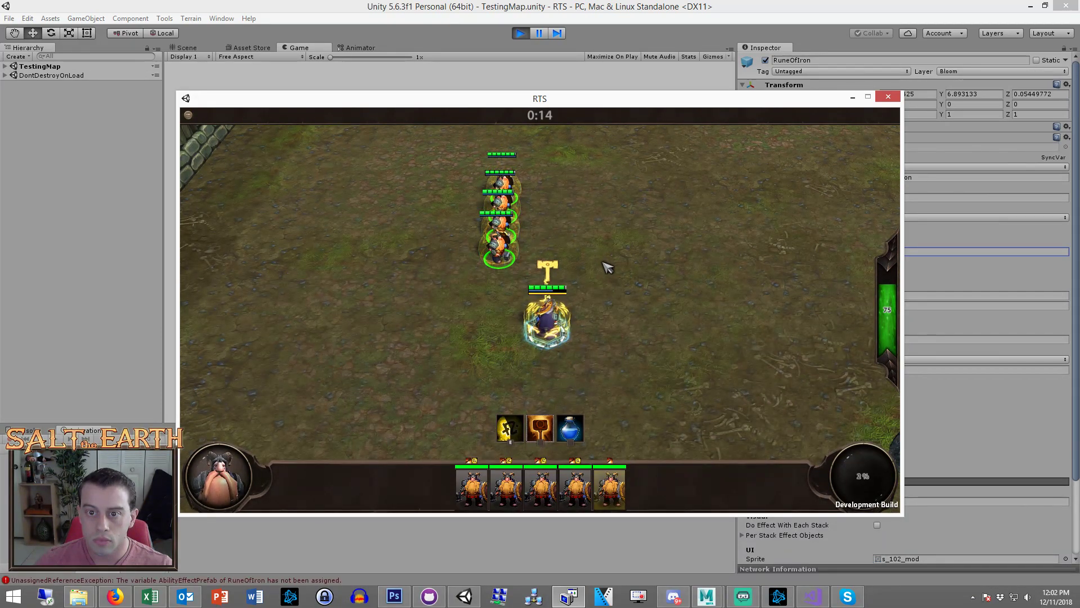
{"action": "left_click", "coordinate": [634, 266]}
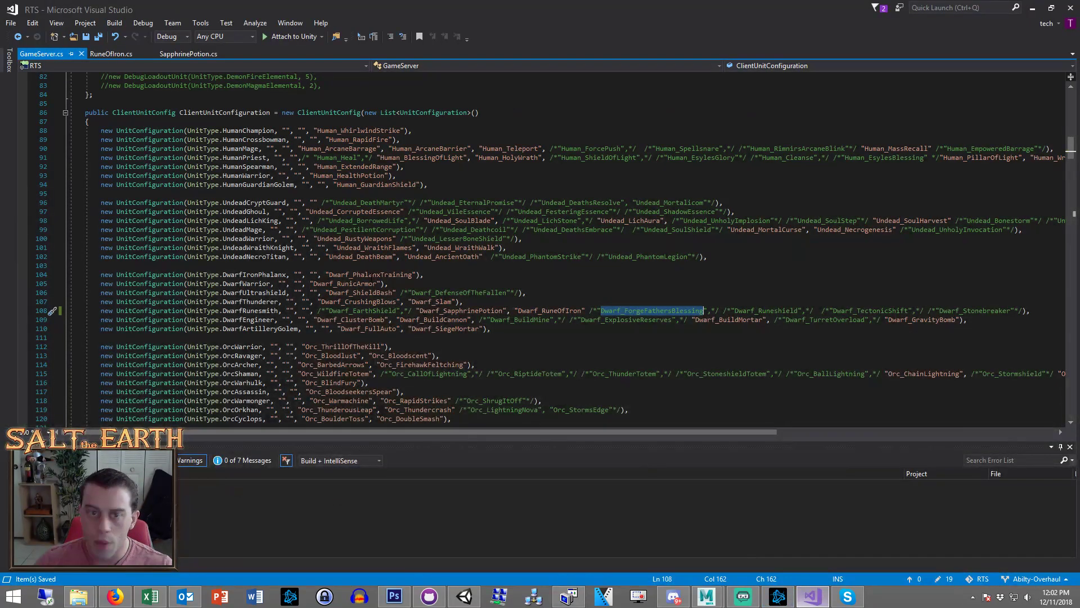
Examine the RuneOfIron script's visual effect prefab field and the code that spawns the effect instance in DoAbility
{"action": "left_click", "coordinate": [316, 193]}
{"action": "left_click", "coordinate": [121, 54]}
{"action": "left_click", "coordinate": [388, 238]}
{"action": "left_click", "coordinate": [433, 257]}
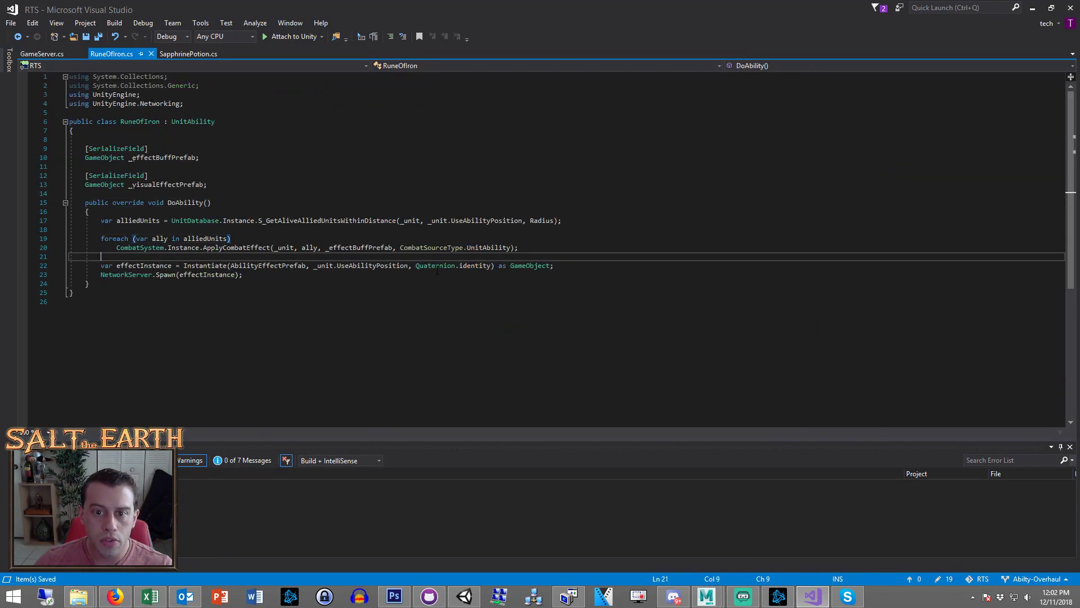
{"action": "triple_click", "coordinate": [187, 185]}
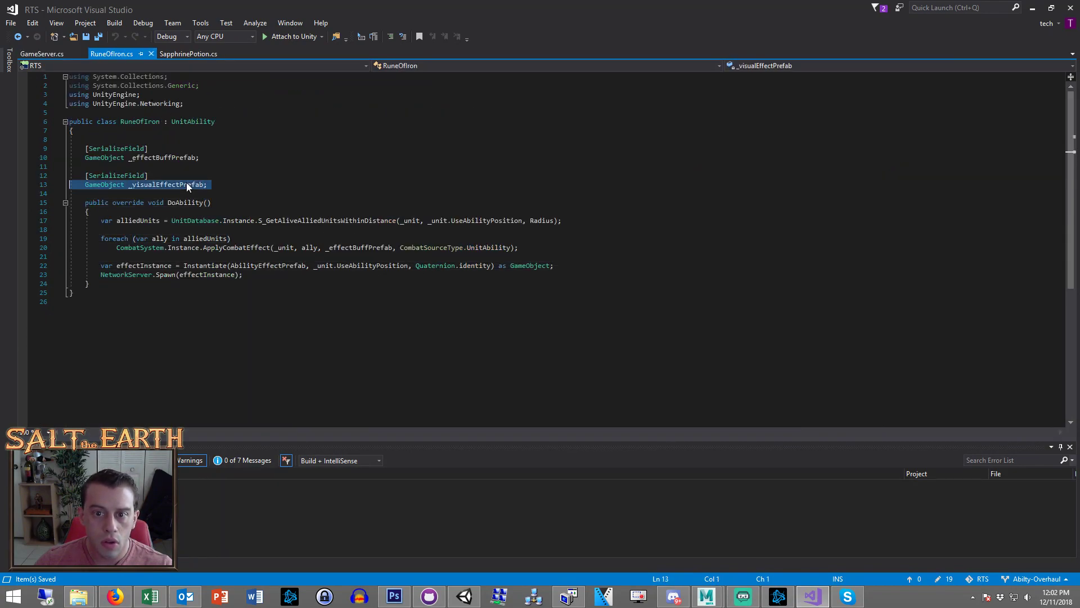
{"action": "left_click", "coordinate": [187, 193]}
{"action": "left_click", "coordinate": [216, 203]}
{"action": "left_click", "coordinate": [279, 264]}
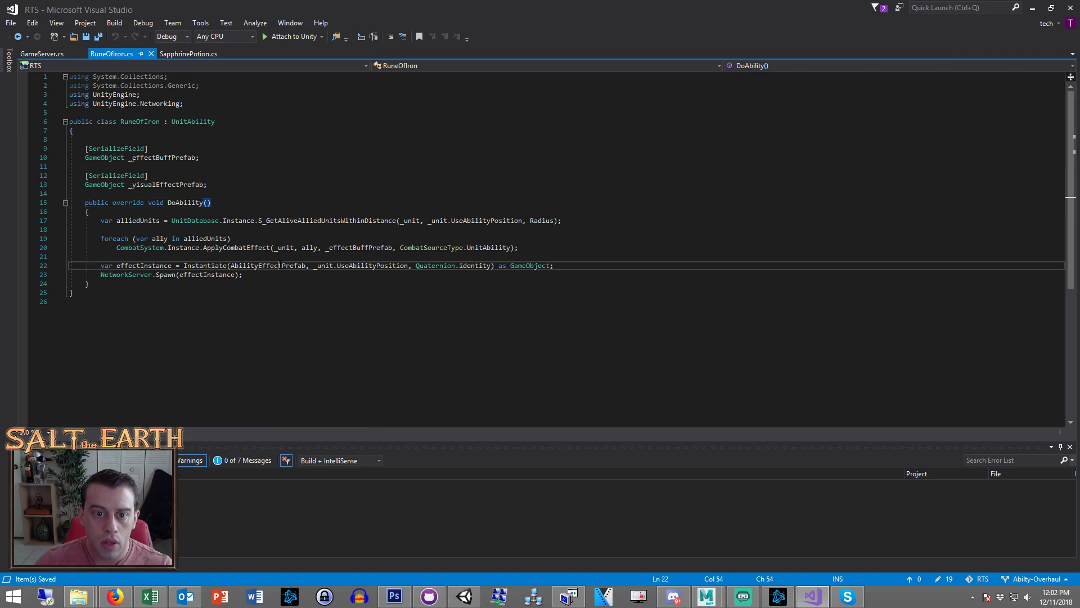
{"action": "left_click", "coordinate": [186, 185]}
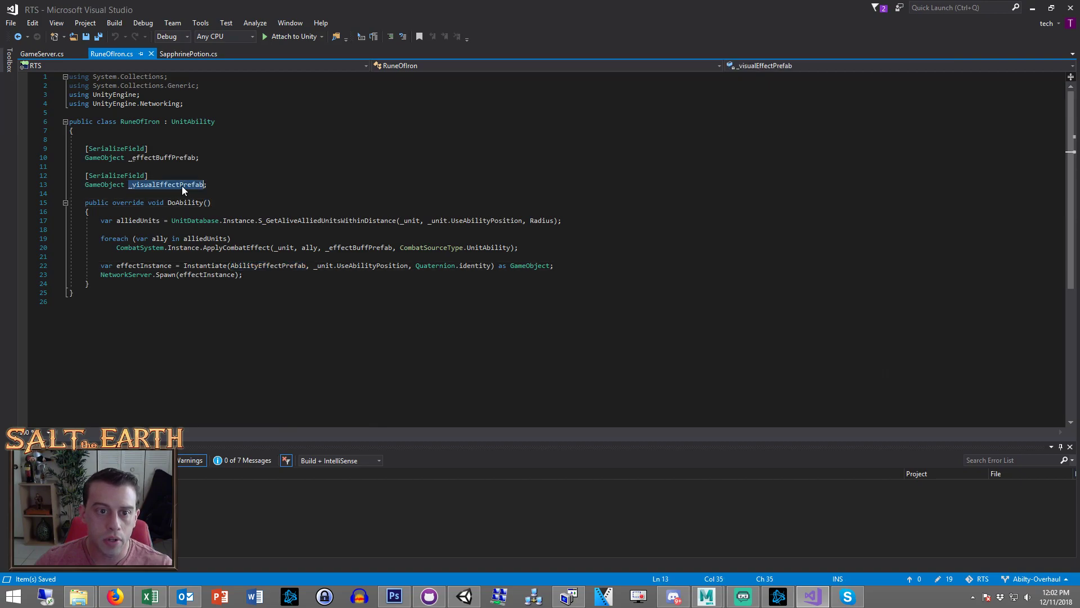
{"action": "left_click", "coordinate": [270, 274]}
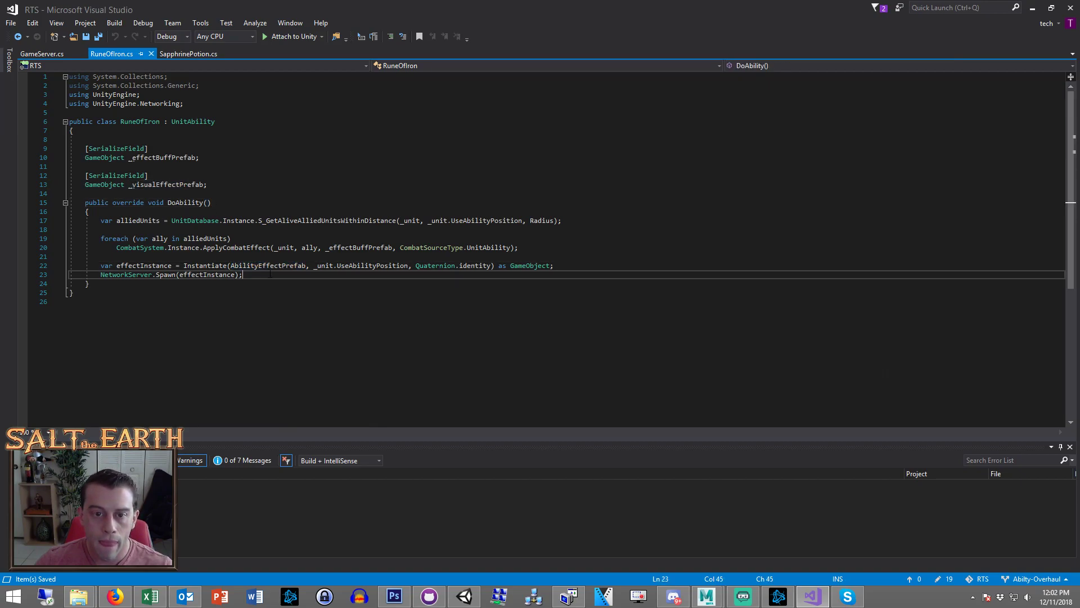
Switch to Unity and stop play mode for the GameServer scene
{"action": "left_click", "coordinate": [464, 596]}
{"action": "left_click", "coordinate": [515, 36]}
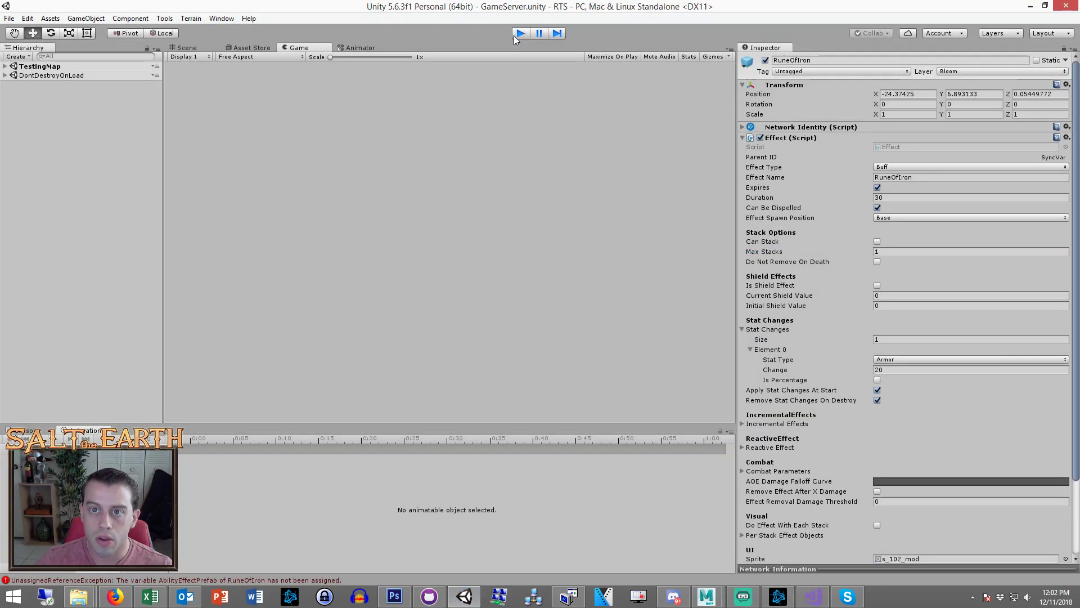
{"action": "left_click", "coordinate": [514, 35]}
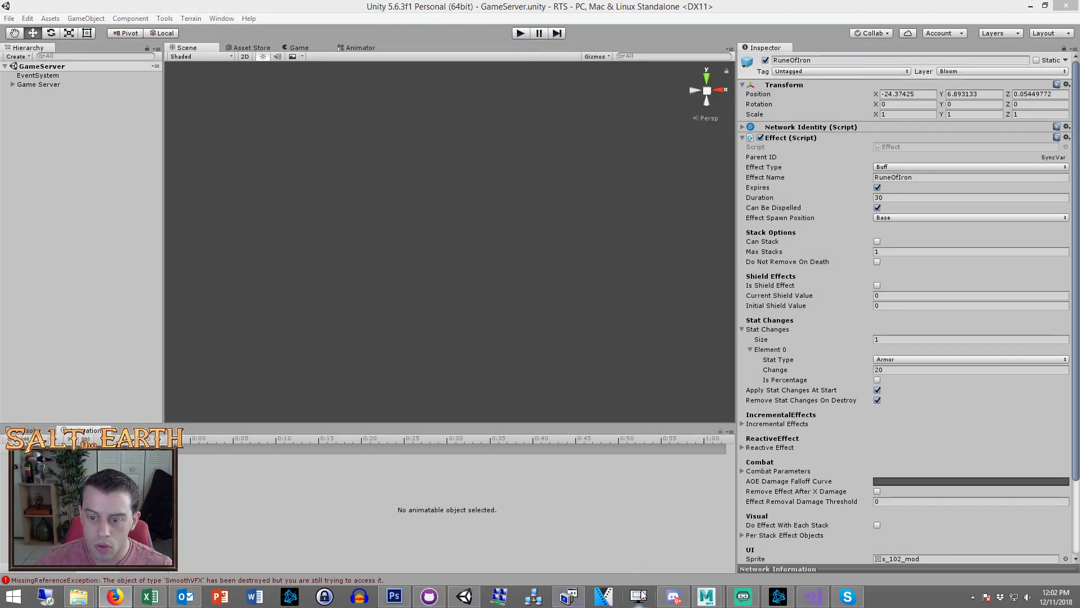
In Visual Studio, end DoAbility with CombatSystem.Instance.SpawnTemporaryObject(_unit, _visualEffectPrefab, _unit.UseAbilityPosition, Quaternion.identity);
{"action": "left_click", "coordinate": [801, 585]}
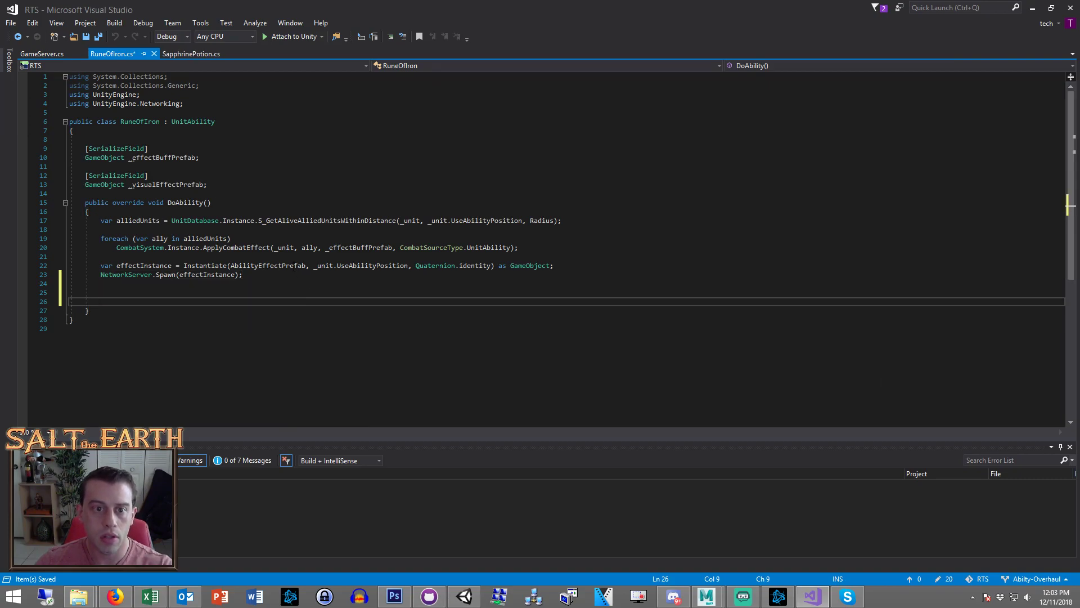
{"action": "type", "text": "Combats"}
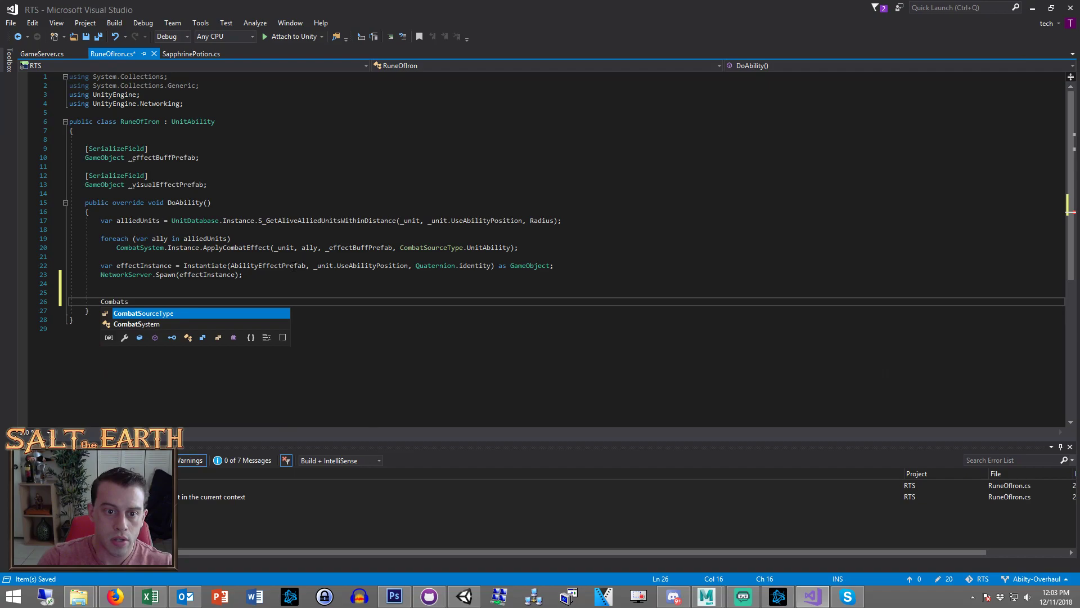
{"action": "key", "text": "Down"}
{"action": "key", "text": "Tab"}
{"action": "type", "text": ".Instance."}
{"action": "type", "text": "SpawnTemporaryObject("}
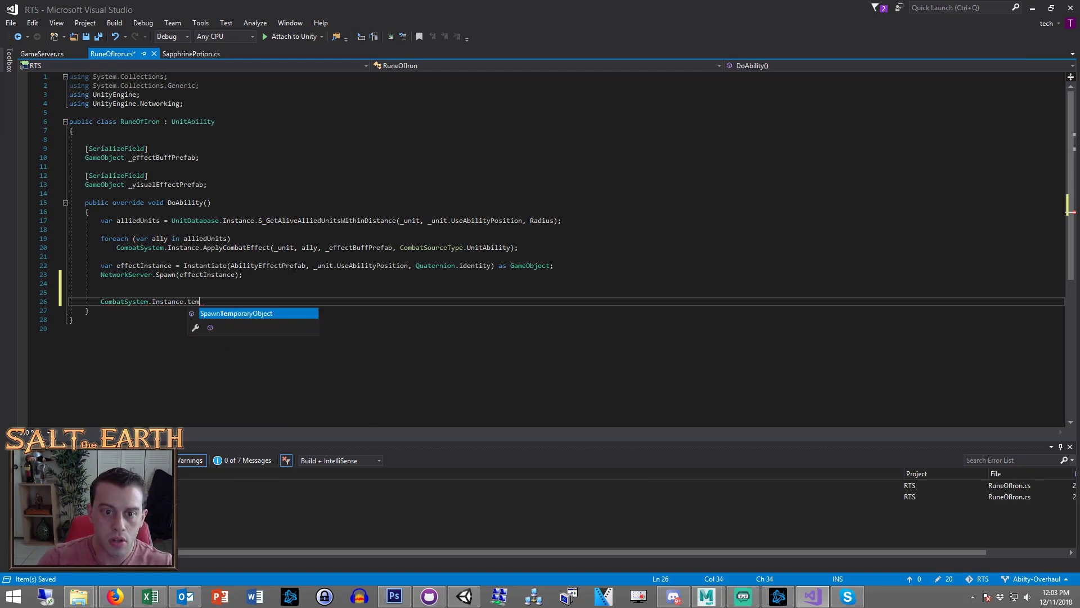
{"action": "type", "text": "_unit, "}
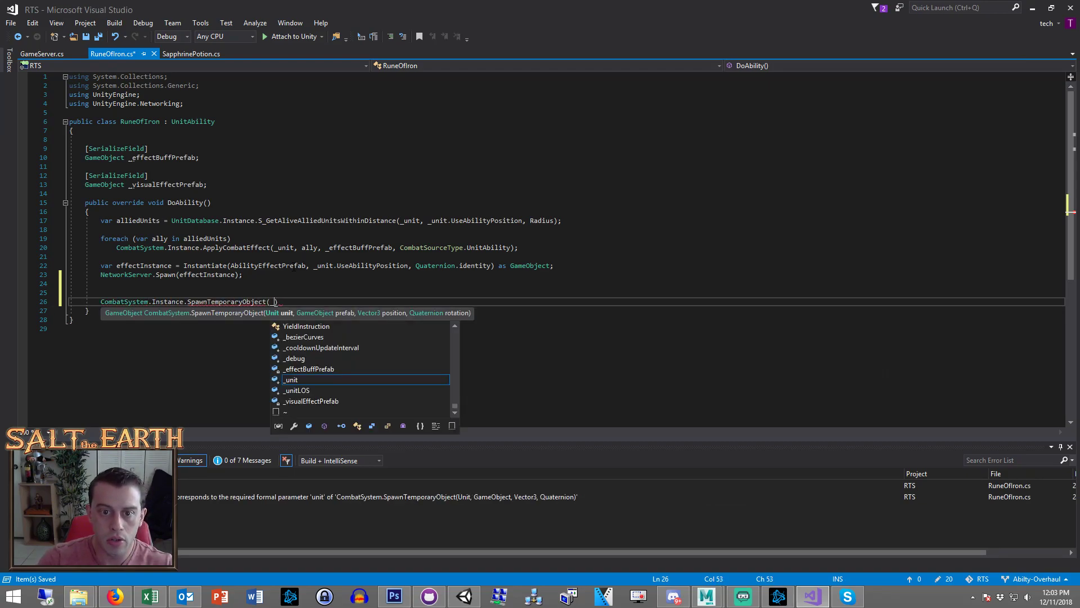
{"action": "type", "text": "_visualEffectPrefab, "}
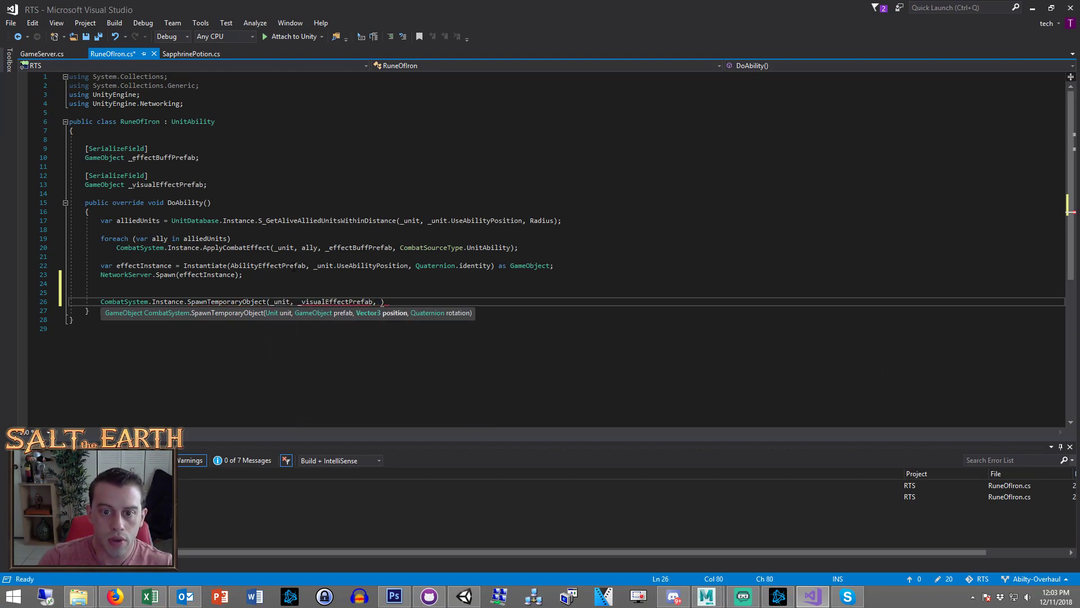
{"action": "type", "text": "_unit.useab"}
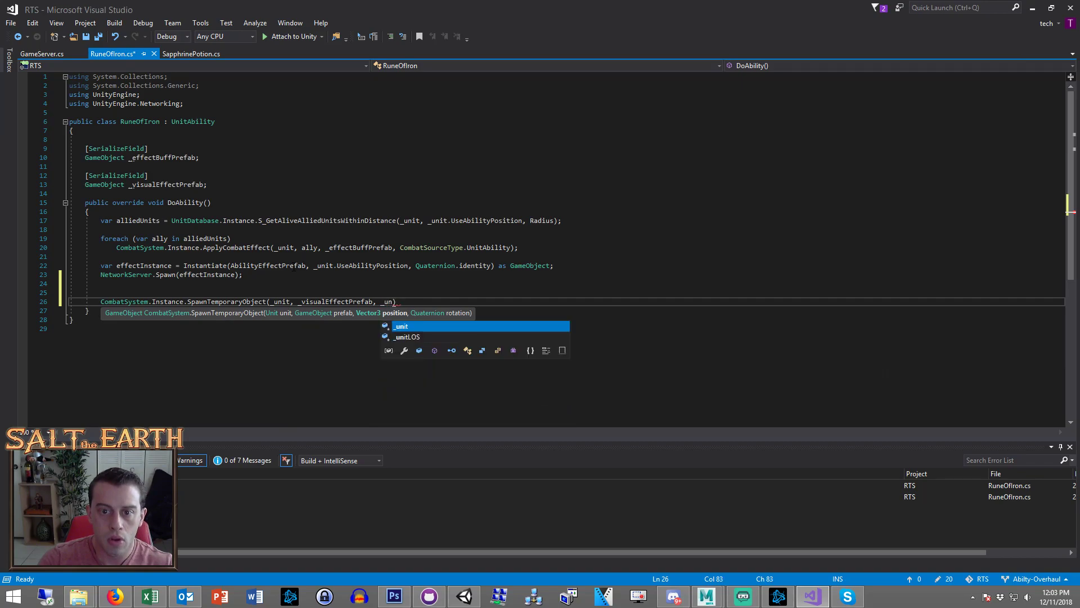
{"action": "type", "text": "ilityPosition, "}
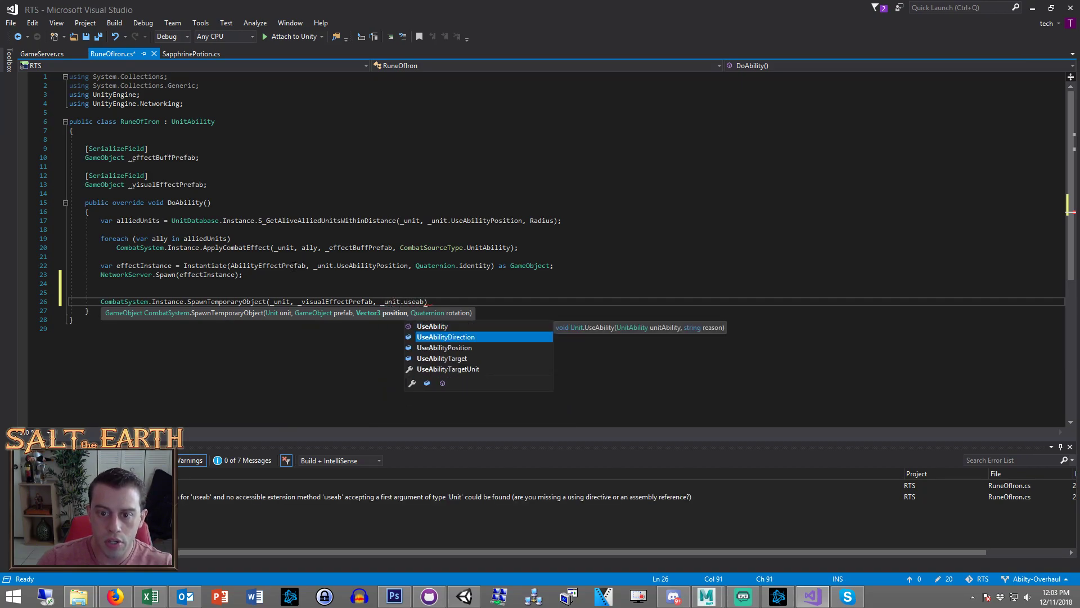
{"action": "type", "text": "Quaternion.identity)"}
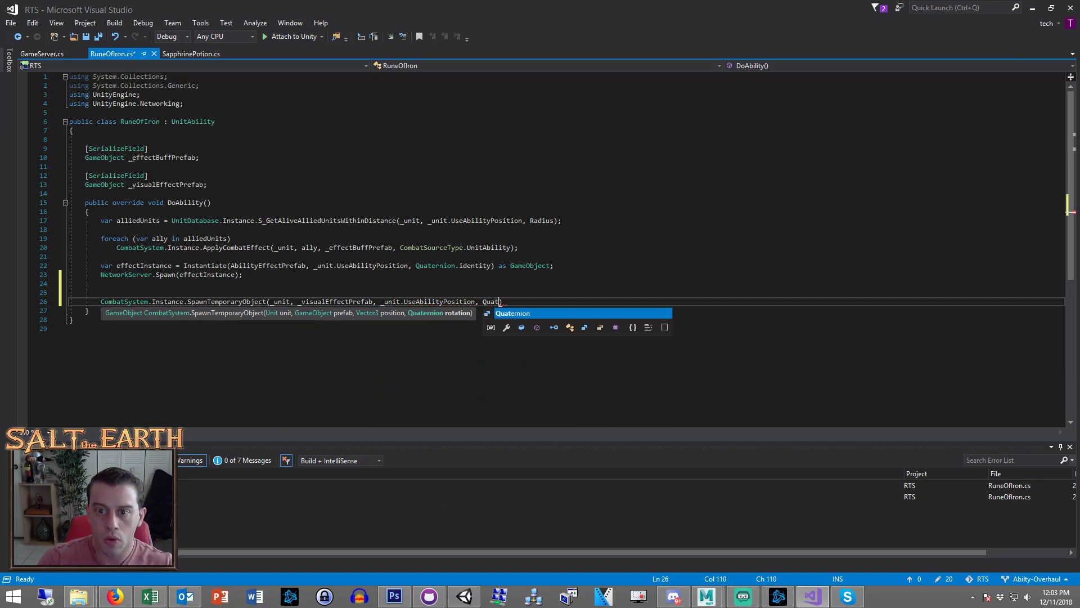
Delete the old Instantiate and NetworkServer.Spawn lines with the surplus blank lines from DoAbility, and save RuneOfIron.cs
{"action": "left_click", "coordinate": [186, 248]}
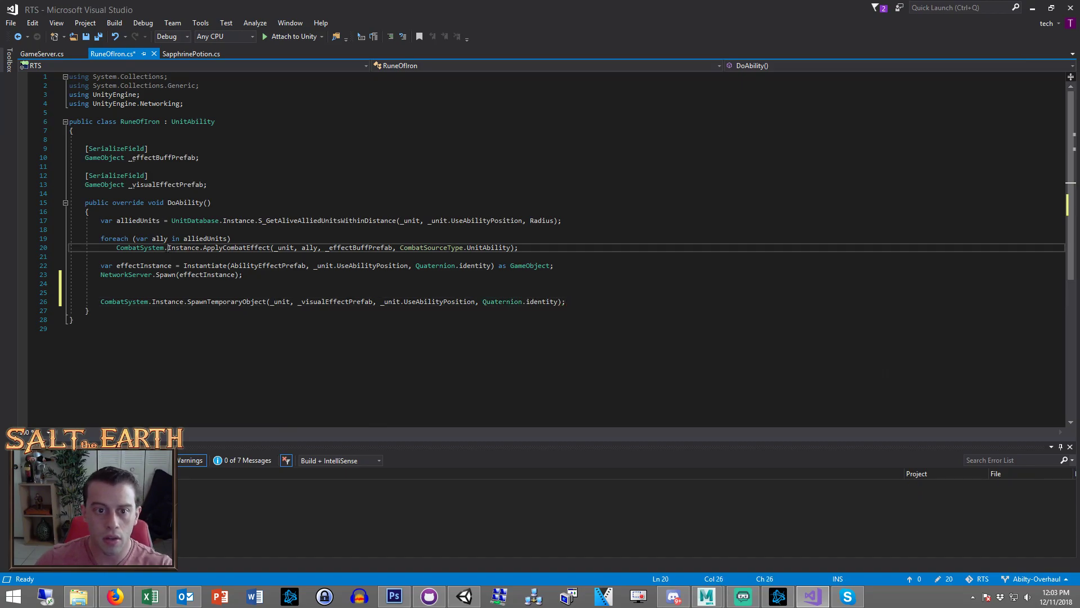
{"action": "left_click_drag", "start_coordinate": [100, 284], "coordinate": [70, 256]}
{"action": "key", "text": "BackSpace"}
{"action": "key", "text": "BackSpace"}
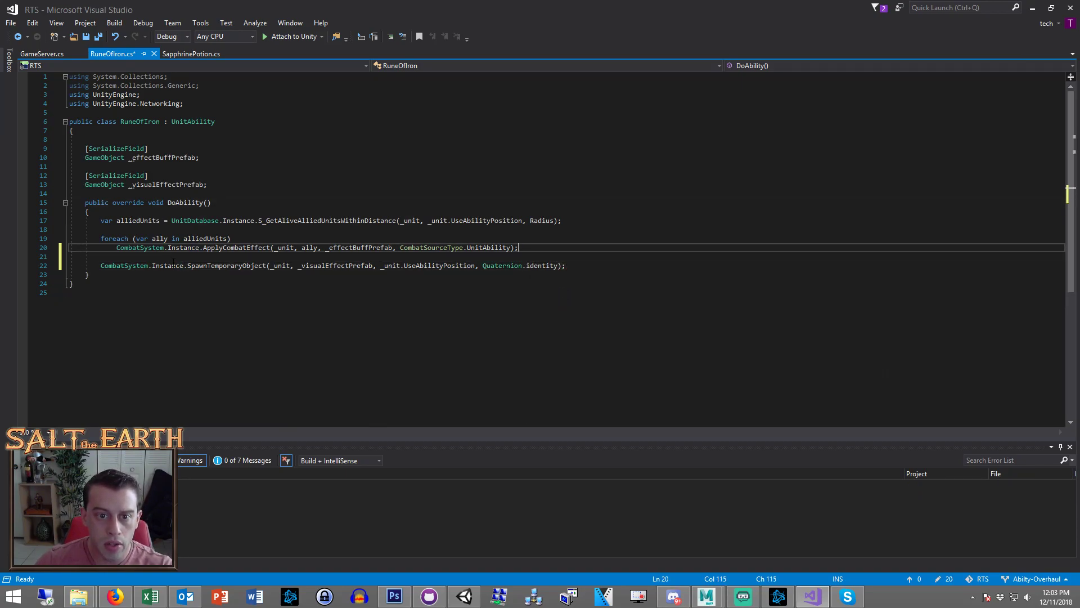
{"action": "key", "text": "Up"}
{"action": "key", "text": "Up"}
{"action": "key", "text": "Up"}
{"action": "key", "text": "Up"}
{"action": "key", "text": "Up"}
{"action": "key", "text": "Up"}
{"action": "key", "text": "ctrl+s"}
{"action": "key", "text": "Up"}
{"action": "key", "text": "Up"}
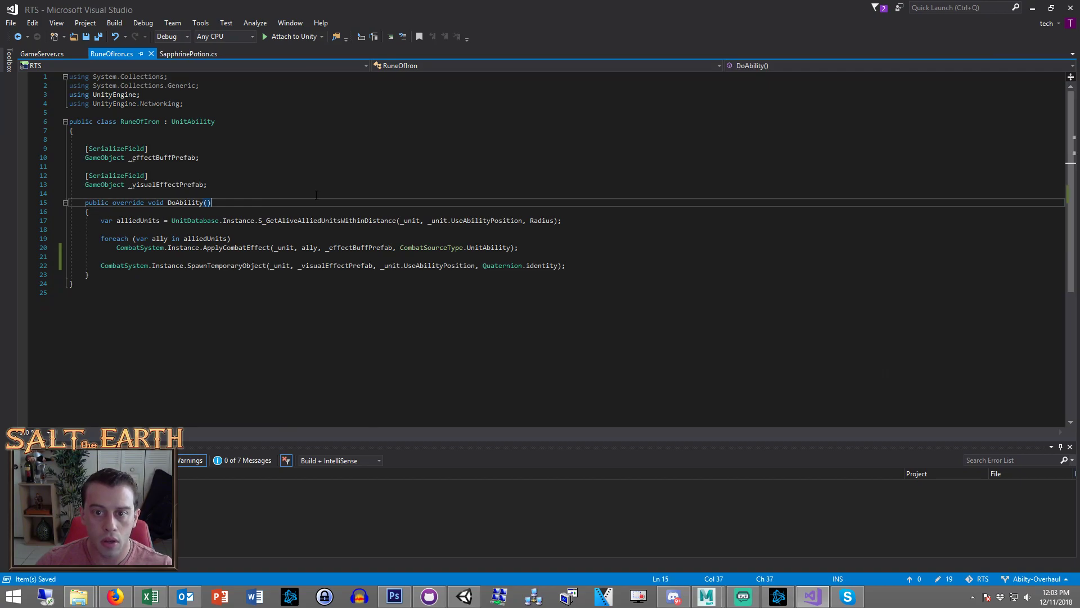
{"action": "left_click", "coordinate": [285, 156]}
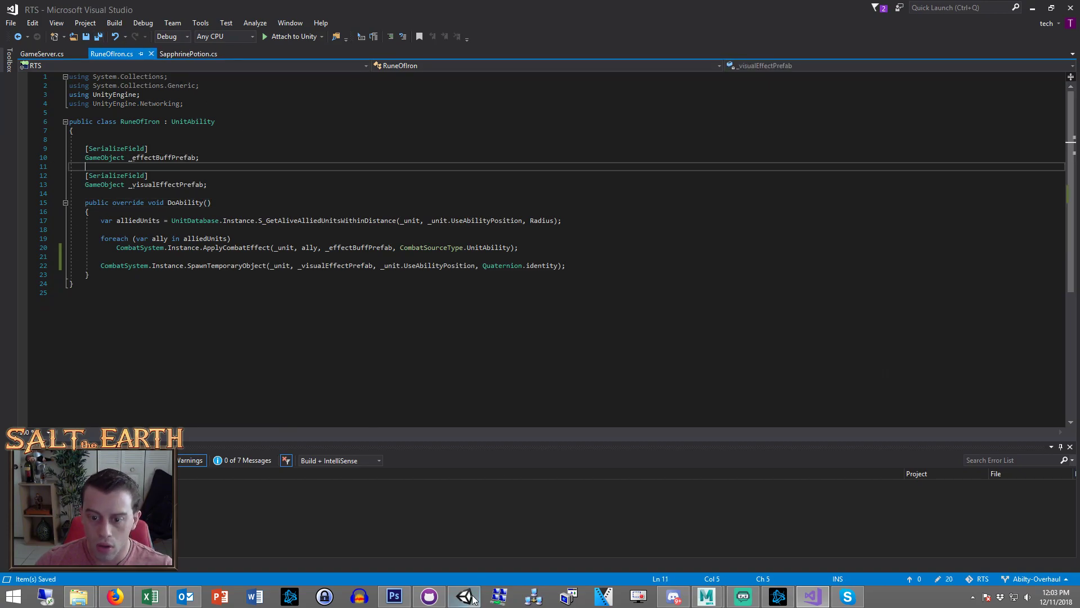
Switch to Unity, let the scripts compile, and start play mode for the GameServer scene
{"action": "left_click", "coordinate": [464, 595]}
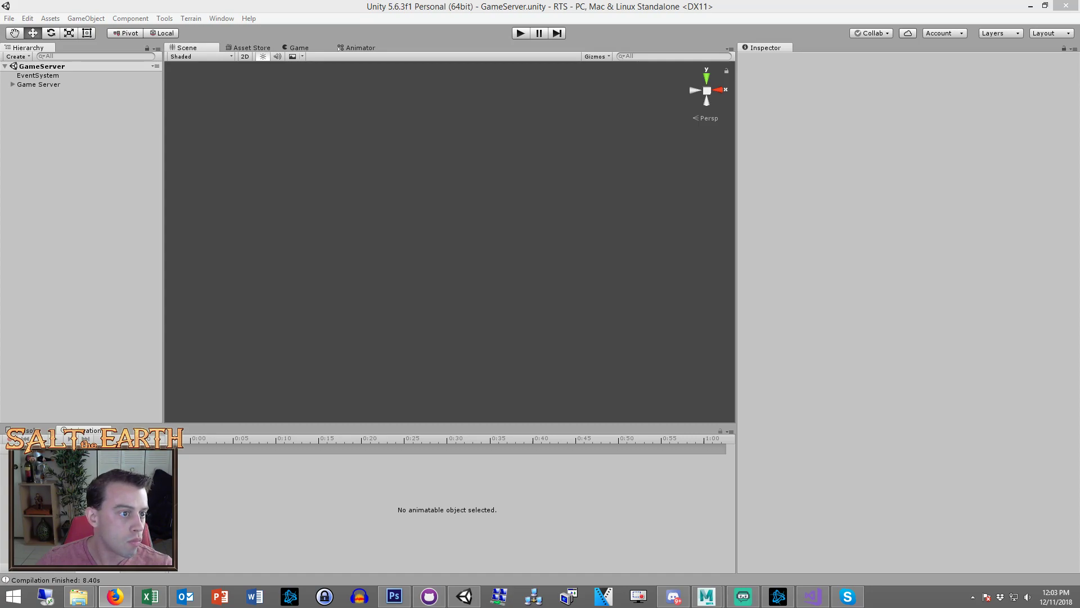
{"action": "left_click", "coordinate": [521, 34]}
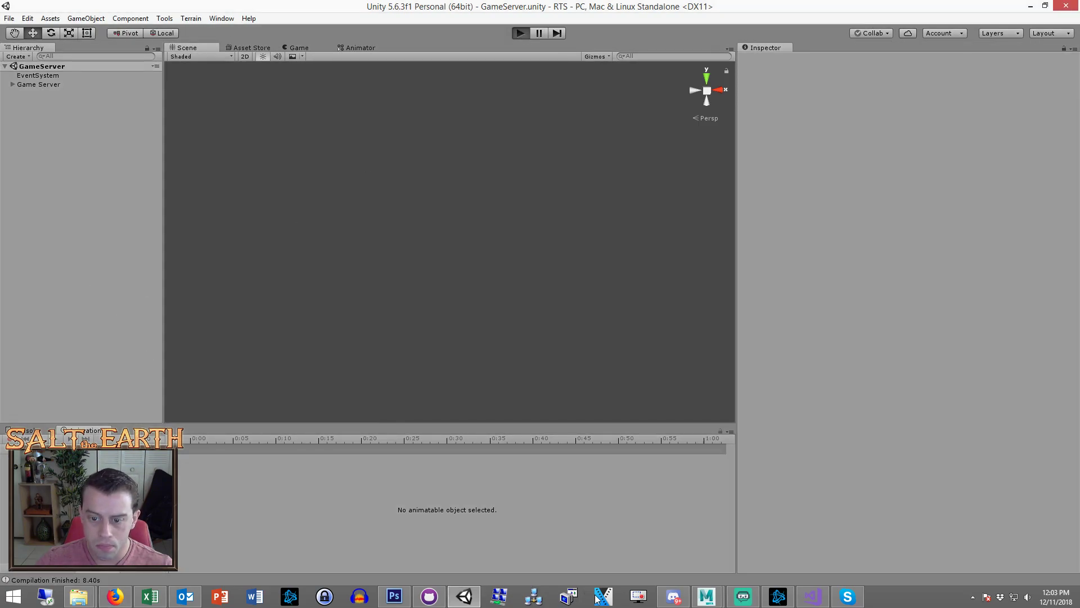
Start the GameServer scene in play mode and launch the standalone RTS client windowed at 1280 x 720 with Fantastic quality
{"action": "left_click", "coordinate": [579, 603]}
{"action": "left_click_drag", "start_coordinate": [526, 194], "coordinate": [592, 189]}
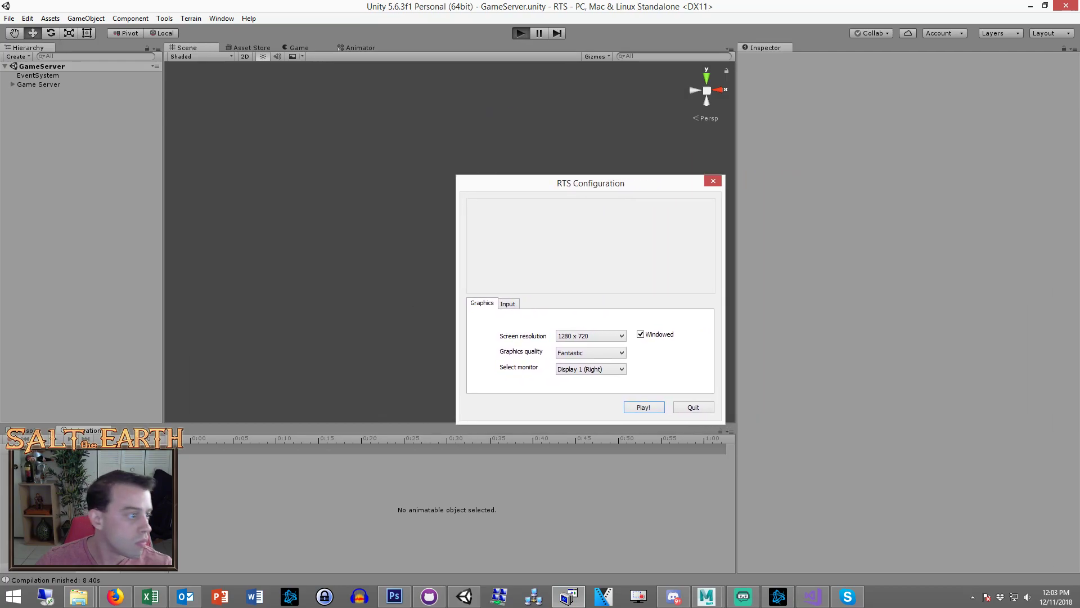
{"action": "left_click", "coordinate": [114, 597]}
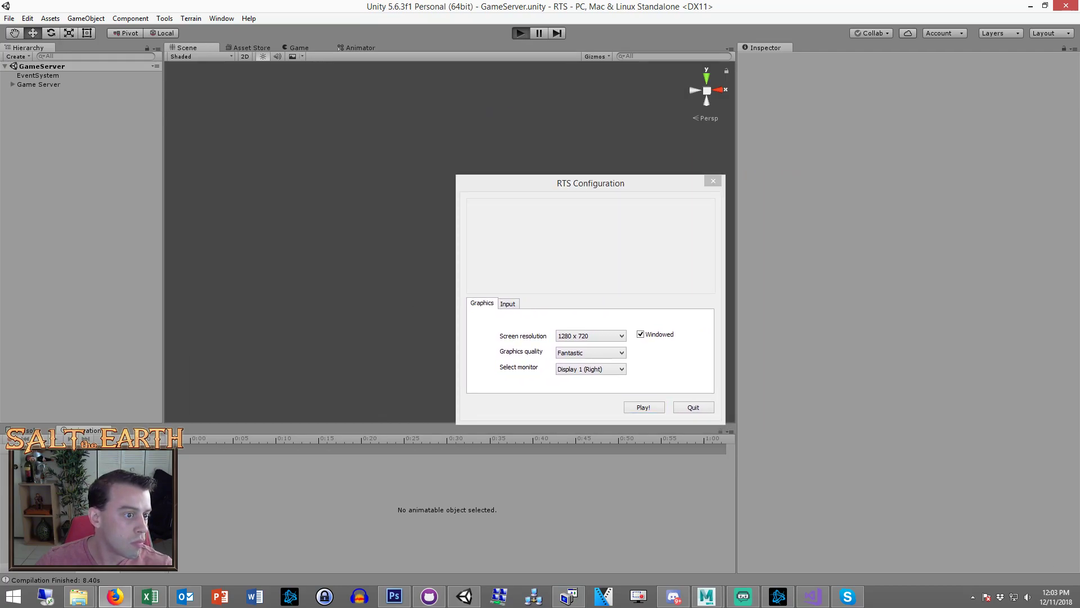
{"action": "key", "text": "ctrl+p"}
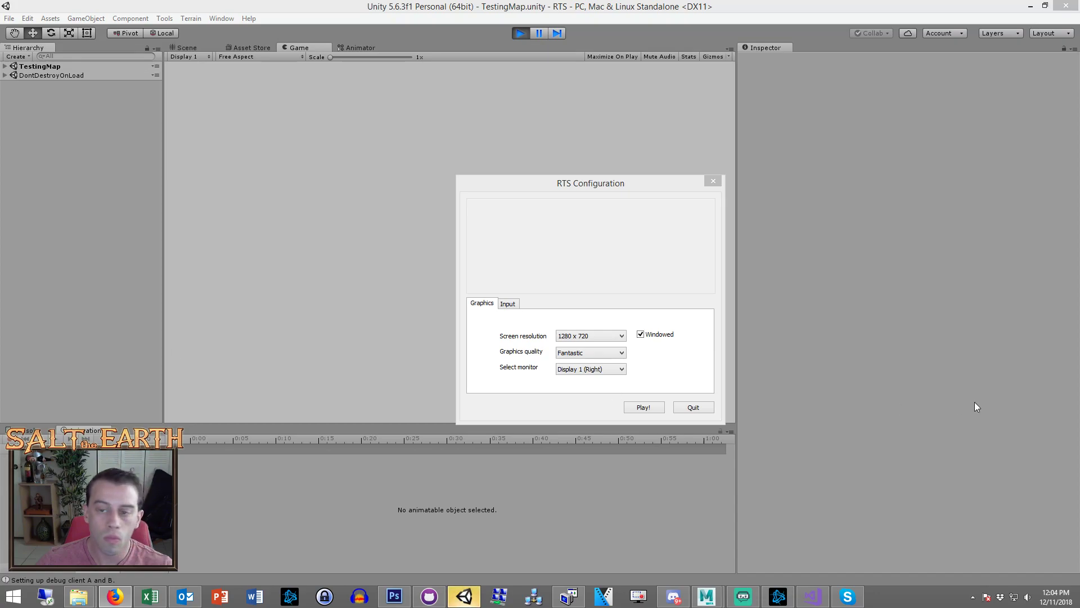
{"action": "left_click", "coordinate": [659, 407]}
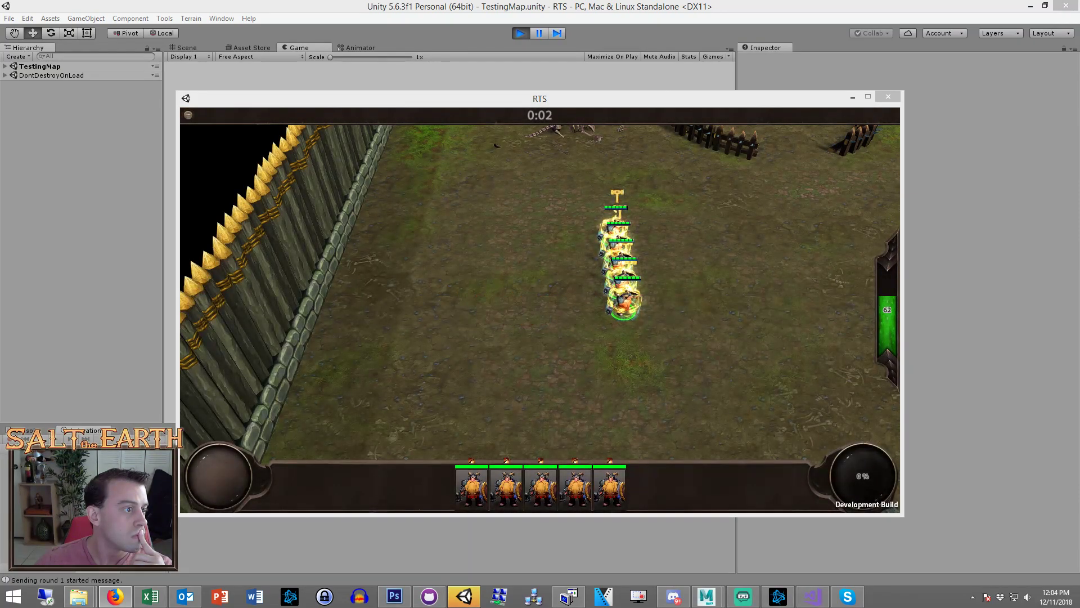
Move the front runesmith away from the line, then cast Rune of Iron on the remaining group and on the separated runesmith
{"action": "left_click", "coordinate": [700, 333]}
{"action": "left_click", "coordinate": [624, 314]}
{"action": "right_click", "coordinate": [632, 344]}
{"action": "right_click", "coordinate": [667, 363]}
{"action": "key", "text": "w"}
{"action": "left_click", "coordinate": [625, 280]}
{"action": "scroll", "coordinate": [630, 292], "scroll_direction": "up", "scroll_amount": 2}
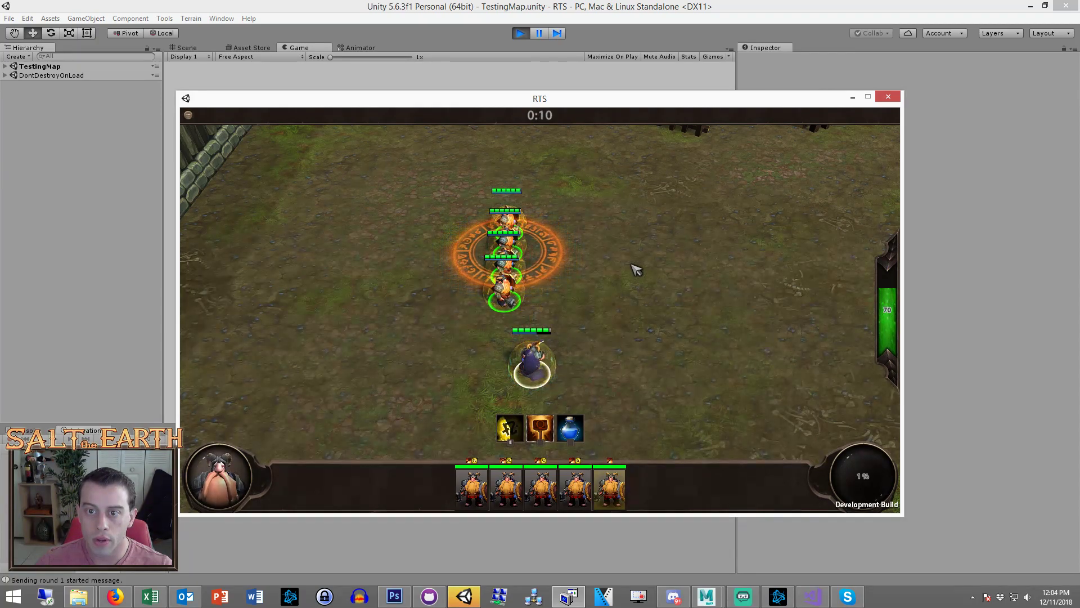
{"action": "key", "text": "w"}
{"action": "left_click", "coordinate": [556, 388]}
{"action": "left_click", "coordinate": [545, 378]}
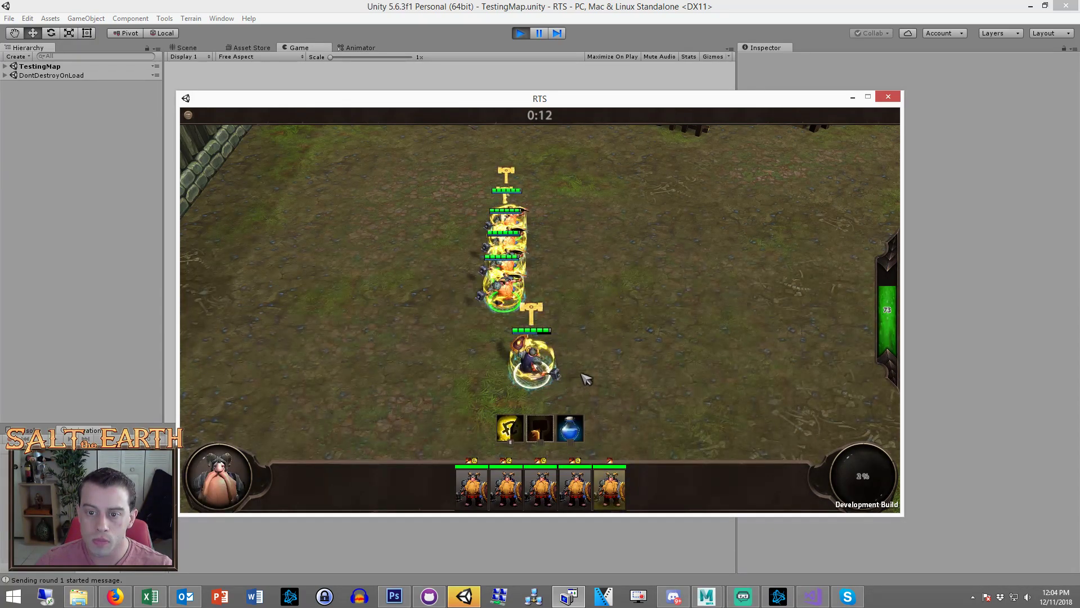
Spread the five runesmiths apart by ordering each one to a different spot on the field
{"action": "left_click", "coordinate": [639, 379]}
{"action": "left_click_drag", "start_coordinate": [620, 343], "coordinate": [512, 382]}
{"action": "right_click", "coordinate": [626, 388]}
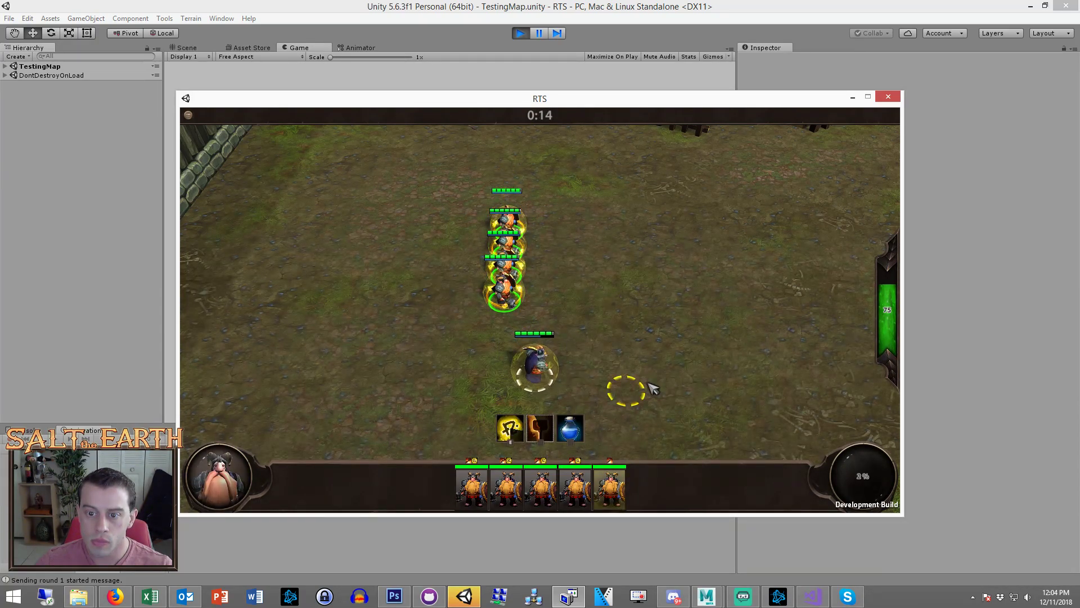
{"action": "right_click", "coordinate": [431, 312]}
{"action": "left_click", "coordinate": [552, 281]}
{"action": "left_click", "coordinate": [519, 279]}
{"action": "right_click", "coordinate": [636, 287]}
{"action": "left_click", "coordinate": [511, 255]}
{"action": "left_click", "coordinate": [511, 255]}
{"action": "right_click", "coordinate": [450, 247]}
{"action": "left_click", "coordinate": [509, 223]}
{"action": "right_click", "coordinate": [553, 217]}
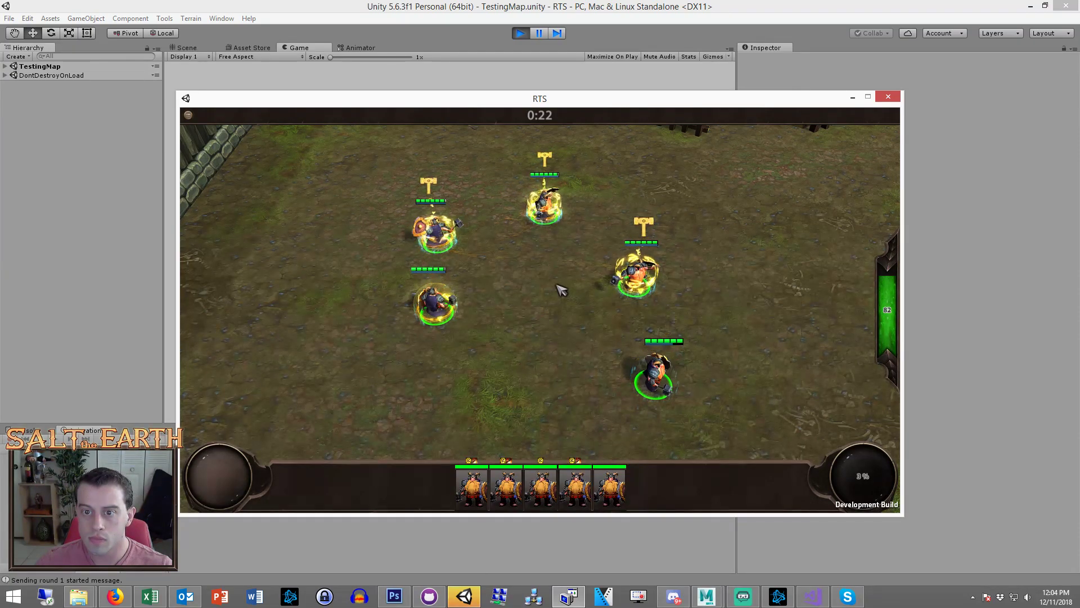
Cast Rune of Iron between the spread-out runesmiths and inspect the effect tooltip on the nearest runesmith
{"action": "left_click_drag", "start_coordinate": [714, 366], "coordinate": [597, 394]}
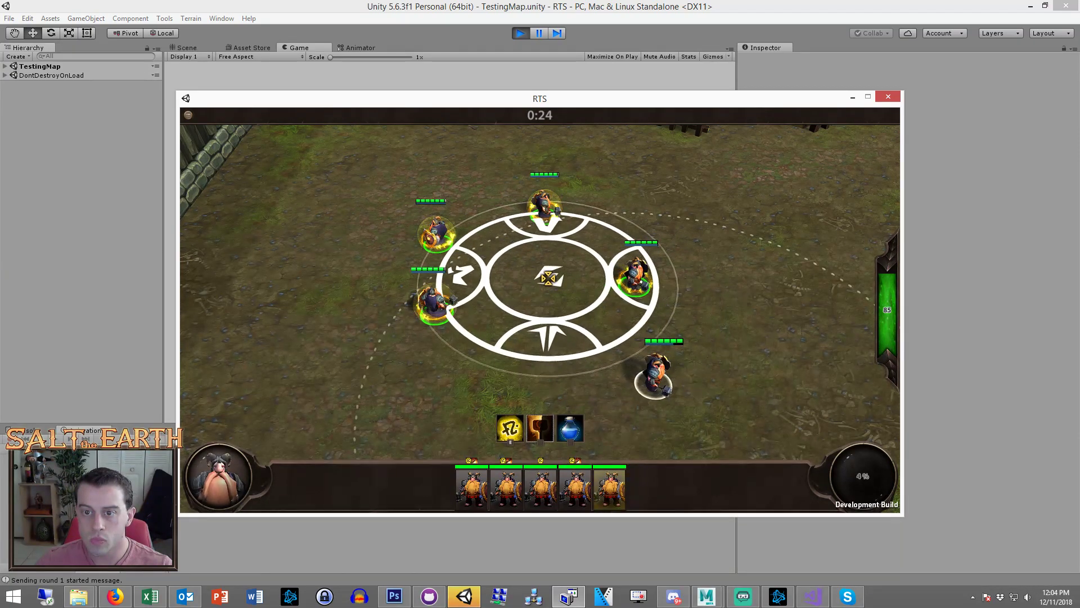
{"action": "left_click", "coordinate": [549, 337]}
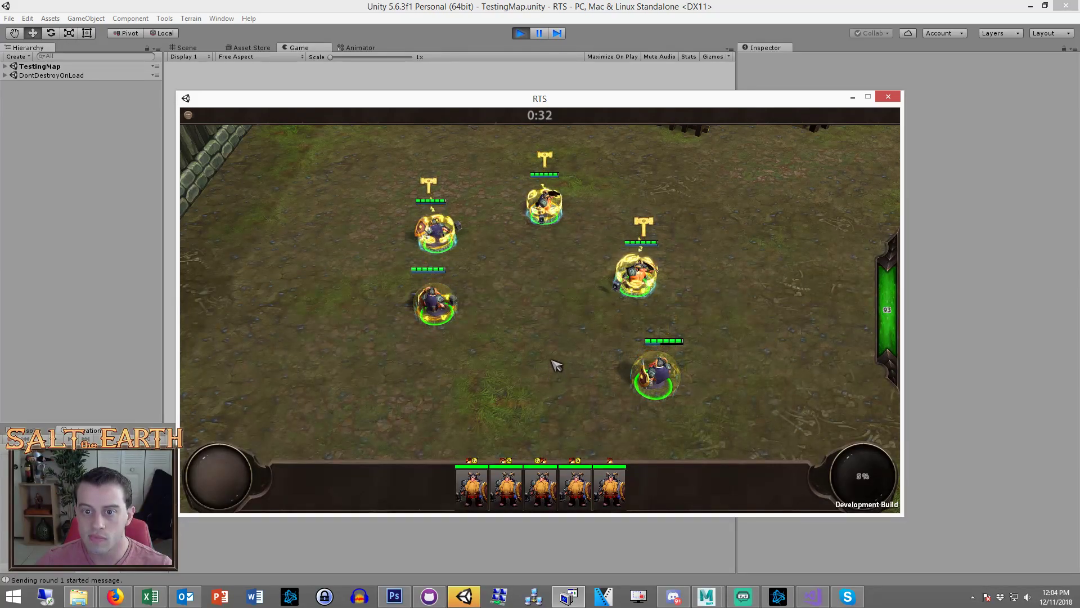
{"action": "key", "text": "Right"}
{"action": "key", "text": "Up"}
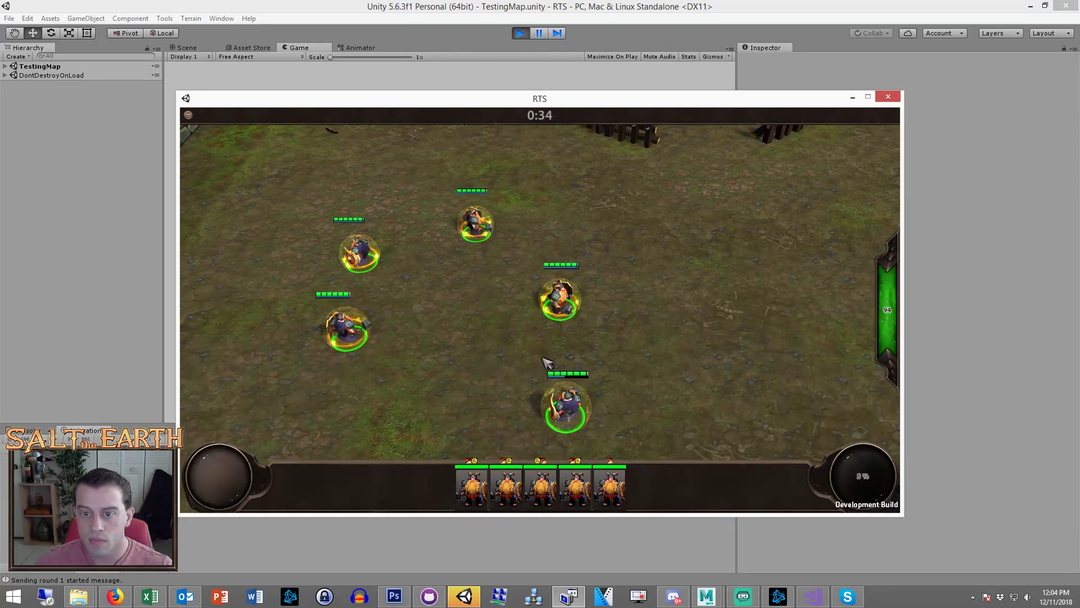
{"action": "left_click", "coordinate": [566, 406]}
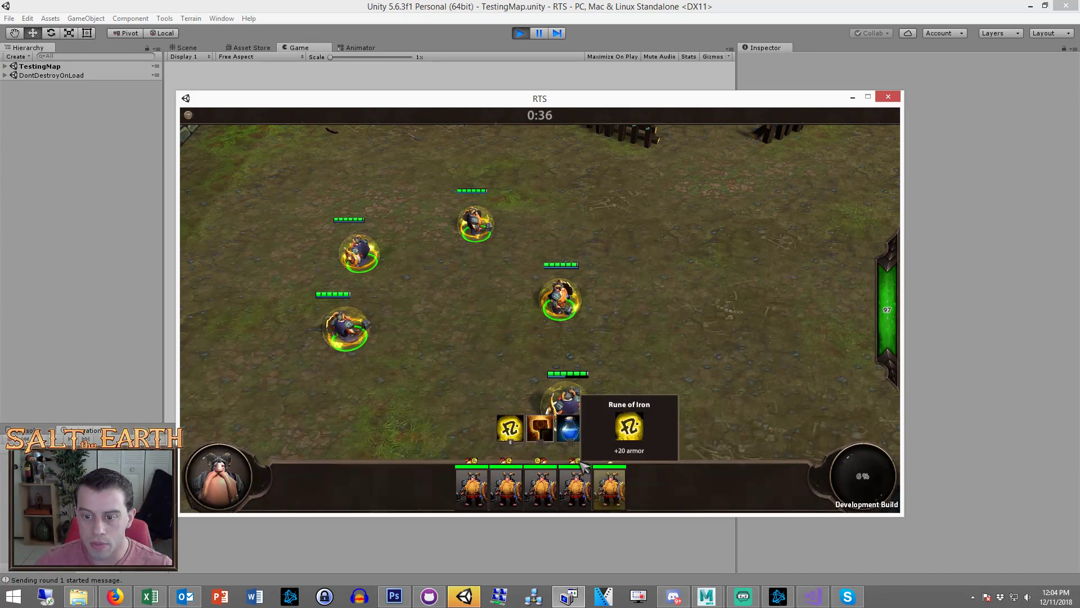
{"action": "left_click", "coordinate": [641, 369]}
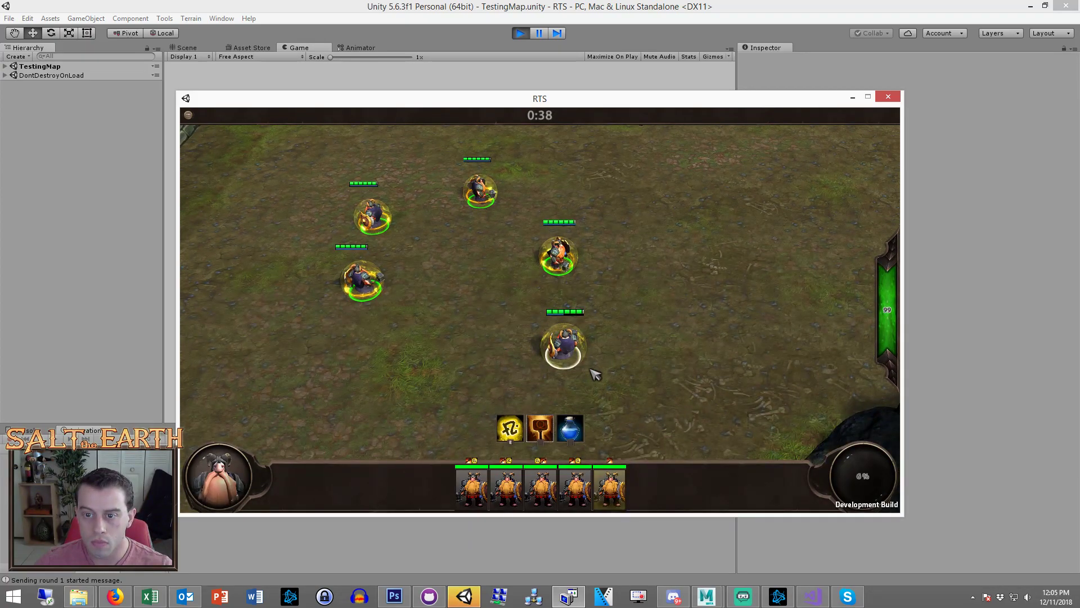
Check the armor and other stats of the nearest runesmith while it is under the rune effect
{"action": "mouse_move", "coordinate": [614, 485]}
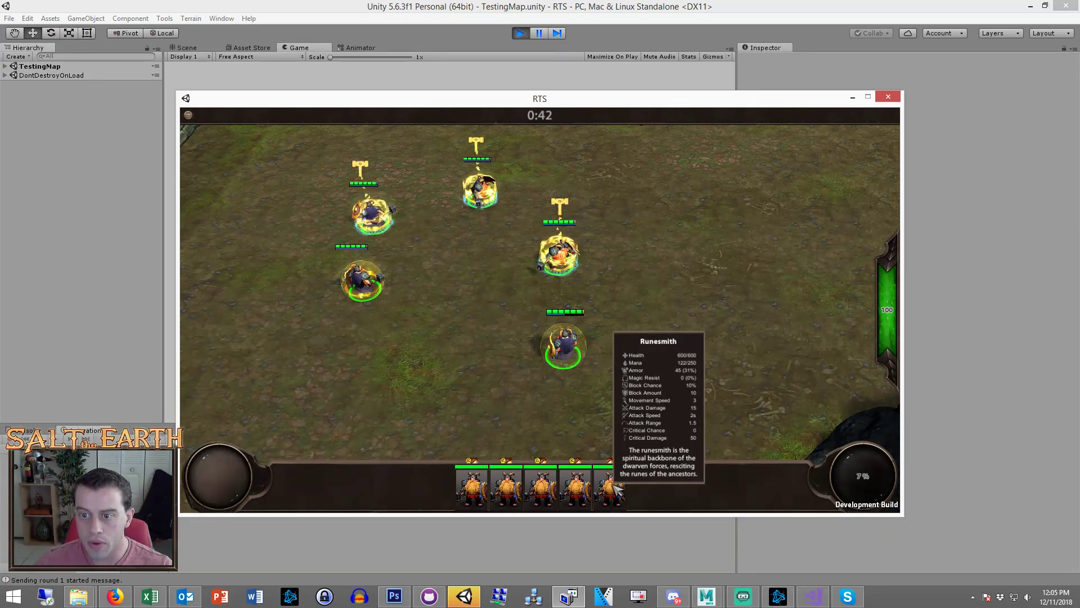
{"action": "left_click", "coordinate": [566, 355]}
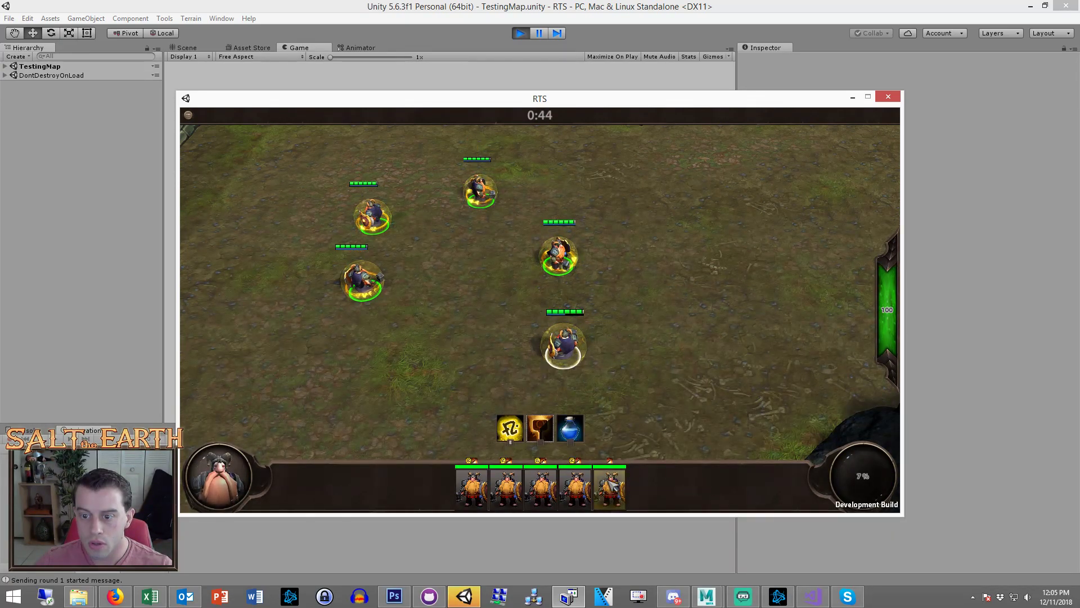
{"action": "mouse_move", "coordinate": [613, 485]}
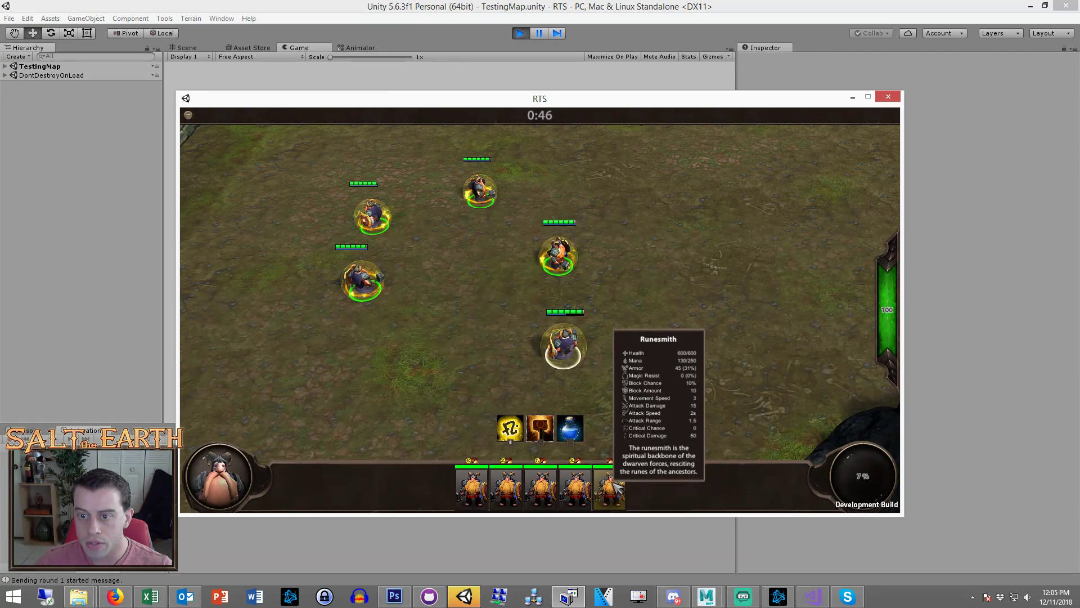
Cast Rune of Iron again among the runesmiths, select the one above the caster, and compare both units' stats
{"action": "key", "text": "q"}
{"action": "left_click", "coordinate": [531, 235]}
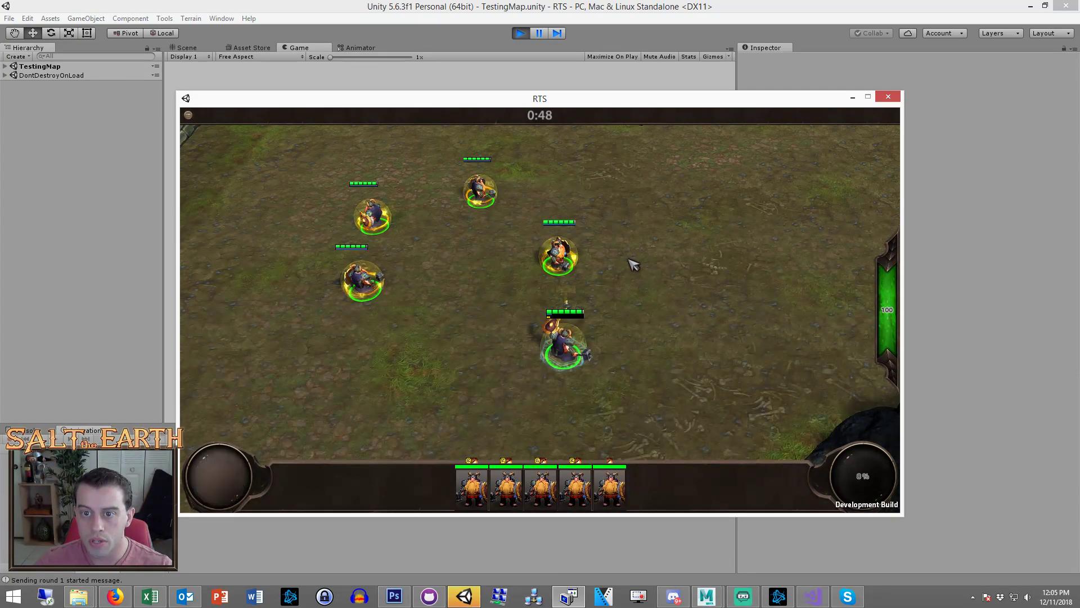
{"action": "left_click", "coordinate": [575, 269]}
{"action": "key", "text": "w"}
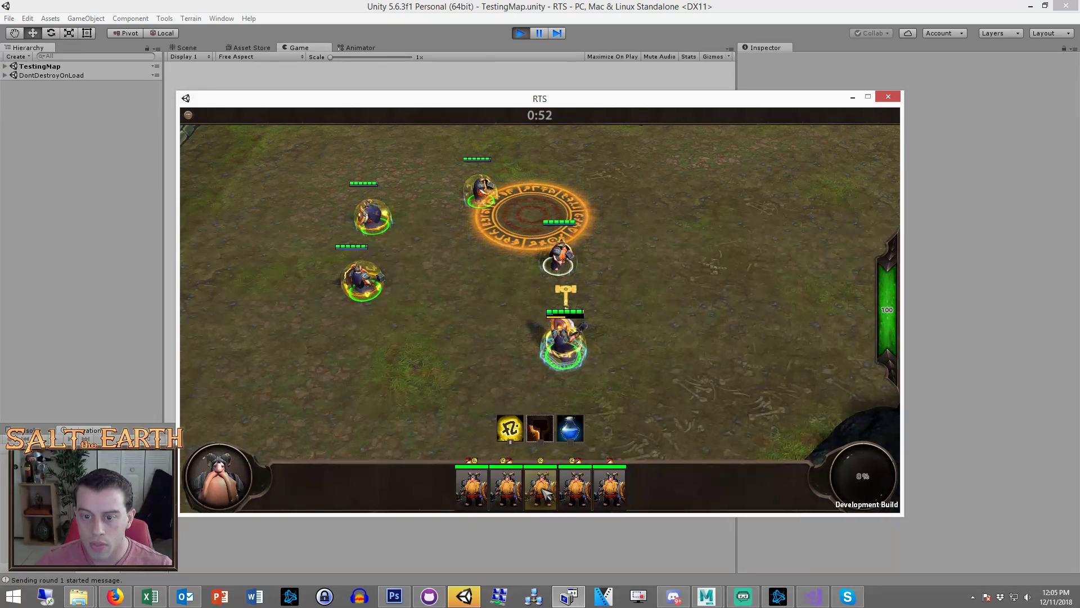
{"action": "mouse_move", "coordinate": [544, 490]}
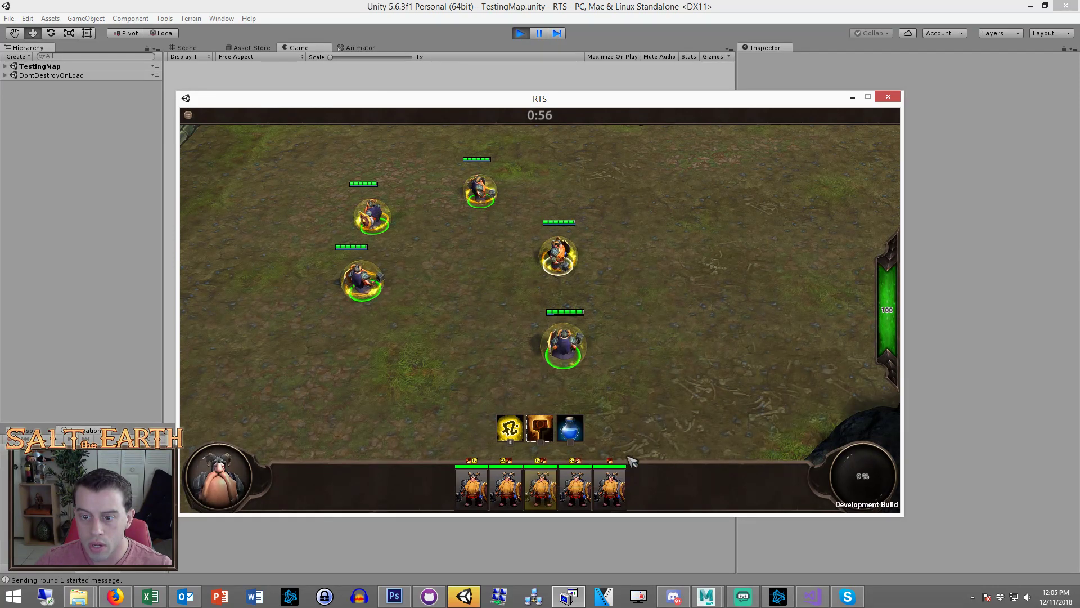
{"action": "mouse_move", "coordinate": [622, 490]}
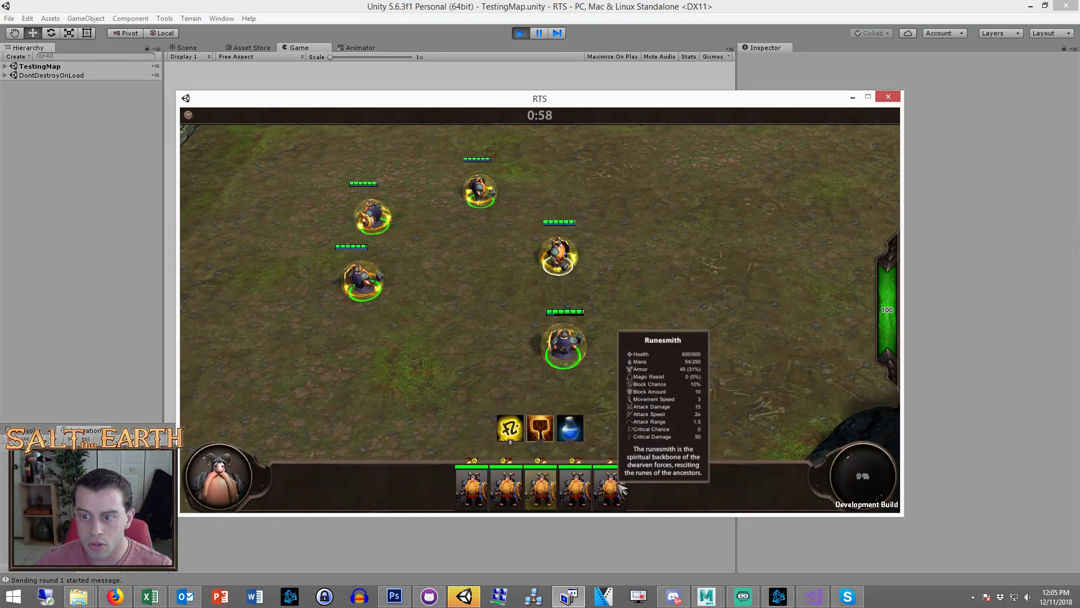
Close the RTS client and stop the server's play mode
{"action": "left_click", "coordinate": [675, 217]}
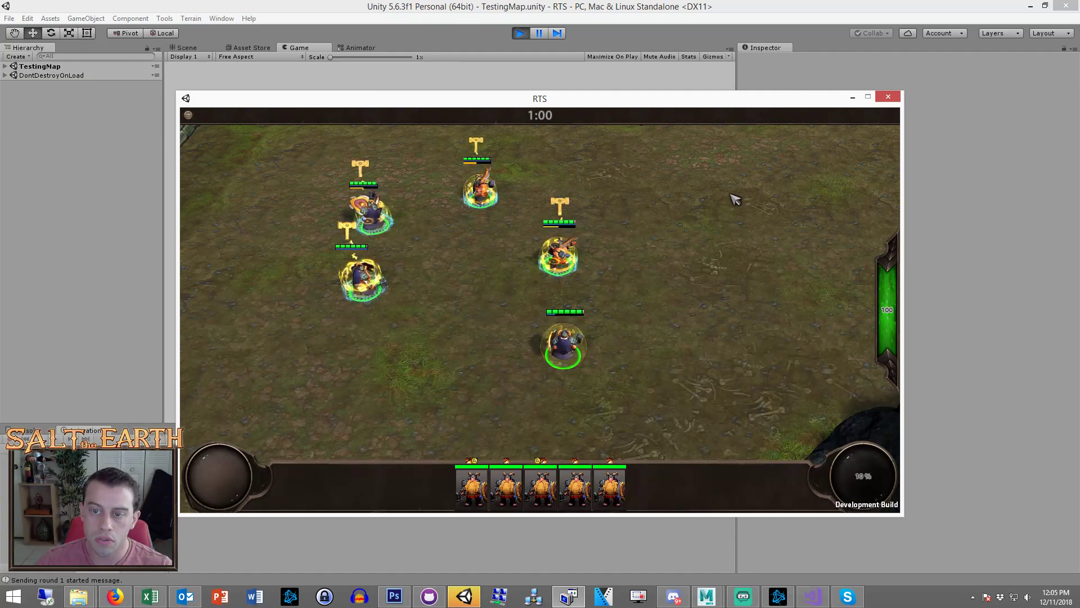
{"action": "left_click", "coordinate": [888, 97]}
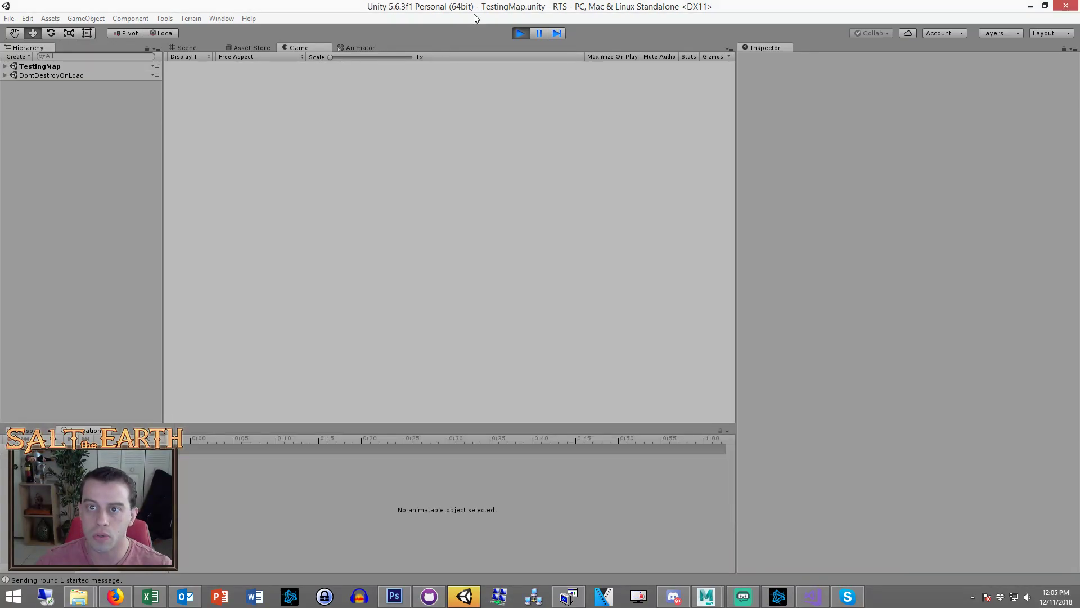
{"action": "left_click", "coordinate": [521, 33]}
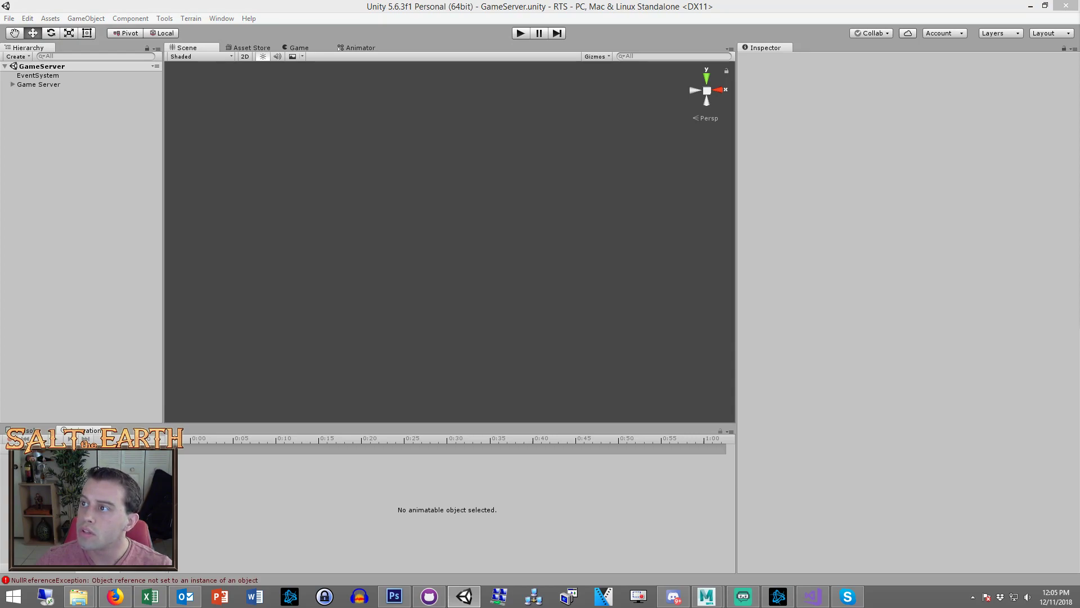
Remove the wording about stacking up to [2] times from the Rune of Iron ability's display description
{"action": "scroll", "coordinate": [893, 286], "scroll_direction": "down", "scroll_amount": 10}
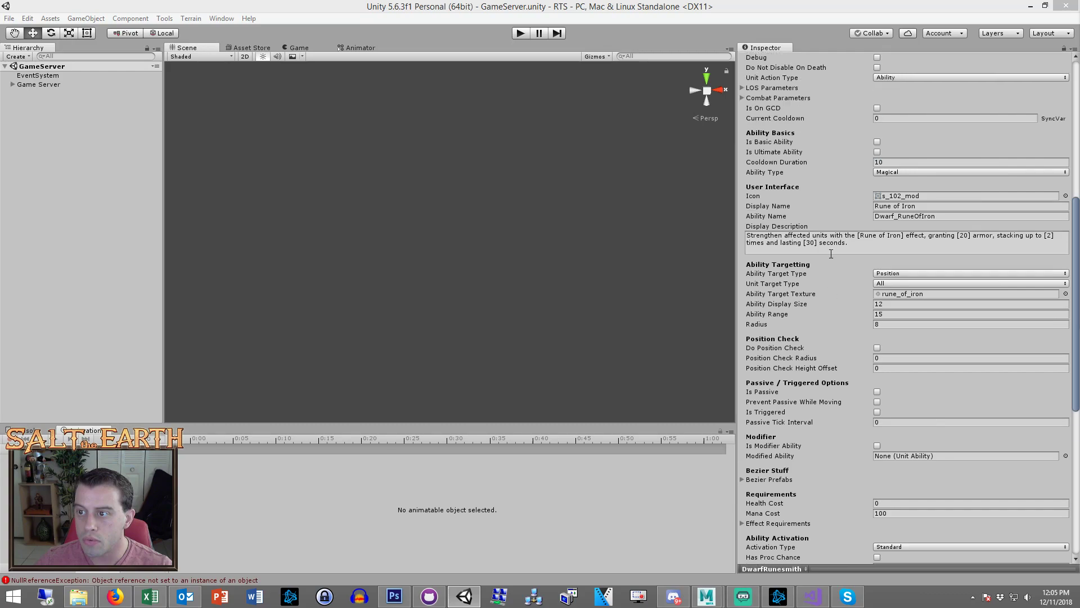
{"action": "scroll", "coordinate": [832, 253], "scroll_direction": "up", "scroll_amount": 1}
{"action": "left_click", "coordinate": [972, 272]}
{"action": "left_click", "coordinate": [1003, 276]}
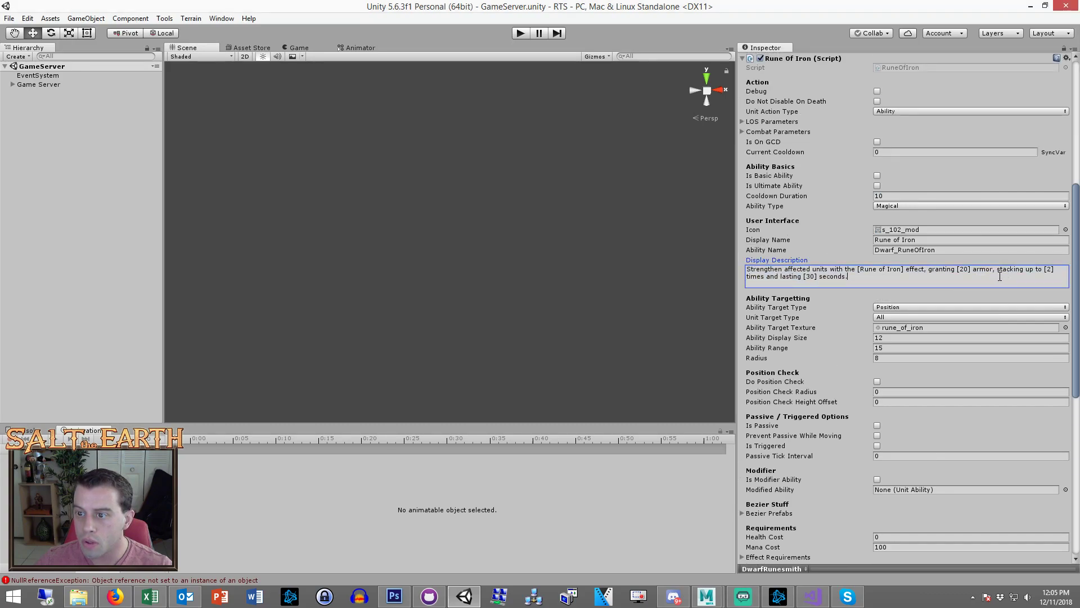
{"action": "left_click_drag", "start_coordinate": [1002, 272], "coordinate": [1052, 269]}
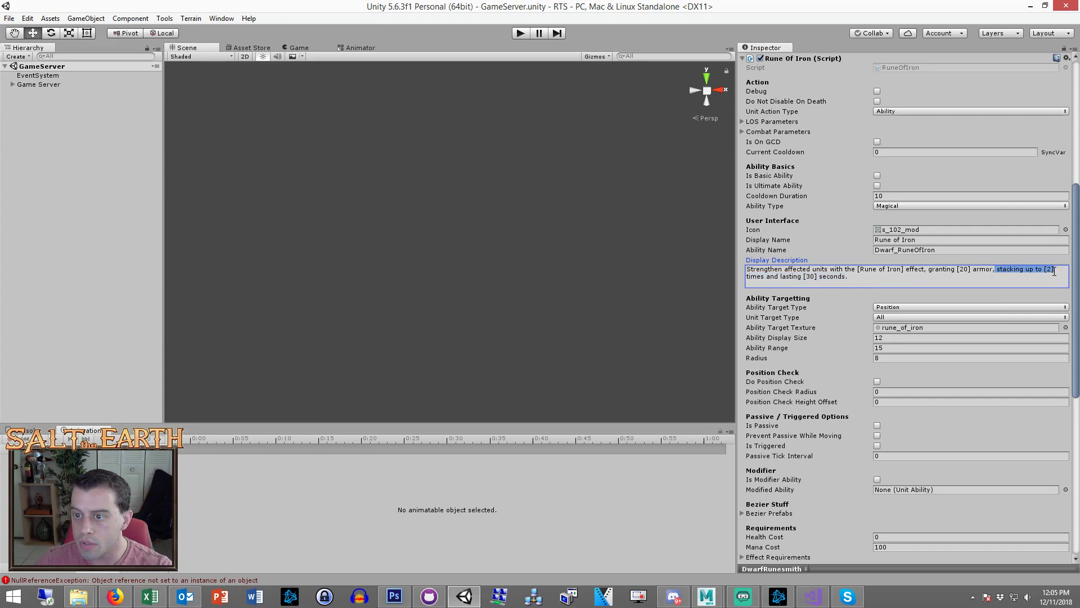
{"action": "key", "text": "Delete"}
{"action": "key", "text": "Delete"}
{"action": "key", "text": "Delete"}
{"action": "key", "text": "Delete"}
{"action": "key", "text": "Delete"}
{"action": "key", "text": "Delete"}
{"action": "key", "text": "Delete"}
{"action": "key", "text": "Delete"}
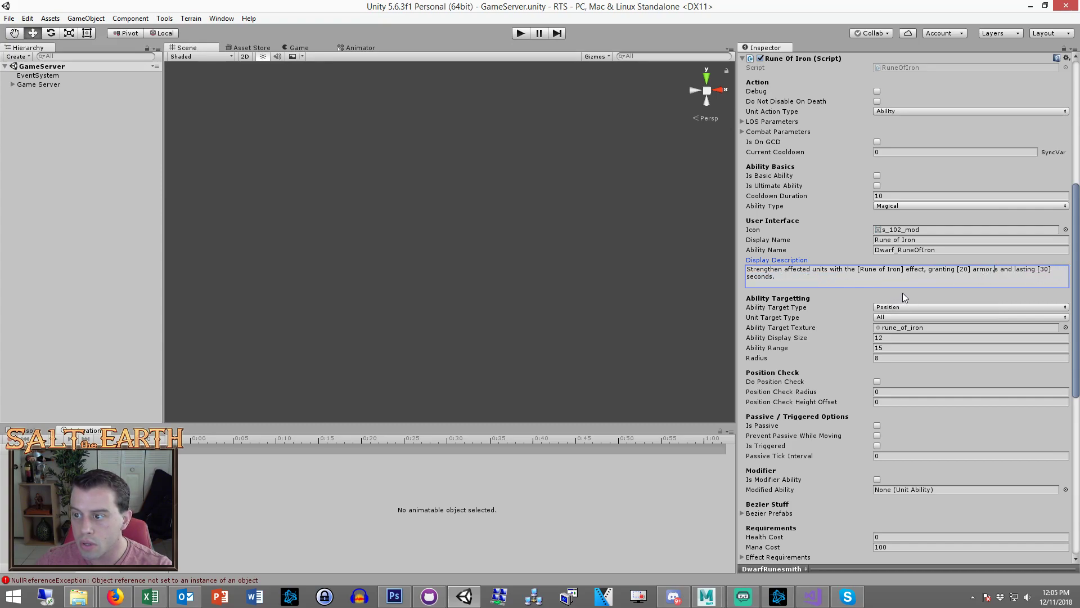
{"action": "key", "text": "BackSpace"}
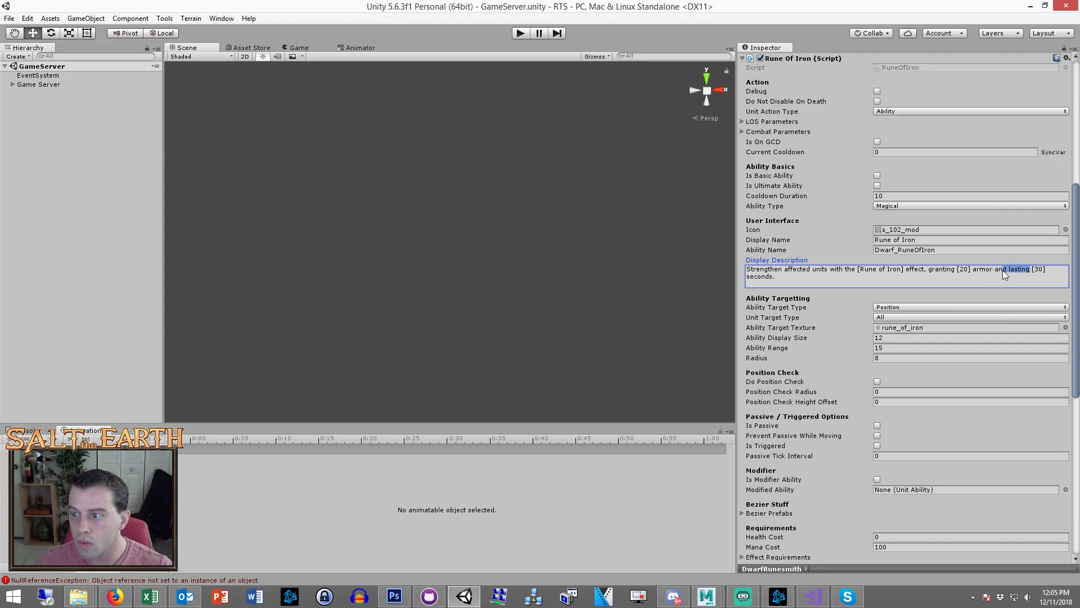
Replace "and lasting" with "for" in the Rune of Iron display description
{"action": "left_click_drag", "start_coordinate": [1000, 271], "coordinate": [997, 271]}
{"action": "key", "text": "BackSpace"}
{"action": "type", "text": "for"}
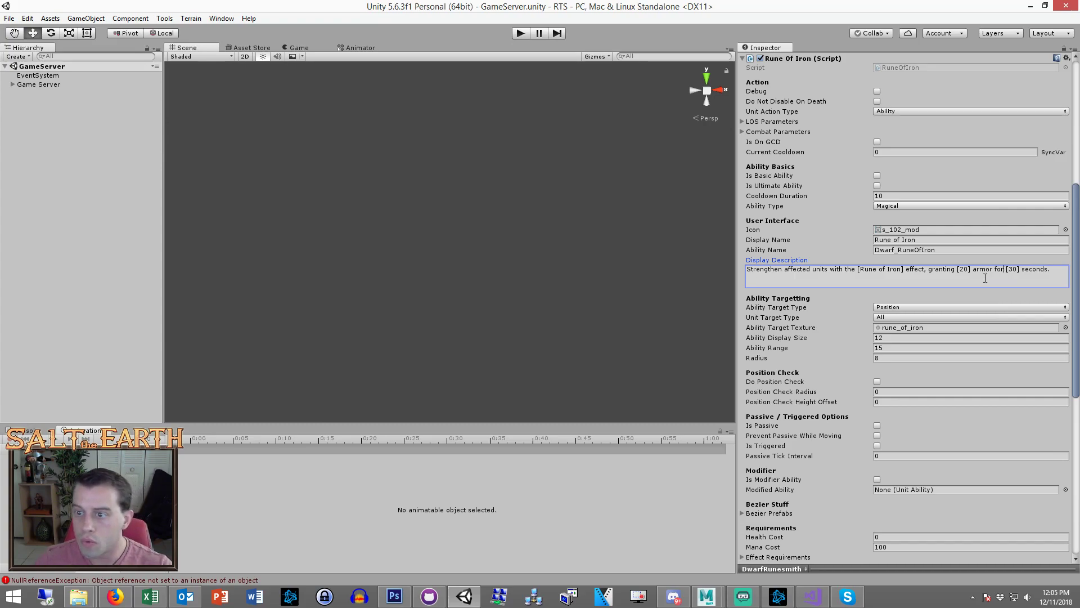
Set the armor amount in the Rune of Iron display description to [25]
{"action": "key", "text": "BackSpace"}
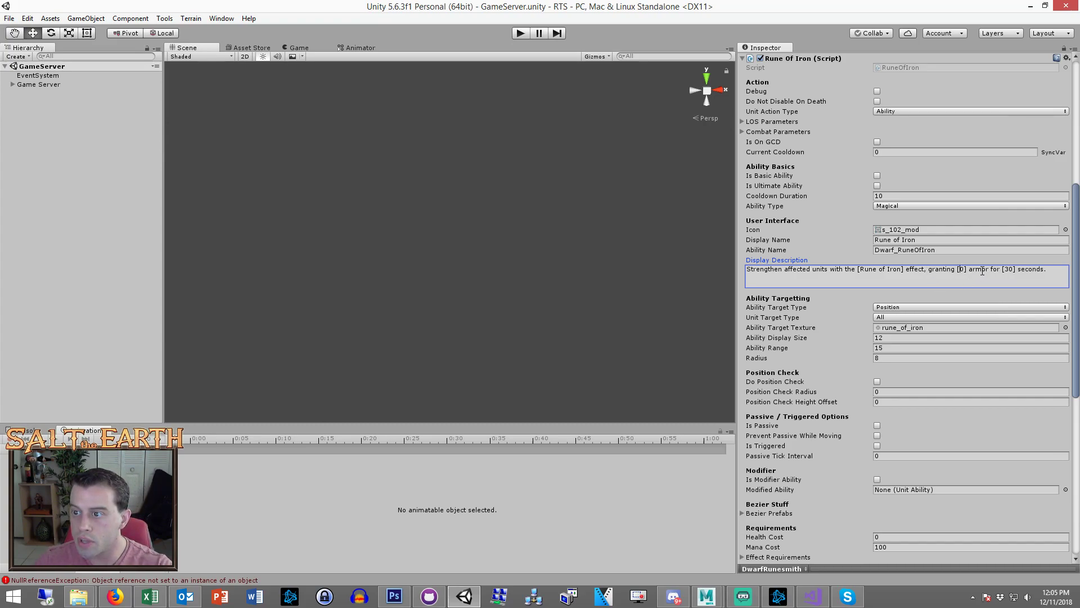
{"action": "type", "text": "3"}
{"action": "key", "text": "BackSpace"}
{"action": "type", "text": "2"}
{"action": "key", "text": "Delete"}
{"action": "type", "text": "5"}
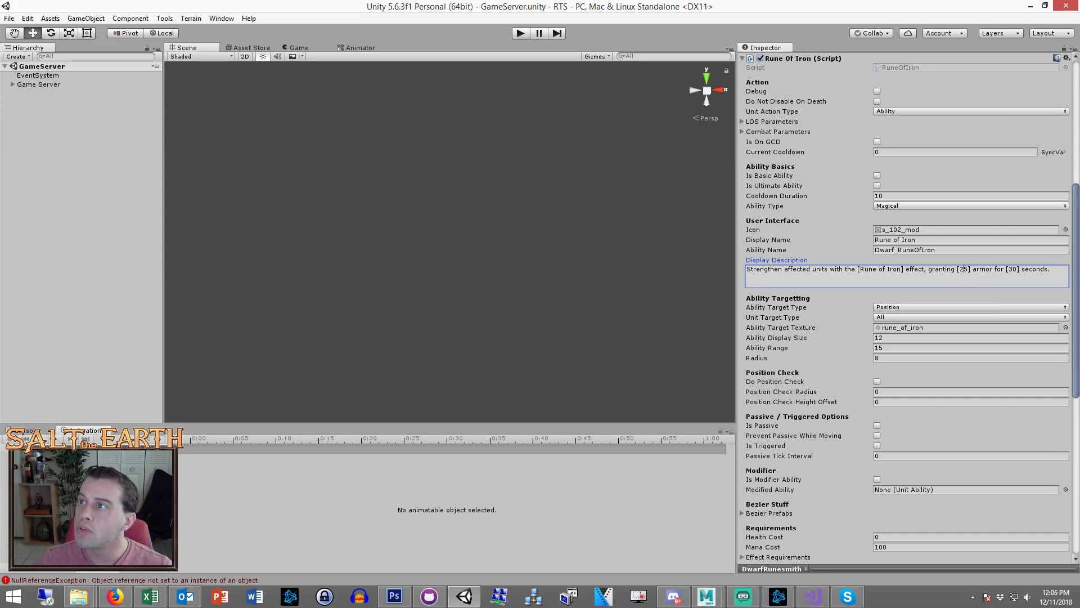
Open the Rune of Iron effect's armor stat change value for editing
{"action": "key", "text": "alt+Tab"}
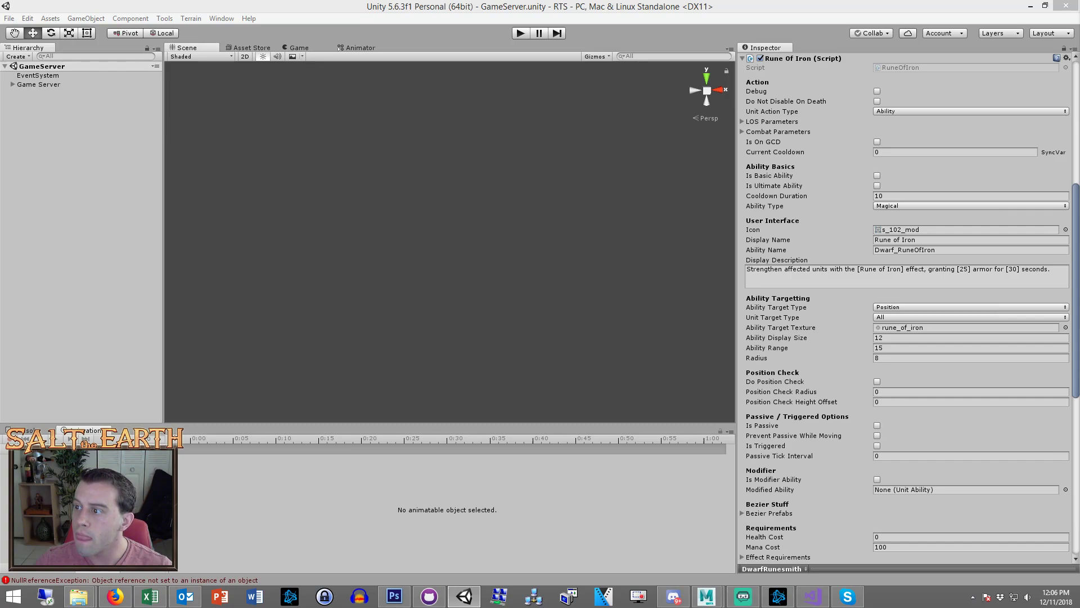
{"action": "left_click", "coordinate": [899, 278]}
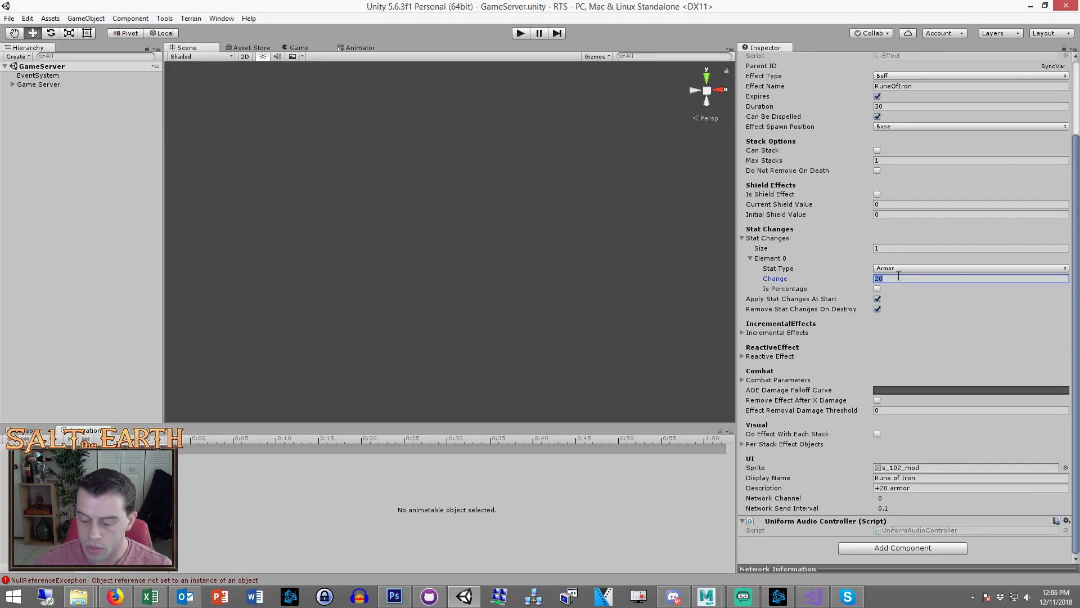
{"action": "left_click", "coordinate": [50, 165]}
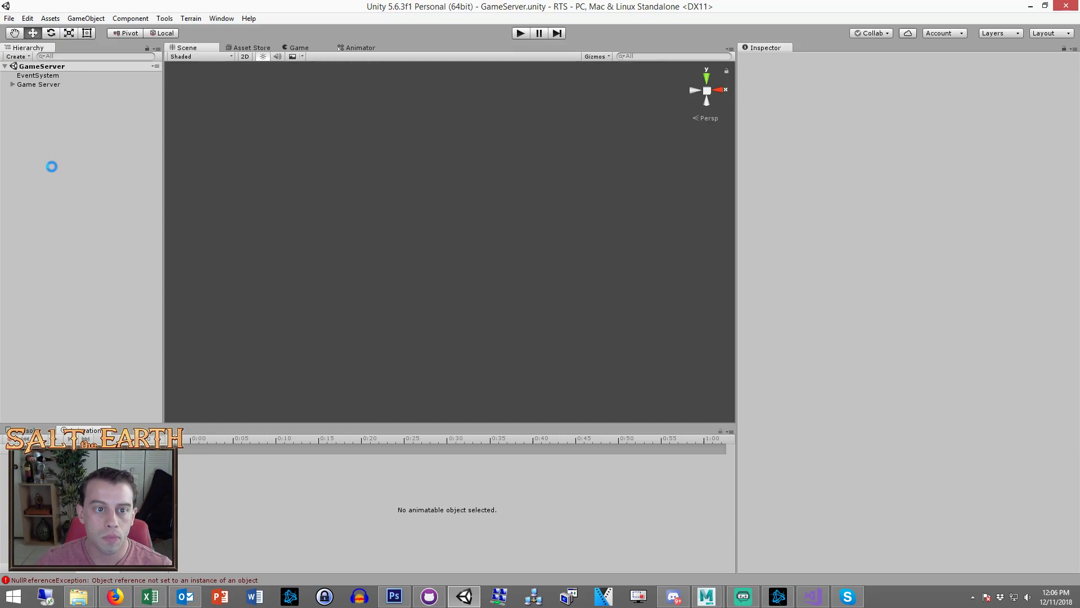
Switch to Excel, apply the Good cell style to the Runesmith's Rune of Iron entry and save the UnitStats workbook
{"action": "left_click", "coordinate": [150, 597]}
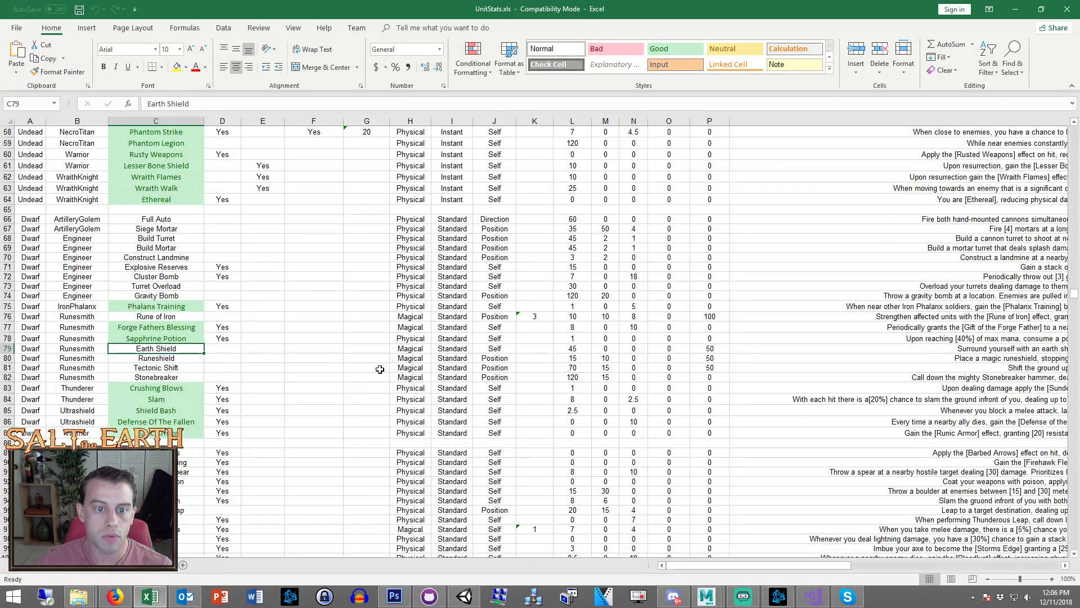
{"action": "left_click", "coordinate": [169, 318]}
{"action": "left_click", "coordinate": [674, 48]}
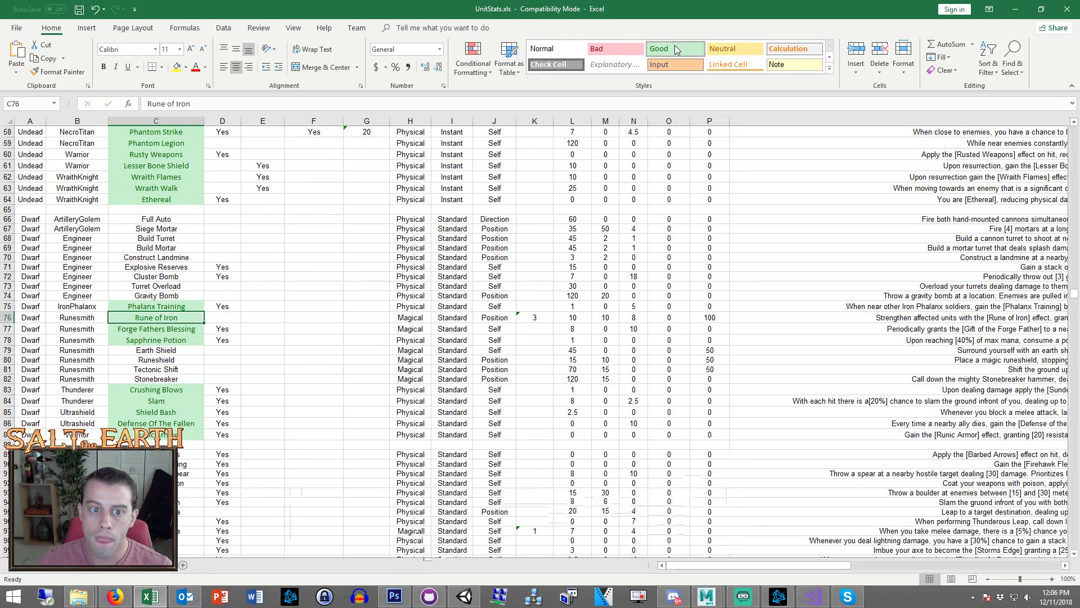
{"action": "left_click", "coordinate": [235, 276]}
{"action": "key", "text": "ctrl+s"}
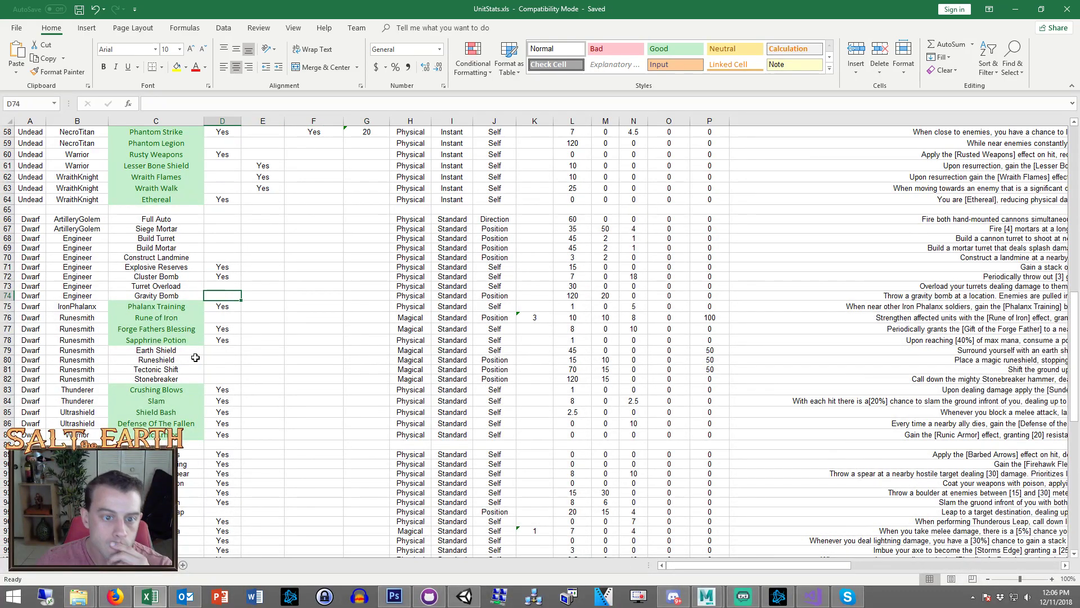
Look over the Runesmith's unmarked abilities Earth Shield and Runeshield in the ability list
{"action": "left_click", "coordinate": [183, 349]}
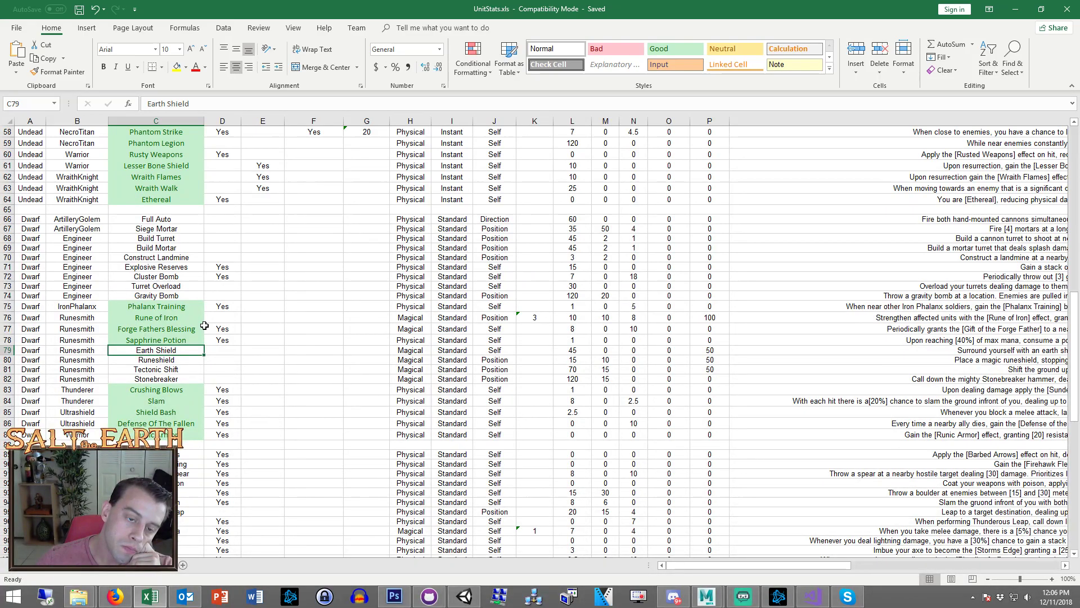
{"action": "left_click", "coordinate": [177, 361]}
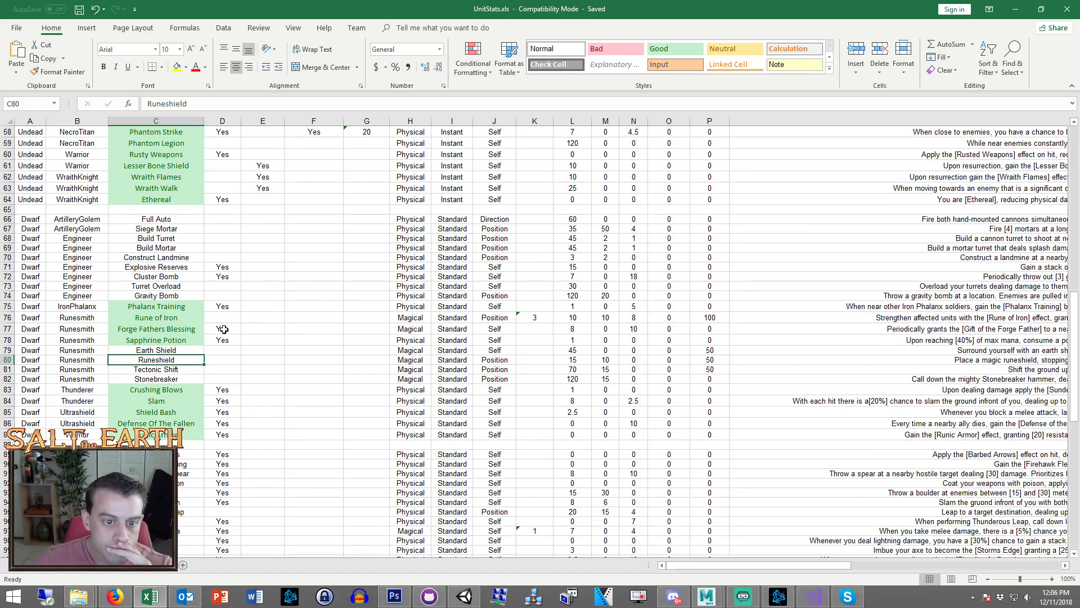
Switch to Unity, show the Console and clear its logged messages
{"action": "left_click", "coordinate": [464, 595]}
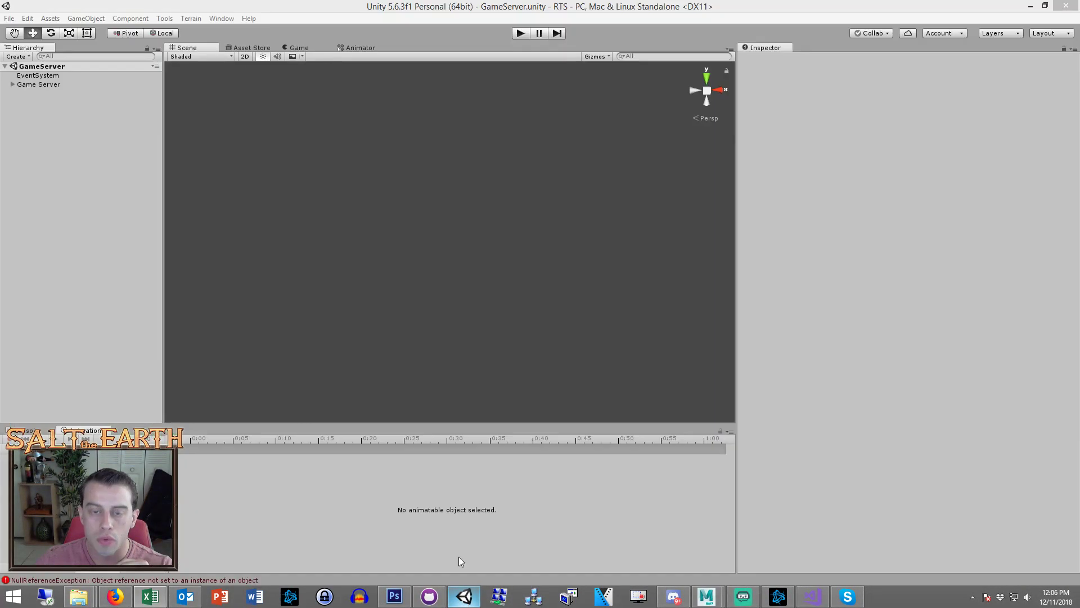
{"action": "left_click", "coordinate": [26, 430]}
{"action": "left_click", "coordinate": [82, 430]}
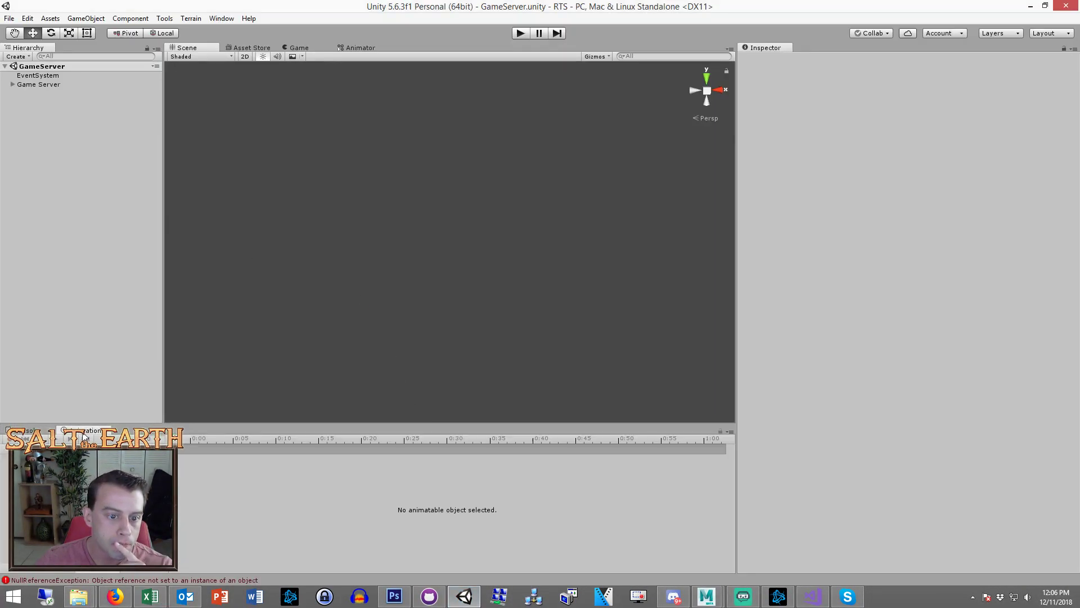
{"action": "left_click", "coordinate": [25, 430]}
{"action": "left_click", "coordinate": [13, 439]}
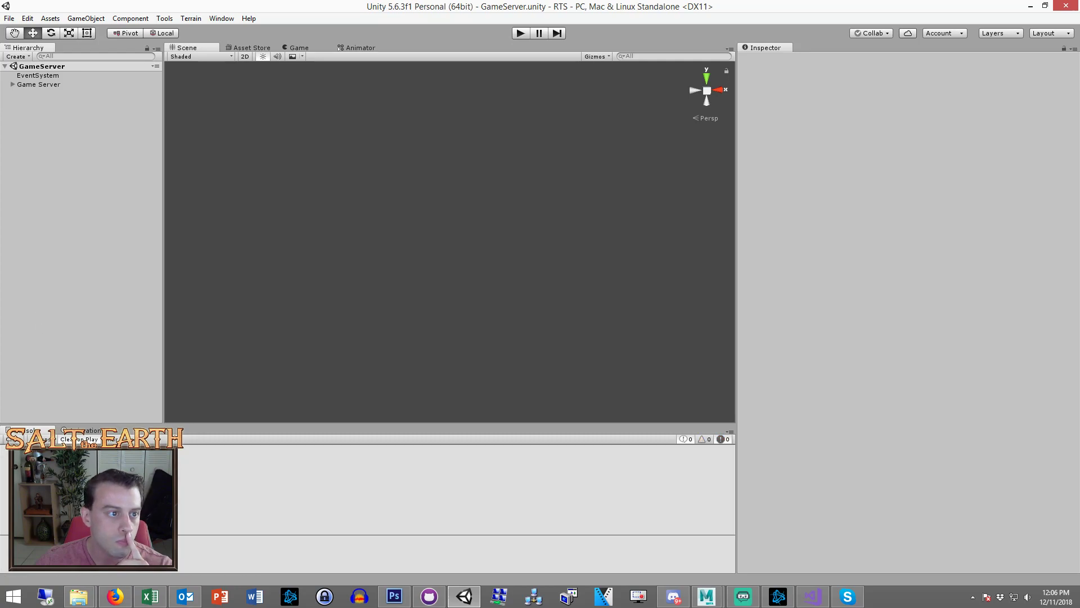
Open the TestingMap scene in the Unity project
{"action": "key", "text": "alt+Tab"}
{"action": "left_click", "coordinate": [80, 227]}
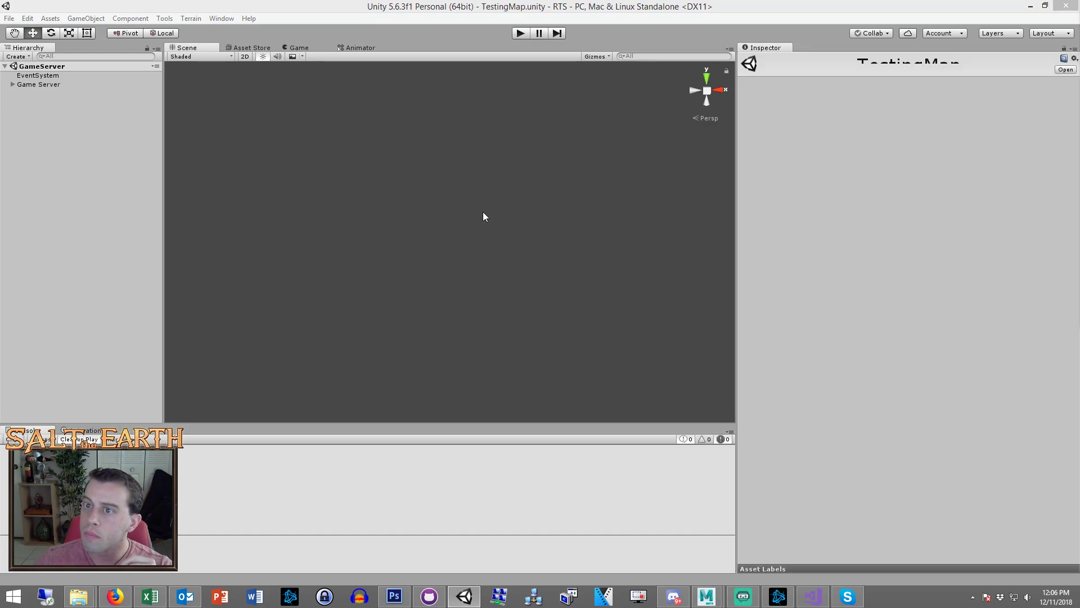
{"action": "left_click", "coordinate": [109, 281]}
{"action": "scroll", "coordinate": [505, 228], "scroll_direction": "down", "scroll_amount": 4}
{"action": "left_click_drag", "start_coordinate": [446, 195], "coordinate": [665, 306], "text": "alt"}
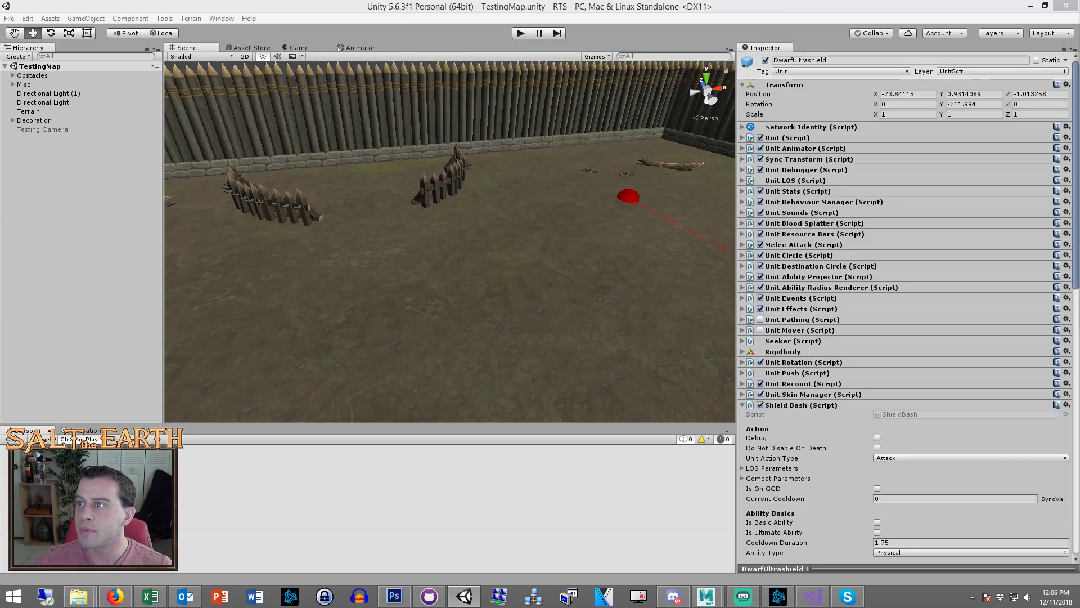
Collapse the Rune Of Iron component of the DwarfRunesmith unit
{"action": "scroll", "coordinate": [860, 283], "scroll_direction": "down", "scroll_amount": 3}
{"action": "scroll", "coordinate": [799, 198], "scroll_direction": "down", "scroll_amount": 2}
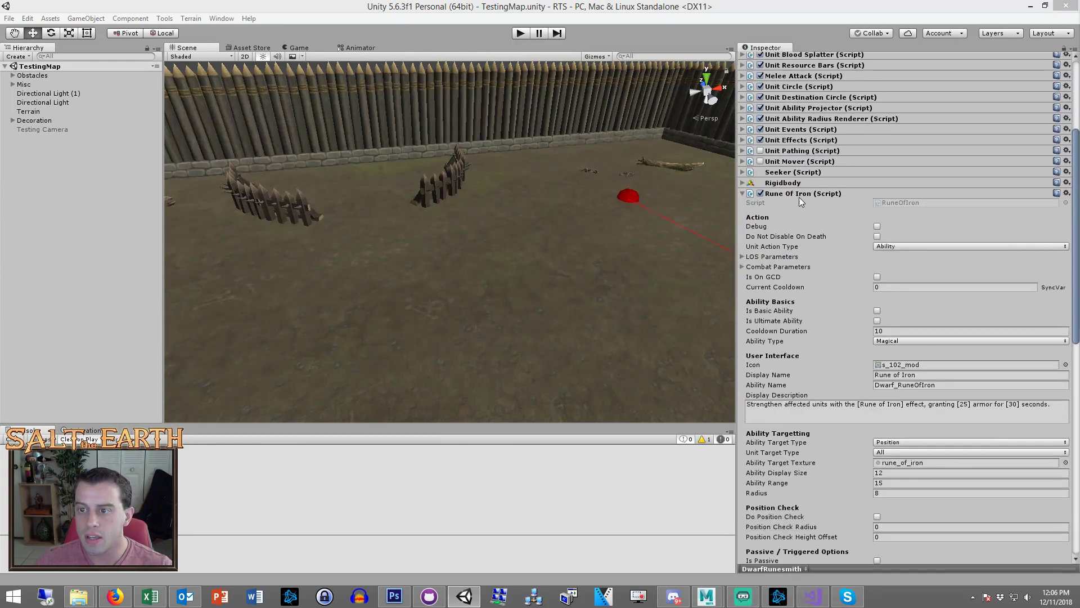
{"action": "left_click", "coordinate": [799, 192]}
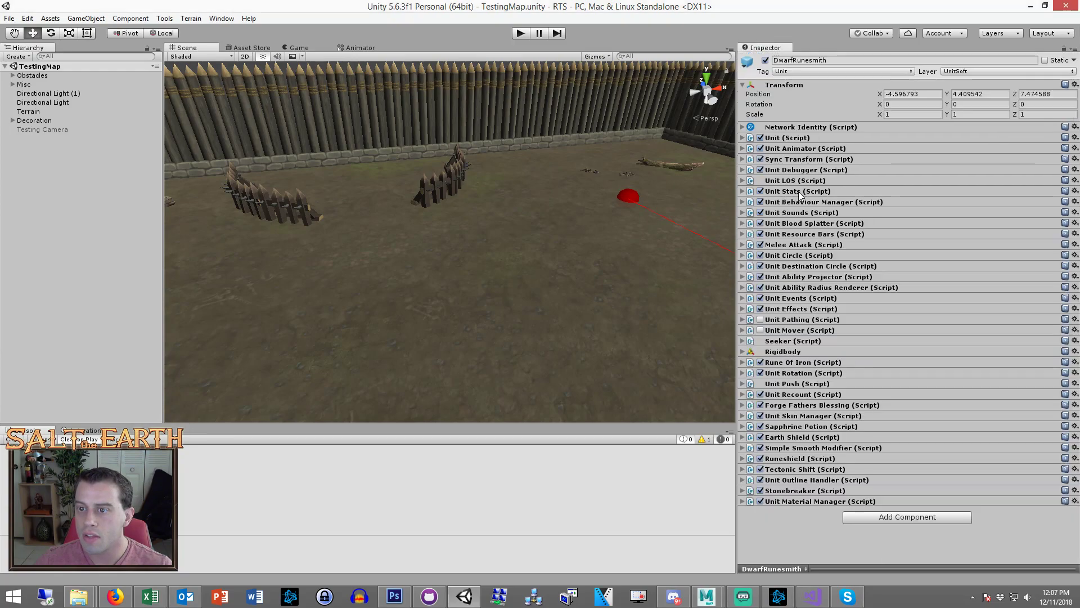
Expand the DwarfRunesmith's Runeshield ability and set its Activation Type to Instant
{"action": "left_click", "coordinate": [805, 458]}
{"action": "scroll", "coordinate": [854, 271], "scroll_direction": "down", "scroll_amount": 5}
{"action": "scroll", "coordinate": [808, 266], "scroll_direction": "down", "scroll_amount": 6}
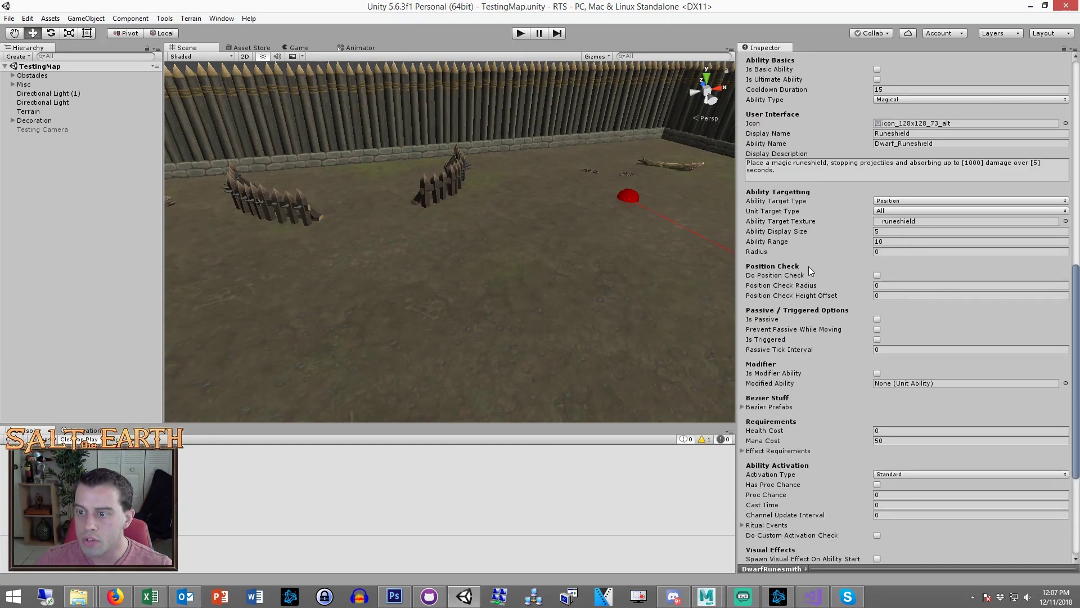
{"action": "left_click", "coordinate": [907, 339]}
{"action": "left_click", "coordinate": [903, 364]}
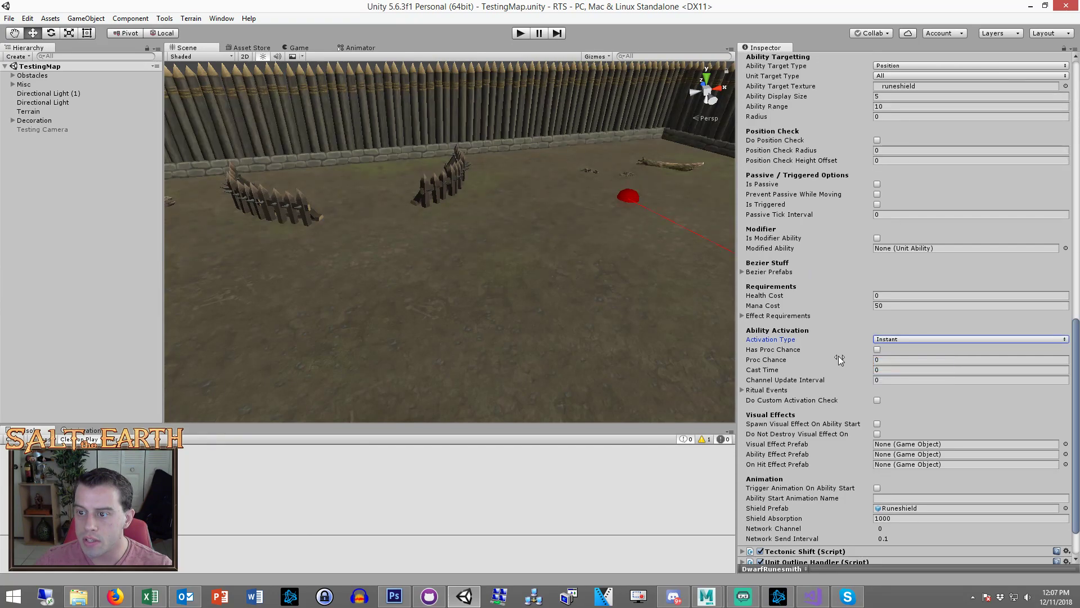
Check the Runeshield ability's remaining settings and open its script in Visual Studio
{"action": "scroll", "coordinate": [831, 342], "scroll_direction": "down", "scroll_amount": 3}
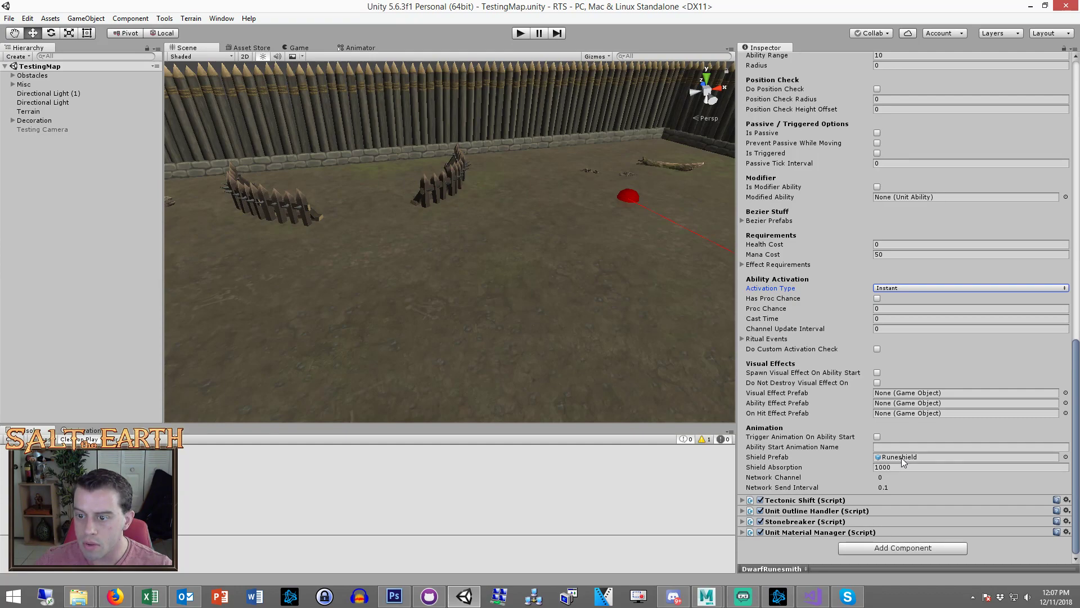
{"action": "scroll", "coordinate": [878, 441], "scroll_direction": "up", "scroll_amount": 5}
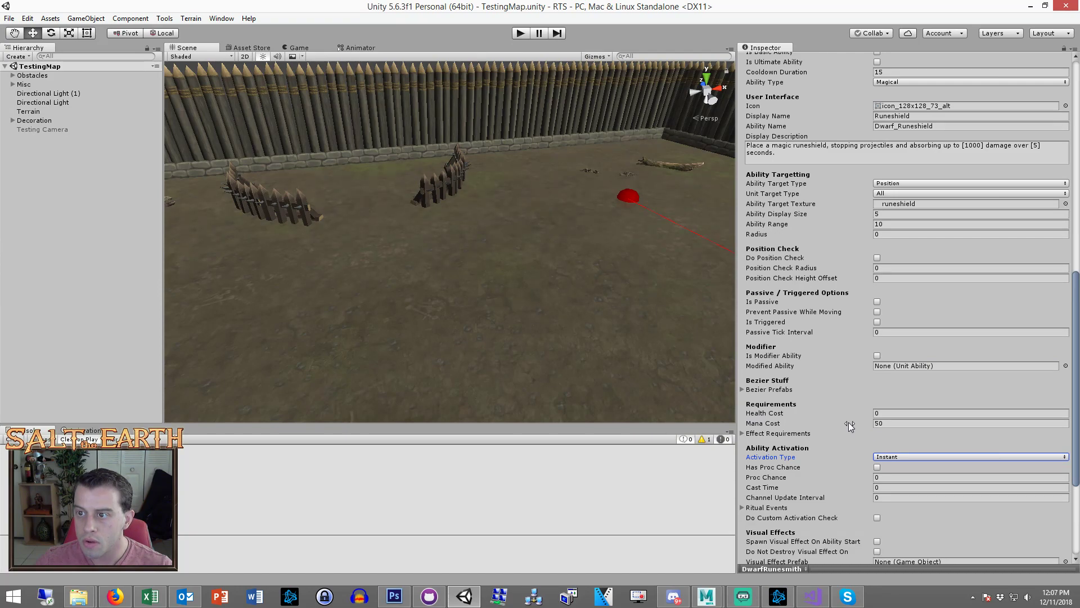
{"action": "scroll", "coordinate": [849, 423], "scroll_direction": "up", "scroll_amount": 4}
{"action": "scroll", "coordinate": [848, 423], "scroll_direction": "up", "scroll_amount": 5}
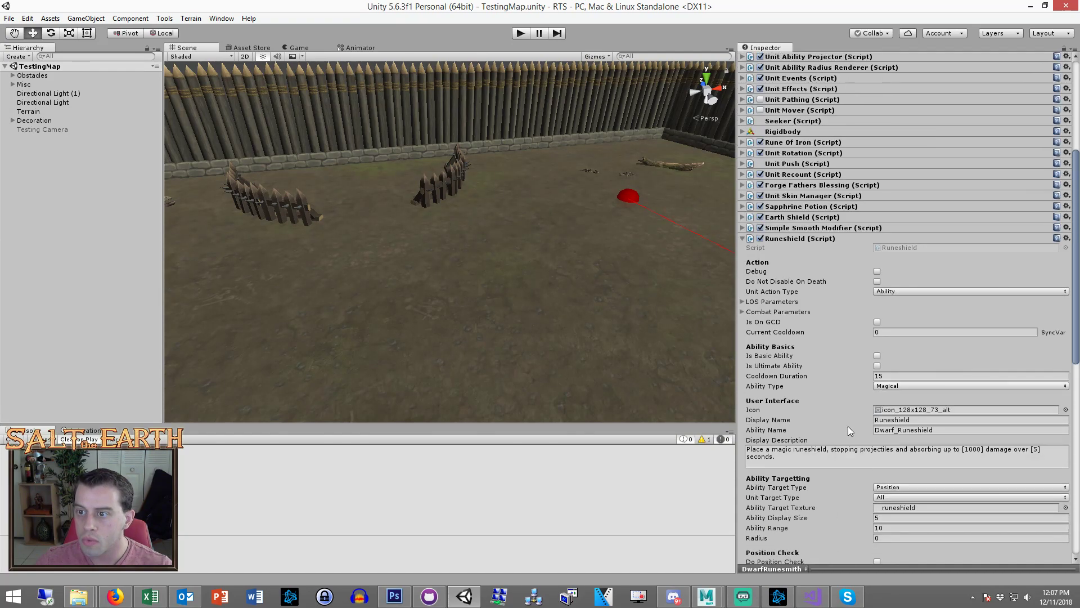
{"action": "left_click", "coordinate": [812, 596]}
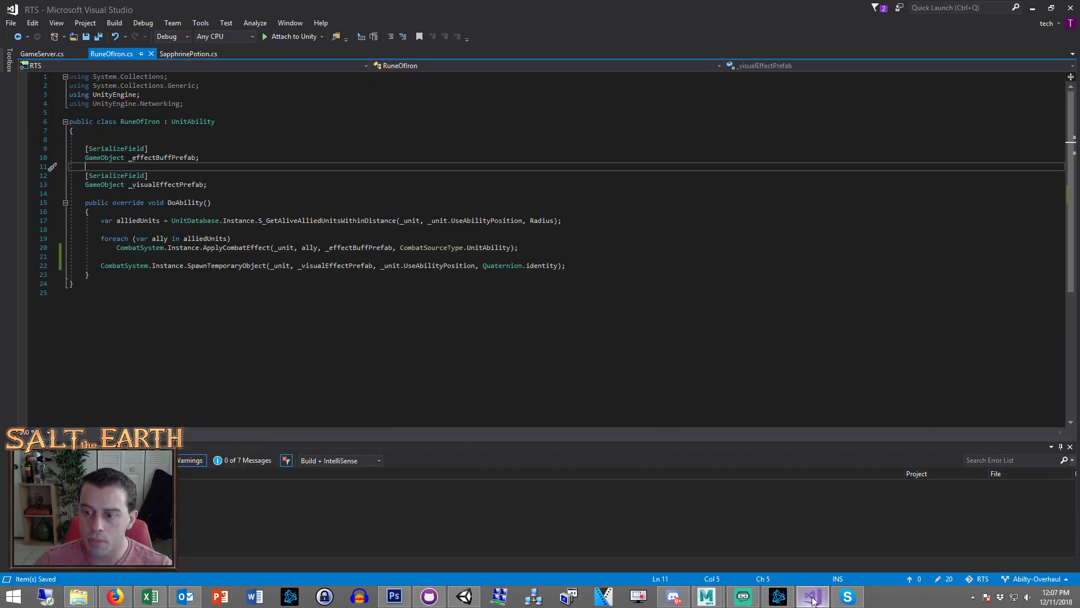
{"action": "left_click", "coordinate": [1031, 8]}
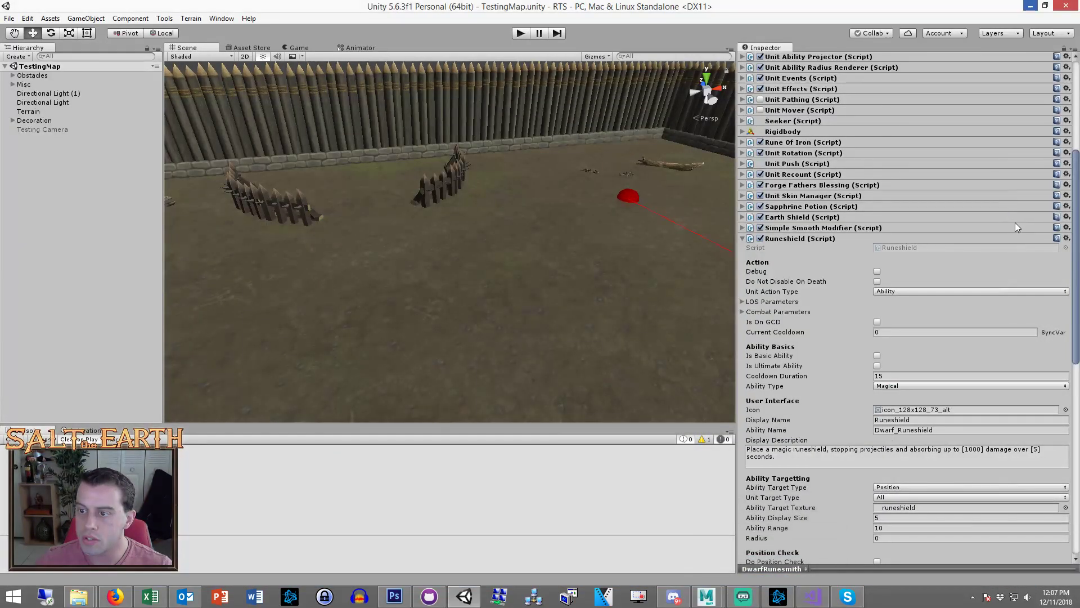
{"action": "left_click", "coordinate": [1066, 240]}
{"action": "left_click", "coordinate": [993, 370]}
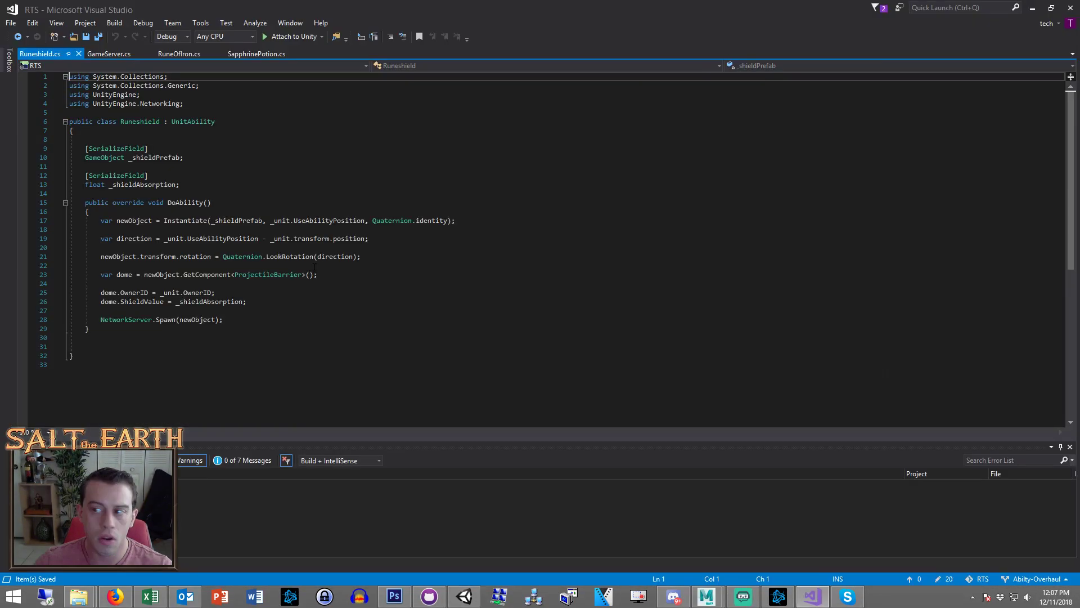
Below the newObject rotation line in DoAbility, declare var x as a call to CombatSystem.Instance.SpawnTemporaryObject
{"action": "left_click", "coordinate": [390, 248]}
{"action": "left_click_drag", "start_coordinate": [390, 238], "coordinate": [390, 229]}
{"action": "key", "text": "Down"}
{"action": "key", "text": "Down"}
{"action": "left_click", "coordinate": [388, 259]}
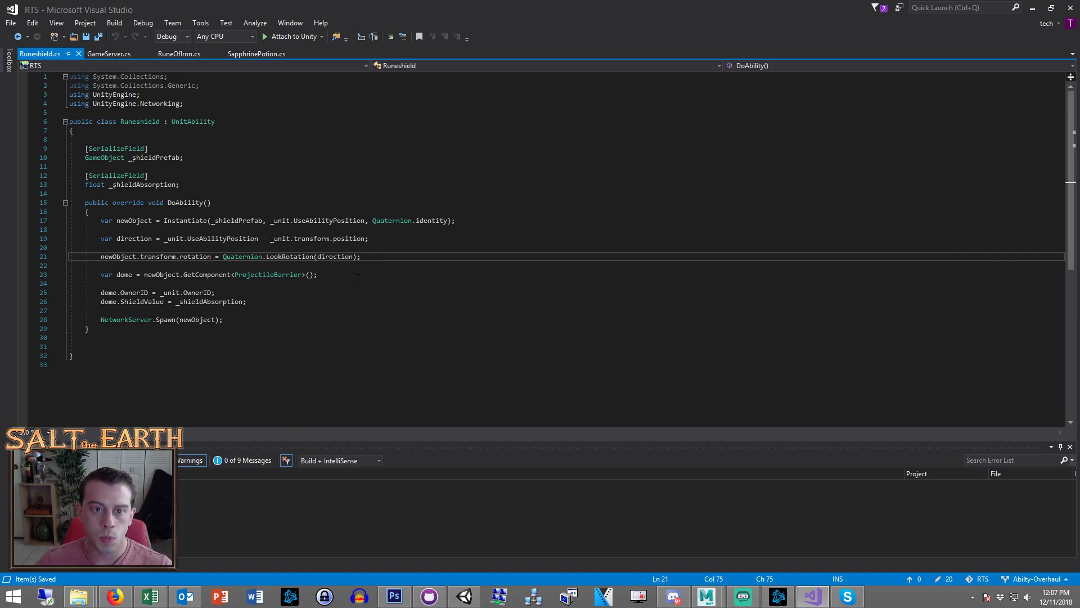
{"action": "key", "text": "Return"}
{"action": "key", "text": "Return"}
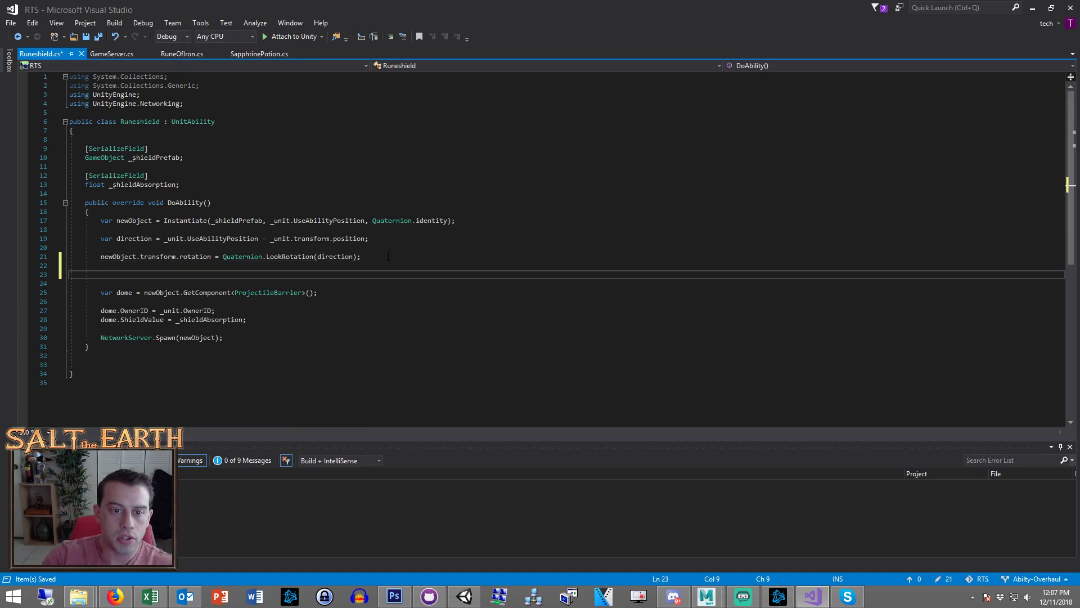
{"action": "type", "text": "v"}
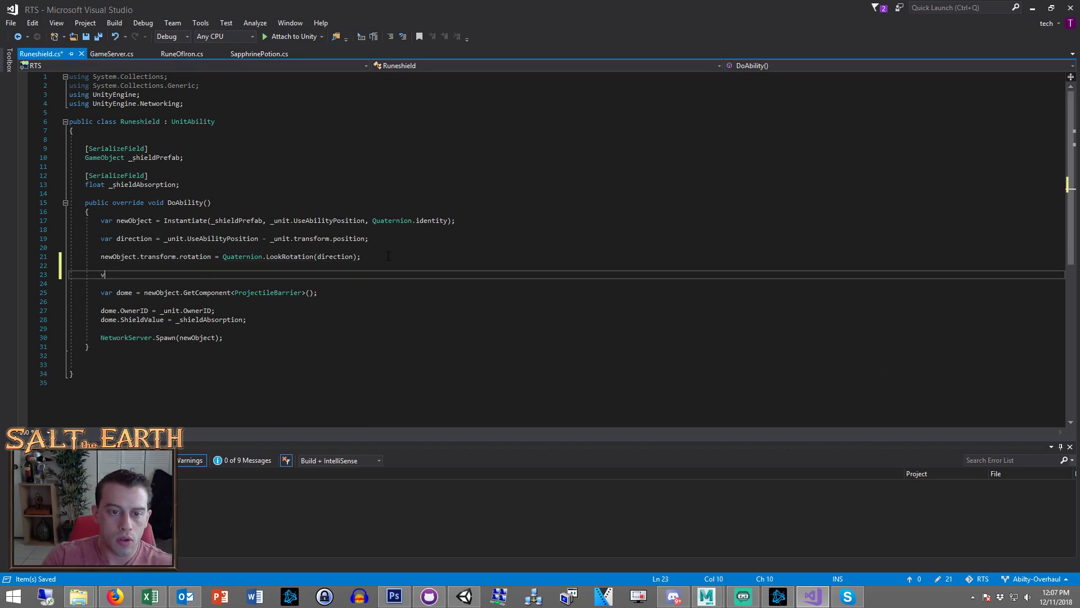
{"action": "type", "text": "ar x = Combat"}
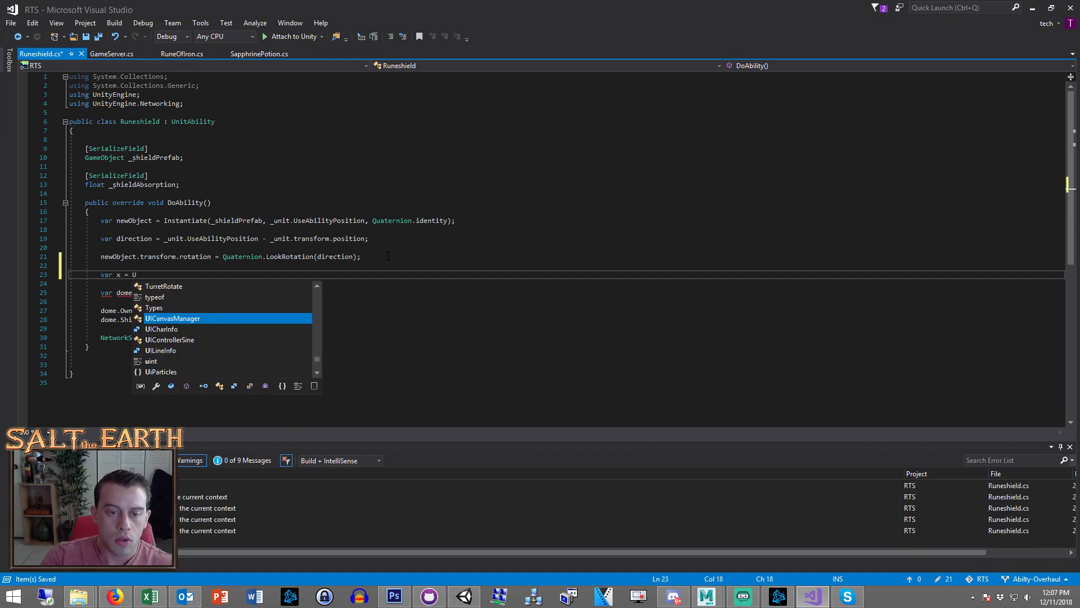
{"action": "type", "text": "System.Instance.spawn"}
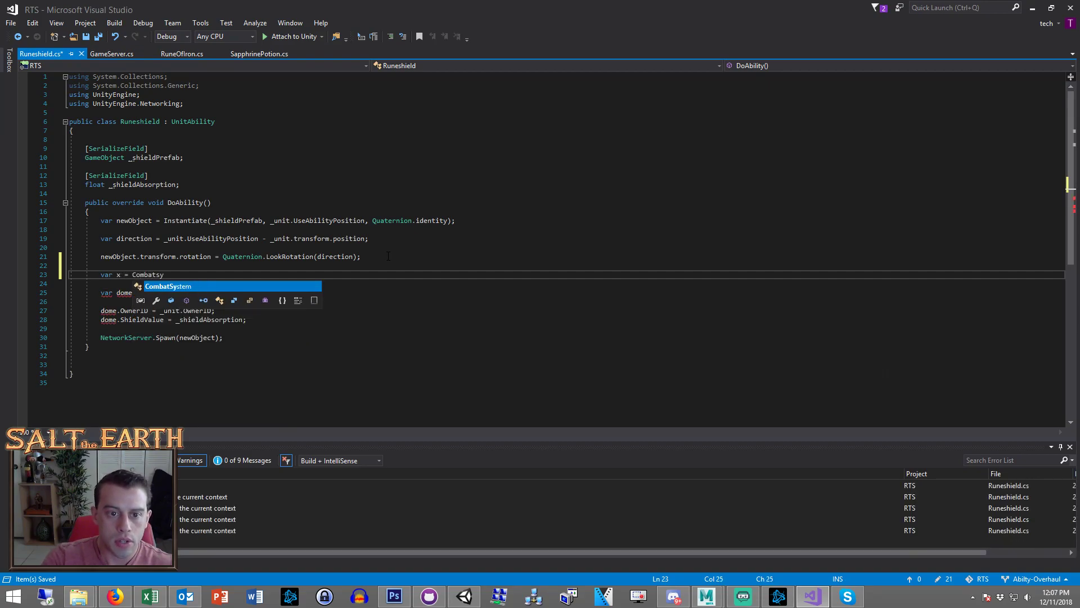
{"action": "type", "text": "("}
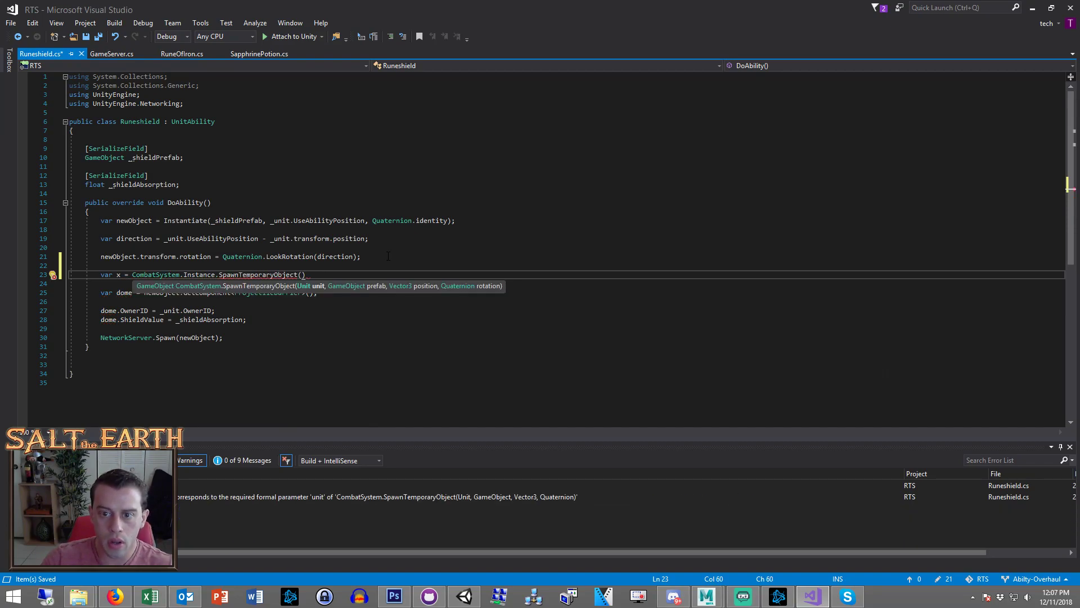
Pass _unit, _shieldPrefab and _unit.UseAbilityPosition as the unit, prefab and position arguments of SpawnTemporaryObject
{"action": "type", "text": "_unit, "}
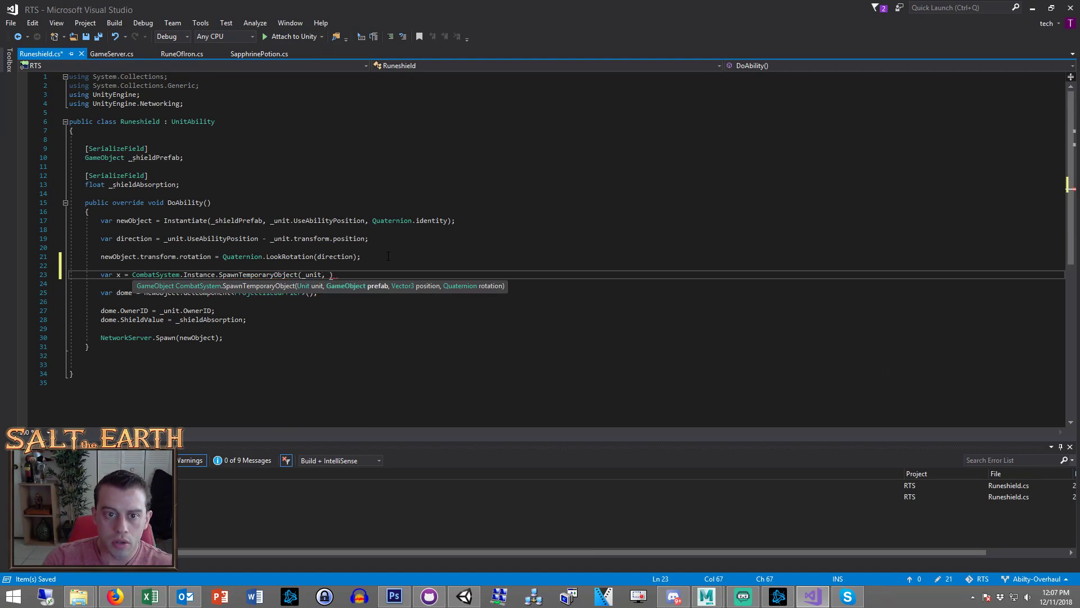
{"action": "type", "text": "_shie"}
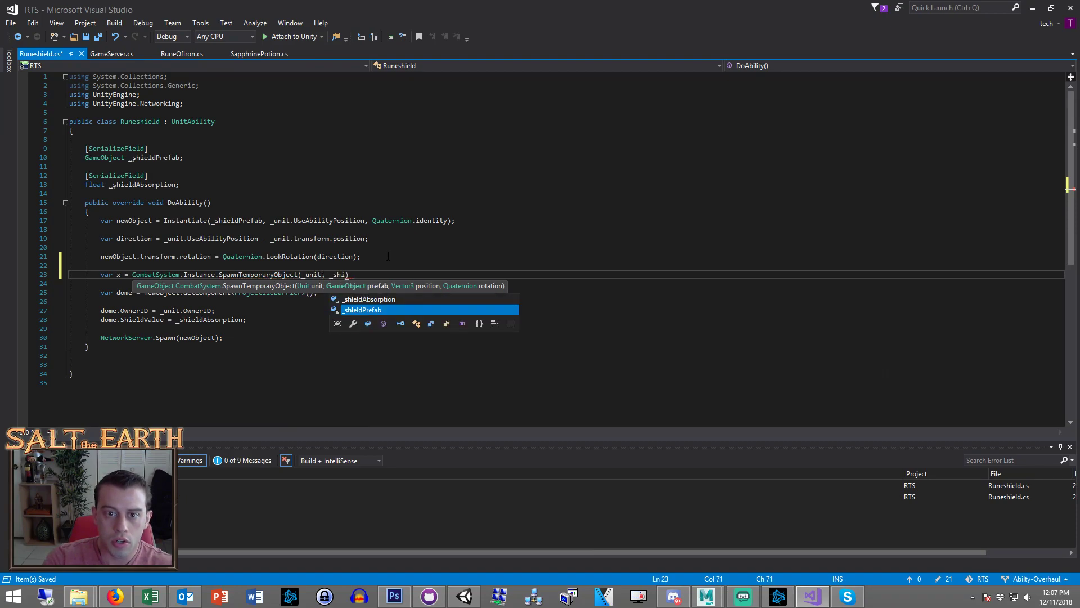
{"action": "type", "text": "ldPrefab, _unit."}
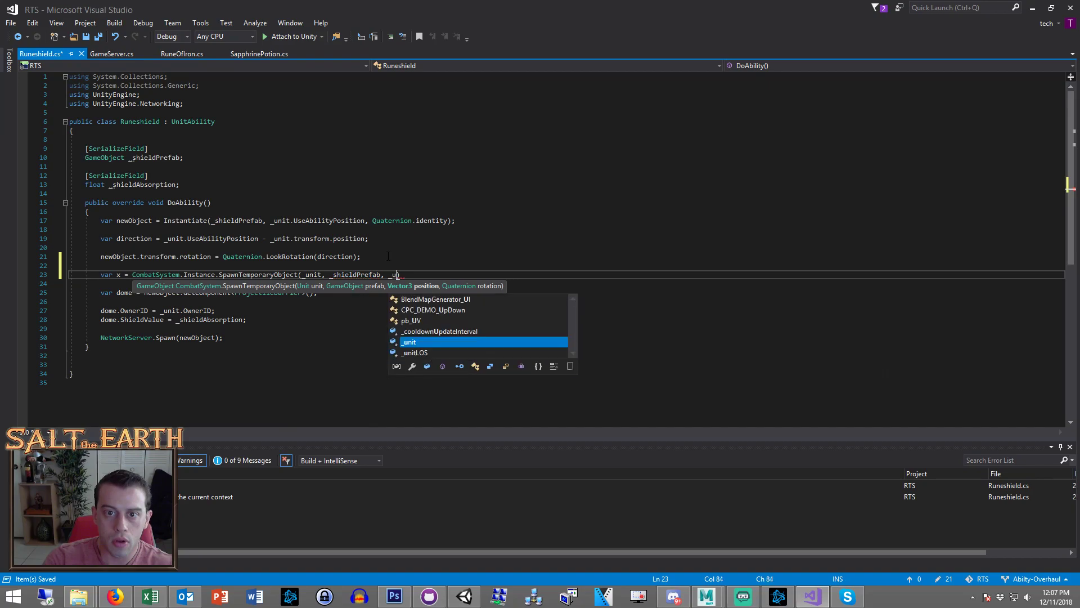
{"action": "type", "text": "useab"}
{"action": "key", "text": "Down"}
{"action": "key", "text": "Down"}
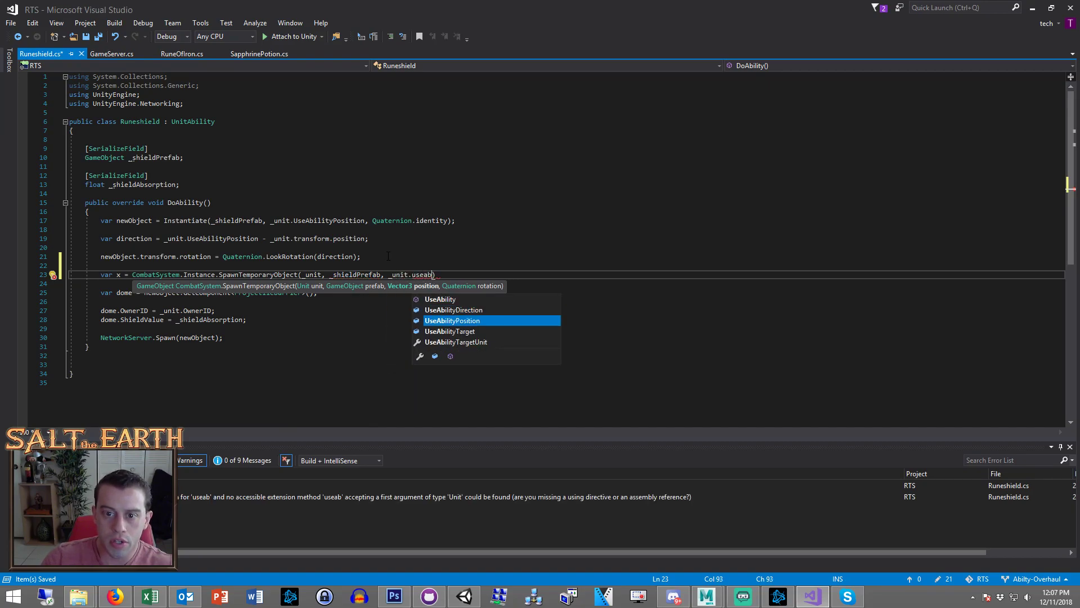
{"action": "type", "text": ","}
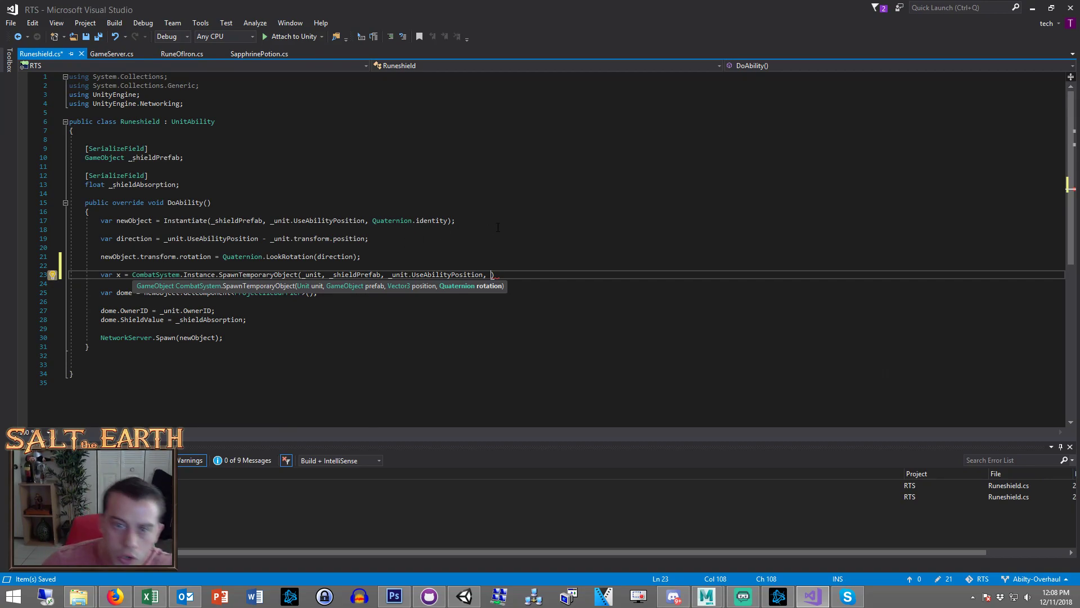
Add Quaternion.LookRotation() as the rotation argument and end the SpawnTemporaryObject statement
{"action": "type", "text": "Quaternion.LookRotation());"}
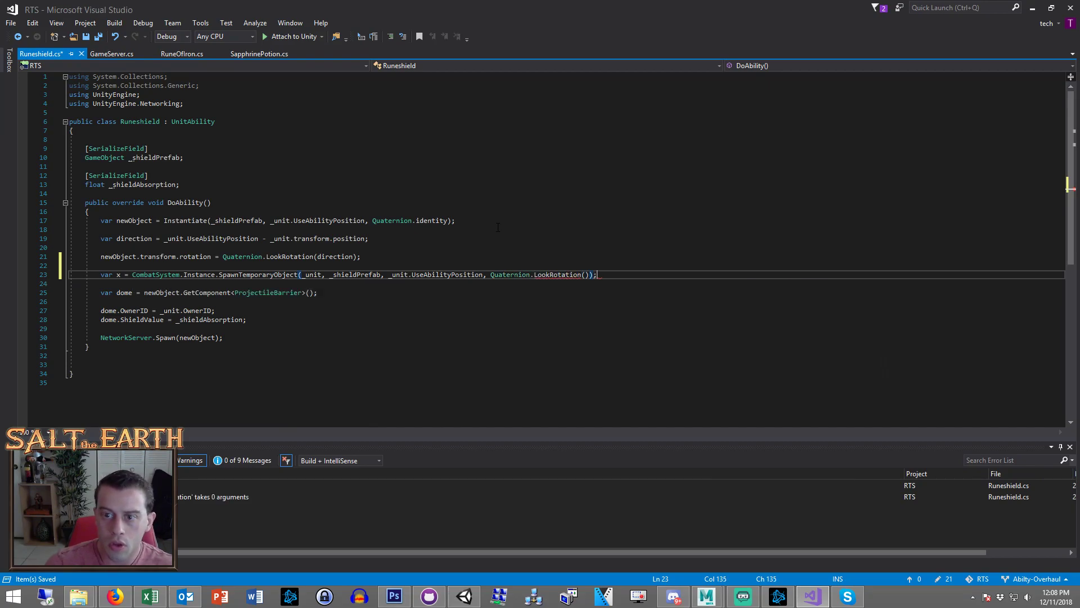
{"action": "key", "text": "Left"}
{"action": "key", "text": "Left"}
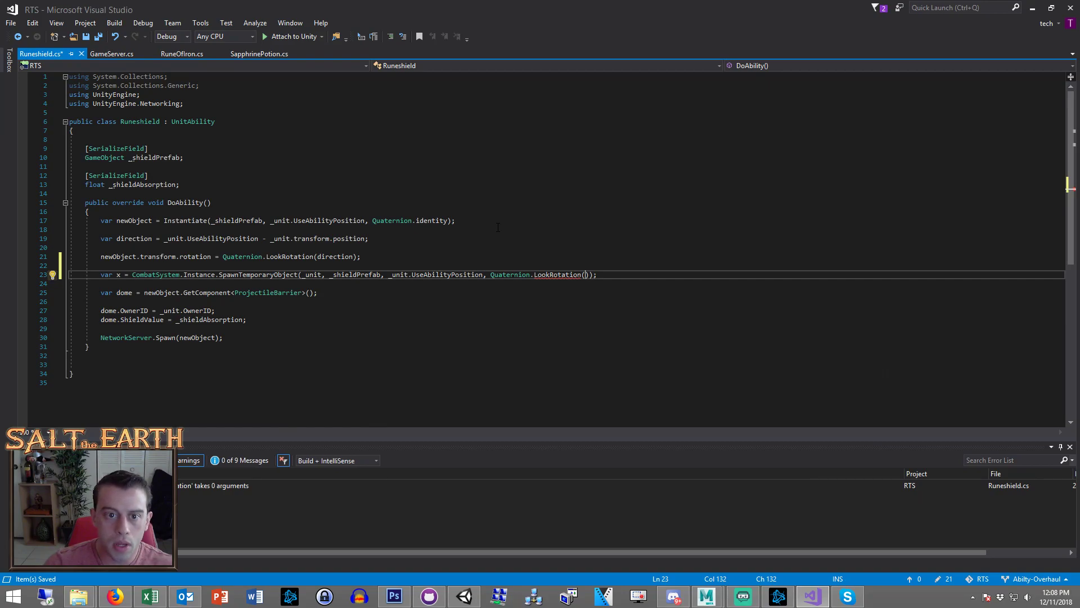
Copy the expression _unit.UseAbilityPosition - _unit.transform.position from the direction variable into the new LookRotation call
{"action": "left_click", "coordinate": [366, 238]}
{"action": "key", "text": "ctrl+shift+Left"}
{"action": "key", "text": "ctrl+shift+Left"}
{"action": "key", "text": "ctrl+shift+Left"}
{"action": "key", "text": "ctrl+shift+Left"}
{"action": "key", "text": "ctrl+shift+Left"}
{"action": "key", "text": "ctrl+shift+Left"}
{"action": "key", "text": "ctrl+shift+Left"}
{"action": "key", "text": "ctrl+shift+Left"}
{"action": "key", "text": "ctrl+shift+Left"}
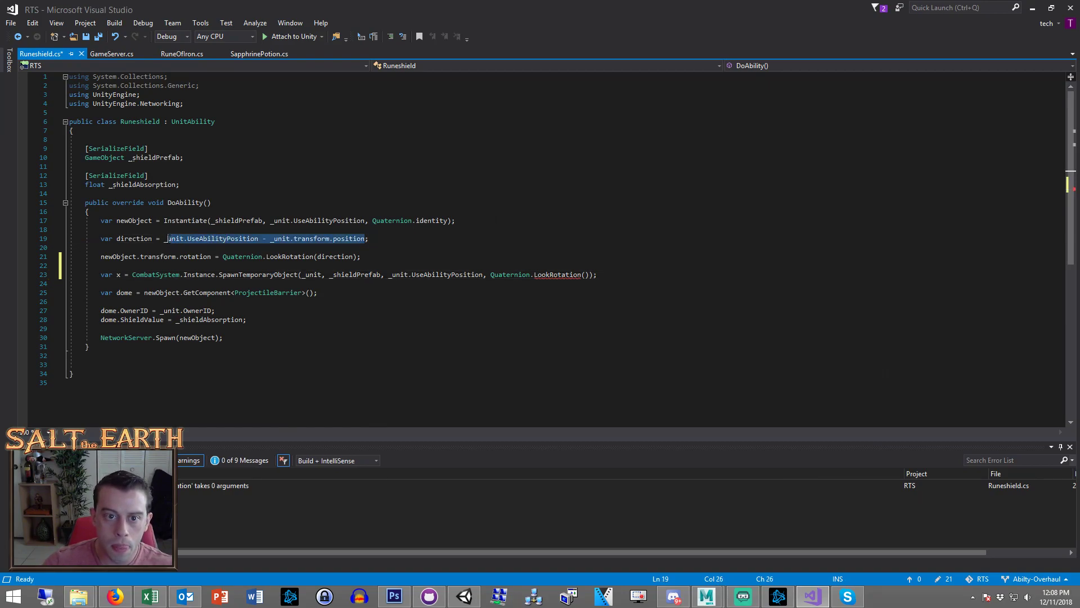
{"action": "key", "text": "ctrl+c"}
{"action": "left_click", "coordinate": [584, 274]}
{"action": "key", "text": "ctrl+v"}
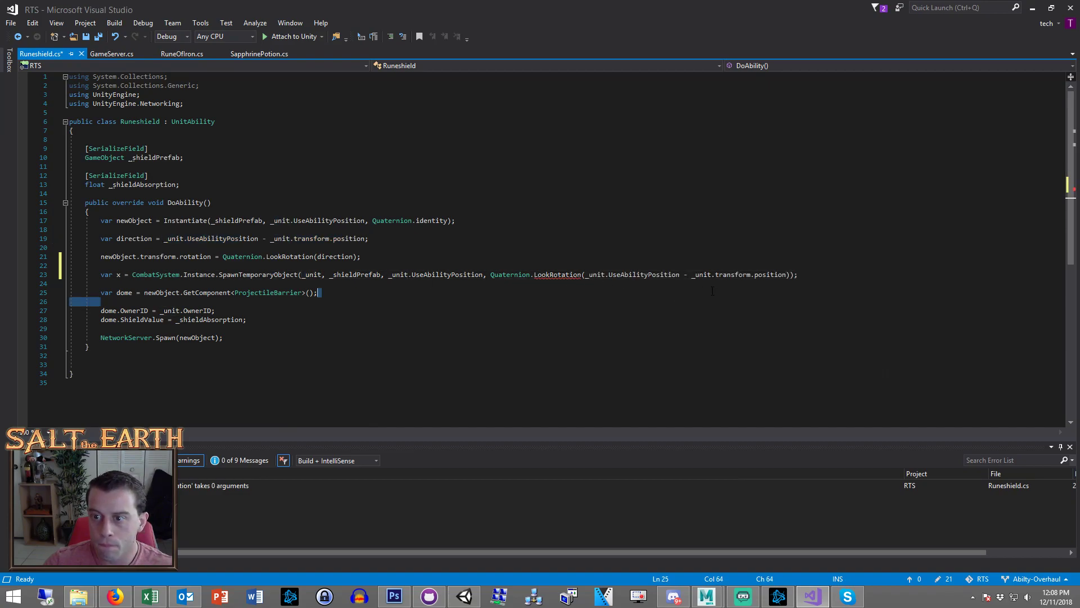
Rename the variable x that holds the SpawnTemporaryObject result in DoAbility to newObject
{"action": "left_click", "coordinate": [823, 274]}
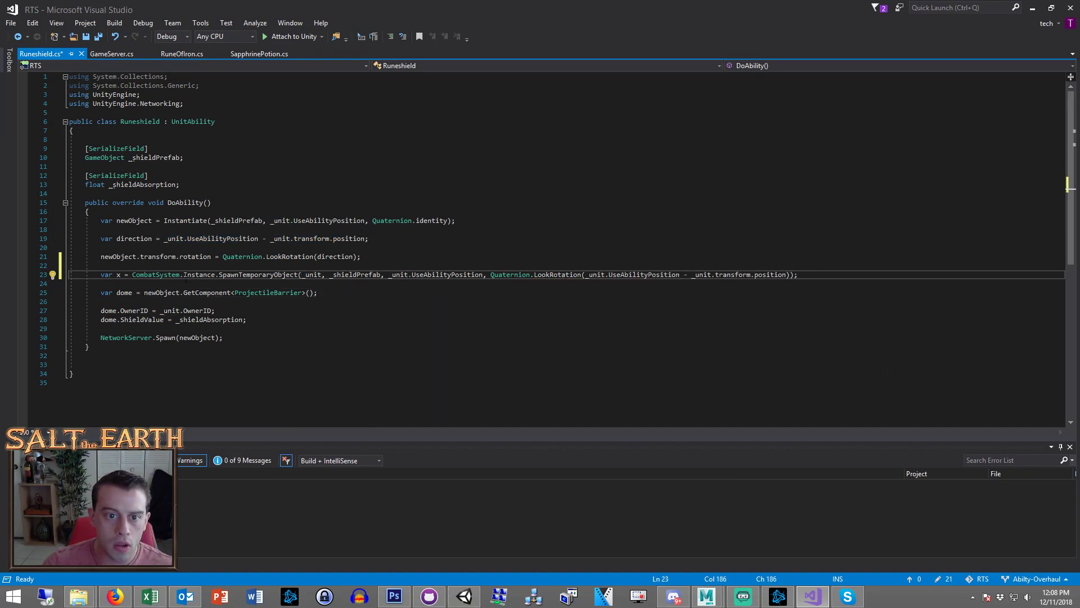
{"action": "mouse_move", "coordinate": [245, 278]}
{"action": "left_click", "coordinate": [144, 285]}
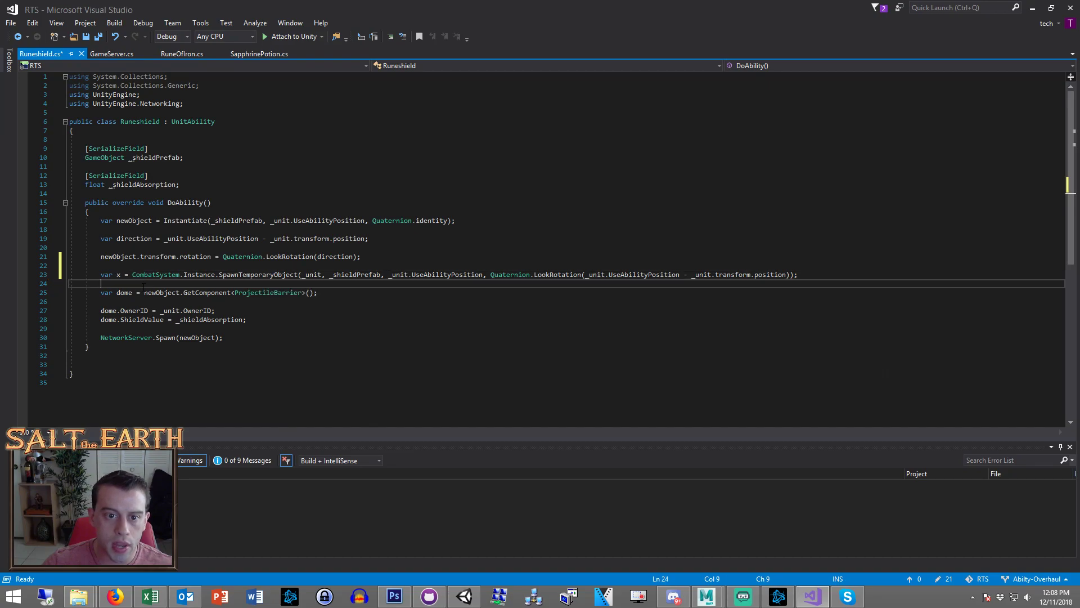
{"action": "key", "text": "Up"}
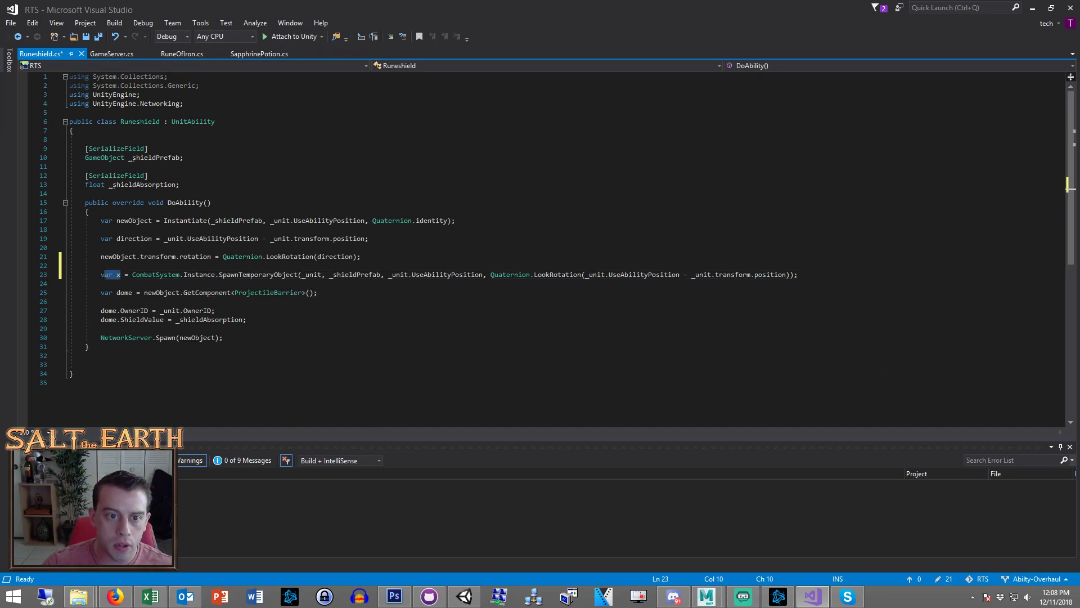
{"action": "type", "text": "var newObject"}
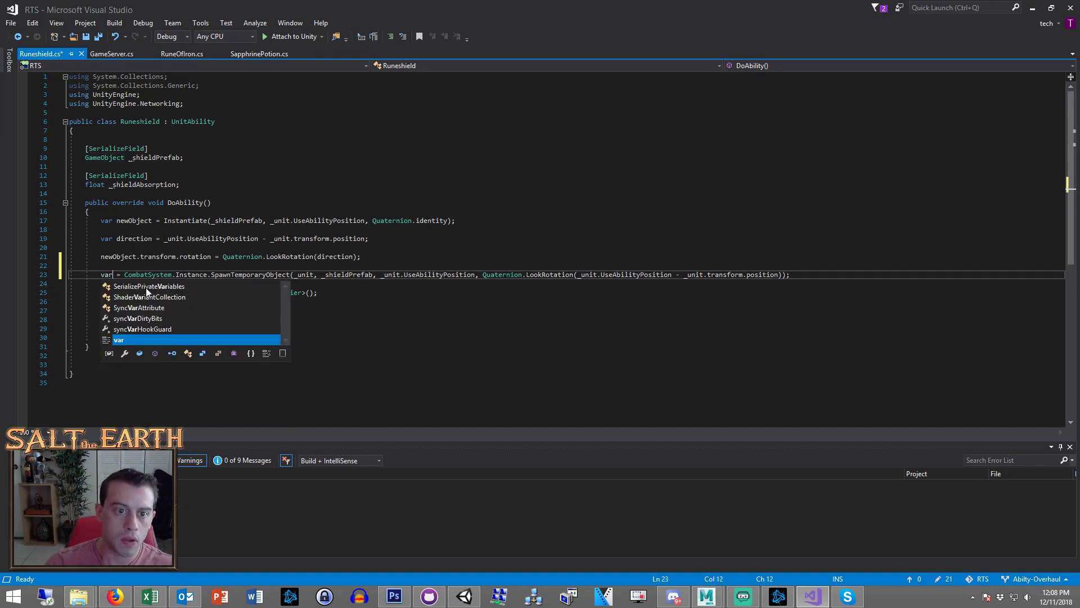
Comment out the old Instantiate, direction and newObject.transform.rotation lines above the SpawnTemporaryObject call
{"action": "left_click_drag", "start_coordinate": [366, 257], "coordinate": [74, 225]}
{"action": "key", "text": "ctrl+k"}
{"action": "key", "text": "ctrl+c"}
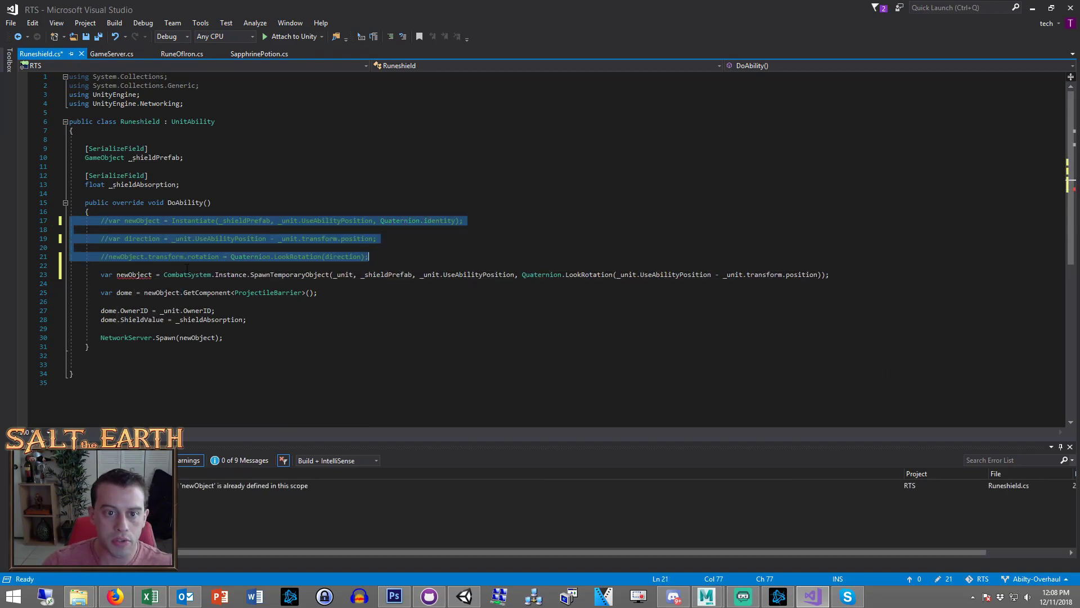
{"action": "left_click", "coordinate": [233, 301]}
Examine the SpawnTemporaryObject definition in CombatSystem.cs and the OwnerID declaration in ProjectileBarrier.cs against Runeshield's remaining NetworkServer.Spawn call
{"action": "left_click", "coordinate": [259, 336]}
{"action": "left_click_drag", "start_coordinate": [251, 338], "coordinate": [39, 328]}
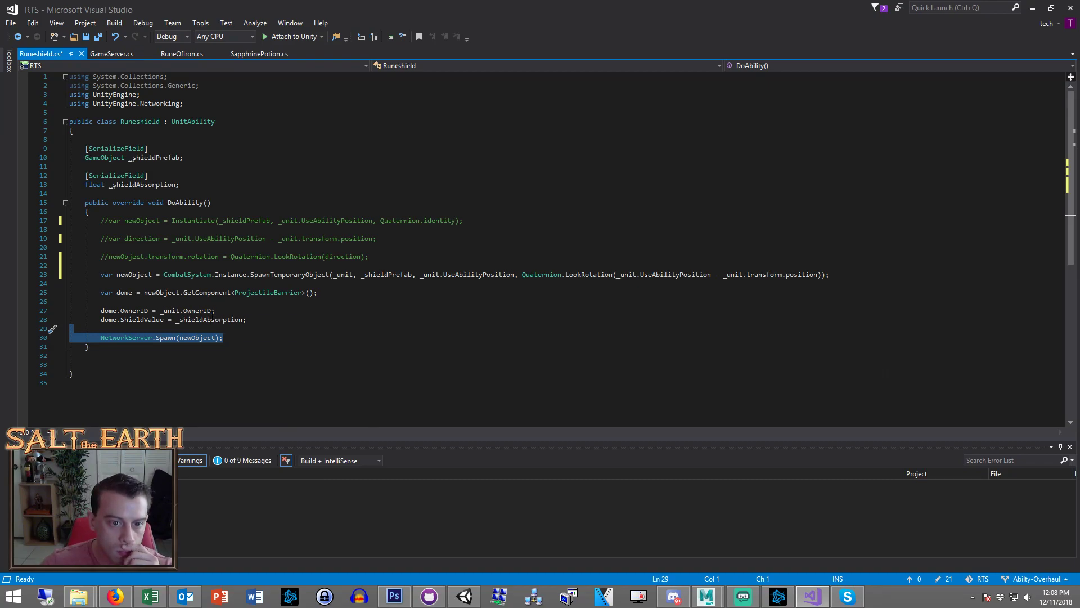
{"action": "left_click", "coordinate": [193, 329]}
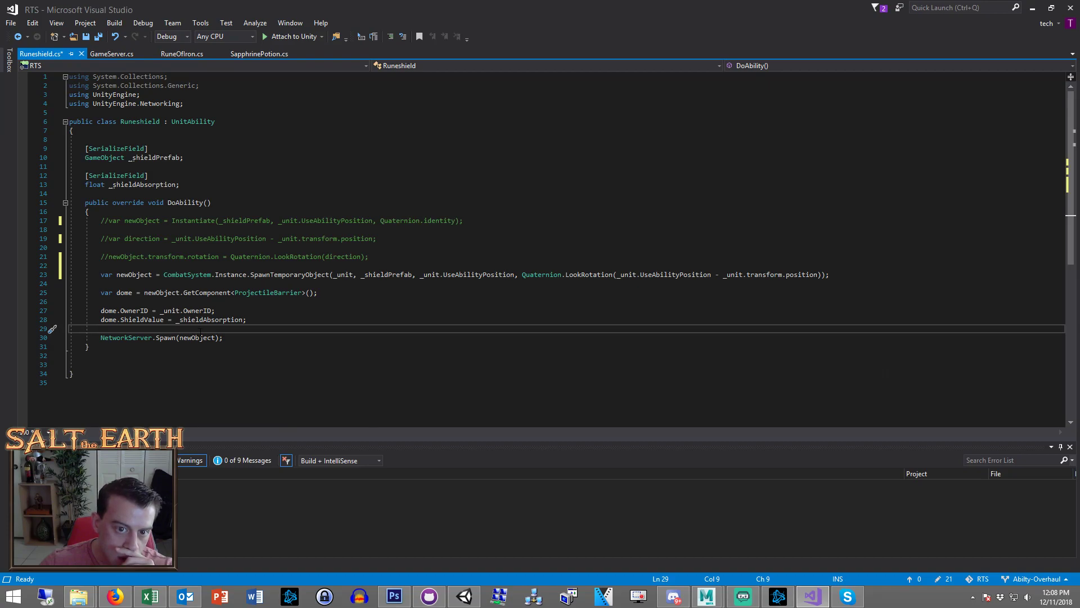
{"action": "double_click", "coordinate": [270, 278]}
{"action": "left_click", "coordinate": [268, 287]}
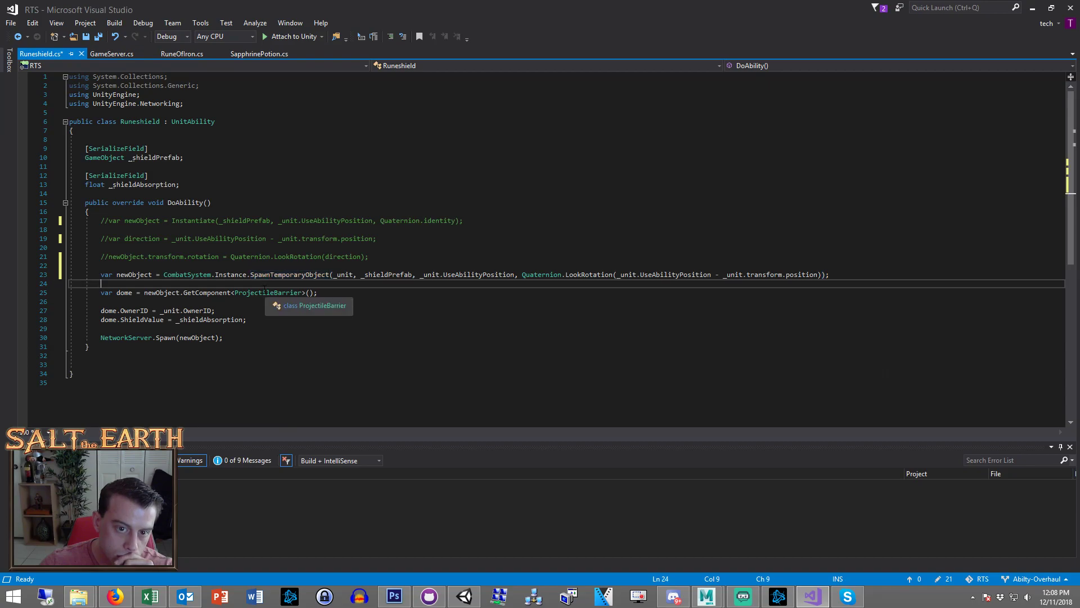
{"action": "left_click", "coordinate": [308, 272]}
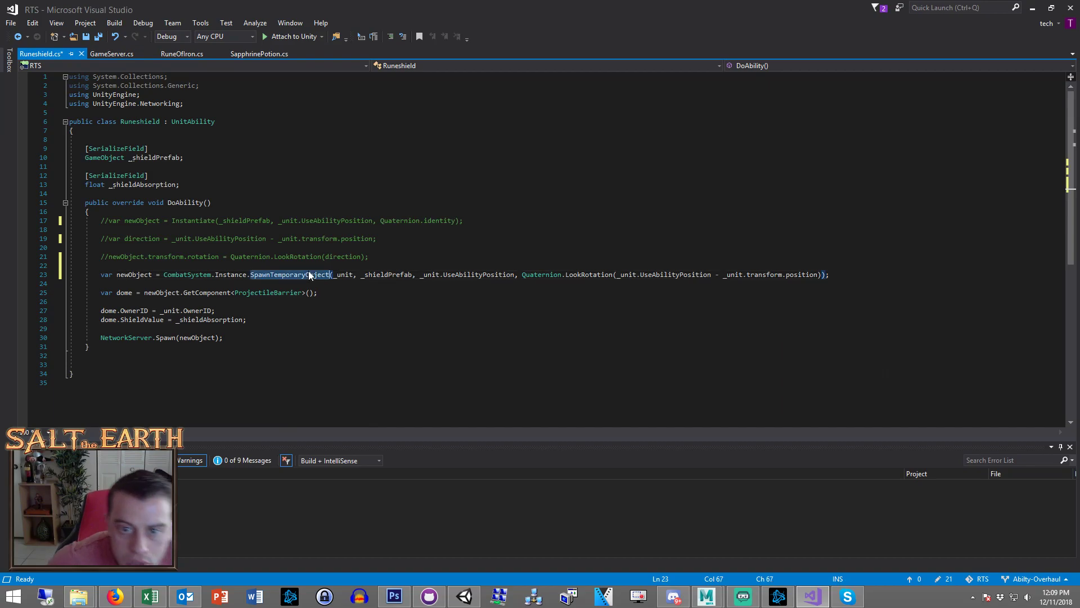
{"action": "key", "text": "F12"}
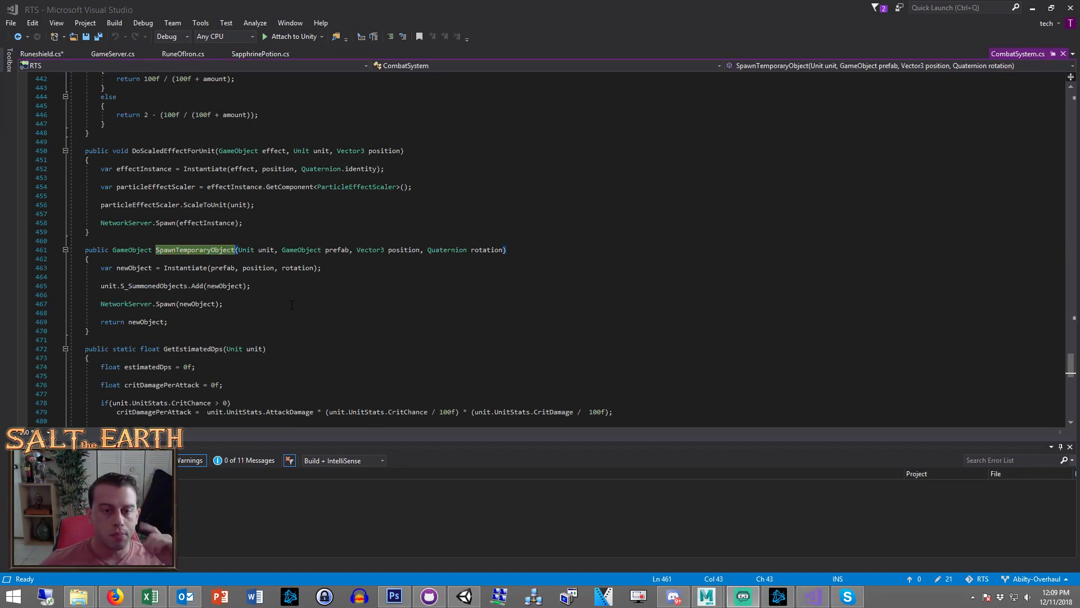
{"action": "left_click", "coordinate": [253, 312]}
{"action": "left_click", "coordinate": [254, 300]}
{"action": "left_click", "coordinate": [249, 293]}
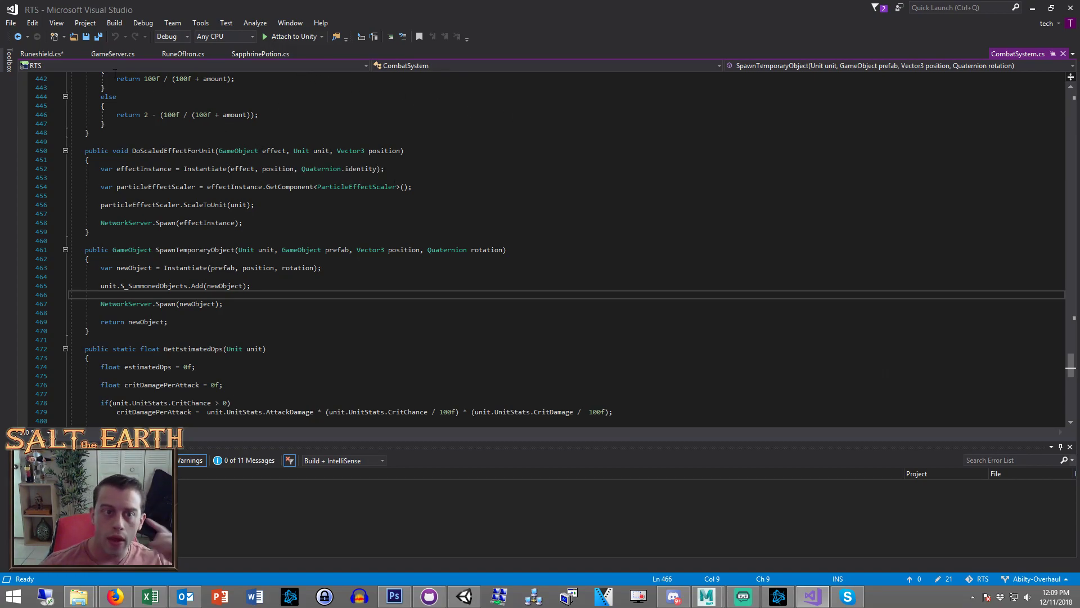
{"action": "left_click", "coordinate": [54, 55]}
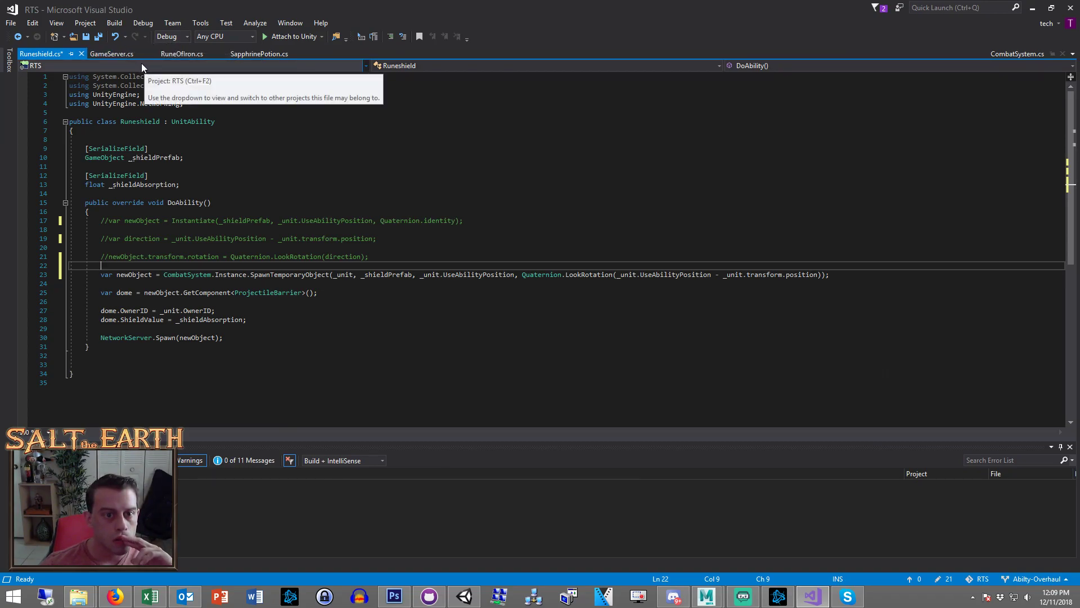
{"action": "left_click", "coordinate": [138, 311]}
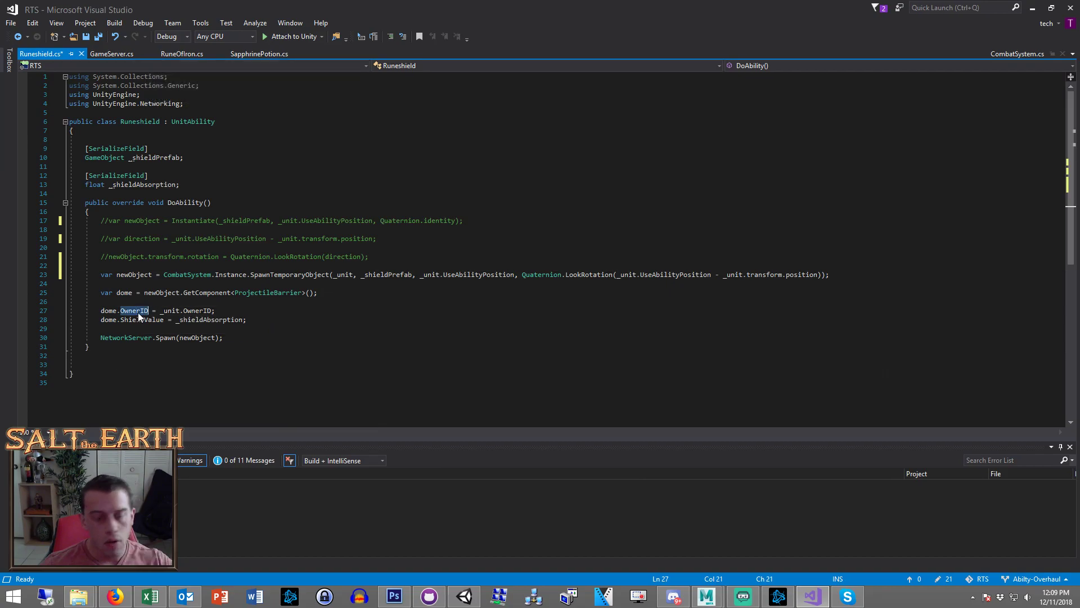
{"action": "key", "text": "F12"}
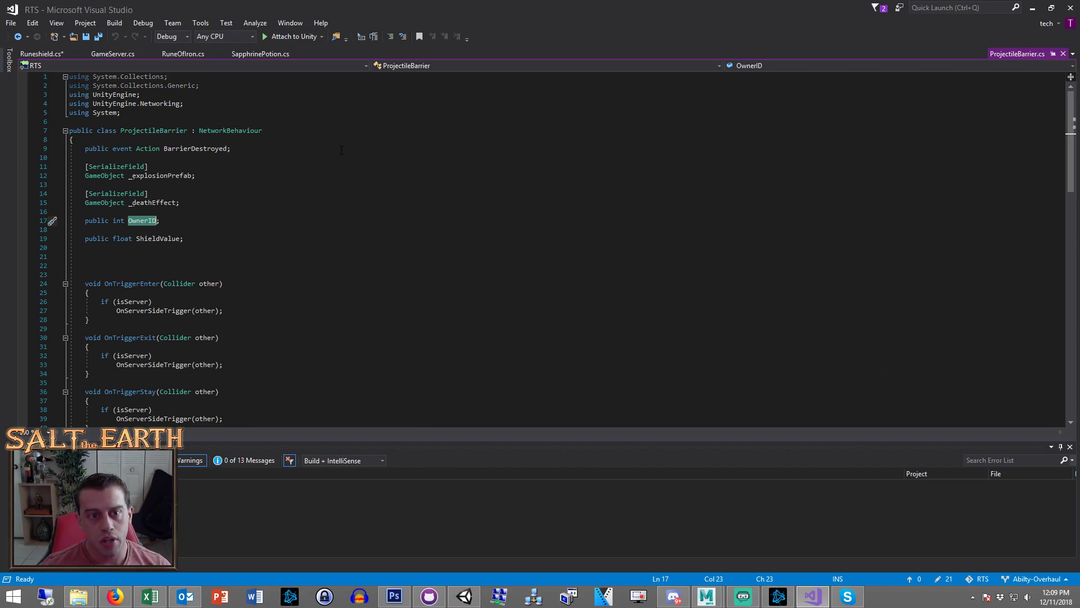
In Runeshield.cs, comment out the NetworkServer.Spawn(newObject) line at the end of DoAbility and save the file
{"action": "left_click", "coordinate": [41, 53]}
{"action": "left_click", "coordinate": [255, 312]}
{"action": "left_click", "coordinate": [253, 319]}
{"action": "left_click", "coordinate": [238, 332]}
{"action": "left_click_drag", "start_coordinate": [237, 335], "coordinate": [99, 338]}
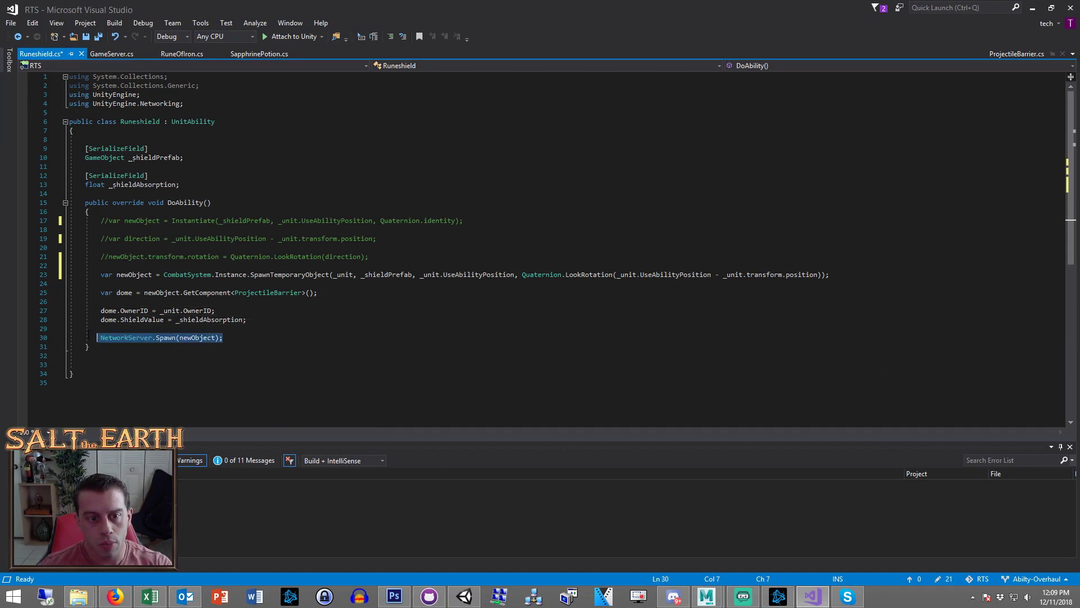
{"action": "left_click", "coordinate": [99, 338]}
{"action": "type", "text": "//"}
{"action": "key", "text": "Up"}
{"action": "key", "text": "Up"}
{"action": "key", "text": "Up"}
{"action": "key", "text": "Up"}
{"action": "key", "text": "Up"}
{"action": "key", "text": "Up"}
{"action": "key", "text": "Down"}
{"action": "key", "text": "Down"}
{"action": "key", "text": "ctrl+s"}
{"action": "left_click", "coordinate": [127, 284]}
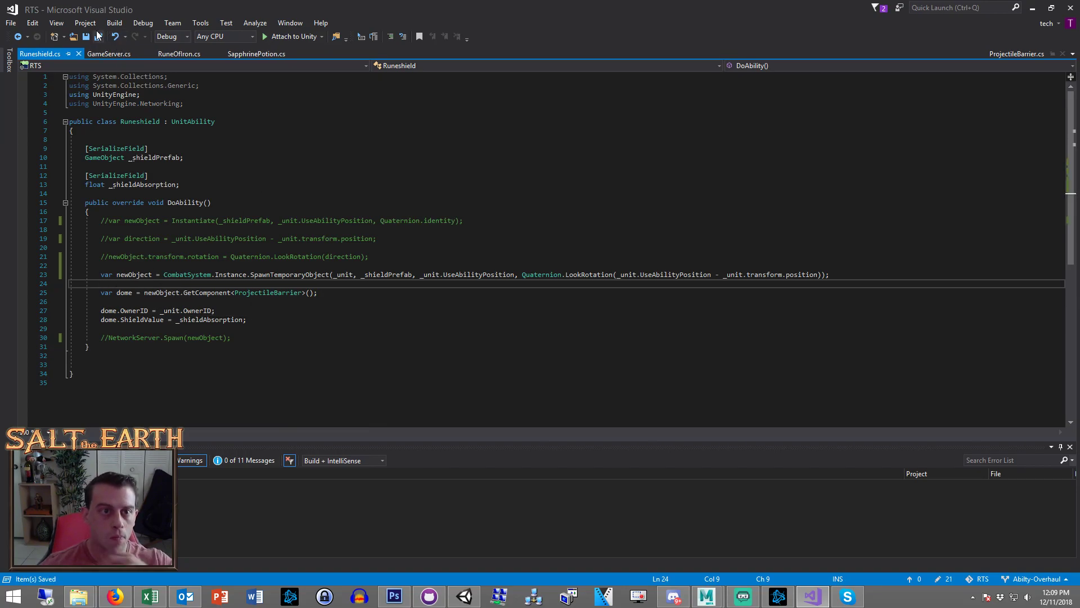
{"action": "left_click", "coordinate": [303, 185]}
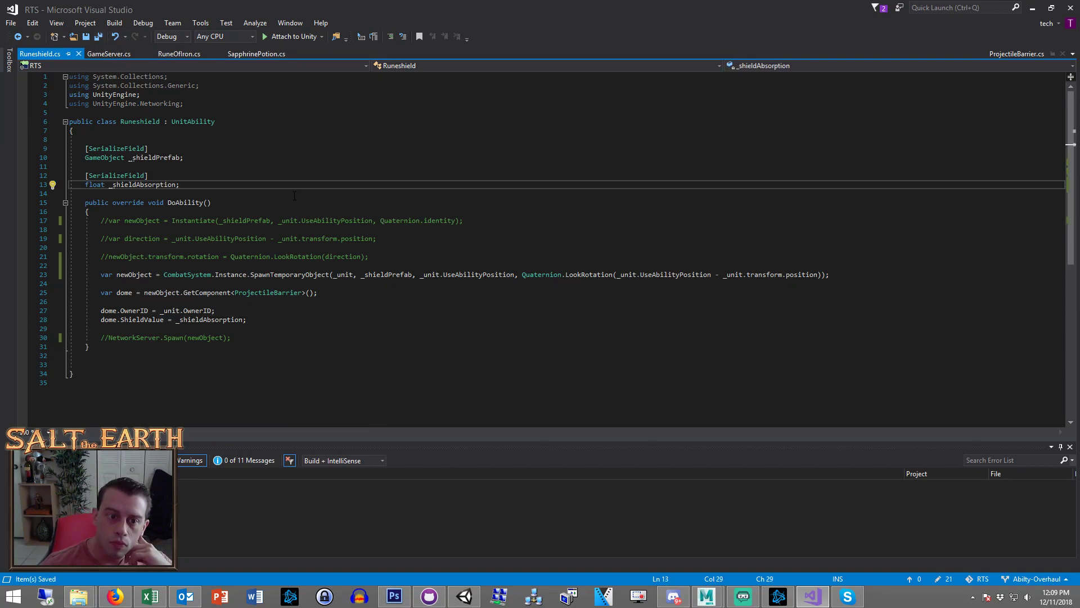
{"action": "left_click", "coordinate": [464, 596]}
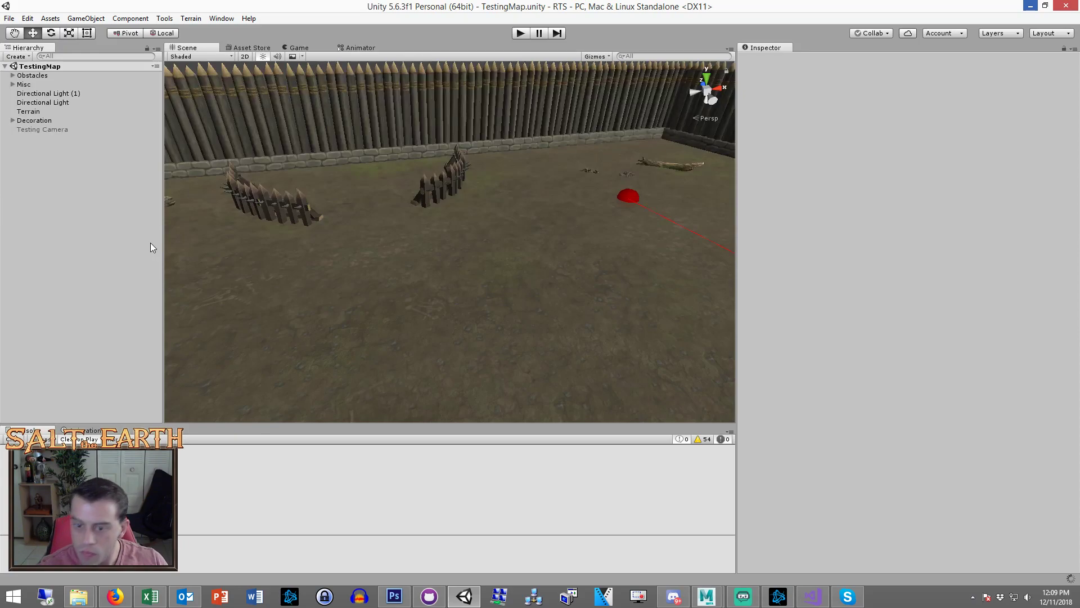
{"action": "left_click", "coordinate": [813, 596]}
{"action": "left_click", "coordinate": [260, 311]}
{"action": "left_click", "coordinate": [216, 302]}
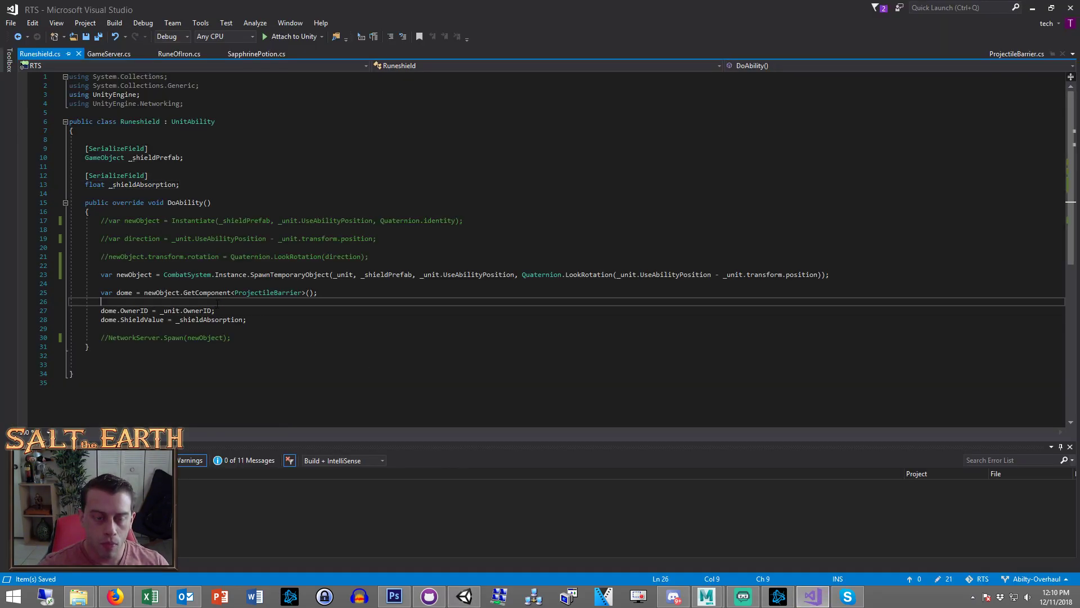
{"action": "left_click", "coordinate": [260, 318]}
{"action": "double_click", "coordinate": [247, 311]}
{"action": "left_click", "coordinate": [247, 303]}
{"action": "left_click", "coordinate": [248, 313]}
{"action": "left_click", "coordinate": [209, 302]}
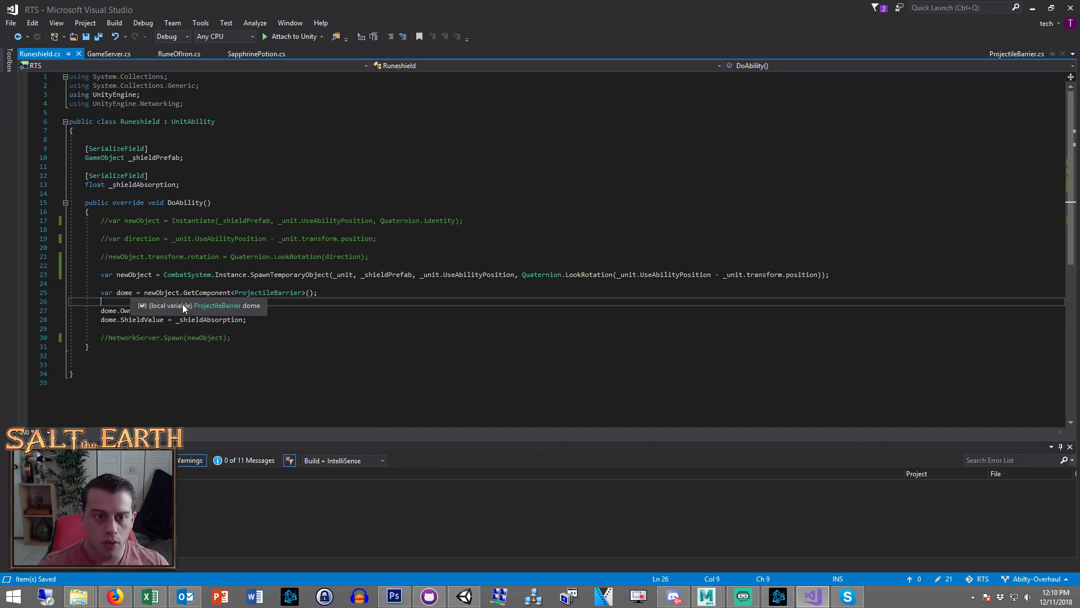
In ProjectileBarrier.cs, add a public void Initialize method with parameters int ownerID and float shieldValue below the ShieldValue field
{"action": "left_click", "coordinate": [297, 292]}
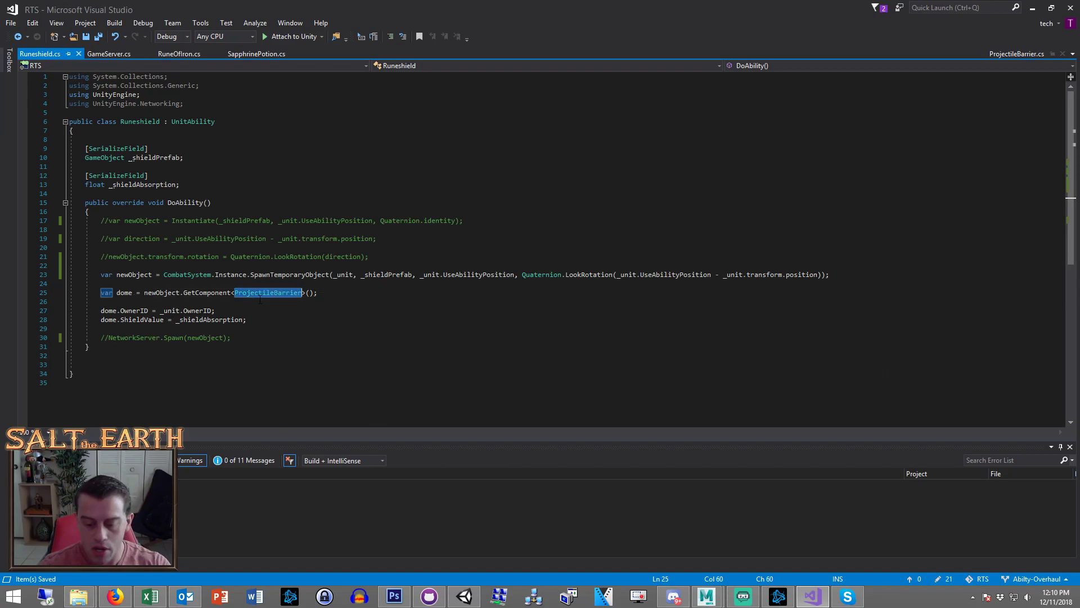
{"action": "key", "text": "F12"}
{"action": "left_click", "coordinate": [240, 253]}
{"action": "scroll", "coordinate": [253, 250], "scroll_direction": "down", "scroll_amount": 15}
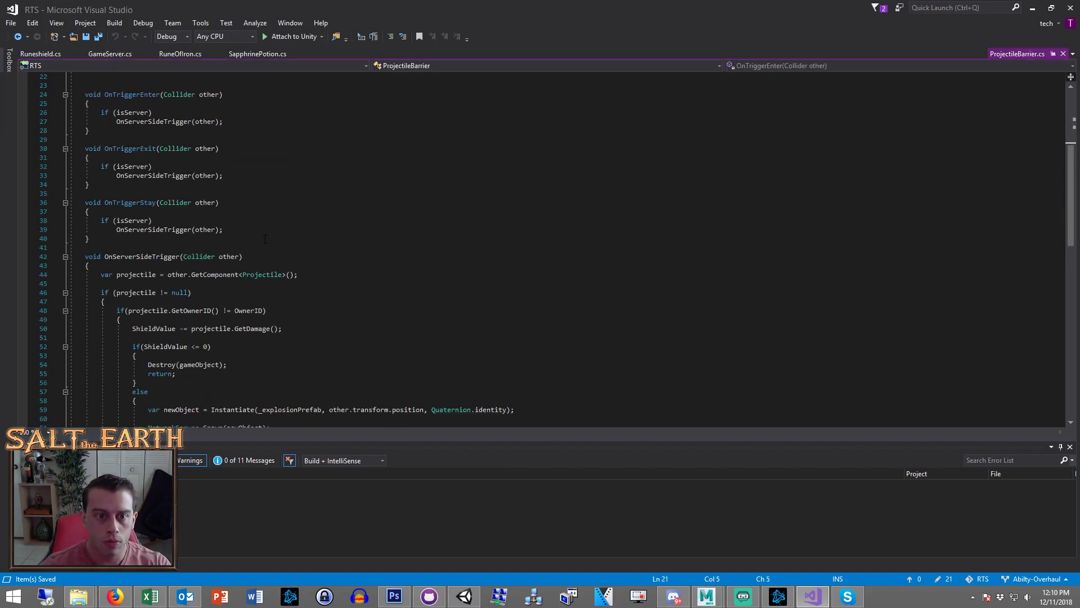
{"action": "scroll", "coordinate": [273, 250], "scroll_direction": "up", "scroll_amount": 15}
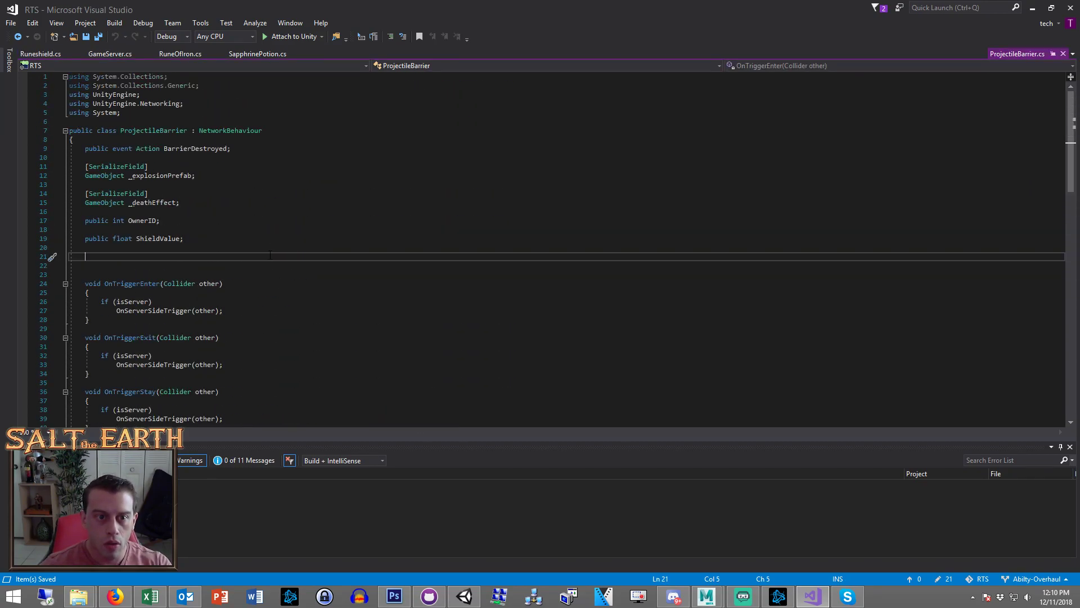
{"action": "key", "text": "Return"}
{"action": "type", "text": "public void Initialize"}
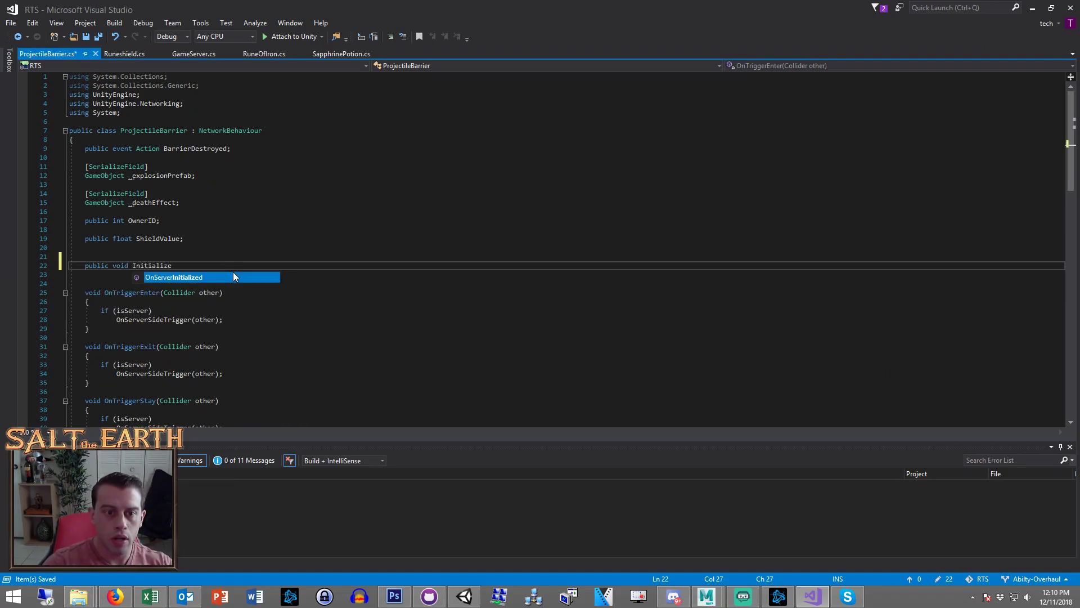
{"action": "type", "text": "(int ownerID, "}
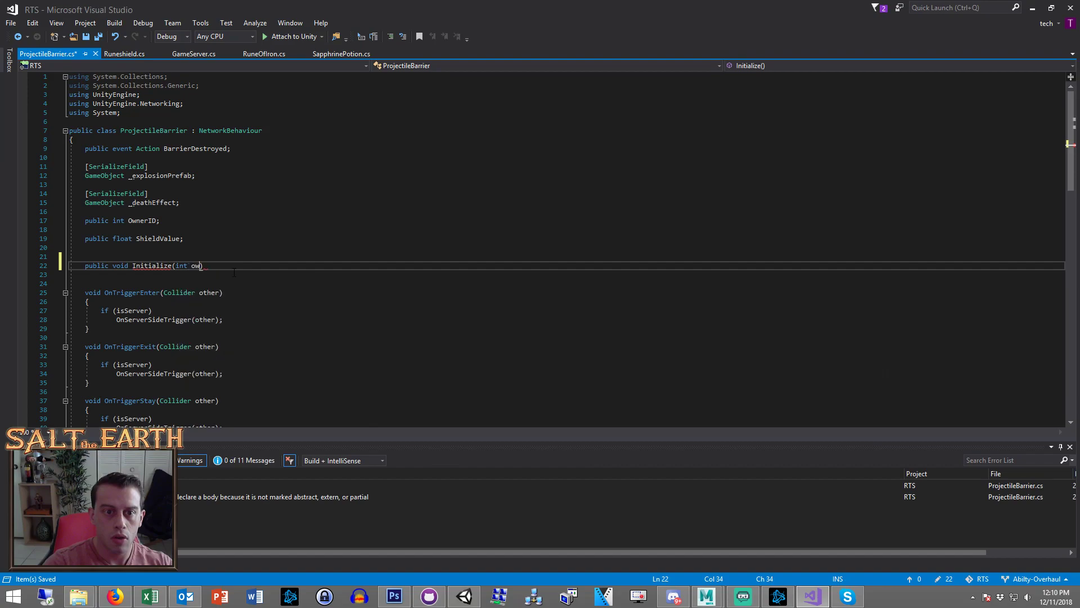
{"action": "type", "text": "float shield"}
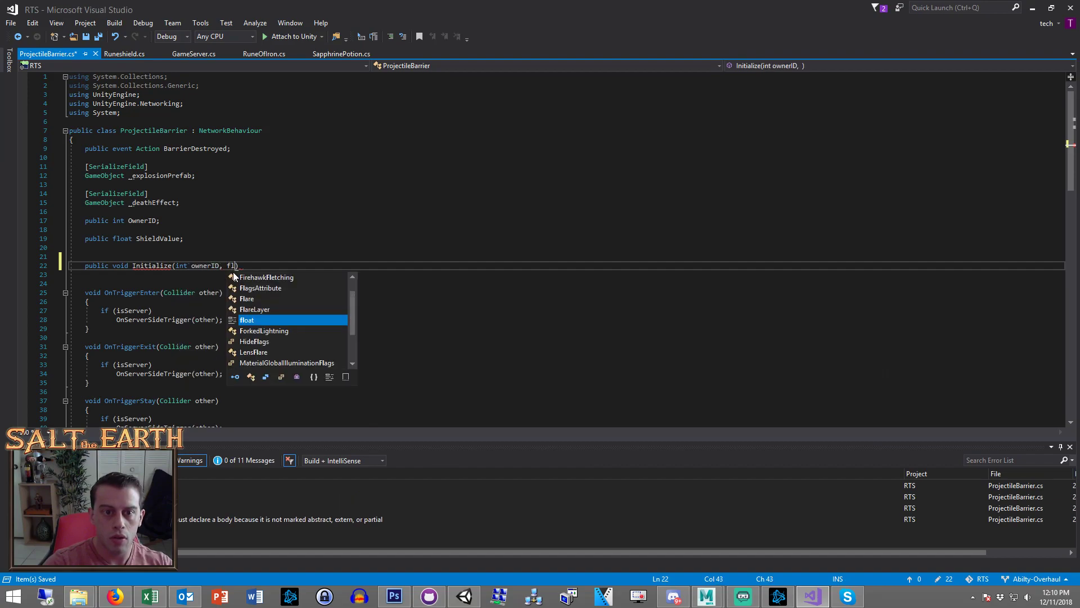
{"action": "type", "text": "Value"}
{"action": "key", "text": "End"}
{"action": "key", "text": "Return"}
{"action": "type", "text": "{"}
{"action": "key", "text": "Return"}
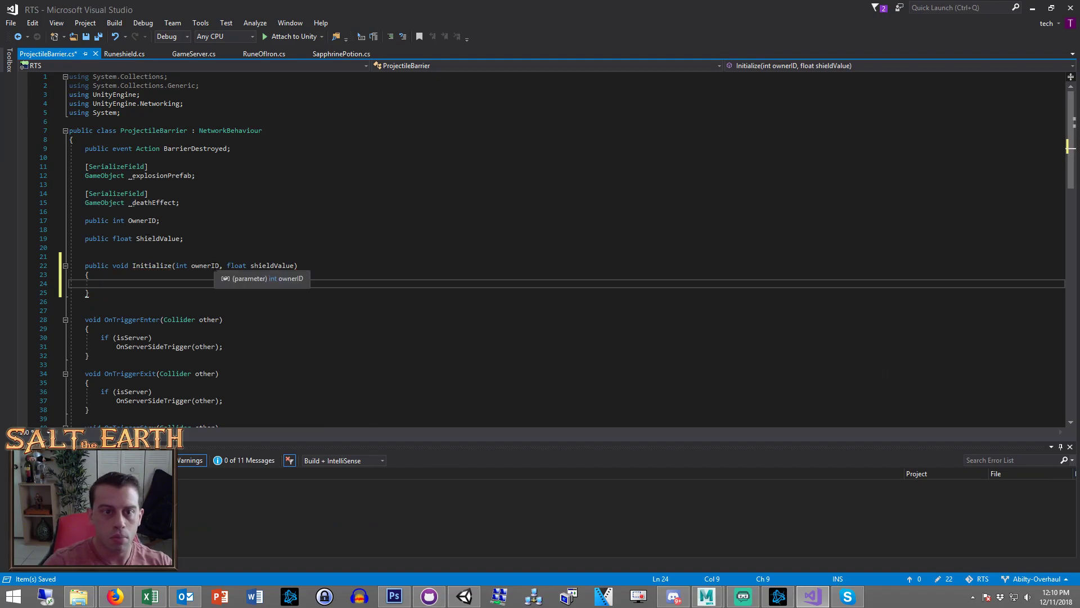
In the Initialize body, assign ownerID to OwnerID and shieldValue to ShieldValue, and save ProjectileBarrier.cs
{"action": "type", "text": "OwnerID = "}
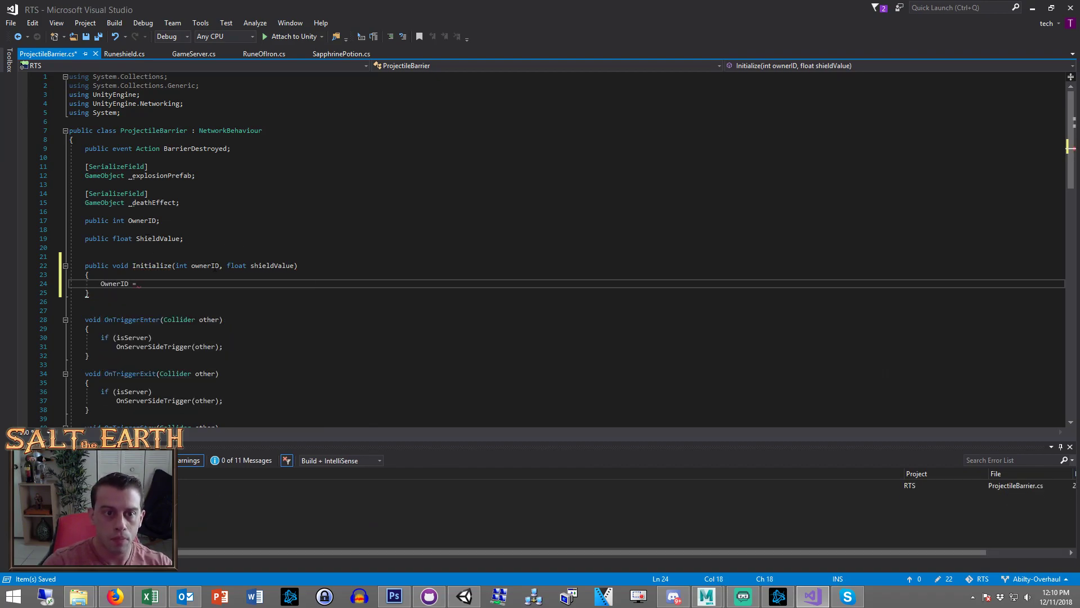
{"action": "type", "text": "ownerI"}
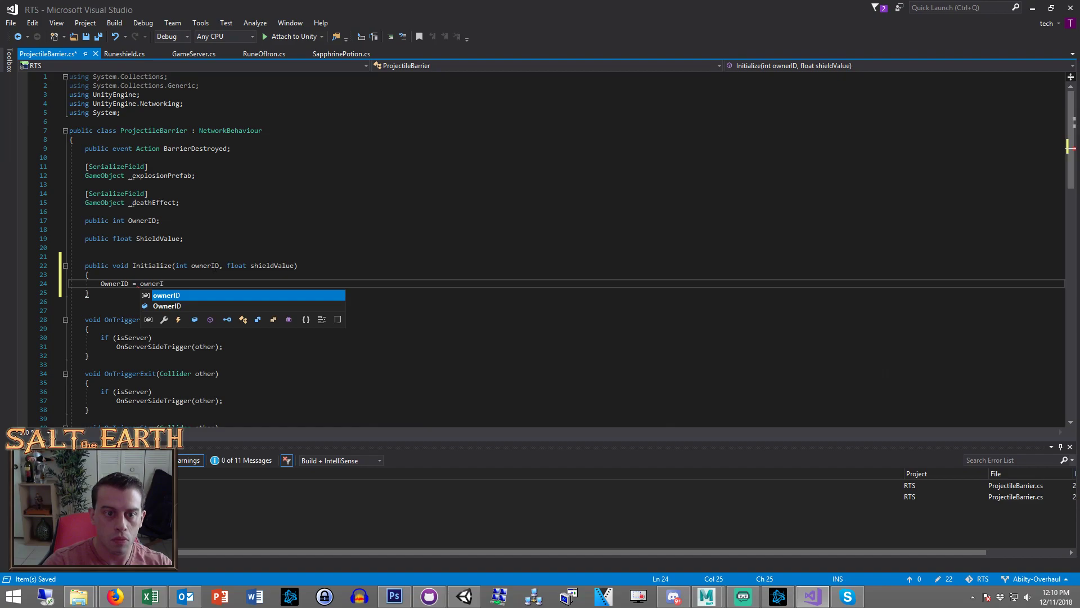
{"action": "type", "text": "D;"}
{"action": "key", "text": "Return"}
{"action": "type", "text": "ShieldValue = shieldva"}
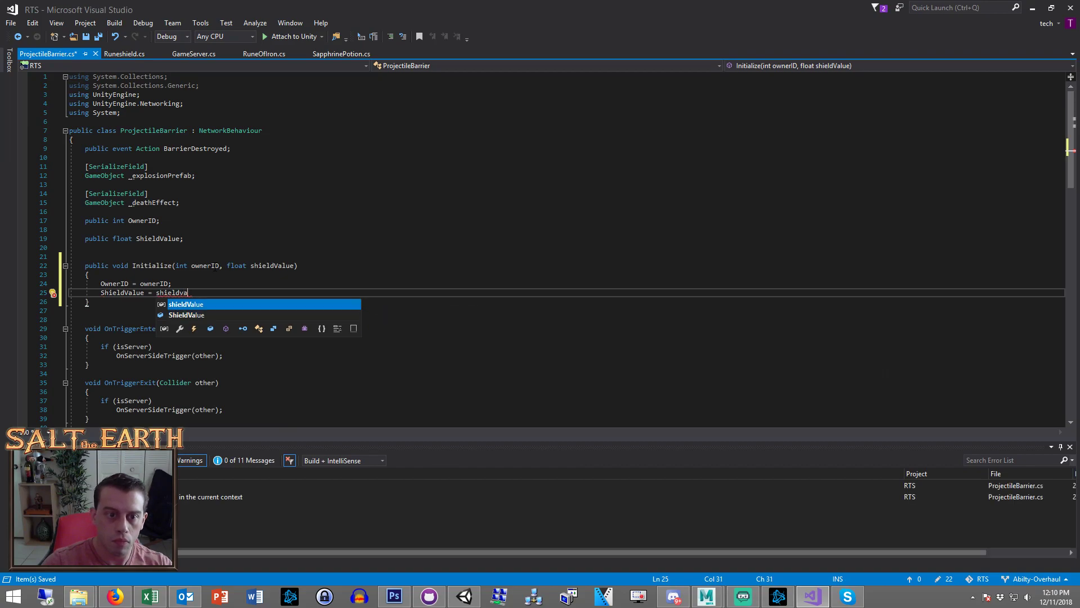
{"action": "type", "text": "lue;"}
{"action": "left_click", "coordinate": [214, 240]}
{"action": "key", "text": "ctrl+s"}
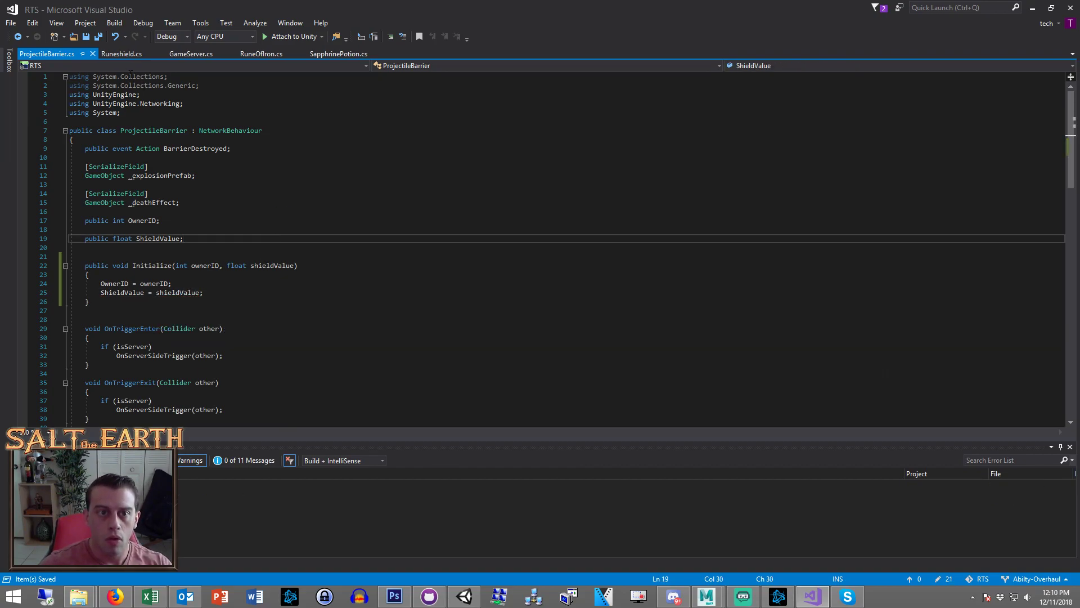
In Runeshield.cs, replace the dome variable declaration with a direct newObject.GetComponent<ProjectileBarrier>().Initialize(_unit.OwnerID, _shieldAbsorption); call
{"action": "left_click", "coordinate": [103, 55]}
{"action": "left_click_drag", "start_coordinate": [203, 293], "coordinate": [101, 293]}
{"action": "key", "text": "BackSpace"}
{"action": "key", "text": "BackSpace"}
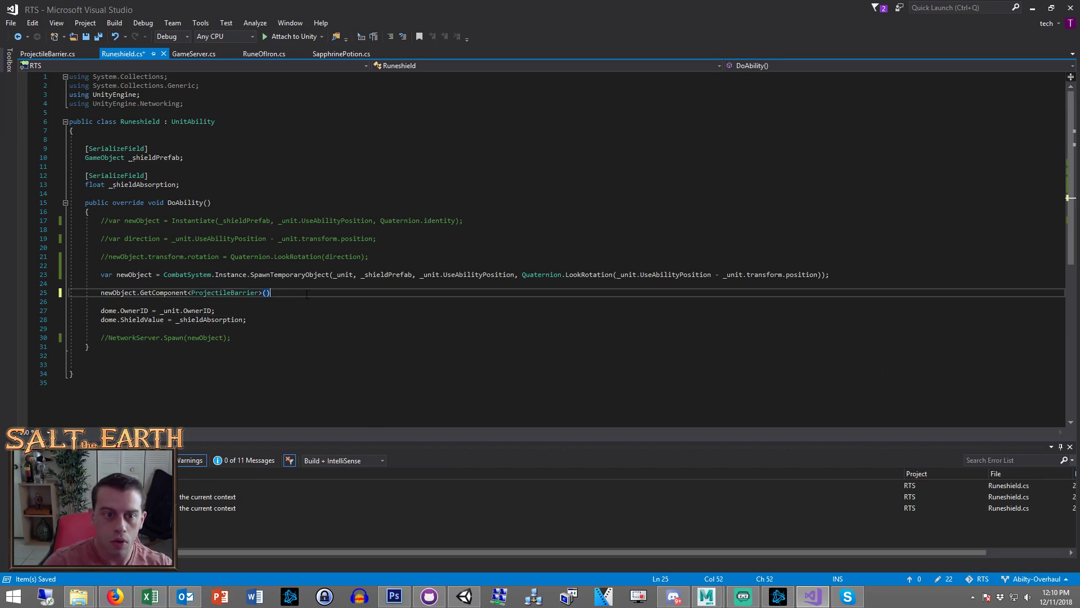
{"action": "type", "text": ".initialize("}
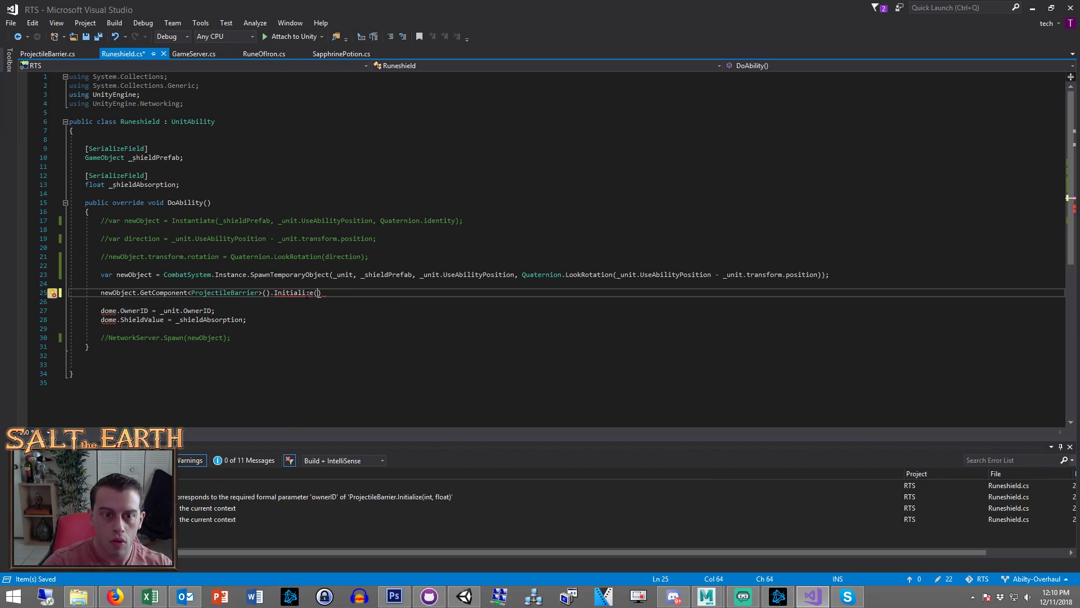
{"action": "type", "text": "_unit.own"}
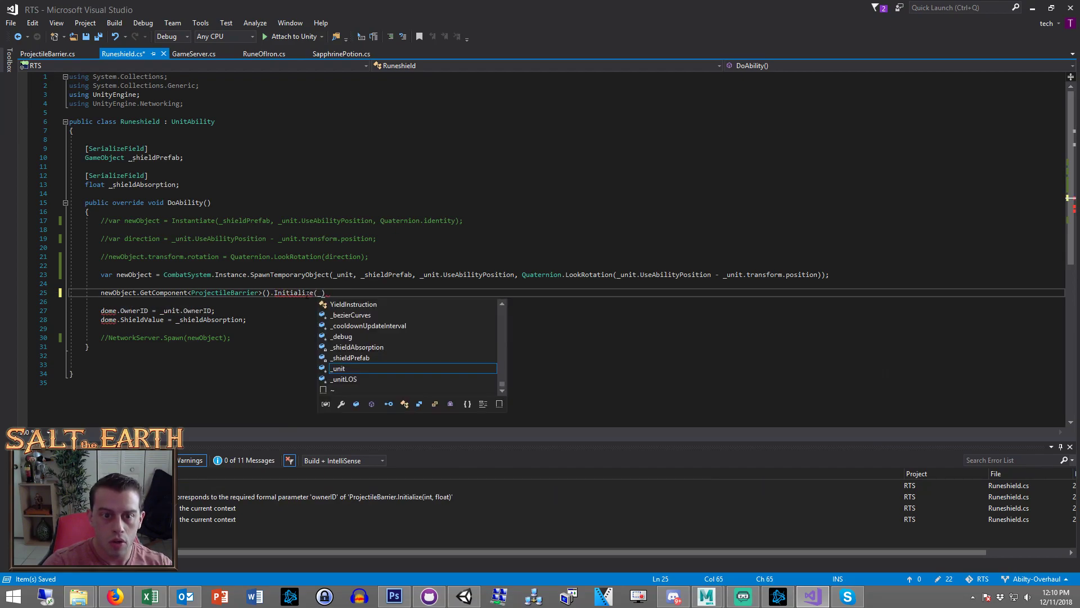
{"action": "type", "text": ", "}
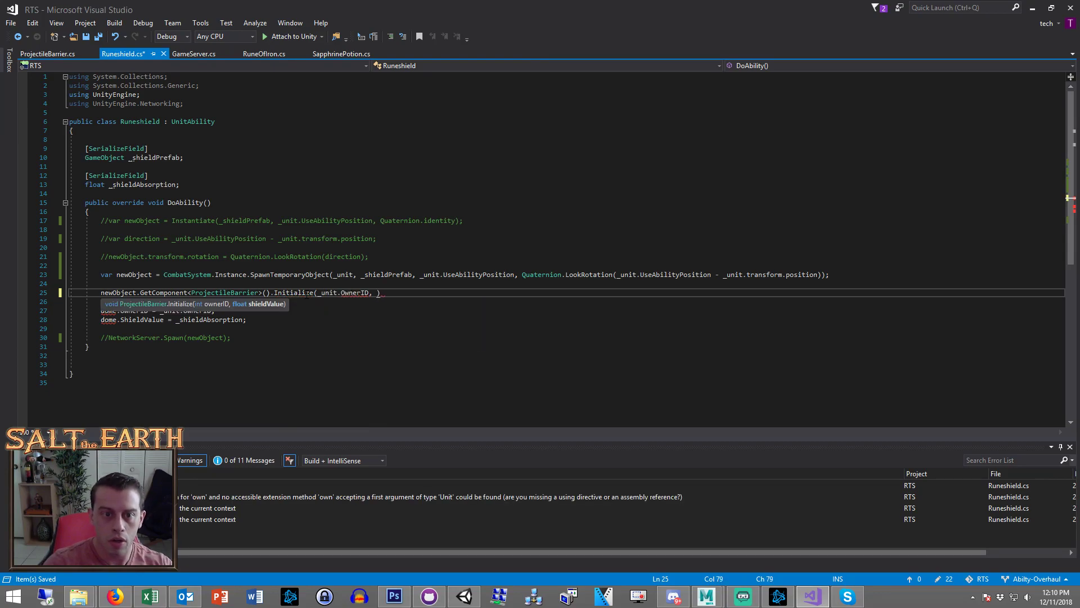
{"action": "type", "text": "_shieldAbsorption)"}
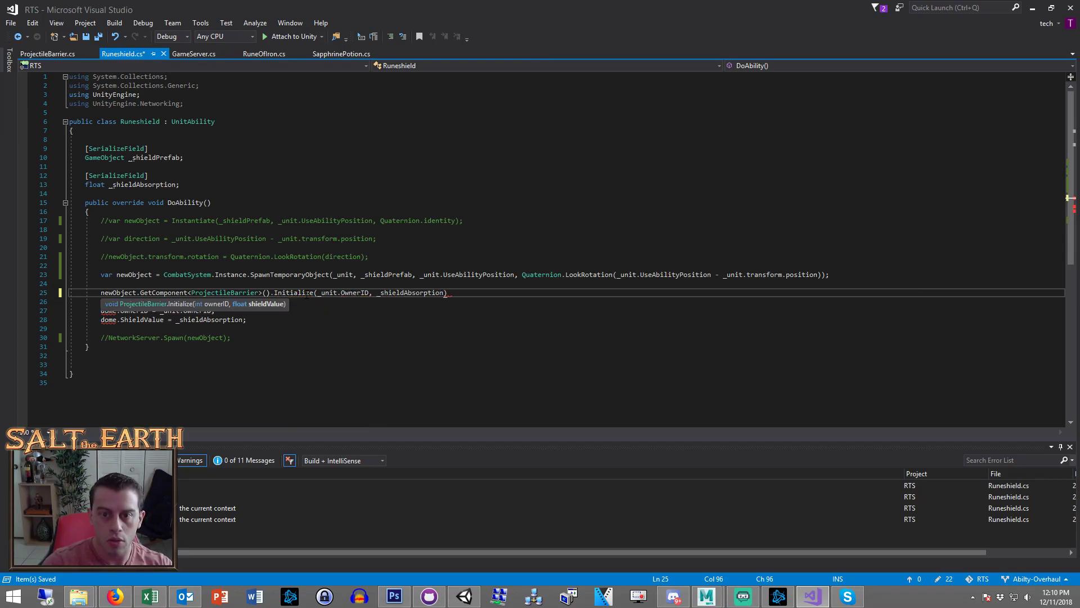
{"action": "type", "text": ";"}
Delete the dome.OwnerID and dome.ShieldValue assignments, save Runeshield.cs and switch briefly to Unity to recompile
{"action": "left_click_drag", "start_coordinate": [247, 319], "coordinate": [74, 304]}
{"action": "key", "text": "BackSpace"}
{"action": "key", "text": "BackSpace"}
{"action": "left_click", "coordinate": [401, 220]}
{"action": "key", "text": "ctrl+s"}
{"action": "left_click", "coordinate": [459, 293]}
{"action": "left_click", "coordinate": [487, 275]}
{"action": "left_click", "coordinate": [483, 213]}
{"action": "left_click", "coordinate": [454, 589]}
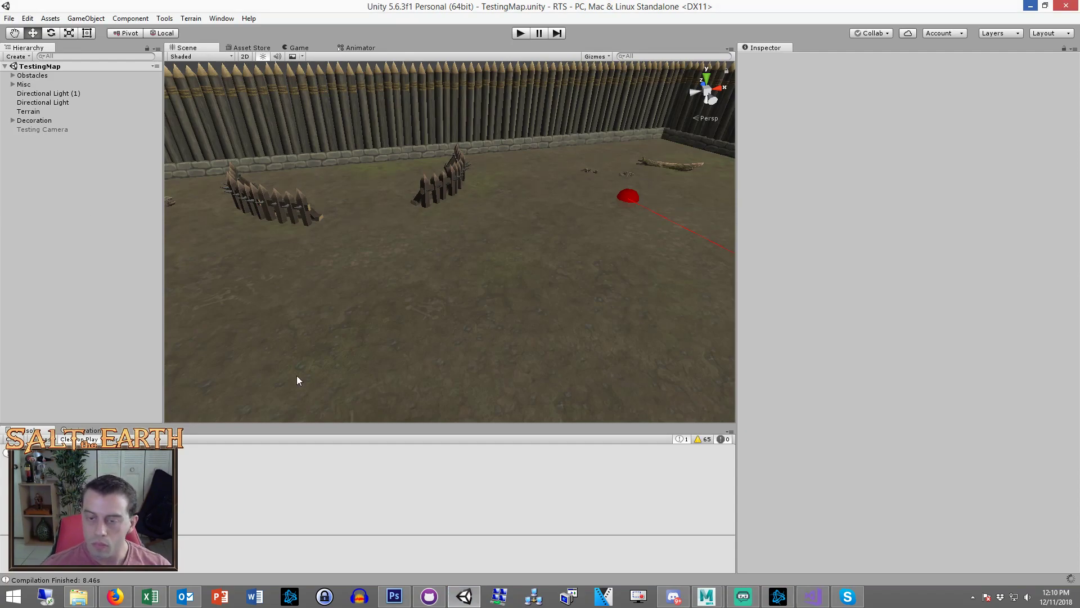
{"action": "left_click", "coordinate": [812, 595]}
{"action": "left_click", "coordinate": [265, 113]}
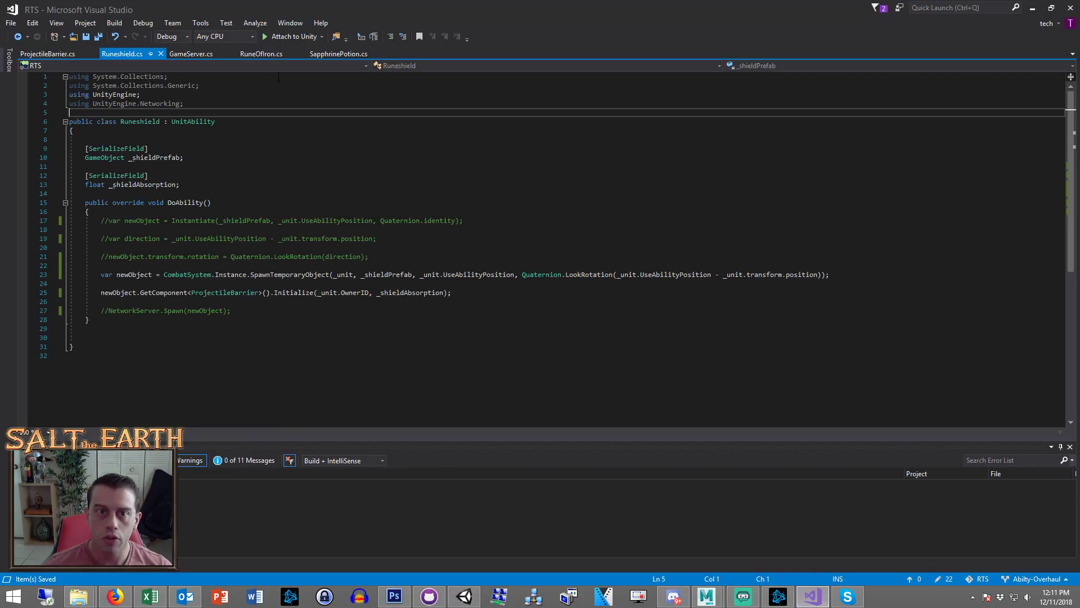
In GameServer.cs, comment out Dwarf_RuneOfIron in the DwarfRunesmith unit configuration
{"action": "left_click", "coordinate": [206, 57]}
{"action": "left_click", "coordinate": [444, 278]}
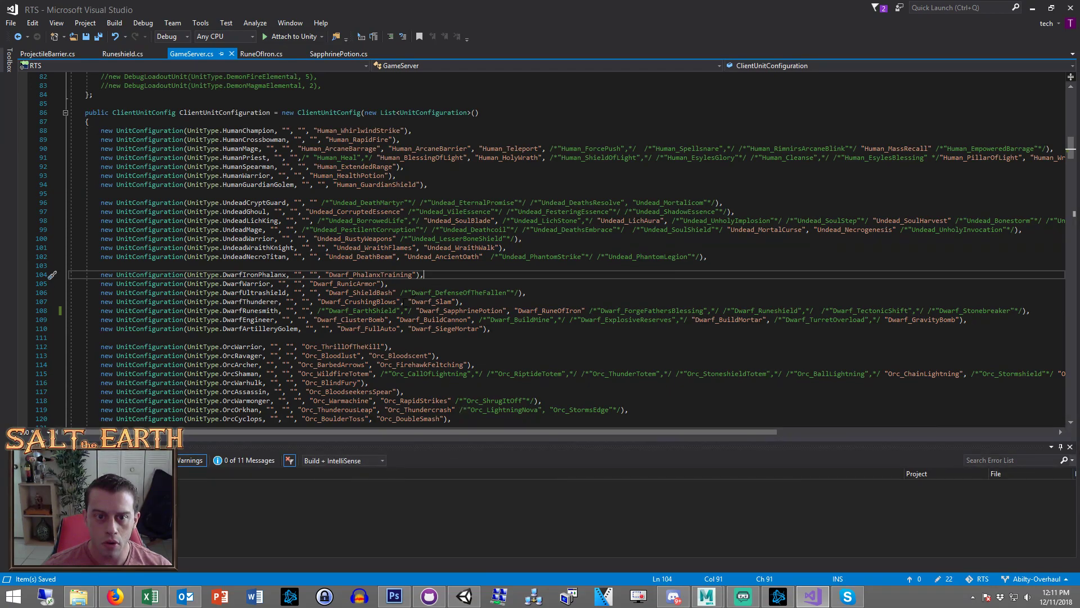
{"action": "scroll", "coordinate": [409, 283], "scroll_direction": "down", "scroll_amount": 1}
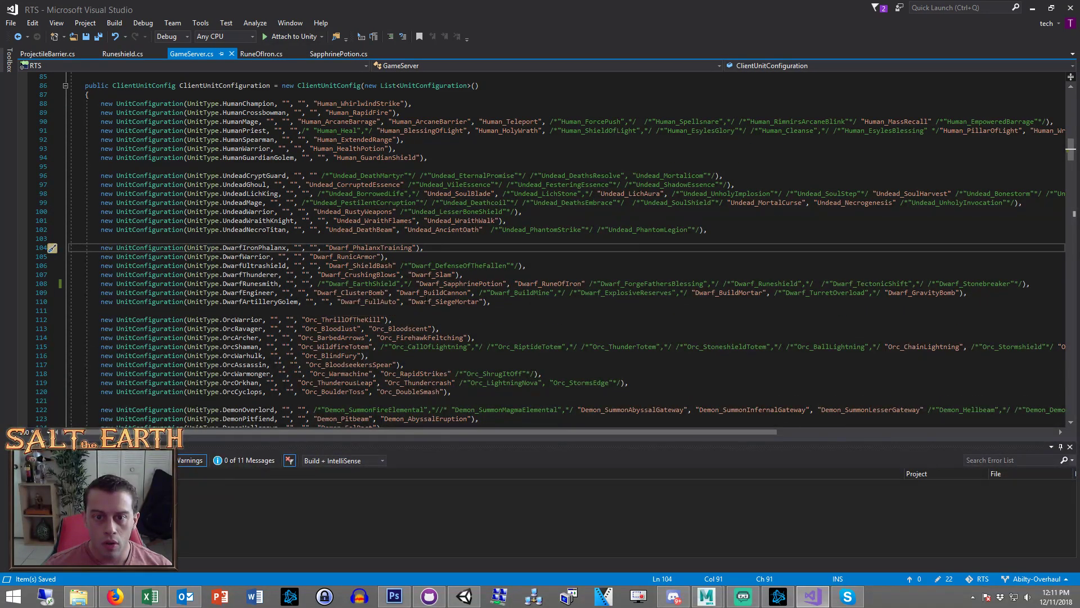
{"action": "left_click_drag", "start_coordinate": [588, 284], "coordinate": [515, 284]}
{"action": "key", "text": "ctrl+k"}
{"action": "key", "text": "ctrl+c"}
Uncomment Dwarf_Runeshield in the DwarfRunesmith configuration and remove its trailing comma
{"action": "left_click_drag", "start_coordinate": [830, 284], "coordinate": [751, 288]}
{"action": "key", "text": "ctrl+k"}
{"action": "key", "text": "ctrl+u"}
{"action": "left_click", "coordinate": [812, 286]}
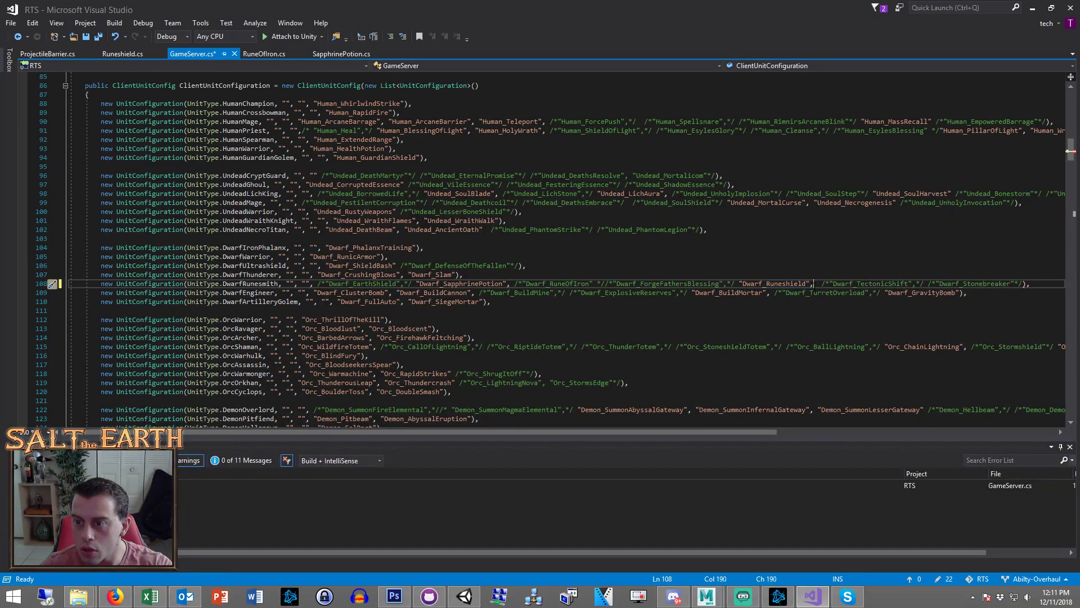
{"action": "key", "text": "BackSpace"}
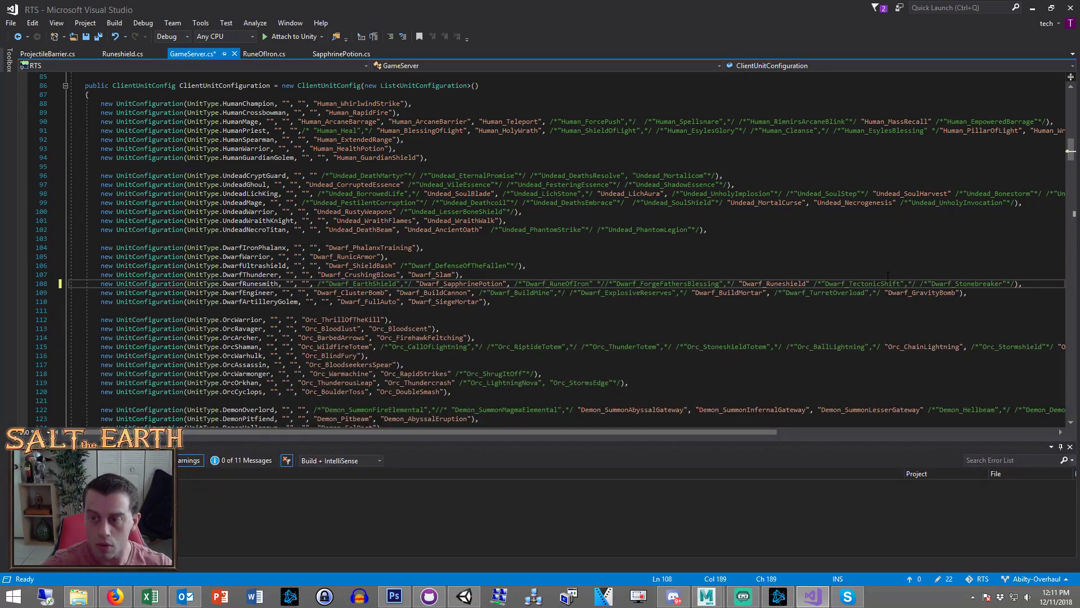
Switch to Unity and open the GameServer scene
{"action": "left_click", "coordinate": [464, 596]}
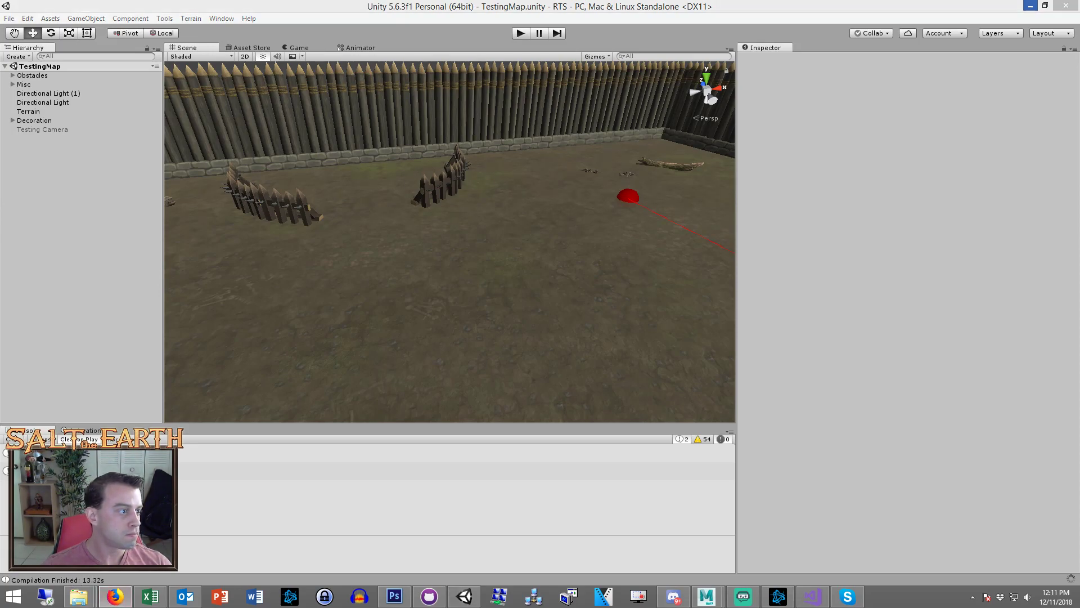
{"action": "left_click", "coordinate": [99, 261]}
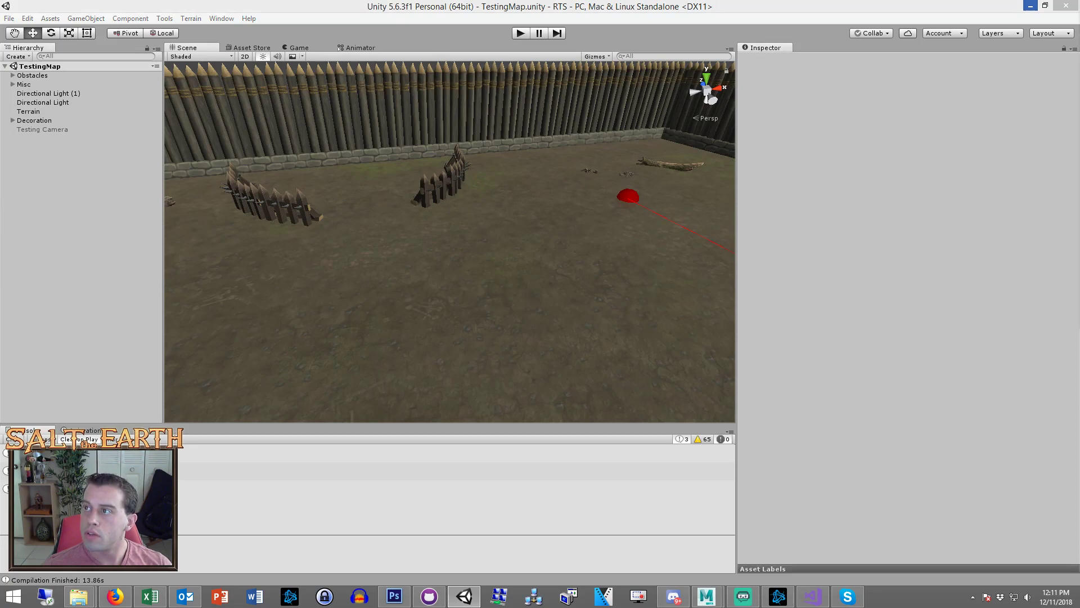
{"action": "left_click", "coordinate": [130, 206]}
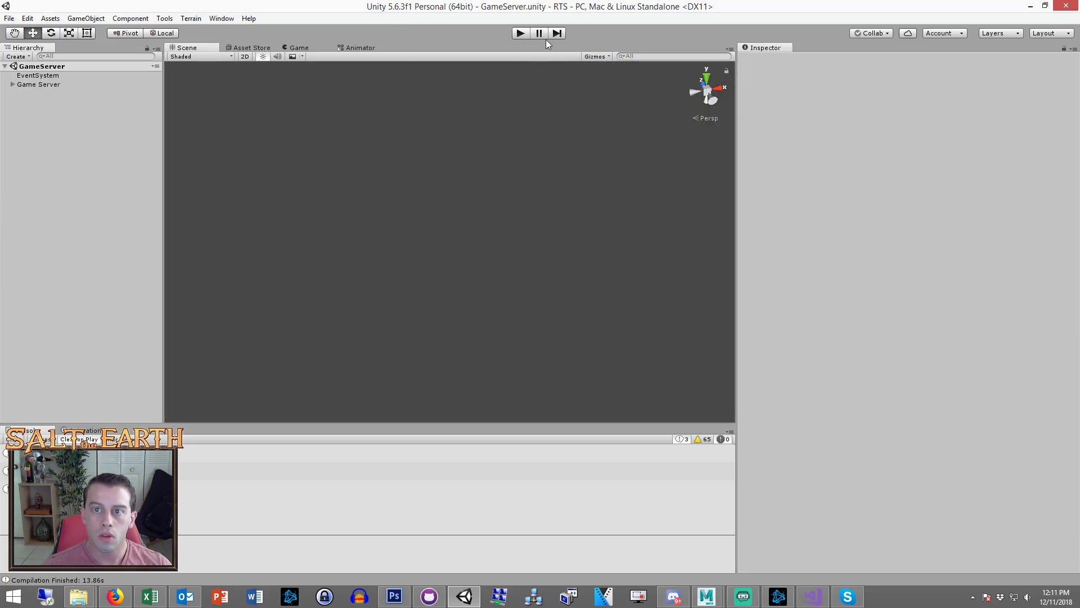
Start the game server in Play mode and launch the RTS client windowed at 1280 x 720 with Fantastic graphics quality
{"action": "left_click", "coordinate": [521, 33]}
{"action": "left_click", "coordinate": [571, 598]}
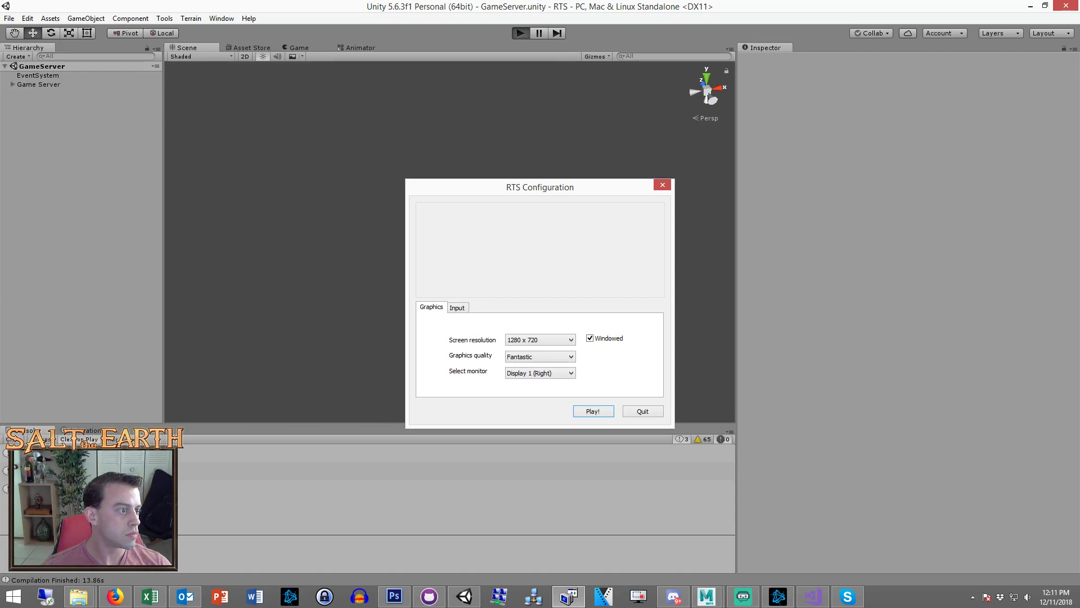
{"action": "key", "text": "Return"}
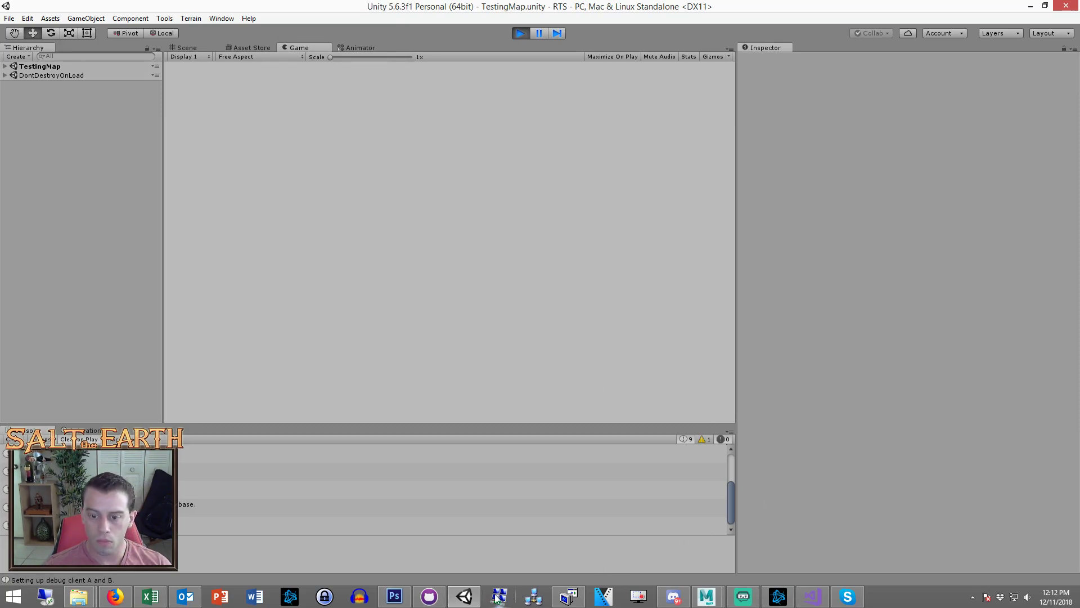
{"action": "left_click", "coordinate": [590, 410]}
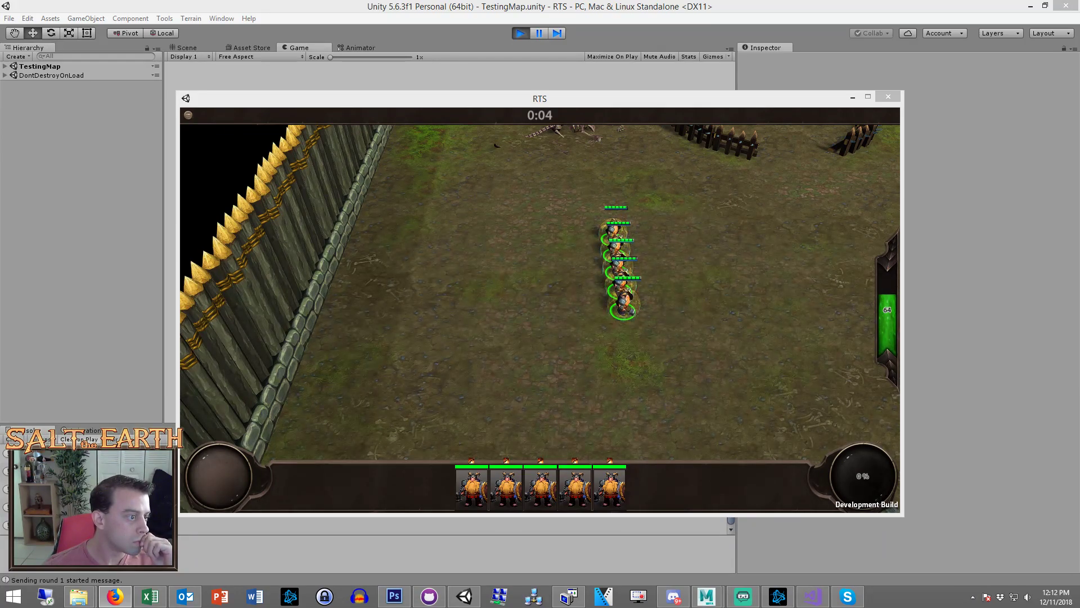
In the RTS client, move the nearest Runesmith away from the line and cast Runeshield on open ground to check the barrier
{"action": "left_click", "coordinate": [601, 285]}
{"action": "left_click", "coordinate": [622, 308]}
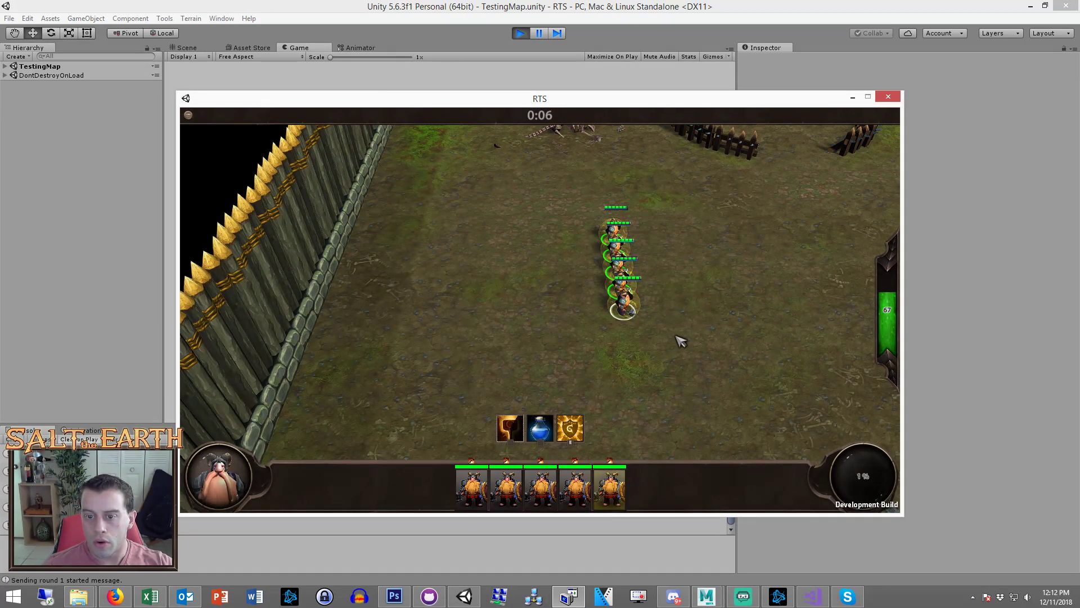
{"action": "right_click", "coordinate": [674, 335]}
{"action": "key", "text": "space"}
{"action": "key", "text": "q"}
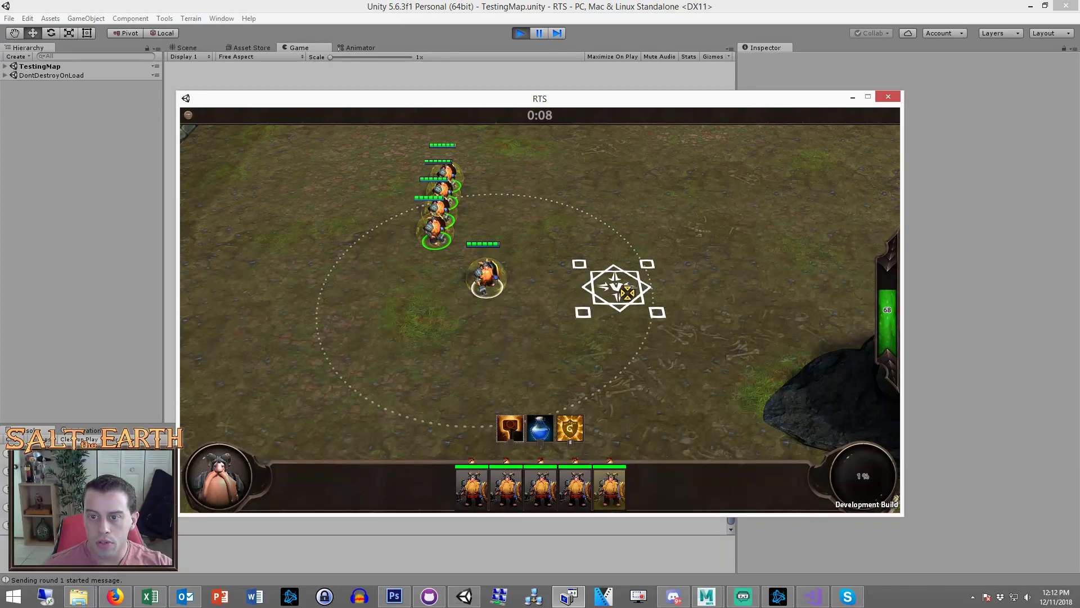
{"action": "left_click", "coordinate": [638, 284]}
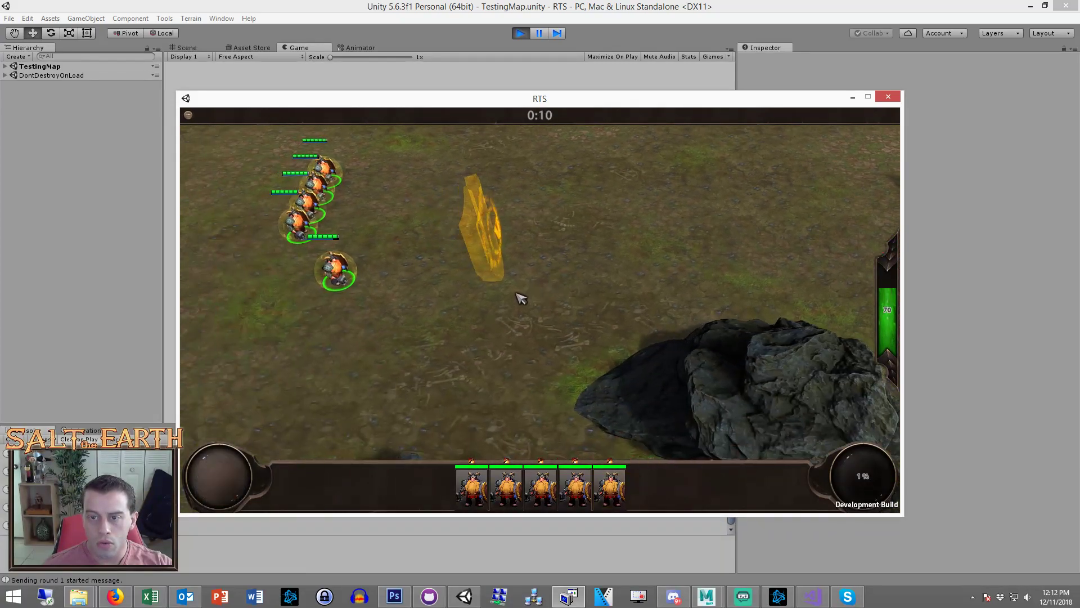
{"action": "key", "text": "Up"}
{"action": "key", "text": "Left"}
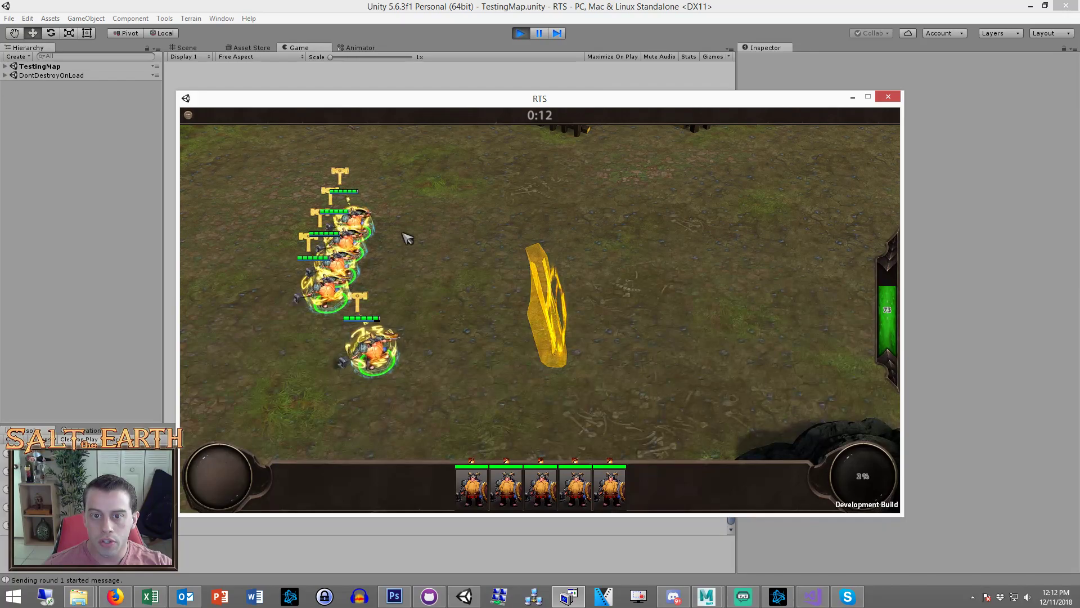
Select the first Runesmith and move him across the map toward the enemy group
{"action": "key", "text": "1"}
{"action": "right_click", "coordinate": [608, 260]}
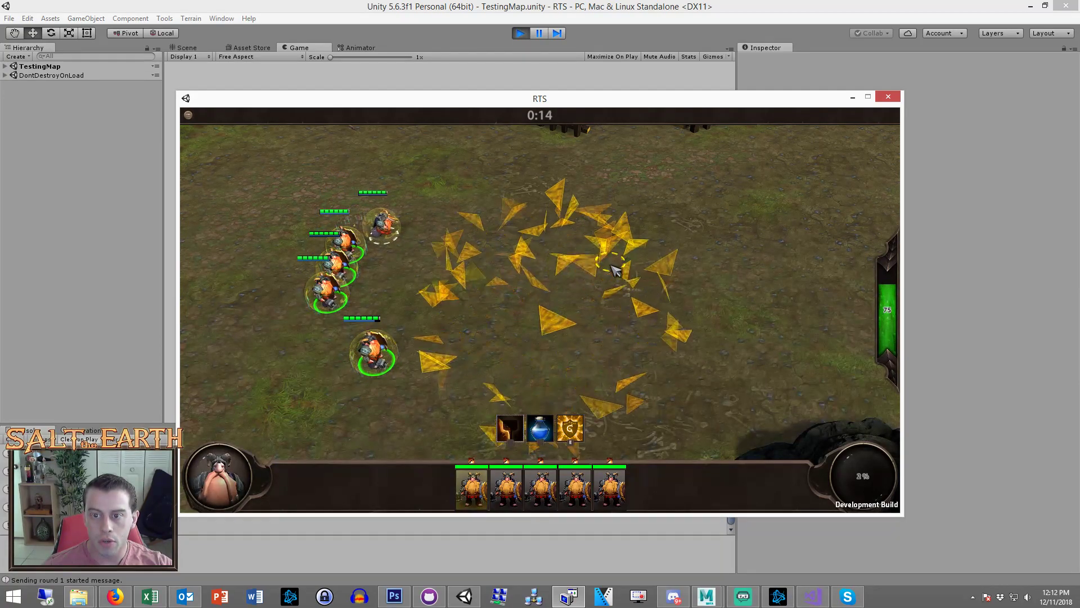
{"action": "key", "text": "Right"}
{"action": "key", "text": "Right"}
{"action": "key", "text": "Down"}
{"action": "right_click", "coordinate": [493, 240]}
{"action": "key", "text": "Left"}
{"action": "right_click", "coordinate": [537, 248]}
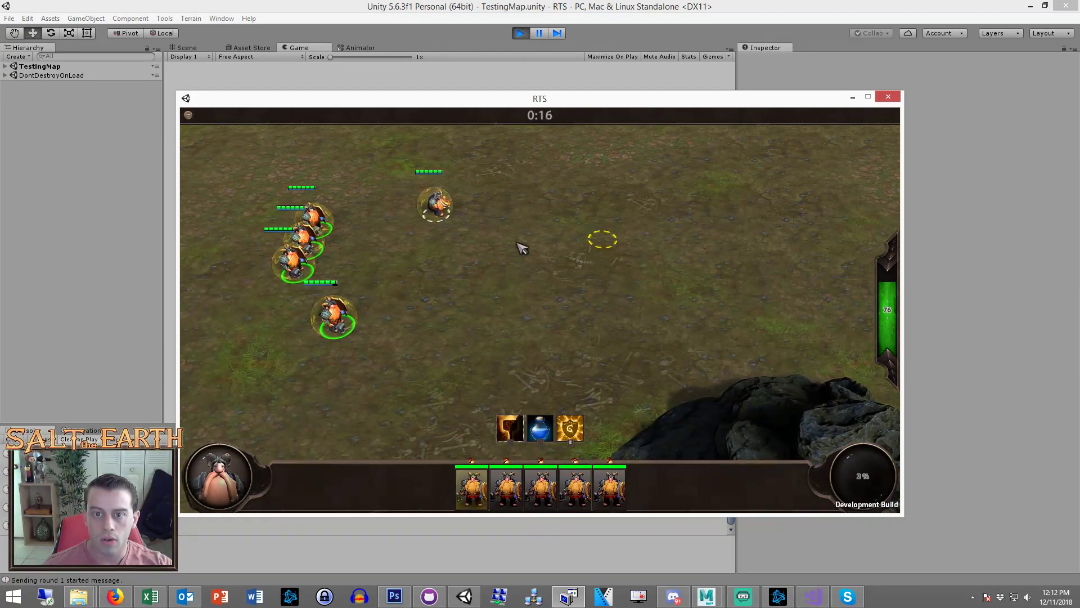
{"action": "key", "text": "Right"}
{"action": "scroll", "coordinate": [562, 249], "scroll_direction": "down", "scroll_amount": 1}
{"action": "right_click", "coordinate": [552, 253]}
{"action": "key", "text": "Up"}
{"action": "right_click", "coordinate": [463, 287]}
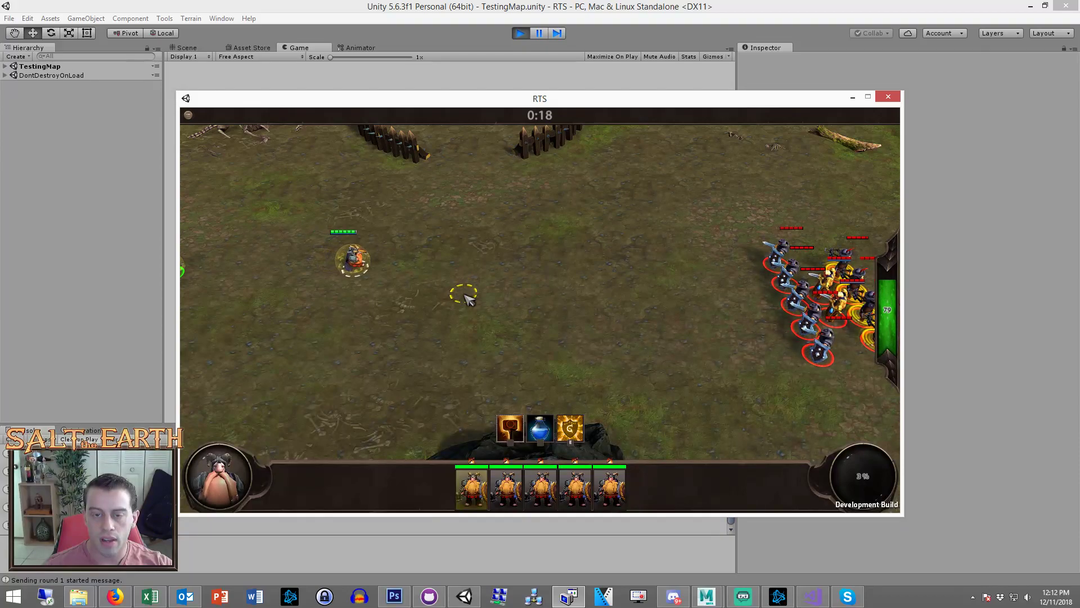
{"action": "key", "text": "Right"}
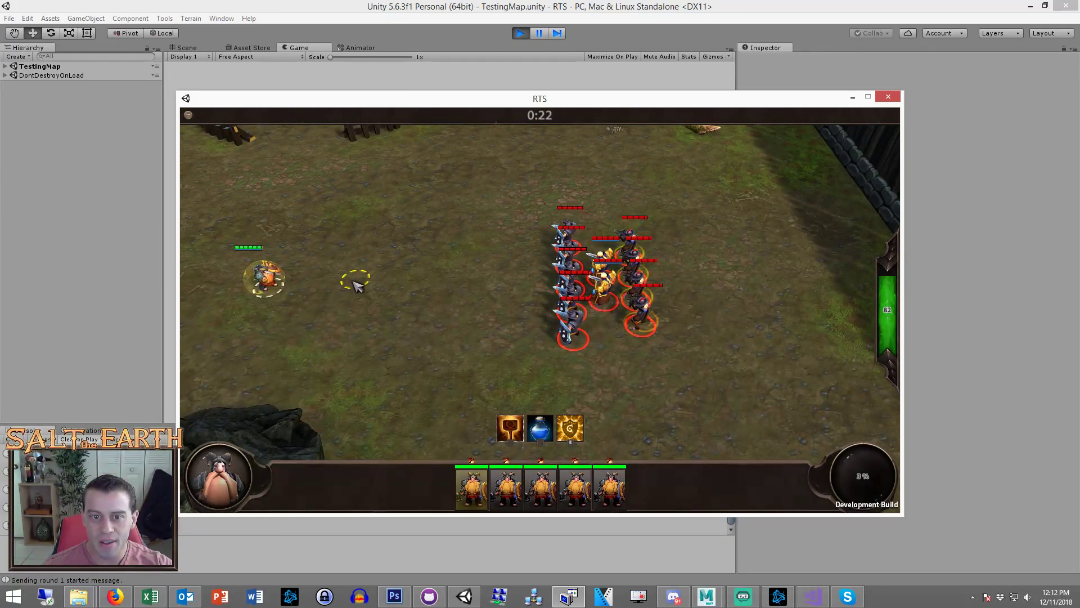
Cast Runeshield between the Runesmith and the enemies, and pull him back toward his allies
{"action": "key", "text": "e"}
{"action": "left_click", "coordinate": [452, 296]}
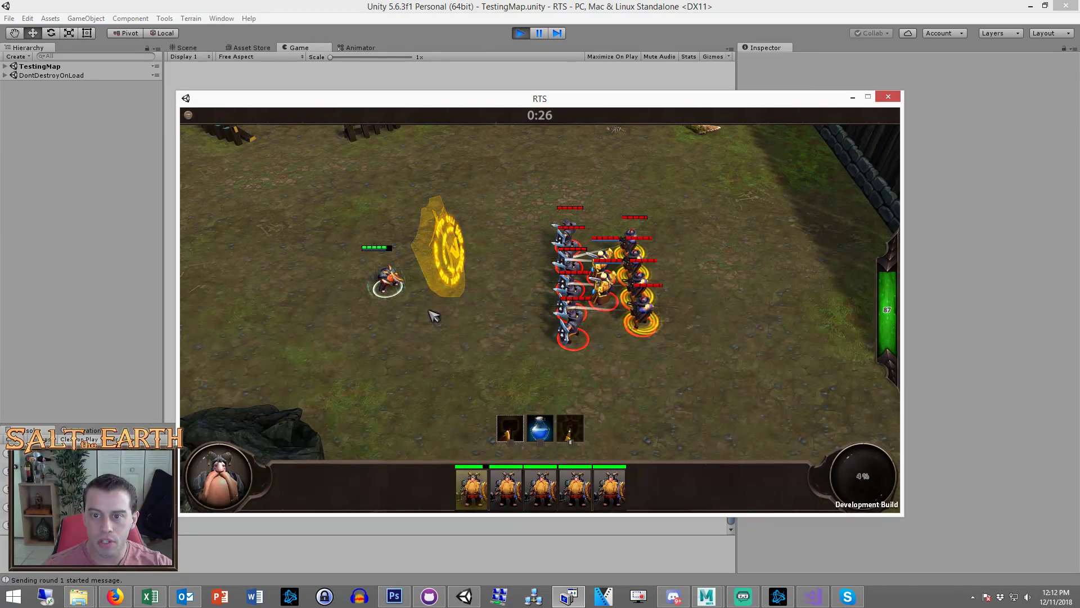
{"action": "right_click", "coordinate": [311, 296]}
{"action": "right_click", "coordinate": [292, 285]}
{"action": "key", "text": "Left"}
{"action": "right_click", "coordinate": [311, 282]}
{"action": "left_click", "coordinate": [428, 321]}
{"action": "key", "text": "Left"}
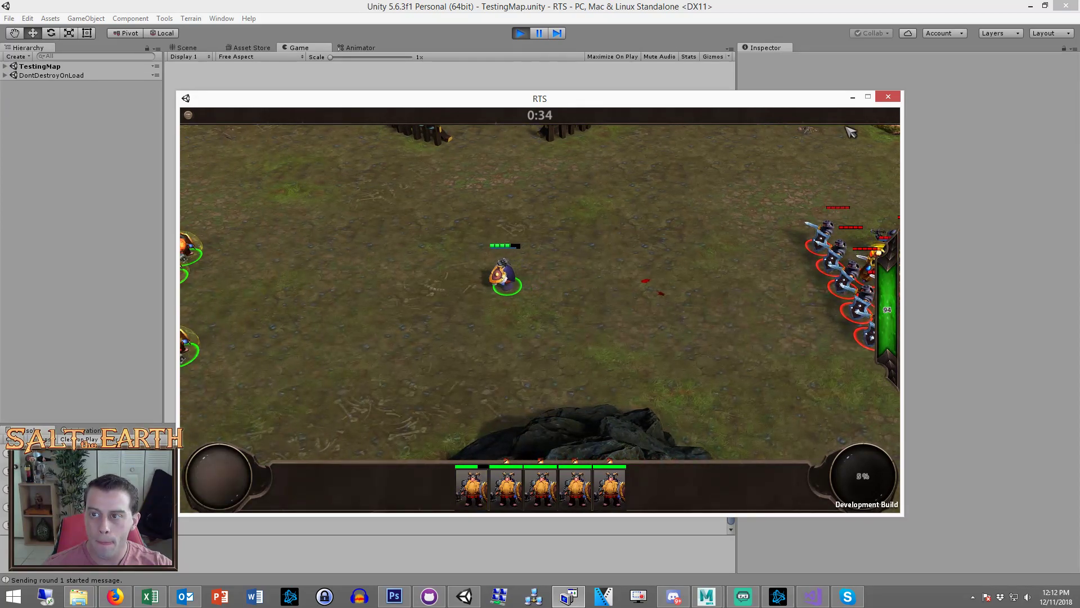
End the playtest by closing the RTS client and stopping Play mode, and clear the Unity console
{"action": "left_click", "coordinate": [888, 96]}
{"action": "left_click", "coordinate": [518, 34]}
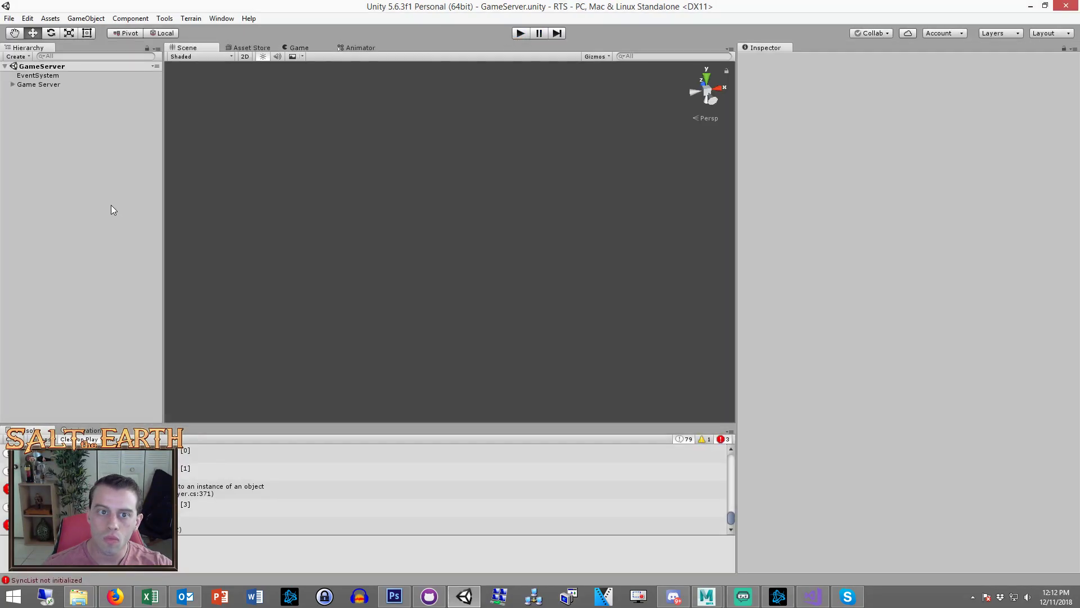
{"action": "left_click", "coordinate": [12, 439]}
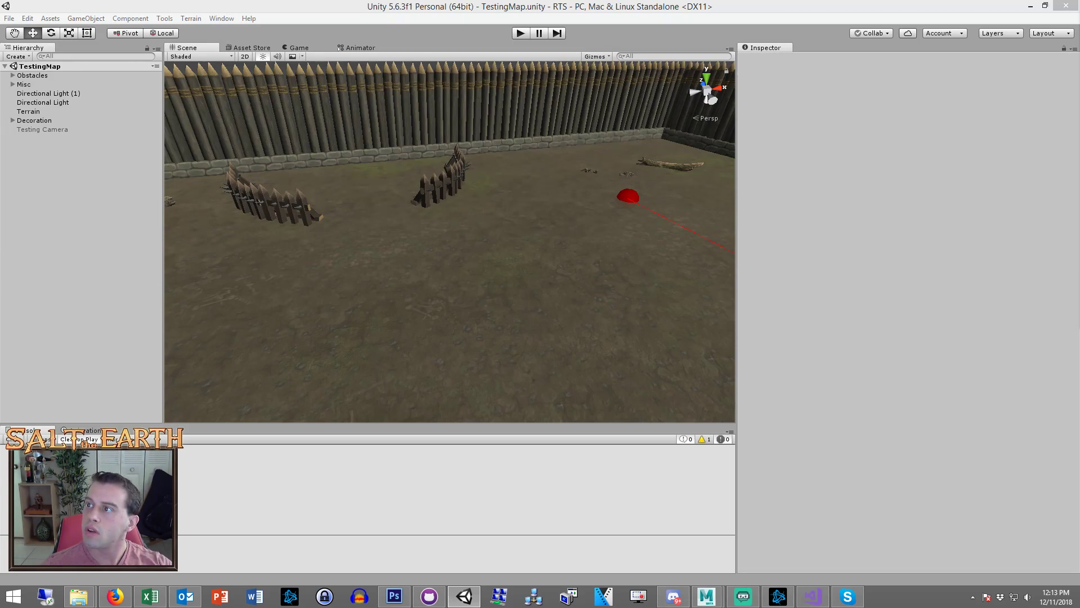
In the TestingMap scene, add the RuneshieldShatterEffect prefab and activate the Testing Camera
{"action": "left_click_drag", "start_coordinate": [325, 374], "coordinate": [348, 325]}
{"action": "left_click", "coordinate": [43, 139]}
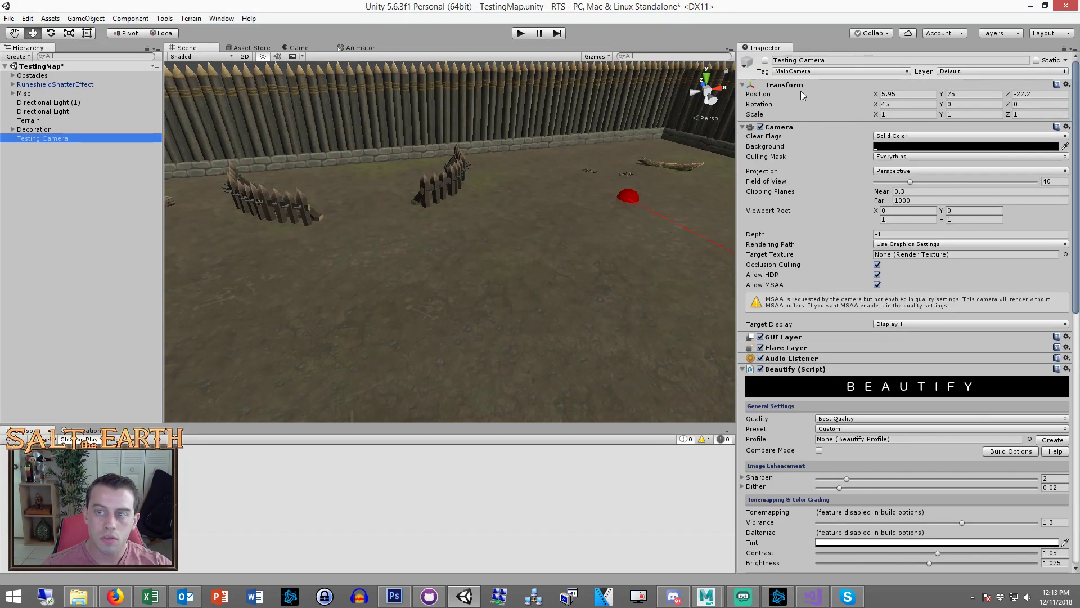
{"action": "left_click", "coordinate": [66, 180]}
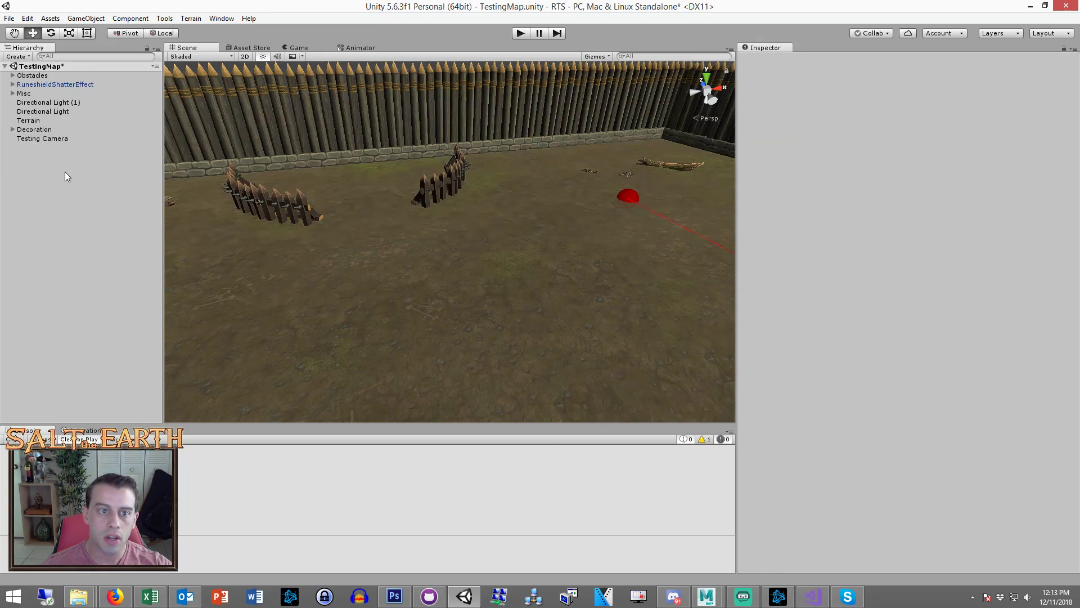
Replay and pause the Particle Effect inside RuneshieldShatterEffect, and examine its shards from different distances and angles
{"action": "left_click", "coordinate": [16, 85]}
{"action": "left_click", "coordinate": [12, 85]}
{"action": "left_click", "coordinate": [47, 93]}
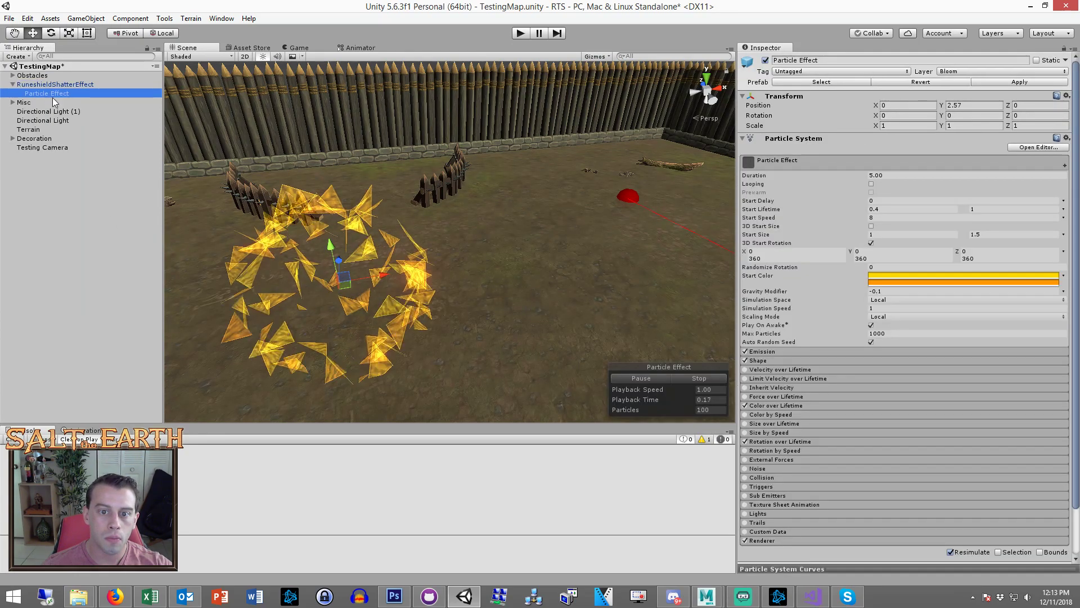
{"action": "mouse_move", "coordinate": [439, 243]}
{"action": "middle_mouse_down"}
{"action": "mouse_move", "coordinate": [675, 256]}
{"action": "mouse_move", "coordinate": [556, 276]}
{"action": "middle_mouse_up"}
{"action": "left_click", "coordinate": [691, 377]}
{"action": "left_click", "coordinate": [650, 378]}
{"action": "left_click", "coordinate": [650, 378]}
{"action": "scroll", "coordinate": [613, 315], "scroll_direction": "up", "scroll_amount": 3}
{"action": "left_click_drag", "start_coordinate": [556, 277], "coordinate": [523, 284], "text": "alt"}
{"action": "scroll", "coordinate": [524, 284], "scroll_direction": "up", "scroll_amount": 3}
{"action": "middle_click_drag", "start_coordinate": [507, 270], "coordinate": [509, 342]}
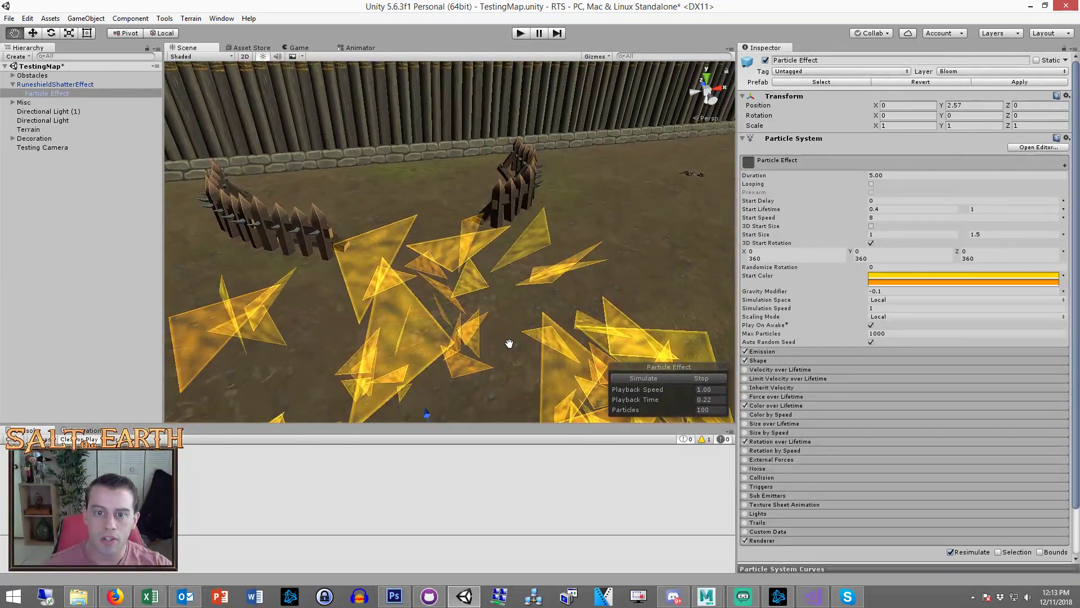
{"action": "scroll", "coordinate": [509, 343], "scroll_direction": "down", "scroll_amount": 3}
{"action": "middle_click_drag", "start_coordinate": [480, 376], "coordinate": [508, 274]}
{"action": "scroll", "coordinate": [506, 230], "scroll_direction": "up", "scroll_amount": 5}
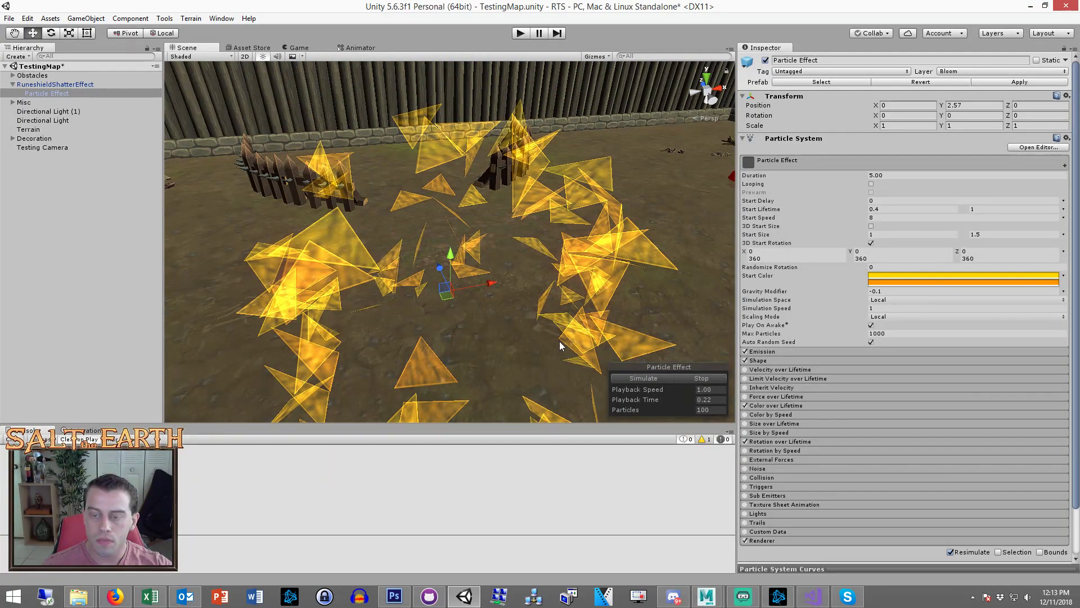
{"action": "middle_click_drag", "start_coordinate": [569, 339], "coordinate": [578, 296]}
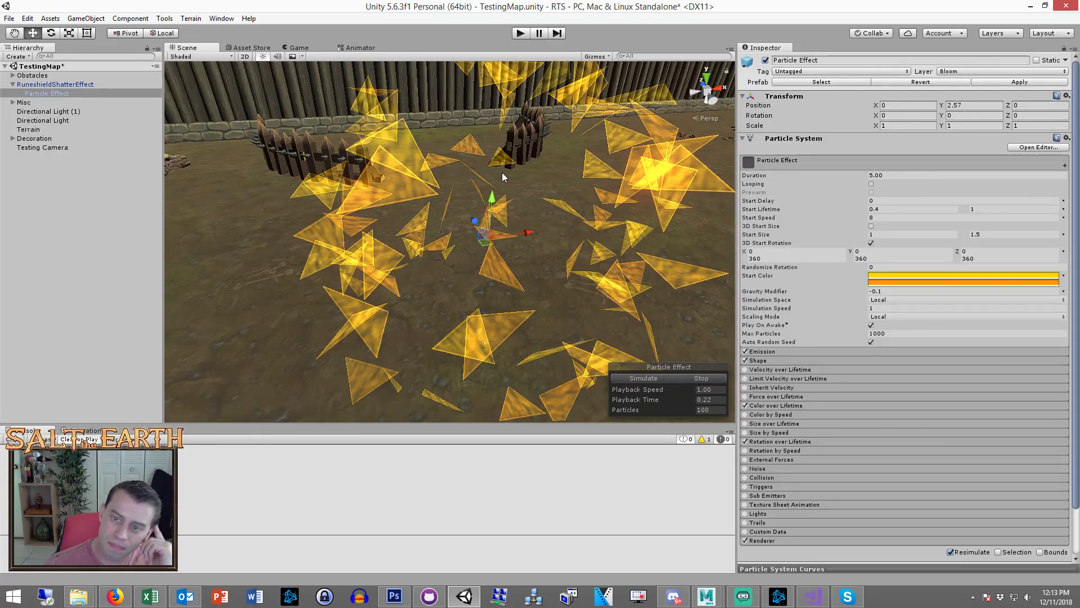
Examine the Particle Effect's Renderer settings and the shatter material assigned to its mesh particles
{"action": "middle_click_drag", "start_coordinate": [473, 216], "coordinate": [442, 190]}
{"action": "scroll", "coordinate": [836, 296], "scroll_direction": "down", "scroll_amount": 2}
{"action": "left_click", "coordinate": [754, 487]}
{"action": "scroll", "coordinate": [878, 373], "scroll_direction": "down", "scroll_amount": 6}
{"action": "left_click", "coordinate": [895, 373]}
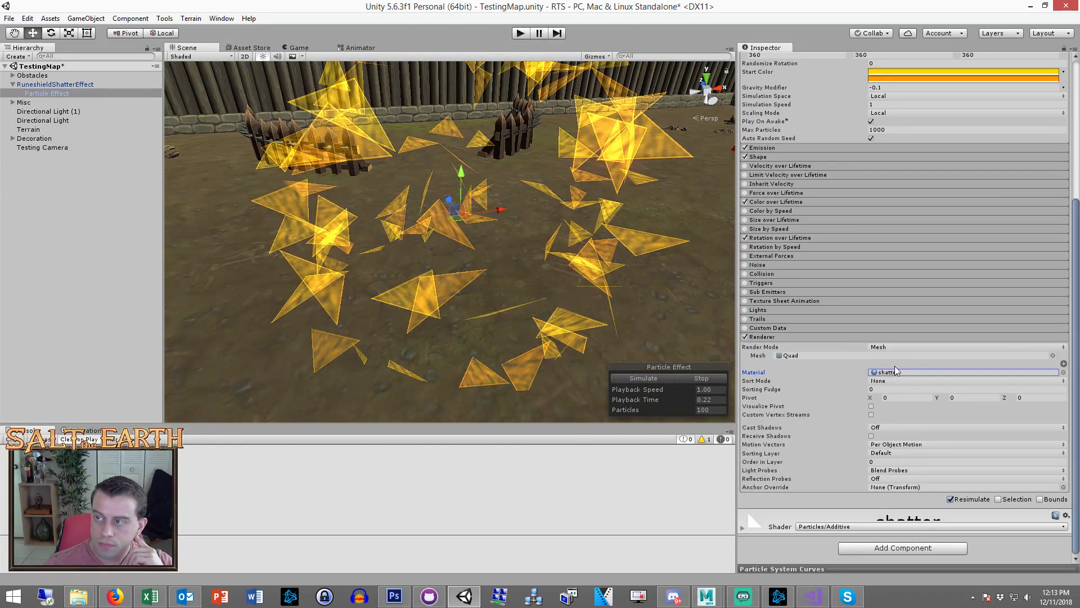
{"action": "double_click", "coordinate": [895, 373]}
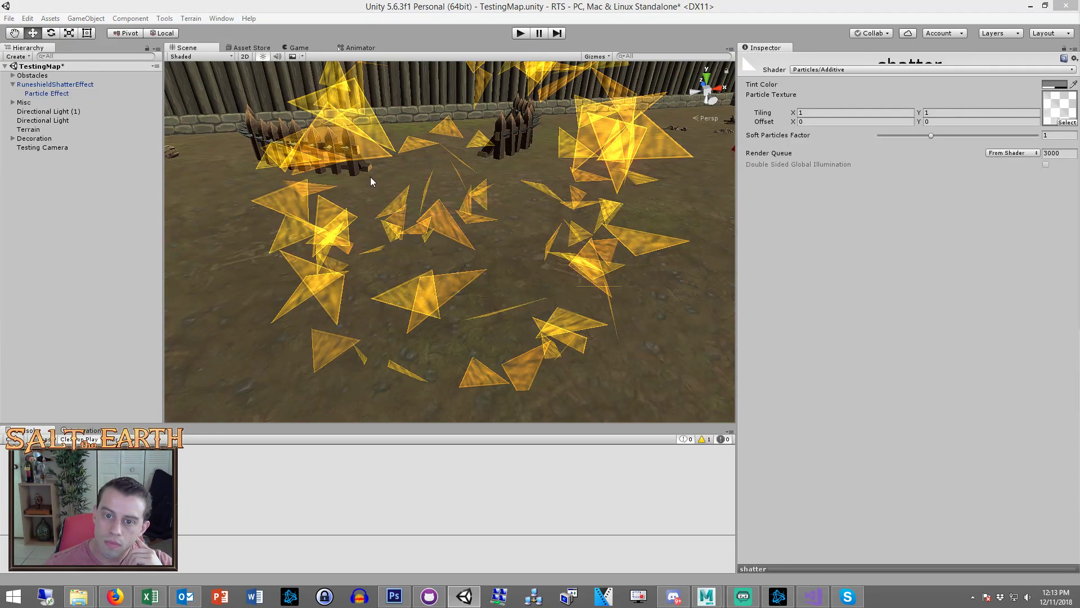
{"action": "middle_click_drag", "start_coordinate": [346, 180], "coordinate": [427, 288]}
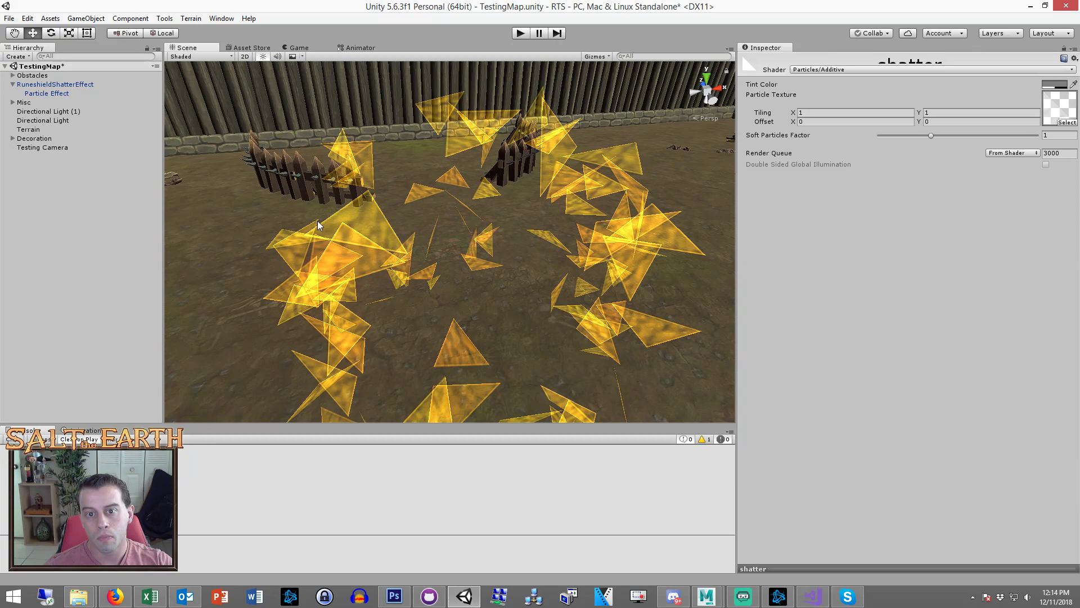
Try Mesh as the emission shape of the Particle Effect inside RuneshieldShatterEffect
{"action": "left_click", "coordinate": [50, 93]}
{"action": "left_click", "coordinate": [756, 360]}
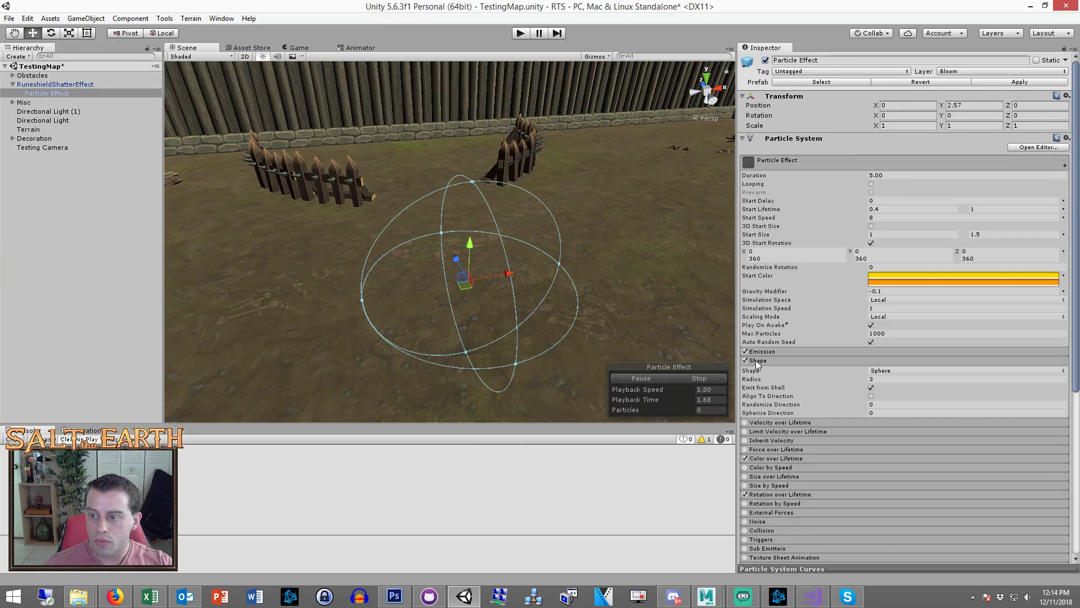
{"action": "left_click", "coordinate": [883, 370]}
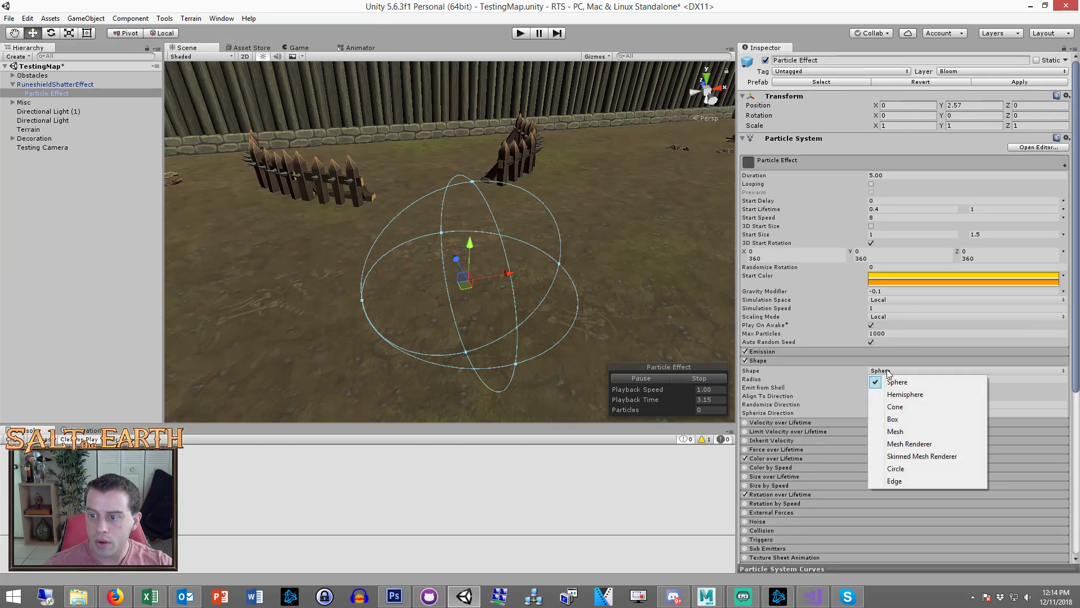
{"action": "left_click", "coordinate": [900, 431]}
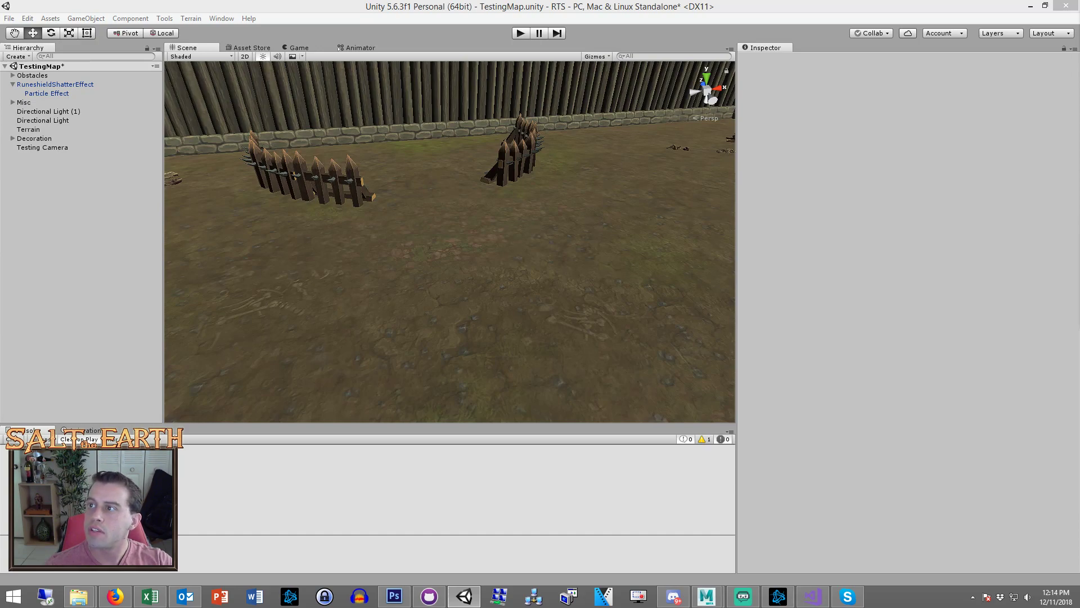
Place the Runeshield prefab in the scene and expand its hierarchy down to the particle systems under Parent
{"action": "left_click_drag", "start_coordinate": [852, 96], "coordinate": [505, 265]}
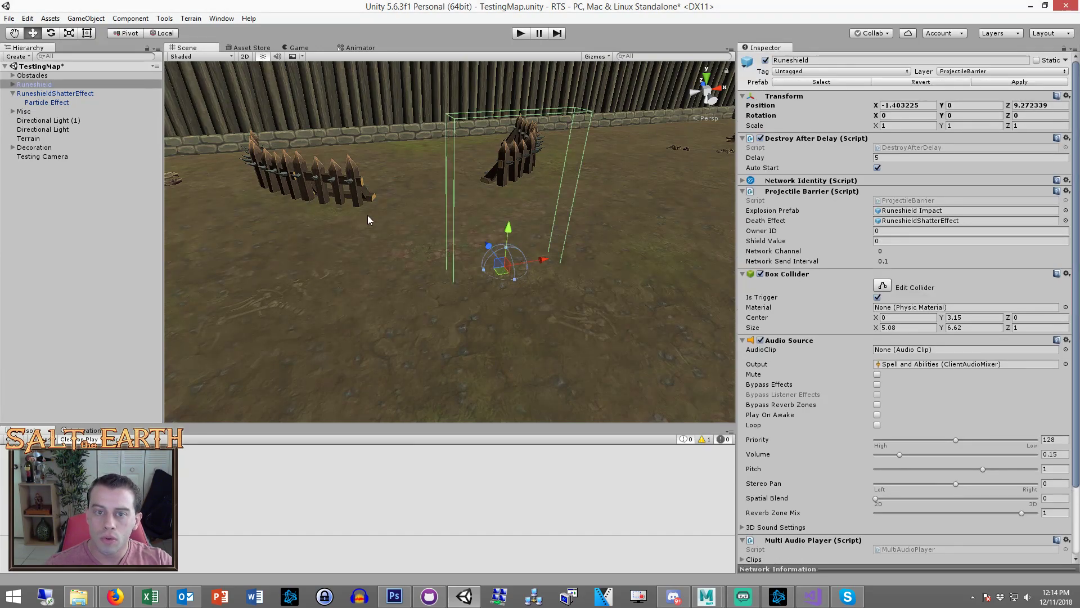
{"action": "left_click", "coordinate": [12, 84]}
{"action": "left_click", "coordinate": [46, 96]}
{"action": "left_click", "coordinate": [21, 93]}
{"action": "left_click", "coordinate": [60, 103]}
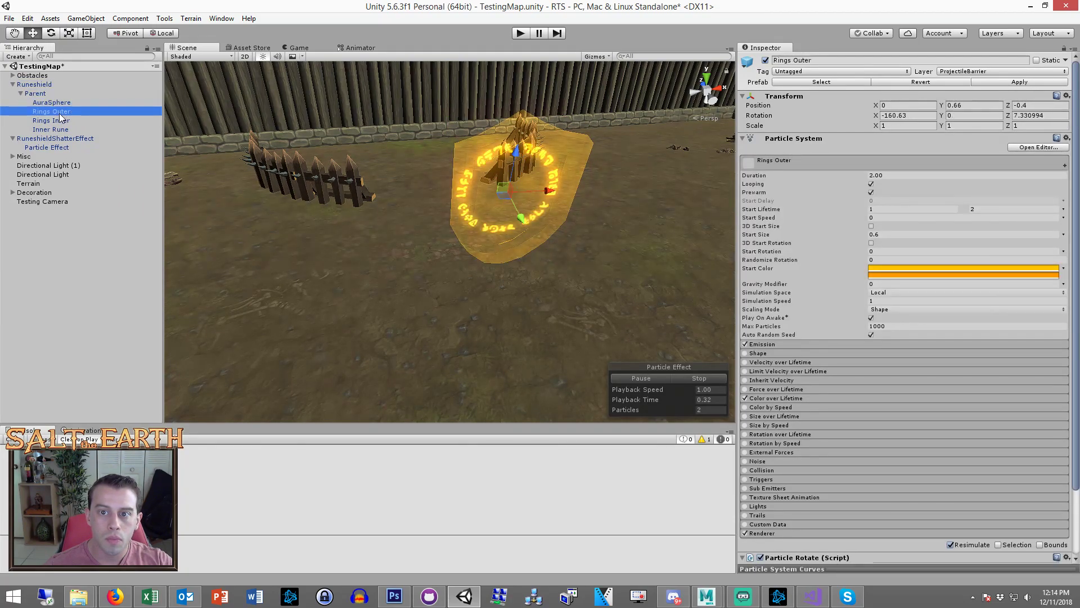
Examine the particle settings of Runeshield's AuraSphere, Rings Outer, Rings Inner and Inner Rune, and view the shield from the side
{"action": "scroll", "coordinate": [788, 300], "scroll_direction": "down", "scroll_amount": 3}
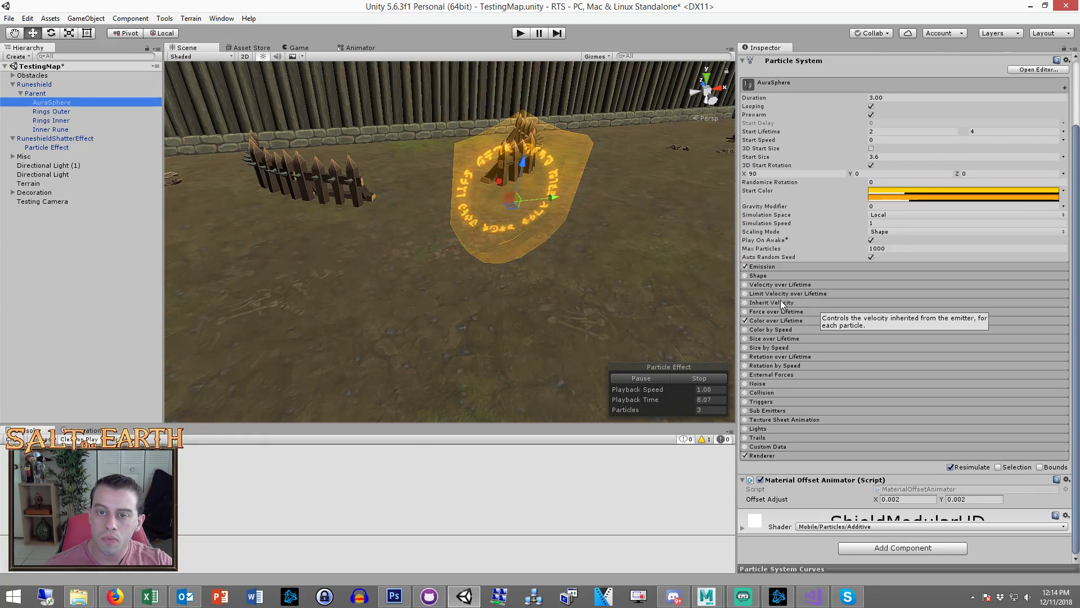
{"action": "key", "text": "Down"}
{"action": "key", "text": "Down"}
{"action": "key", "text": "Down"}
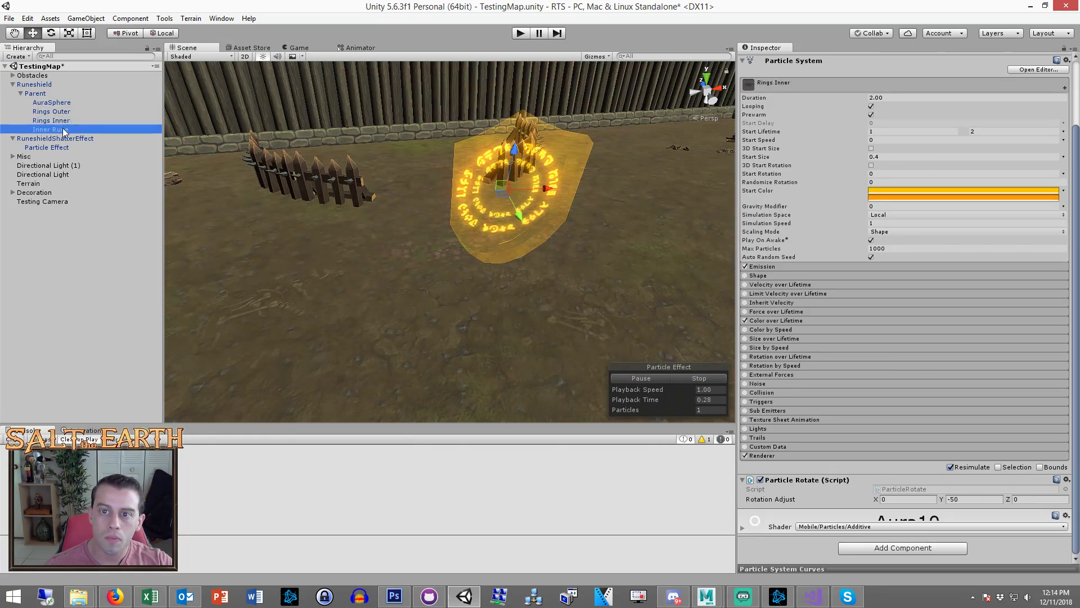
{"action": "left_click_drag", "start_coordinate": [454, 260], "coordinate": [550, 259], "text": "alt"}
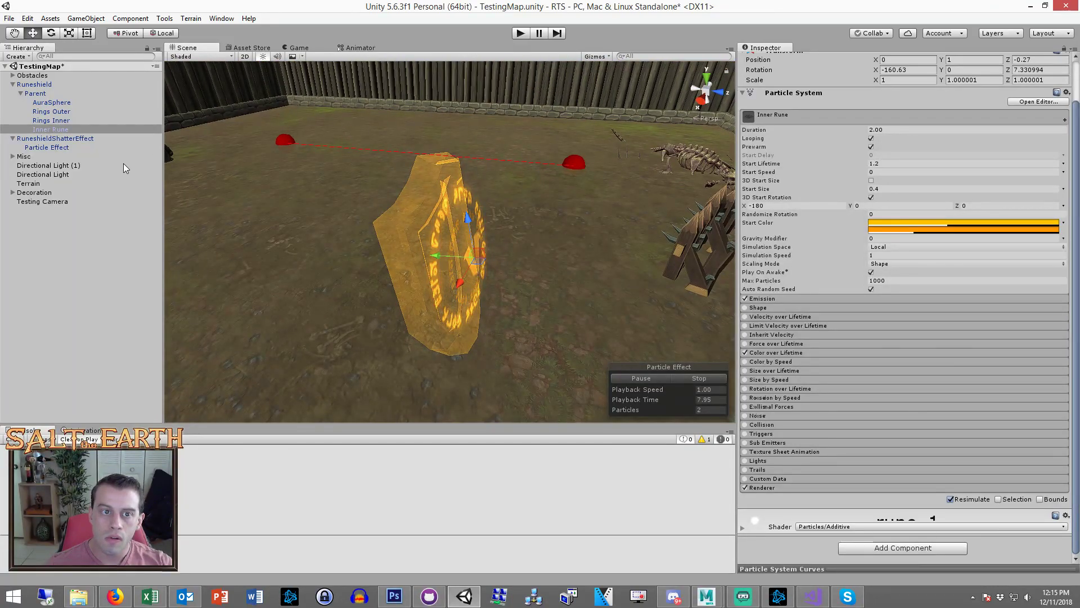
Delete the Runeshield object from the scene
{"action": "left_click", "coordinate": [90, 221]}
{"action": "left_click", "coordinate": [46, 85]}
{"action": "key", "text": "Delete"}
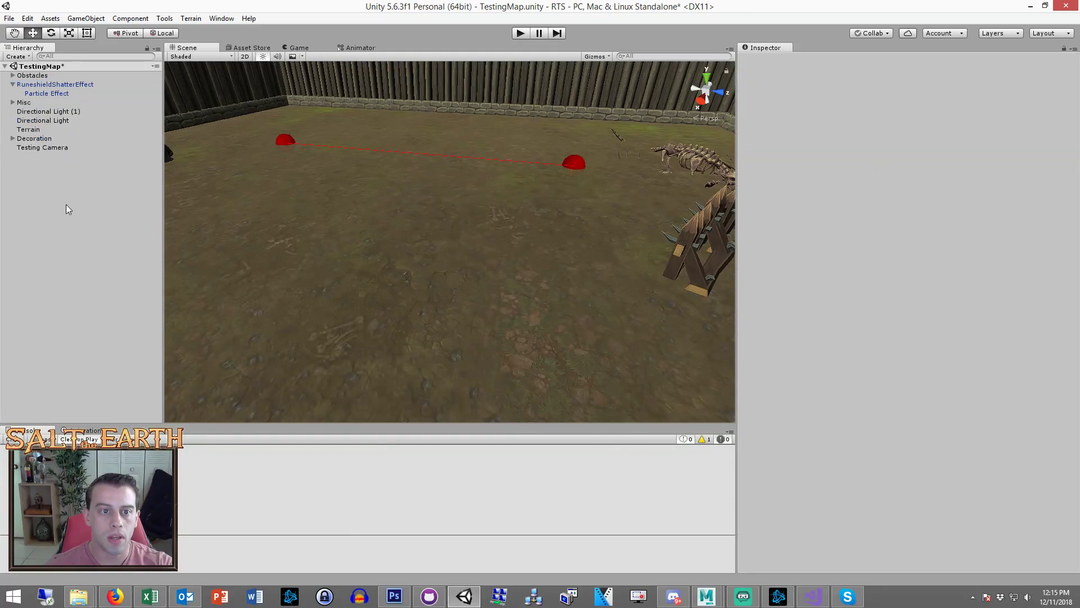
Set the emission shape of RuneshieldShatterEffect's Particle Effect to Sphere
{"action": "left_click", "coordinate": [44, 94]}
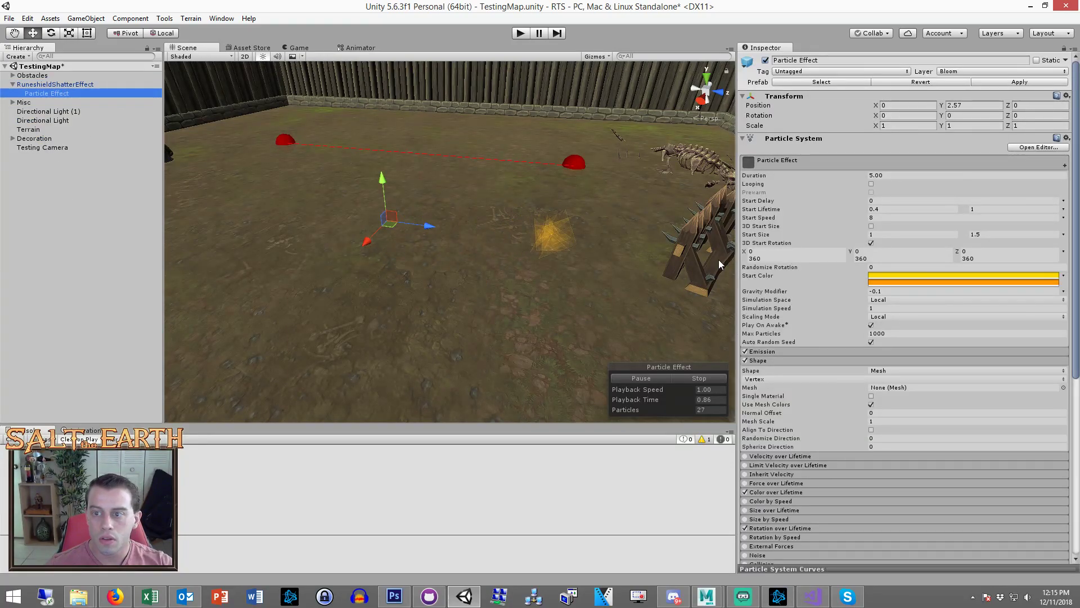
{"action": "left_click", "coordinate": [885, 370]}
{"action": "left_click", "coordinate": [895, 382]}
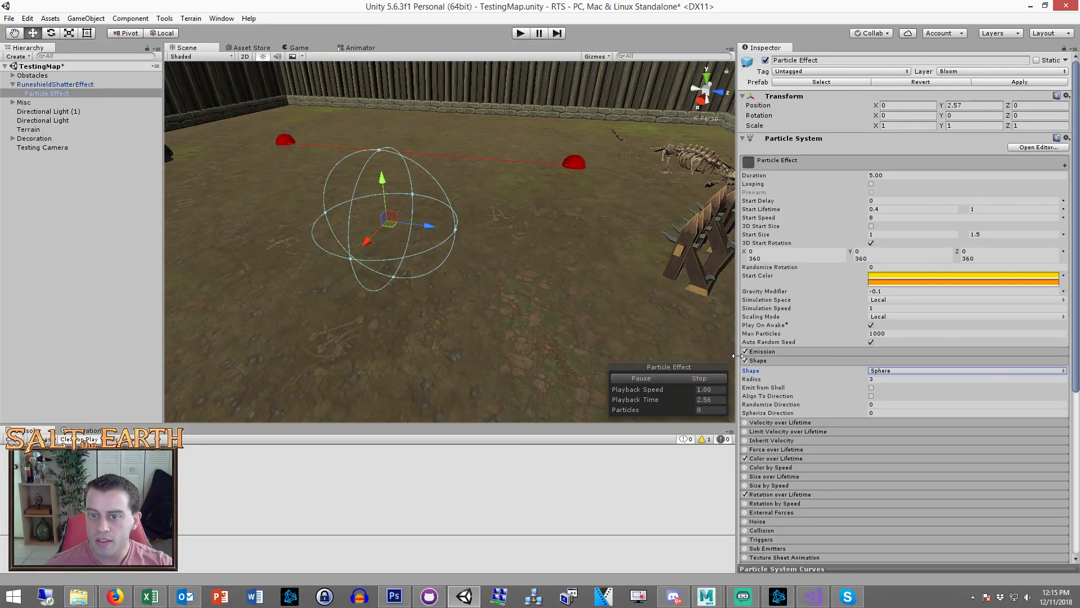
Replay the shatter burst, pause it mid-flight and examine the shards from another side
{"action": "left_click", "coordinate": [653, 380]}
{"action": "left_click", "coordinate": [653, 380]}
{"action": "left_click", "coordinate": [692, 379]}
{"action": "left_click", "coordinate": [660, 378]}
{"action": "left_click", "coordinate": [660, 378]}
{"action": "left_click_drag", "start_coordinate": [296, 265], "coordinate": [450, 261], "text": "alt"}
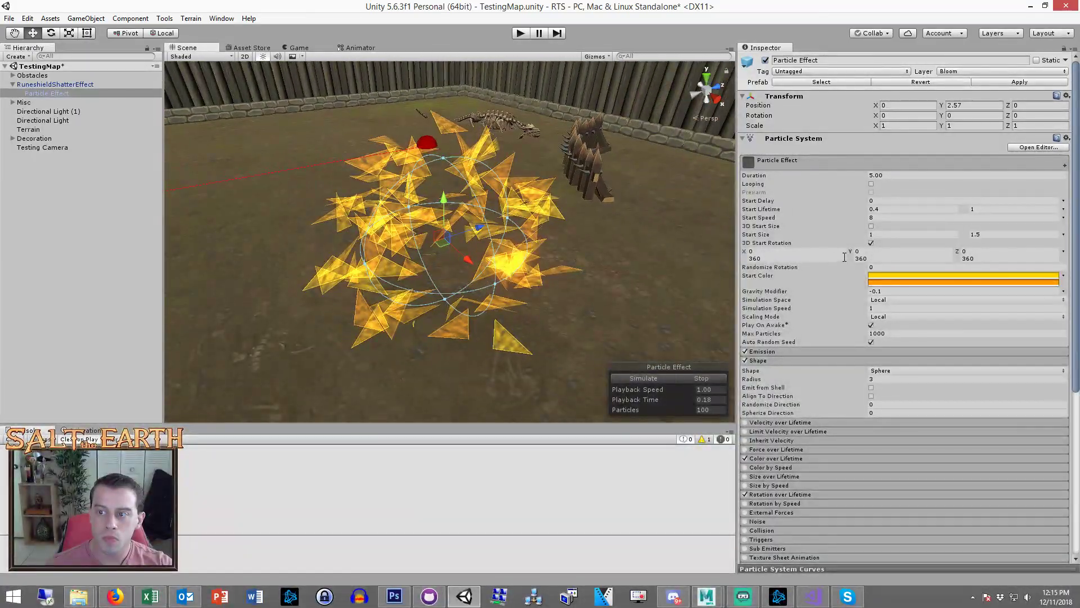
Make both start colors more transparent, with the yellow at alpha 144 (FFD80090), and replay the burst, pausing it mid-flight
{"action": "left_click", "coordinate": [900, 275]}
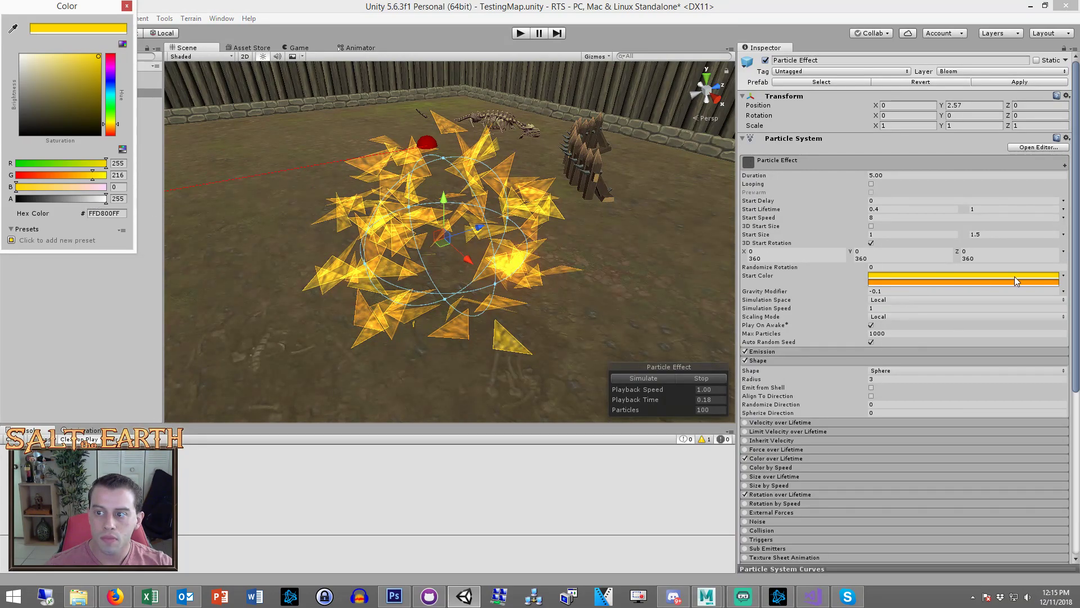
{"action": "left_click", "coordinate": [985, 283]}
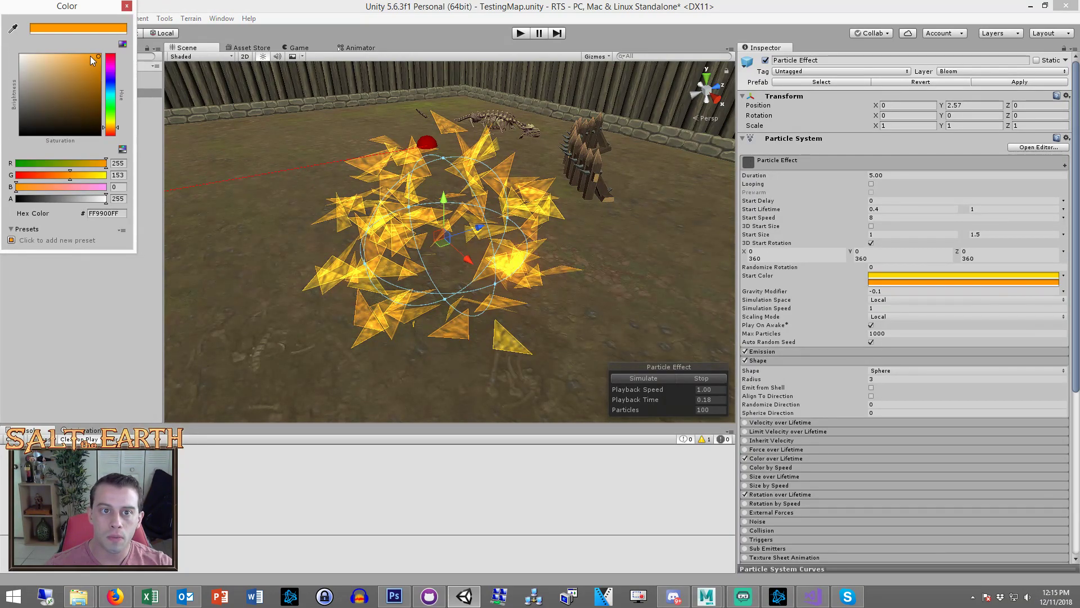
{"action": "left_click", "coordinate": [84, 56]}
{"action": "mouse_move", "coordinate": [88, 198]}
{"action": "left_mouse_down"}
{"action": "mouse_move", "coordinate": [53, 198]}
{"action": "mouse_move", "coordinate": [66, 198]}
{"action": "left_mouse_up"}
{"action": "left_click", "coordinate": [923, 274]}
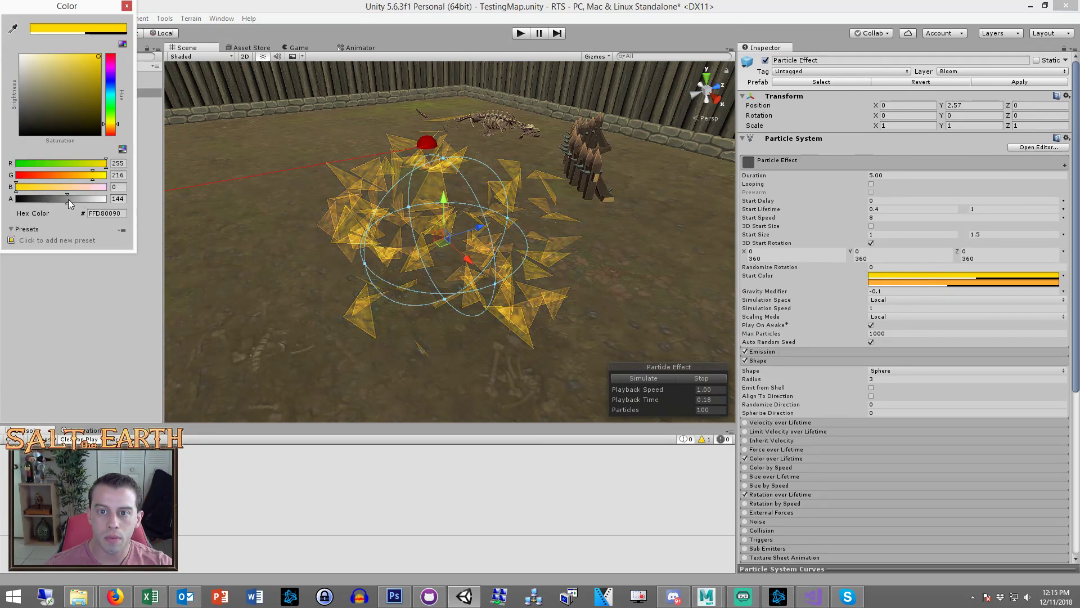
{"action": "left_click", "coordinate": [127, 6]}
{"action": "left_click", "coordinate": [665, 378]}
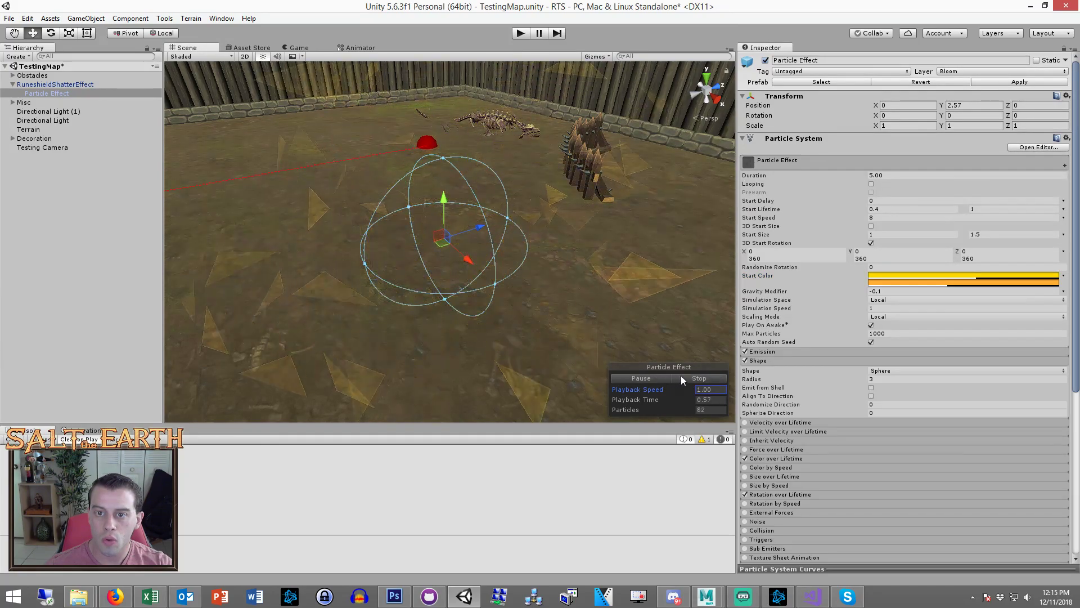
{"action": "left_click", "coordinate": [665, 377]}
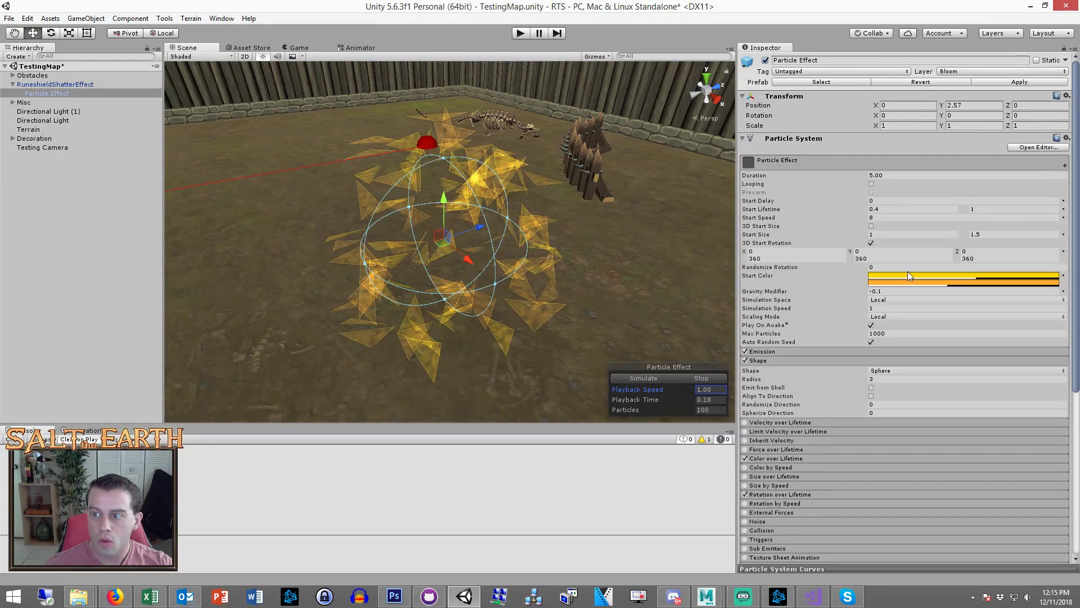
Set the particles' start size to range from 0.5 to 1.2
{"action": "left_click", "coordinate": [982, 233]}
{"action": "type", "text": "1.2"}
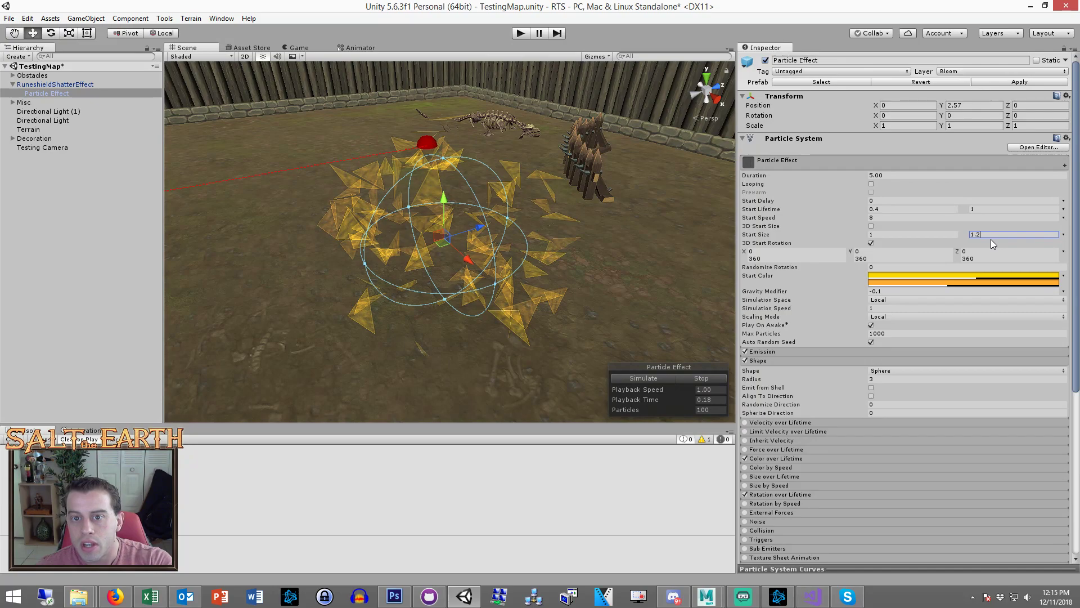
{"action": "left_click", "coordinate": [949, 235]}
{"action": "type", "text": "0.5"}
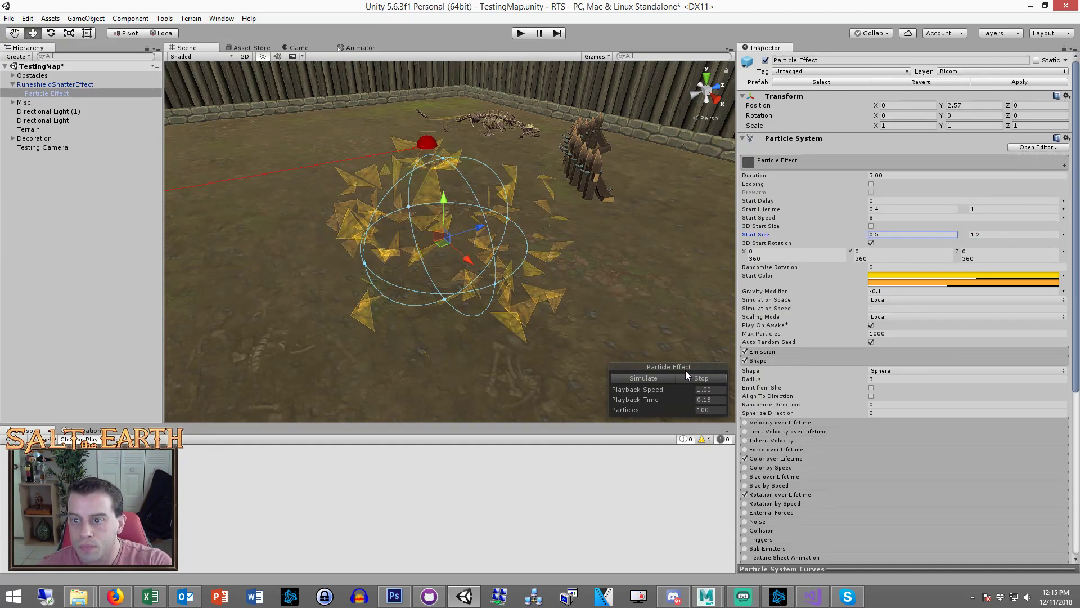
Replay the burst several times to check the resized shards
{"action": "left_click", "coordinate": [680, 377]}
{"action": "left_click", "coordinate": [673, 380]}
{"action": "left_click", "coordinate": [698, 380]}
{"action": "left_click", "coordinate": [669, 380]}
{"action": "left_click", "coordinate": [694, 382]}
{"action": "left_click", "coordinate": [666, 380]}
{"action": "left_click", "coordinate": [712, 381]}
Set the emission sphere's radius to 2 and the burst's minimum and maximum counts to 75
{"action": "left_click", "coordinate": [892, 379]}
{"action": "type", "text": "2"}
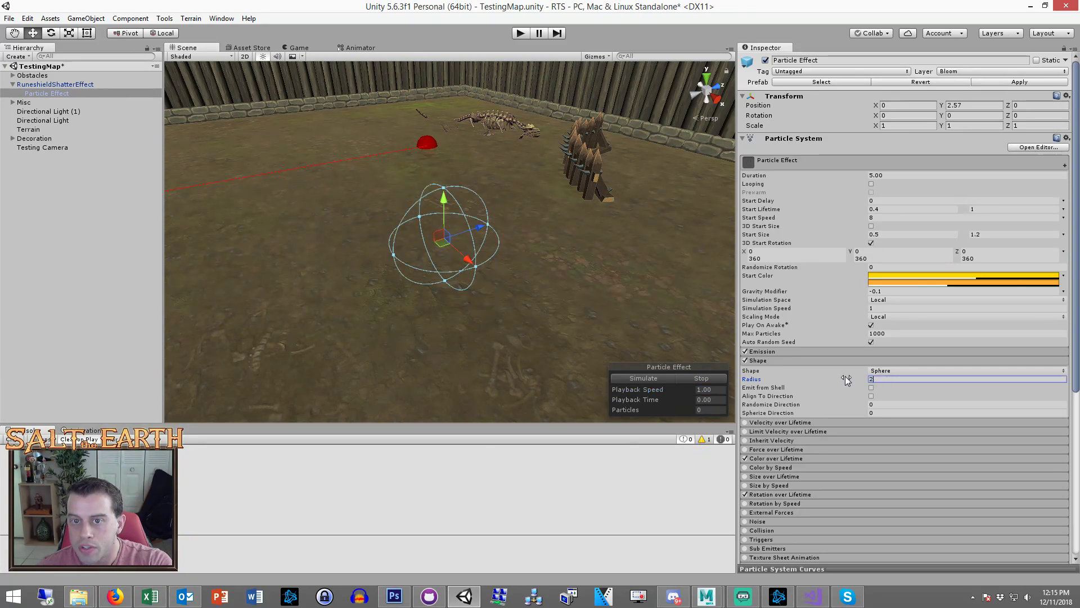
{"action": "left_click", "coordinate": [656, 387]}
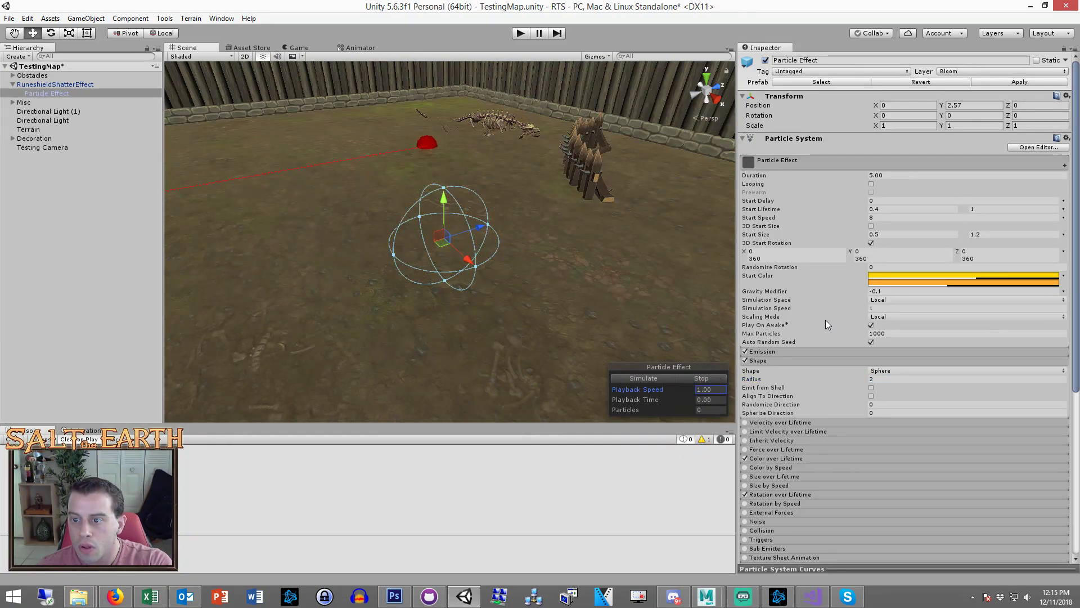
{"action": "left_click", "coordinate": [787, 352]}
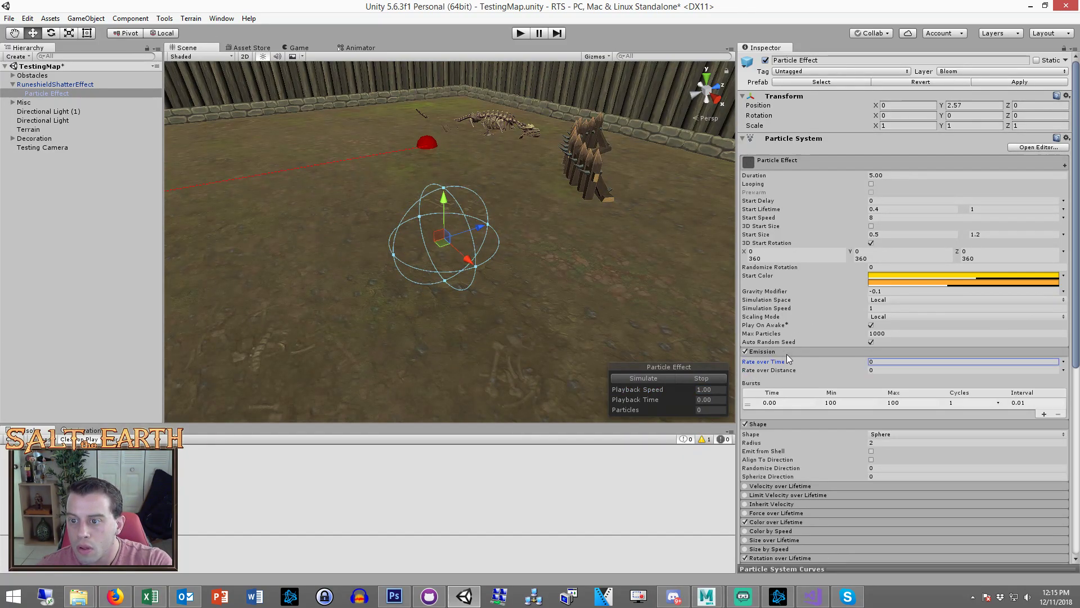
{"action": "left_click", "coordinate": [858, 403]}
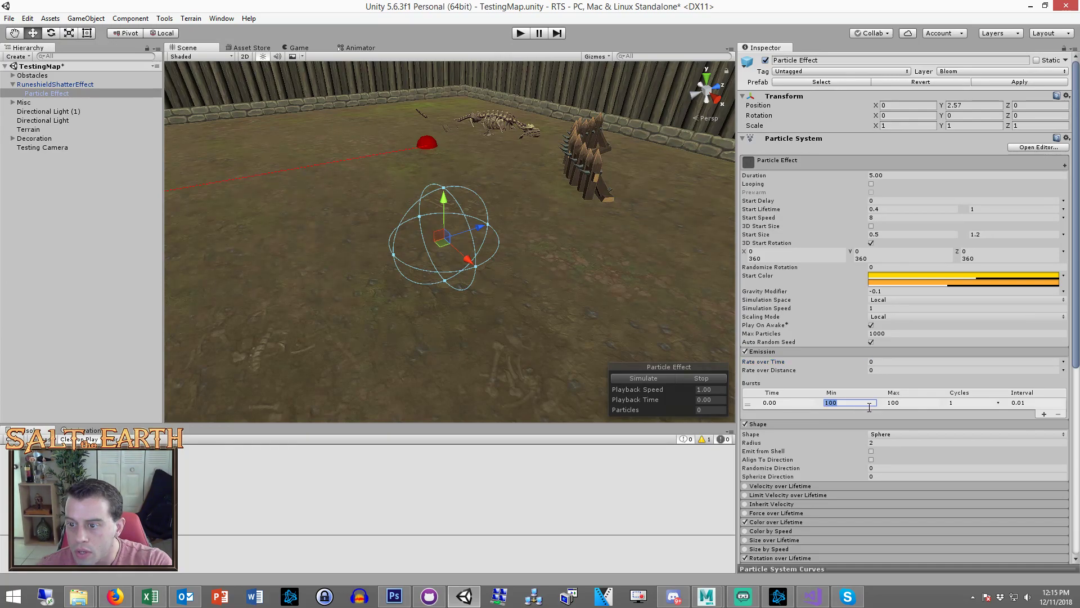
{"action": "type", "text": "75"}
{"action": "left_click", "coordinate": [899, 402]}
{"action": "type", "text": "75"}
Simulate the tighter, sparser burst repeatedly and pause it mid-flight to check its look
{"action": "left_click", "coordinate": [657, 377]}
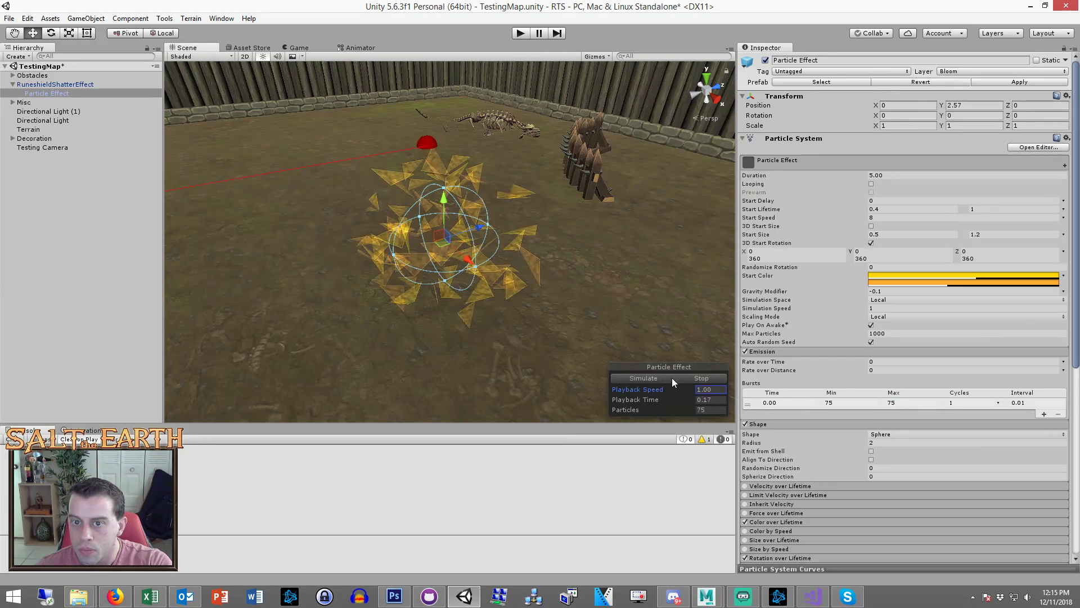
{"action": "left_click", "coordinate": [659, 377]}
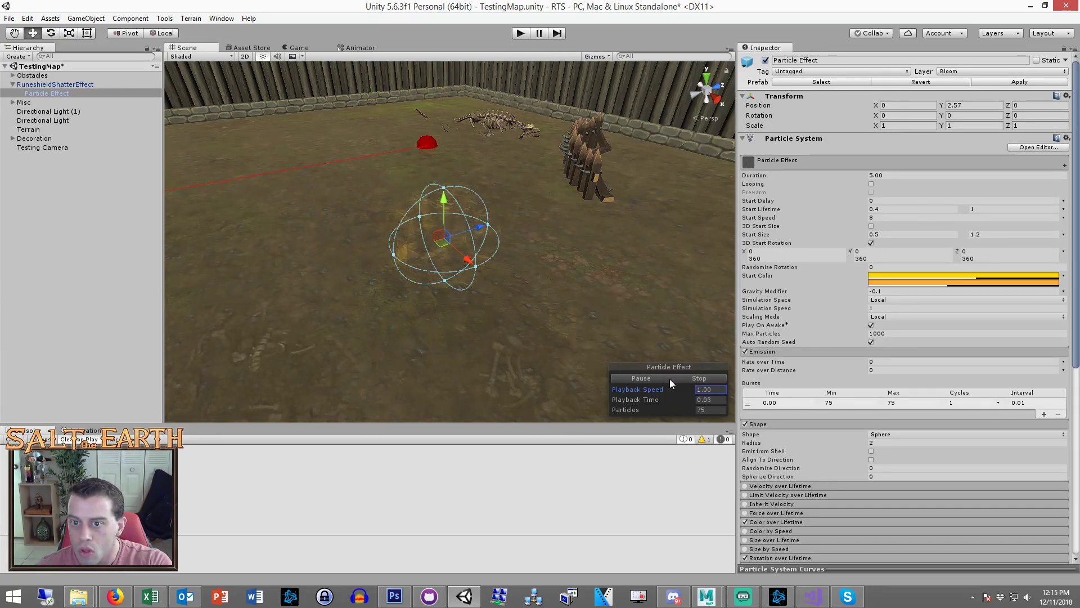
{"action": "left_click", "coordinate": [669, 379]}
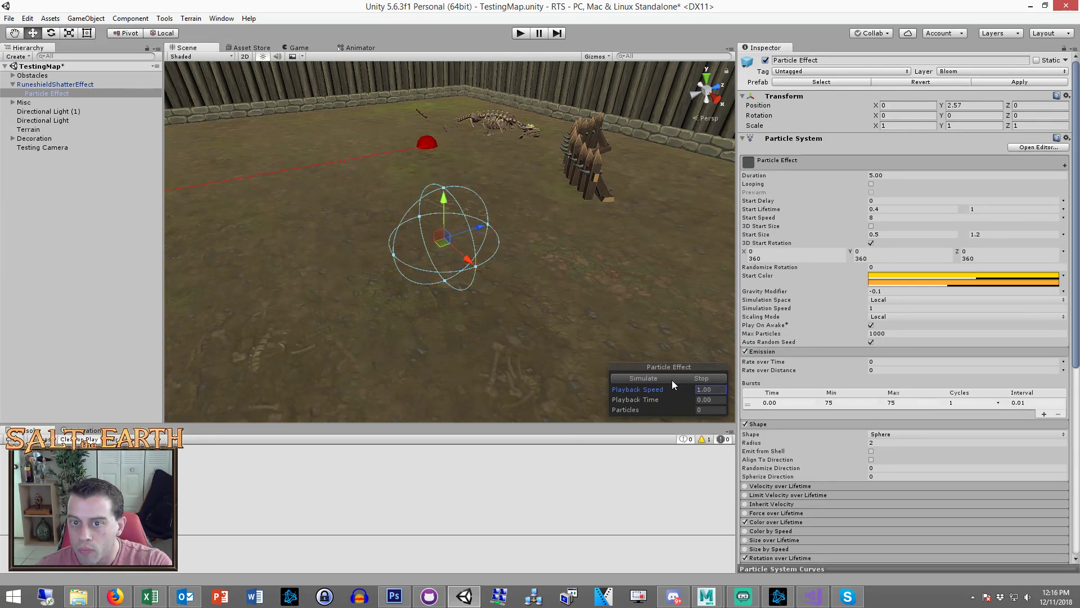
{"action": "left_click", "coordinate": [665, 378]}
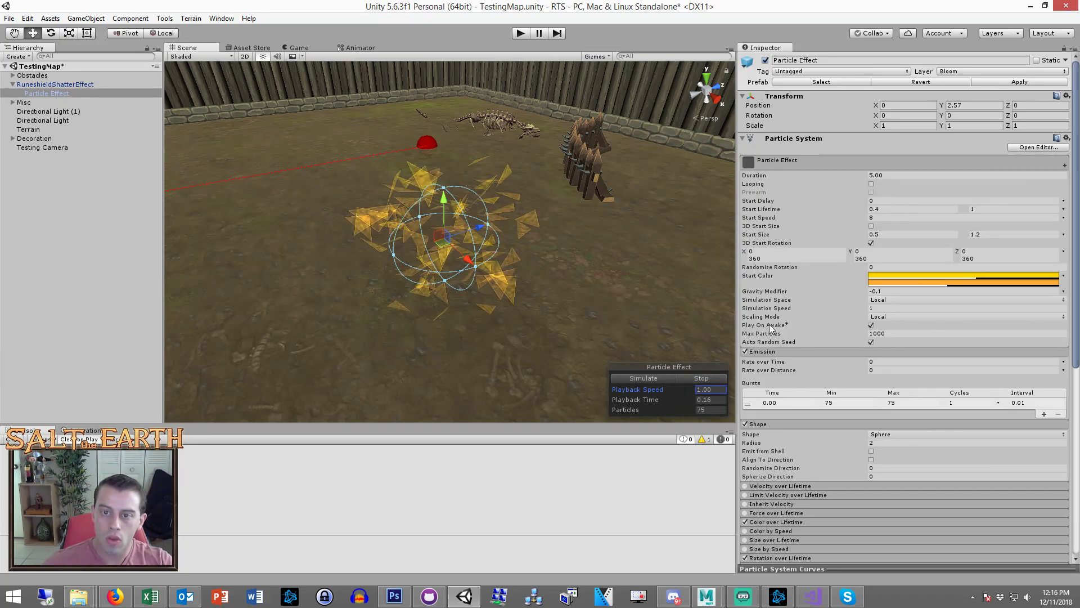
Open the shatter material's particle texture, shatter_texture.psd, in Photoshop and show the black Layer 1 behind the shard
{"action": "scroll", "coordinate": [808, 336], "scroll_direction": "down", "scroll_amount": 10}
{"action": "left_click", "coordinate": [903, 379]}
{"action": "left_click", "coordinate": [904, 374]}
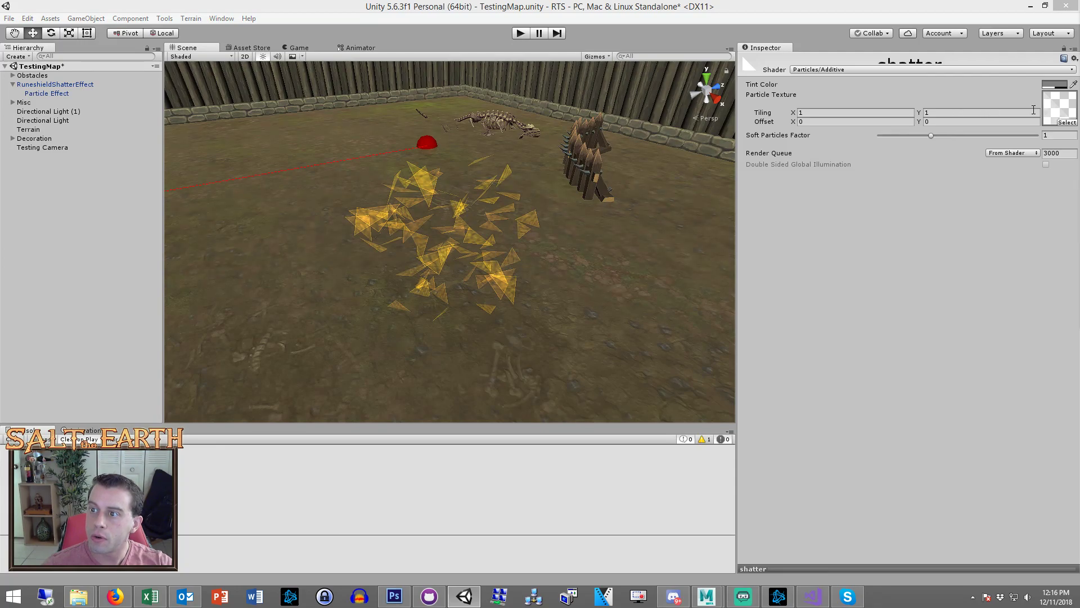
{"action": "double_click", "coordinate": [1045, 110]}
{"action": "left_click", "coordinate": [963, 286]}
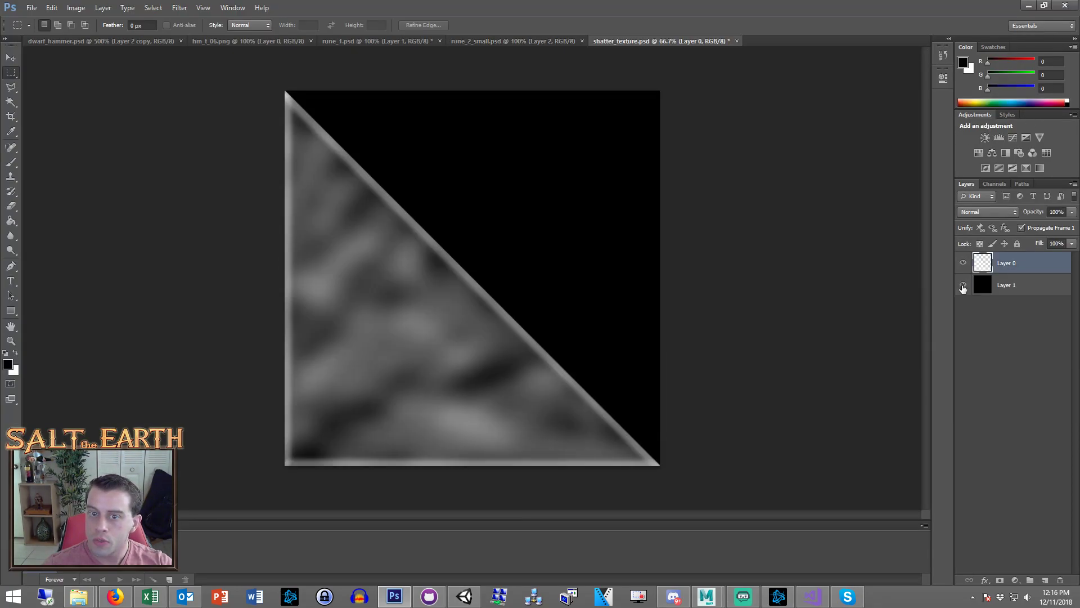
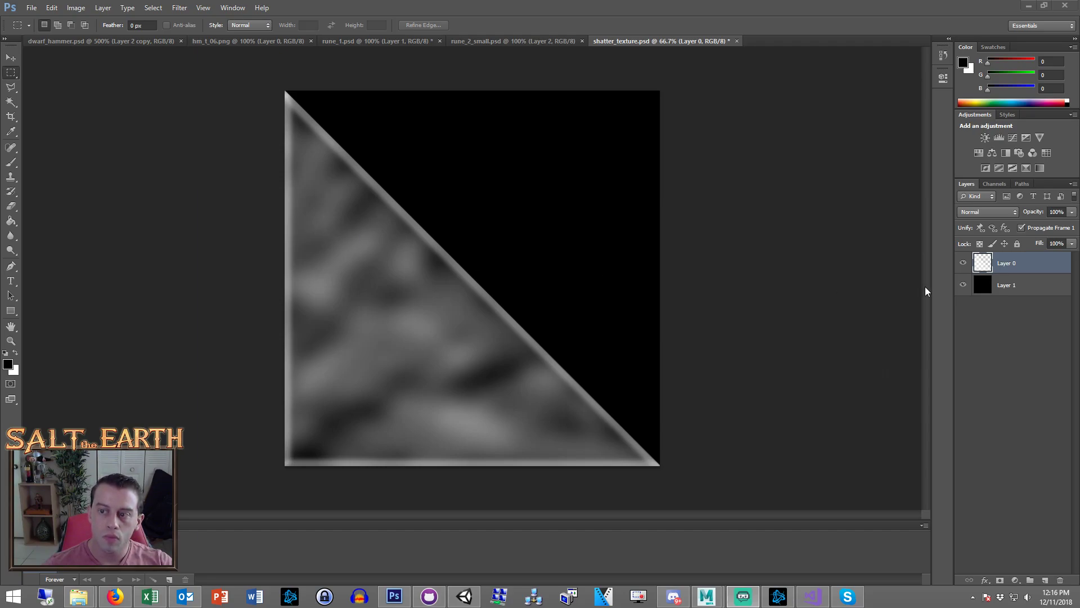
Add a new empty layer above Layer 0 in the shatter texture
{"action": "left_click", "coordinate": [985, 269]}
{"action": "left_click", "coordinate": [990, 285]}
{"action": "left_click", "coordinate": [992, 272]}
{"action": "left_click", "coordinate": [1046, 580]}
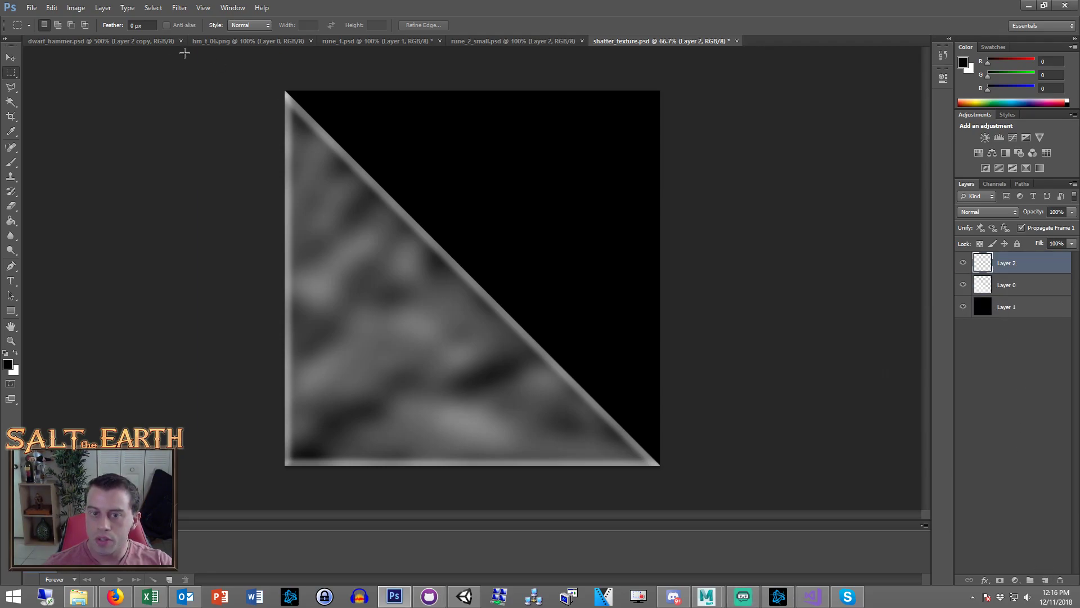
Select Layer 0's transparent area with the Magic Wand, then invert the selection to the shard triangle with the new layer active
{"action": "left_click", "coordinate": [10, 88]}
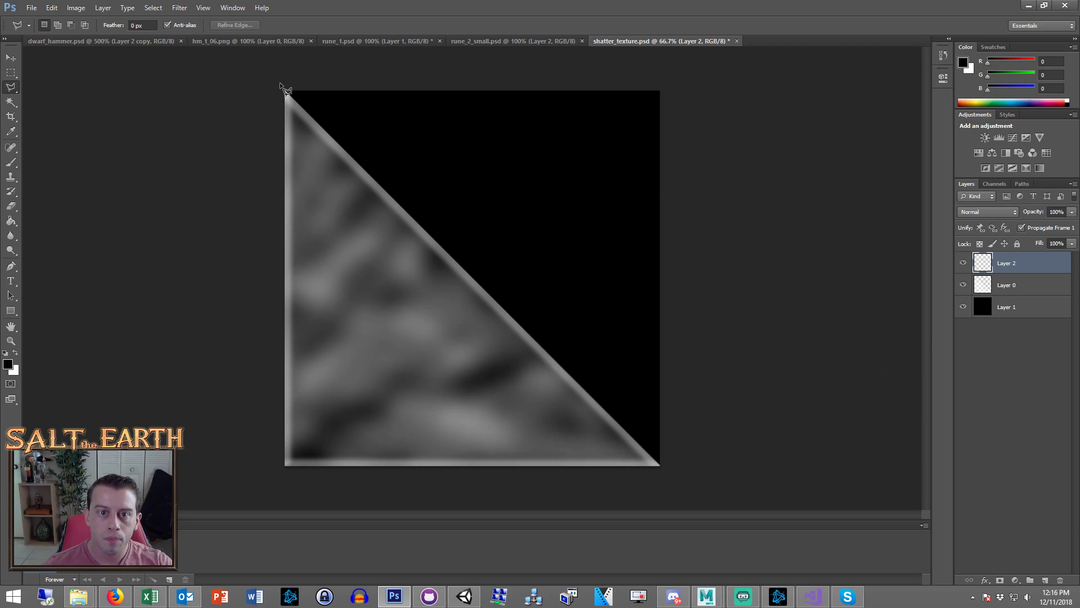
{"action": "left_click", "coordinate": [11, 102]}
{"action": "left_click", "coordinate": [1013, 285]}
{"action": "left_click", "coordinate": [606, 191]}
{"action": "left_click", "coordinate": [1007, 263]}
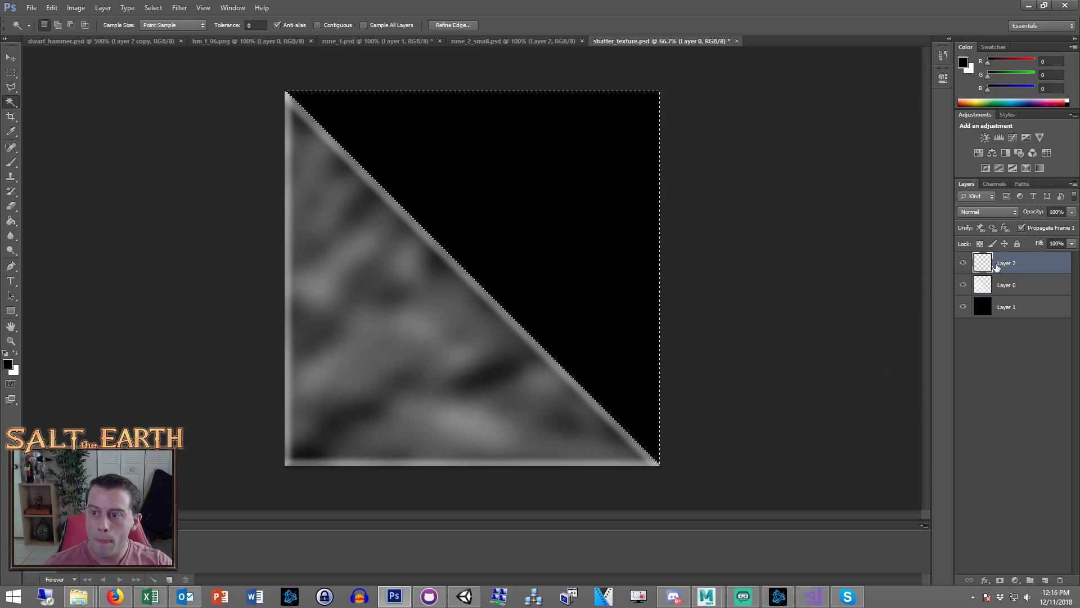
{"action": "right_click", "coordinate": [401, 131]}
{"action": "left_click", "coordinate": [11, 73]}
{"action": "right_click", "coordinate": [477, 176]}
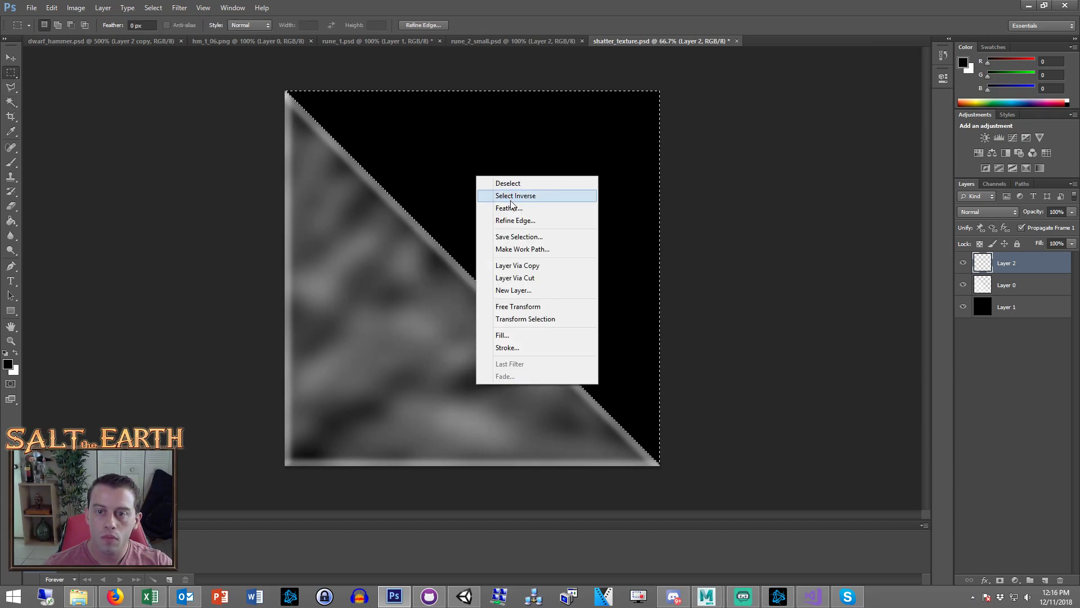
{"action": "left_click", "coordinate": [514, 201]}
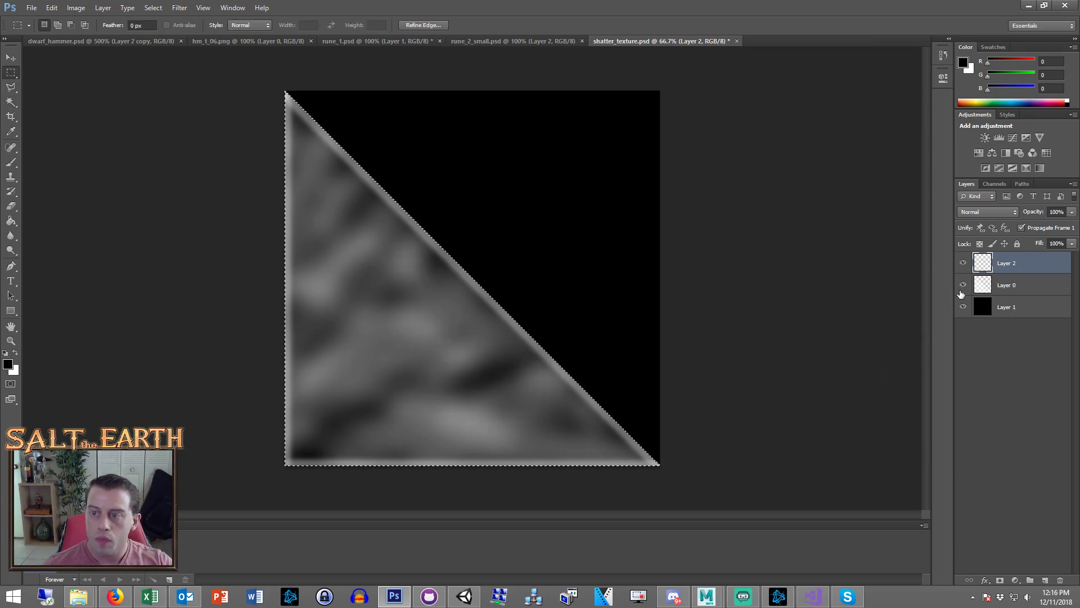
Hide Layer 0, fill the selected triangle on Layer 2 with white, and lower that layer's opacity to 12%
{"action": "left_click", "coordinate": [963, 286]}
{"action": "left_click", "coordinate": [10, 221]}
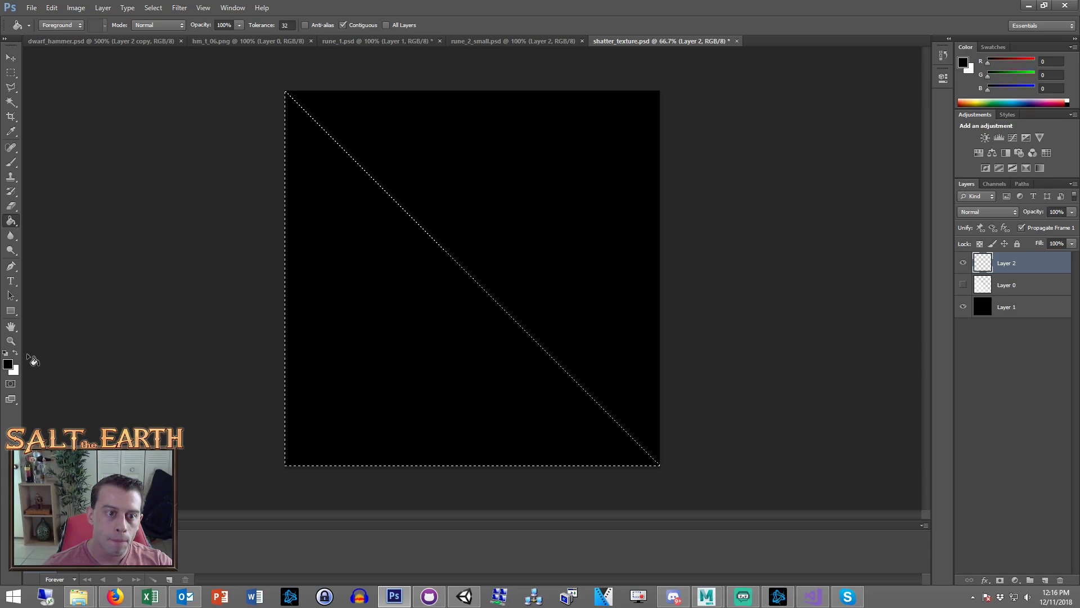
{"action": "left_click", "coordinate": [15, 352]}
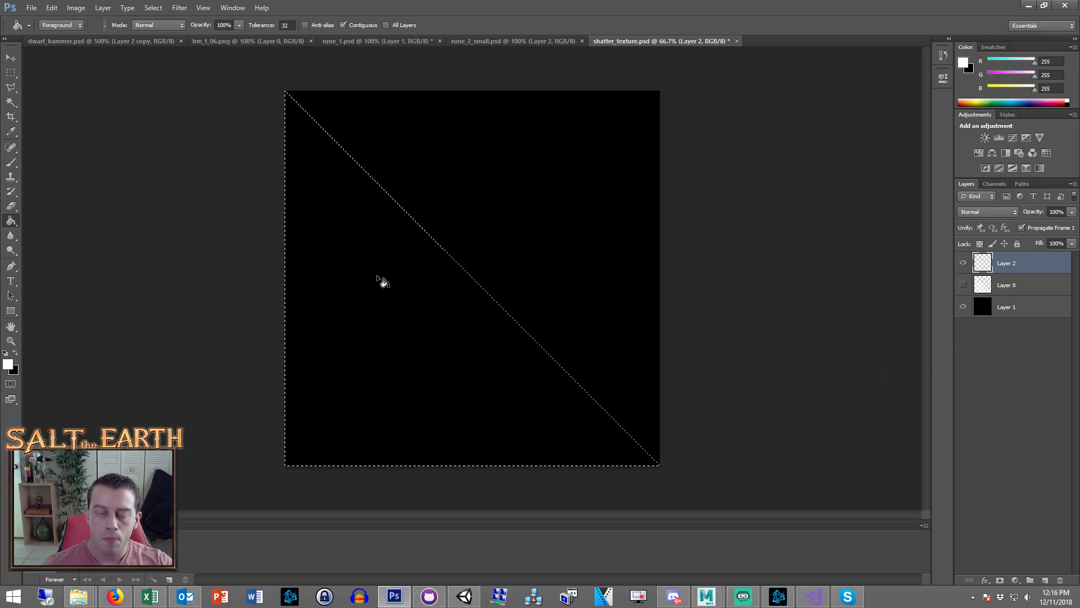
{"action": "left_click", "coordinate": [363, 254]}
{"action": "left_click", "coordinate": [11, 73]}
{"action": "key", "text": "ctrl+d"}
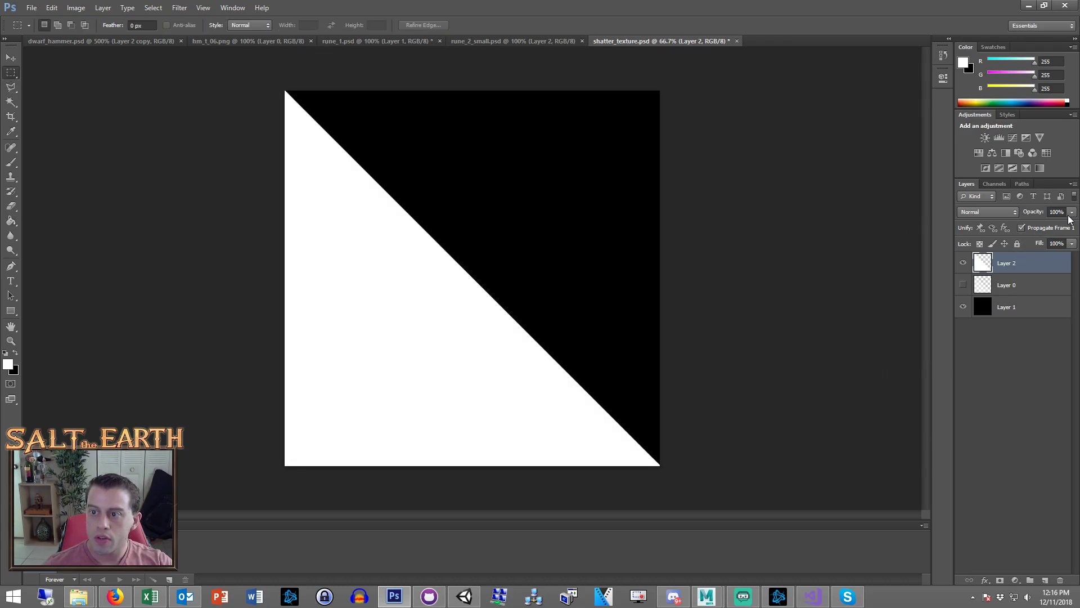
{"action": "left_click_drag", "start_coordinate": [1072, 214], "coordinate": [1020, 228]}
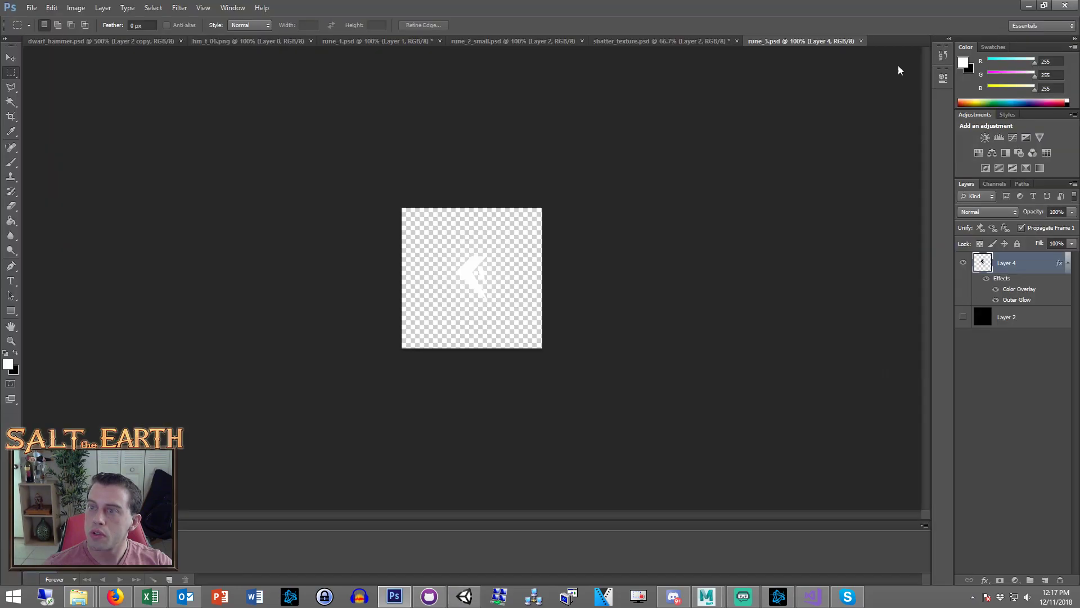
Try pasting the rune from rune_3.psd onto the full-size shard and recheck the rune's source file
{"action": "left_click", "coordinate": [696, 41]}
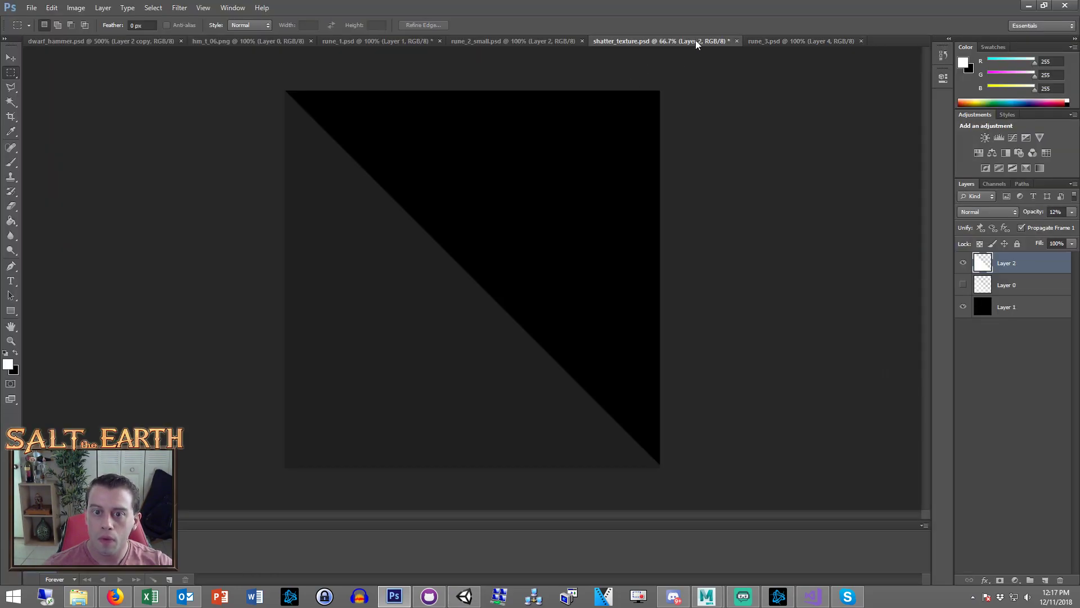
{"action": "key", "text": "ctrl+v"}
{"action": "left_click", "coordinate": [11, 59]}
{"action": "left_click_drag", "start_coordinate": [441, 222], "coordinate": [370, 279]}
{"action": "key", "text": "ctrl+e"}
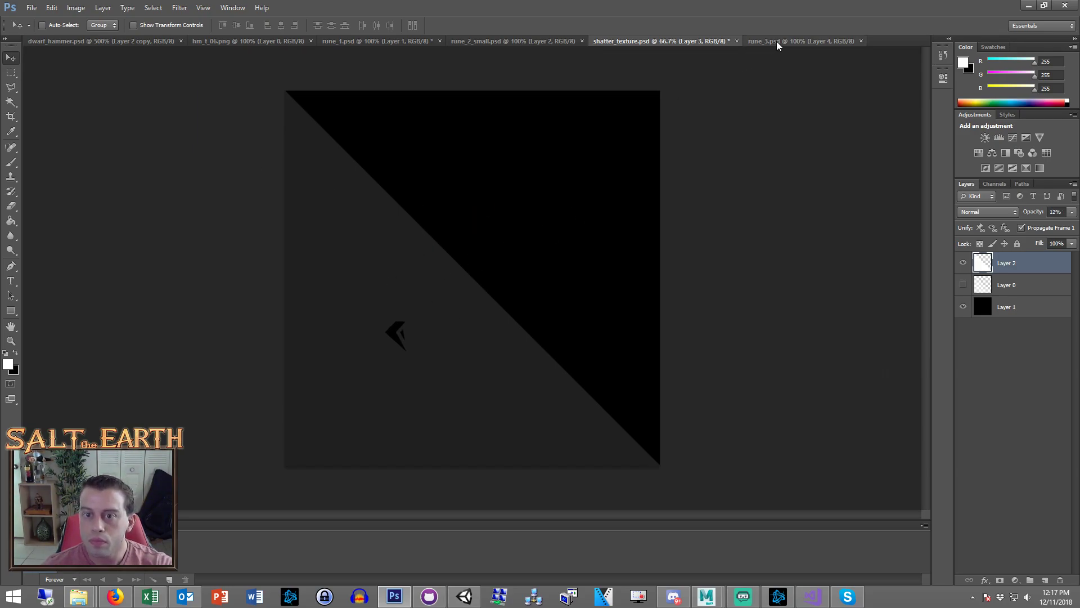
{"action": "left_click", "coordinate": [777, 41]}
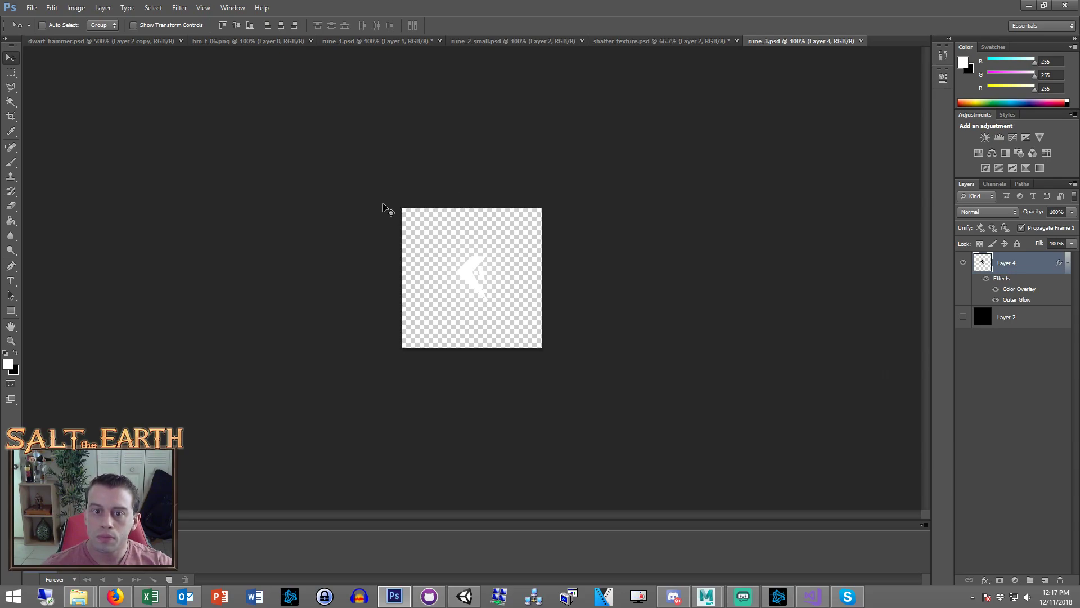
{"action": "key", "text": "m"}
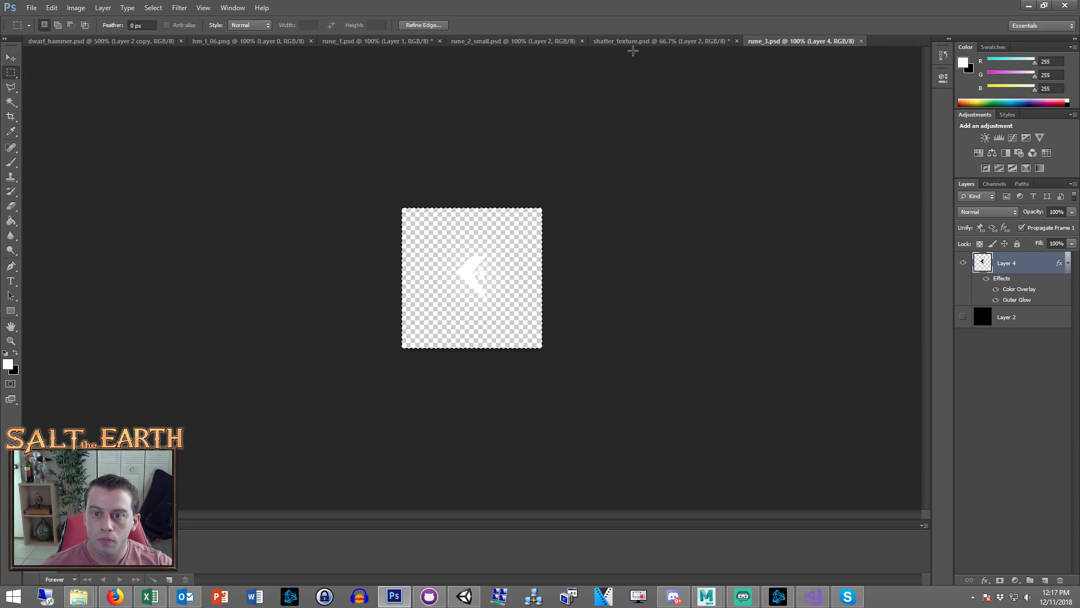
{"action": "left_click", "coordinate": [642, 42]}
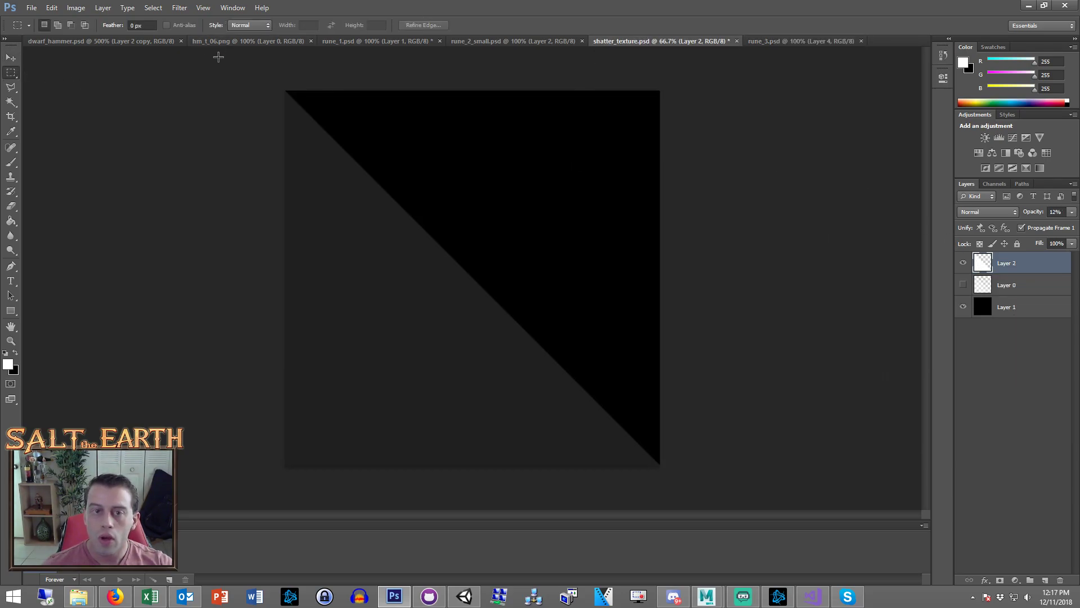
Resize the shatter texture image to 500 pixels wide with constrained proportions
{"action": "left_click", "coordinate": [72, 8]}
{"action": "left_click", "coordinate": [113, 90]}
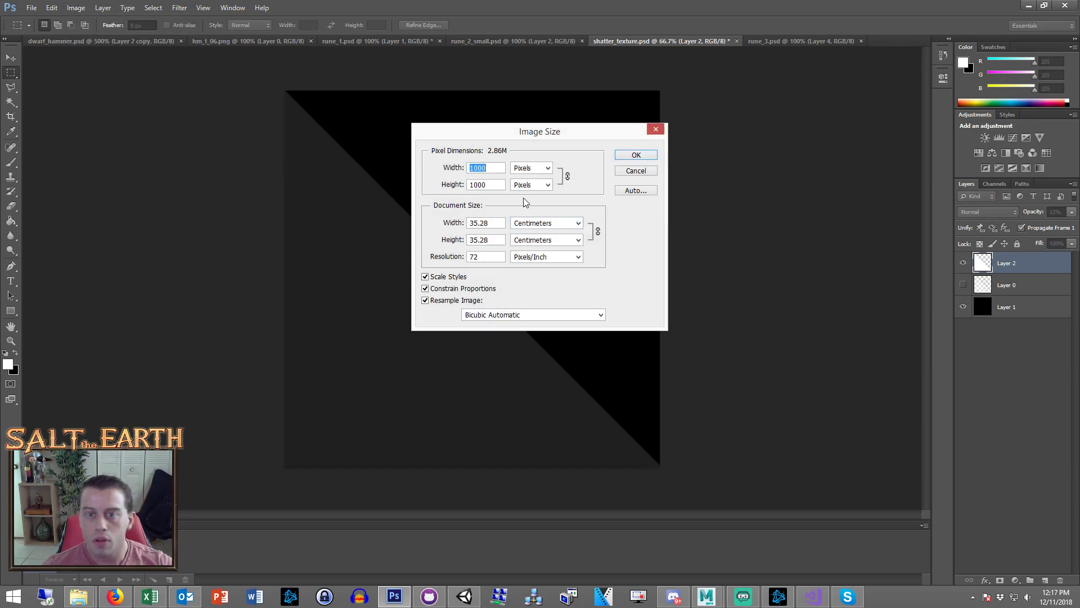
{"action": "type", "text": "500"}
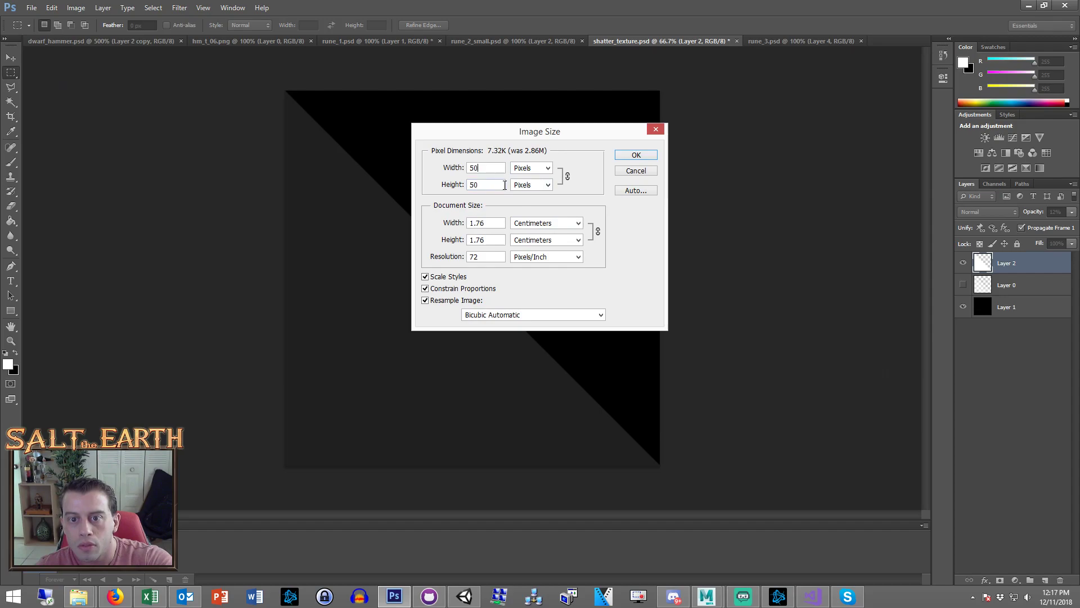
{"action": "key", "text": "Return"}
Paste the rune into the resized shatter texture as a new layer and move it onto the grey shard triangle
{"action": "key", "text": "ctrl+shift+alt+n"}
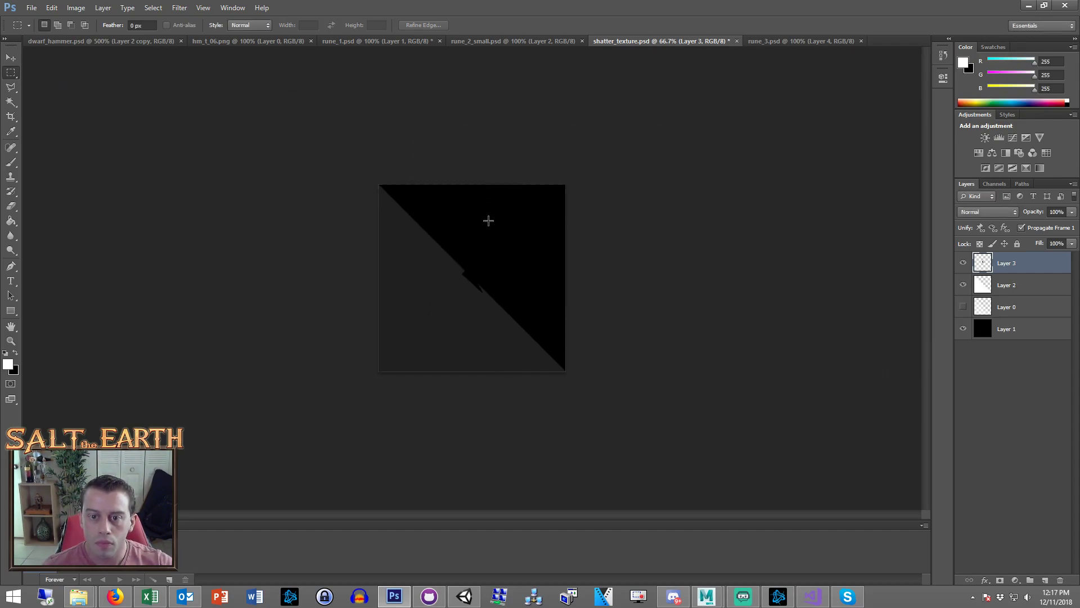
{"action": "key", "text": "v"}
{"action": "left_click_drag", "start_coordinate": [487, 278], "coordinate": [446, 309]}
{"action": "key", "text": "ctrl+plus"}
{"action": "key", "text": "ctrl+plus"}
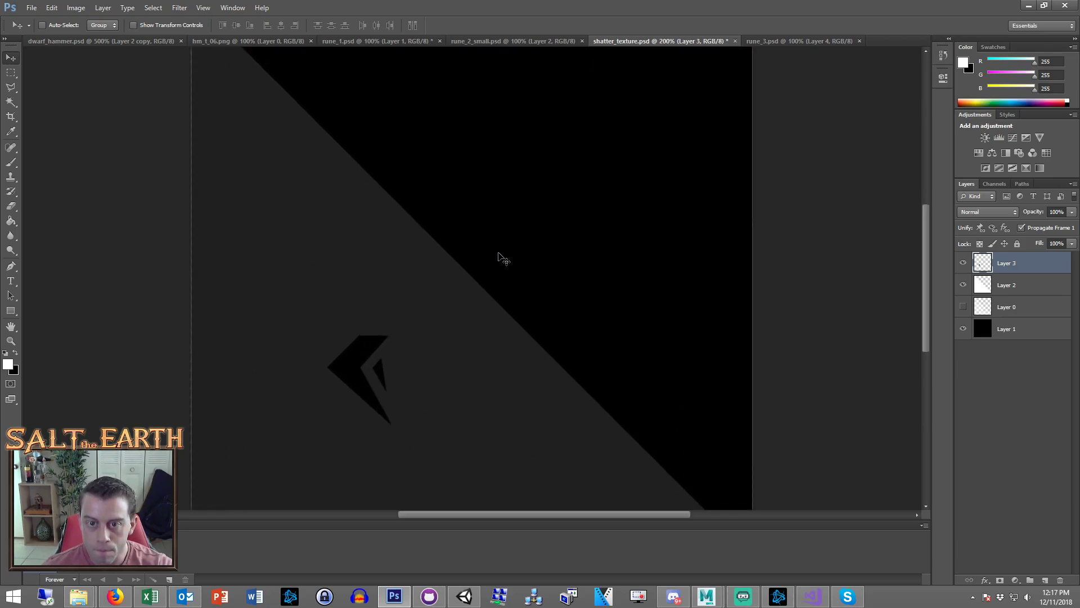
{"action": "key", "text": "ctrl+minus"}
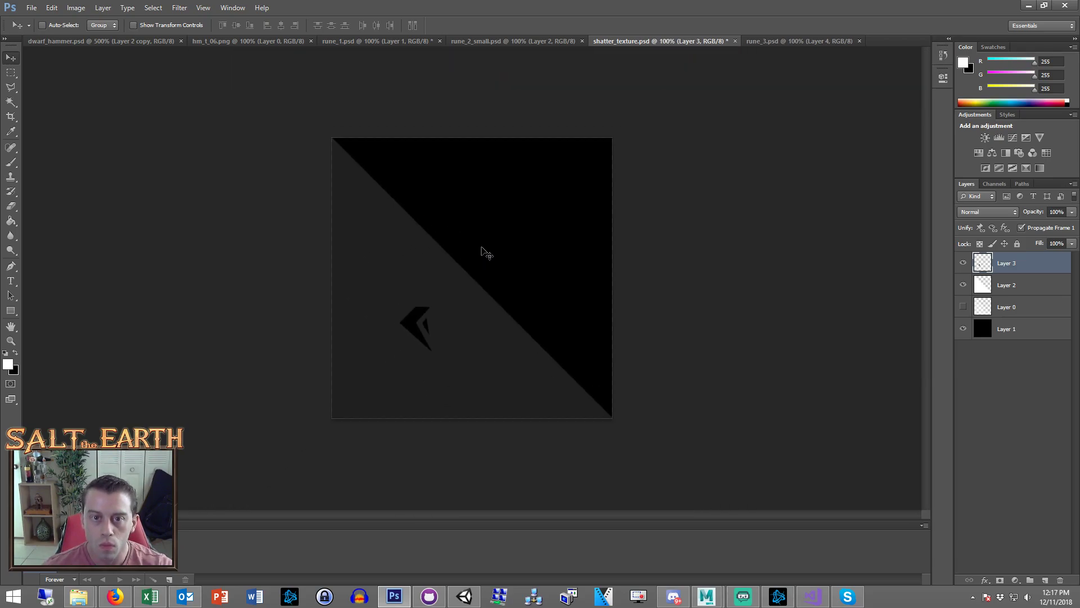
{"action": "left_click", "coordinate": [1004, 286]}
{"action": "key", "text": "1"}
{"action": "key", "text": "2"}
{"action": "left_click", "coordinate": [16, 73]}
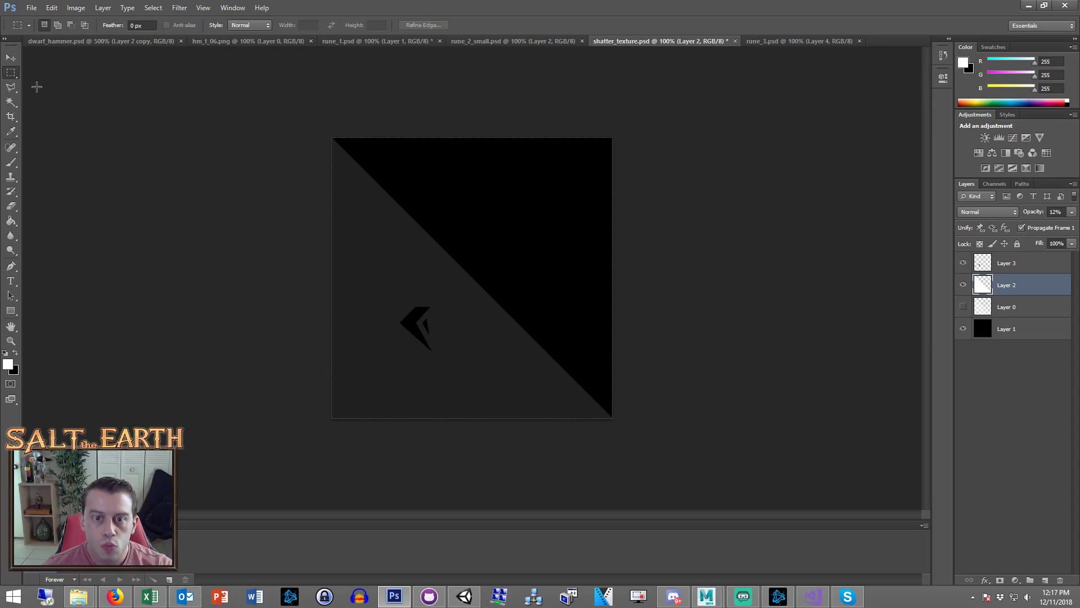
{"action": "left_click", "coordinate": [11, 58]}
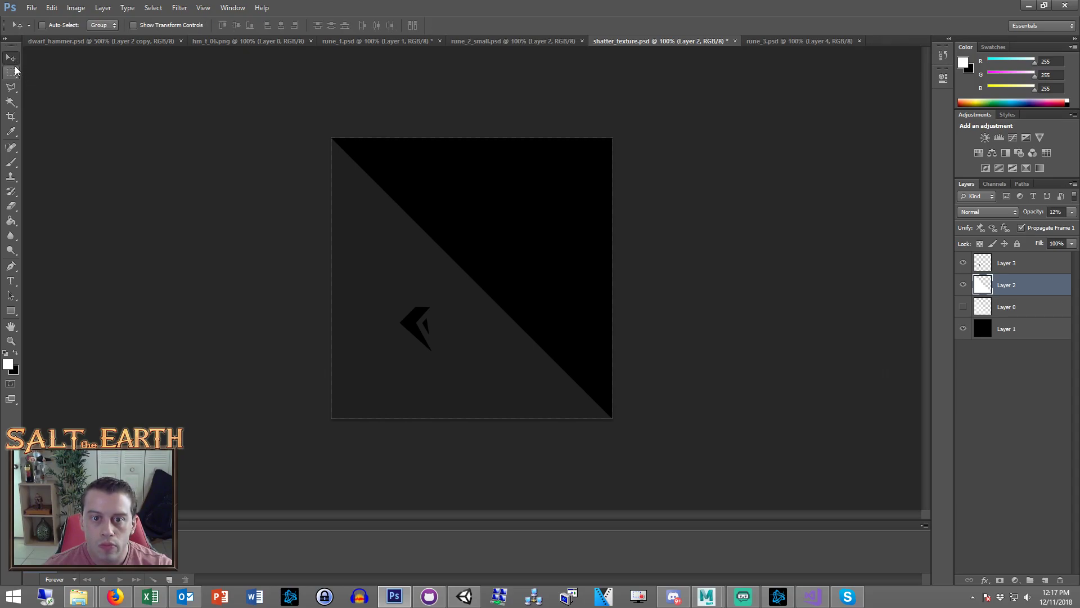
Replace the black Layer 1 with a new layer at the bottom of the stack, filled with black
{"action": "left_click", "coordinate": [1027, 334]}
{"action": "key", "text": "Delete"}
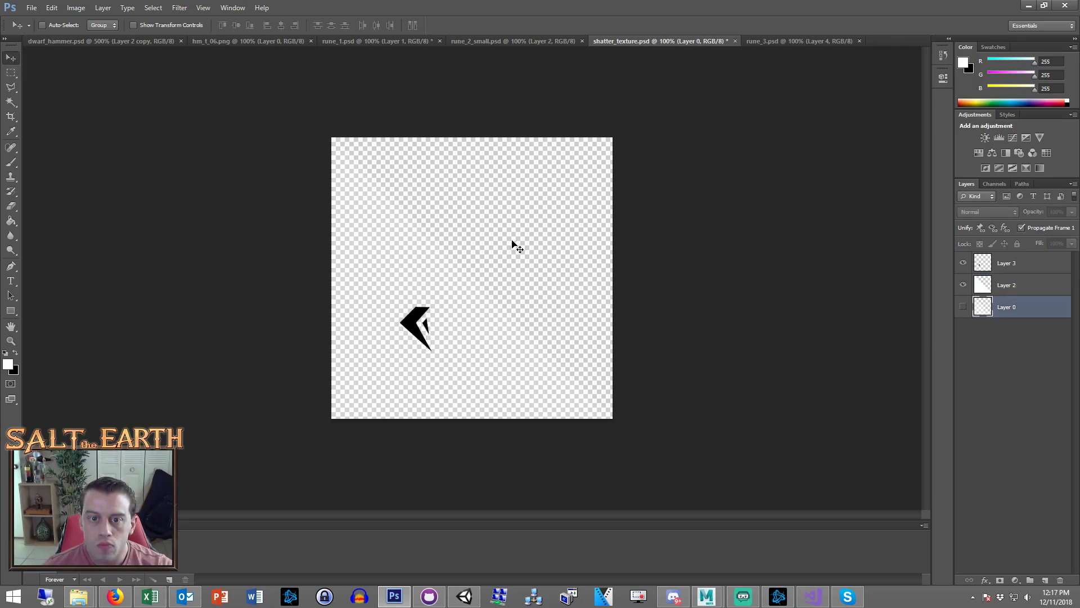
{"action": "left_click", "coordinate": [11, 220]}
{"action": "left_click", "coordinate": [6, 353]}
{"action": "left_click", "coordinate": [565, 190]}
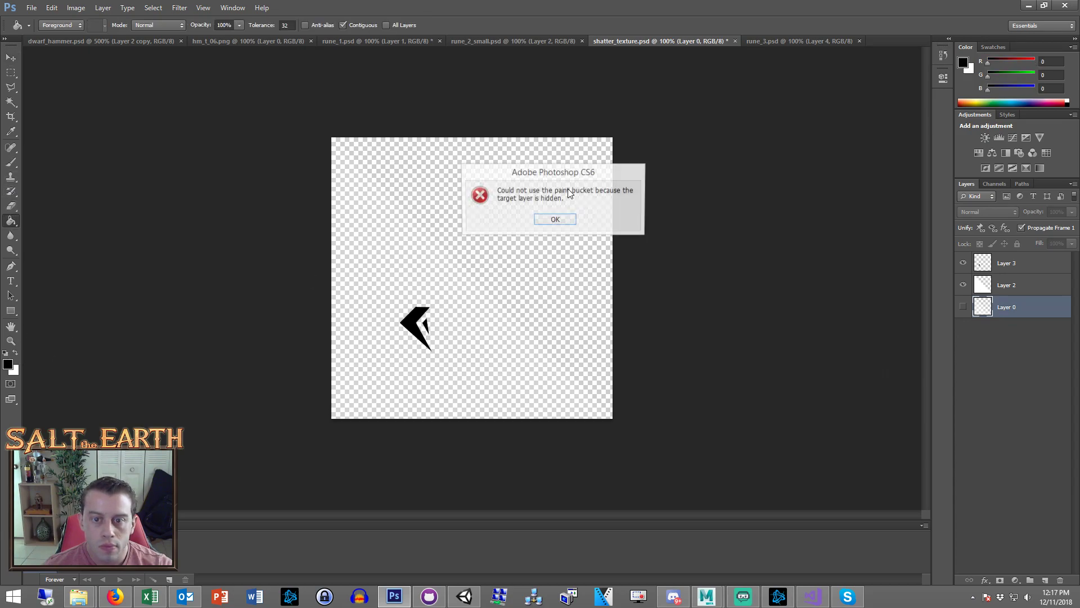
{"action": "left_click", "coordinate": [555, 219]}
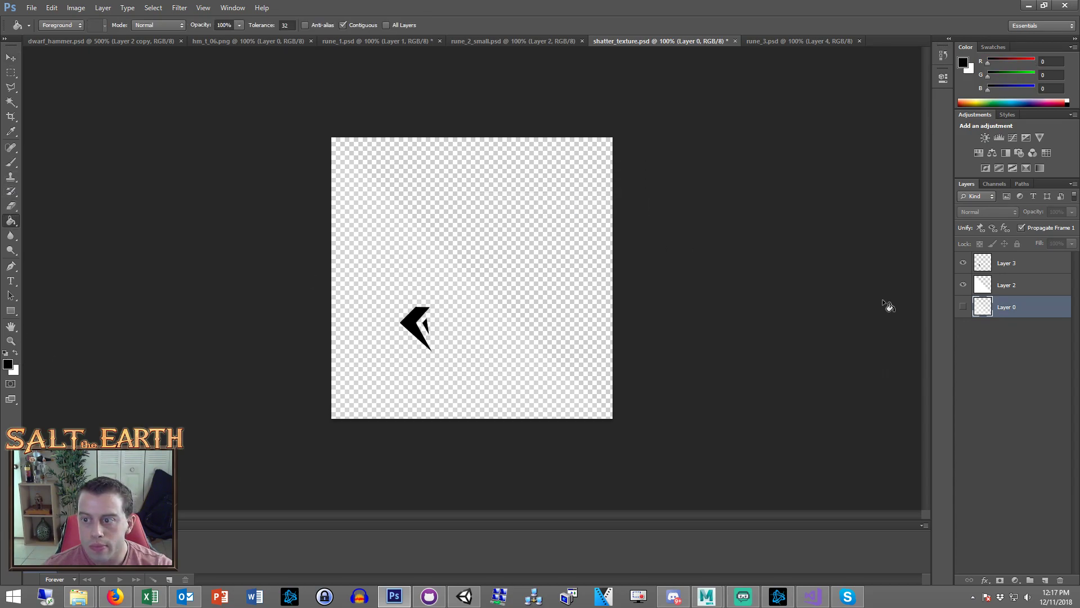
{"action": "left_click", "coordinate": [1044, 581]}
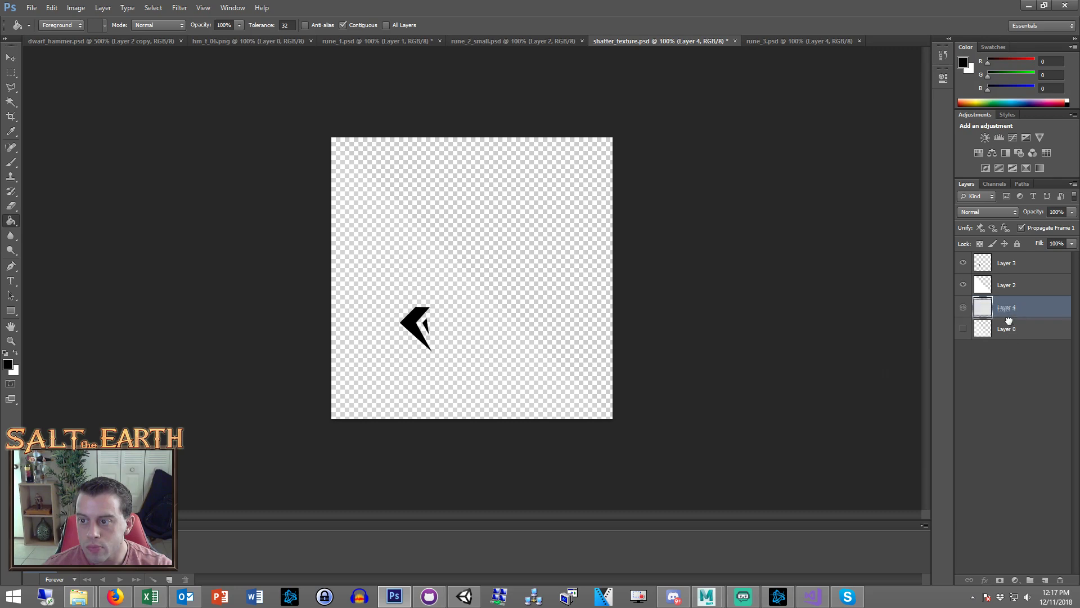
{"action": "left_click_drag", "start_coordinate": [1009, 319], "coordinate": [1008, 338]}
{"action": "left_click", "coordinate": [426, 194]}
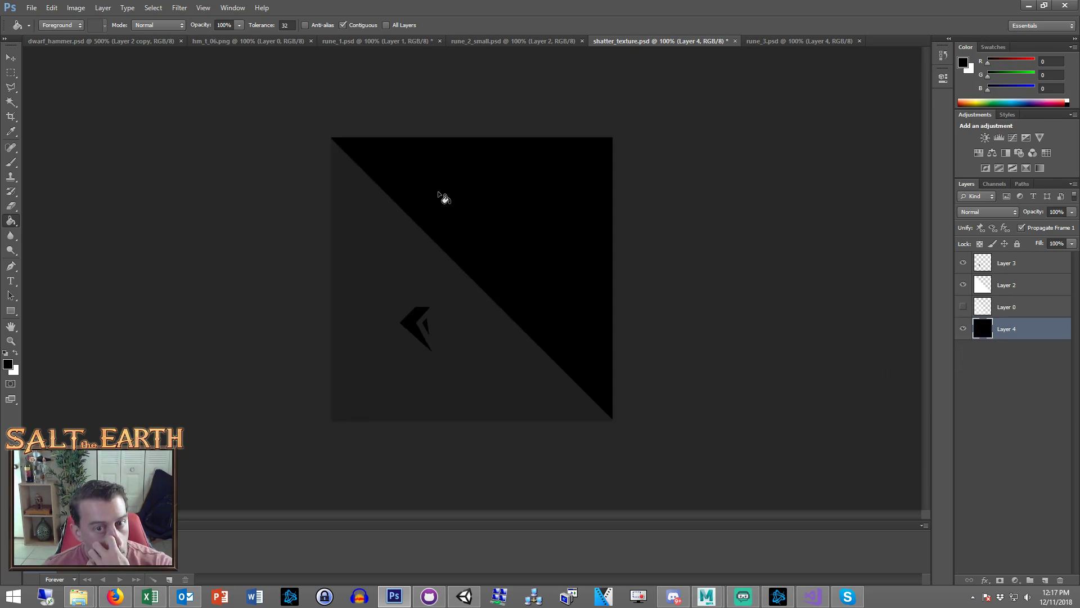
Shift the rune on Layer 3 slightly left and up within the shard
{"action": "left_click", "coordinate": [1004, 266]}
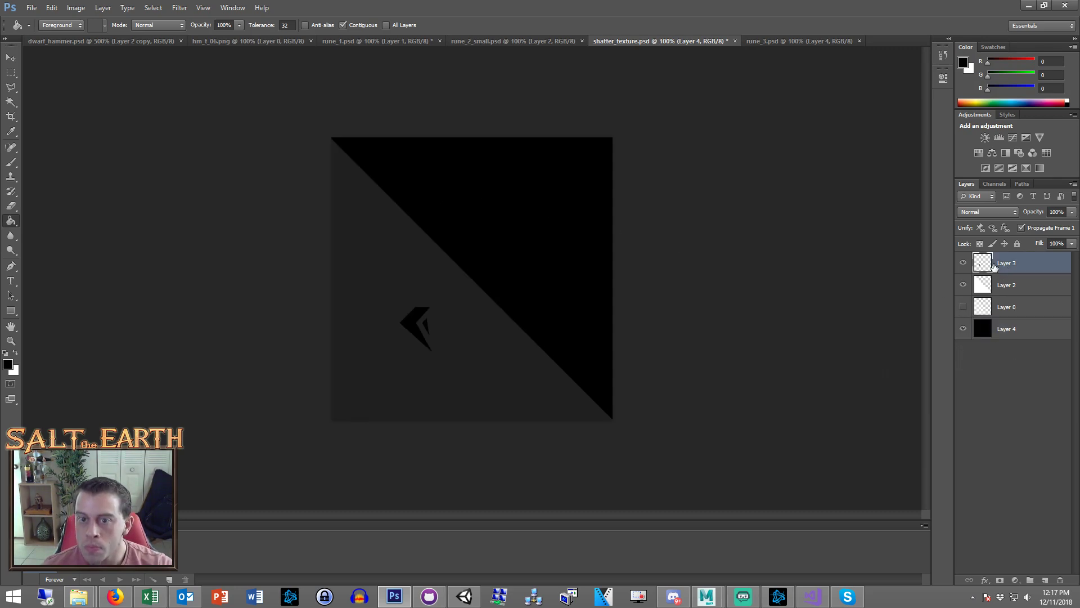
{"action": "left_click", "coordinate": [11, 59]}
{"action": "left_click_drag", "start_coordinate": [437, 292], "coordinate": [427, 286]}
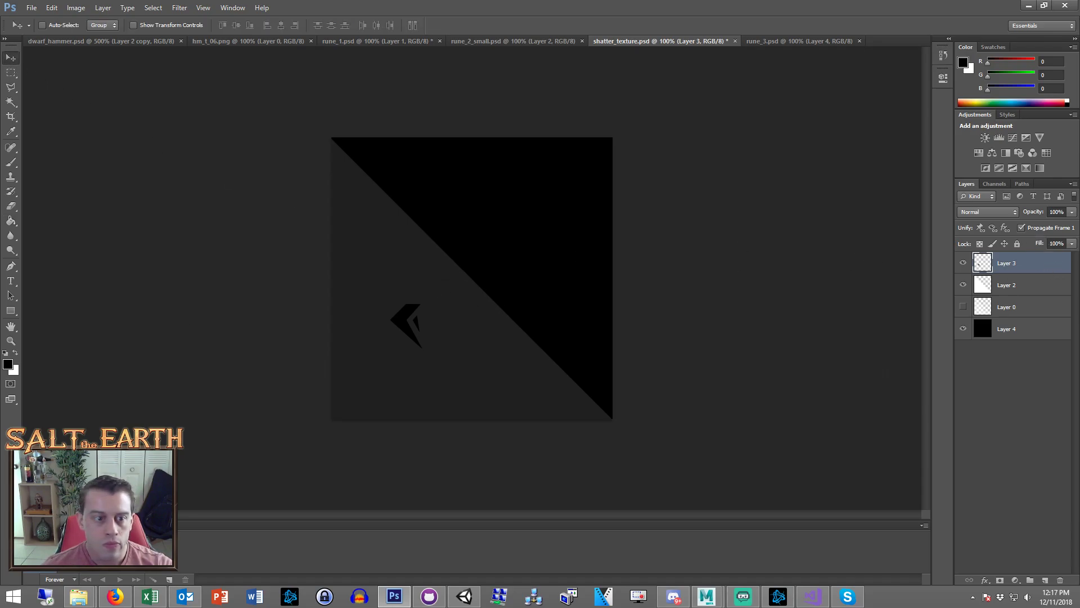
Apply a white Color Overlay at 100% opacity to the rune on Layer 3
{"action": "left_click", "coordinate": [15, 352]}
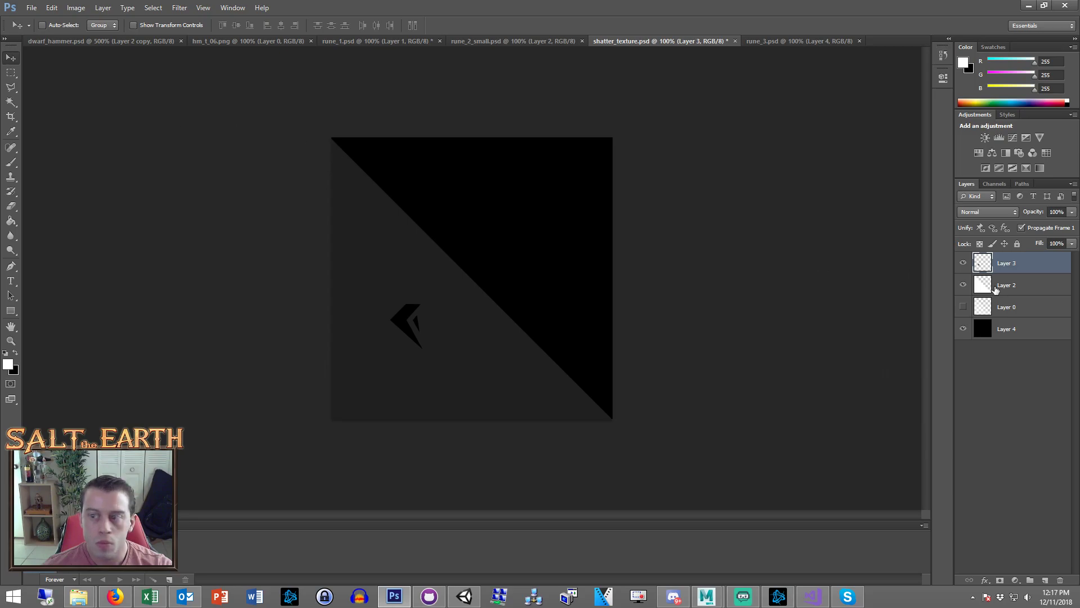
{"action": "double_click", "coordinate": [1042, 272]}
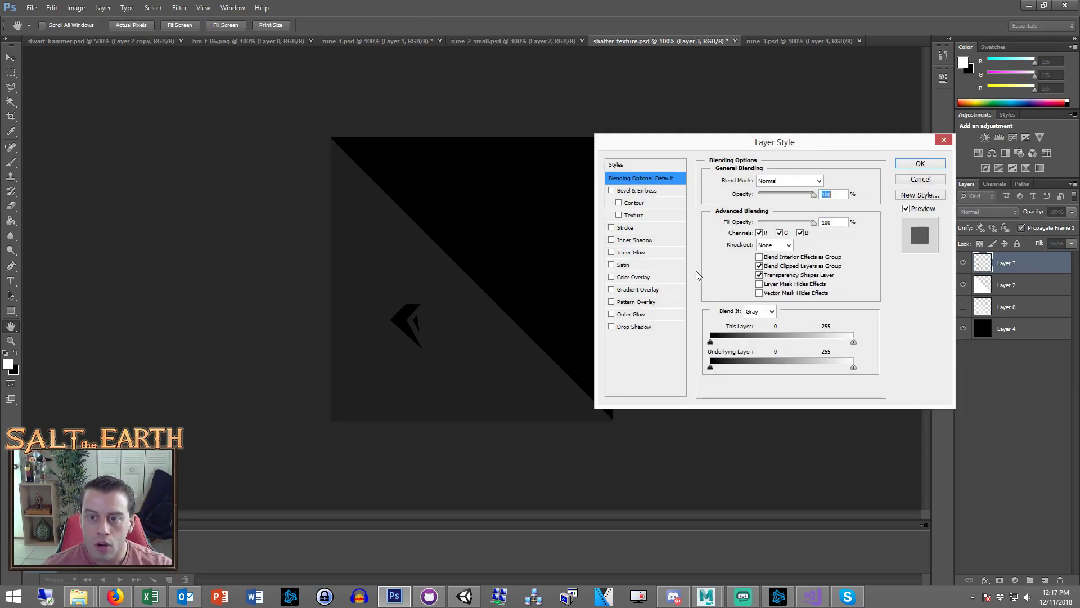
{"action": "left_click", "coordinate": [623, 277]}
{"action": "left_click", "coordinate": [830, 181]}
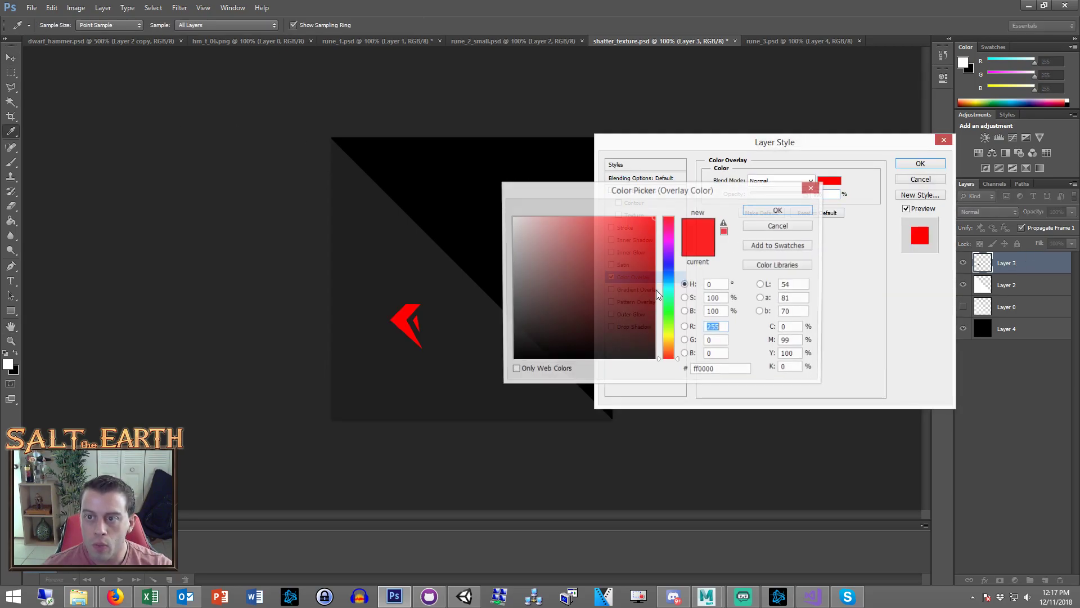
{"action": "left_click_drag", "start_coordinate": [523, 226], "coordinate": [521, 167]}
{"action": "left_click", "coordinate": [779, 210]}
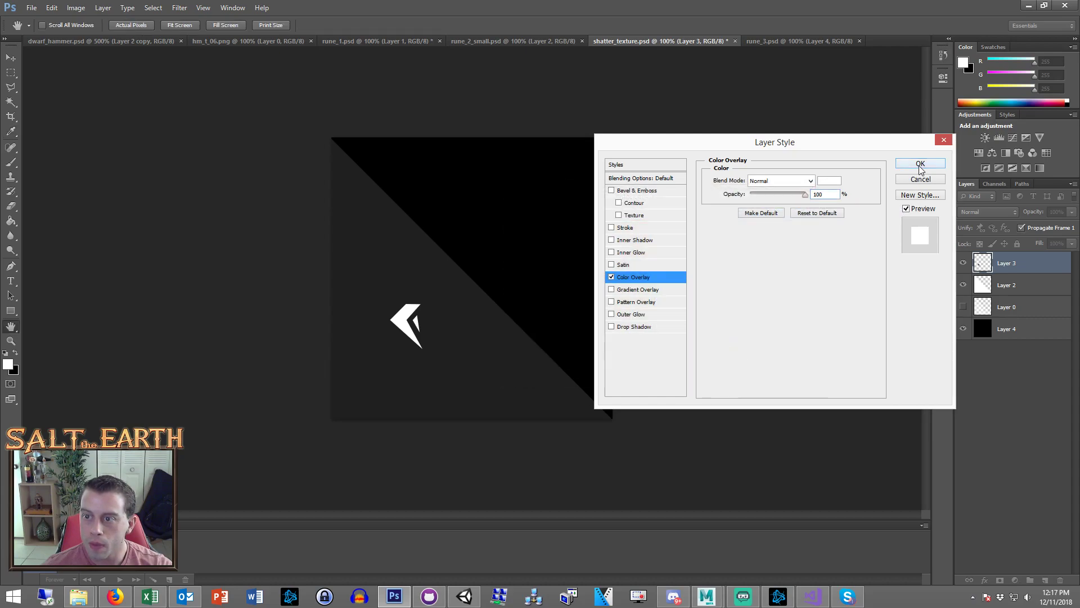
{"action": "left_click", "coordinate": [920, 163]}
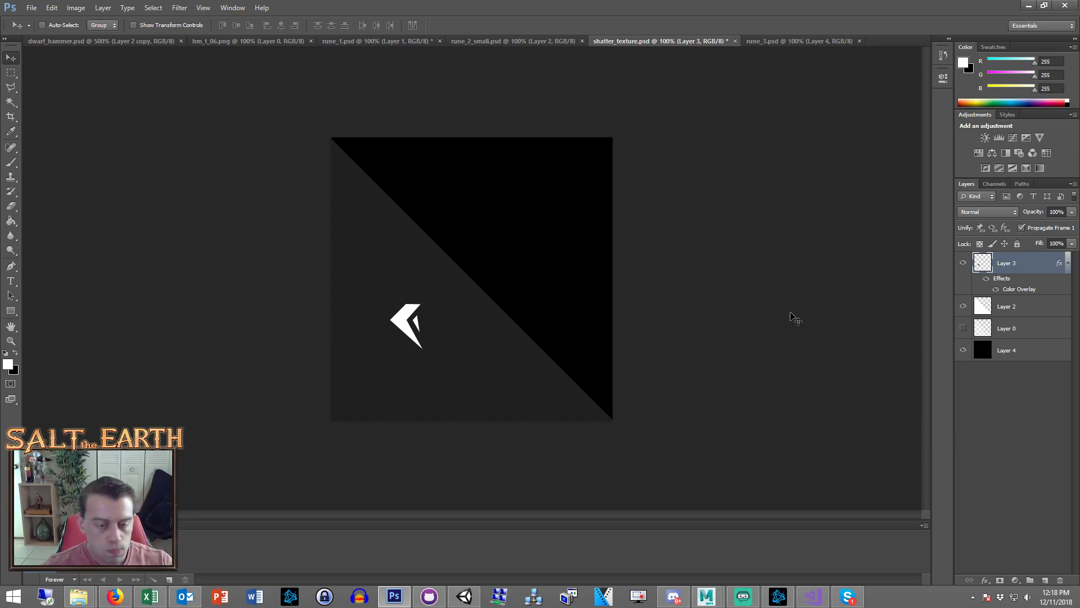
Marquee the rune and free-transform it, enlarging it and rotating it counterclockwise inside the shard triangle
{"action": "left_click", "coordinate": [11, 73]}
{"action": "left_click_drag", "start_coordinate": [351, 273], "coordinate": [462, 409]}
{"action": "right_click", "coordinate": [436, 328]}
{"action": "left_click", "coordinate": [481, 459]}
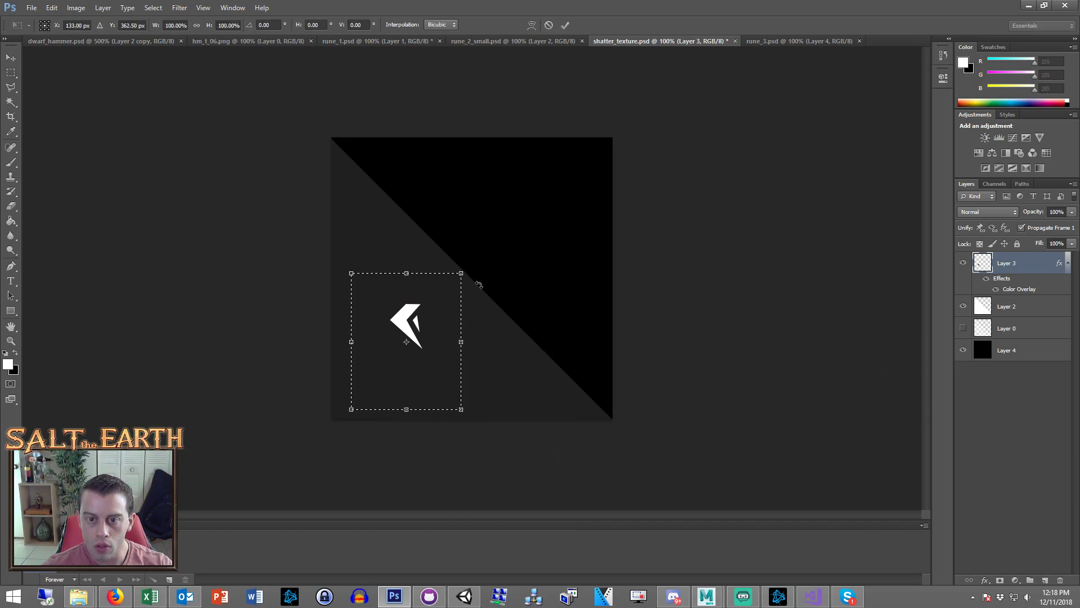
{"action": "left_click_drag", "start_coordinate": [462, 273], "coordinate": [494, 161]}
{"action": "left_click_drag", "start_coordinate": [439, 242], "coordinate": [434, 286]}
{"action": "left_click_drag", "start_coordinate": [470, 231], "coordinate": [495, 190]}
{"action": "mouse_move", "coordinate": [463, 249]}
{"action": "left_mouse_down"}
{"action": "mouse_move", "coordinate": [493, 198]}
{"action": "mouse_move", "coordinate": [450, 253]}
{"action": "left_mouse_up"}
{"action": "left_click", "coordinate": [10, 72]}
{"action": "left_click", "coordinate": [531, 220]}
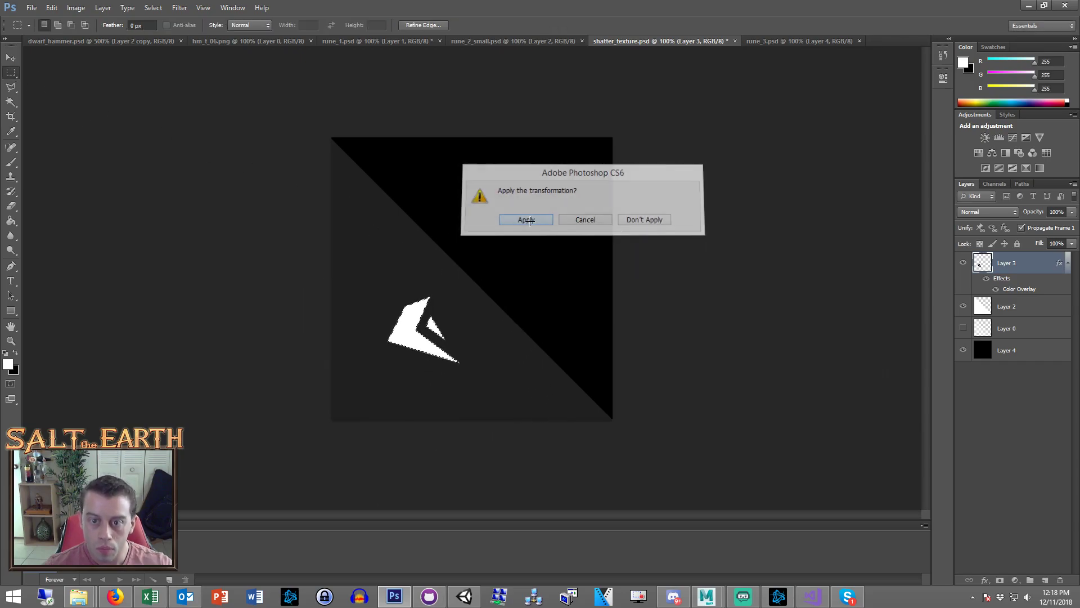
Lower the rune Layer 3's opacity to 36% and hide the black Layer 4
{"action": "left_click", "coordinate": [1072, 212]}
{"action": "left_click_drag", "start_coordinate": [1051, 224], "coordinate": [1039, 227]}
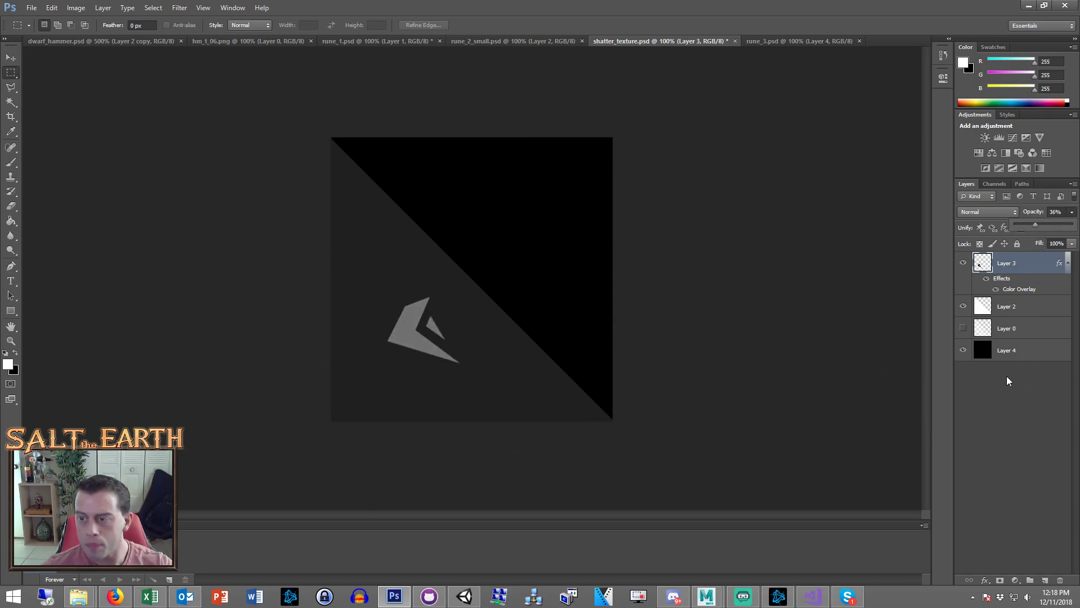
{"action": "left_click", "coordinate": [963, 350]}
{"action": "left_click", "coordinate": [825, 353]}
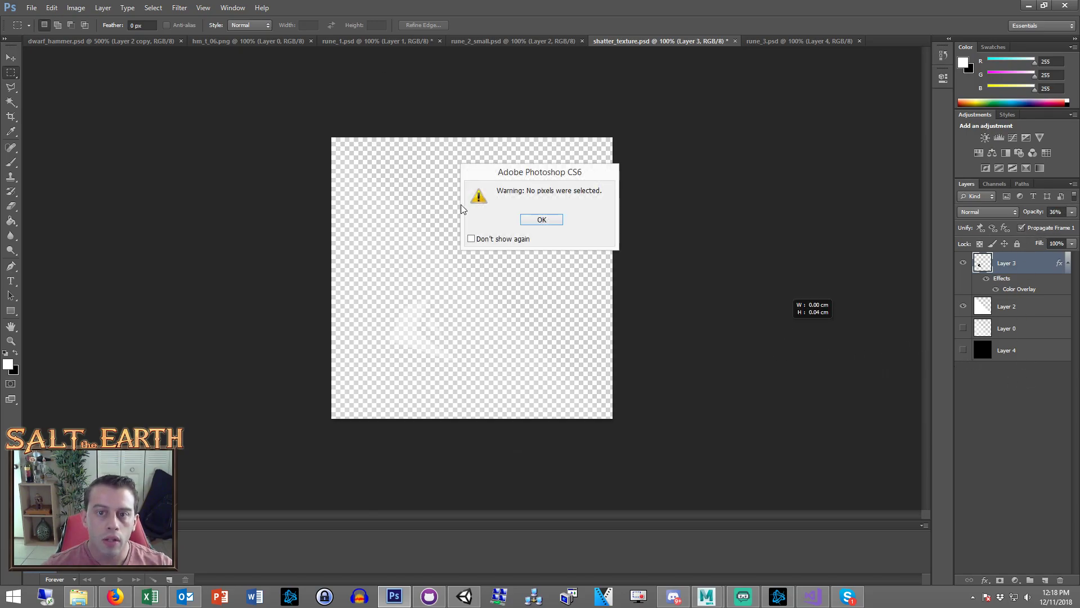
{"action": "left_click", "coordinate": [550, 223]}
Save the document as a separate file named shatter_texture_rune_1.psd in the Textures folder, with maximized compatibility
{"action": "left_click", "coordinate": [32, 8]}
{"action": "left_click", "coordinate": [99, 143]}
{"action": "left_click", "coordinate": [542, 281]}
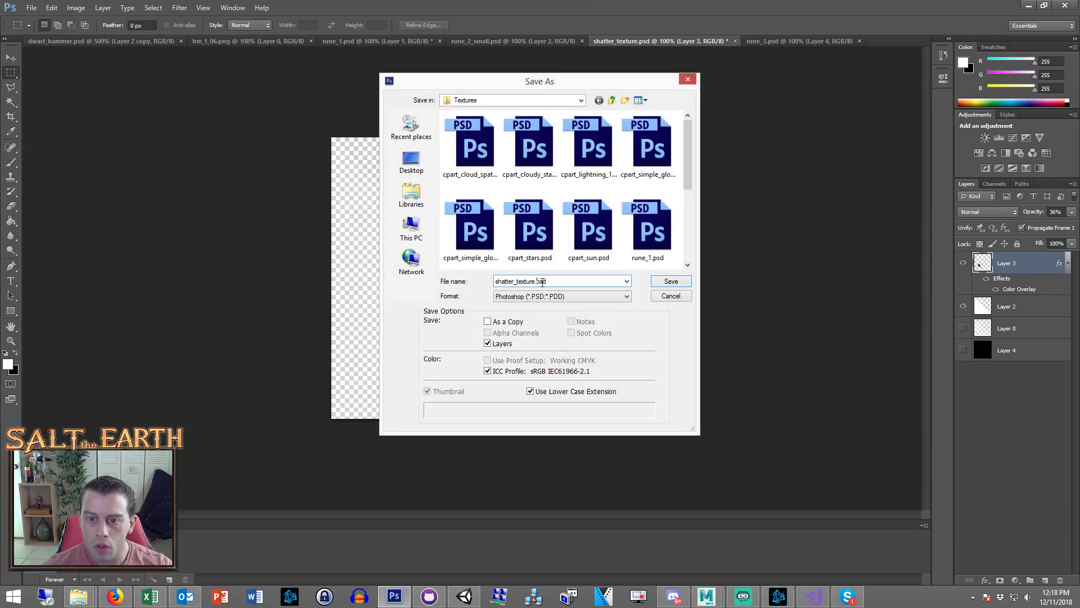
{"action": "type", "text": "_ru"}
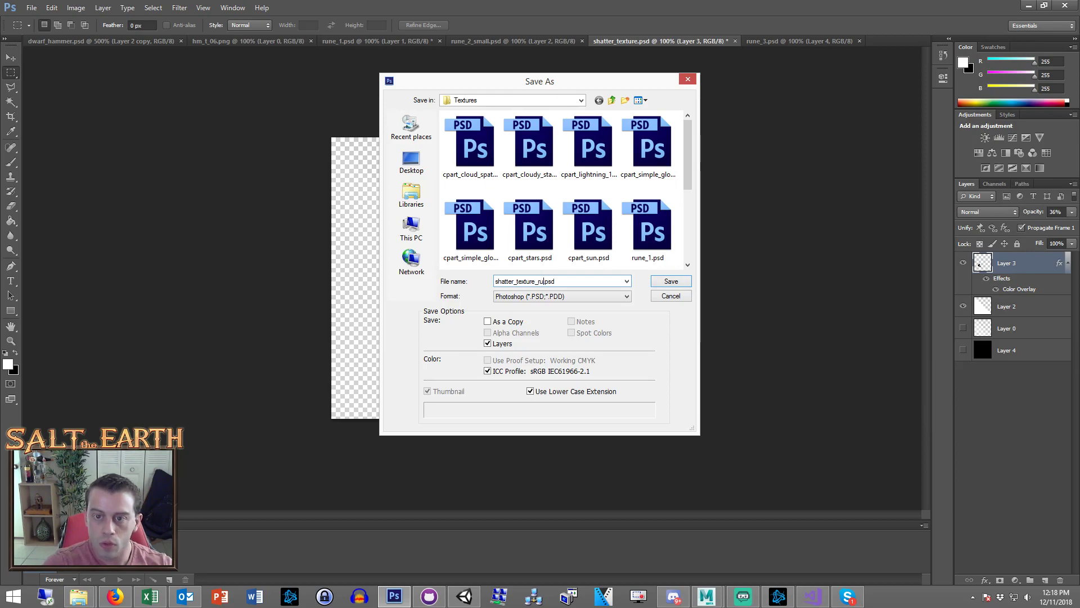
{"action": "key", "text": "Return"}
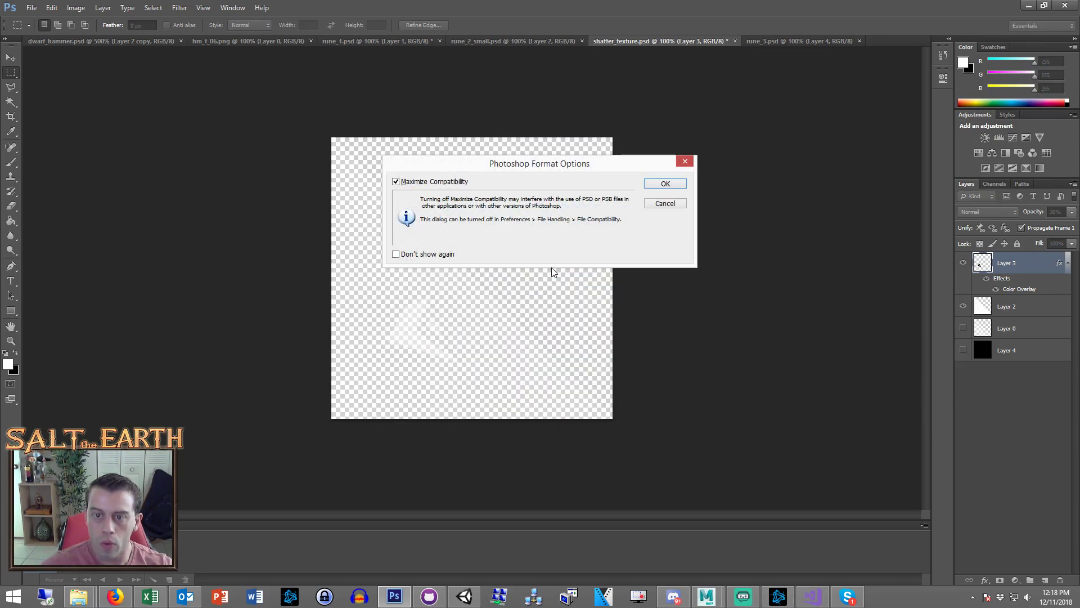
{"action": "left_click", "coordinate": [653, 184]}
Switch to Unity, locate the shatter material used by RuneshieldShatterEffect's Particle Effect, and duplicate it as shatter_rune_1
{"action": "left_click", "coordinate": [464, 596]}
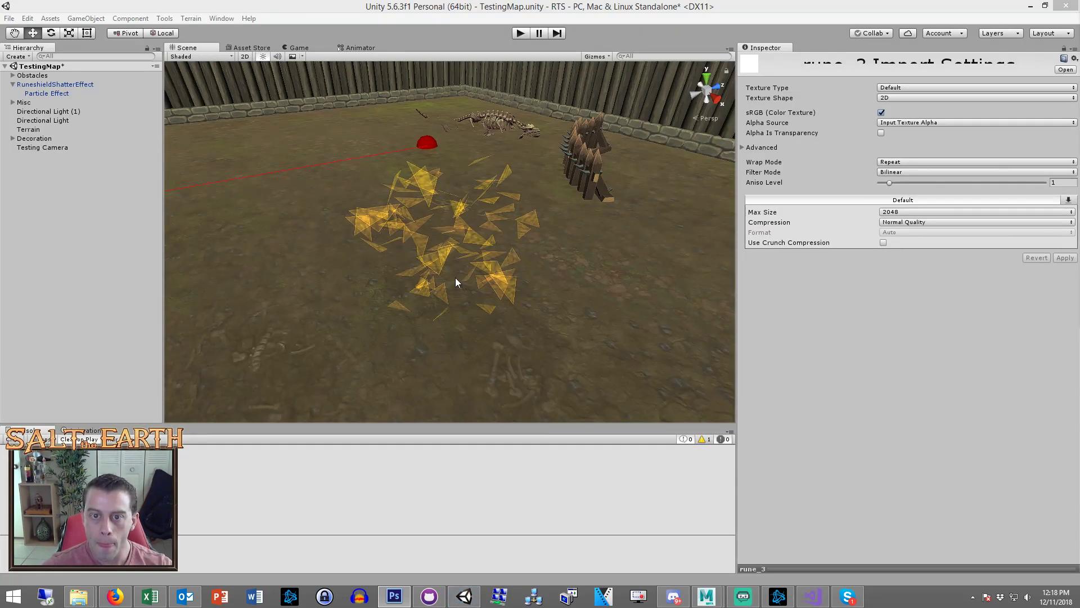
{"action": "left_click", "coordinate": [48, 188]}
{"action": "left_click", "coordinate": [44, 93]}
{"action": "scroll", "coordinate": [962, 398], "scroll_direction": "down", "scroll_amount": 10}
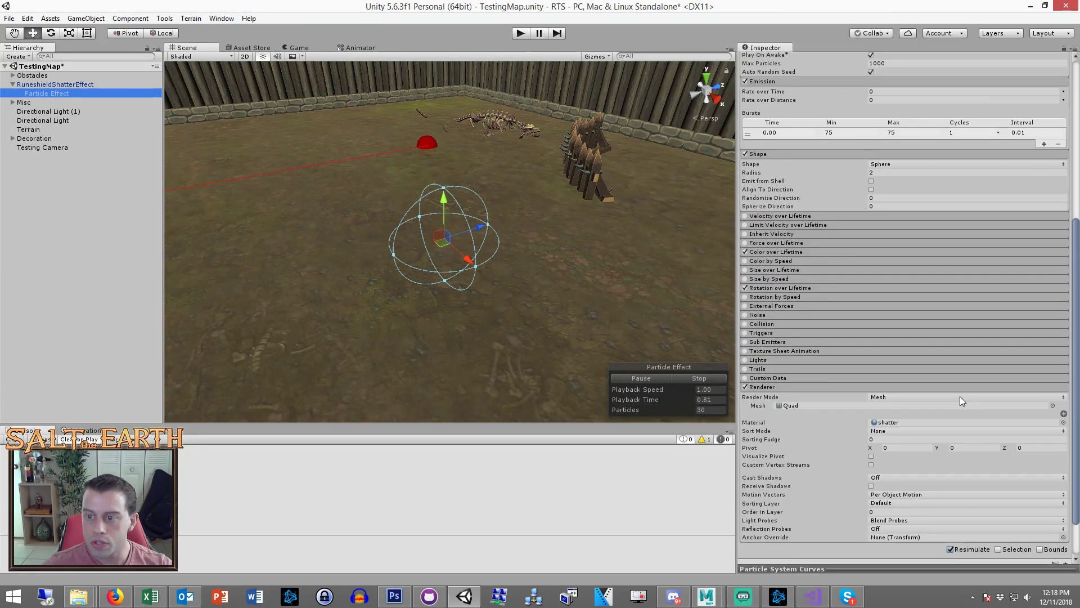
{"action": "left_click", "coordinate": [47, 188]}
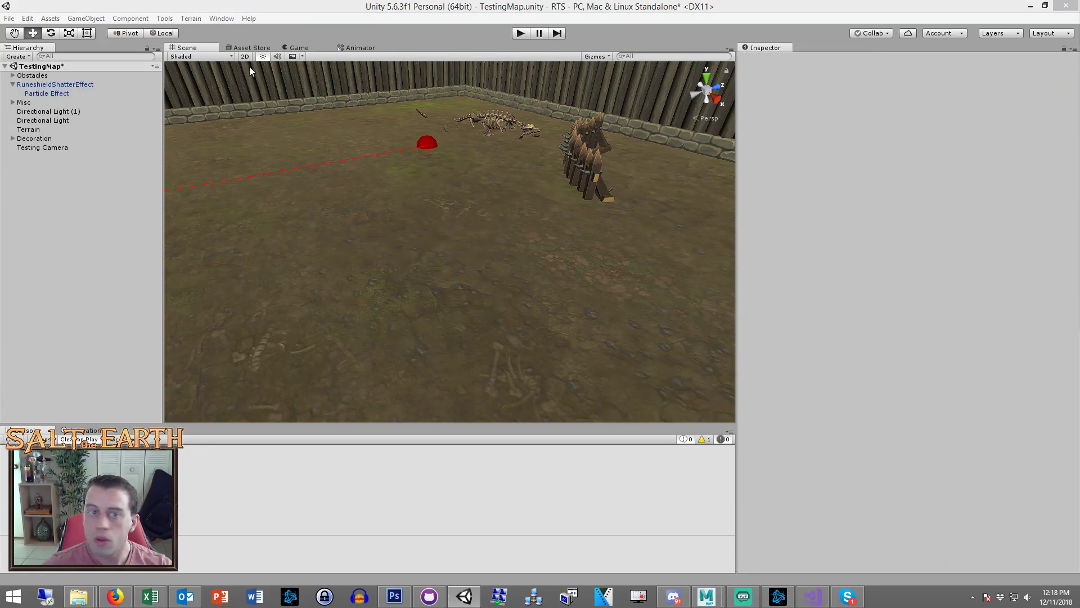
{"action": "left_click", "coordinate": [97, 81]}
{"action": "left_click", "coordinate": [83, 88]}
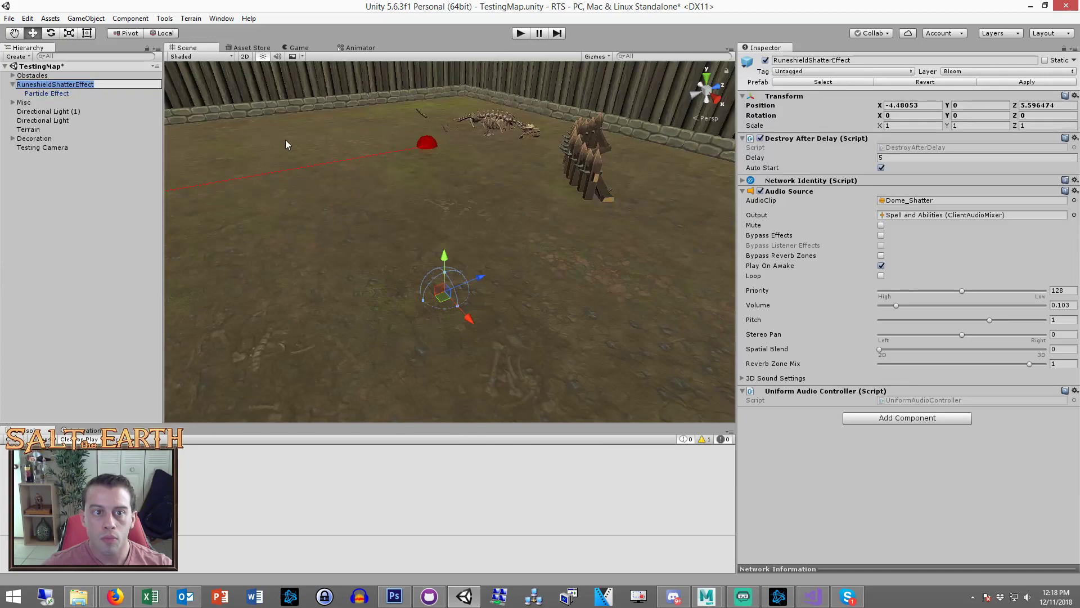
{"action": "left_click", "coordinate": [93, 94]}
{"action": "scroll", "coordinate": [909, 417], "scroll_direction": "down", "scroll_amount": 10}
{"action": "left_click", "coordinate": [891, 371]}
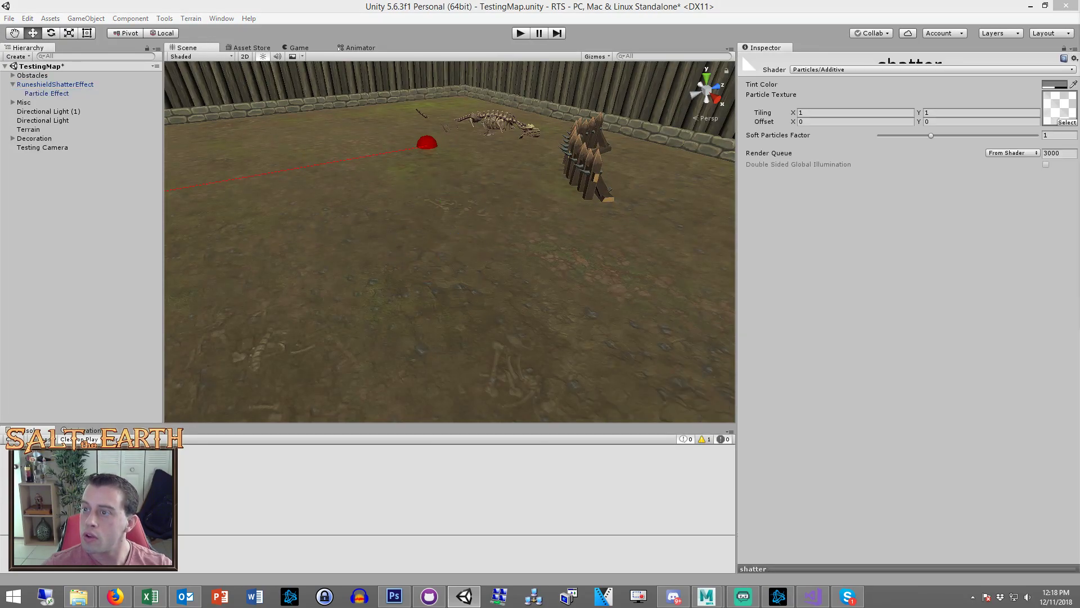
{"action": "key", "text": "ctrl+d"}
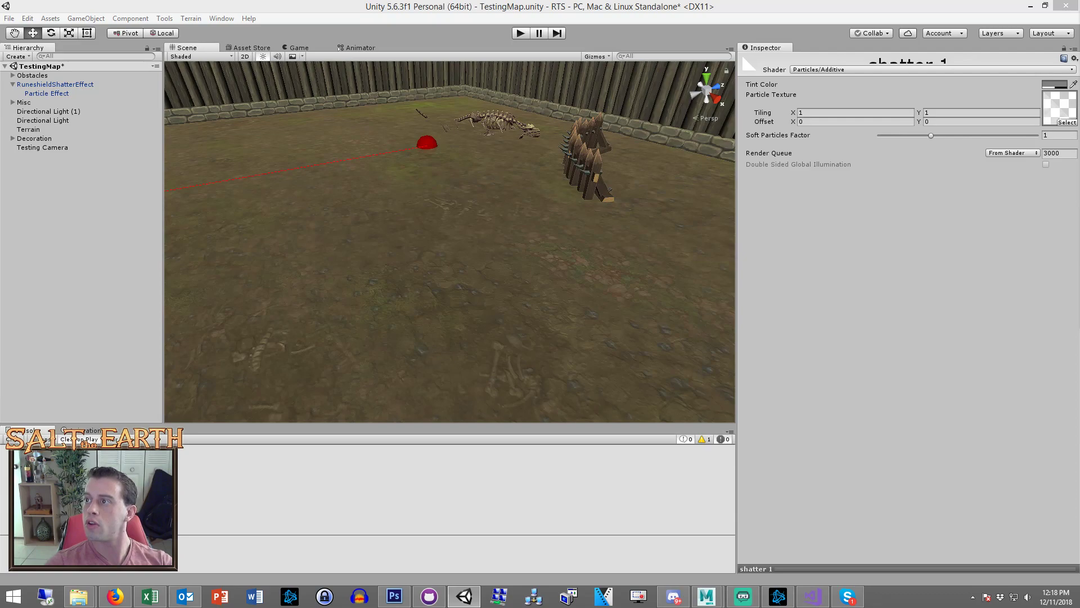
{"action": "key", "text": "Return"}
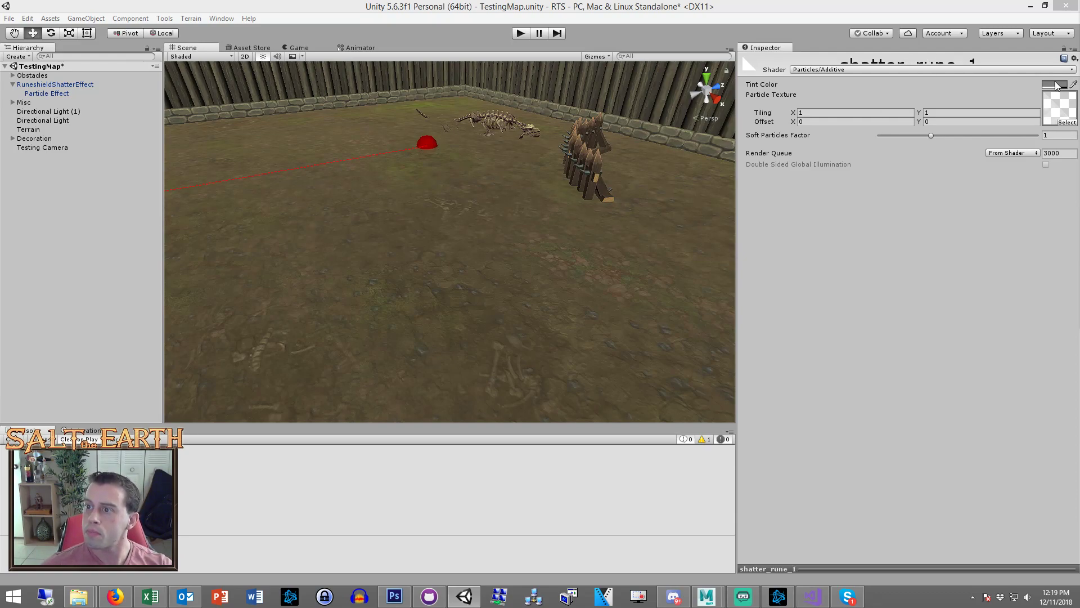
Assign the shatter_texture_rune_1 texture to the shatter_rune_1 material and enable Alpha Is Transparency in the texture's import settings
{"action": "left_click", "coordinate": [1050, 106]}
{"action": "left_click_drag", "start_coordinate": [1074, 45], "coordinate": [1057, 106]}
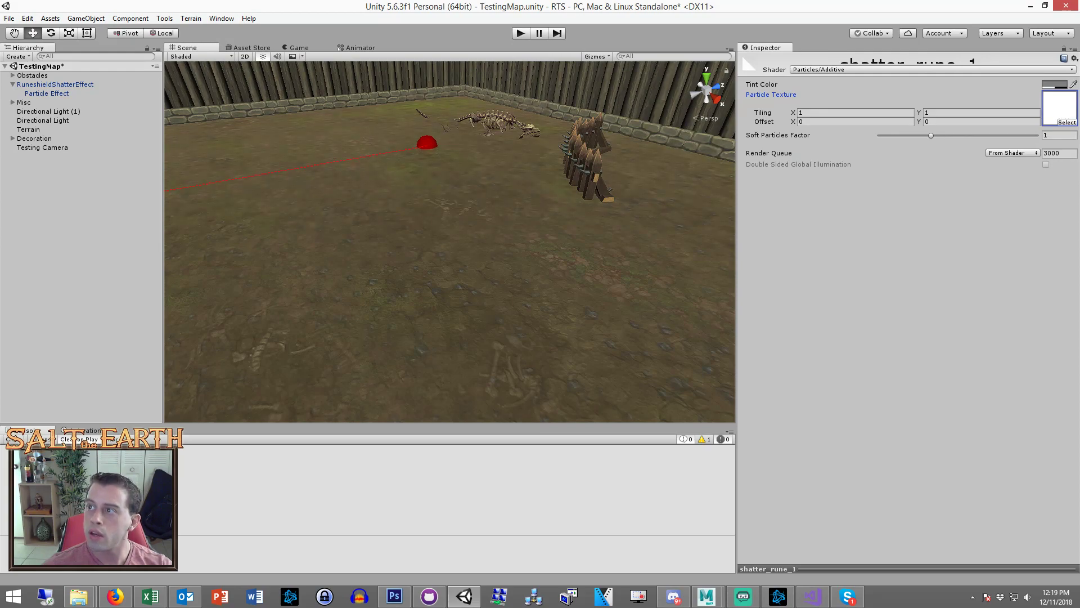
{"action": "left_click", "coordinate": [881, 133]}
{"action": "left_click", "coordinate": [1065, 257]}
Set the Particle Effect's renderer material to shatter_rune_1
{"action": "left_click", "coordinate": [47, 93]}
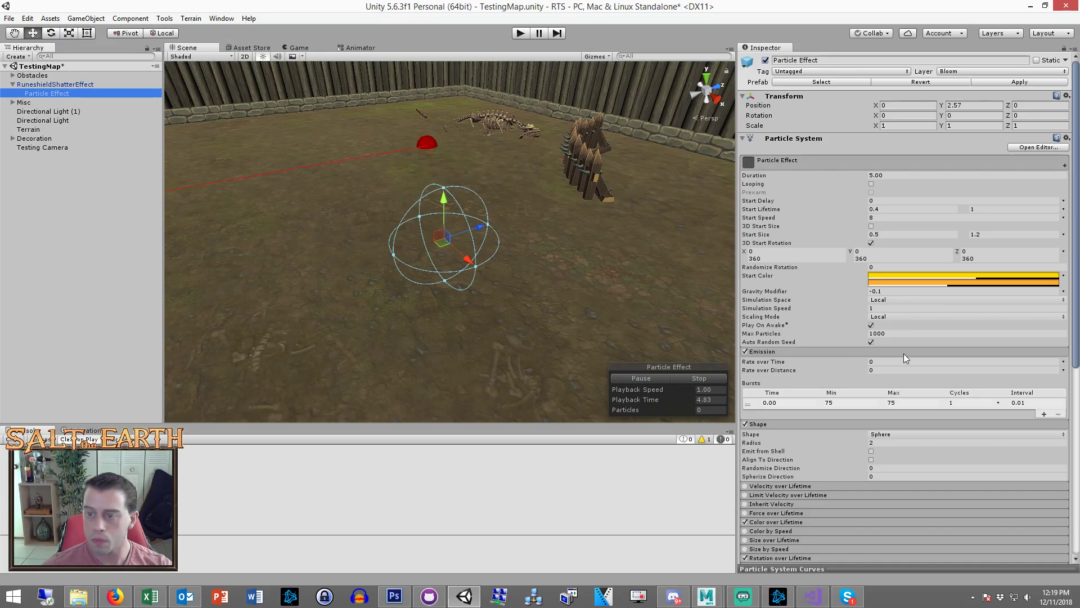
{"action": "scroll", "coordinate": [904, 350], "scroll_direction": "down", "scroll_amount": 10}
{"action": "left_click", "coordinate": [901, 371]}
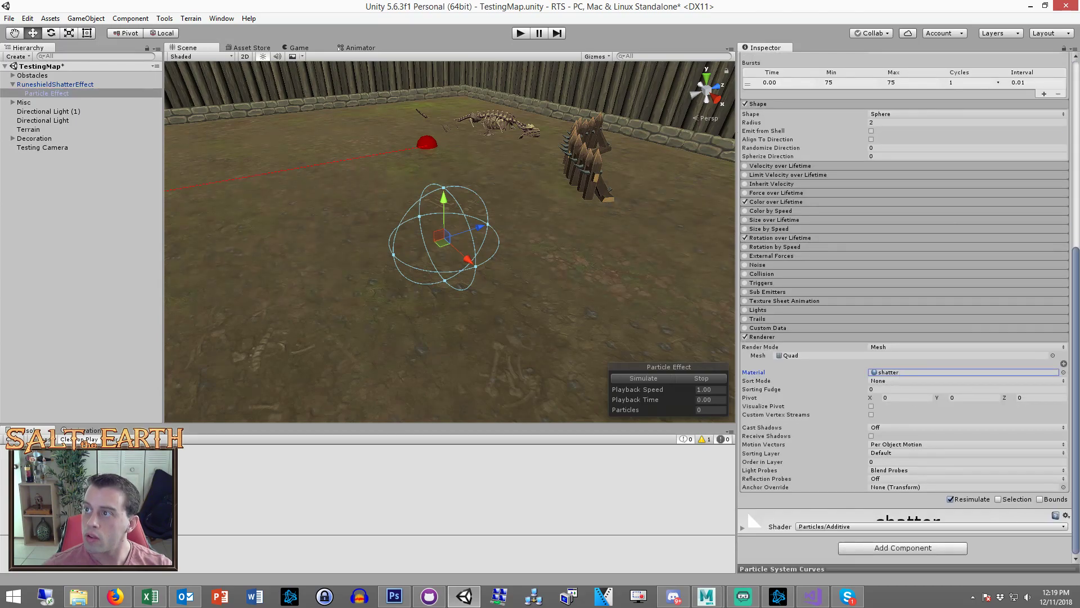
{"action": "left_click_drag", "start_coordinate": [962, 327], "coordinate": [907, 372]}
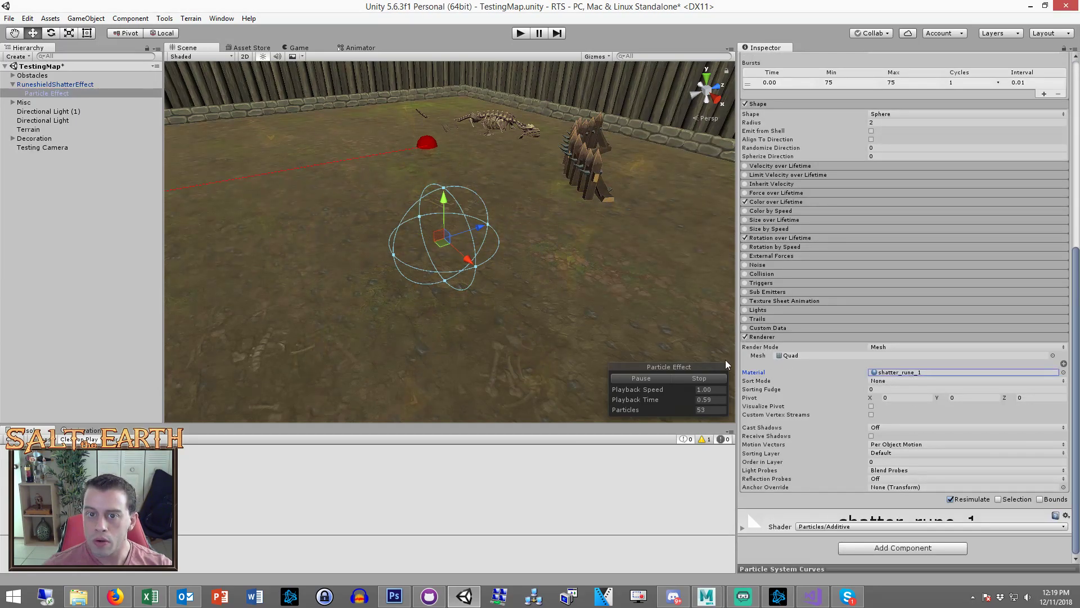
Pause the shatter effect mid-burst with its Shape module collapsed and inspect the particles in the Game view
{"action": "key", "text": "q"}
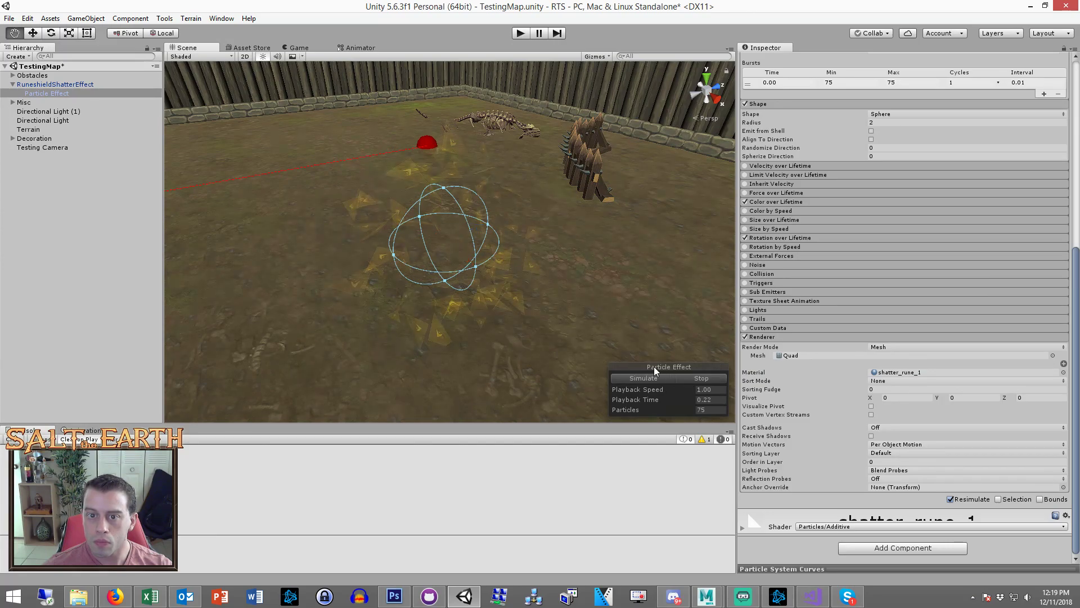
{"action": "scroll", "coordinate": [944, 284], "scroll_direction": "up", "scroll_amount": 3}
{"action": "scroll", "coordinate": [844, 275], "scroll_direction": "up", "scroll_amount": 2}
{"action": "left_click", "coordinate": [783, 272]}
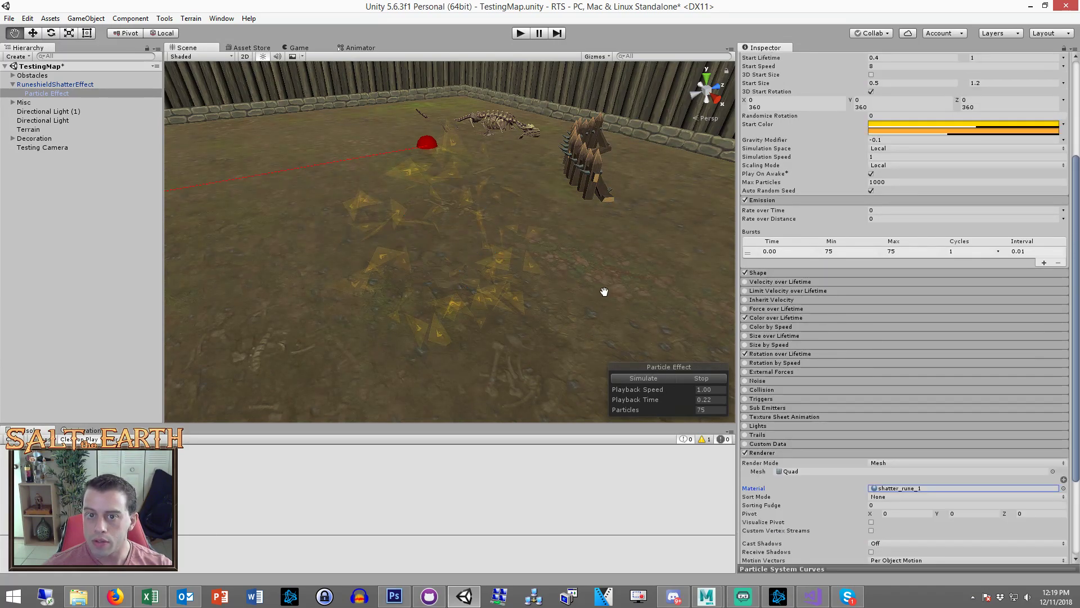
{"action": "left_click", "coordinate": [309, 49]}
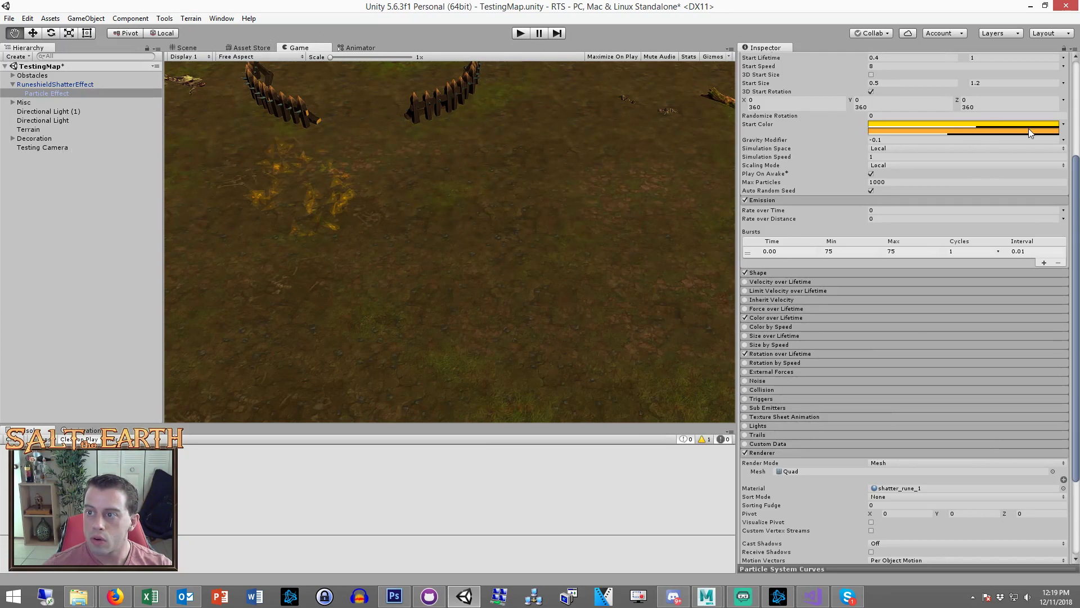
Raise the alpha of both Start Color values of the Particle Effect to full opacity
{"action": "left_click", "coordinate": [993, 134]}
{"action": "left_click_drag", "start_coordinate": [80, 199], "coordinate": [161, 198]}
{"action": "left_click", "coordinate": [971, 125]}
{"action": "left_click", "coordinate": [127, 6]}
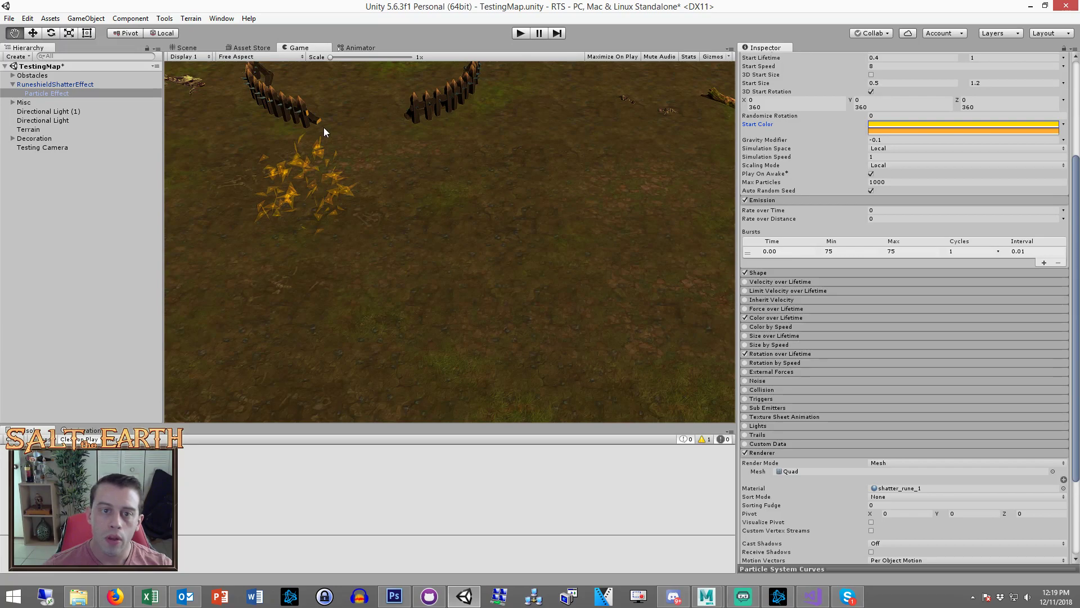
Replay and pause the particle burst in the Scene view, and inspect the rune shards there and in the Game view
{"action": "left_click", "coordinate": [203, 51]}
{"action": "left_click_drag", "start_coordinate": [506, 220], "coordinate": [525, 270], "text": "alt"}
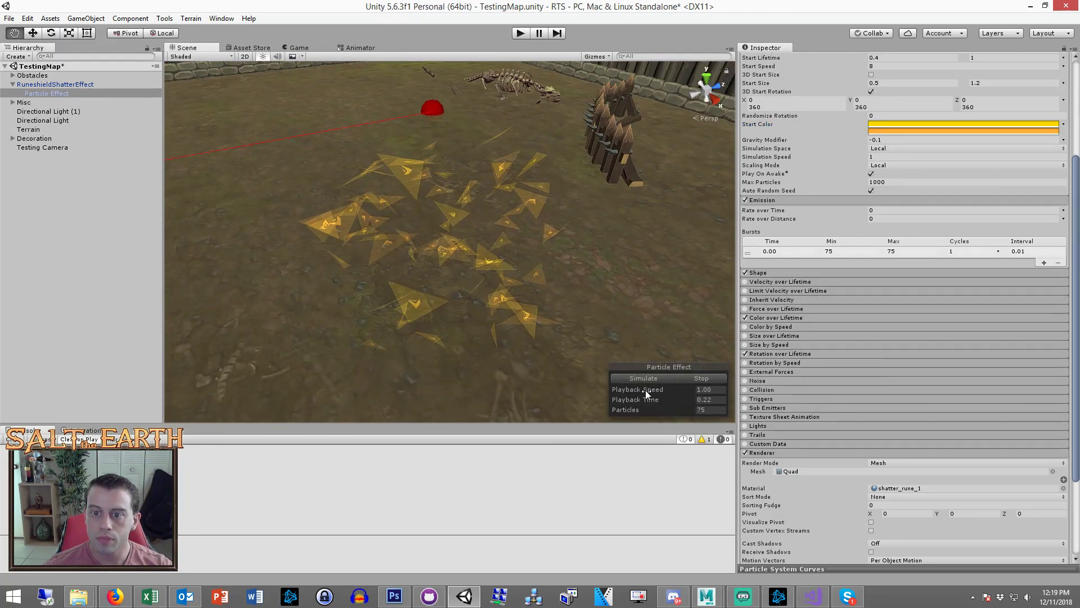
{"action": "left_click", "coordinate": [696, 380]}
{"action": "left_click", "coordinate": [649, 377]}
{"action": "left_click", "coordinate": [691, 378]}
{"action": "left_click", "coordinate": [651, 380]}
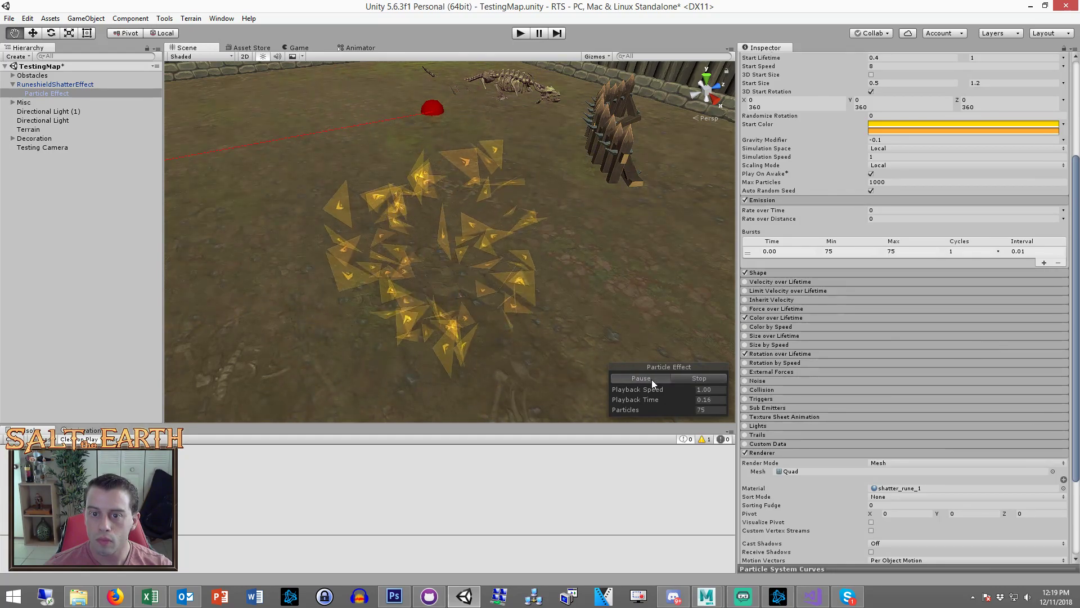
{"action": "left_click", "coordinate": [651, 380]}
{"action": "left_click", "coordinate": [300, 50]}
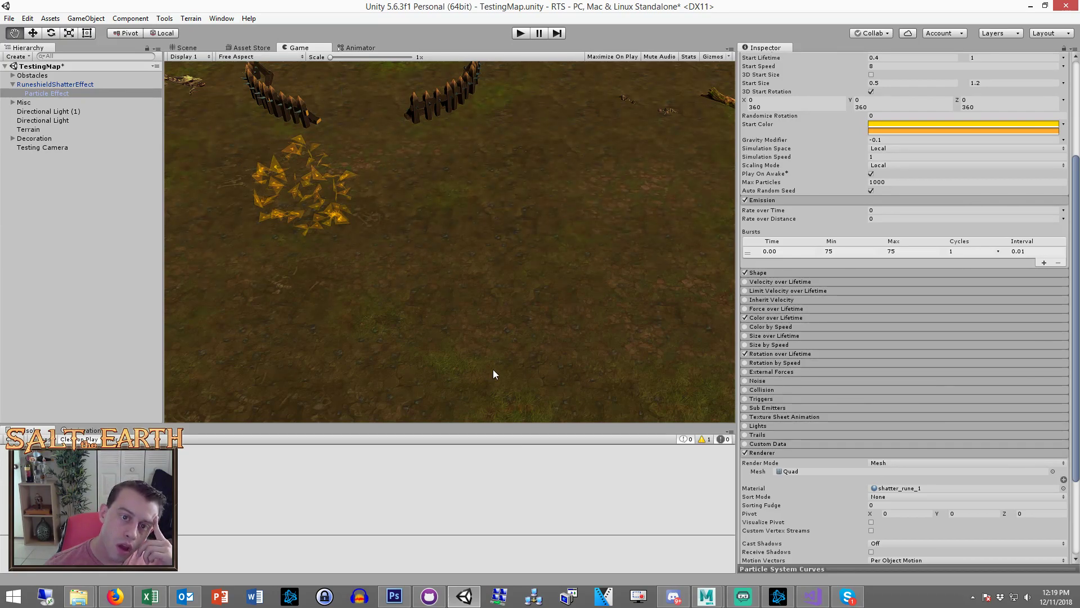
In Photoshop, show the black Layer 4 and select the rune by feathering and inverting a Magic Wand selection of the area around it
{"action": "left_click", "coordinate": [403, 602]}
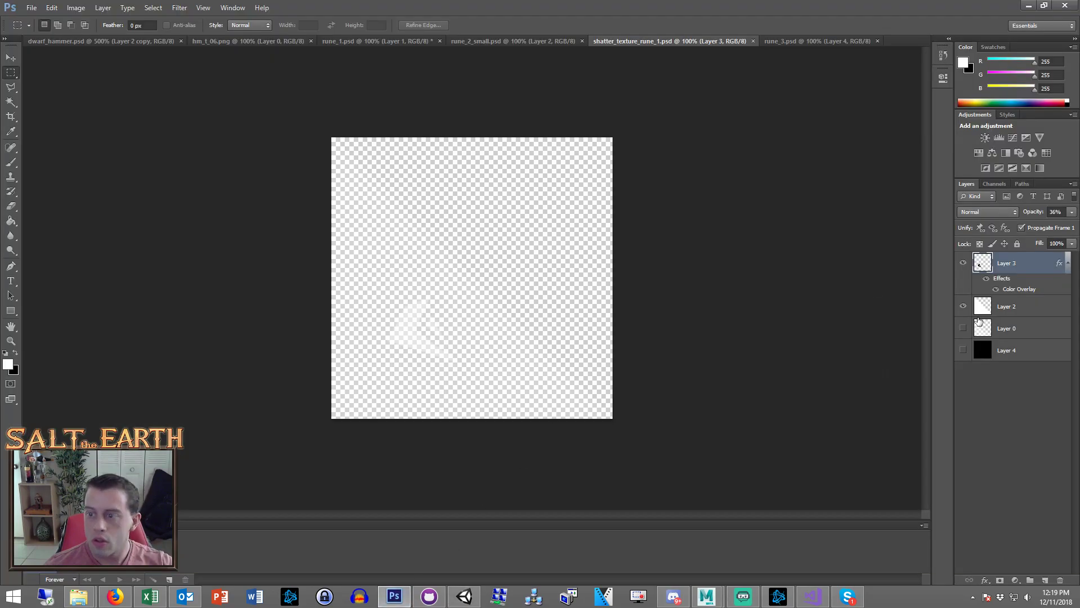
{"action": "left_click", "coordinate": [972, 354]}
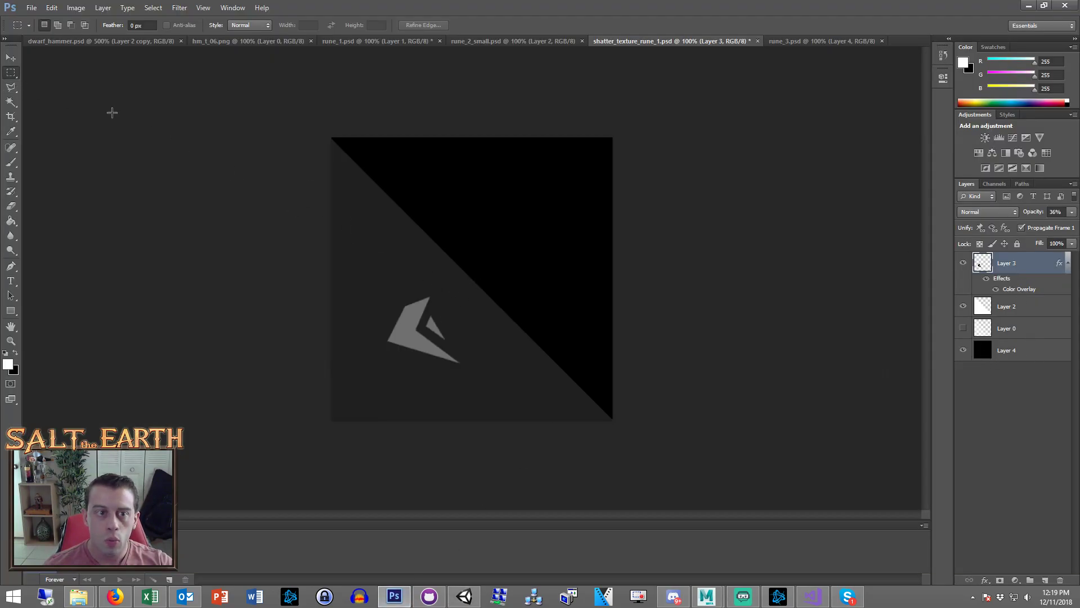
{"action": "left_click", "coordinate": [16, 104]}
{"action": "left_click", "coordinate": [219, 137]}
{"action": "left_click", "coordinate": [17, 72]}
{"action": "right_click", "coordinate": [472, 177]}
{"action": "left_click", "coordinate": [482, 209]}
{"action": "type", "text": "5"}
{"action": "key", "text": "Return"}
{"action": "right_click", "coordinate": [477, 192]}
{"action": "left_click", "coordinate": [495, 211]}
Free-transform the rune on Layer 3 to about 203% and reposition it to fill the shard triangle
{"action": "right_click", "coordinate": [409, 312]}
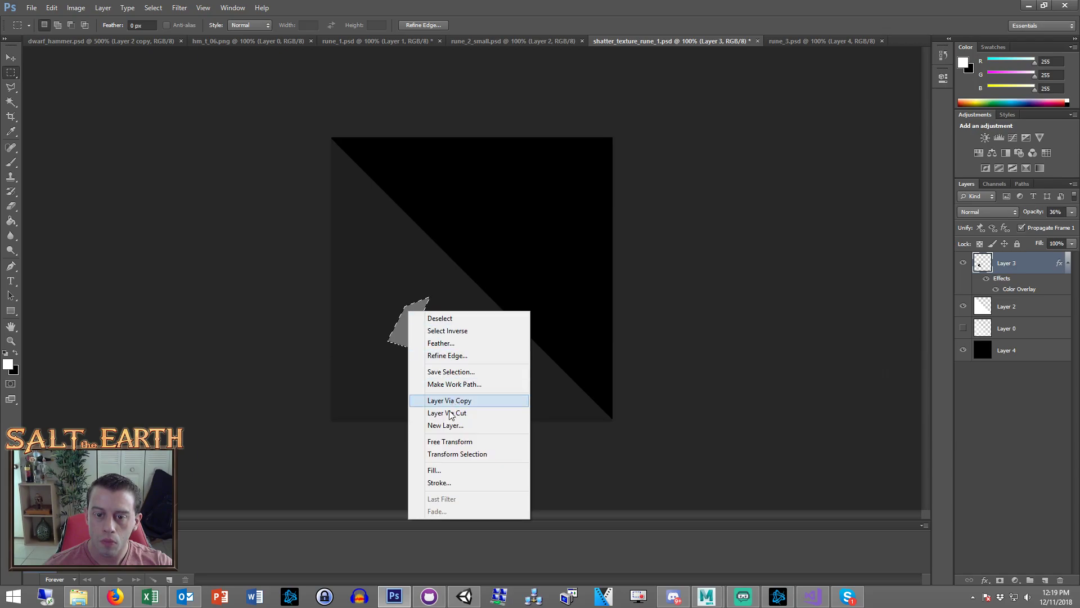
{"action": "left_click", "coordinate": [450, 441]}
{"action": "left_click_drag", "start_coordinate": [459, 293], "coordinate": [536, 226]}
{"action": "left_click_drag", "start_coordinate": [451, 258], "coordinate": [411, 292]}
{"action": "left_click", "coordinate": [11, 72]}
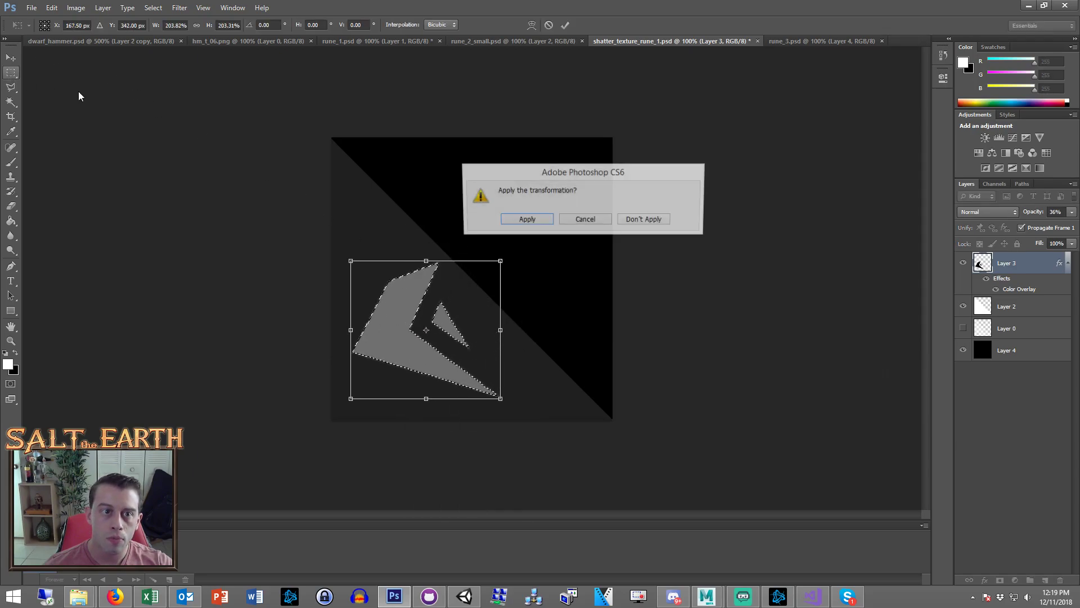
{"action": "left_click", "coordinate": [532, 218]}
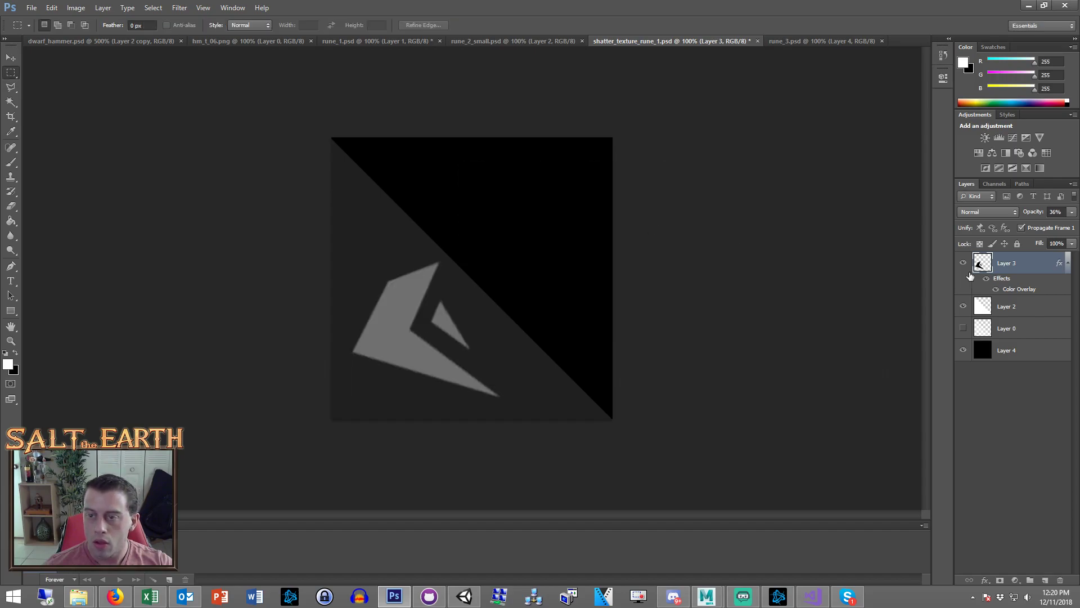
Lower the opacity of the rune Layer 3 to about 25% and of the shard Layer 2 to 8%
{"action": "left_click", "coordinate": [1072, 212]}
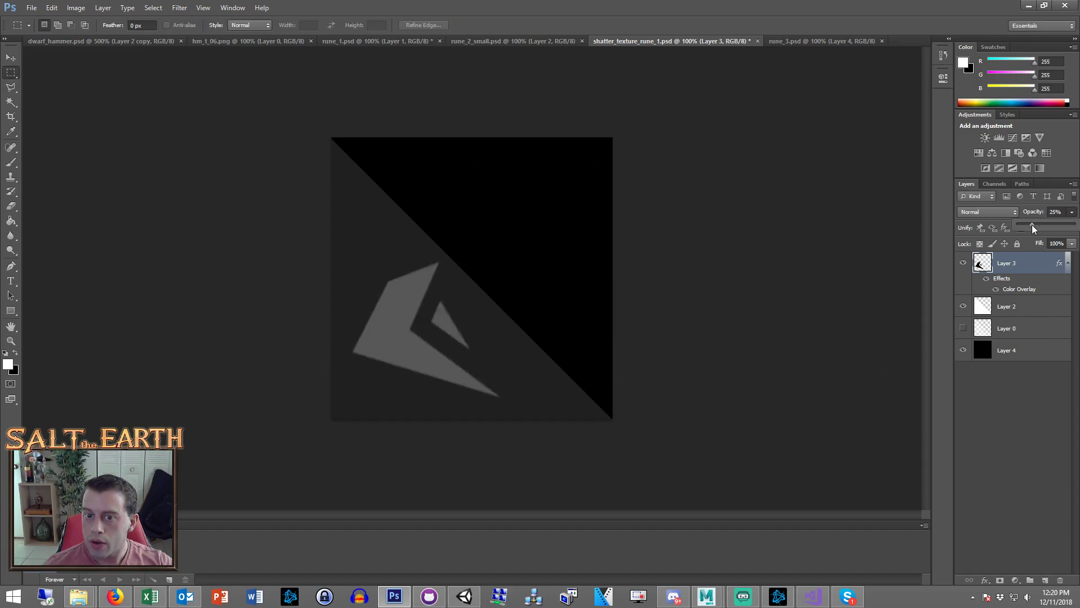
{"action": "left_click", "coordinate": [1030, 329]}
{"action": "left_click", "coordinate": [1025, 307]}
{"action": "left_click", "coordinate": [1072, 212]}
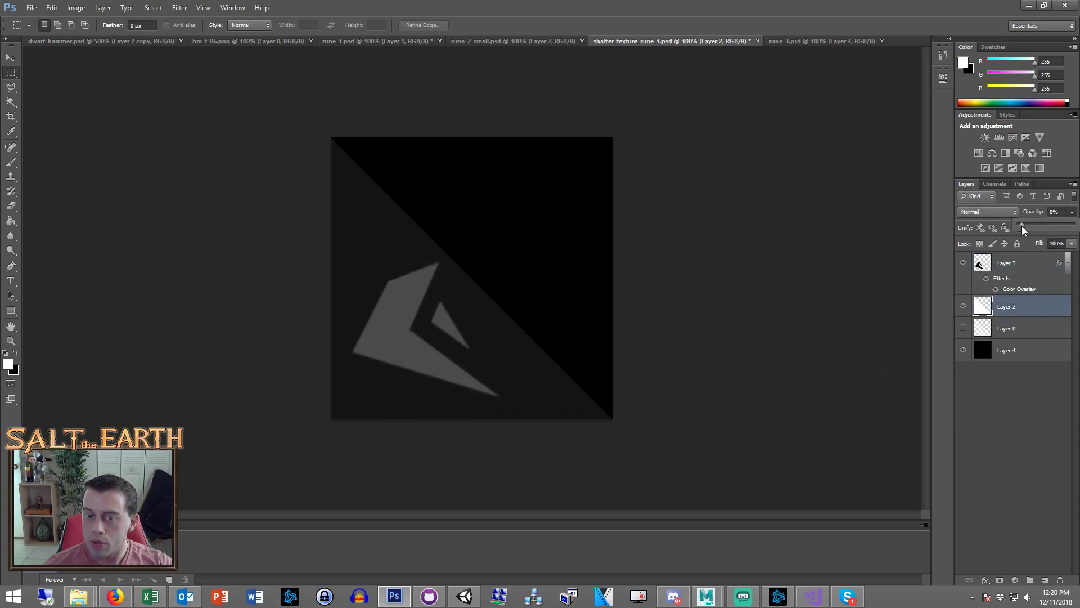
Save the updated shatter_texture_rune_1.psd and check the particles in Unity's Game view
{"action": "left_click", "coordinate": [12, 76]}
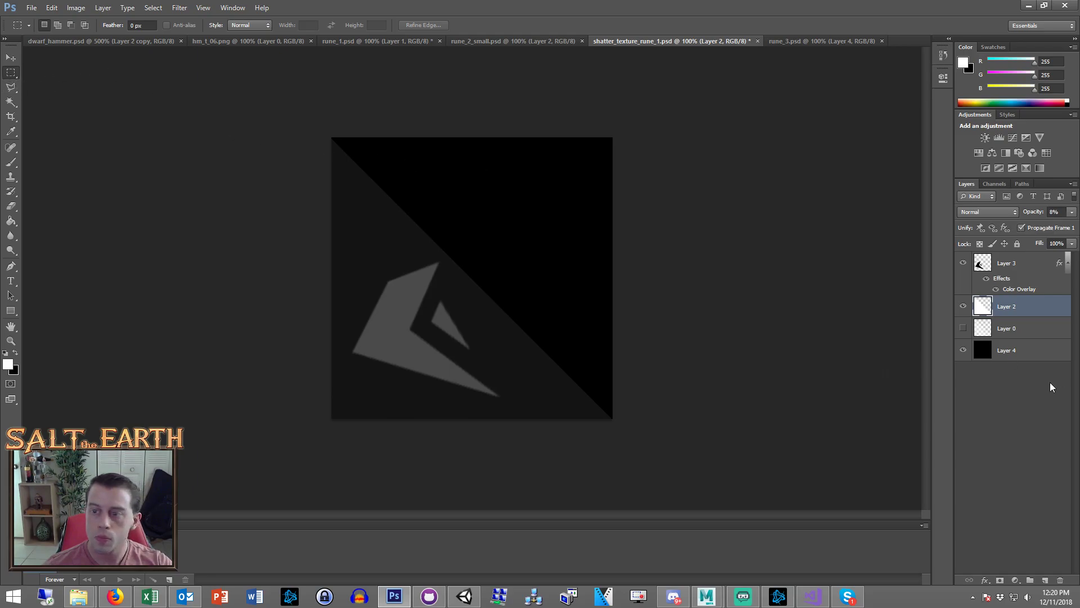
{"action": "key", "text": "ctrl+s"}
{"action": "left_click", "coordinate": [1028, 5]}
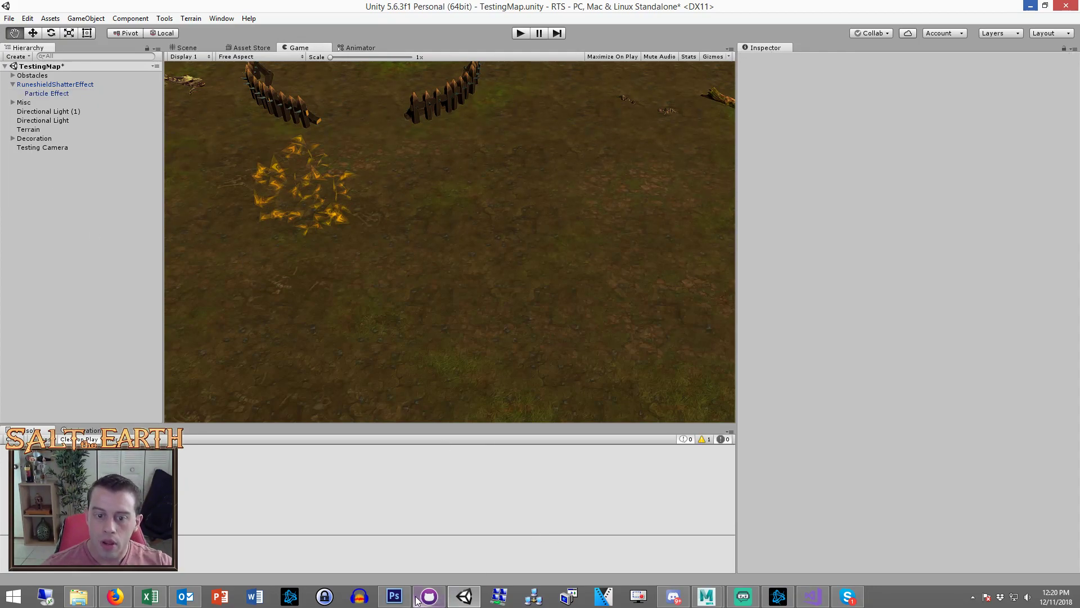
Back in Photoshop, show Layer 4, paste the V rune from rune_1.psd into shatter_texture_rune_1.psd as a new layer and move it into the shard
{"action": "left_click", "coordinate": [394, 596]}
{"action": "left_click", "coordinate": [963, 350]}
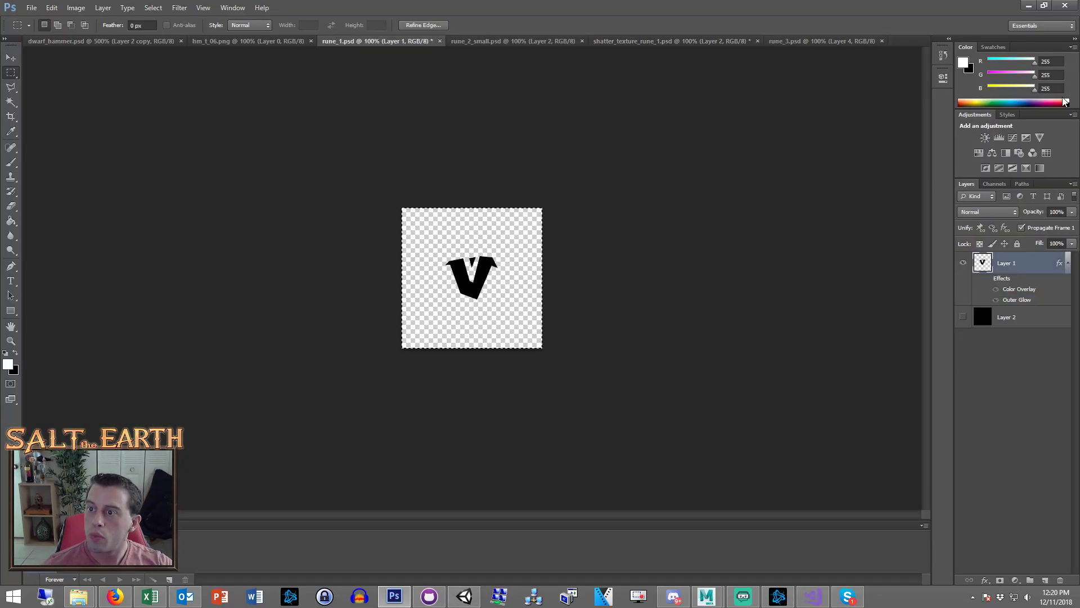
{"action": "key", "text": "ctrl+d"}
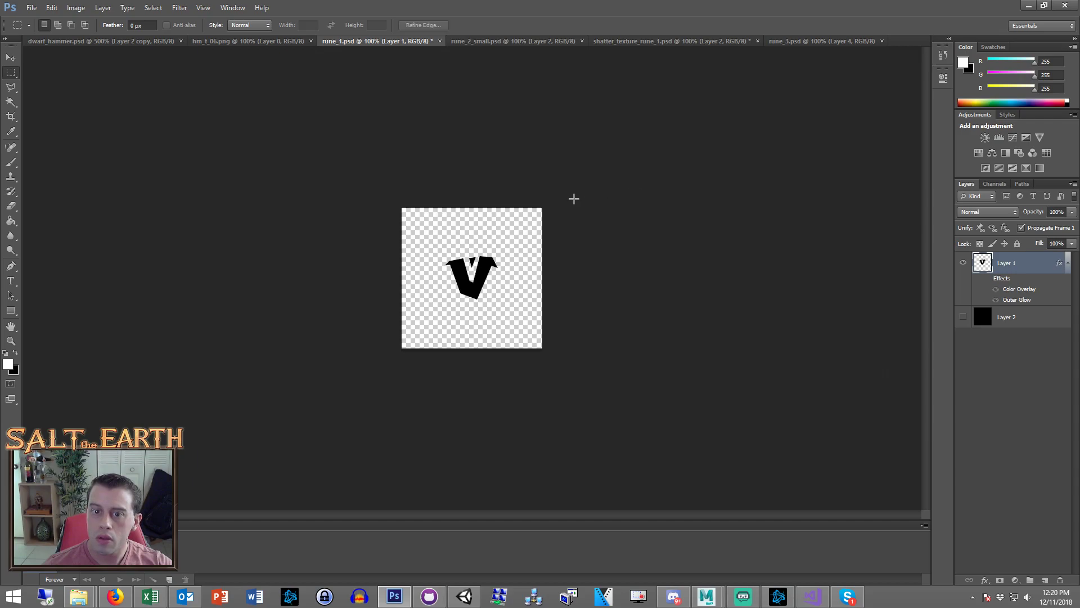
{"action": "left_click", "coordinate": [791, 42]}
{"action": "left_click", "coordinate": [656, 42]}
{"action": "key", "text": "ctrl+v"}
{"action": "key", "text": "v"}
{"action": "left_click_drag", "start_coordinate": [492, 296], "coordinate": [479, 342]}
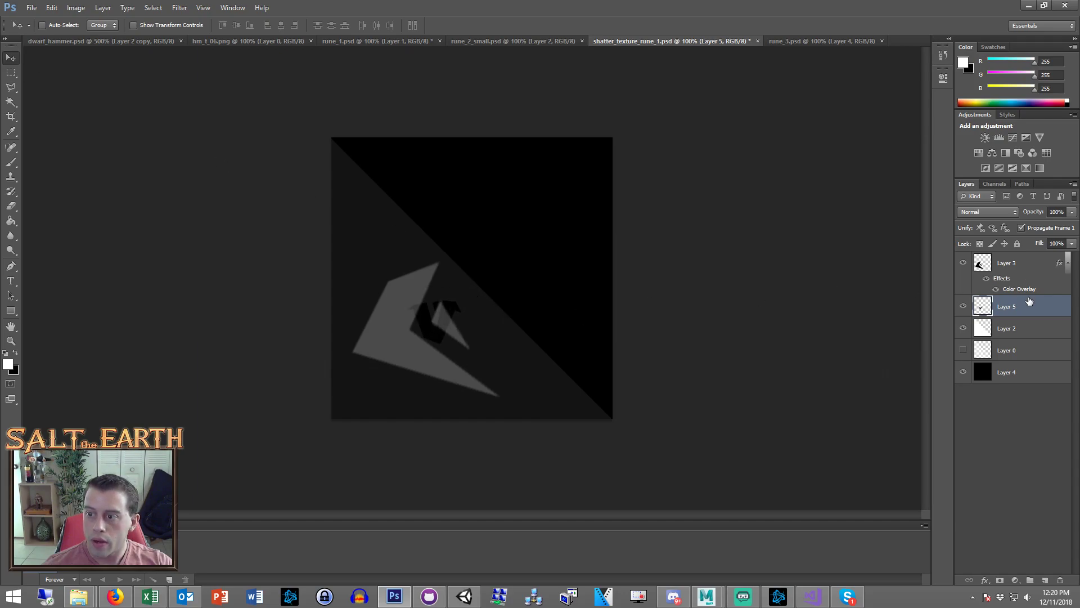
Add a white (ffffff) Color Overlay to the V rune on Layer 5
{"action": "double_click", "coordinate": [1033, 307]}
{"action": "left_click", "coordinate": [612, 277]}
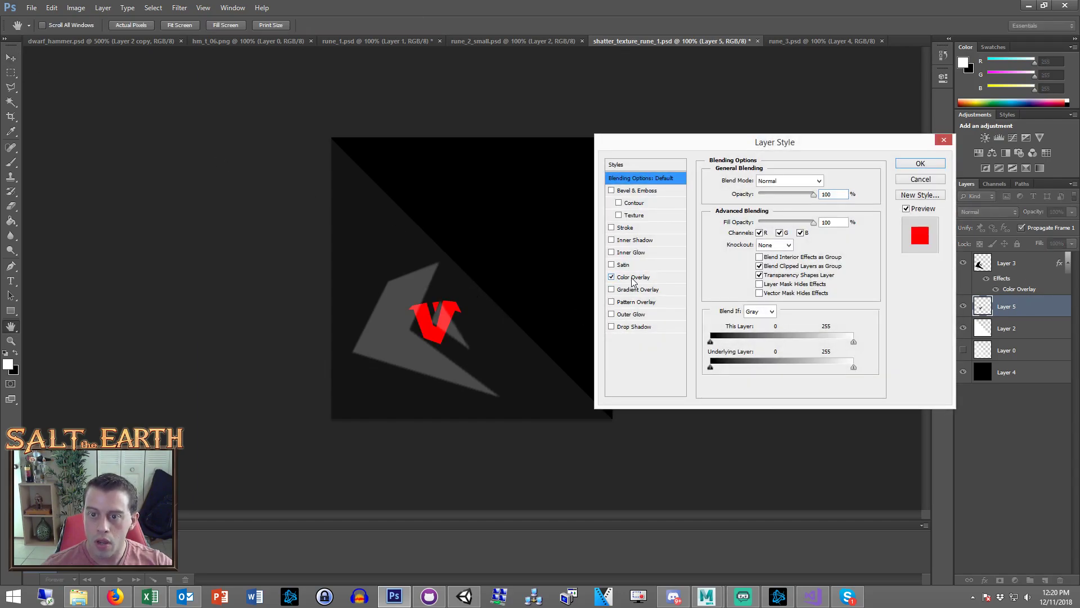
{"action": "left_click", "coordinate": [633, 277]}
{"action": "left_click", "coordinate": [824, 184]}
{"action": "left_click", "coordinate": [512, 218]}
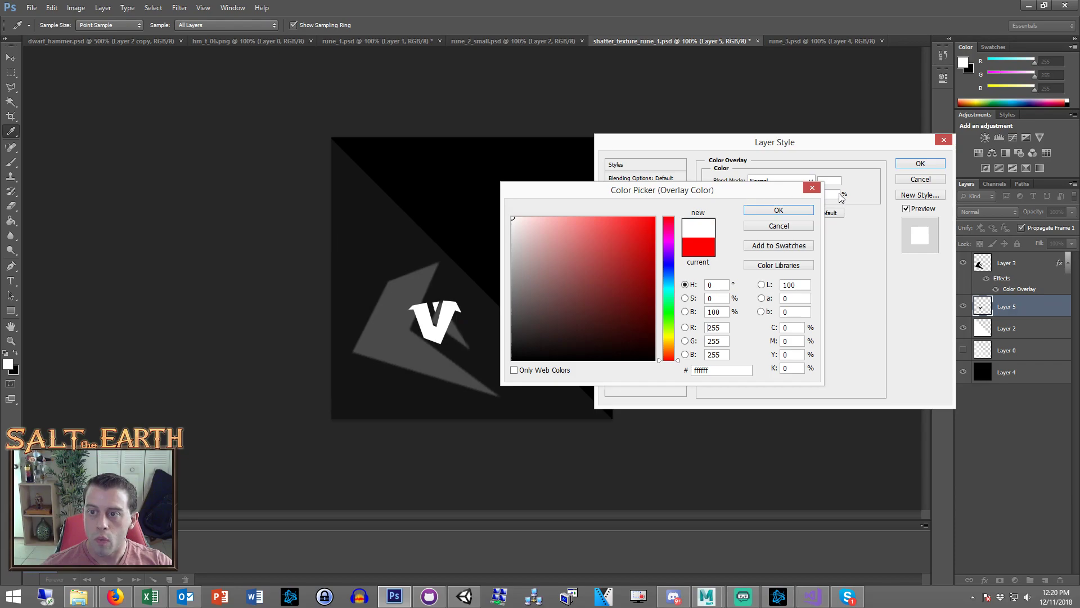
{"action": "left_click", "coordinate": [779, 209]}
{"action": "left_click", "coordinate": [907, 165]}
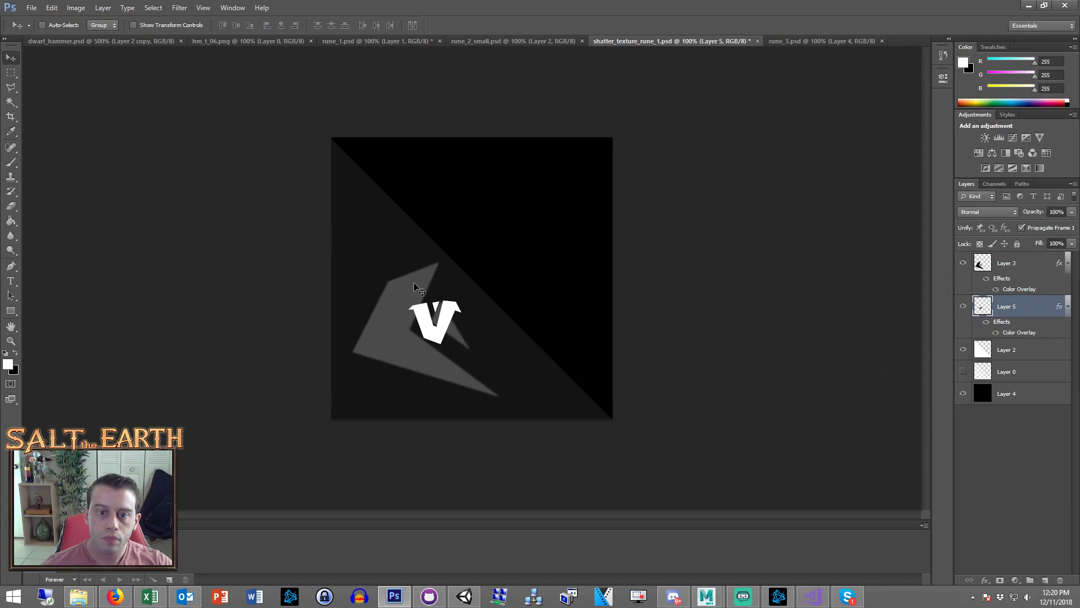
Free-transform the V rune to about 288%, rotate it about 48°, reposition it within the shard triangle and clear the selection
{"action": "left_click", "coordinate": [11, 101]}
{"action": "left_click", "coordinate": [11, 73]}
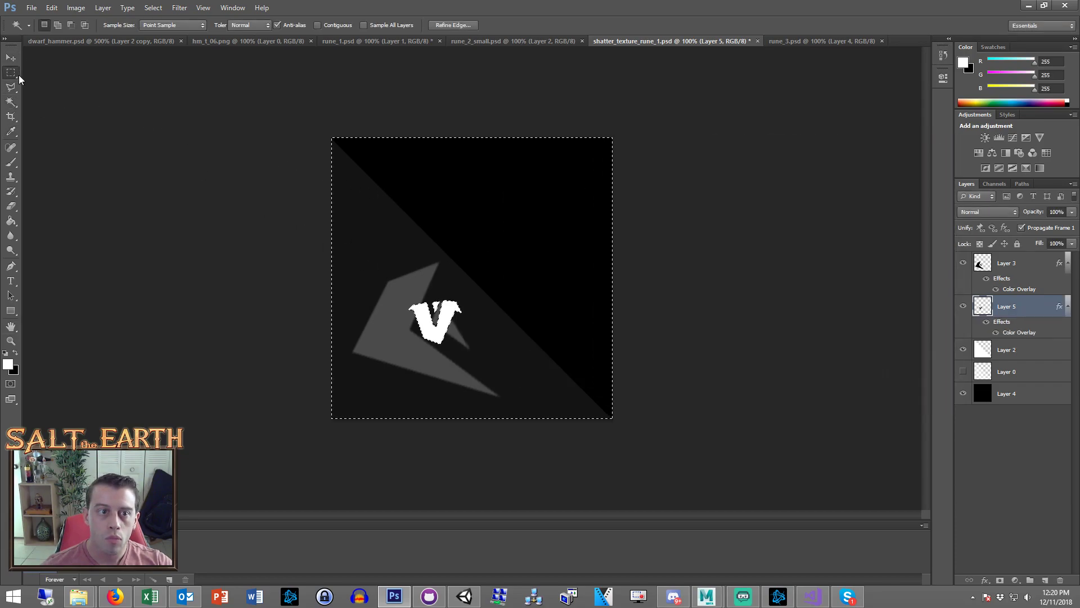
{"action": "right_click", "coordinate": [441, 180]}
{"action": "left_click", "coordinate": [482, 203]}
{"action": "right_click", "coordinate": [444, 298]}
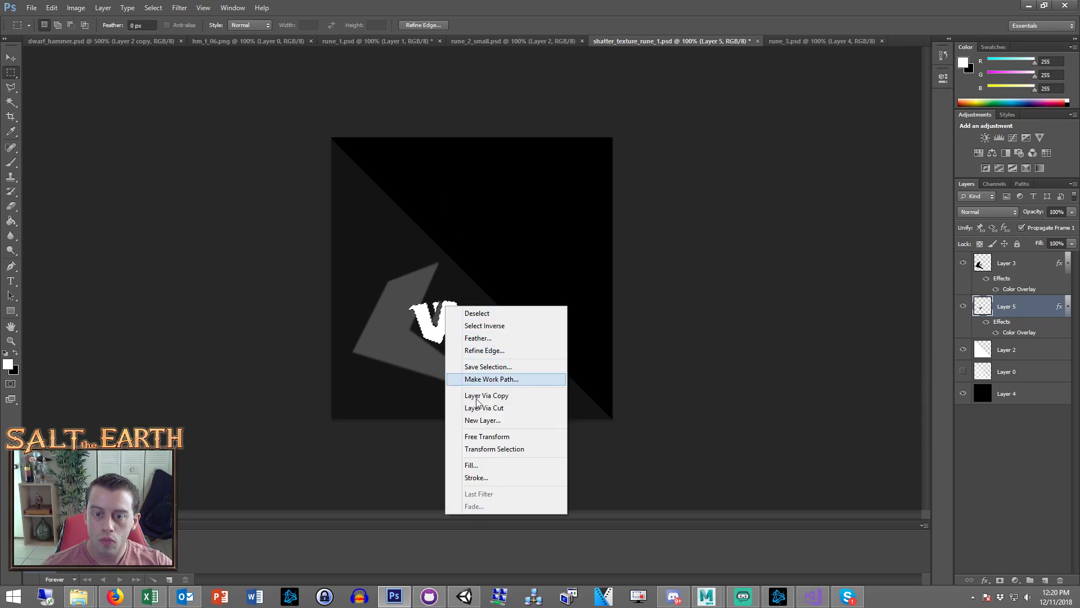
{"action": "left_click", "coordinate": [478, 433]}
{"action": "left_click_drag", "start_coordinate": [462, 341], "coordinate": [547, 439], "text": "shift"}
{"action": "left_click_drag", "start_coordinate": [517, 363], "coordinate": [456, 322]}
{"action": "left_click_drag", "start_coordinate": [515, 250], "coordinate": [547, 342]}
{"action": "left_click_drag", "start_coordinate": [467, 347], "coordinate": [454, 366]}
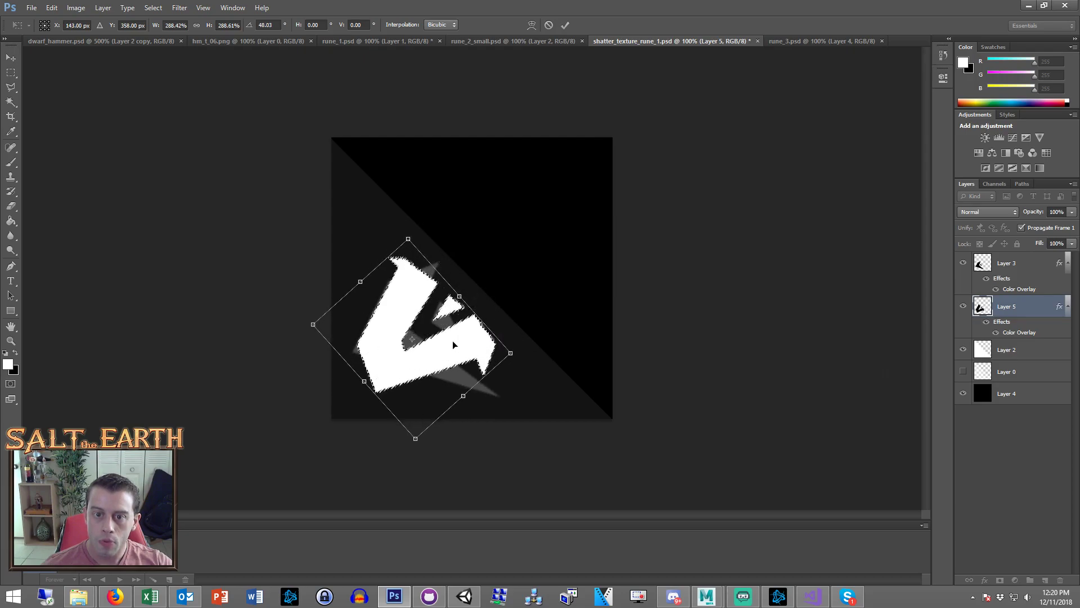
{"action": "left_click", "coordinate": [11, 73]}
{"action": "left_click", "coordinate": [515, 220]}
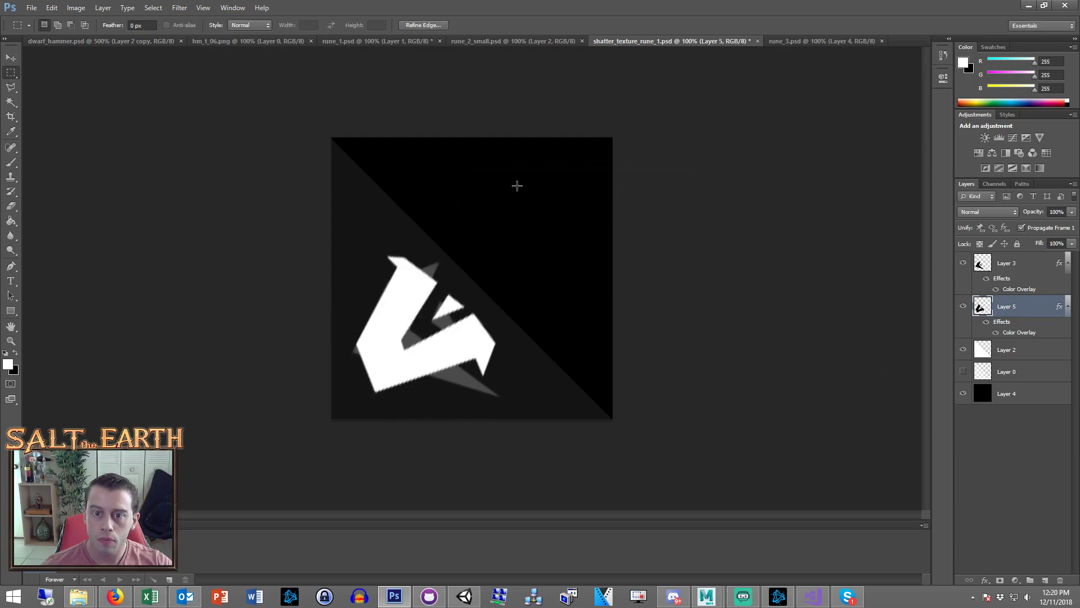
Set the opacity of the V rune's Layer 5 to 23%
{"action": "left_click", "coordinate": [1020, 269]}
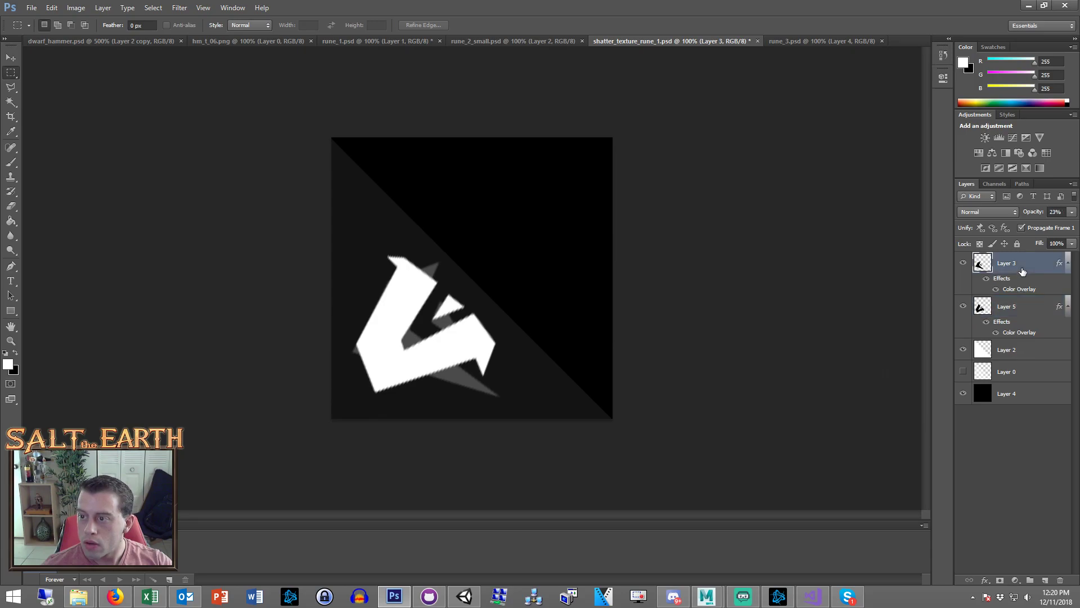
{"action": "left_click", "coordinate": [1035, 298]}
{"action": "left_click", "coordinate": [1057, 212]}
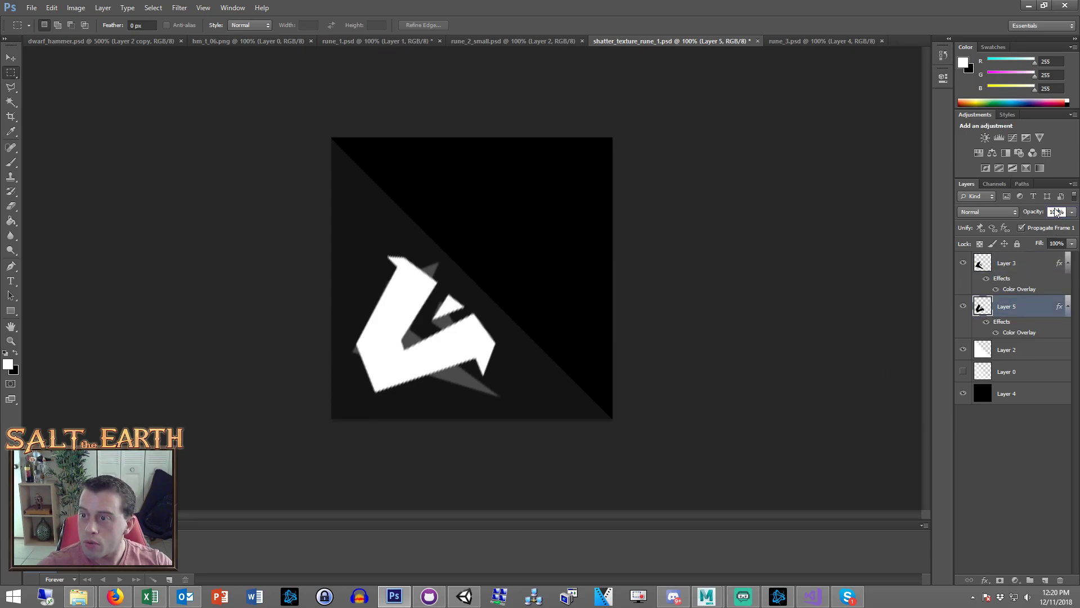
{"action": "key", "text": "BackSpace"}
{"action": "key", "text": "BackSpace"}
{"action": "key", "text": "BackSpace"}
{"action": "type", "text": "23"}
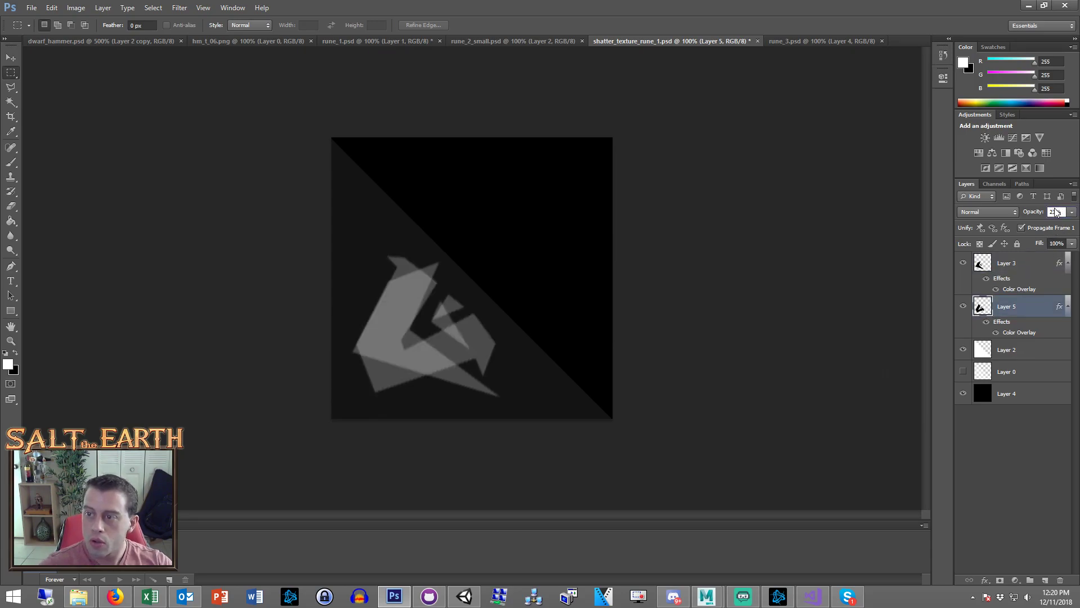
Hide Layer 3 and save the document as shatter_texture_rune_2.psd in the Textures folder
{"action": "left_click", "coordinate": [965, 266]}
{"action": "left_click", "coordinate": [32, 8]}
{"action": "left_click", "coordinate": [77, 143]}
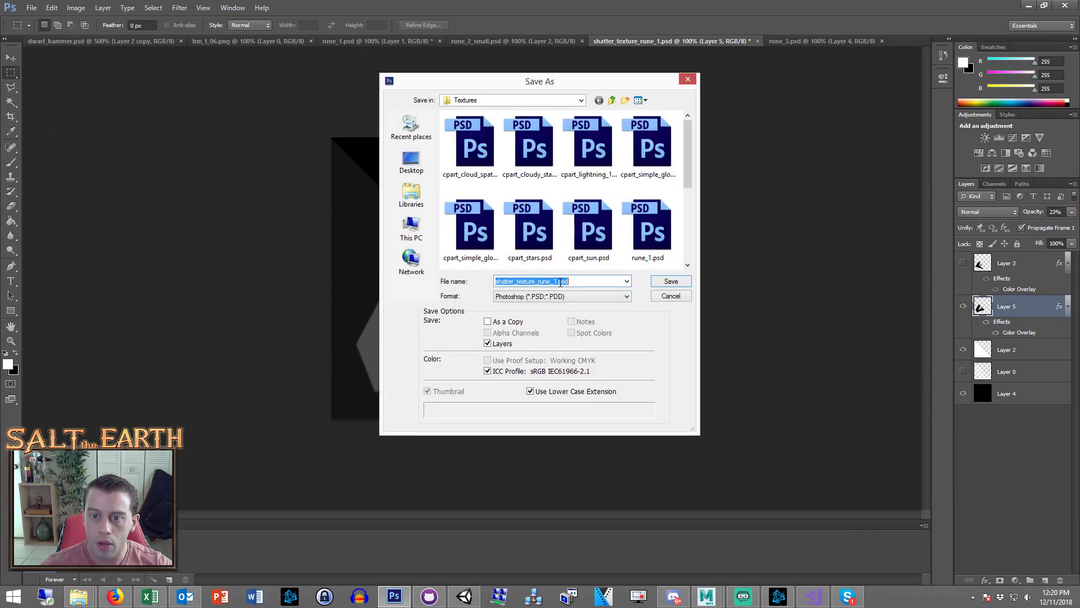
{"action": "left_click", "coordinate": [565, 281]}
{"action": "key", "text": "Return"}
{"action": "left_click", "coordinate": [665, 184]}
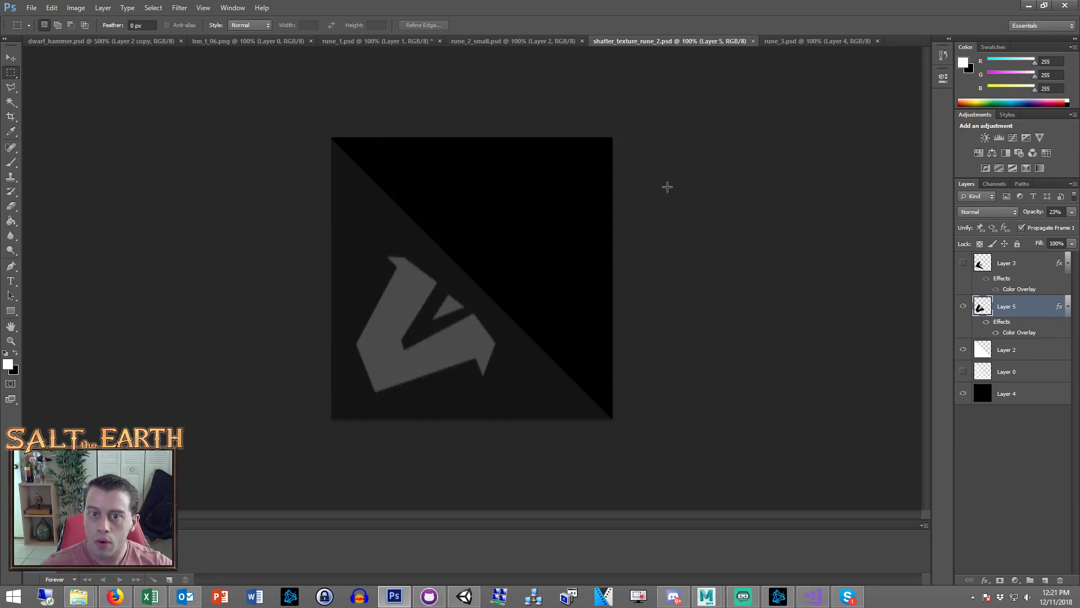
In Unity, duplicate the Particle Effect's material as shatter_rune_2 and assign the new V rune texture as its particle texture
{"action": "left_click", "coordinate": [467, 598]}
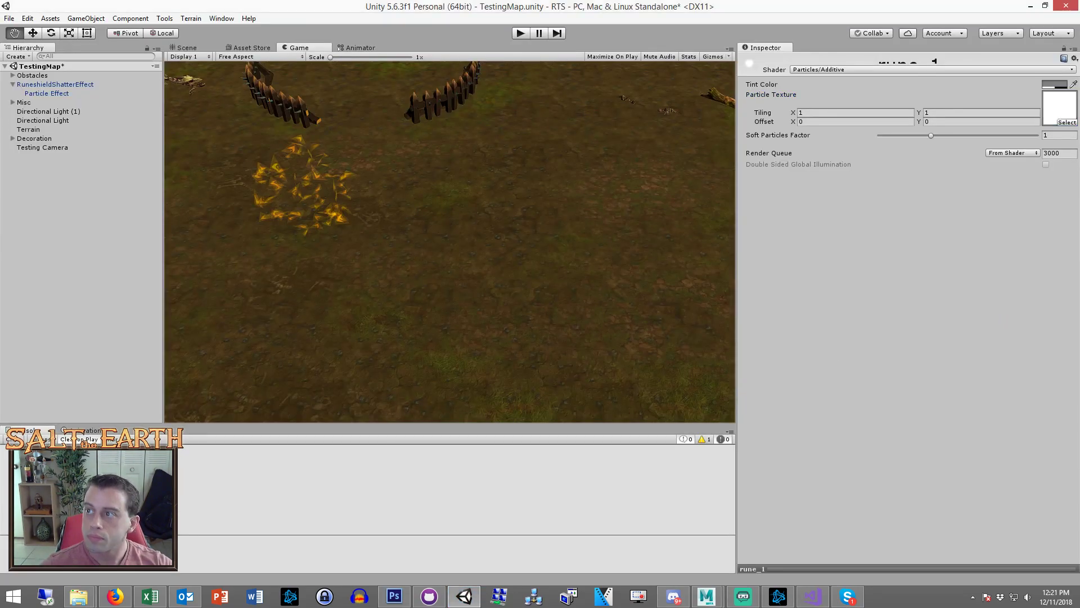
{"action": "left_click", "coordinate": [57, 93]}
{"action": "scroll", "coordinate": [956, 365], "scroll_direction": "down", "scroll_amount": 10}
{"action": "left_click", "coordinate": [904, 372]}
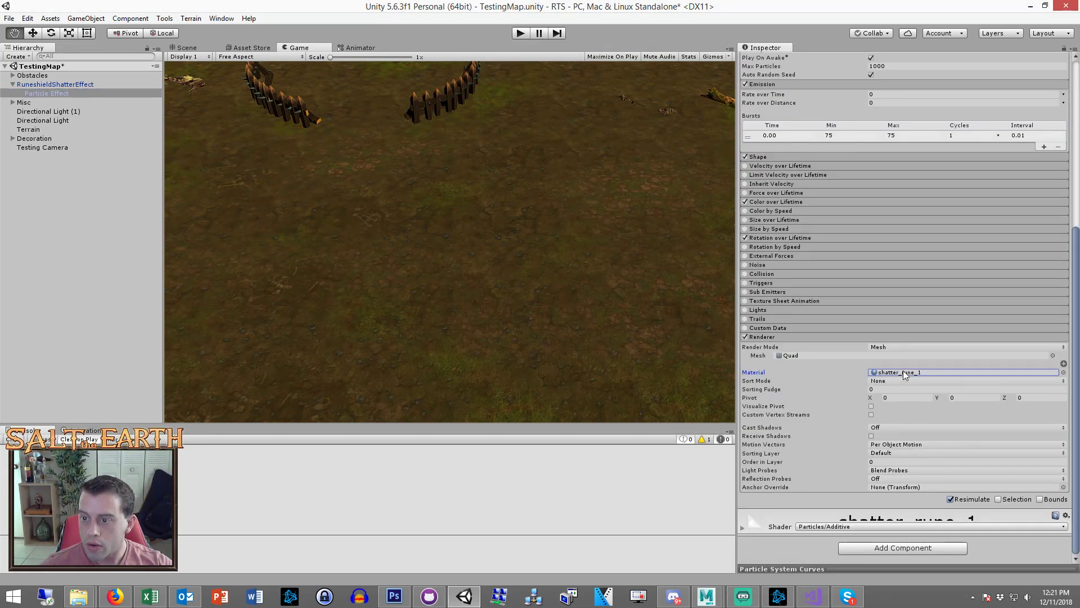
{"action": "double_click", "coordinate": [904, 373]}
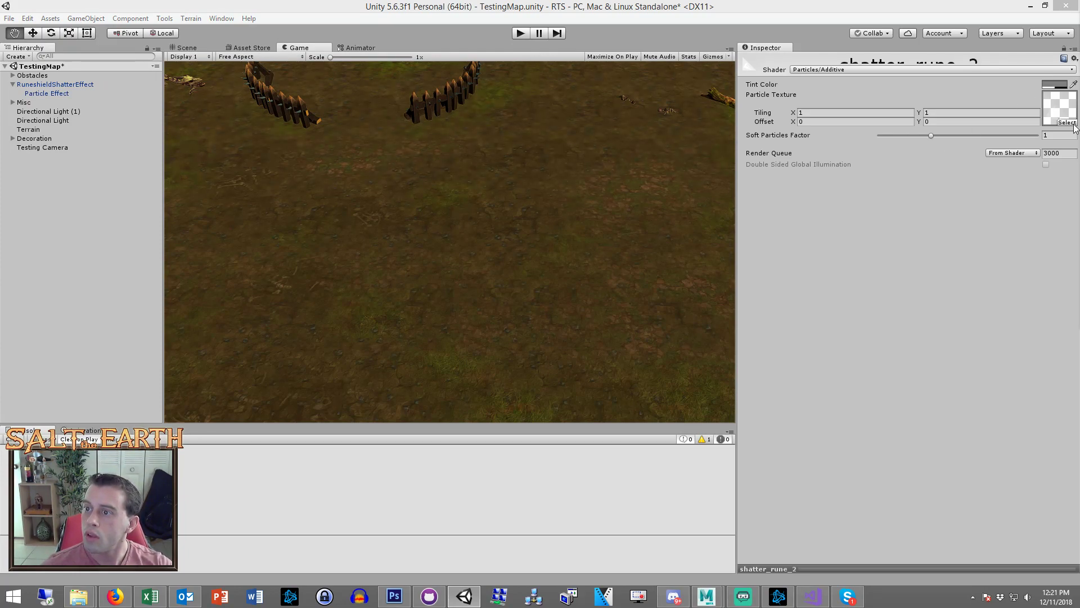
{"action": "left_click", "coordinate": [1060, 107]}
{"action": "left_click_drag", "start_coordinate": [1013, 81], "coordinate": [1061, 111]}
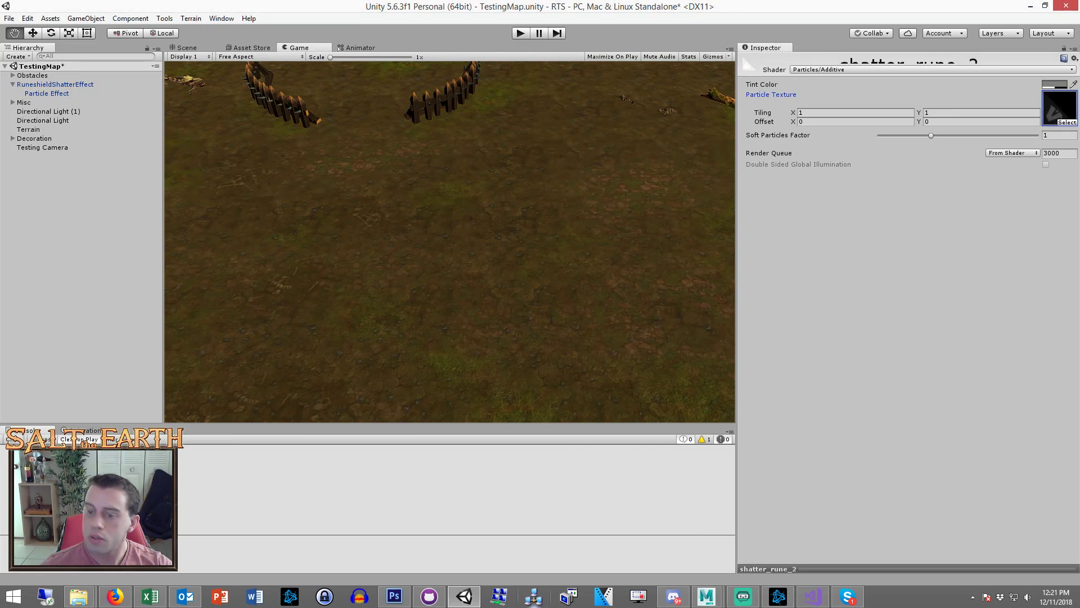
Back in Photoshop, hide the black background Layer 4 and save shatter_texture_rune_2.psd
{"action": "left_click", "coordinate": [394, 596]}
{"action": "left_click", "coordinate": [964, 393]}
{"action": "key", "text": "ctrl+s"}
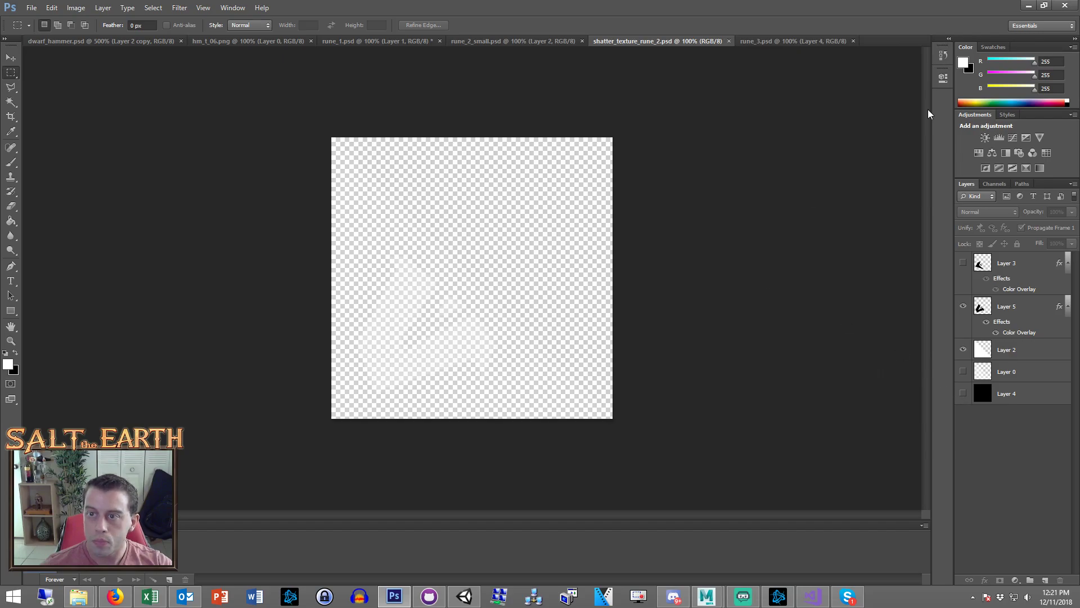
In Unity, enable Alpha Is Transparency in shatter_texture_rune_2's import settings and apply it
{"action": "key", "text": "alt+Tab"}
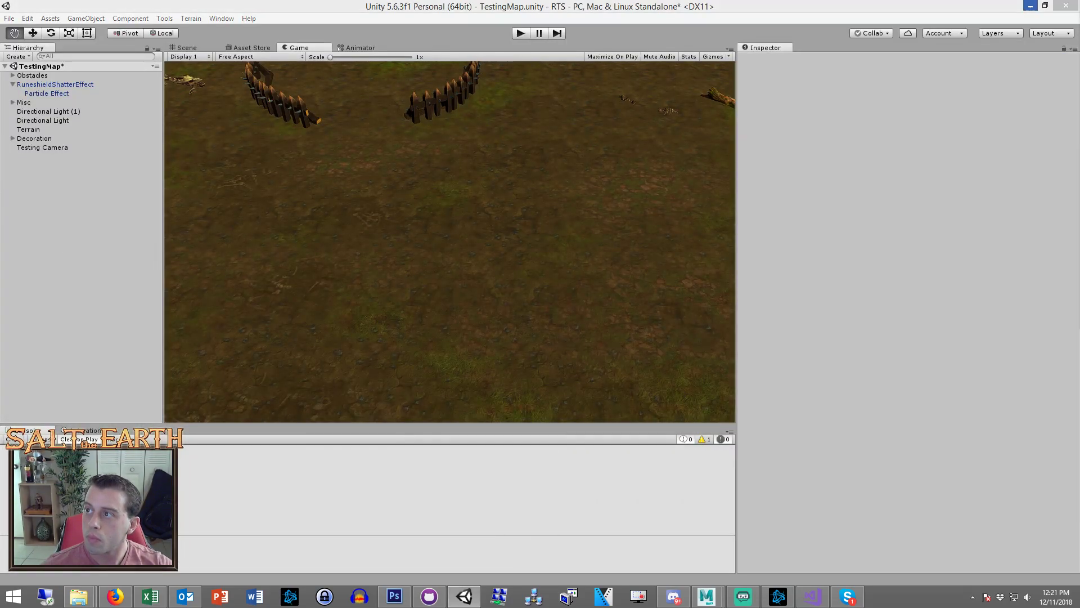
{"action": "double_click", "coordinate": [1059, 107]}
{"action": "left_click", "coordinate": [882, 132]}
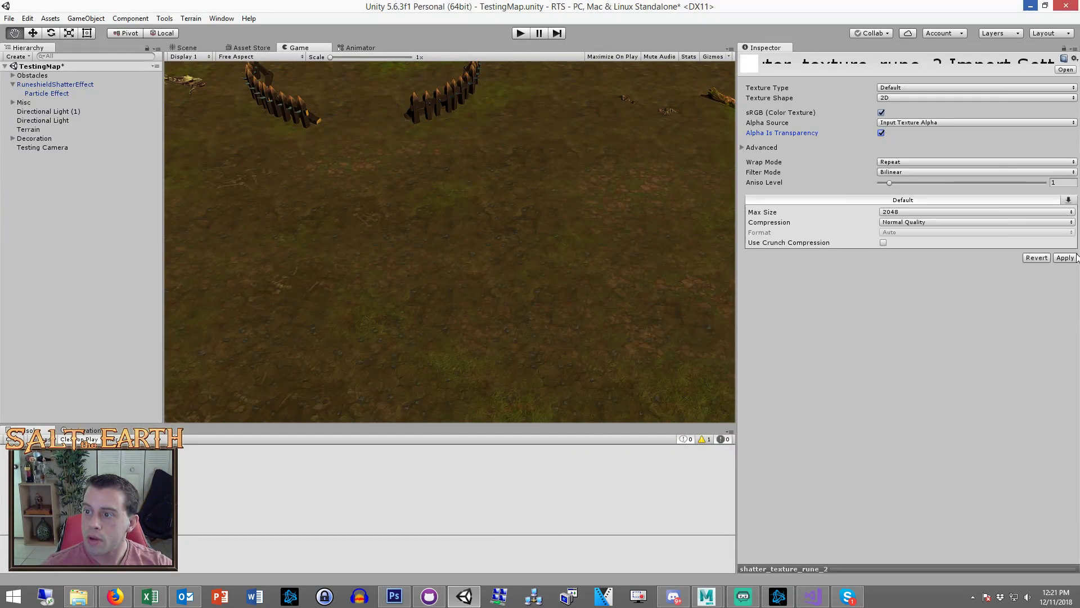
{"action": "left_click", "coordinate": [40, 233]}
Locate the Particle Effect's shatter_rune_1 material, then duplicate Particle Effect and nest the copy under the original
{"action": "left_click", "coordinate": [48, 94]}
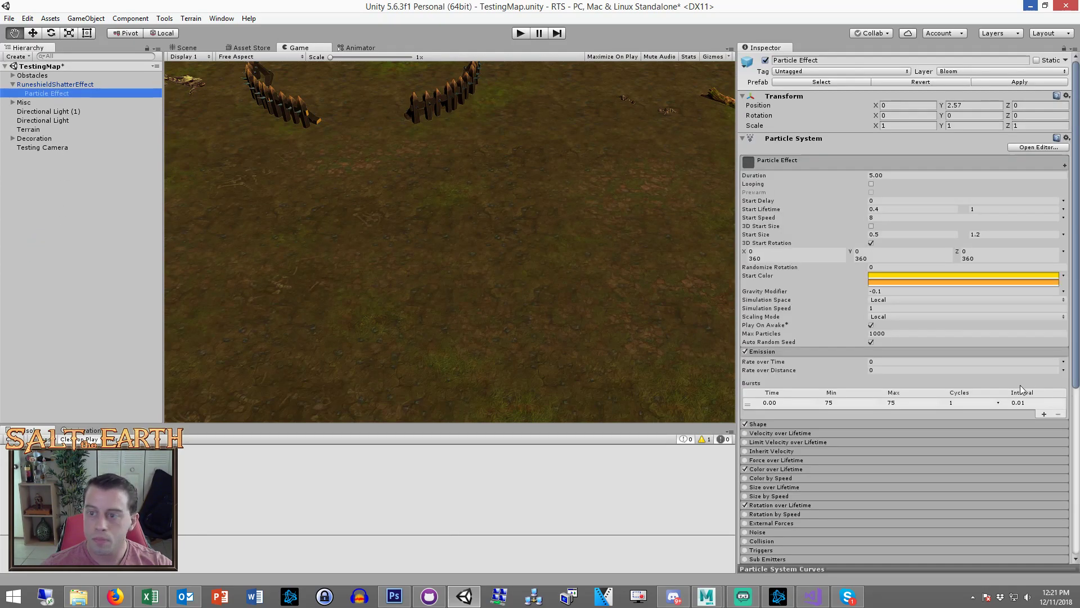
{"action": "scroll", "coordinate": [916, 389], "scroll_direction": "down", "scroll_amount": 10}
{"action": "left_click", "coordinate": [888, 374]}
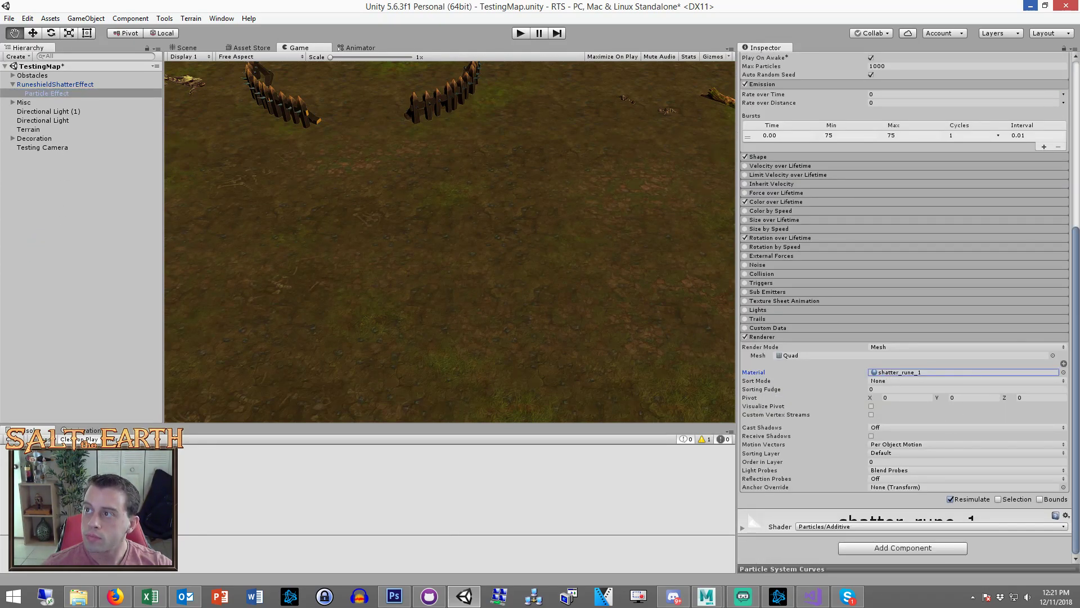
{"action": "double_click", "coordinate": [888, 374]}
{"action": "left_click", "coordinate": [83, 94]}
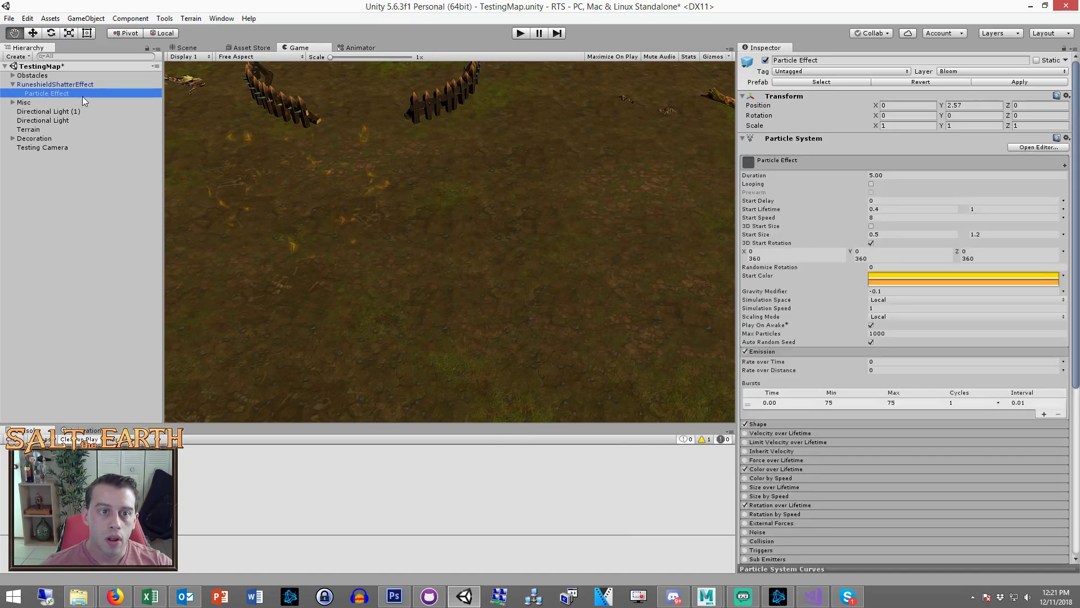
{"action": "key", "text": "ctrl+d"}
{"action": "left_click_drag", "start_coordinate": [70, 103], "coordinate": [61, 96]}
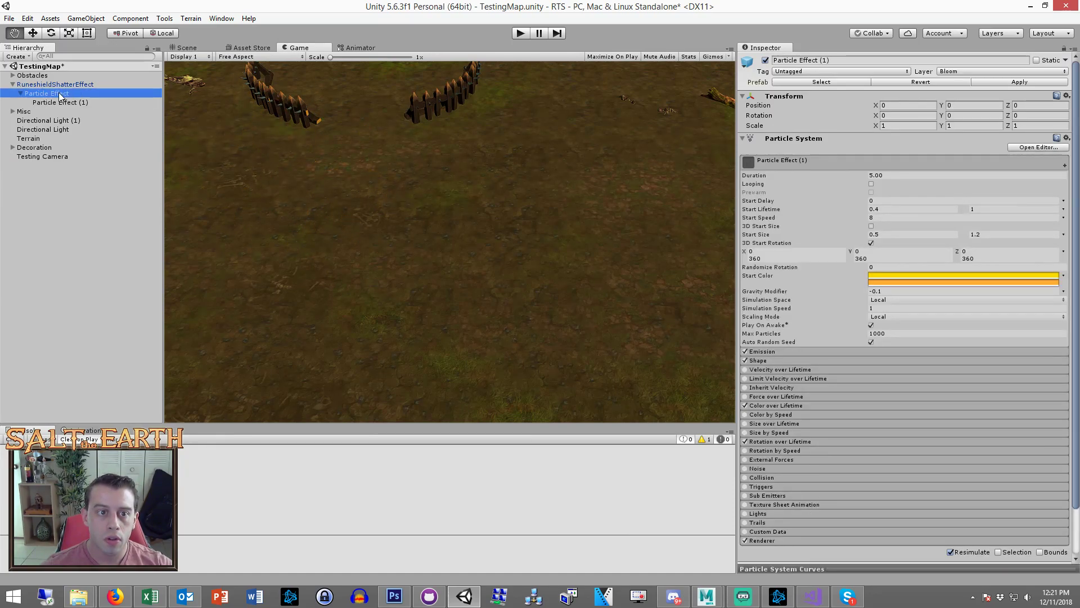
Set the minimum and maximum burst counts of the parent Particle Effect to 30
{"action": "left_click", "coordinate": [56, 93]}
{"action": "left_click", "coordinate": [851, 403]}
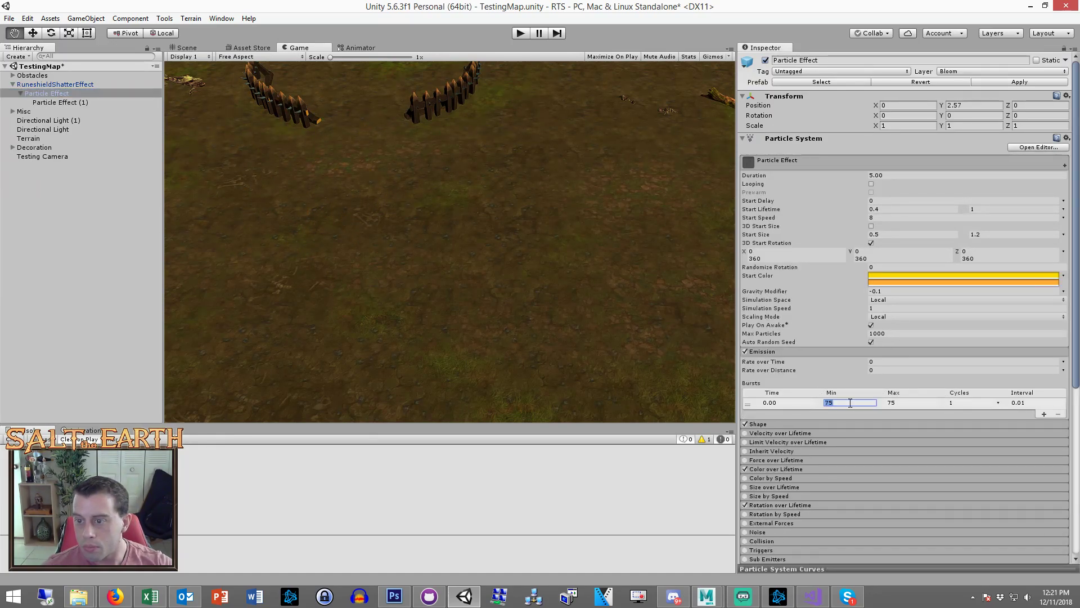
{"action": "type", "text": "30"}
{"action": "left_click", "coordinate": [898, 403]}
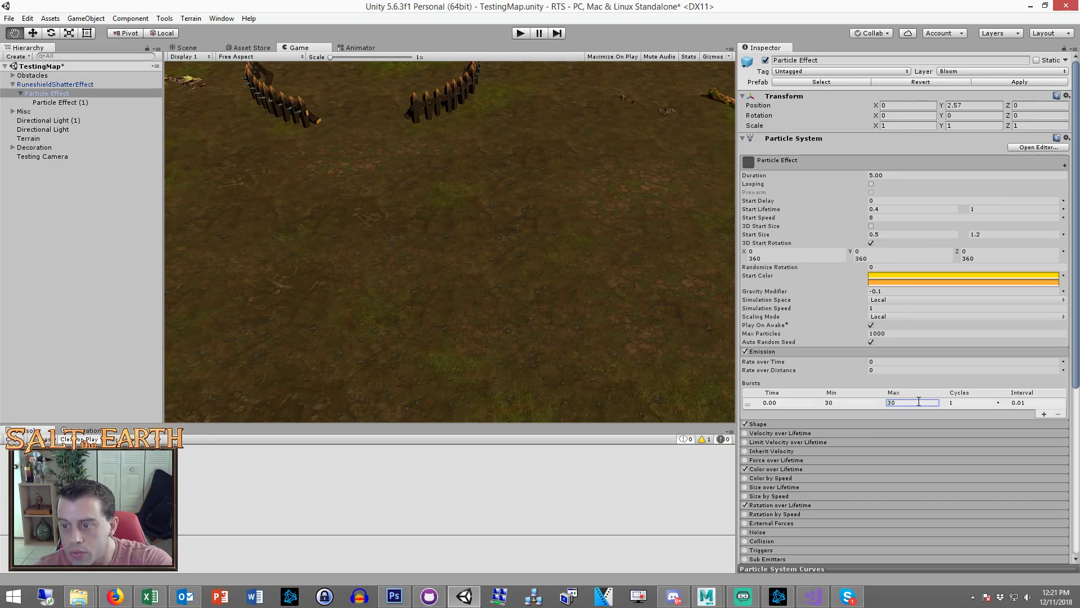
{"action": "type", "text": "30"}
Set the minimum and maximum burst counts of the nested Particle Effect (1) to 30
{"action": "left_click", "coordinate": [76, 102]}
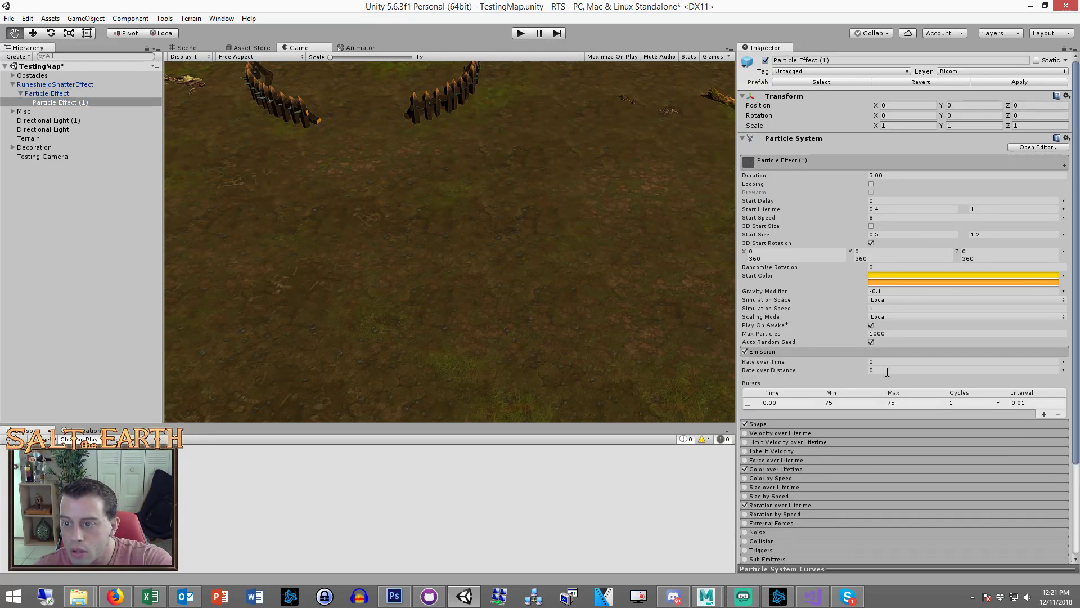
{"action": "left_click", "coordinate": [852, 402]}
{"action": "type", "text": "30"}
{"action": "key", "text": "Tab"}
{"action": "type", "text": "30"}
Assign the shatter_rune_2 material to the renderer of Particle Effect (1)
{"action": "scroll", "coordinate": [856, 414], "scroll_direction": "down", "scroll_amount": 3}
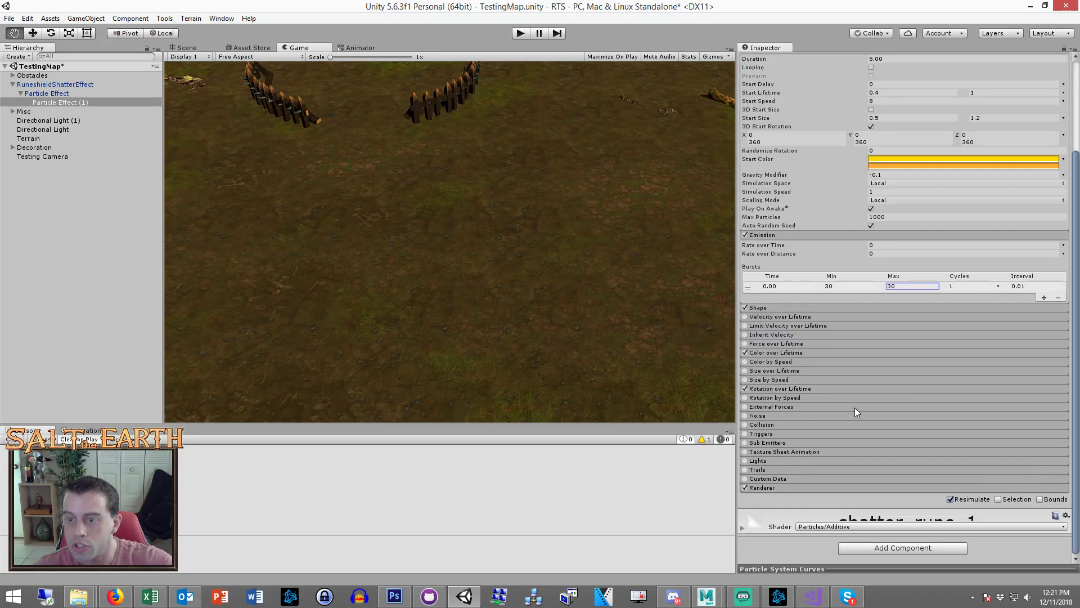
{"action": "left_click", "coordinate": [779, 485]}
{"action": "scroll", "coordinate": [779, 483], "scroll_direction": "down", "scroll_amount": 4}
{"action": "left_click", "coordinate": [901, 371]}
{"action": "left_click_drag", "start_coordinate": [1079, 292], "coordinate": [904, 373]}
Play and pause the combined particle effect in the Scene view and examine the shards there and in the Game view
{"action": "left_click", "coordinate": [203, 48]}
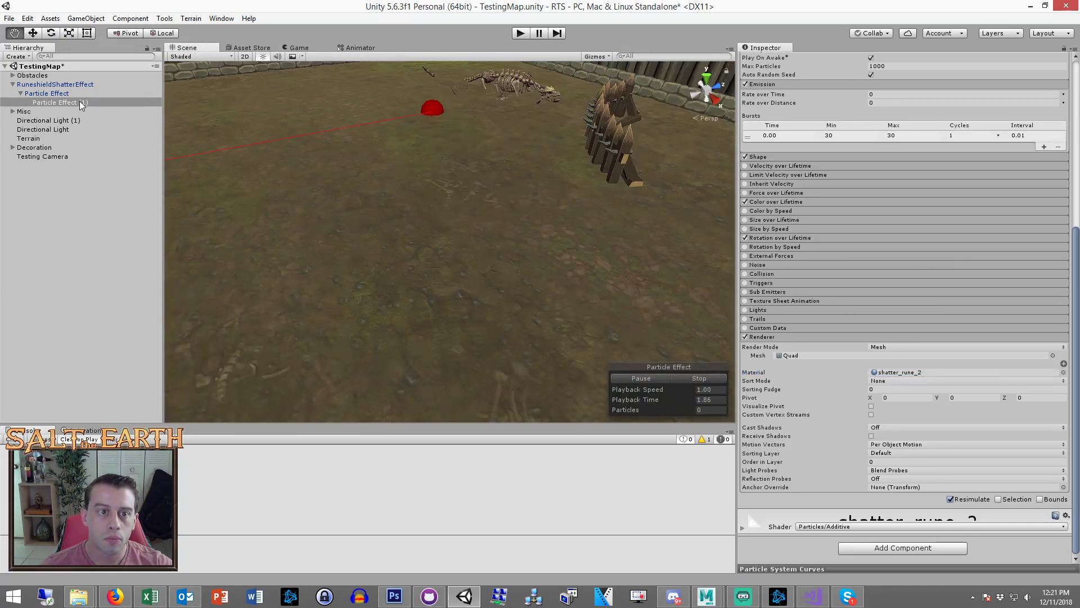
{"action": "left_click", "coordinate": [51, 93]}
{"action": "left_click", "coordinate": [687, 380]}
{"action": "left_click", "coordinate": [660, 380]}
{"action": "left_click", "coordinate": [661, 379]}
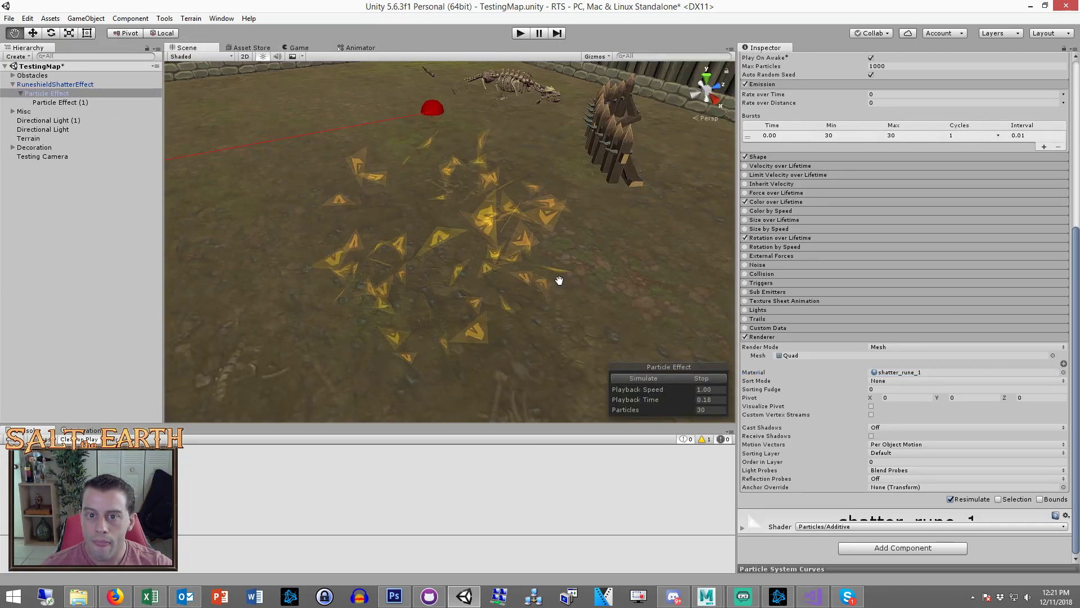
{"action": "left_click", "coordinate": [308, 47]}
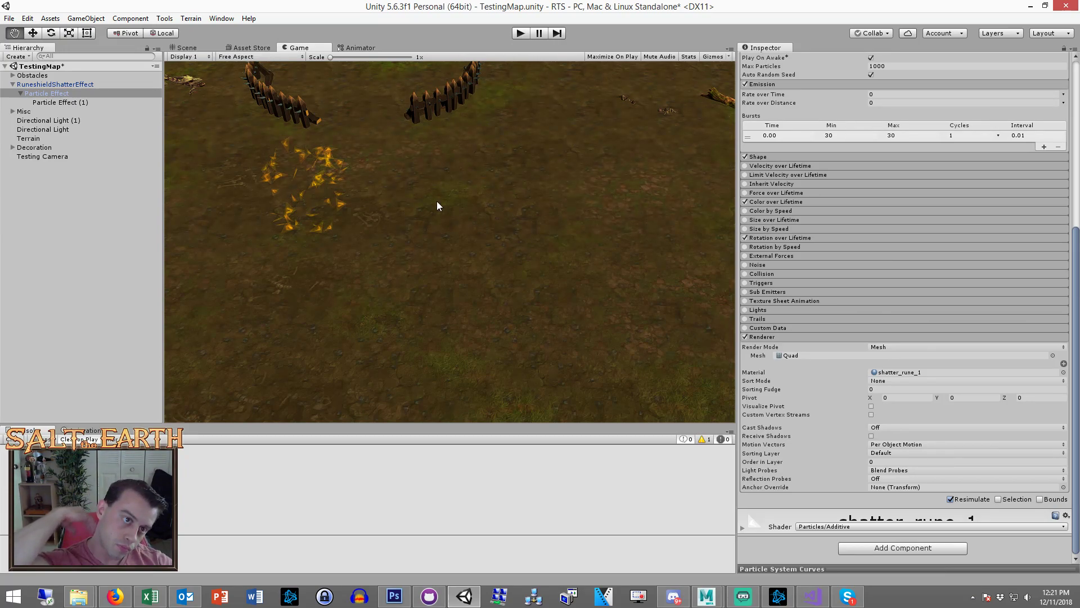
{"action": "left_click", "coordinate": [188, 48]}
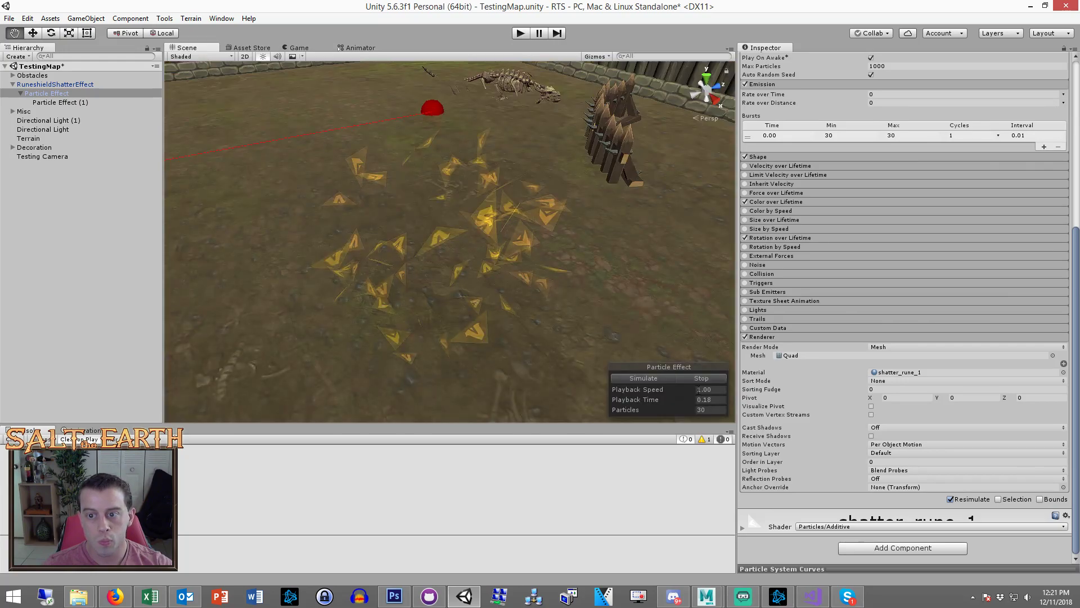
{"action": "left_click", "coordinate": [640, 379]}
{"action": "left_click_drag", "start_coordinate": [470, 269], "coordinate": [613, 242], "text": "alt"}
{"action": "left_click", "coordinate": [299, 48]}
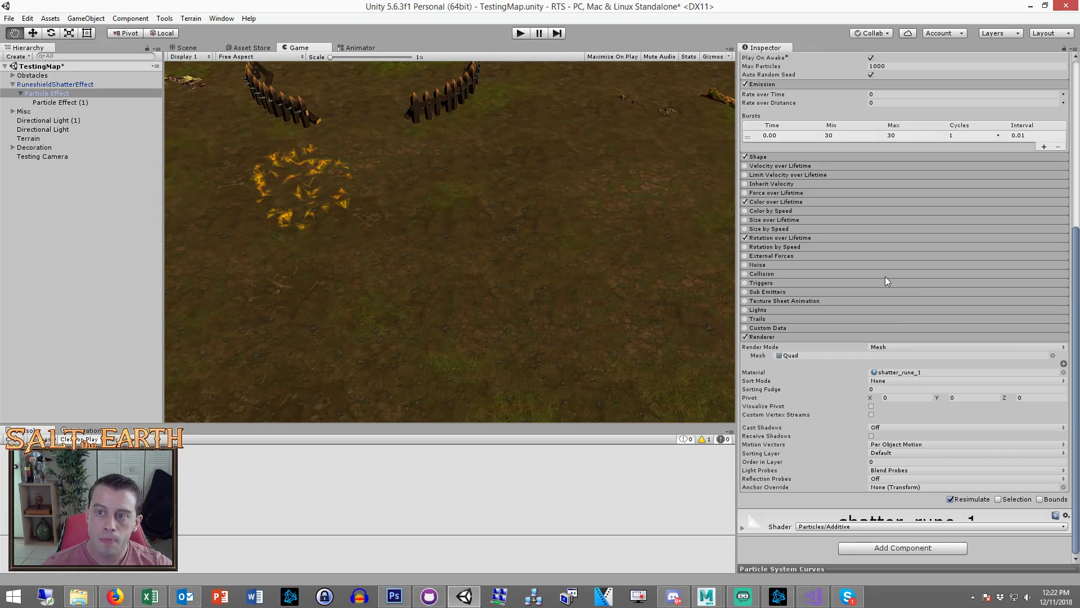
Set the parent Particle Effect's sphere shape radius to 3.02 and its start speed to 10
{"action": "scroll", "coordinate": [889, 270], "scroll_direction": "up", "scroll_amount": 6}
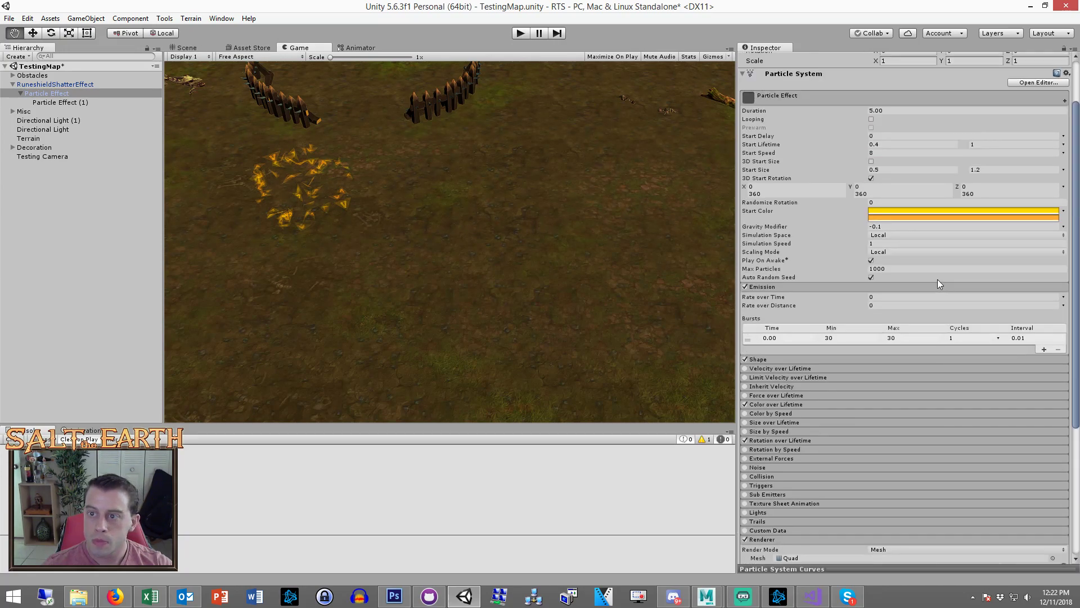
{"action": "left_click", "coordinate": [770, 286]}
{"action": "left_click", "coordinate": [773, 295]}
{"action": "left_click_drag", "start_coordinate": [861, 314], "coordinate": [882, 316]}
{"action": "left_click", "coordinate": [881, 153]}
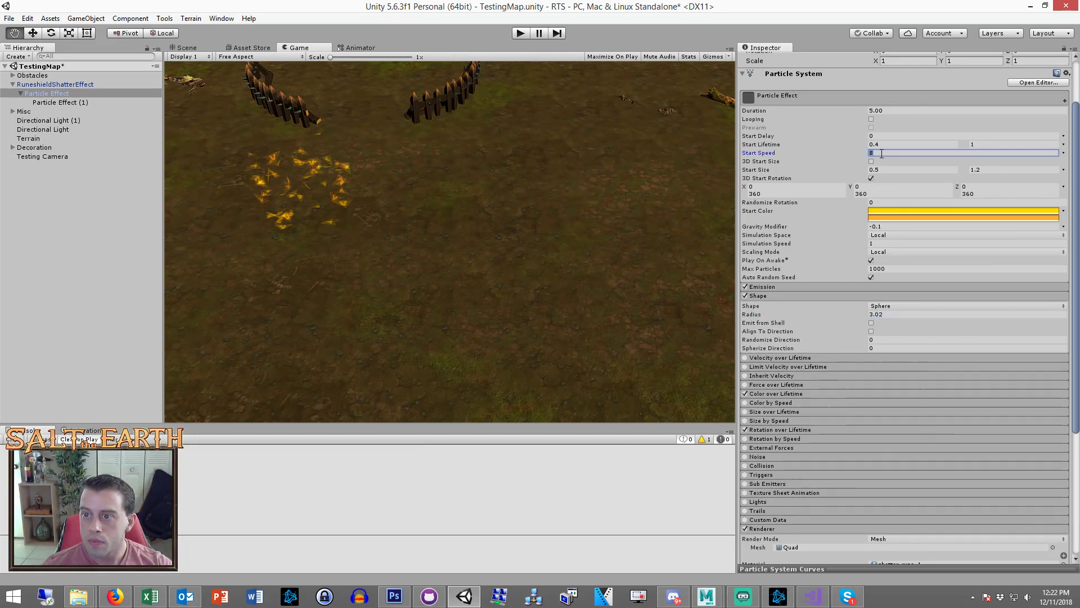
{"action": "type", "text": "10"}
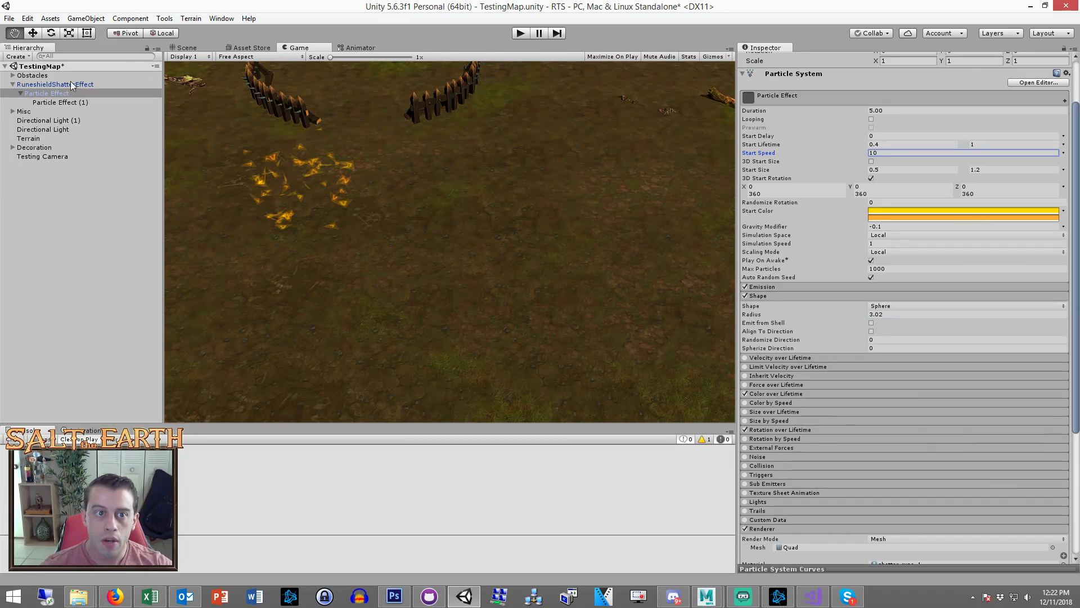
Set the start speed of the nested Particle Effect (1) to 6
{"action": "left_click", "coordinate": [57, 102]}
{"action": "left_click", "coordinate": [890, 154]}
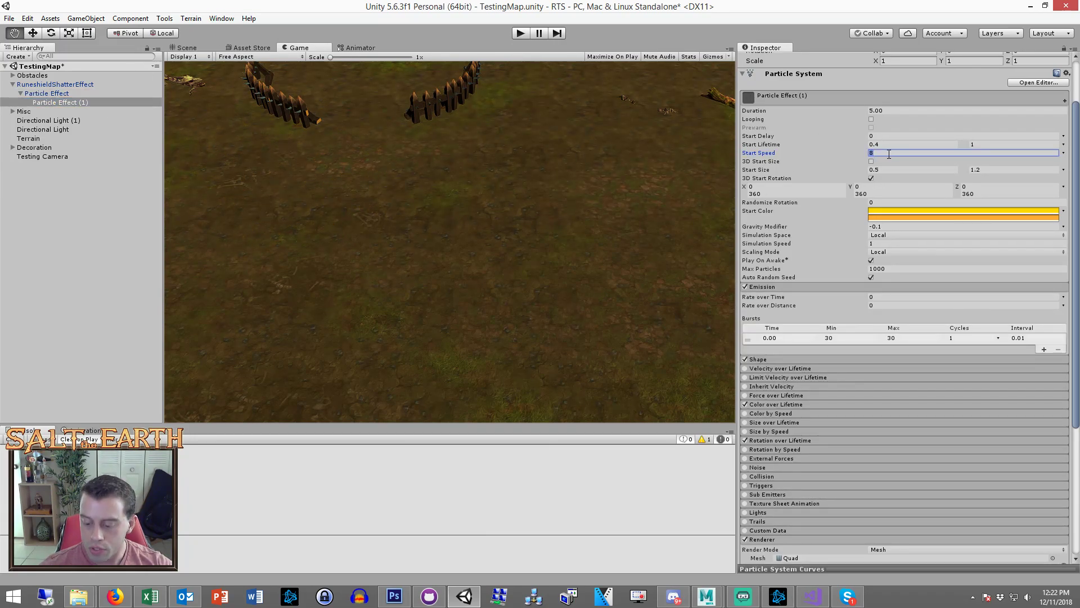
{"action": "left_click", "coordinate": [76, 94]}
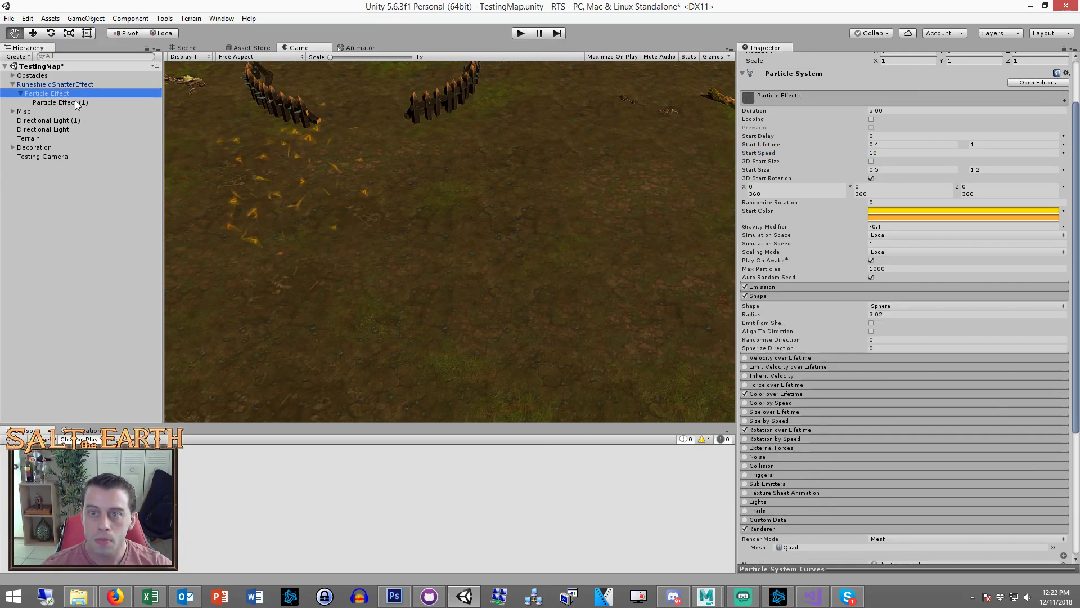
{"action": "left_click", "coordinate": [78, 103]}
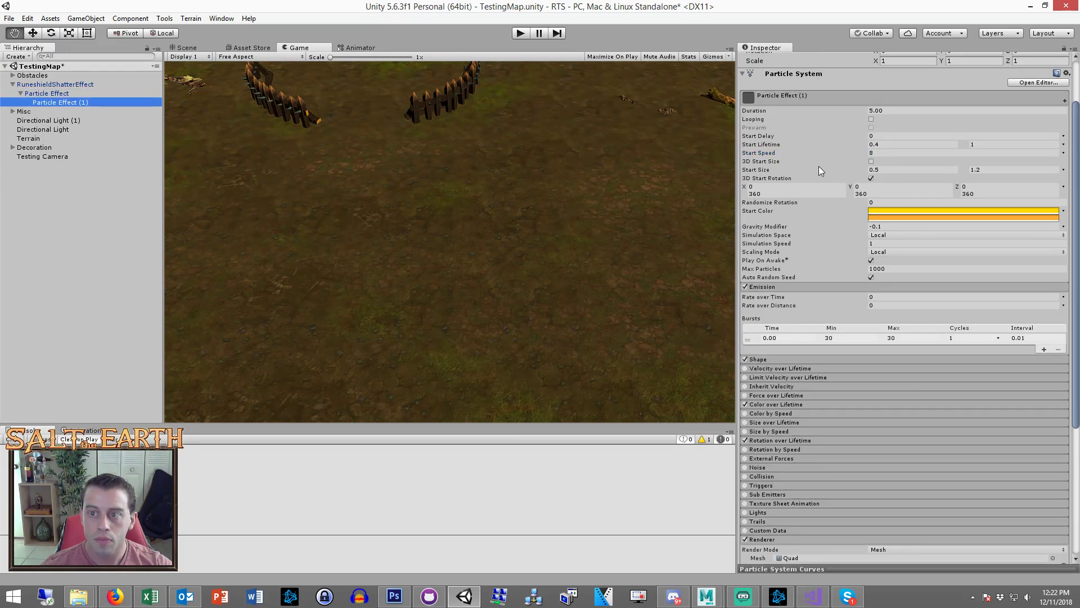
{"action": "left_click", "coordinate": [902, 153]}
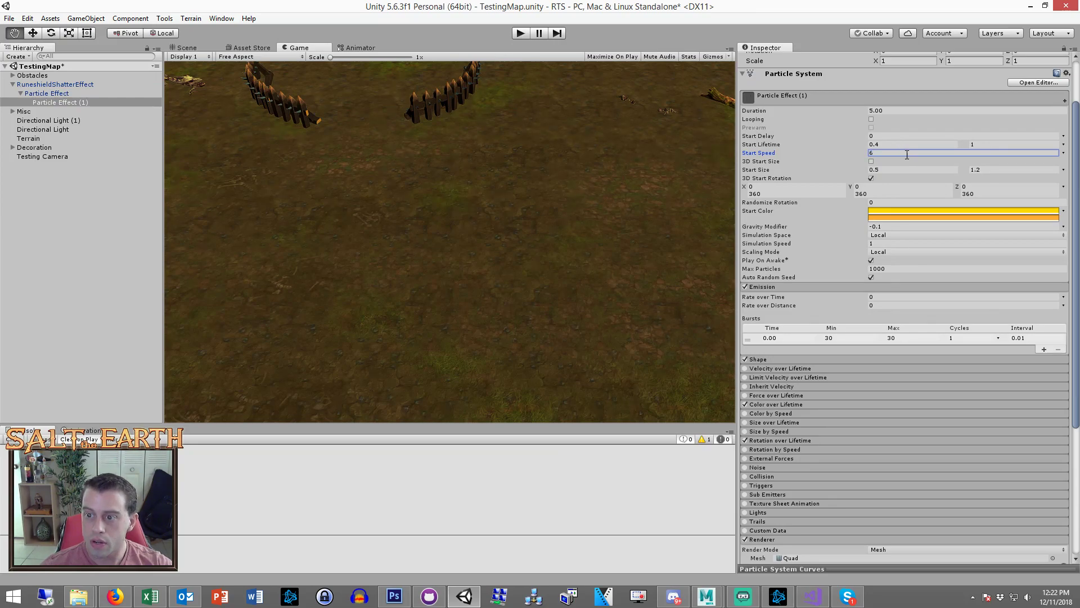
{"action": "type", "text": "6"}
Play and pause the effect from the parent Particle Effect in the Scene view to examine the spread of the shards
{"action": "left_click", "coordinate": [77, 94]}
{"action": "left_click", "coordinate": [191, 56]}
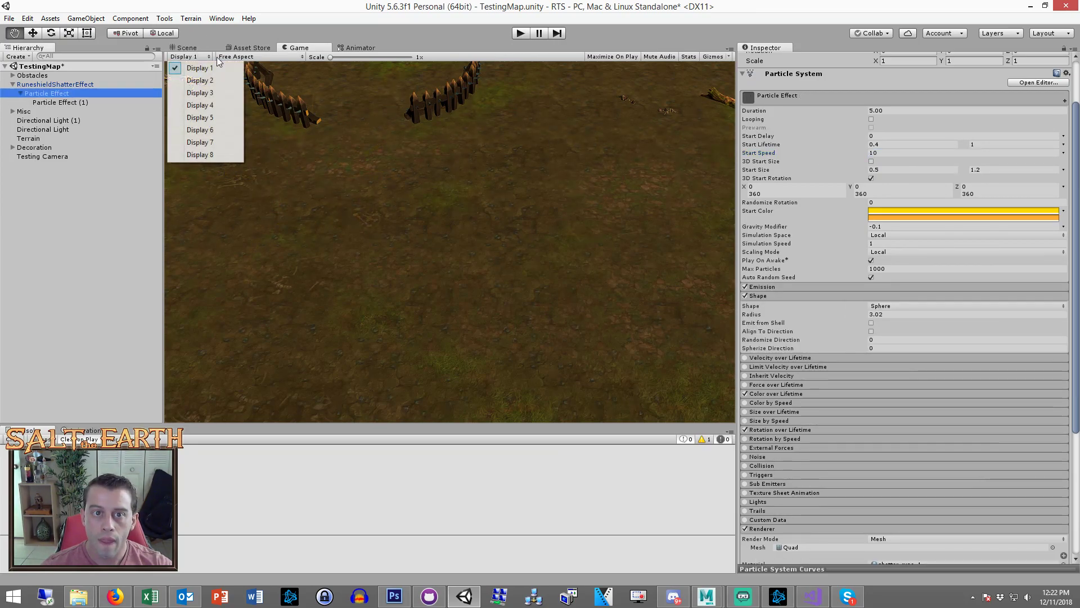
{"action": "left_click", "coordinate": [187, 47]}
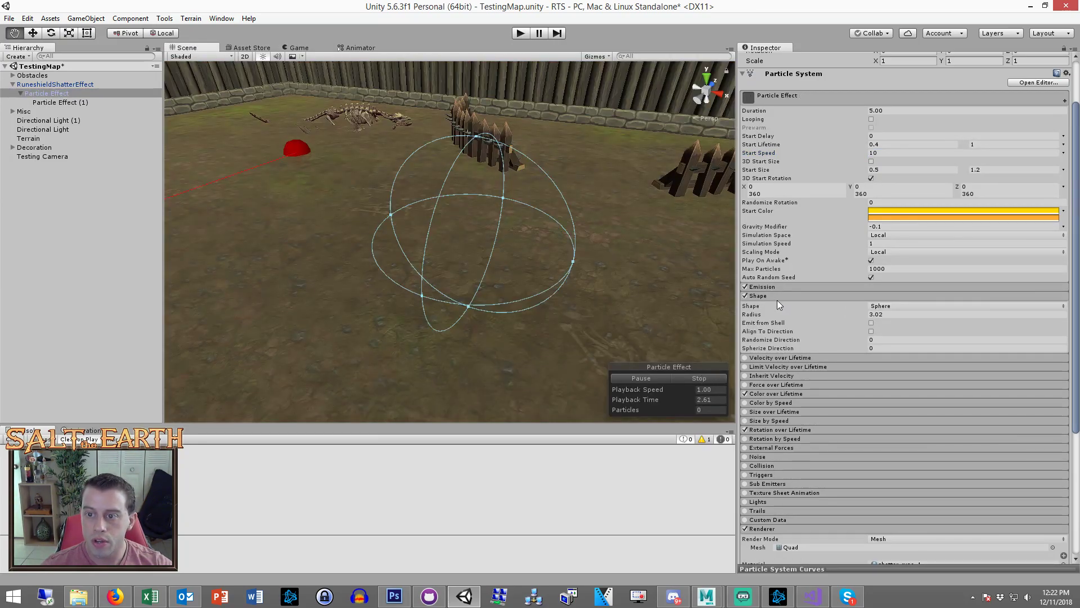
{"action": "left_click", "coordinate": [778, 298]}
{"action": "left_click", "coordinate": [714, 380]}
{"action": "left_click", "coordinate": [675, 378]}
{"action": "left_click", "coordinate": [667, 379]}
{"action": "left_click", "coordinate": [667, 380]}
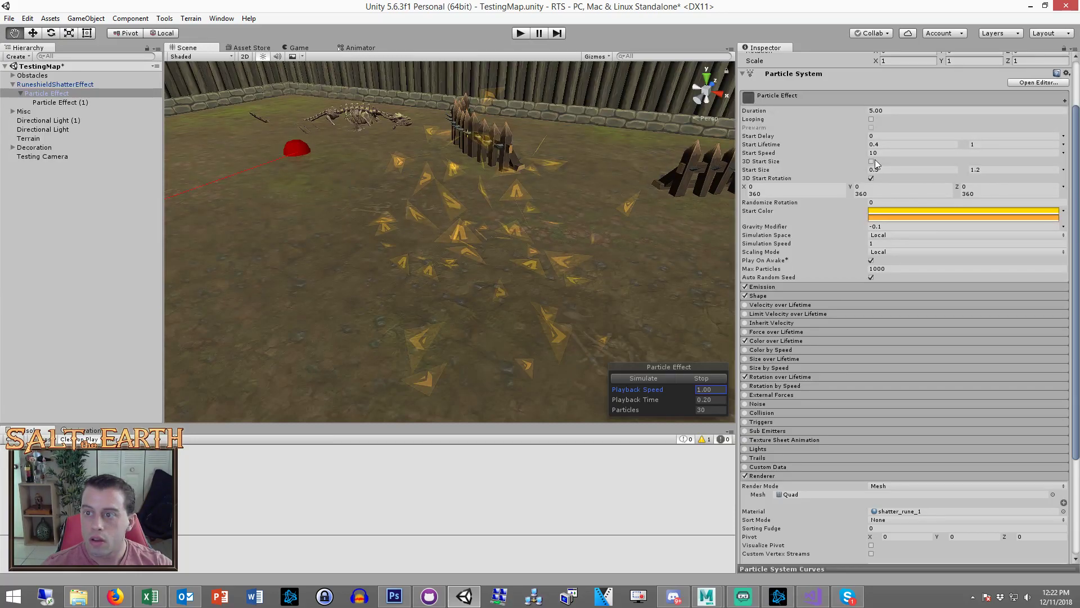
Set the maximum start lifetime to 0.6 on both Particle Effect and Particle Effect (1)
{"action": "left_click", "coordinate": [63, 102]}
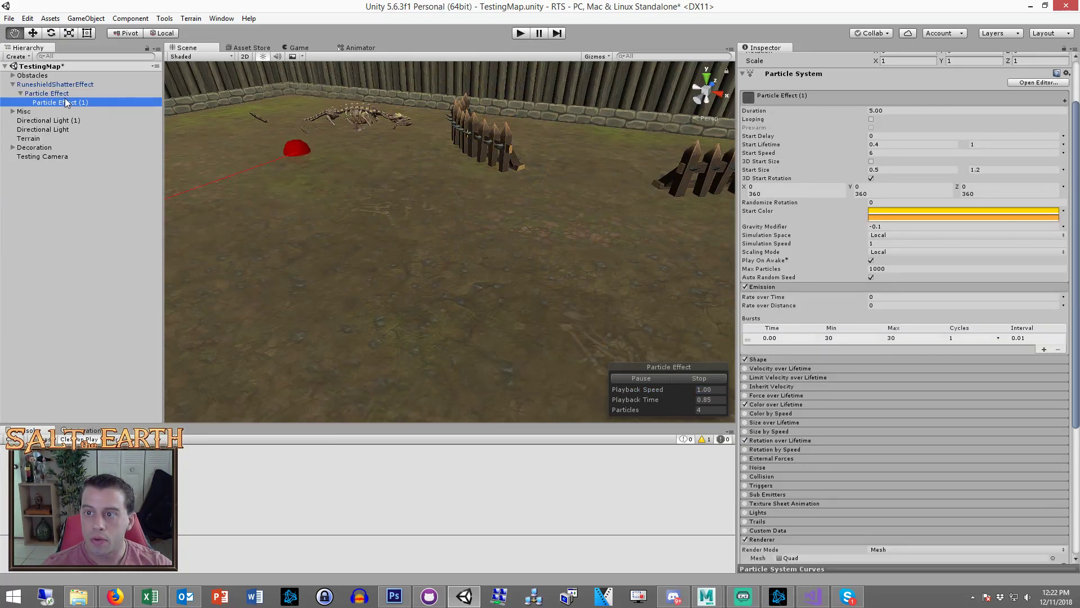
{"action": "left_click", "coordinate": [63, 94]}
{"action": "left_click", "coordinate": [987, 145]}
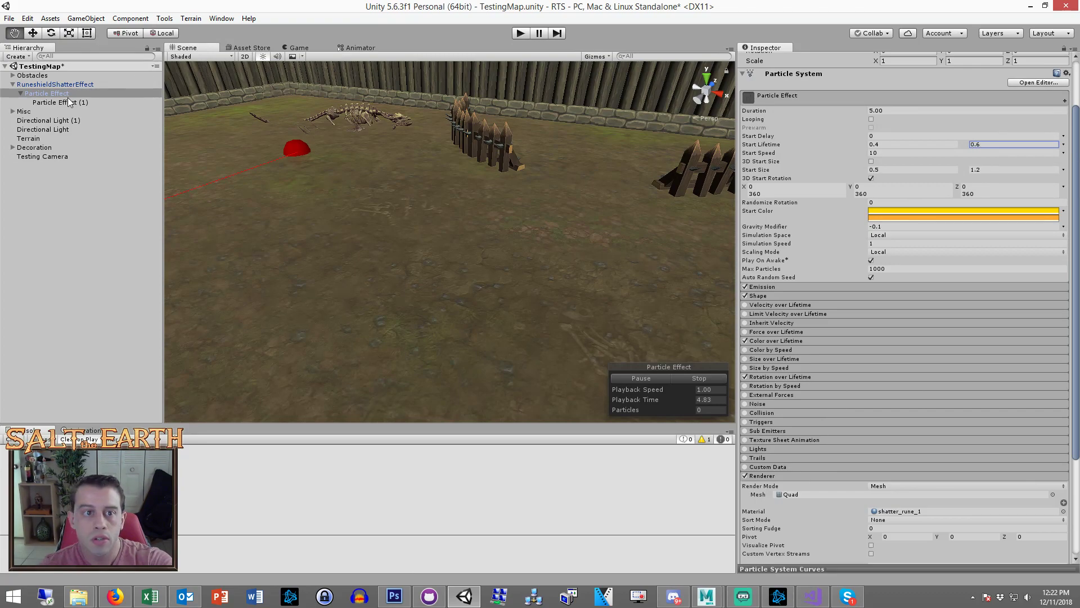
{"action": "left_click", "coordinate": [69, 102]}
{"action": "left_click", "coordinate": [994, 145]}
{"action": "type", "text": "0.6"}
Replay and pause the shatter effect and examine the shards in the Scene and Game views
{"action": "left_click", "coordinate": [677, 379]}
{"action": "left_click", "coordinate": [668, 380]}
{"action": "left_click", "coordinate": [675, 380]}
{"action": "left_click", "coordinate": [665, 381]}
{"action": "left_click", "coordinate": [665, 380]}
{"action": "left_click", "coordinate": [703, 379]}
{"action": "double_click", "coordinate": [659, 377]}
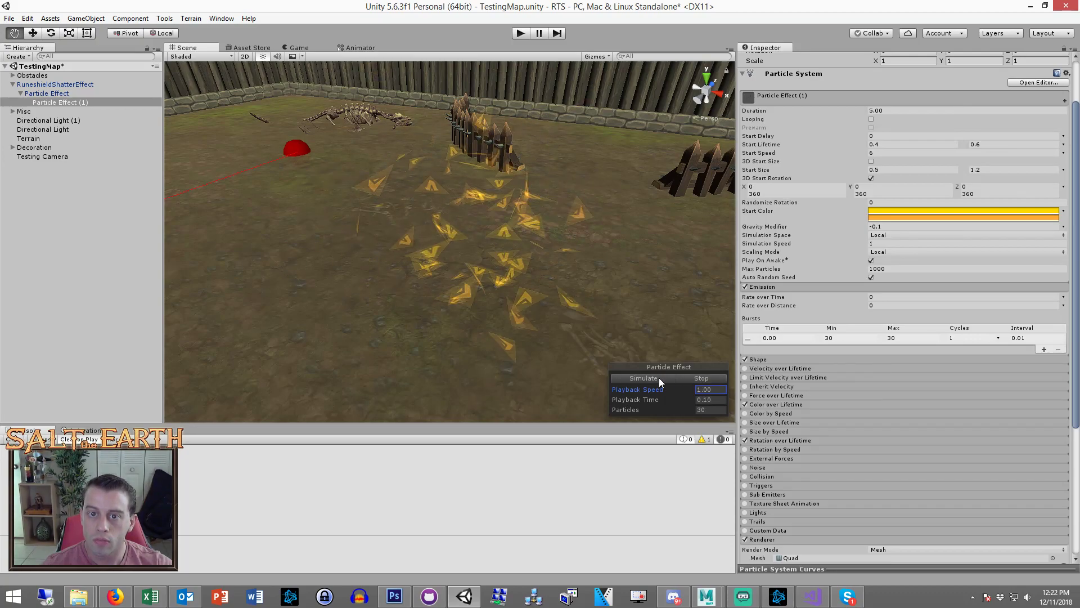
{"action": "left_click", "coordinate": [299, 48]}
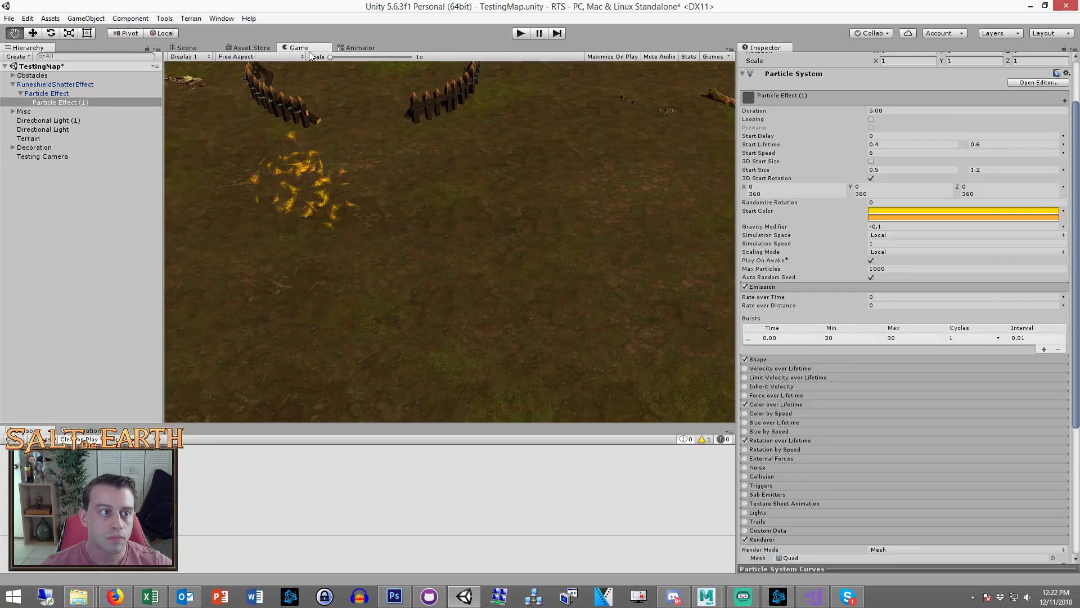
{"action": "left_click", "coordinate": [186, 48]}
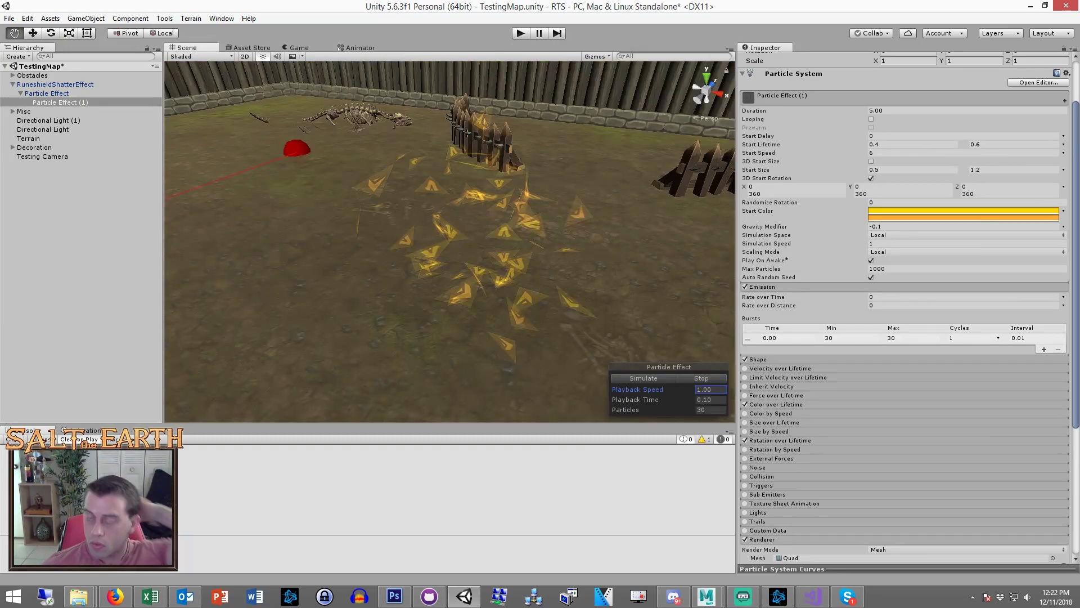
Place the Runeshield prefab in the scene, step through its aura, ring and rune child effects, and delete it again
{"action": "key", "text": "shift+d"}
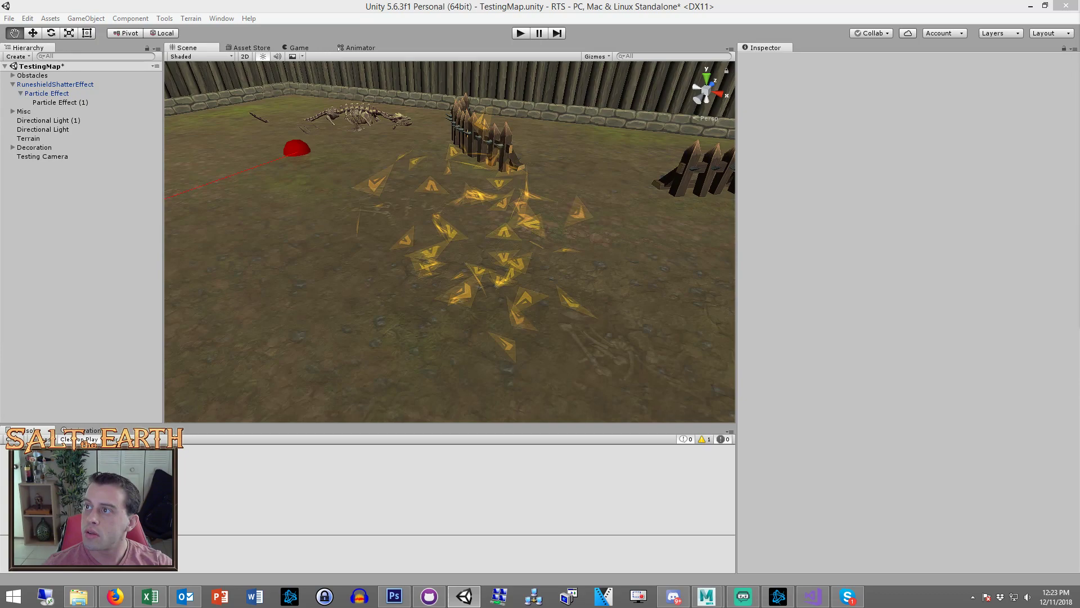
{"action": "left_click_drag", "start_coordinate": [851, 99], "coordinate": [415, 301]}
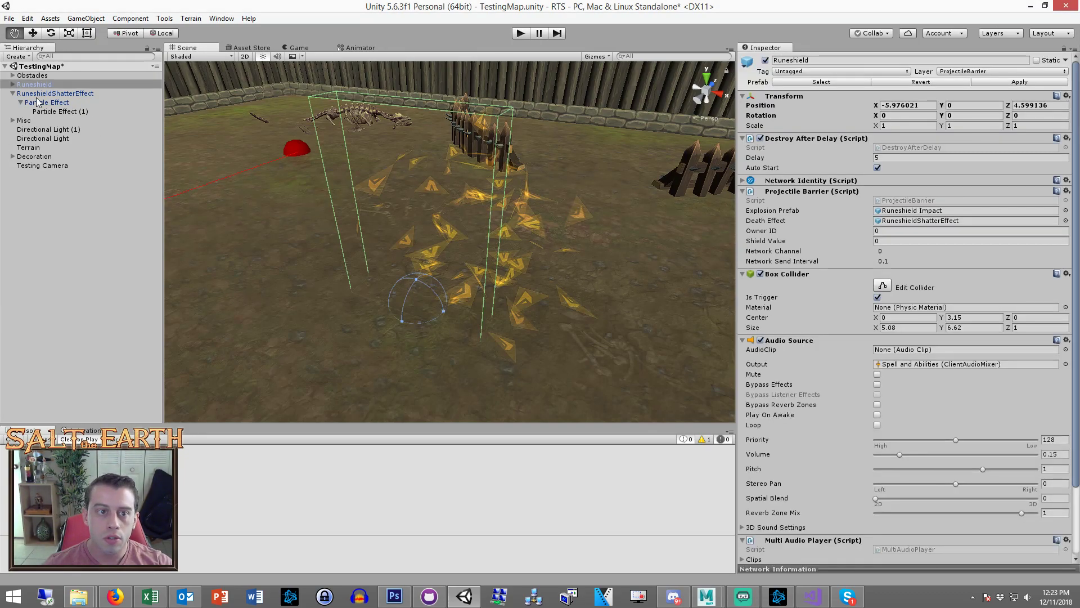
{"action": "left_click", "coordinate": [25, 94]}
{"action": "left_click", "coordinate": [21, 93]}
{"action": "left_click", "coordinate": [66, 103]}
{"action": "left_click", "coordinate": [66, 111]}
{"action": "left_click", "coordinate": [66, 121]}
{"action": "left_click", "coordinate": [67, 130]}
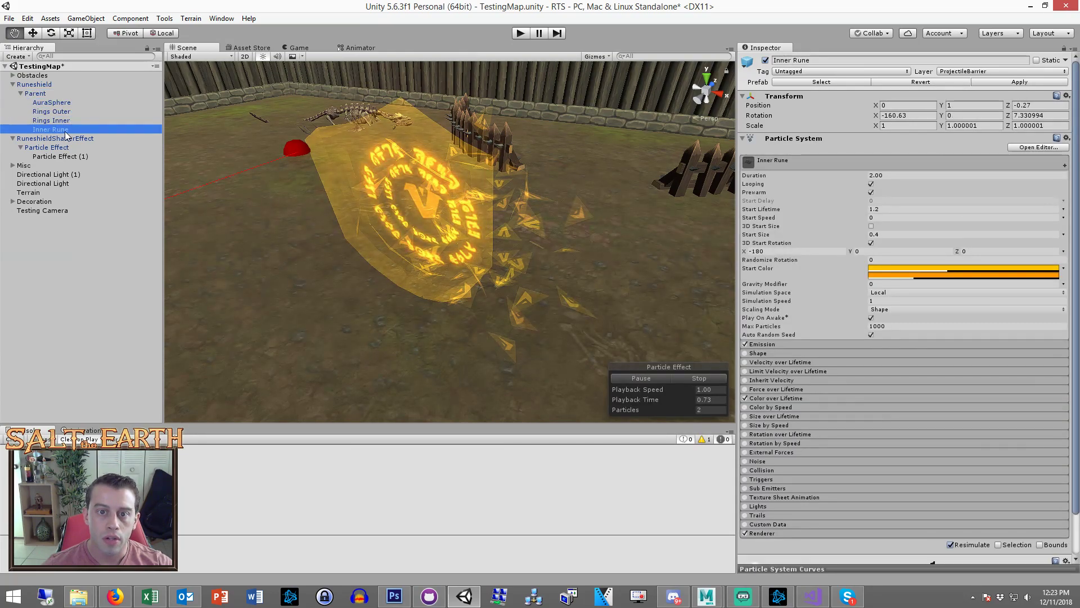
{"action": "left_click", "coordinate": [50, 87]}
{"action": "key", "text": "Delete"}
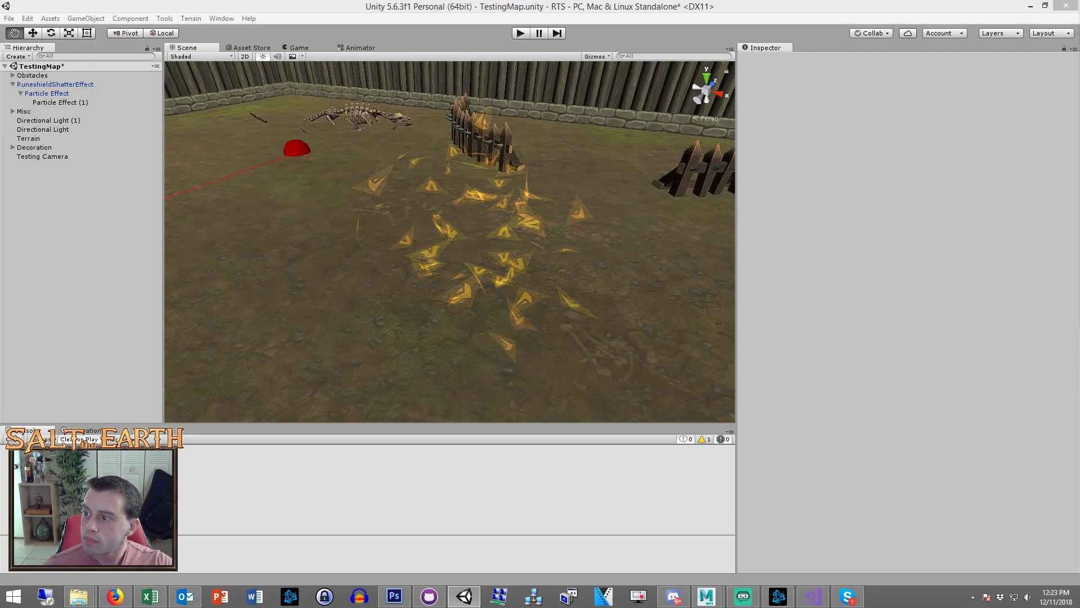
Enlarge the asset preview and browse the shockwave and hit effect materials for a suitable burst
{"action": "left_click_drag", "start_coordinate": [967, 566], "coordinate": [973, 204]}
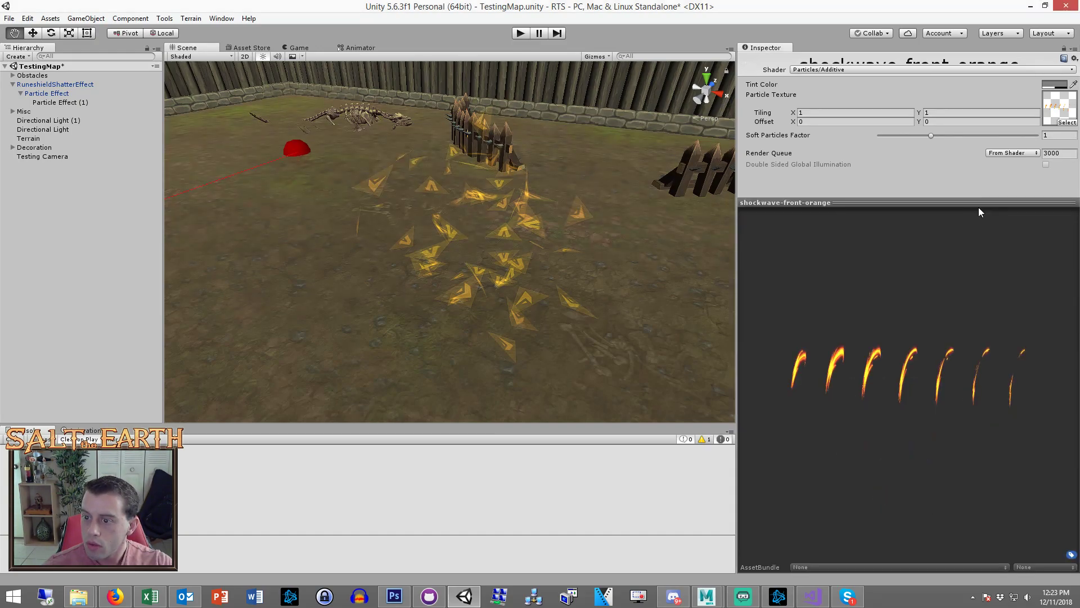
{"action": "key", "text": "Down"}
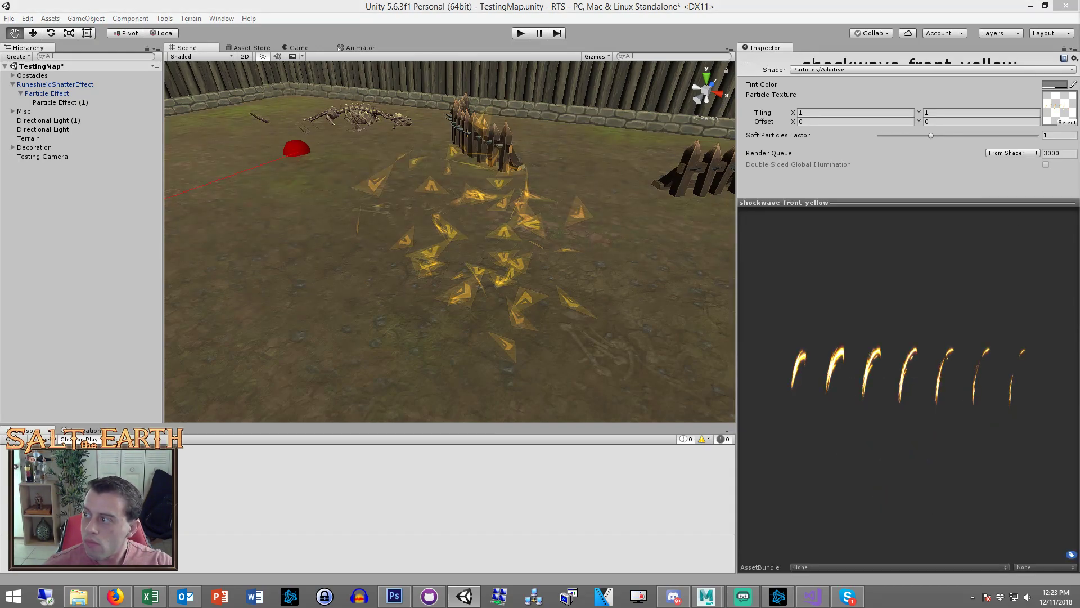
{"action": "key", "text": "Down"}
{"action": "key", "text": "Down"}
{"action": "key", "text": "Down"}
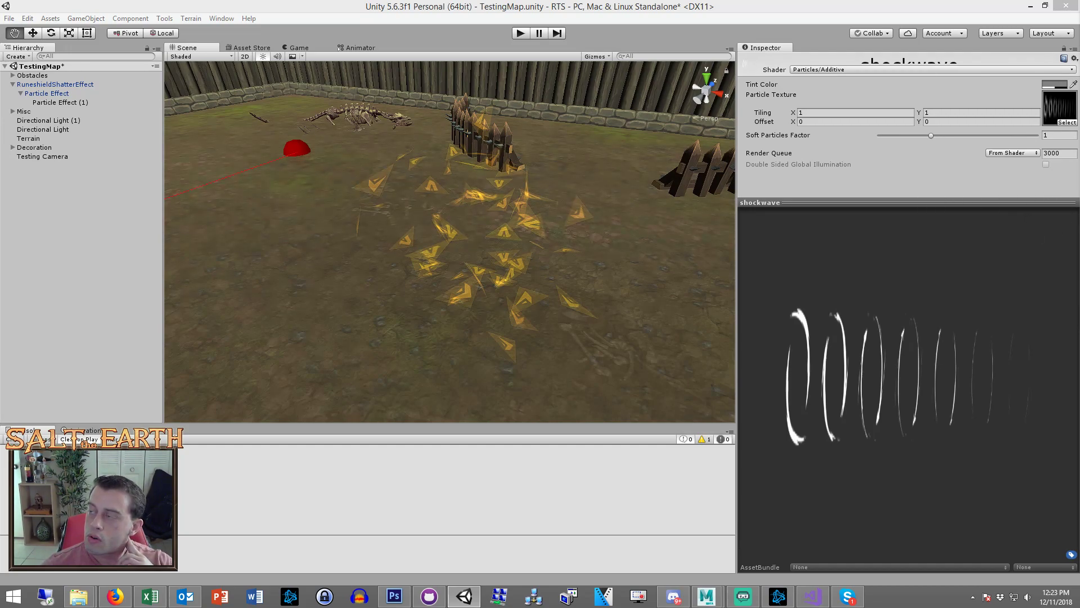
{"action": "key", "text": "Down"}
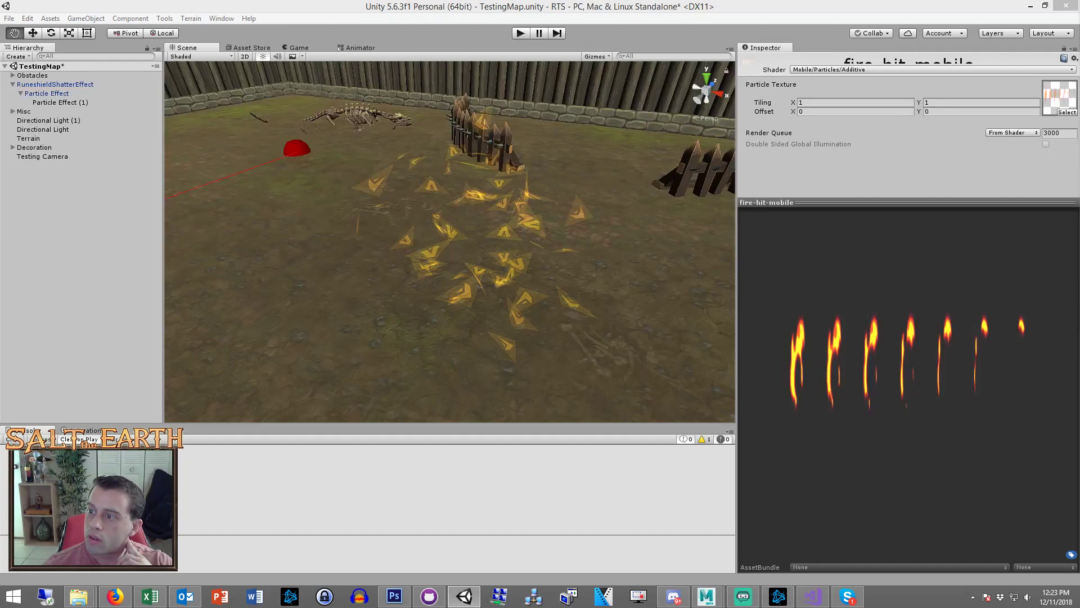
{"action": "key", "text": "Down"}
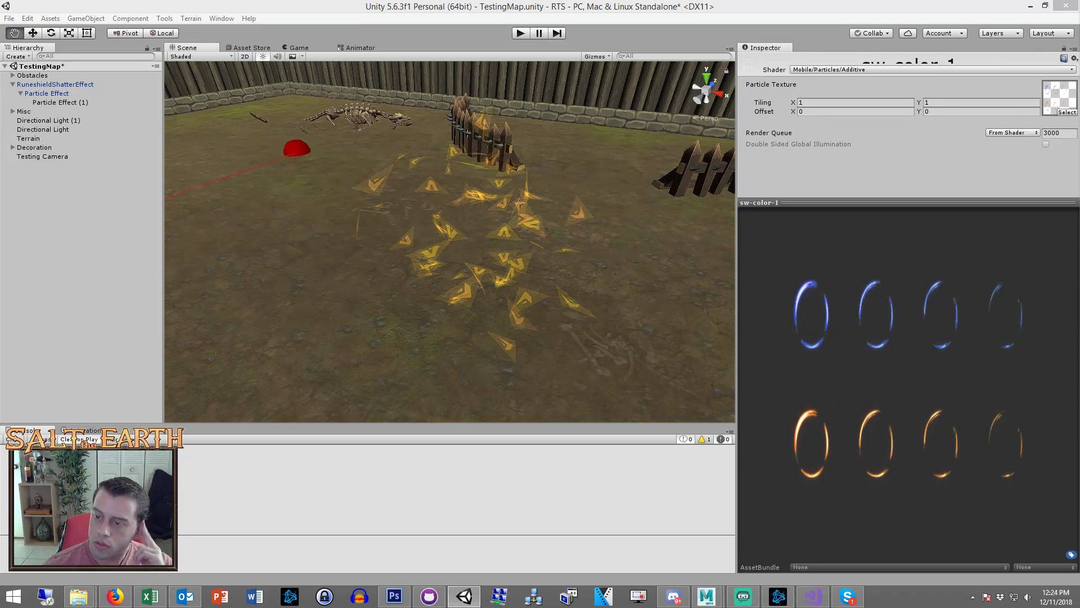
{"action": "key", "text": "Up"}
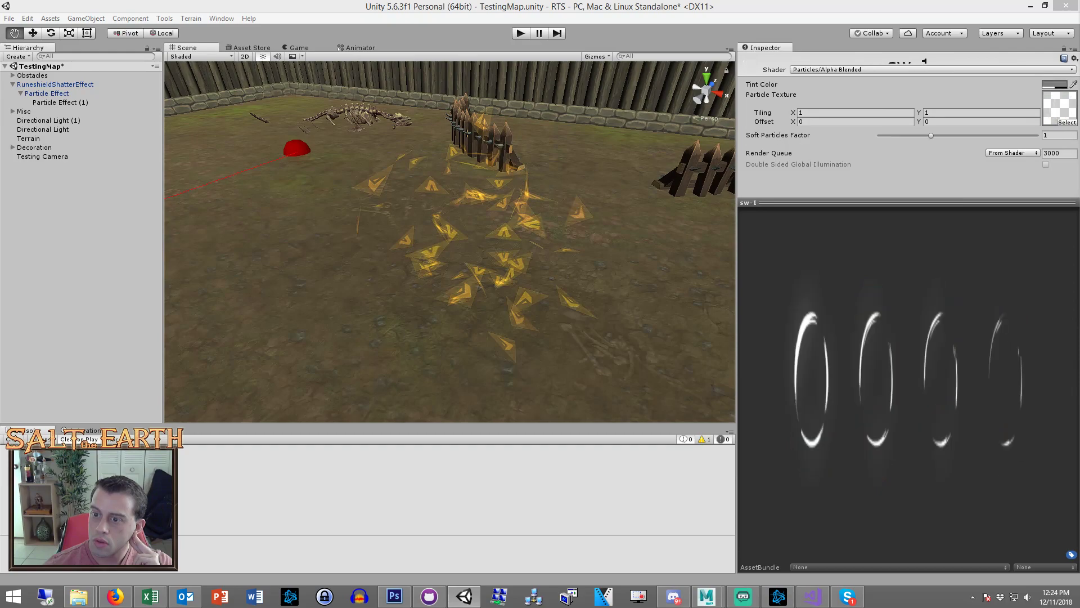
{"action": "key", "text": "Down"}
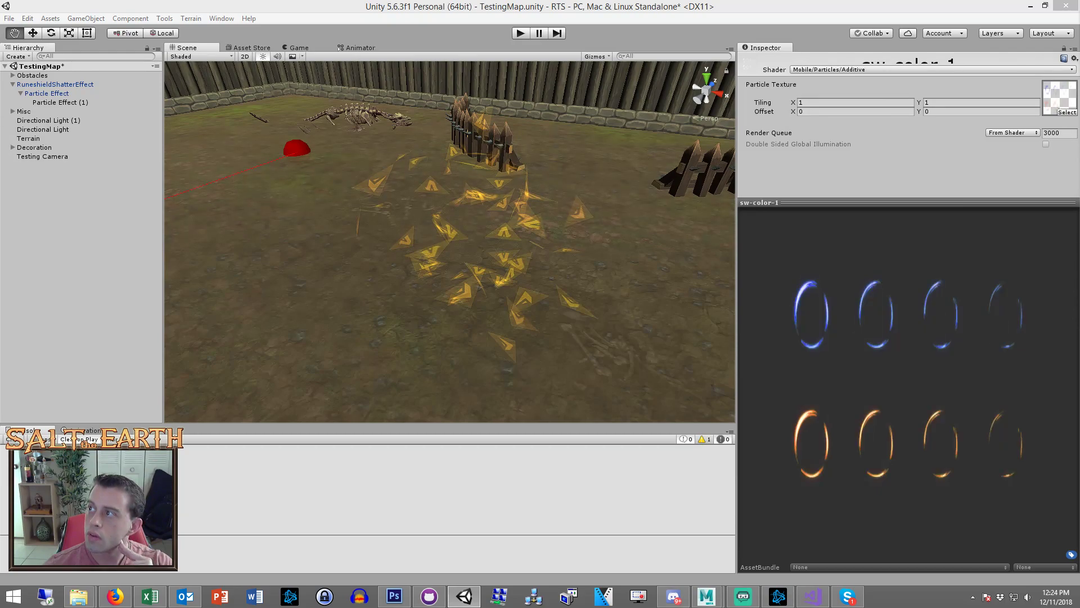
{"action": "key", "text": "Up"}
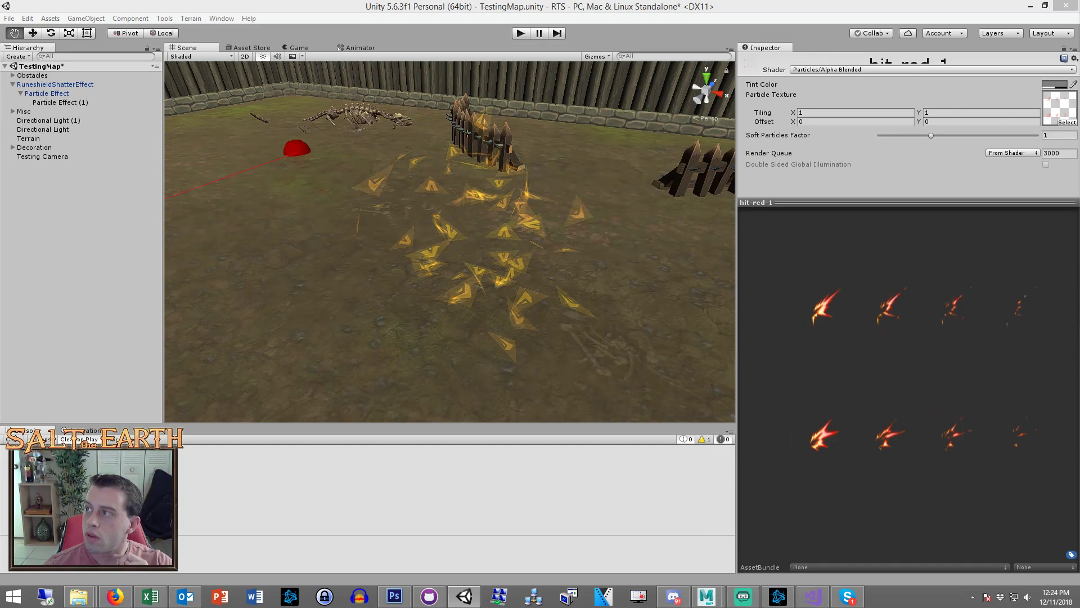
Place the hit-yellow-1 prefab beside the shards, raise it to a Y position of 2.51, and play its effect
{"action": "key", "text": "Up"}
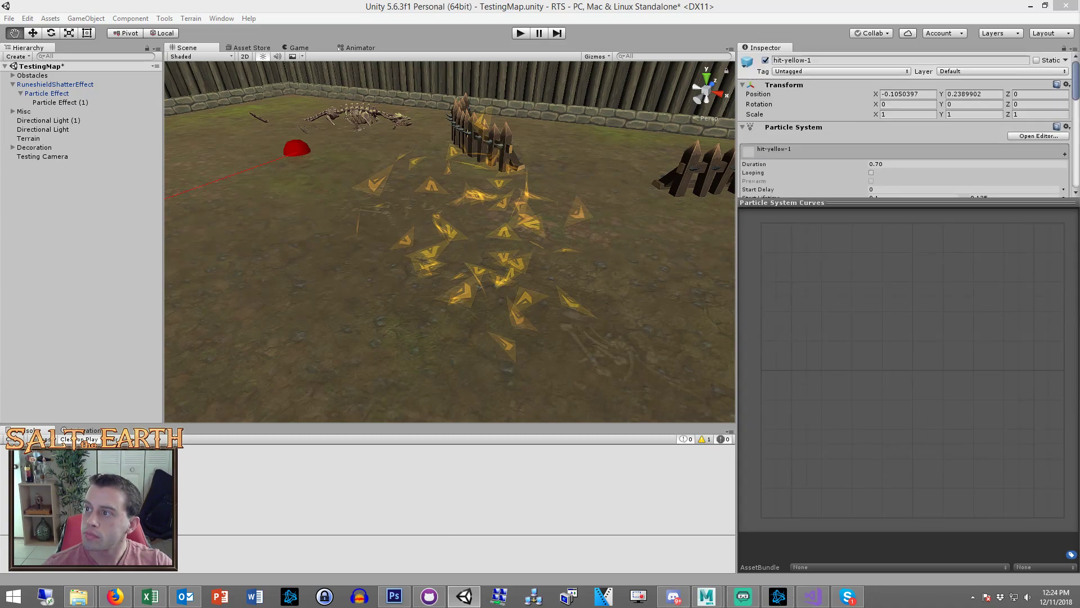
{"action": "left_click_drag", "start_coordinate": [488, 301], "coordinate": [383, 294]}
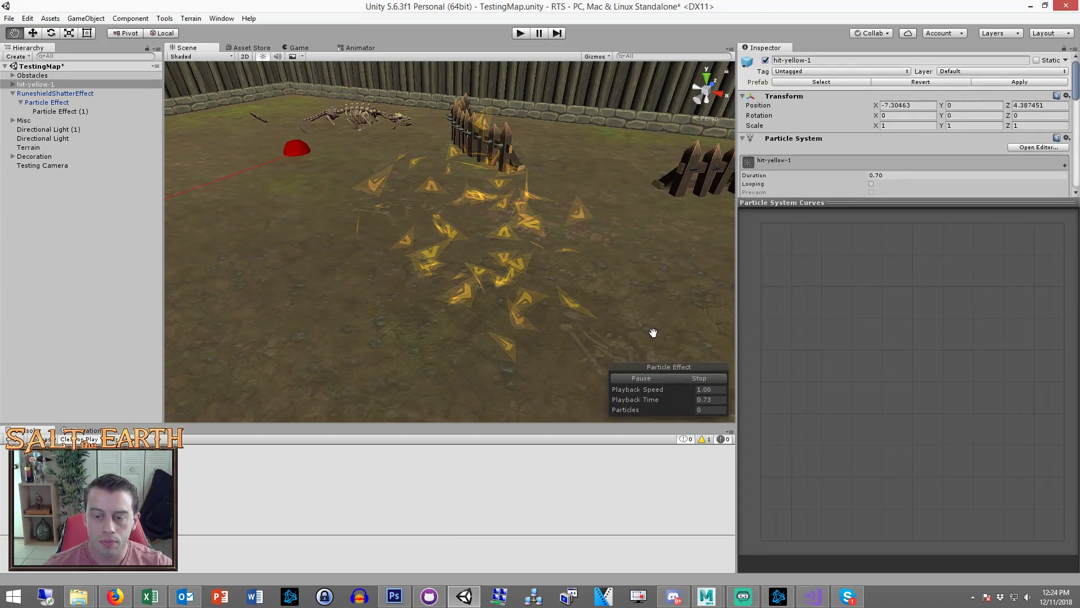
{"action": "key", "text": "w"}
{"action": "left_click_drag", "start_coordinate": [373, 251], "coordinate": [363, 186]}
{"action": "left_click", "coordinate": [650, 378]}
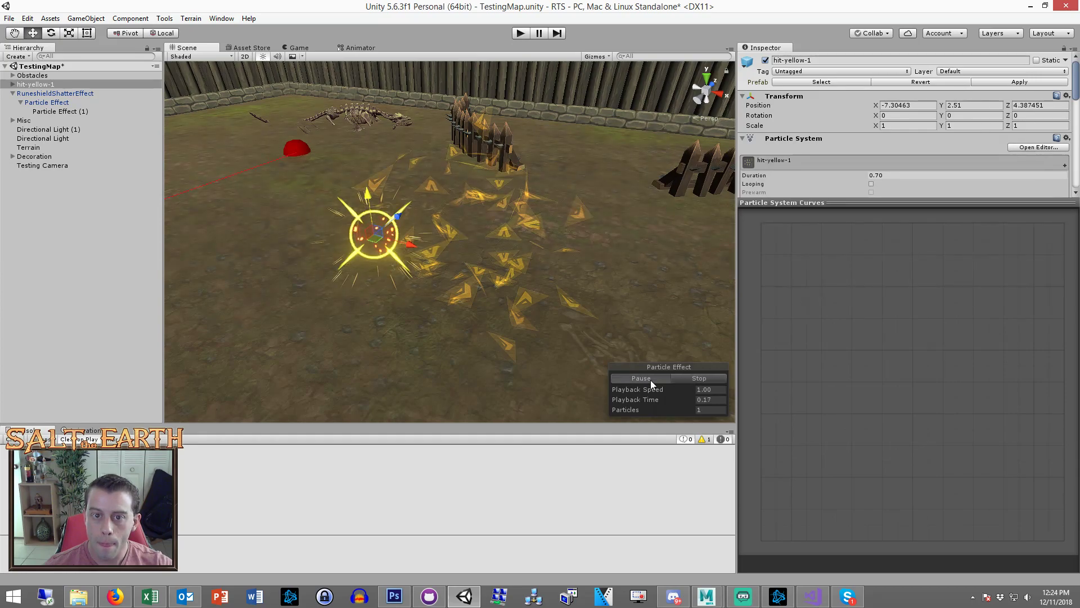
{"action": "left_click", "coordinate": [651, 377]}
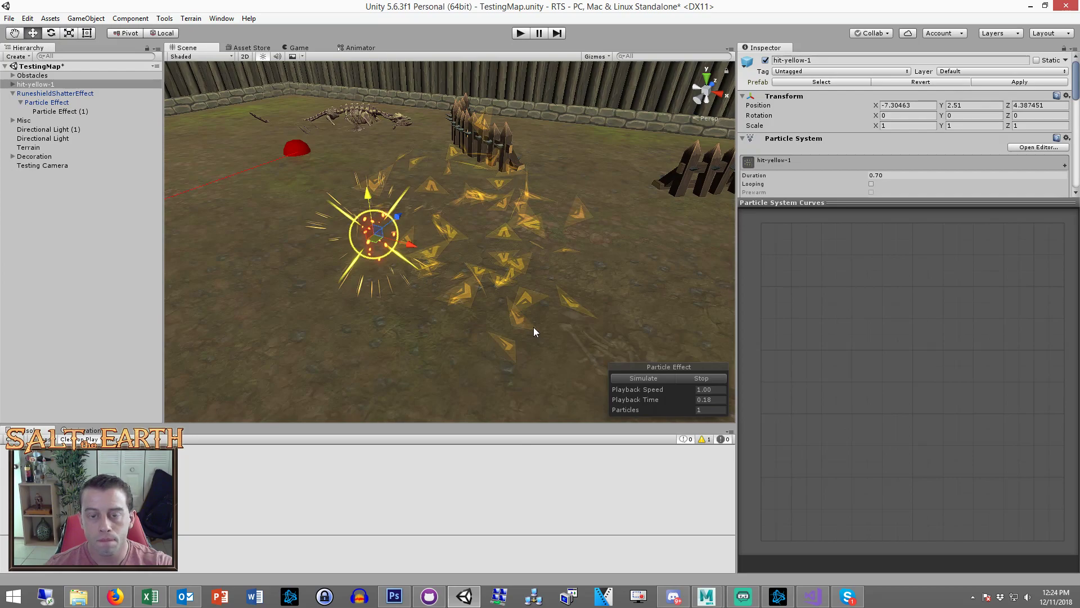
{"action": "left_click", "coordinate": [652, 380]}
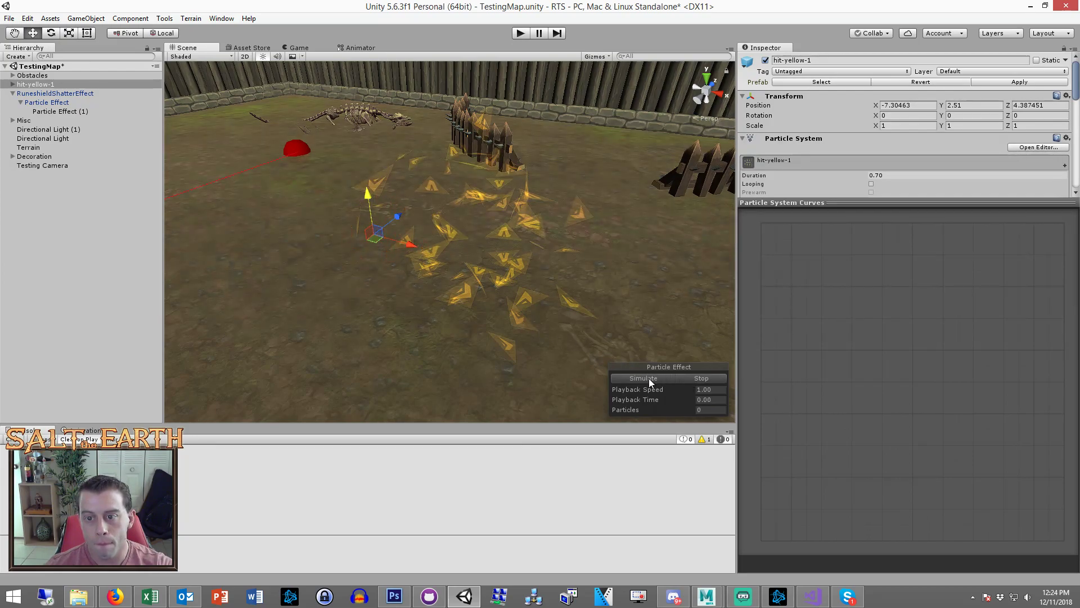
{"action": "left_click", "coordinate": [649, 378]}
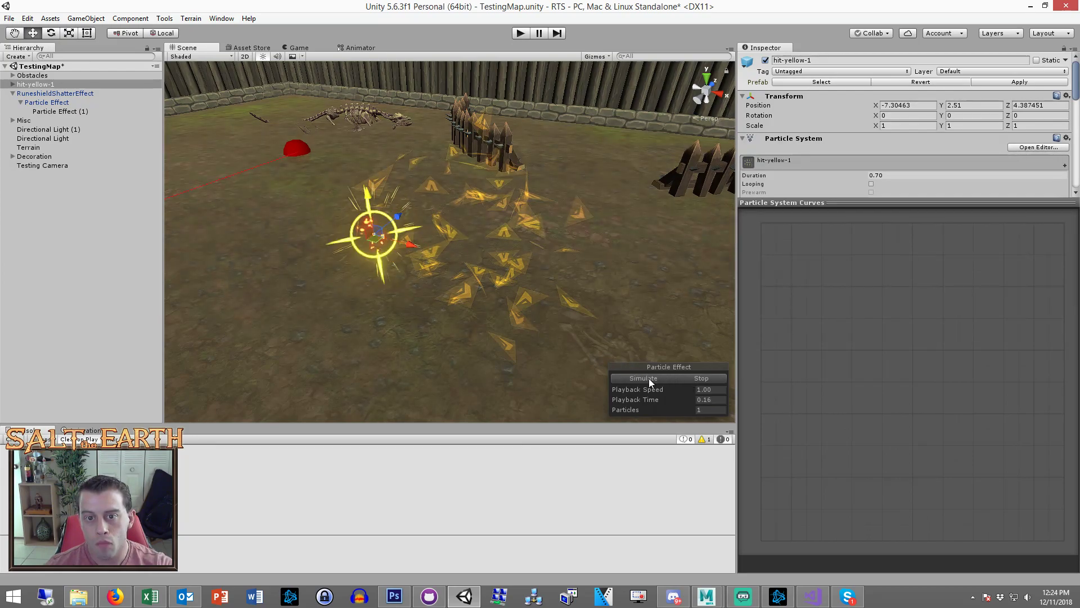
Unparent lines-1, glow, particles and flash from hit-yellow-1, moving them to the end of the scene root
{"action": "left_click", "coordinate": [15, 87]}
{"action": "left_click", "coordinate": [13, 84]}
{"action": "left_click", "coordinate": [35, 94]}
{"action": "left_click", "coordinate": [32, 121], "text": "shift"}
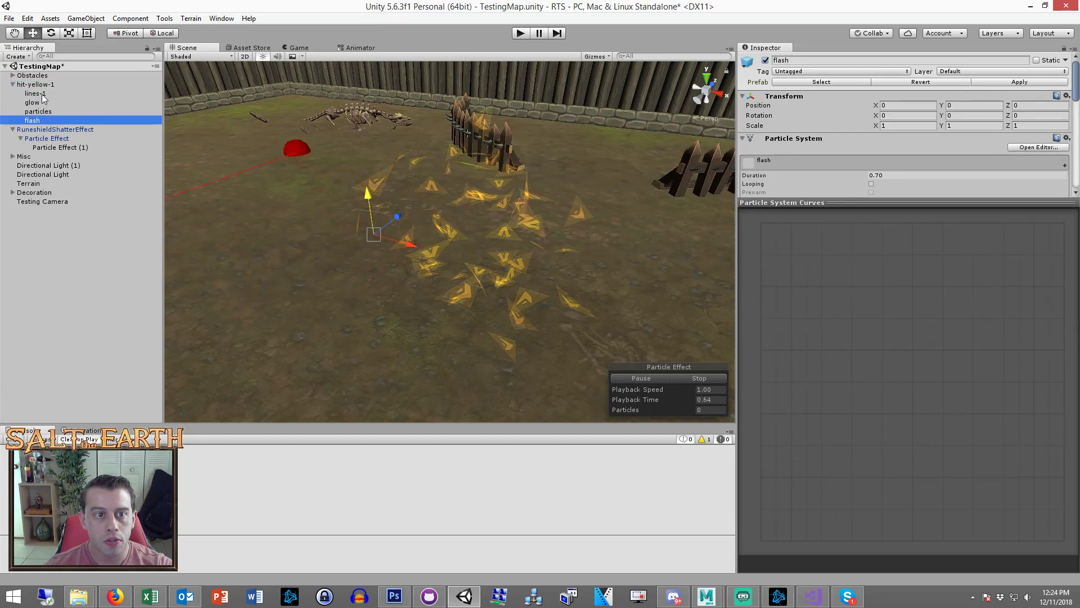
{"action": "left_click_drag", "start_coordinate": [40, 112], "coordinate": [55, 263]}
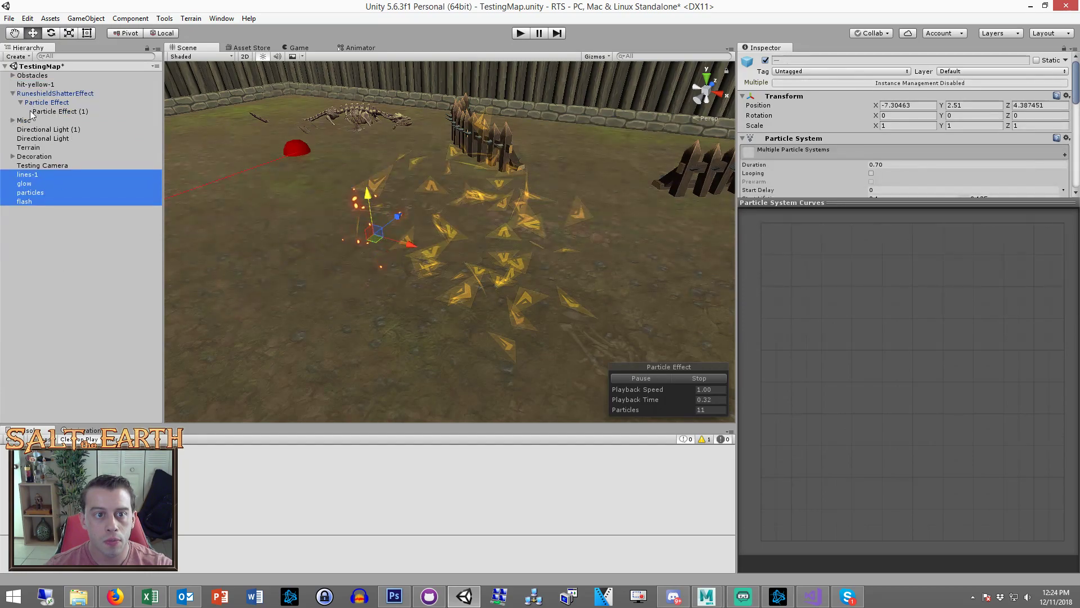
Play lines-1, glow, particles and flash one at a time to compare what each contributes to the hit burst
{"action": "left_click", "coordinate": [31, 174]}
{"action": "left_click", "coordinate": [703, 377]}
{"action": "left_click", "coordinate": [661, 379]}
{"action": "left_click", "coordinate": [662, 380]}
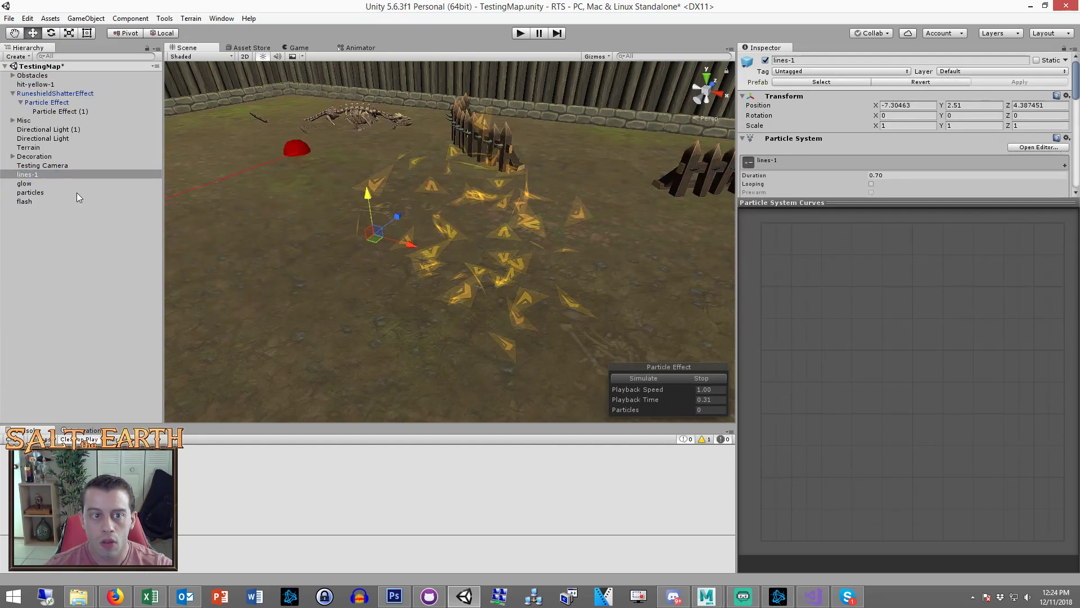
{"action": "left_click", "coordinate": [25, 184]}
{"action": "left_click", "coordinate": [659, 377]}
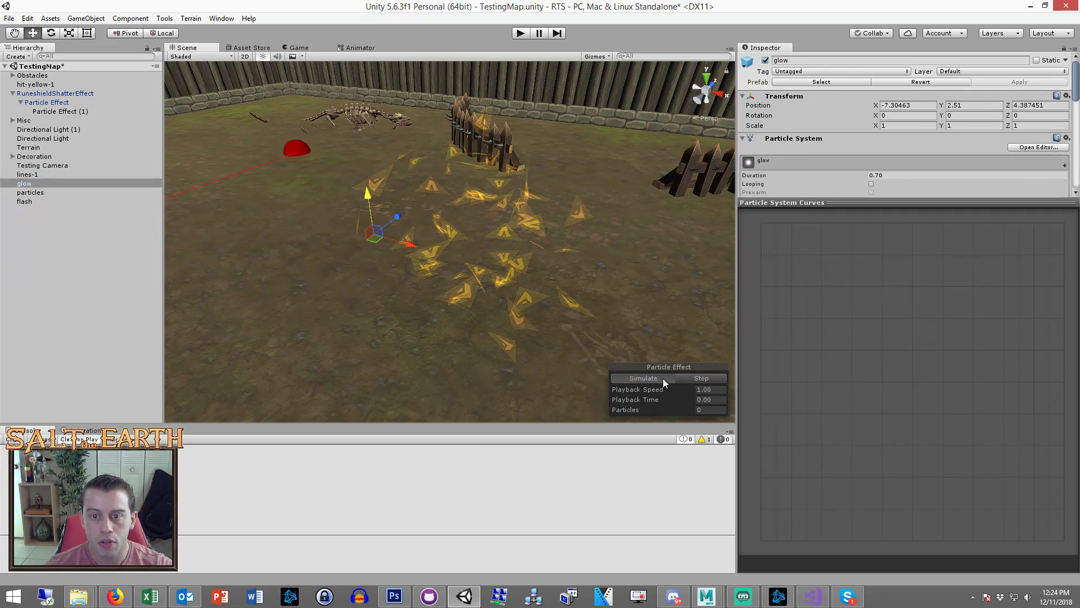
{"action": "left_click", "coordinate": [31, 193]}
{"action": "left_click", "coordinate": [656, 378]}
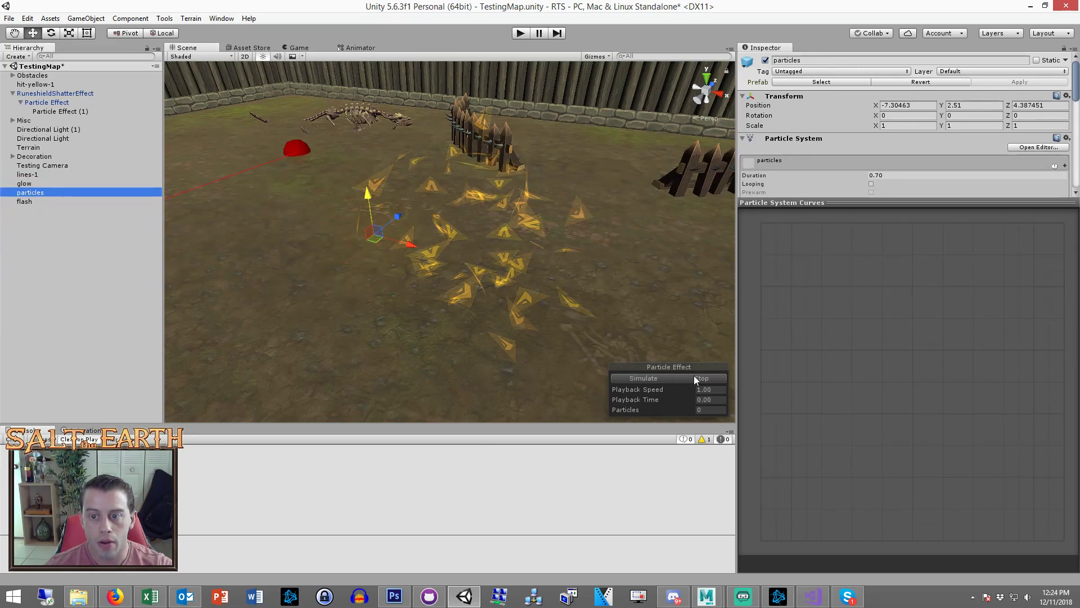
{"action": "left_click", "coordinate": [657, 377]}
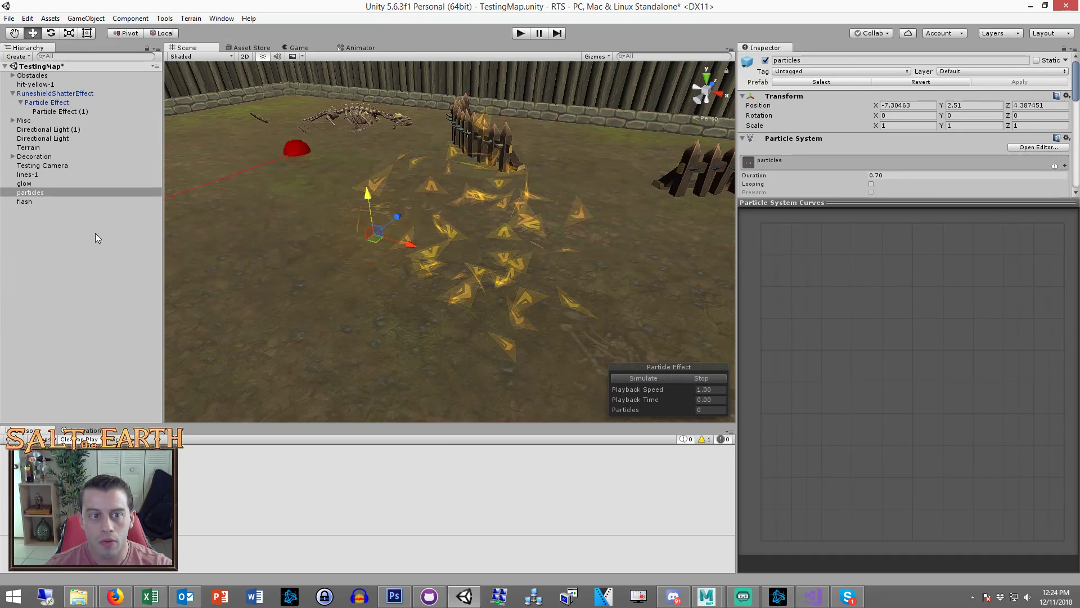
{"action": "left_click", "coordinate": [25, 201]}
{"action": "left_click", "coordinate": [663, 377]}
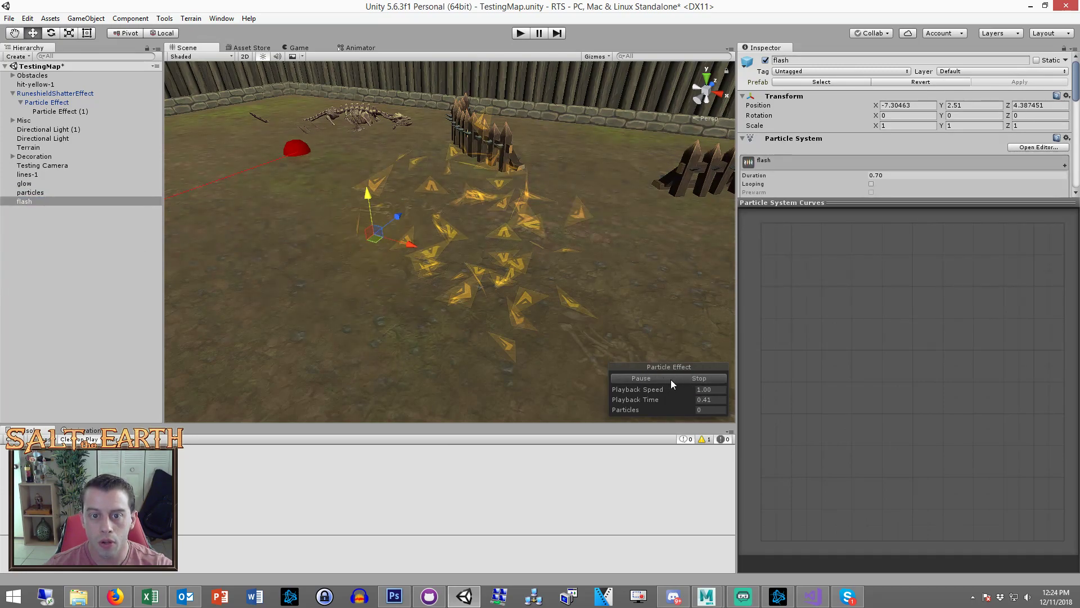
{"action": "left_click", "coordinate": [652, 378]}
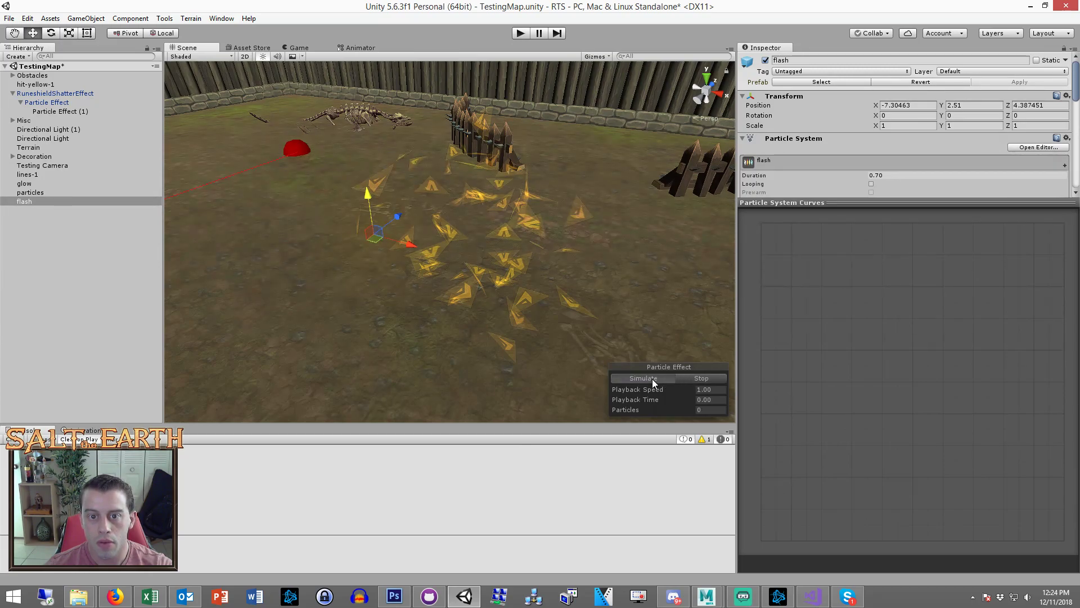
{"action": "left_click", "coordinate": [695, 378]}
{"action": "left_click", "coordinate": [659, 379]}
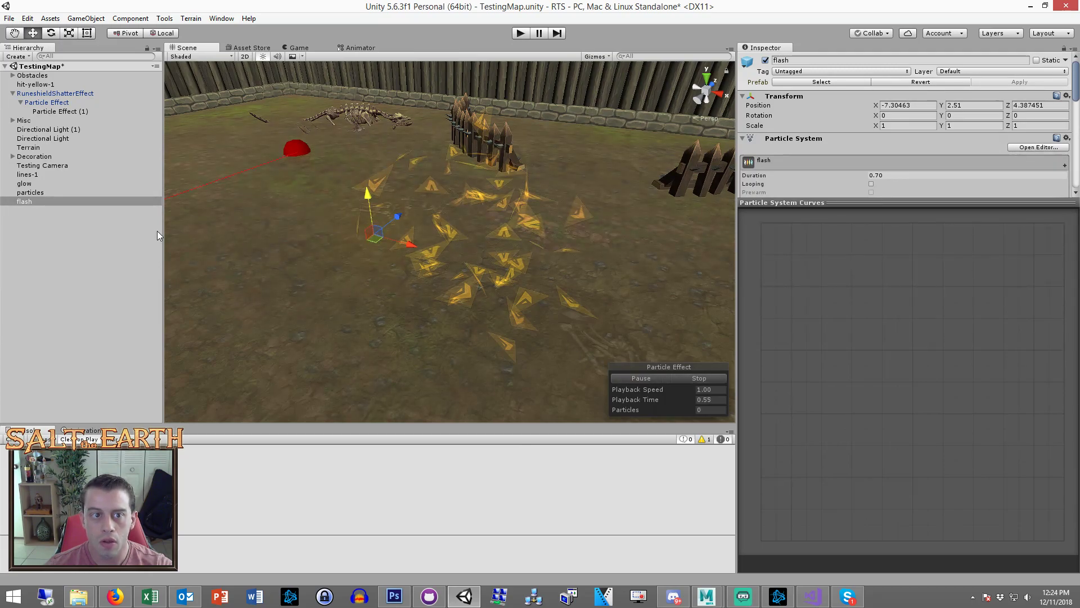
Delete the emptied hit-yellow-1 parent object from the scene
{"action": "left_click", "coordinate": [113, 228]}
{"action": "left_click", "coordinate": [35, 85]}
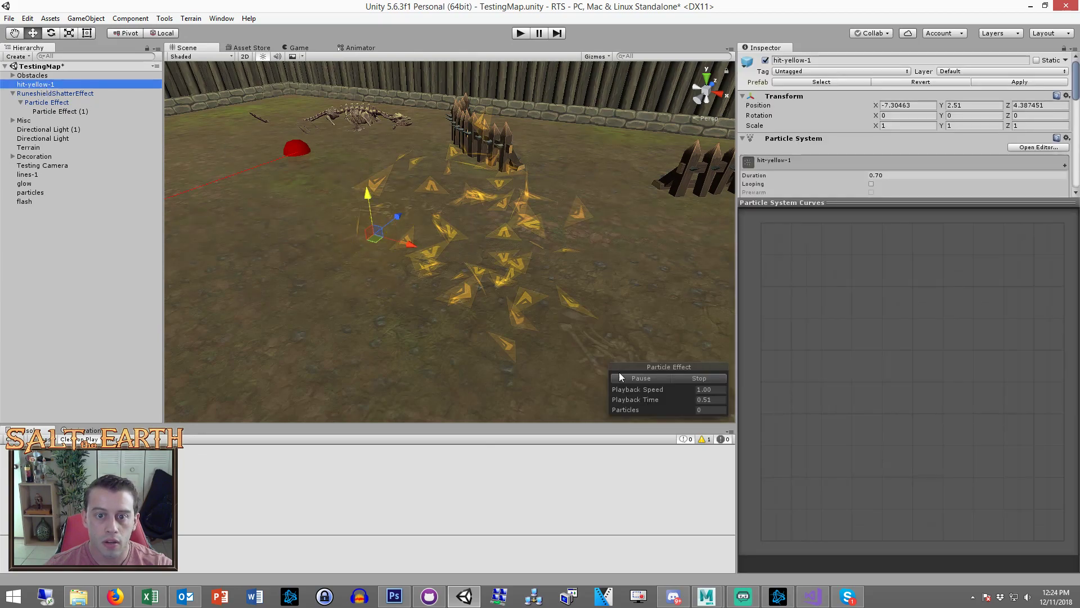
{"action": "key", "text": "Delete"}
{"action": "left_click", "coordinate": [31, 184]}
{"action": "left_click", "coordinate": [54, 209]}
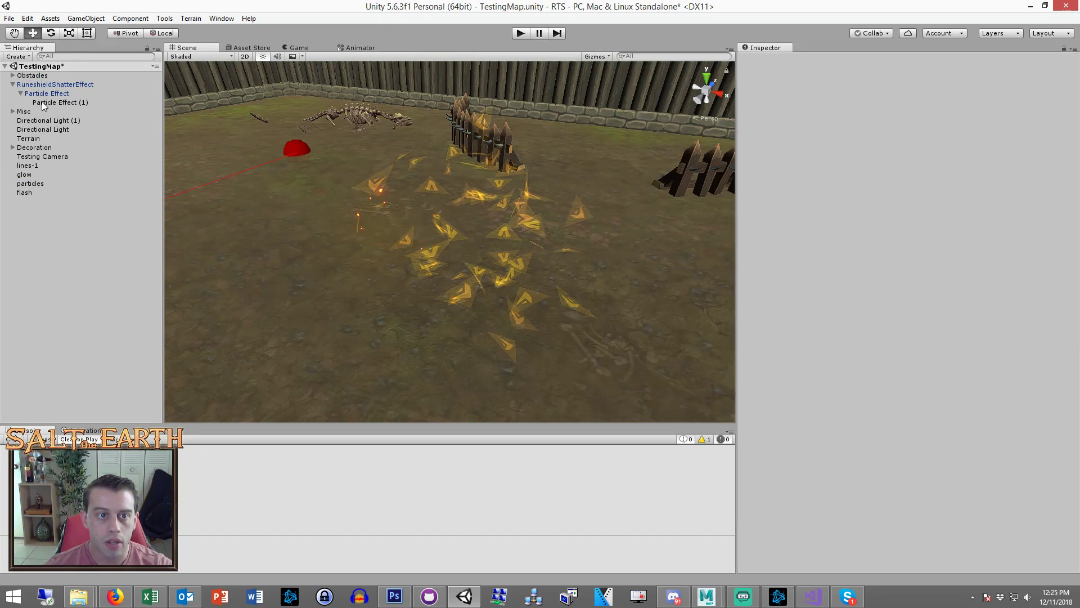
Parent lines-1, glow, particles and flash under RuneshieldShatterEffect's Particle Effect and set their local position to 0, 0, 0
{"action": "left_click", "coordinate": [45, 93]}
{"action": "left_click", "coordinate": [40, 165]}
{"action": "left_click", "coordinate": [42, 193], "text": "shift"}
{"action": "left_click_drag", "start_coordinate": [43, 192], "coordinate": [53, 97]}
{"action": "left_click", "coordinate": [914, 106]}
{"action": "type", "text": "0"}
{"action": "left_click", "coordinate": [974, 106]}
{"action": "type", "text": "0"}
{"action": "left_click", "coordinate": [1028, 107]}
{"action": "type", "text": "0"}
Play the combined shatter burst and delete the particles child from it
{"action": "left_click", "coordinate": [664, 376]}
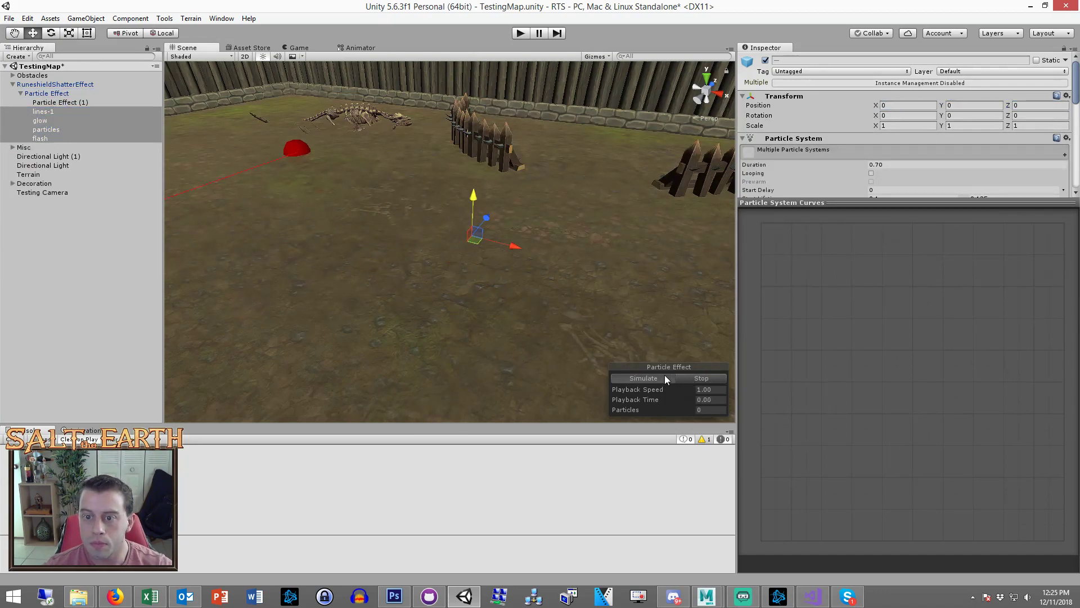
{"action": "left_click", "coordinate": [663, 377]}
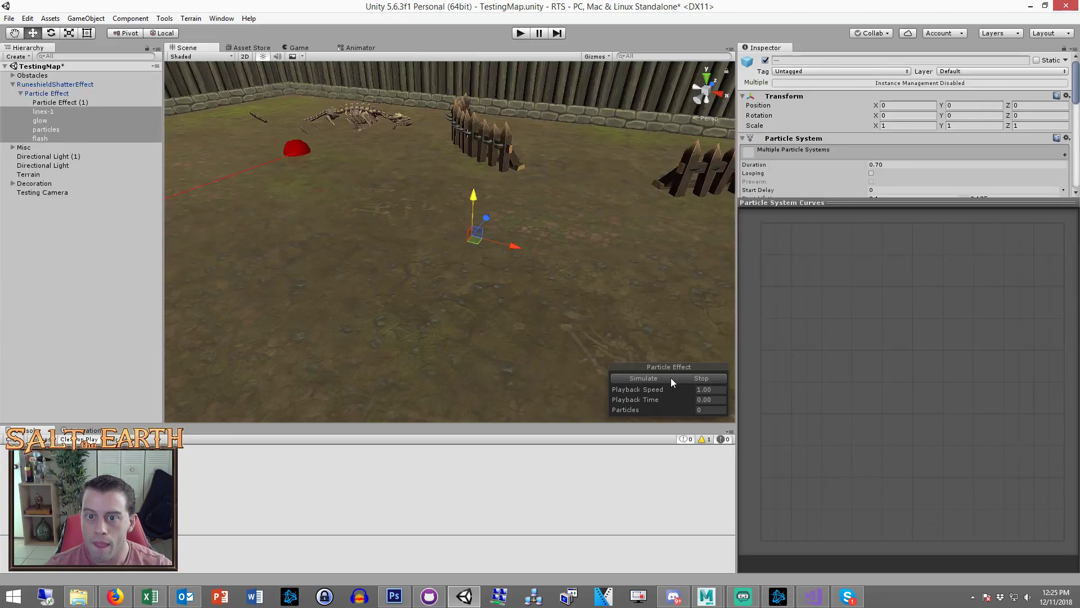
{"action": "left_click", "coordinate": [661, 379]}
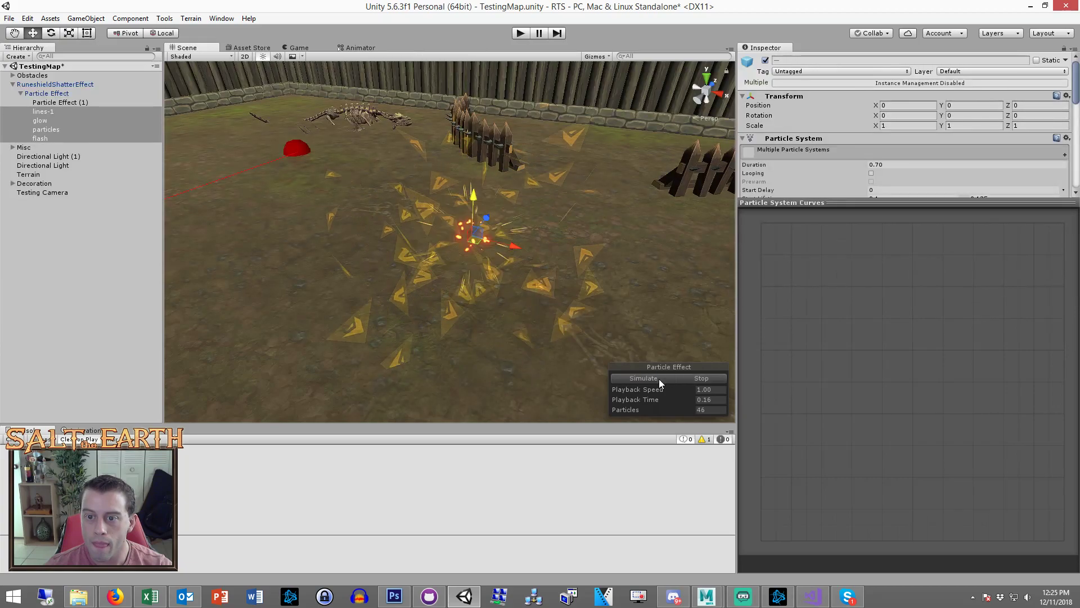
{"action": "left_click", "coordinate": [48, 130]}
{"action": "key", "text": "Delete"}
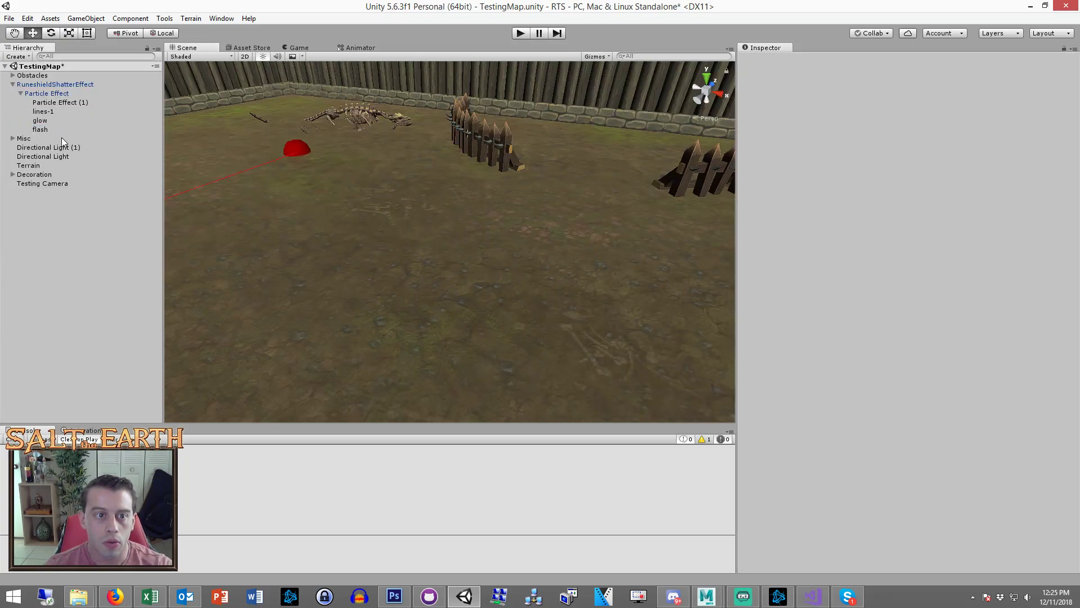
Replay the parent Particle Effect several times and examine the shatter burst from a different angle
{"action": "left_click", "coordinate": [47, 94]}
{"action": "left_click", "coordinate": [652, 378]}
{"action": "left_click", "coordinate": [665, 378]}
{"action": "left_click", "coordinate": [663, 378]}
{"action": "left_click", "coordinate": [678, 379]}
{"action": "left_click", "coordinate": [675, 377]}
{"action": "left_click", "coordinate": [670, 376]}
{"action": "left_click", "coordinate": [693, 376]}
{"action": "left_click", "coordinate": [670, 373]}
{"action": "left_click", "coordinate": [670, 373]}
{"action": "scroll", "coordinate": [501, 219], "scroll_direction": "down", "scroll_amount": 4}
{"action": "scroll", "coordinate": [502, 220], "scroll_direction": "down", "scroll_amount": 3}
{"action": "left_click_drag", "start_coordinate": [502, 277], "coordinate": [478, 274], "text": "alt"}
{"action": "scroll", "coordinate": [470, 263], "scroll_direction": "up", "scroll_amount": 8, "text": "alt"}
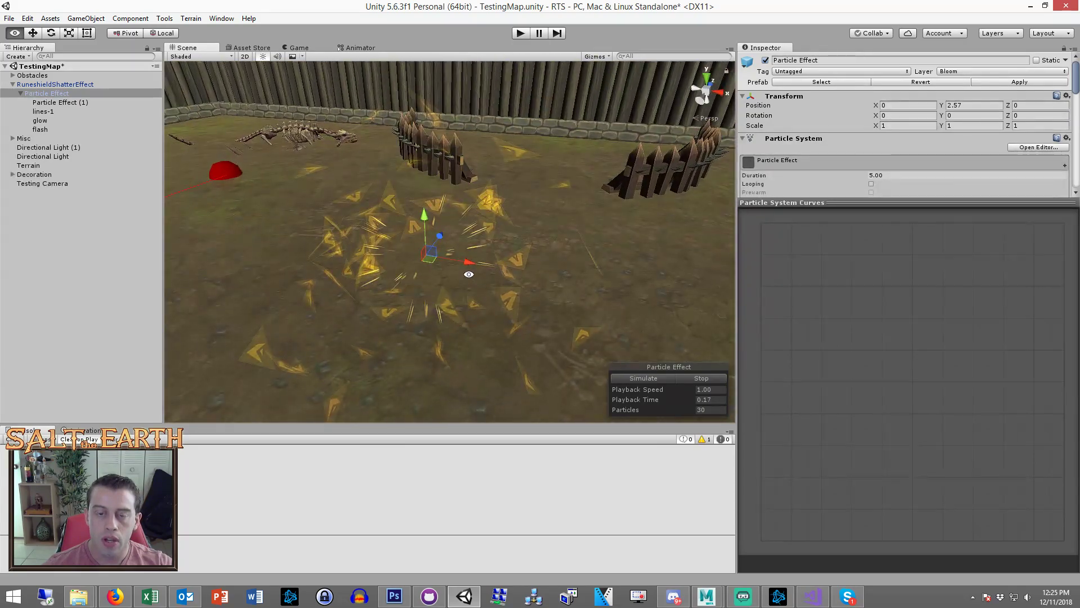
Select the RuneshieldShatterEffect root and enlarge the area showing its component properties
{"action": "left_click", "coordinate": [46, 84]}
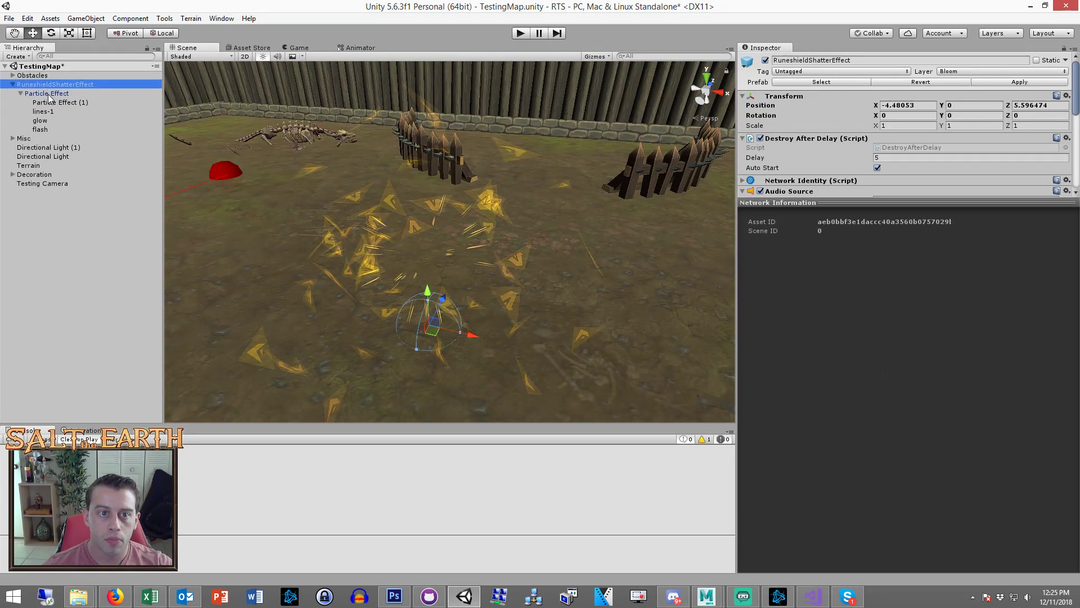
{"action": "left_click", "coordinate": [48, 93]}
{"action": "left_click", "coordinate": [59, 103]}
{"action": "left_click", "coordinate": [59, 95]}
{"action": "left_click", "coordinate": [61, 86]}
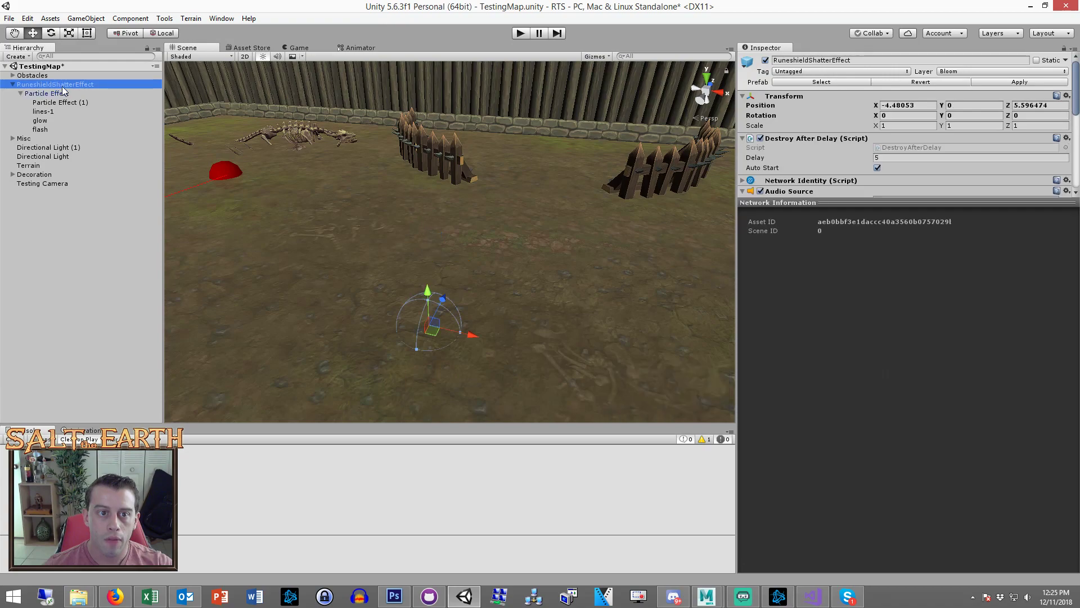
{"action": "left_click_drag", "start_coordinate": [923, 203], "coordinate": [903, 580]}
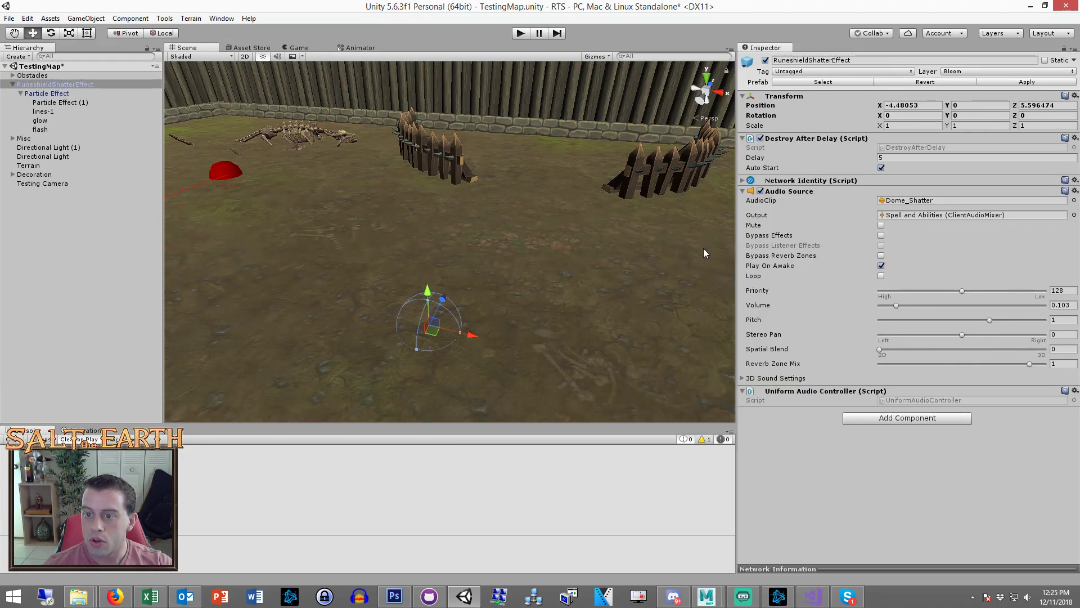
Set Particle Effect (1)'s sphere shape radius to 1.36 and its start lifetime range to 0.3–0.5
{"action": "left_click", "coordinate": [66, 95]}
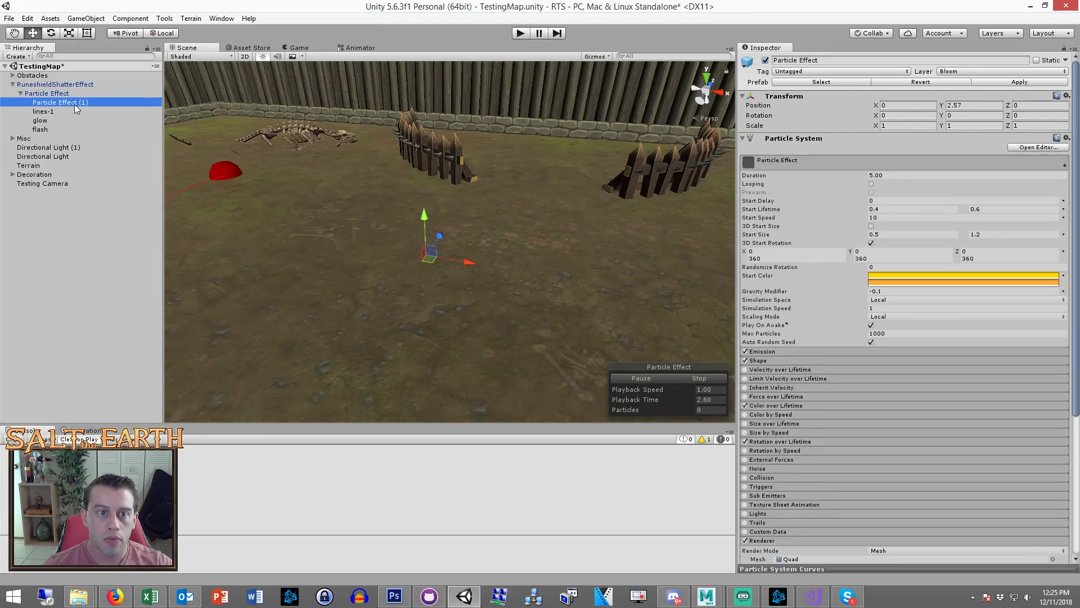
{"action": "left_click", "coordinate": [63, 103]}
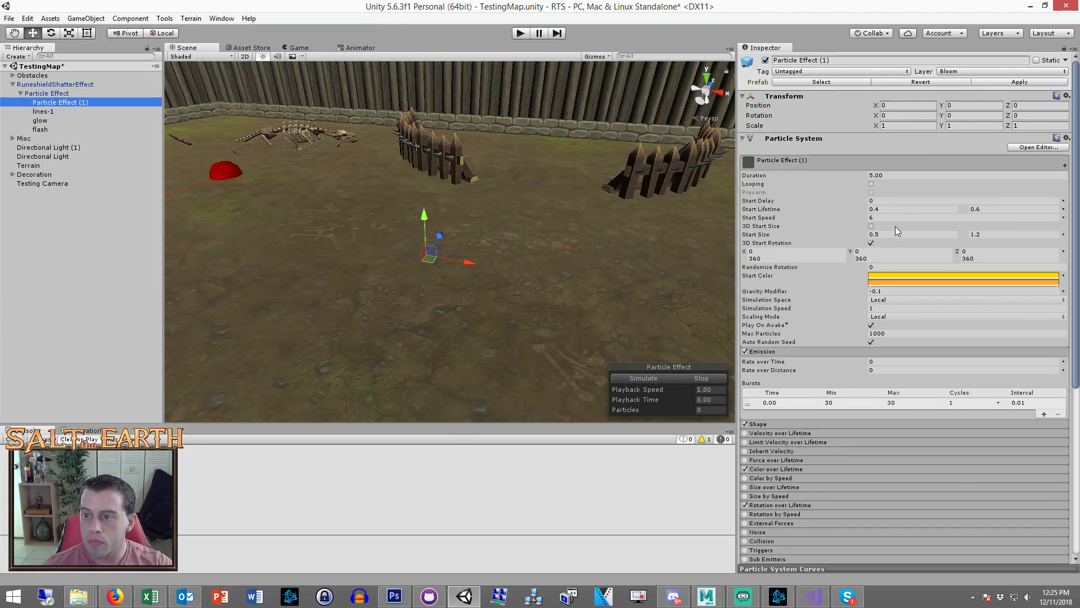
{"action": "left_click", "coordinate": [764, 423]}
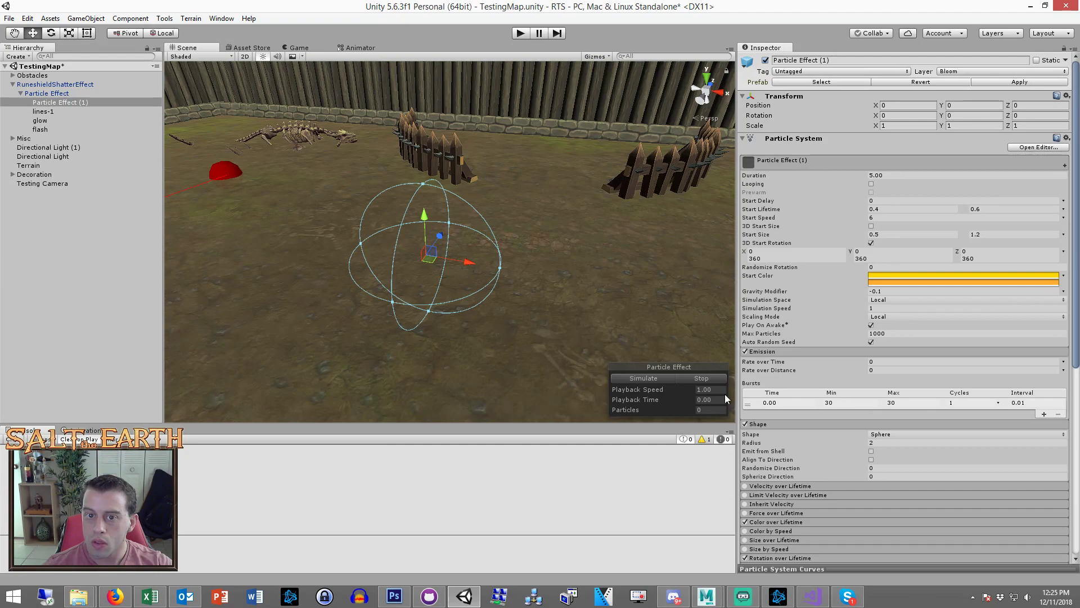
{"action": "left_click_drag", "start_coordinate": [865, 442], "coordinate": [852, 449]}
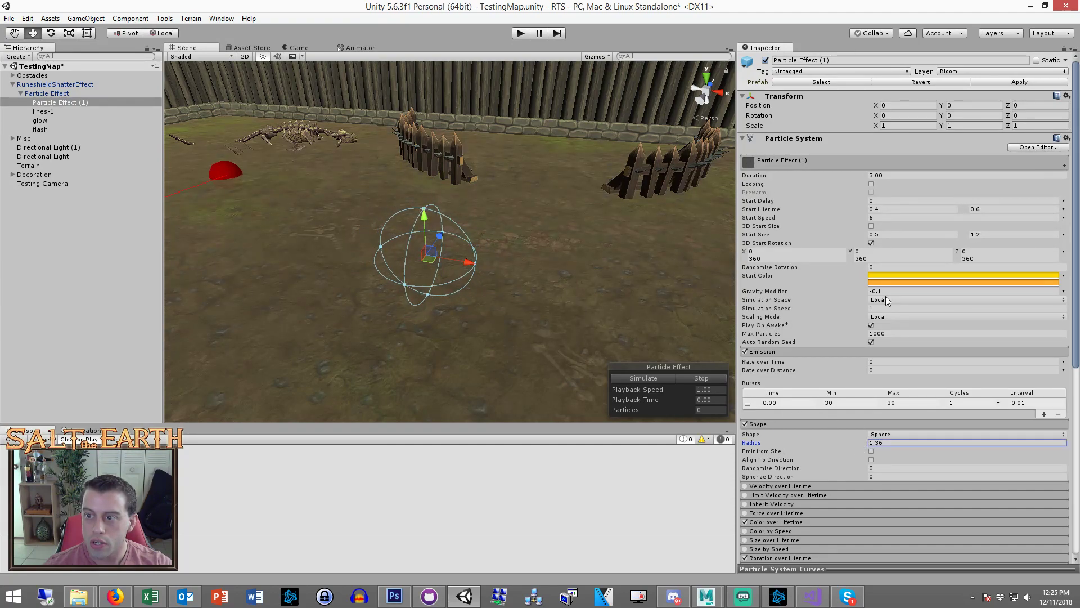
{"action": "left_click", "coordinate": [933, 209]}
{"action": "type", "text": ".3"}
{"action": "left_click", "coordinate": [991, 210]}
{"action": "type", "text": ".5"}
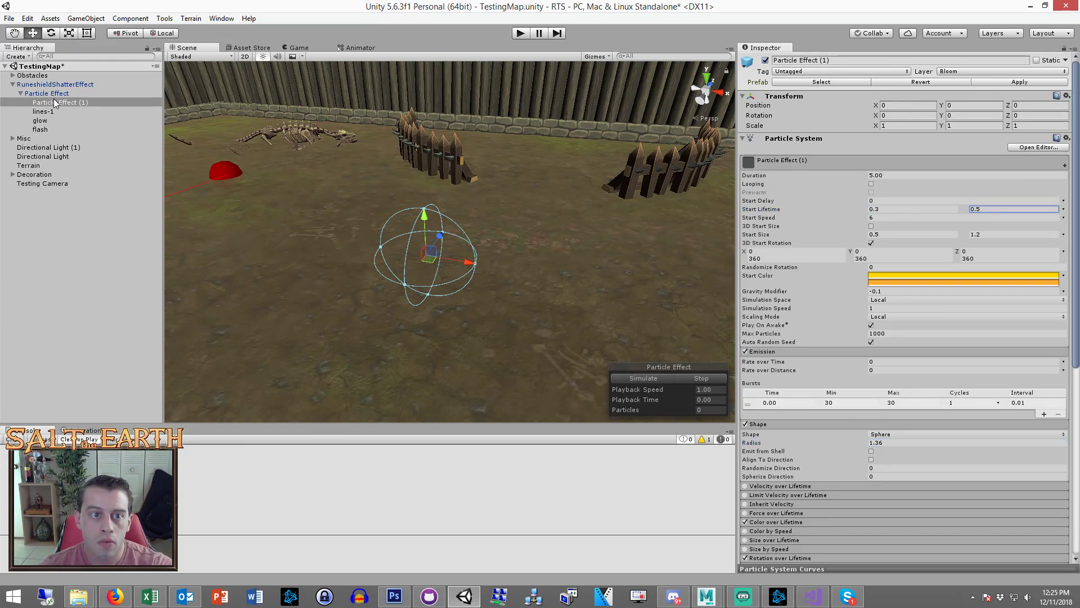
Replay the parent Particle Effect and reduce the radius of its emission shape
{"action": "left_click", "coordinate": [52, 93]}
{"action": "left_click", "coordinate": [696, 378]}
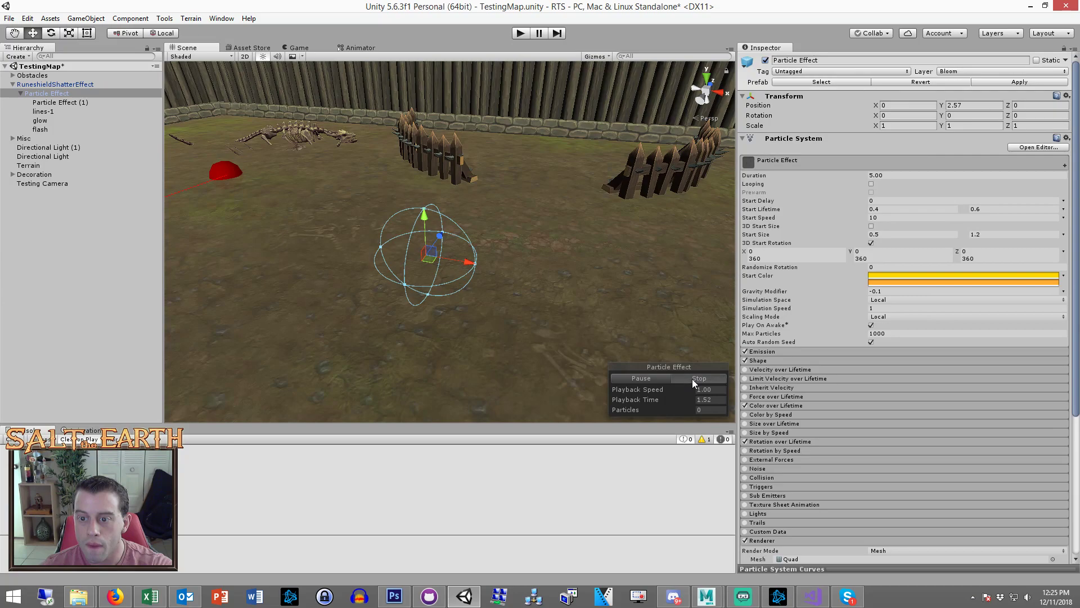
{"action": "left_click", "coordinate": [665, 377]}
{"action": "left_click", "coordinate": [665, 376]}
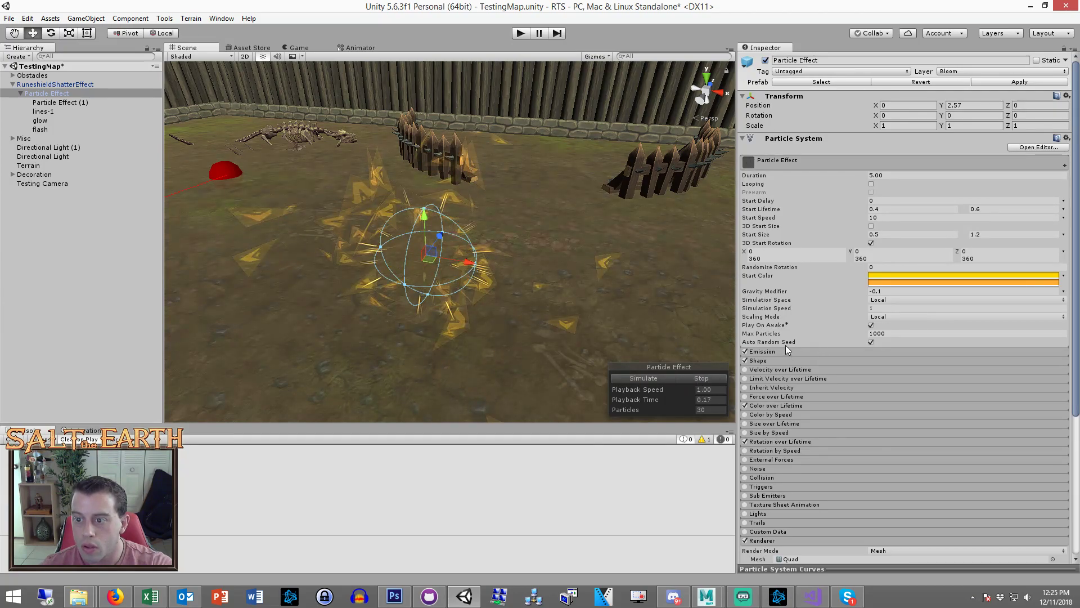
{"action": "left_click", "coordinate": [765, 360]}
{"action": "left_click_drag", "start_coordinate": [870, 380], "coordinate": [846, 383]}
{"action": "left_click", "coordinate": [766, 360]}
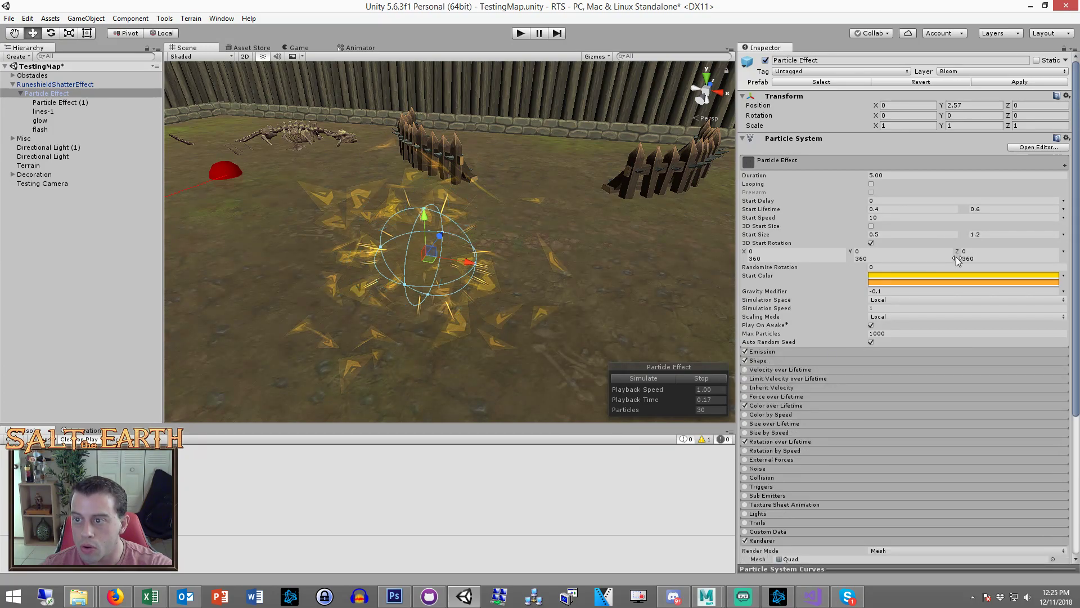
Set the parent Particle Effect's start lifetime range to 0.2–0.4
{"action": "left_click", "coordinate": [912, 210]}
{"action": "type", "text": "0.2"}
{"action": "left_click", "coordinate": [988, 209]}
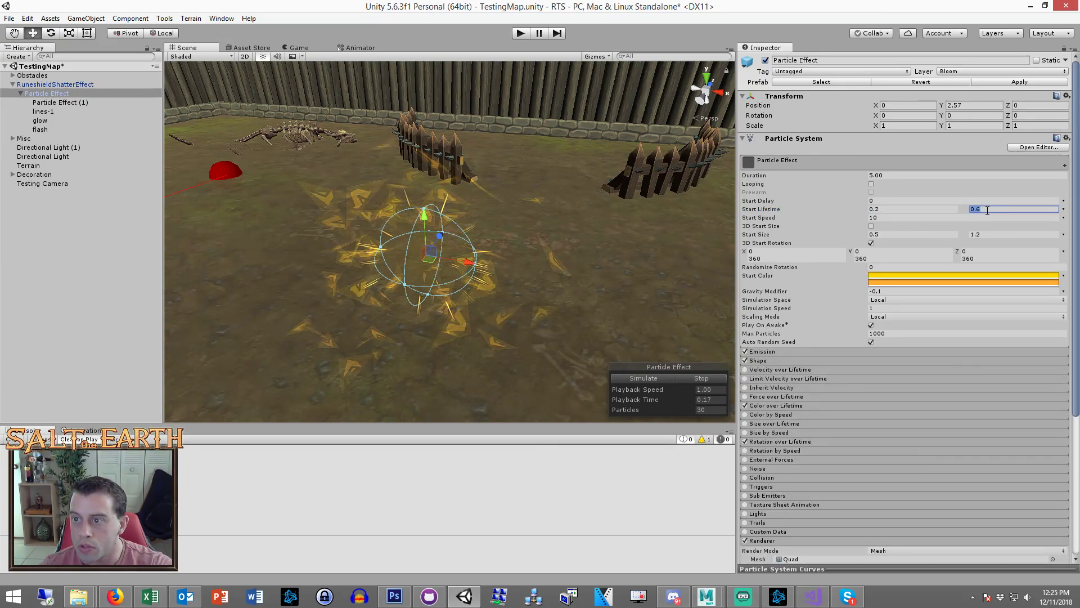
{"action": "type", "text": "0.4"}
Replay the shatter burst several times and check how it looks from the game camera
{"action": "left_click", "coordinate": [667, 378]}
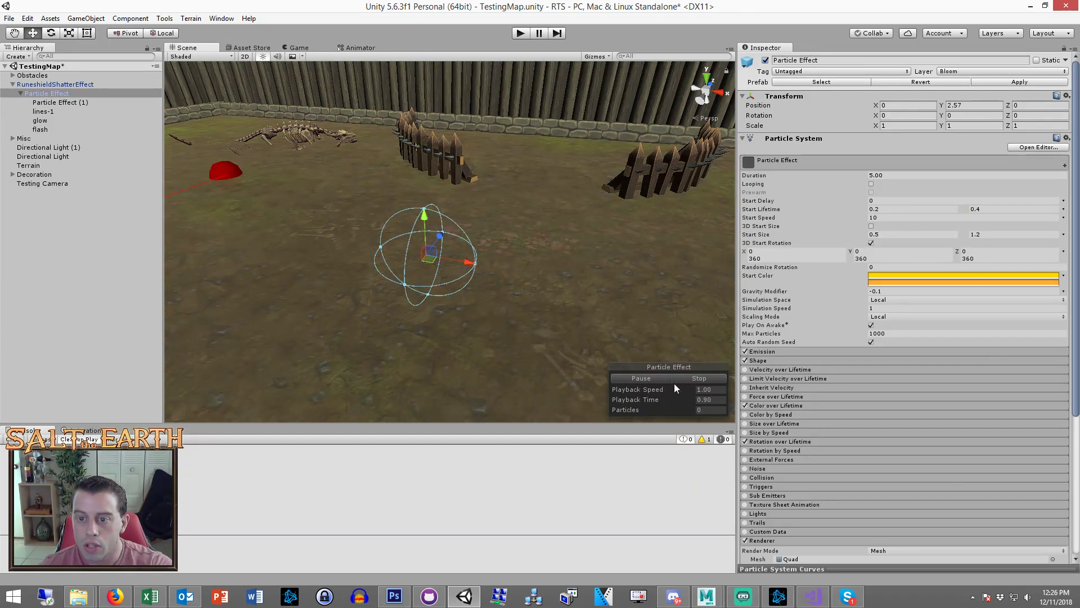
{"action": "left_click", "coordinate": [663, 379]}
{"action": "left_click", "coordinate": [652, 378]}
{"action": "left_click", "coordinate": [686, 379]}
{"action": "left_click", "coordinate": [647, 378]}
{"action": "left_click", "coordinate": [650, 378]}
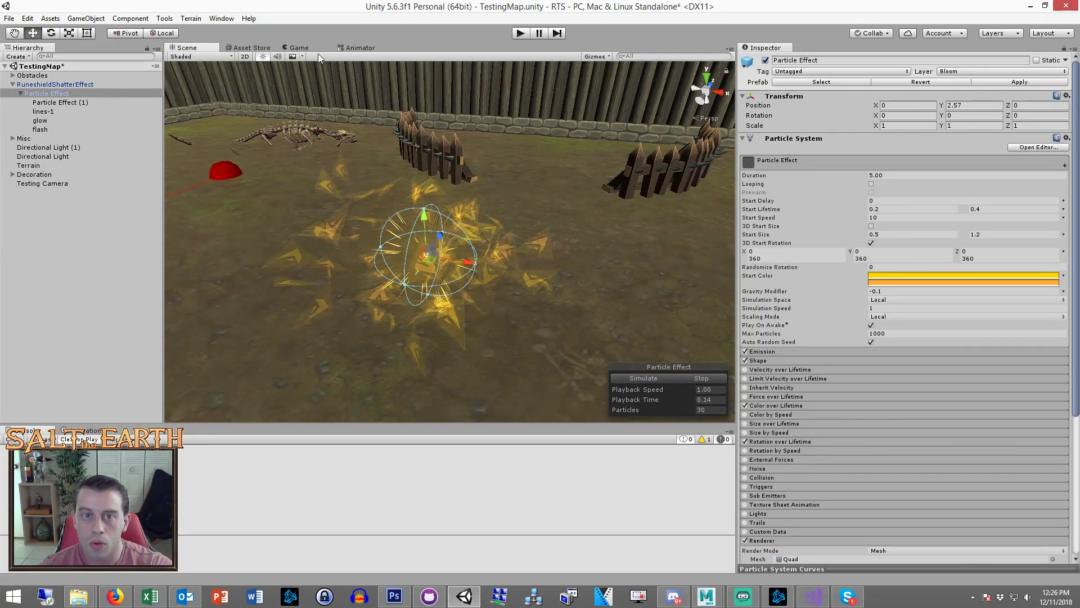
{"action": "left_click", "coordinate": [303, 48]}
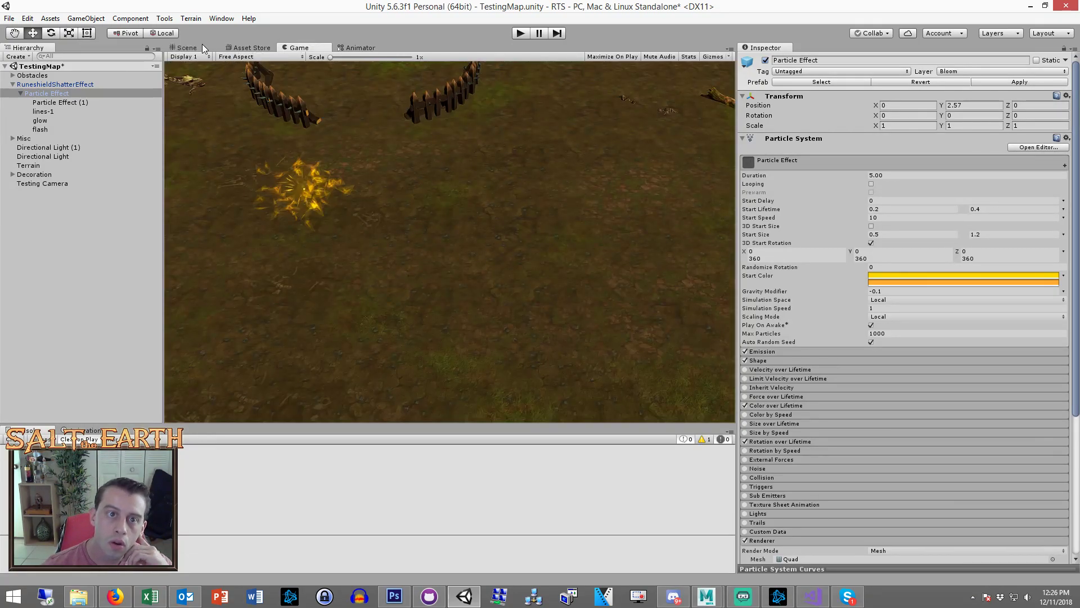
{"action": "left_click", "coordinate": [186, 48]}
Review lines-1 and Particle Effect (1), collapse the latter's Emission and Shape settings, and return to the parent Particle Effect
{"action": "left_click", "coordinate": [55, 111]}
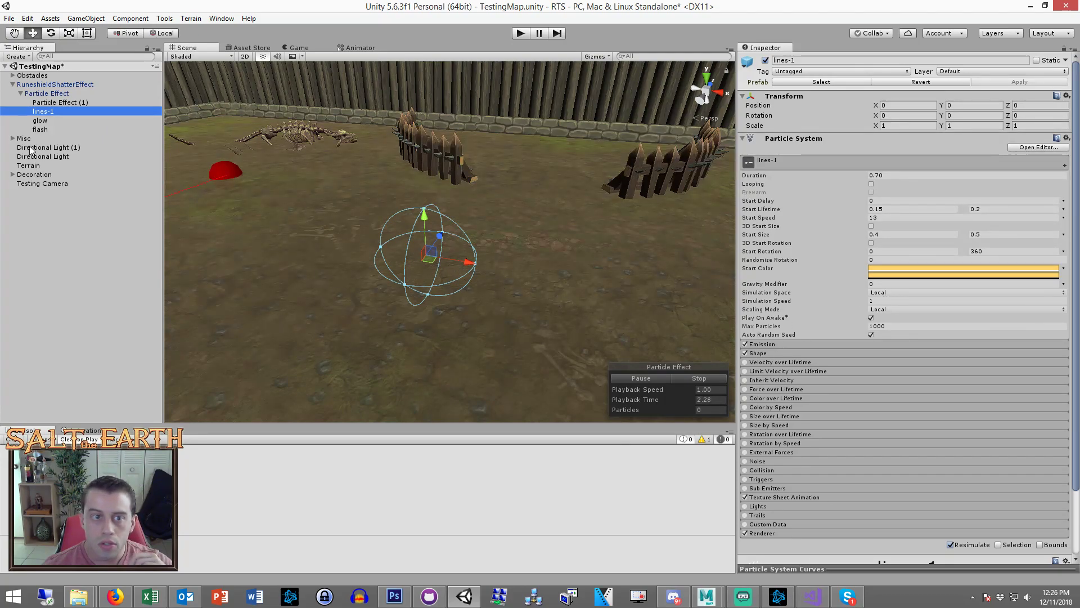
{"action": "left_click", "coordinate": [51, 102]}
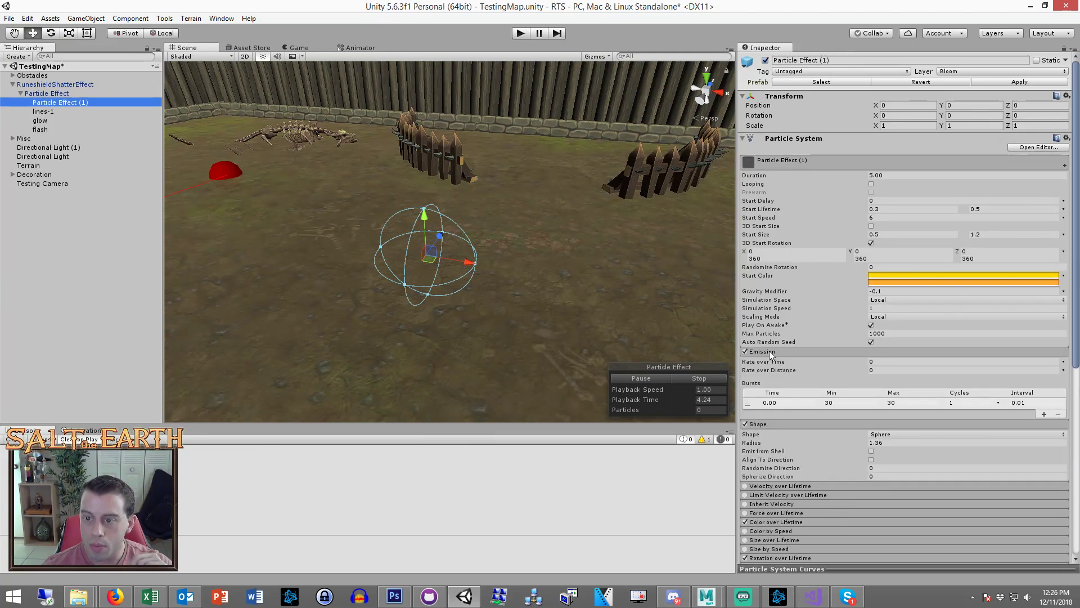
{"action": "left_click", "coordinate": [769, 350]}
{"action": "left_click", "coordinate": [768, 361]}
{"action": "left_click", "coordinate": [45, 93]}
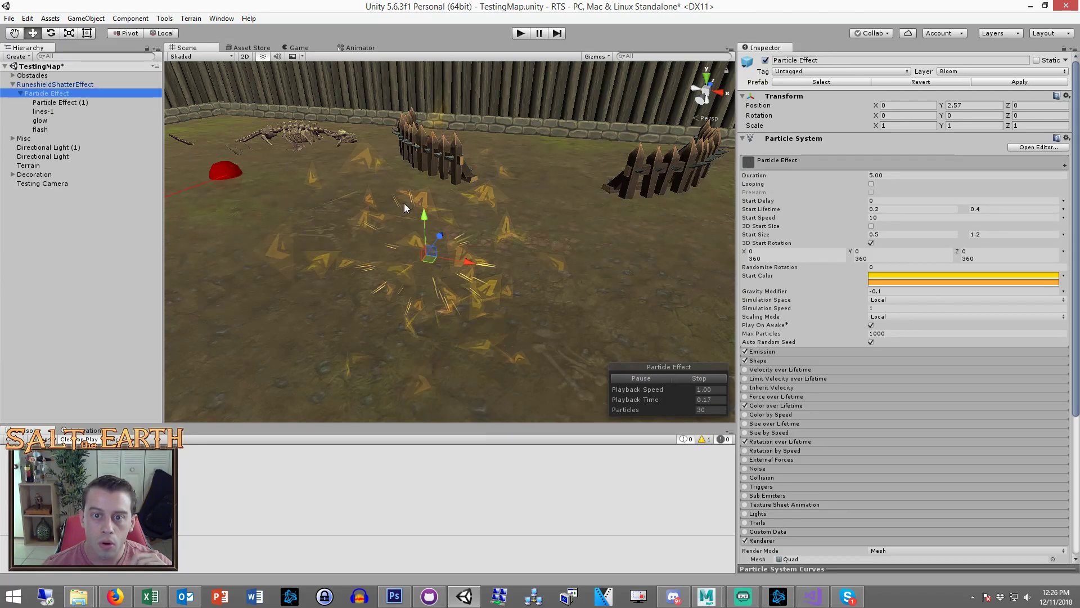
Replay lines-1 and set its emission burst minimum to 70
{"action": "left_click", "coordinate": [54, 111]}
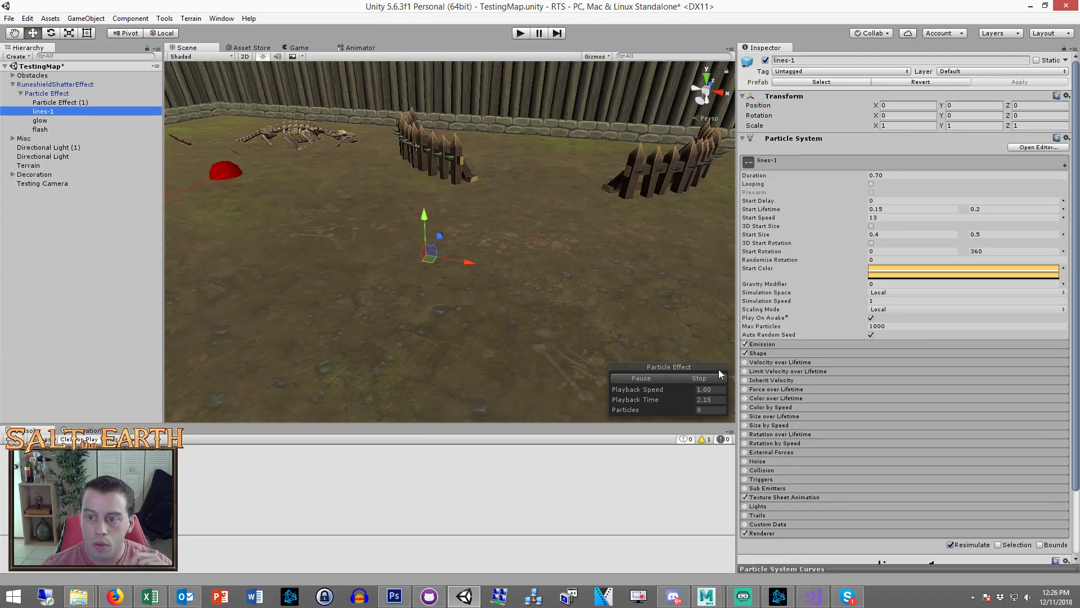
{"action": "left_click", "coordinate": [652, 379]}
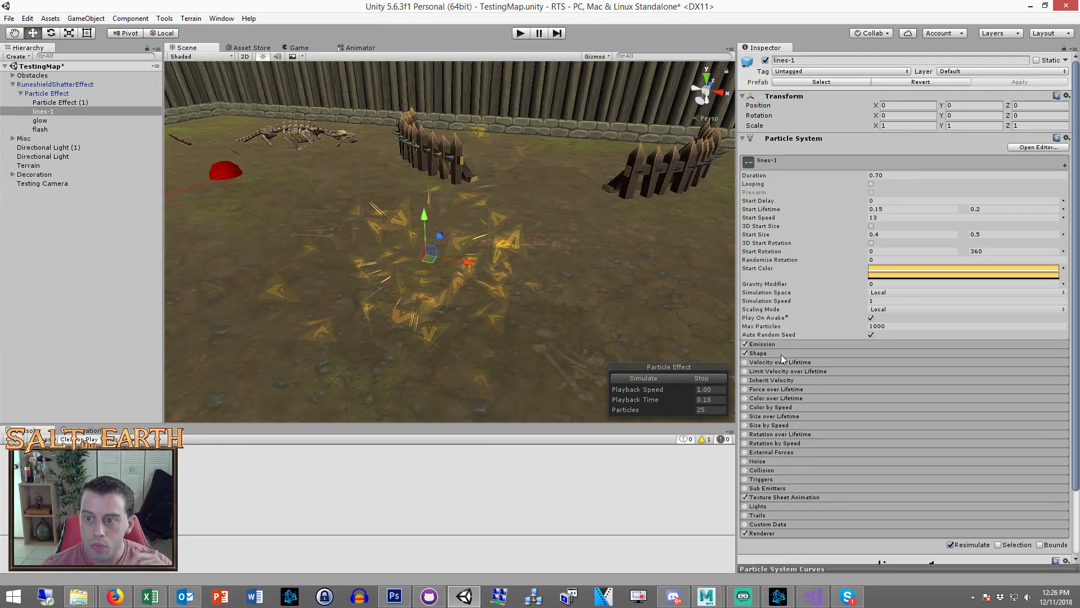
{"action": "left_click", "coordinate": [764, 344]}
{"action": "left_click", "coordinate": [867, 393]}
{"action": "type", "text": "70"}
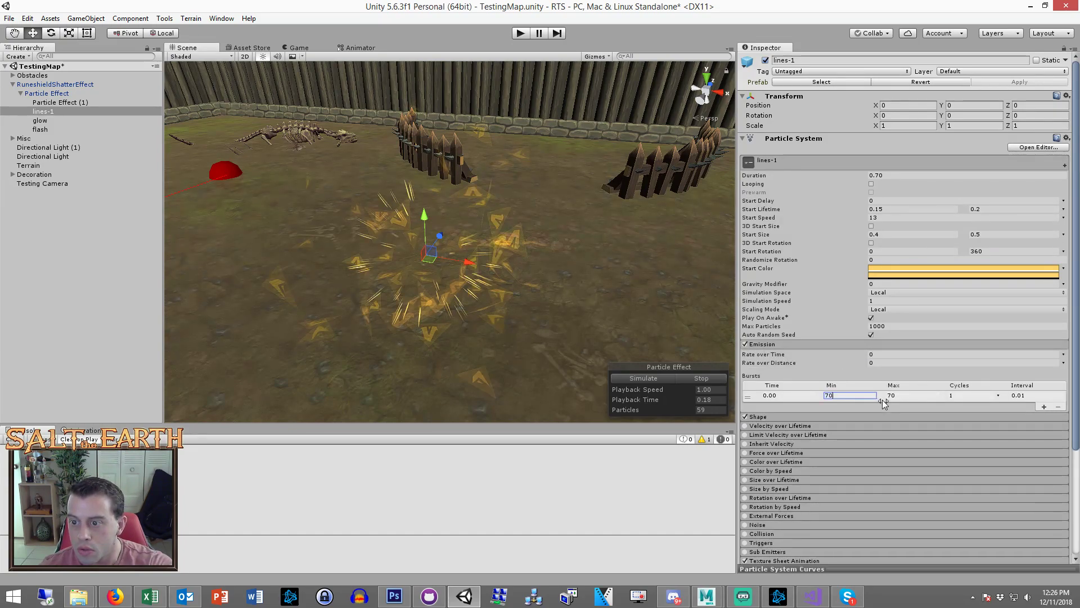
Replay the shatter effect several times to check the current lines-1 burst
{"action": "left_click", "coordinate": [684, 373]}
{"action": "left_click", "coordinate": [660, 377]}
{"action": "left_click", "coordinate": [695, 377]}
{"action": "left_click", "coordinate": [667, 377]}
{"action": "left_click", "coordinate": [694, 377]}
{"action": "left_click", "coordinate": [652, 378]}
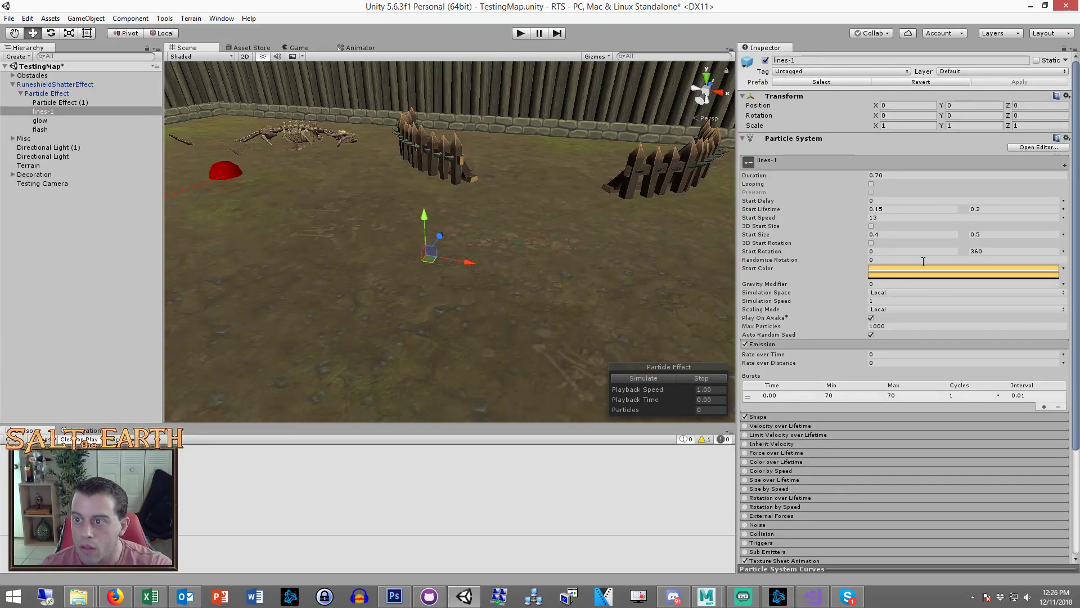
Set the maximum start size of lines-1 to 1 and replay the effect to compare the streaks
{"action": "left_click", "coordinate": [993, 234]}
{"action": "type", "text": "1"}
{"action": "left_click", "coordinate": [686, 377]}
{"action": "left_click", "coordinate": [662, 378]}
{"action": "left_click", "coordinate": [691, 376]}
{"action": "left_click", "coordinate": [659, 376]}
{"action": "left_click", "coordinate": [660, 376]}
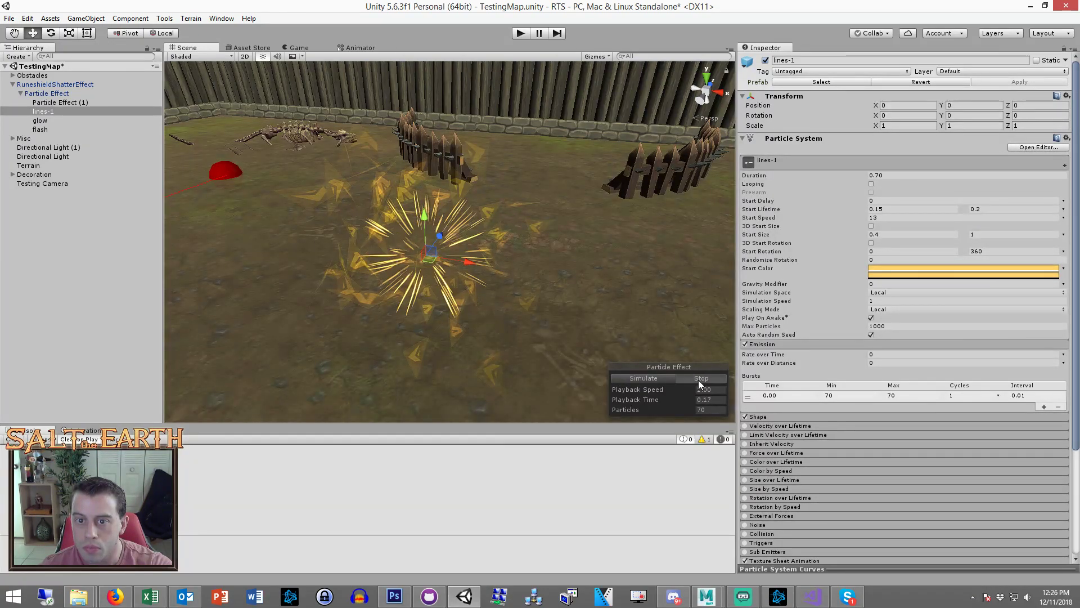
{"action": "left_click", "coordinate": [698, 380]}
{"action": "left_click", "coordinate": [660, 378]}
{"action": "left_click", "coordinate": [694, 377]}
Enlarge the lines-1 emission sphere to a radius of 2.72, replay the burst and check it from the game camera
{"action": "left_click", "coordinate": [788, 415]}
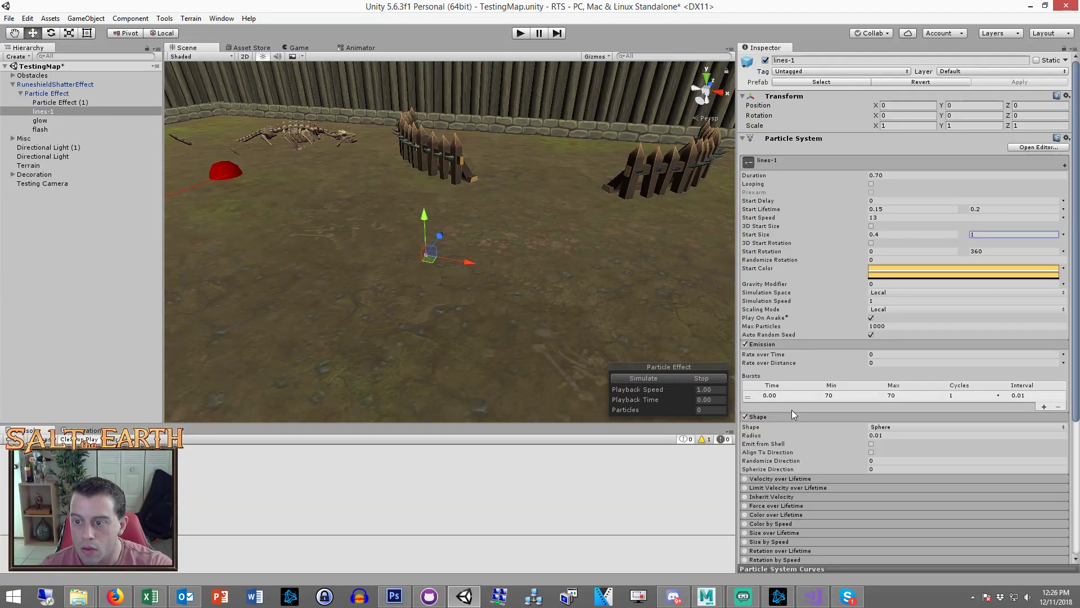
{"action": "left_click_drag", "start_coordinate": [862, 441], "coordinate": [884, 437]}
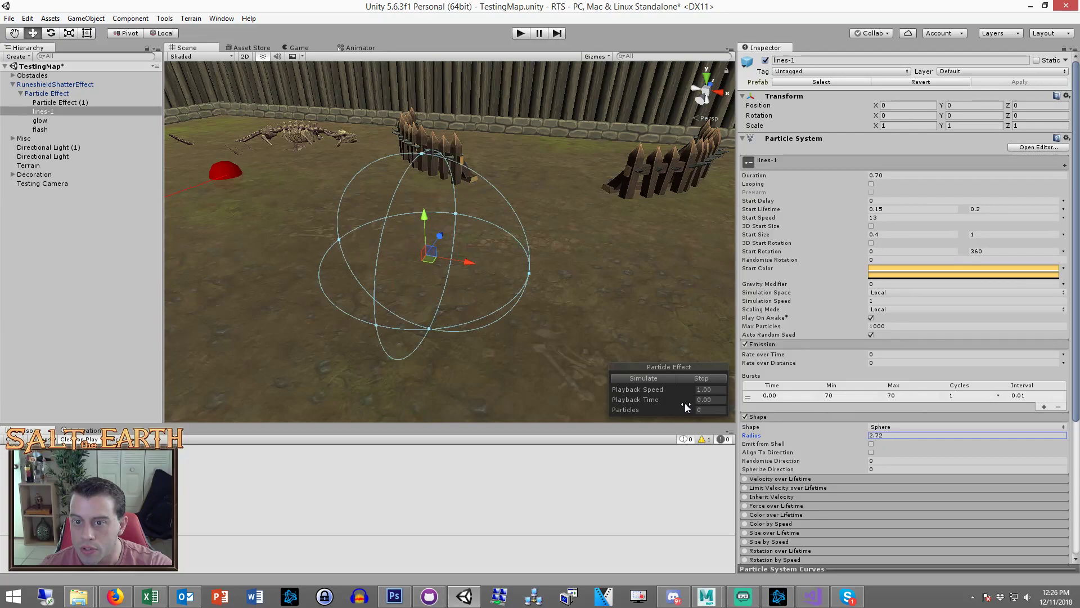
{"action": "left_click", "coordinate": [649, 379]}
{"action": "left_click", "coordinate": [692, 378]}
{"action": "left_click", "coordinate": [653, 378]}
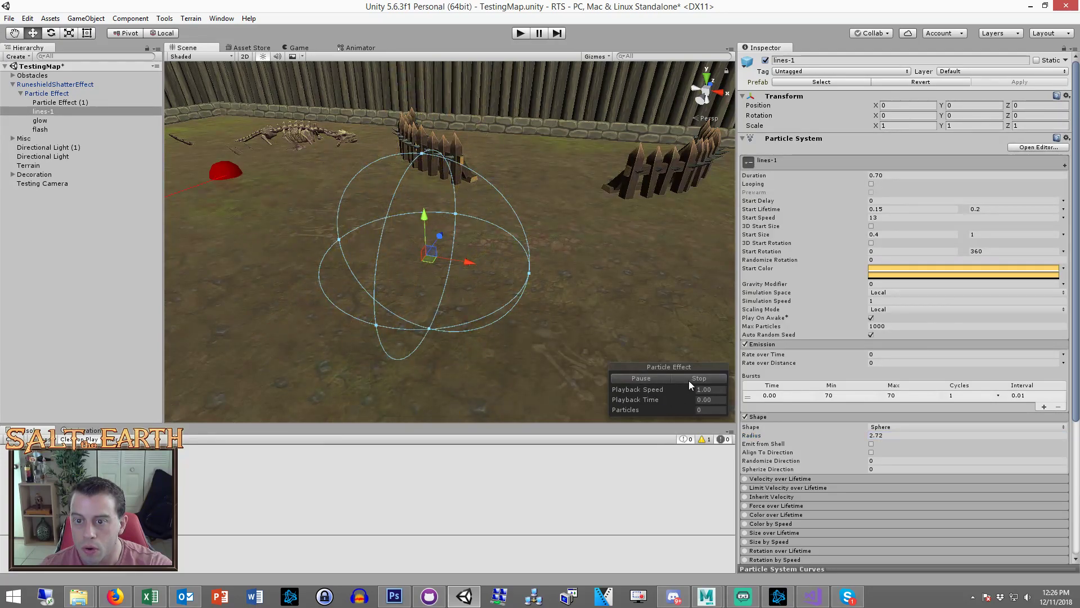
{"action": "left_click", "coordinate": [689, 380]}
{"action": "left_click", "coordinate": [659, 377]}
{"action": "left_click", "coordinate": [660, 377]}
{"action": "left_click", "coordinate": [288, 48]}
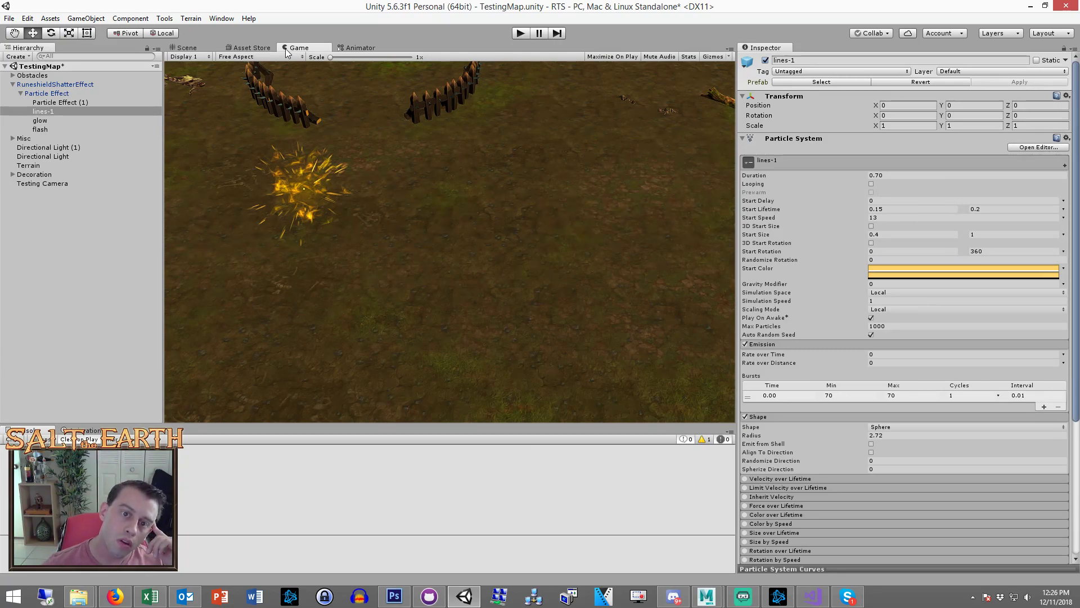
Select the flash particle system and replay the shatter burst repeatedly in the scene view
{"action": "left_click", "coordinate": [51, 127]}
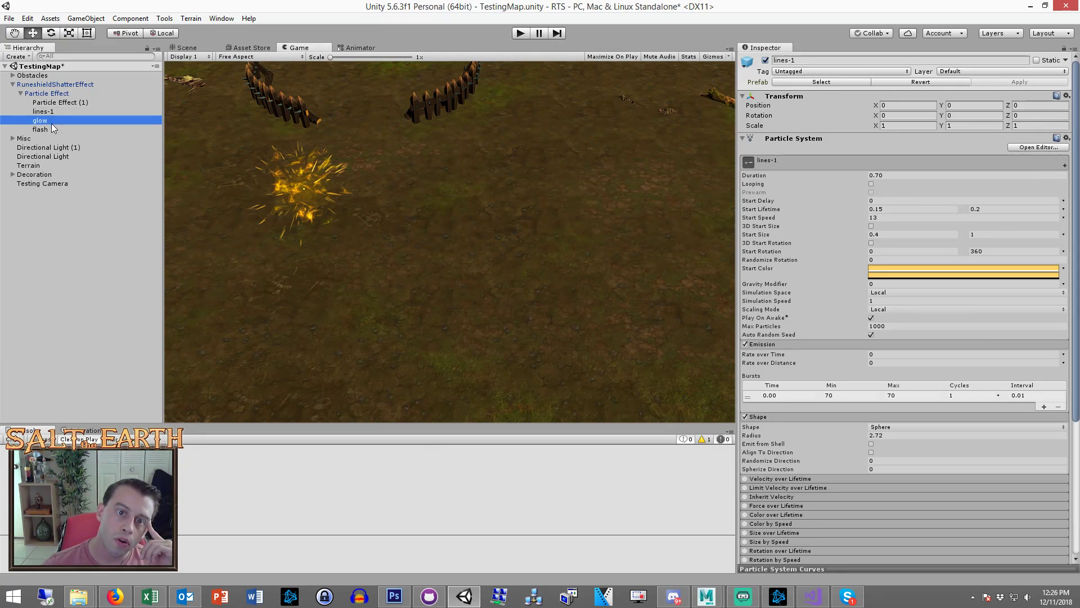
{"action": "left_click", "coordinate": [204, 47]}
{"action": "left_click", "coordinate": [657, 380]}
{"action": "left_click", "coordinate": [684, 378]}
{"action": "left_click", "coordinate": [656, 380]}
{"action": "left_click", "coordinate": [686, 376]}
{"action": "left_click", "coordinate": [664, 376]}
{"action": "left_click", "coordinate": [698, 378]}
{"action": "double_click", "coordinate": [664, 377]}
{"action": "left_click", "coordinate": [692, 378]}
{"action": "double_click", "coordinate": [666, 379]}
{"action": "left_click", "coordinate": [663, 377]}
{"action": "left_click", "coordinate": [660, 377]}
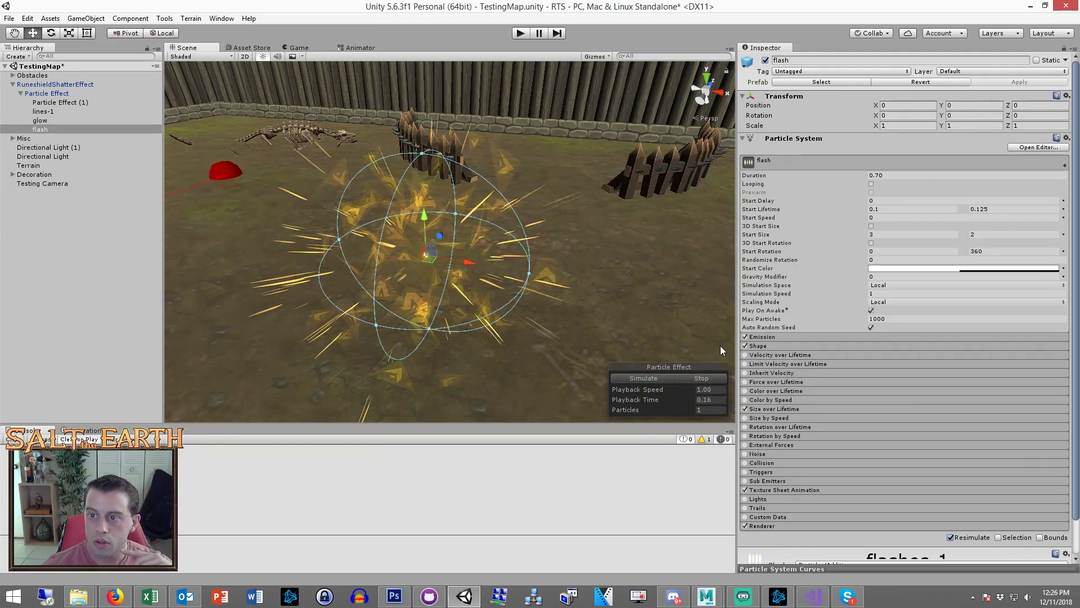
{"action": "left_click", "coordinate": [663, 380]}
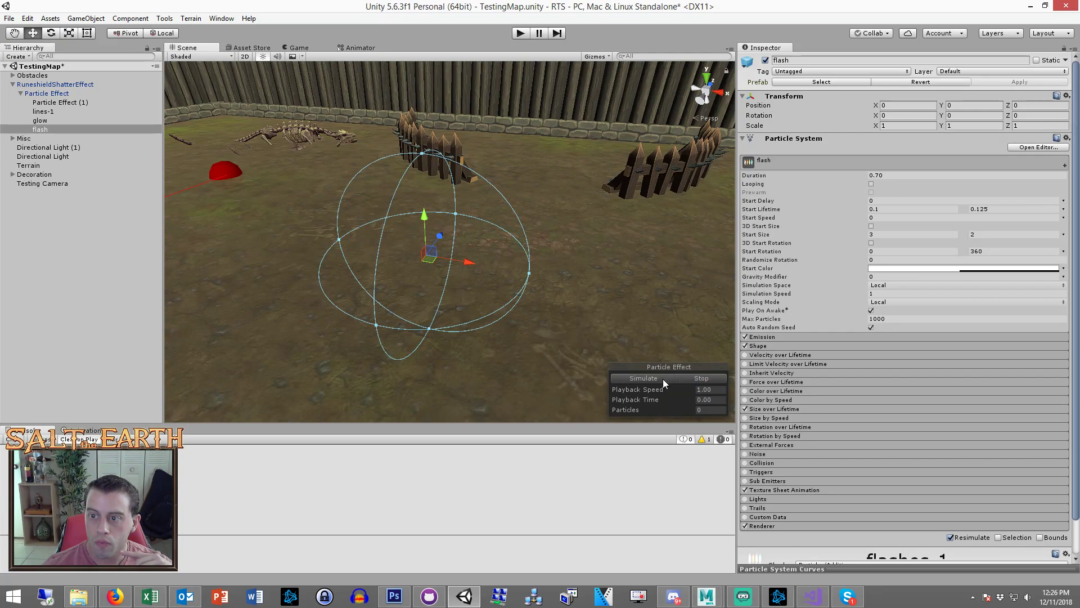
{"action": "left_click", "coordinate": [665, 377]}
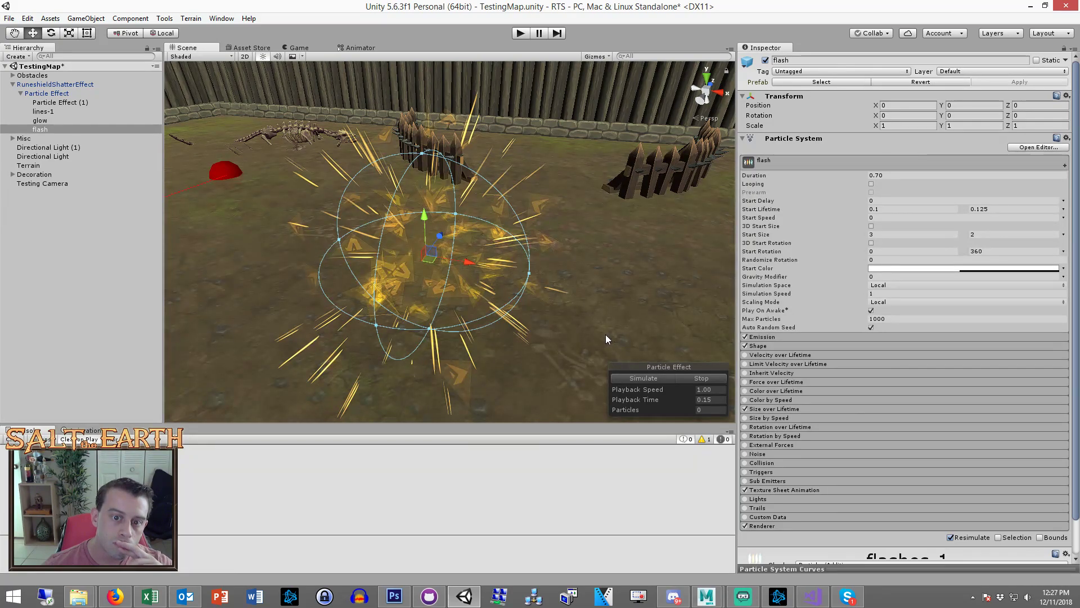
Give lines-1 a random start speed between 10 and 15, replay the burst and check it from the game camera
{"action": "left_click", "coordinate": [45, 111]}
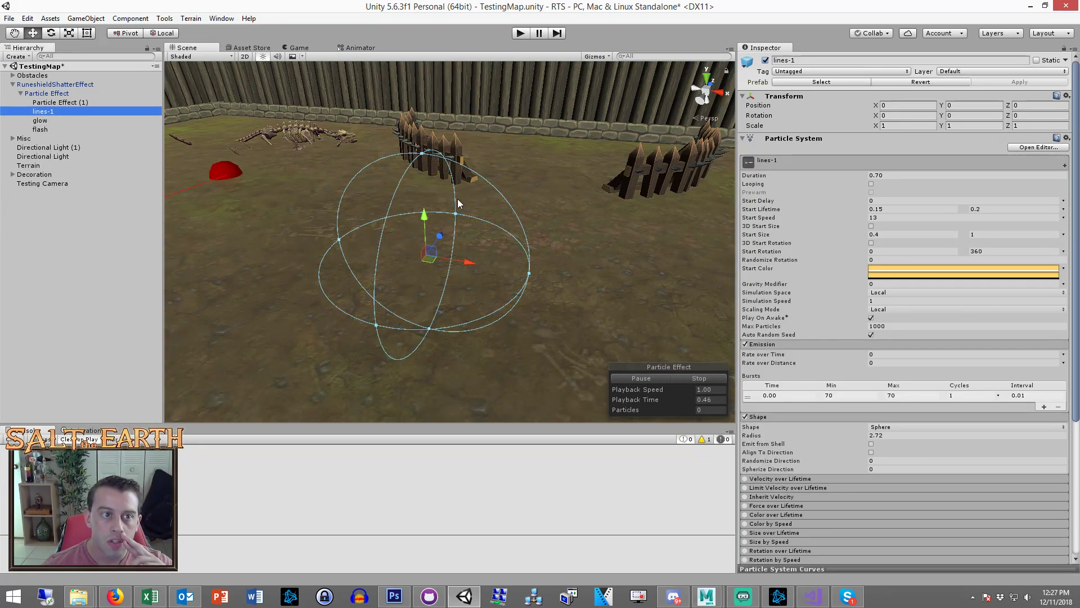
{"action": "left_click", "coordinate": [904, 221]}
{"action": "left_click", "coordinate": [1063, 217]}
{"action": "left_click", "coordinate": [1007, 252]}
{"action": "left_click", "coordinate": [1013, 252]}
{"action": "type", "text": "10"}
{"action": "left_click", "coordinate": [988, 218]}
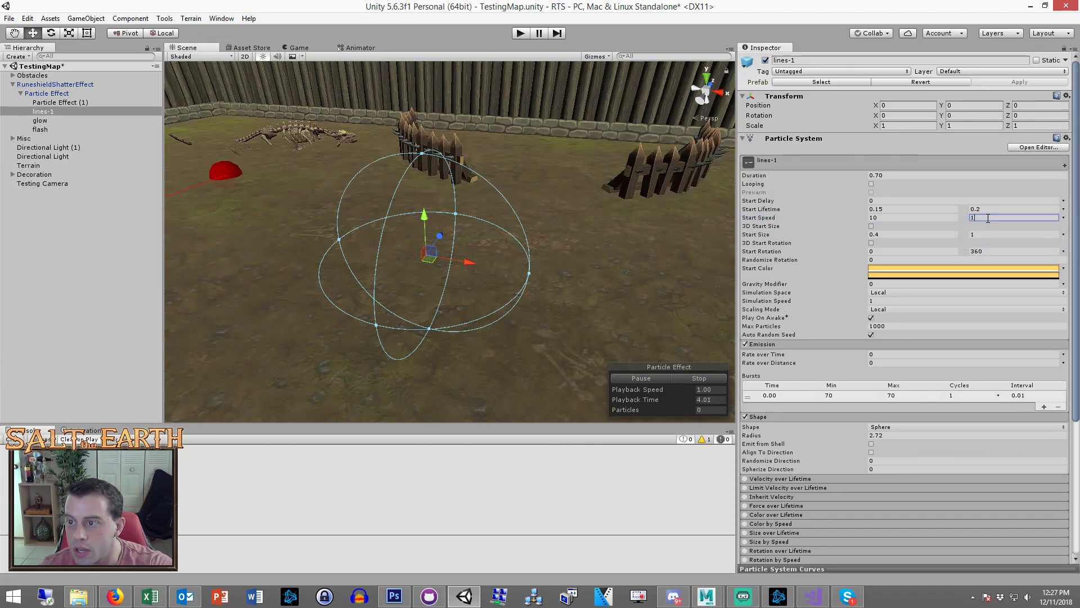
{"action": "left_click", "coordinate": [681, 377]}
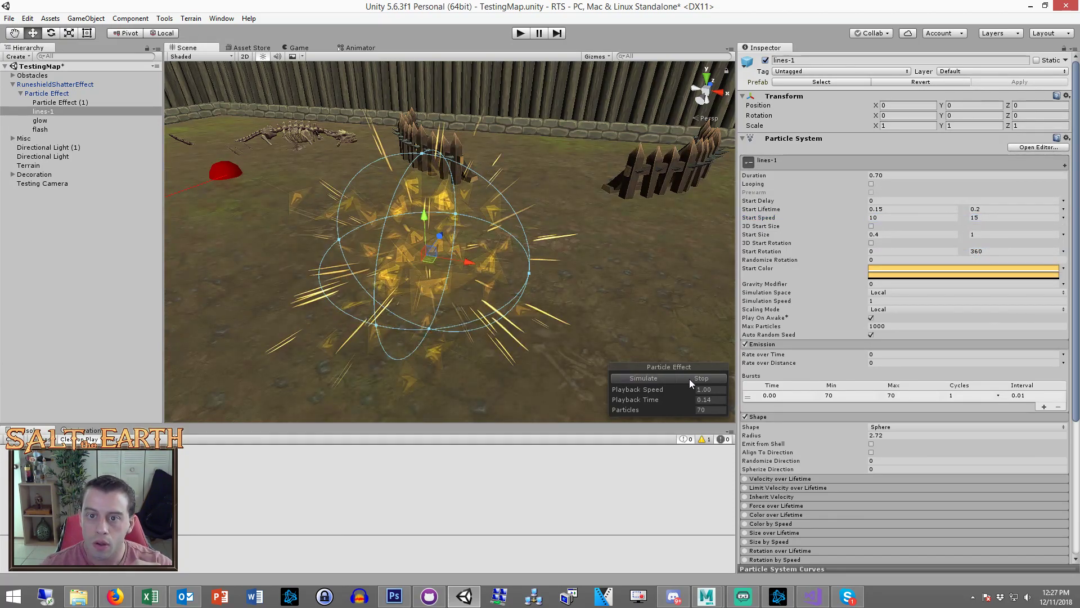
{"action": "left_click", "coordinate": [306, 50]}
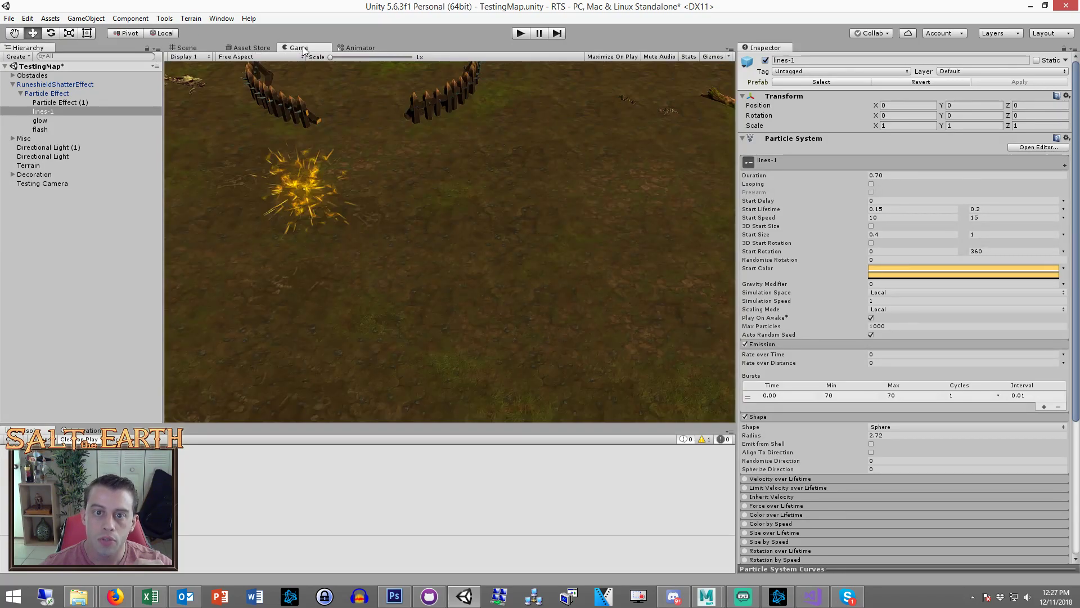
Apply the changes to the RuneshieldShatterEffect prefab and delete its instance from the TestingMap scene
{"action": "left_click", "coordinate": [83, 85]}
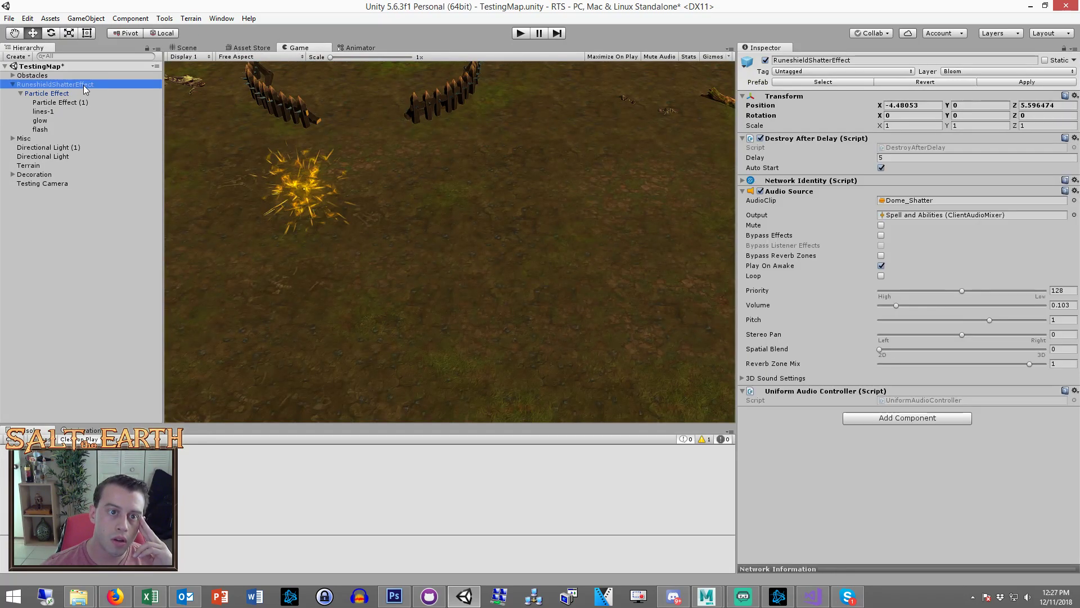
{"action": "left_click", "coordinate": [1024, 83]}
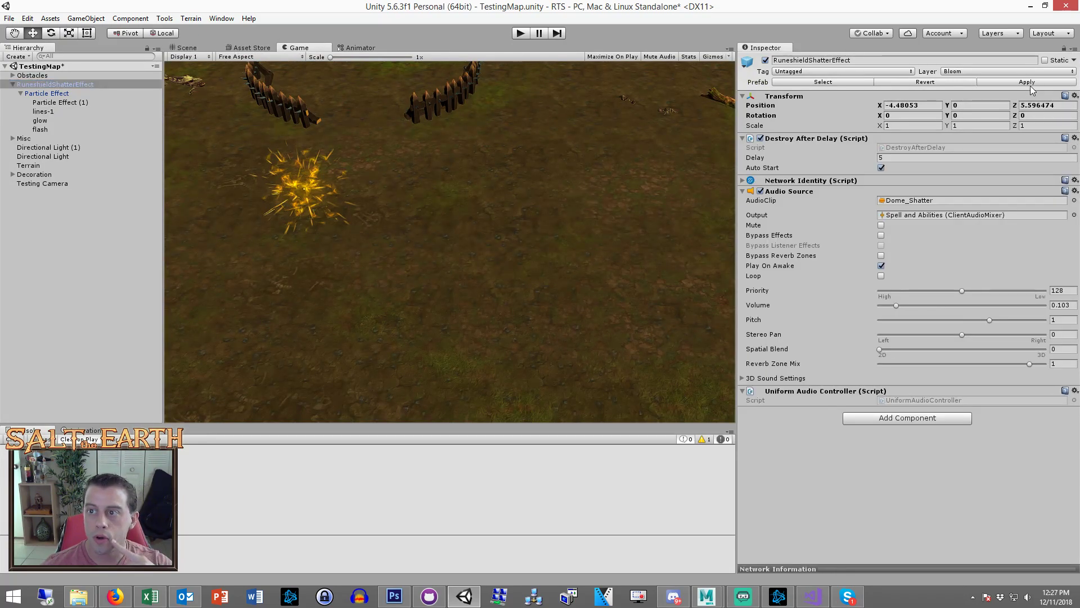
{"action": "left_click", "coordinate": [92, 294]}
{"action": "left_click", "coordinate": [61, 77]}
{"action": "left_click", "coordinate": [59, 84]}
{"action": "key", "text": "Delete"}
Disable the Testing Camera object and save the TestingMap scene
{"action": "left_click", "coordinate": [52, 130]}
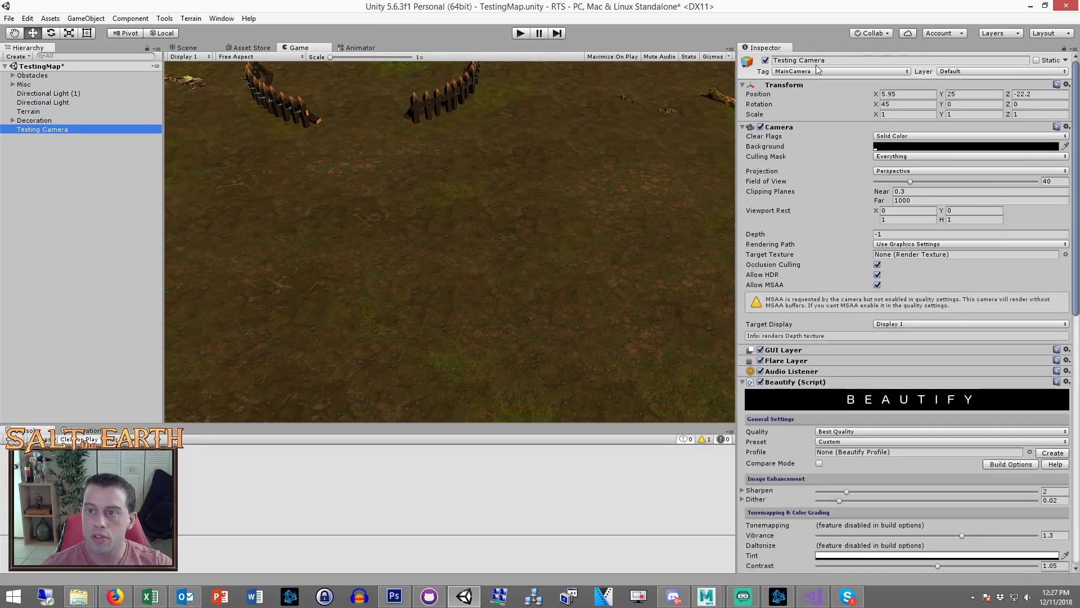
{"action": "left_click", "coordinate": [765, 60]}
{"action": "left_click", "coordinate": [47, 207]}
{"action": "key", "text": "ctrl+s"}
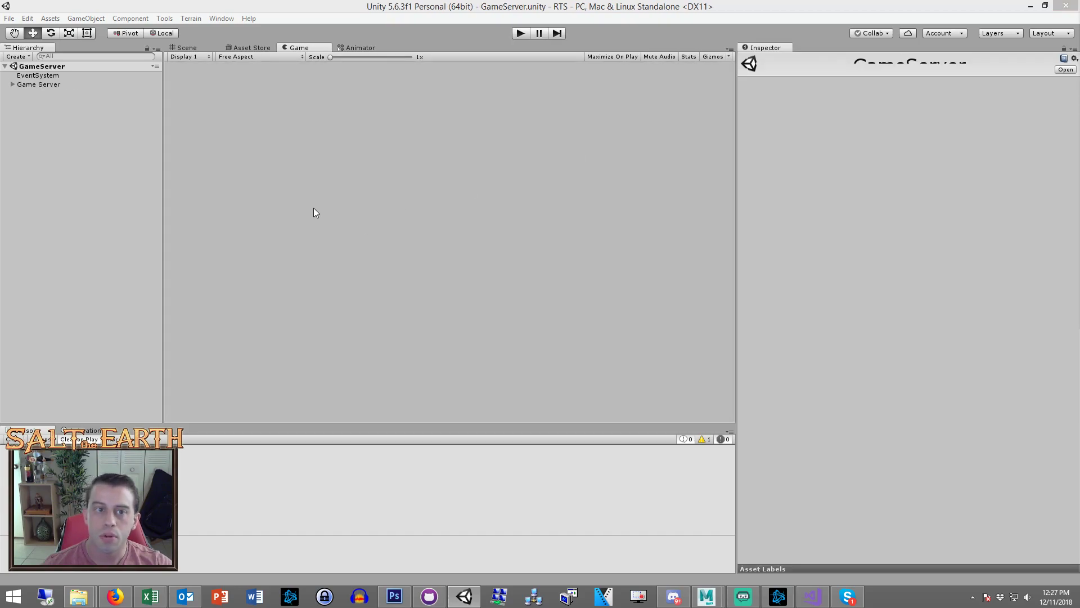
Run the GameServer scene in play mode and launch the RTS client windowed at 1280 x 720 with Fantastic quality
{"action": "left_click", "coordinate": [91, 168]}
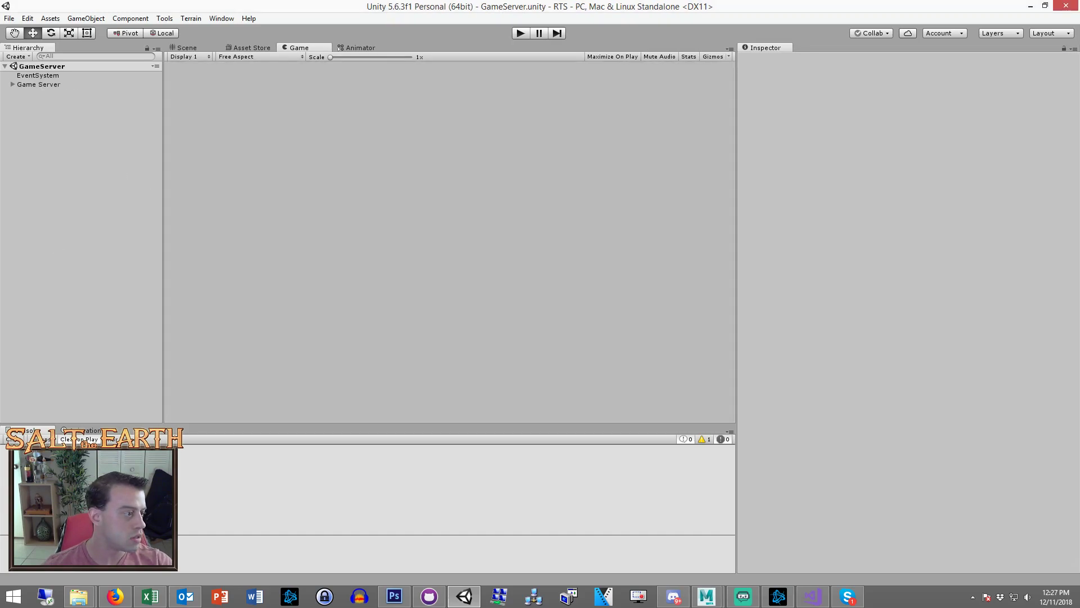
{"action": "key", "text": "alt+Tab"}
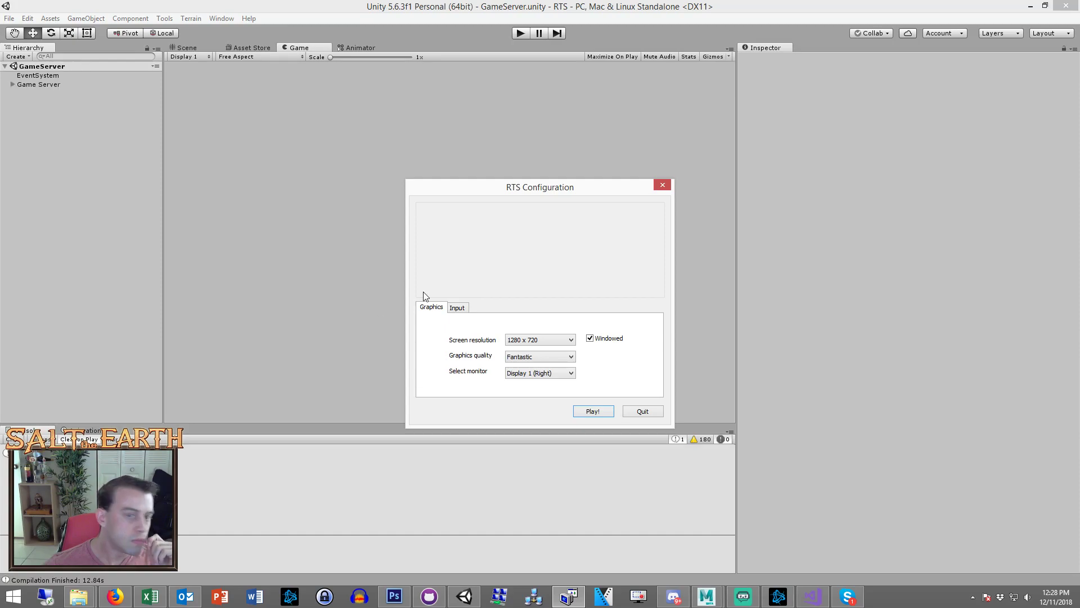
{"action": "left_click", "coordinate": [87, 158]}
{"action": "left_click", "coordinate": [514, 34]}
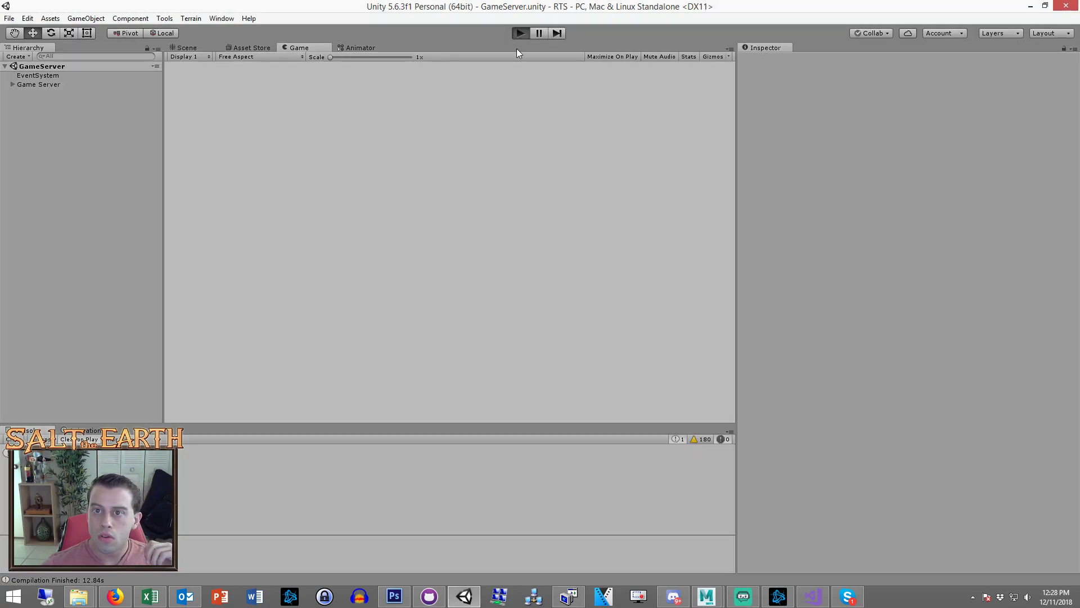
{"action": "left_click", "coordinate": [568, 595]}
{"action": "left_click", "coordinate": [848, 595]}
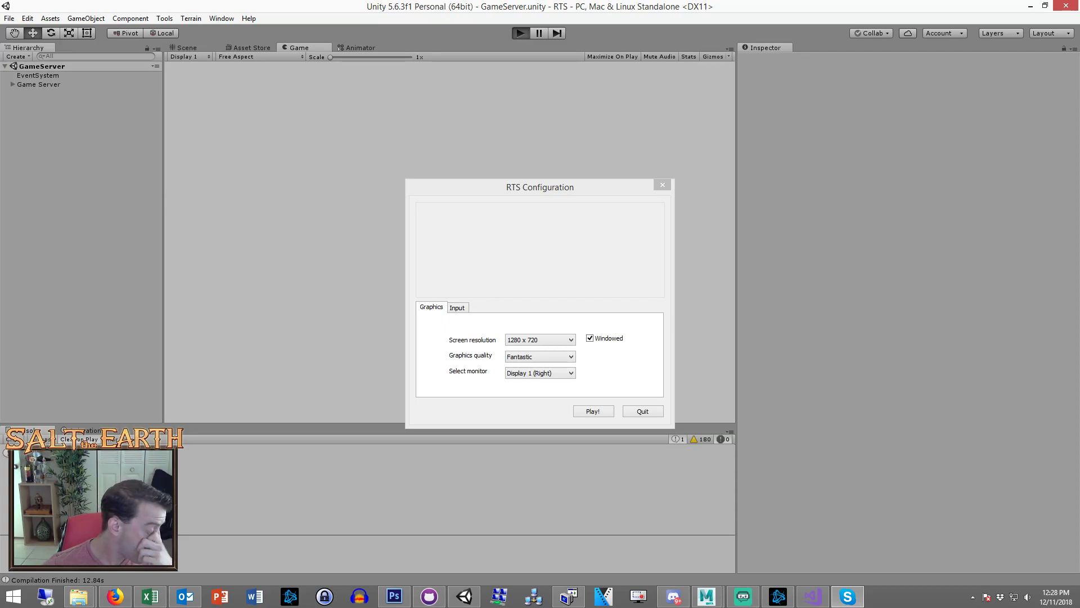
{"action": "key", "text": "ctrl+p"}
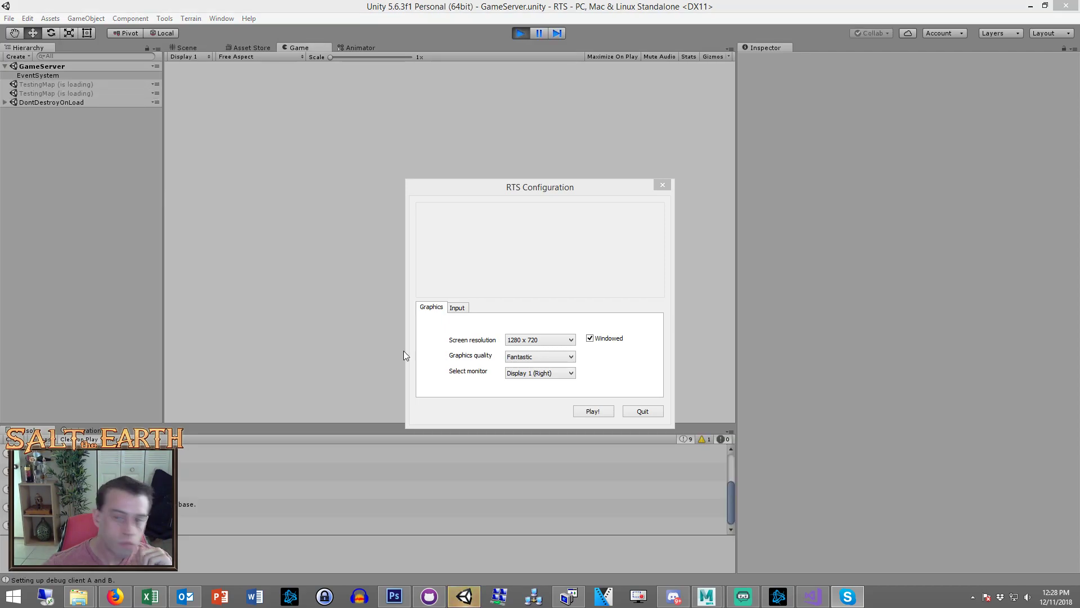
{"action": "left_click", "coordinate": [594, 411]}
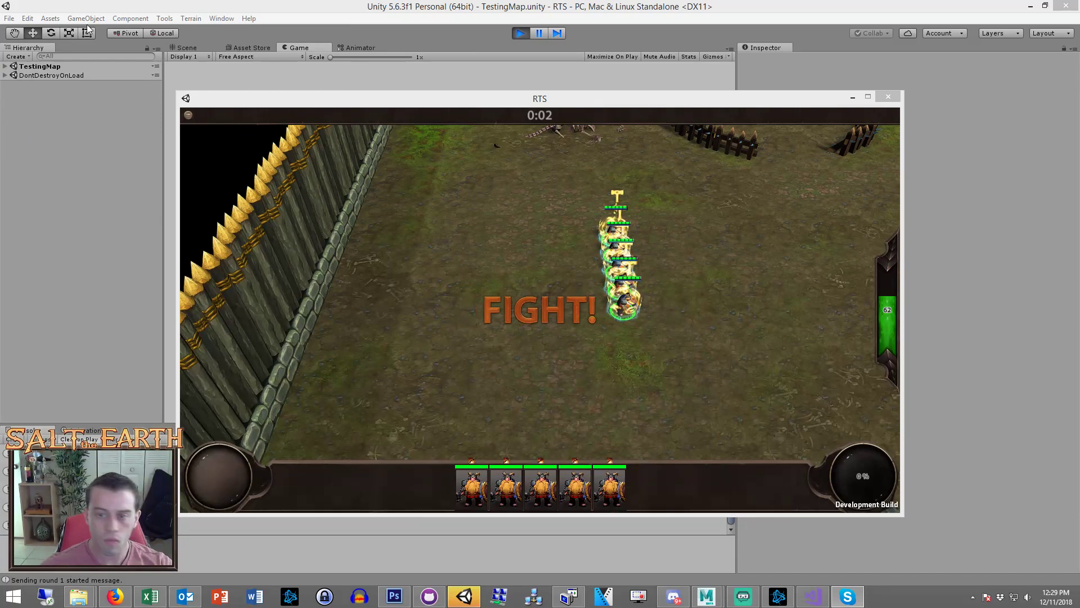
Select a dwarf Runesmith at the end of the line and order it to advance ahead of the others
{"action": "left_click", "coordinate": [665, 220]}
{"action": "left_click", "coordinate": [422, 353]}
{"action": "right_click", "coordinate": [567, 354]}
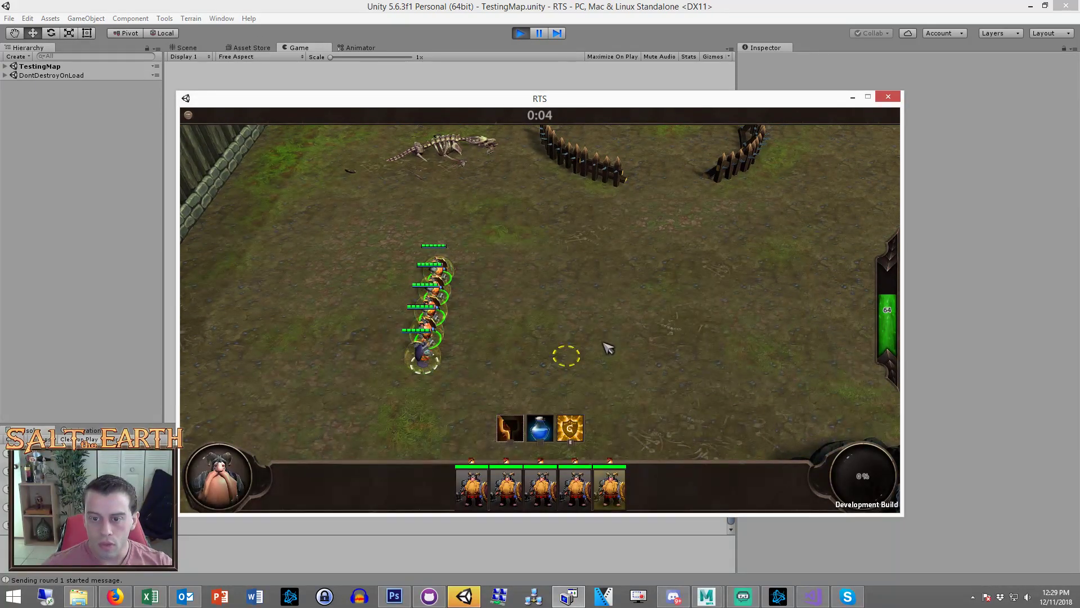
{"action": "key", "text": "Right"}
{"action": "left_click", "coordinate": [326, 343]}
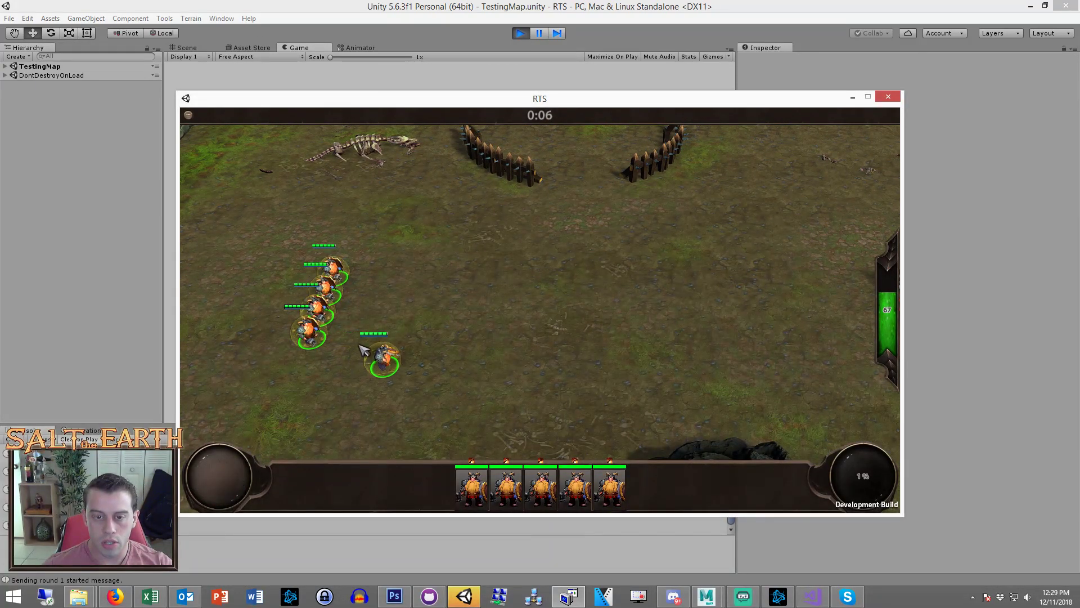
{"action": "left_click", "coordinate": [409, 356]}
{"action": "right_click", "coordinate": [623, 287]}
{"action": "right_click", "coordinate": [603, 303]}
Select two Runesmiths and advance them together toward the enemy formation
{"action": "left_click_drag", "start_coordinate": [523, 295], "coordinate": [399, 393]}
{"action": "key", "text": "Right"}
{"action": "right_click", "coordinate": [487, 360]}
{"action": "key", "text": "Right"}
{"action": "left_click", "coordinate": [520, 336]}
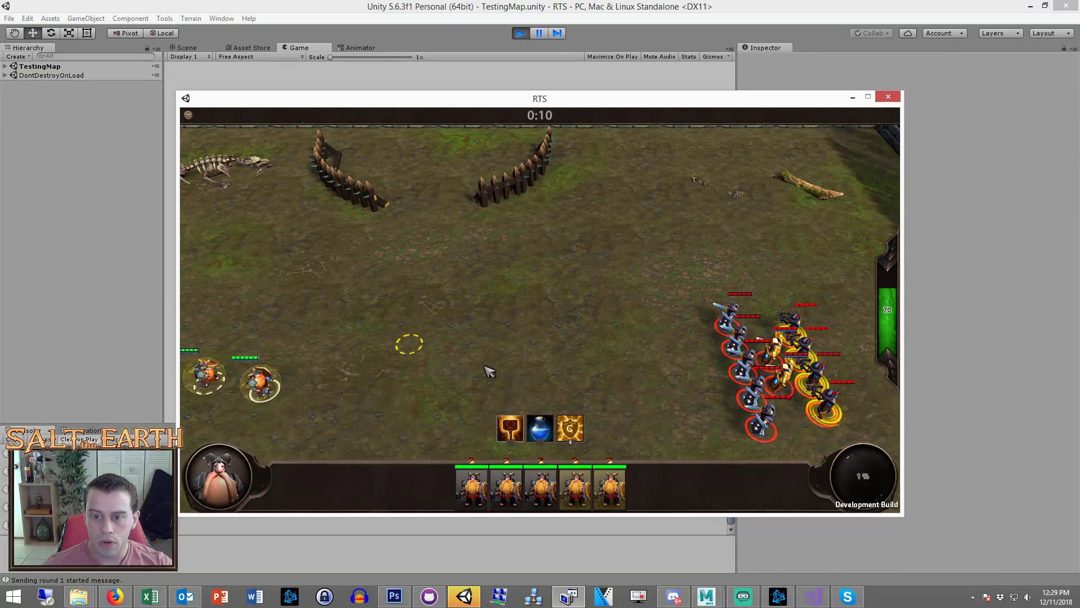
{"action": "key", "text": "Down"}
{"action": "key", "text": "Left"}
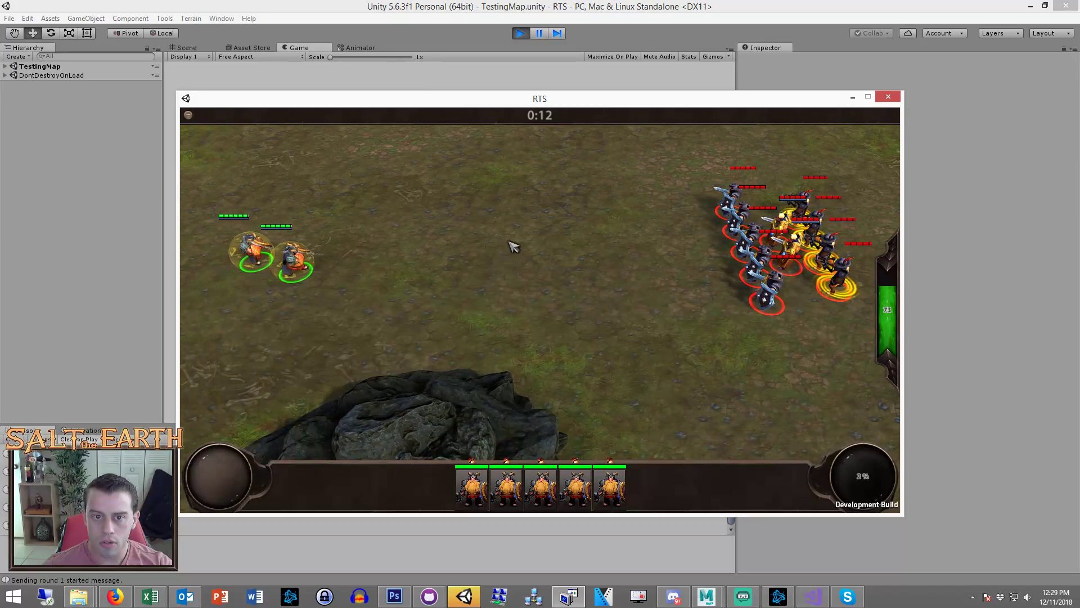
{"action": "left_click", "coordinate": [338, 270]}
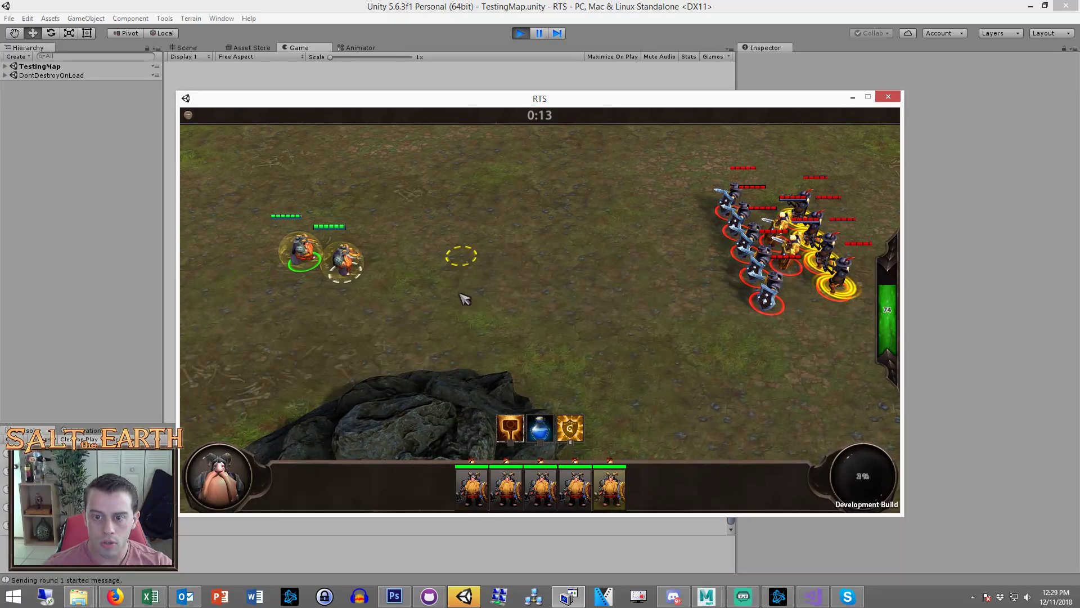
{"action": "key", "text": "Up"}
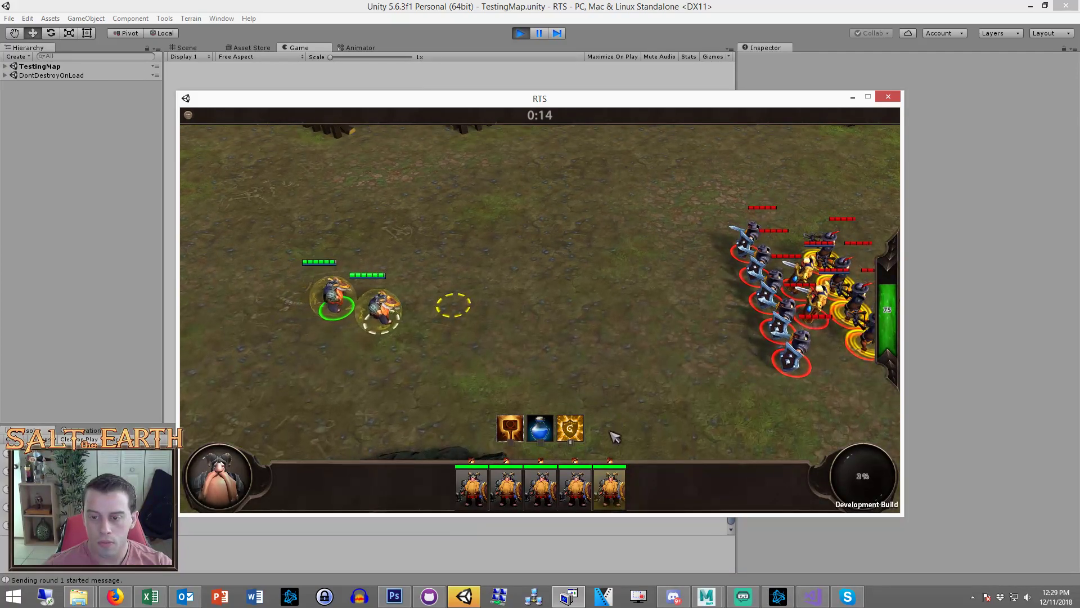
{"action": "mouse_move", "coordinate": [611, 461]}
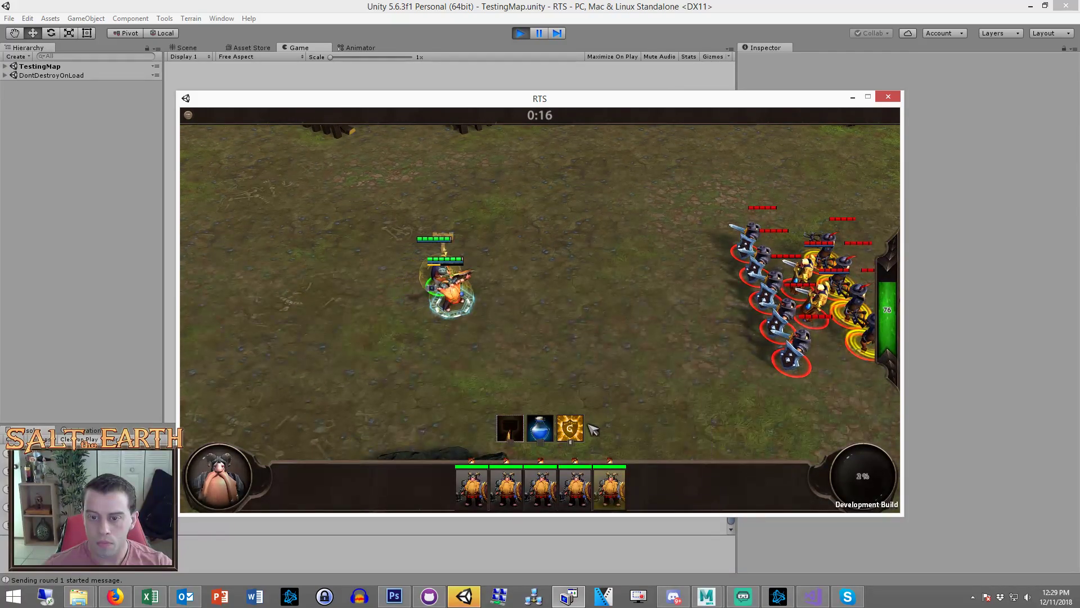
{"action": "mouse_move", "coordinate": [525, 429]}
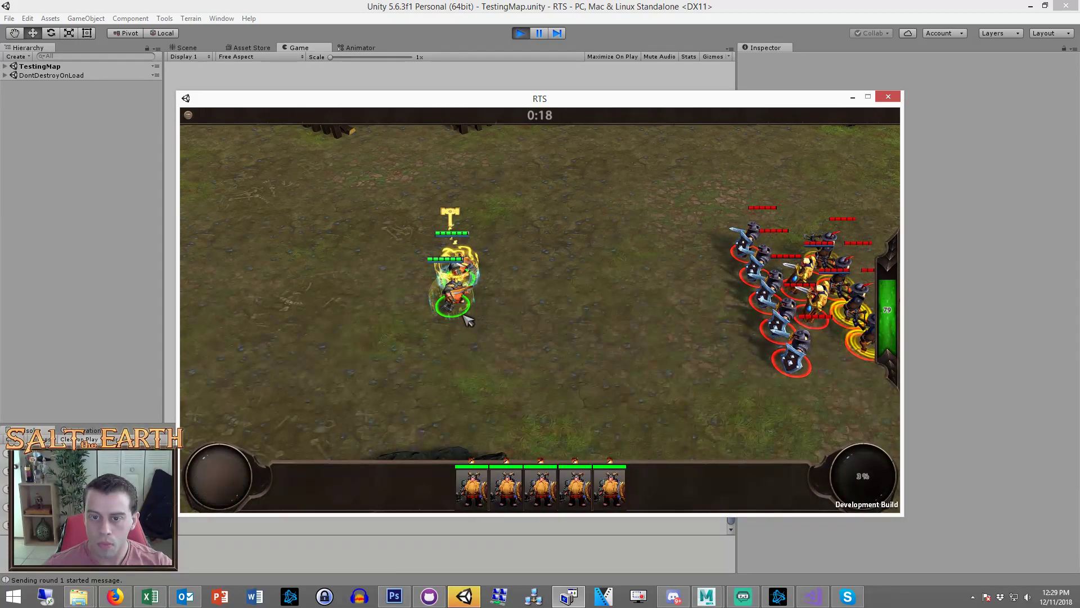
Order the two Runesmiths to separate positions closer to the enemy line
{"action": "right_click", "coordinate": [524, 340]}
{"action": "left_click", "coordinate": [468, 280]}
{"action": "right_click", "coordinate": [521, 275]}
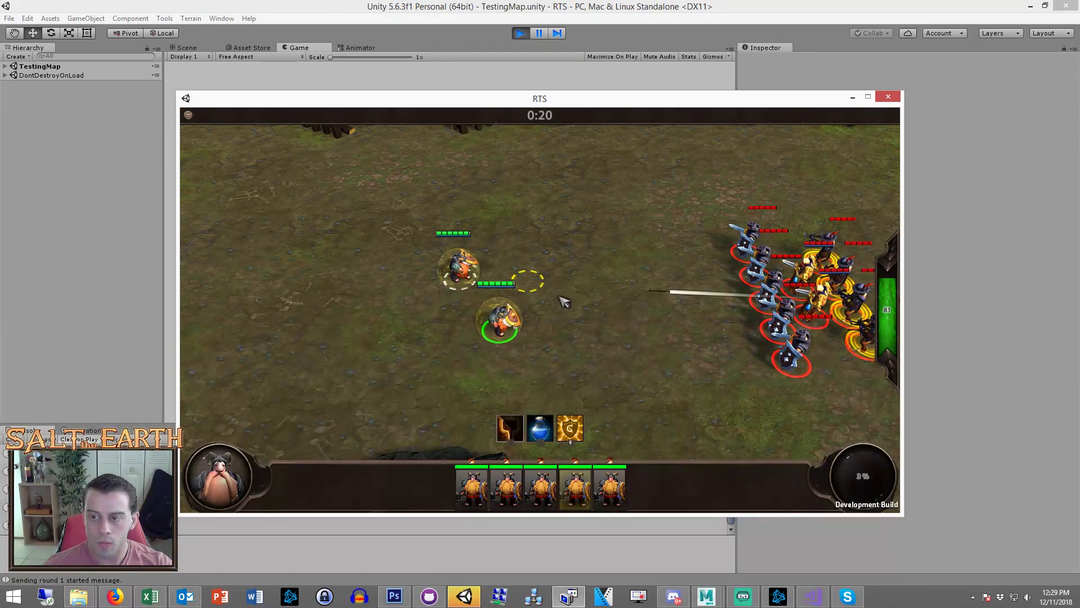
Select the nearer Runesmith and cast Runeshield between the dwarves and the enemy formation
{"action": "left_click", "coordinate": [500, 324]}
{"action": "key", "text": "Right"}
{"action": "left_click", "coordinate": [448, 332]}
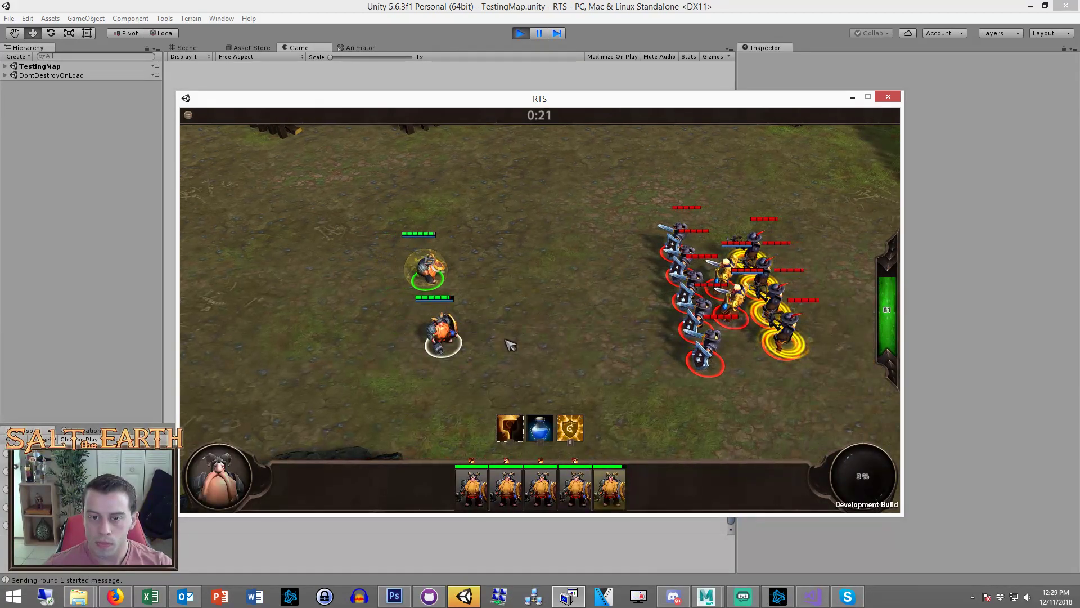
{"action": "key", "text": "e"}
{"action": "left_click", "coordinate": [540, 329]}
{"action": "left_click", "coordinate": [510, 269]}
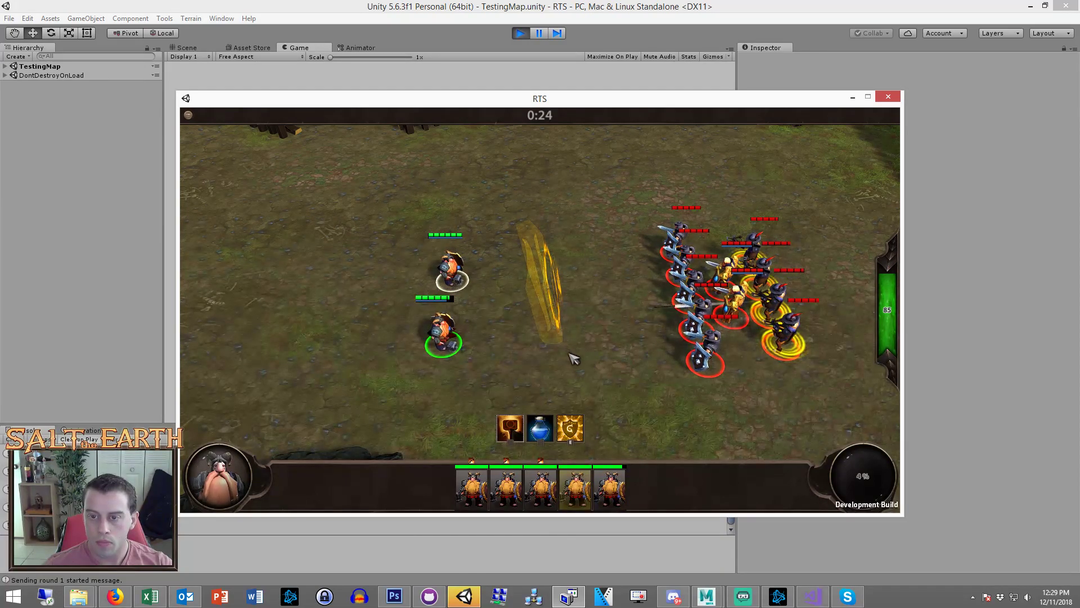
Cast the hammer rune ability and a fresh Runeshield in front of the enemies with the selected nearer Runesmith
{"action": "key", "text": "Right"}
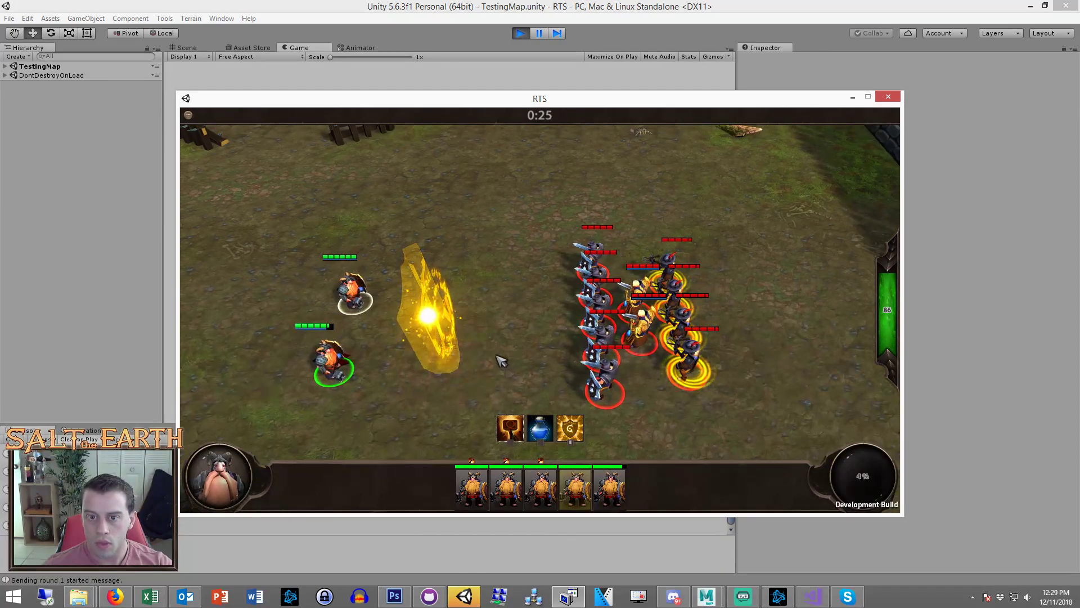
{"action": "key", "text": "q"}
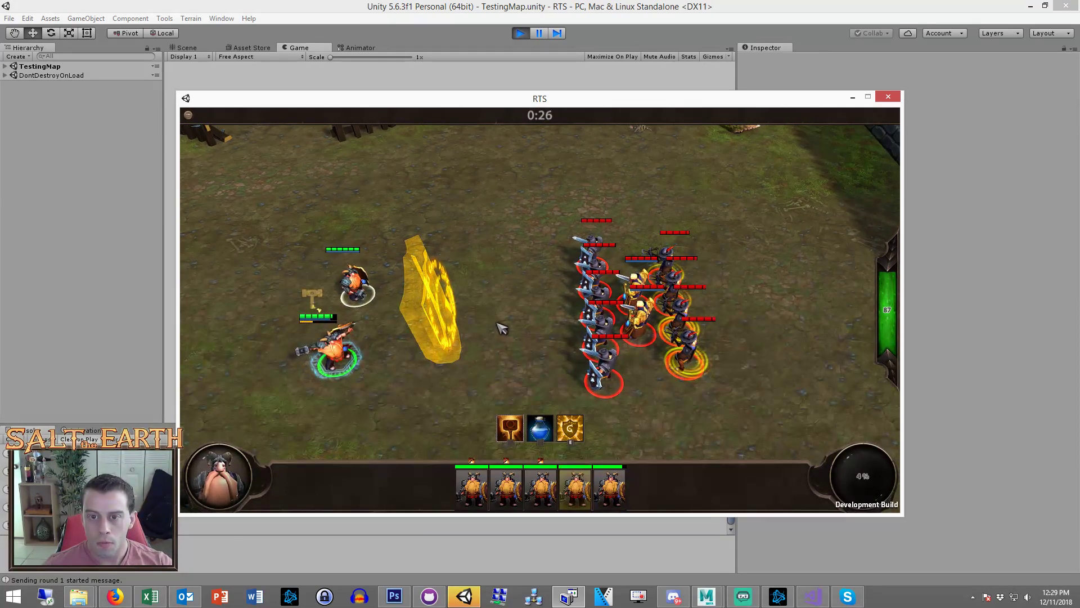
{"action": "key", "text": "e"}
{"action": "left_click", "coordinate": [438, 320]}
Move the nearer Runesmith up beside the other one and watch the Runeshield shatter
{"action": "left_click", "coordinate": [334, 354]}
{"action": "right_click", "coordinate": [337, 320]}
{"action": "left_click", "coordinate": [386, 371]}
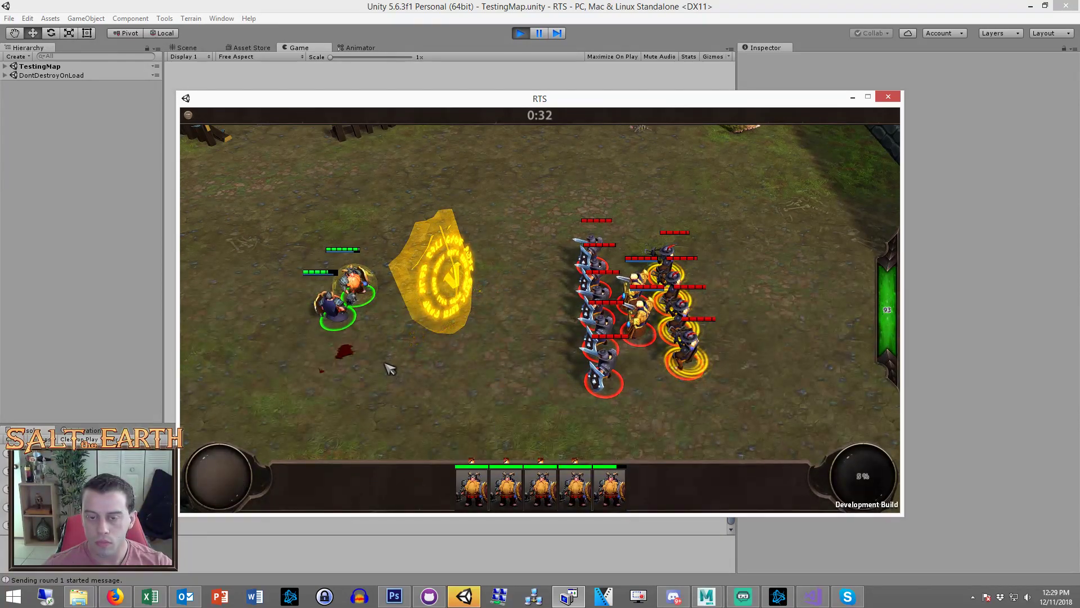
{"action": "key", "text": "Right"}
{"action": "key", "text": "Left"}
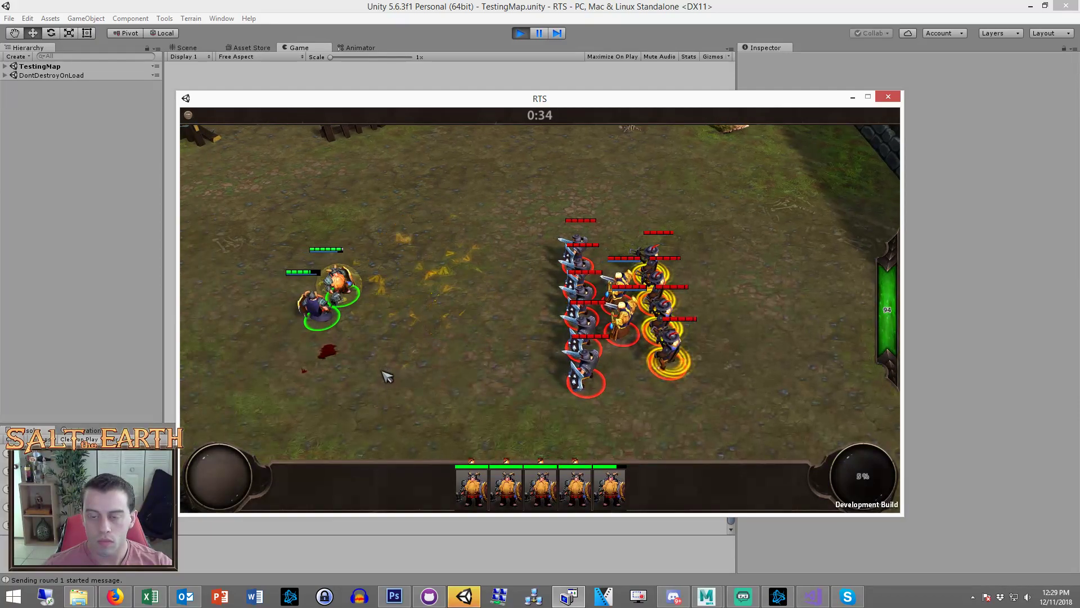
Select both Runesmiths and cast the hammer rune ability on the pair
{"action": "left_click_drag", "start_coordinate": [405, 257], "coordinate": [294, 378]}
{"action": "key", "text": "q"}
{"action": "left_click", "coordinate": [352, 350]}
{"action": "left_click", "coordinate": [349, 290]}
{"action": "key", "text": "q"}
{"action": "left_click", "coordinate": [358, 333]}
Cast Runeshield with the nearer Runesmith between the dwarves and the enemy line, and inspect the effect up close and from afar
{"action": "left_click", "coordinate": [319, 309]}
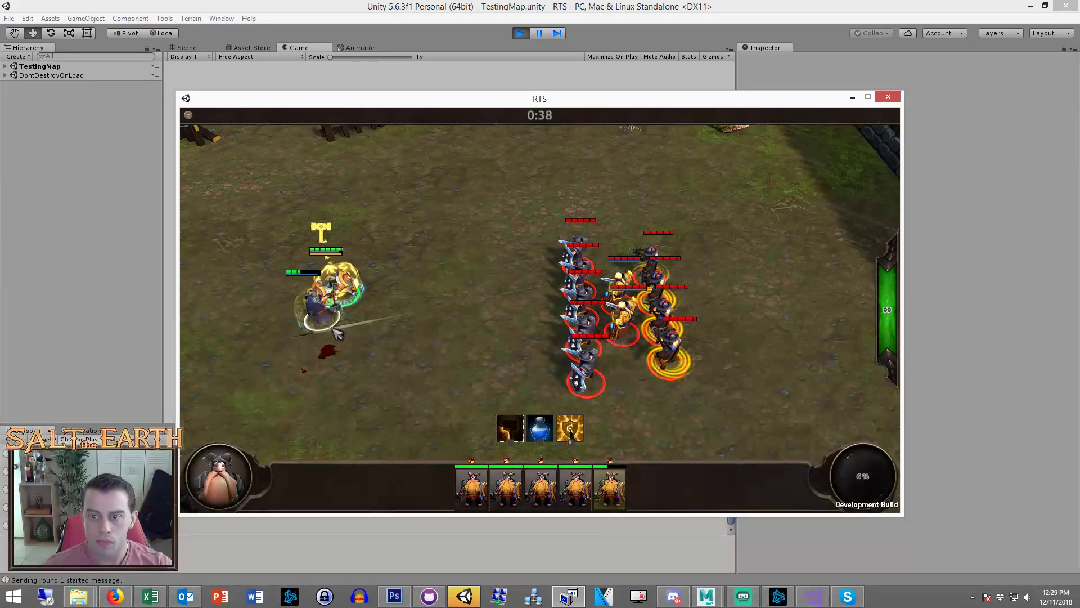
{"action": "key", "text": "e"}
{"action": "left_click", "coordinate": [406, 313]}
{"action": "left_click", "coordinate": [411, 356]}
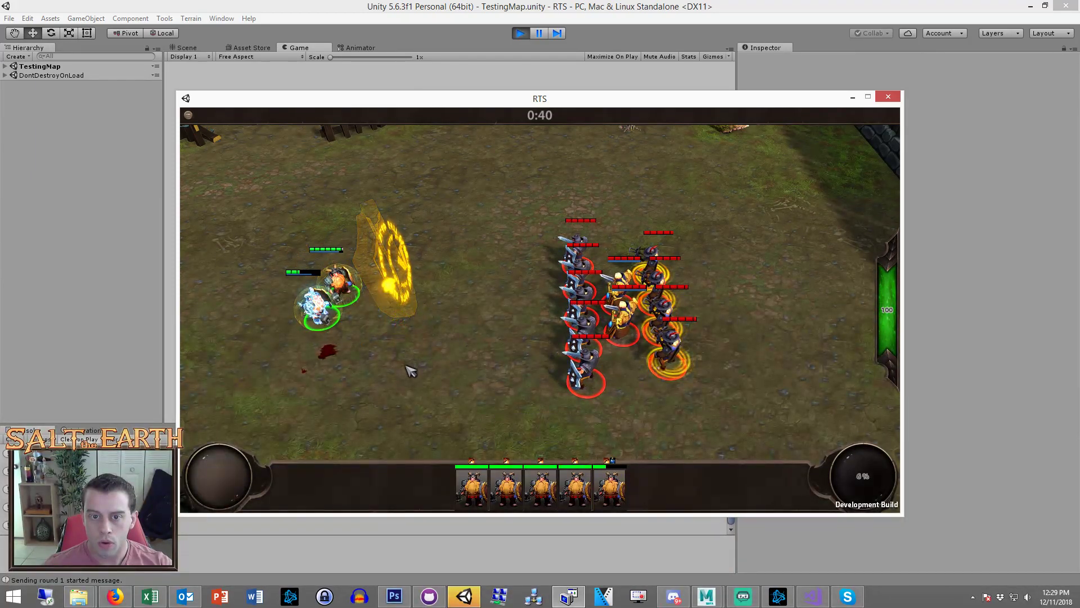
{"action": "scroll", "coordinate": [422, 351], "scroll_direction": "up", "scroll_amount": 2}
{"action": "scroll", "coordinate": [434, 347], "scroll_direction": "up", "scroll_amount": 2}
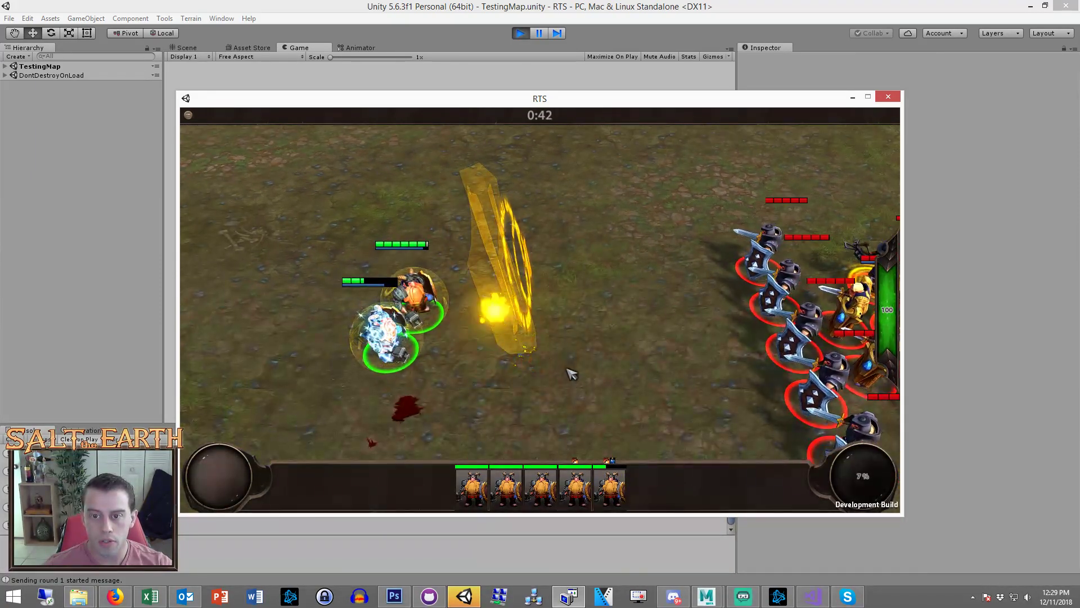
{"action": "scroll", "coordinate": [546, 369], "scroll_direction": "down", "scroll_amount": 3}
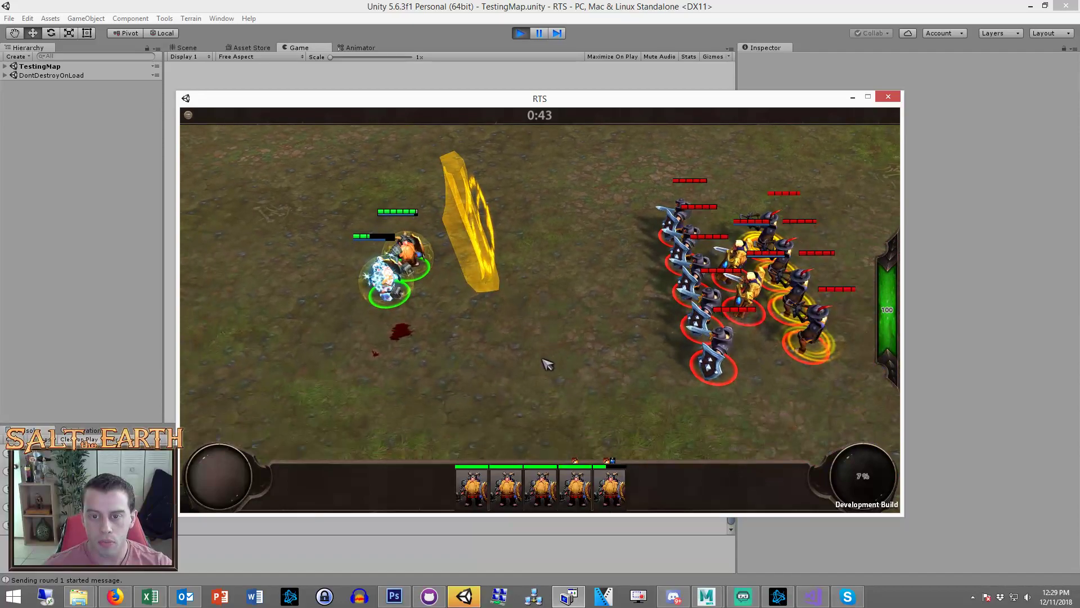
{"action": "scroll", "coordinate": [547, 364], "scroll_direction": "down", "scroll_amount": 3}
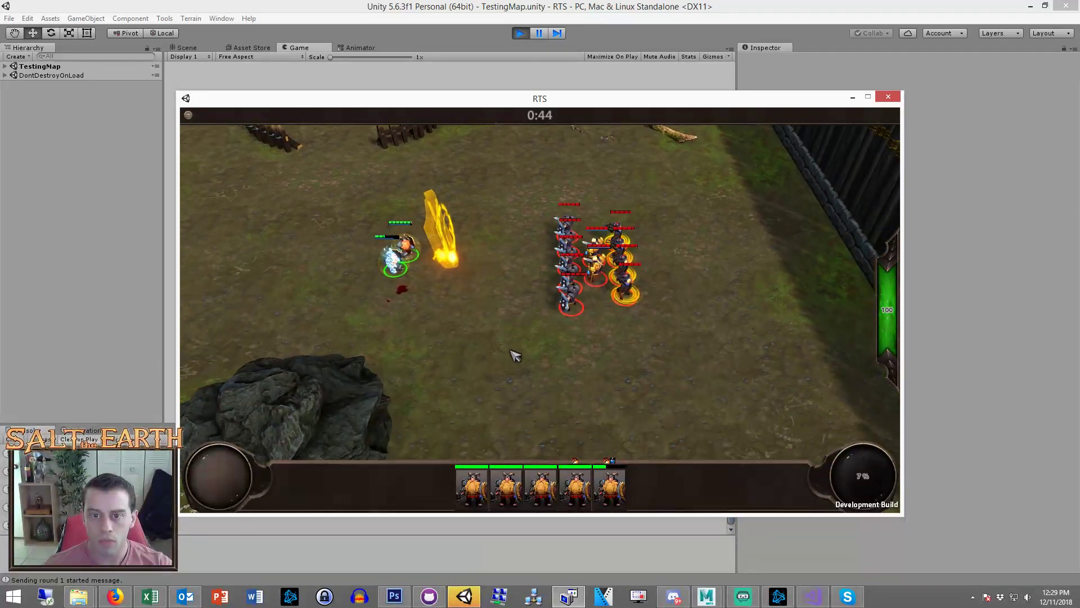
Order the two Runesmiths to retreat together away from the enemy formation
{"action": "left_click", "coordinate": [386, 293]}
{"action": "right_click", "coordinate": [303, 326]}
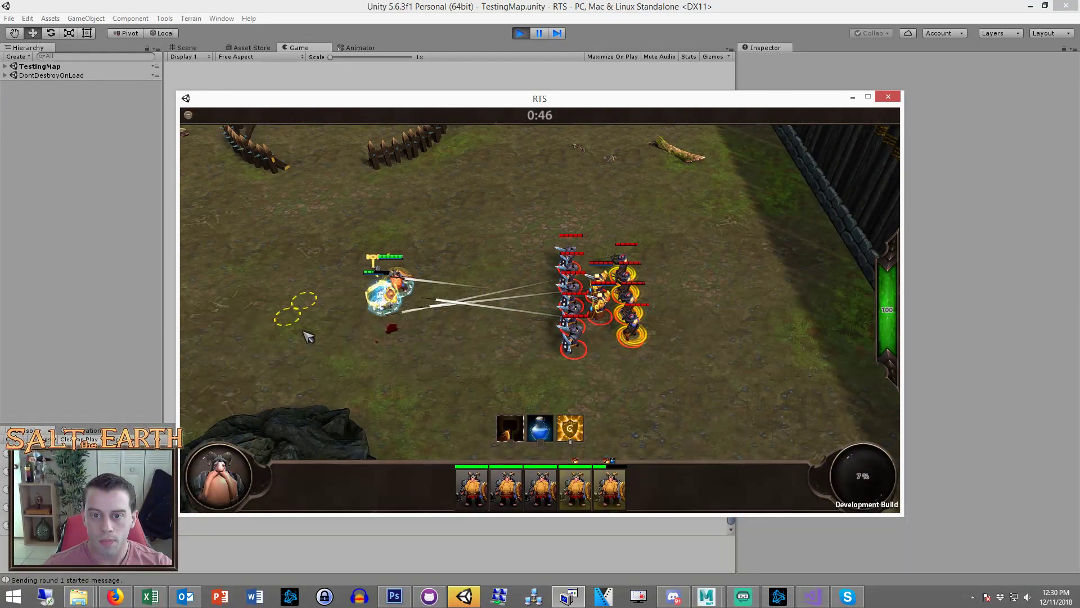
{"action": "key", "text": "Left"}
{"action": "left_click", "coordinate": [501, 233]}
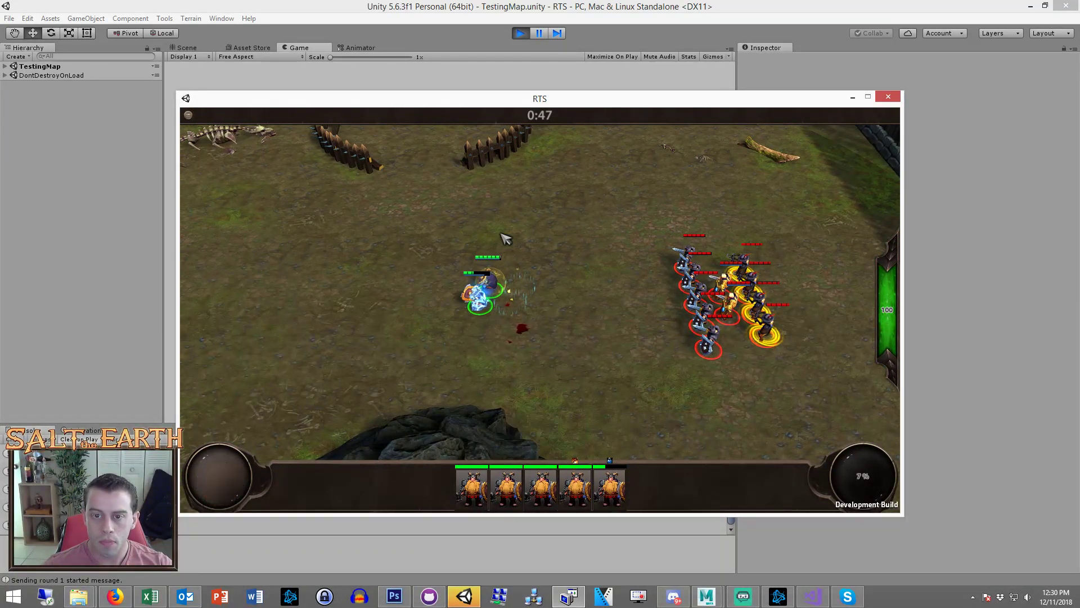
{"action": "left_click_drag", "start_coordinate": [501, 233], "coordinate": [453, 318]}
{"action": "right_click", "coordinate": [418, 308]}
{"action": "left_click", "coordinate": [347, 336]}
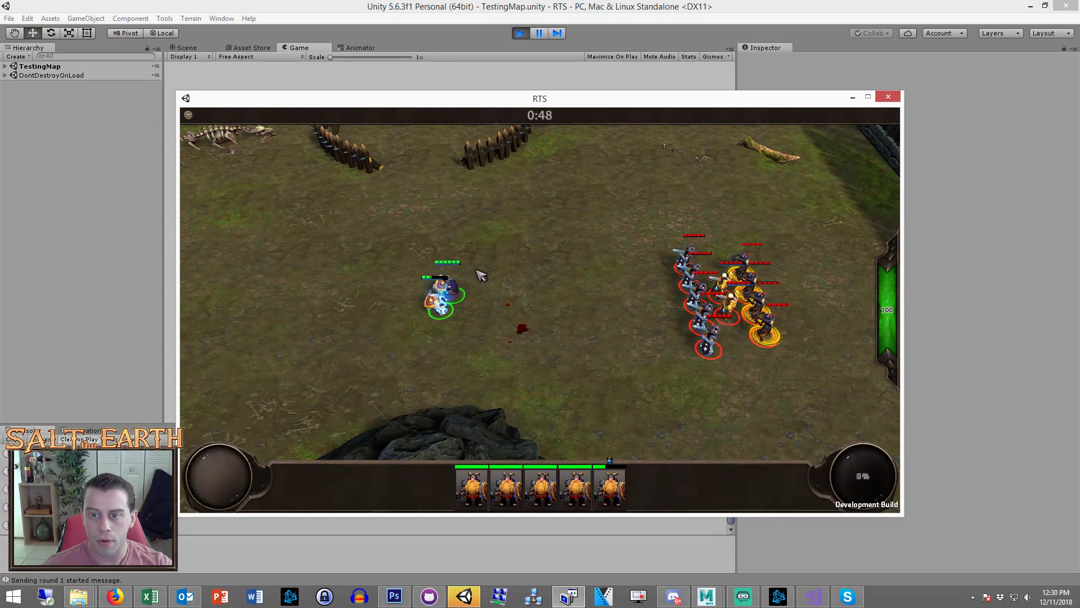
Return to the Unity editor and stop play mode
{"action": "left_click", "coordinate": [934, 160]}
{"action": "left_click", "coordinate": [520, 33]}
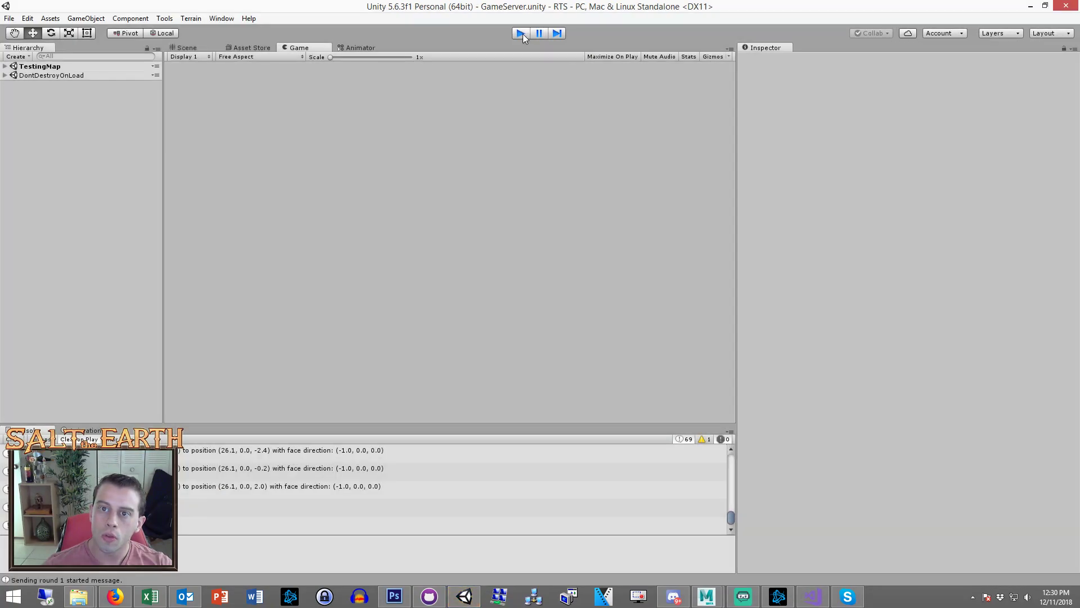
Review the SmoothVFX missing-reference error in the console and clear the log
{"action": "left_click", "coordinate": [34, 454]}
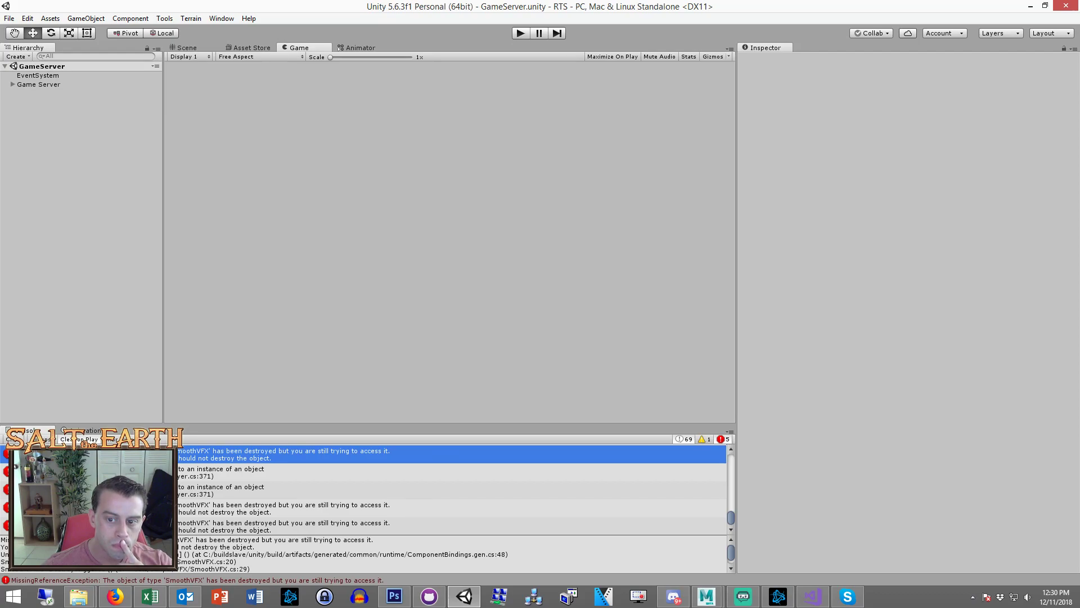
{"action": "scroll", "coordinate": [450, 490], "scroll_direction": "up", "scroll_amount": 3}
{"action": "scroll", "coordinate": [450, 490], "scroll_direction": "down", "scroll_amount": 3}
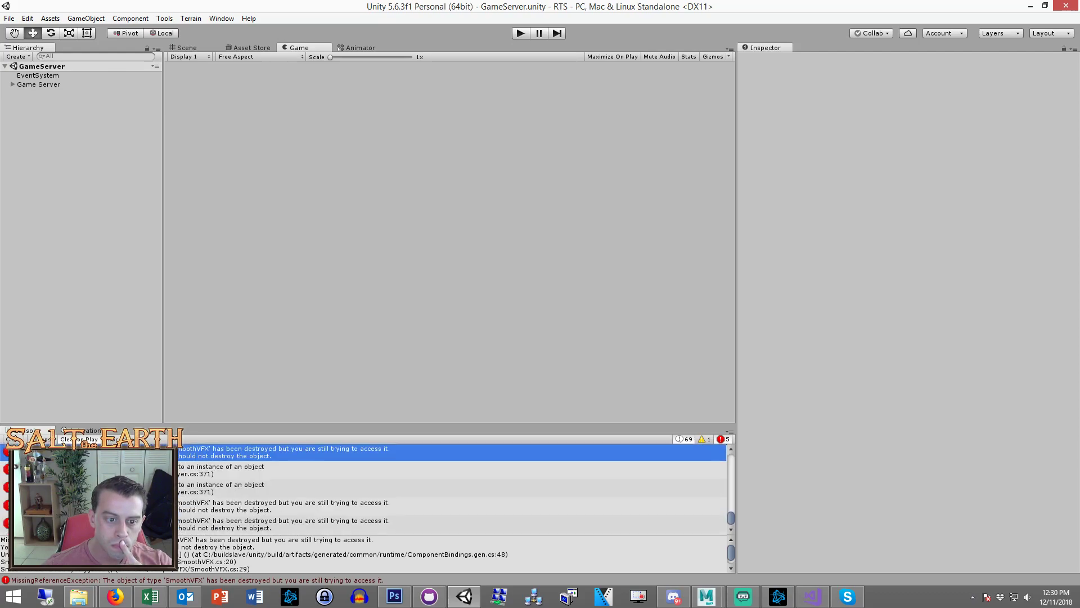
{"action": "left_click", "coordinate": [66, 439]}
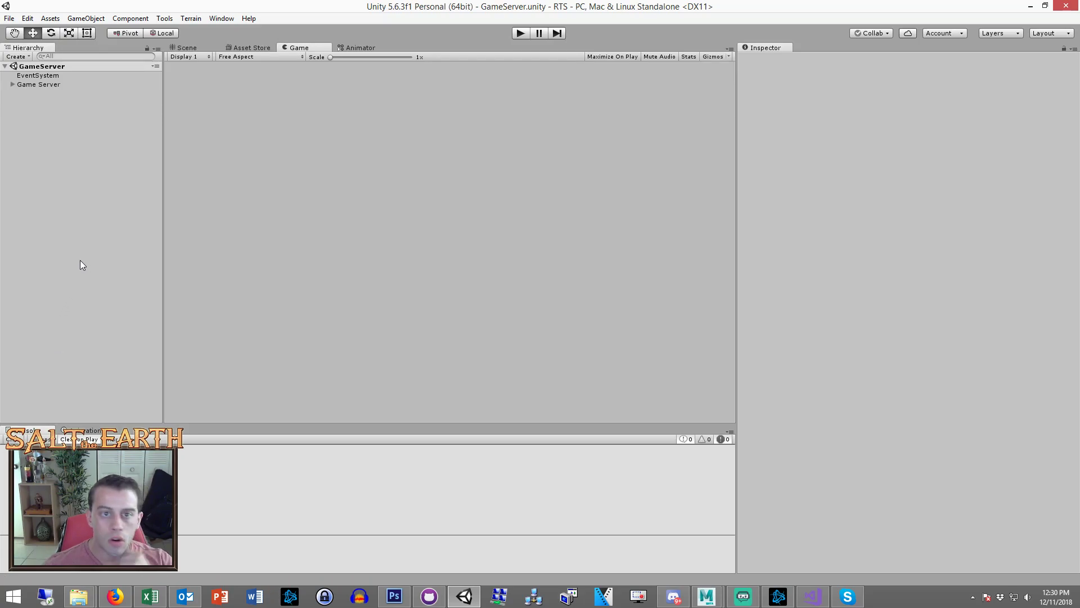
Switch to UnitStats.xls in Excel, apply the Good style to the Runeshield cell and save the workbook
{"action": "left_click", "coordinate": [150, 596]}
{"action": "left_click", "coordinate": [187, 362]}
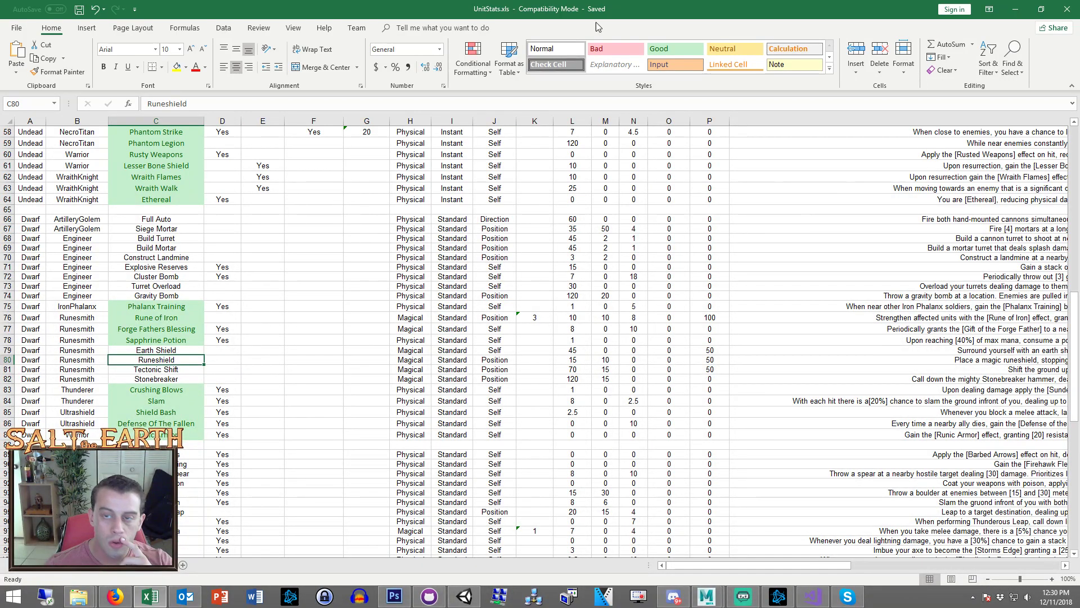
{"action": "left_click", "coordinate": [673, 49]}
{"action": "left_click", "coordinate": [222, 422]}
{"action": "left_click", "coordinate": [190, 381]}
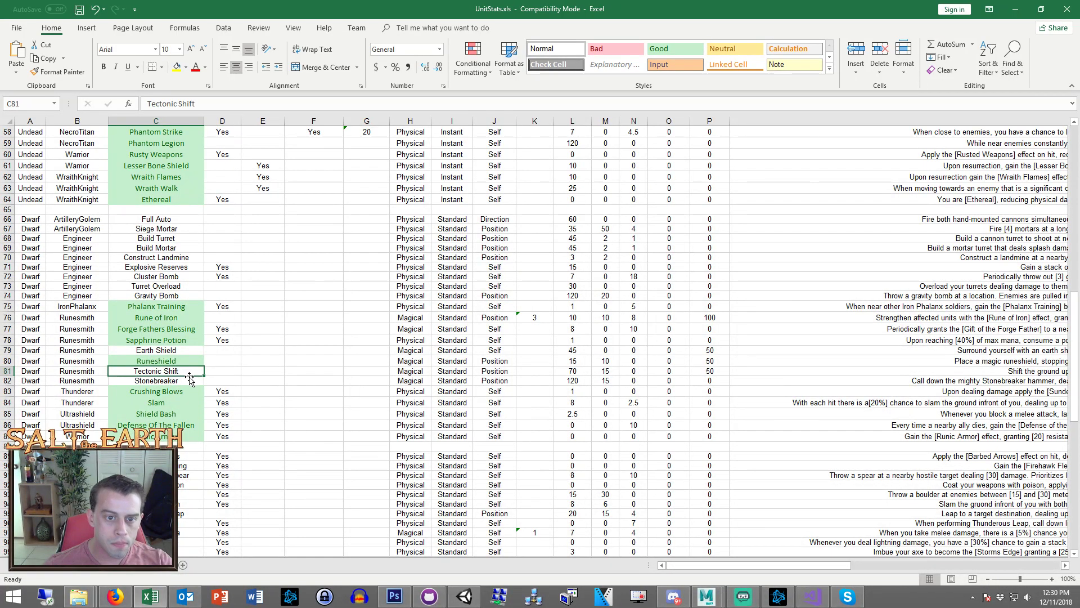
{"action": "key", "text": "ctrl+s"}
{"action": "left_click", "coordinate": [263, 391]}
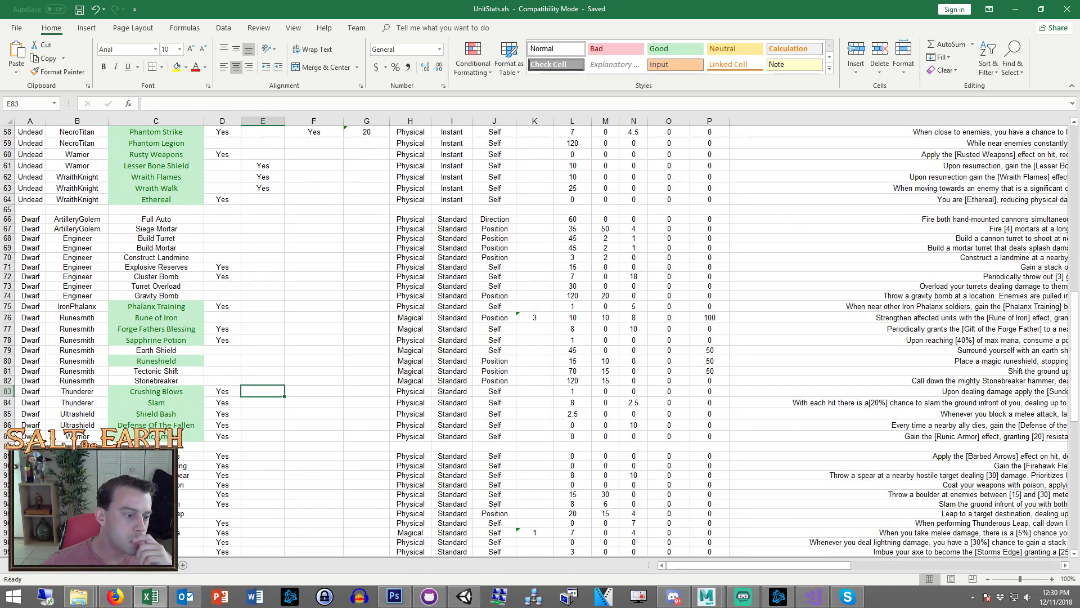
Review the unmarked Runesmith abilities Tectonic Shift and Stonebreaker in the ability list
{"action": "key", "text": "alt+Tab"}
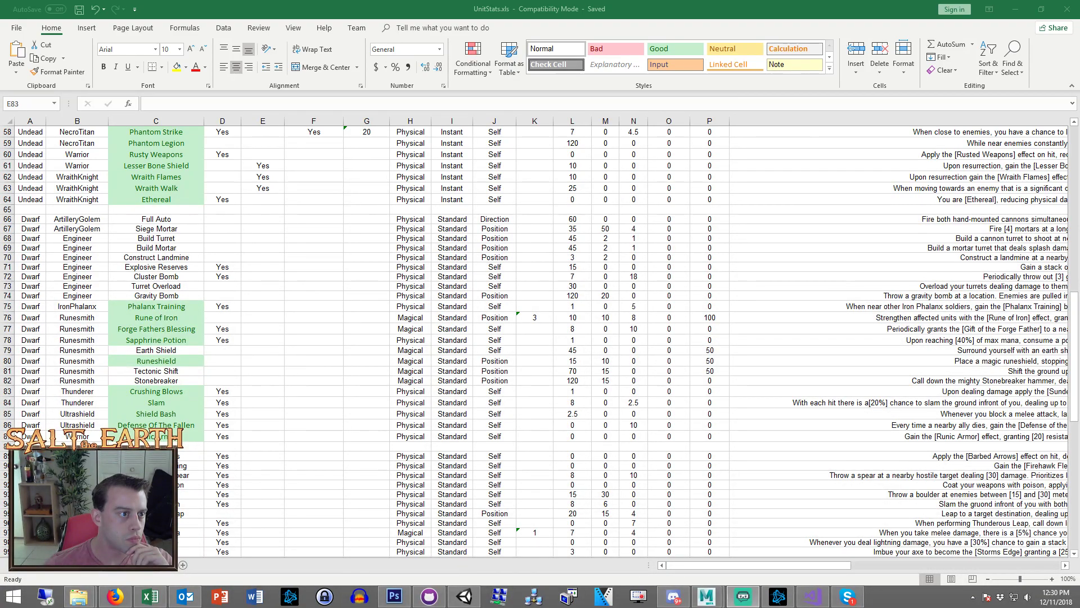
{"action": "left_click", "coordinate": [247, 360]}
{"action": "left_click", "coordinate": [199, 371]}
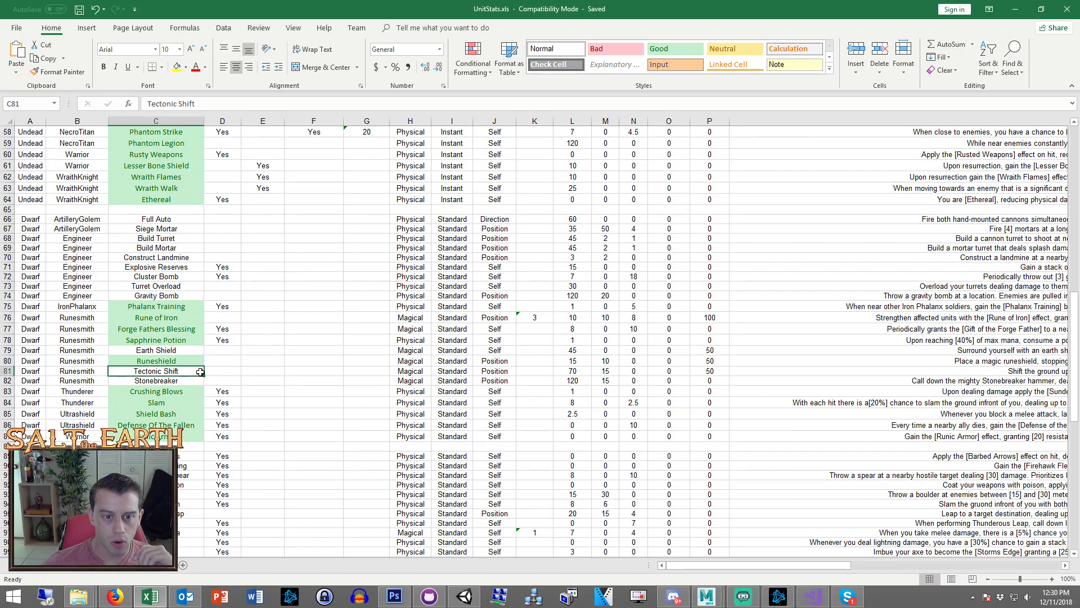
{"action": "left_click", "coordinate": [188, 380]}
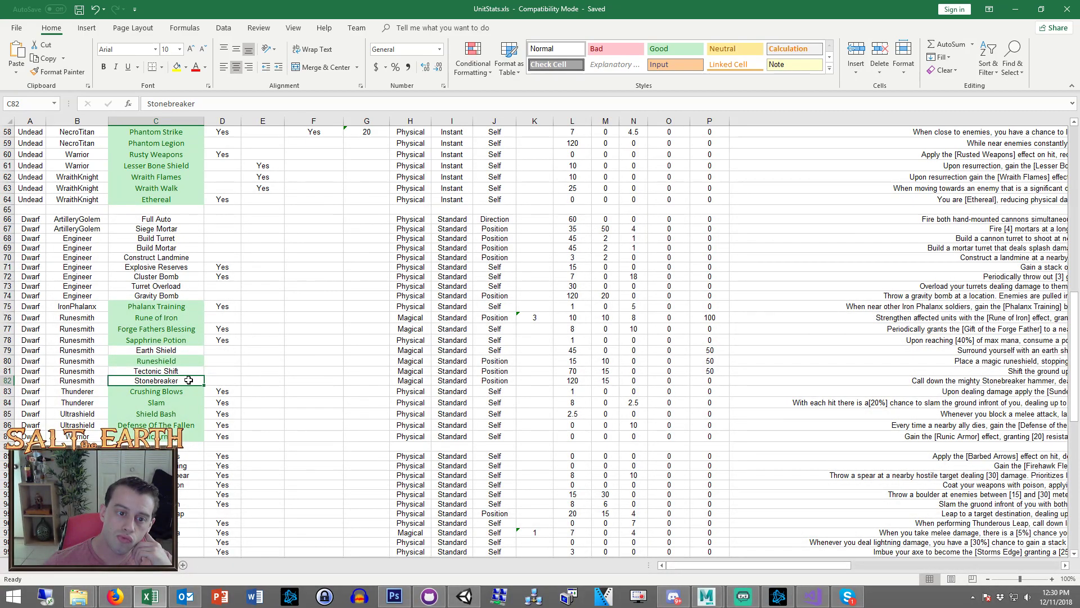